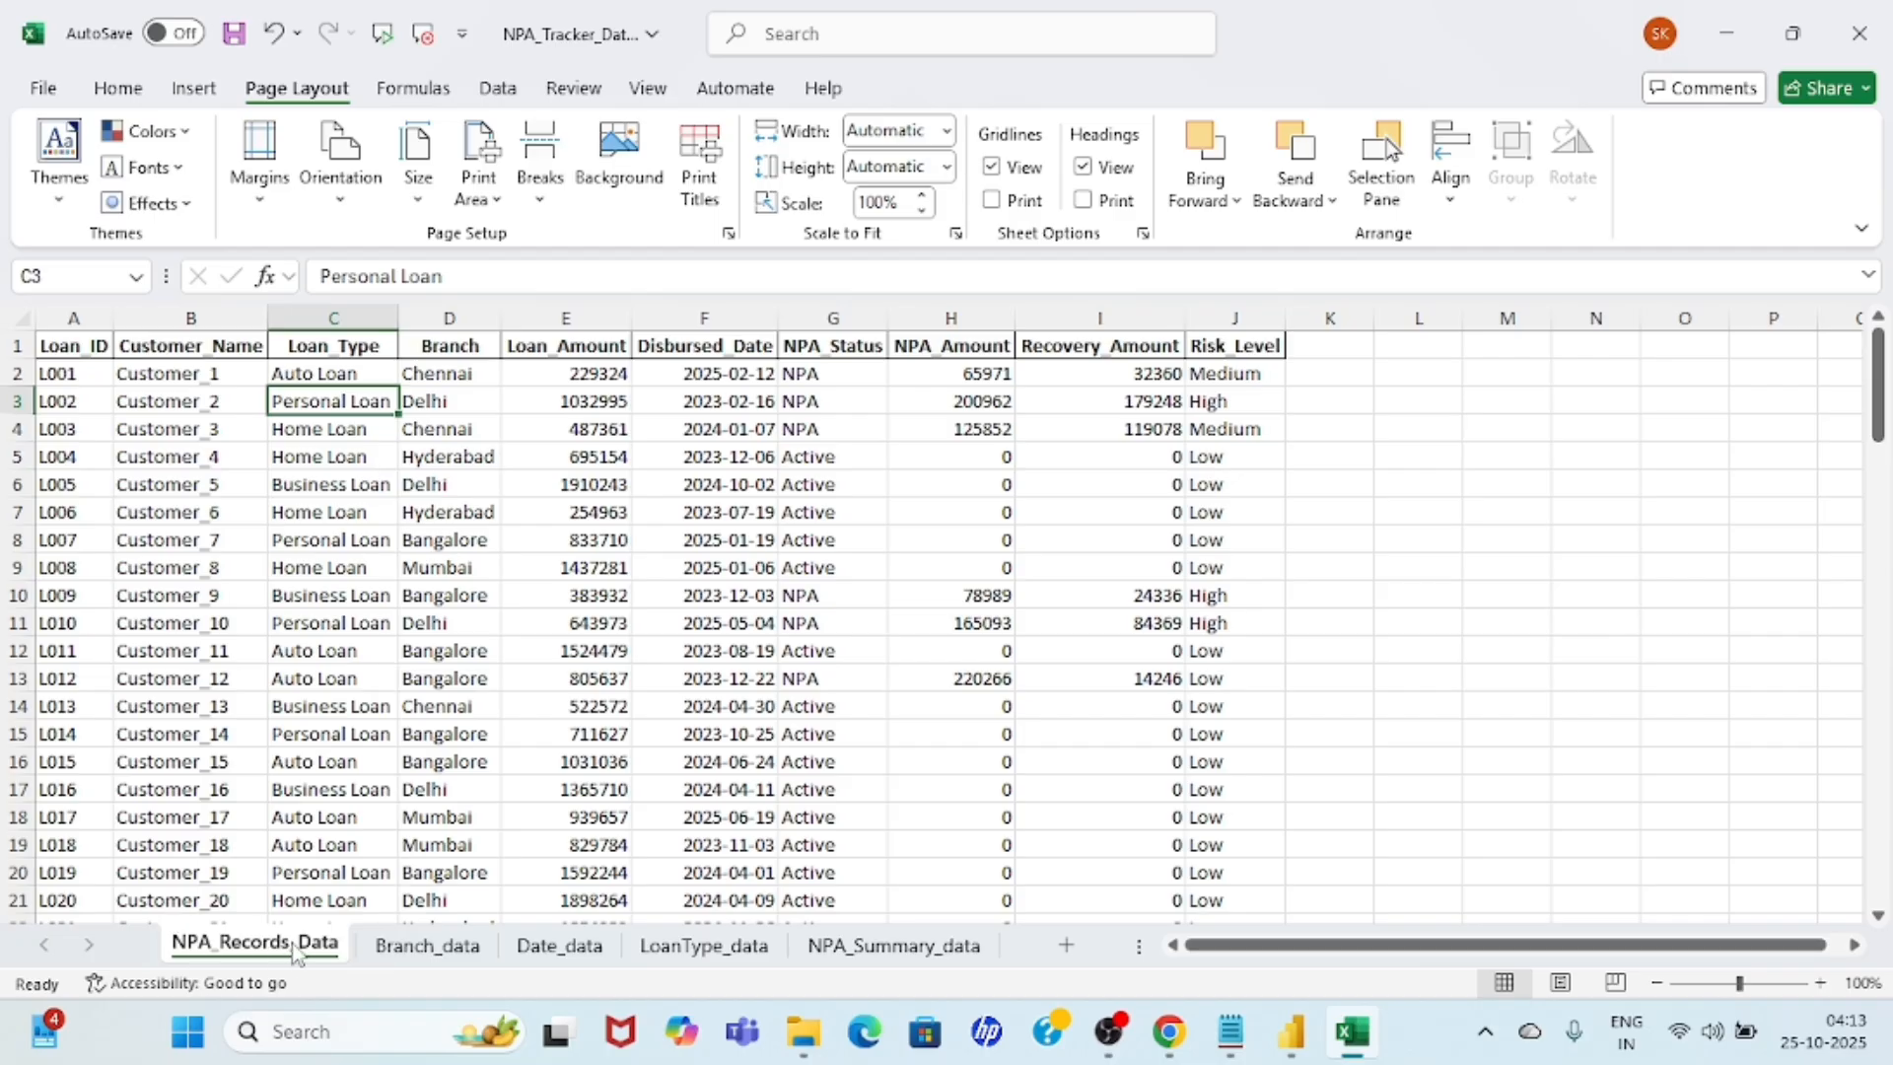
Review the column headers of the NPA_Records_Data sheet from Loan_ID through Risk_Level.
{"action": "left_click", "coordinate": [61, 338]}
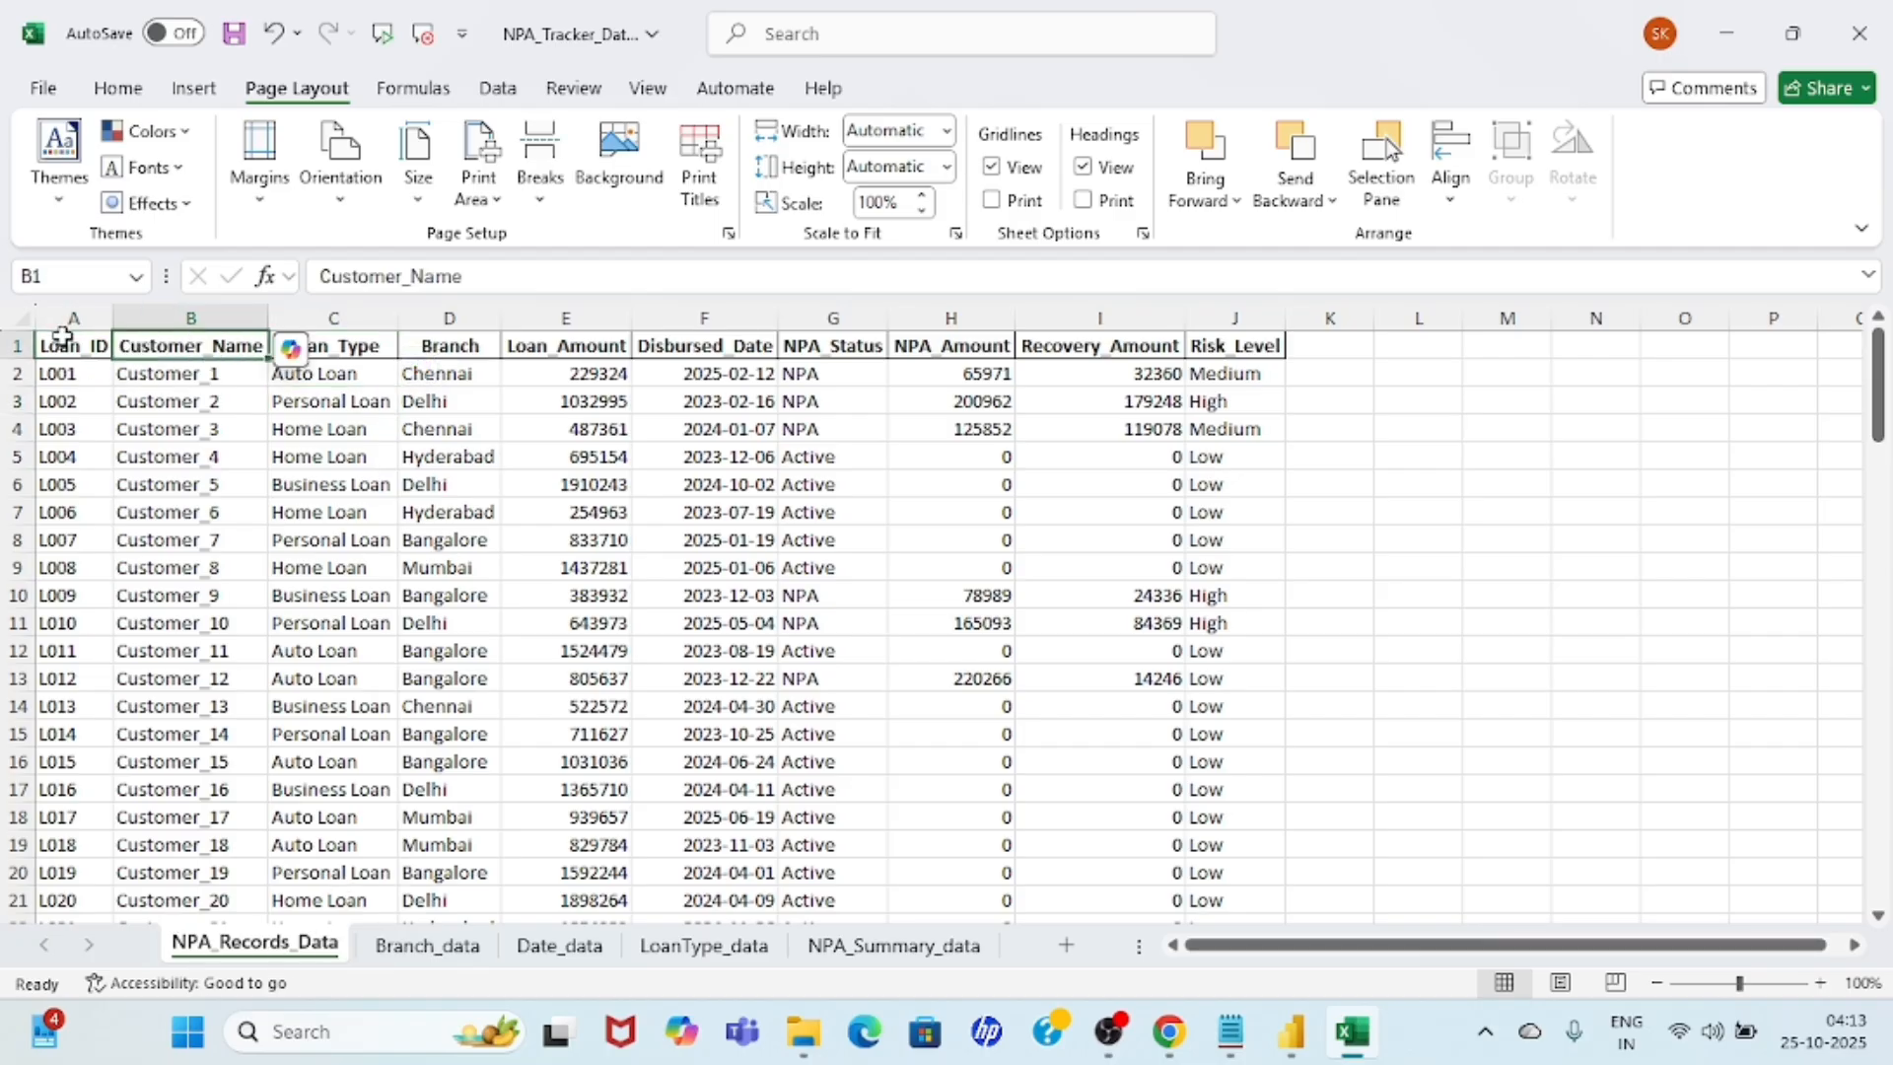
{"action": "key", "text": "Right"}
{"action": "key", "text": "Right"}
{"action": "key", "text": "Right"}
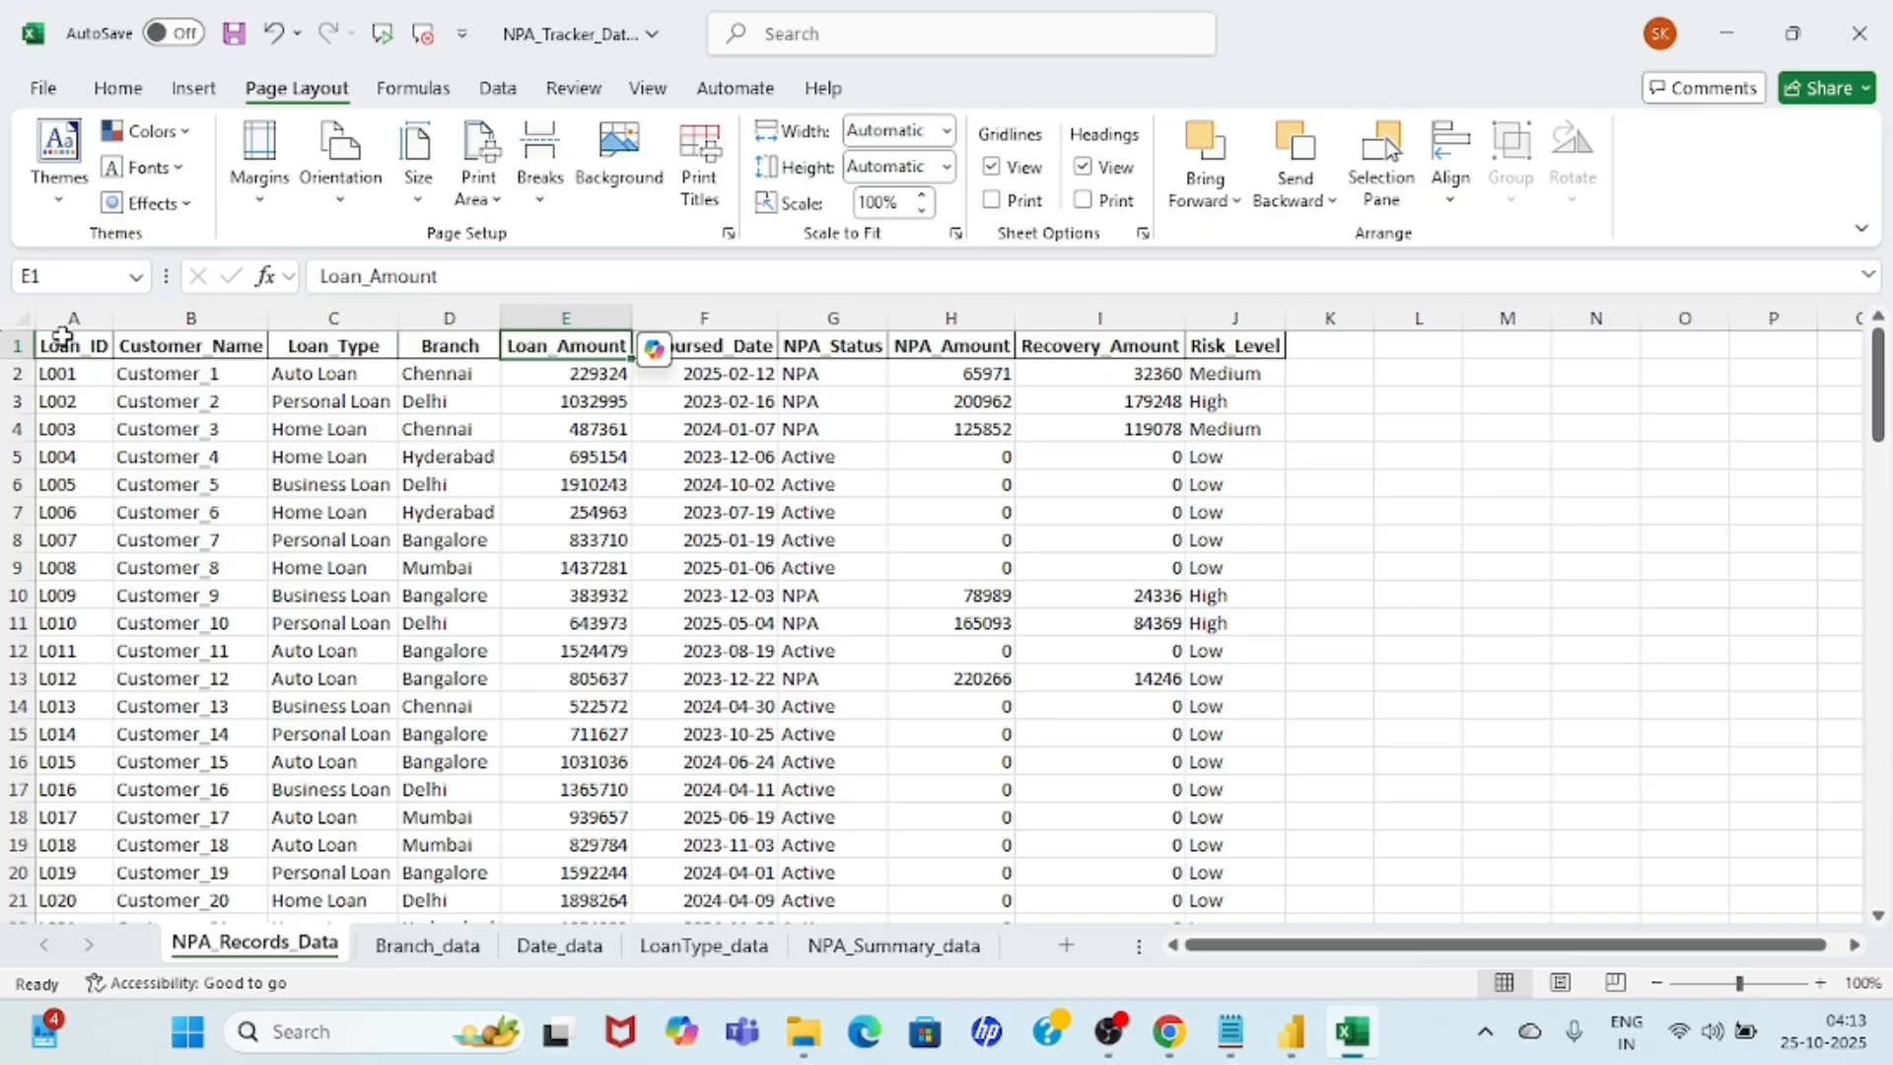
{"action": "key", "text": "Right"}
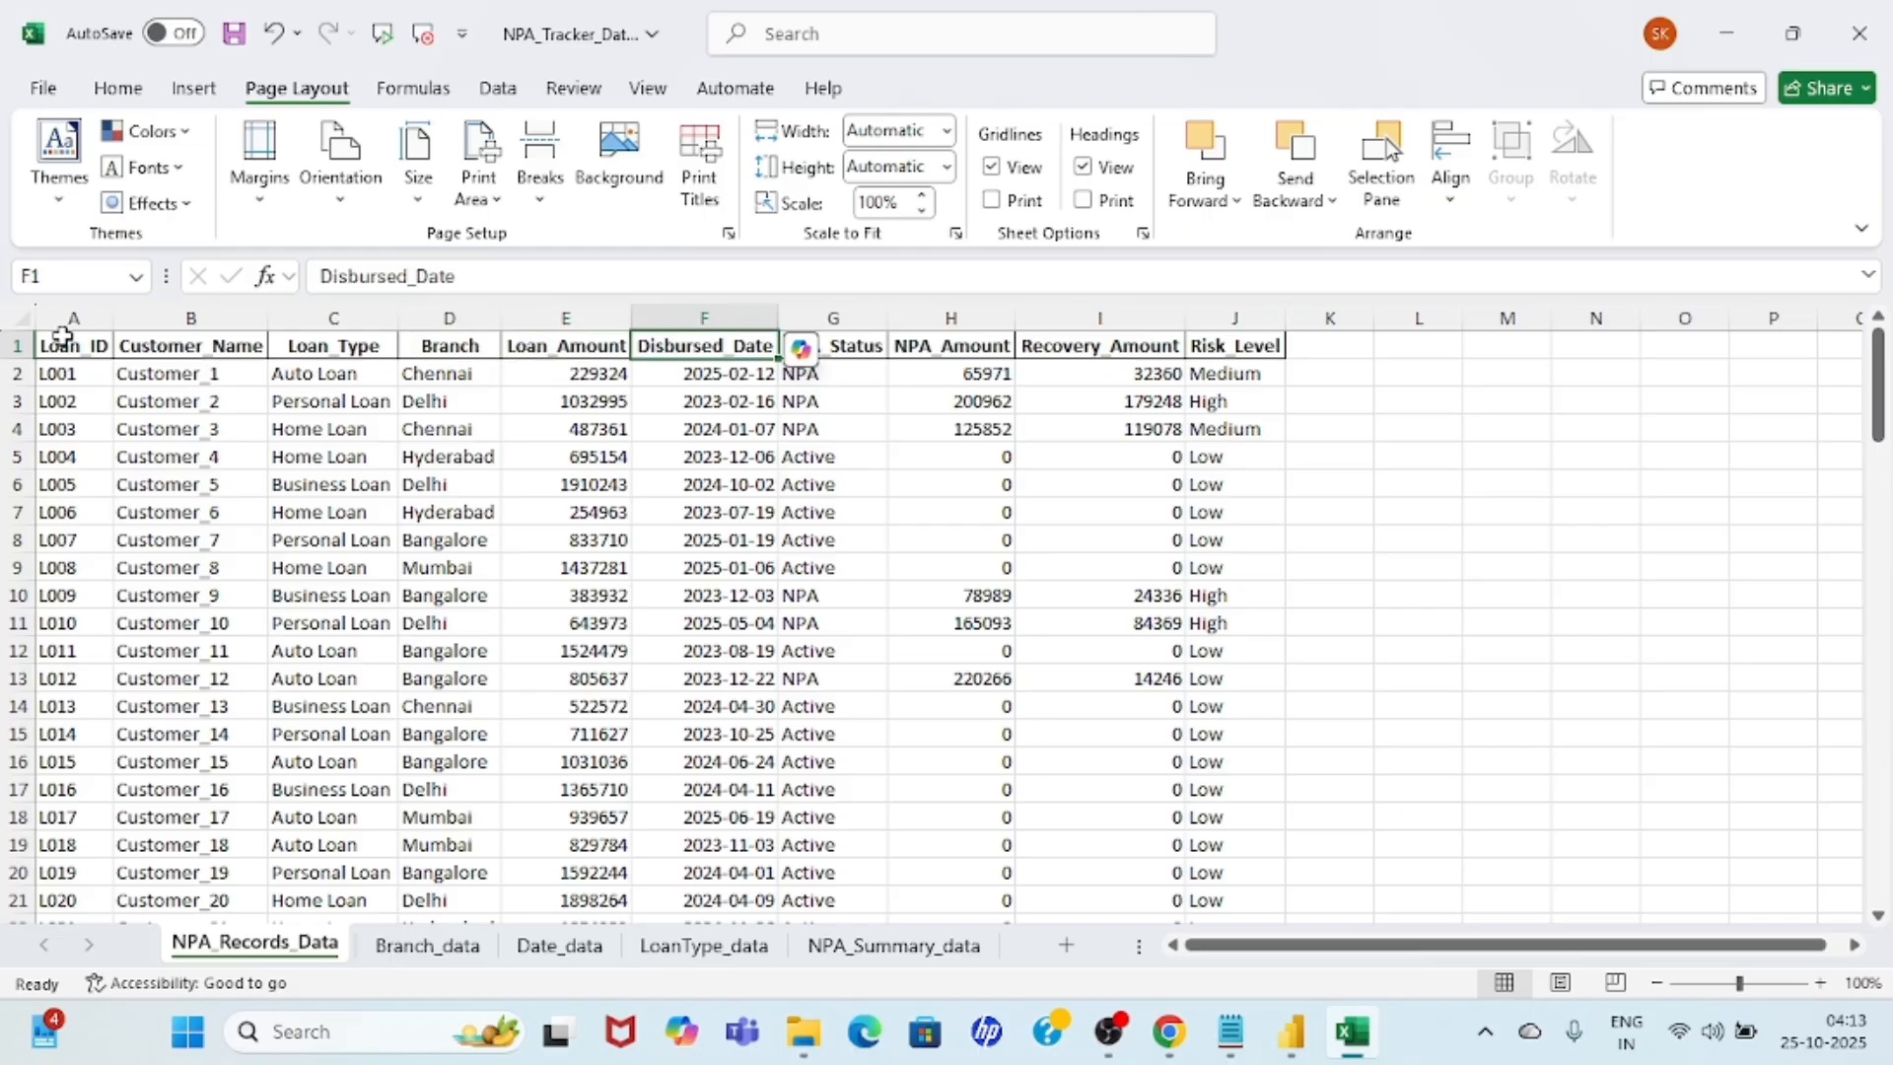
{"action": "key", "text": "Right"}
{"action": "key", "text": "Right"}
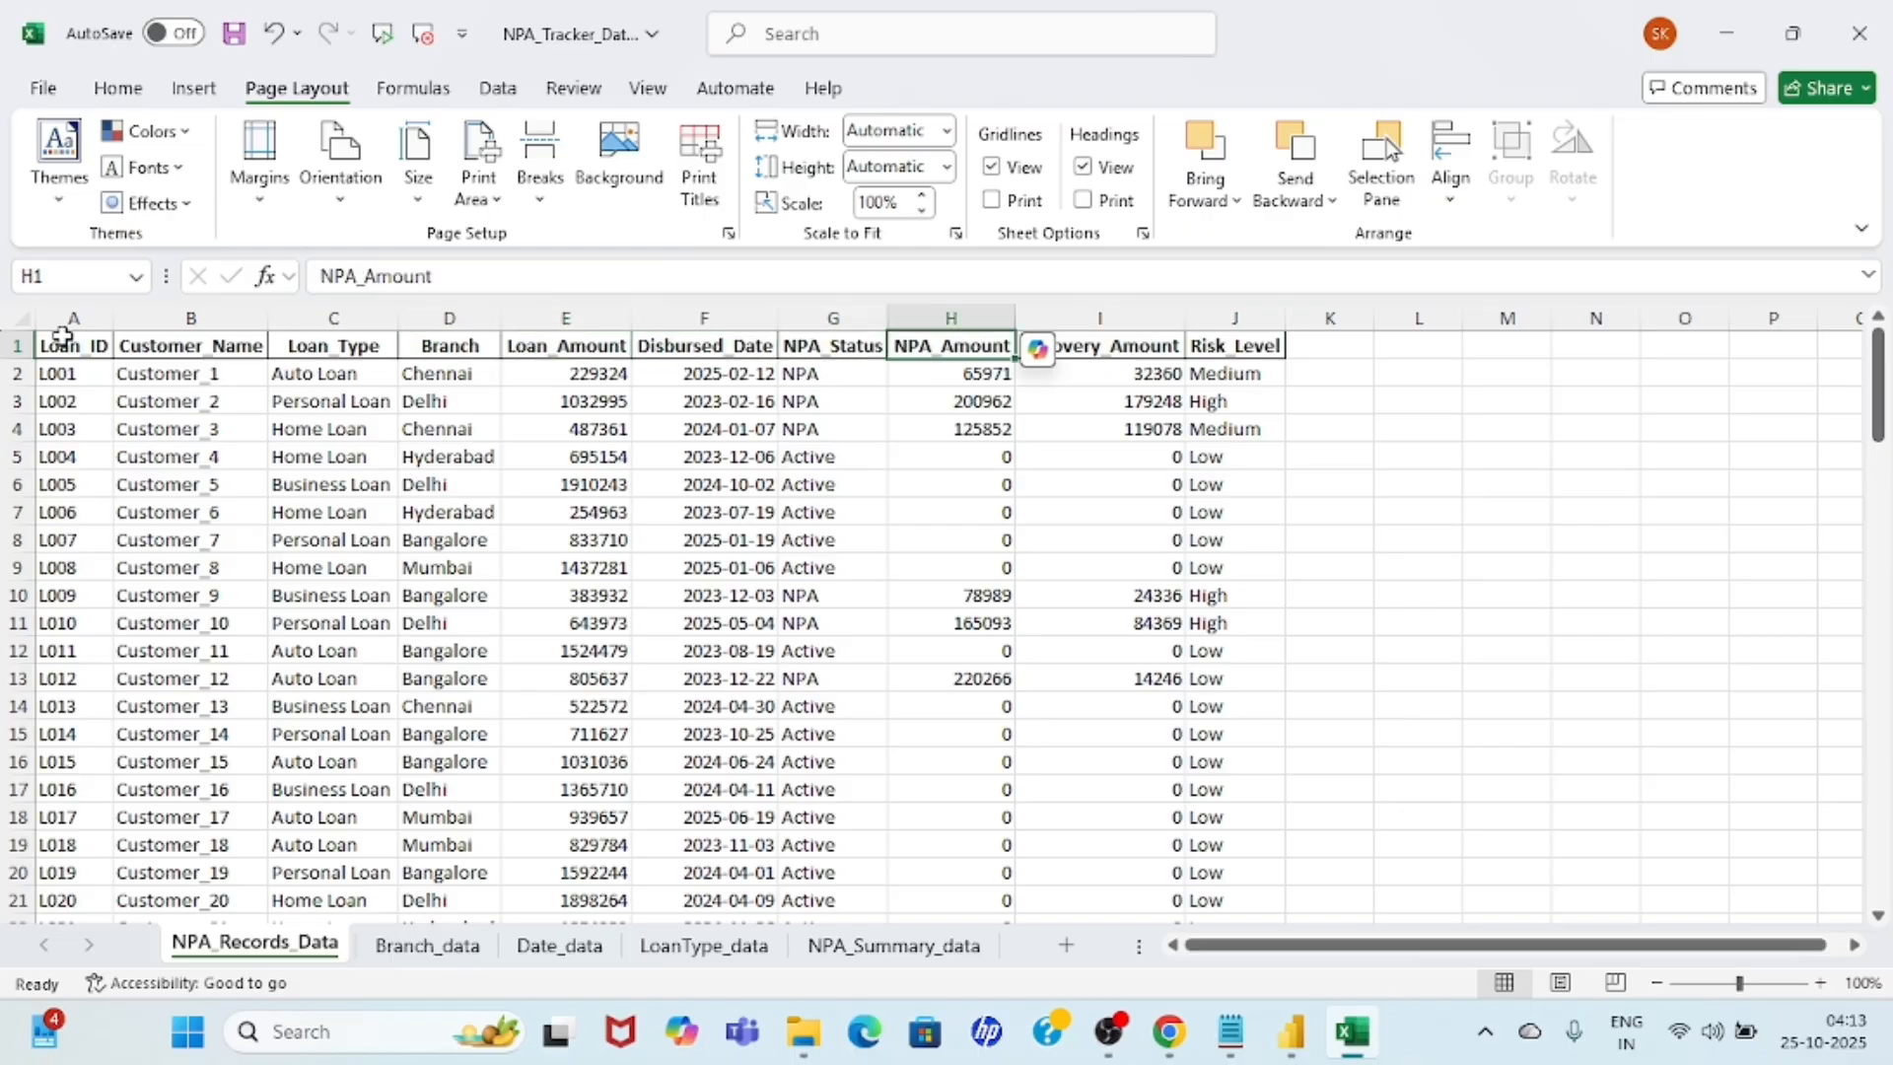
{"action": "key", "text": "Left"}
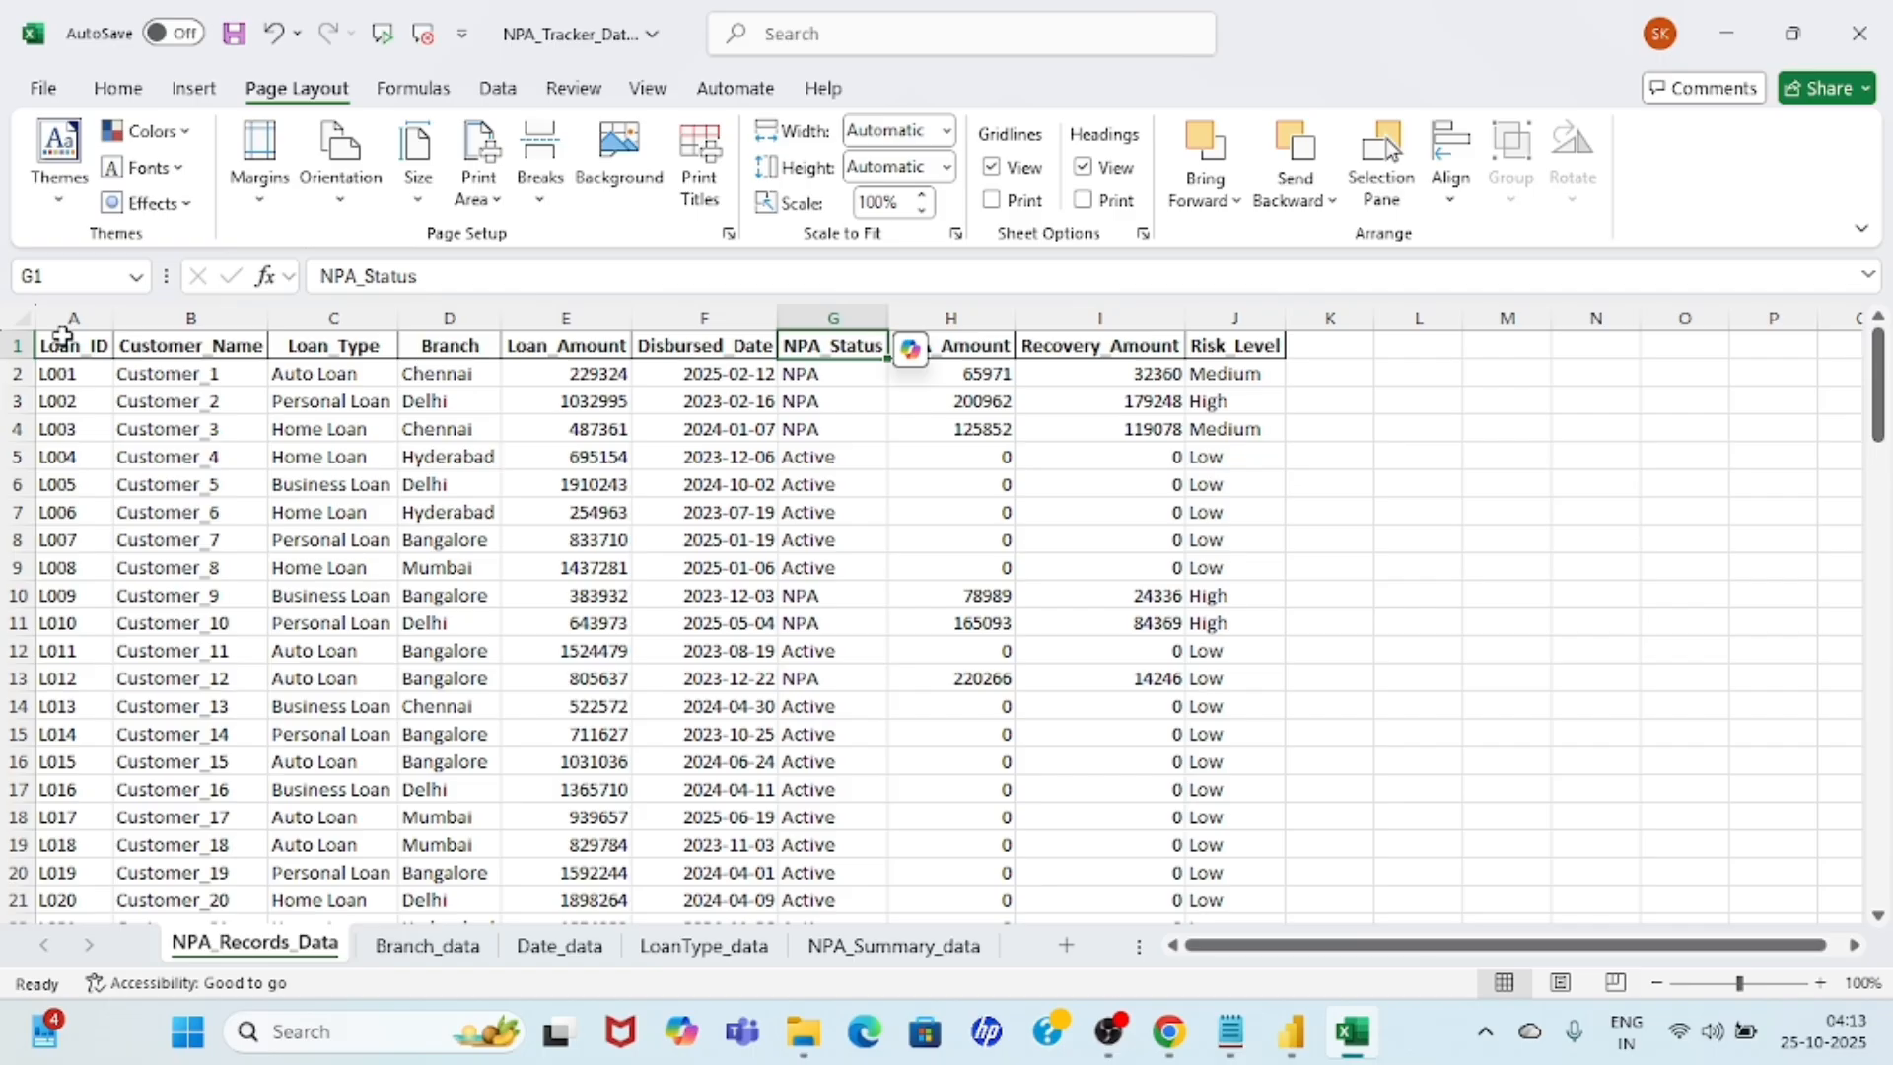
{"action": "key", "text": "Right"}
{"action": "key", "text": "Right"}
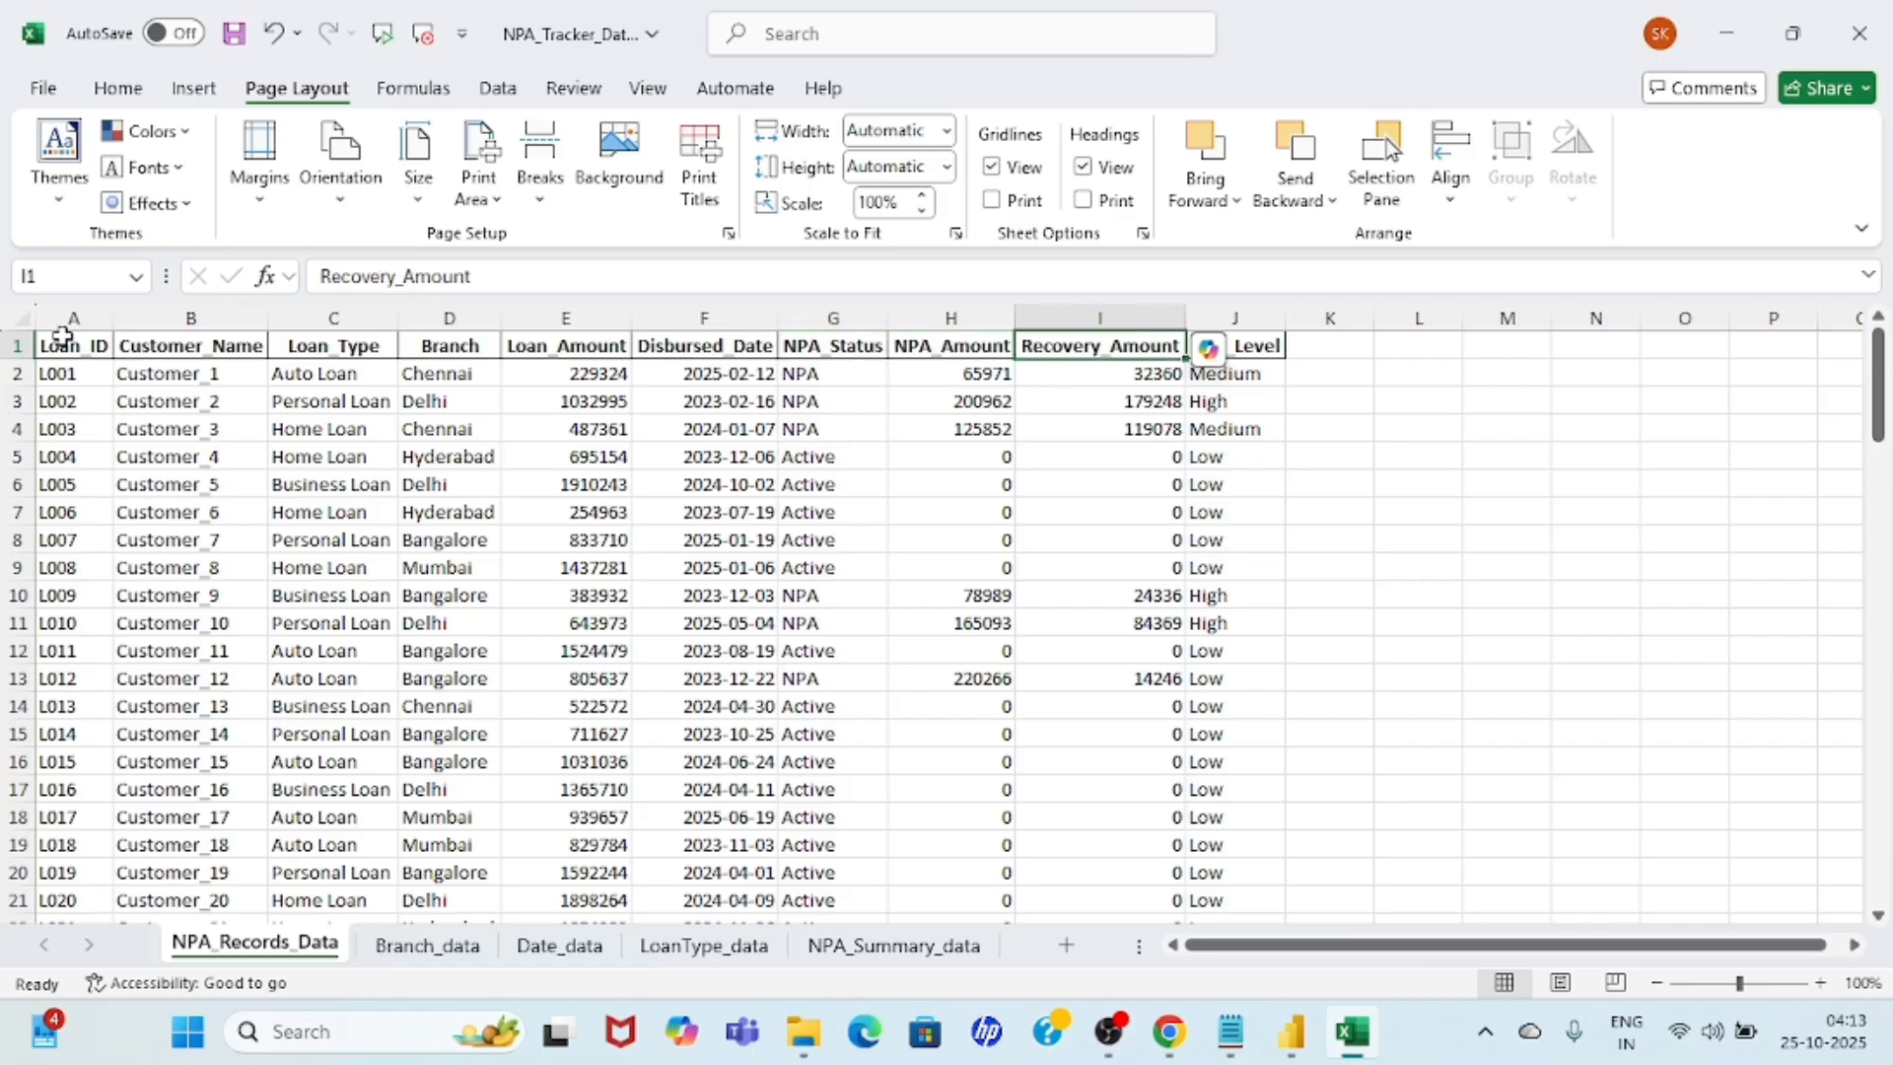
{"action": "key", "text": "Right"}
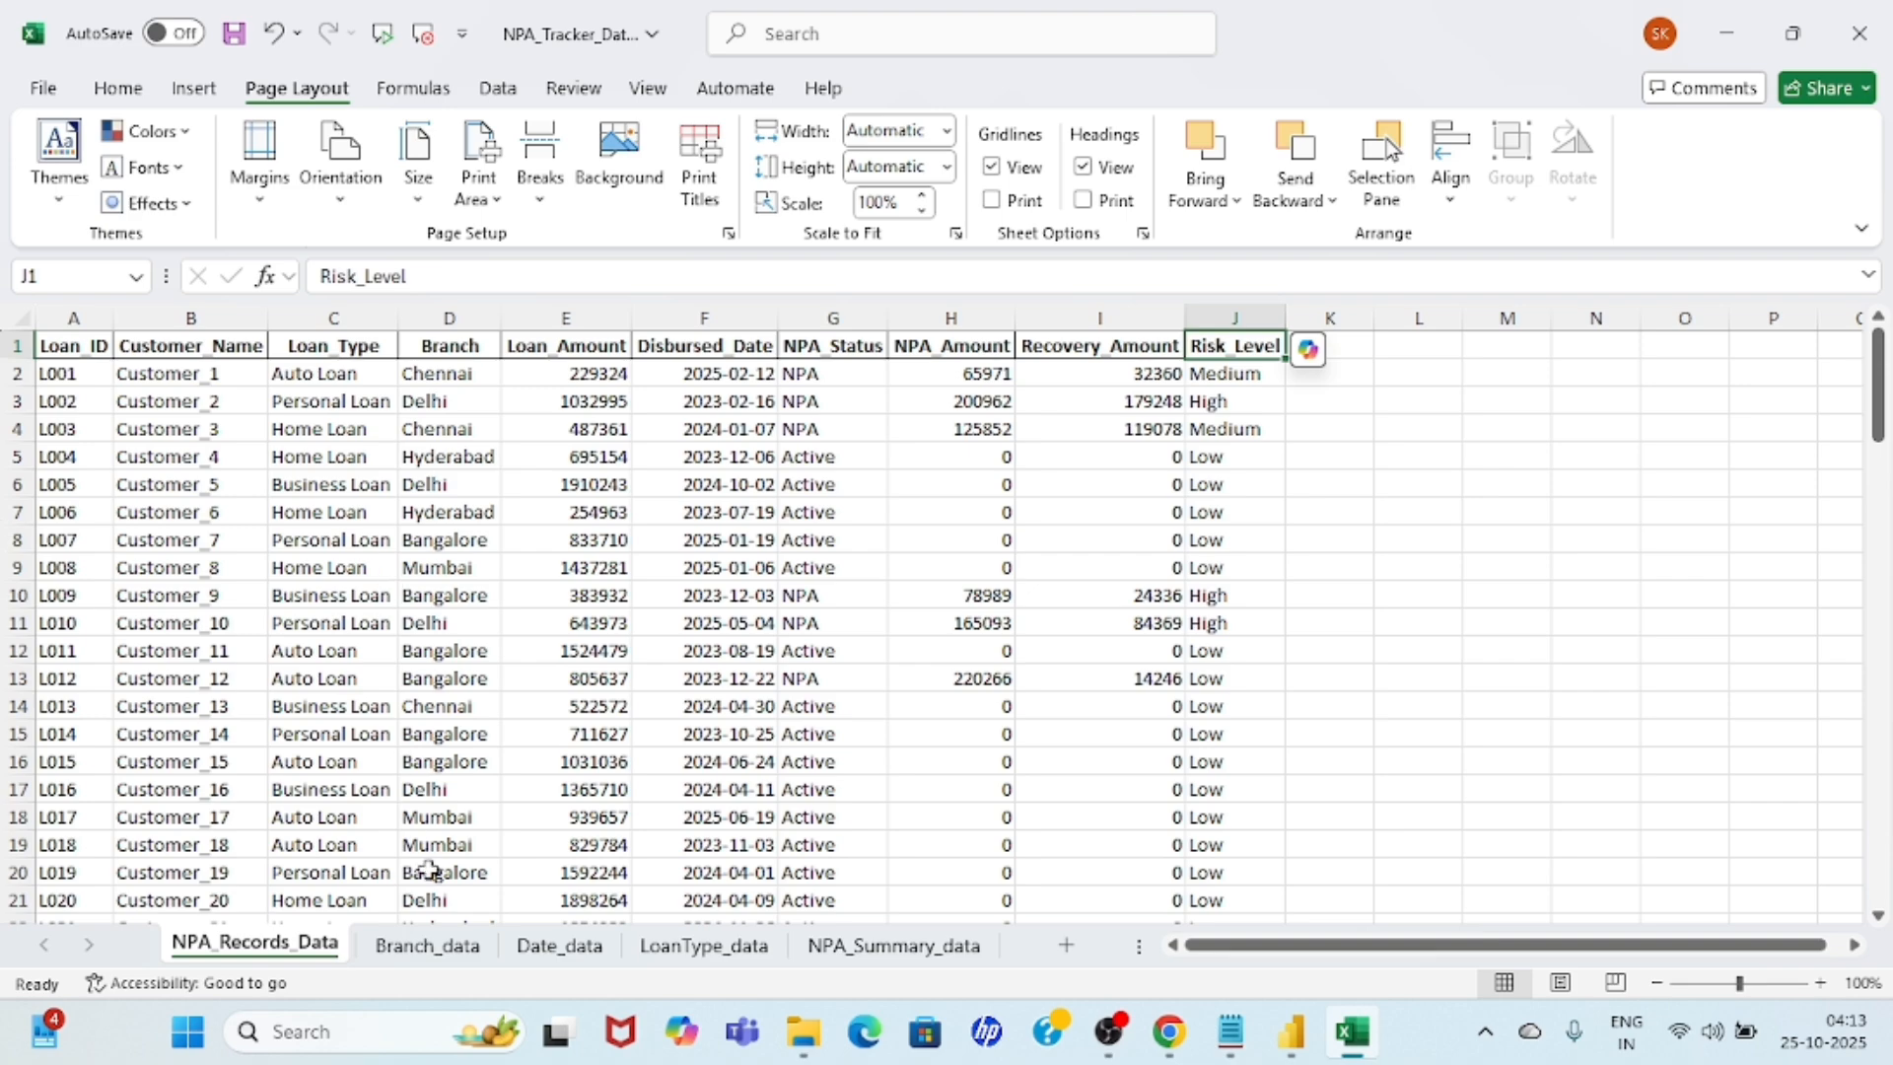
Look through the Branch_data, Date_data and LoanType_data sheets of the workbook.
{"action": "left_click", "coordinate": [427, 944]}
{"action": "left_click", "coordinate": [306, 592]}
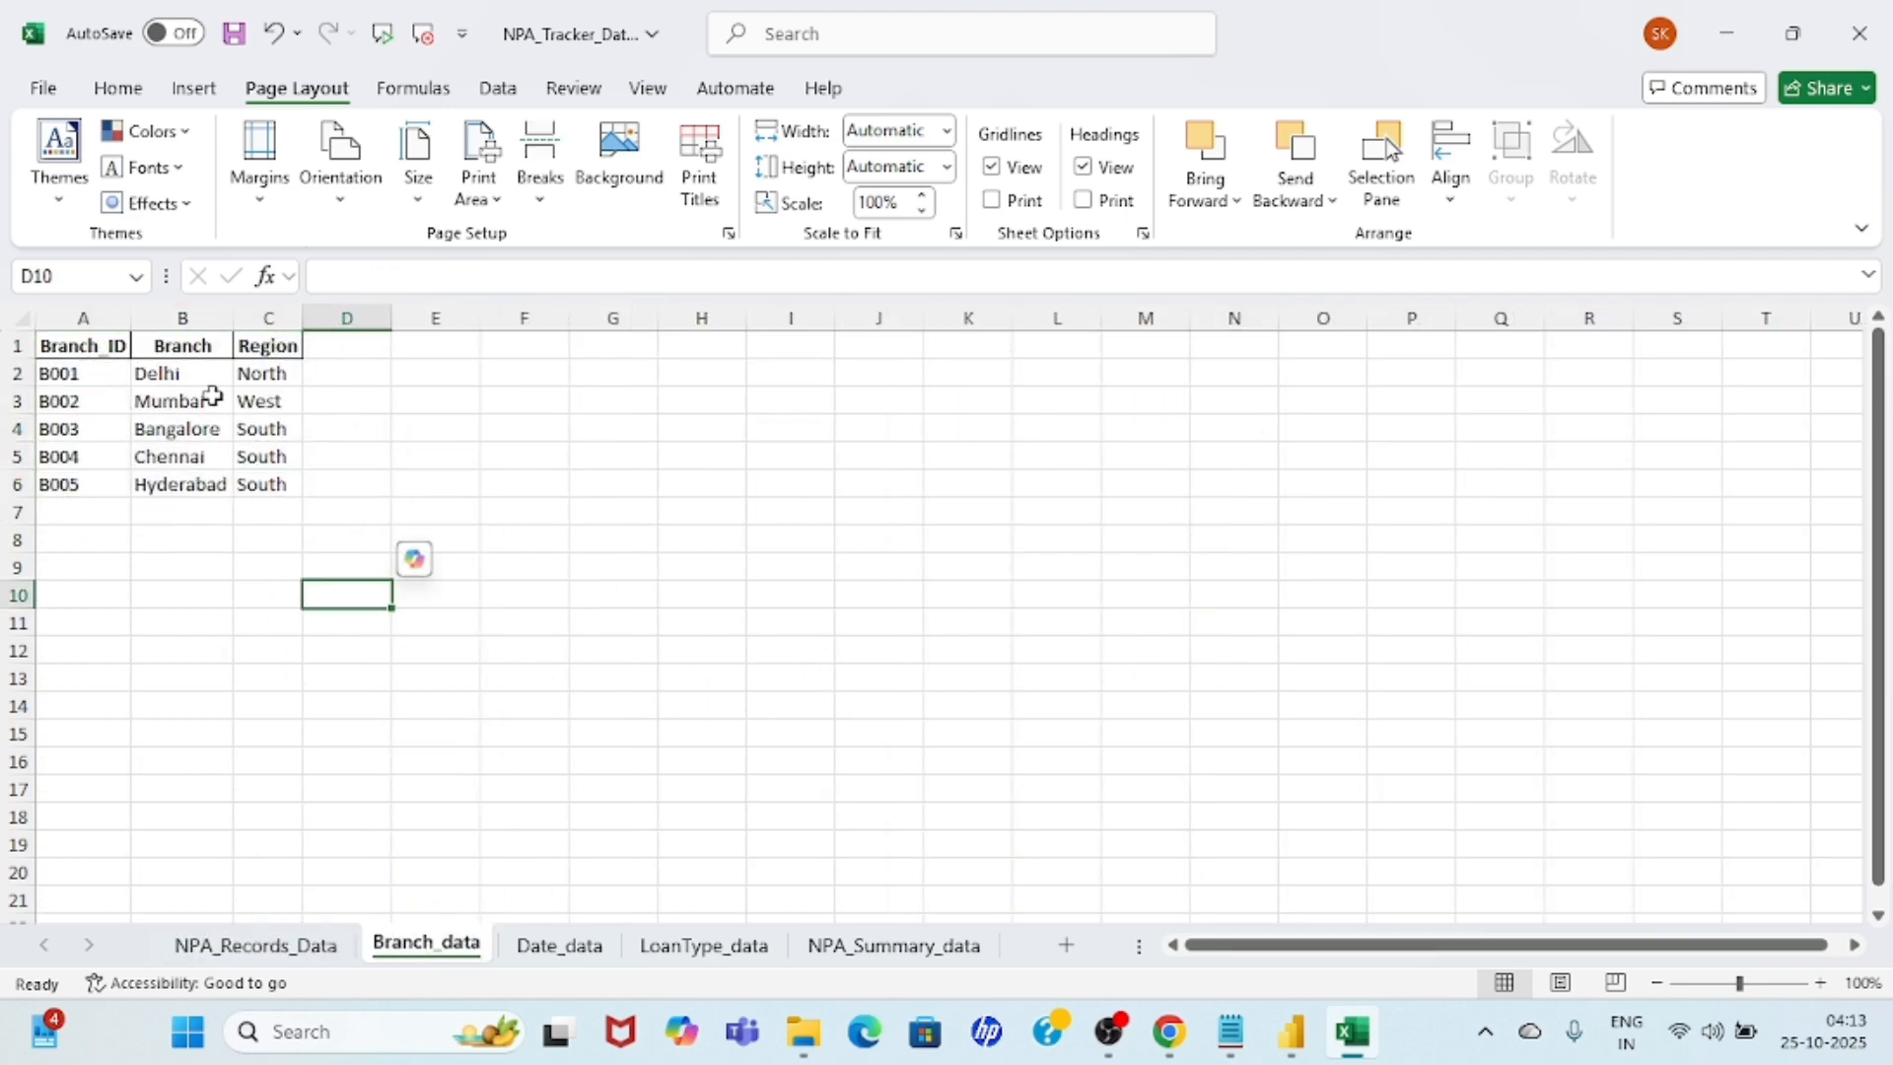
{"action": "left_click", "coordinate": [552, 946]}
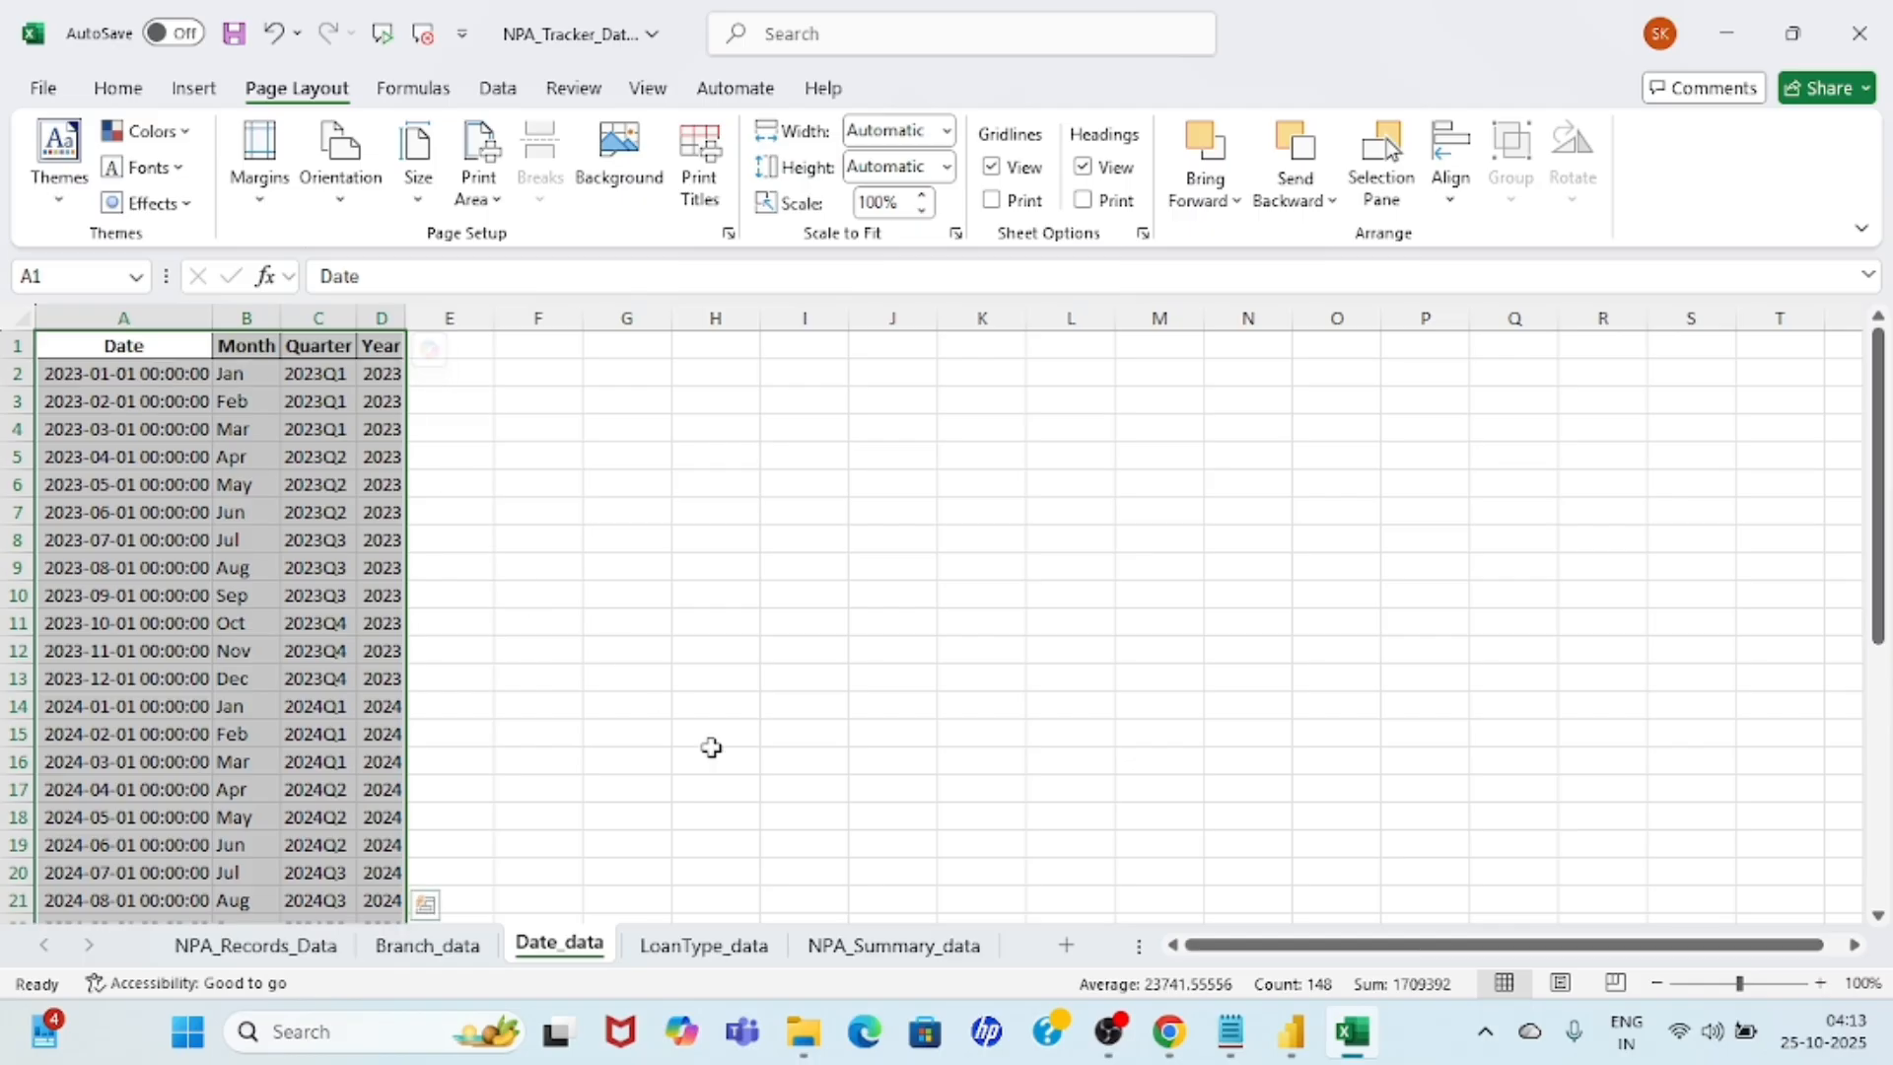
{"action": "left_click", "coordinate": [704, 949]}
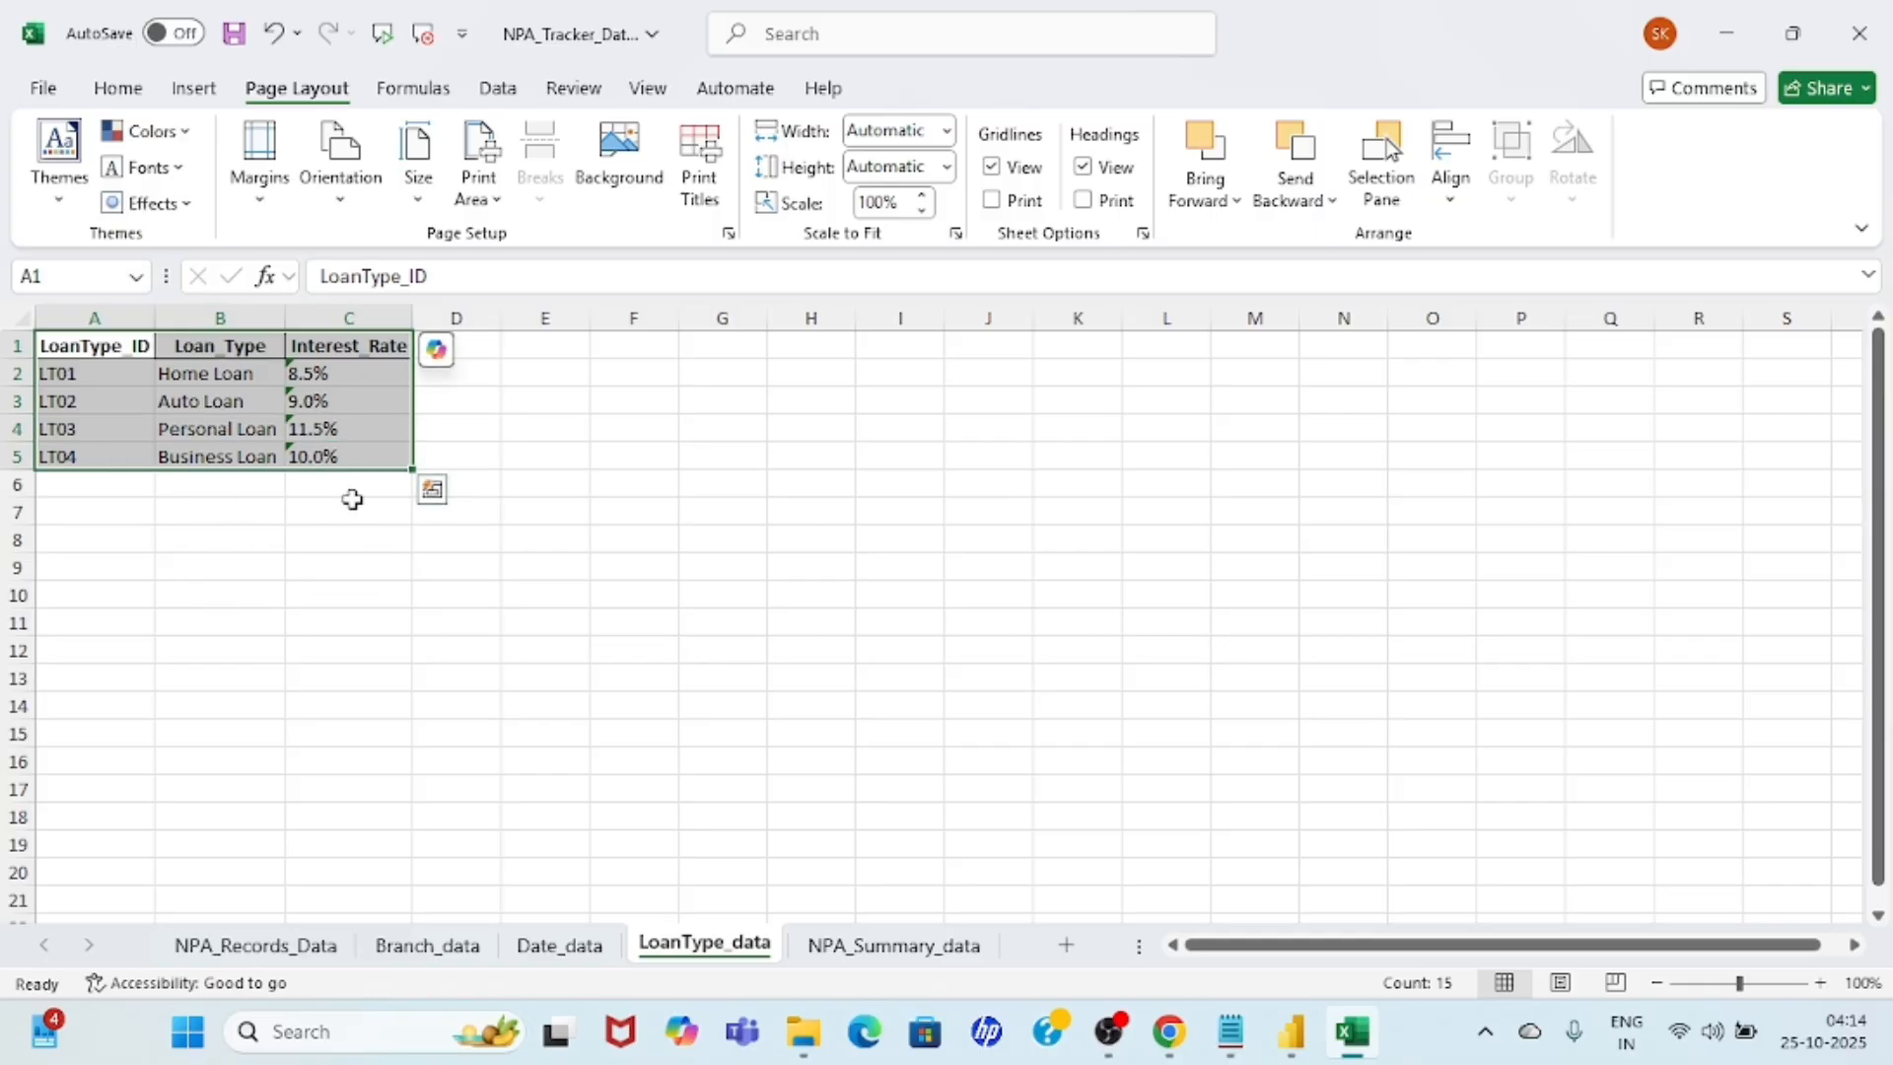
Examine the NPA_Summary_data sheet's year, total loan amount, total NPA amount, recovery rate and NPA ratio columns.
{"action": "left_click", "coordinate": [843, 949]}
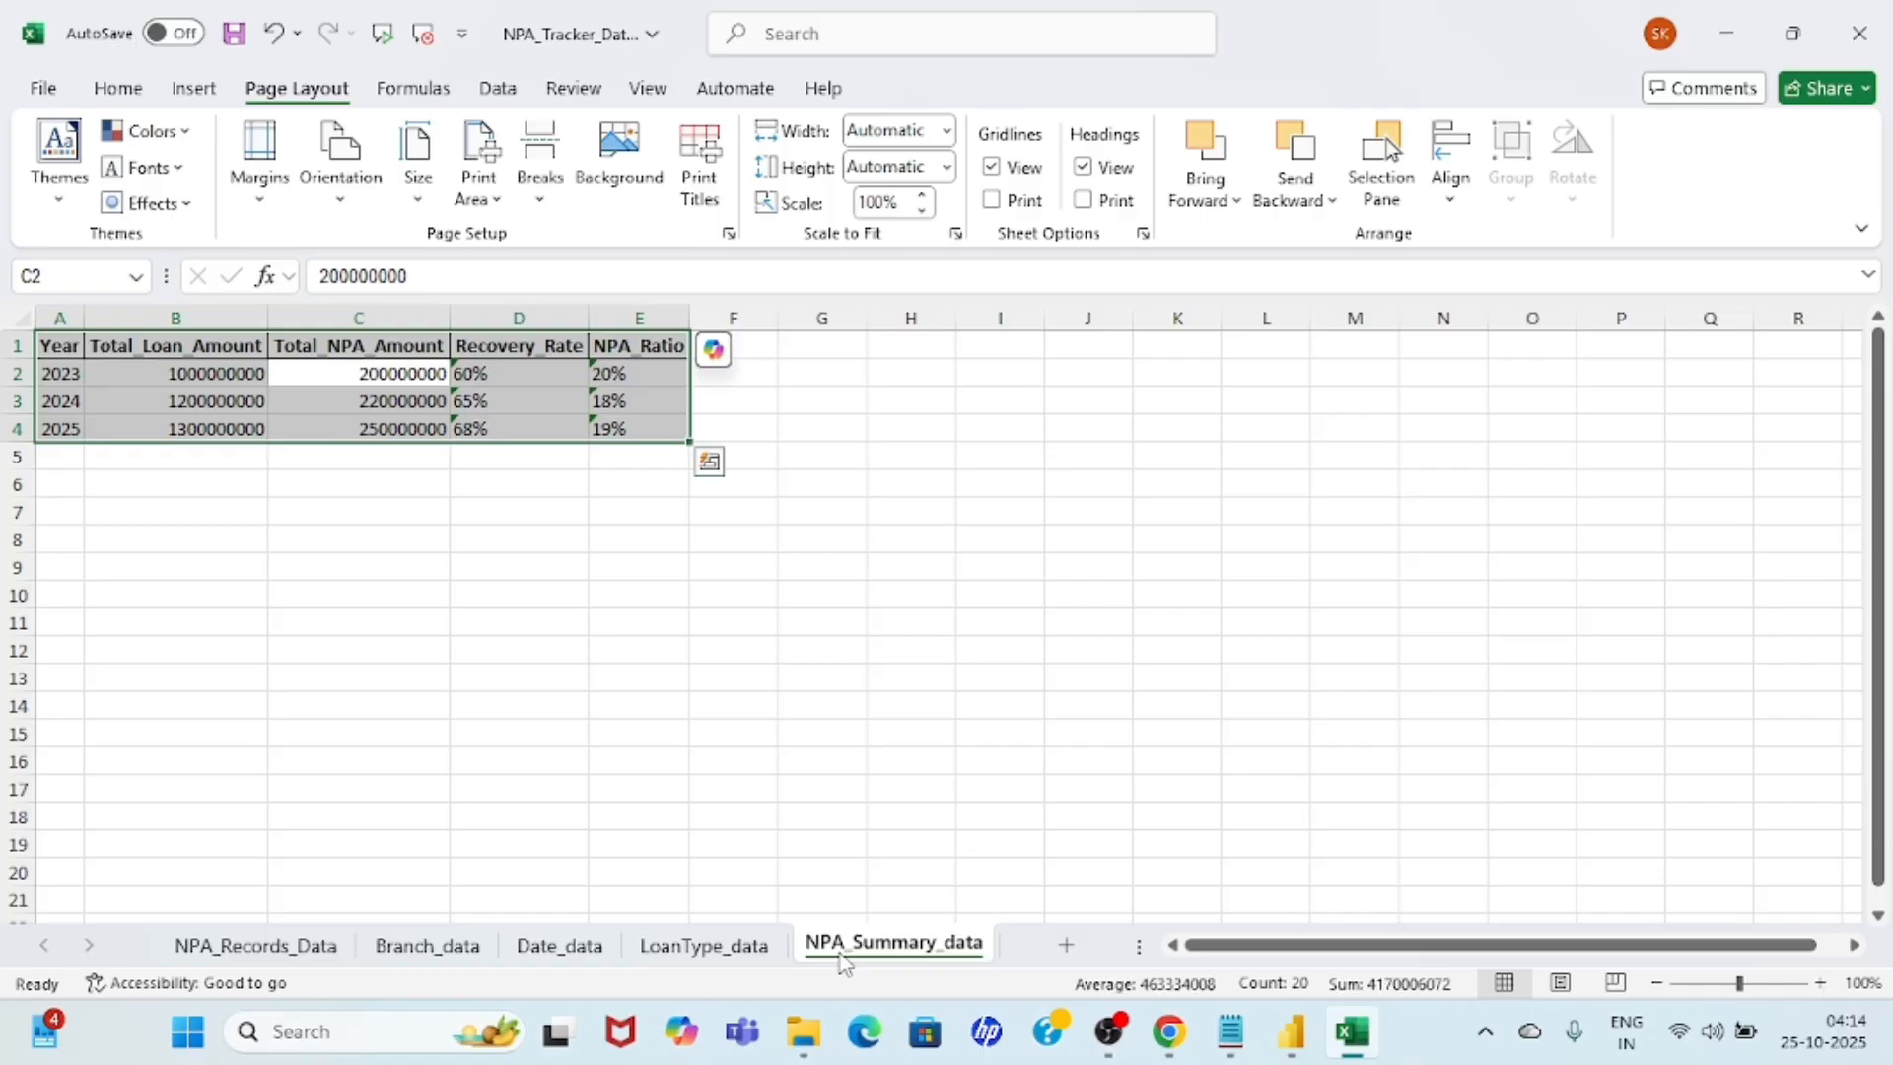
{"action": "left_click", "coordinate": [203, 511]}
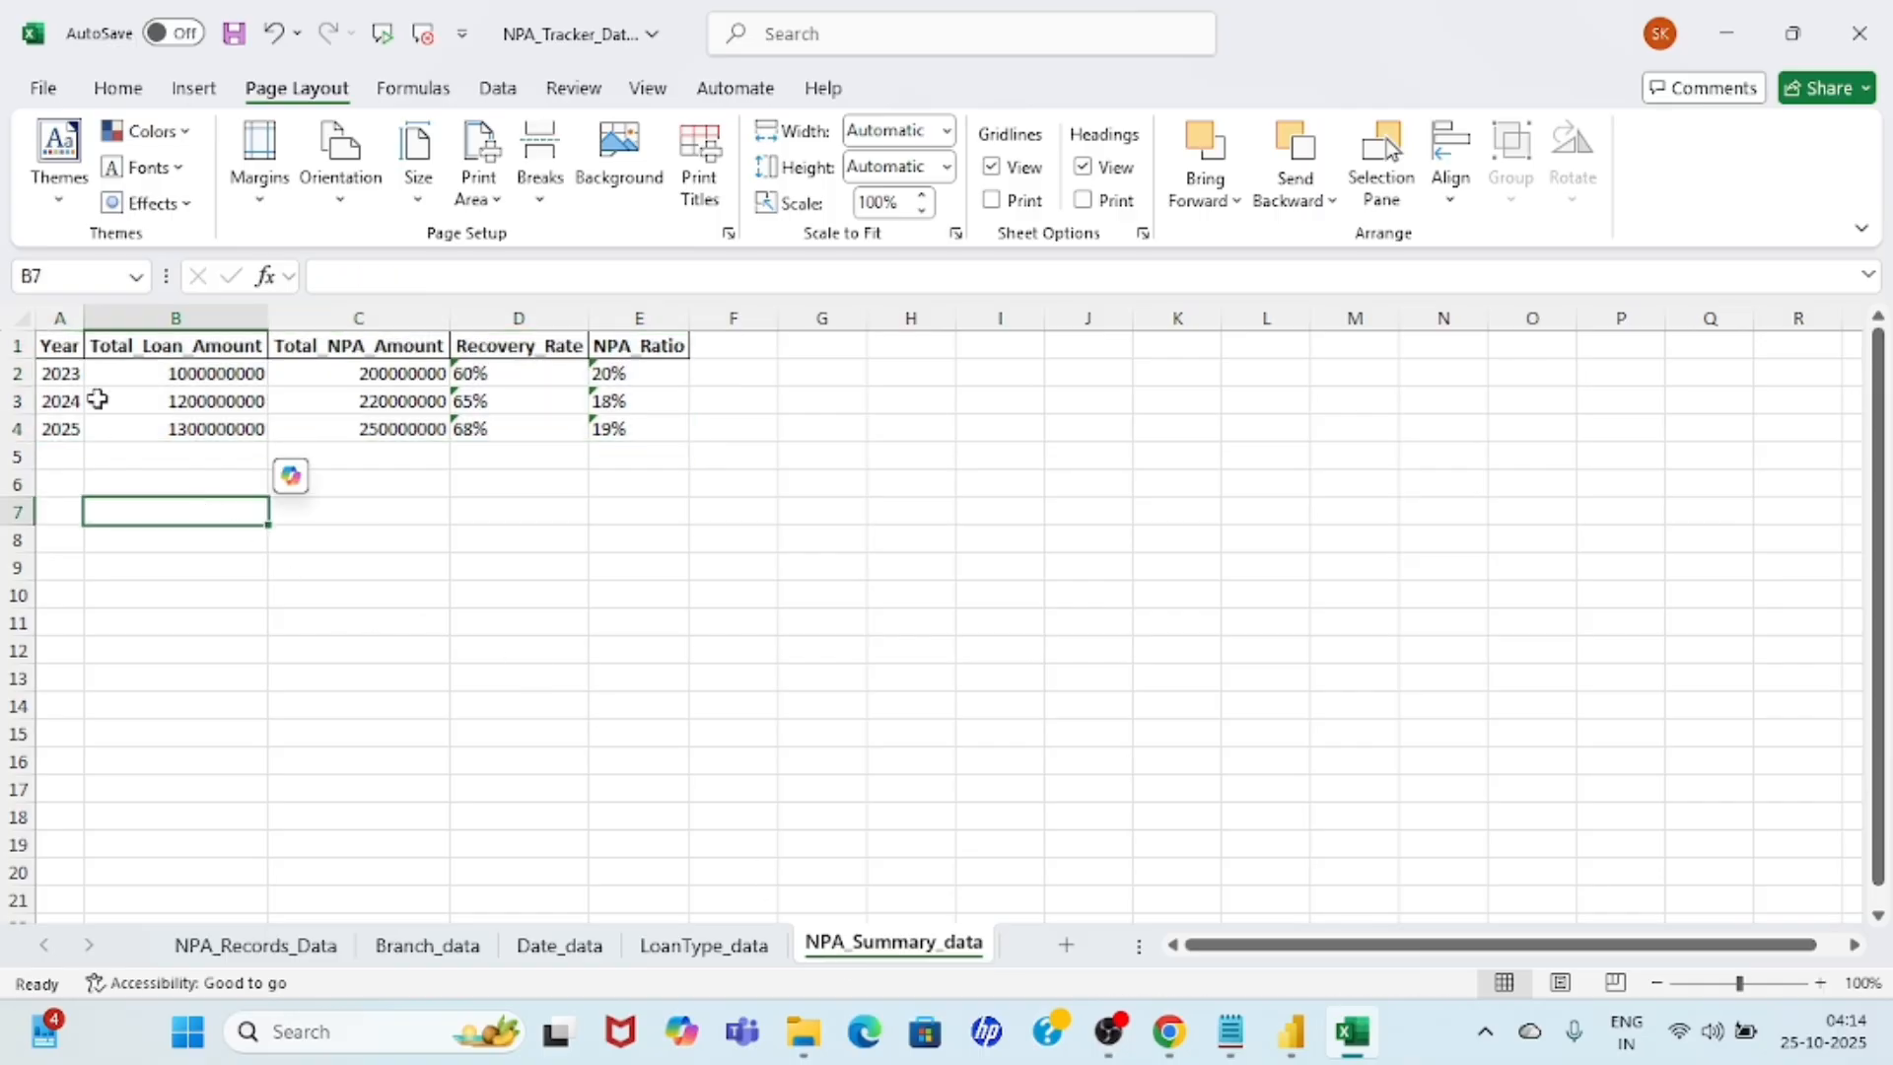
{"action": "left_click", "coordinate": [60, 392]}
{"action": "left_click", "coordinate": [202, 376]}
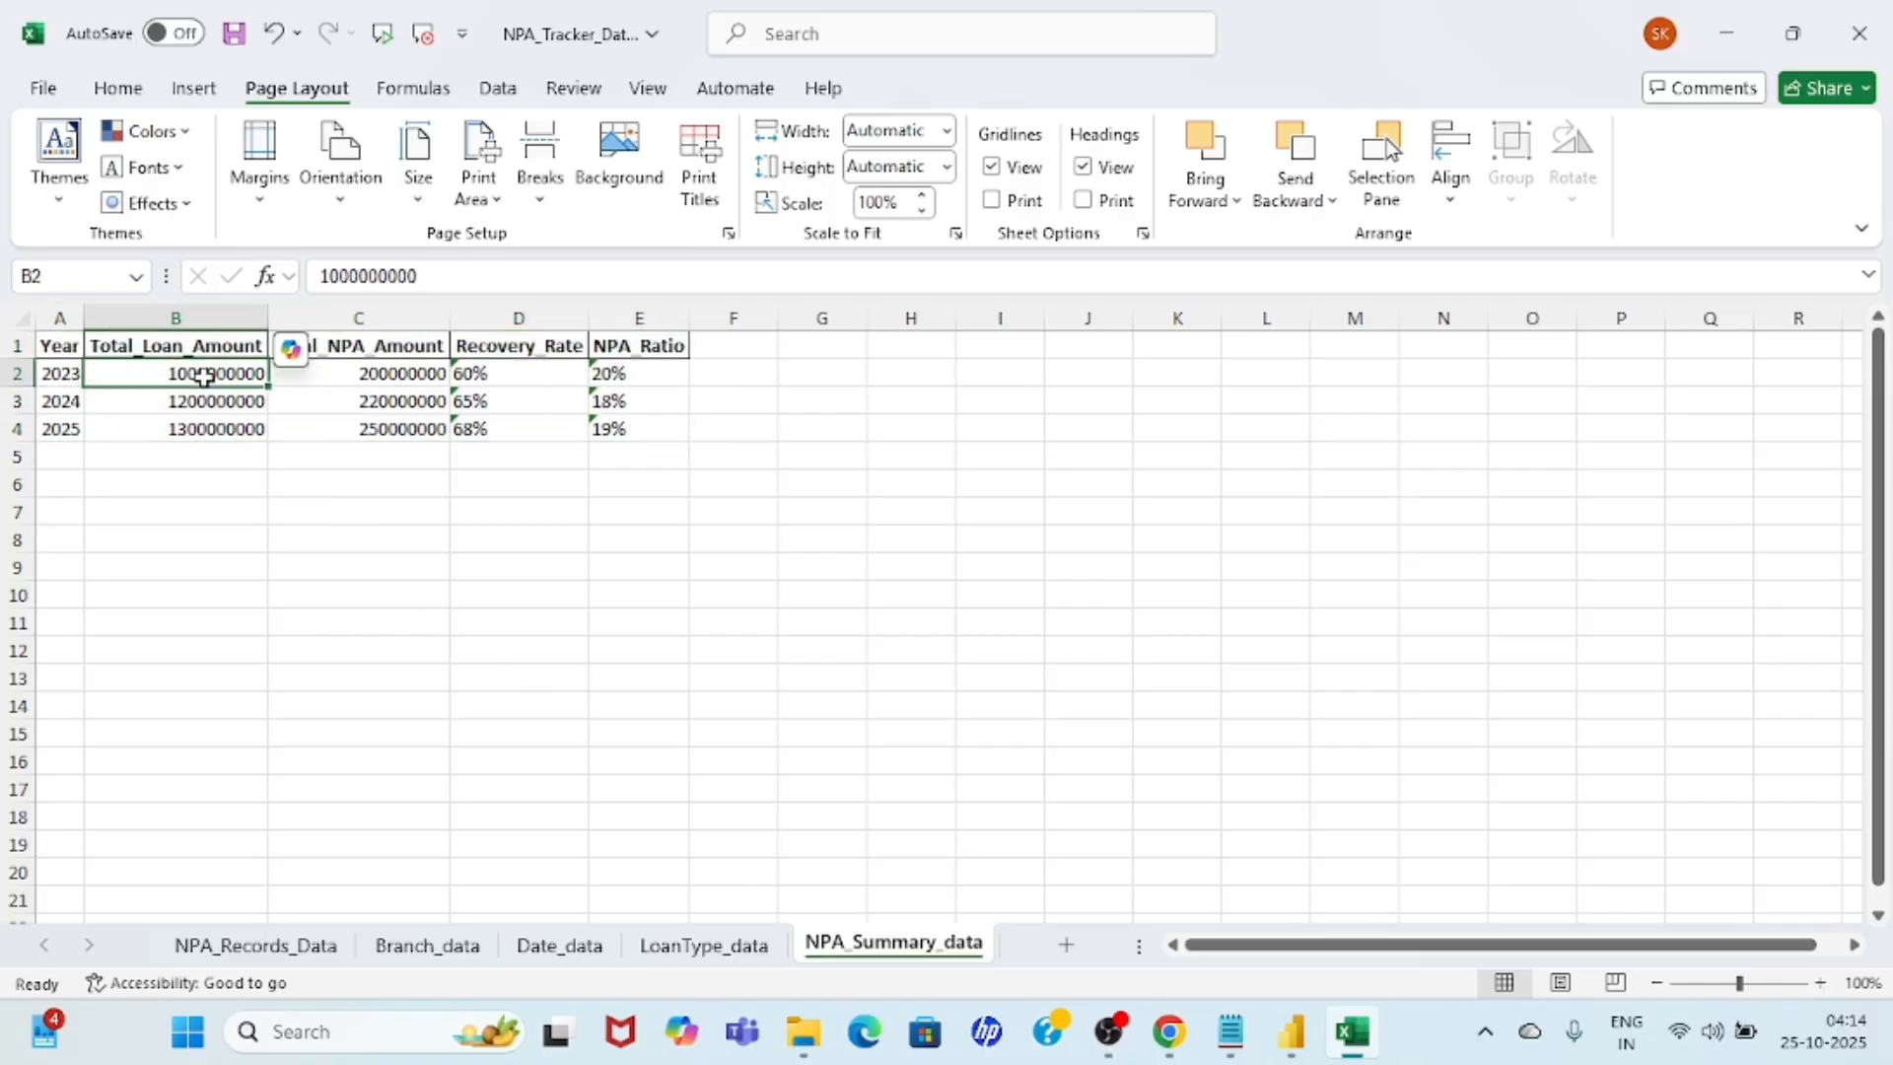
{"action": "left_click", "coordinate": [367, 373]}
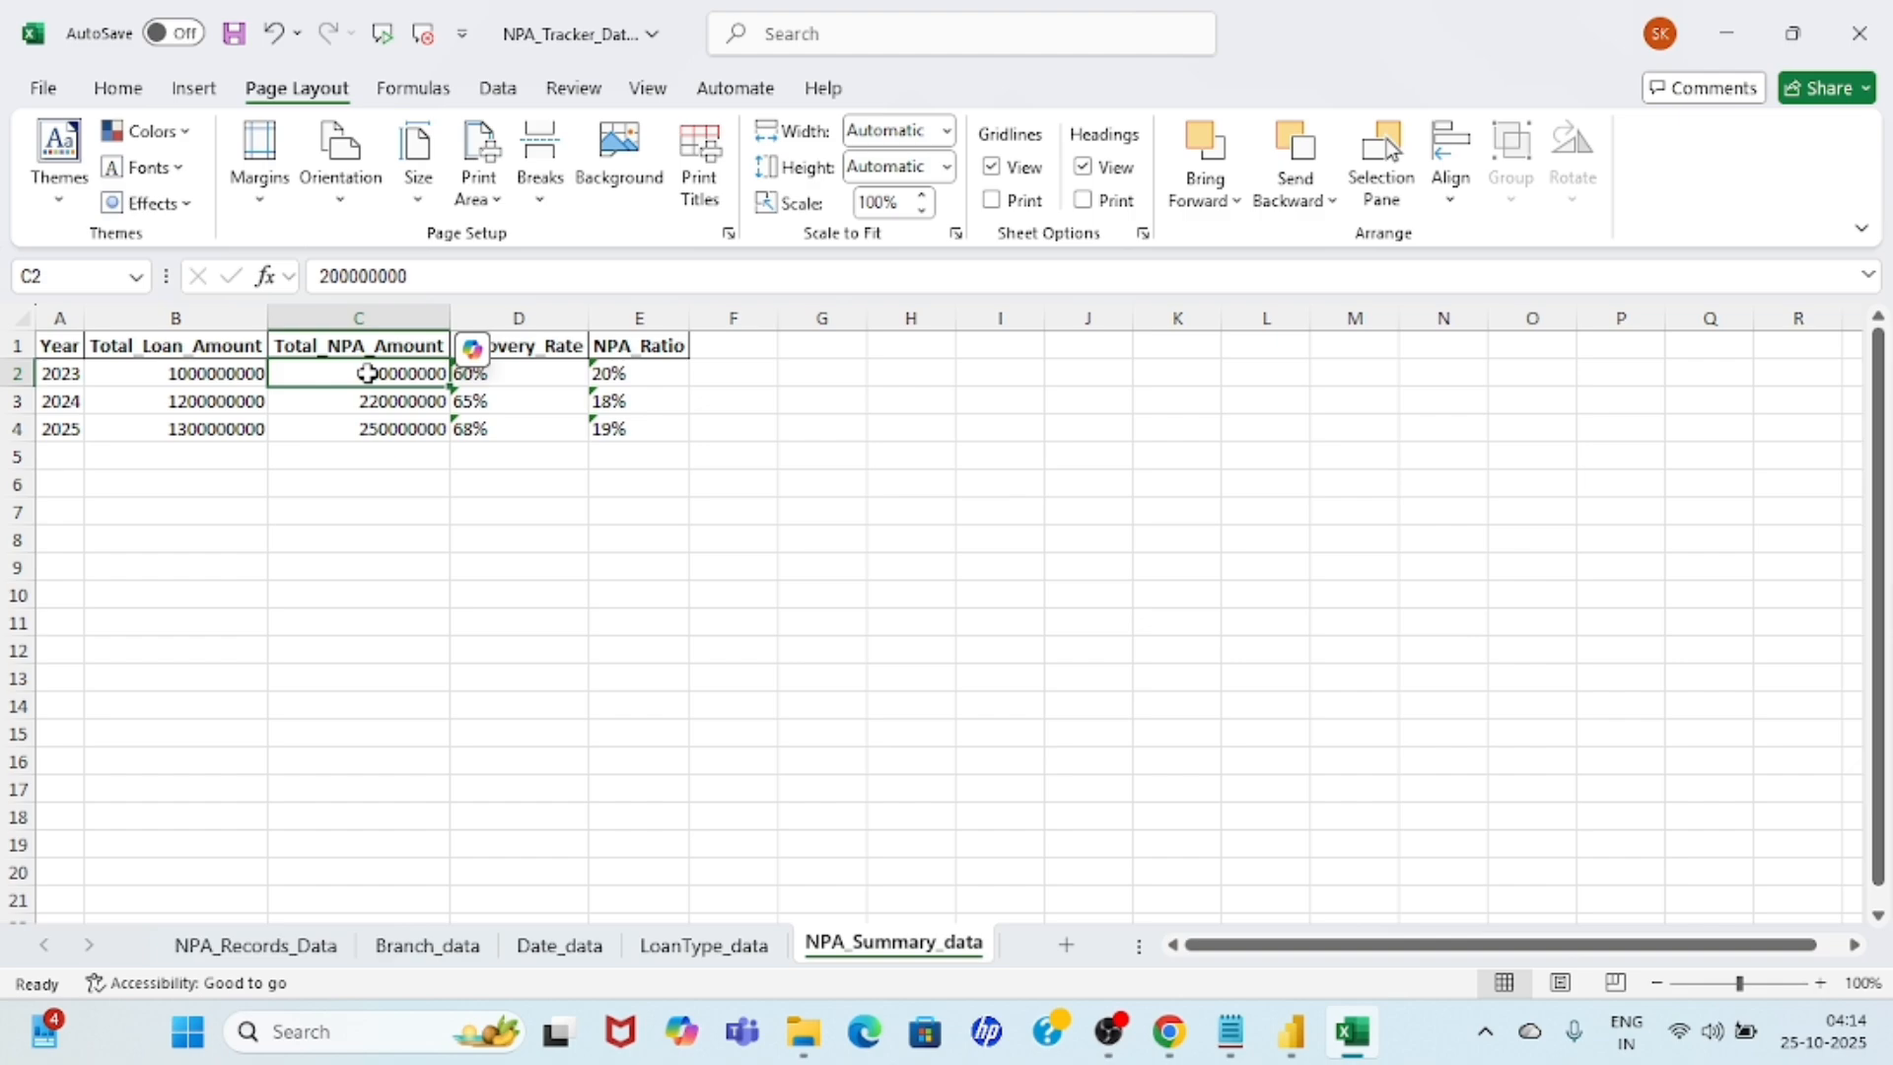
{"action": "left_click", "coordinate": [559, 375]}
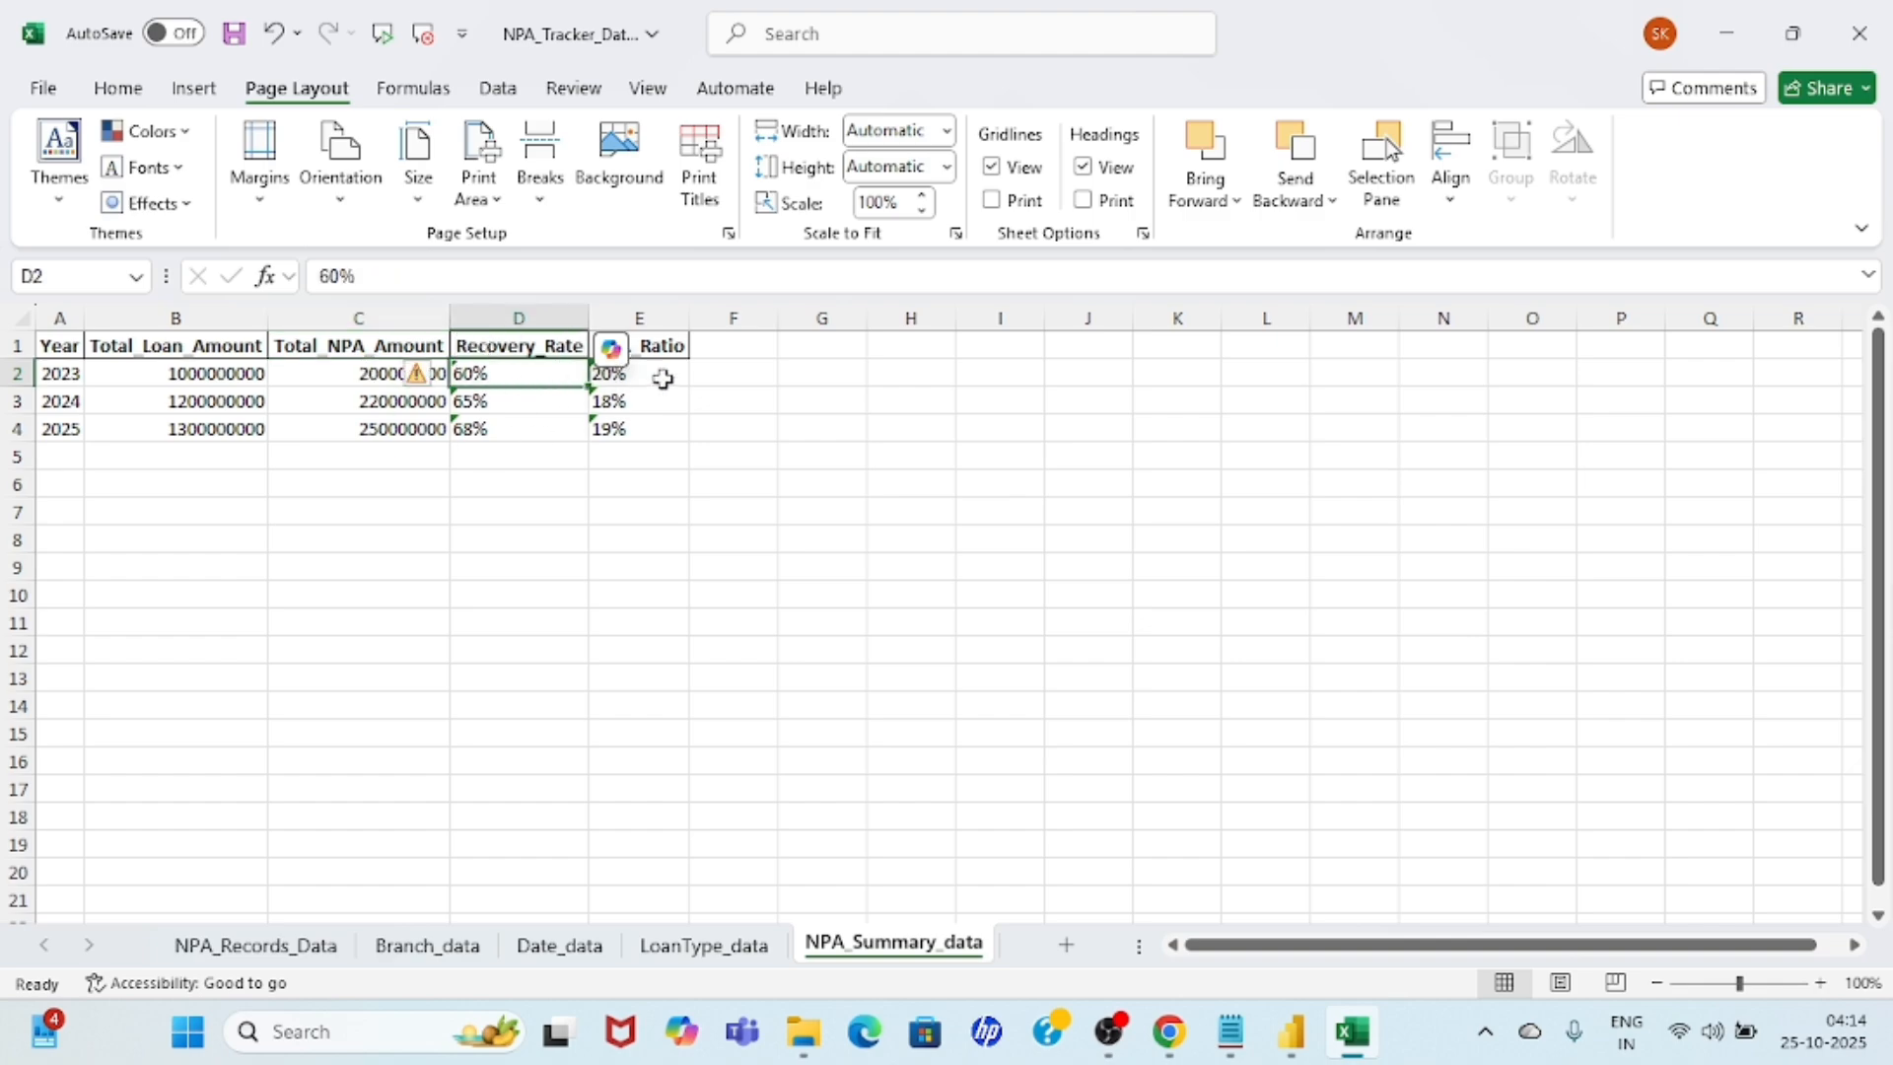
{"action": "left_click", "coordinate": [677, 371]}
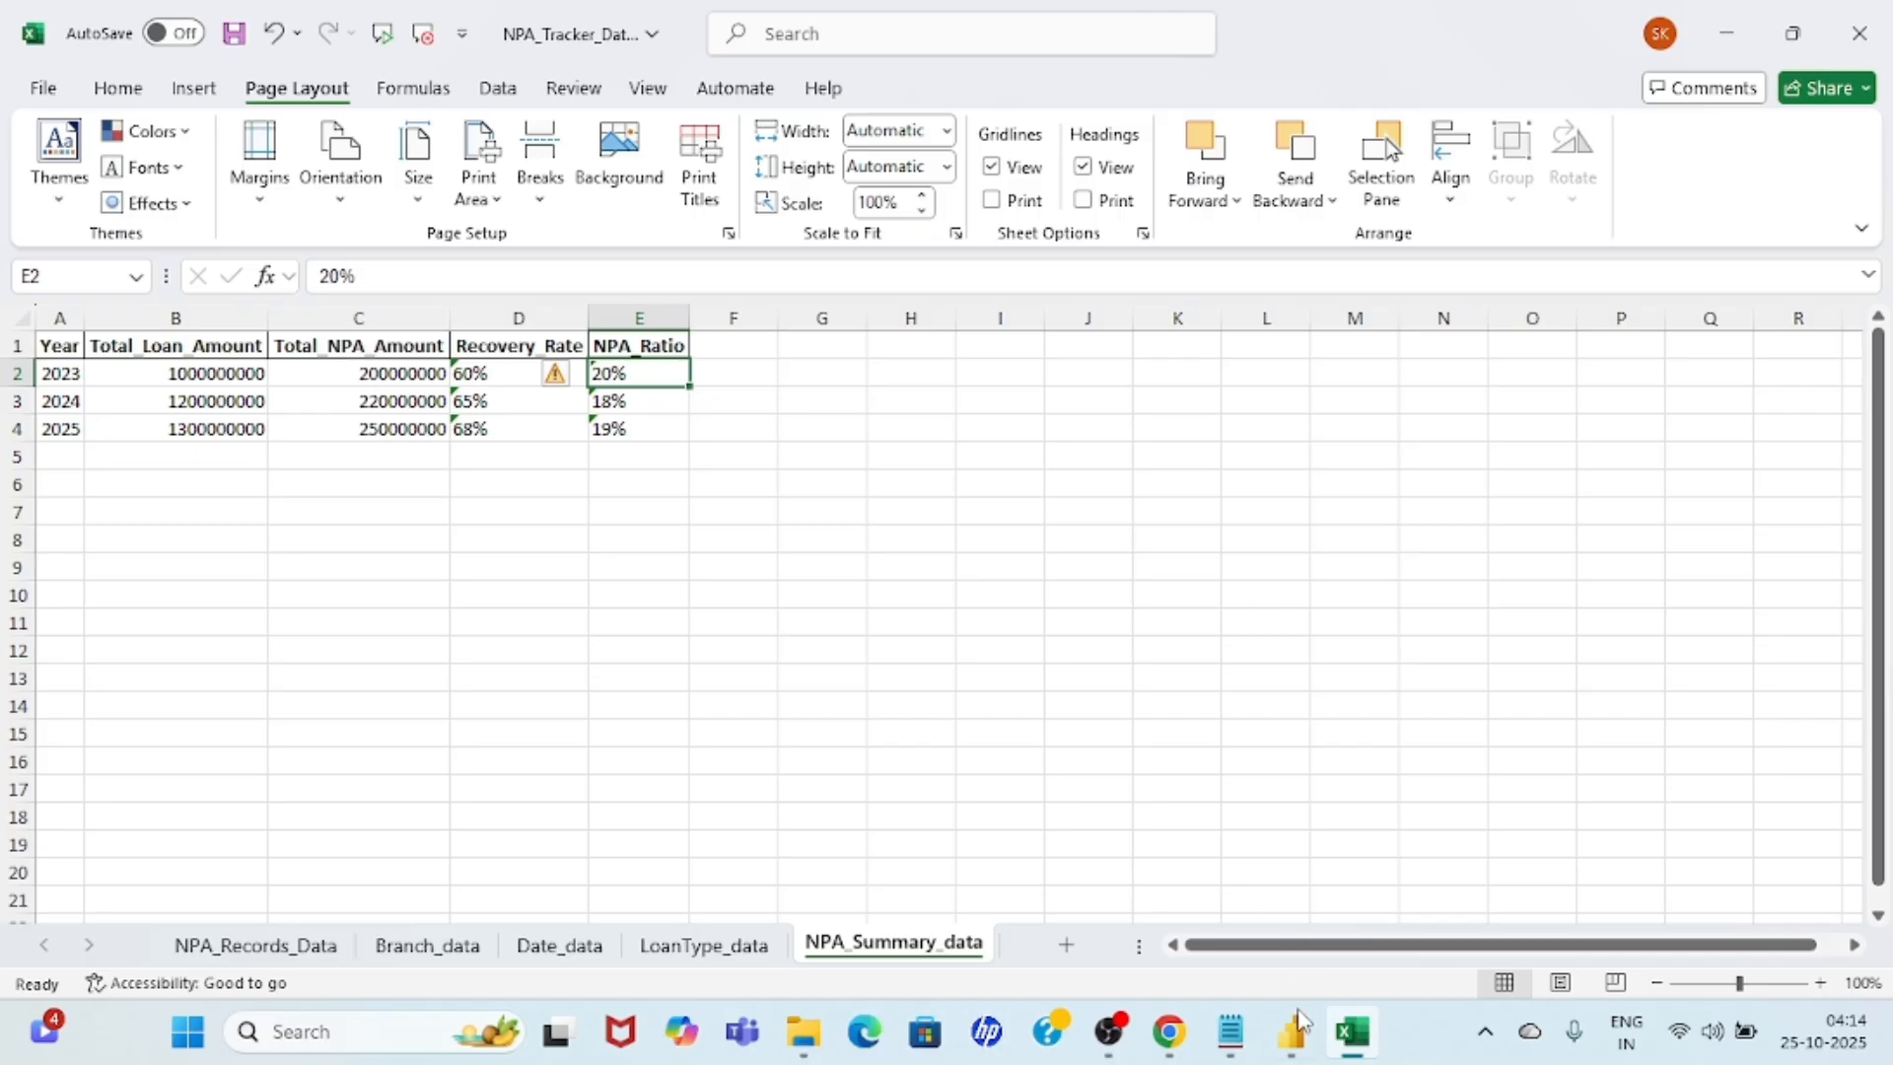
Switch to Power BI Desktop and open the NPA_Tracker_Dataset Excel workbook as a data source.
{"action": "left_click", "coordinate": [1291, 1031]}
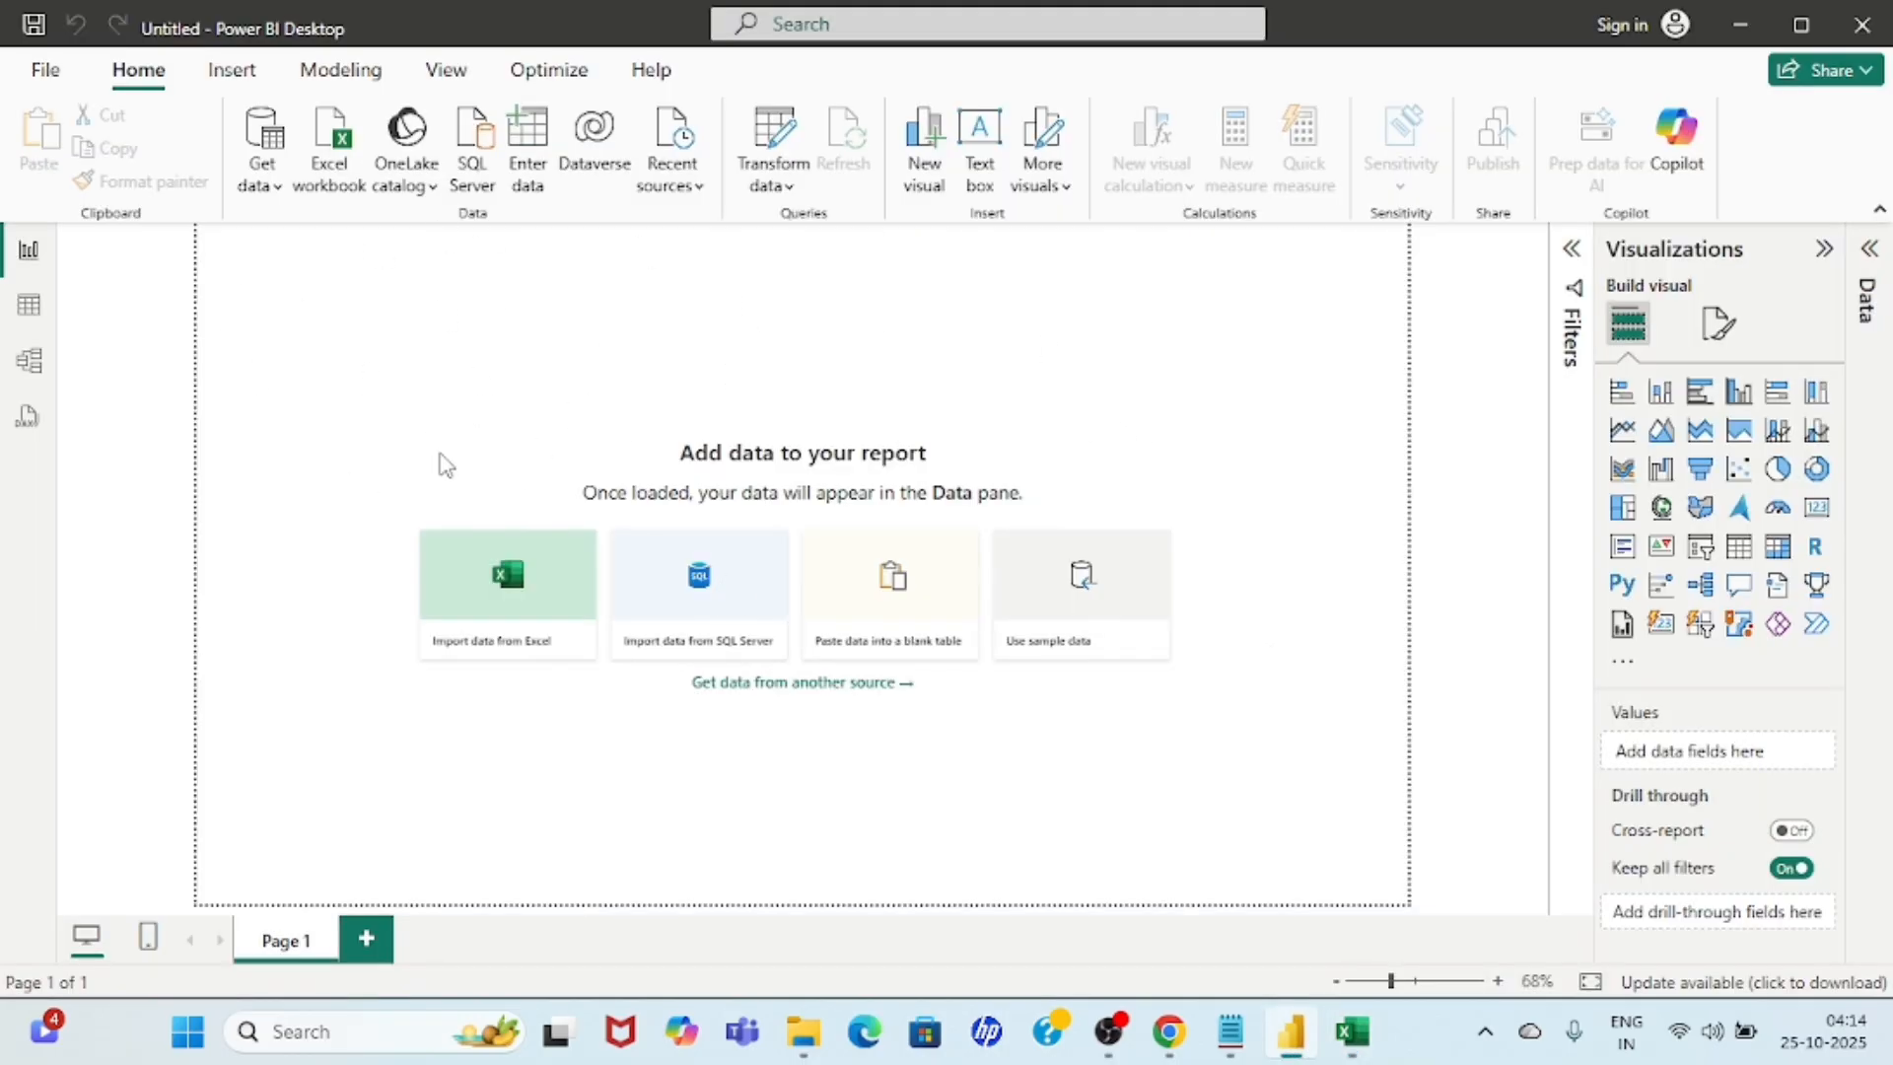
{"action": "left_click", "coordinate": [279, 188]}
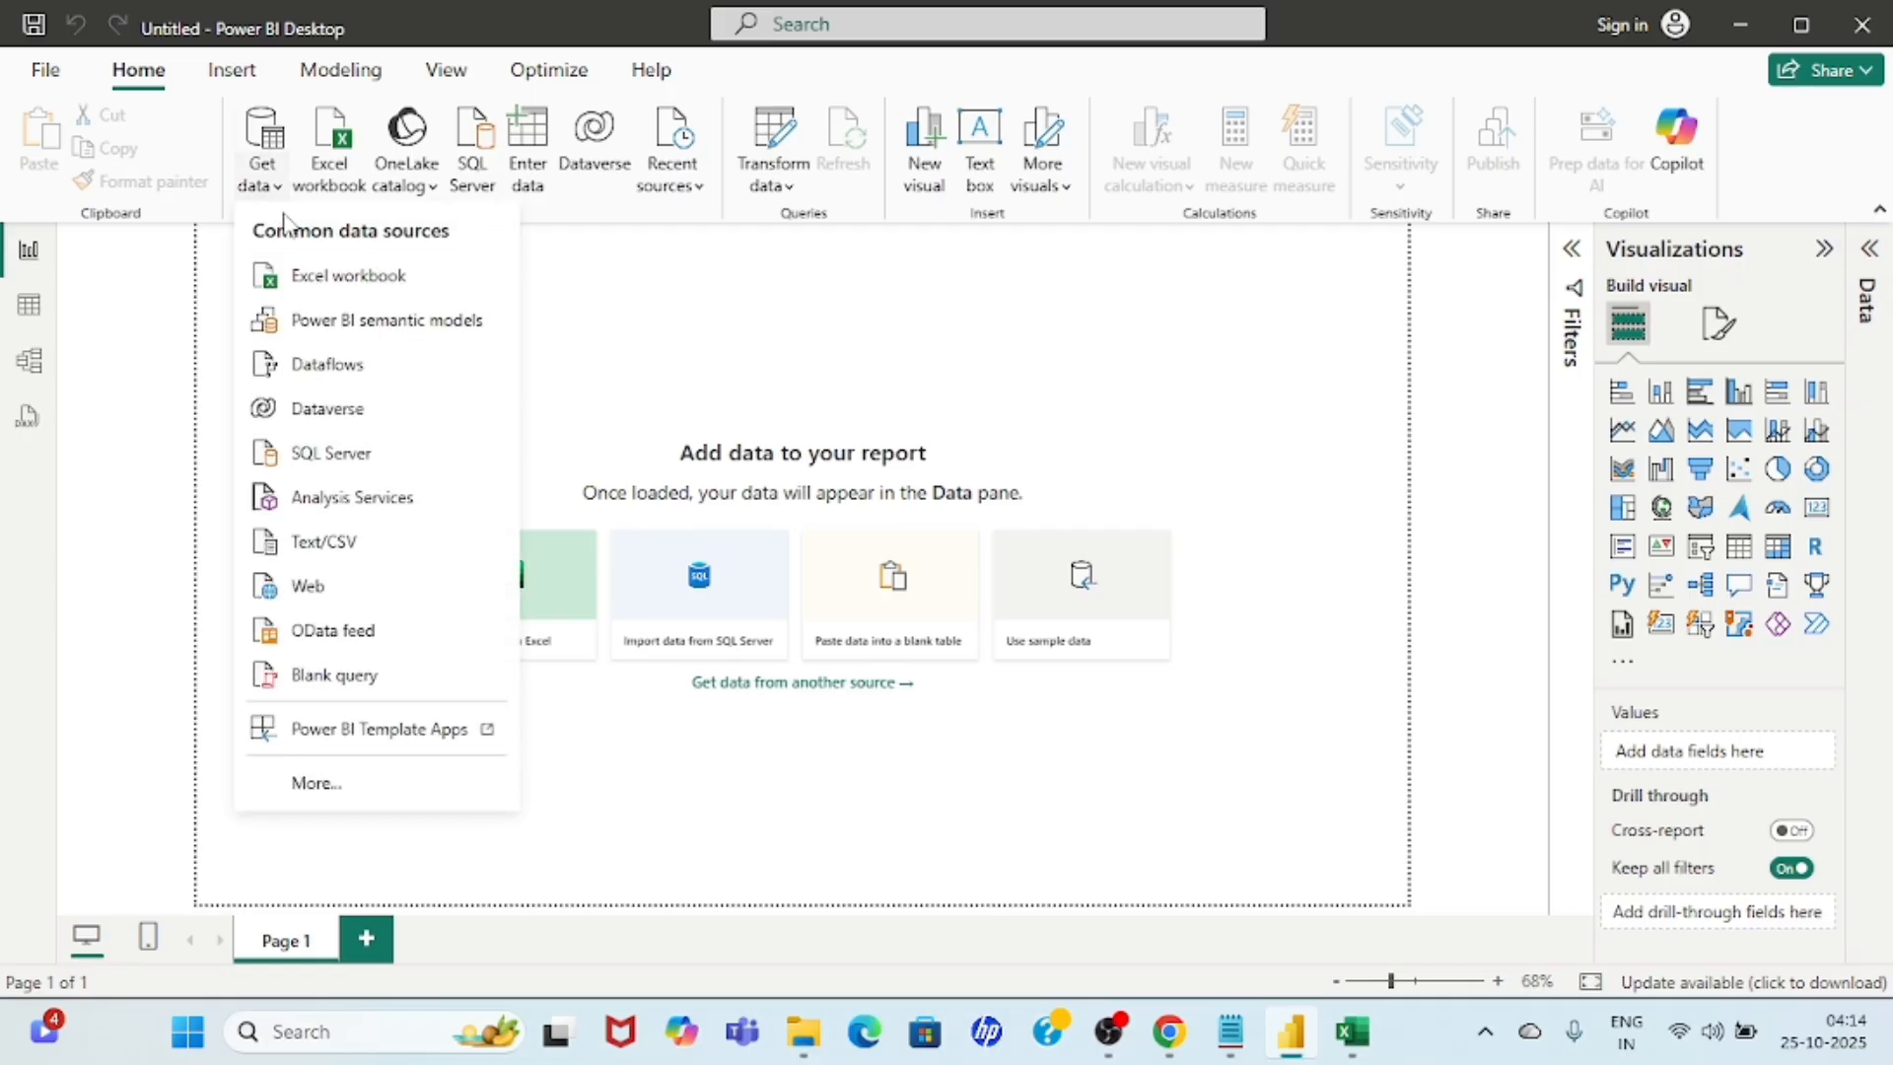
{"action": "left_click", "coordinate": [367, 284]}
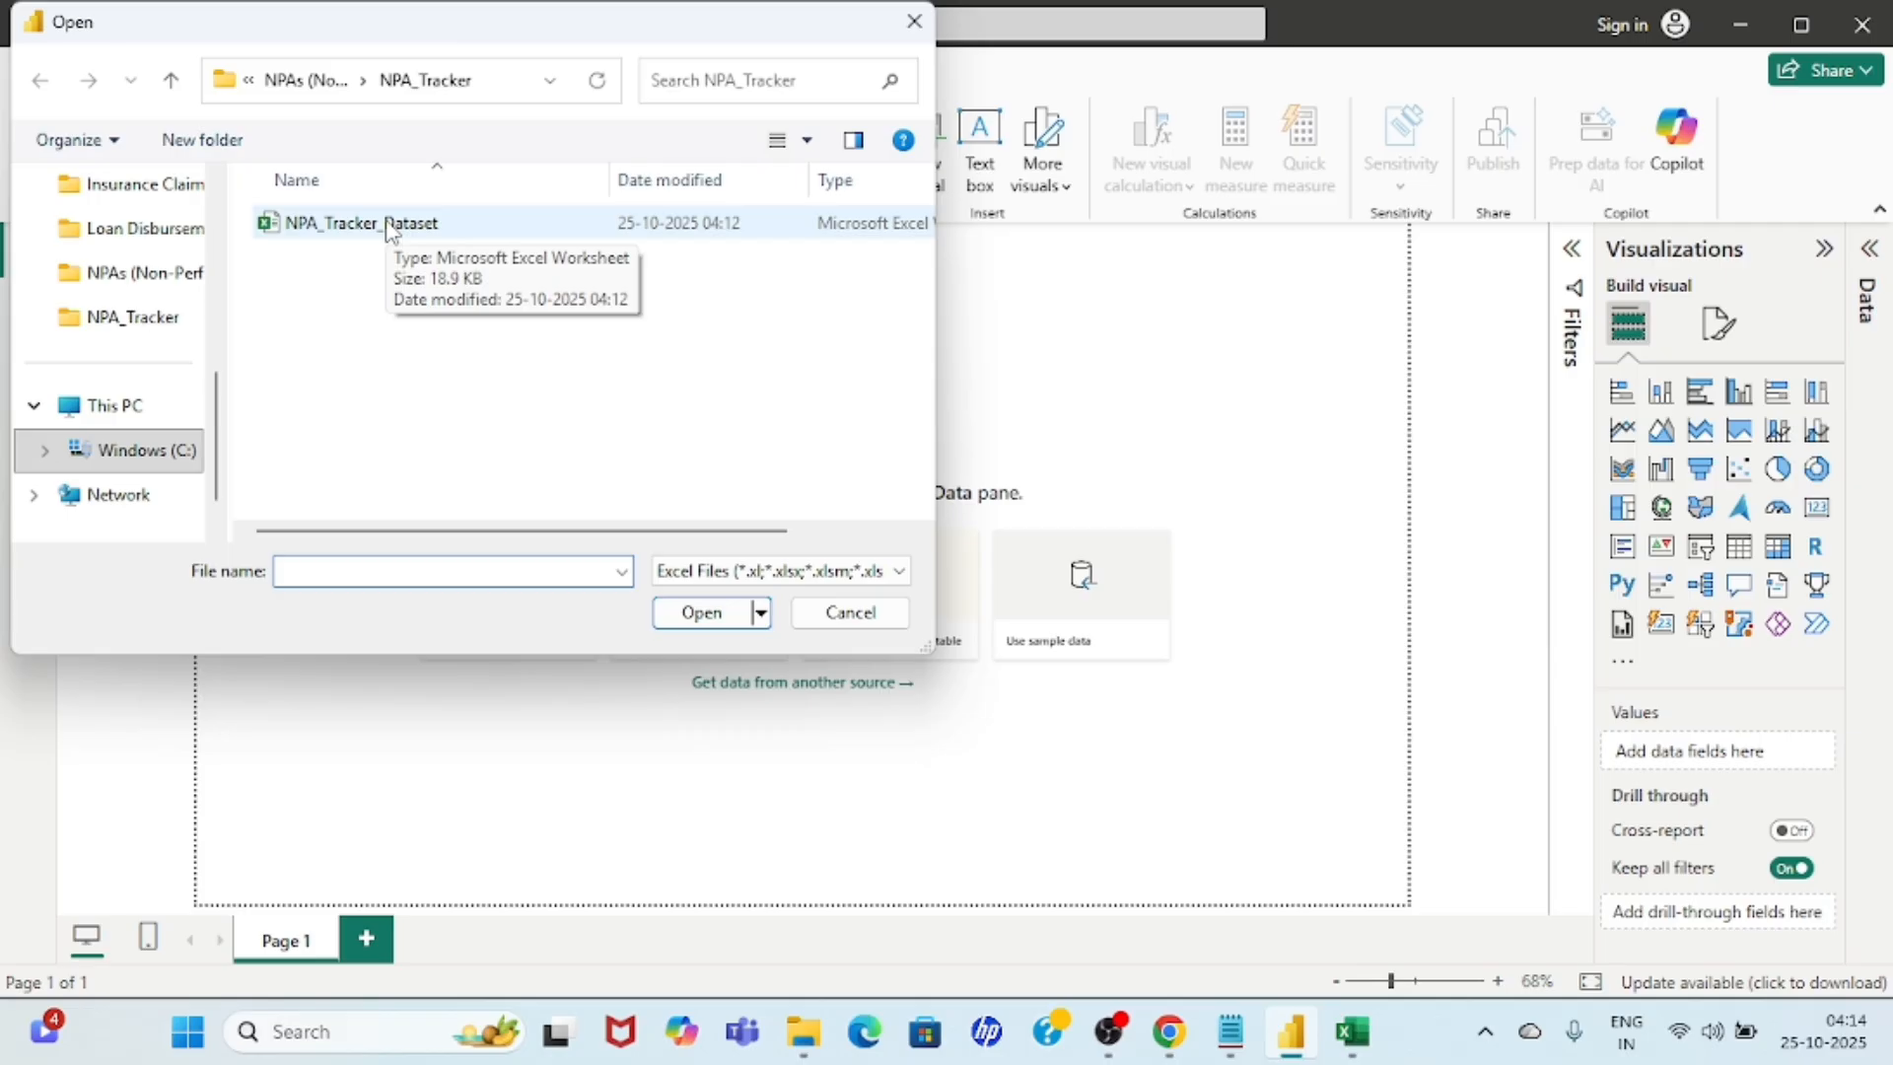
{"action": "double_click", "coordinate": [389, 226]}
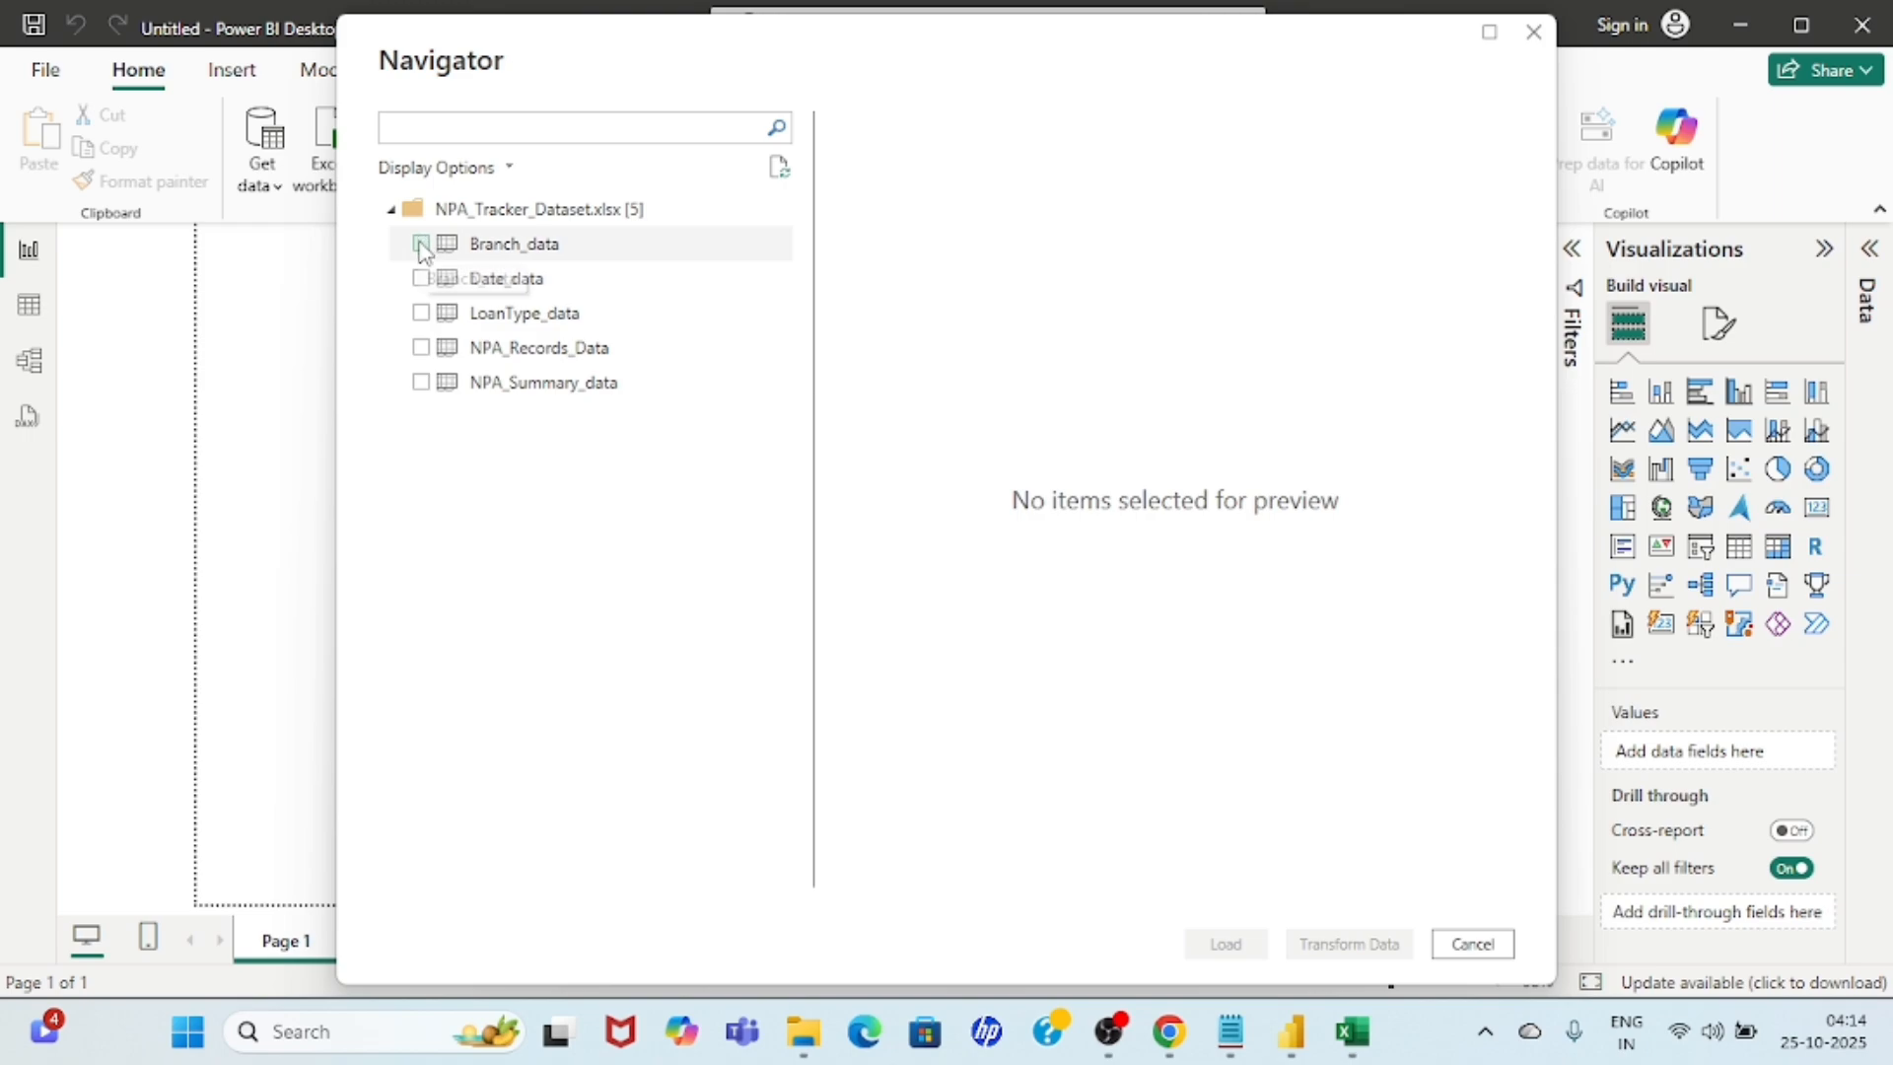
Load the Branch_data, Date_data, LoanType_data, NPA_Records_Data and NPA_Summary_data tables into the report.
{"action": "left_click", "coordinate": [421, 246]}
{"action": "left_click", "coordinate": [421, 278]}
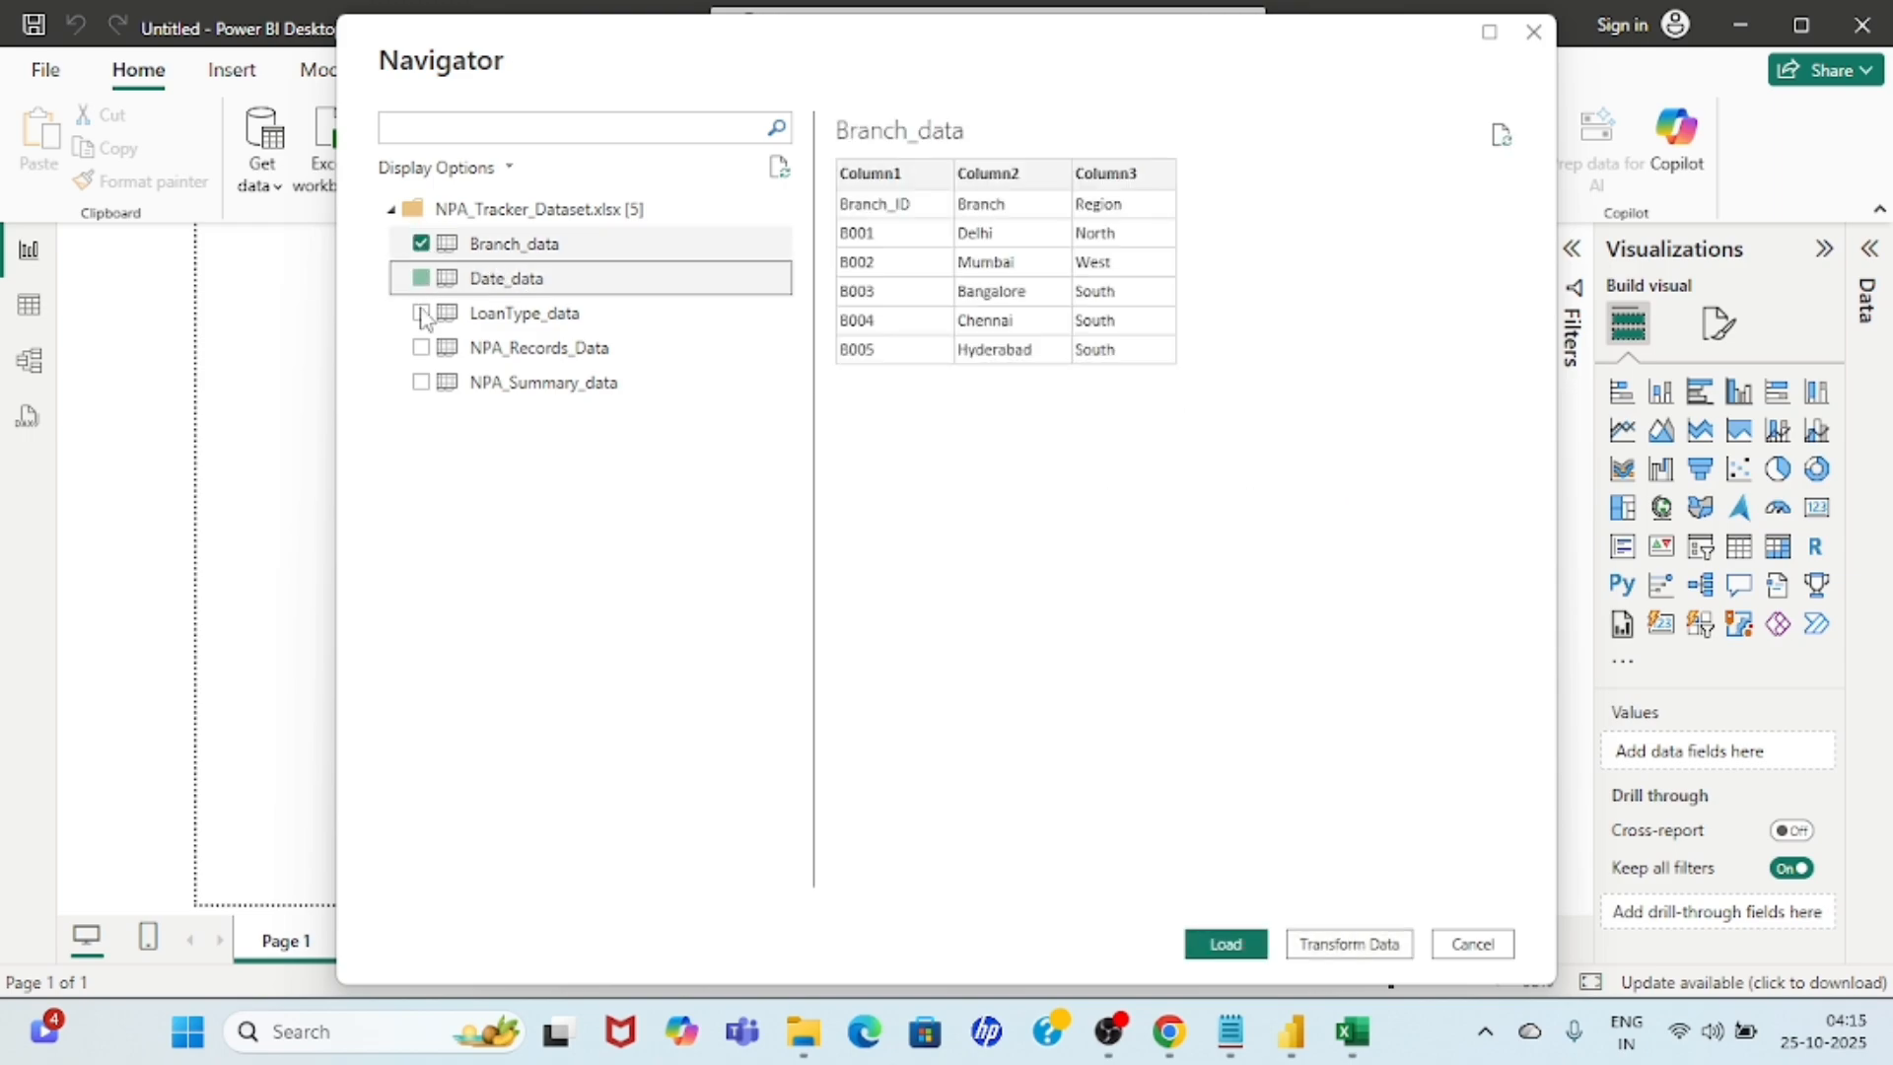
{"action": "left_click", "coordinate": [421, 313]}
{"action": "left_click", "coordinate": [421, 348]}
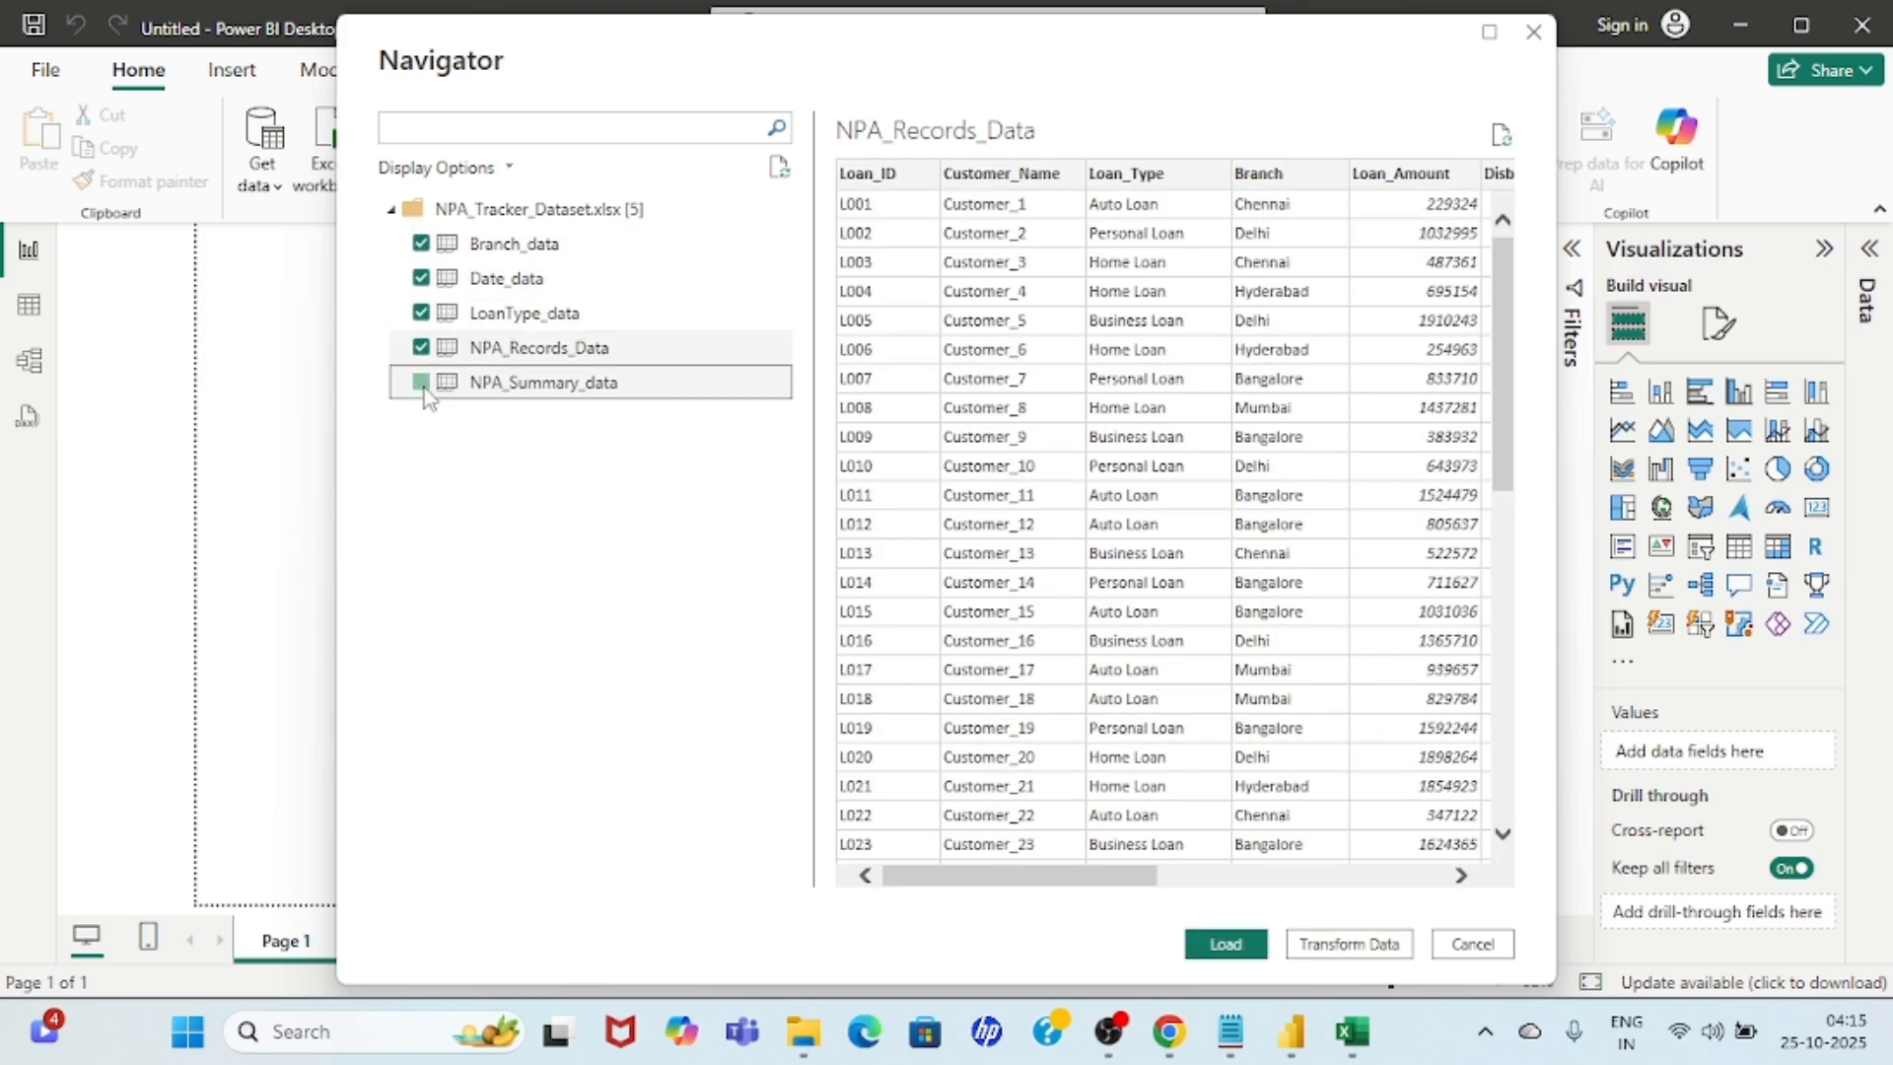
{"action": "left_click", "coordinate": [421, 382]}
{"action": "left_click", "coordinate": [1226, 944]}
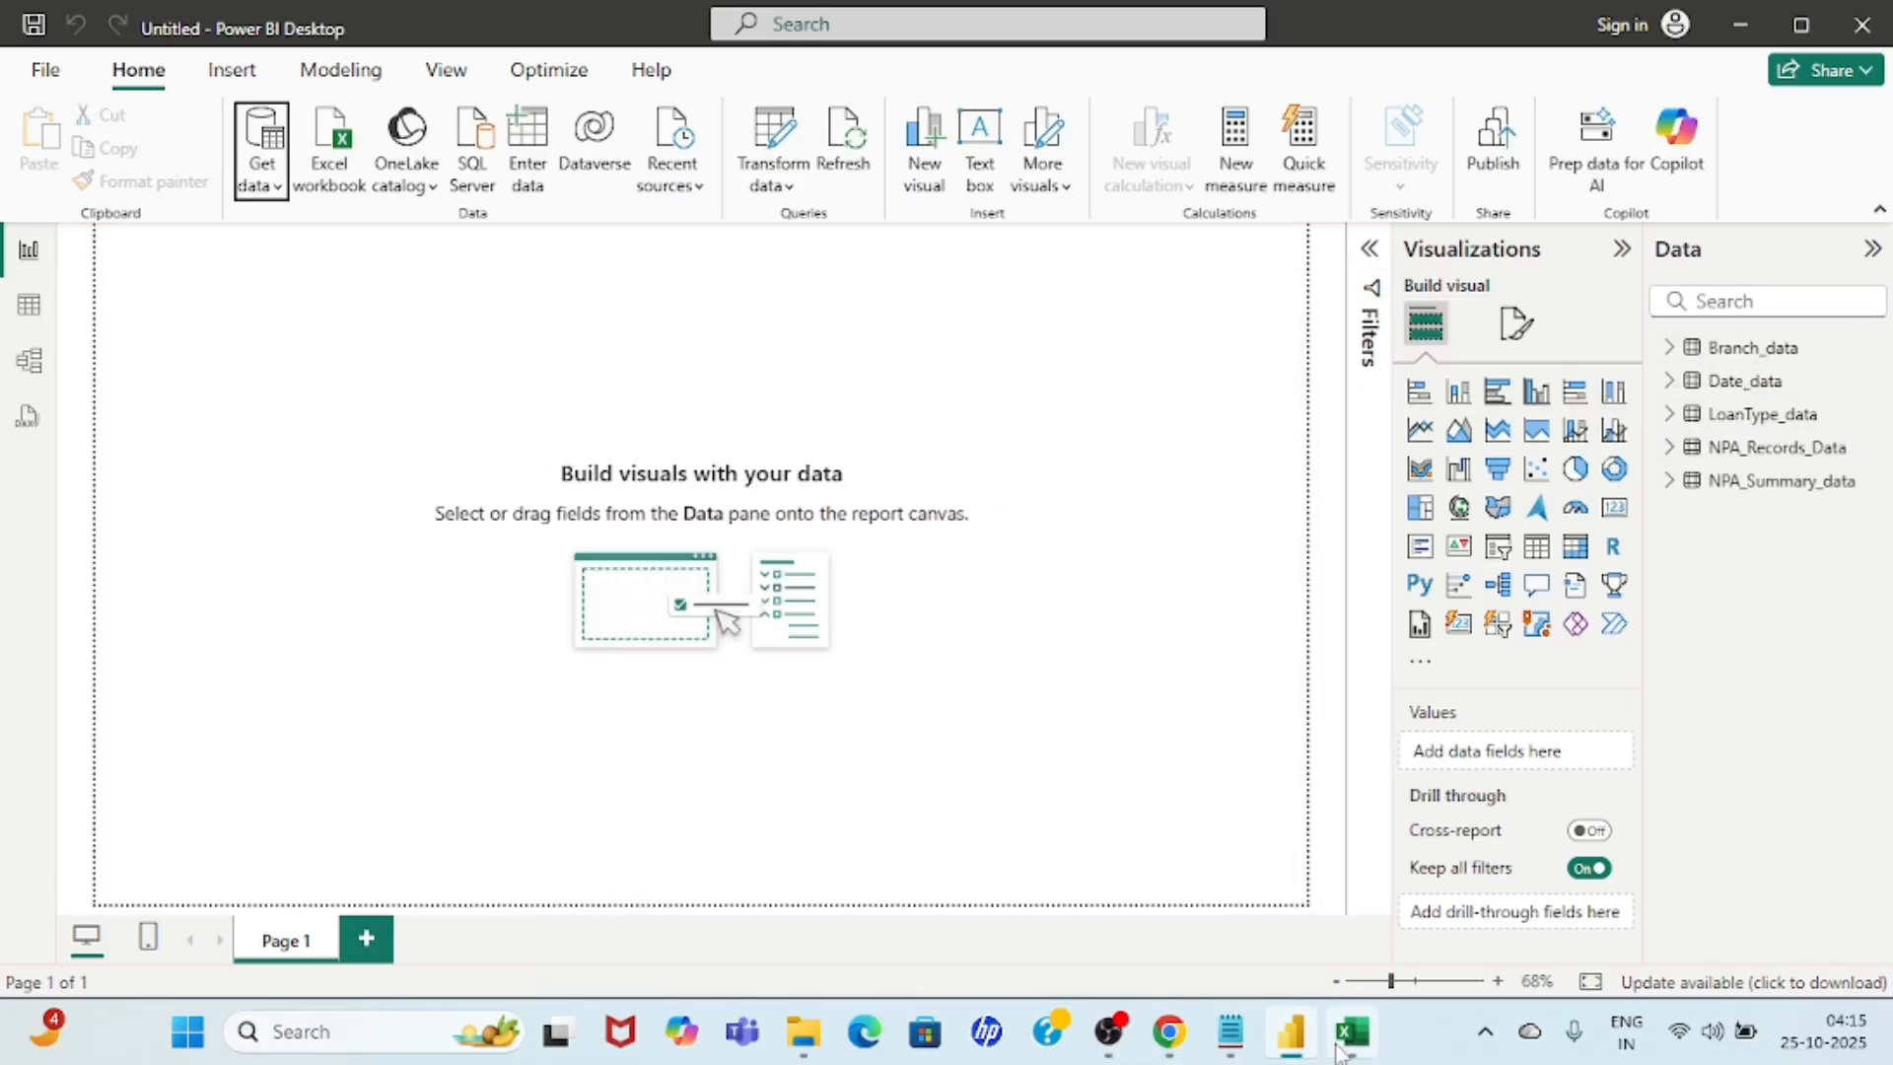
Compare the NPA_Summary_data sheet in Excel with the tables loaded in Power BI Desktop.
{"action": "mouse_move", "coordinate": [1341, 1052]}
{"action": "left_click", "coordinate": [1321, 872]}
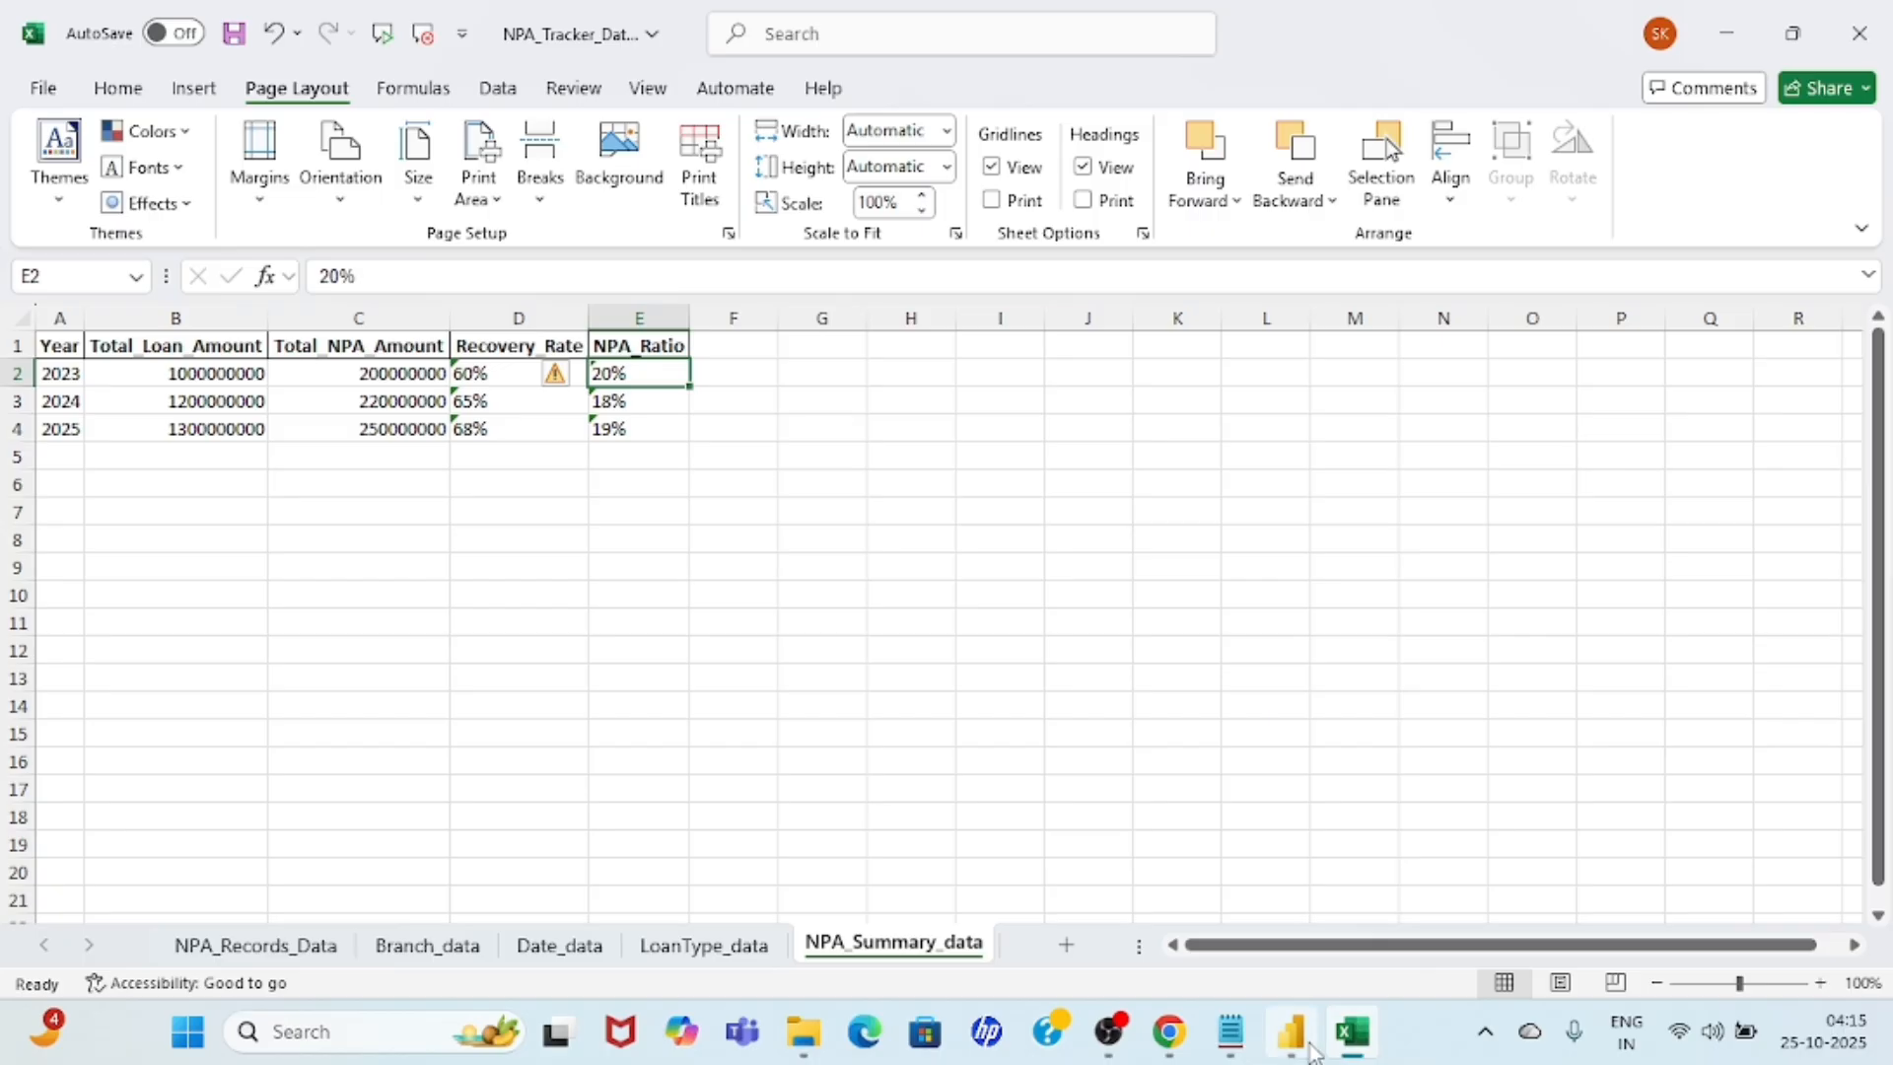
{"action": "left_click", "coordinate": [1292, 1031]}
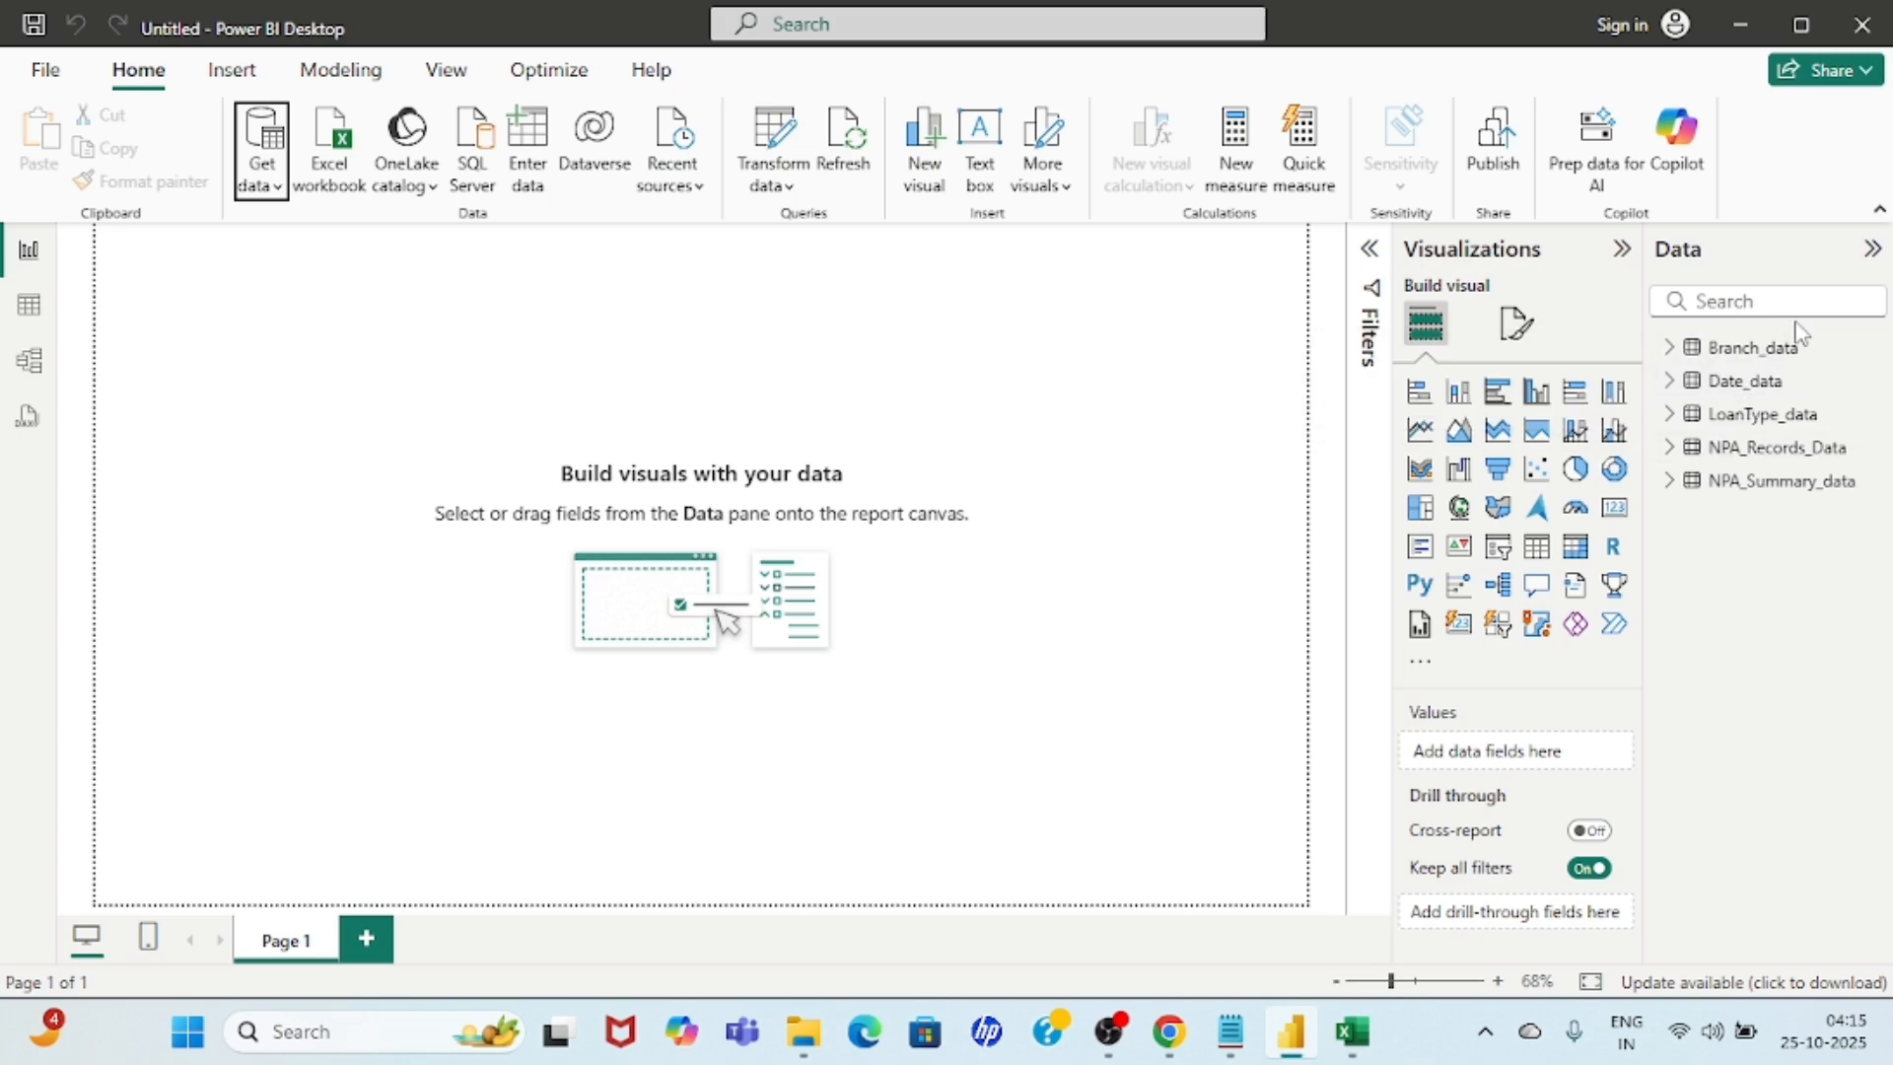
{"action": "left_click", "coordinate": [1353, 1055]}
{"action": "left_click", "coordinate": [912, 535]}
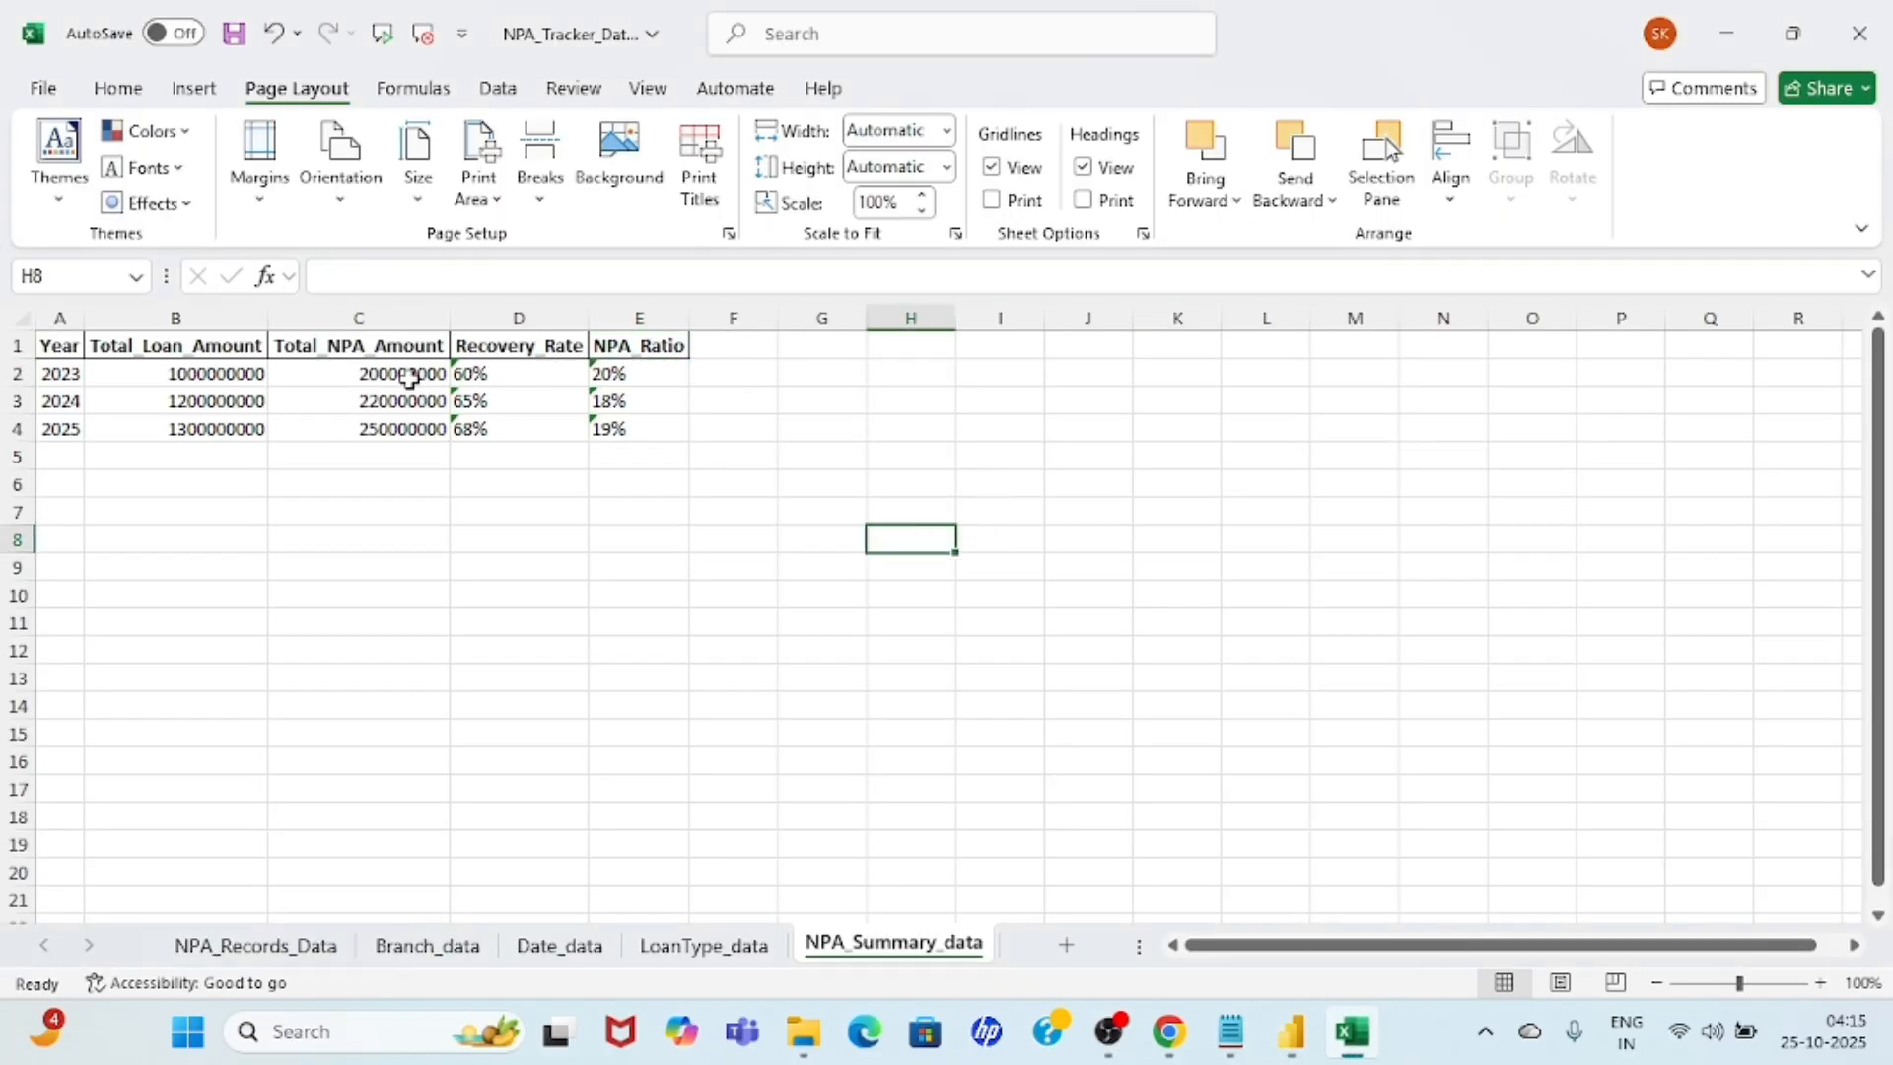
{"action": "left_click", "coordinate": [403, 374]}
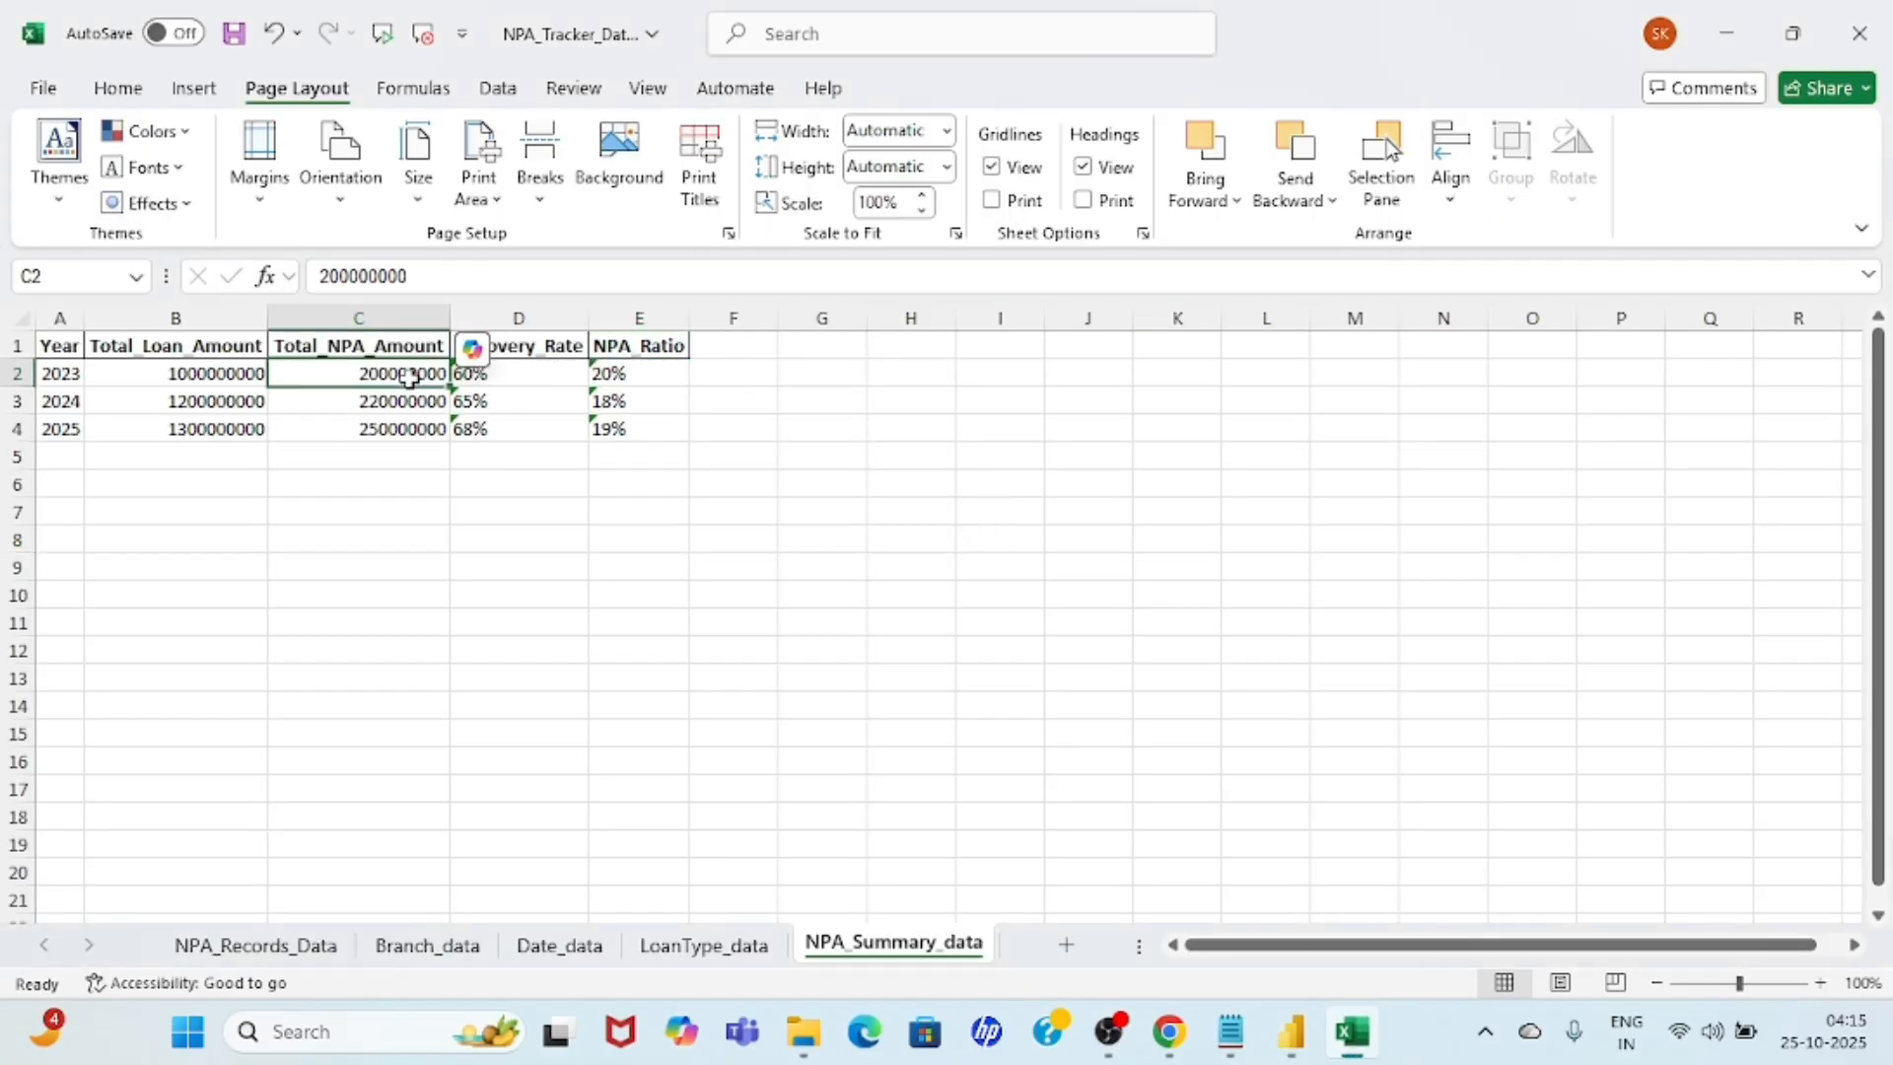
{"action": "left_click", "coordinate": [1292, 1031]}
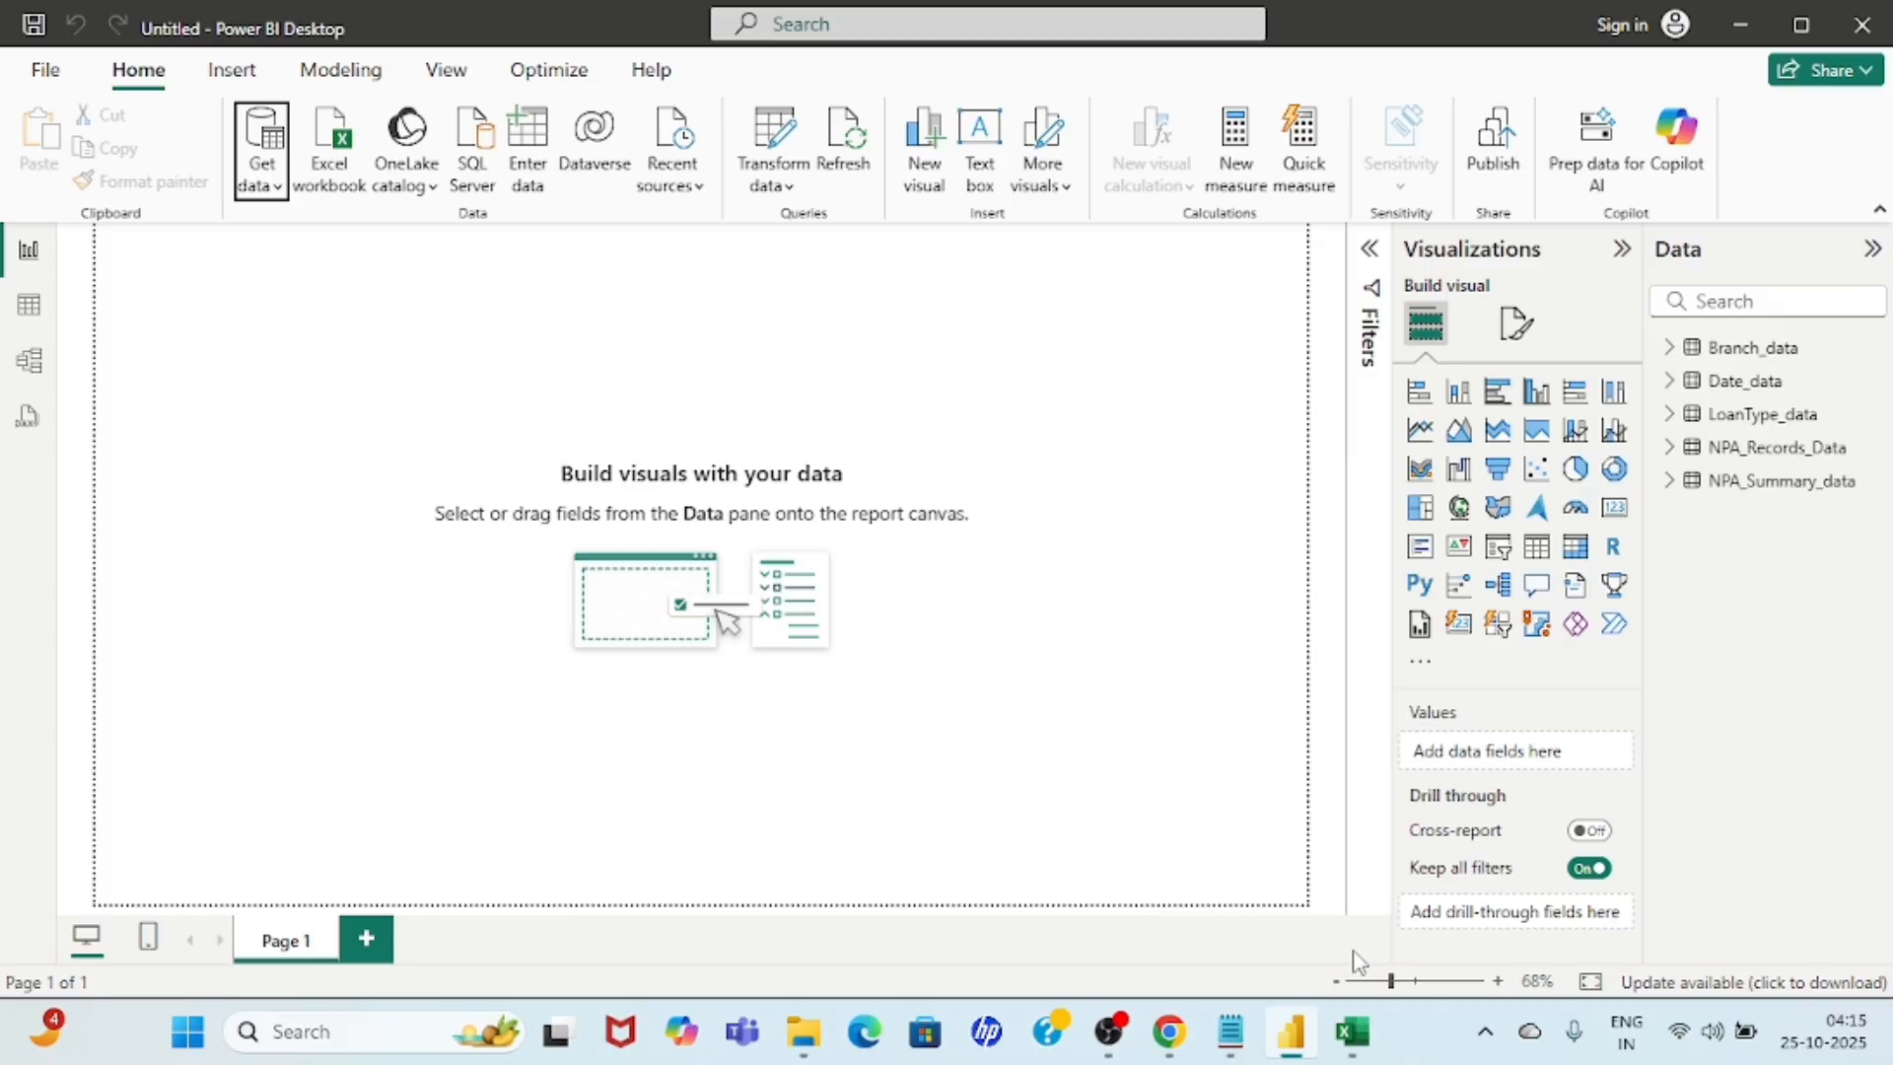
Switch to Excel and close the NPA_Tracker_Dataset workbook without saving changes.
{"action": "left_click", "coordinate": [1353, 1032]}
{"action": "left_click", "coordinate": [1859, 33]}
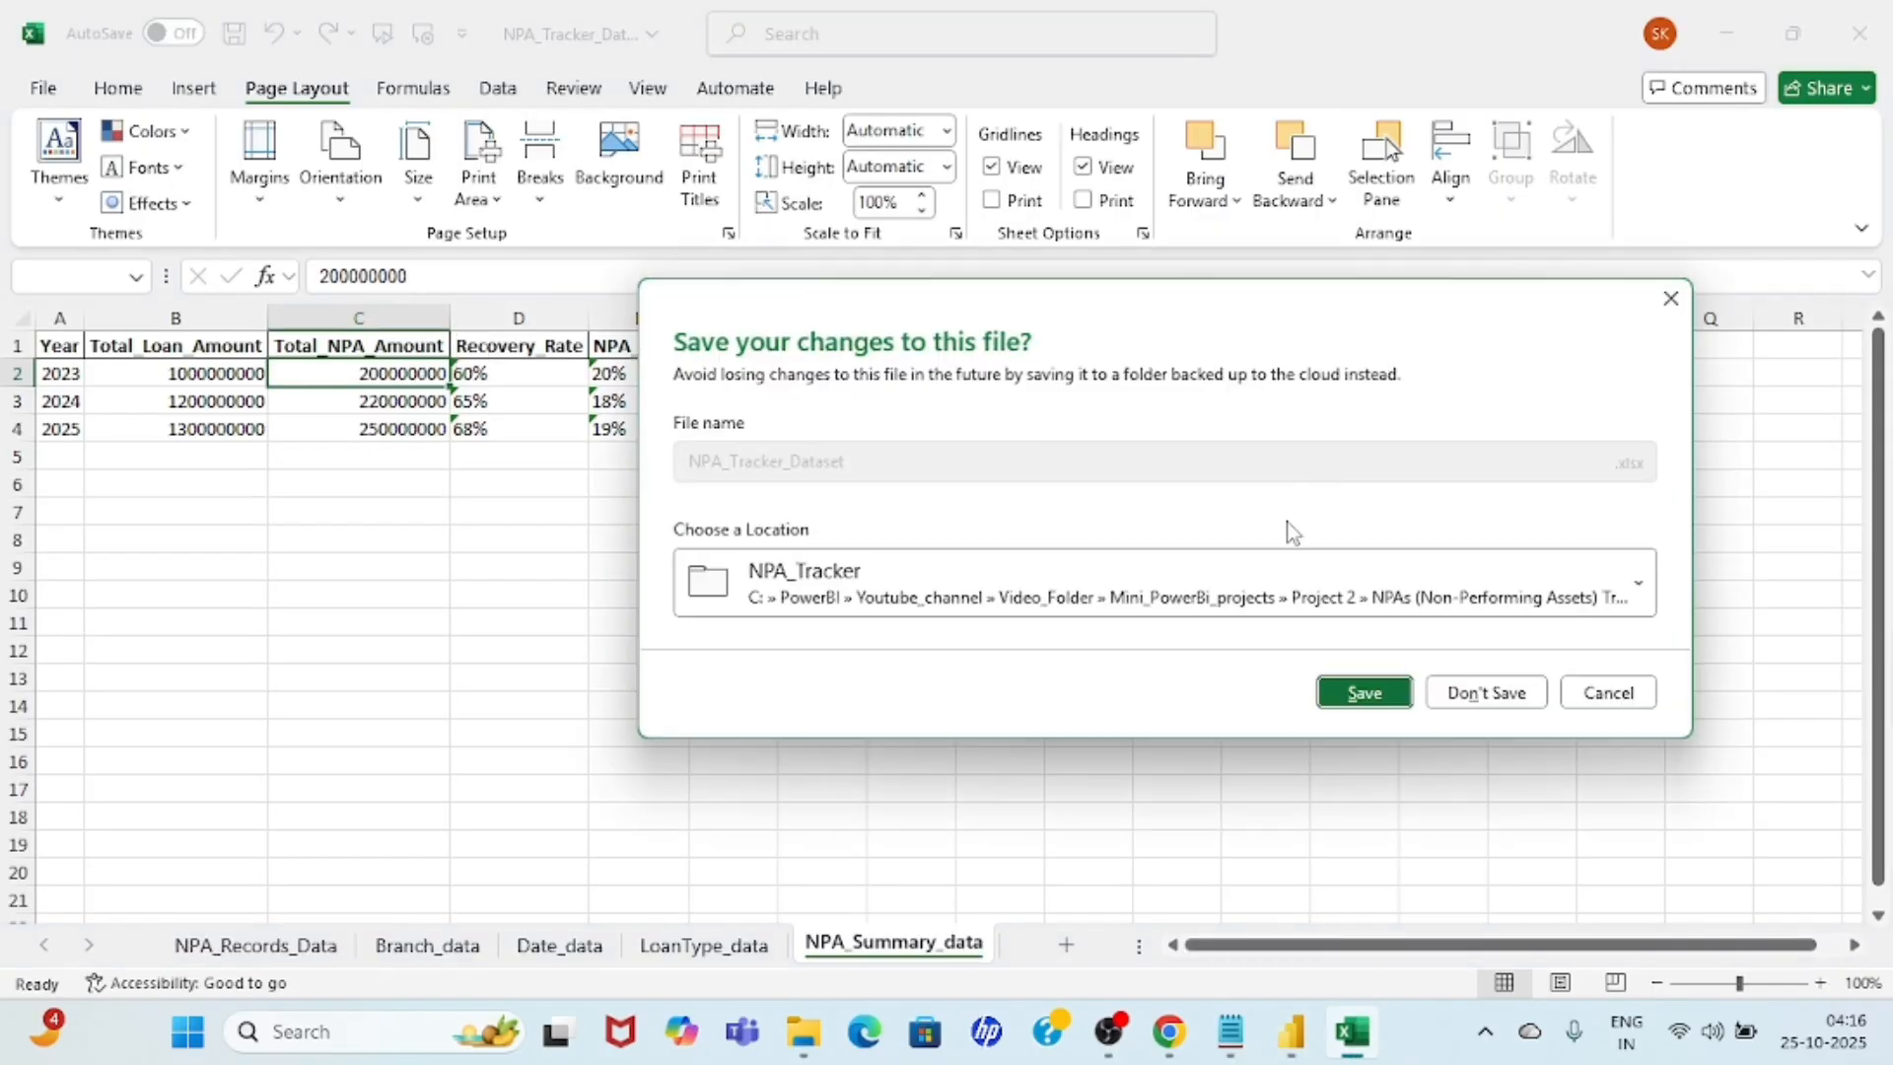
{"action": "left_click", "coordinate": [1489, 694]}
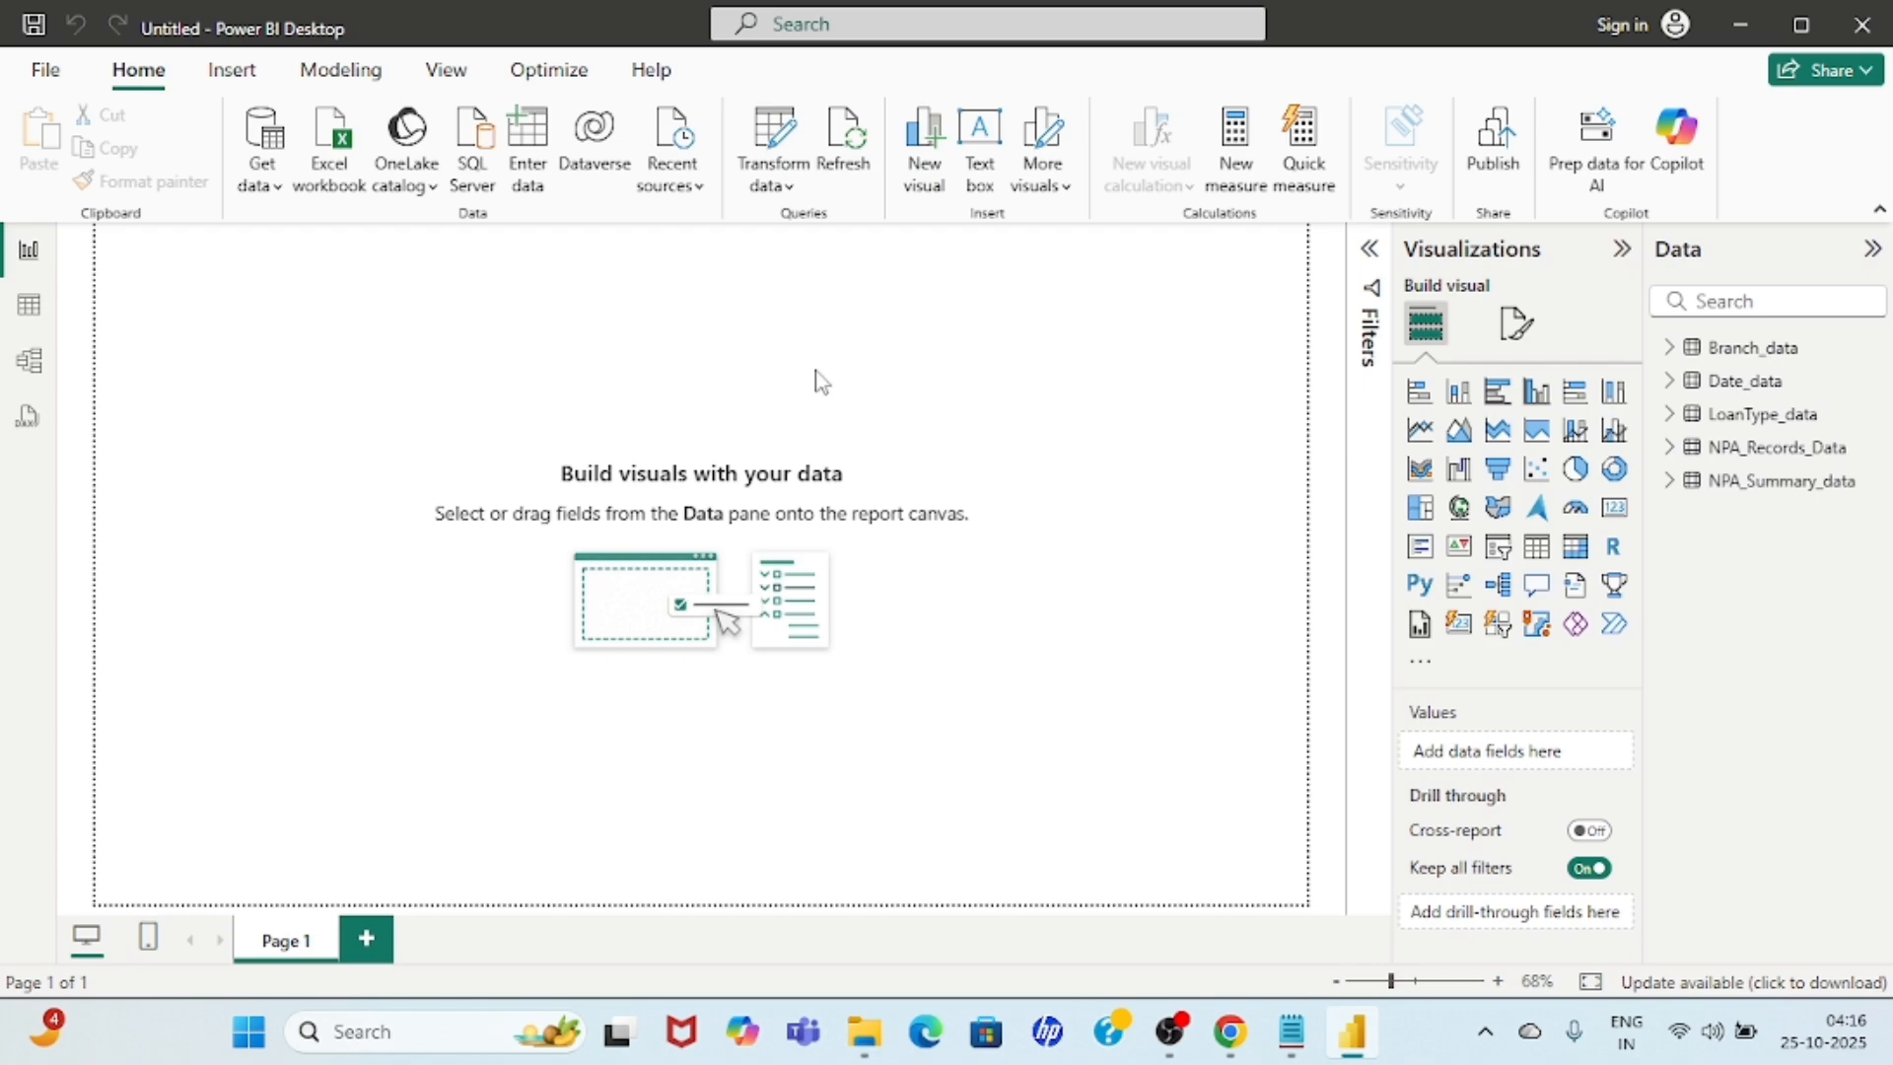
Open the Power Query Editor and promote the first row of the Branch_data query to column headers.
{"action": "left_click", "coordinate": [777, 138]}
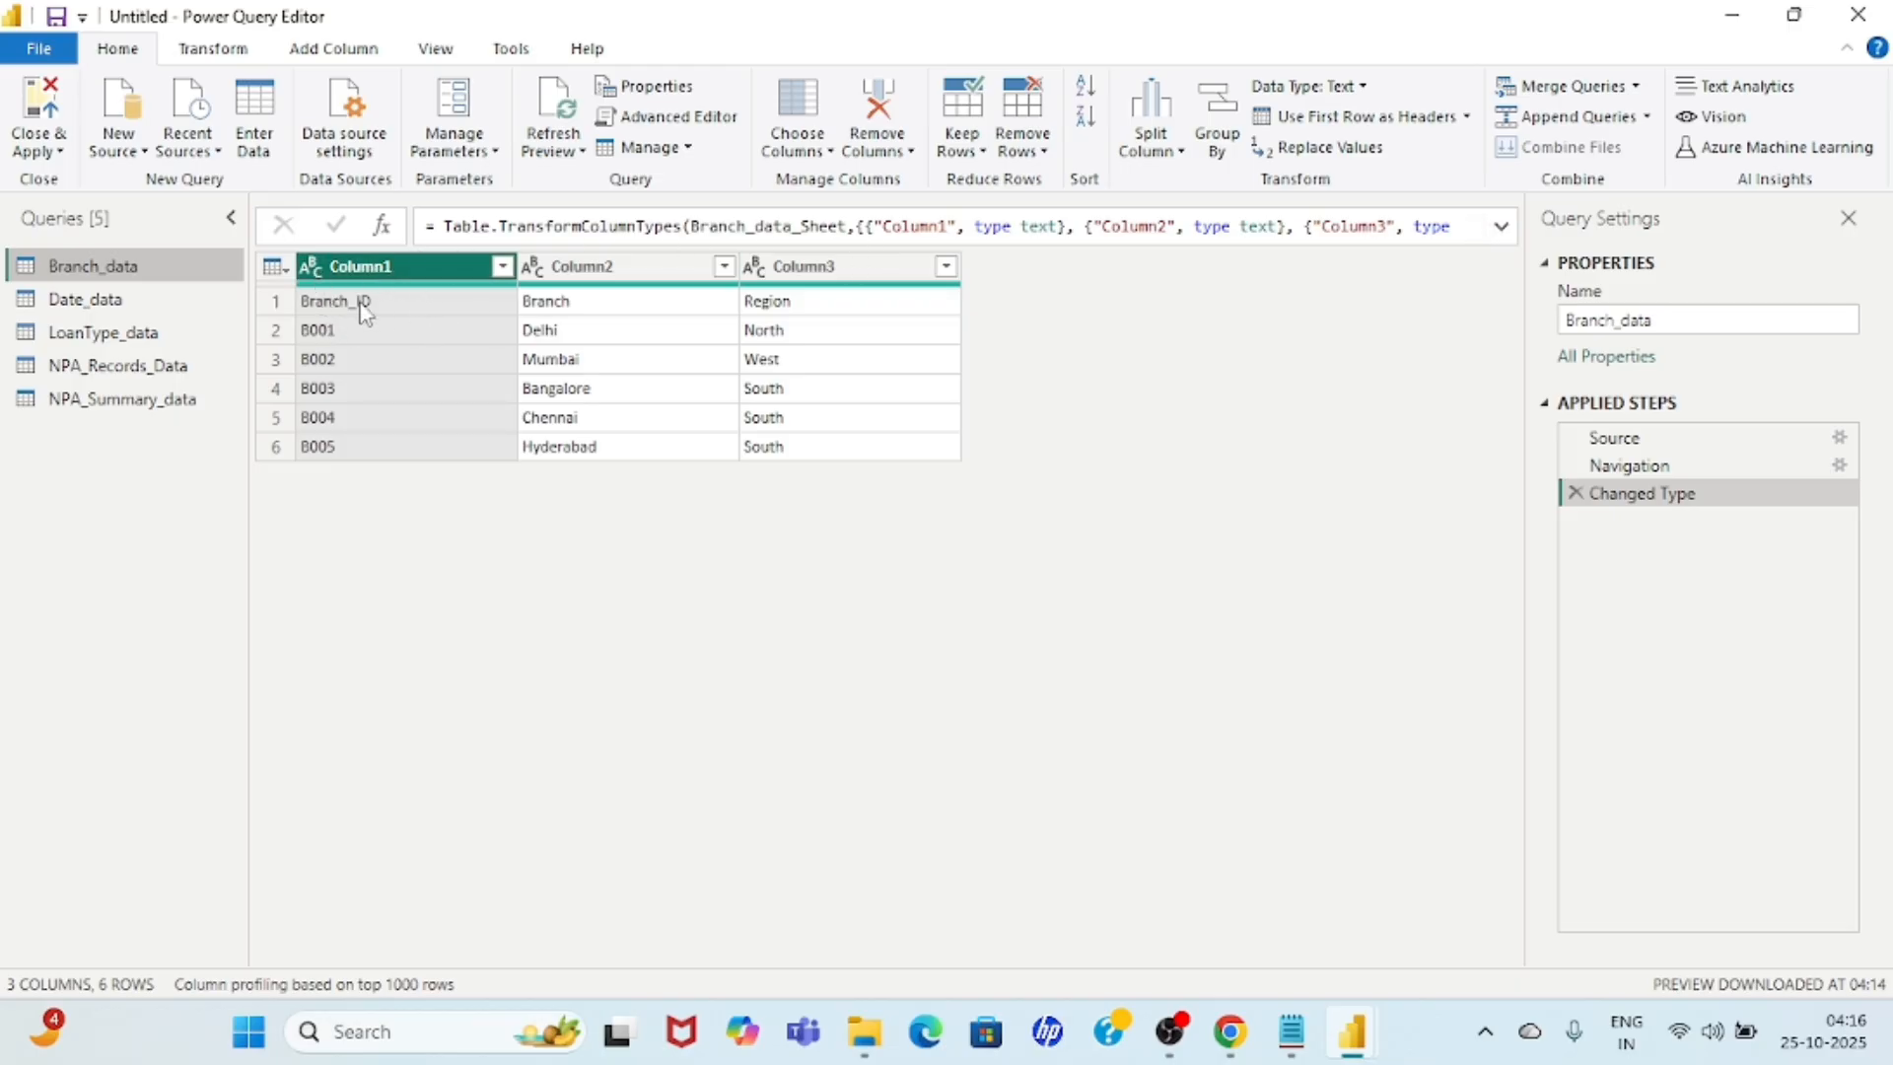
{"action": "left_click", "coordinate": [279, 303]}
{"action": "left_click", "coordinate": [201, 50]}
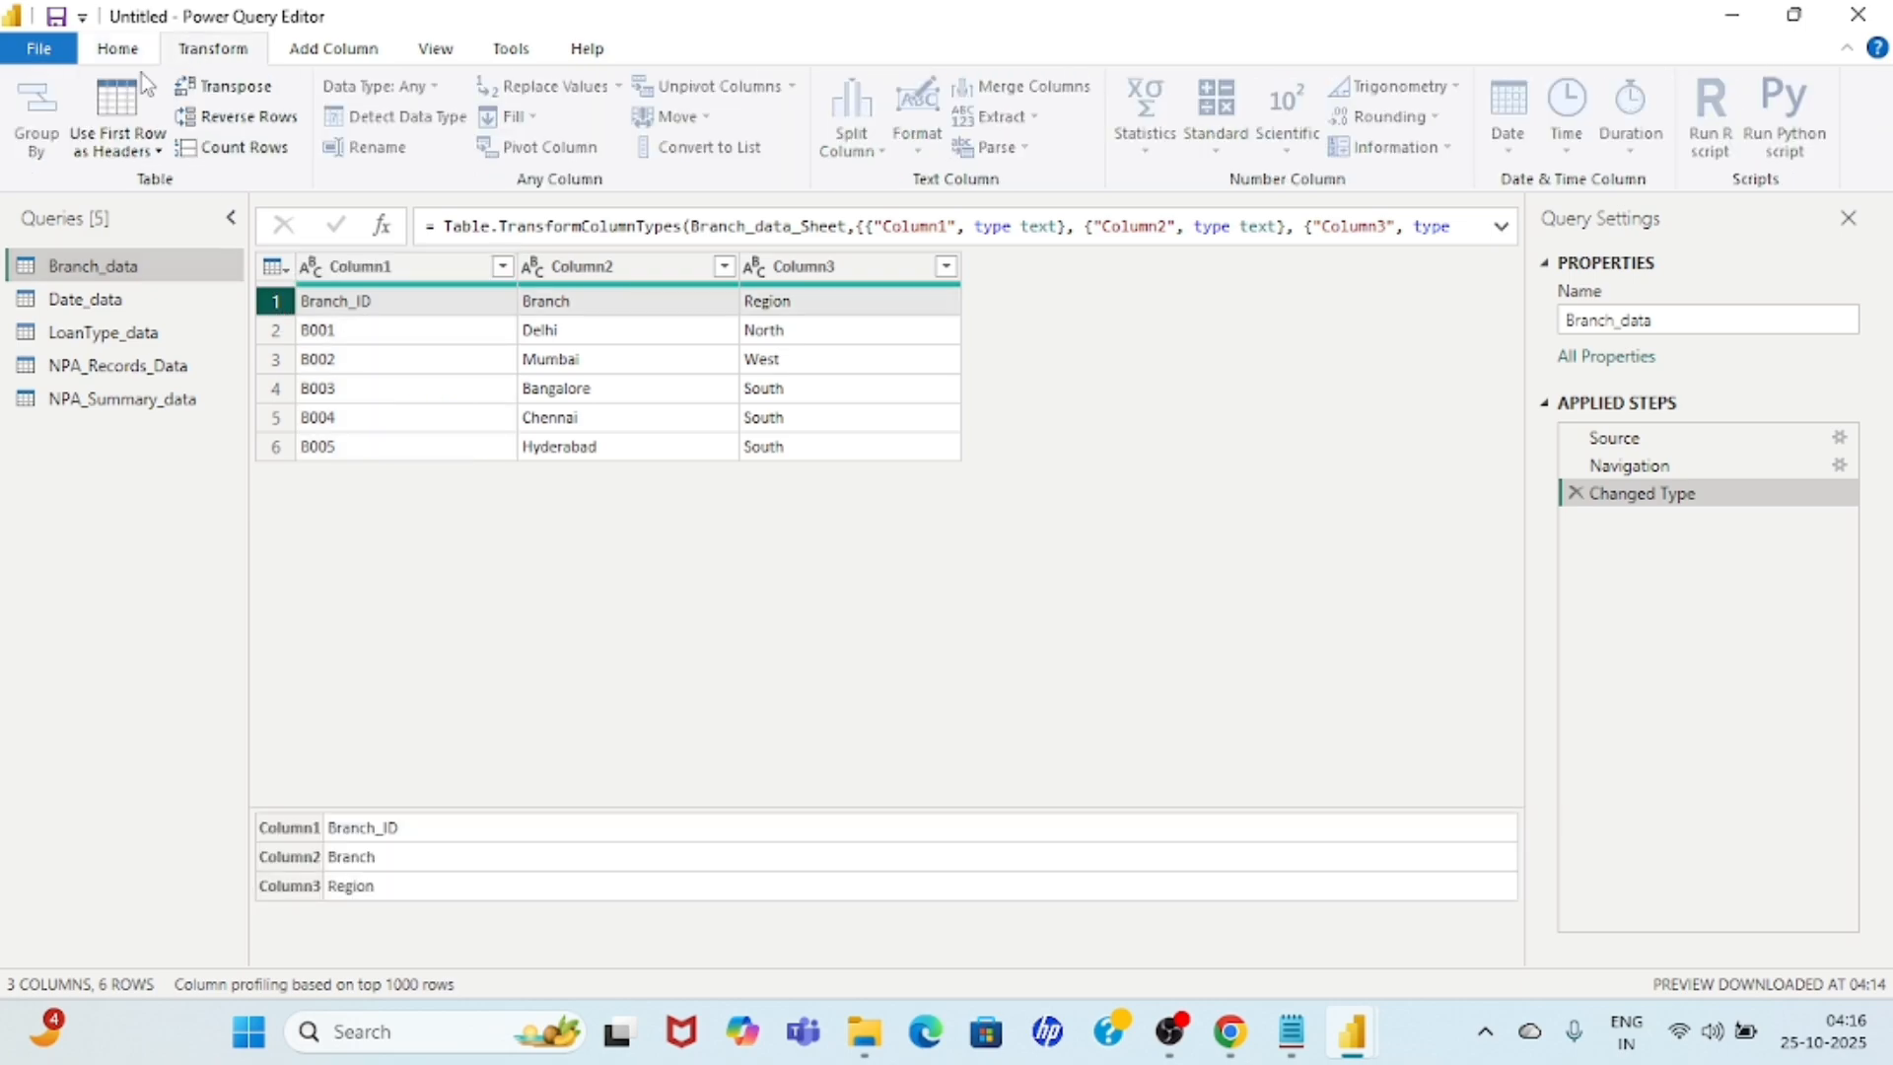
{"action": "left_click", "coordinate": [118, 149]}
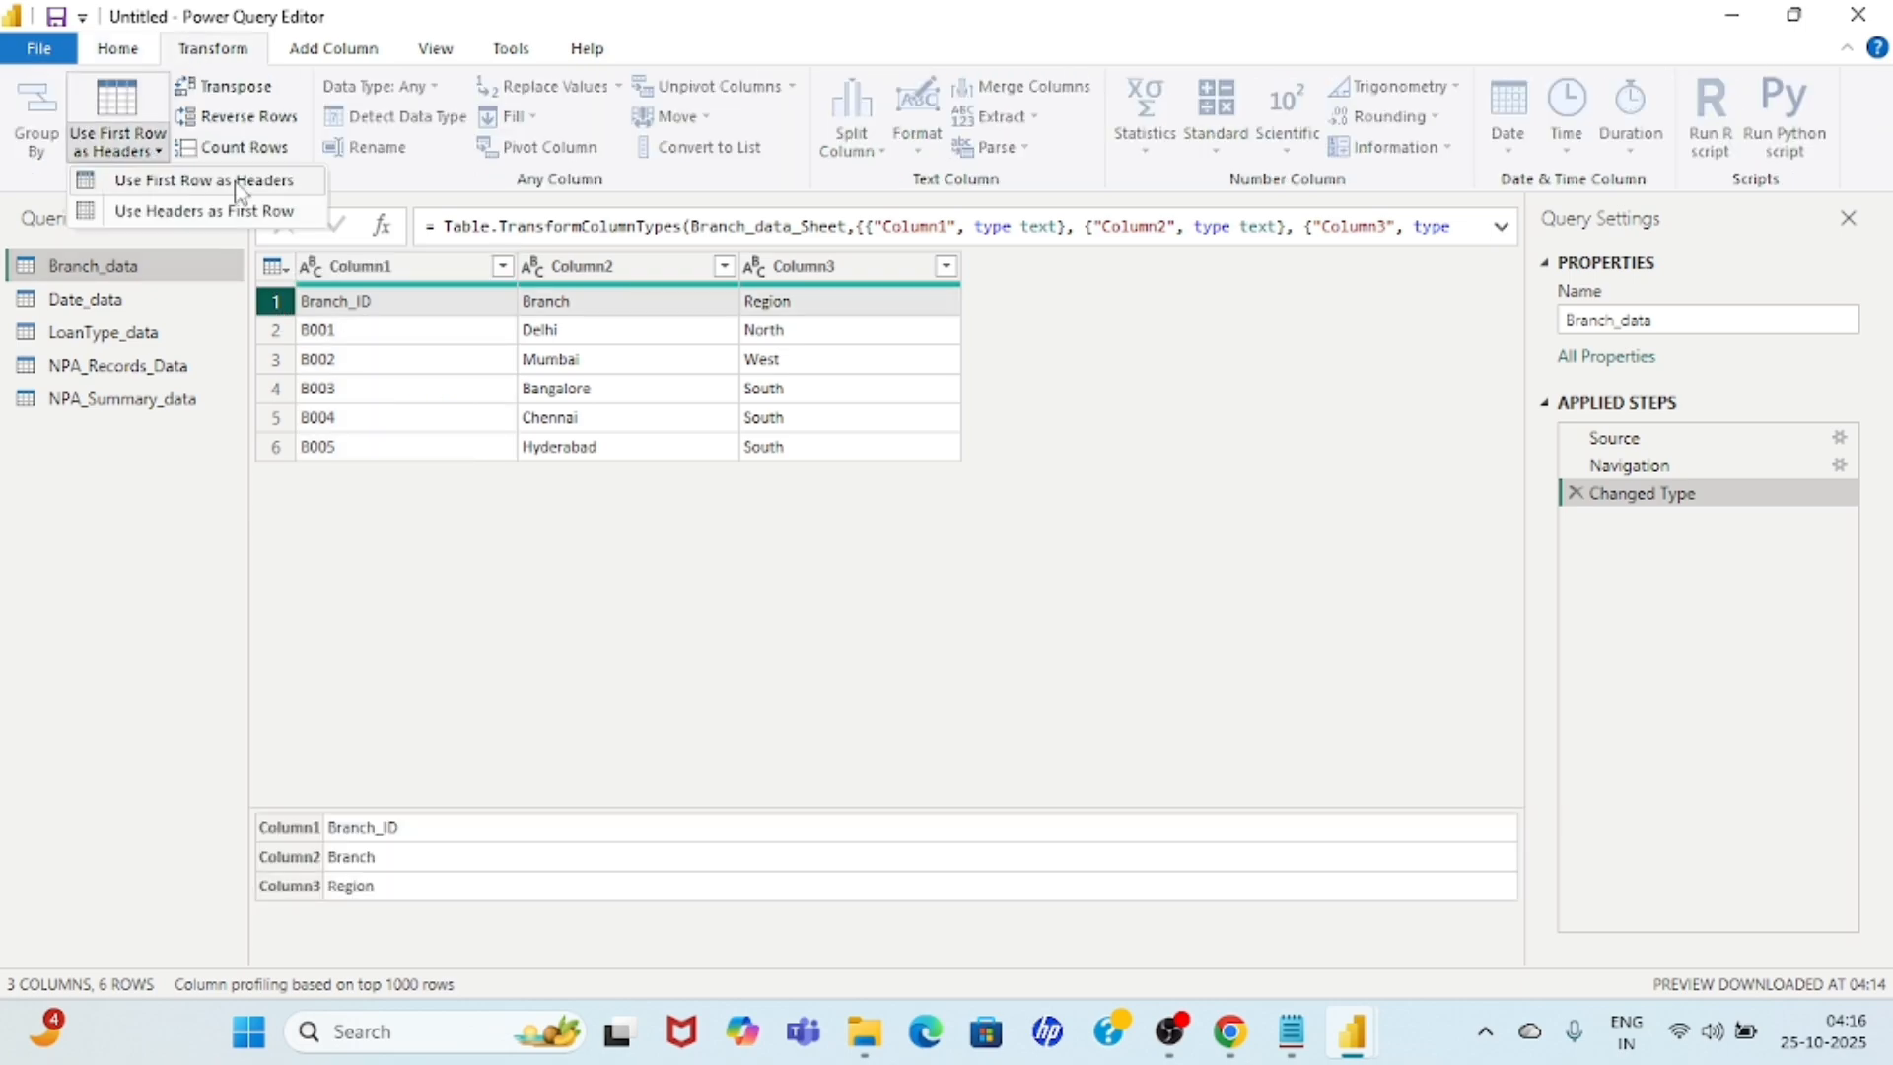
{"action": "left_click", "coordinate": [239, 183]}
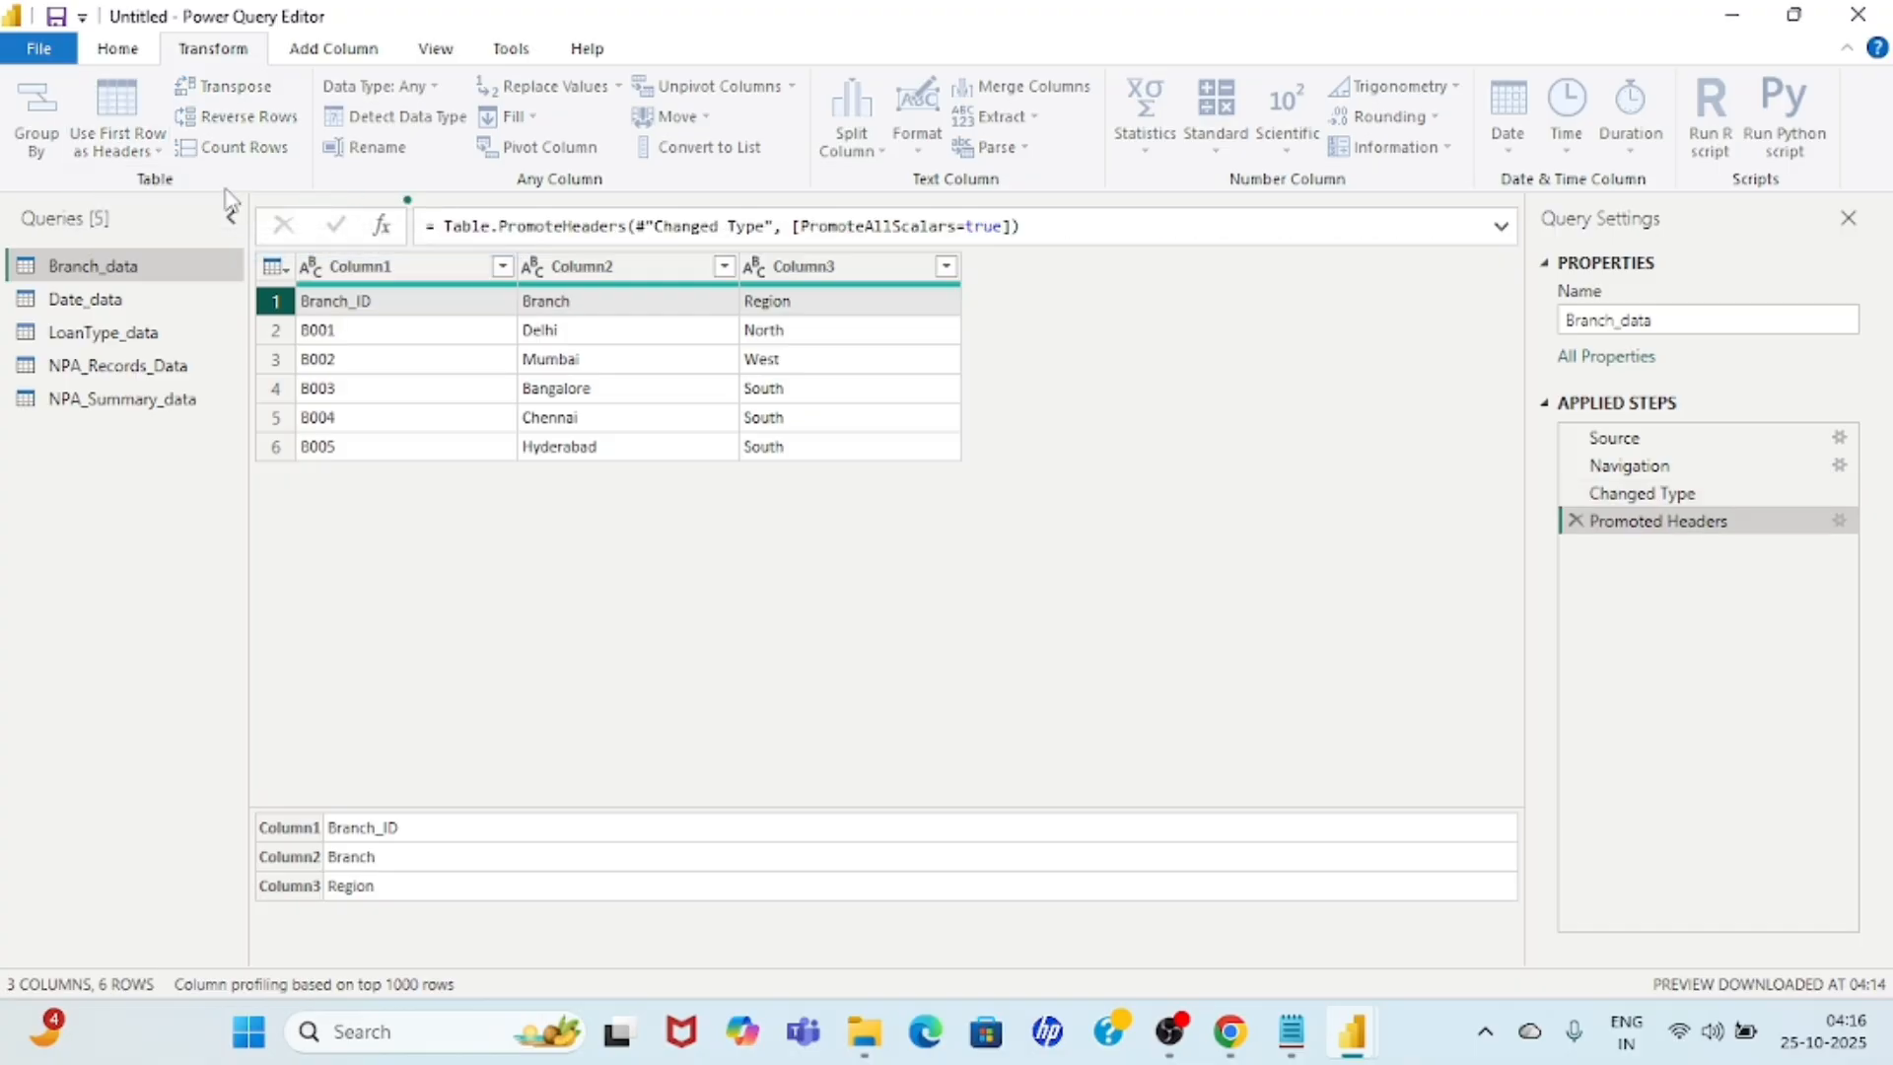
Change the Date column of the Date_data query to the Date type, replacing its current type conversion.
{"action": "left_click", "coordinate": [111, 302]}
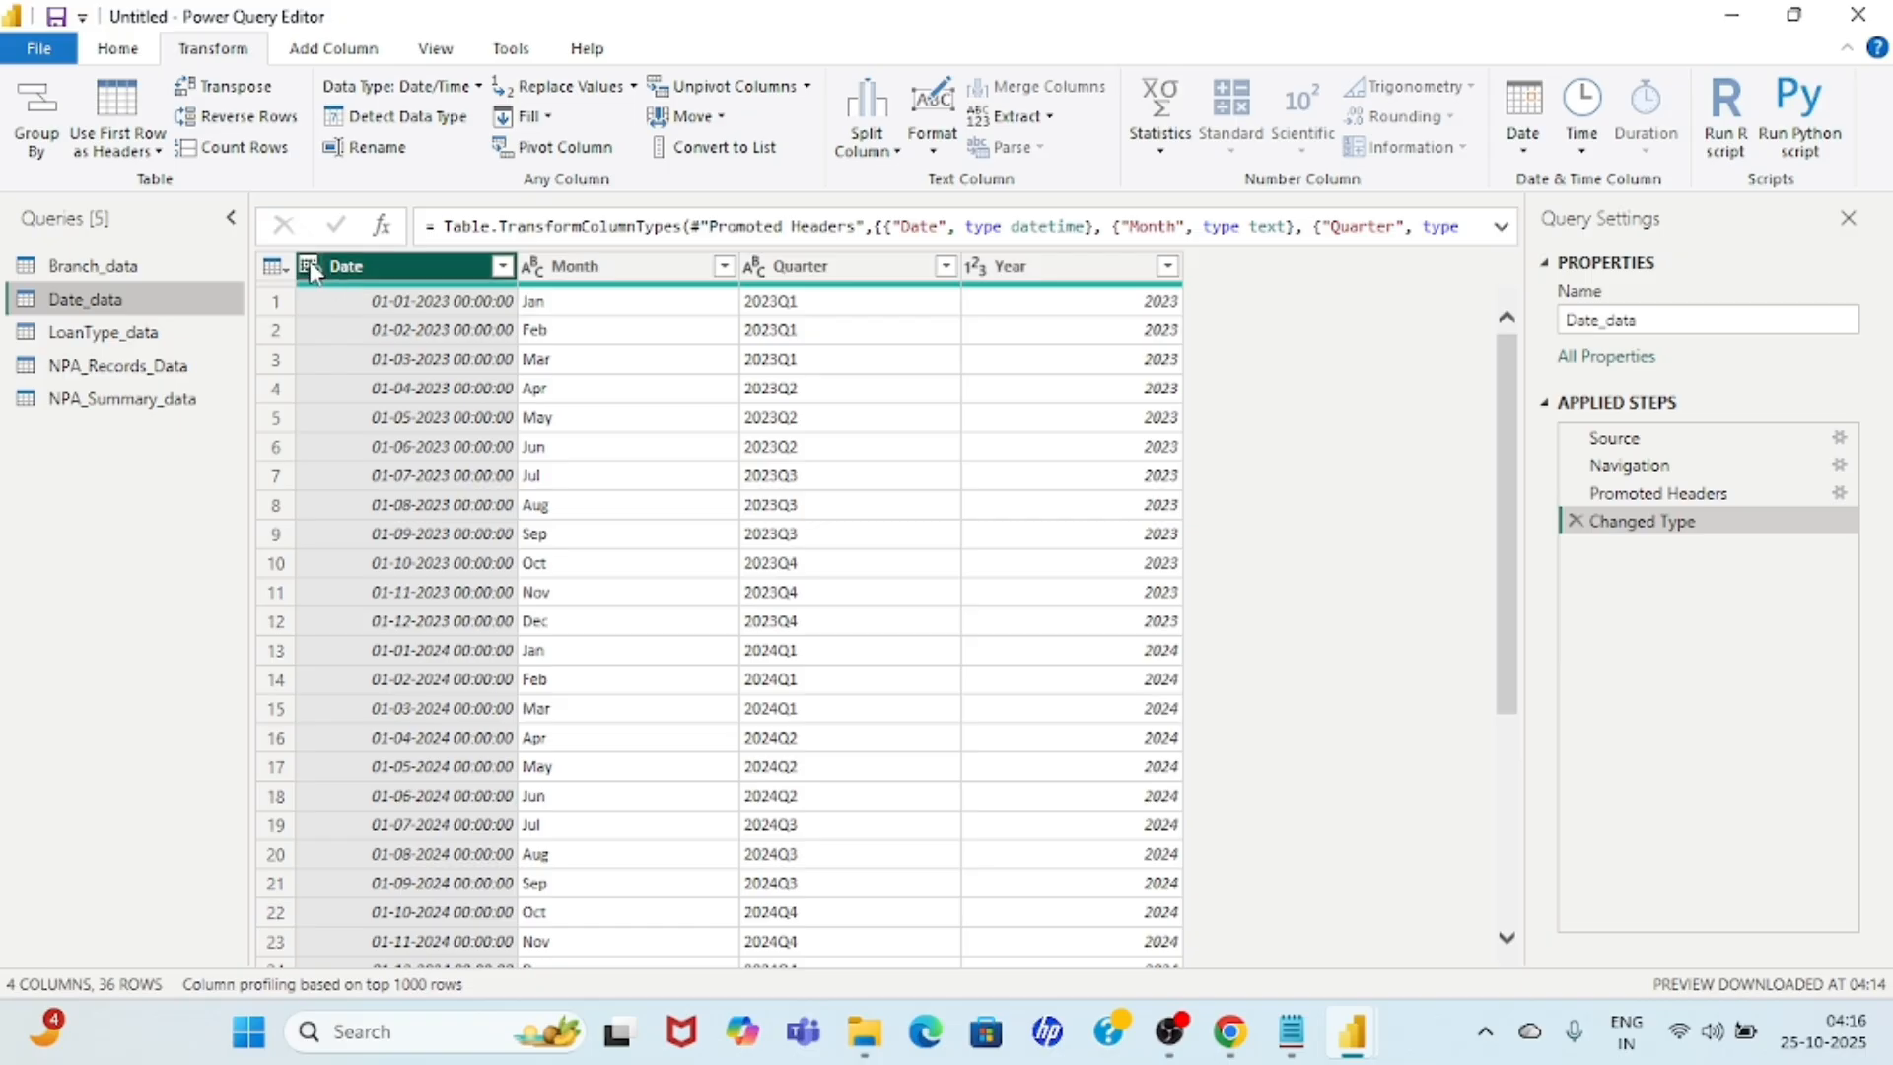
{"action": "left_click", "coordinate": [311, 268]}
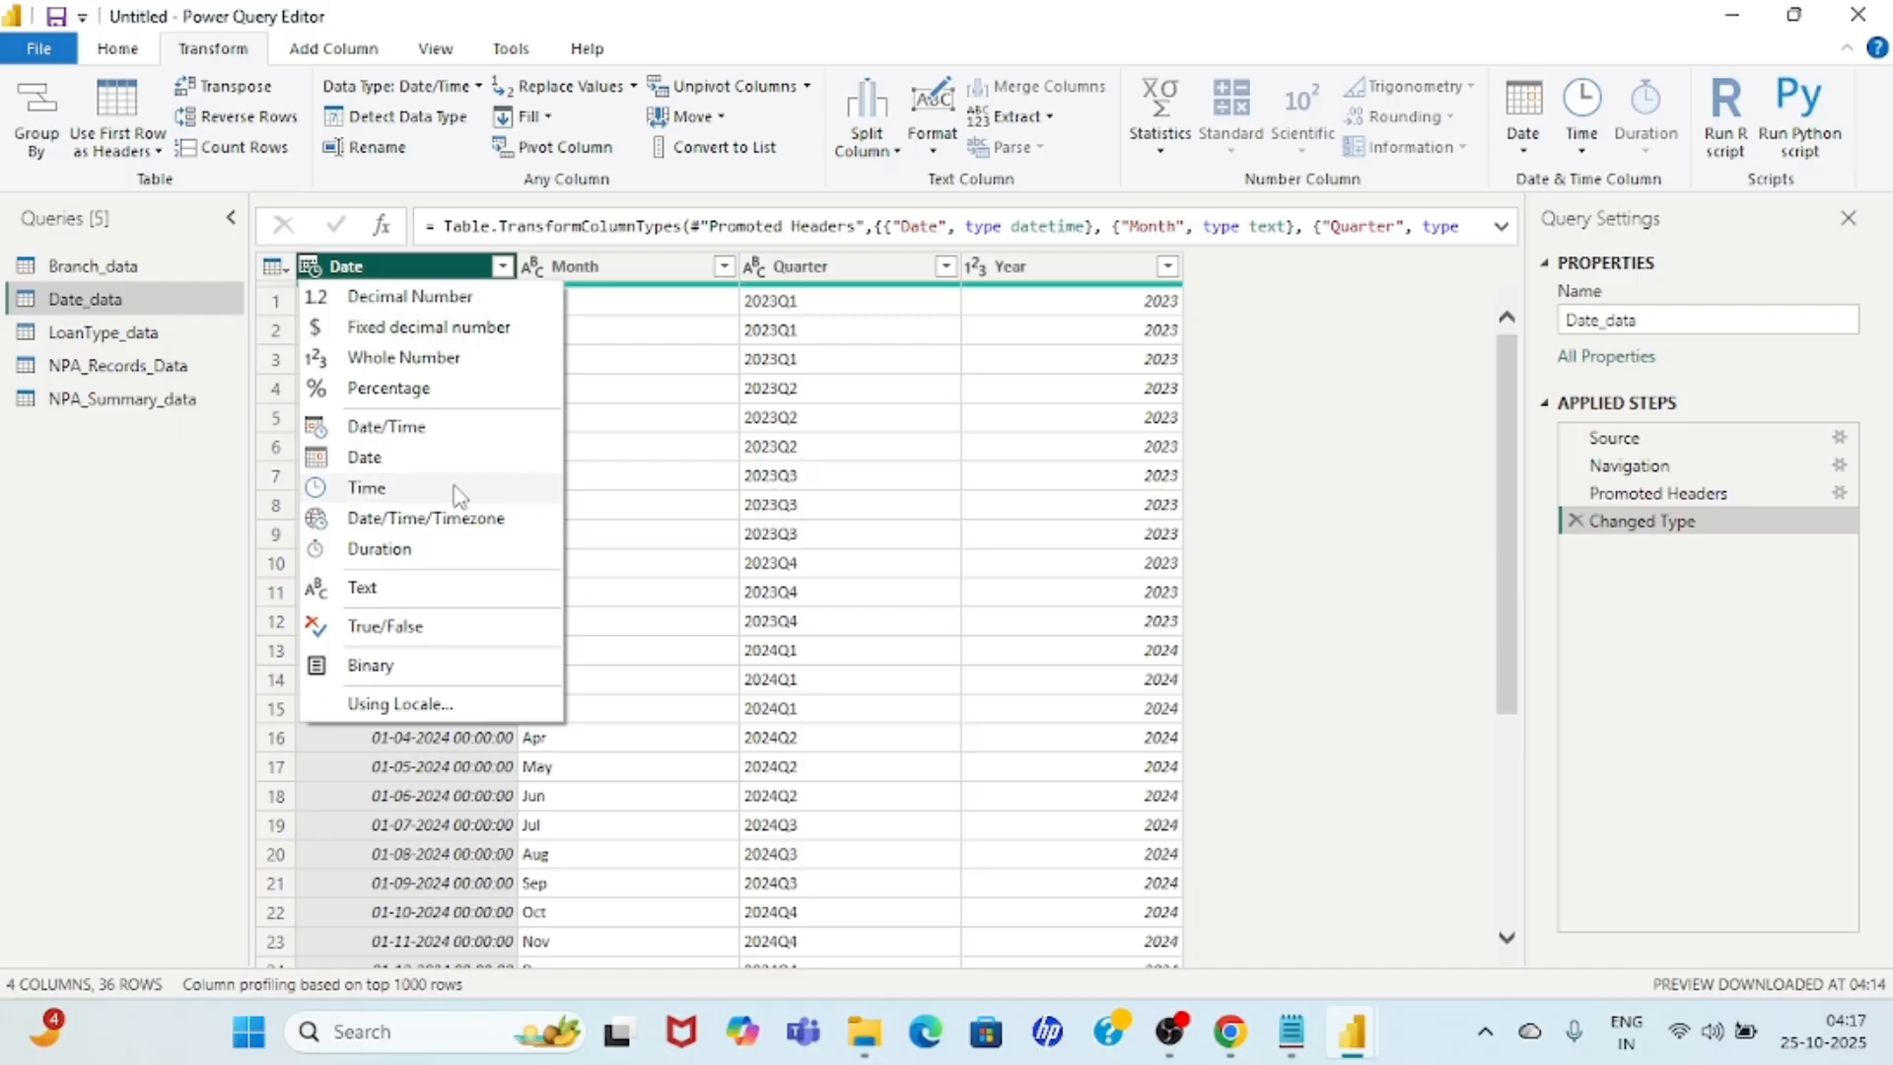
{"action": "left_click", "coordinate": [392, 464]}
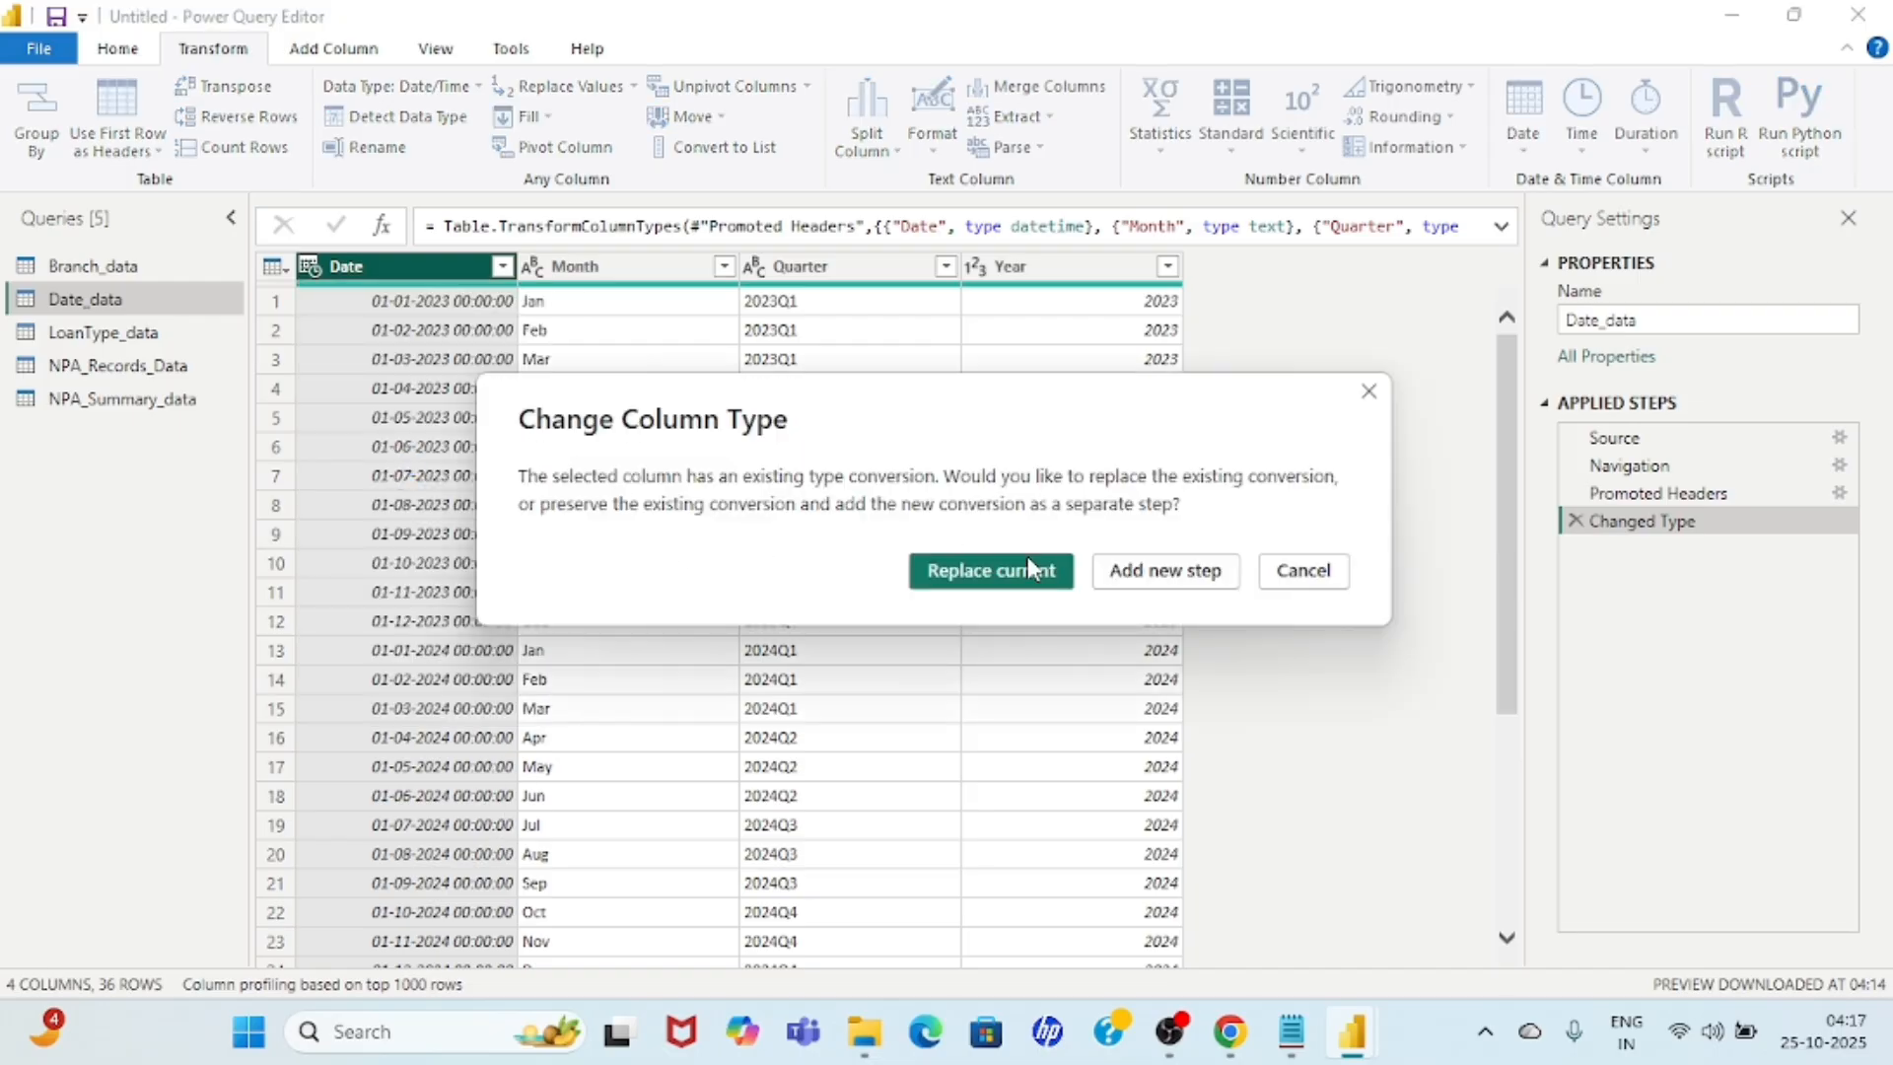
{"action": "left_click", "coordinate": [964, 580]}
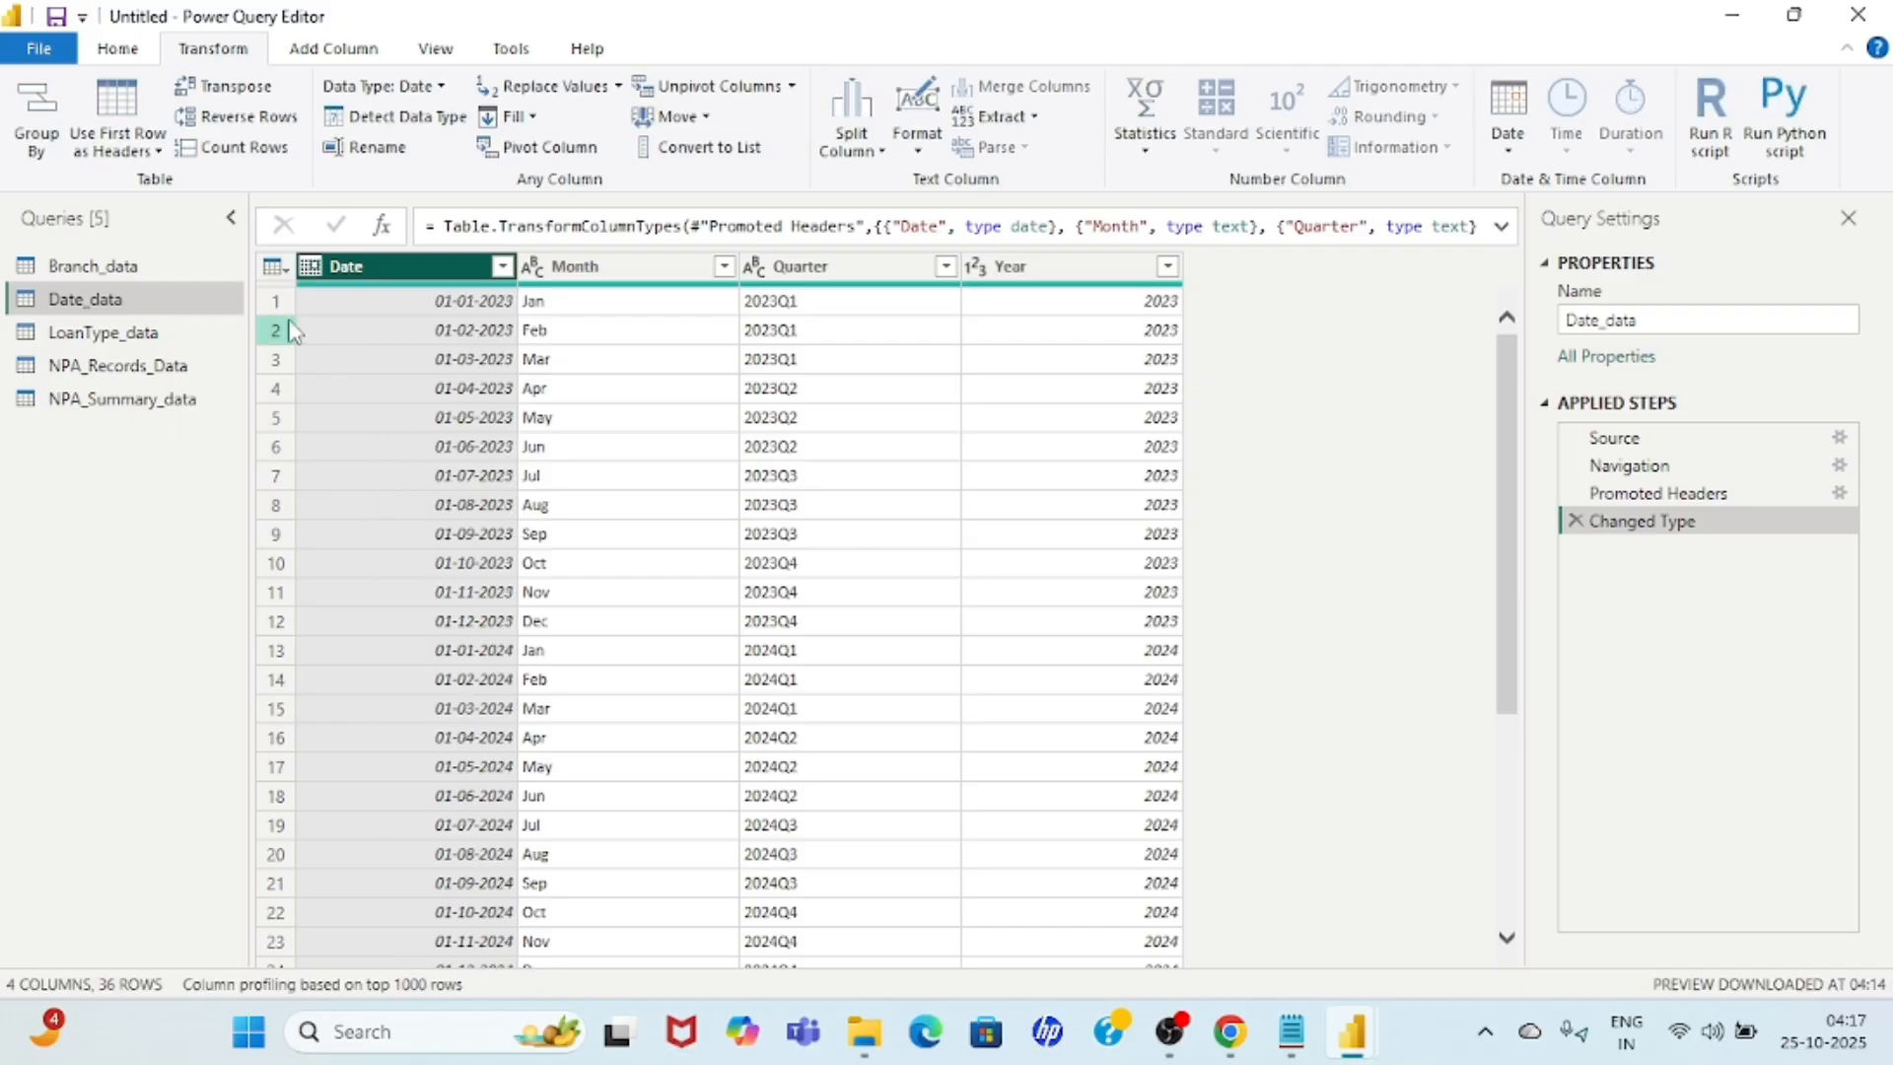
Review the columns and data types of the LoanType_data, NPA_Records_Data and NPA_Summary_data queries.
{"action": "left_click", "coordinate": [135, 332]}
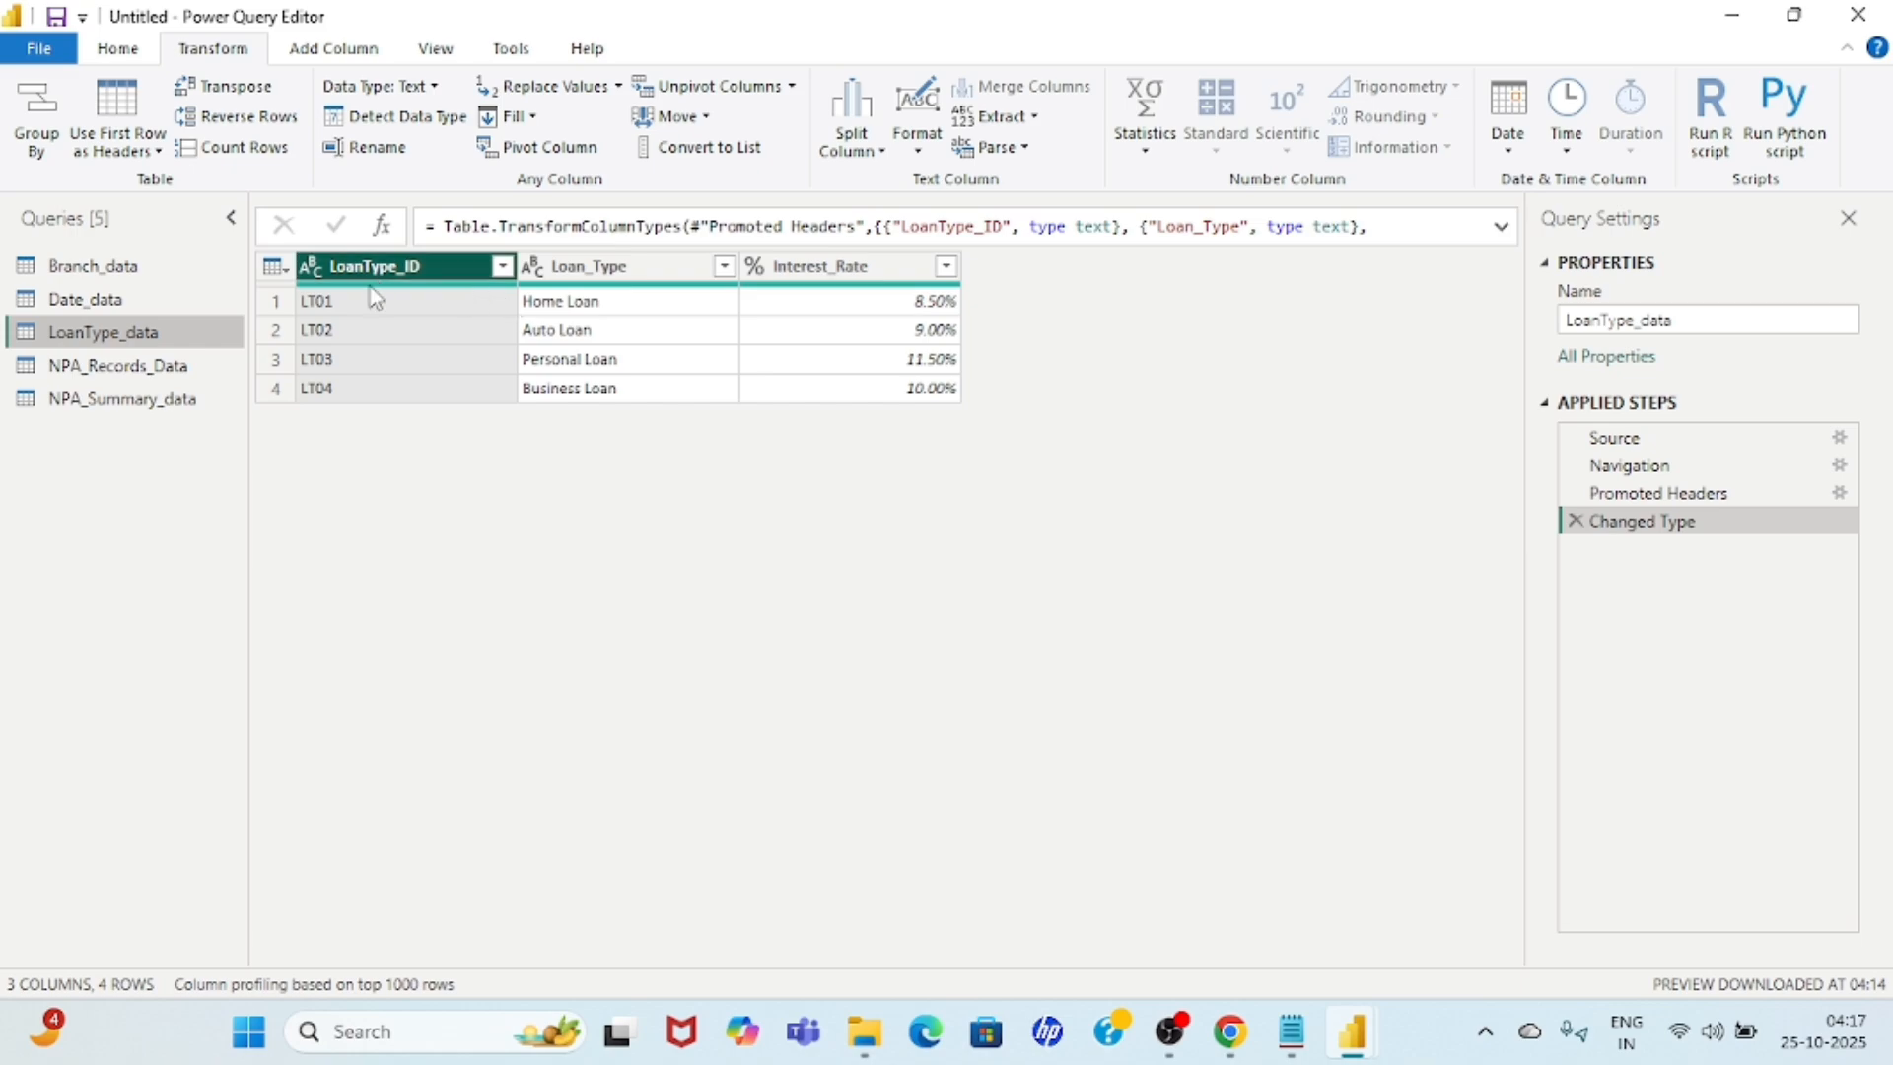
{"action": "left_click", "coordinate": [108, 367]}
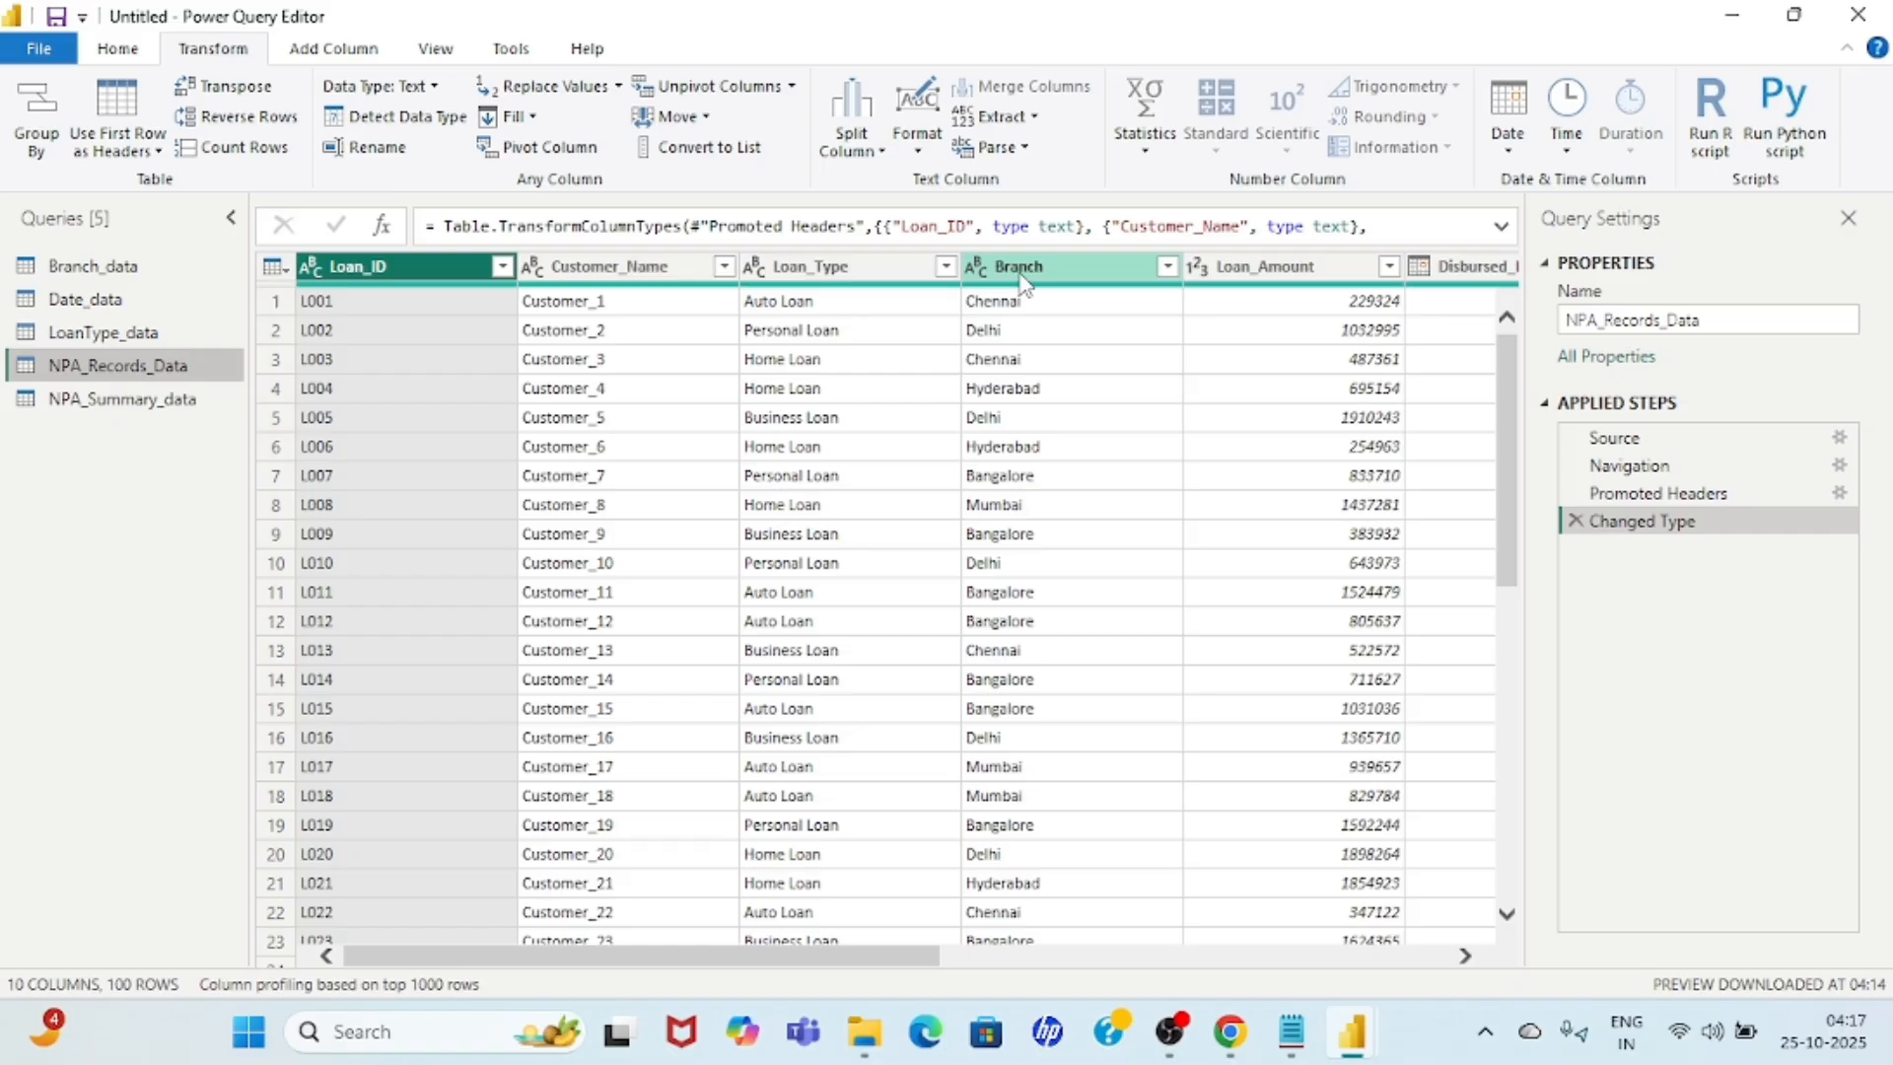
{"action": "scroll", "coordinate": [900, 351], "scroll_direction": "right", "scroll_amount": 5}
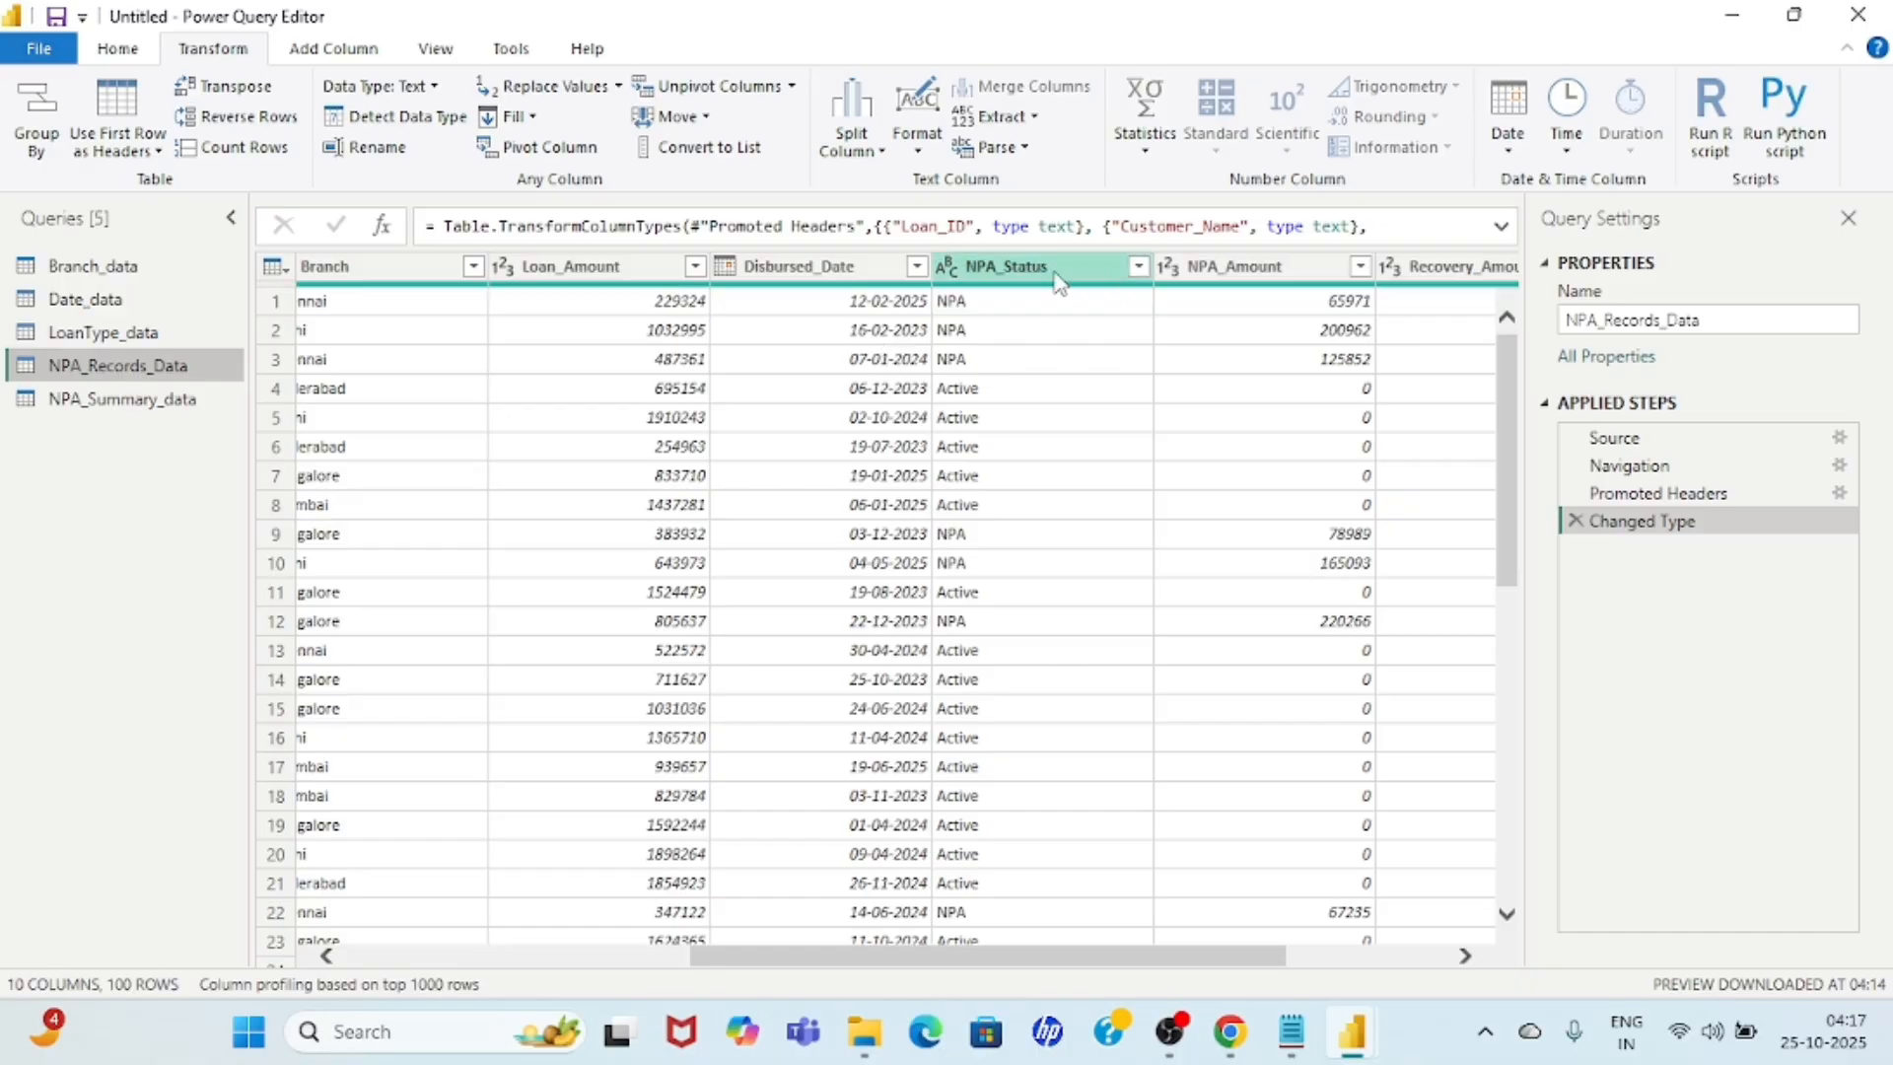
{"action": "scroll", "coordinate": [1272, 331], "scroll_direction": "right", "scroll_amount": 3}
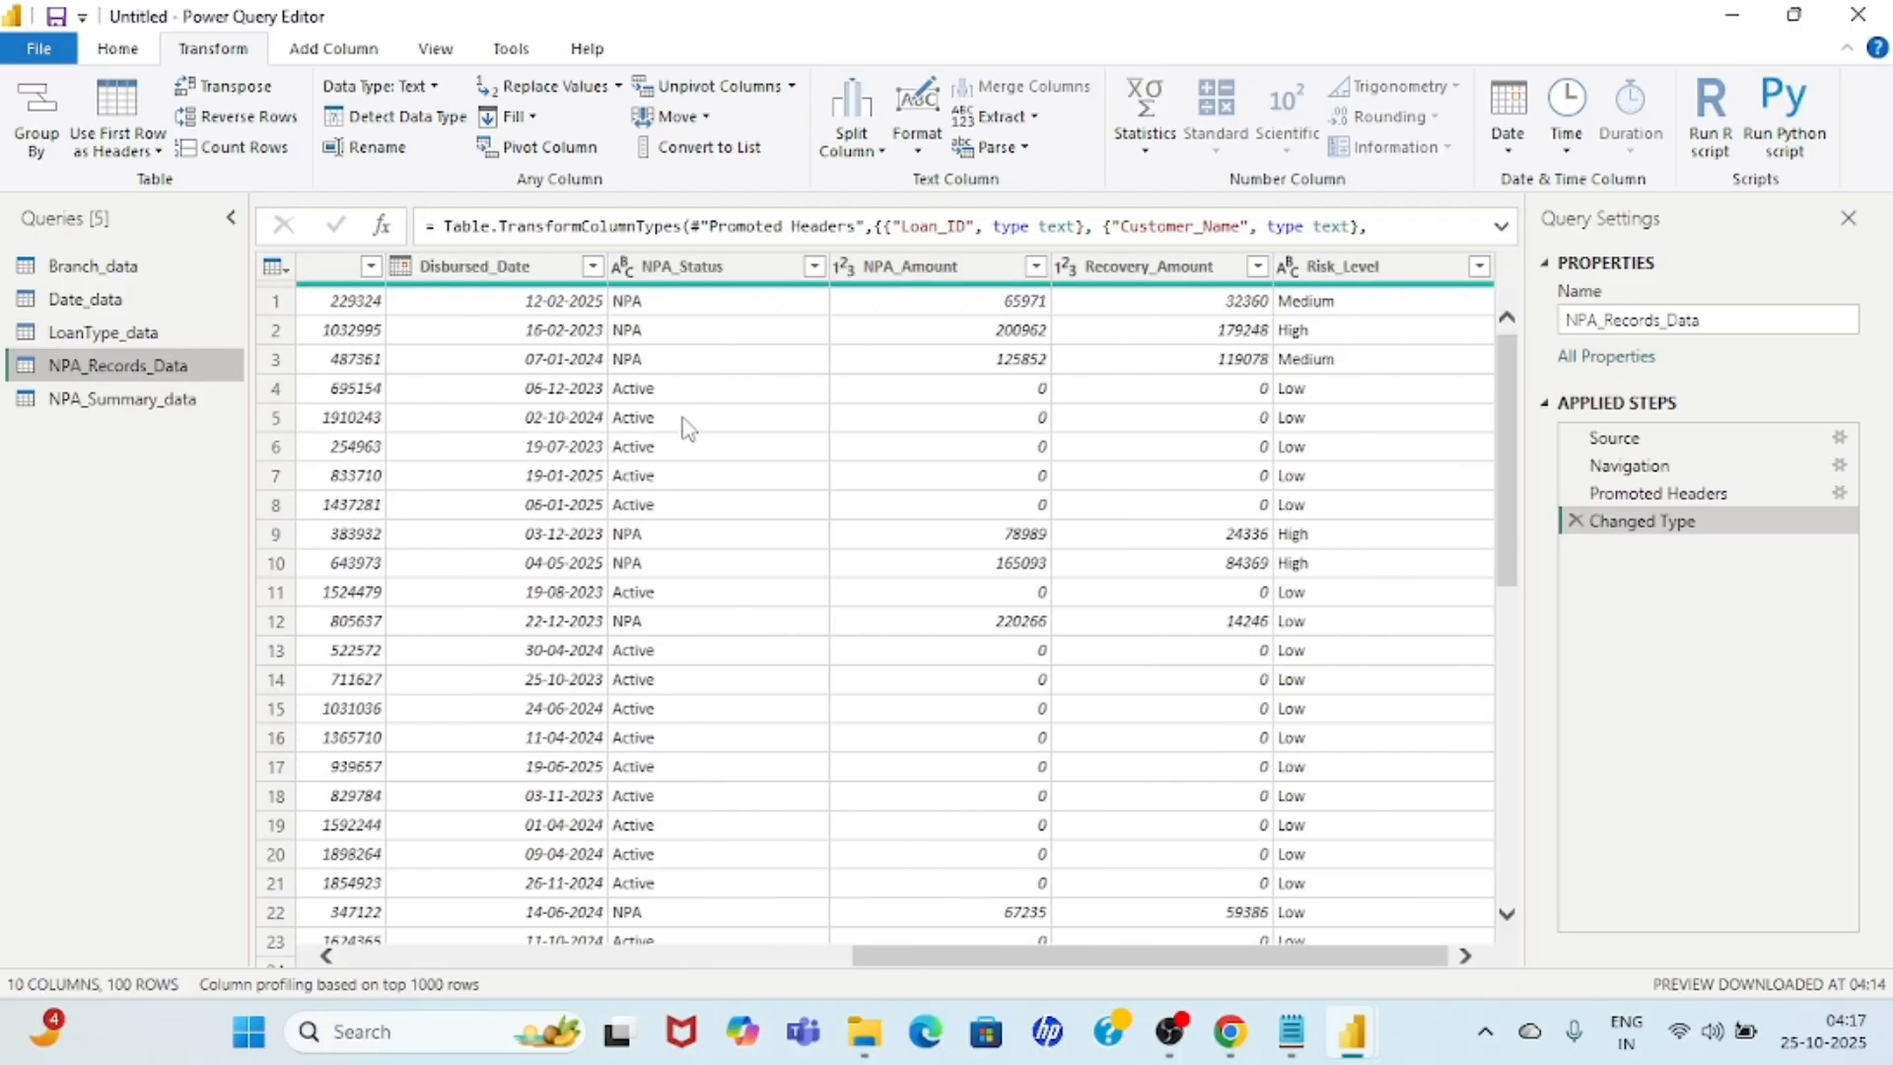
{"action": "key", "text": "Home"}
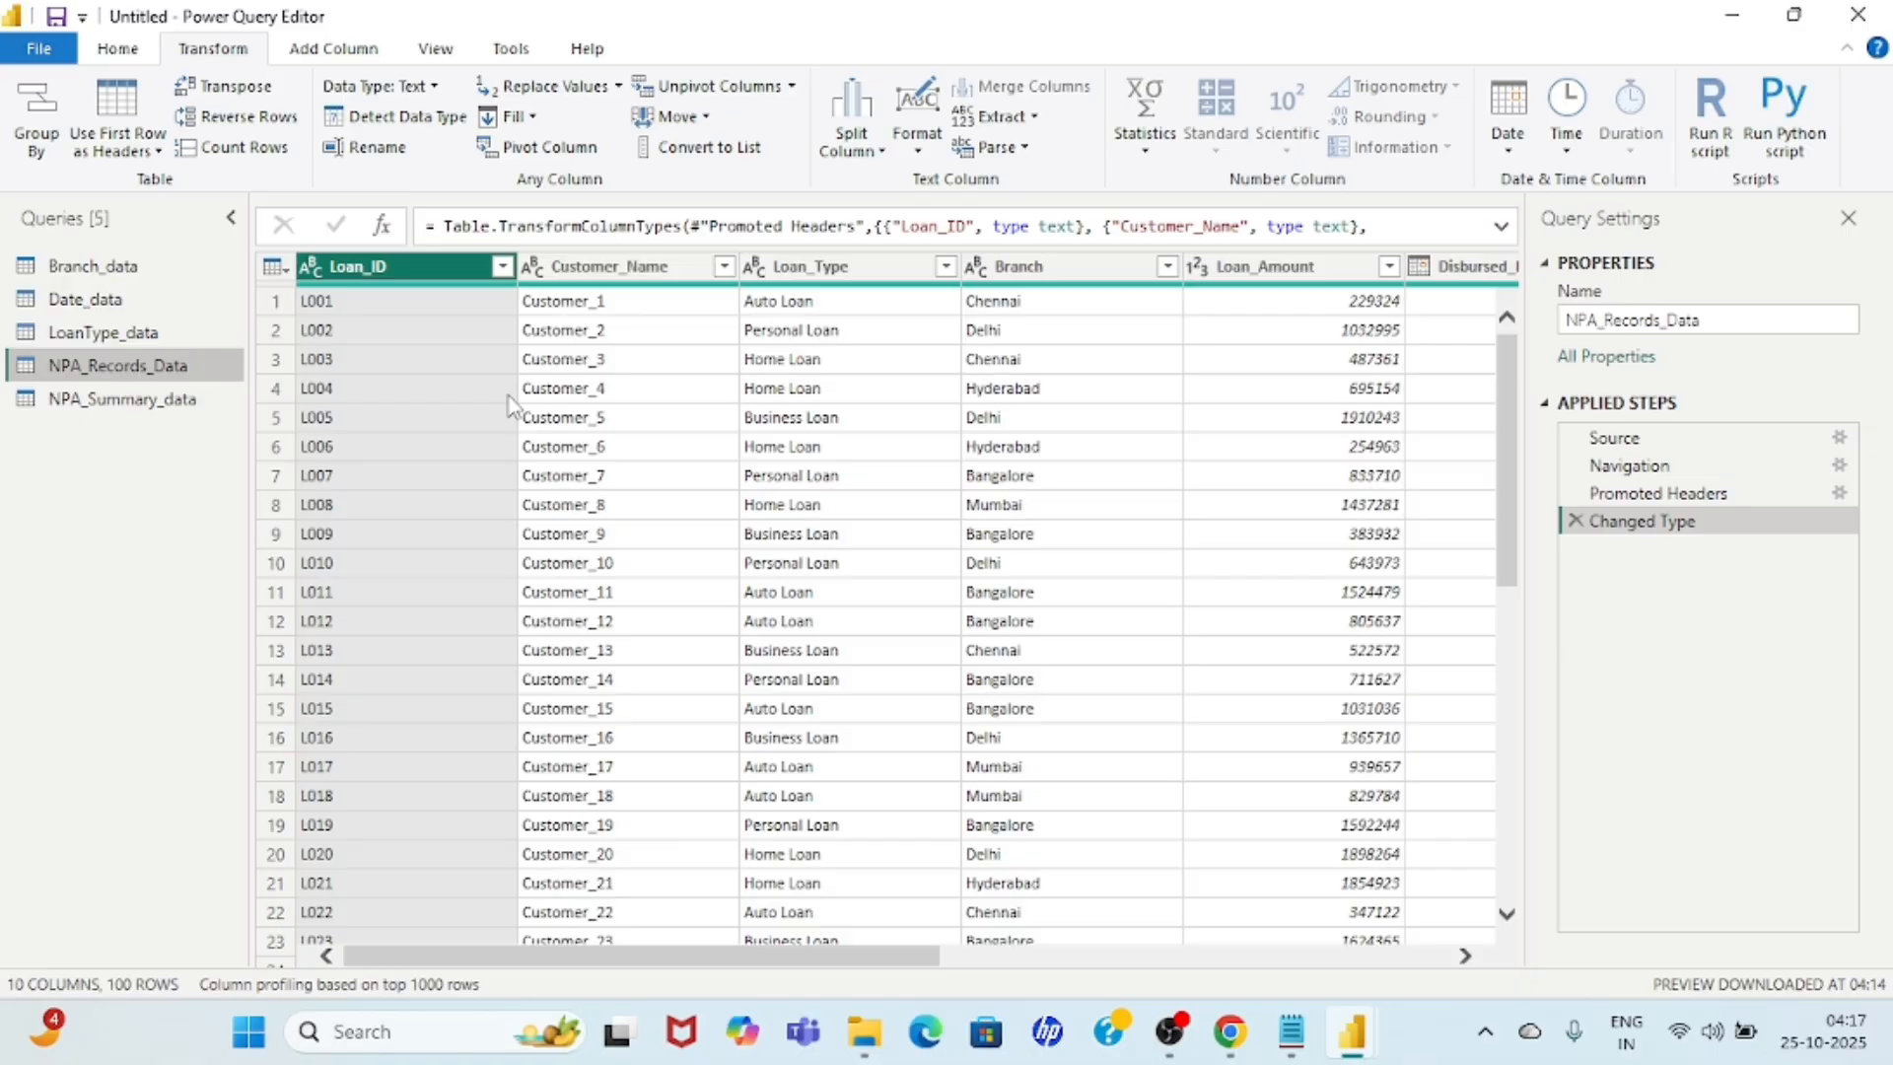
{"action": "left_click", "coordinate": [126, 400]}
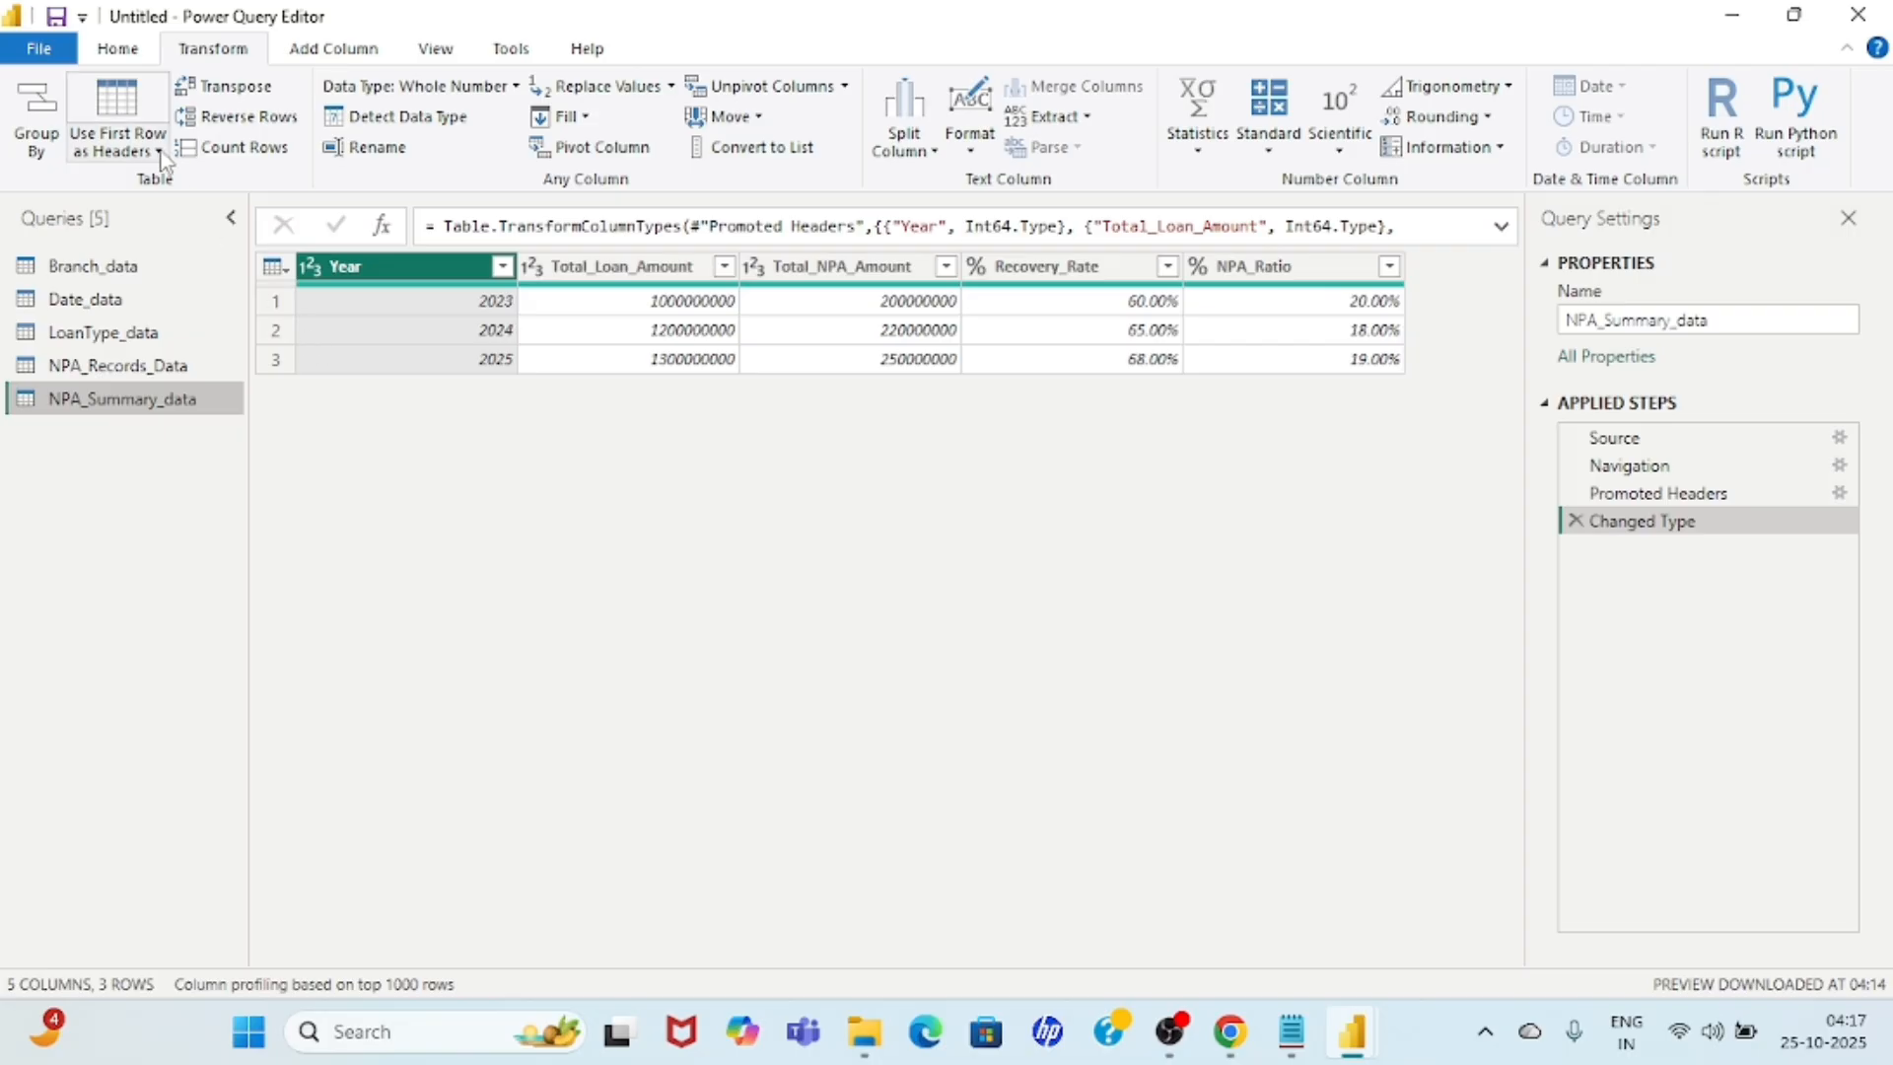
Apply the query changes and close the Power Query Editor.
{"action": "left_click", "coordinate": [120, 49]}
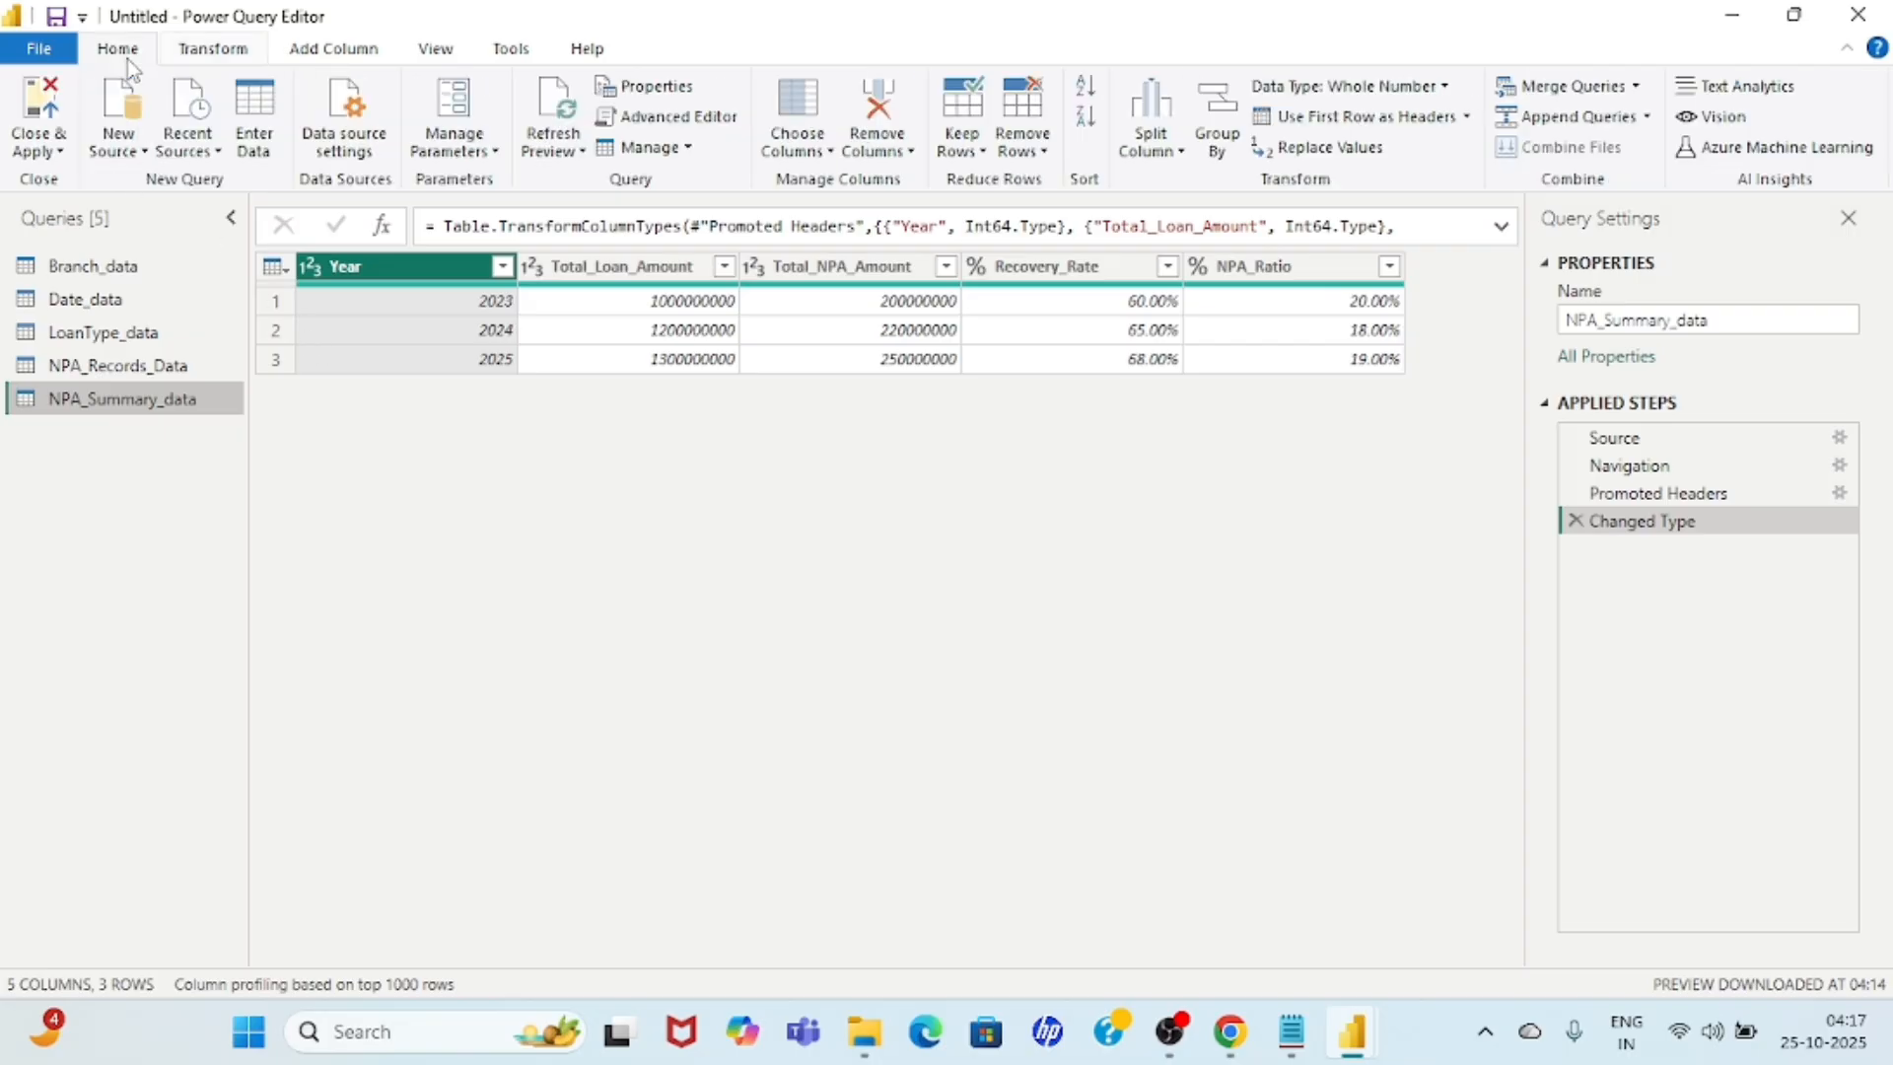
{"action": "left_click", "coordinate": [59, 150]}
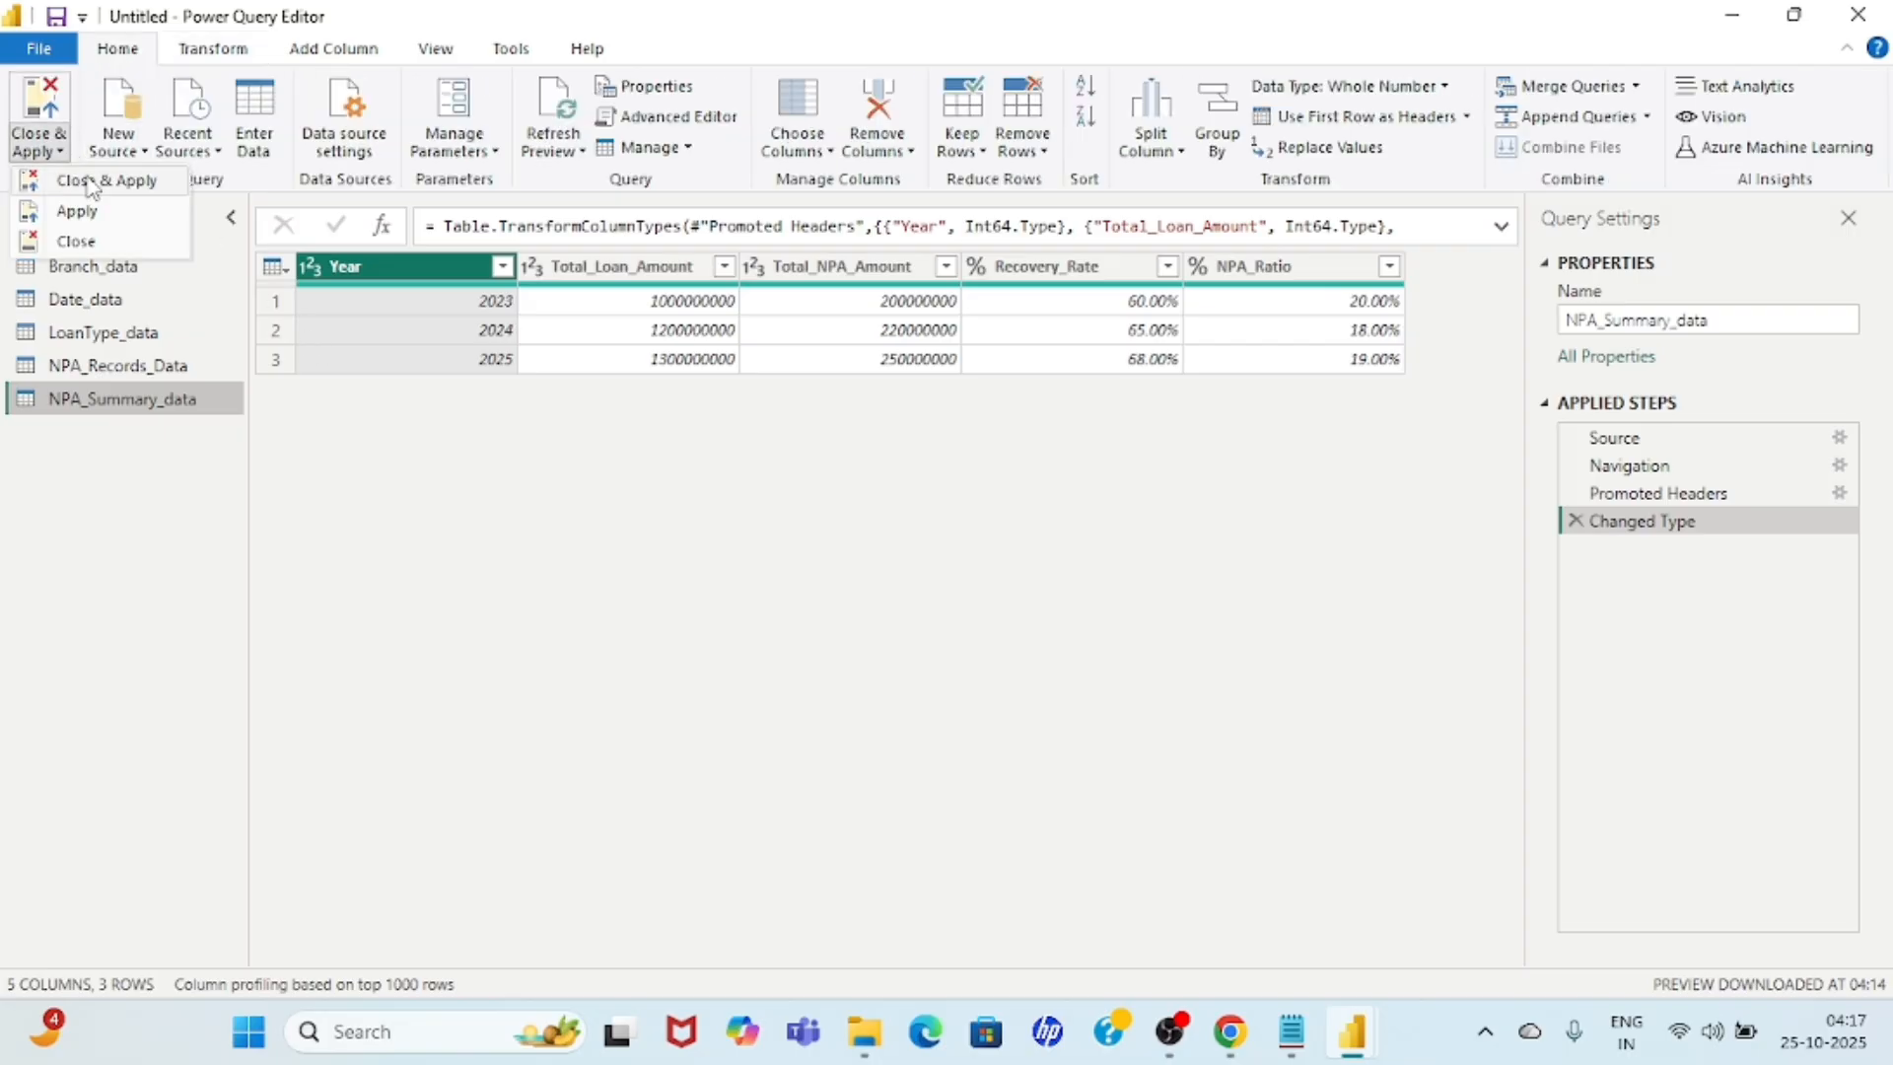
{"action": "left_click", "coordinate": [79, 180]}
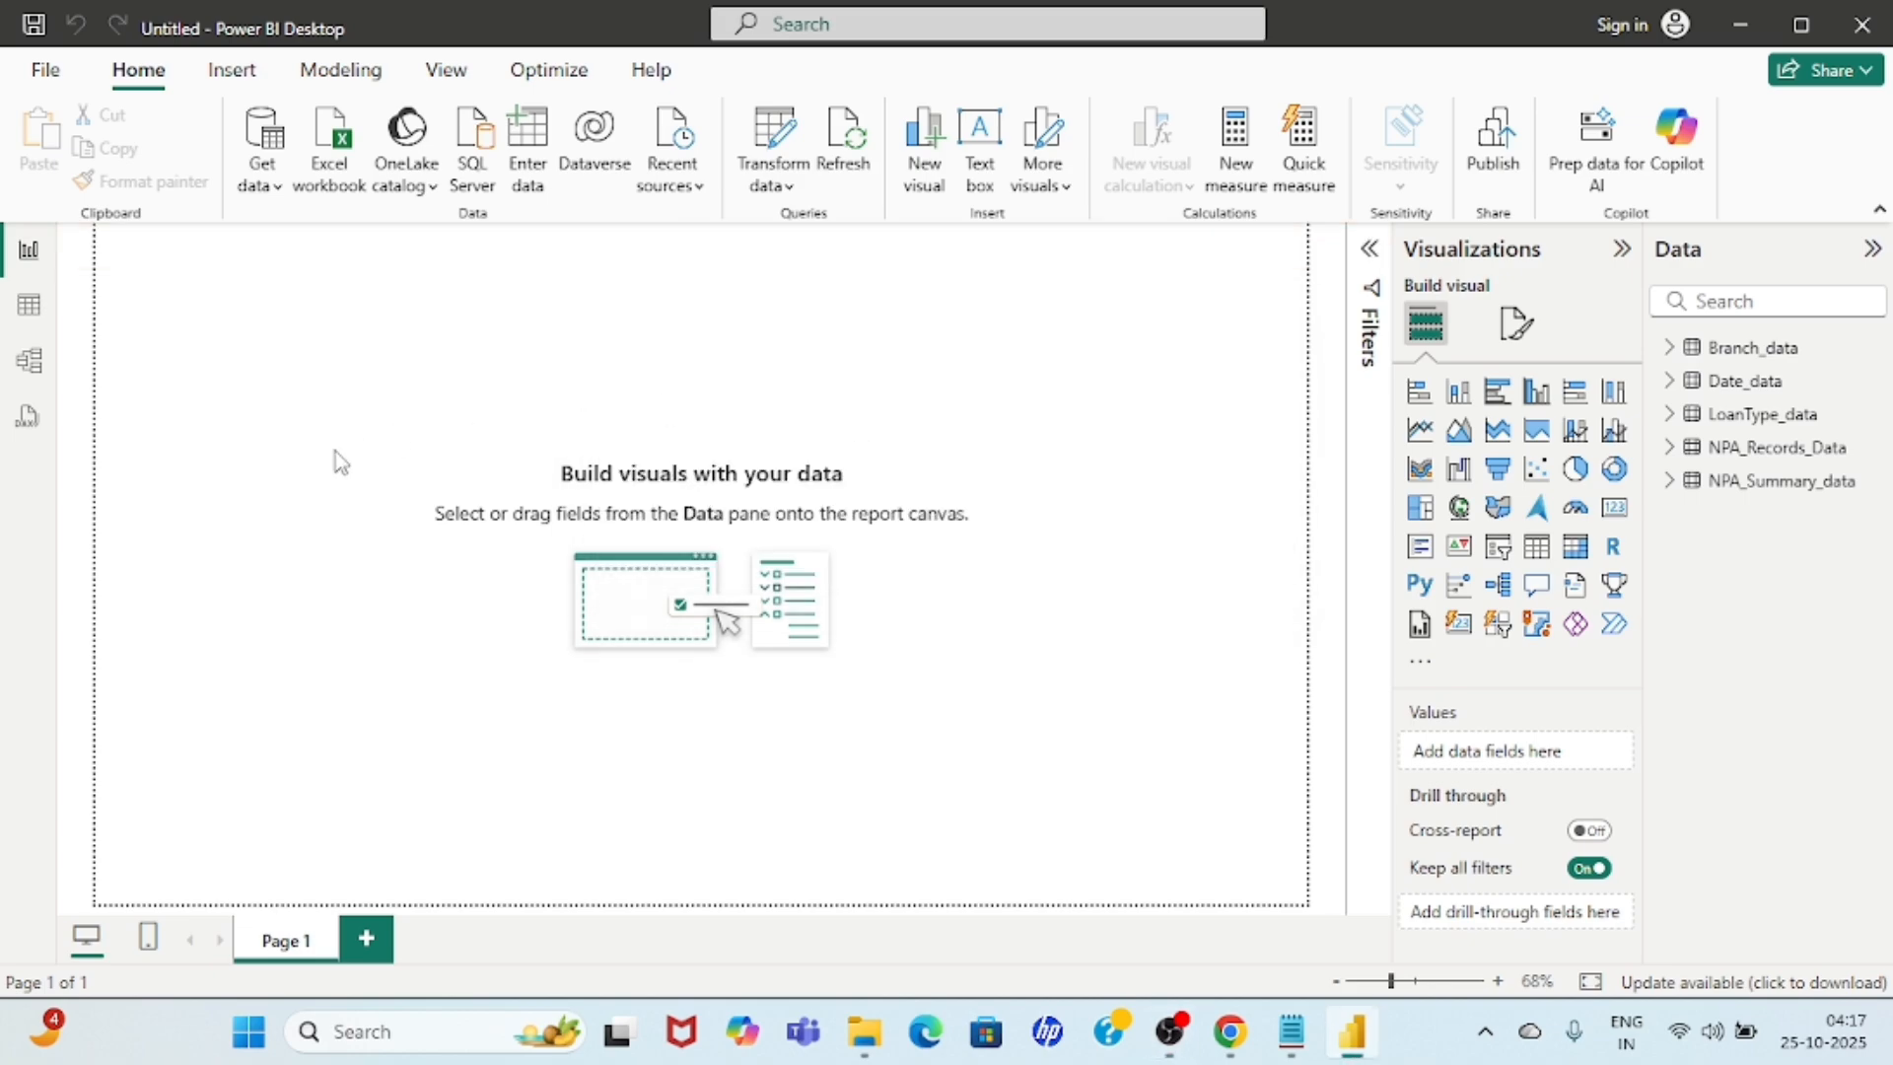
In the model view, collapse the Properties pane, stack Date_data below NPA_Summary_data and place NPA_Records_Data beside them.
{"action": "left_click", "coordinate": [28, 365]}
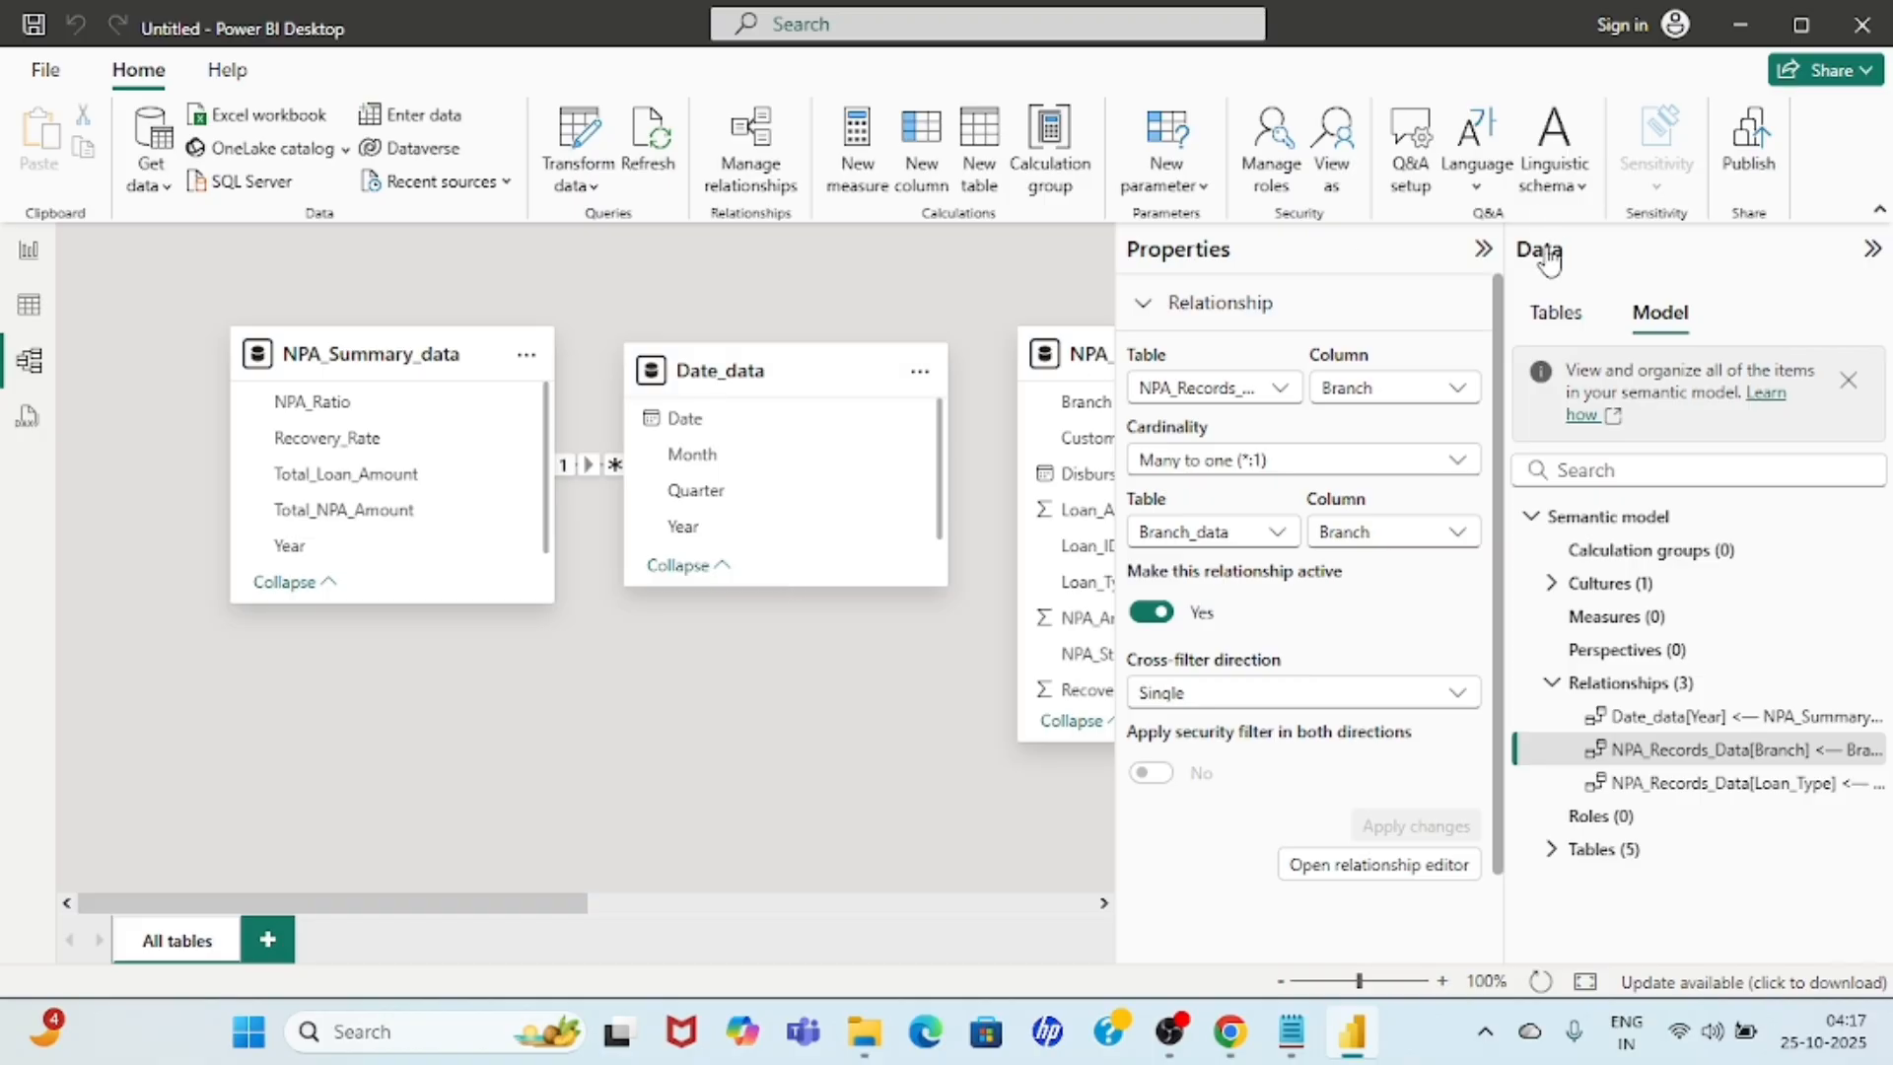
{"action": "left_click", "coordinate": [1482, 249]}
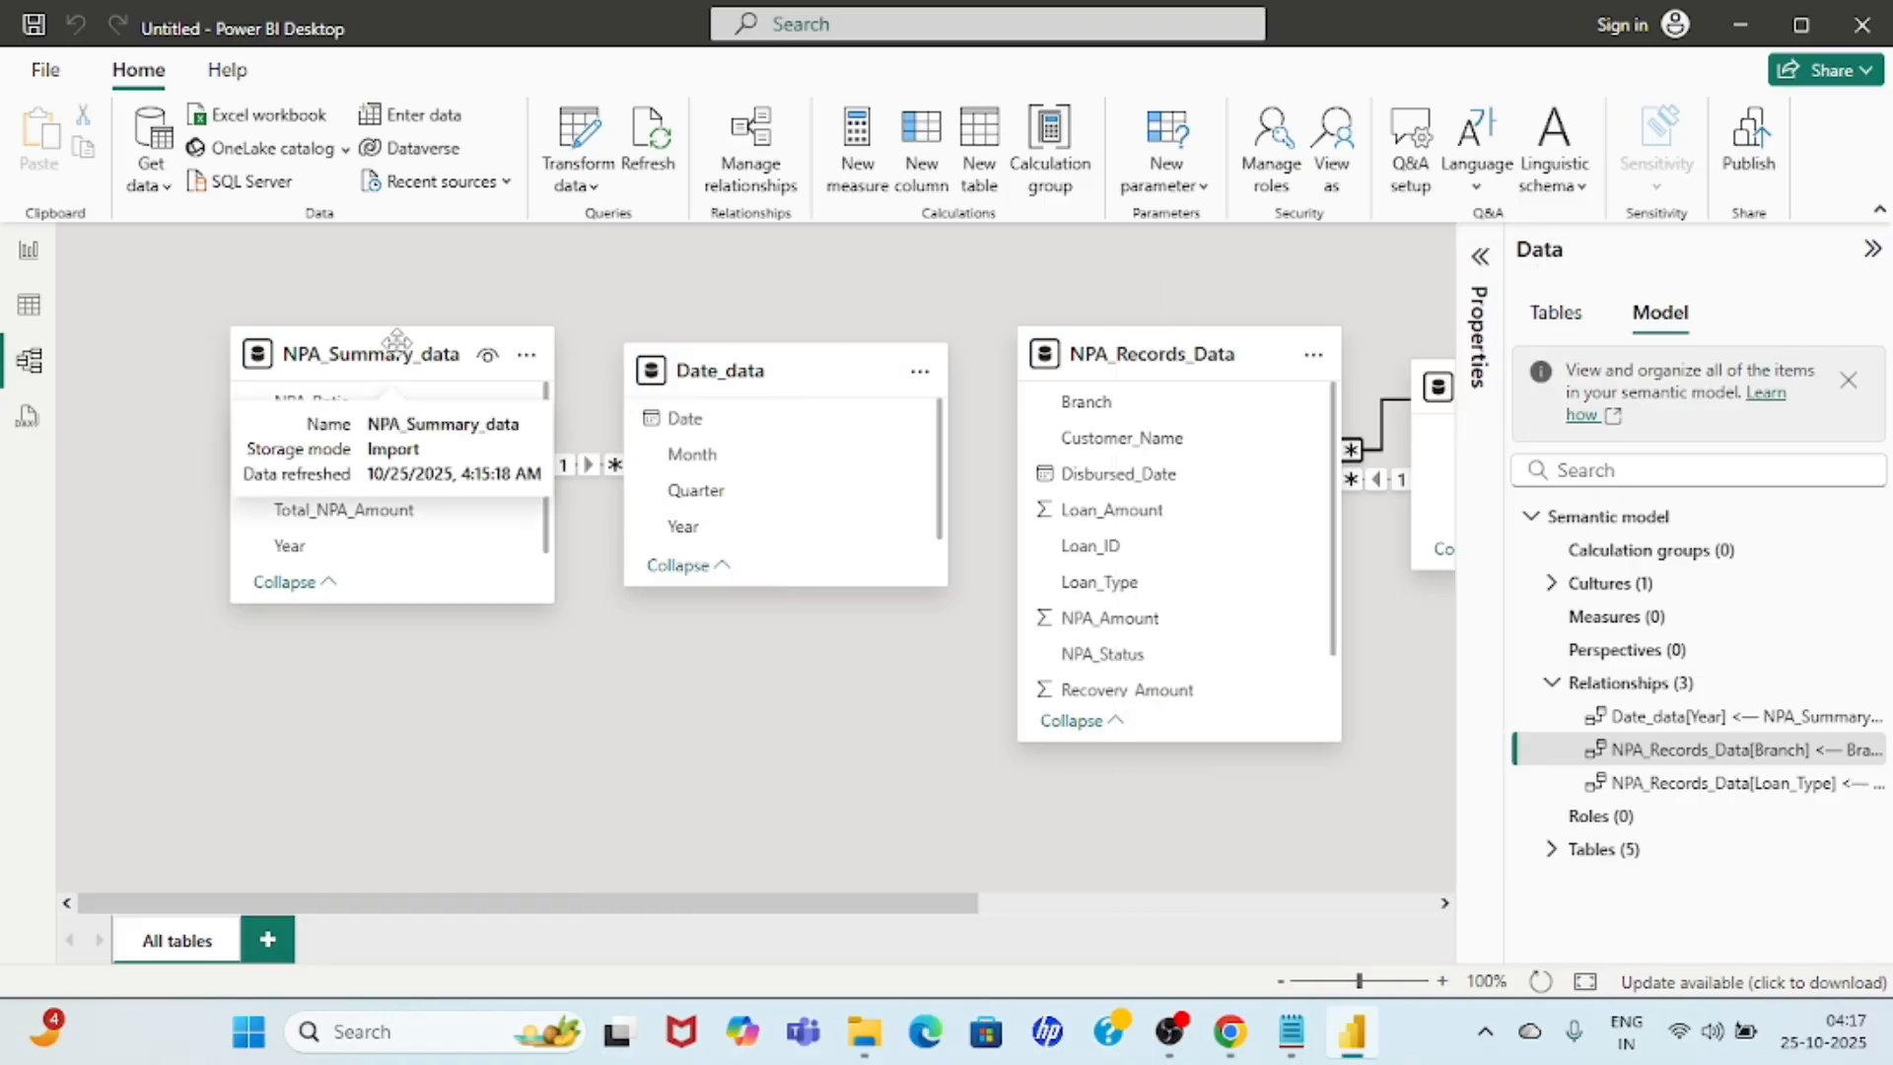
{"action": "left_click_drag", "start_coordinate": [393, 347], "coordinate": [220, 253]}
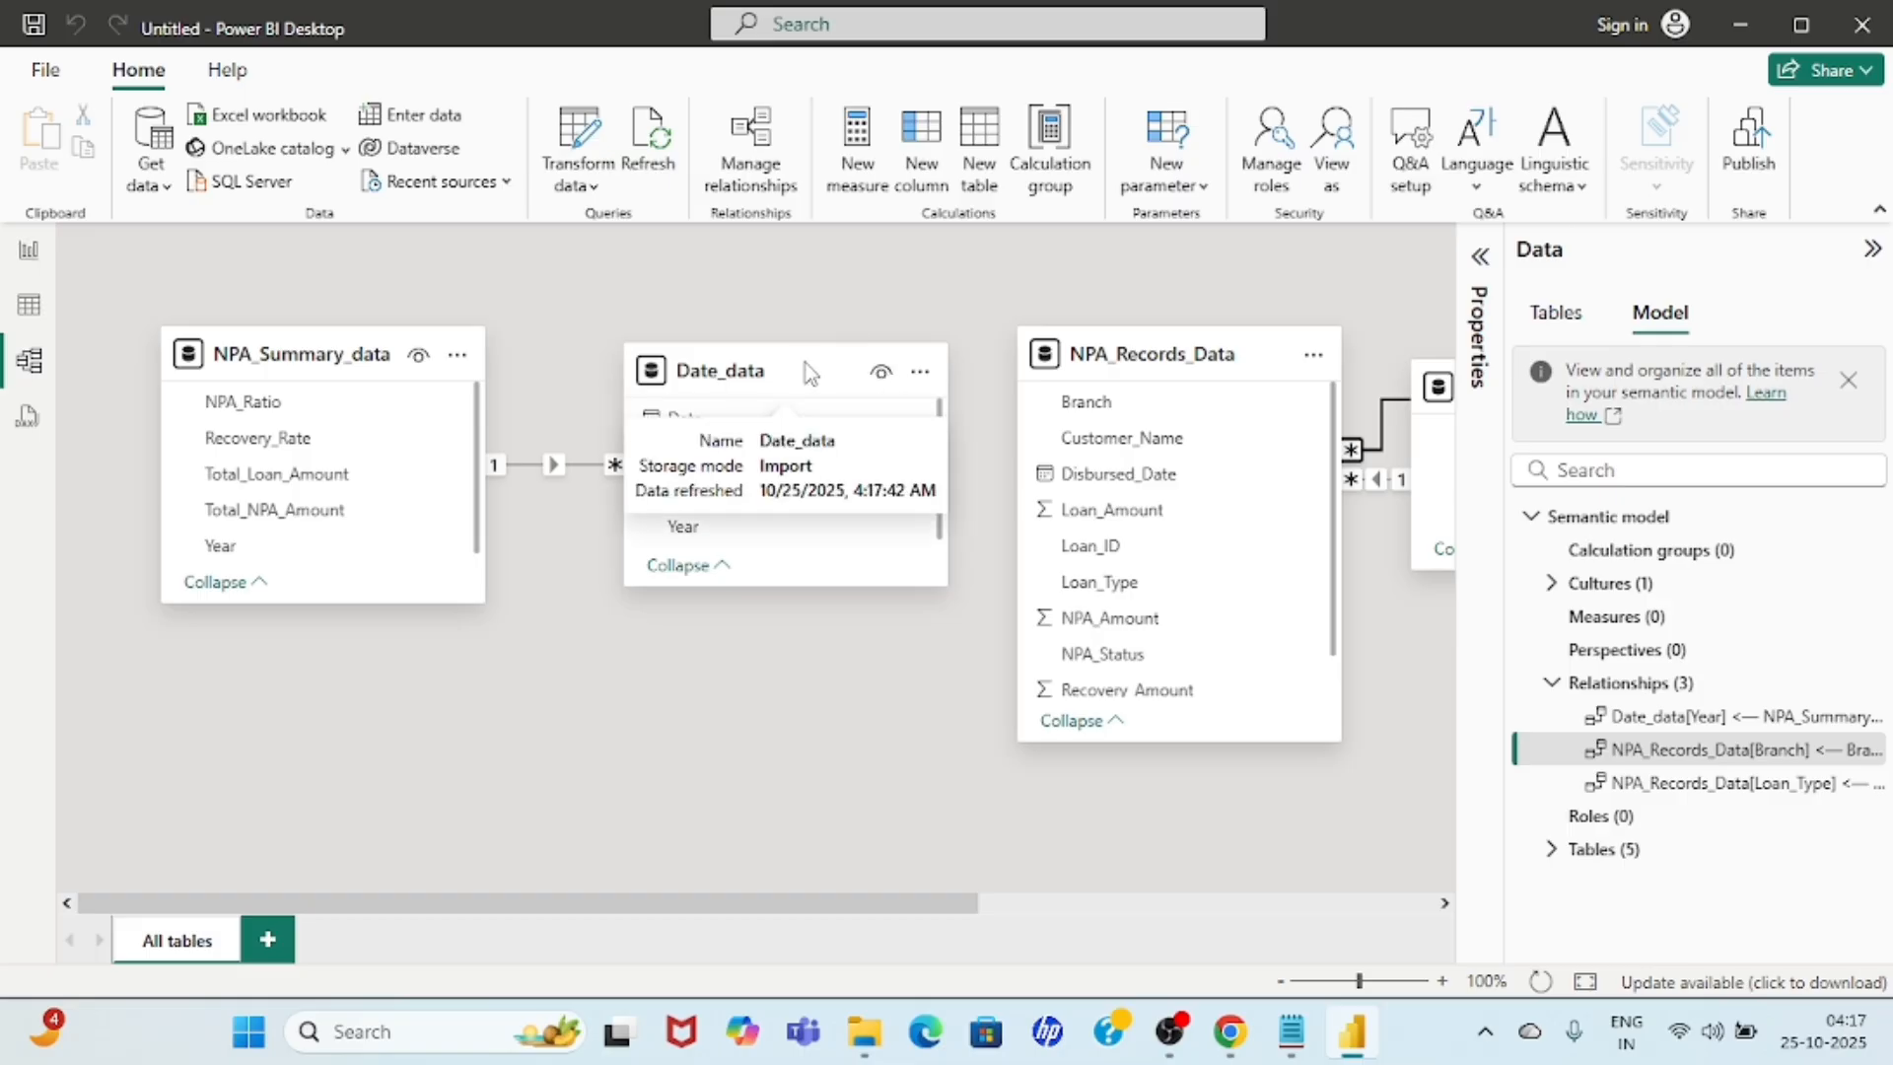
{"action": "left_click_drag", "start_coordinate": [755, 365], "coordinate": [224, 716]}
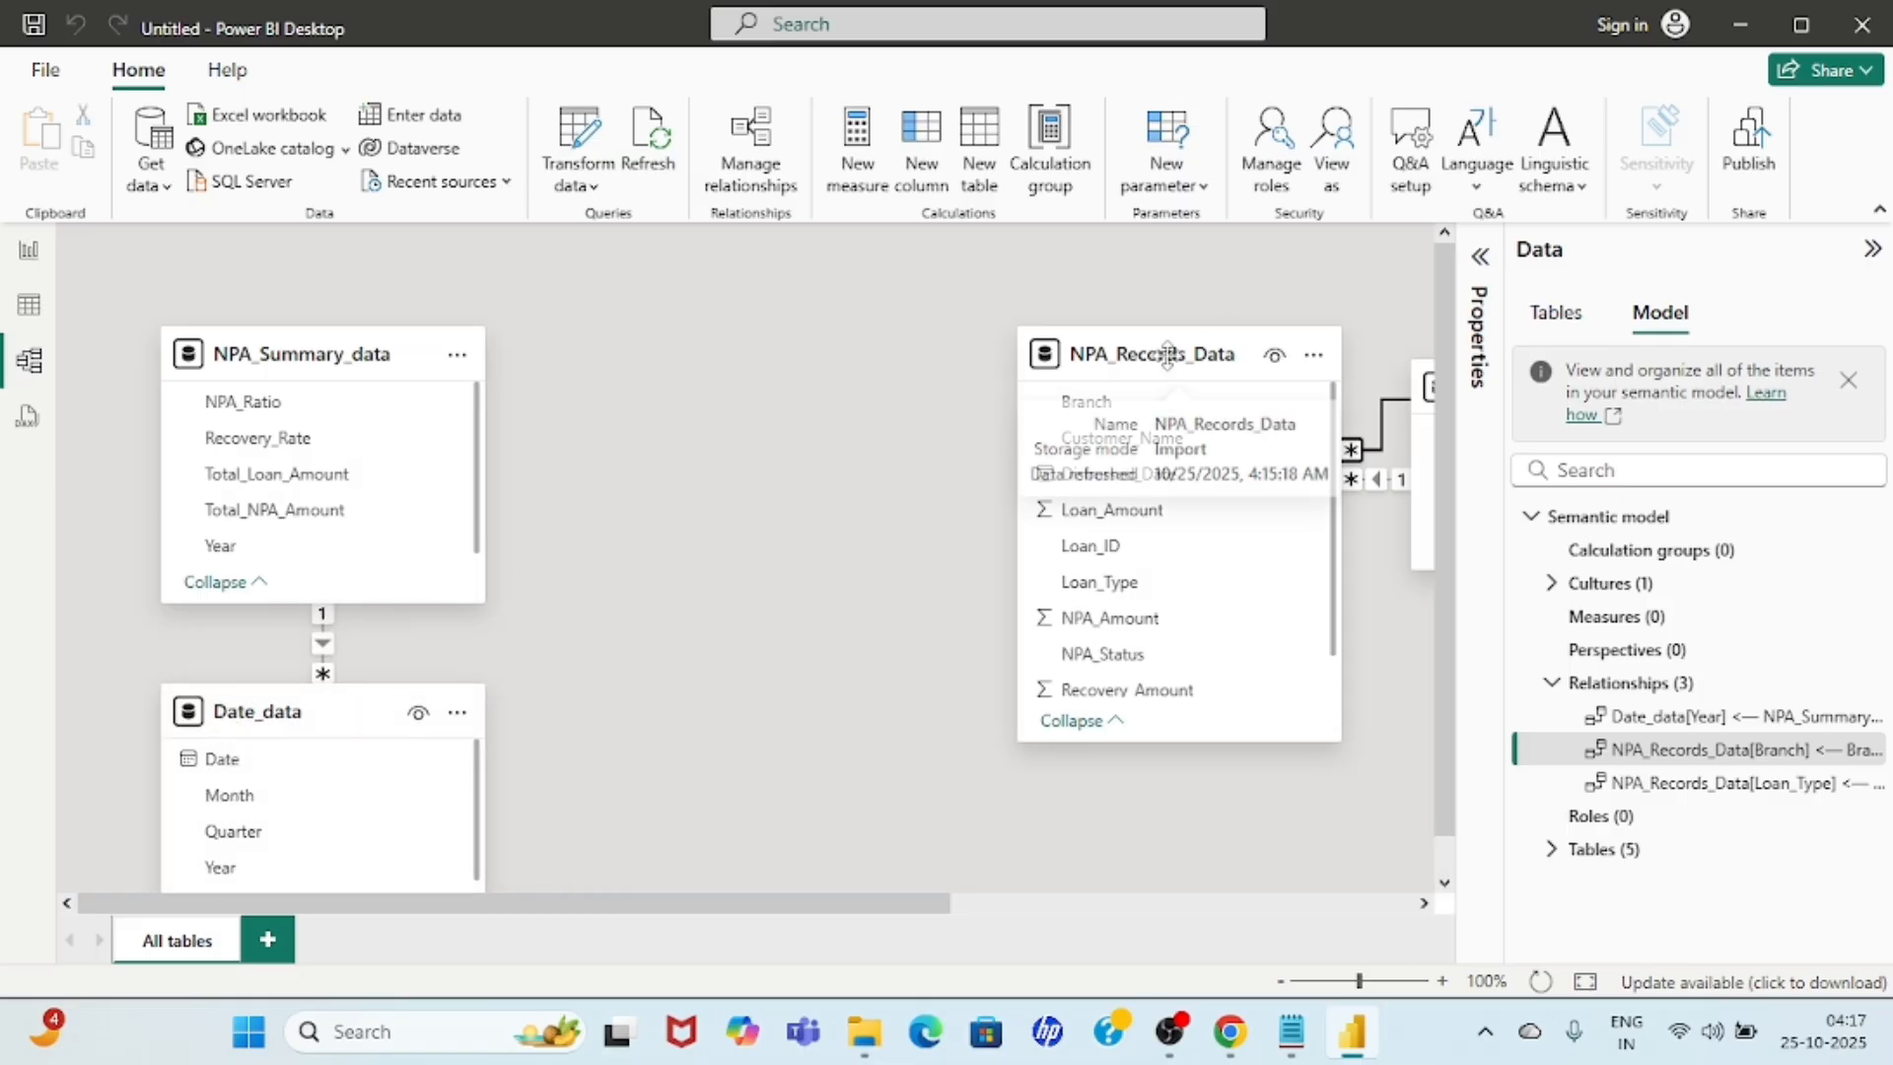
{"action": "left_click_drag", "start_coordinate": [1069, 355], "coordinate": [715, 345]}
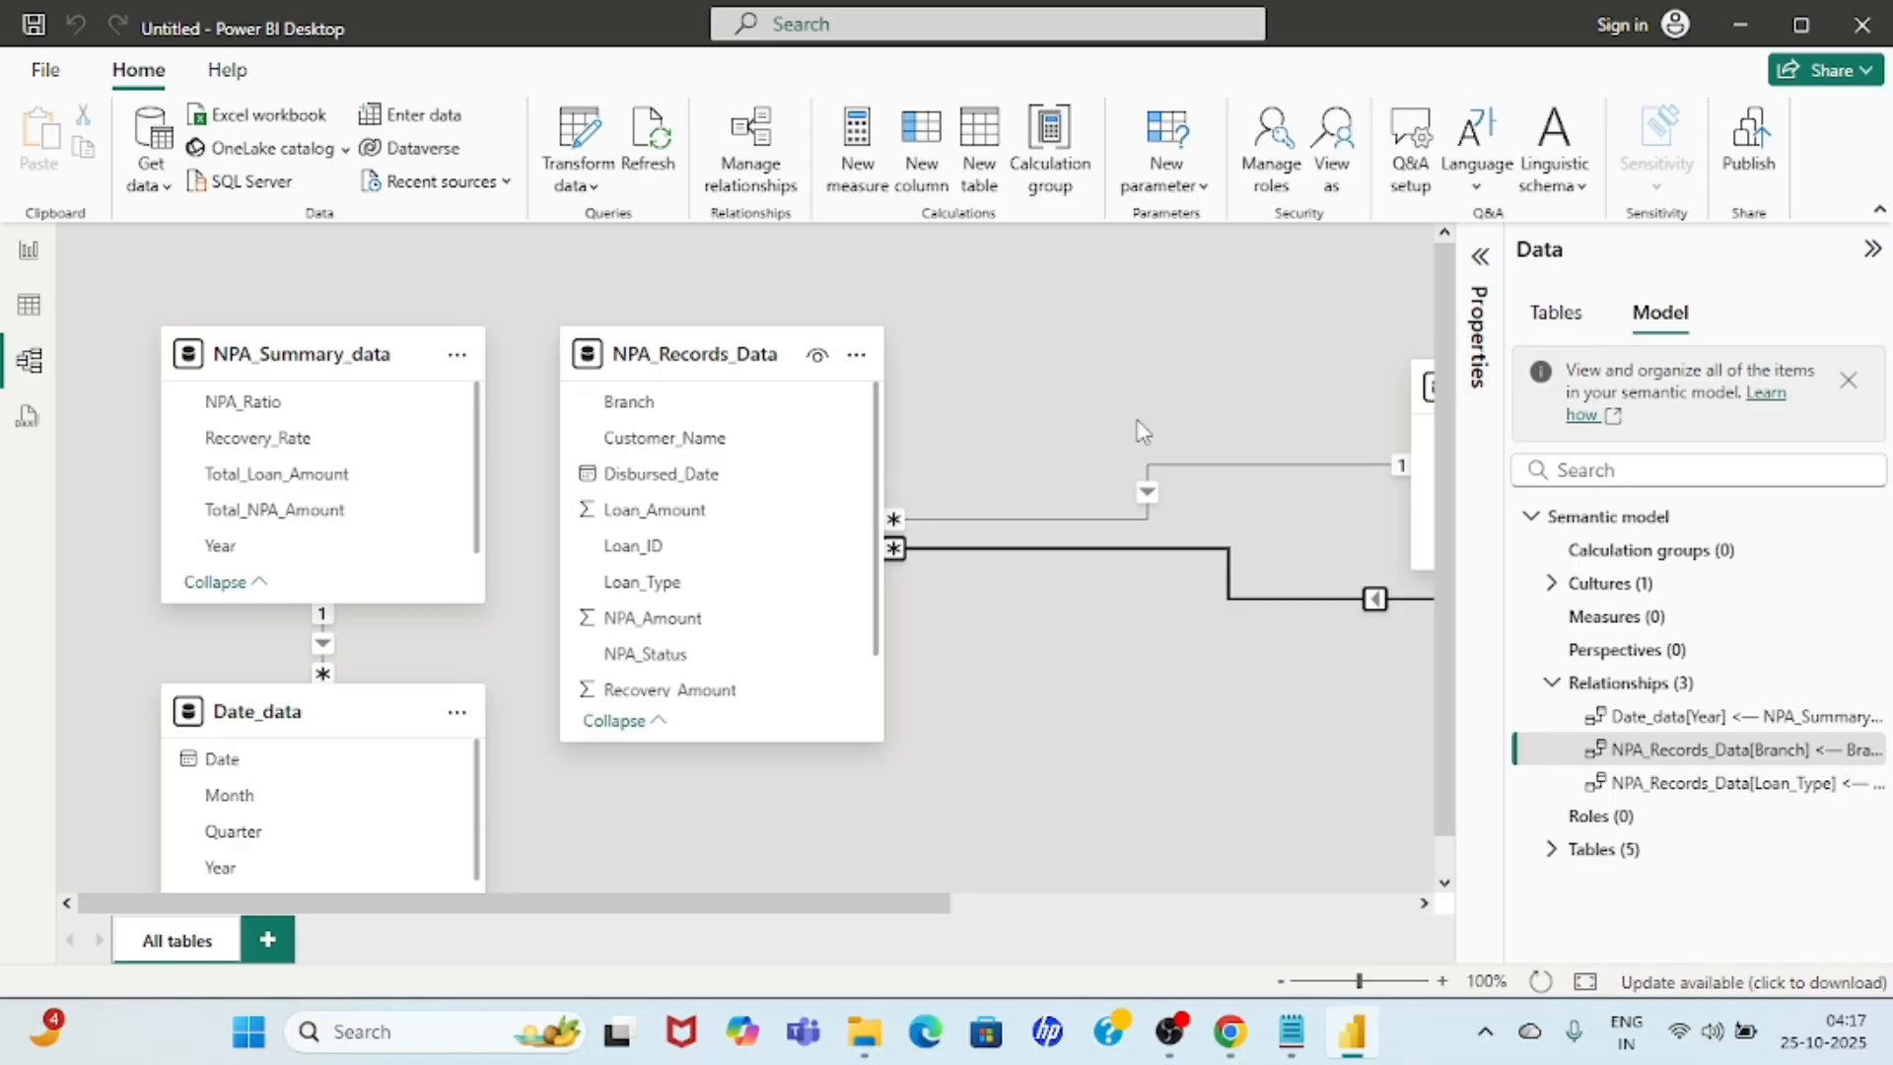
Move LoanType_data next to NPA_Records_Data in the model diagram and place Branch_data below it.
{"action": "scroll", "coordinate": [1141, 422], "scroll_direction": "right", "scroll_amount": 3}
{"action": "left_click_drag", "start_coordinate": [1231, 382], "coordinate": [832, 350]}
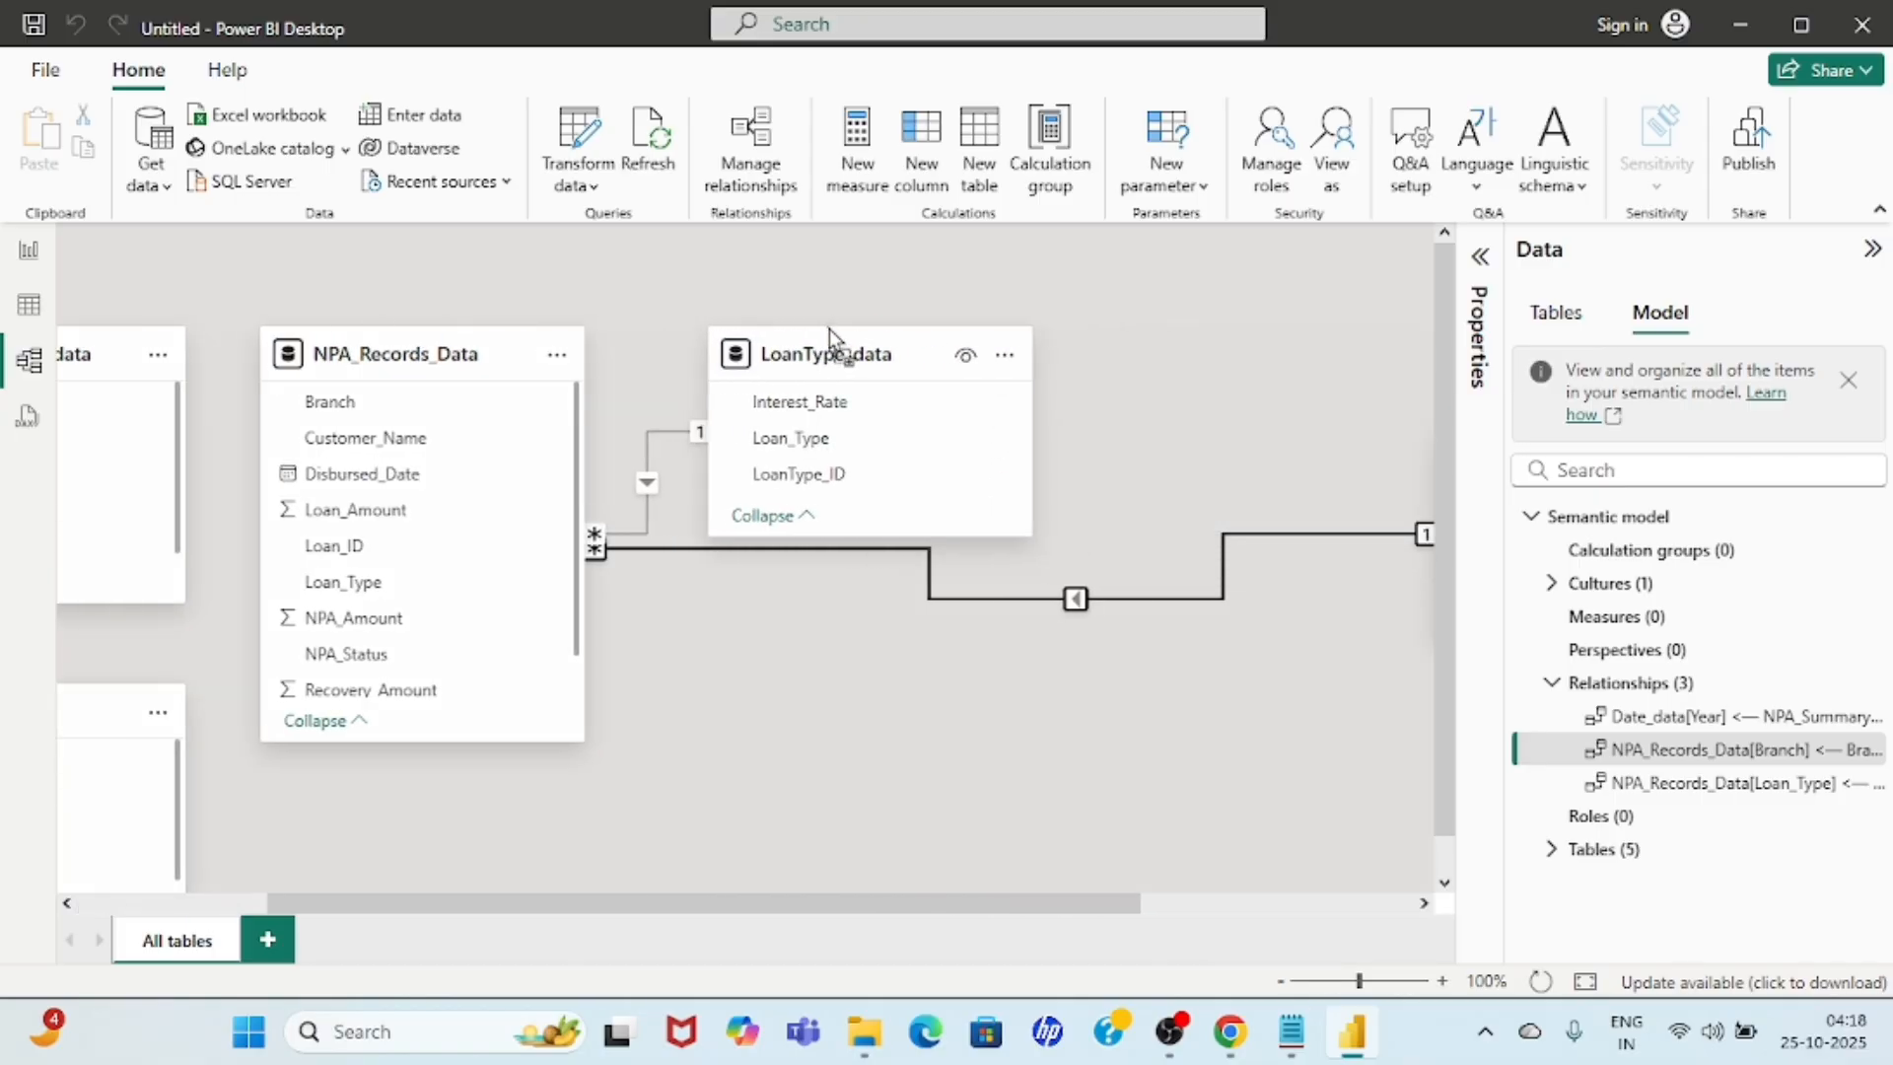
{"action": "scroll", "coordinate": [1263, 422], "scroll_direction": "right", "scroll_amount": 4}
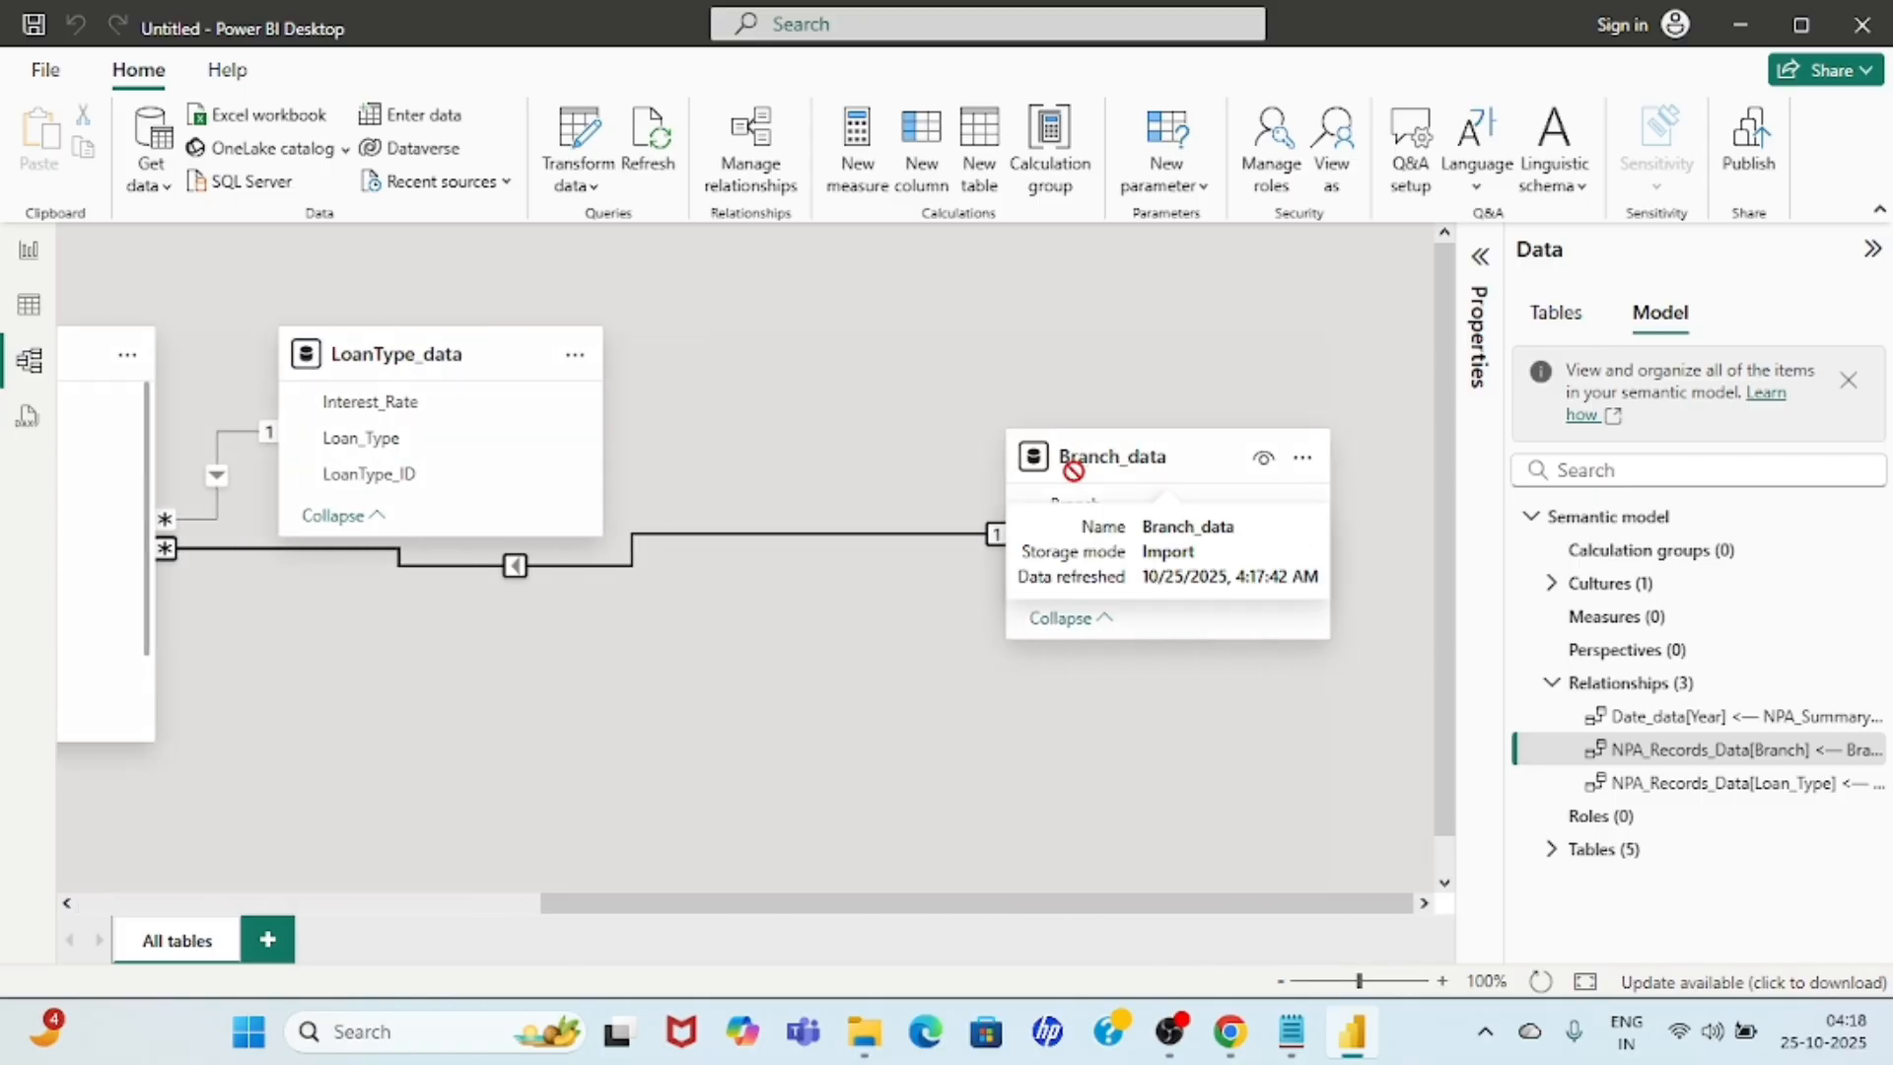
{"action": "left_click_drag", "start_coordinate": [1067, 459], "coordinate": [1076, 783]}
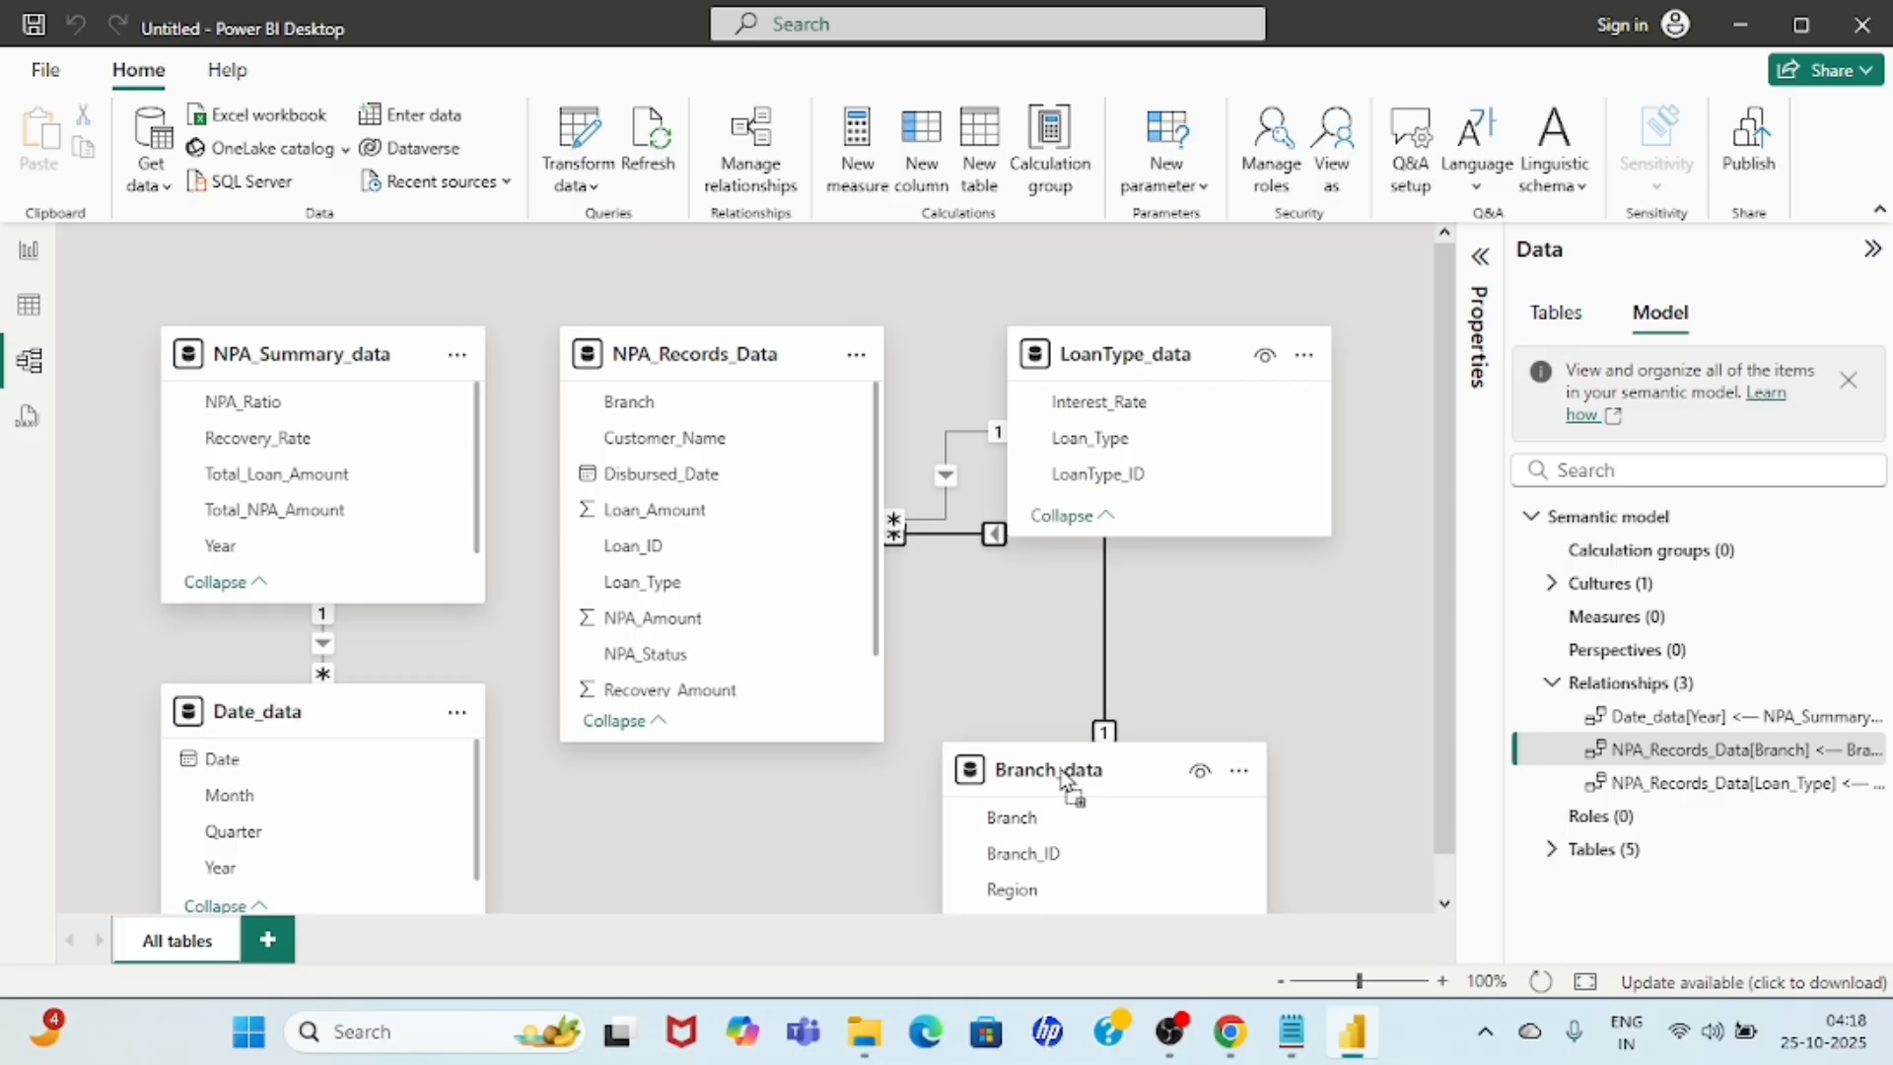
{"action": "scroll", "coordinate": [639, 687], "scroll_direction": "down", "scroll_amount": 1}
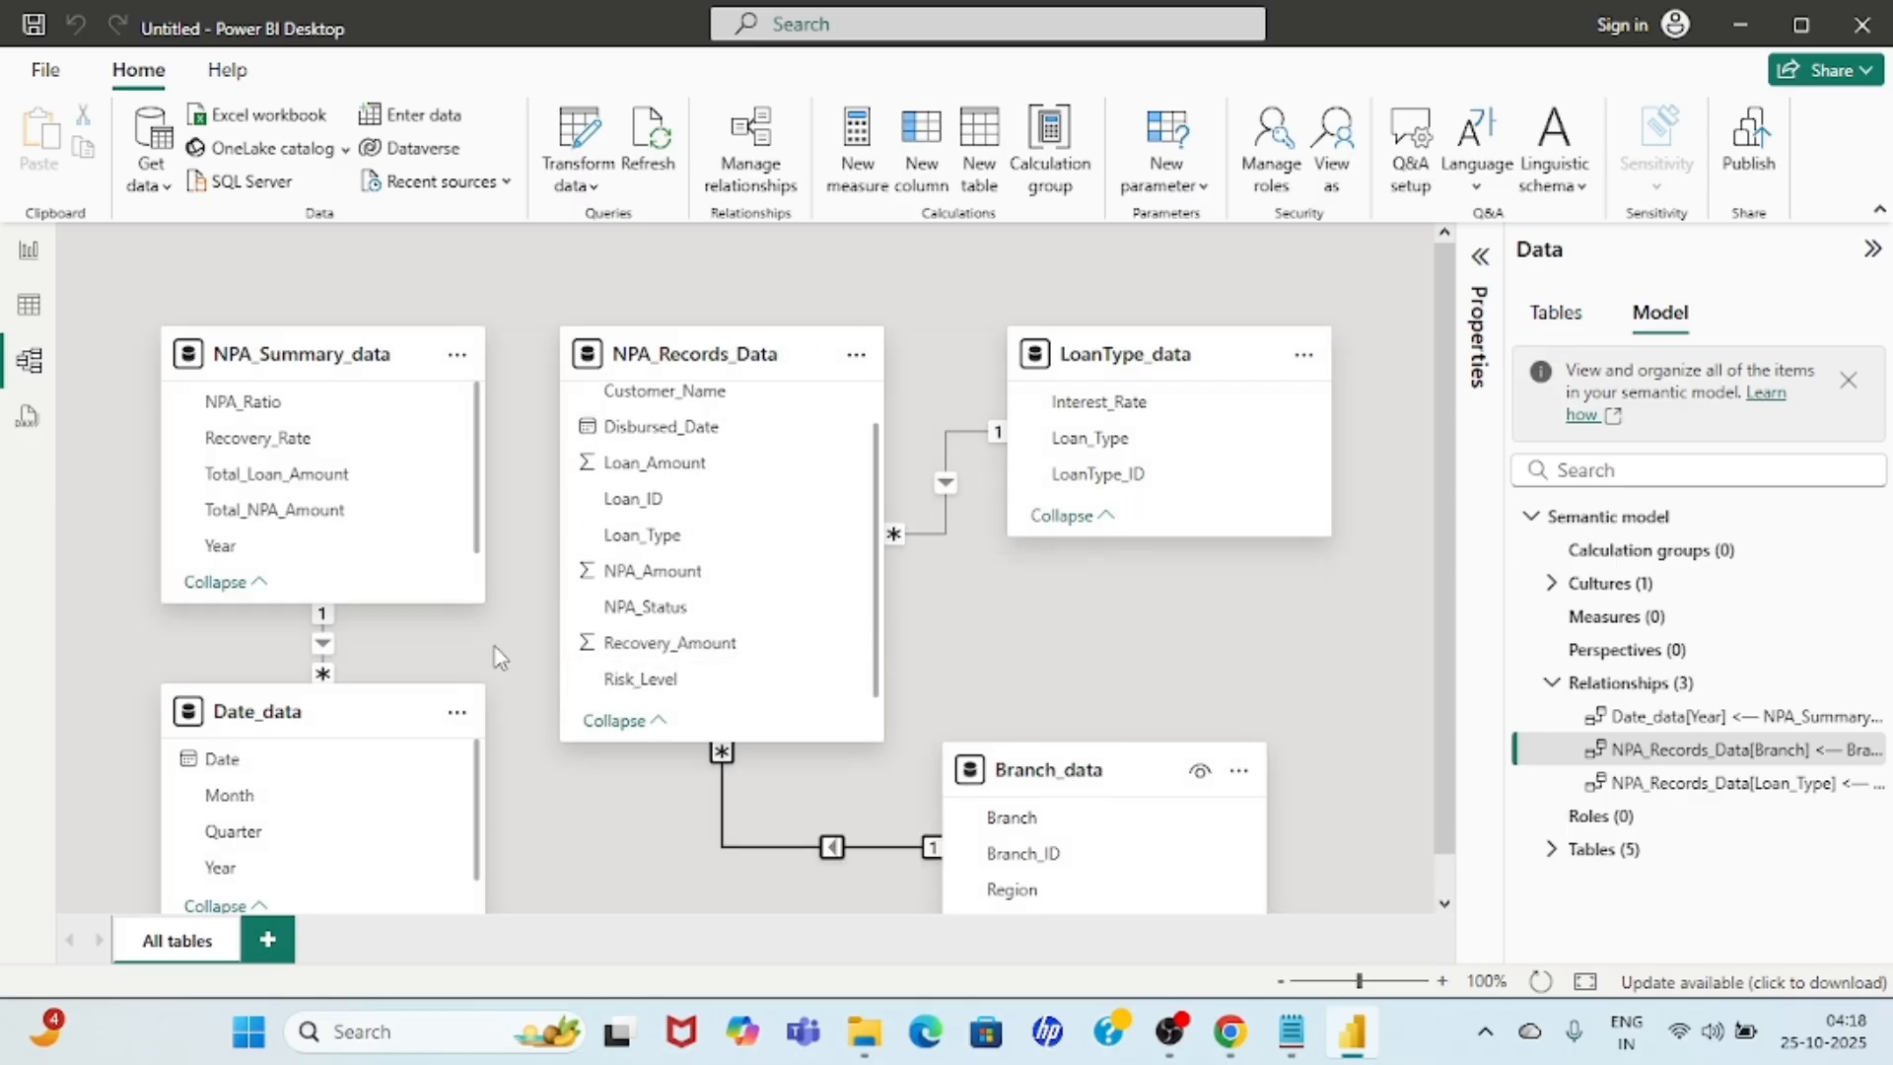
{"action": "scroll", "coordinate": [501, 658], "scroll_direction": "down", "scroll_amount": 1}
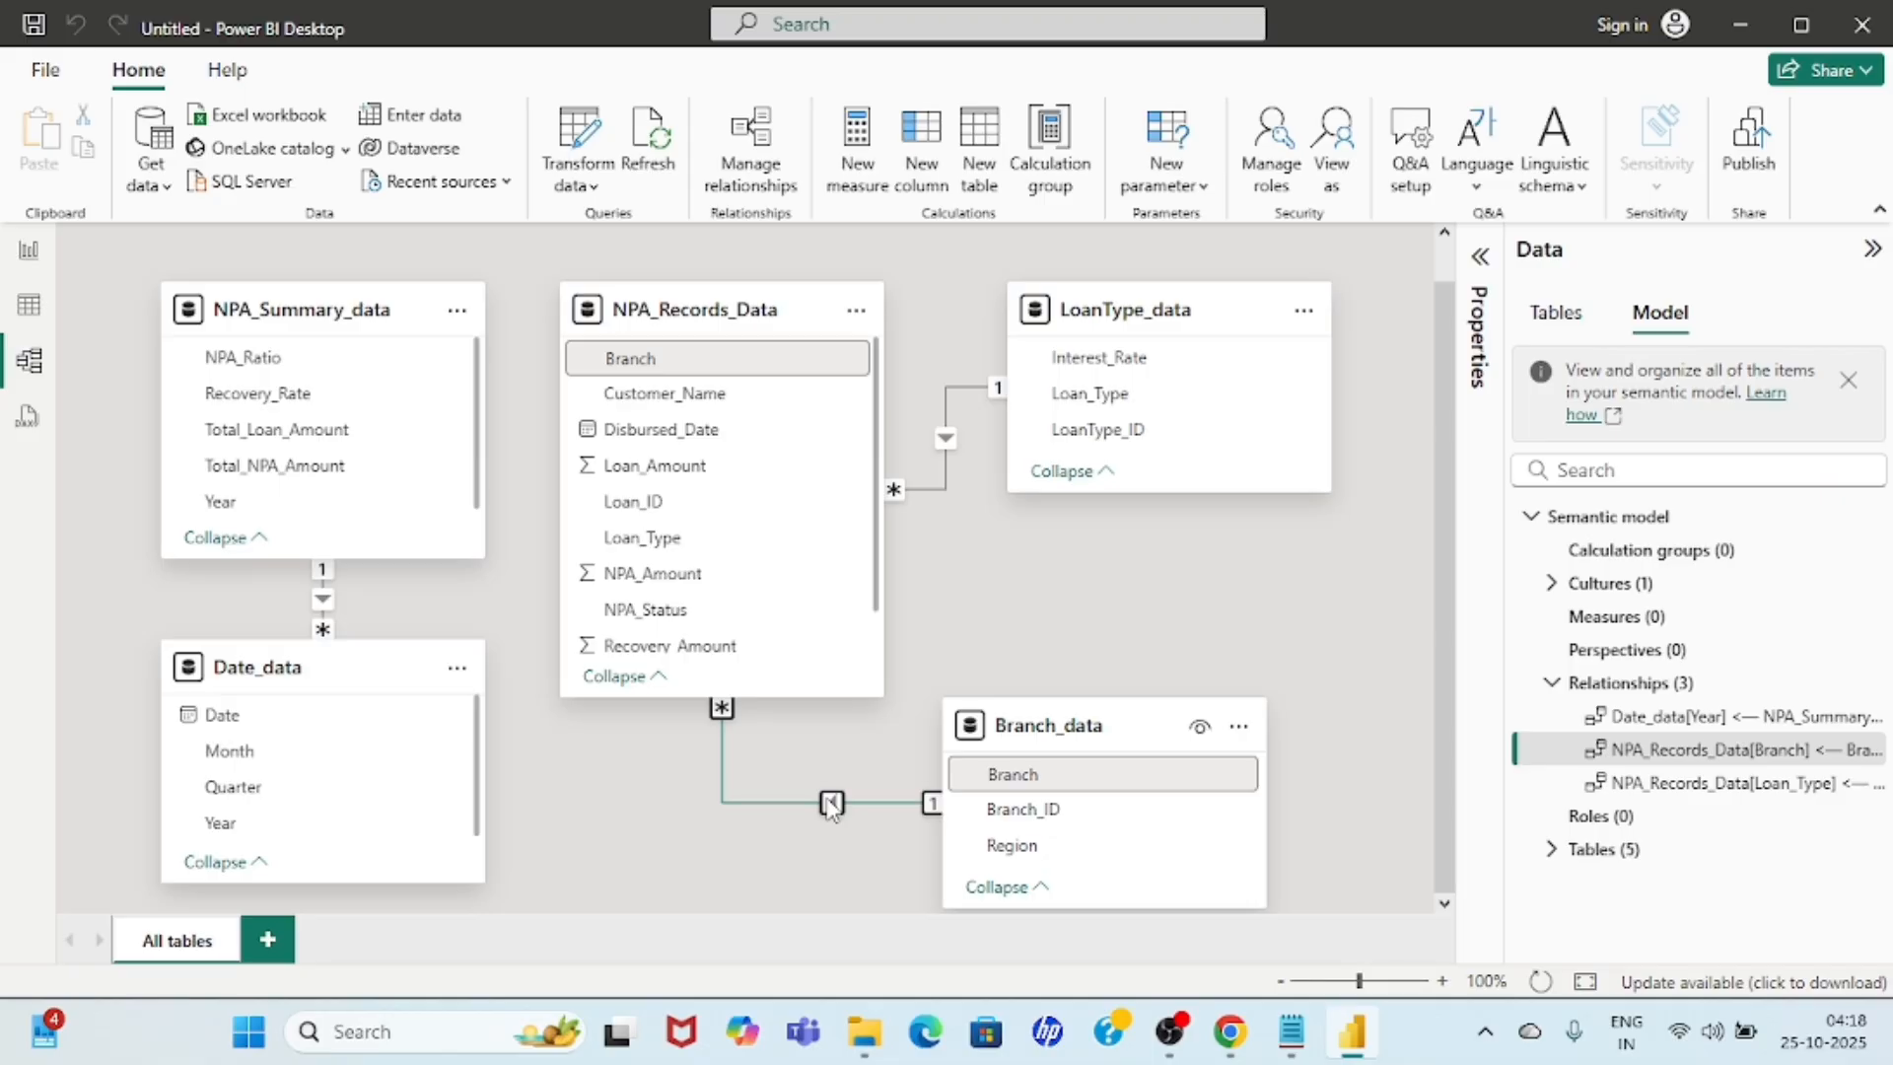
Create an active many-to-one relationship from Disbursed_Date in NPA_Records_Data to Date in Date_data, with single cross-filter direction.
{"action": "left_click", "coordinate": [656, 441]}
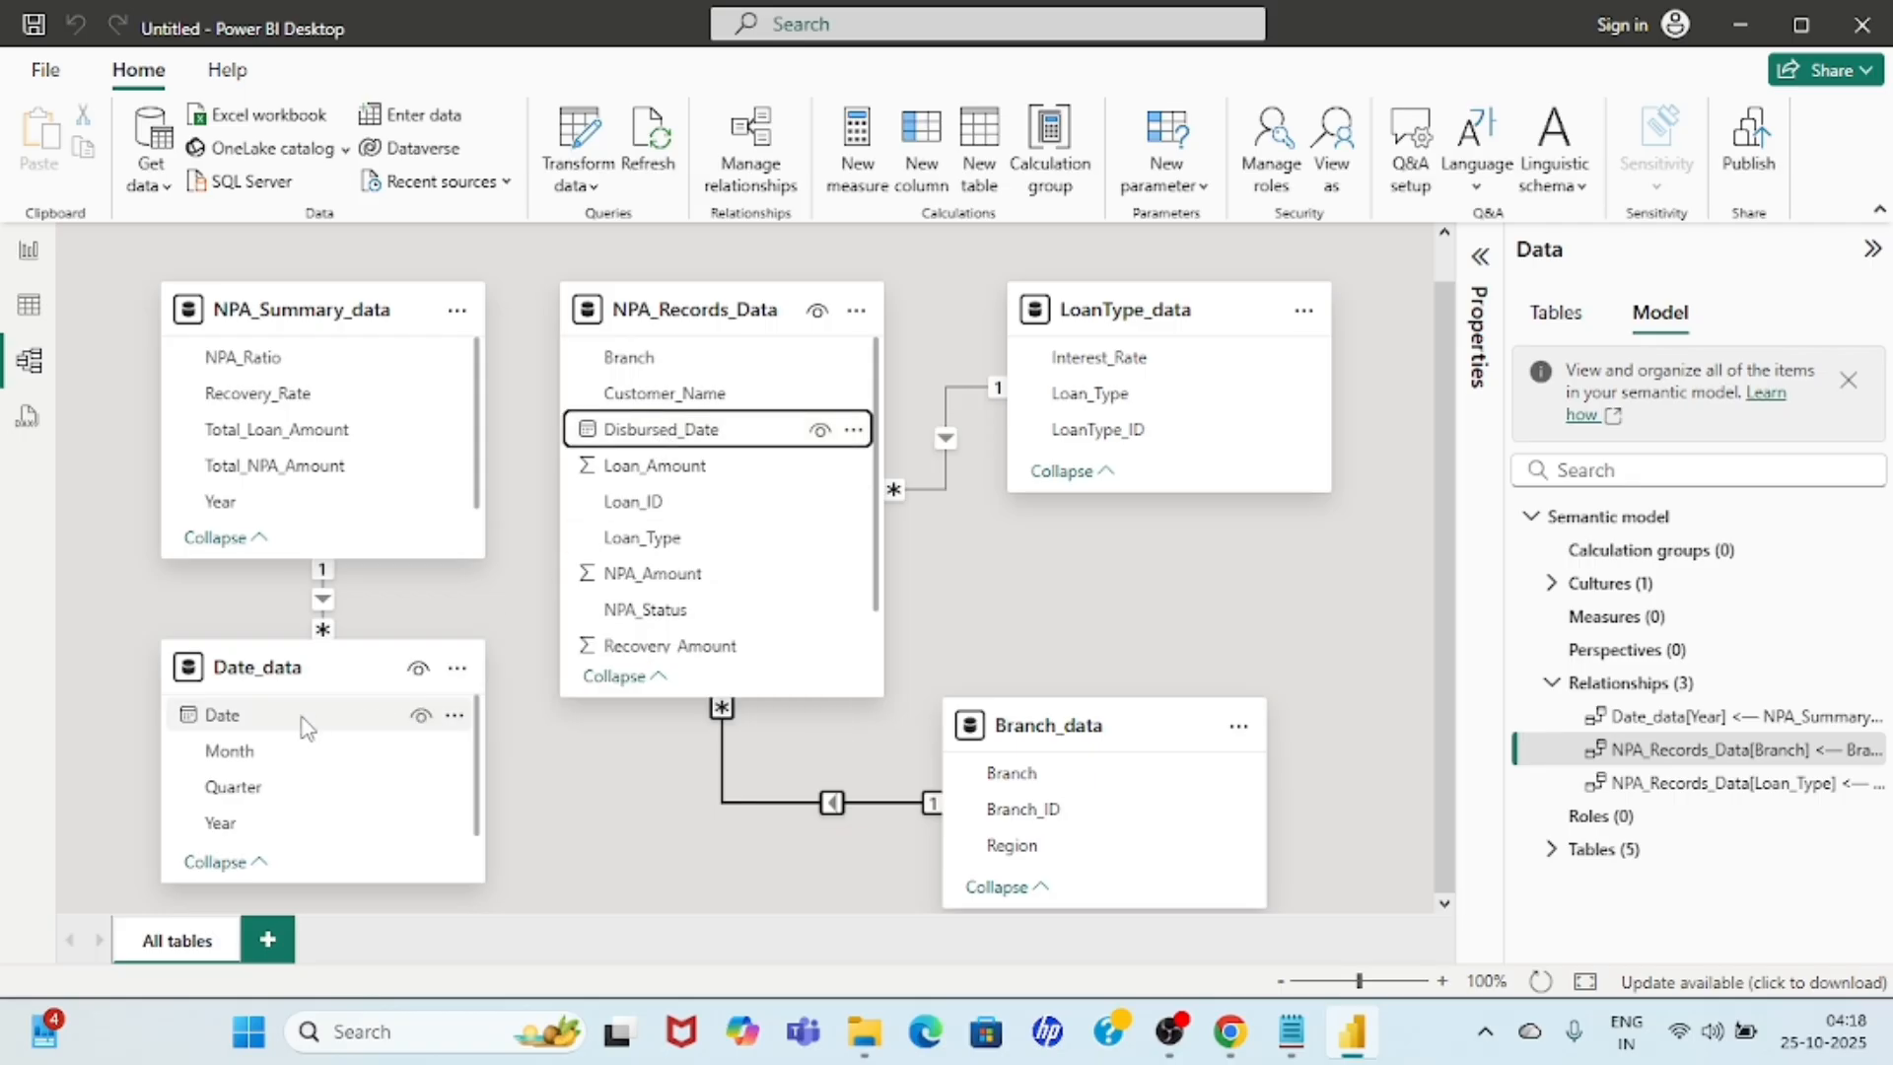
{"action": "left_click_drag", "start_coordinate": [661, 430], "coordinate": [275, 717]}
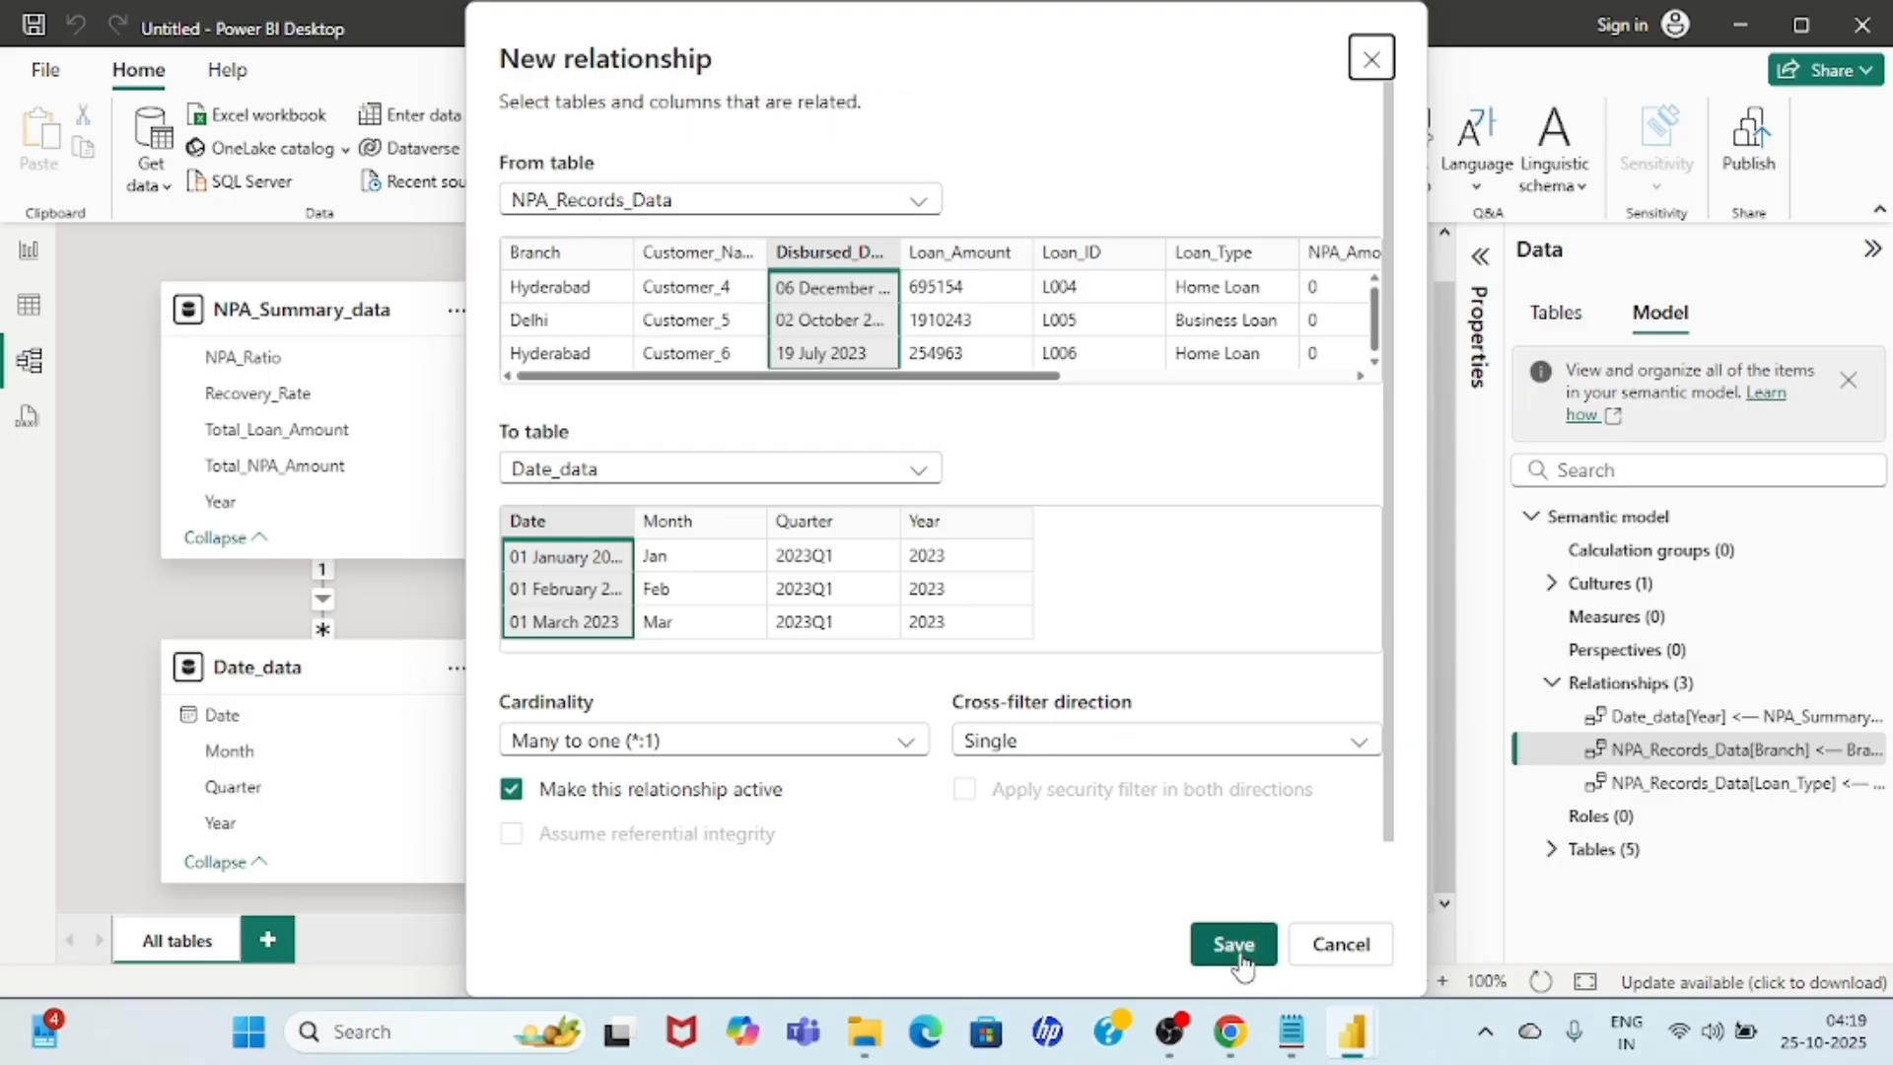
{"action": "left_click", "coordinate": [1280, 952]}
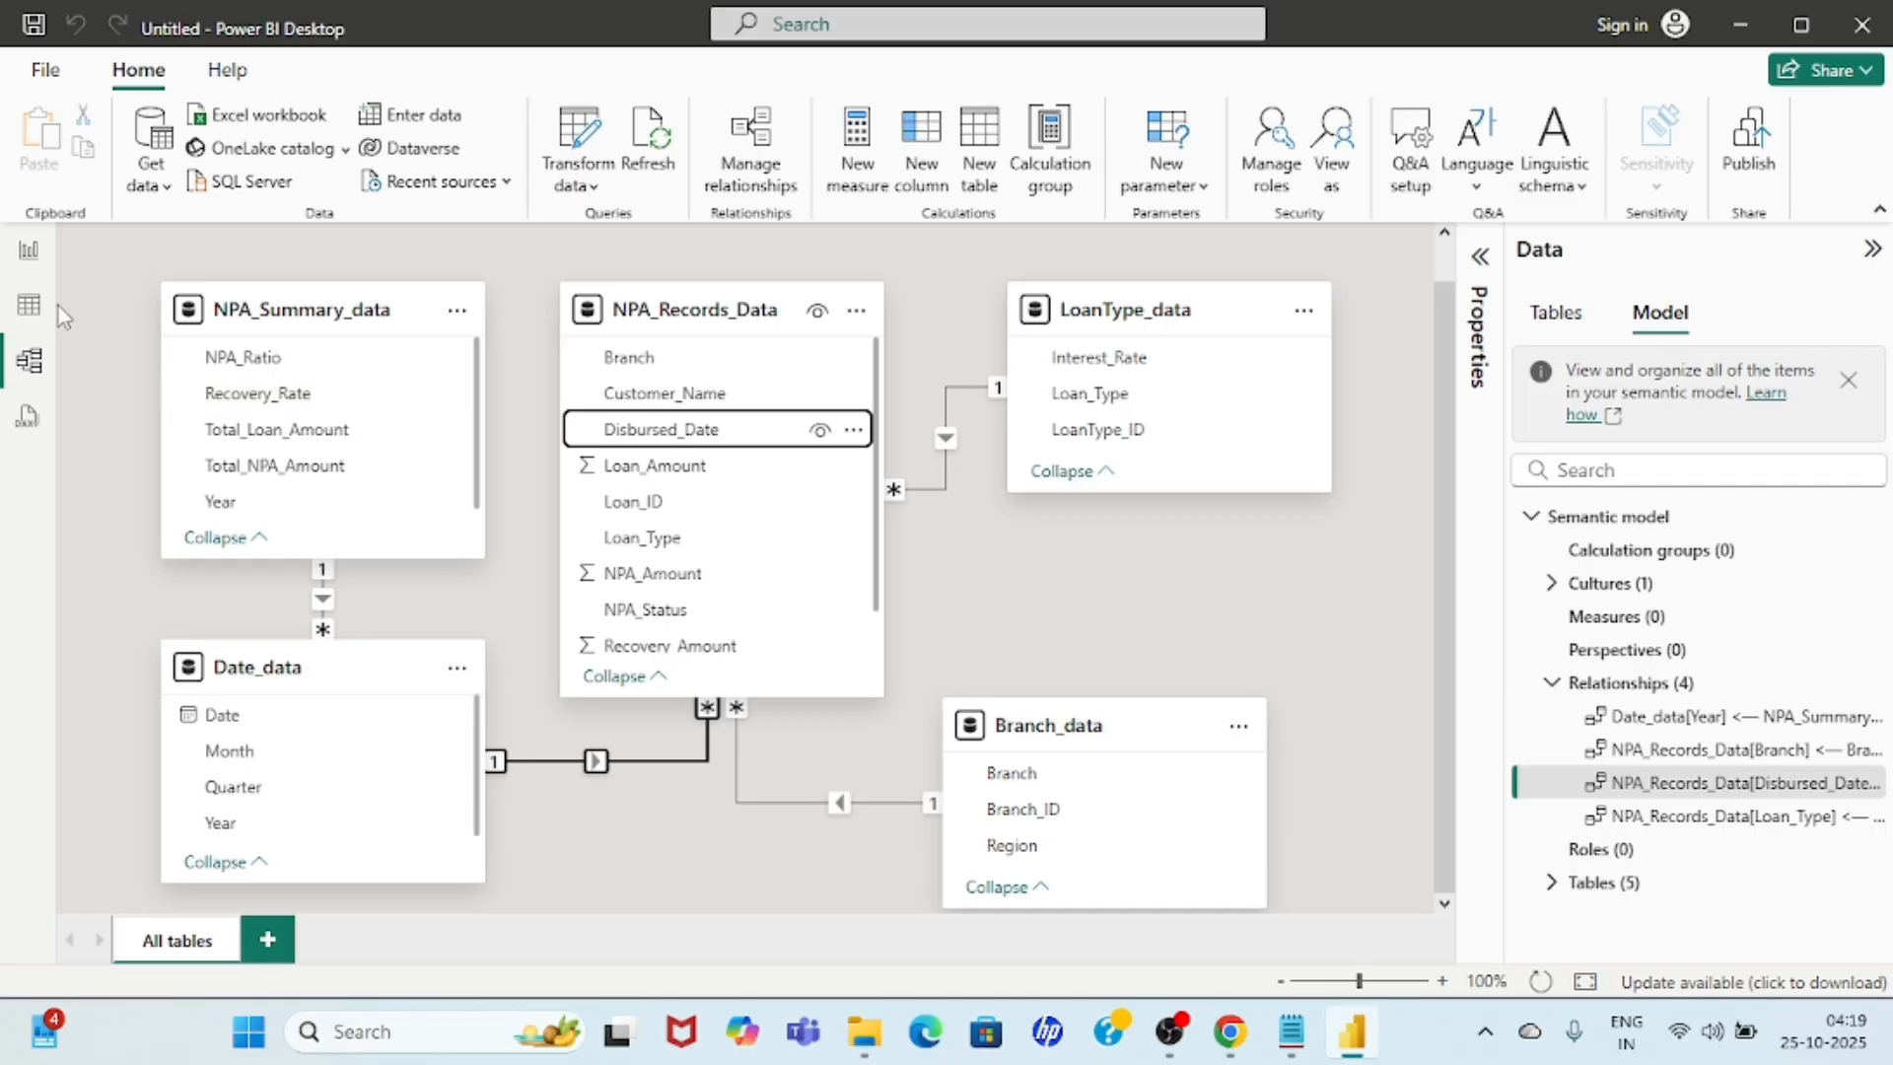
Return to the report view and set the page's canvas background to colour #CAF0F8 with 25% transparency.
{"action": "left_click", "coordinate": [29, 252]}
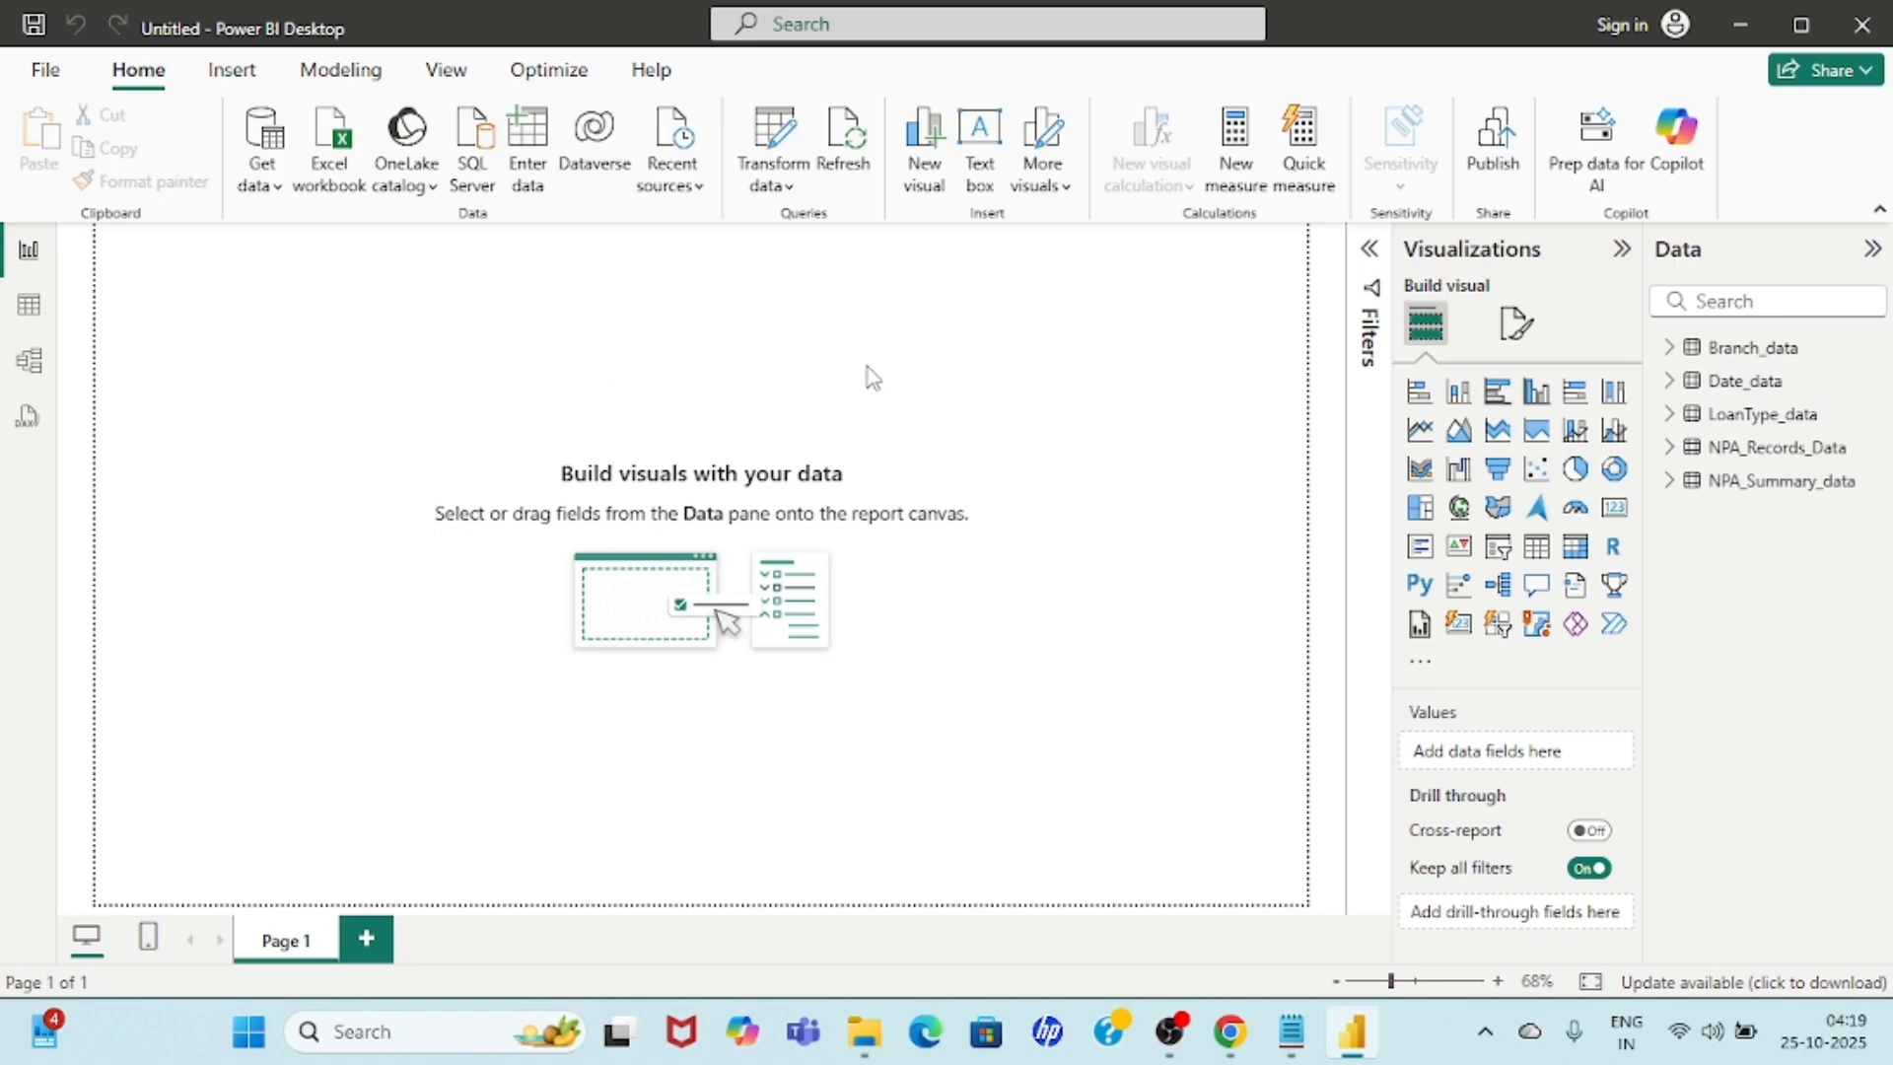
{"action": "left_click_drag", "start_coordinate": [267, 353], "coordinate": [1174, 810]}
{"action": "left_click", "coordinate": [1512, 331]}
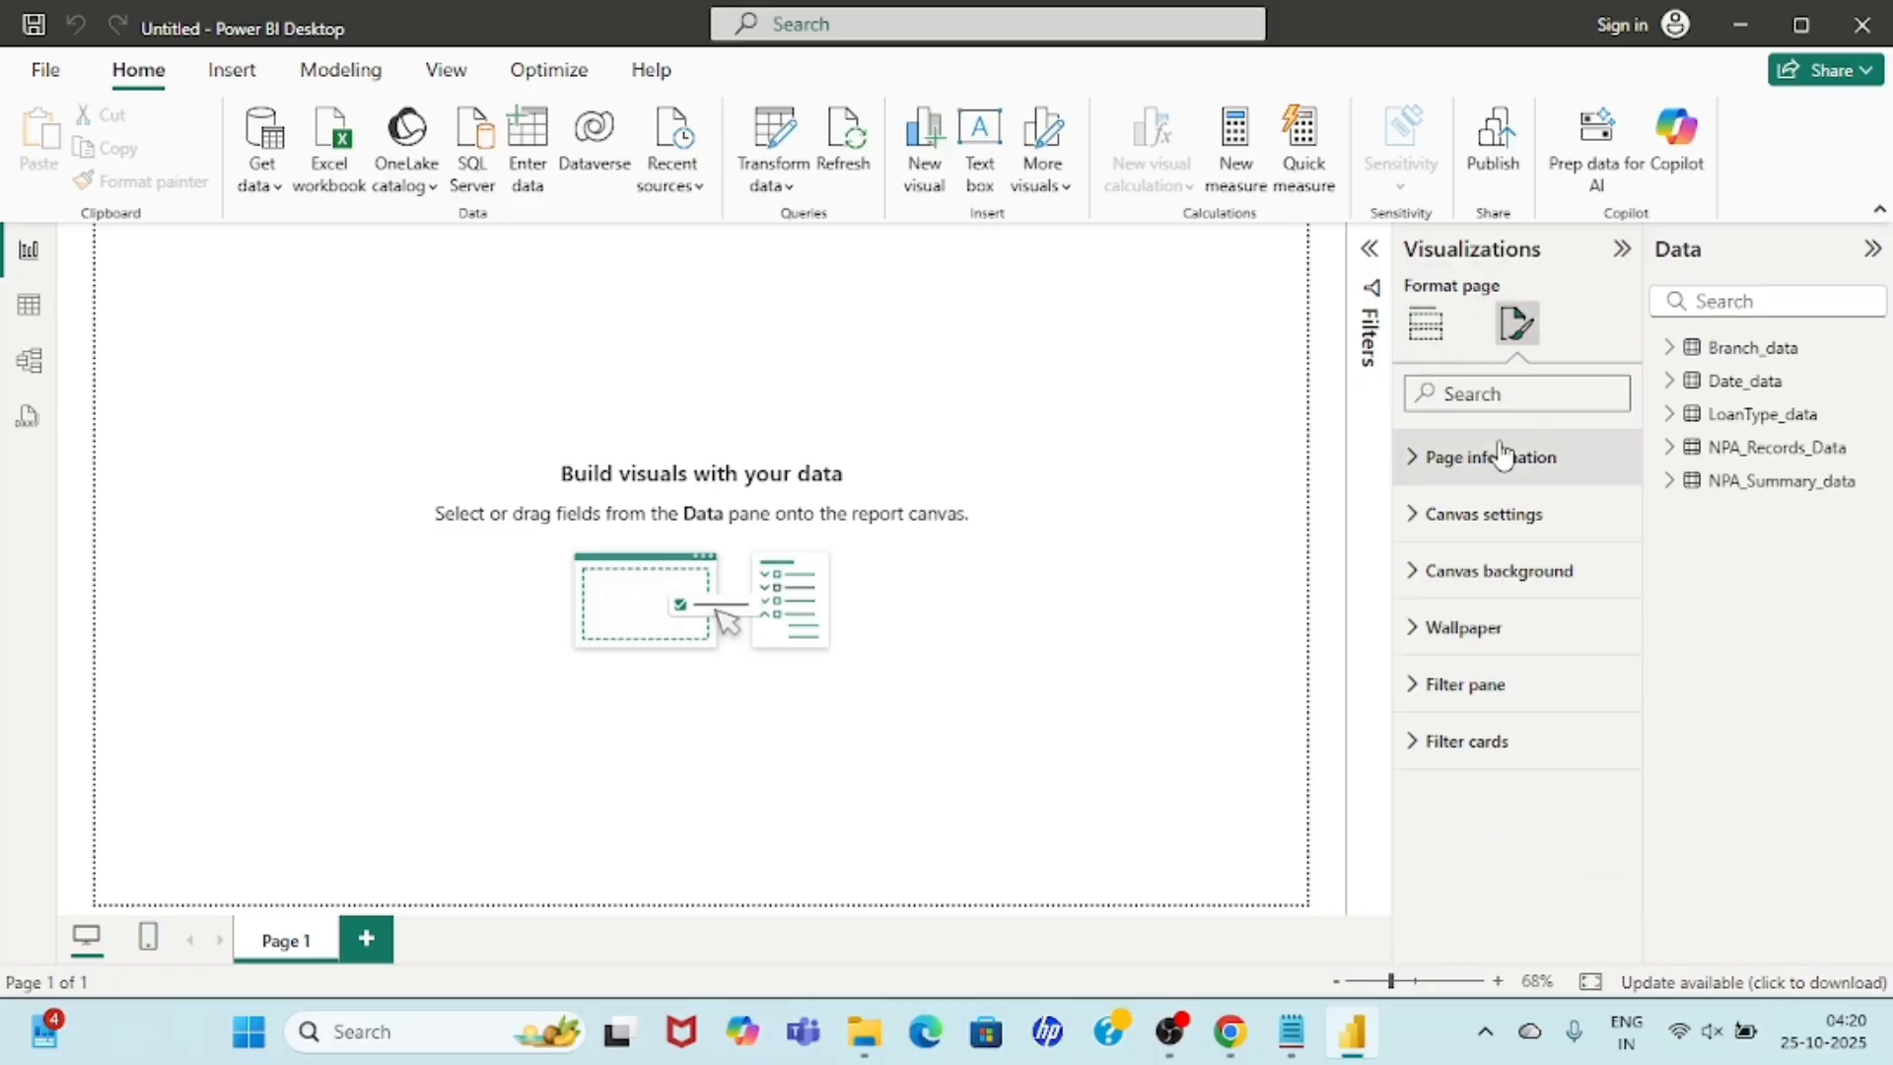
{"action": "left_click", "coordinate": [1407, 580]}
{"action": "left_click", "coordinate": [1482, 667]}
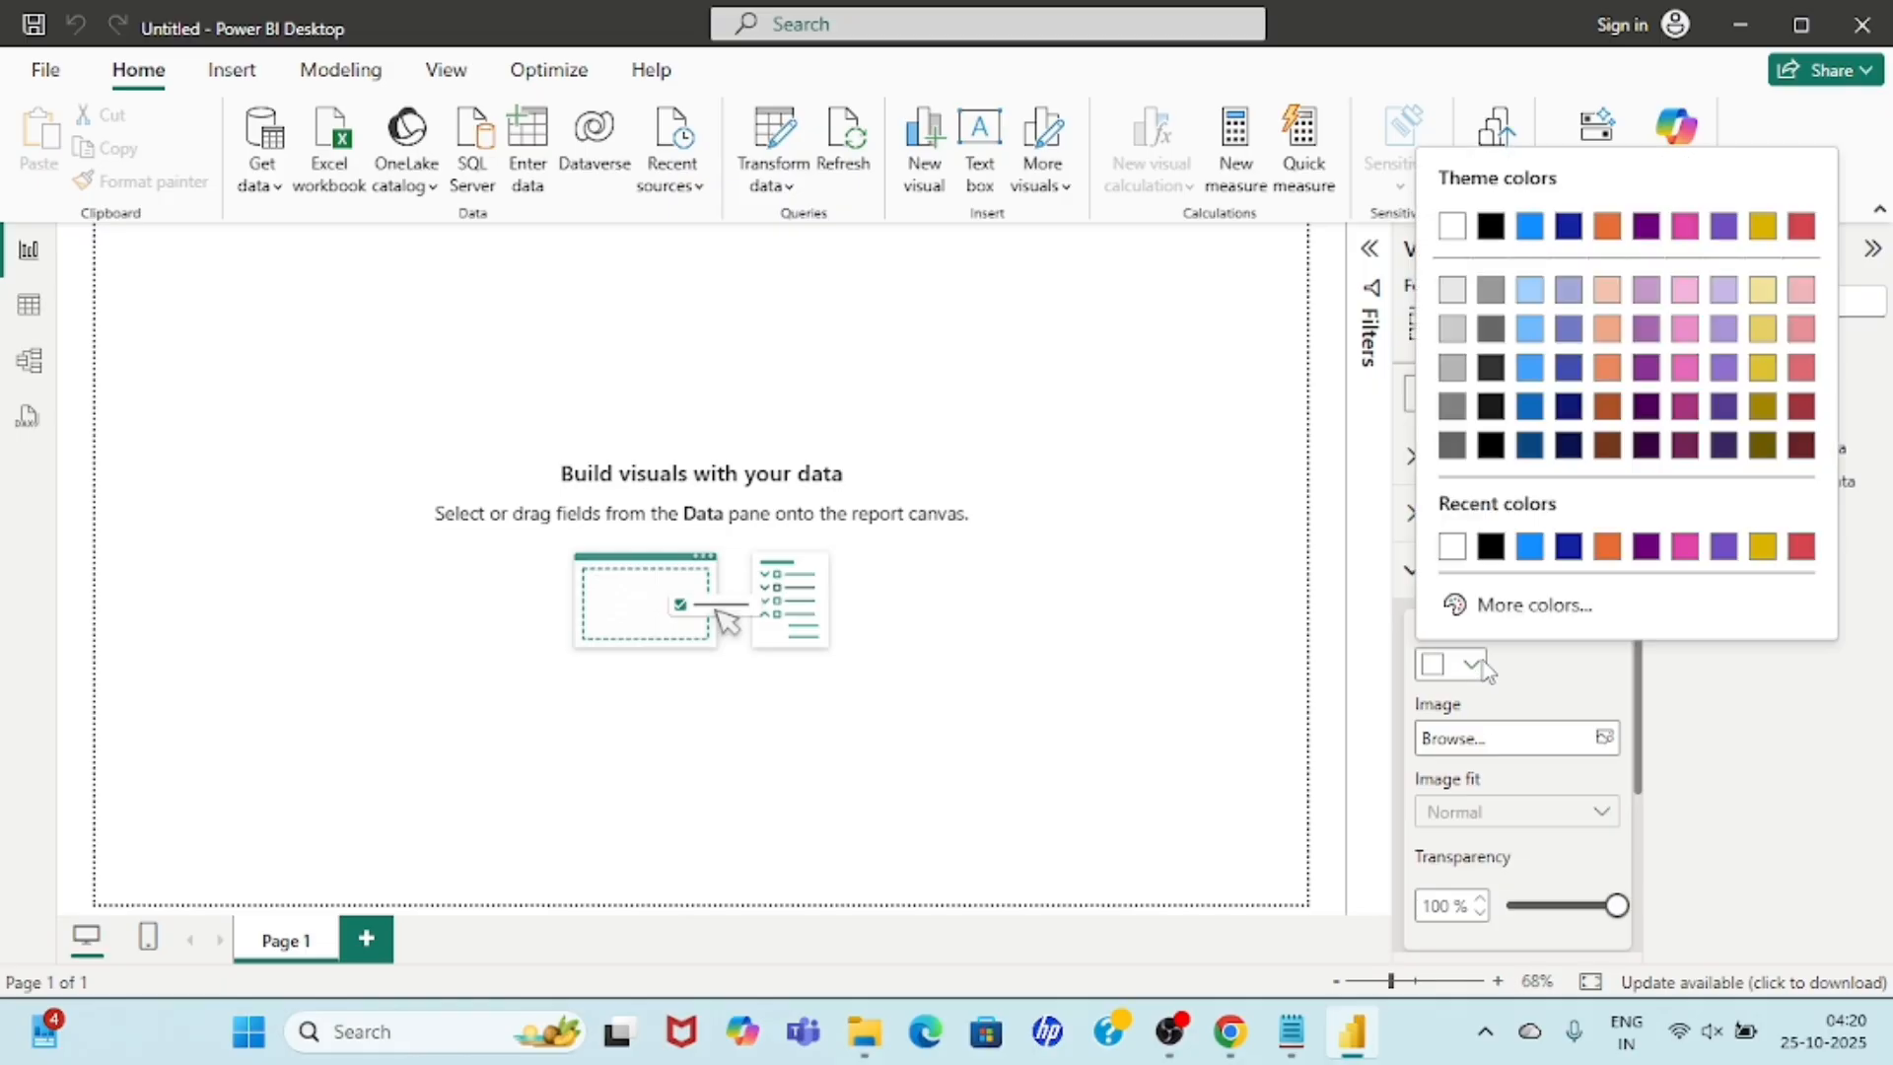
{"action": "left_click", "coordinate": [1519, 607]}
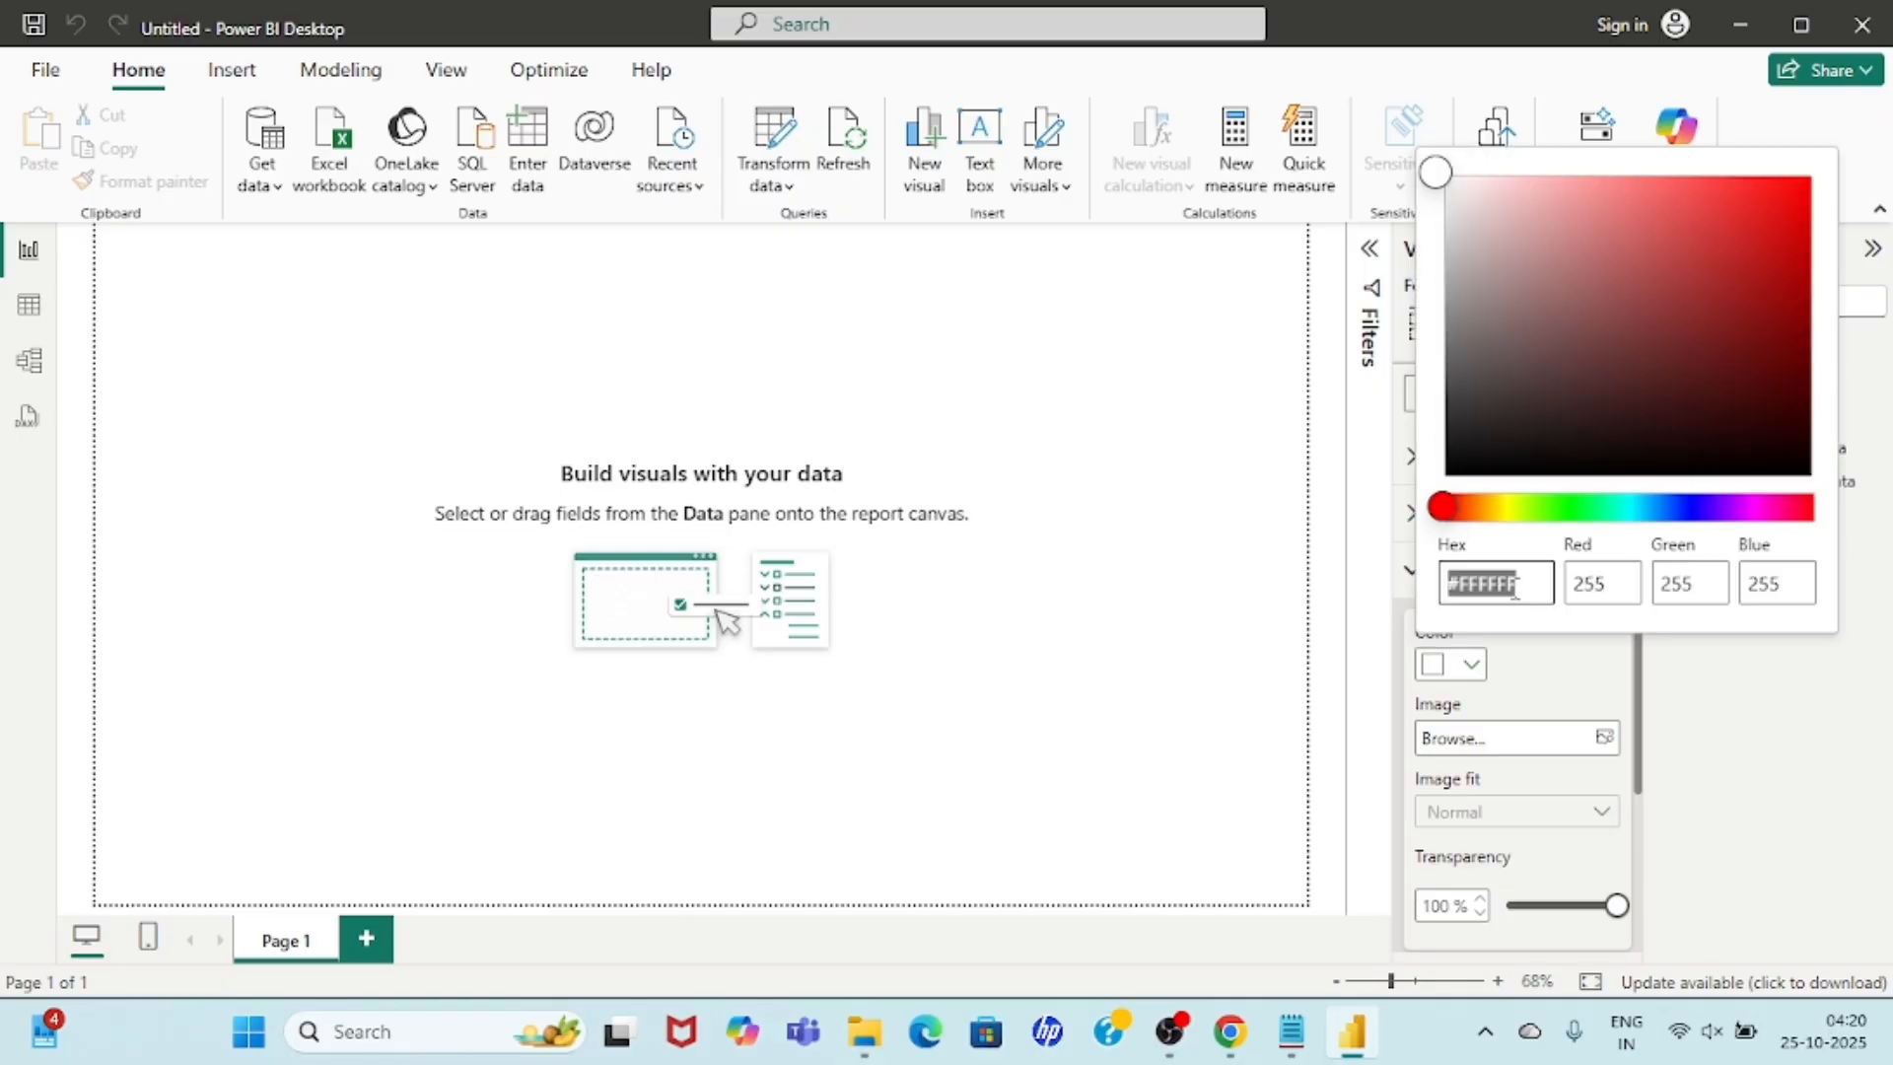
{"action": "type", "text": "#CAF0F8"}
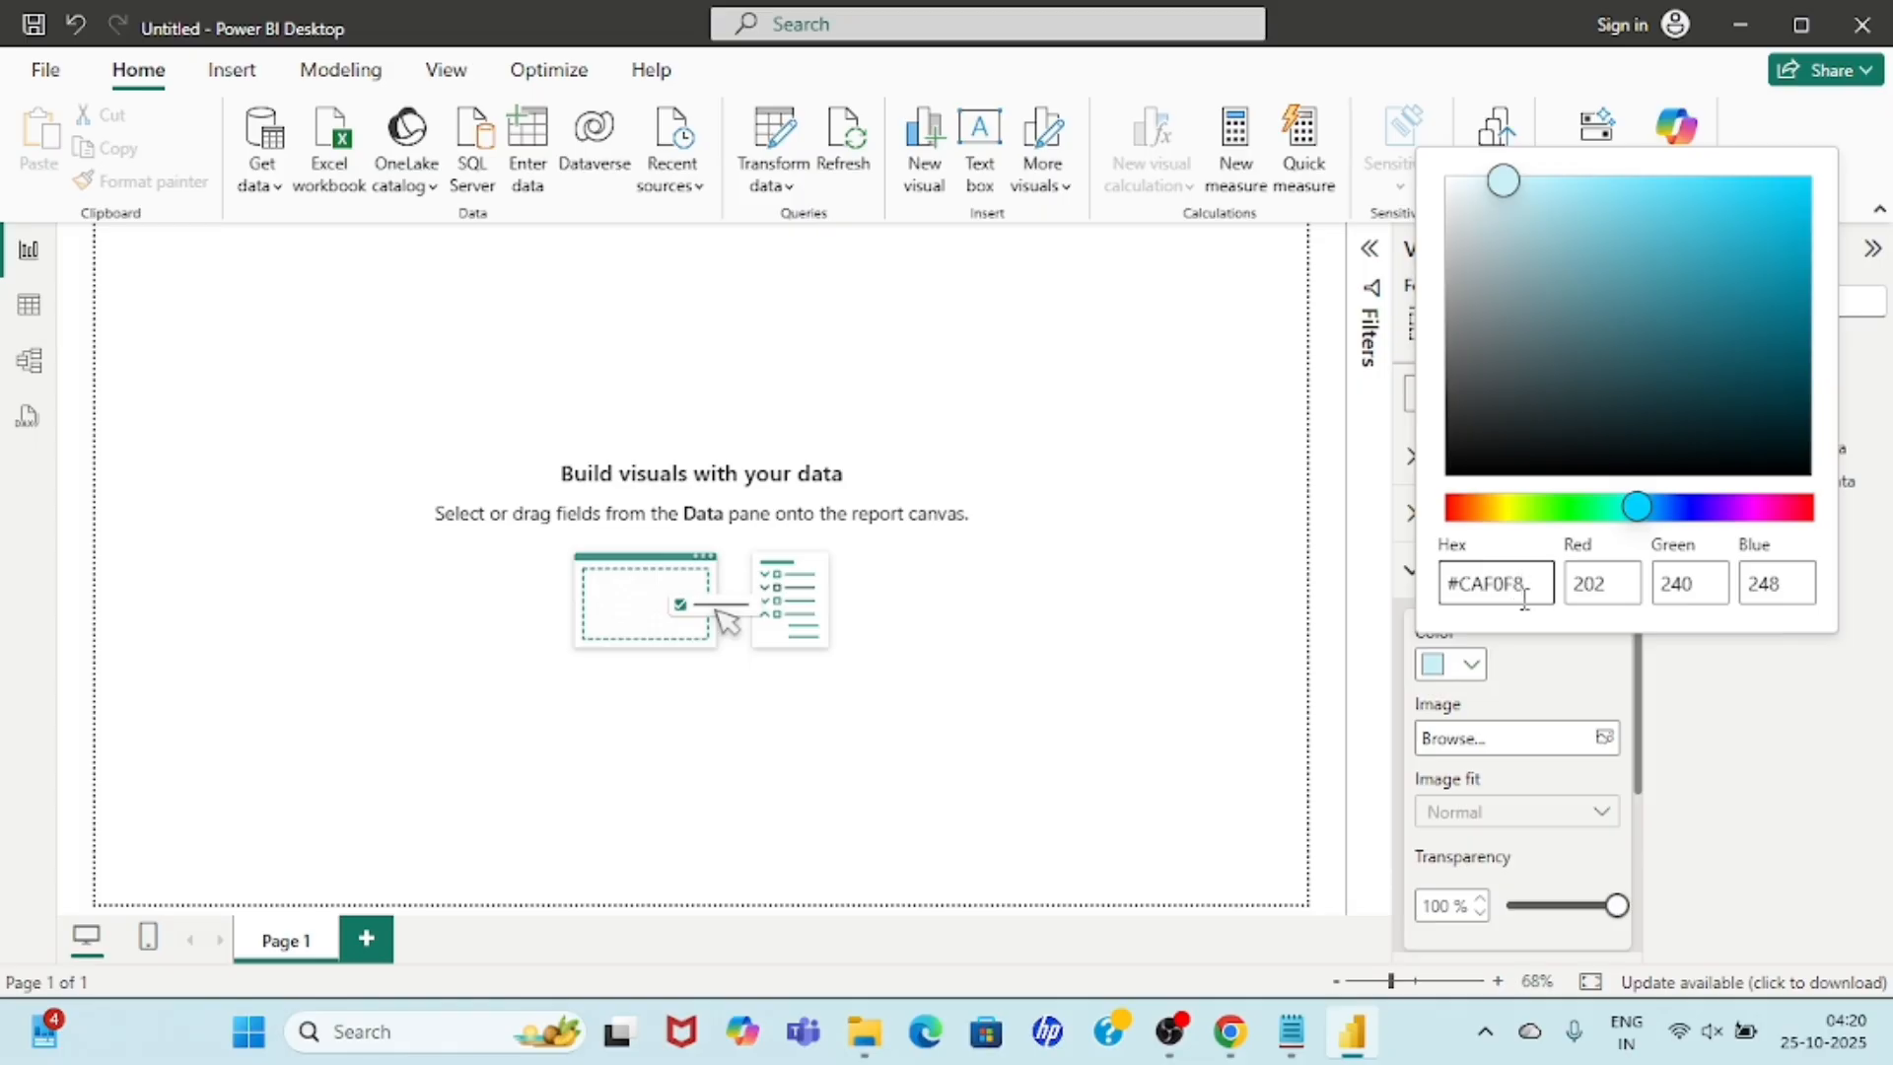
{"action": "left_click", "coordinate": [1554, 711]}
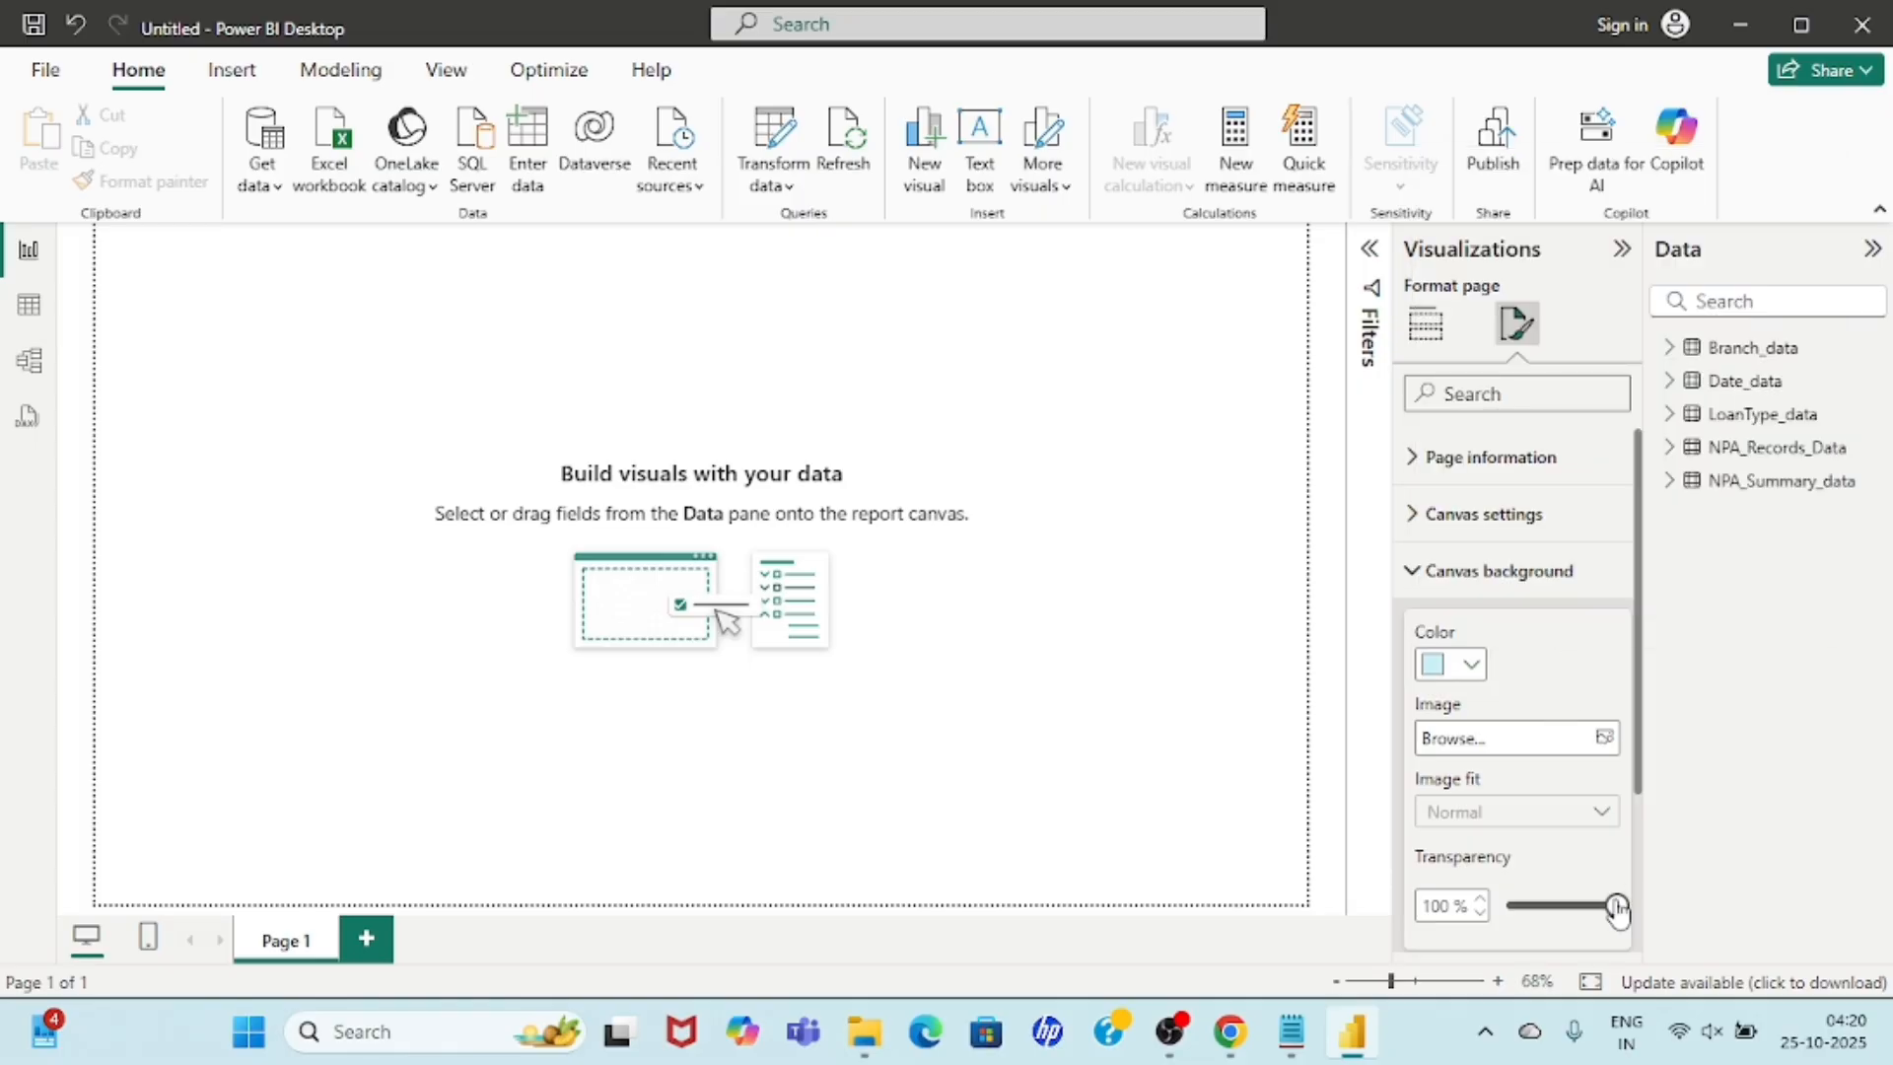
{"action": "left_click_drag", "start_coordinate": [1618, 912], "coordinate": [1538, 922]}
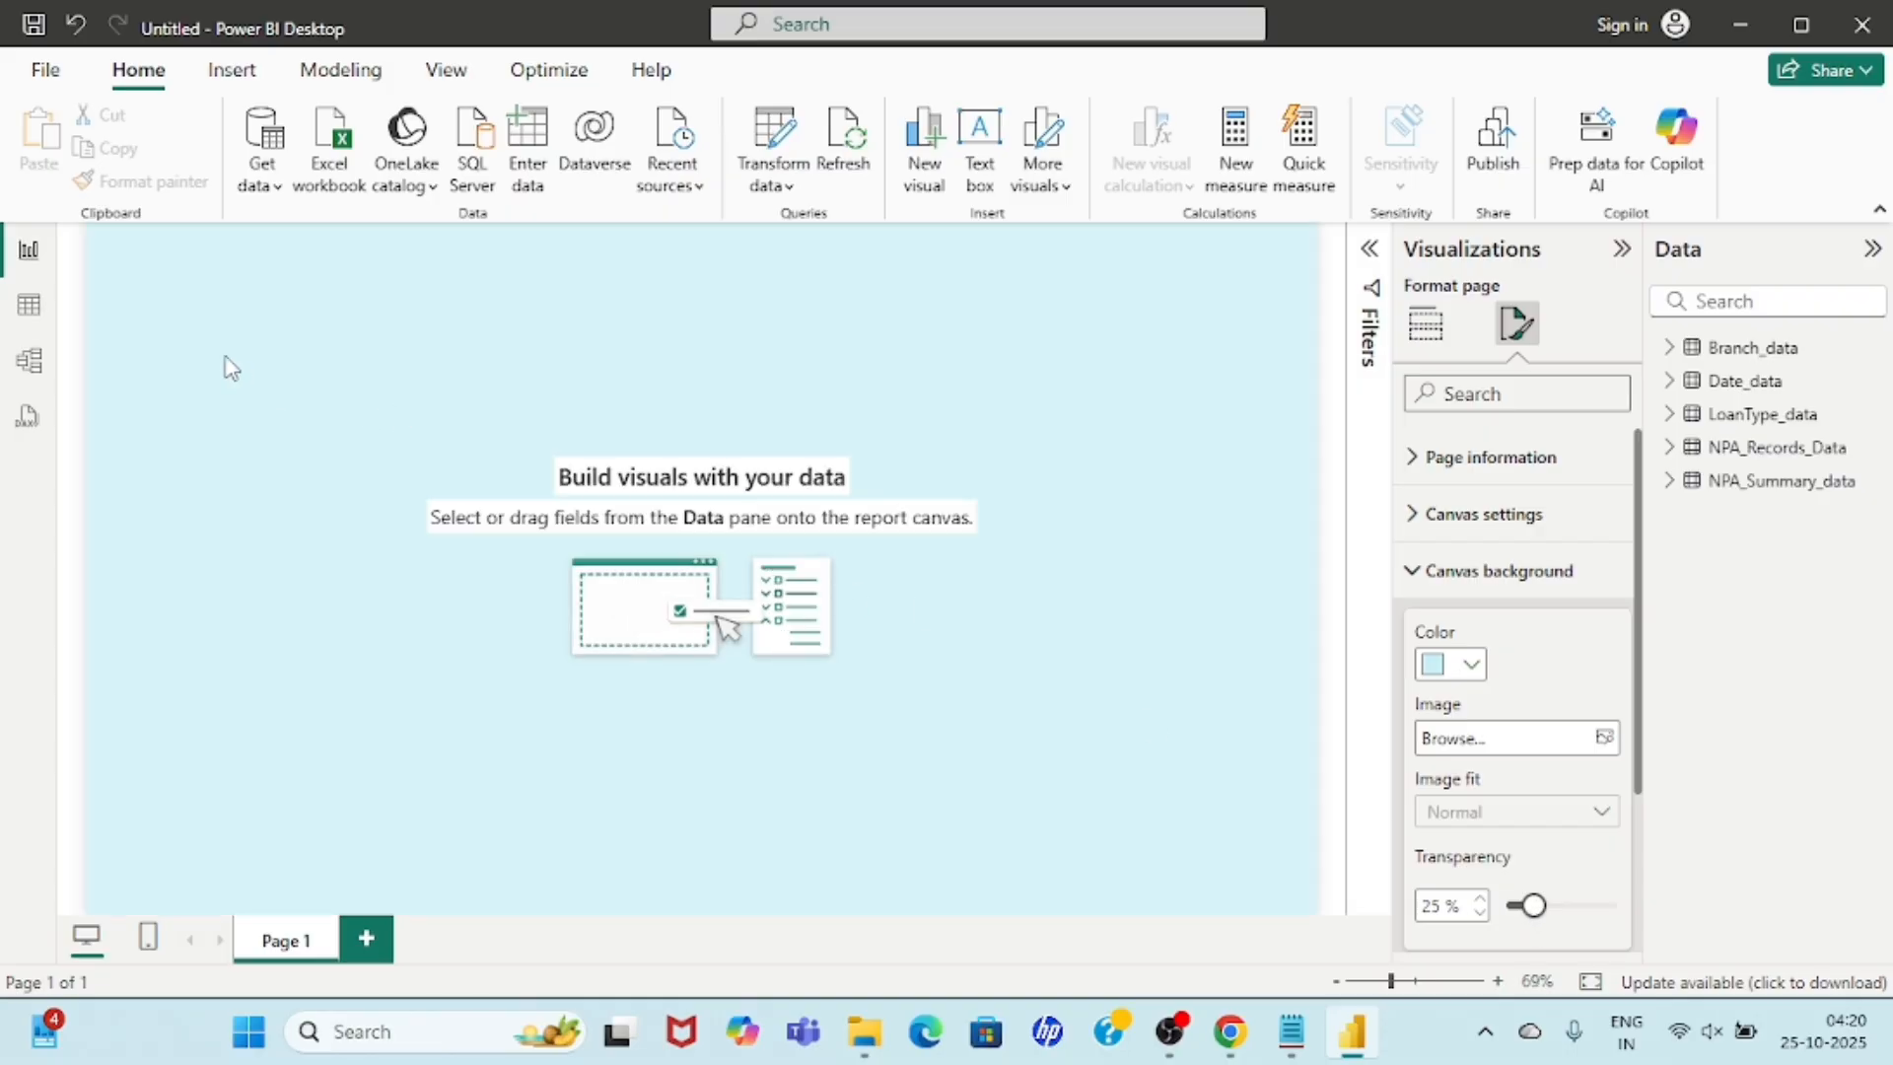
Insert a text box on the report page and resize it into a wide, short banner in the page's upper-left corner.
{"action": "left_click_drag", "start_coordinate": [230, 367], "coordinate": [1040, 896]}
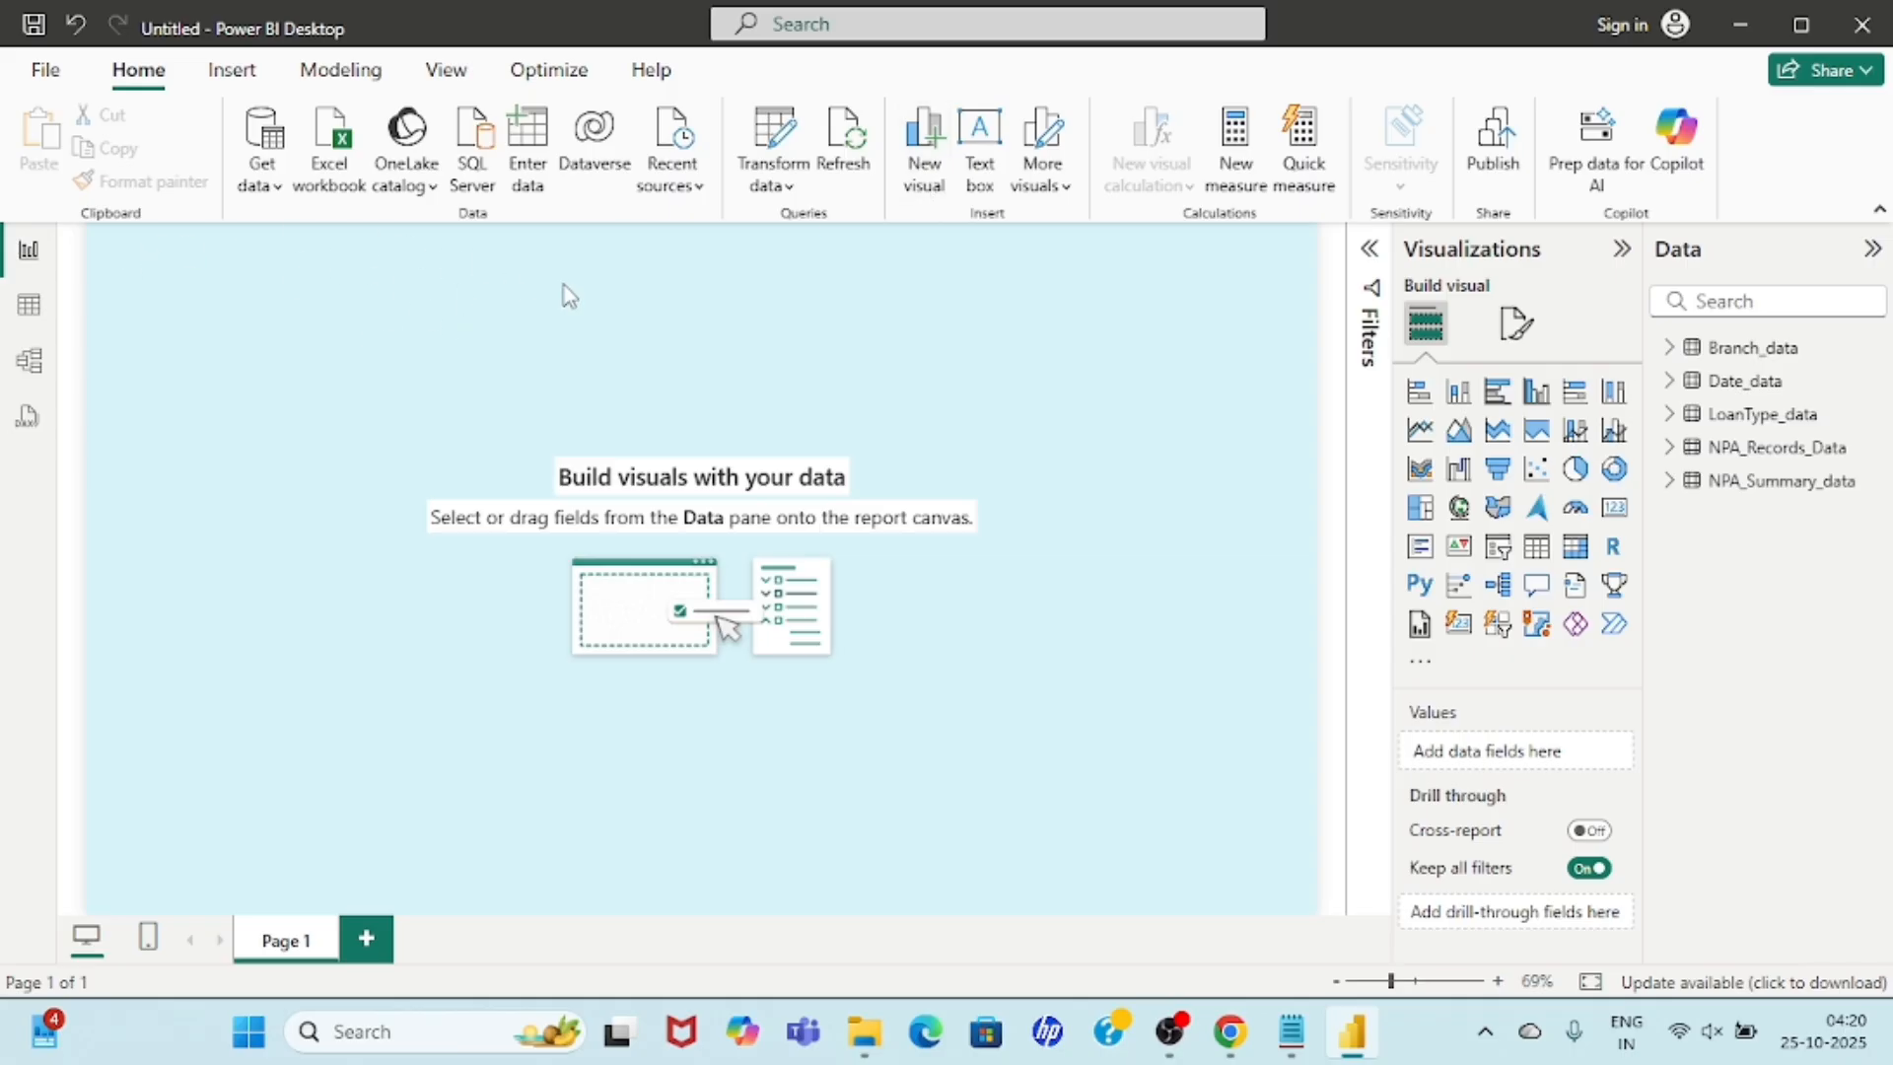
{"action": "left_click", "coordinate": [986, 154]}
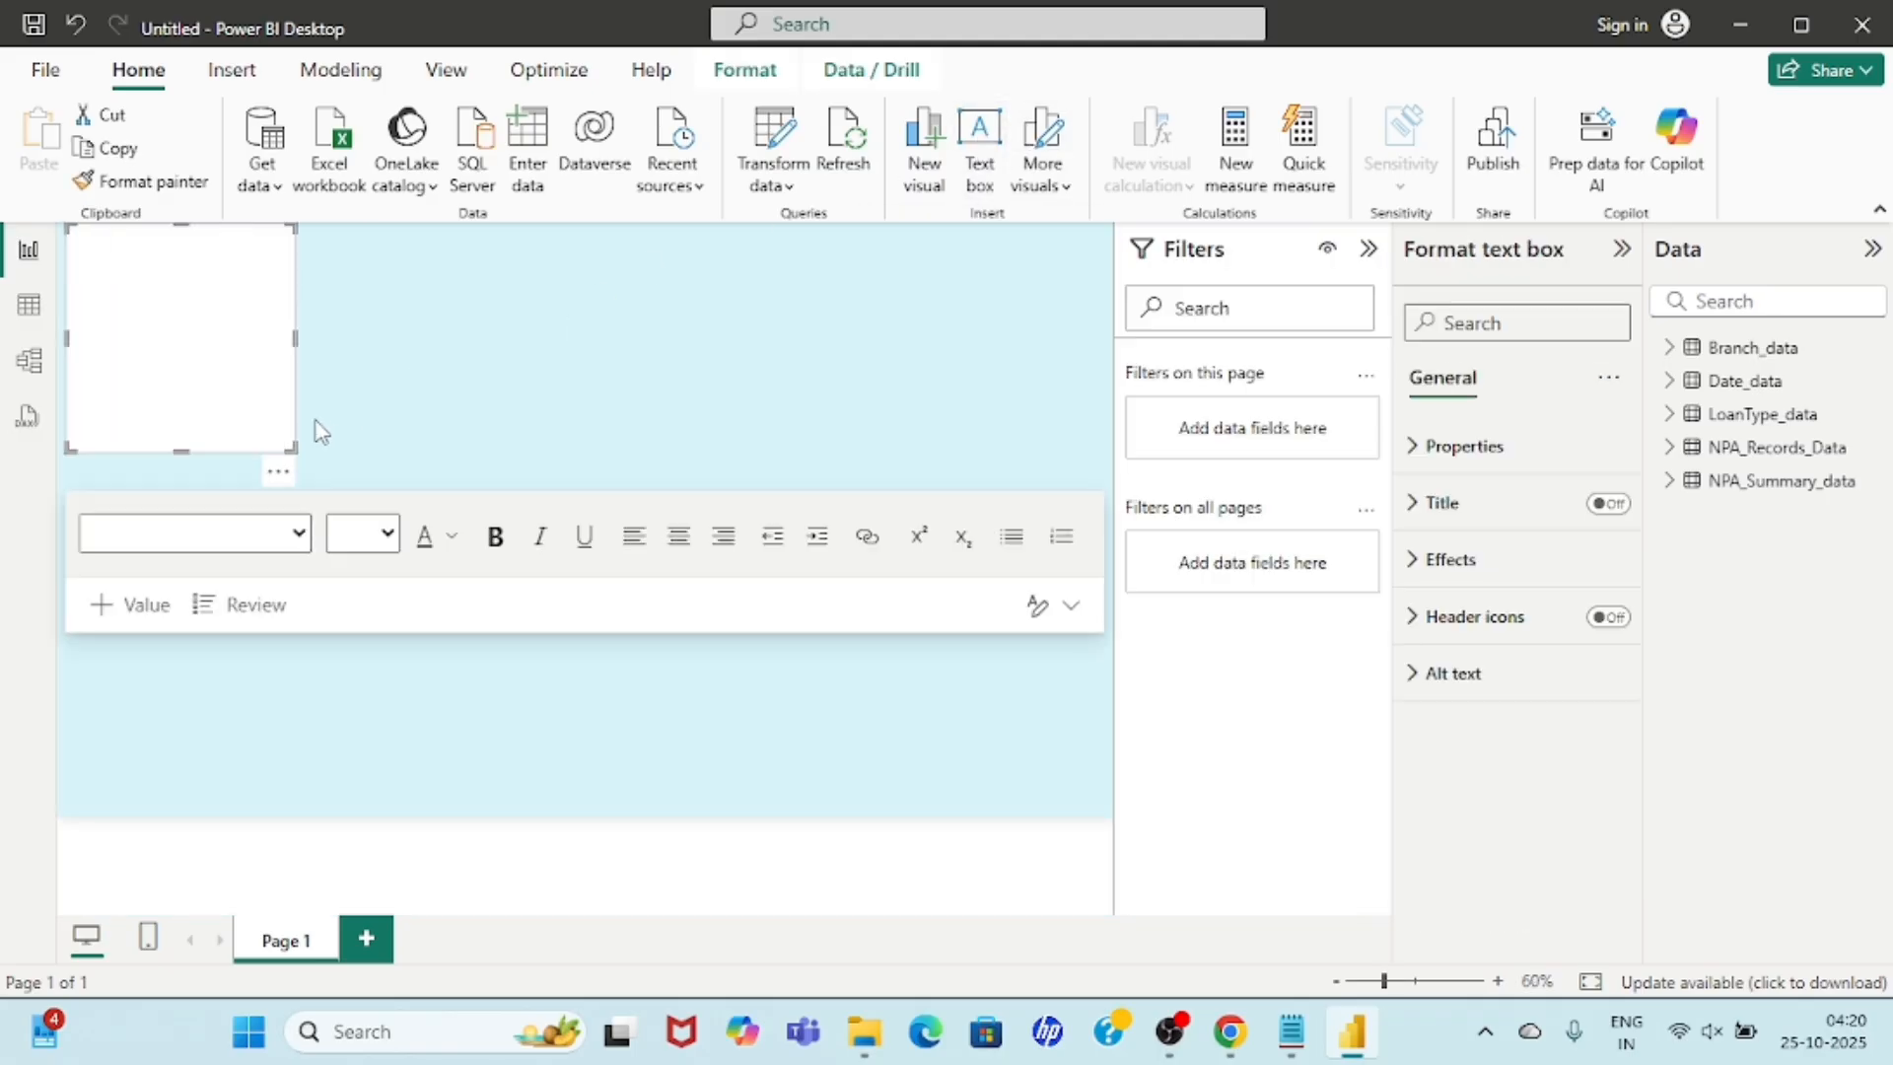
{"action": "left_click_drag", "start_coordinate": [294, 449], "coordinate": [526, 272]}
Turn on the text box's title and set its text to NPA TRACKER DASHBOARD.
{"action": "left_click", "coordinate": [1608, 503]}
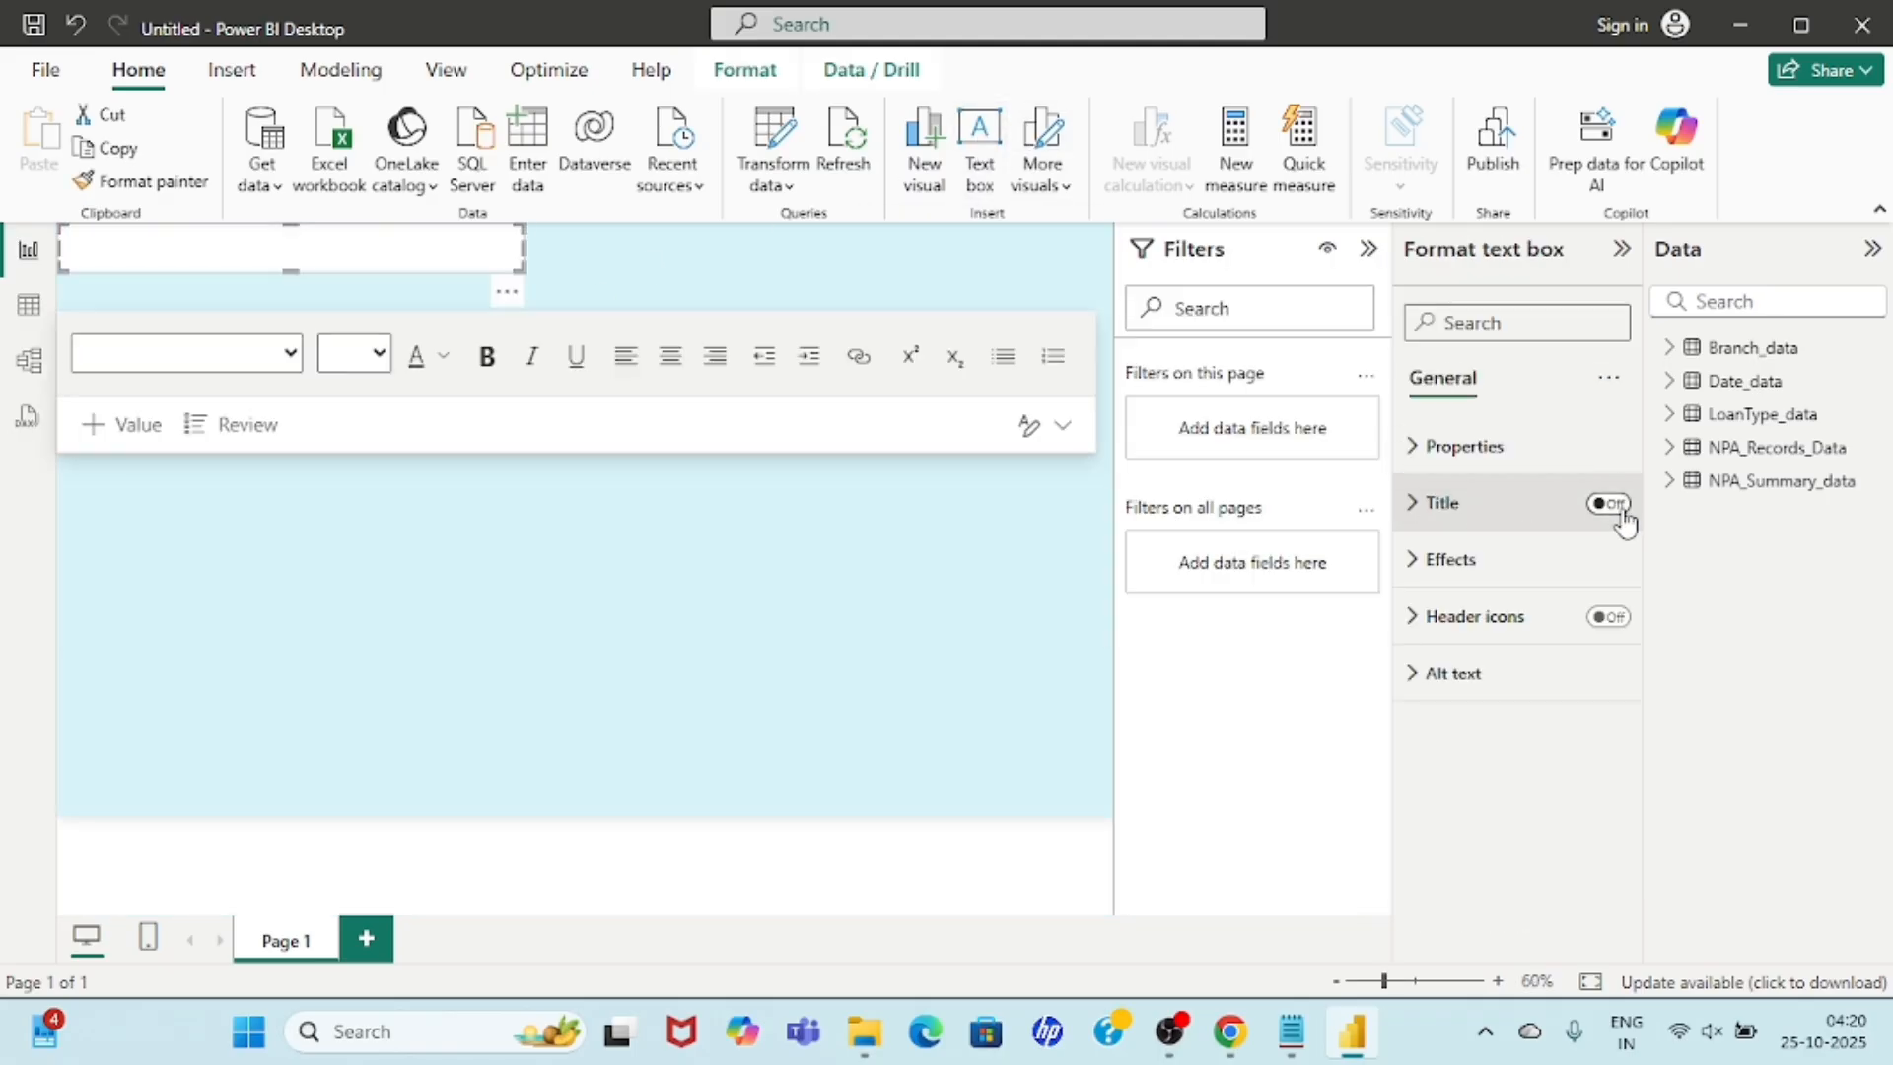
{"action": "left_click", "coordinate": [1457, 505]}
{"action": "left_click", "coordinate": [1476, 643]}
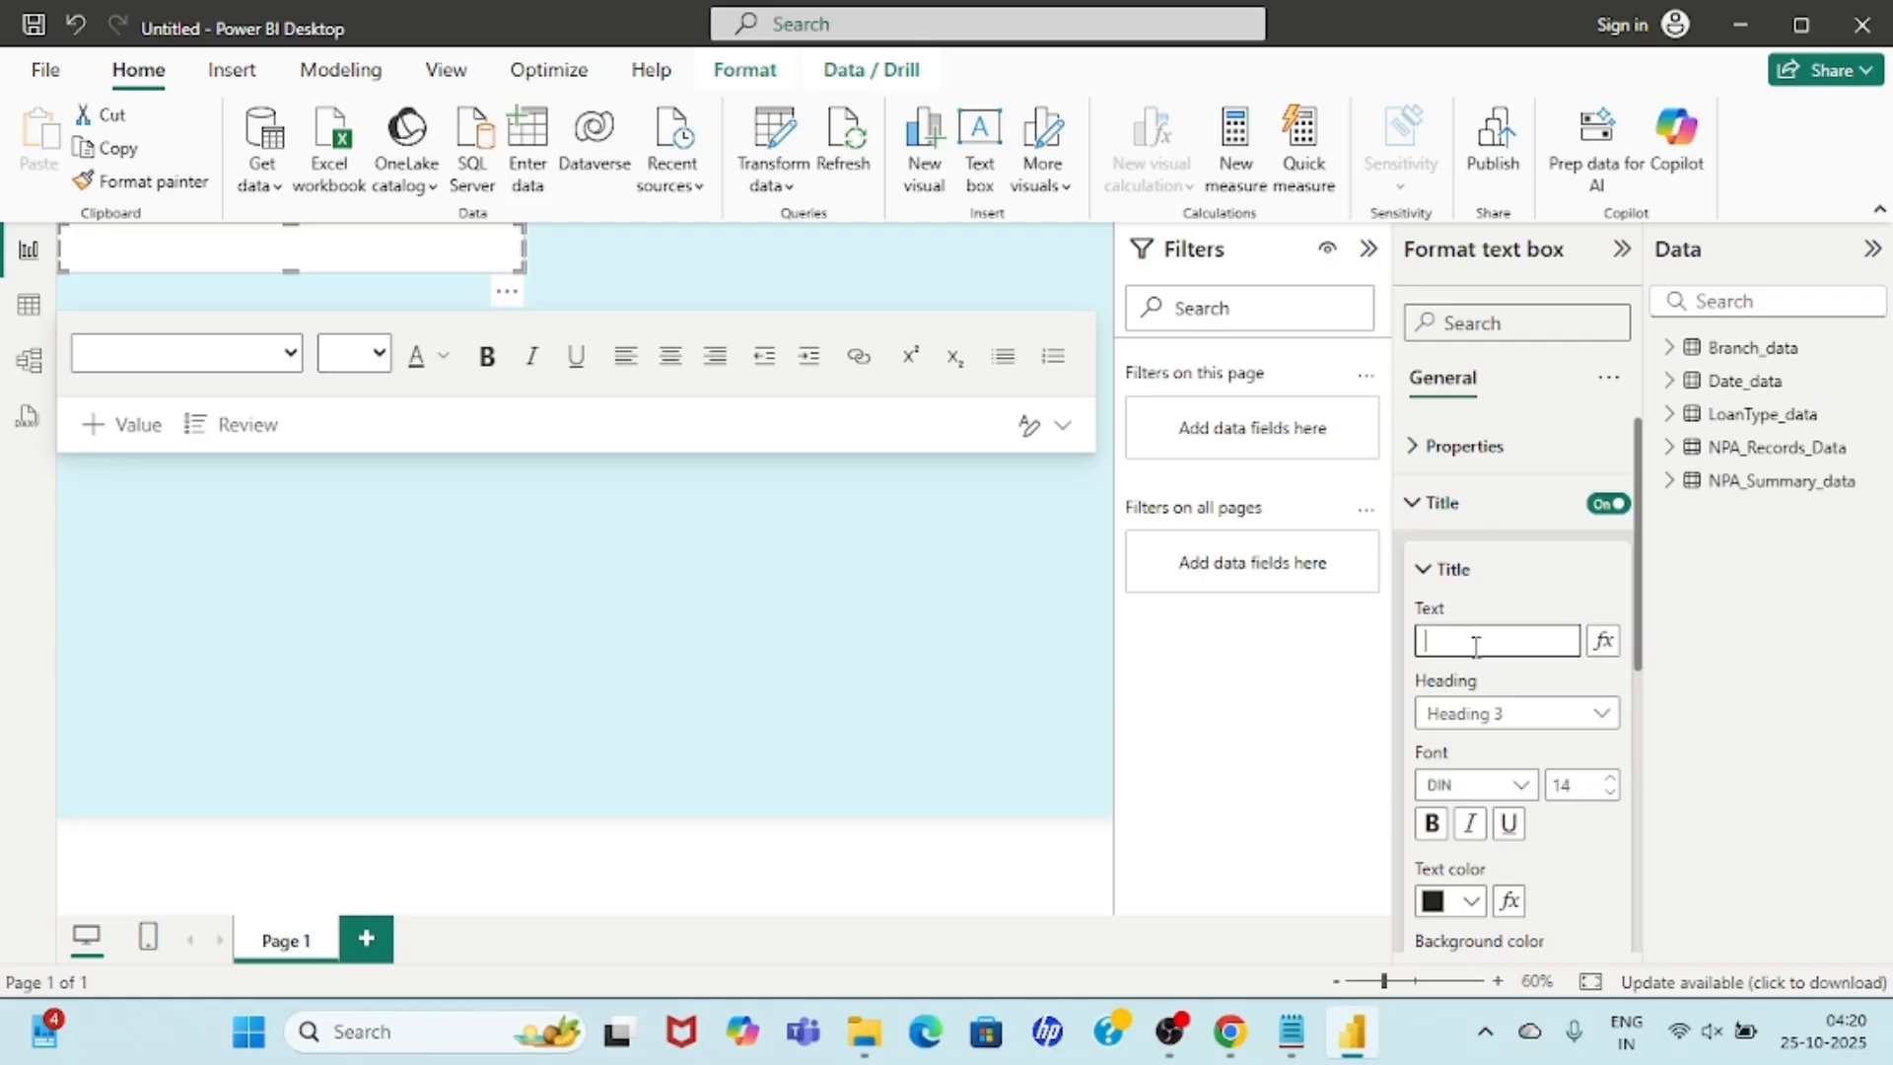
{"action": "type", "text": "NPA TRACKER DASHBOARD"}
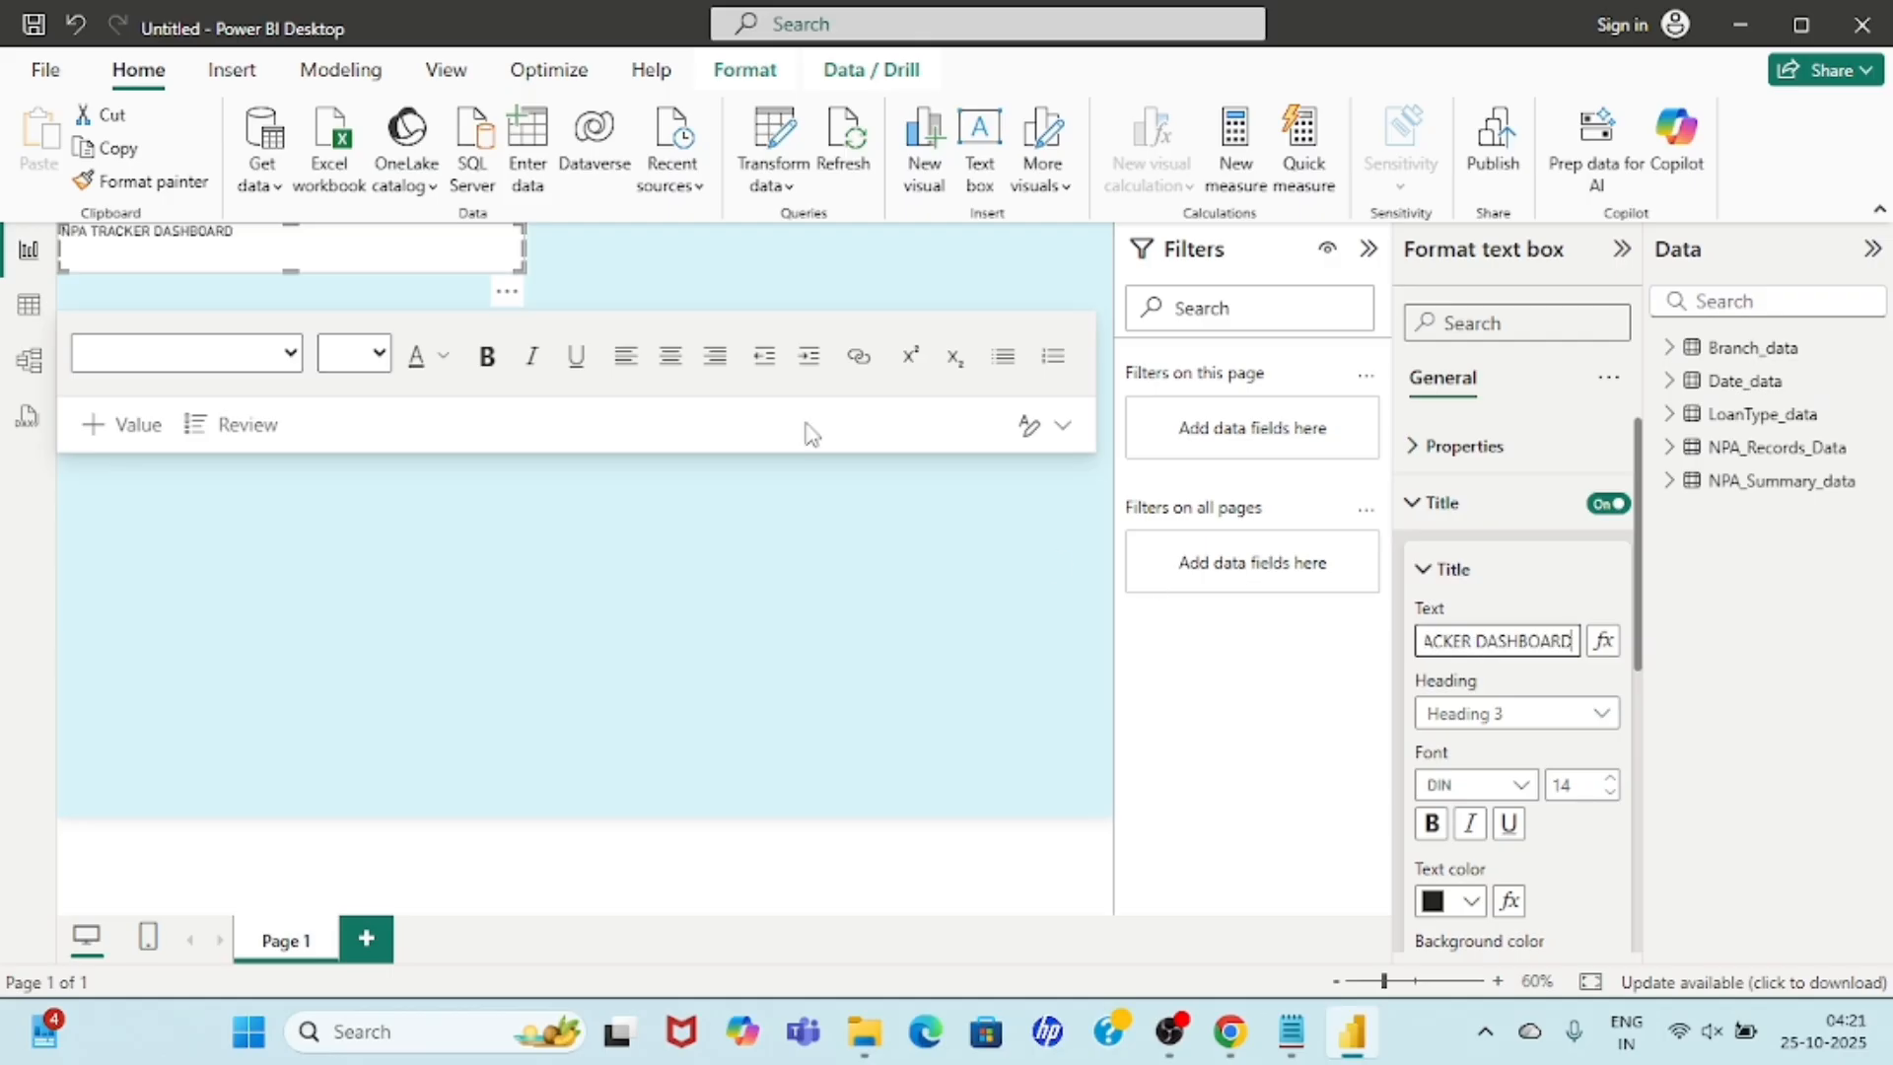
Format the text box's title in Segoe UI Bold, size 20, with bold style and centred alignment.
{"action": "left_click", "coordinate": [1518, 785]}
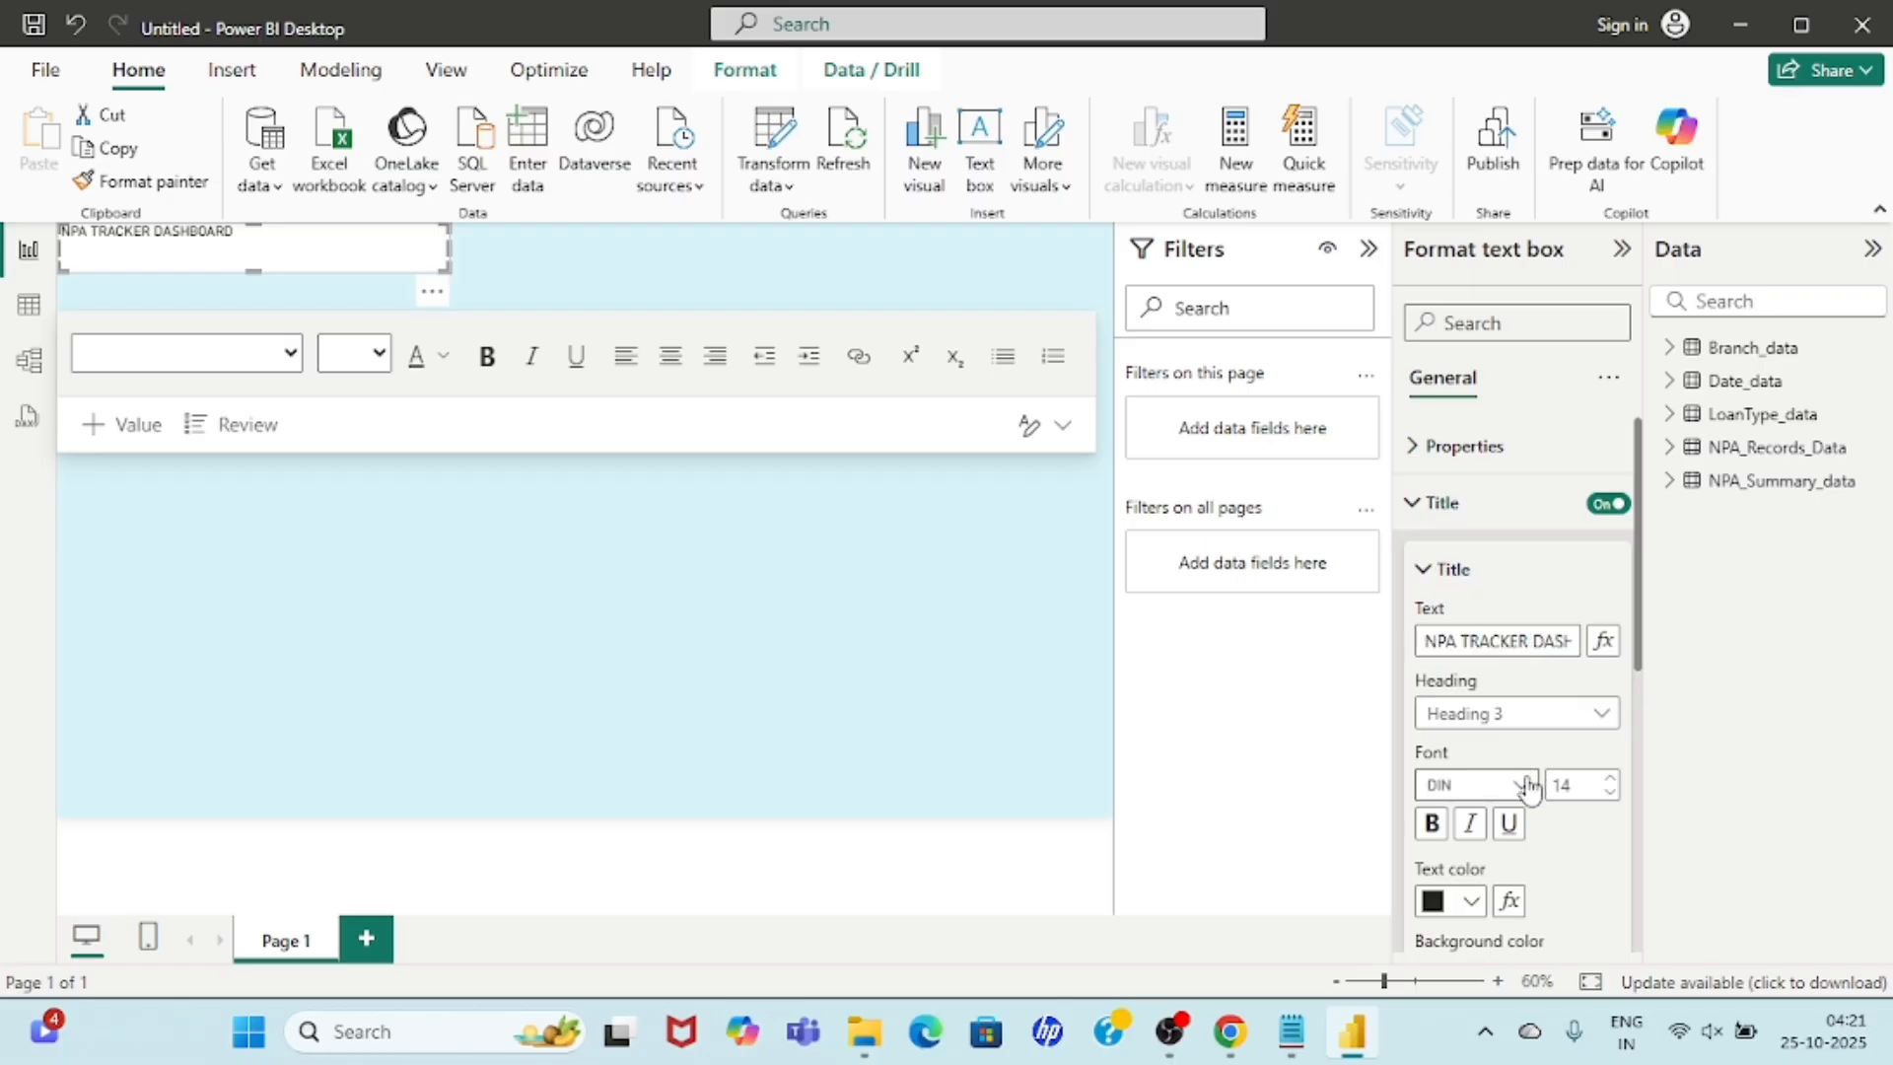
{"action": "scroll", "coordinate": [1489, 569], "scroll_direction": "down", "scroll_amount": 1}
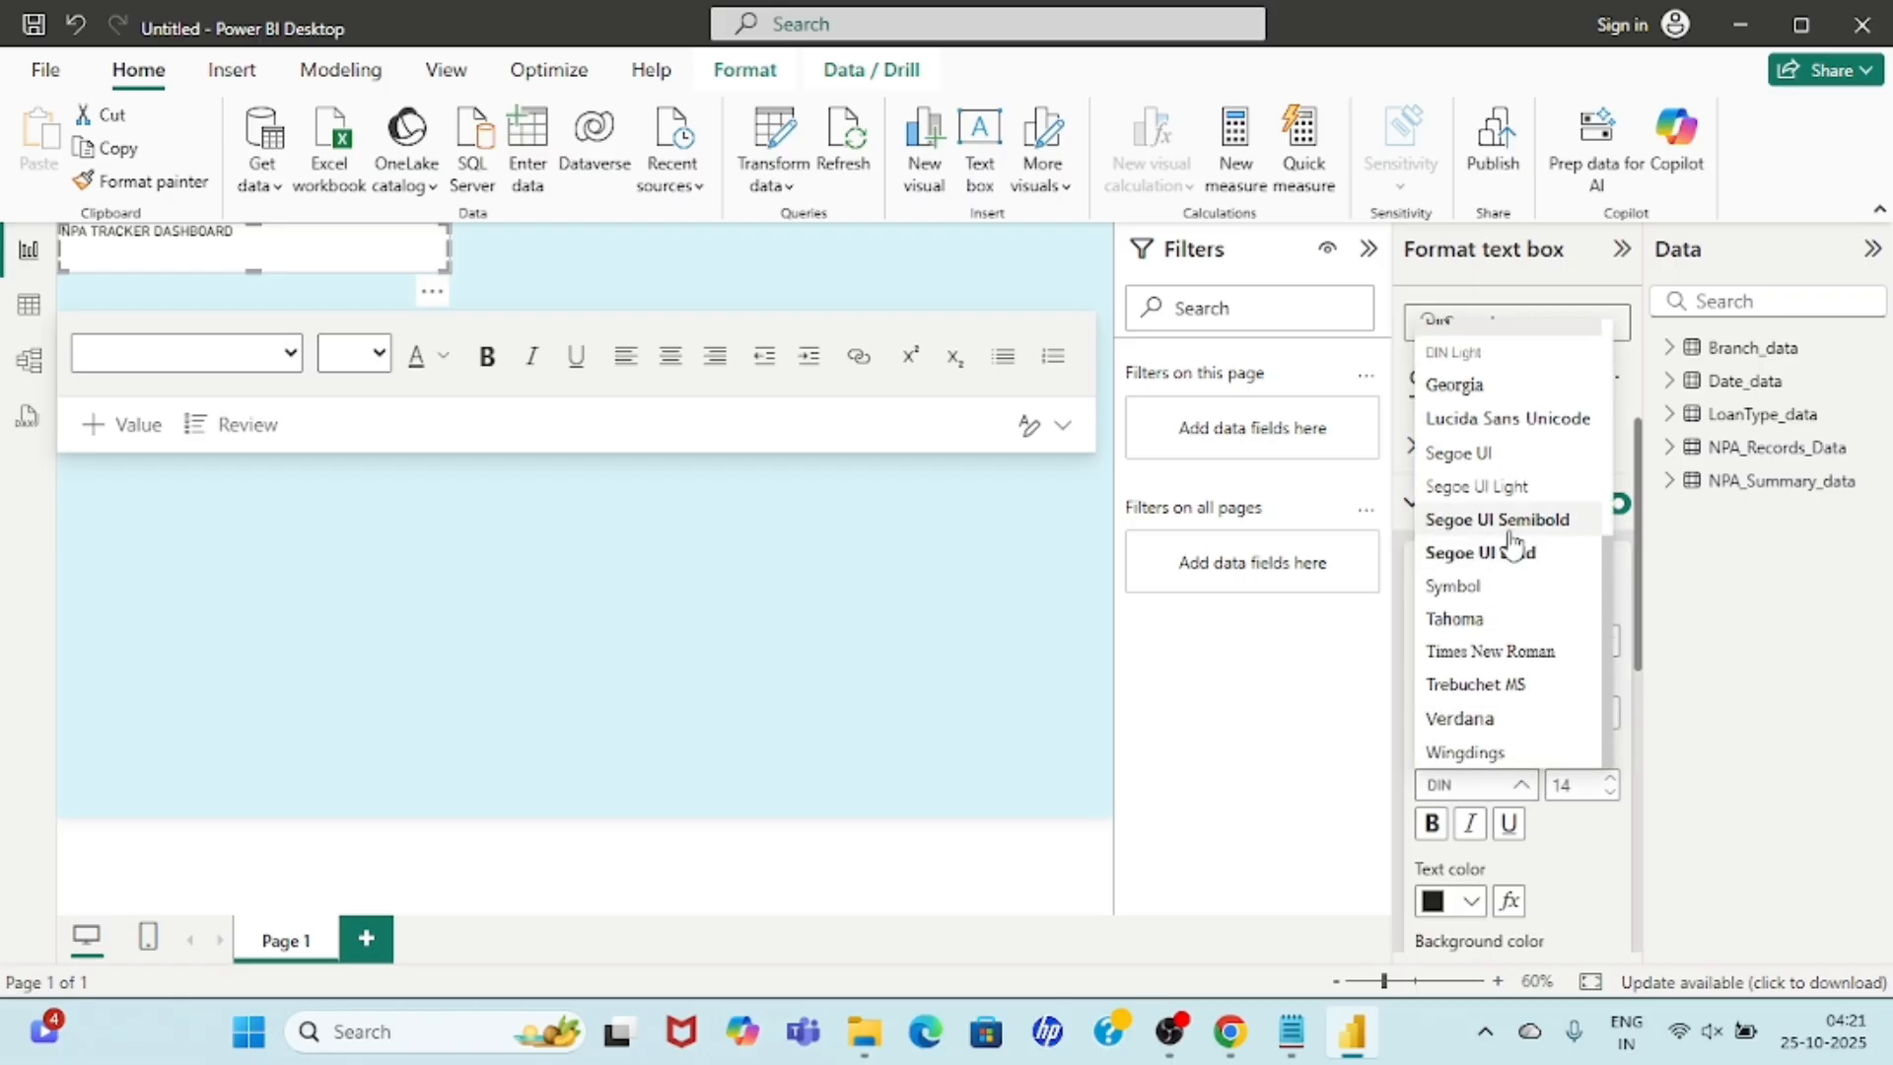
{"action": "left_click", "coordinate": [1508, 553]}
{"action": "double_click", "coordinate": [1566, 786]}
{"action": "type", "text": "20"}
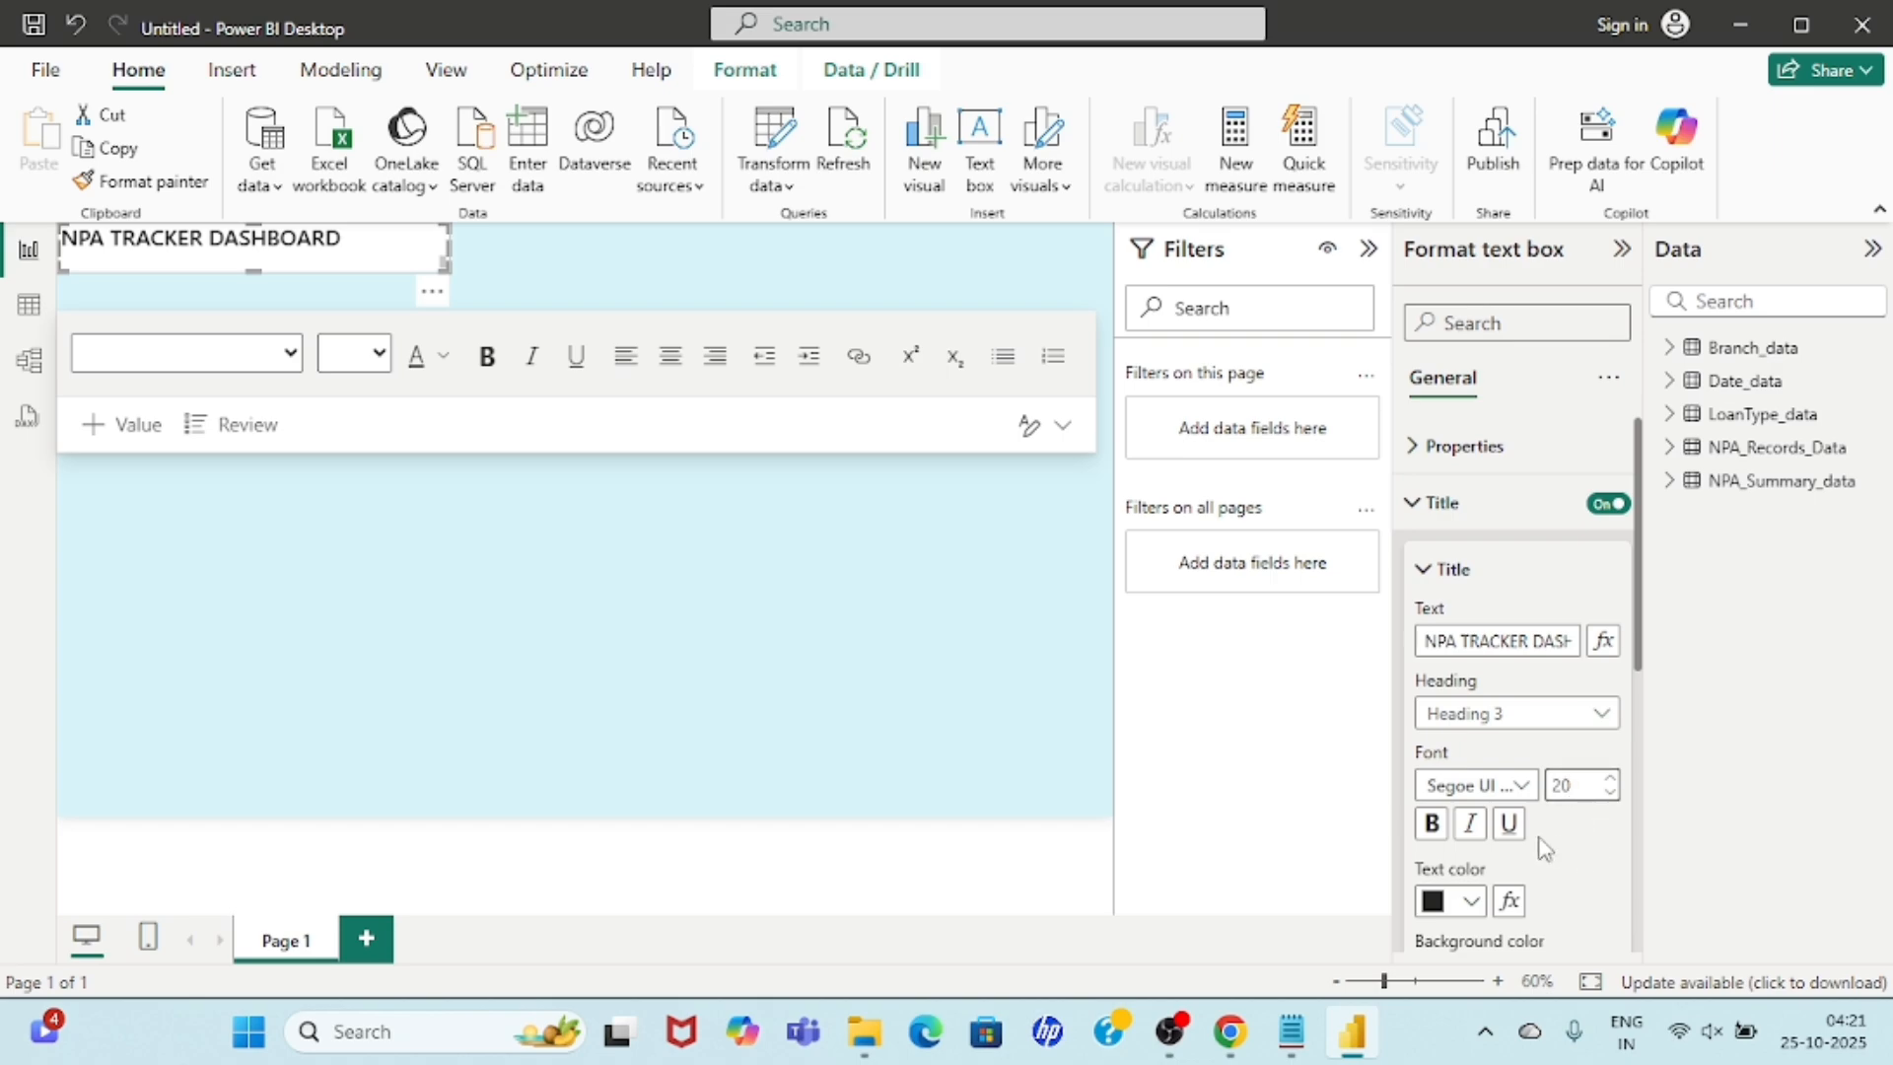
{"action": "scroll", "coordinate": [1542, 818], "scroll_direction": "down", "scroll_amount": 2}
{"action": "left_click", "coordinate": [1434, 702]}
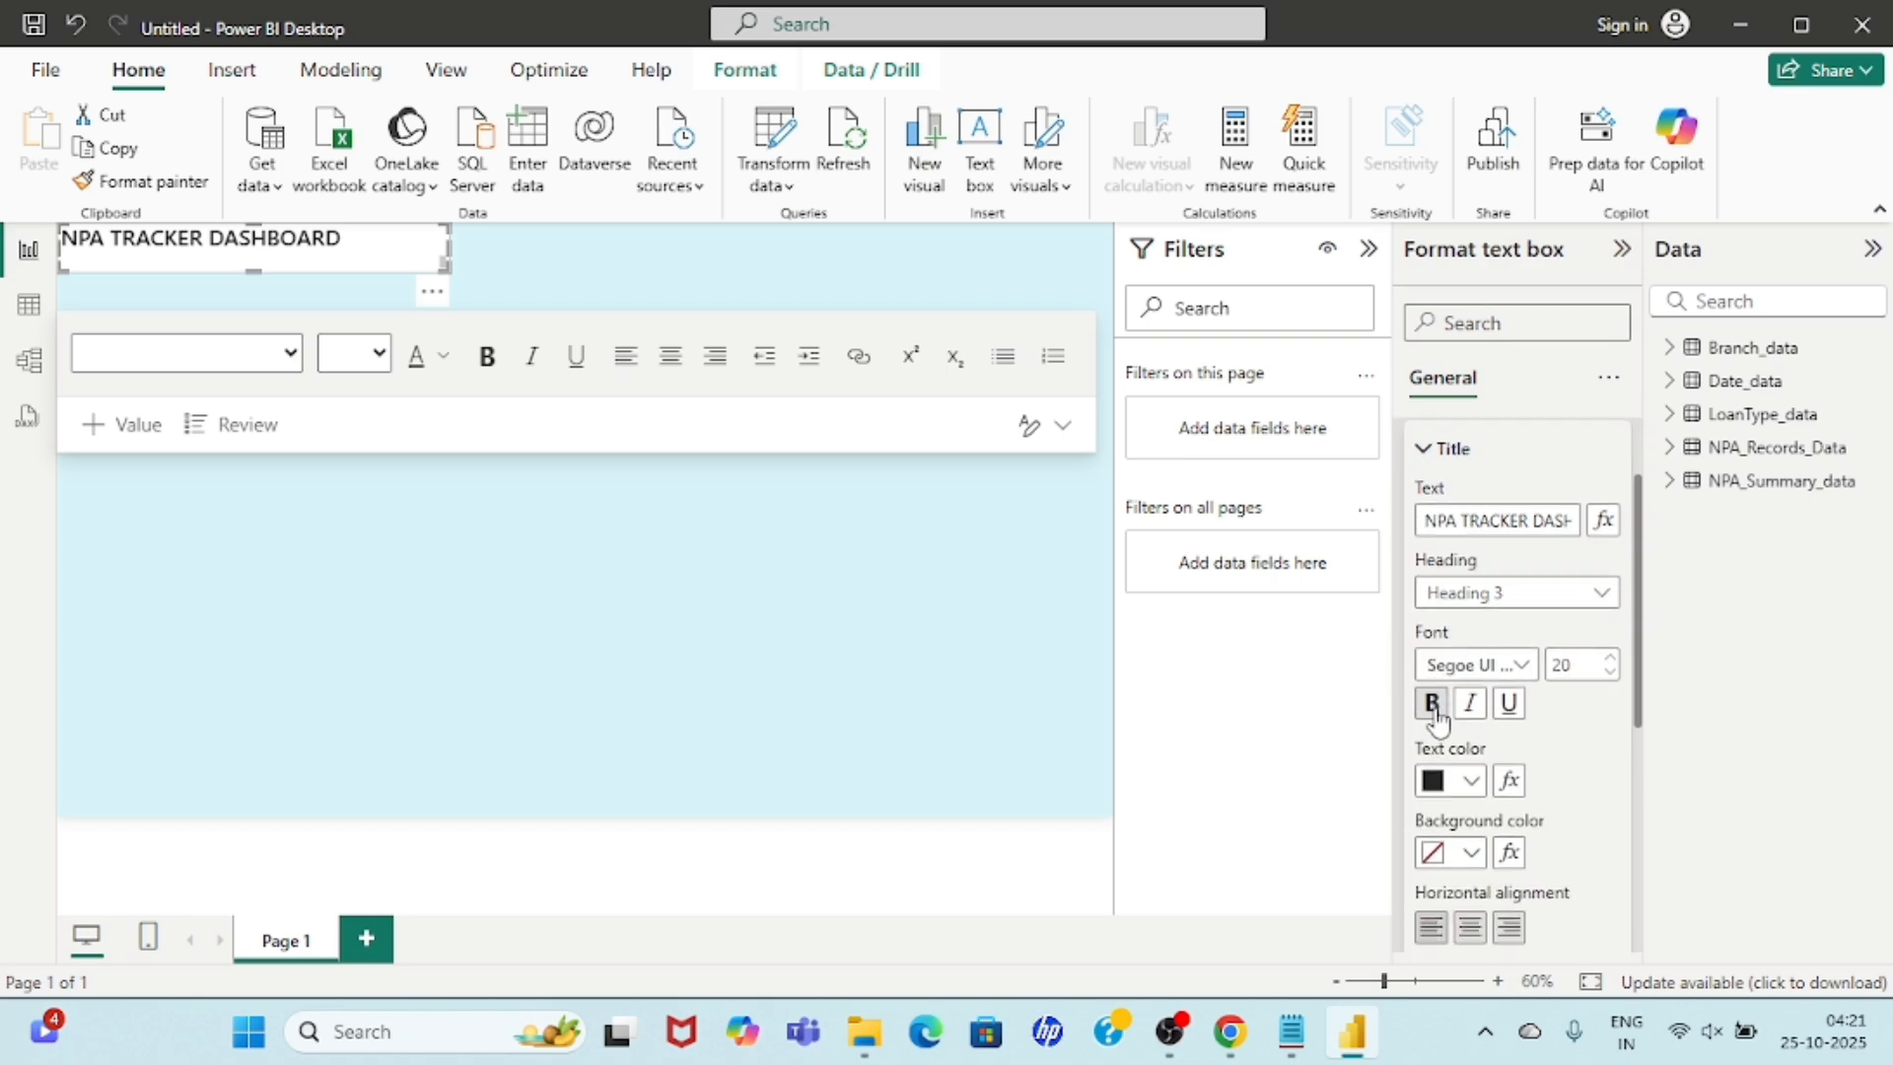
{"action": "left_click", "coordinate": [1472, 782]}
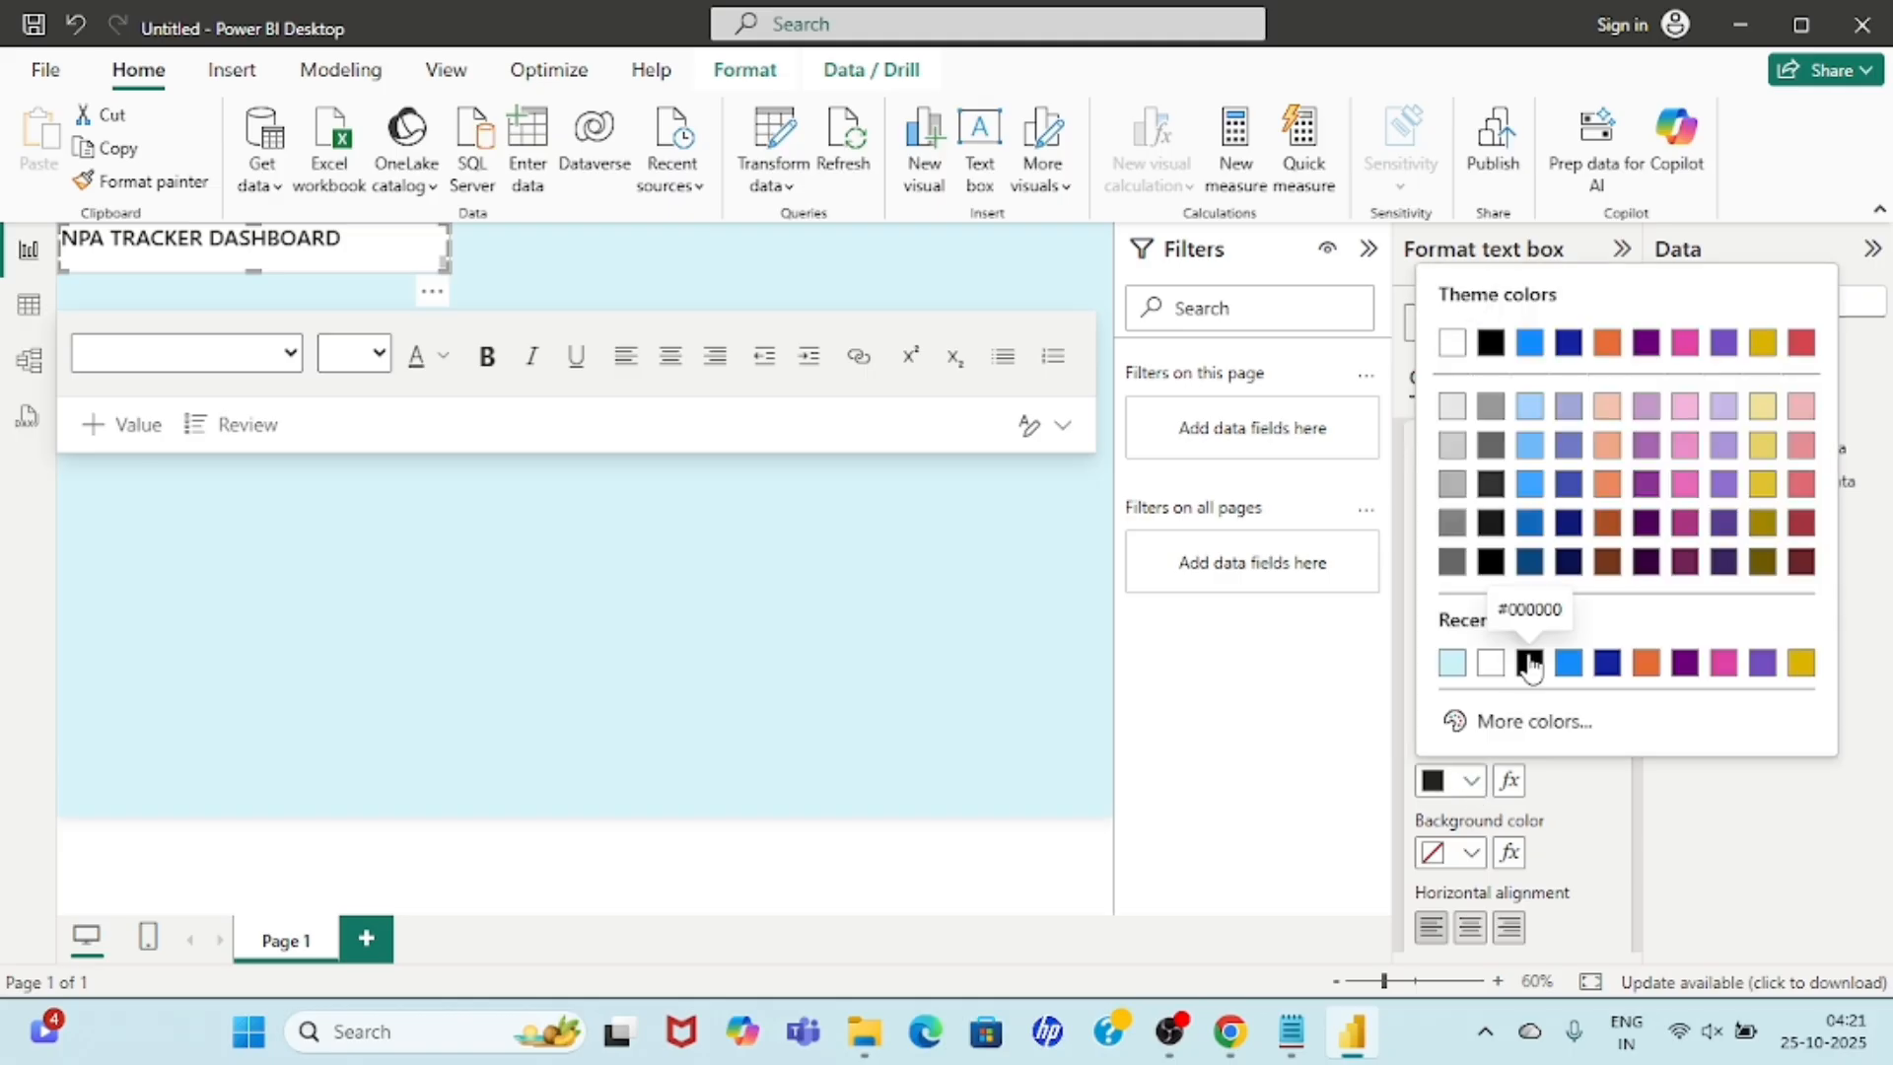
{"action": "scroll", "coordinate": [1494, 789], "scroll_direction": "down", "scroll_amount": 3}
{"action": "left_click", "coordinate": [1469, 772]}
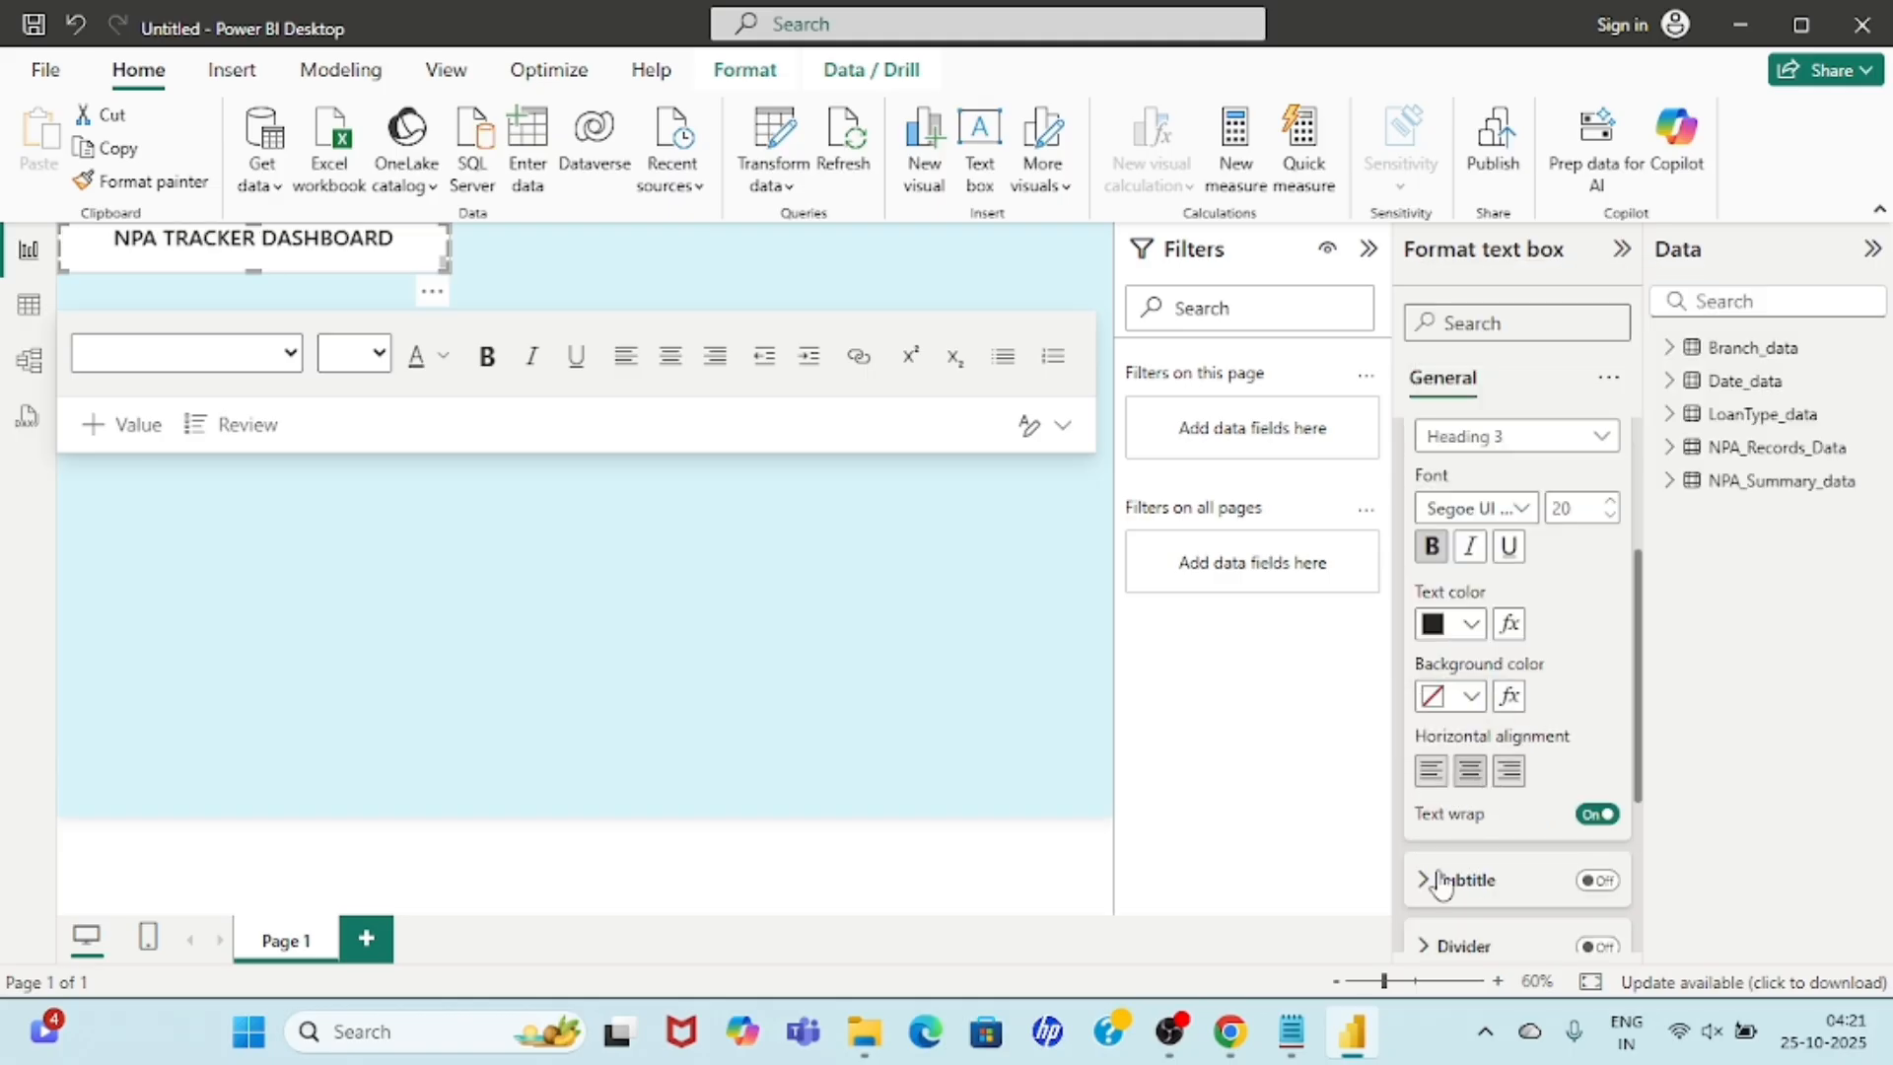
Turn on the text box's subtitle and set its text to FY 2023-2025.
{"action": "left_click", "coordinate": [1428, 885]}
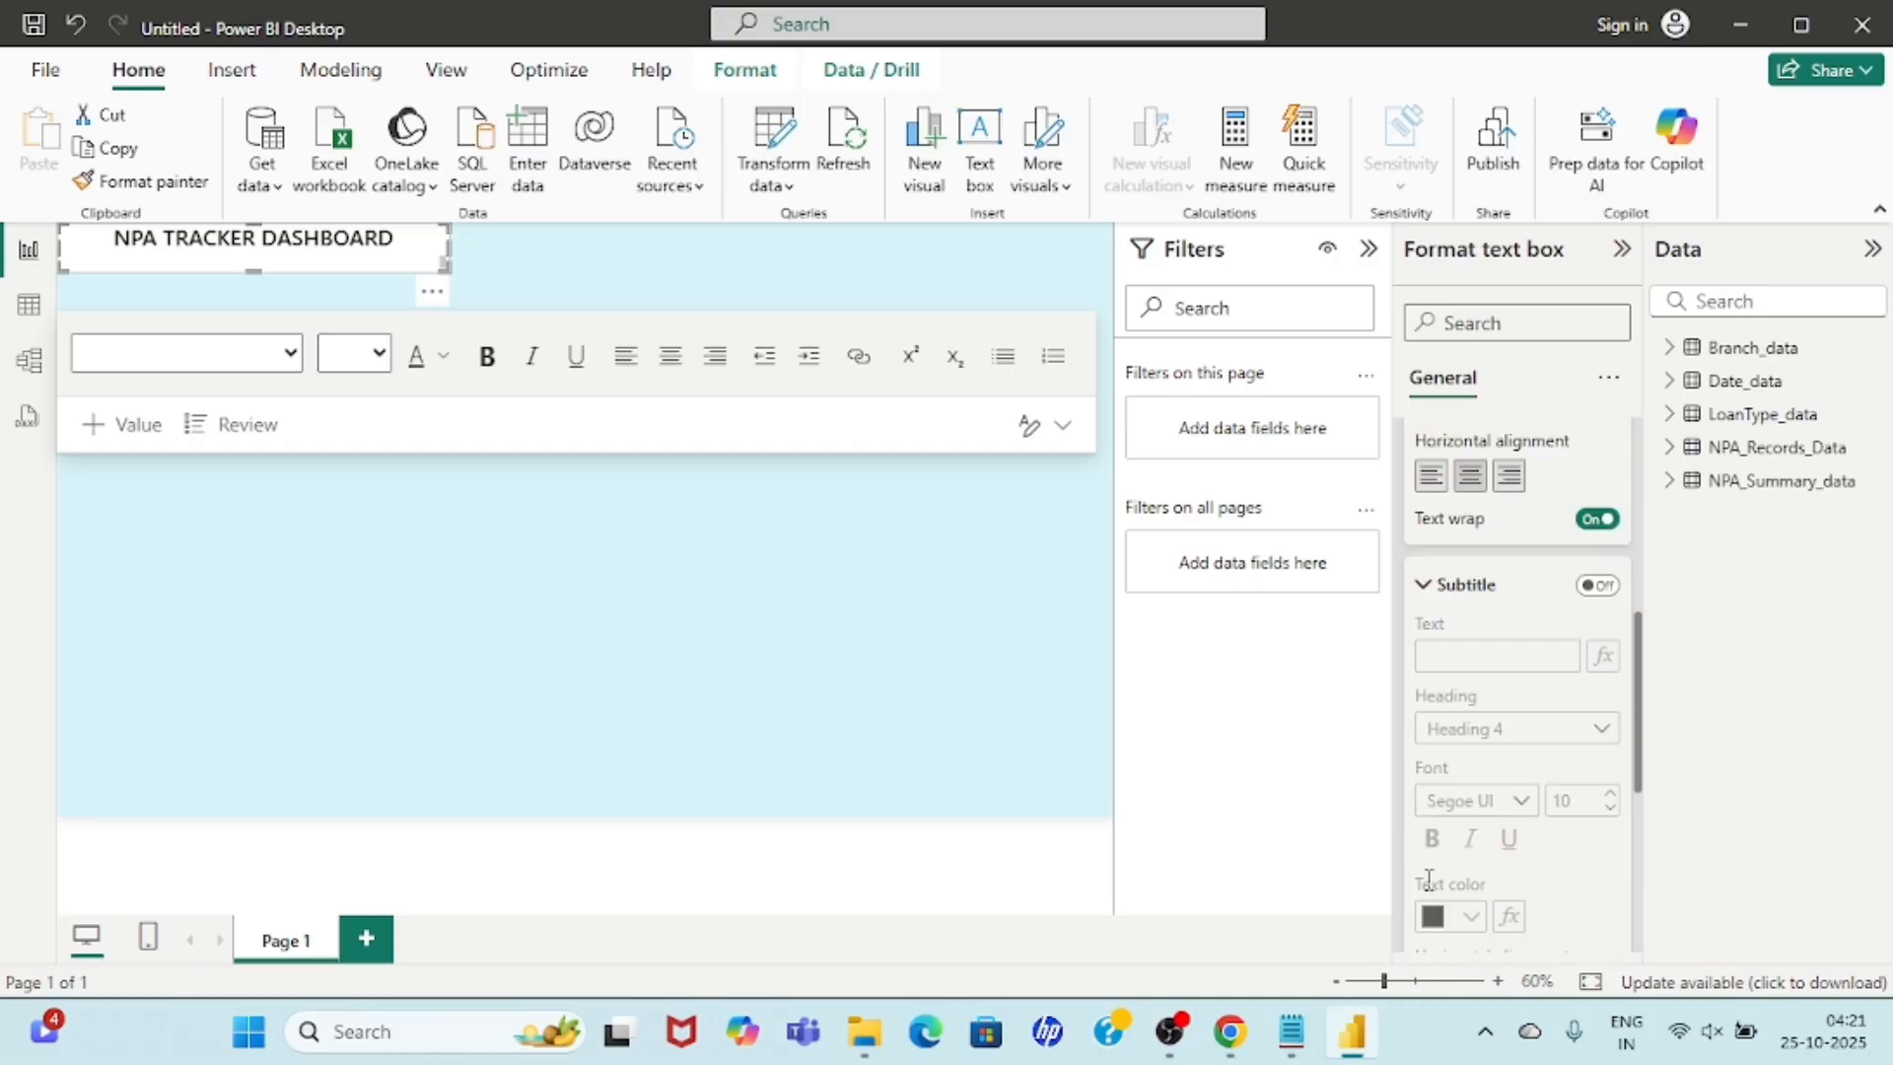
{"action": "left_click", "coordinate": [1595, 537]}
{"action": "left_click", "coordinate": [1461, 608]}
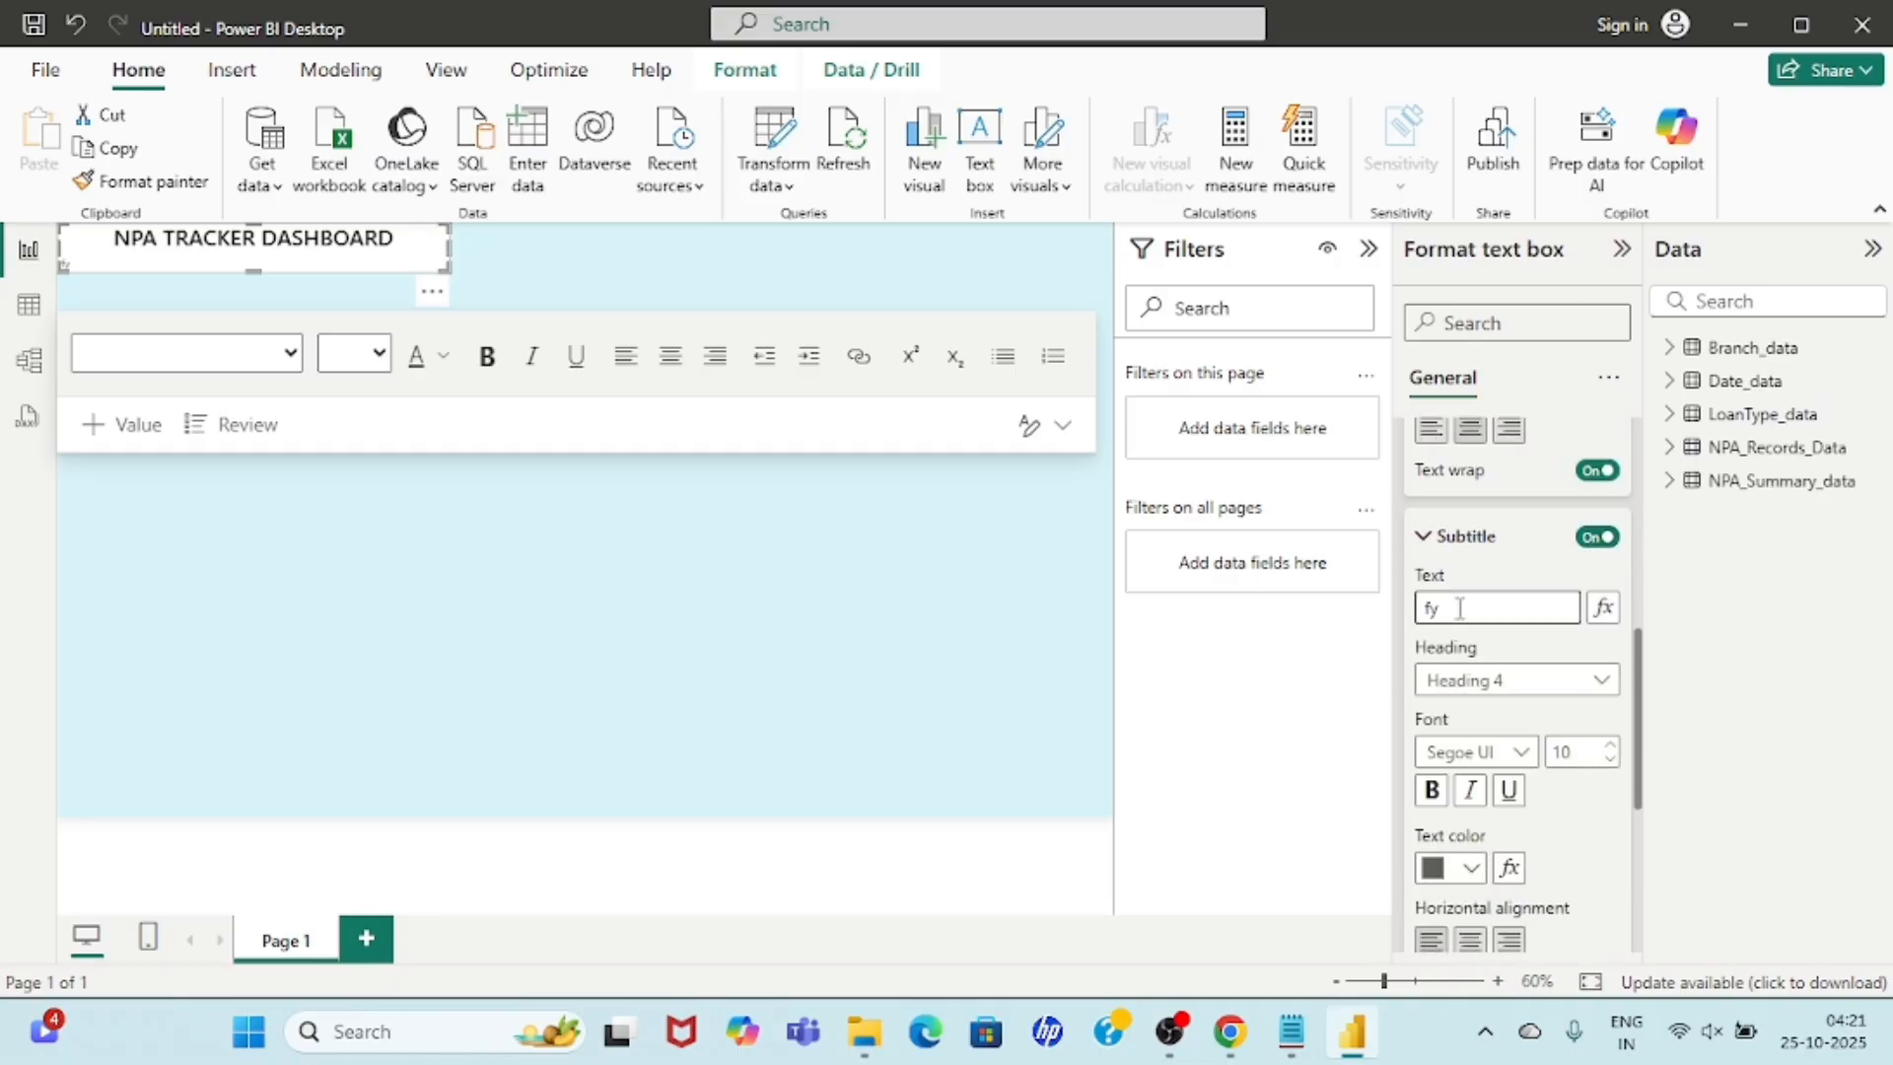
{"action": "type", "text": "FY 2023-2025"}
Format the subtitle with the Normal heading style, Segoe UI Semibold font, size 15 and centred alignment.
{"action": "left_click", "coordinate": [1548, 687]}
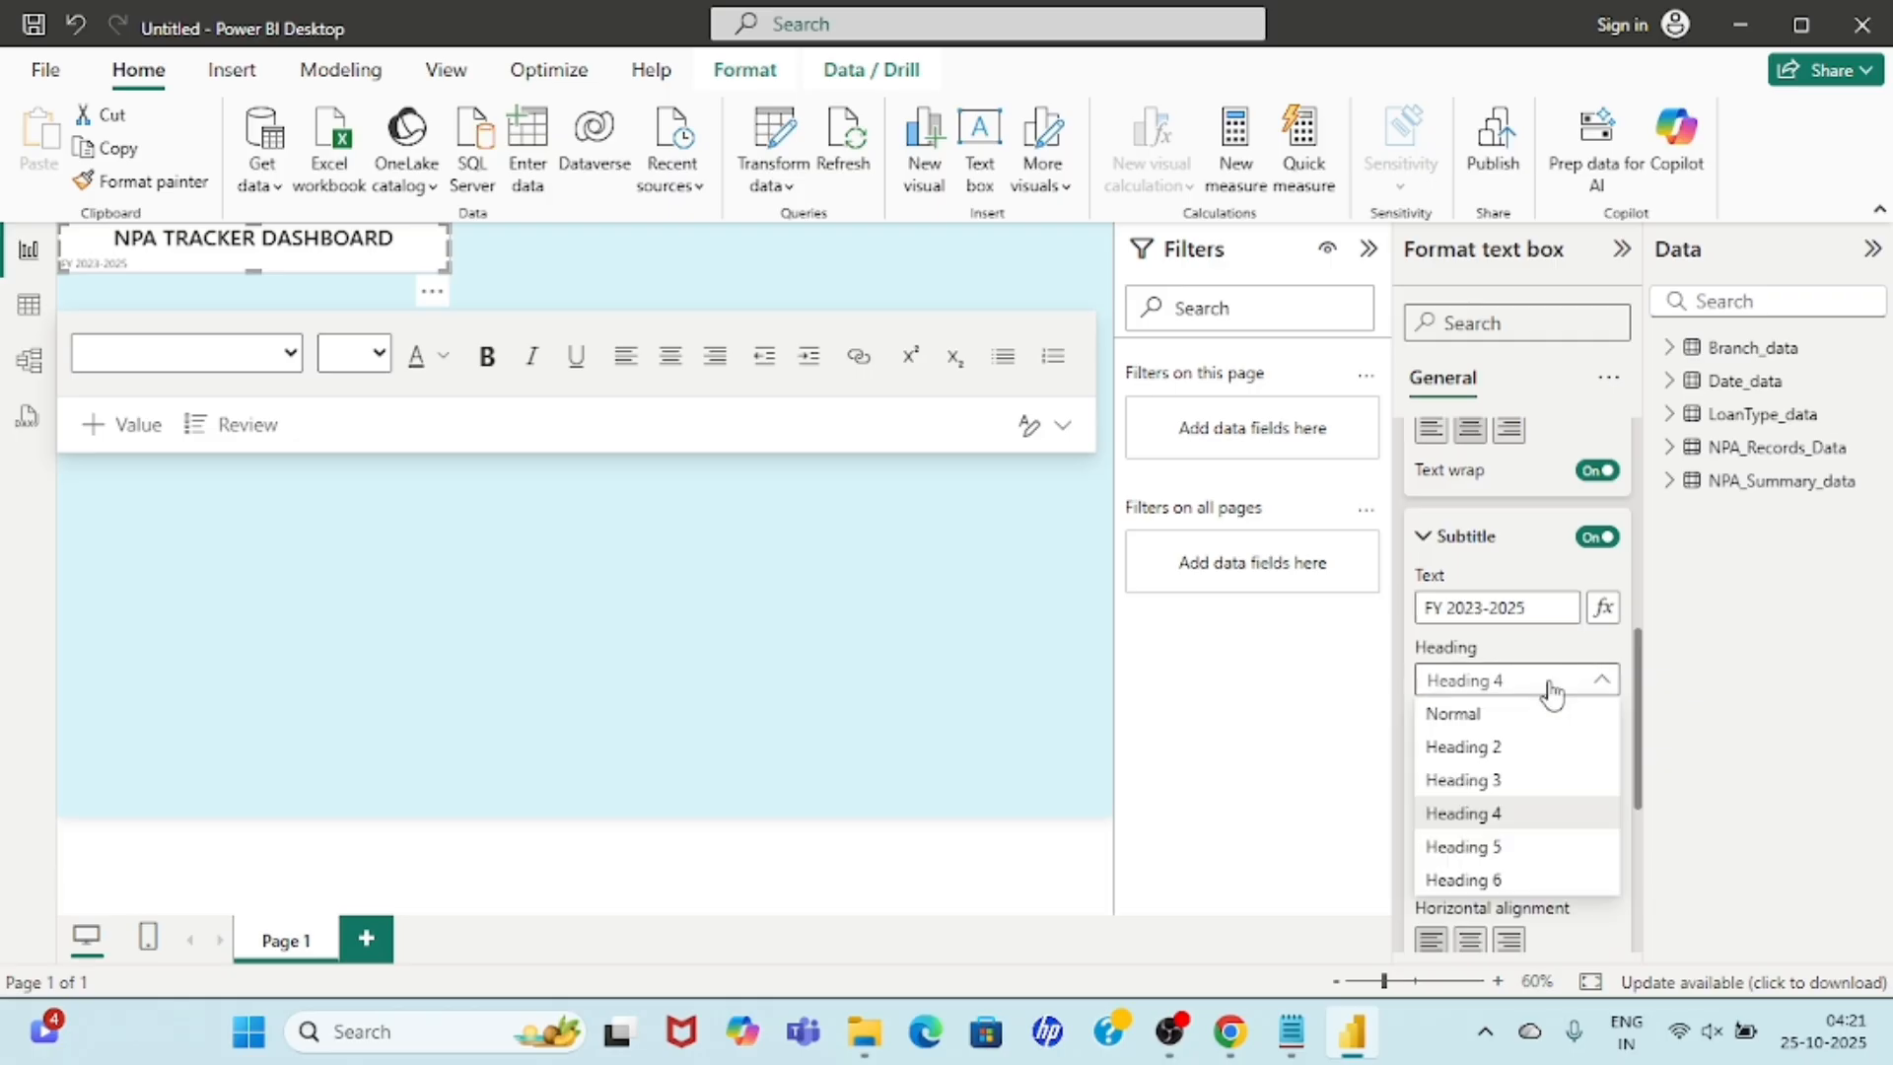
{"action": "left_click", "coordinate": [1514, 755]}
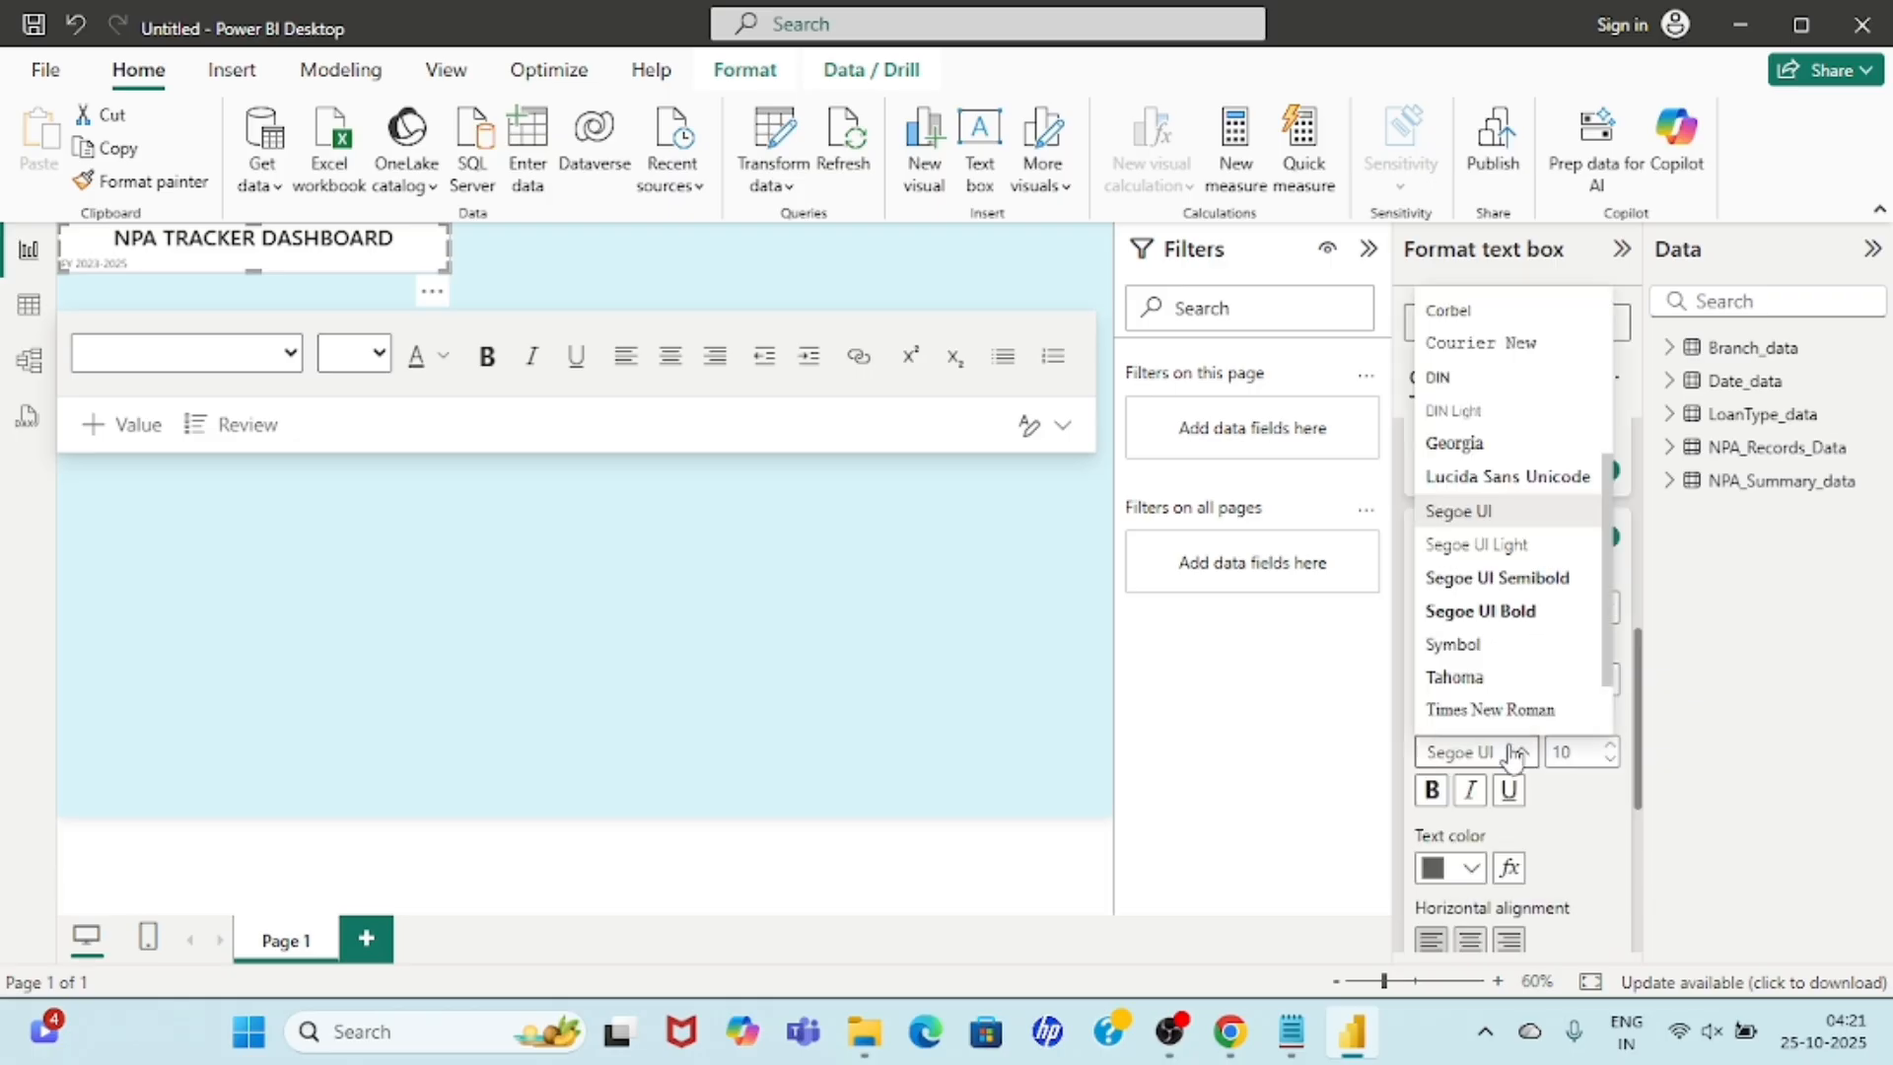
{"action": "left_click", "coordinate": [1508, 580]}
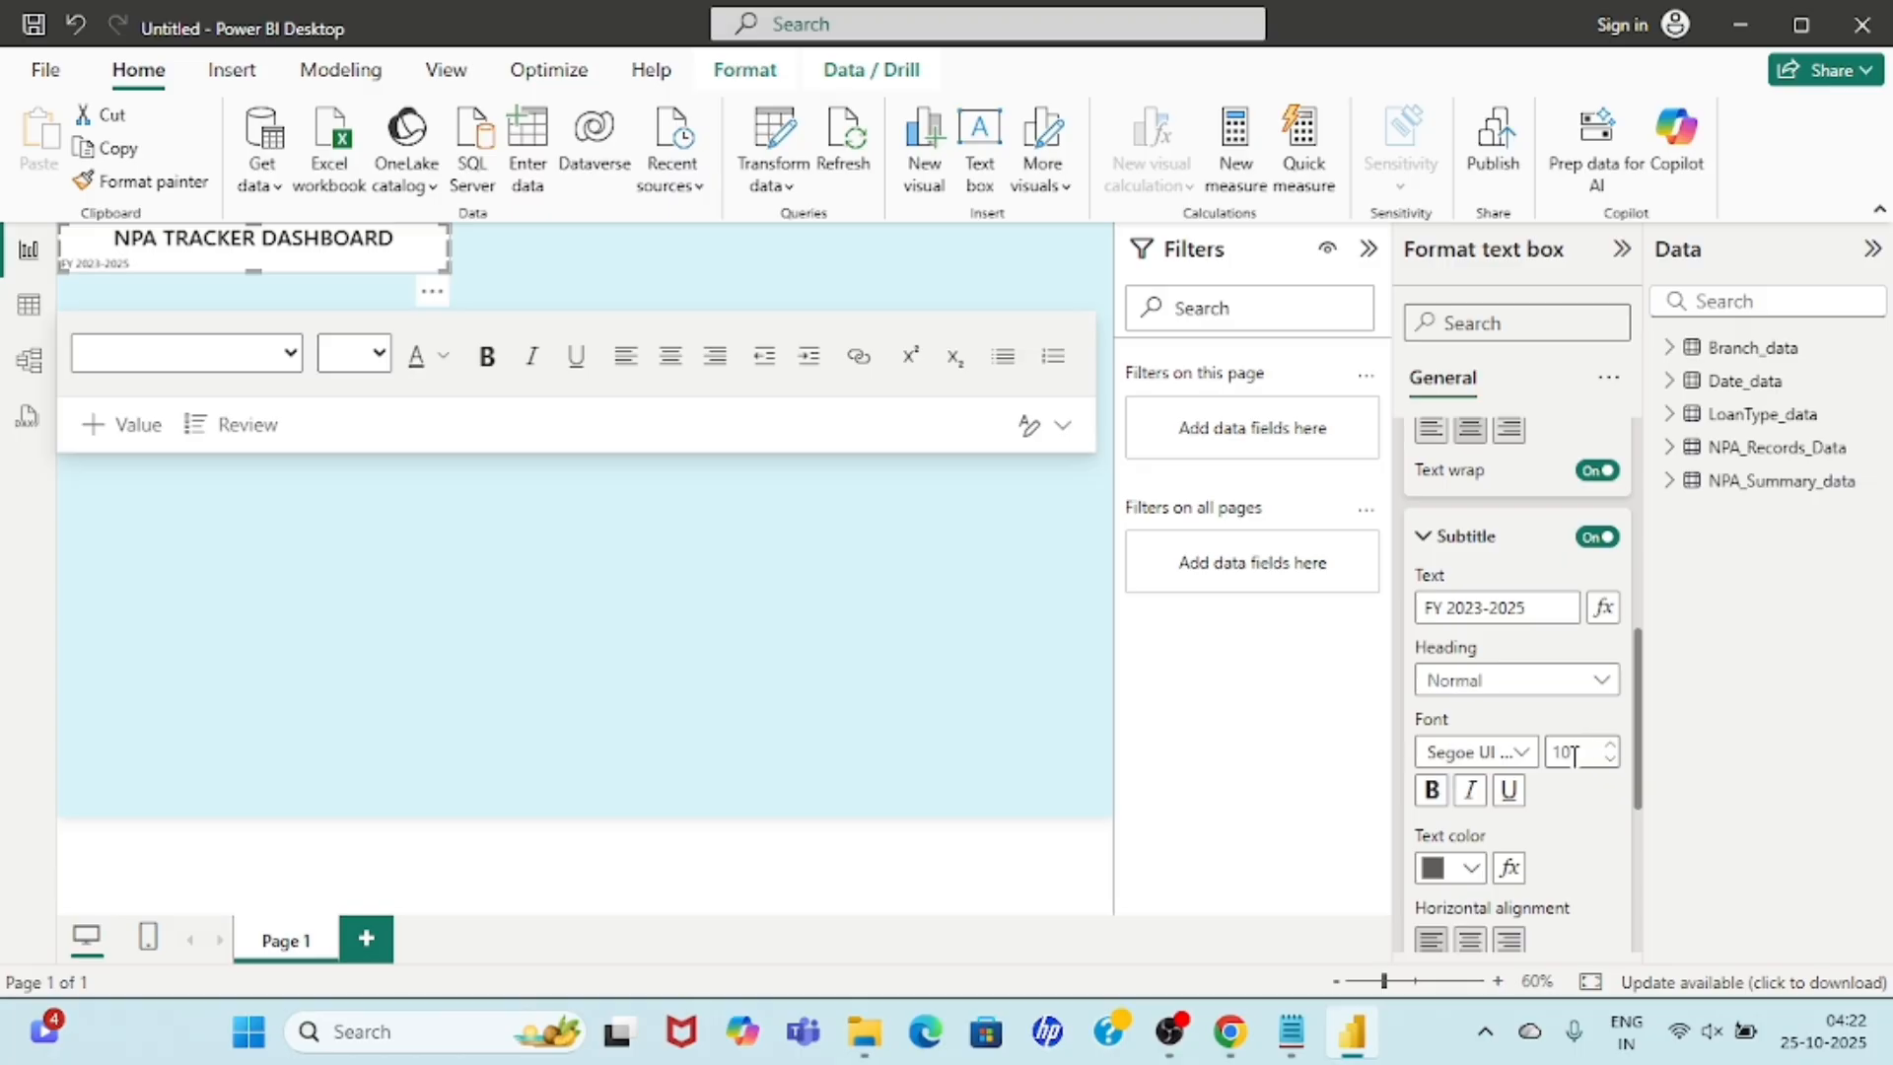
{"action": "double_click", "coordinate": [1577, 752]}
{"action": "type", "text": "15"}
{"action": "scroll", "coordinate": [1494, 860], "scroll_direction": "down", "scroll_amount": 1}
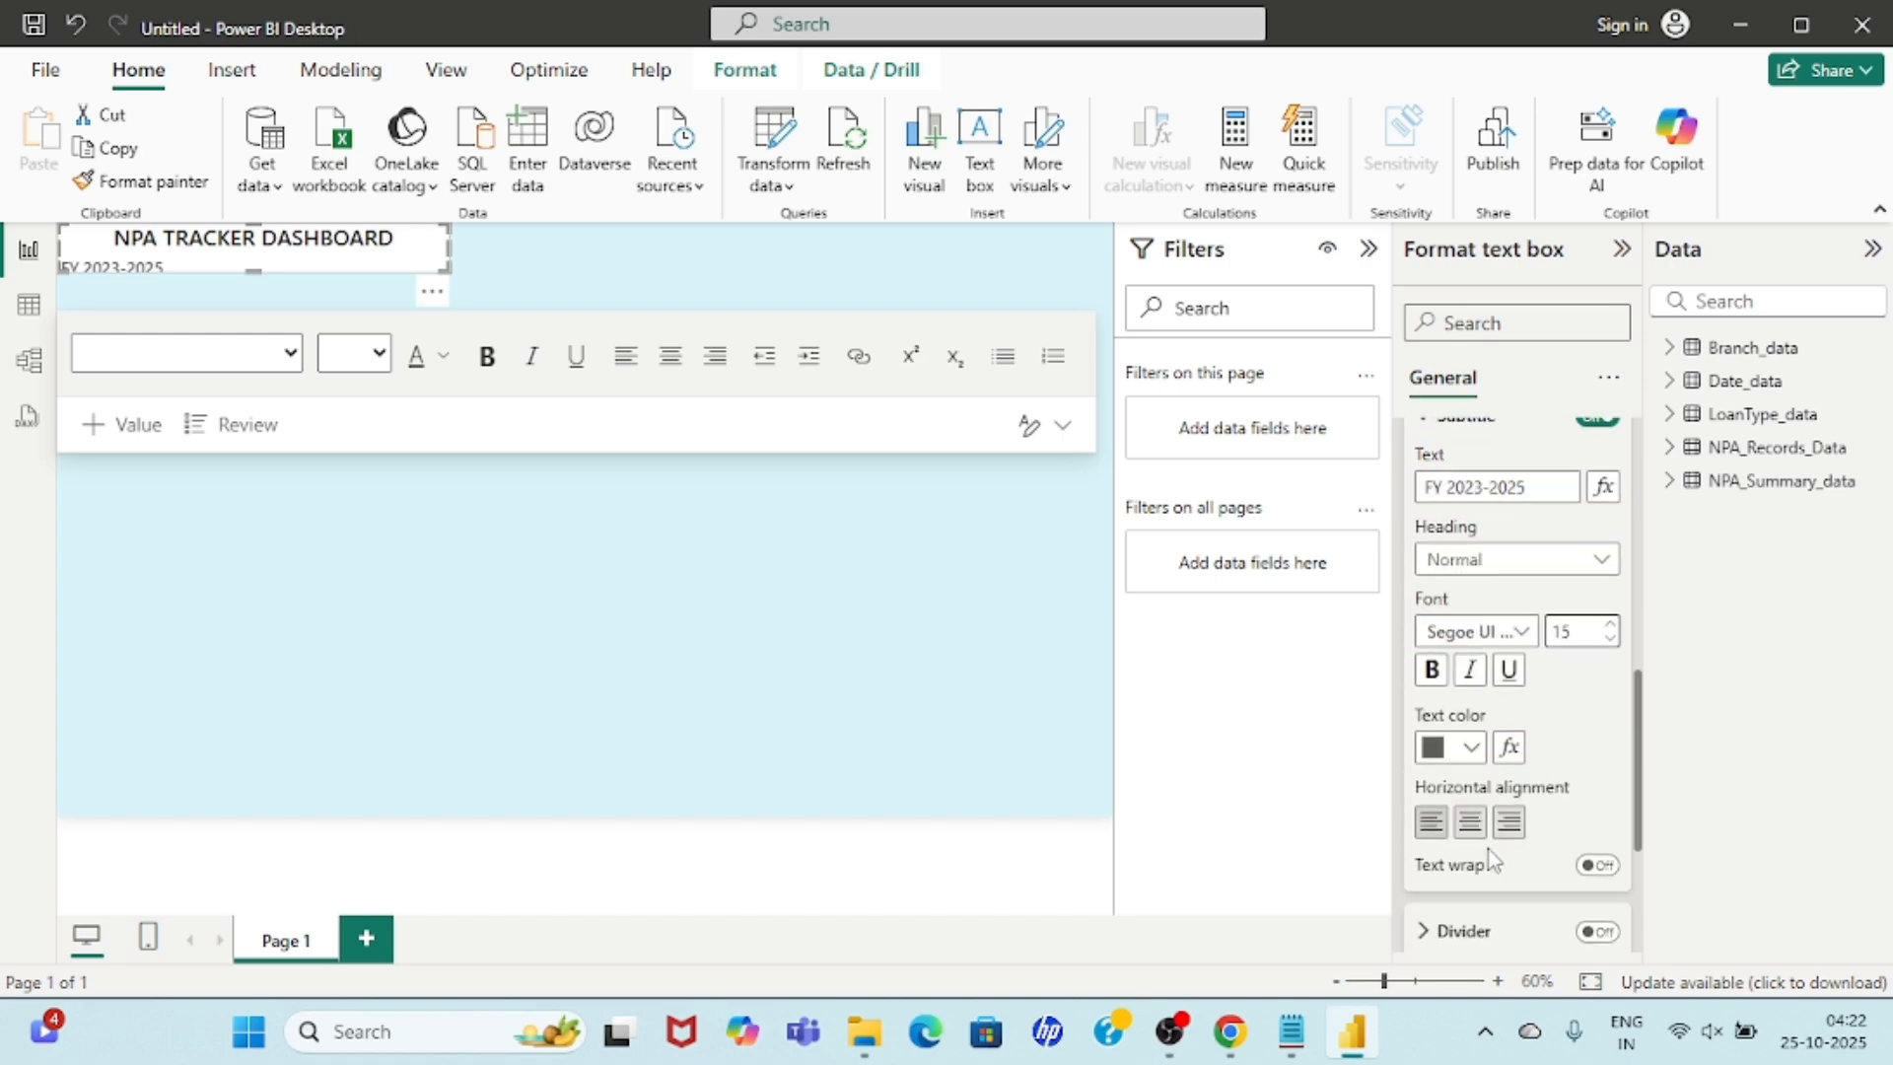
{"action": "left_click", "coordinate": [1469, 822]}
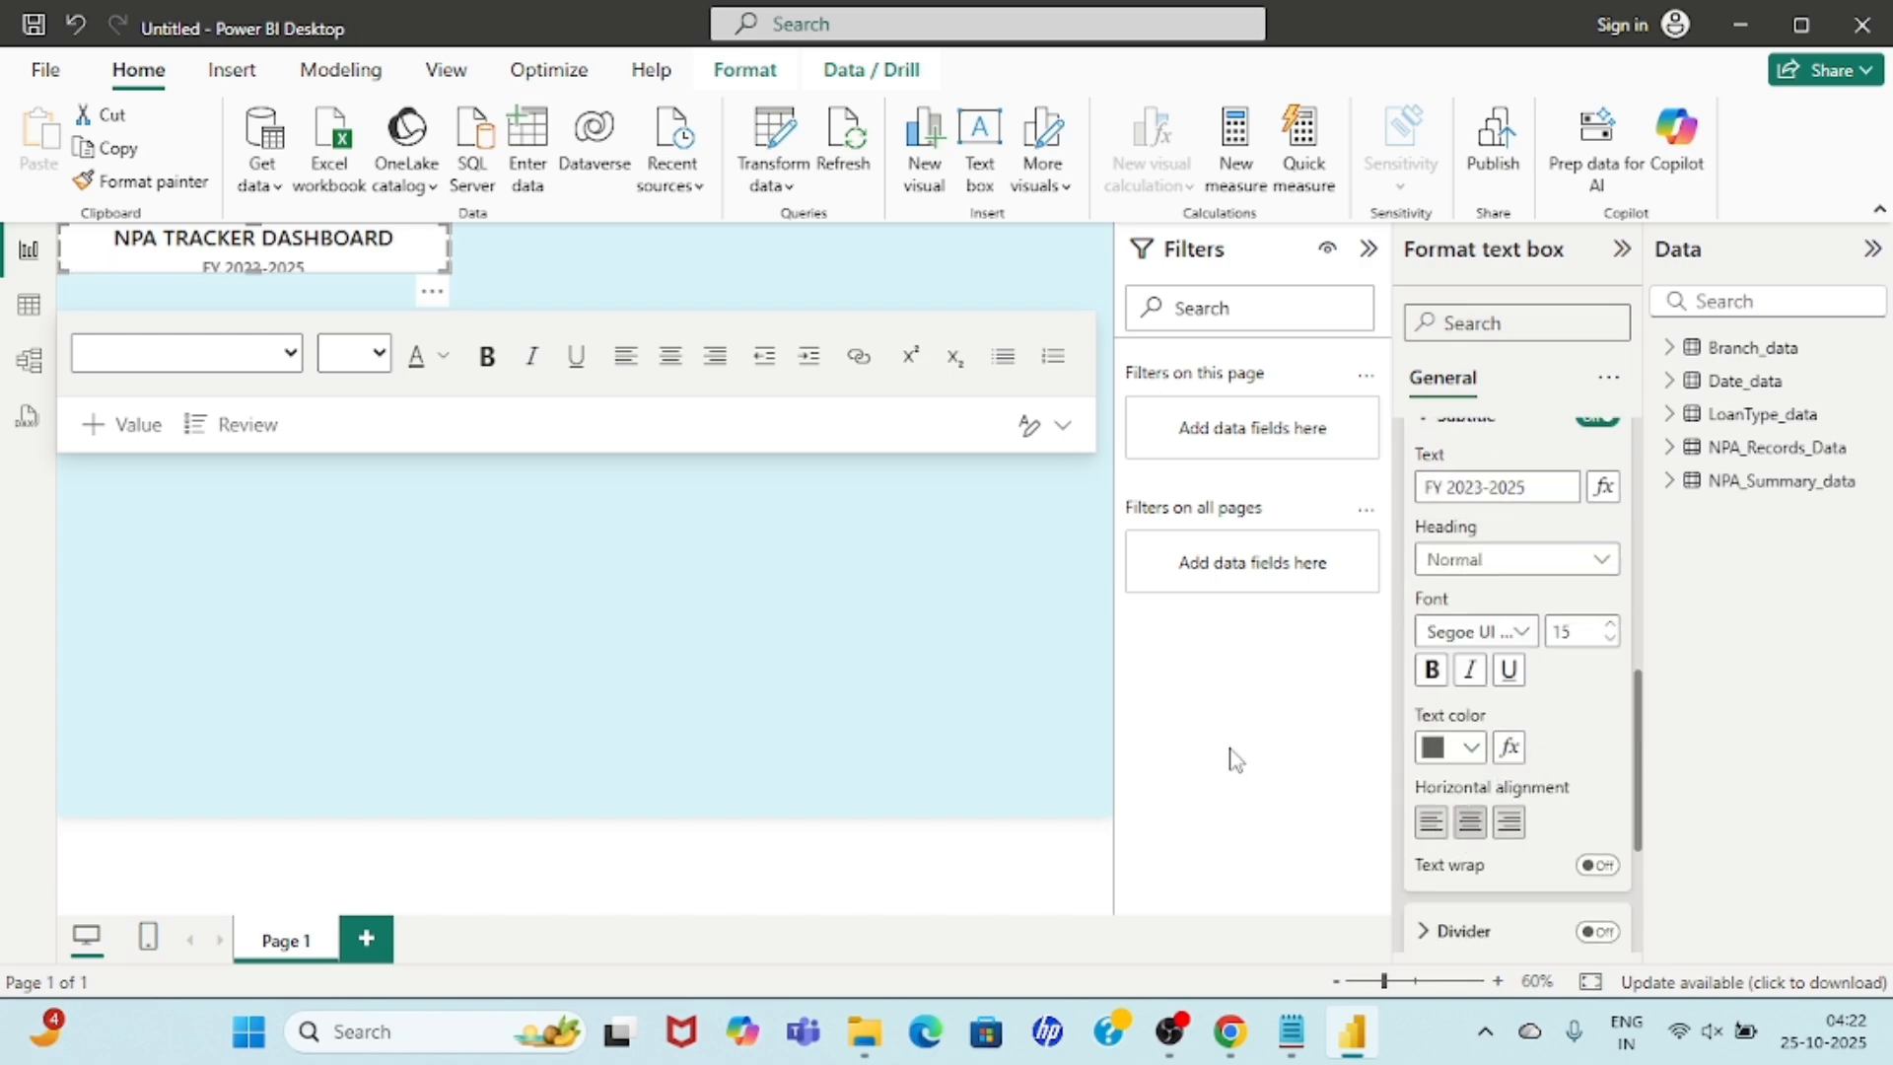
Enlarge the text box slightly so the subtitle fits, and set its background colour to #CAF0F8.
{"action": "left_click", "coordinate": [389, 507]}
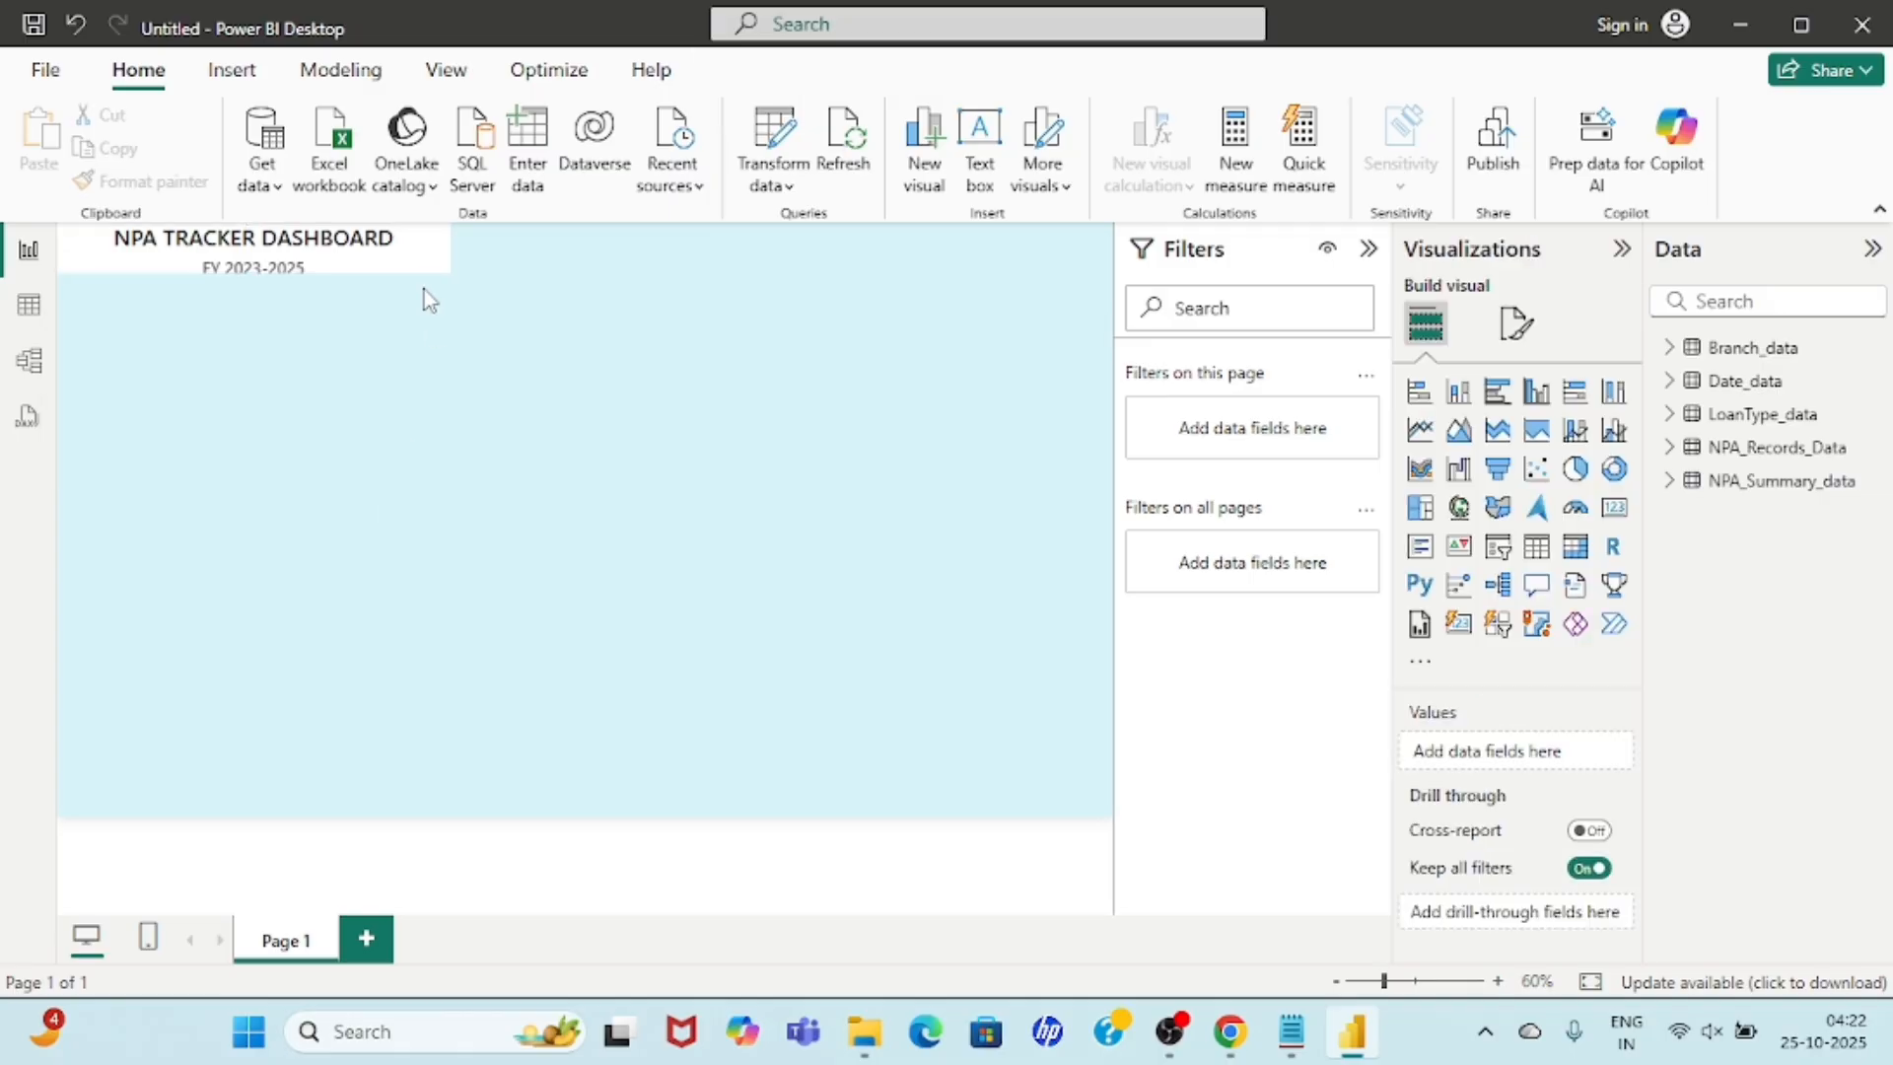
{"action": "left_click", "coordinate": [433, 263]}
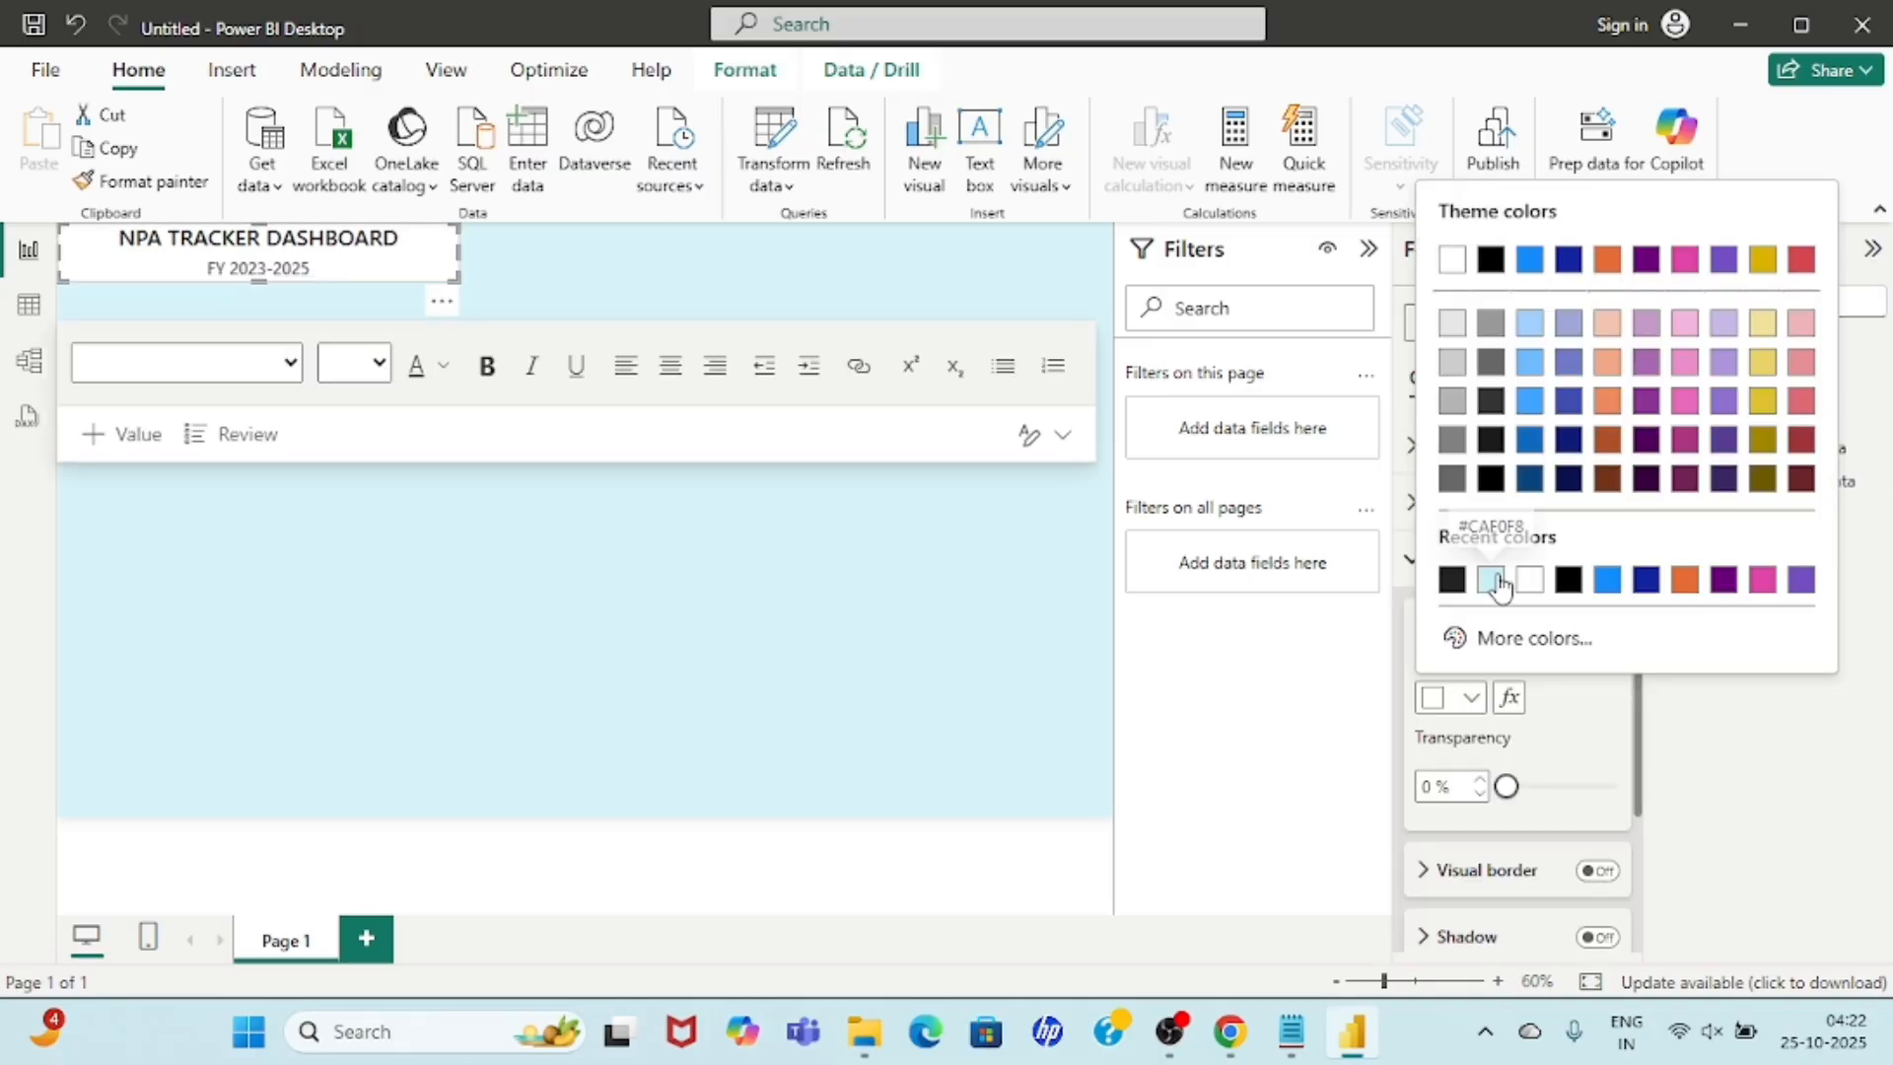
{"action": "left_click", "coordinate": [1495, 581]}
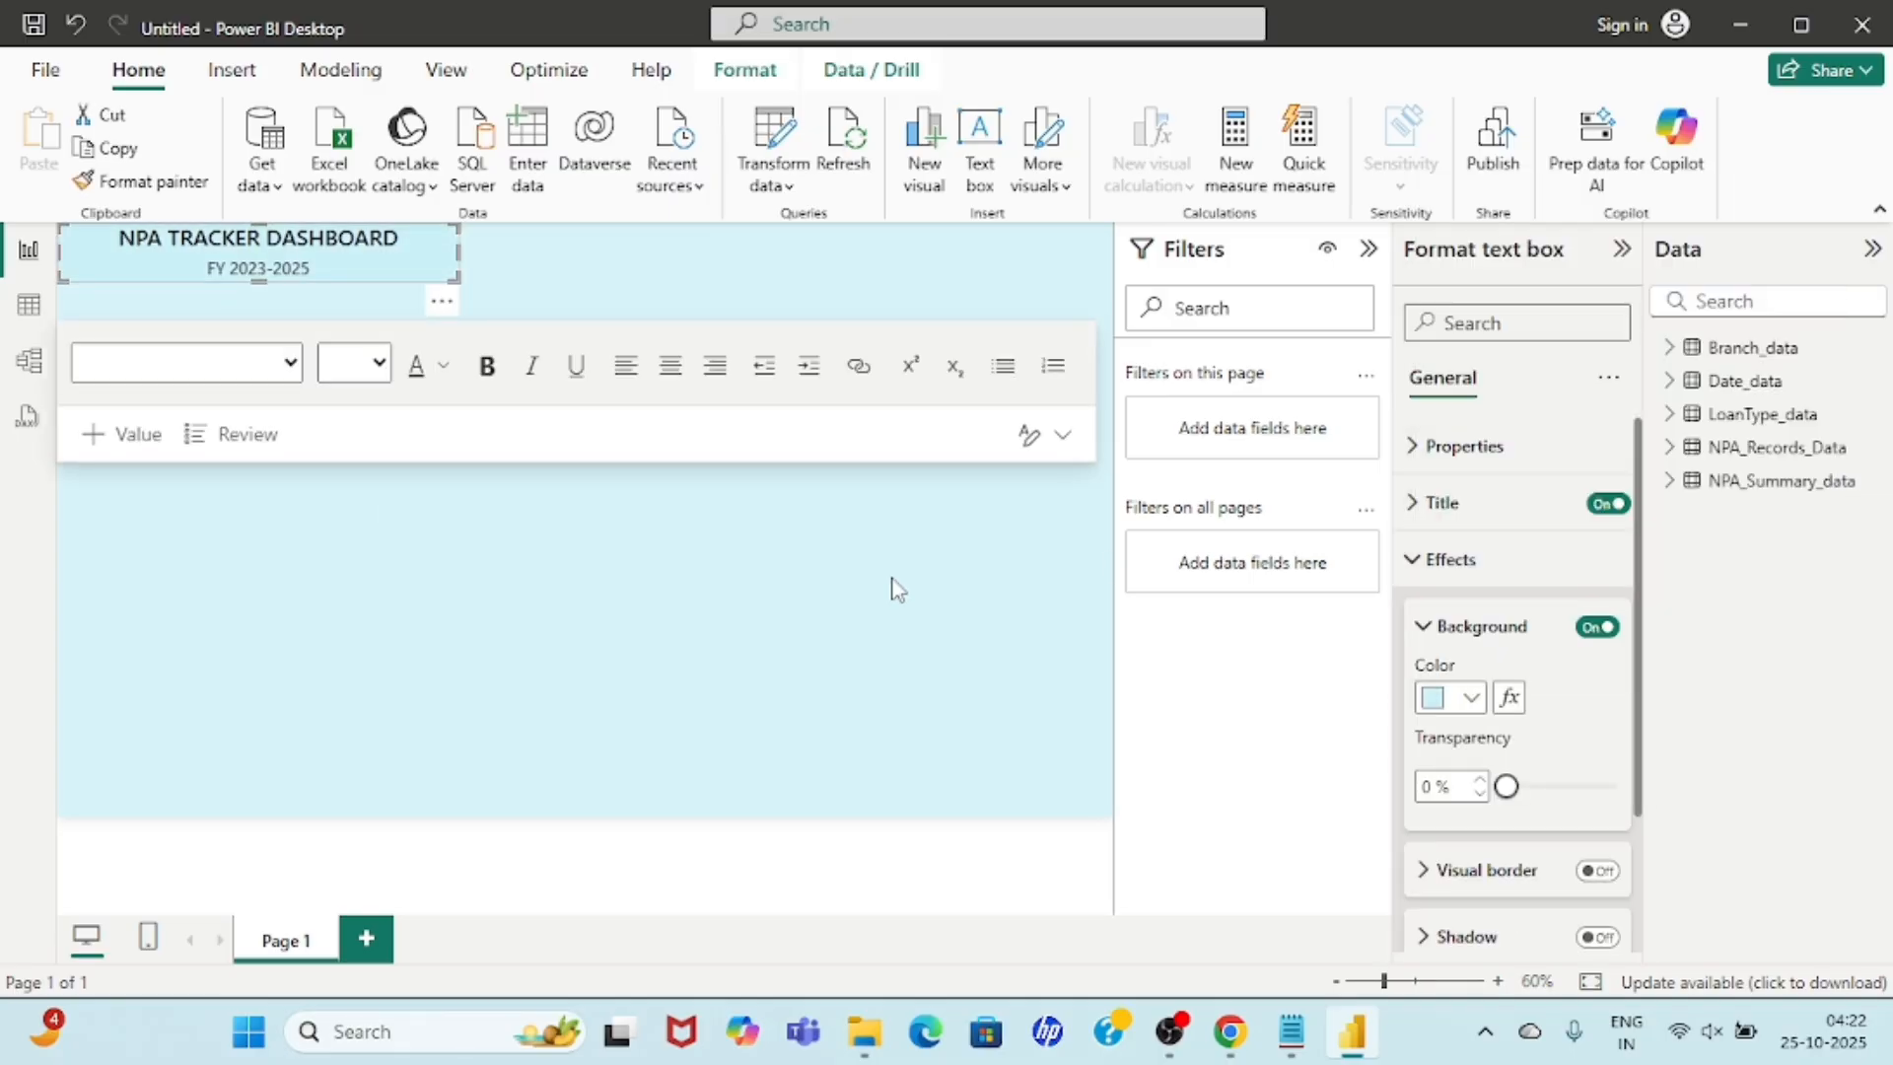
{"action": "left_click", "coordinate": [769, 592]}
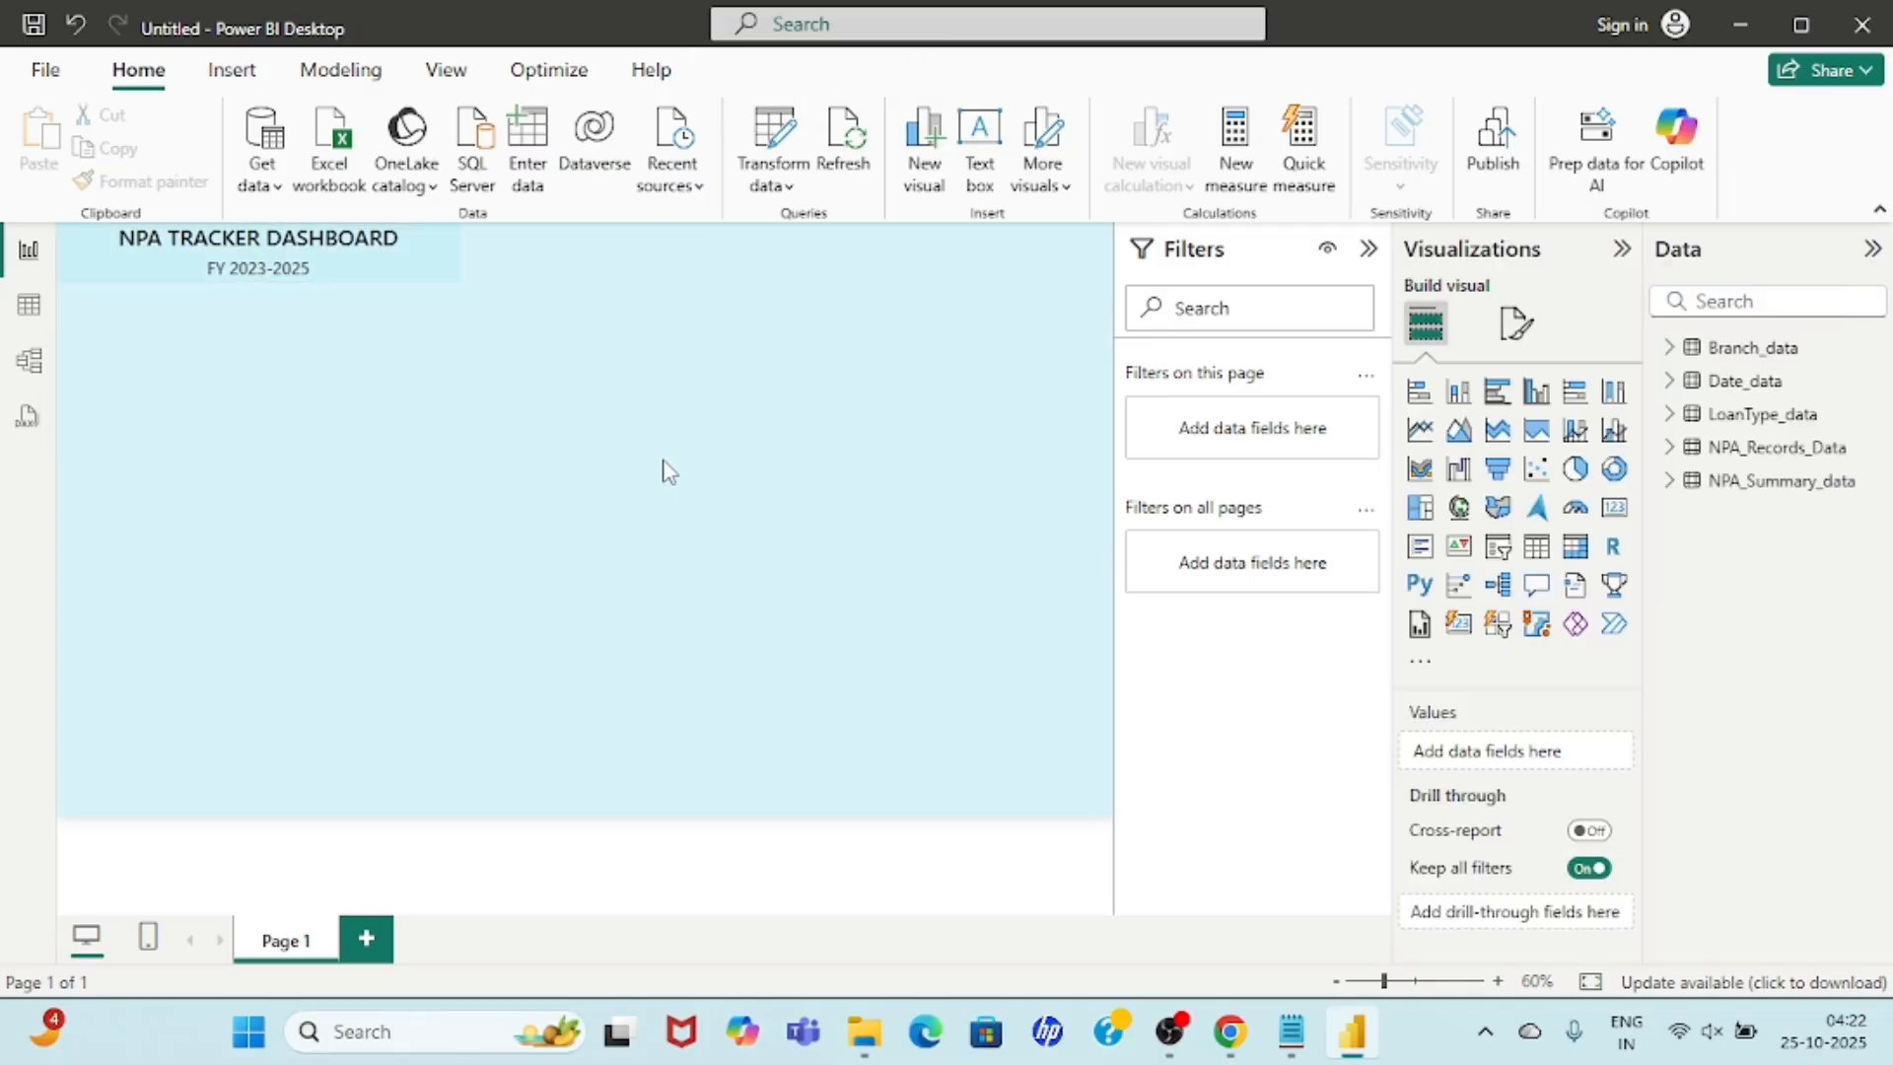
Set the text colour of both the title and the subtitle to black (#000000).
{"action": "left_click", "coordinate": [399, 276]}
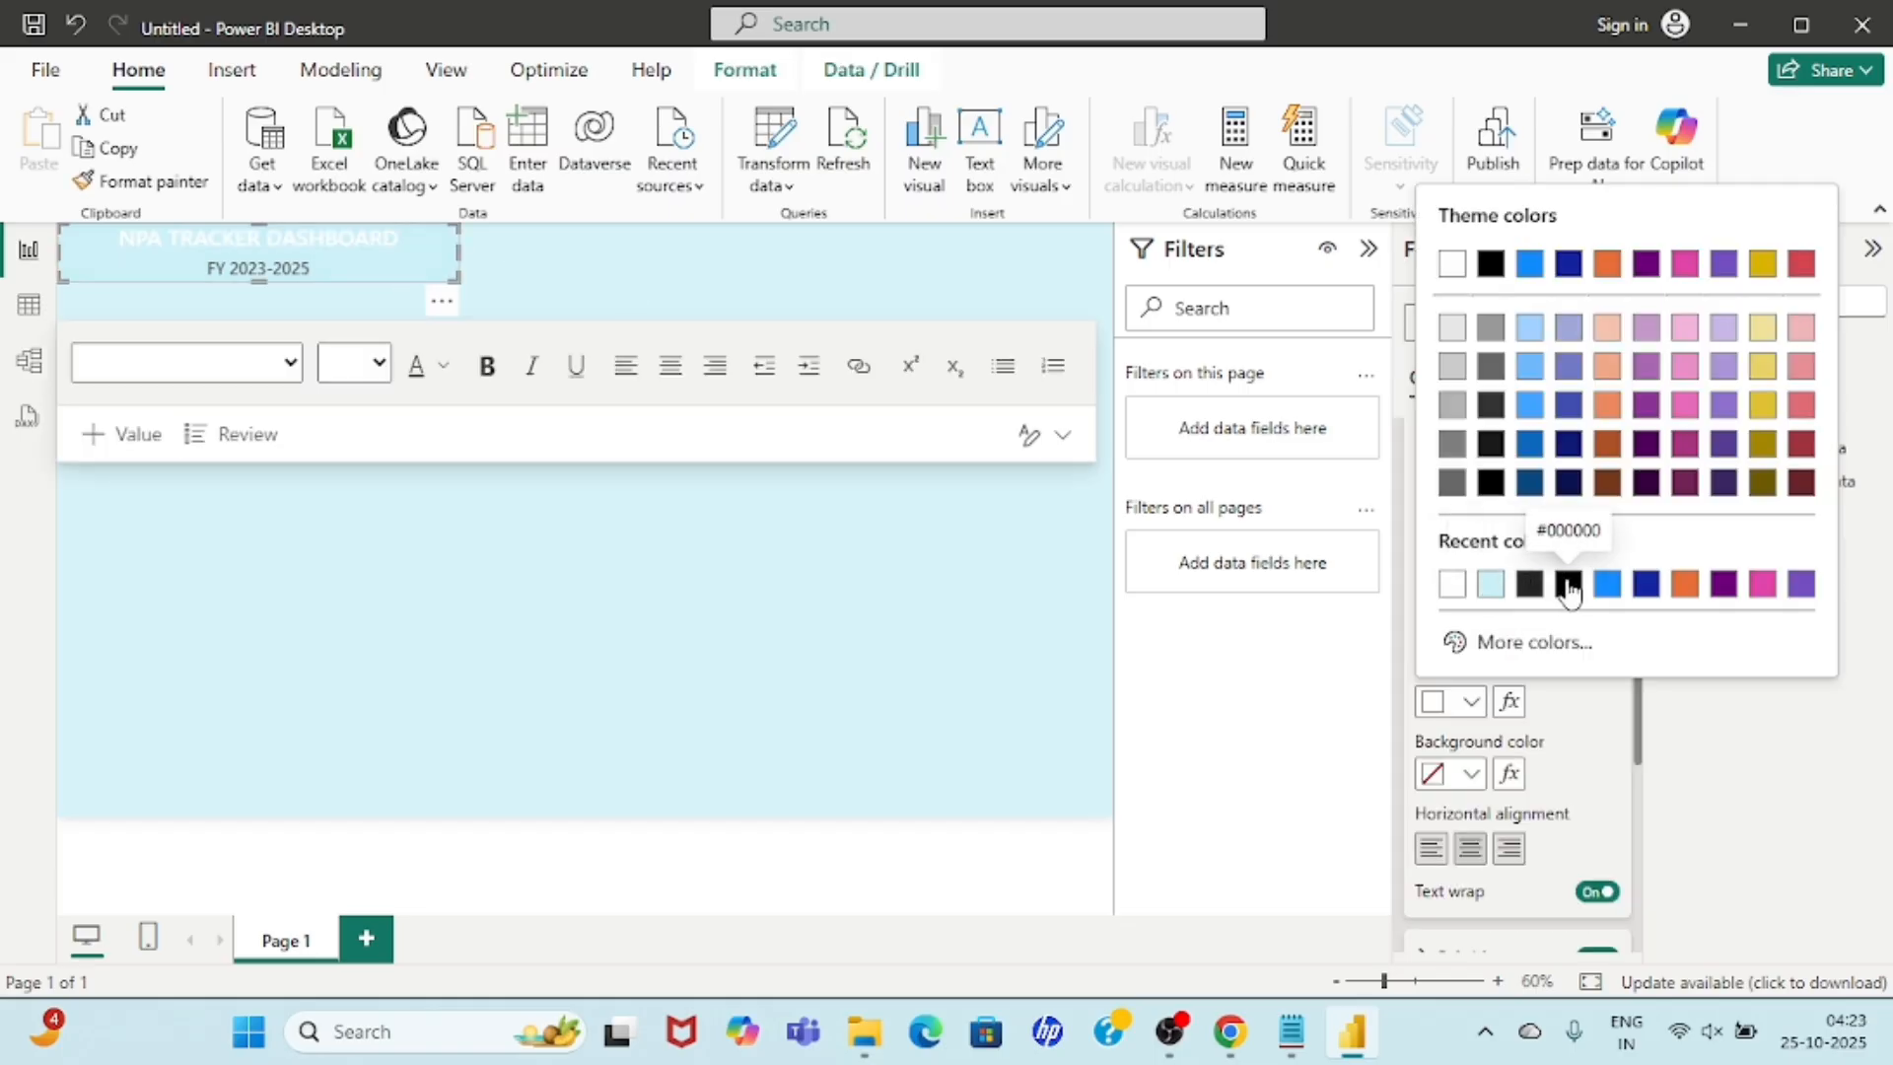
{"action": "left_click", "coordinate": [1568, 584]}
{"action": "scroll", "coordinate": [1415, 743], "scroll_direction": "down", "scroll_amount": 4}
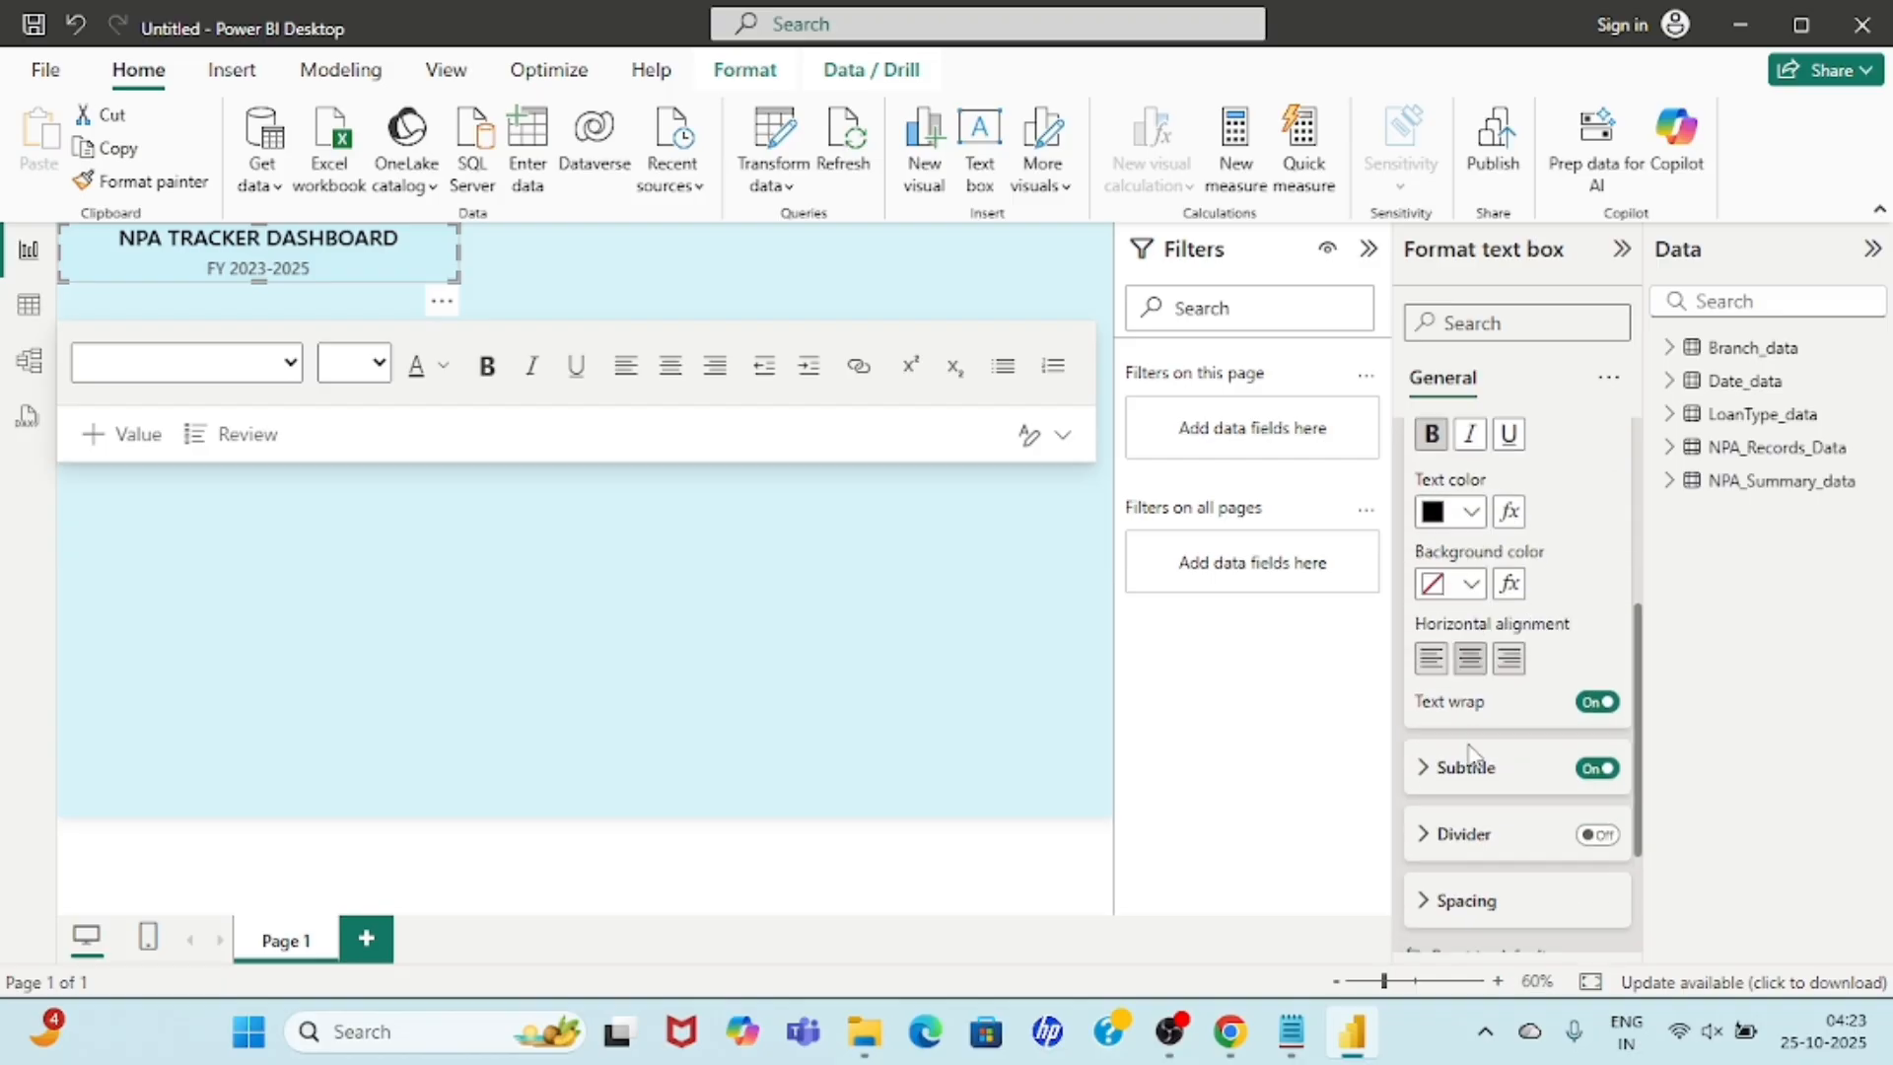
{"action": "left_click", "coordinate": [1438, 614]}
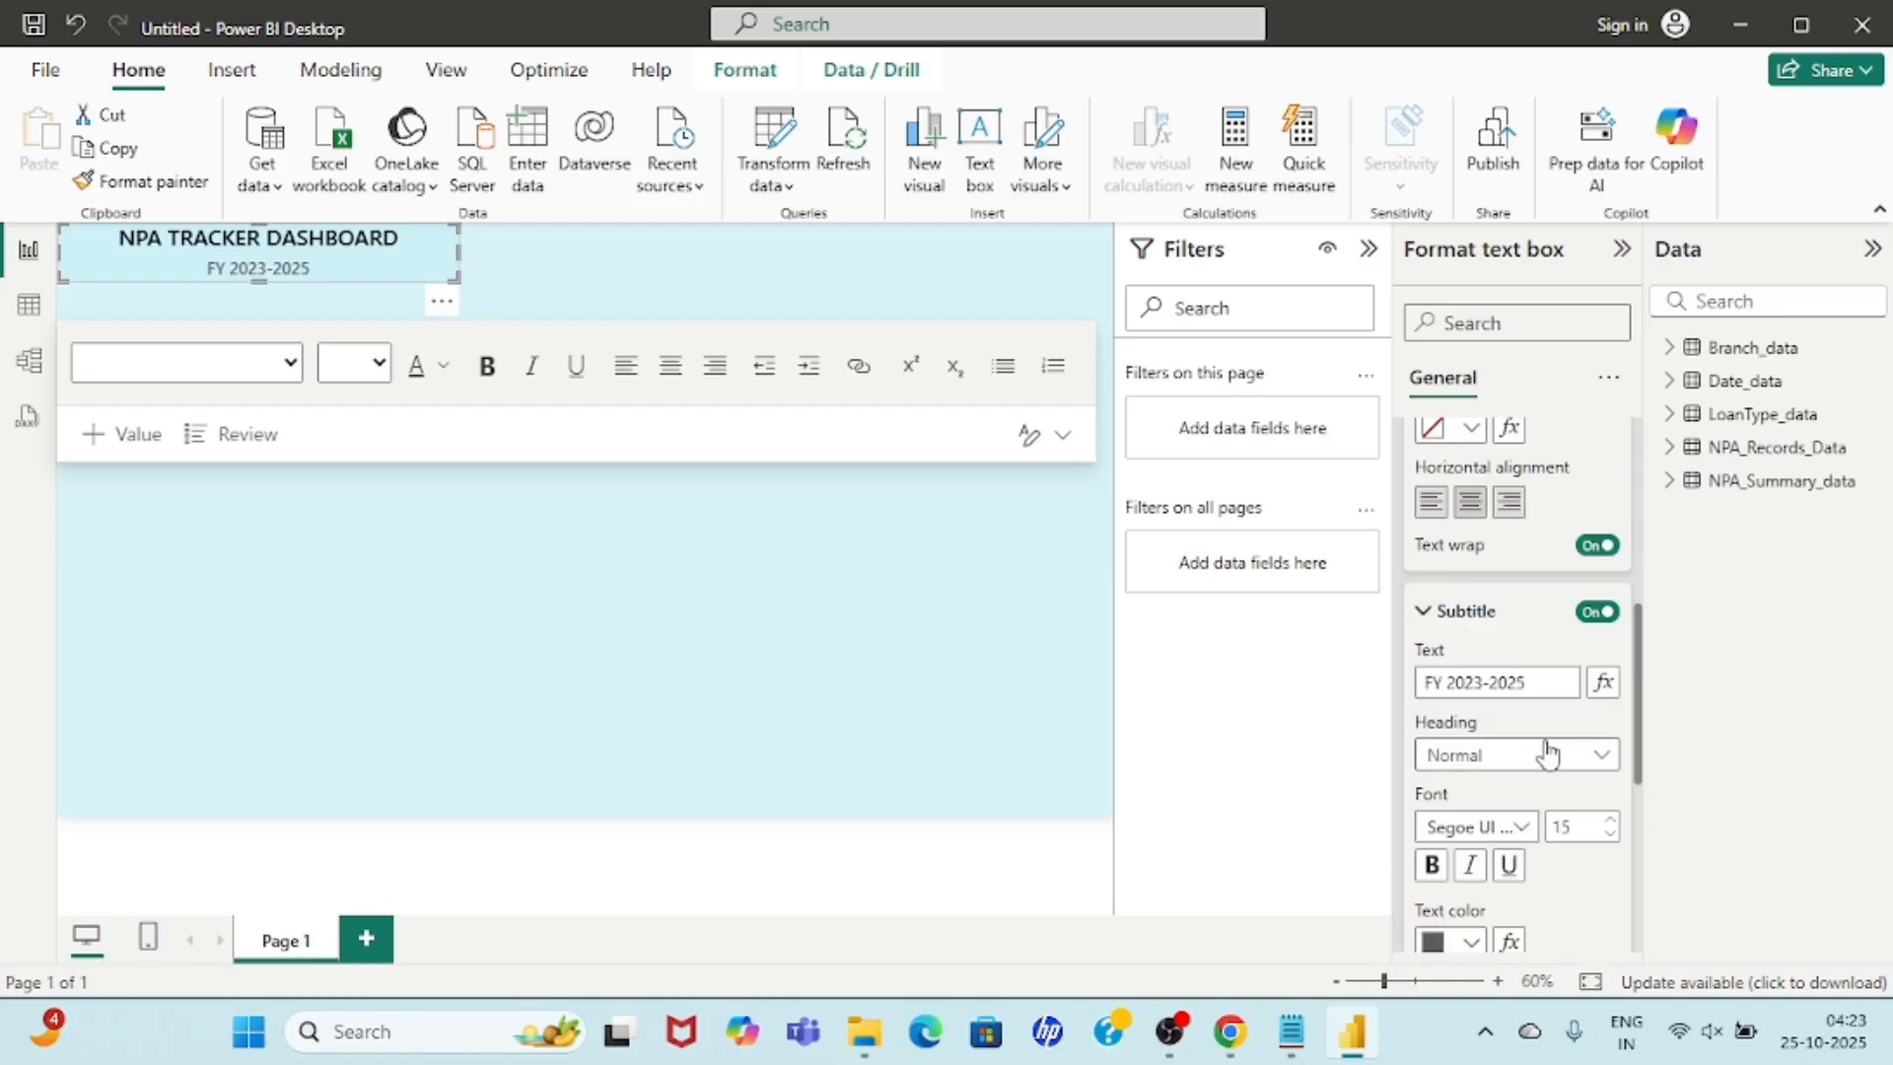
{"action": "scroll", "coordinate": [1543, 745], "scroll_direction": "down", "scroll_amount": 2}
{"action": "left_click", "coordinate": [1455, 754]}
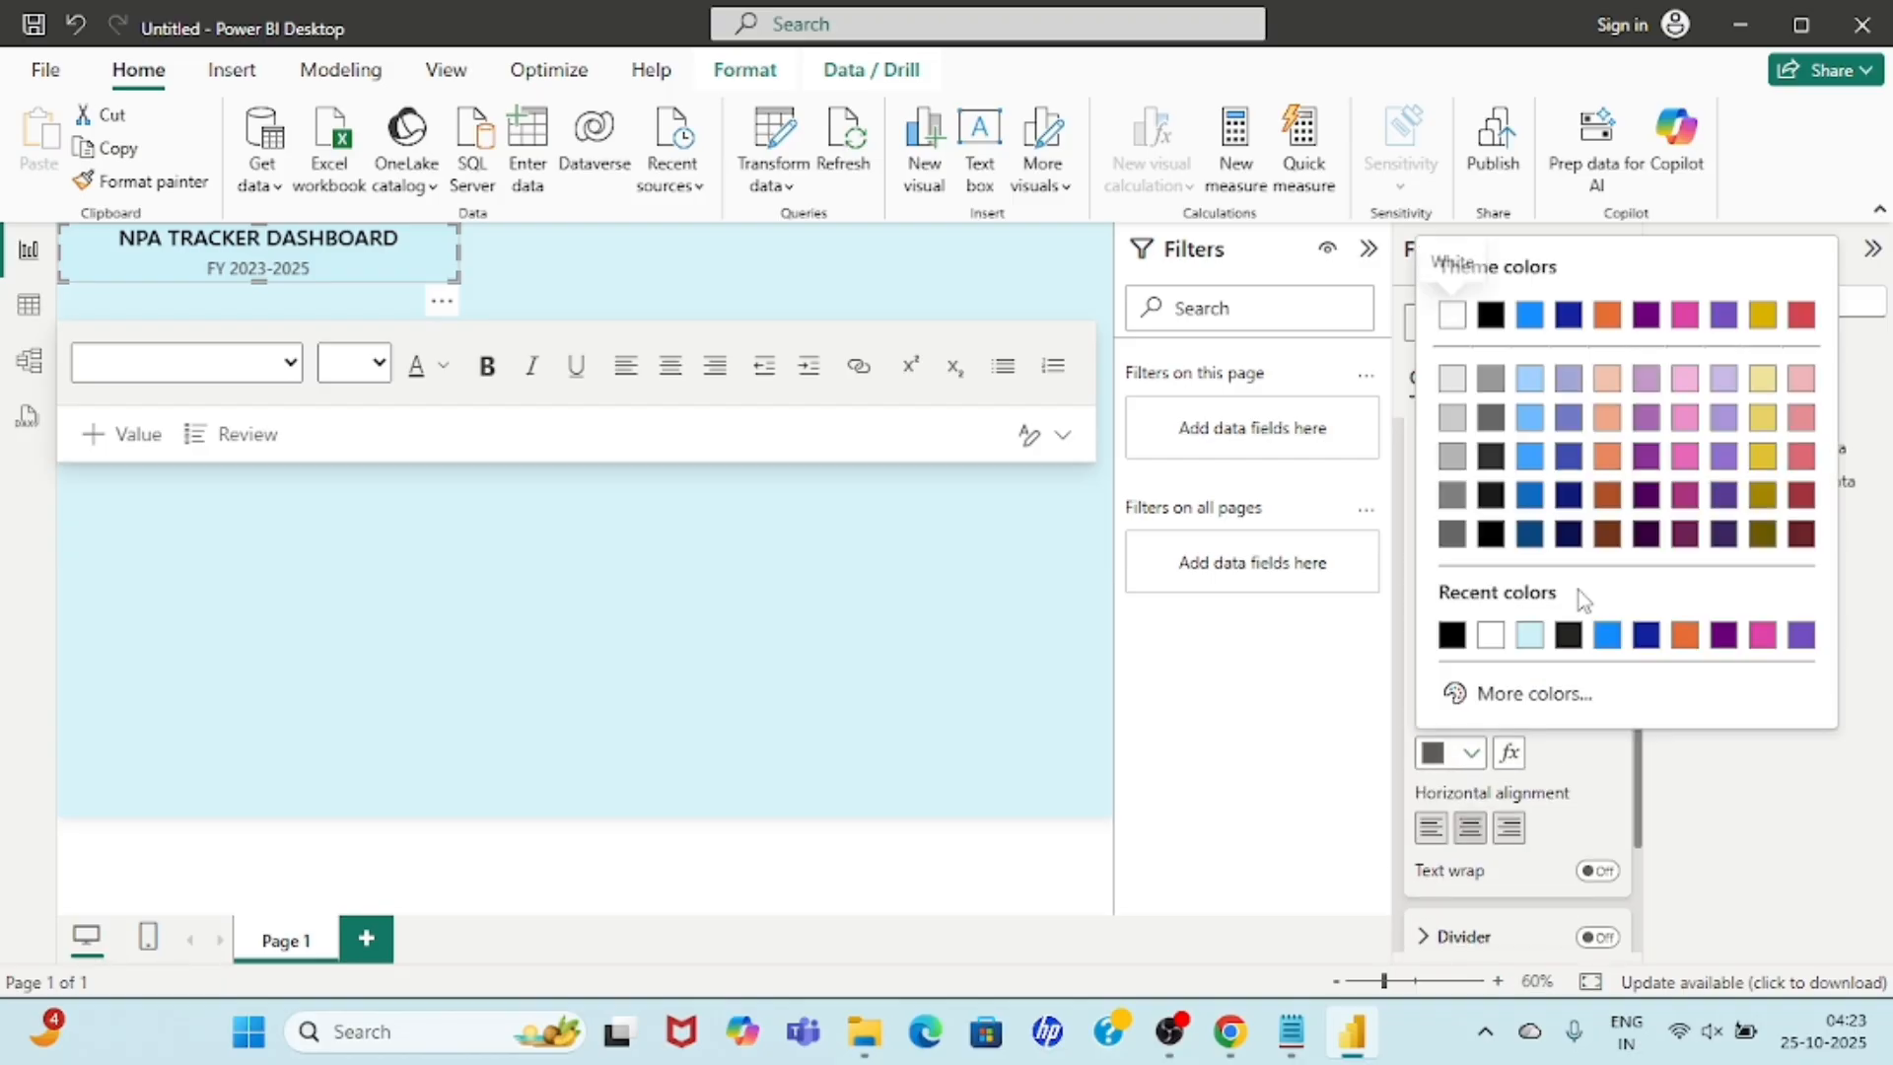
{"action": "left_click", "coordinate": [1450, 636]}
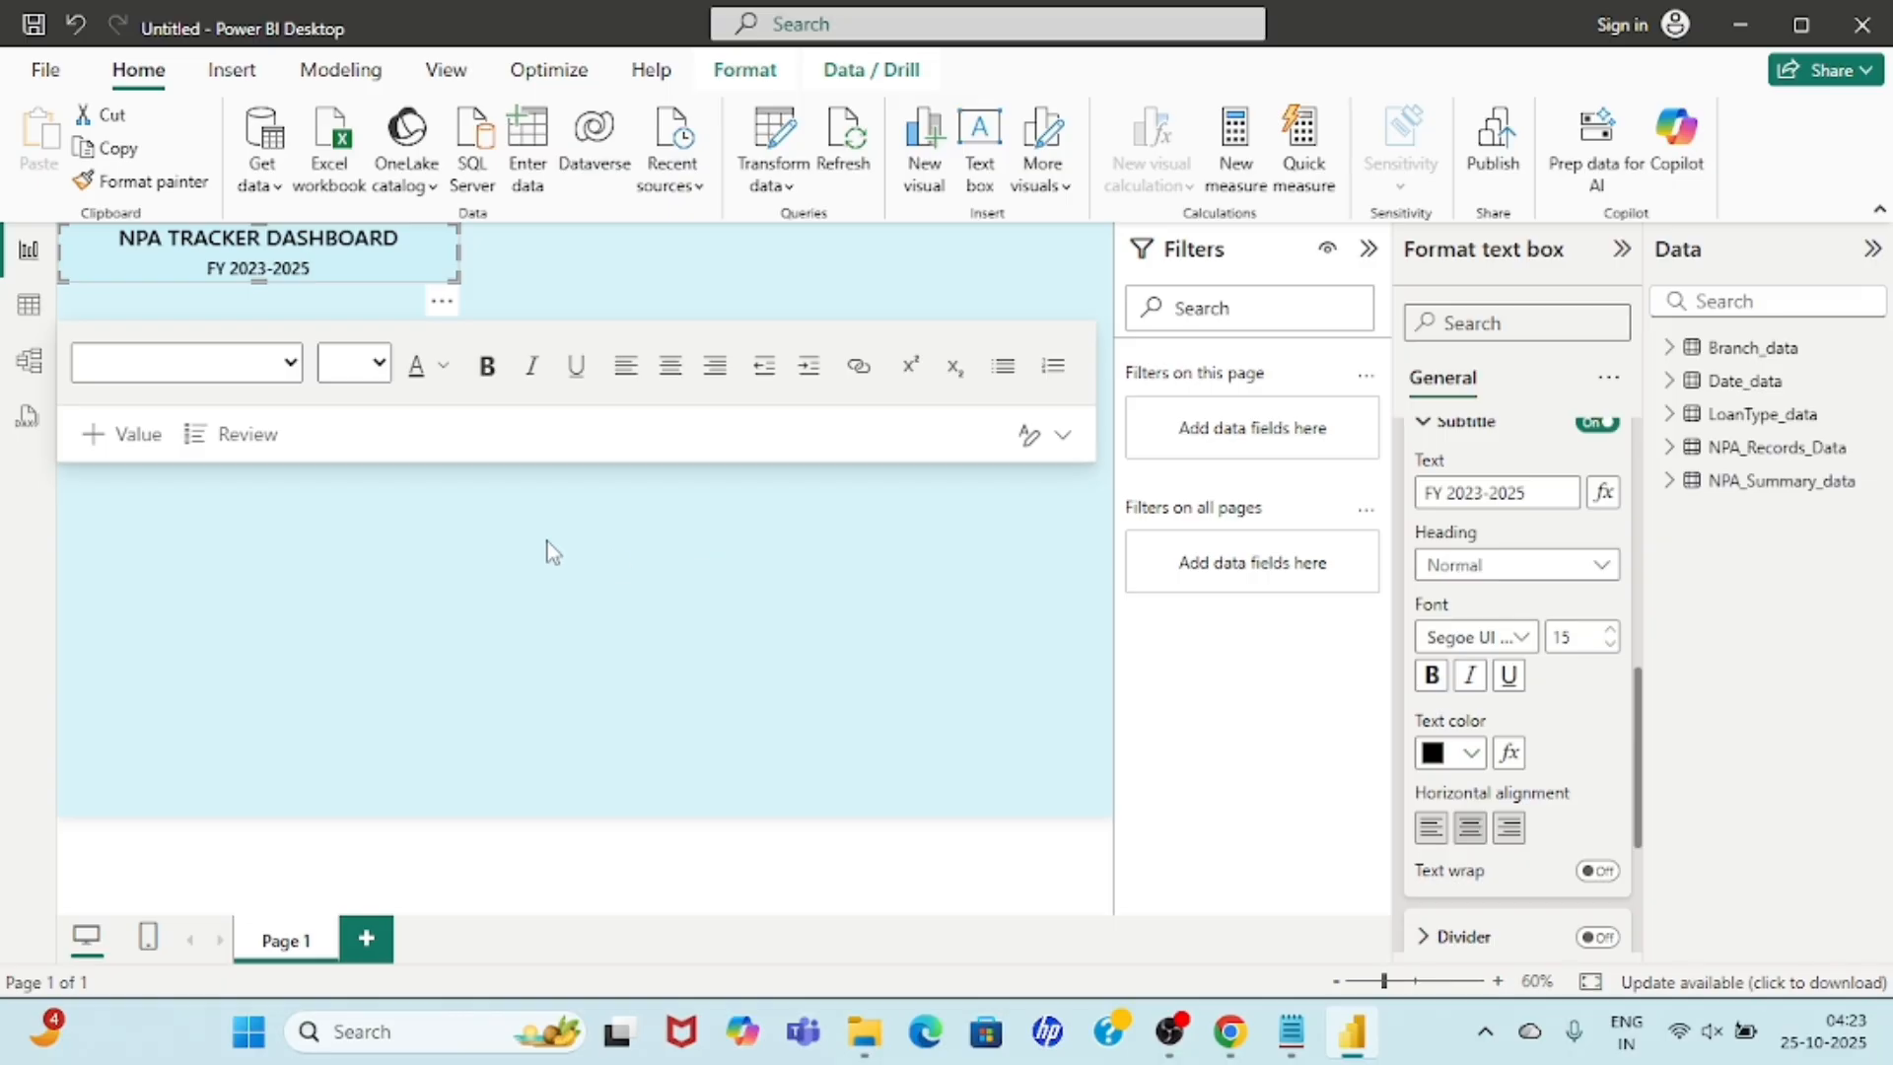
{"action": "left_click", "coordinate": [687, 602]}
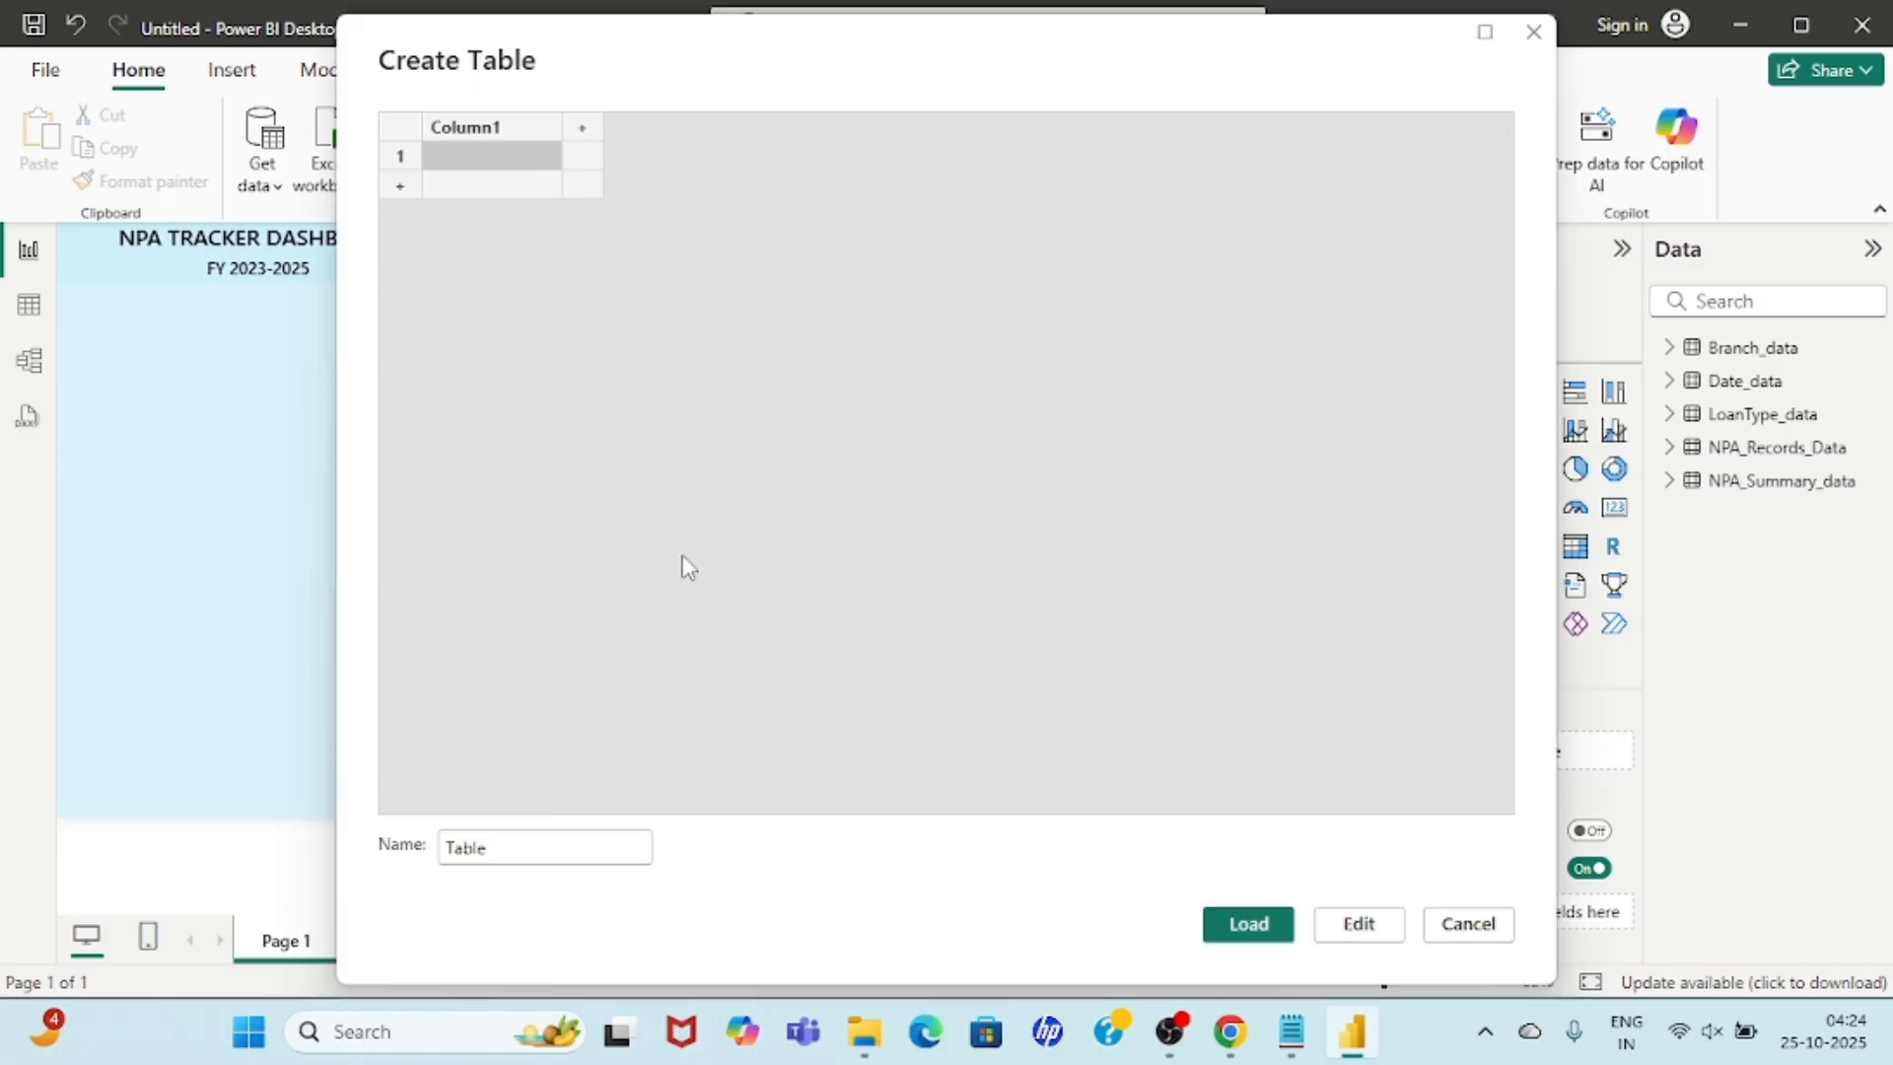
Name the new blank table DAX_Table and load it into the model.
{"action": "left_click", "coordinate": [523, 848]}
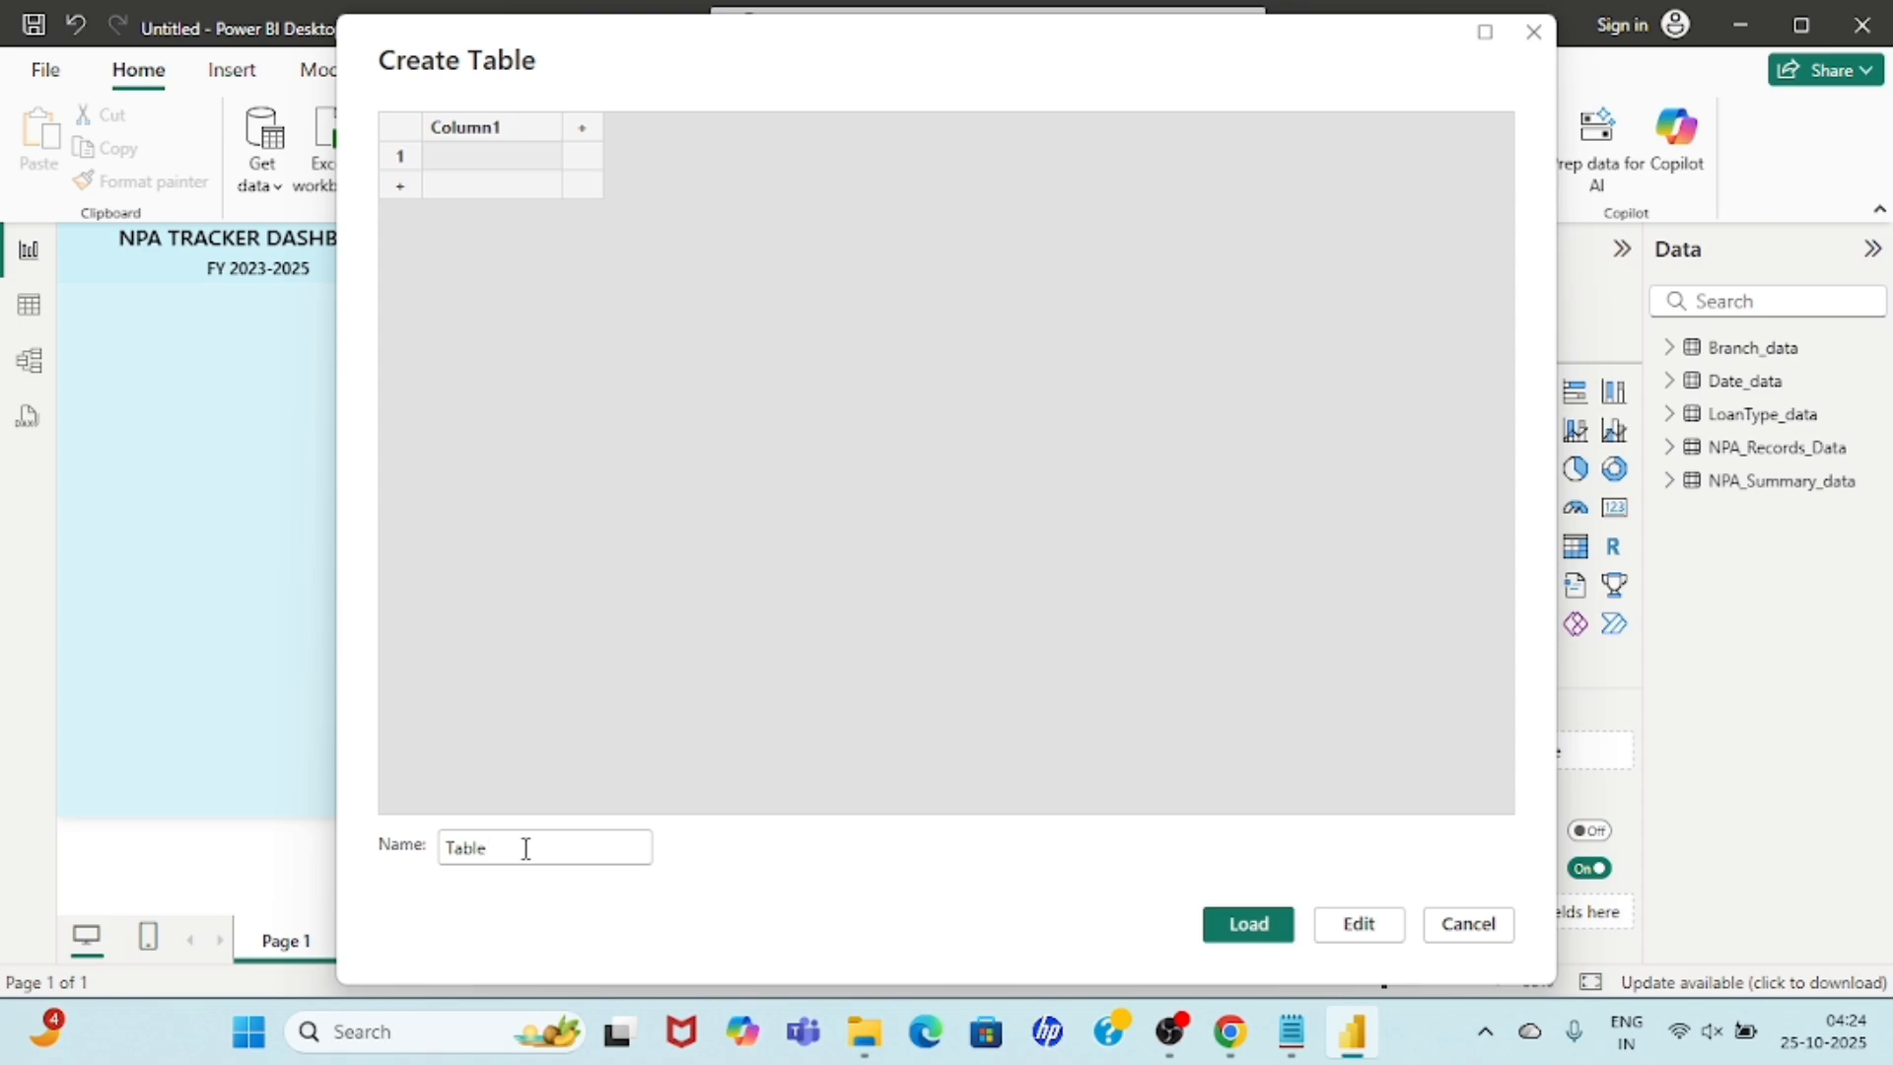
{"action": "left_click", "coordinate": [526, 848]}
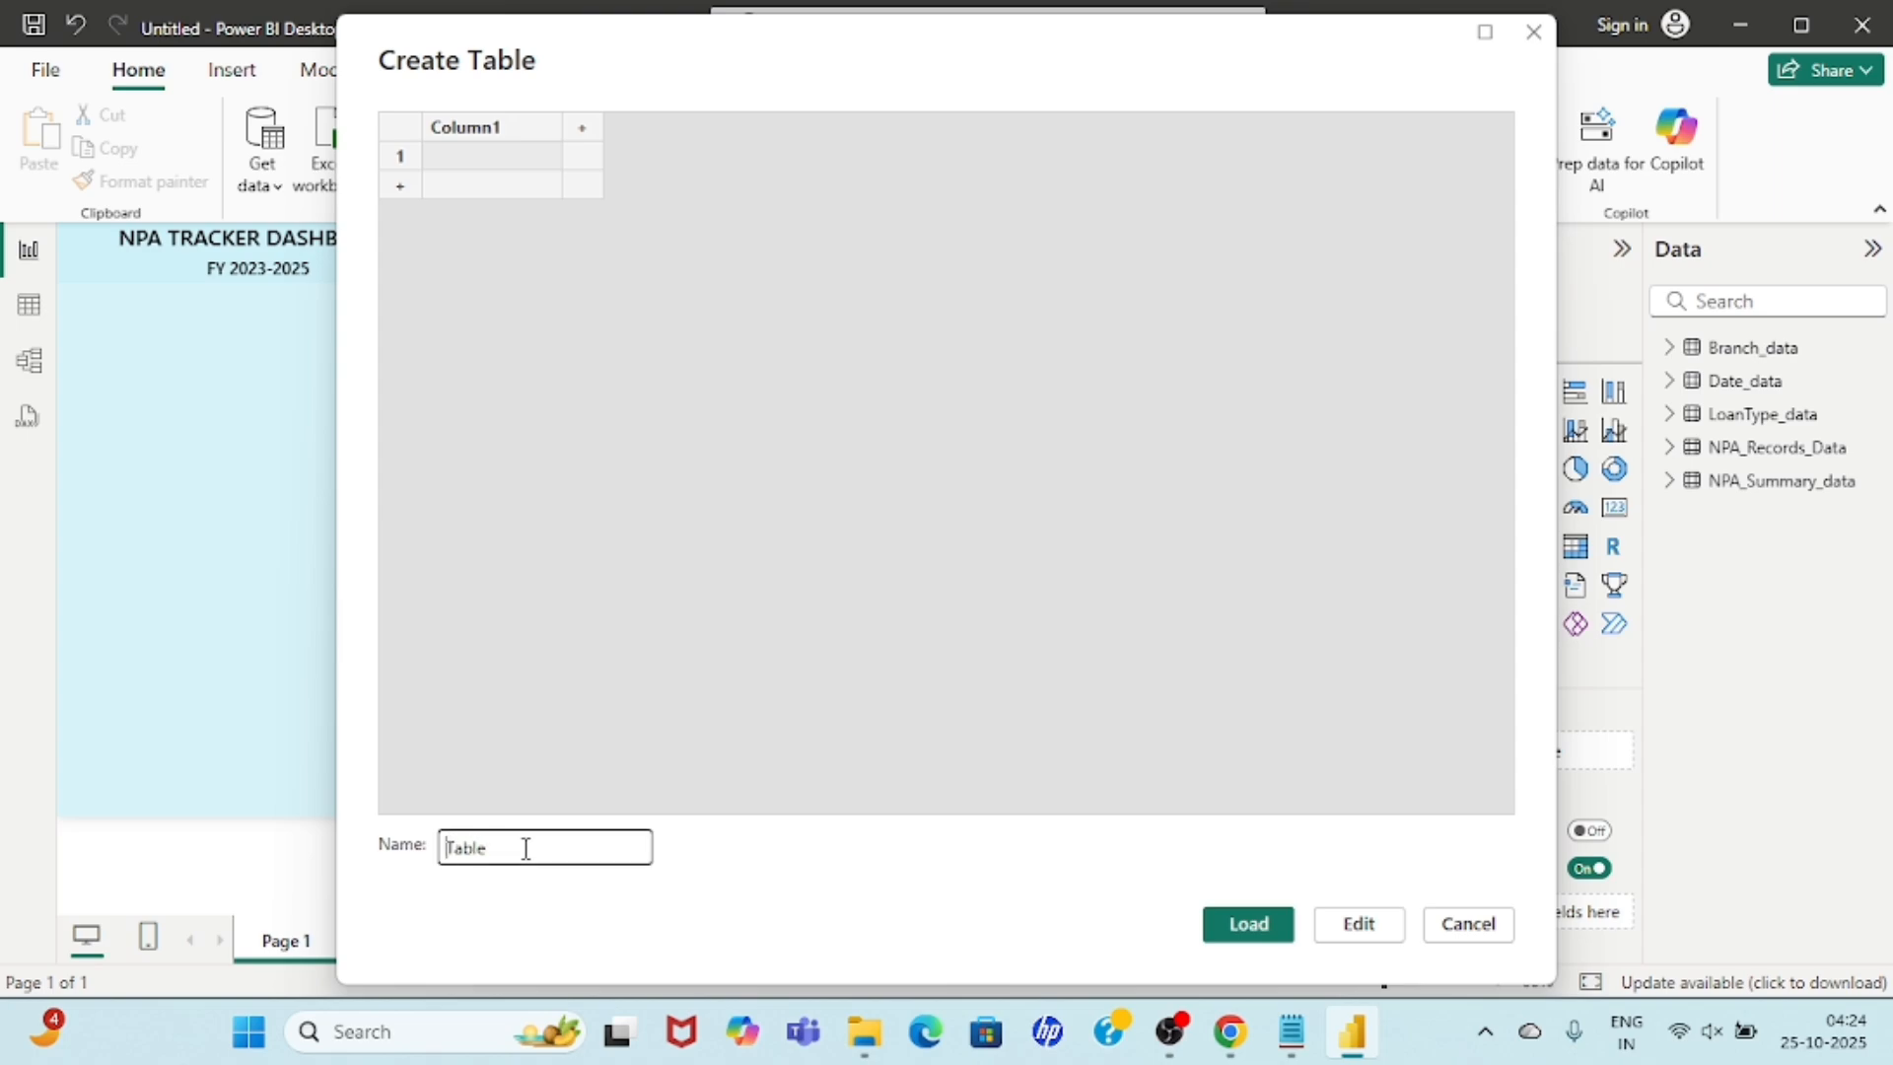
{"action": "type", "text": "DAX_"}
{"action": "left_click", "coordinate": [1245, 929]}
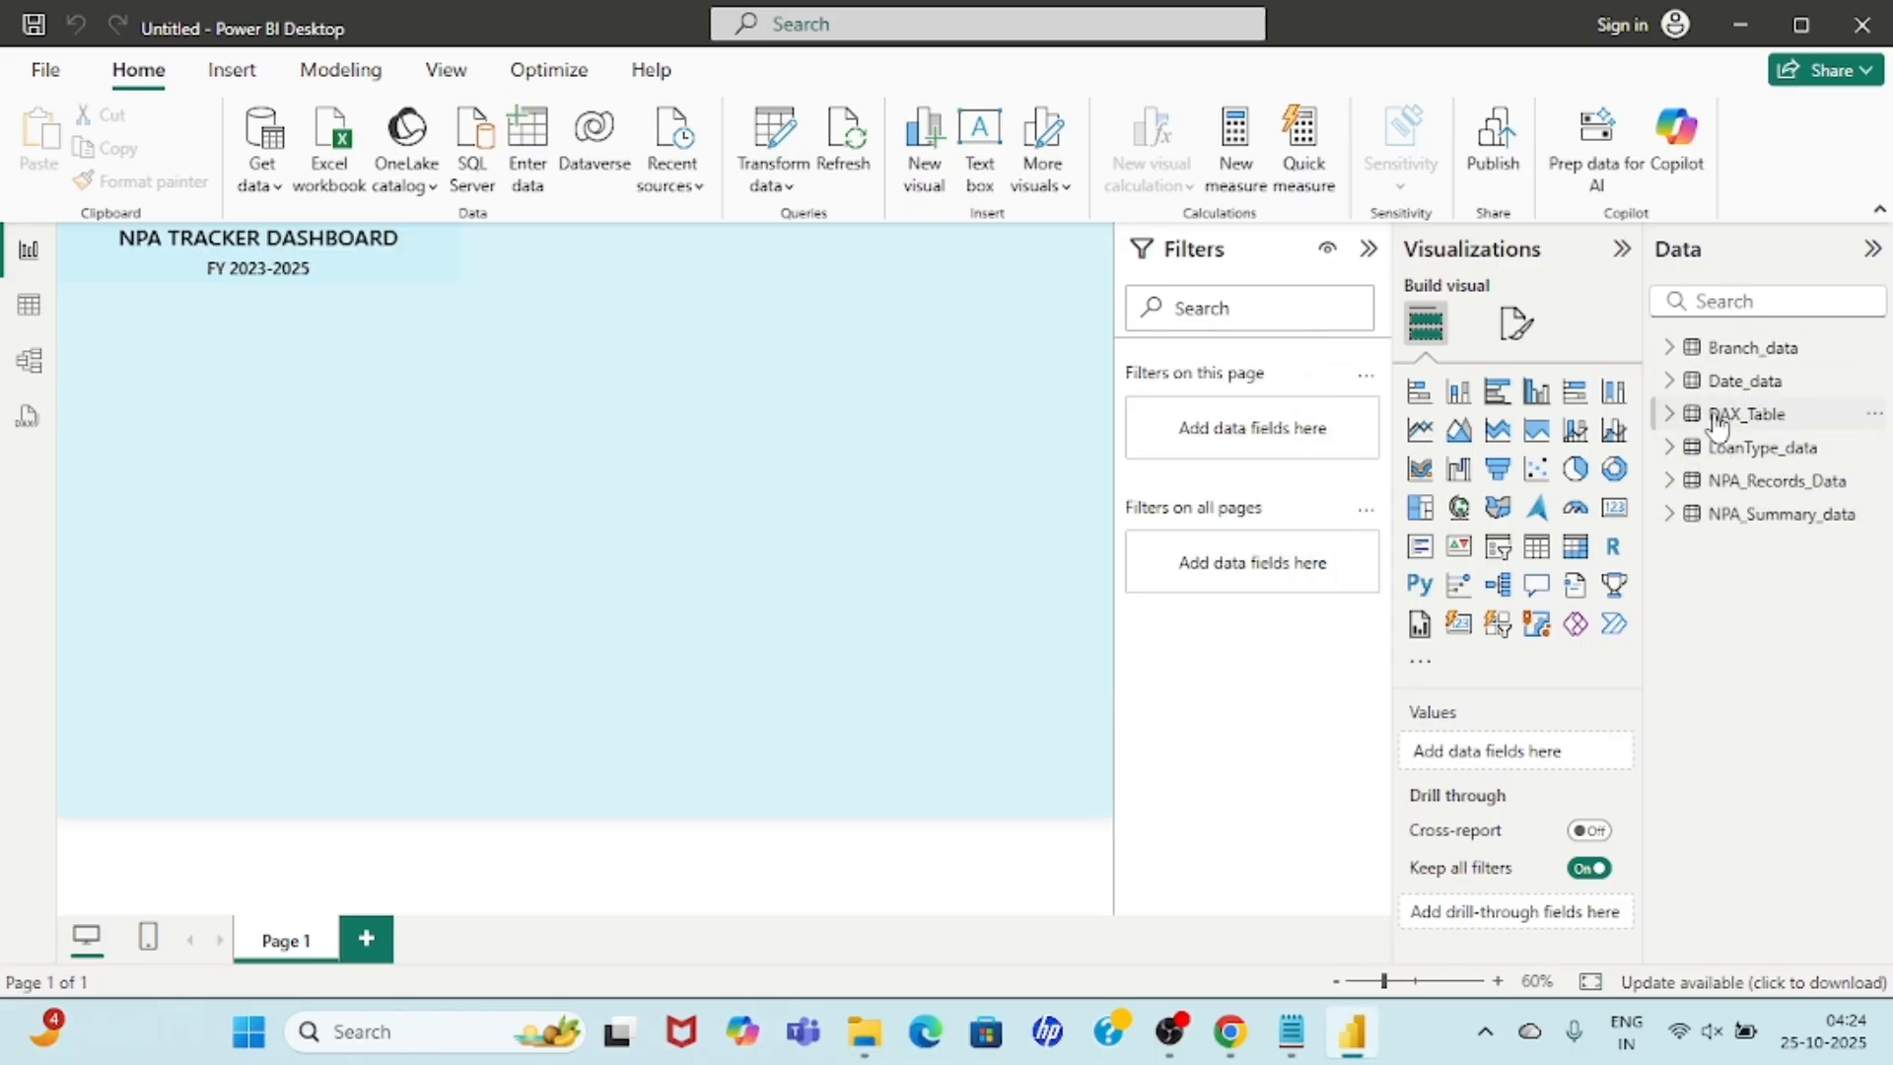
Create a measure in DAX_Table: total Loan Amount = SUM(NPA_Records_Data[Loan_Amount]).
{"action": "left_click", "coordinate": [1730, 414]}
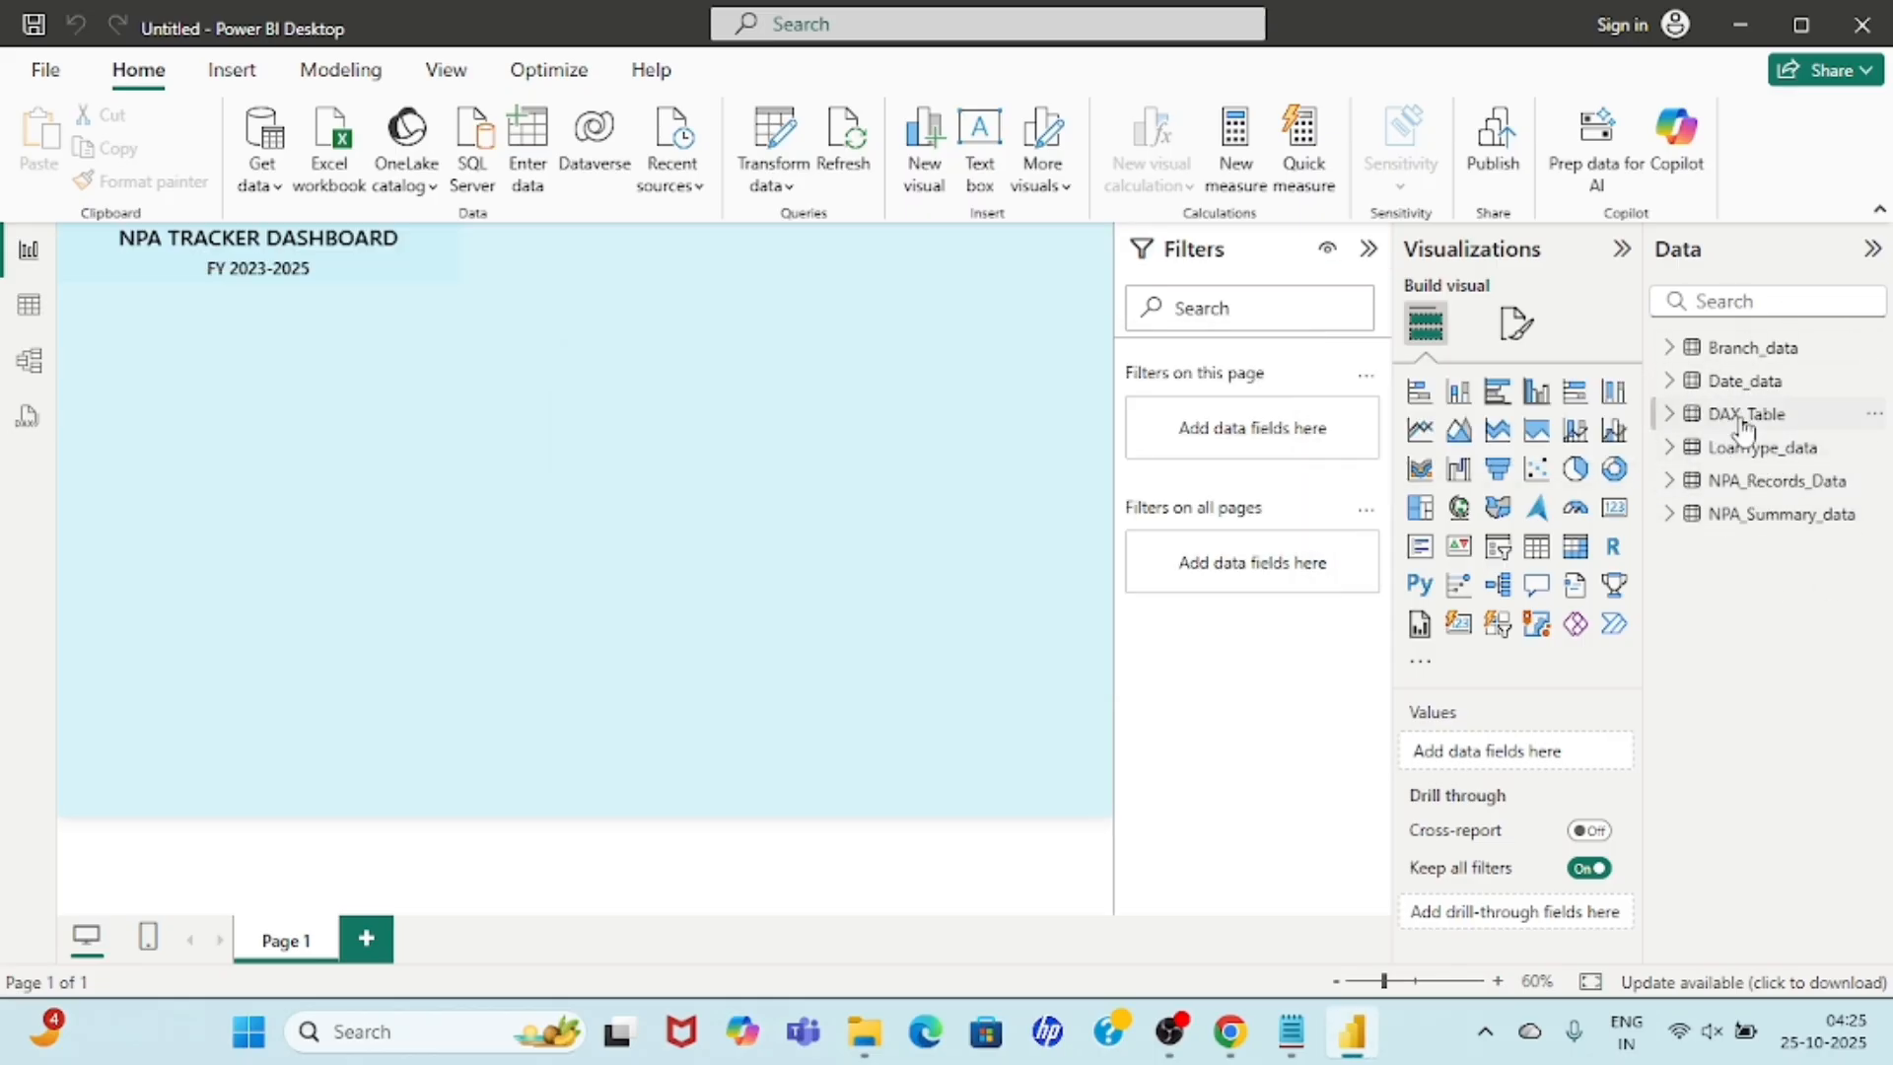
{"action": "left_click", "coordinate": [893, 631]}
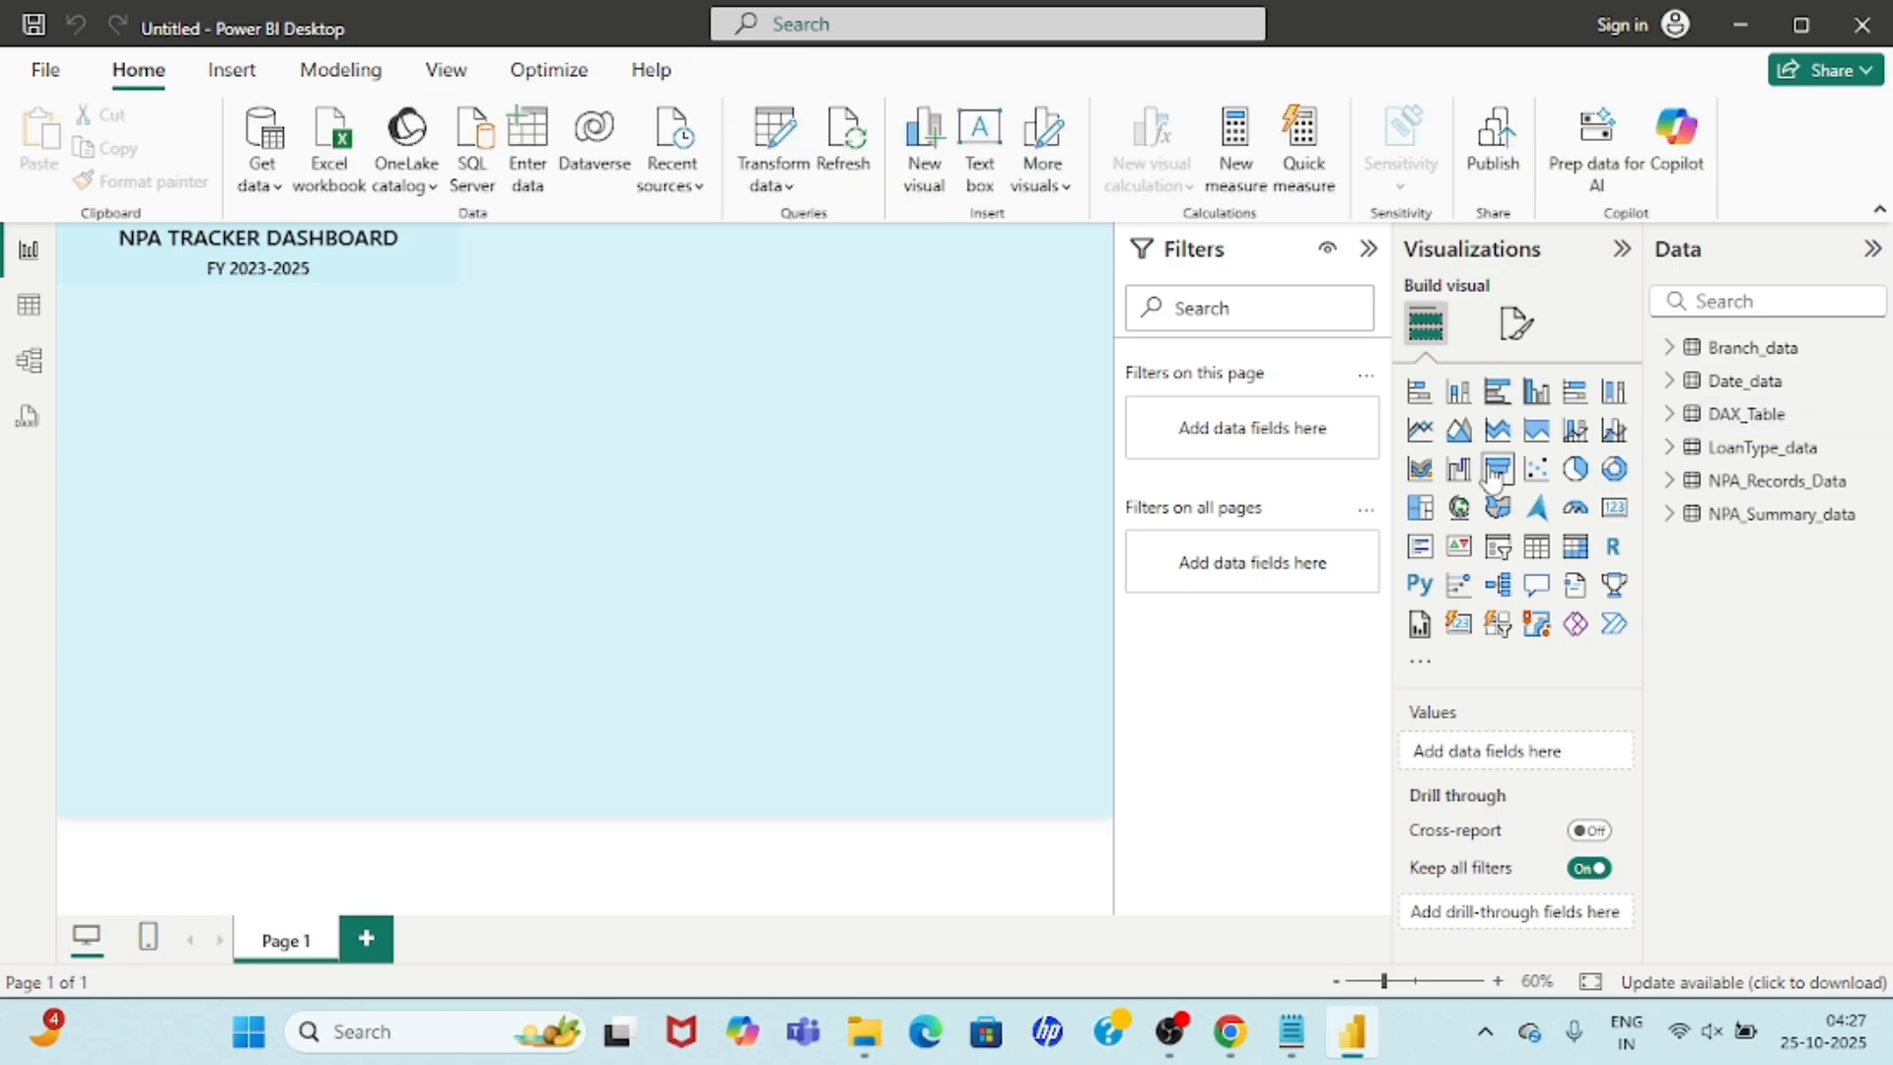
{"action": "left_click", "coordinate": [1744, 419]}
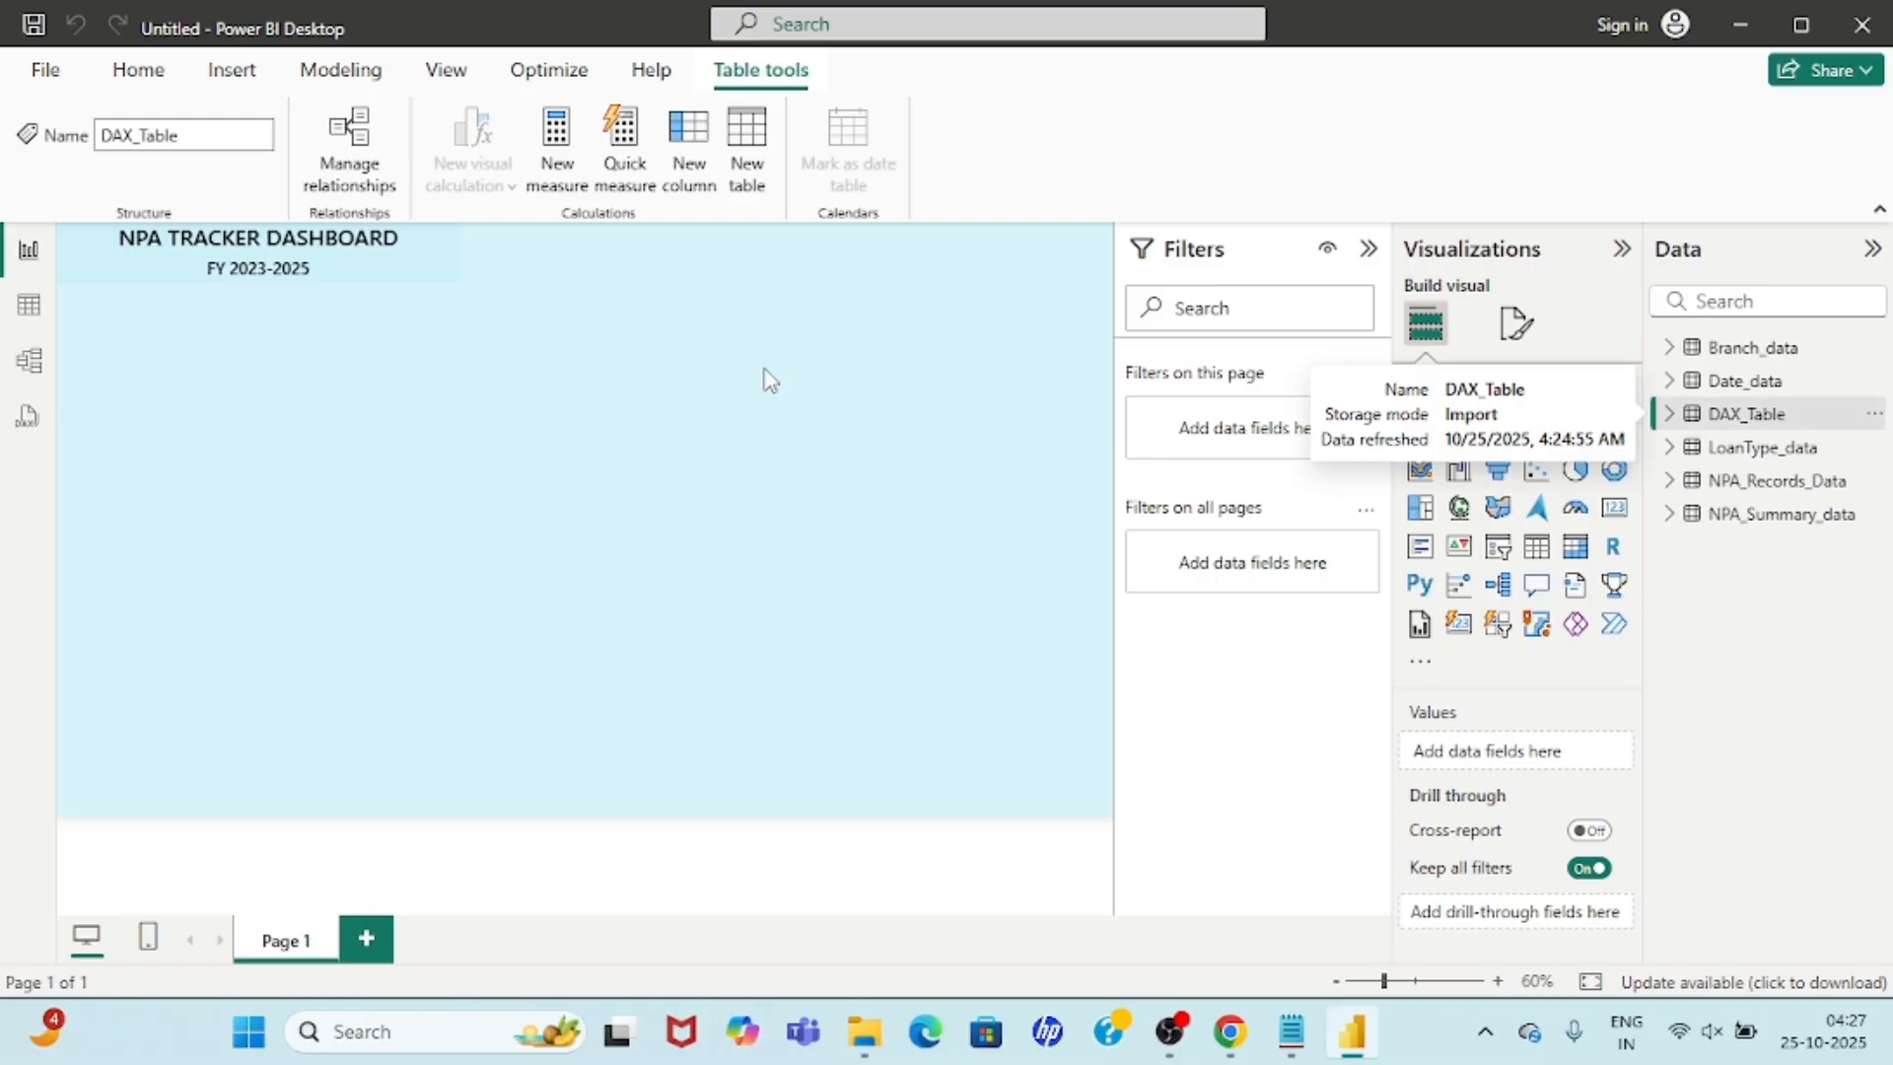
{"action": "left_click", "coordinate": [554, 148]}
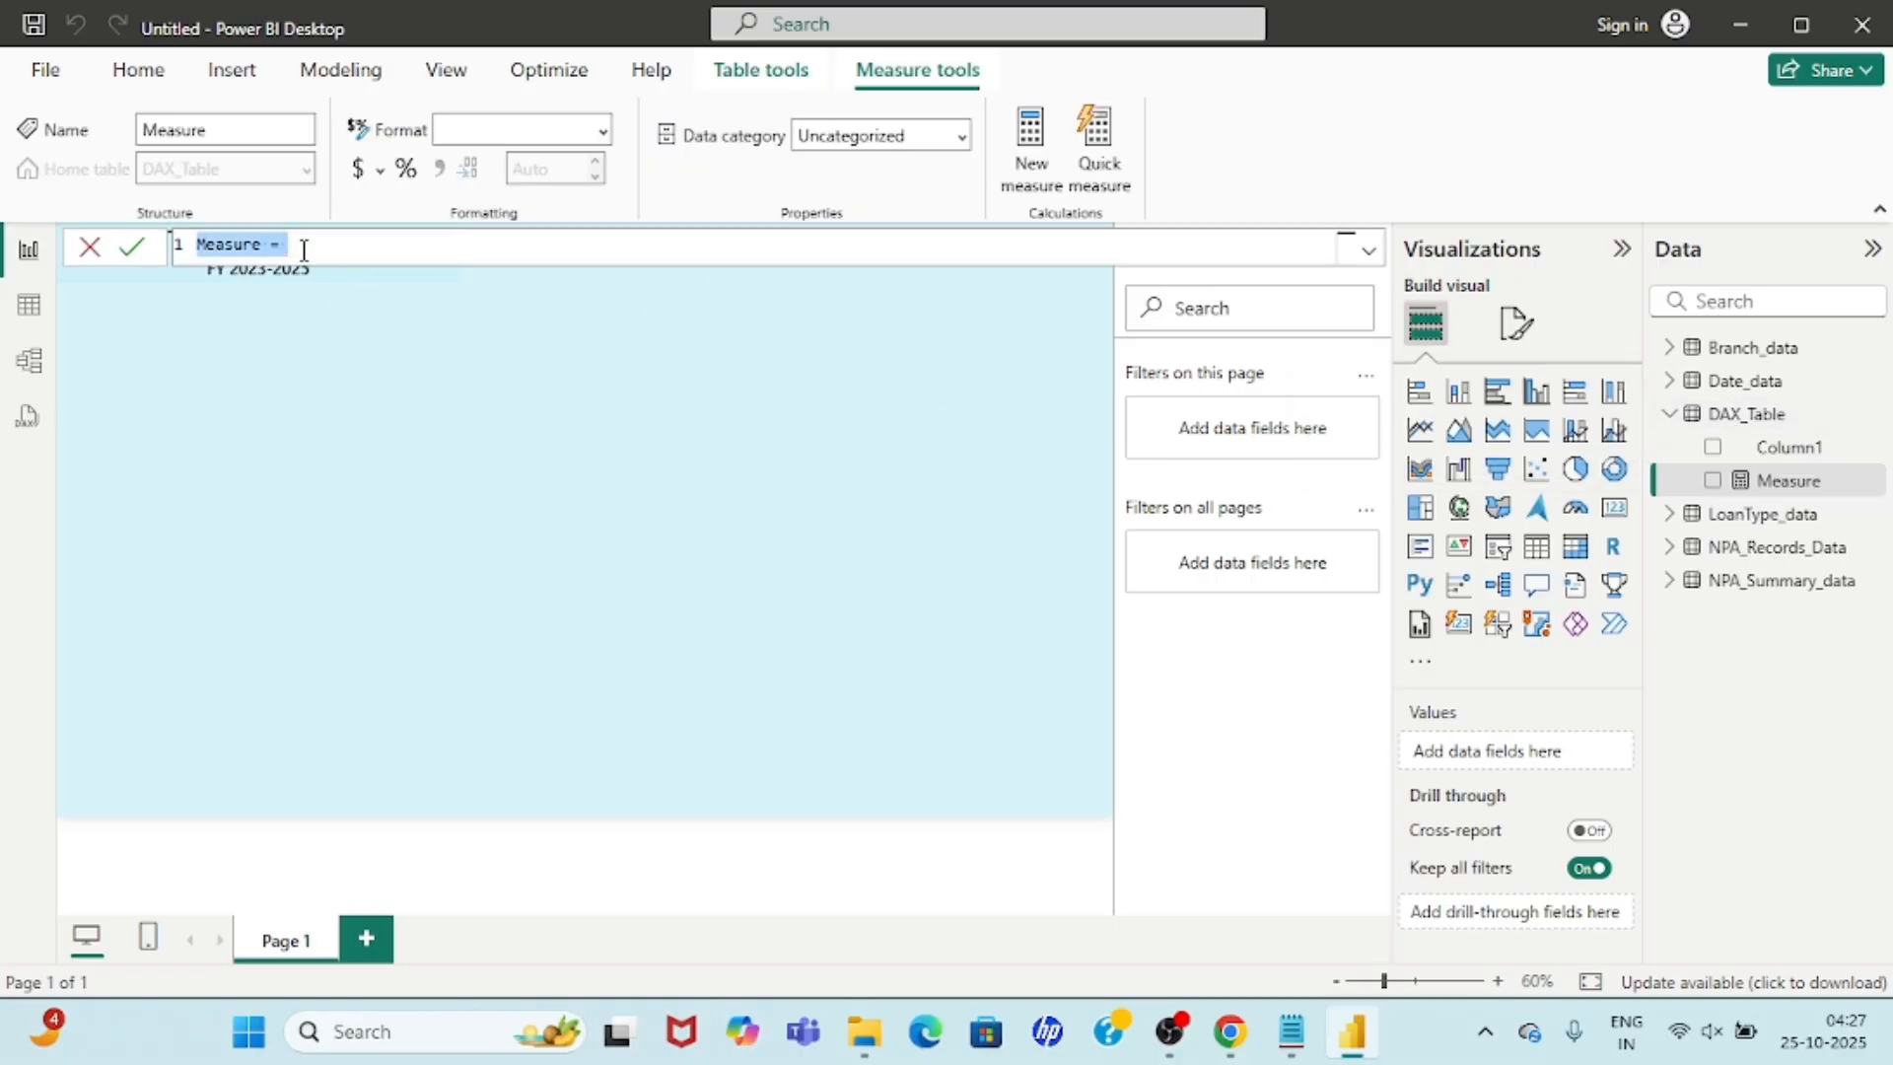
{"action": "type", "text": "total "}
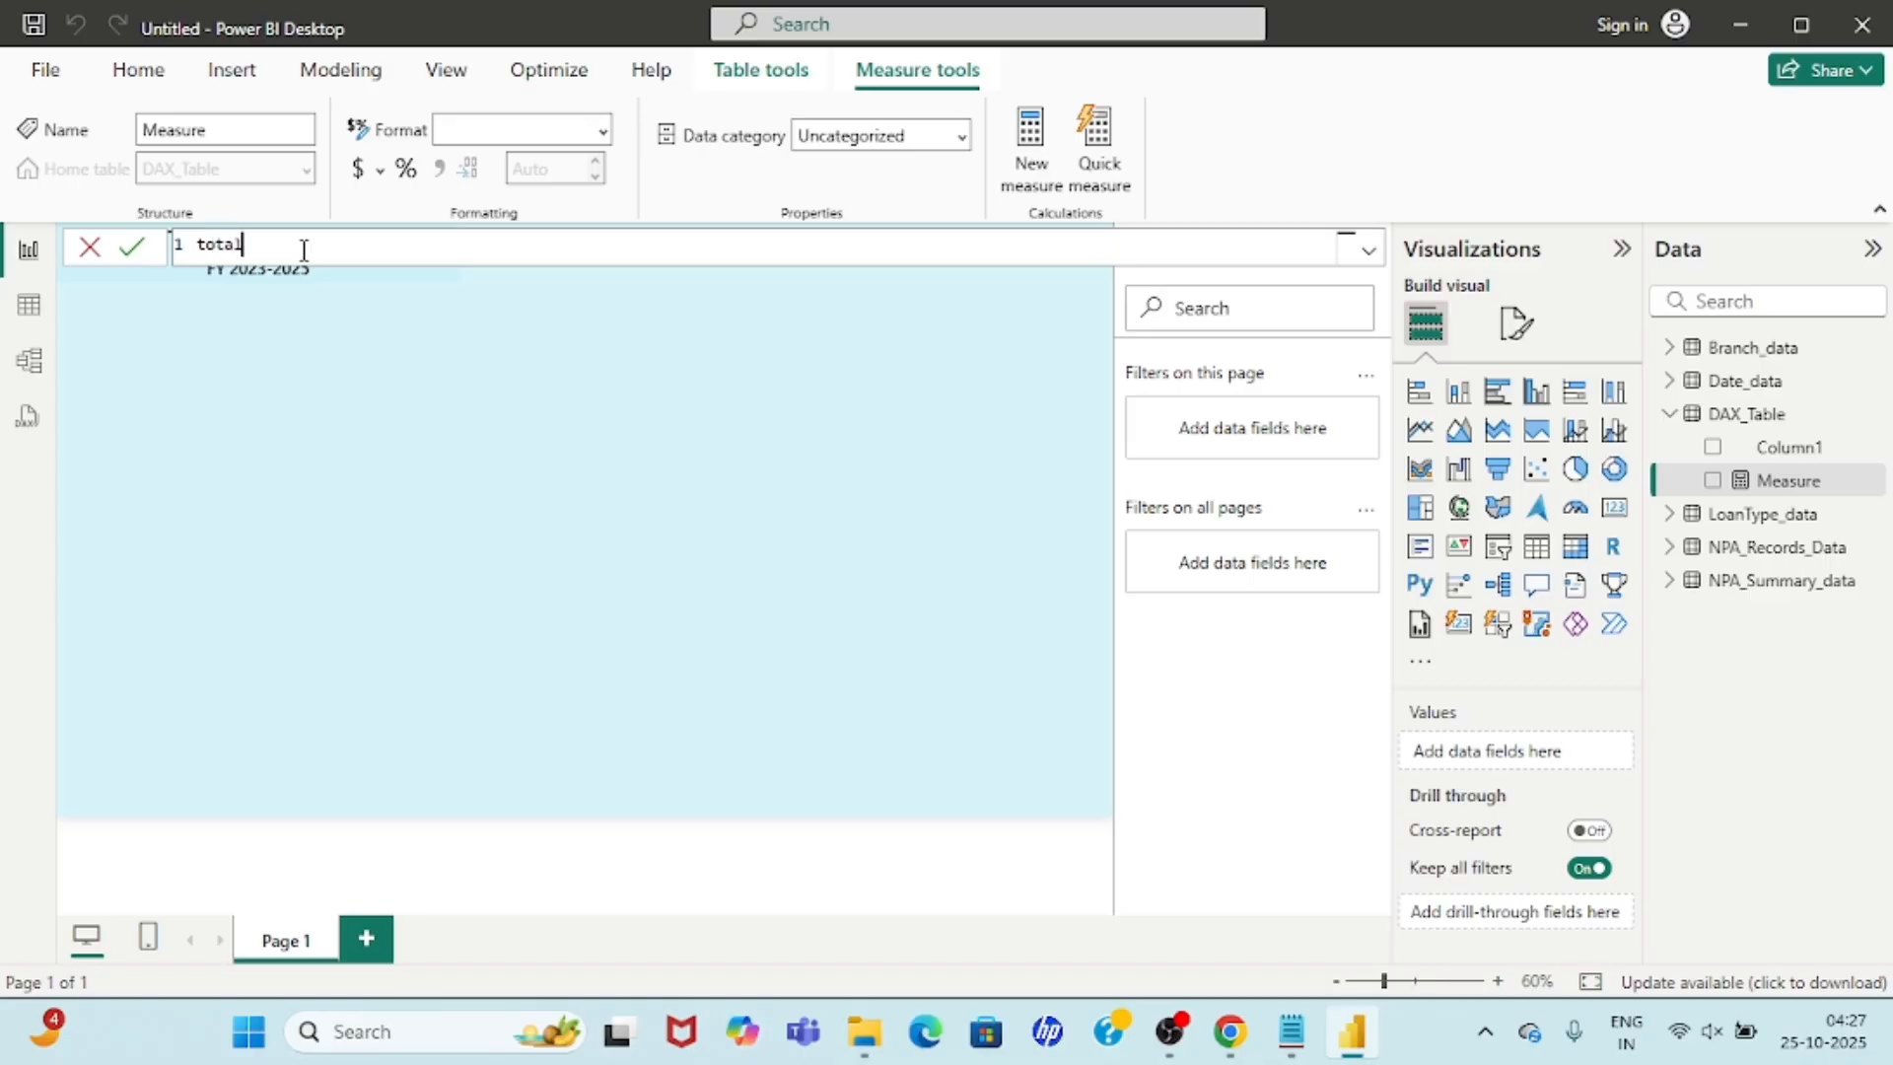
{"action": "type", "text": "Loan Amount= sum("}
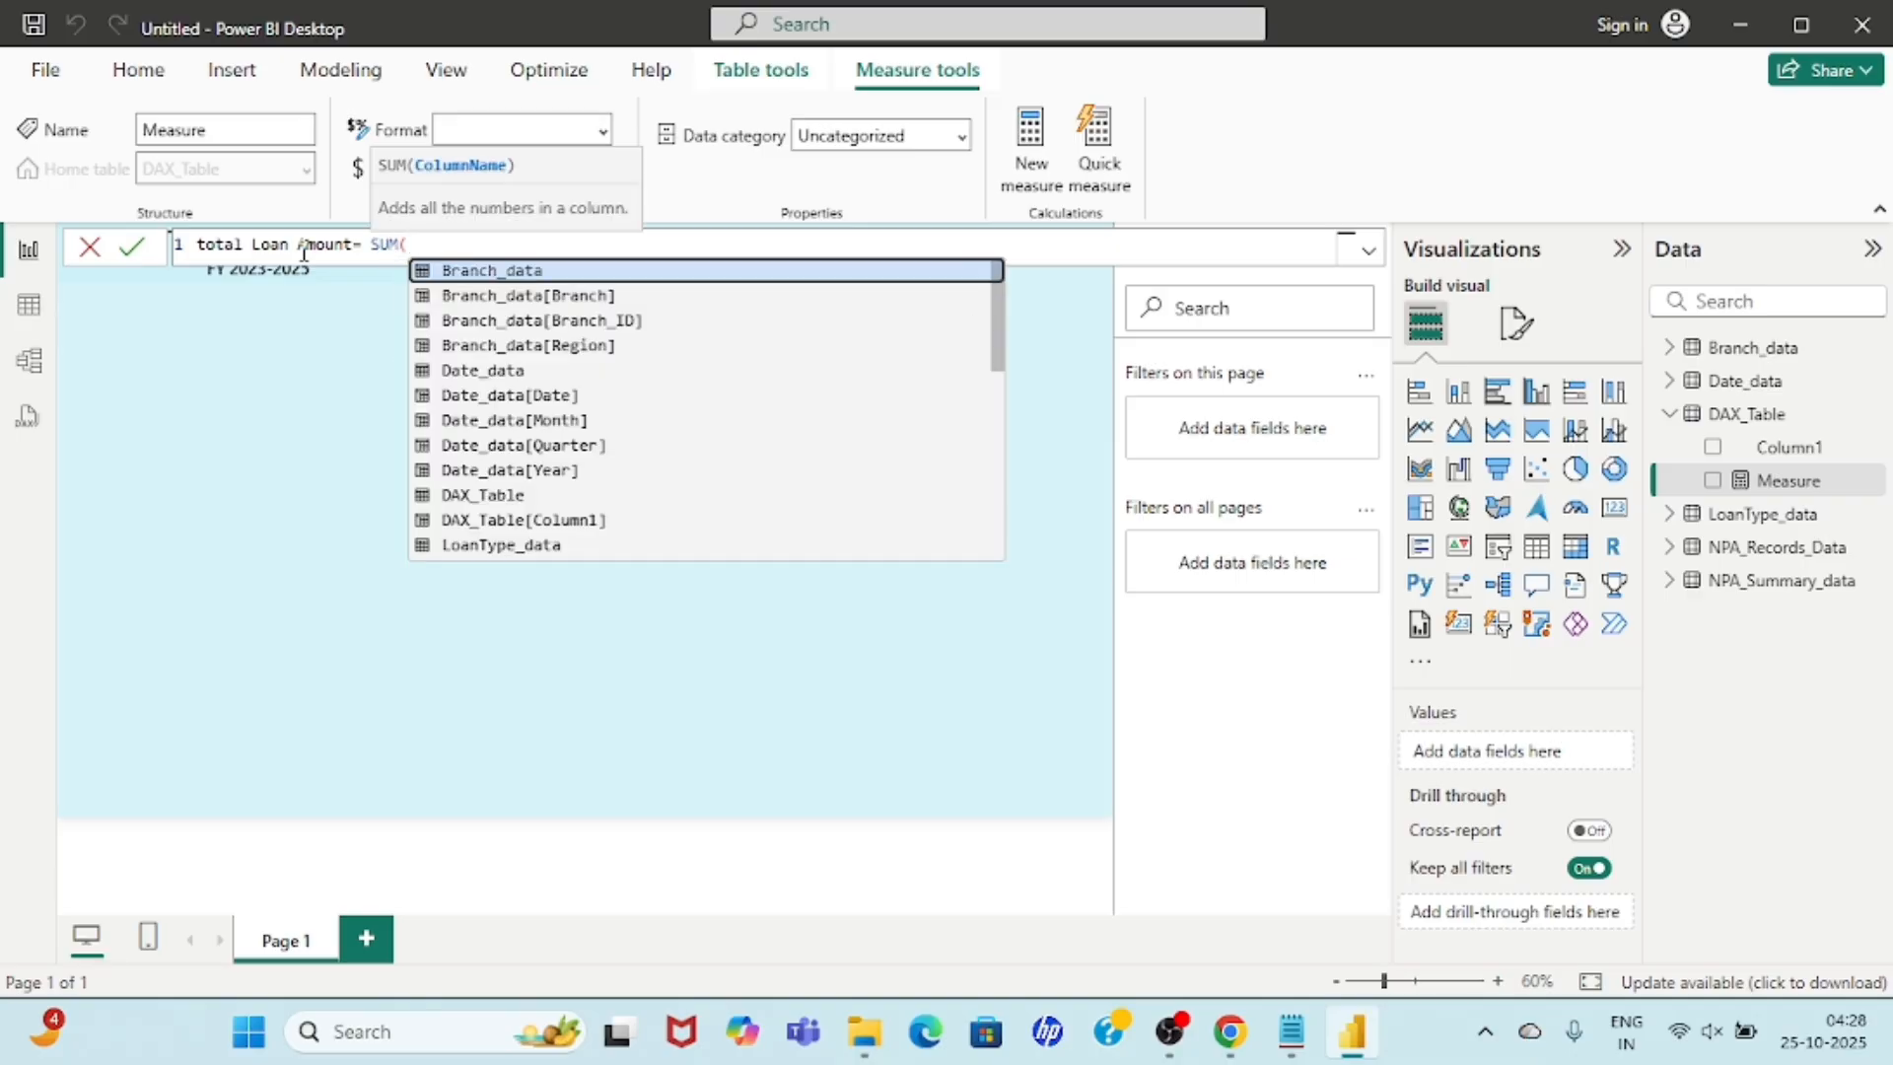
{"action": "type", "text": "npa"}
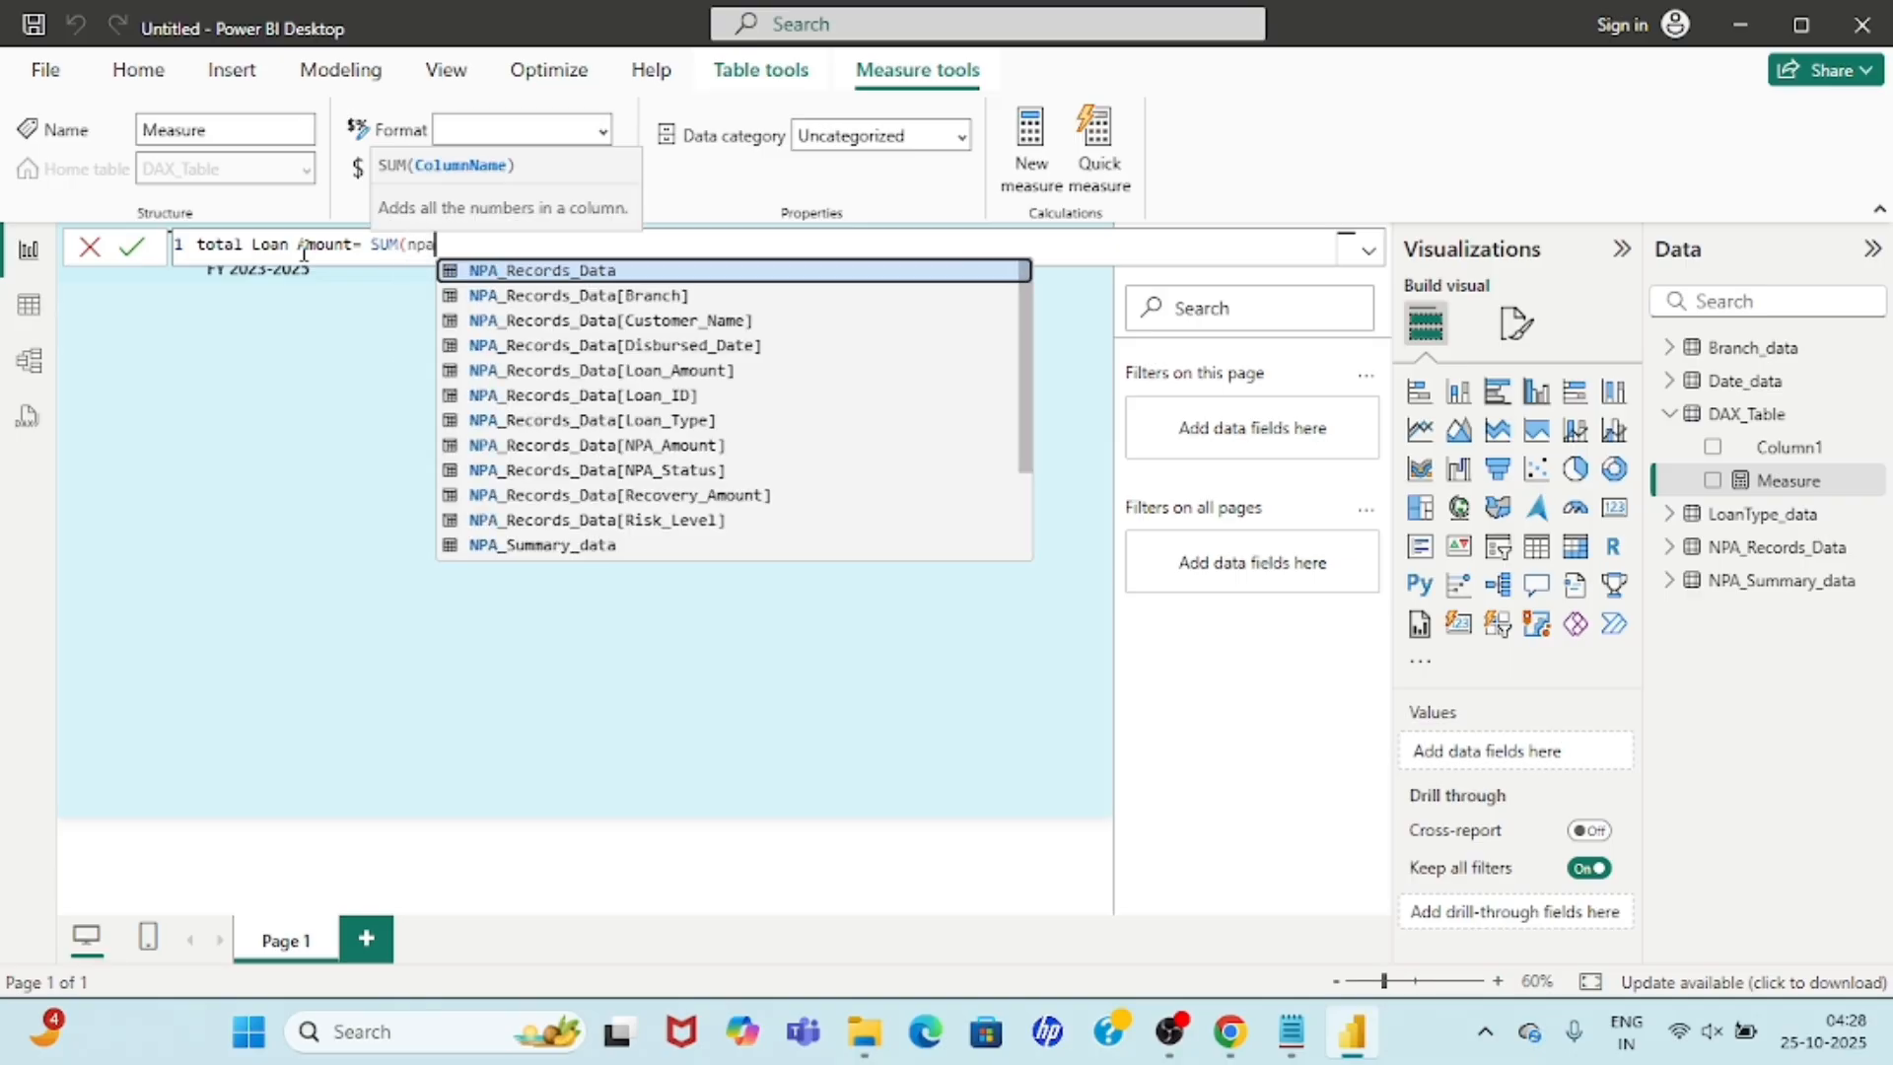
{"action": "key", "text": "Down"}
{"action": "key", "text": "Down"}
{"action": "key", "text": "Down"}
{"action": "key", "text": "Down"}
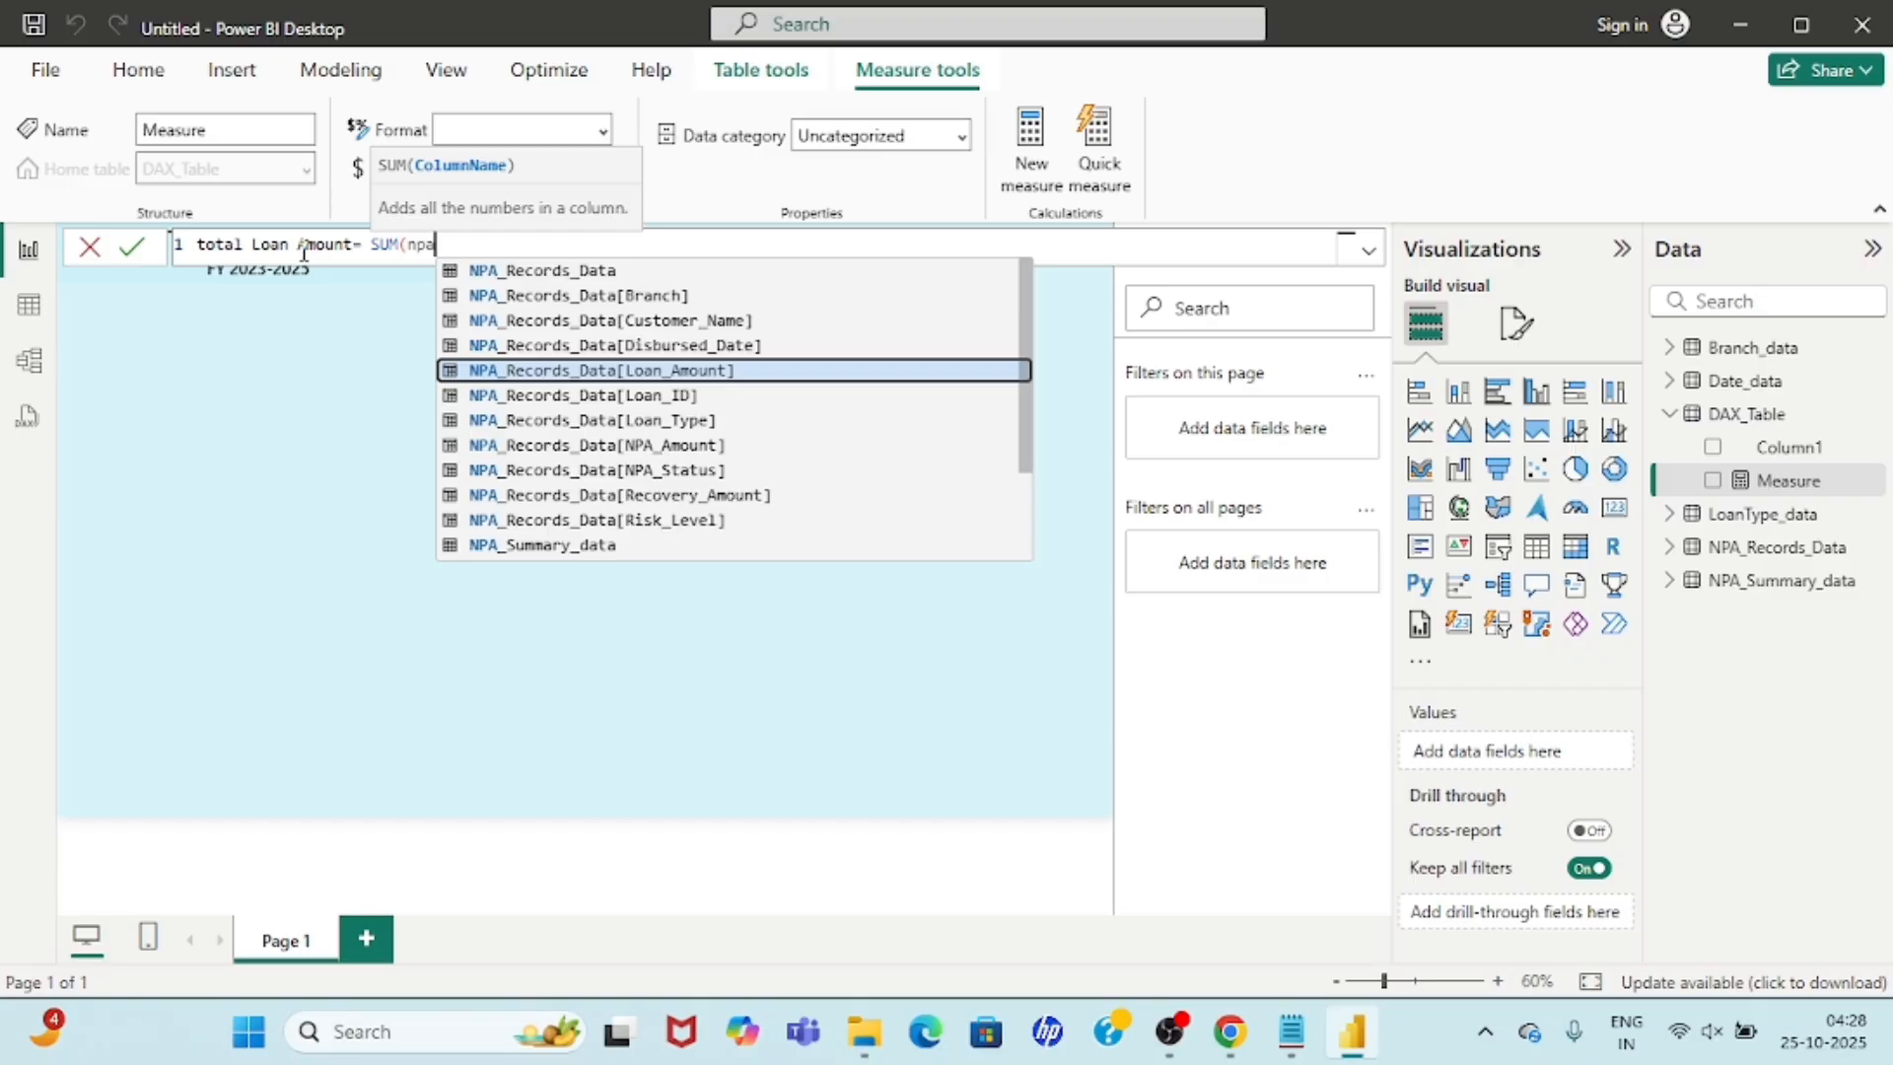
{"action": "key", "text": "Tab"}
{"action": "type", "text": ")"}
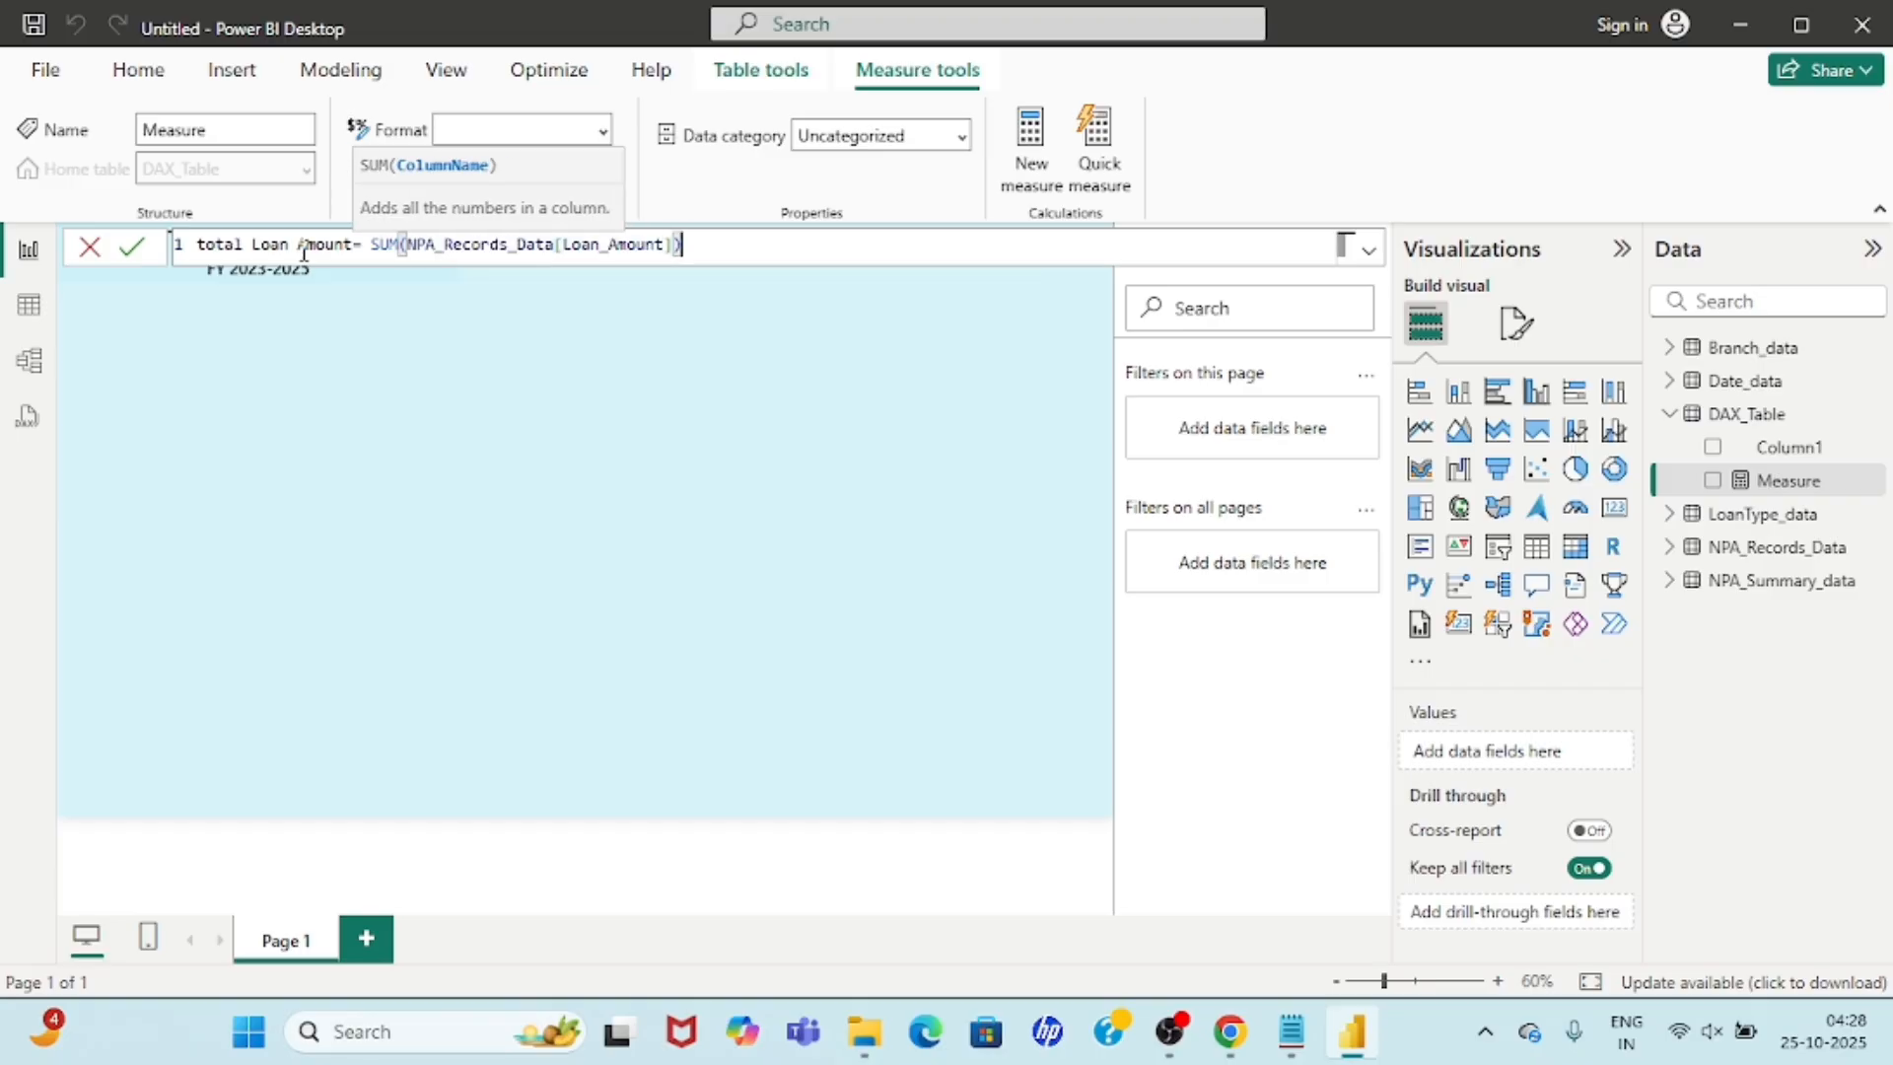
{"action": "key", "text": "Return"}
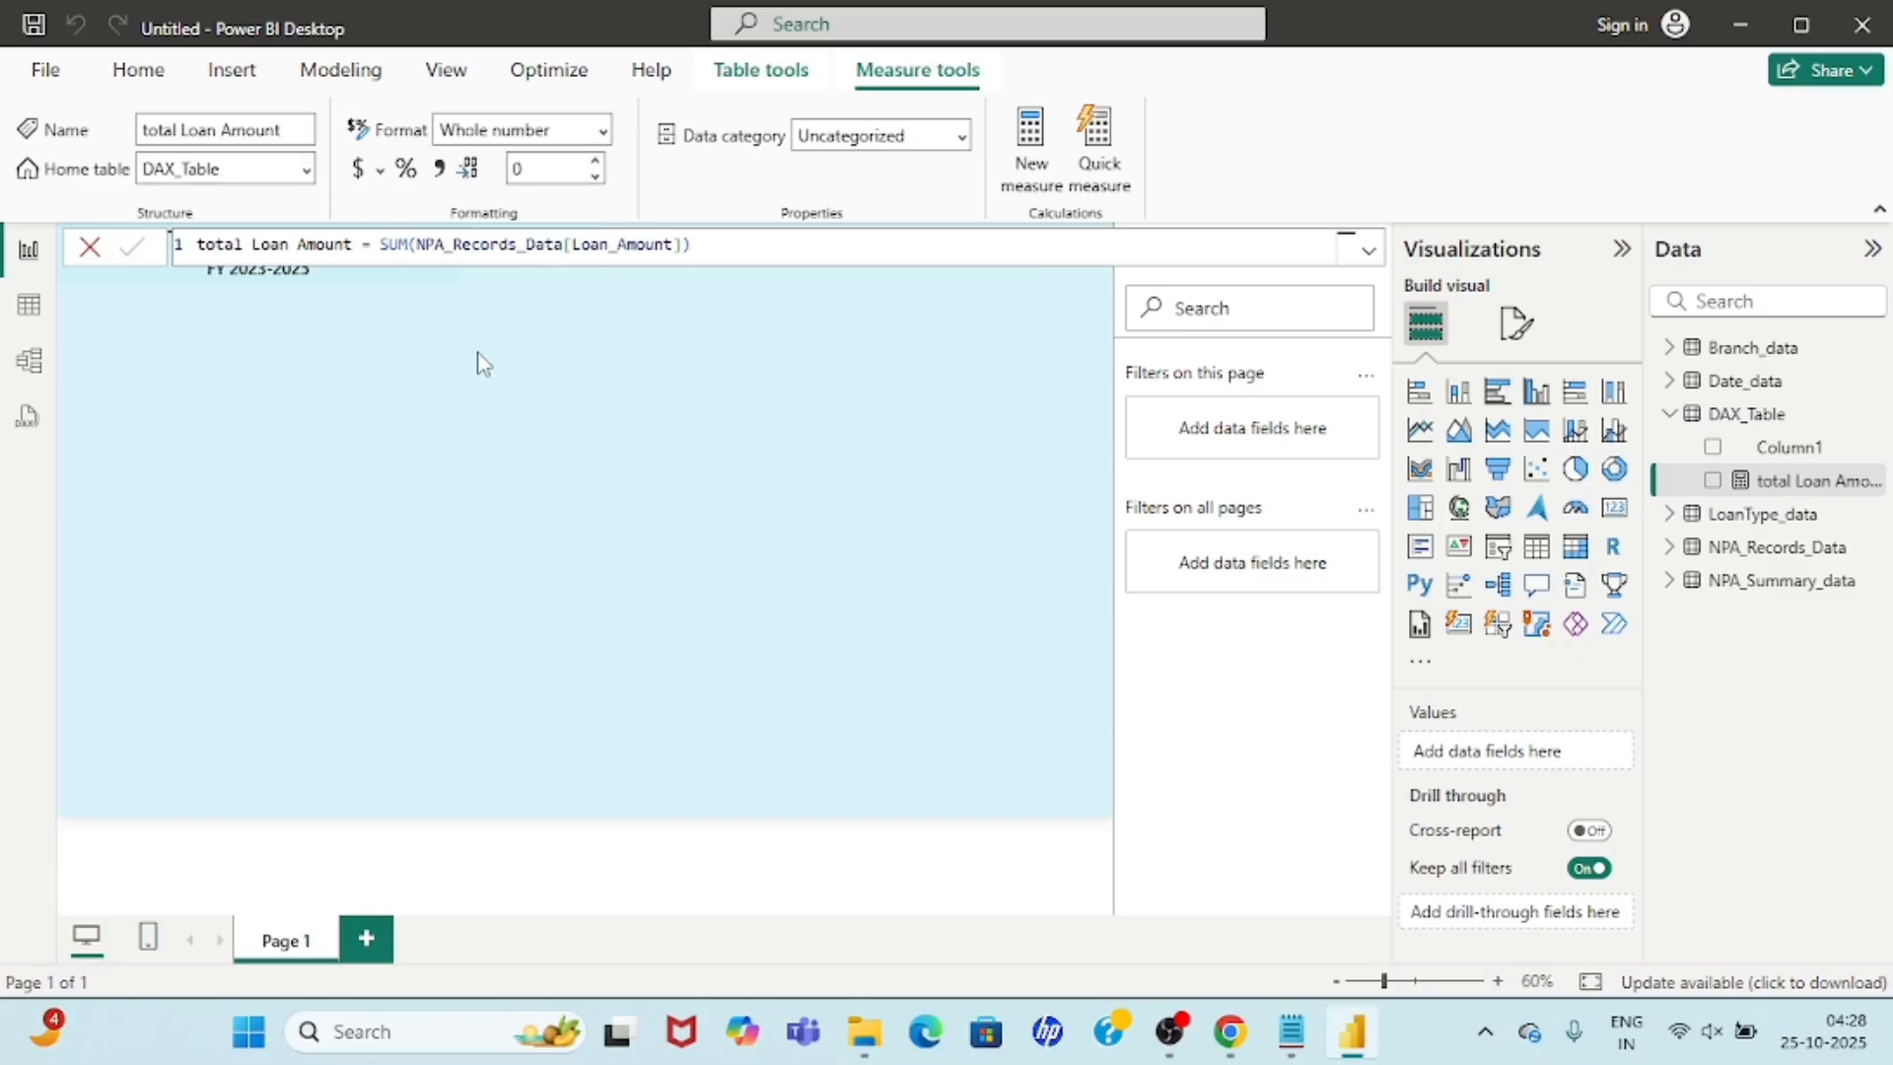
Capitalise the first letter of the loan measure's name so it reads Total Loan Amount.
{"action": "left_click", "coordinate": [208, 241]}
{"action": "key", "text": "BackSpace"}
{"action": "type", "text": "T"}
{"action": "key", "text": "Return"}
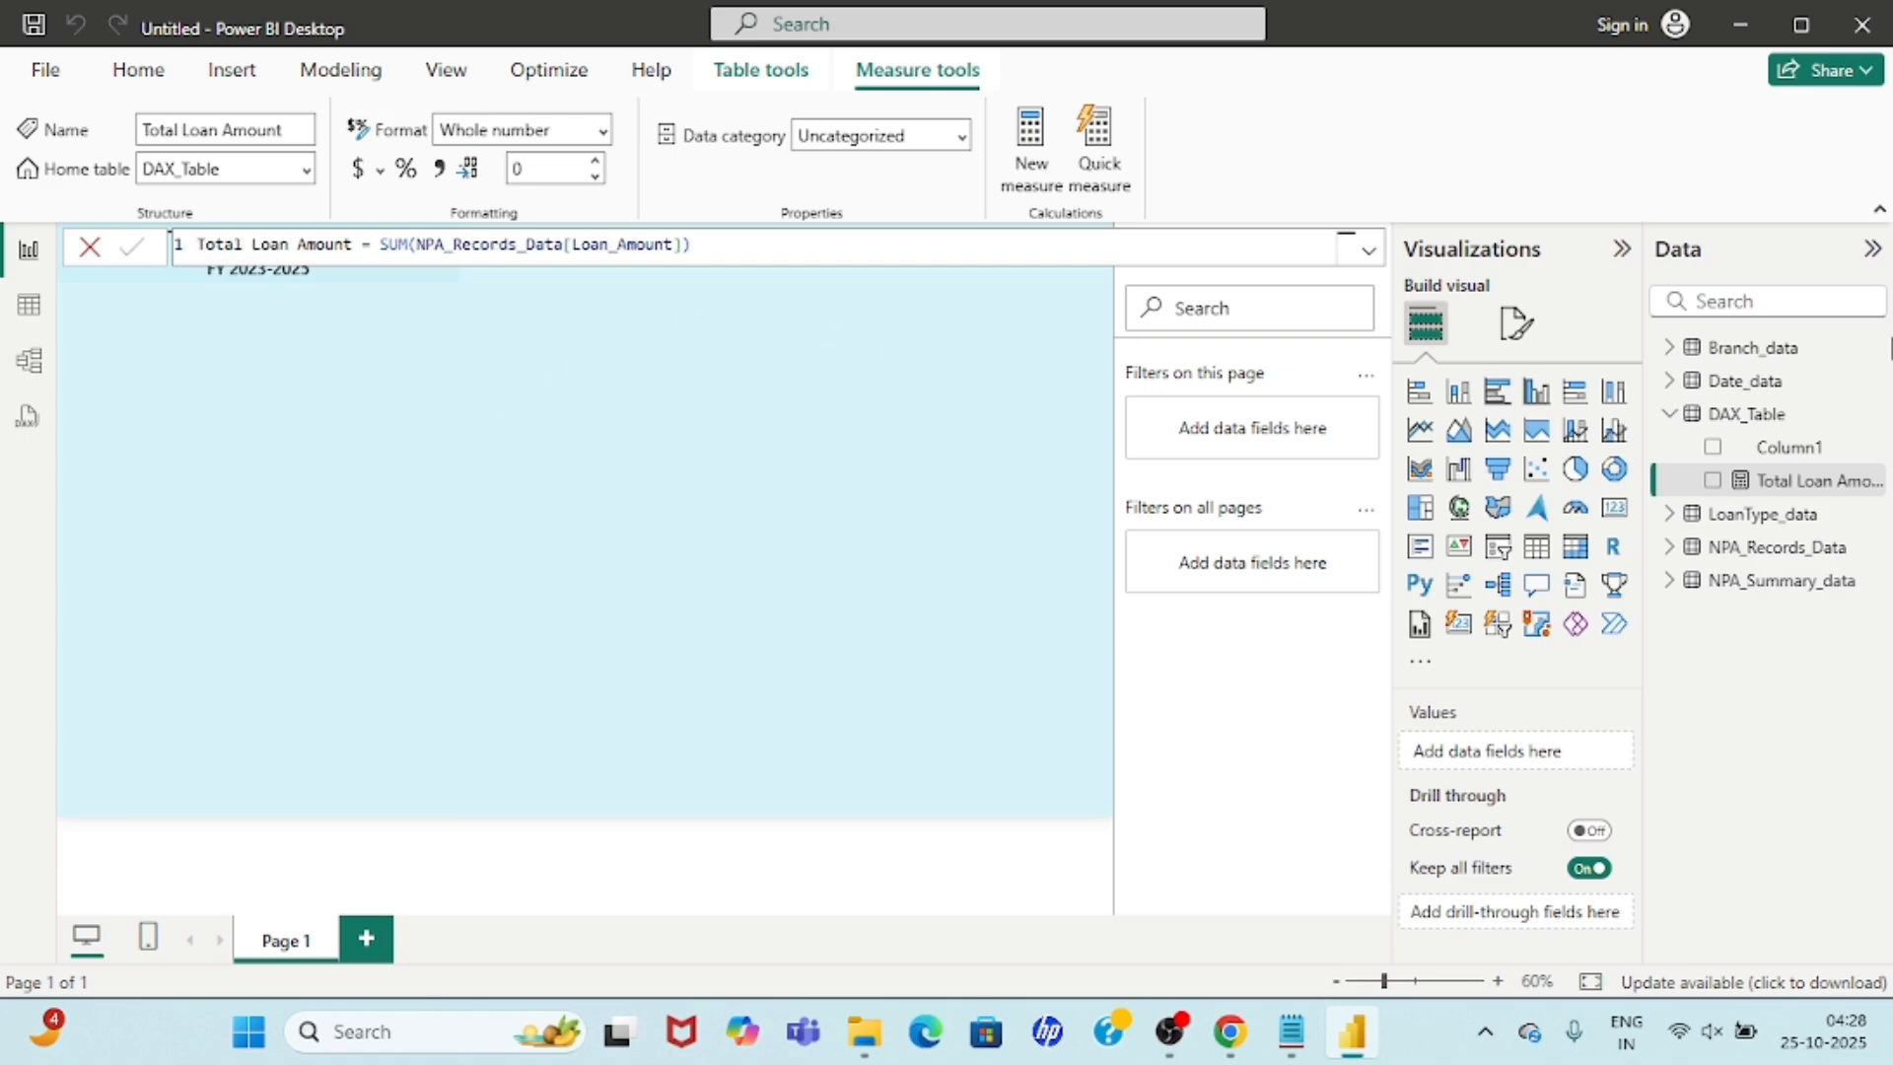
Add a second measure to DAX_Table: Total Npa Amount = SUM(NPA_Records_Data[NPA_Amount]).
{"action": "left_click", "coordinate": [1767, 413]}
{"action": "right_click", "coordinate": [1768, 413]}
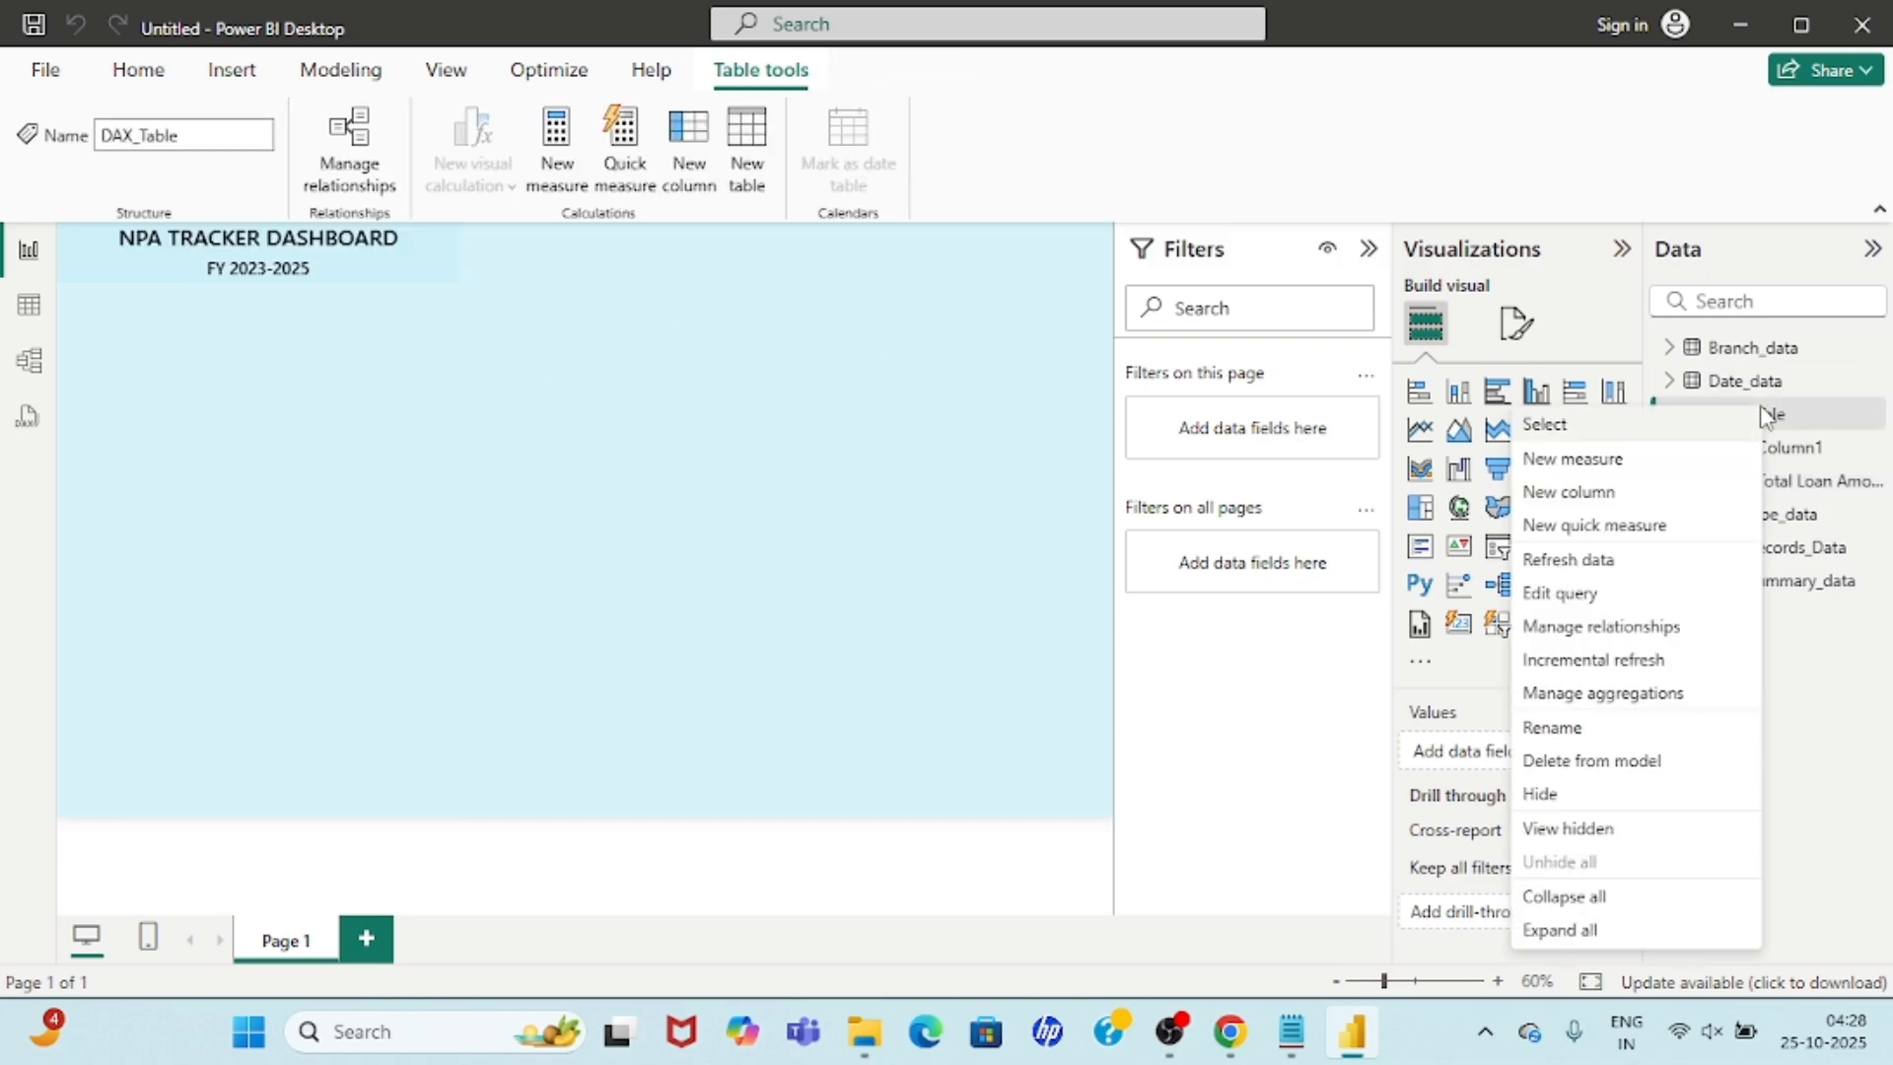
{"action": "left_click", "coordinate": [1622, 462]}
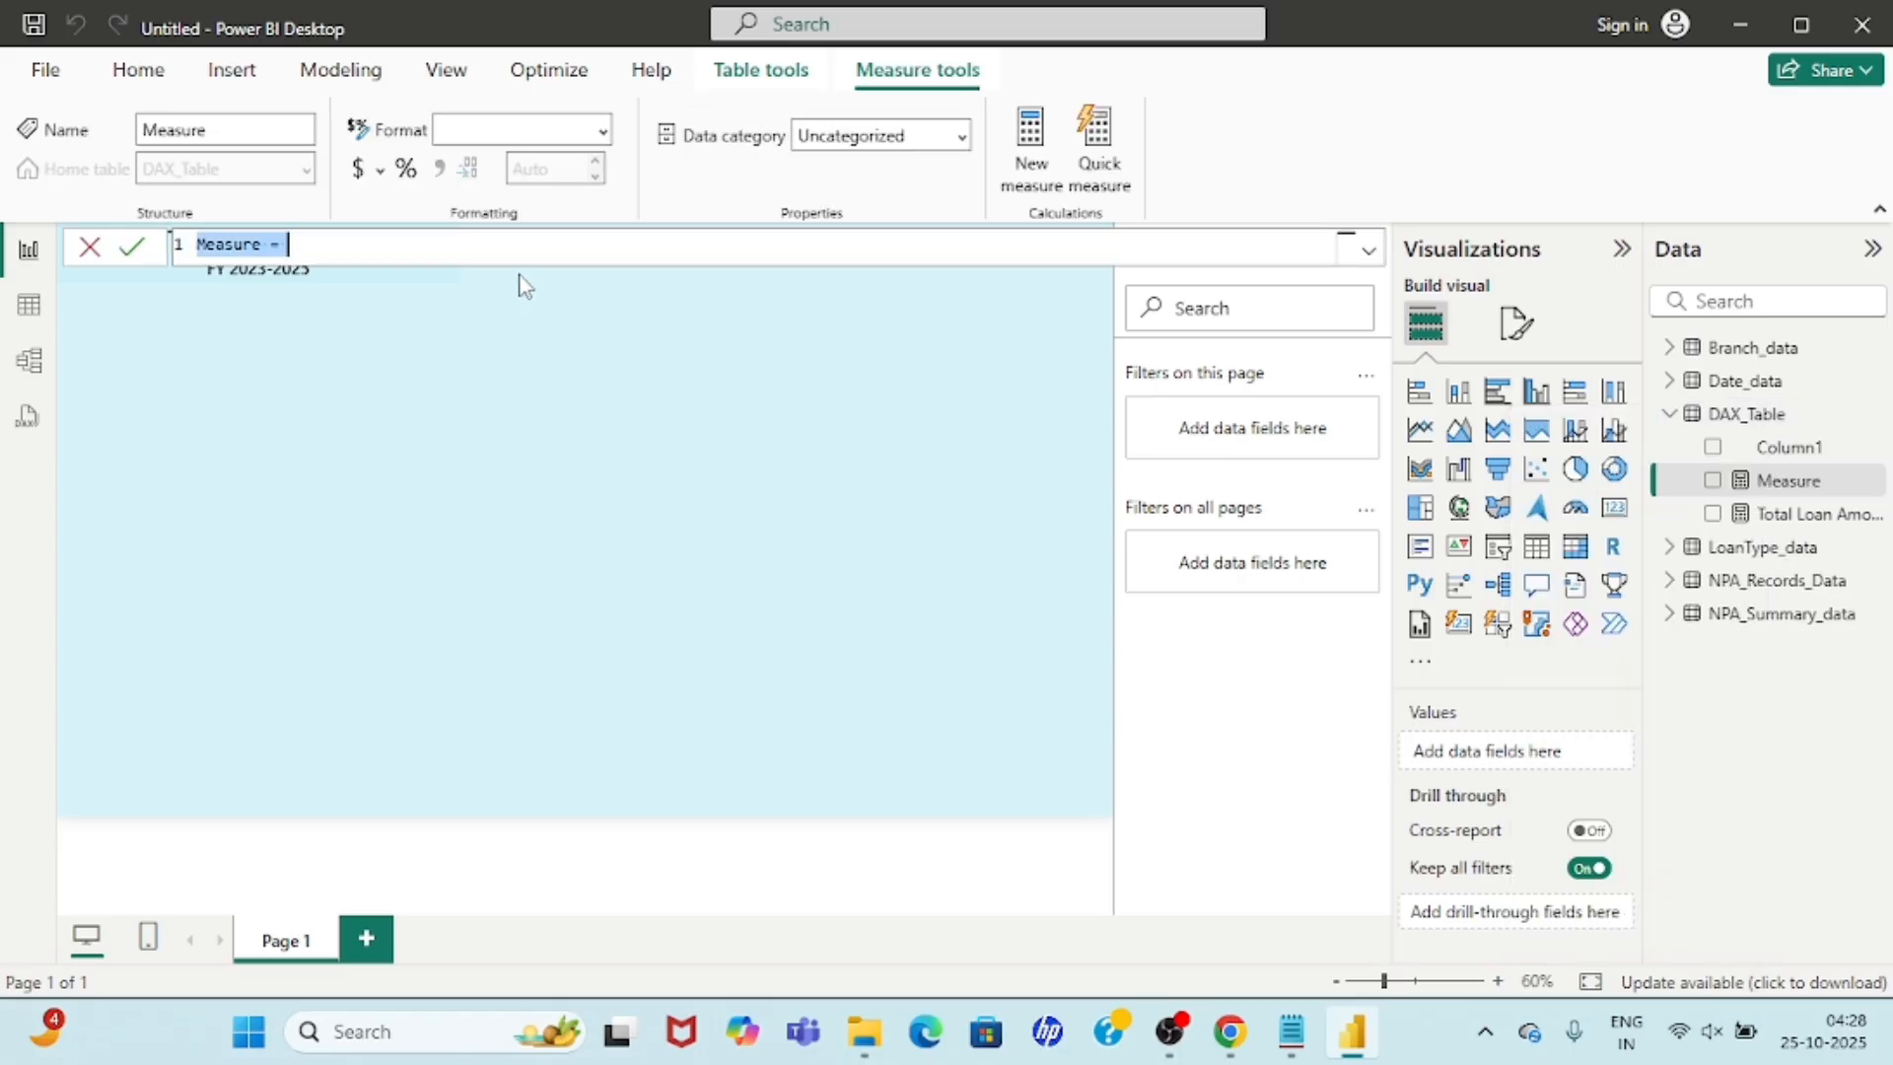
{"action": "type", "text": "Tota"}
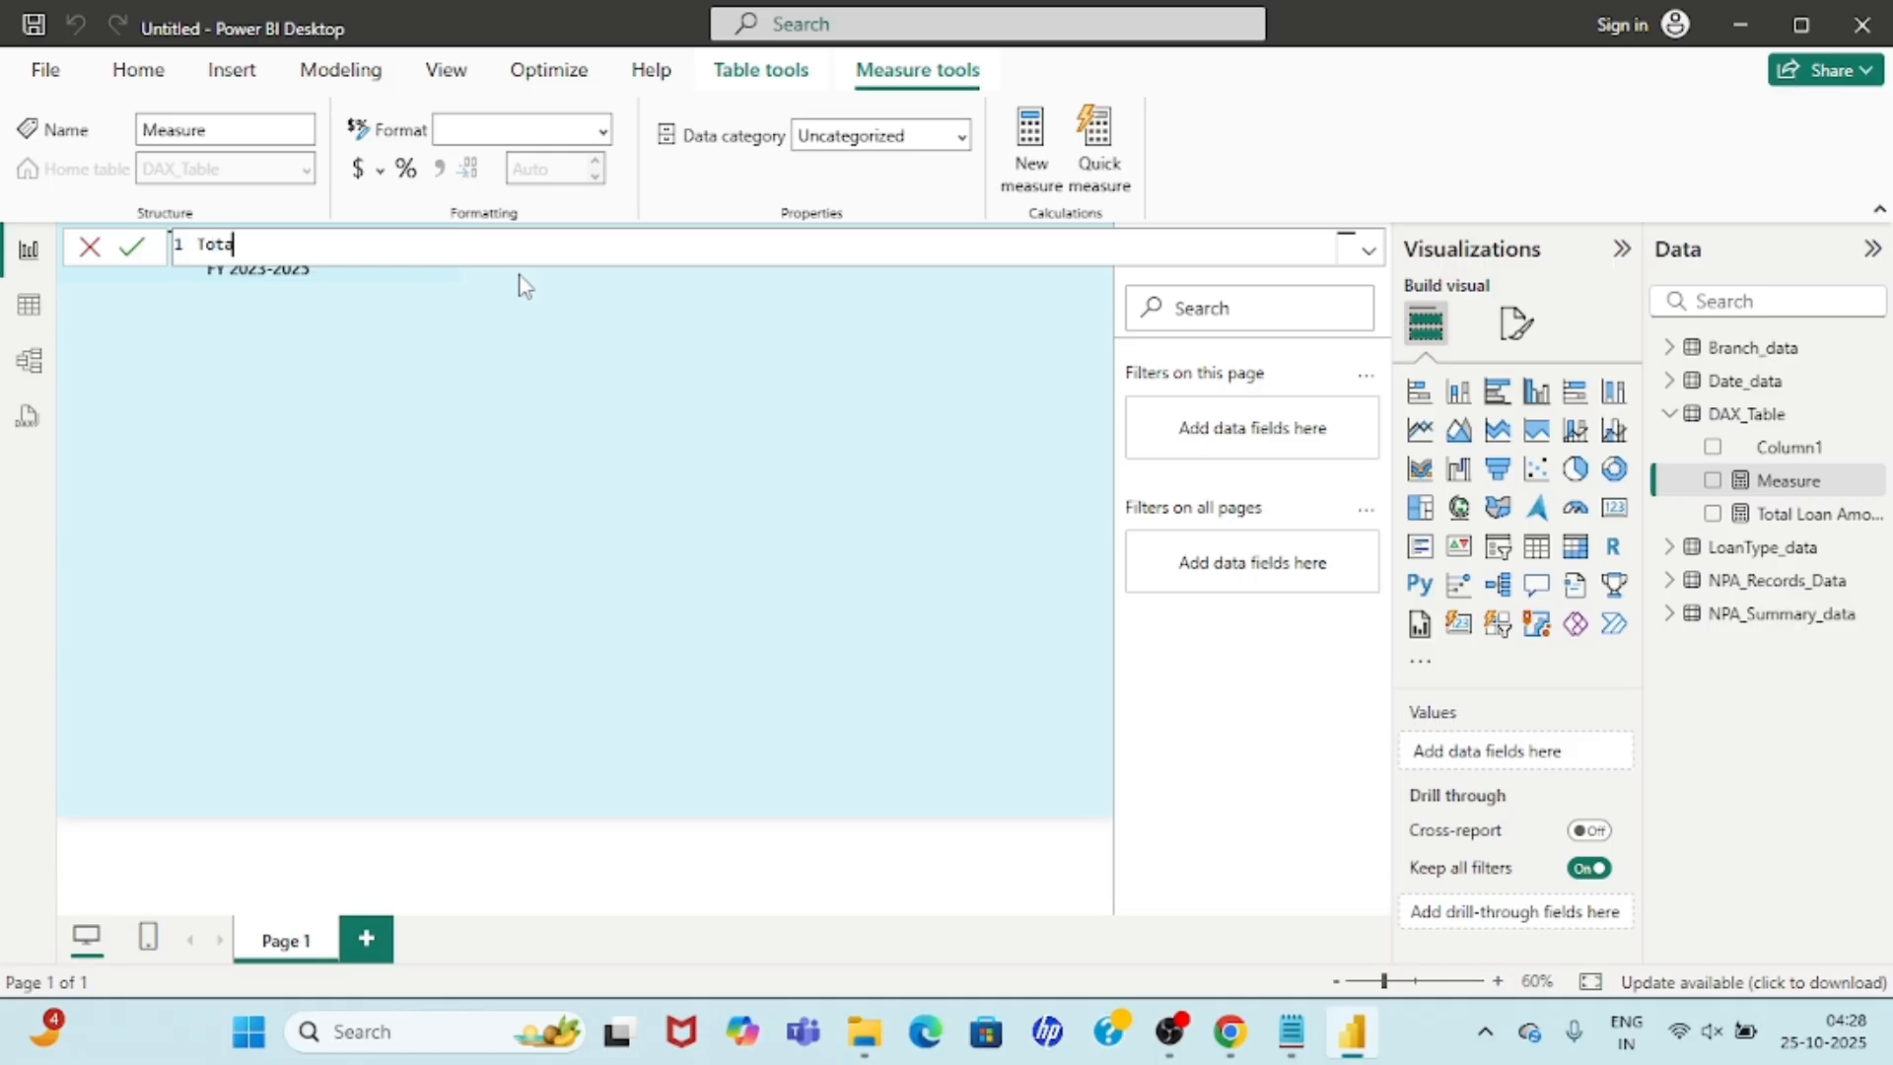
{"action": "type", "text": "l Npa Amount=SUM("}
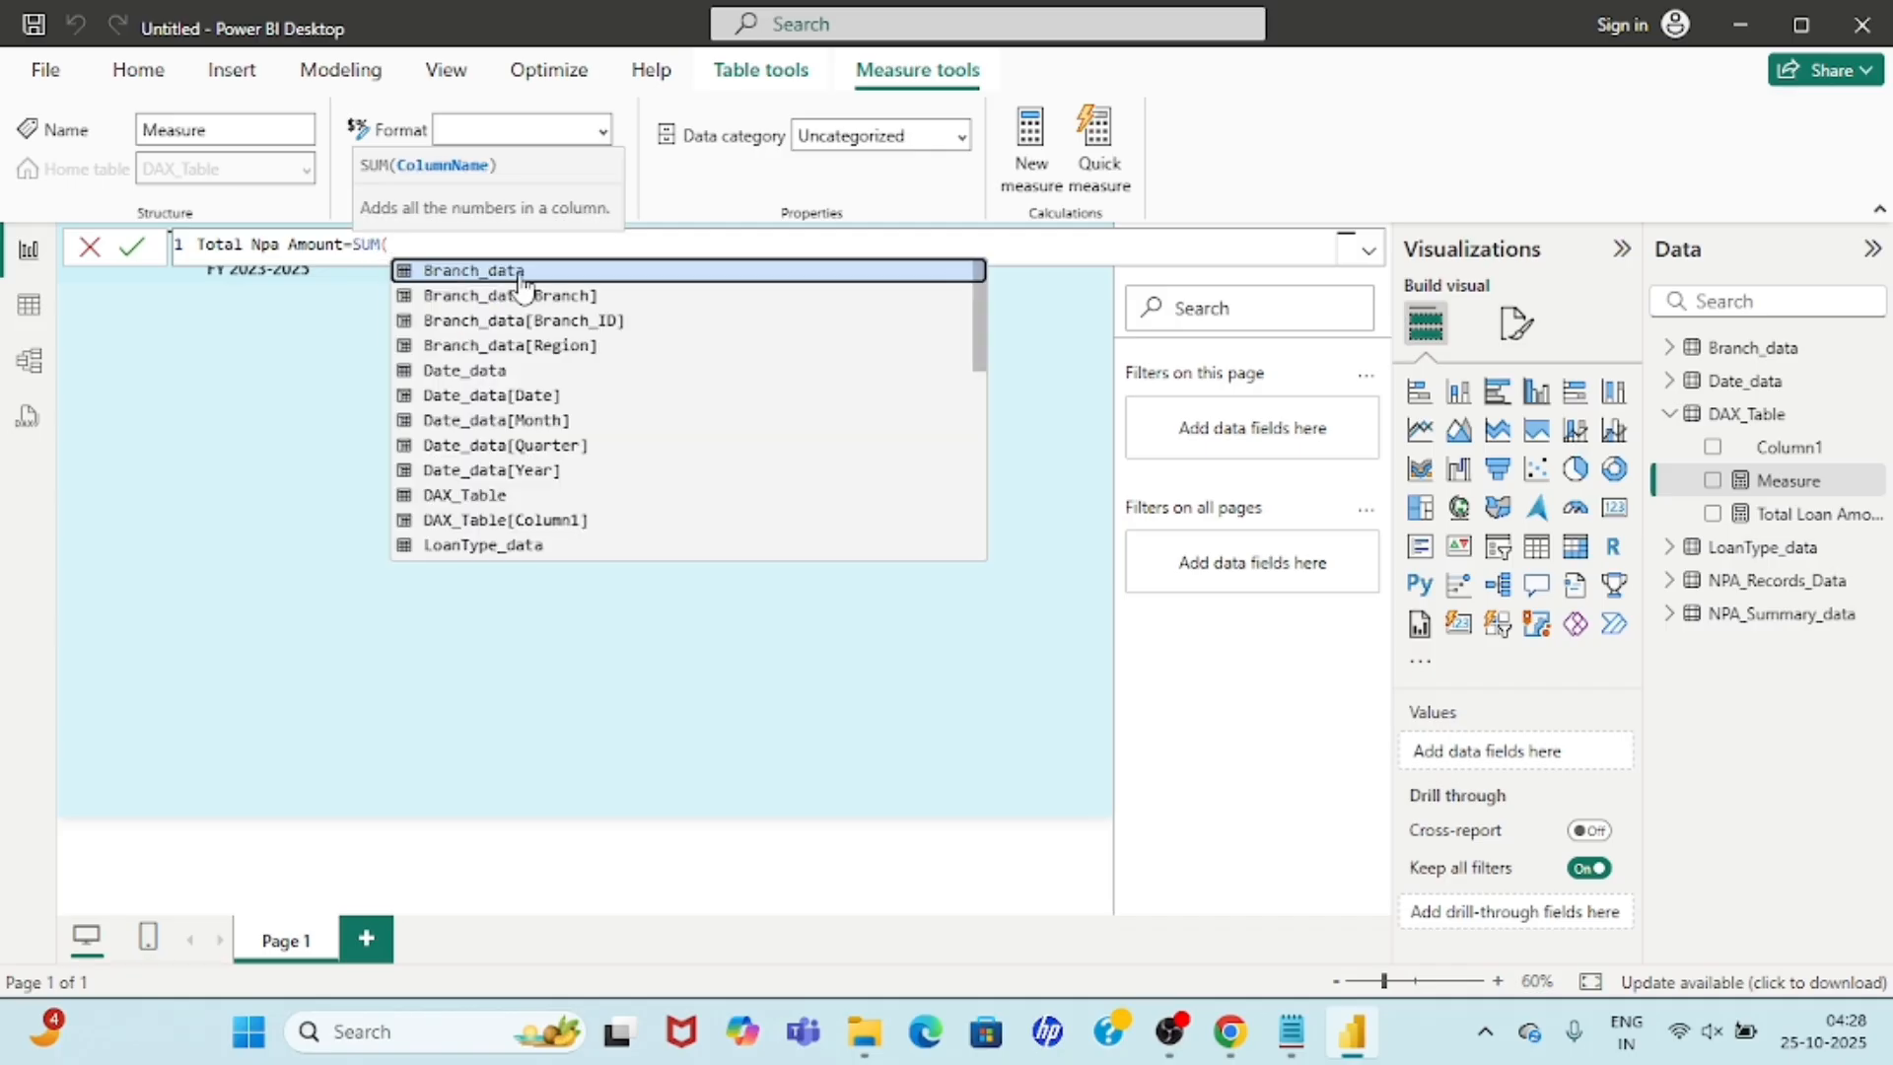
{"action": "type", "text": "np"}
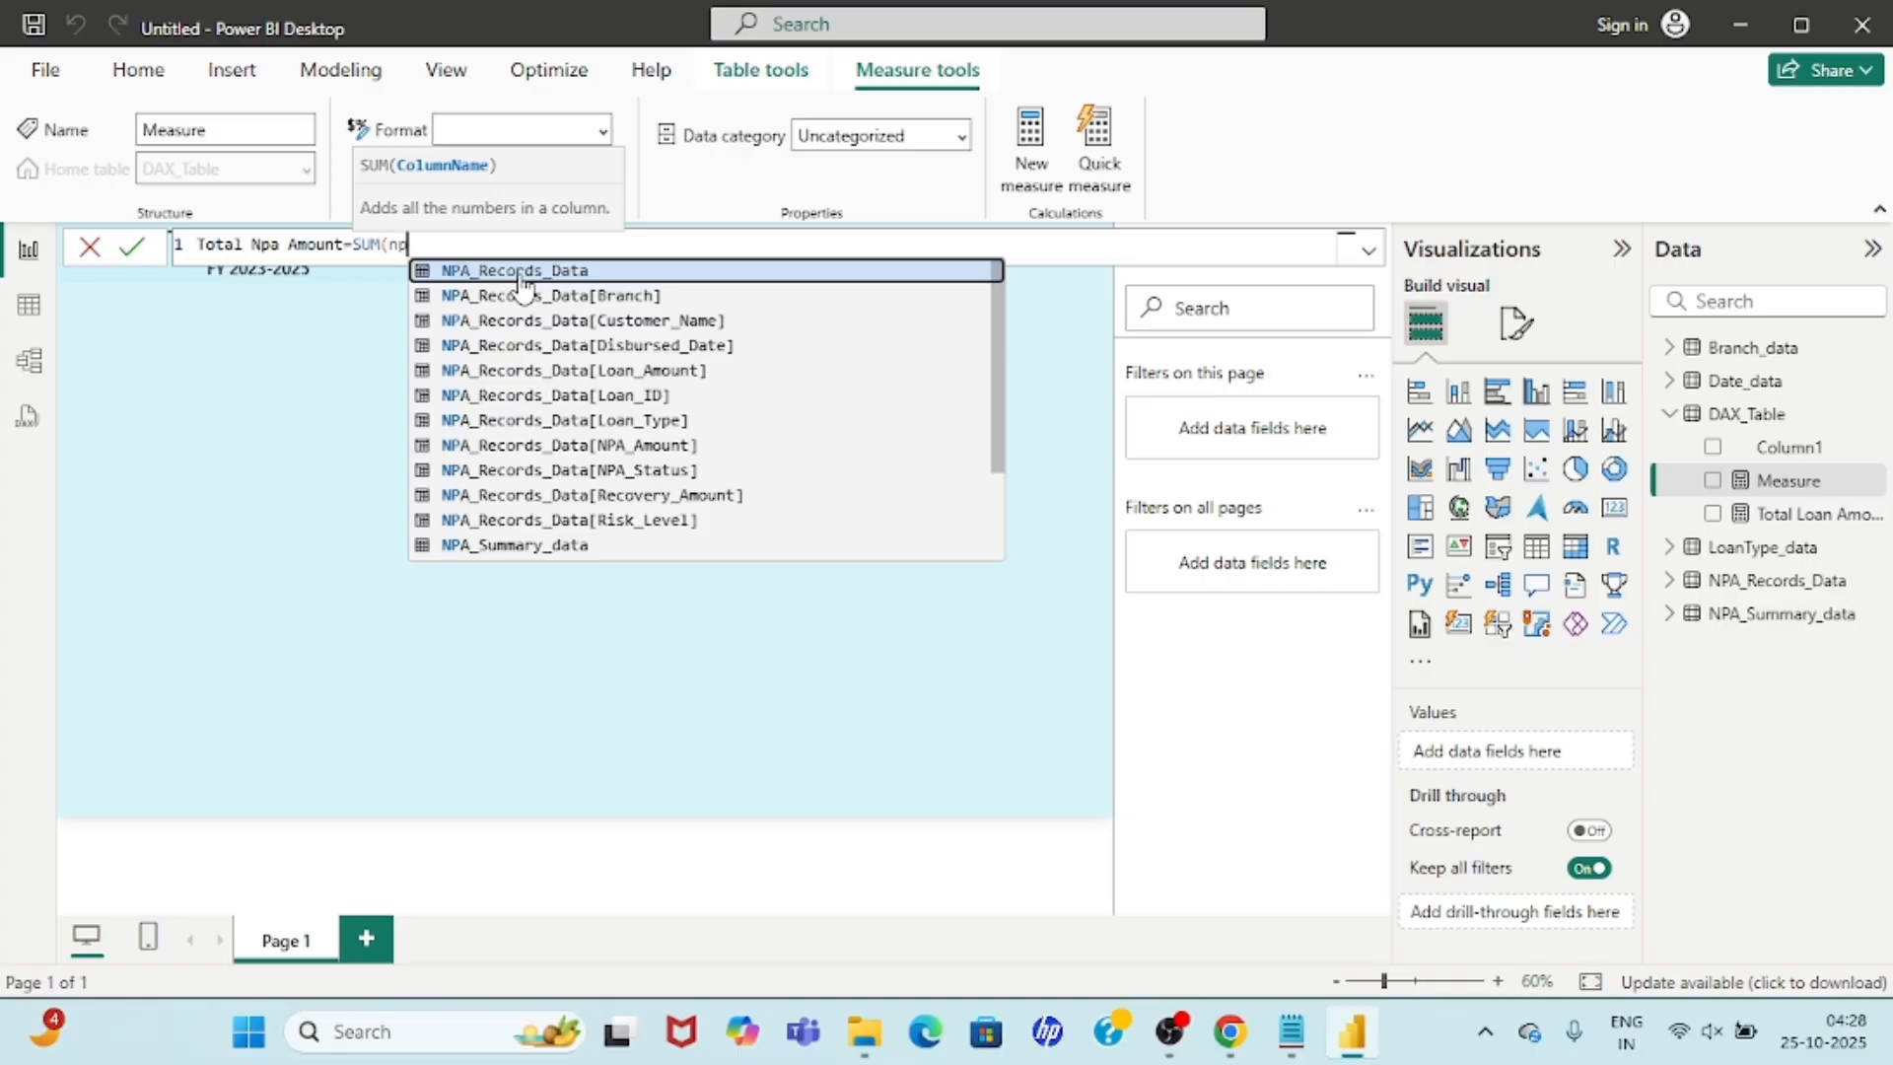
{"action": "key", "text": "Down"}
{"action": "key", "text": "Down"}
{"action": "key", "text": "Down"}
{"action": "key", "text": "Down"}
{"action": "key", "text": "Down"}
{"action": "key", "text": "Down"}
{"action": "key", "text": "Down"}
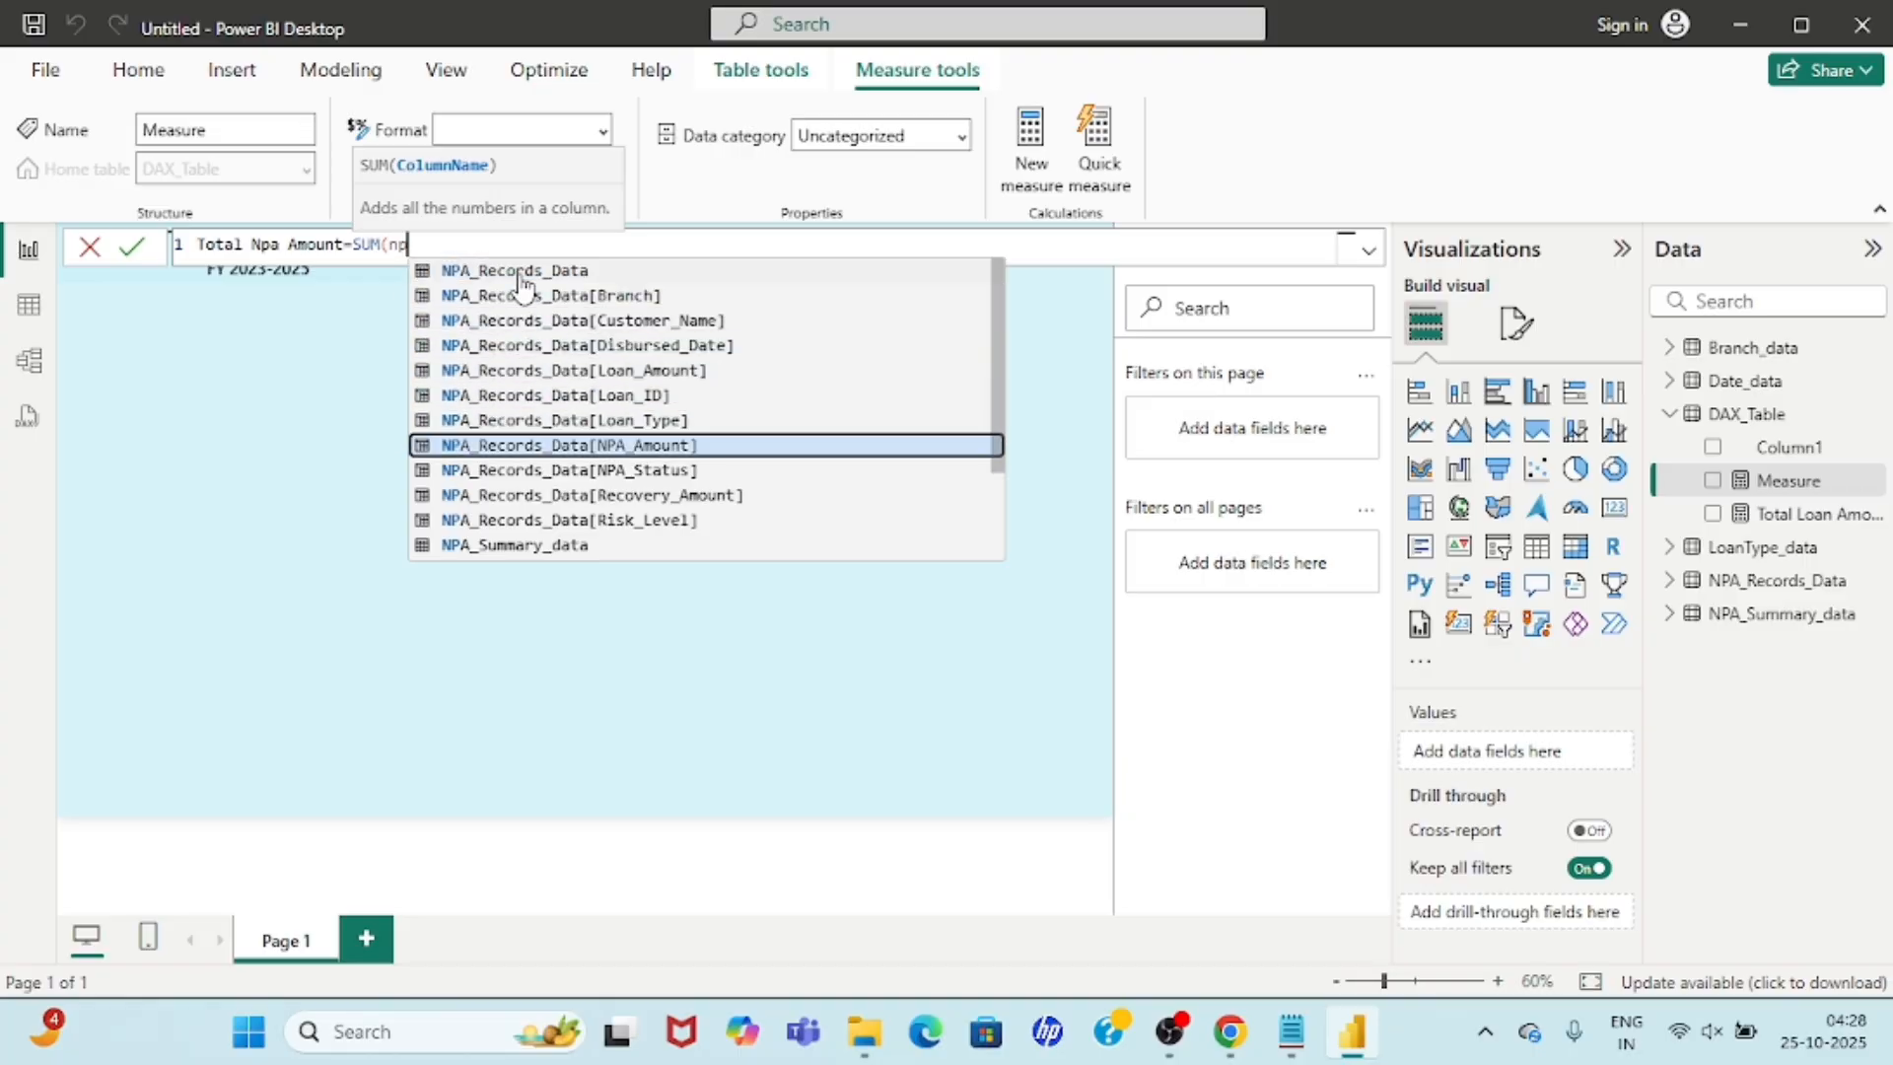
{"action": "key", "text": "Tab"}
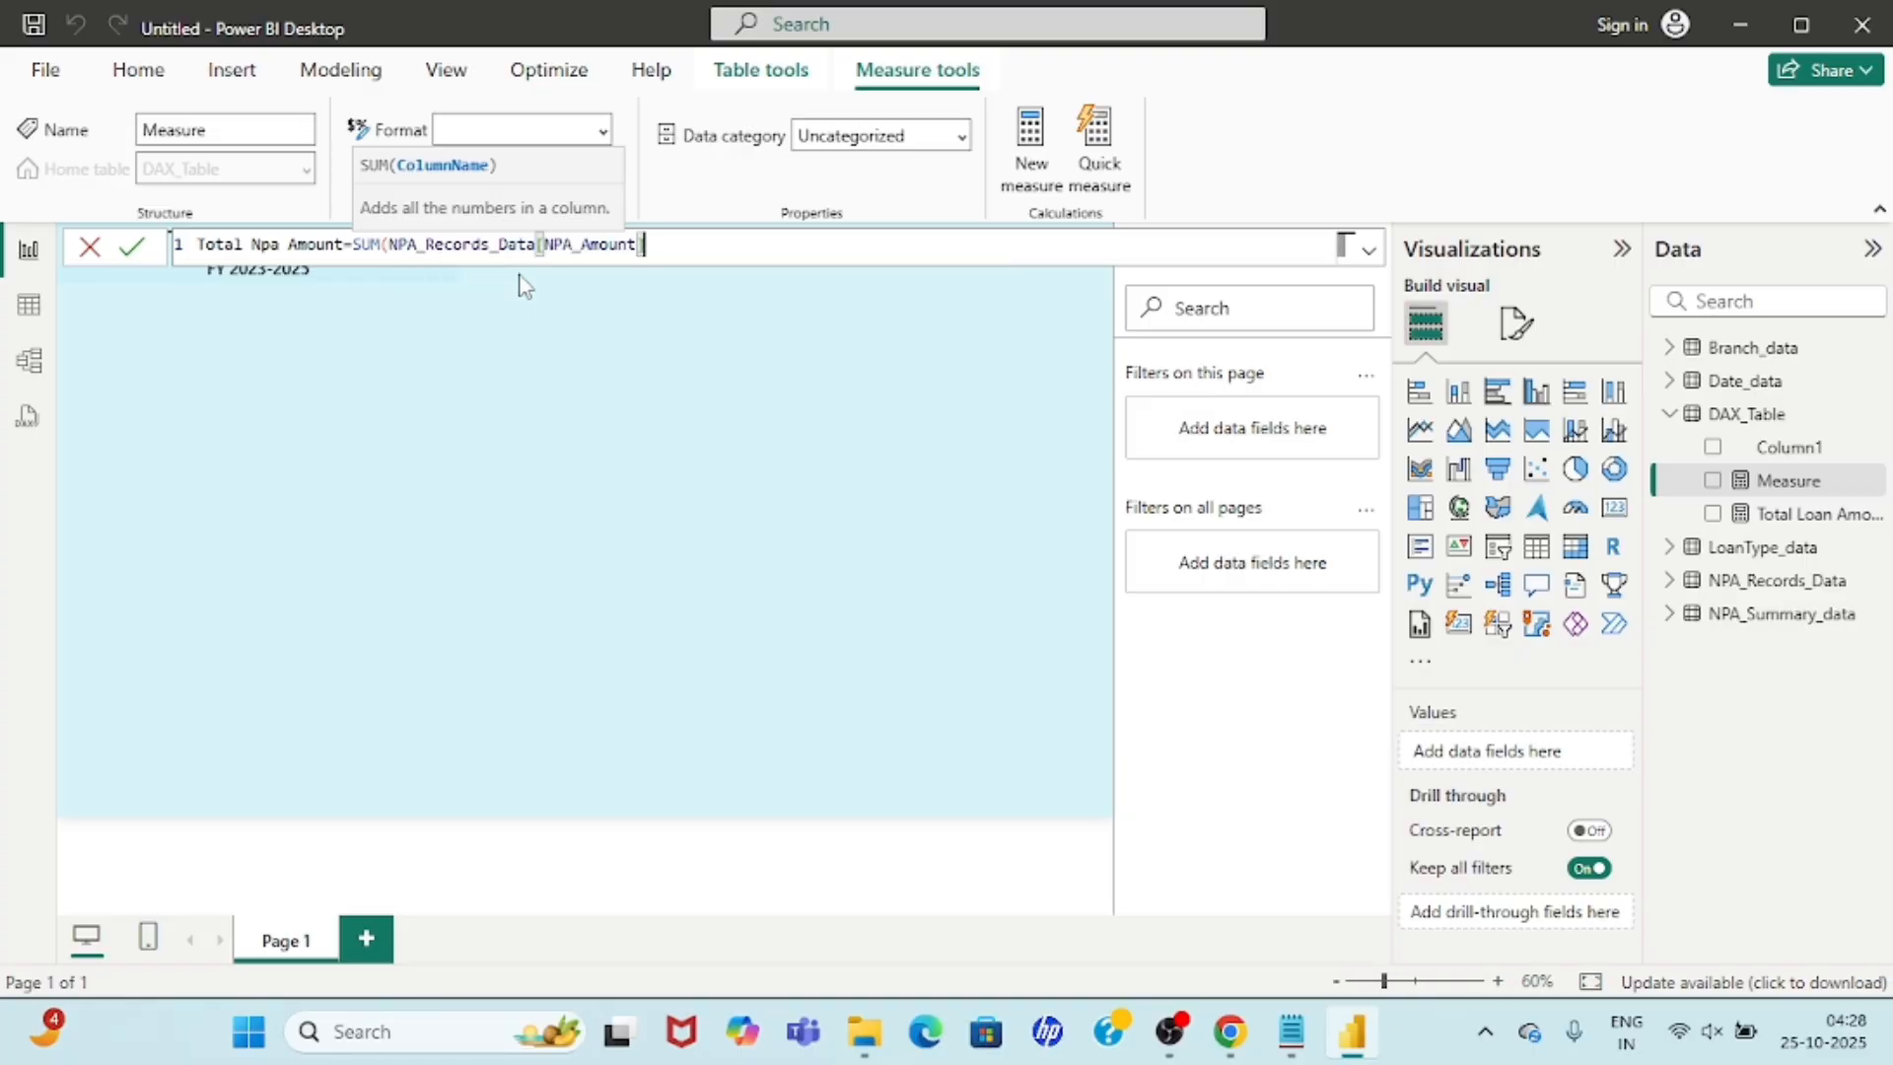
{"action": "type", "text": ")"}
{"action": "key", "text": "Return"}
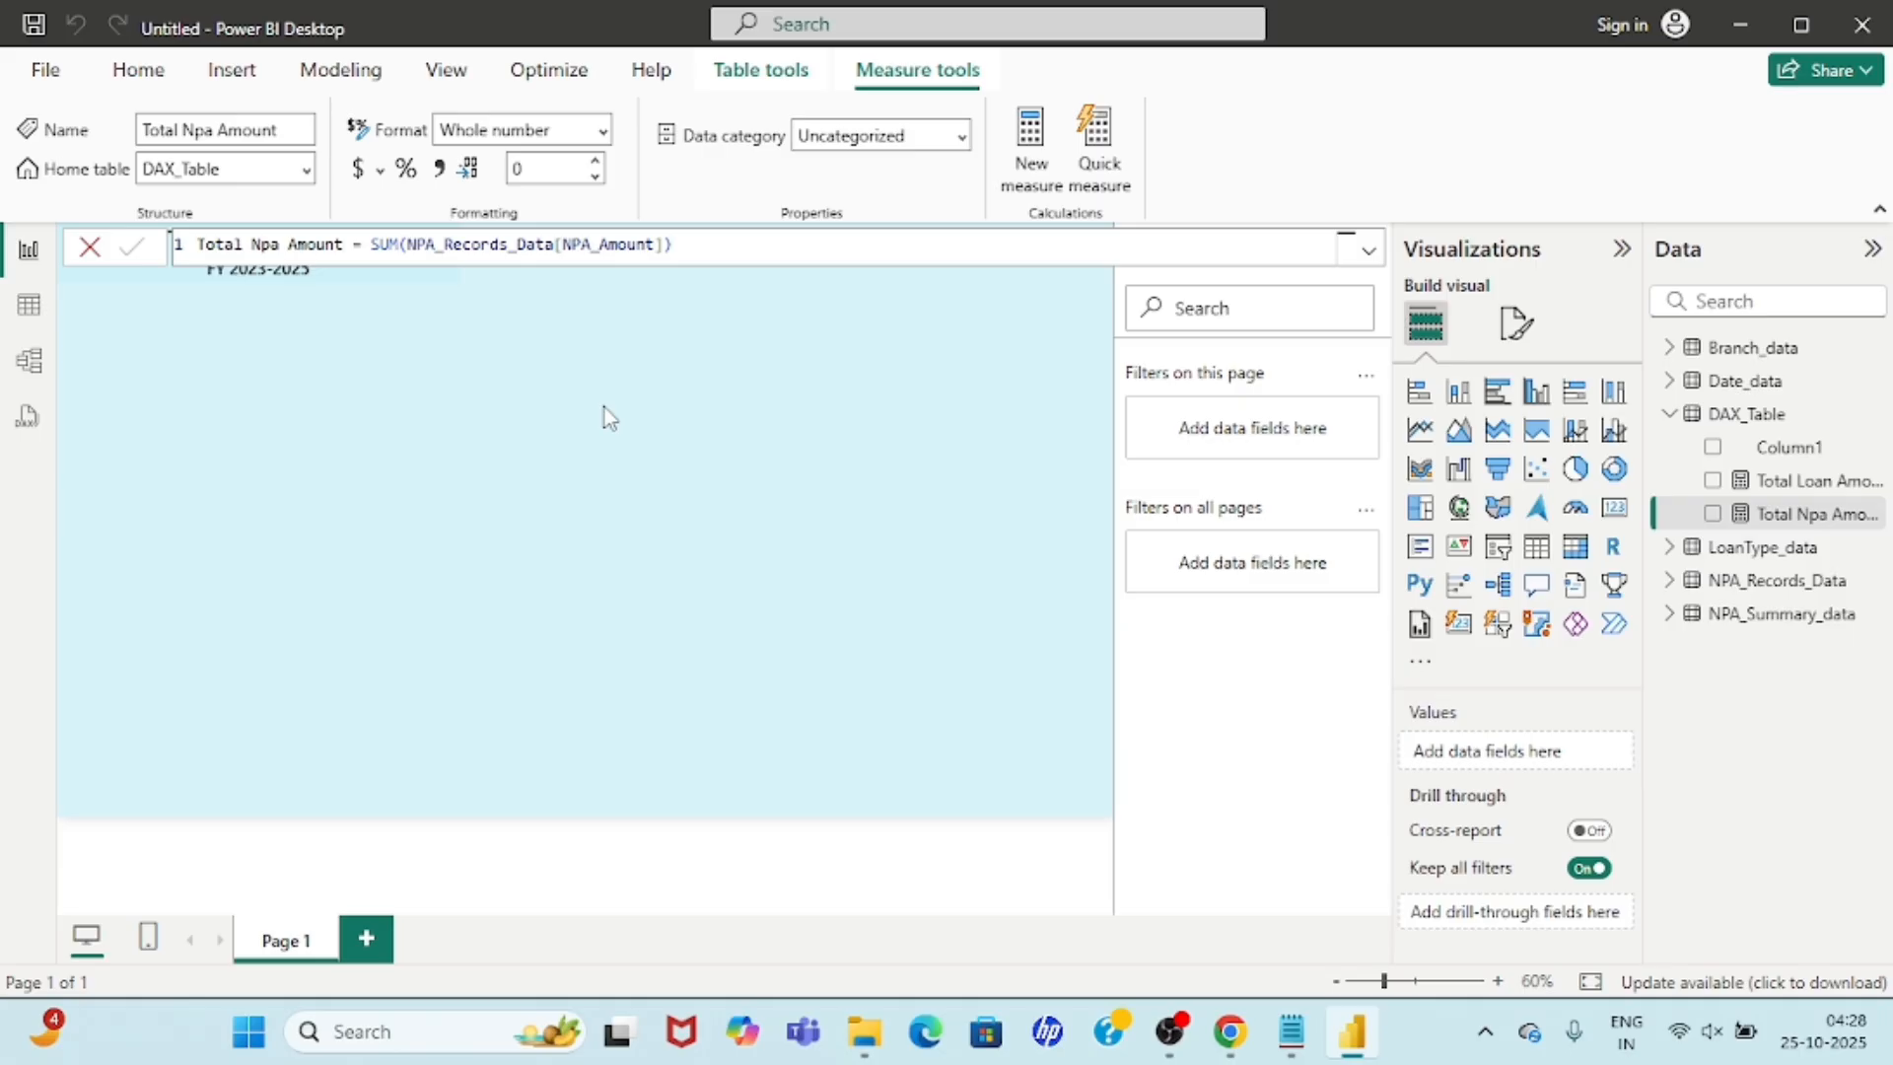
Add a third measure to DAX_Table: Total recovered Amount = SUM(NPA_Records_Data[Recovery_Amount]).
{"action": "right_click", "coordinate": [1778, 421]}
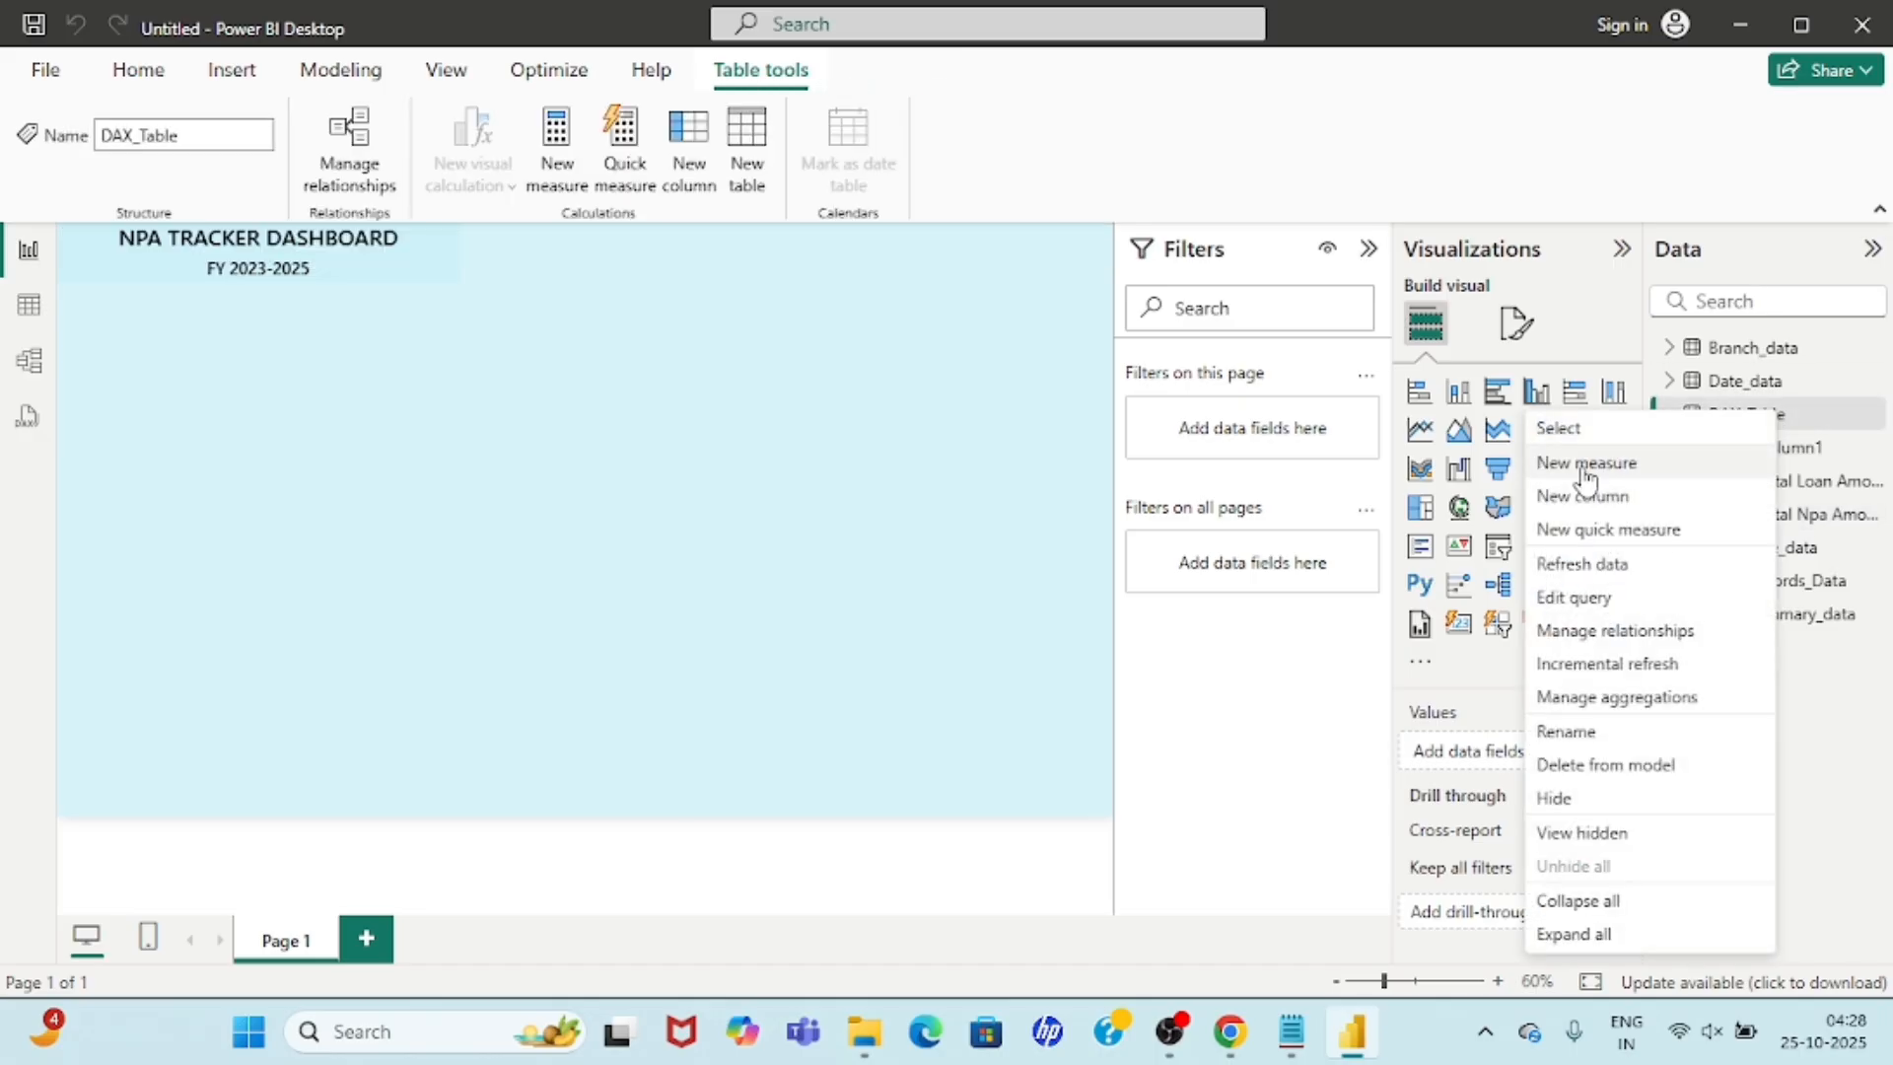
{"action": "left_click", "coordinate": [766, 402]}
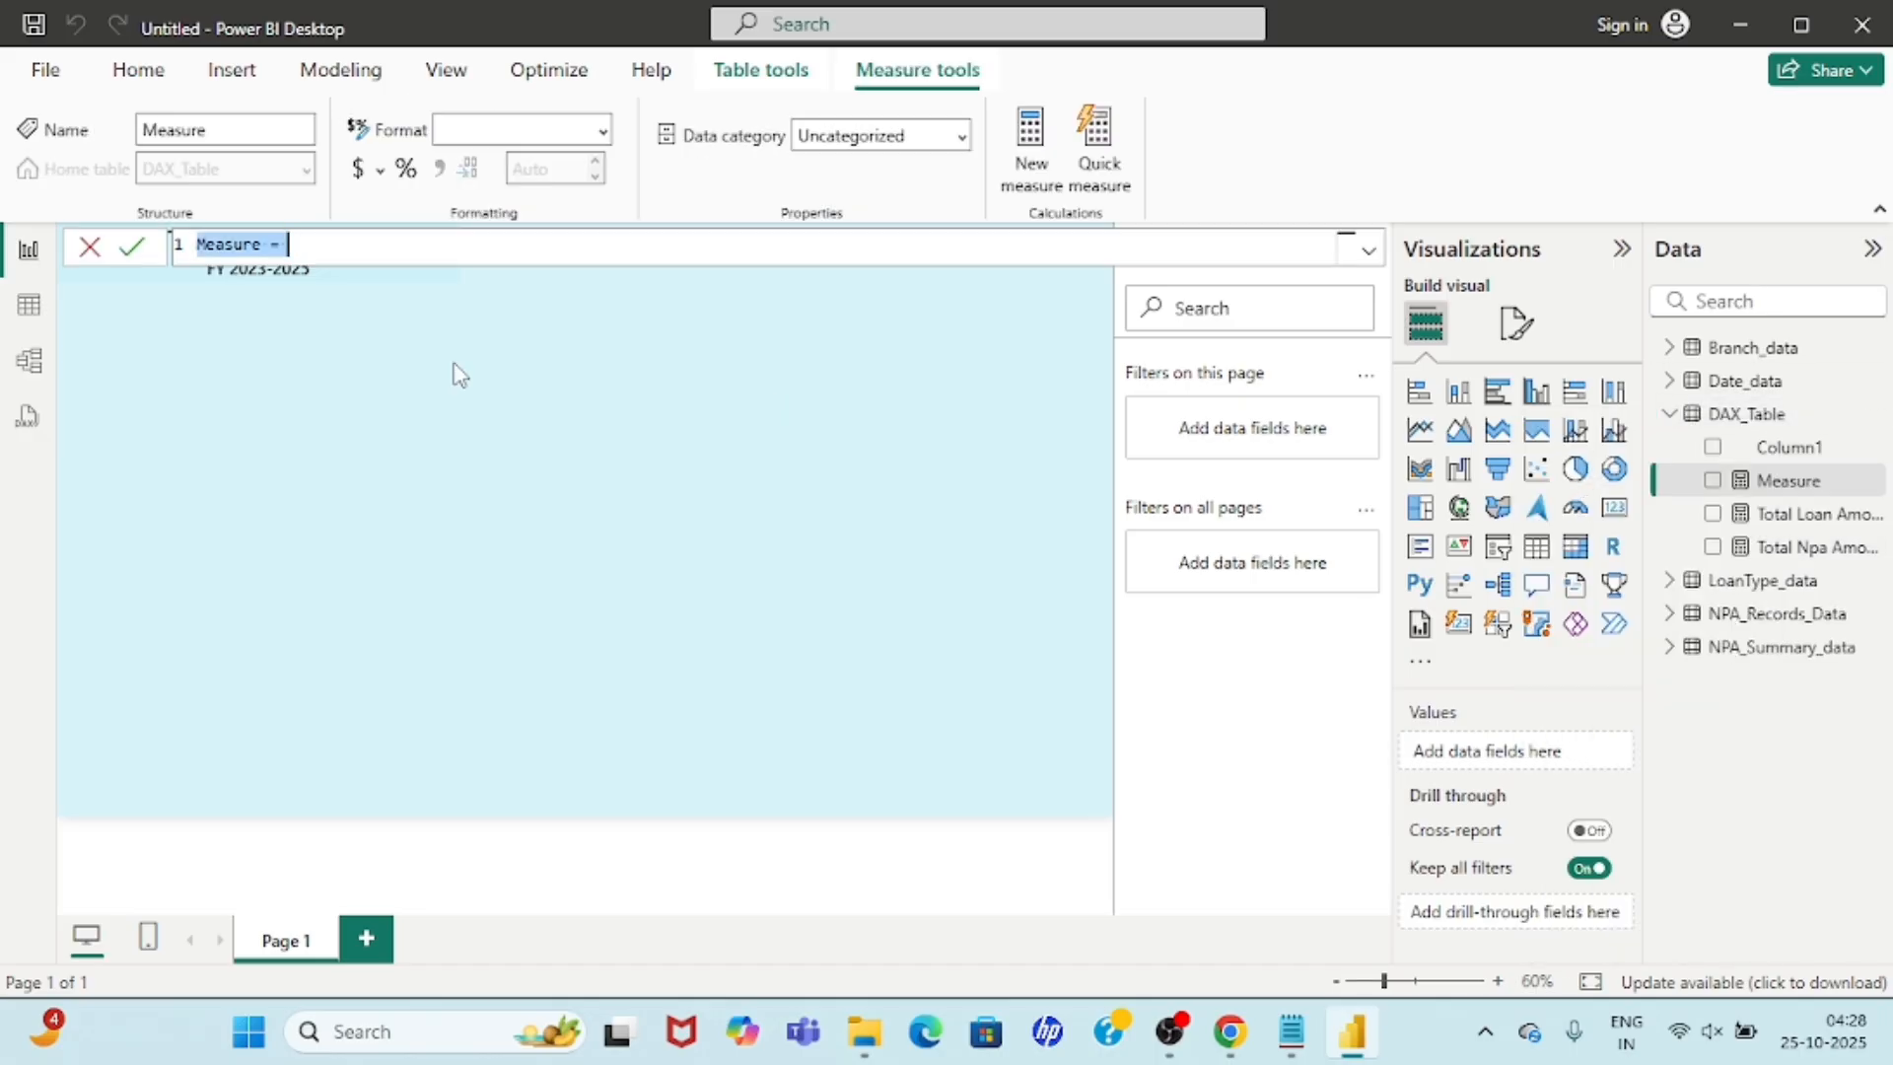
{"action": "type", "text": "Tp"}
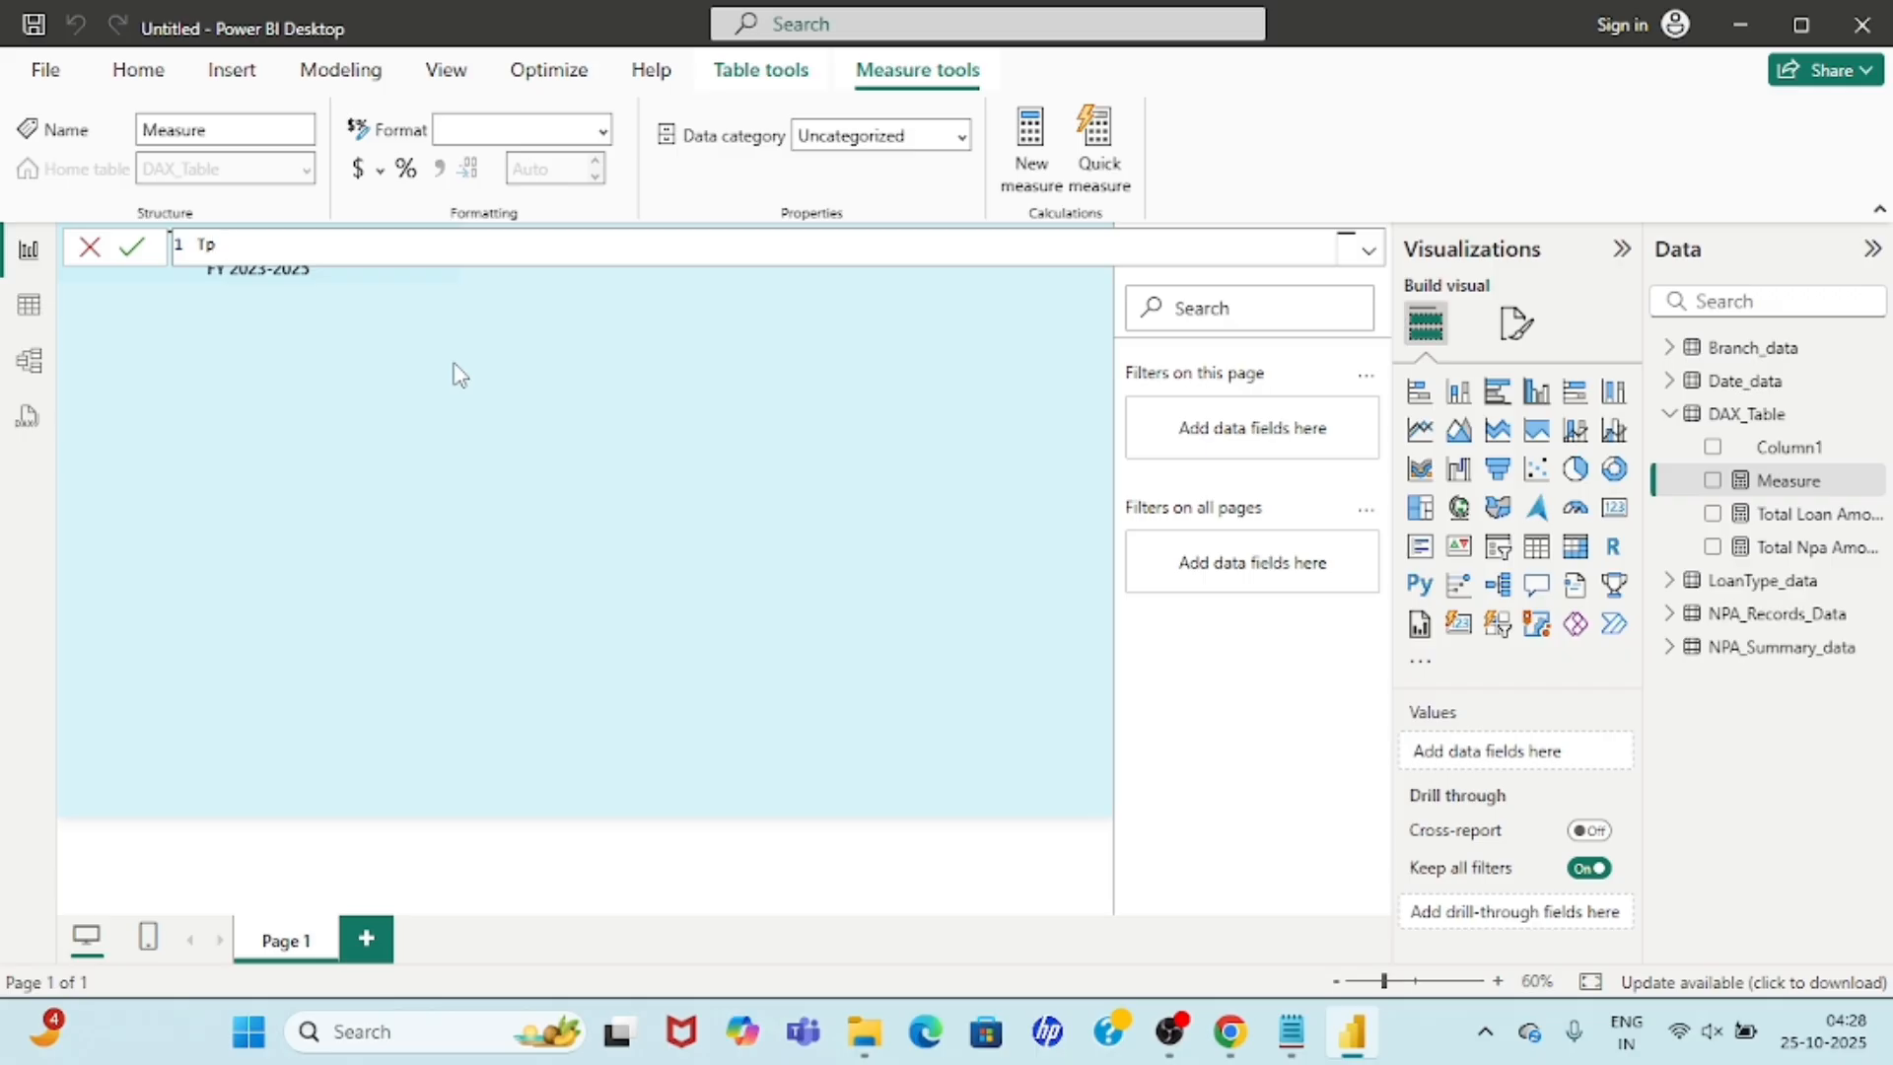
{"action": "key", "text": "BackSpace"}
{"action": "type", "text": "otal recovered Amount="}
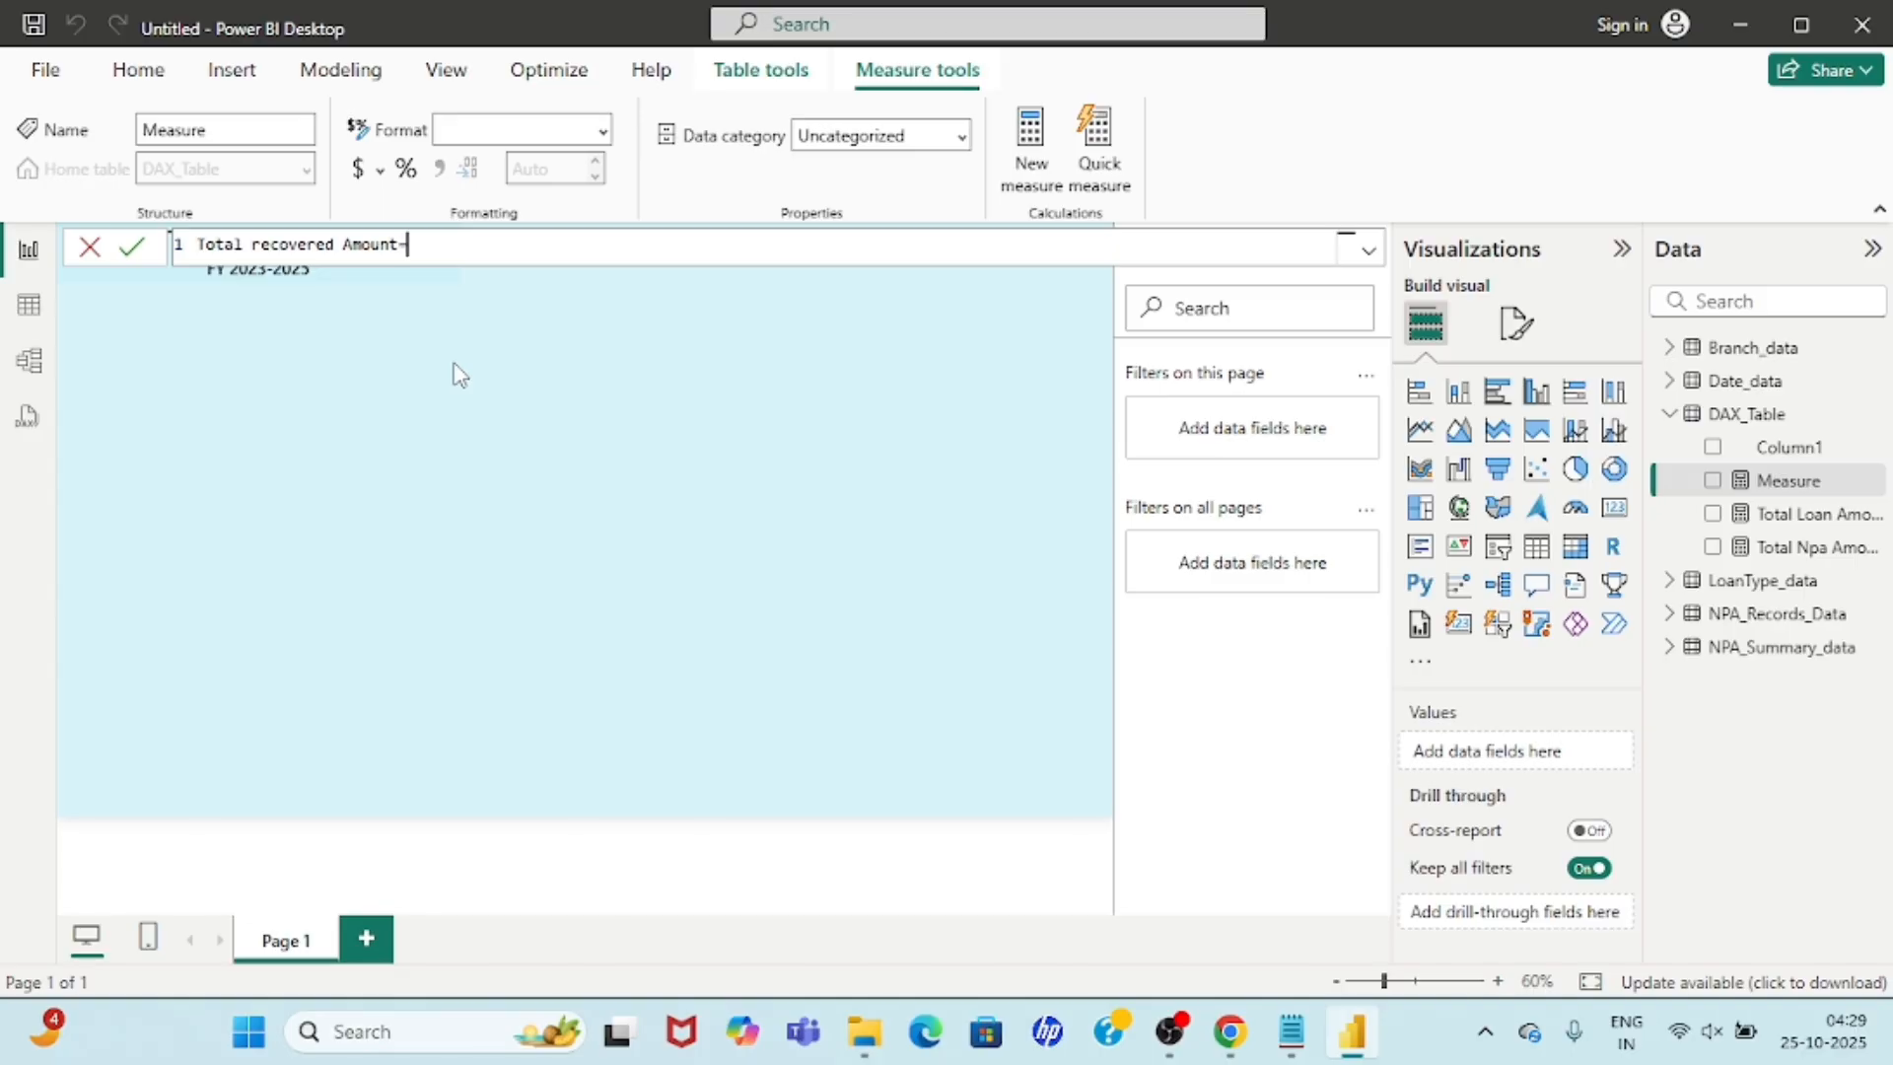
{"action": "type", "text": "SUM(n"}
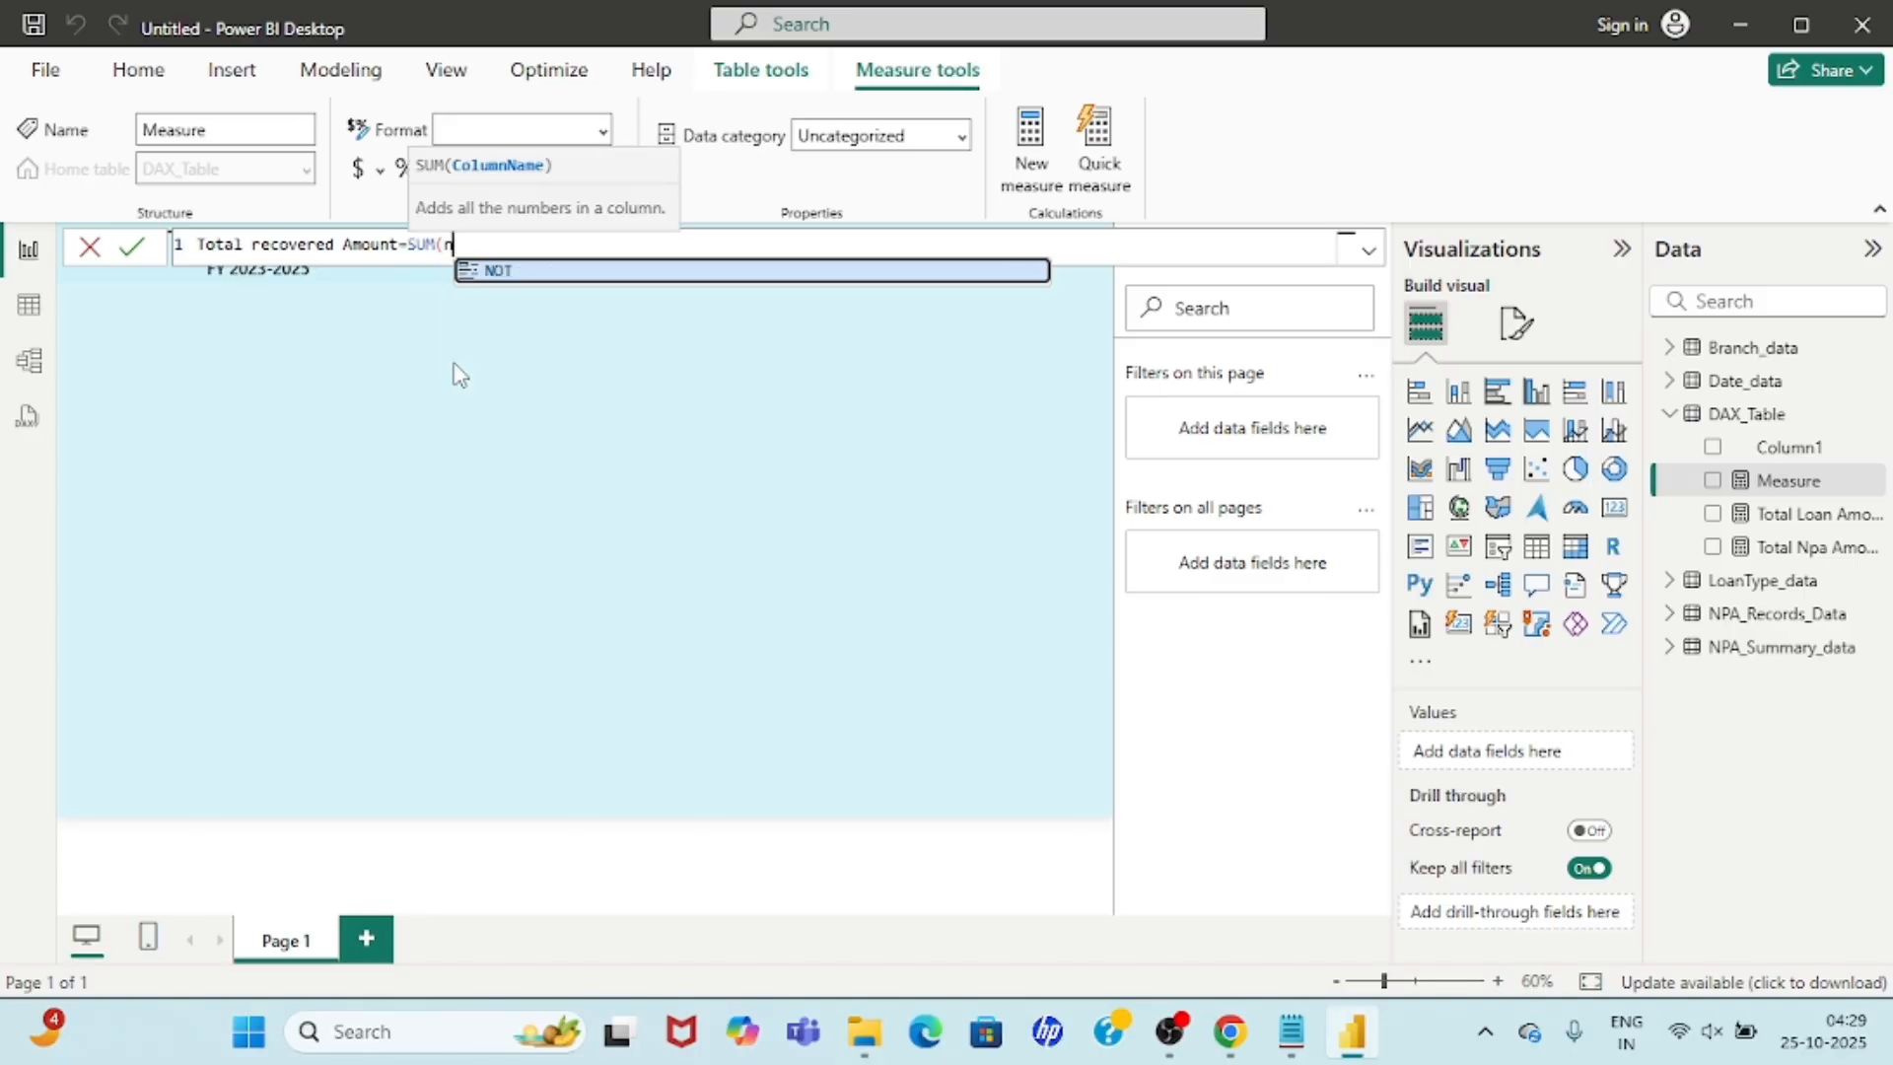
{"action": "type", "text": "pa"}
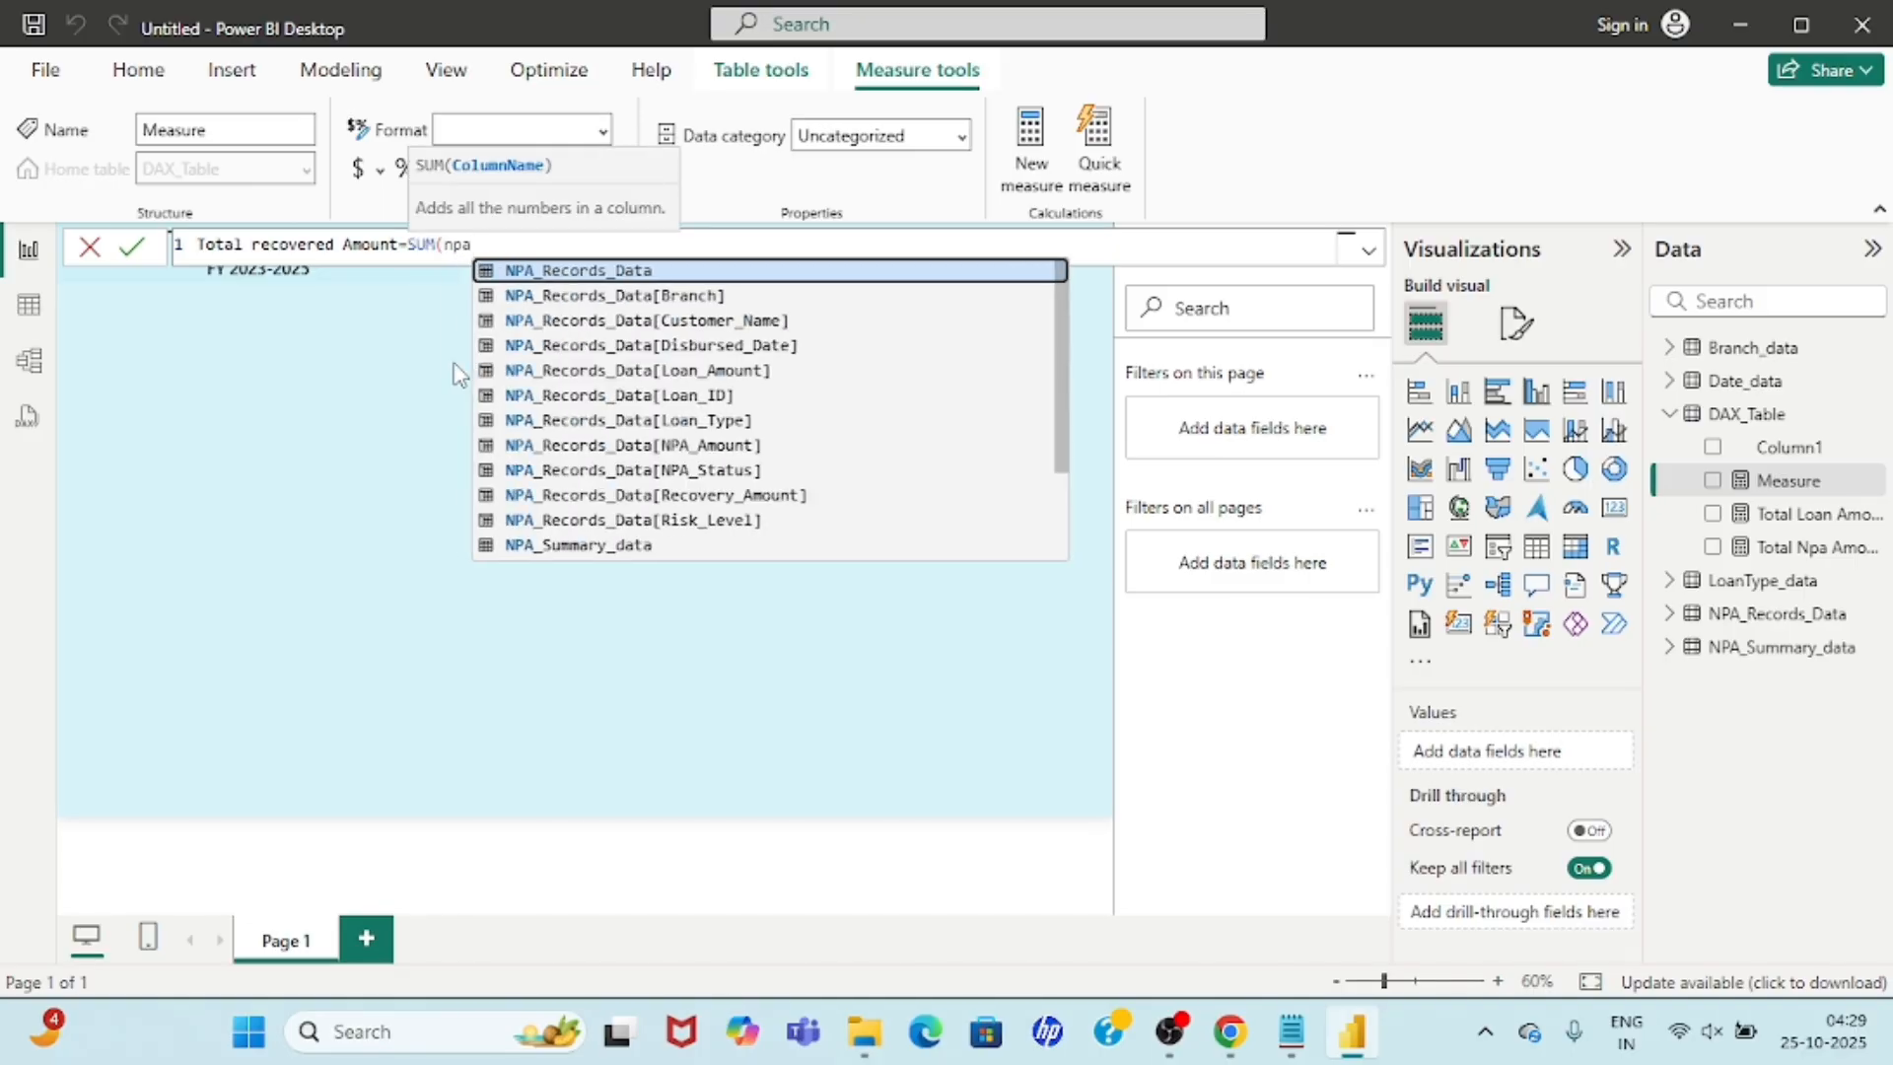
{"action": "key", "text": "Down"}
{"action": "key", "text": "Down"}
{"action": "key", "text": "Down"}
{"action": "key", "text": "Down"}
{"action": "key", "text": "Down"}
{"action": "key", "text": "Down"}
{"action": "key", "text": "Down"}
{"action": "key", "text": "Down"}
{"action": "key", "text": "Down"}
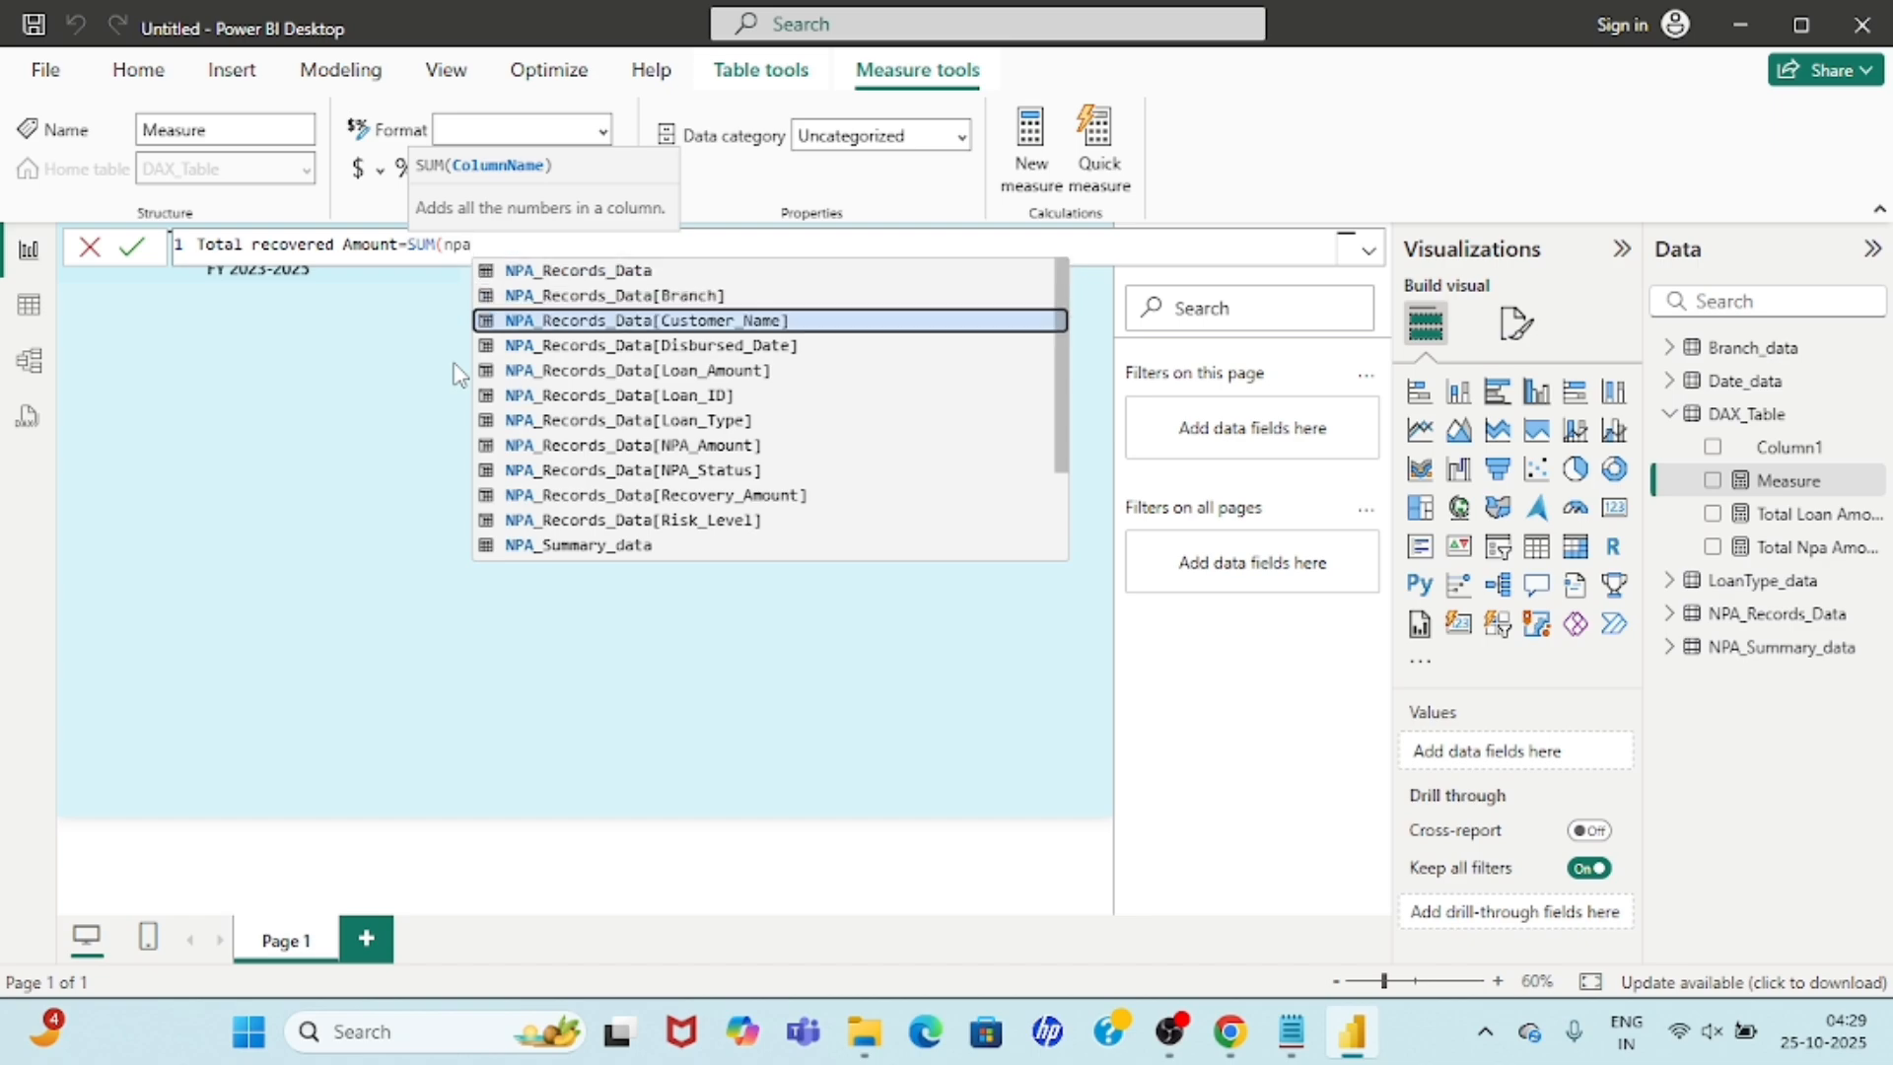
{"action": "key", "text": "Tab"}
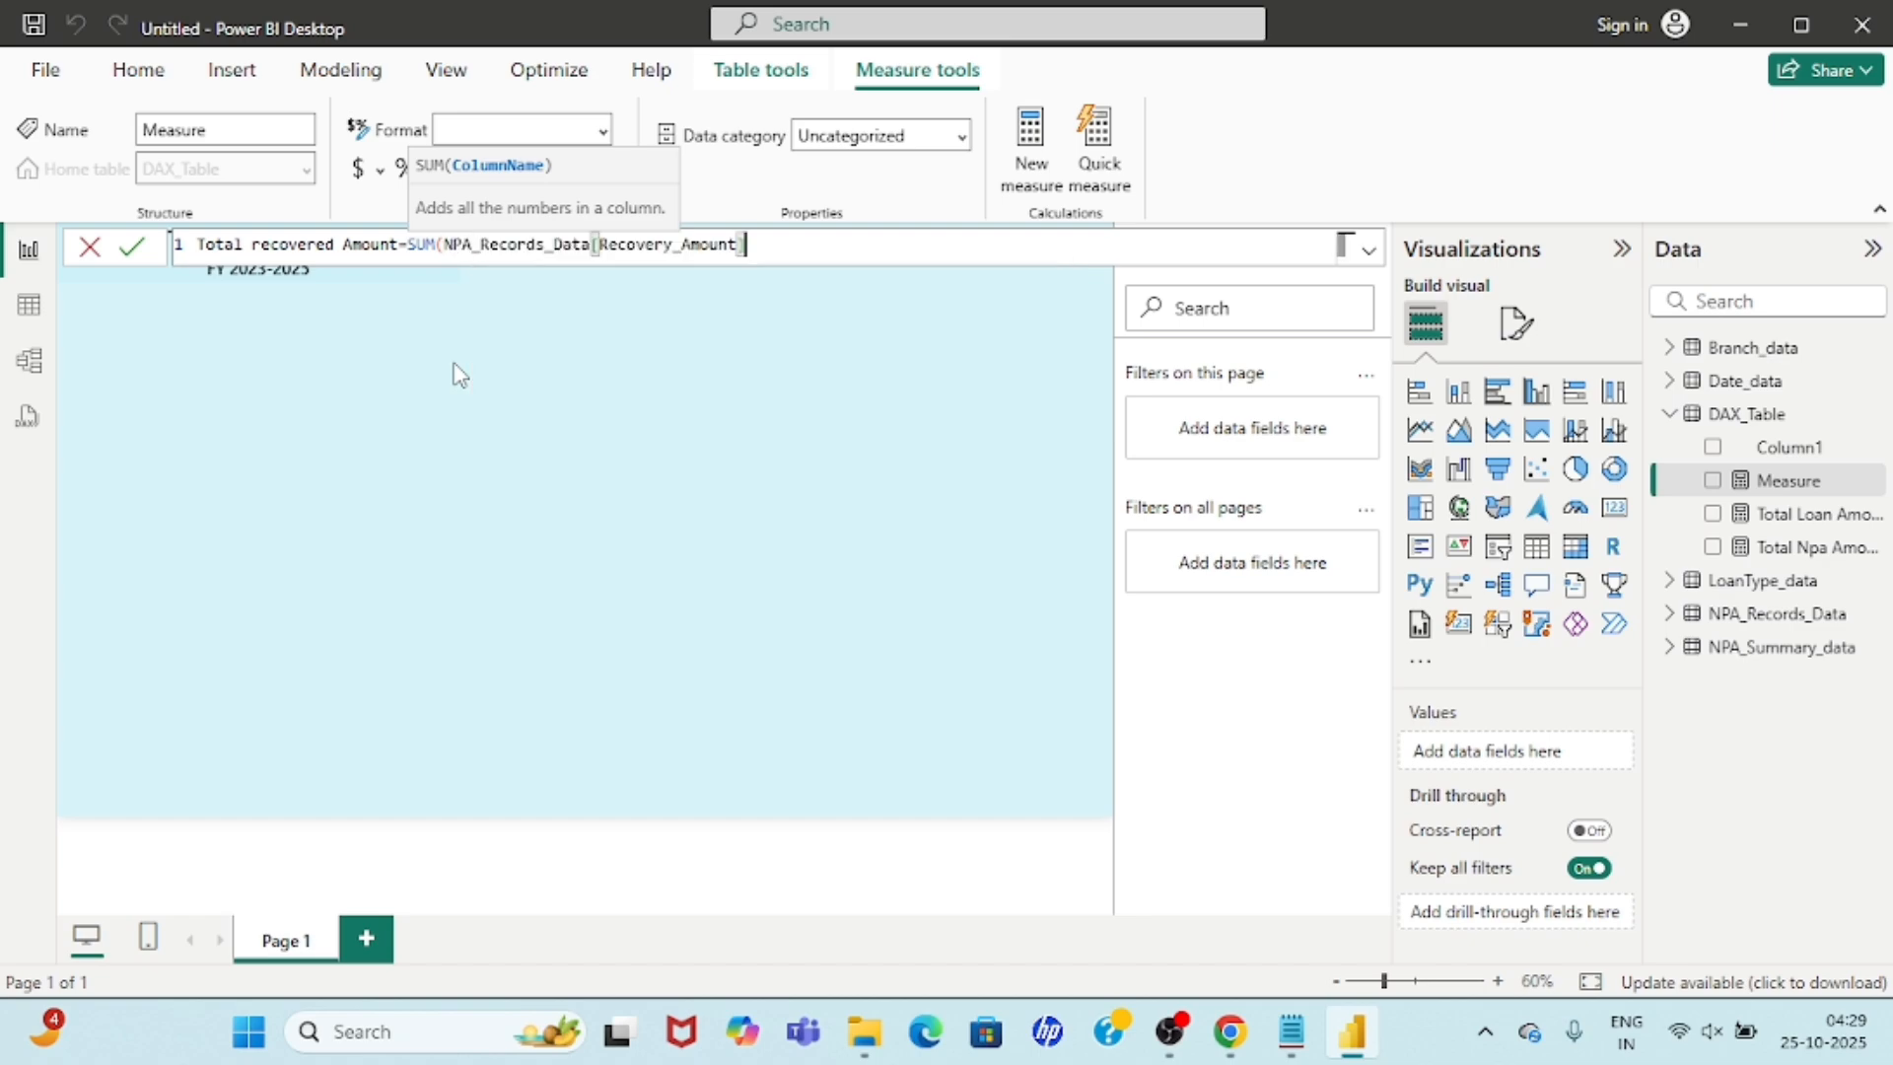
{"action": "type", "text": ")"}
{"action": "key", "text": "Return"}
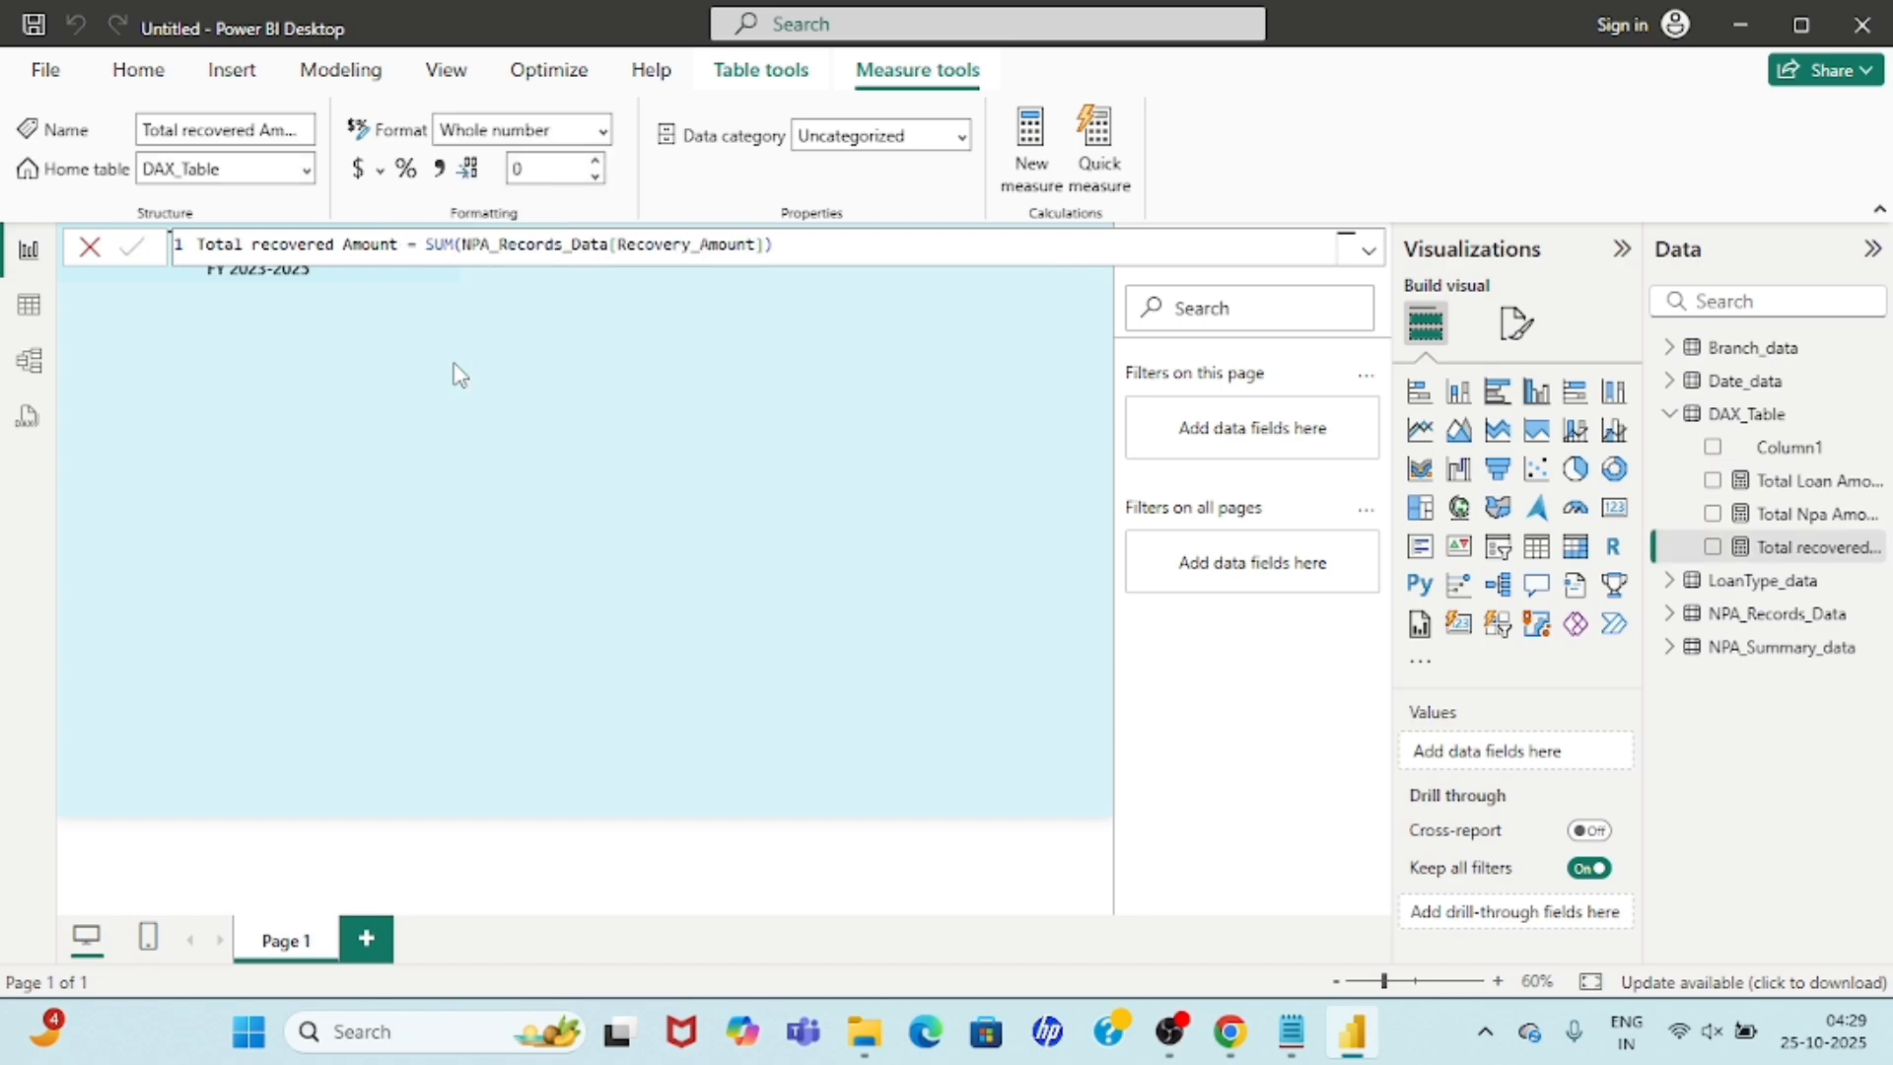
{"action": "left_click", "coordinate": [488, 434]}
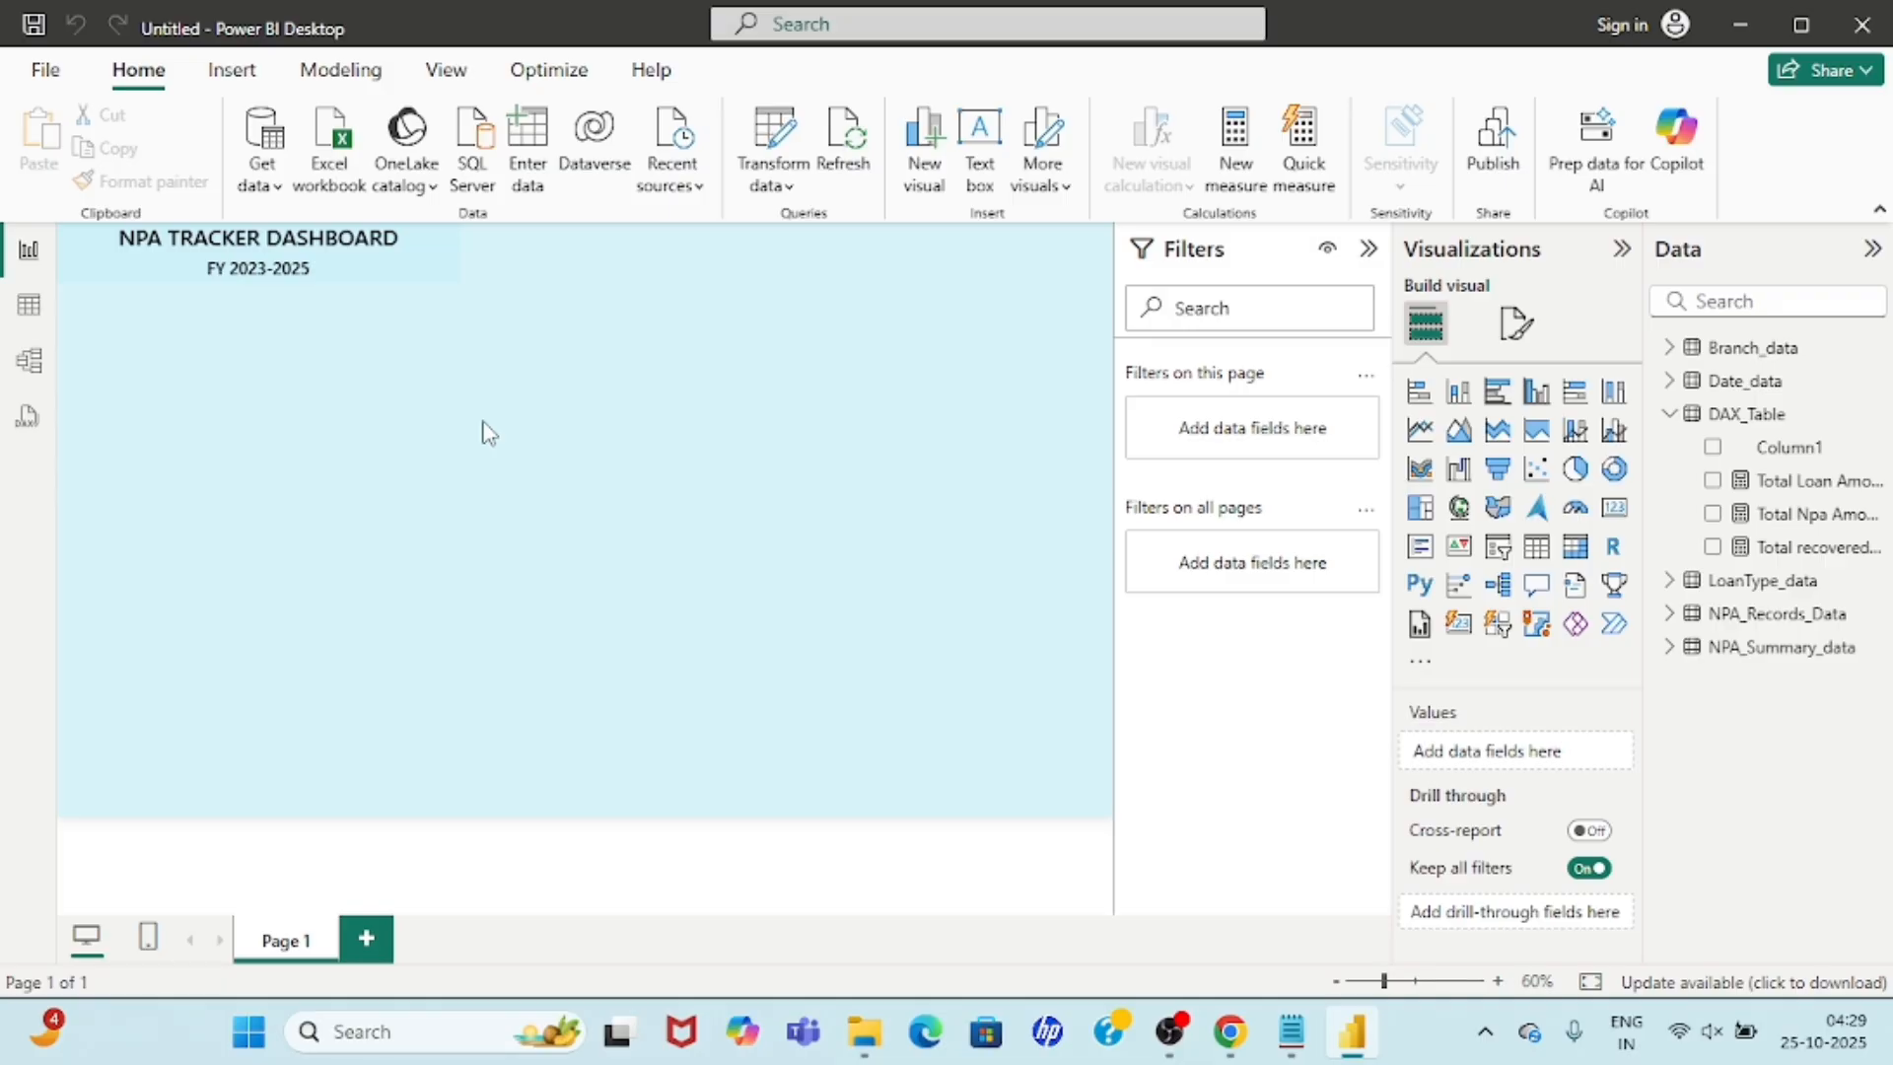
Start a new measure in DAX_Table named Recovery% that uses the DIVIDE function.
{"action": "right_click", "coordinate": [1754, 416]}
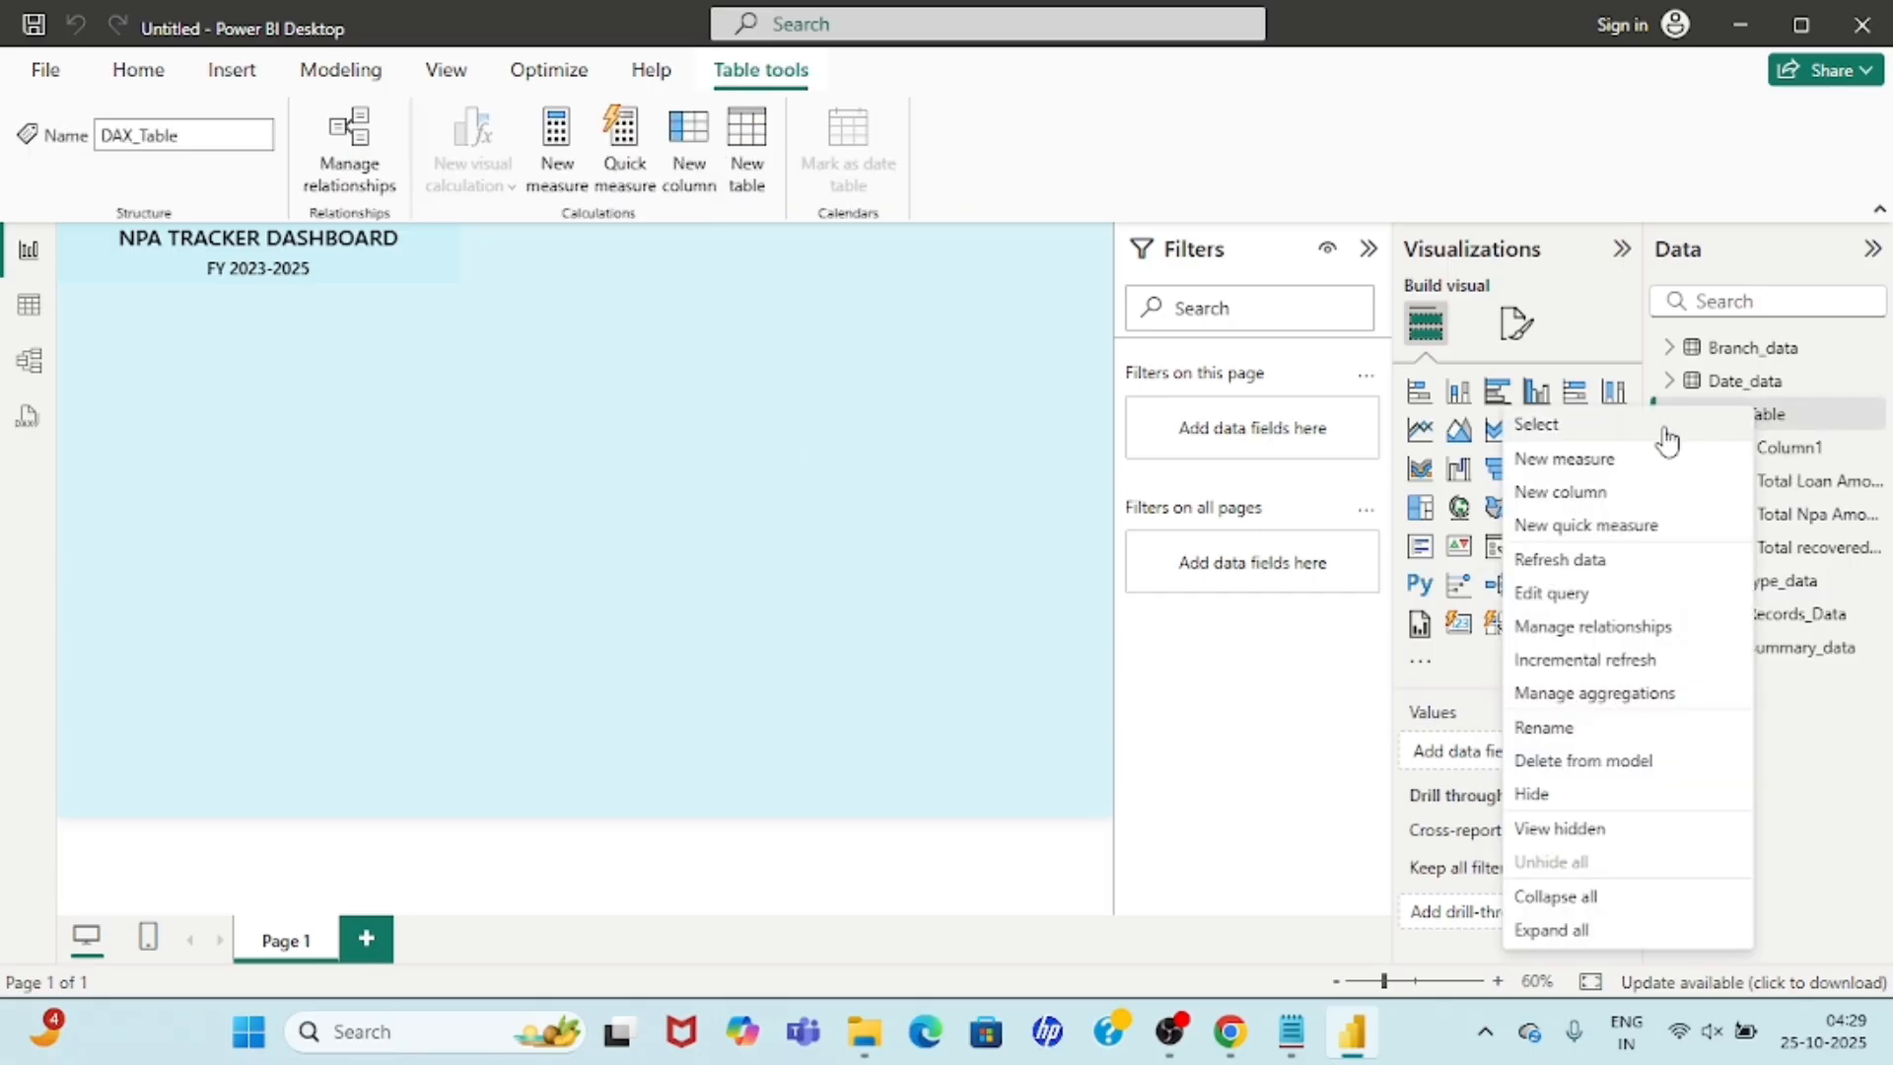
{"action": "left_click", "coordinate": [1587, 461]}
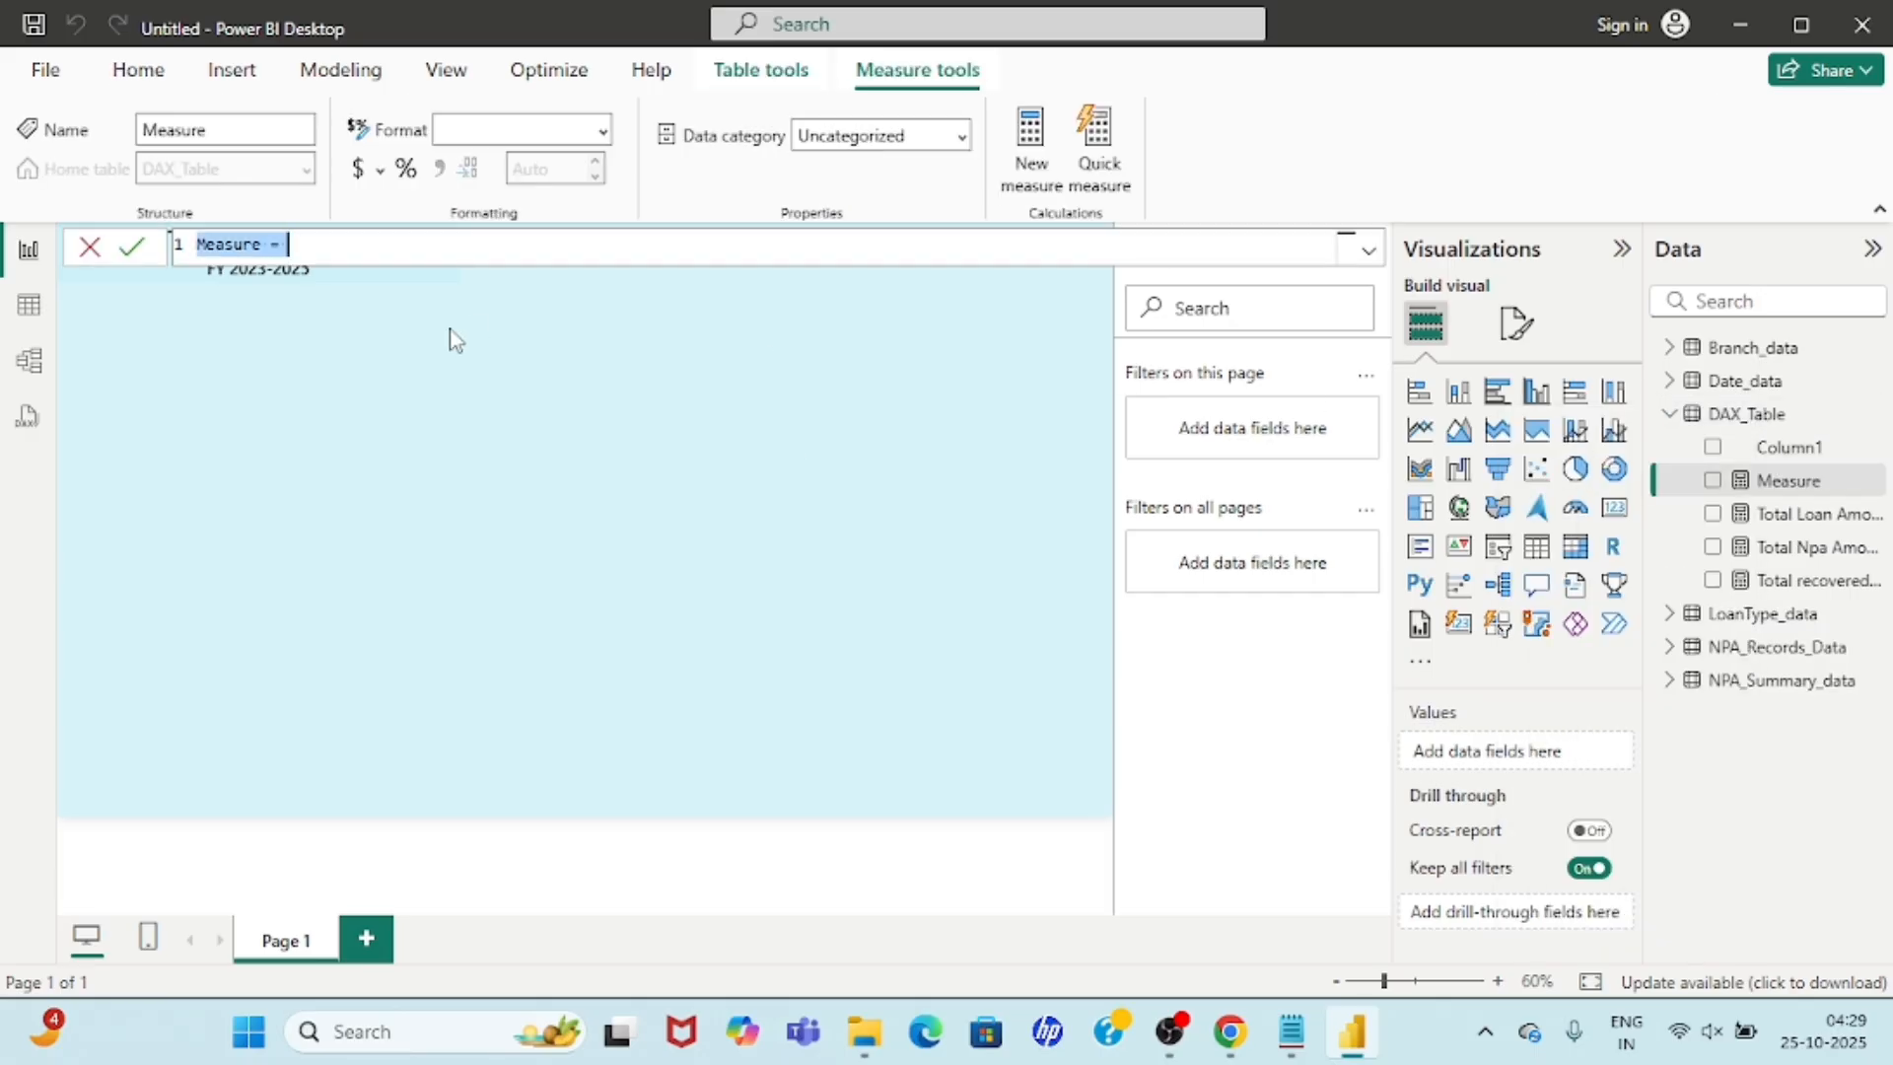
{"action": "type", "text": "Recovery"}
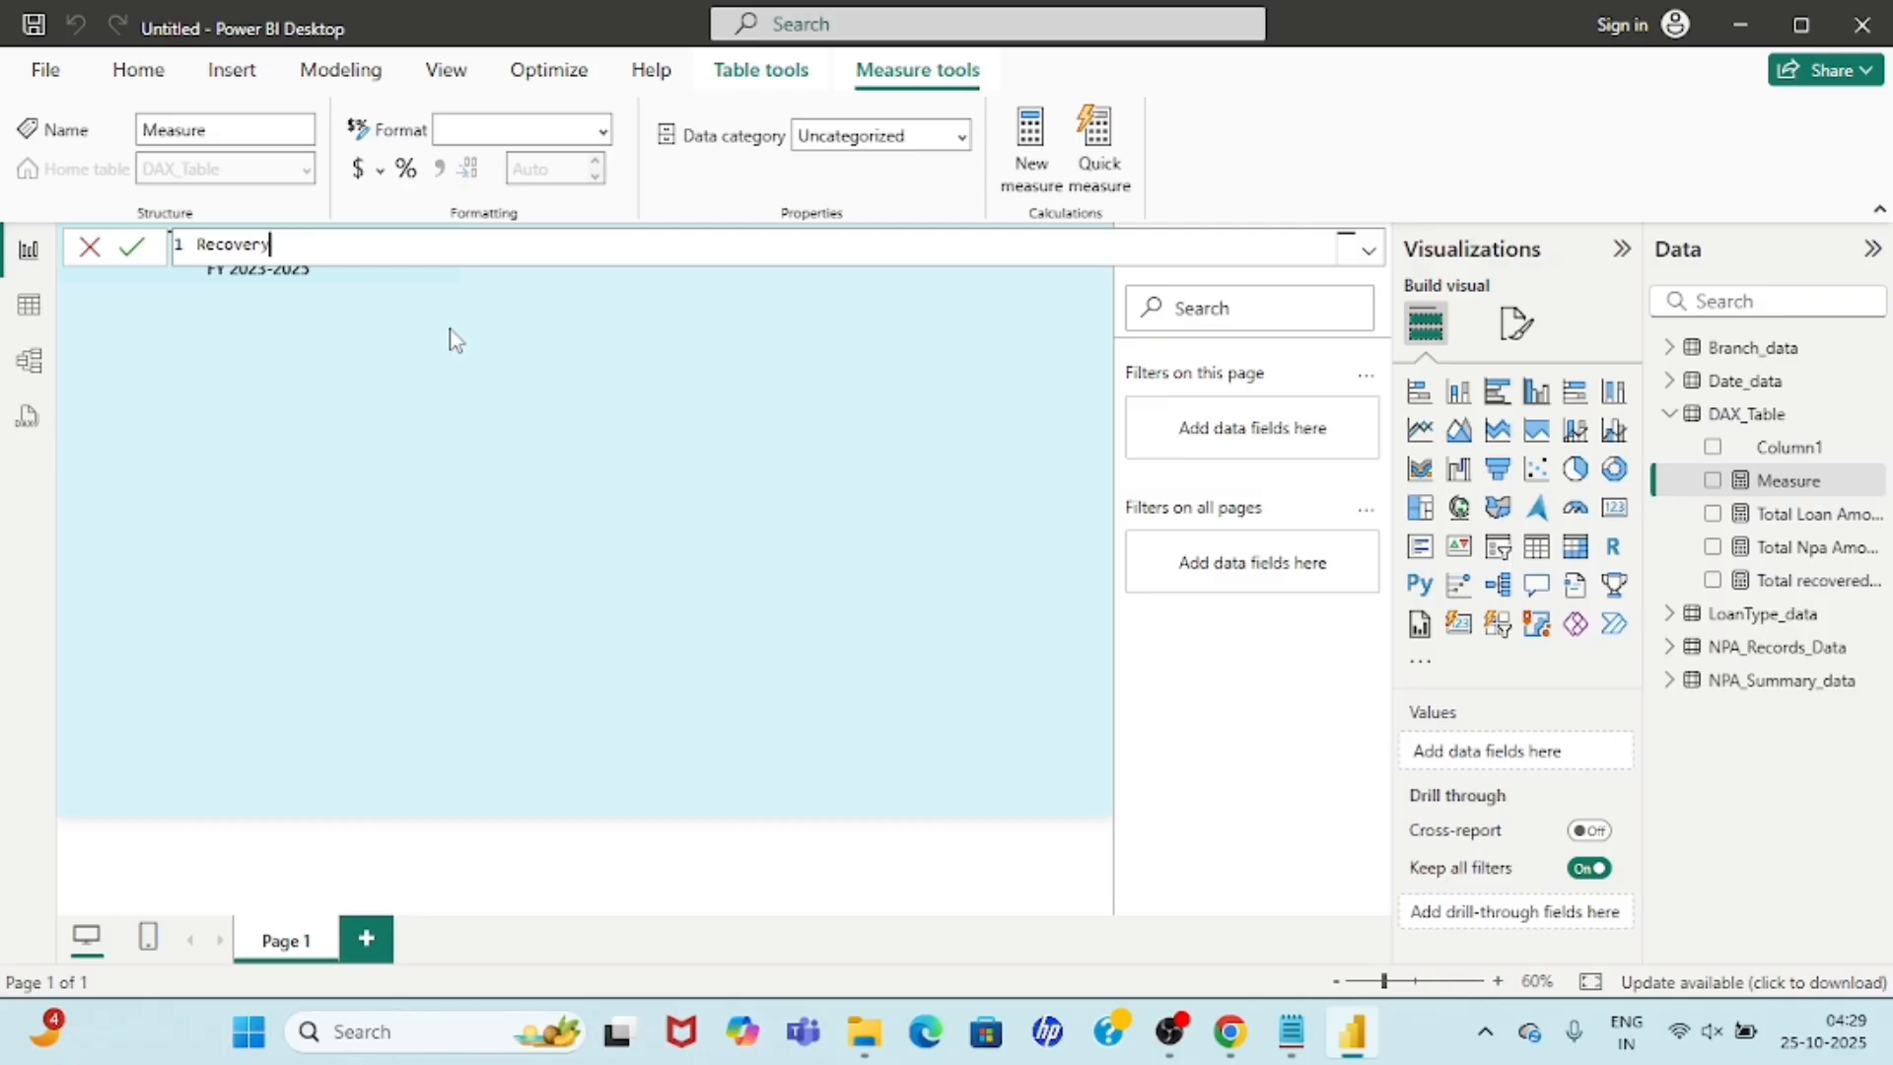
{"action": "type", "text": "%="}
{"action": "key", "text": "BackSpace"}
{"action": "type", "text": "= div"}
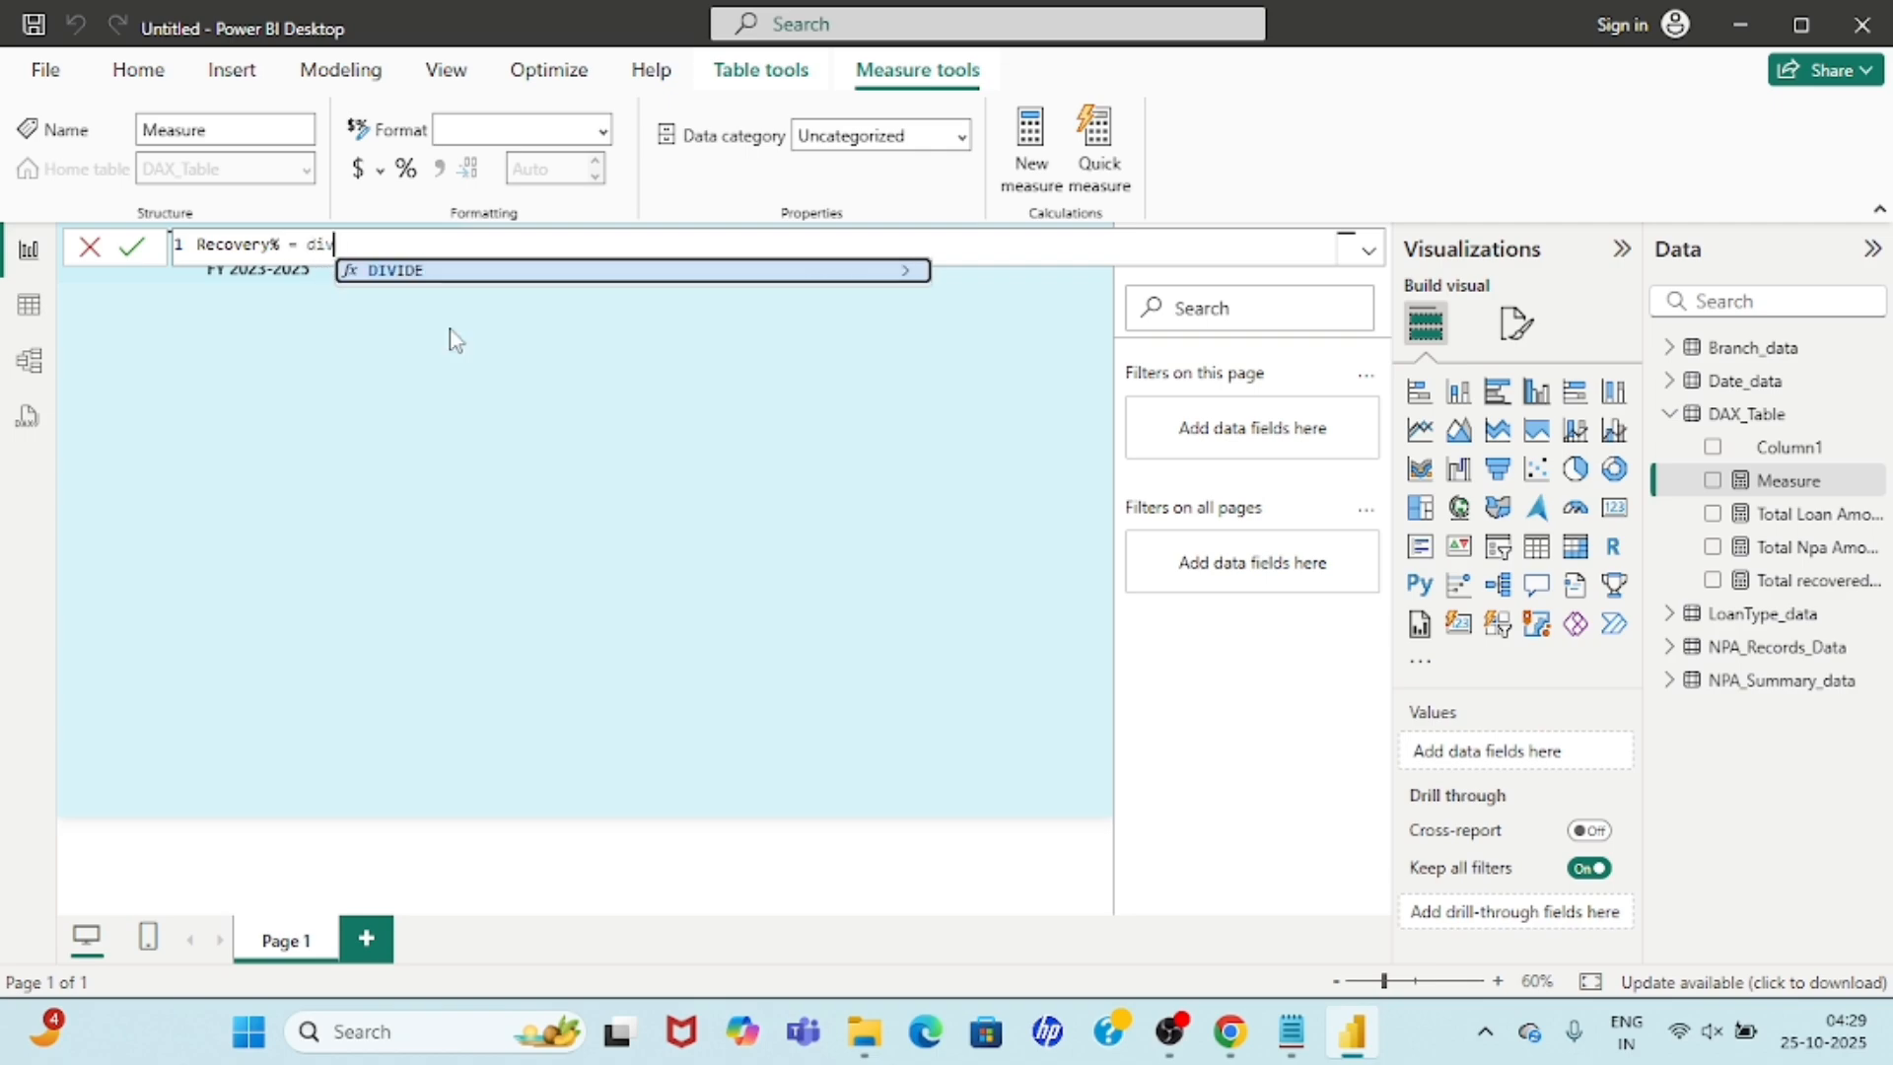
{"action": "key", "text": "Tab"}
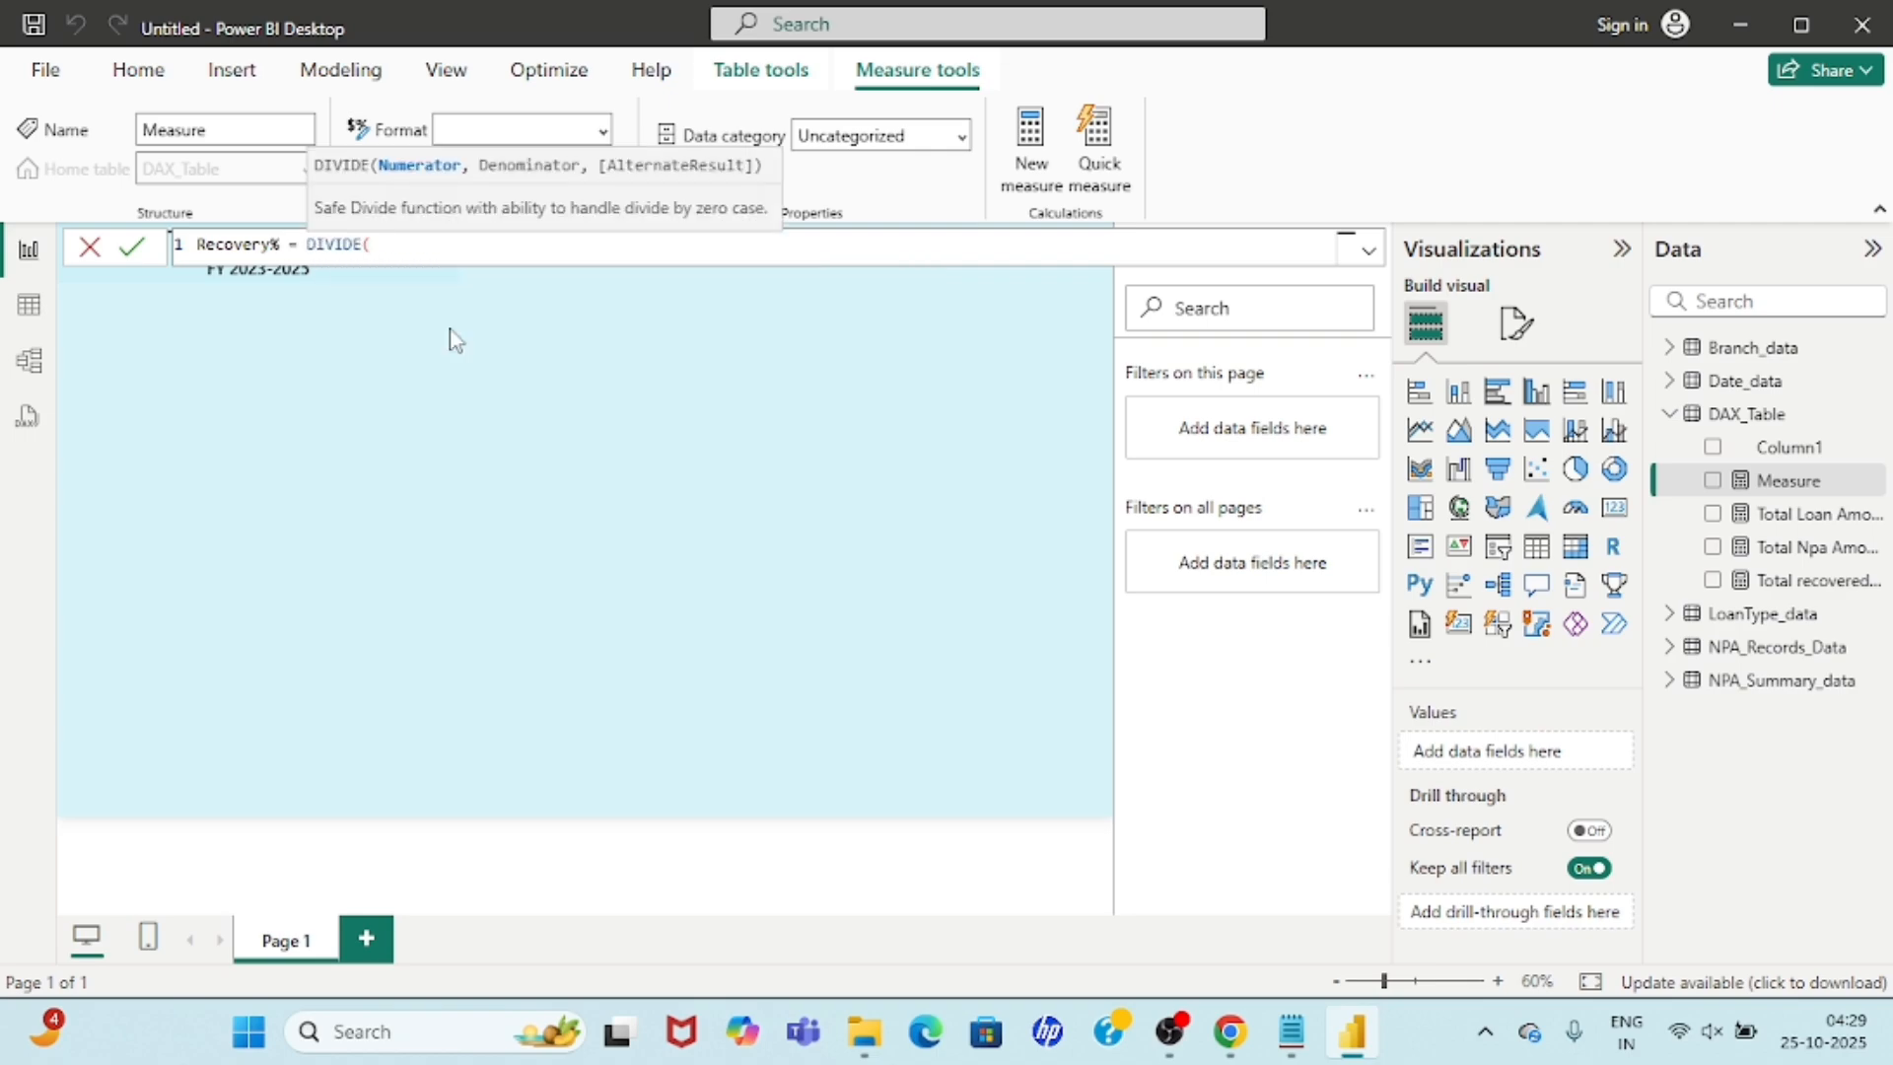
Complete the Recovery% formula as DIVIDE([Total recovered Amount],[Total Npa Amount]) and commit the measure.
{"action": "type", "text": "re"}
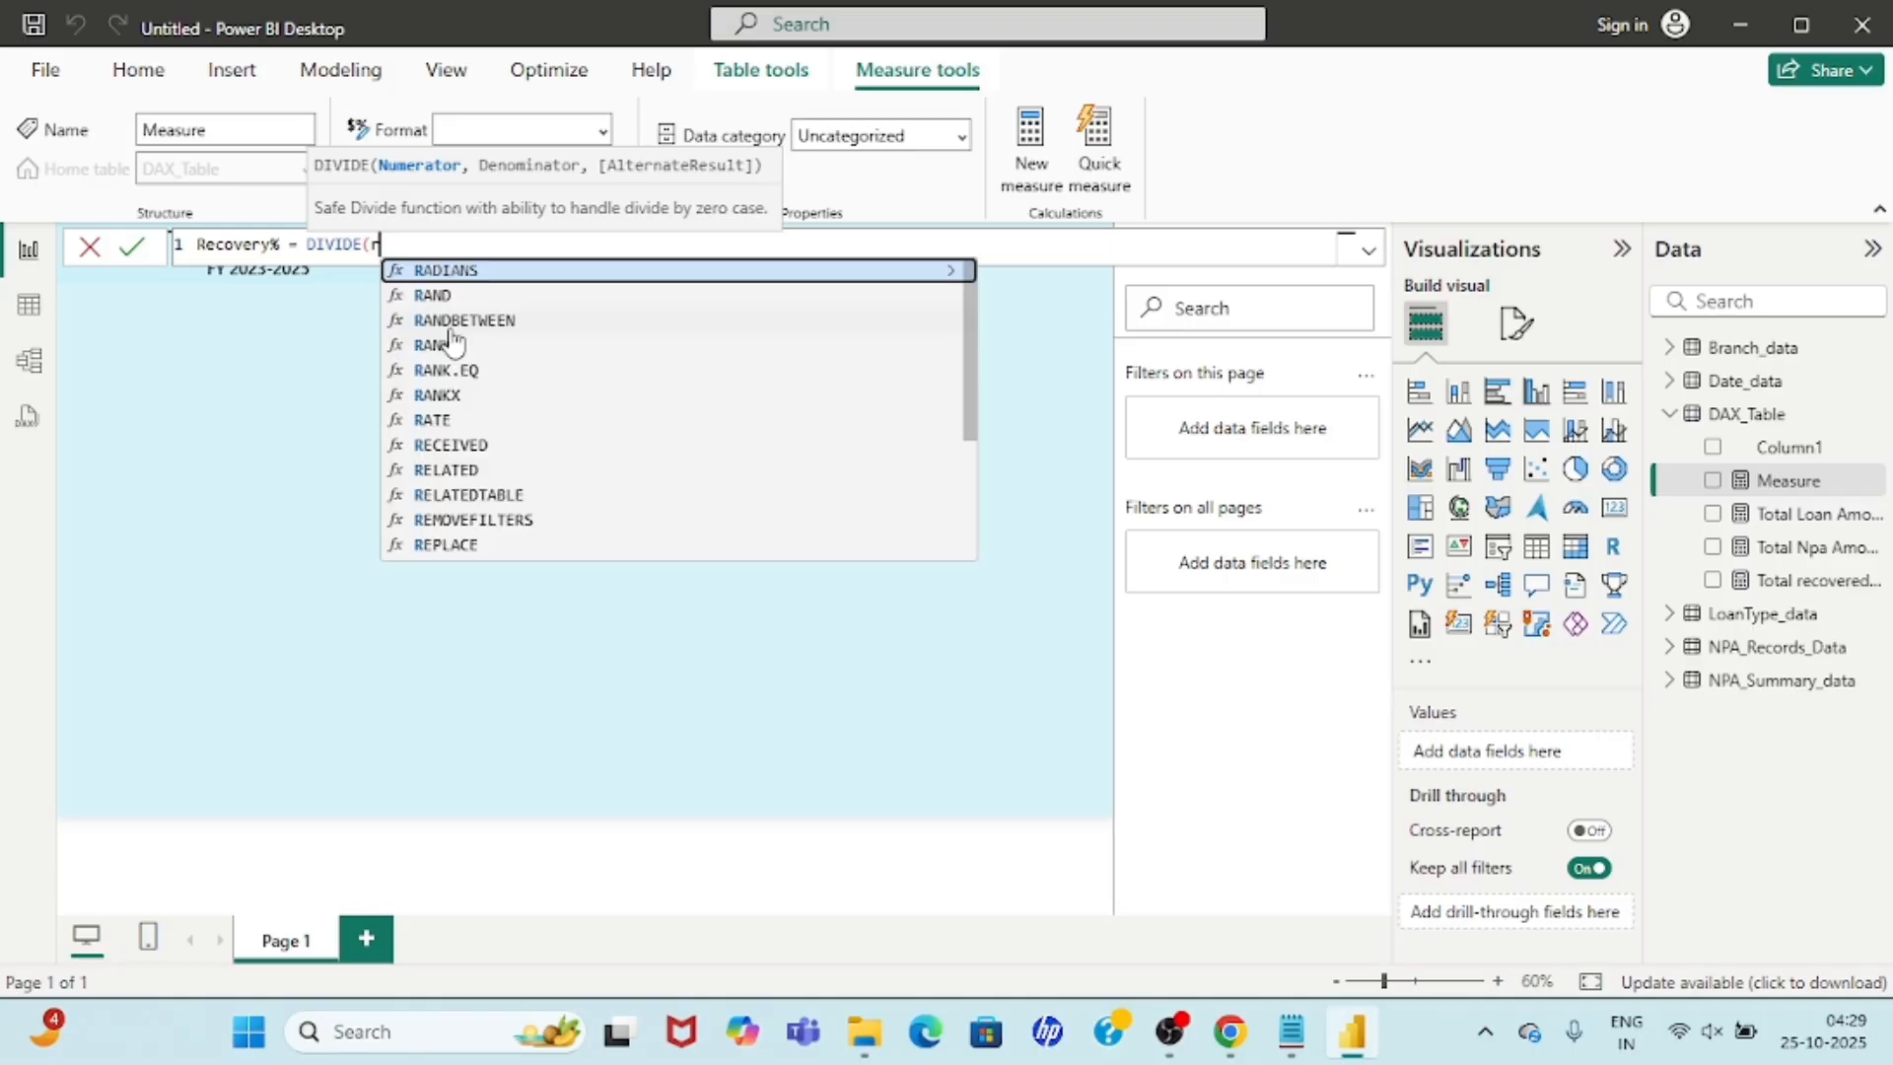
{"action": "key", "text": "BackSpace"}
{"action": "key", "text": "BackSpace"}
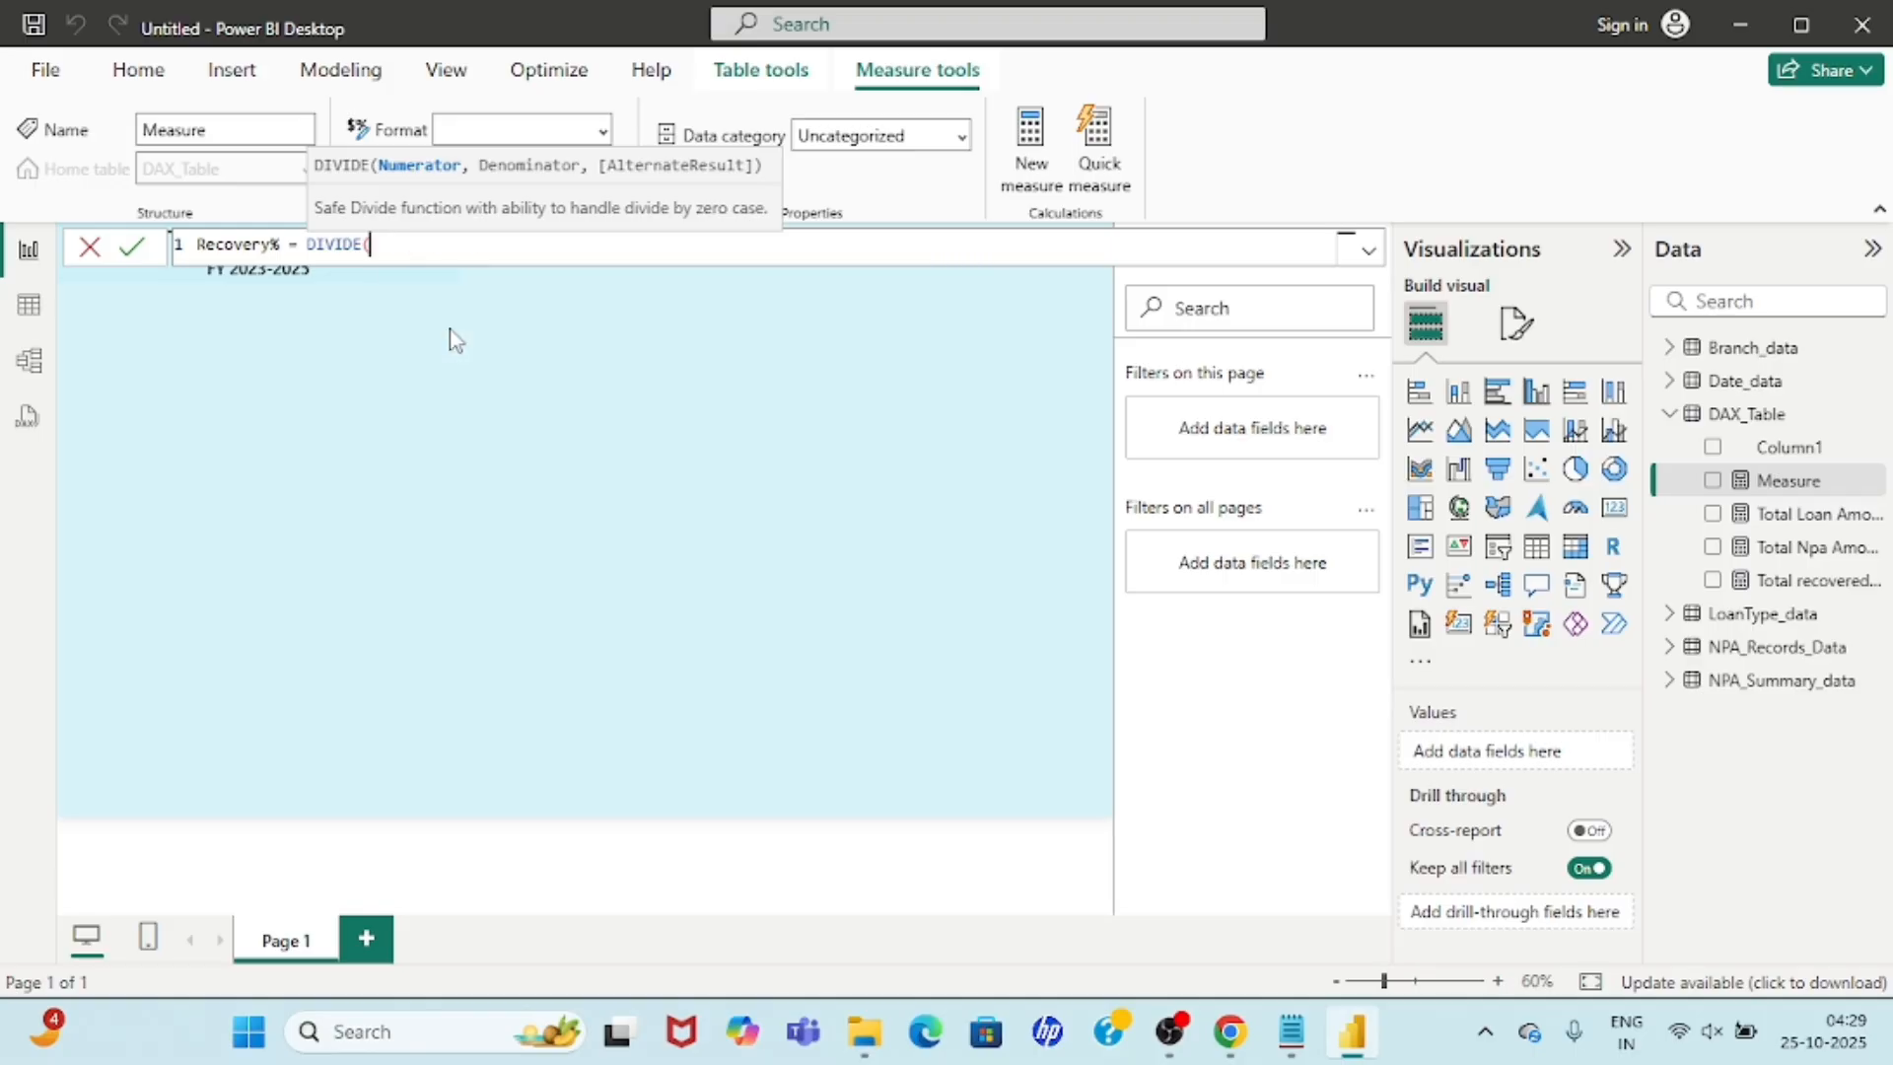
{"action": "type", "text": "to"}
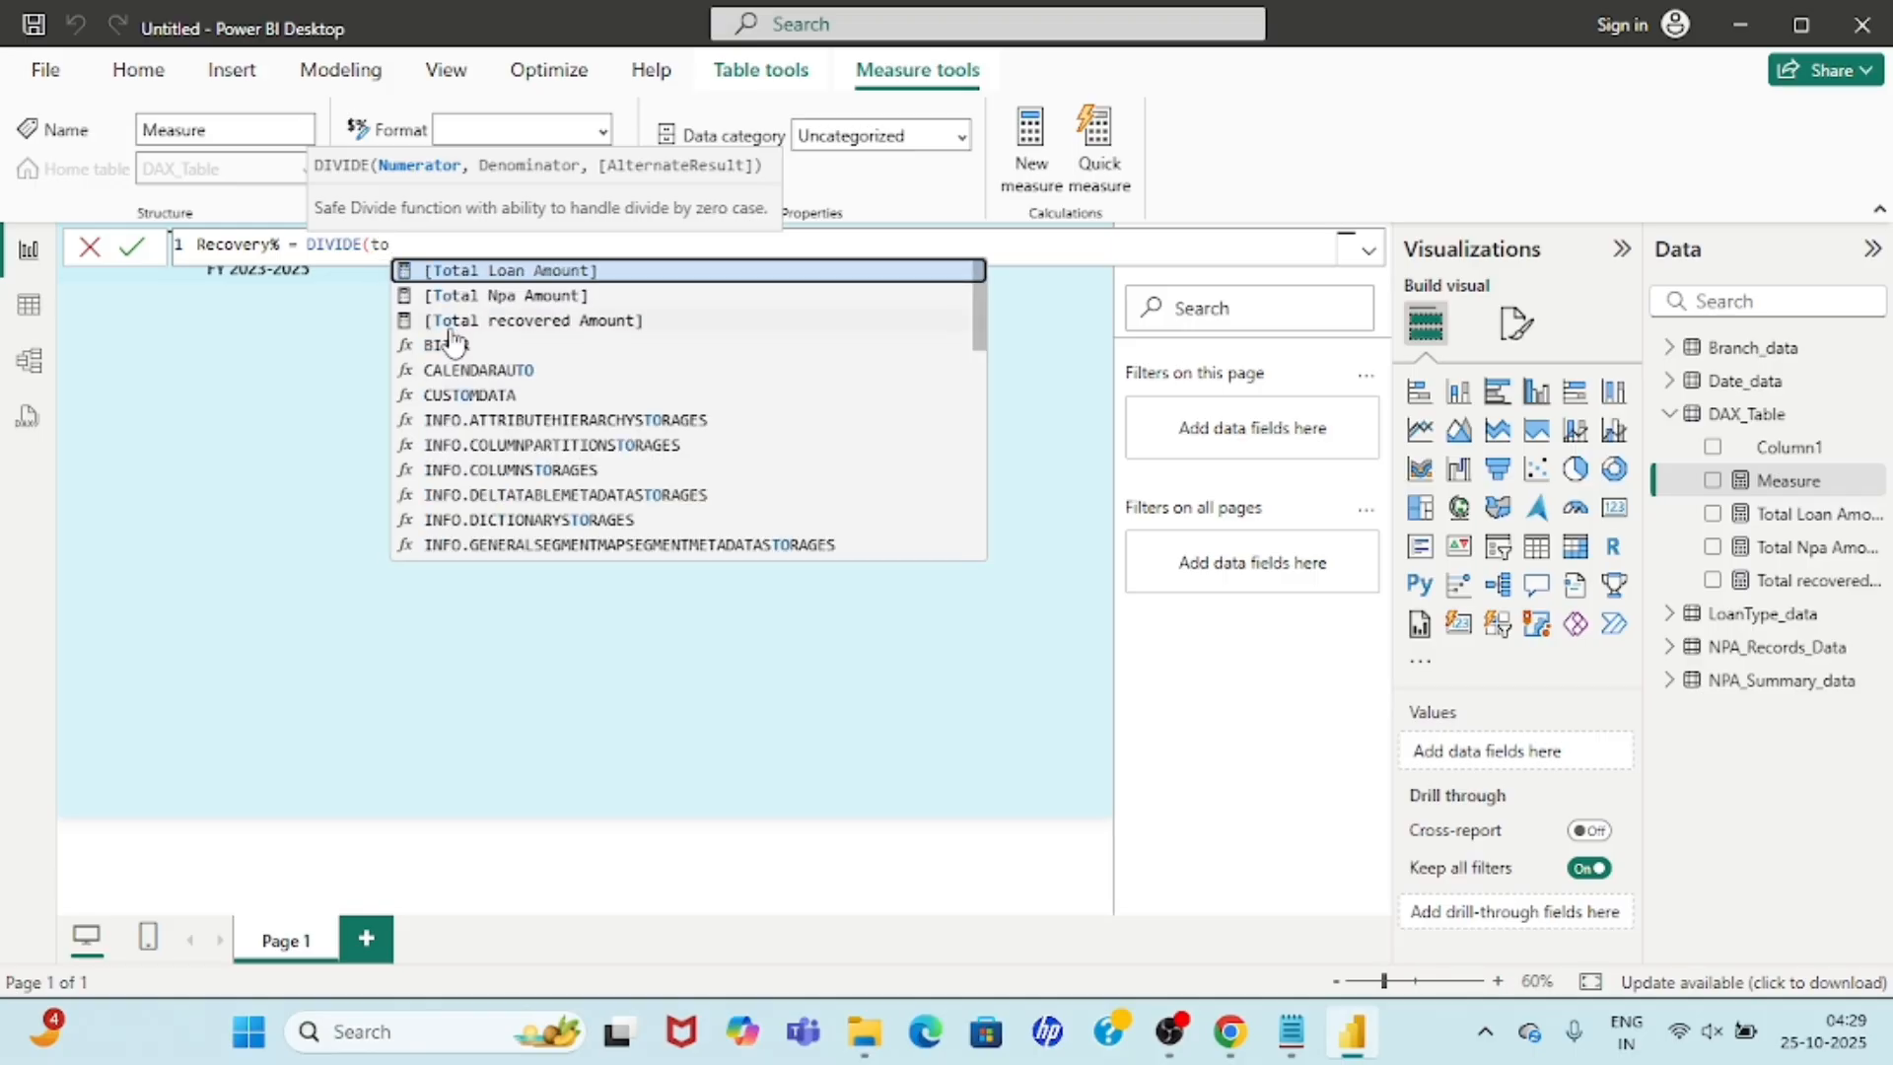
{"action": "key", "text": "Down"}
{"action": "key", "text": "Down"}
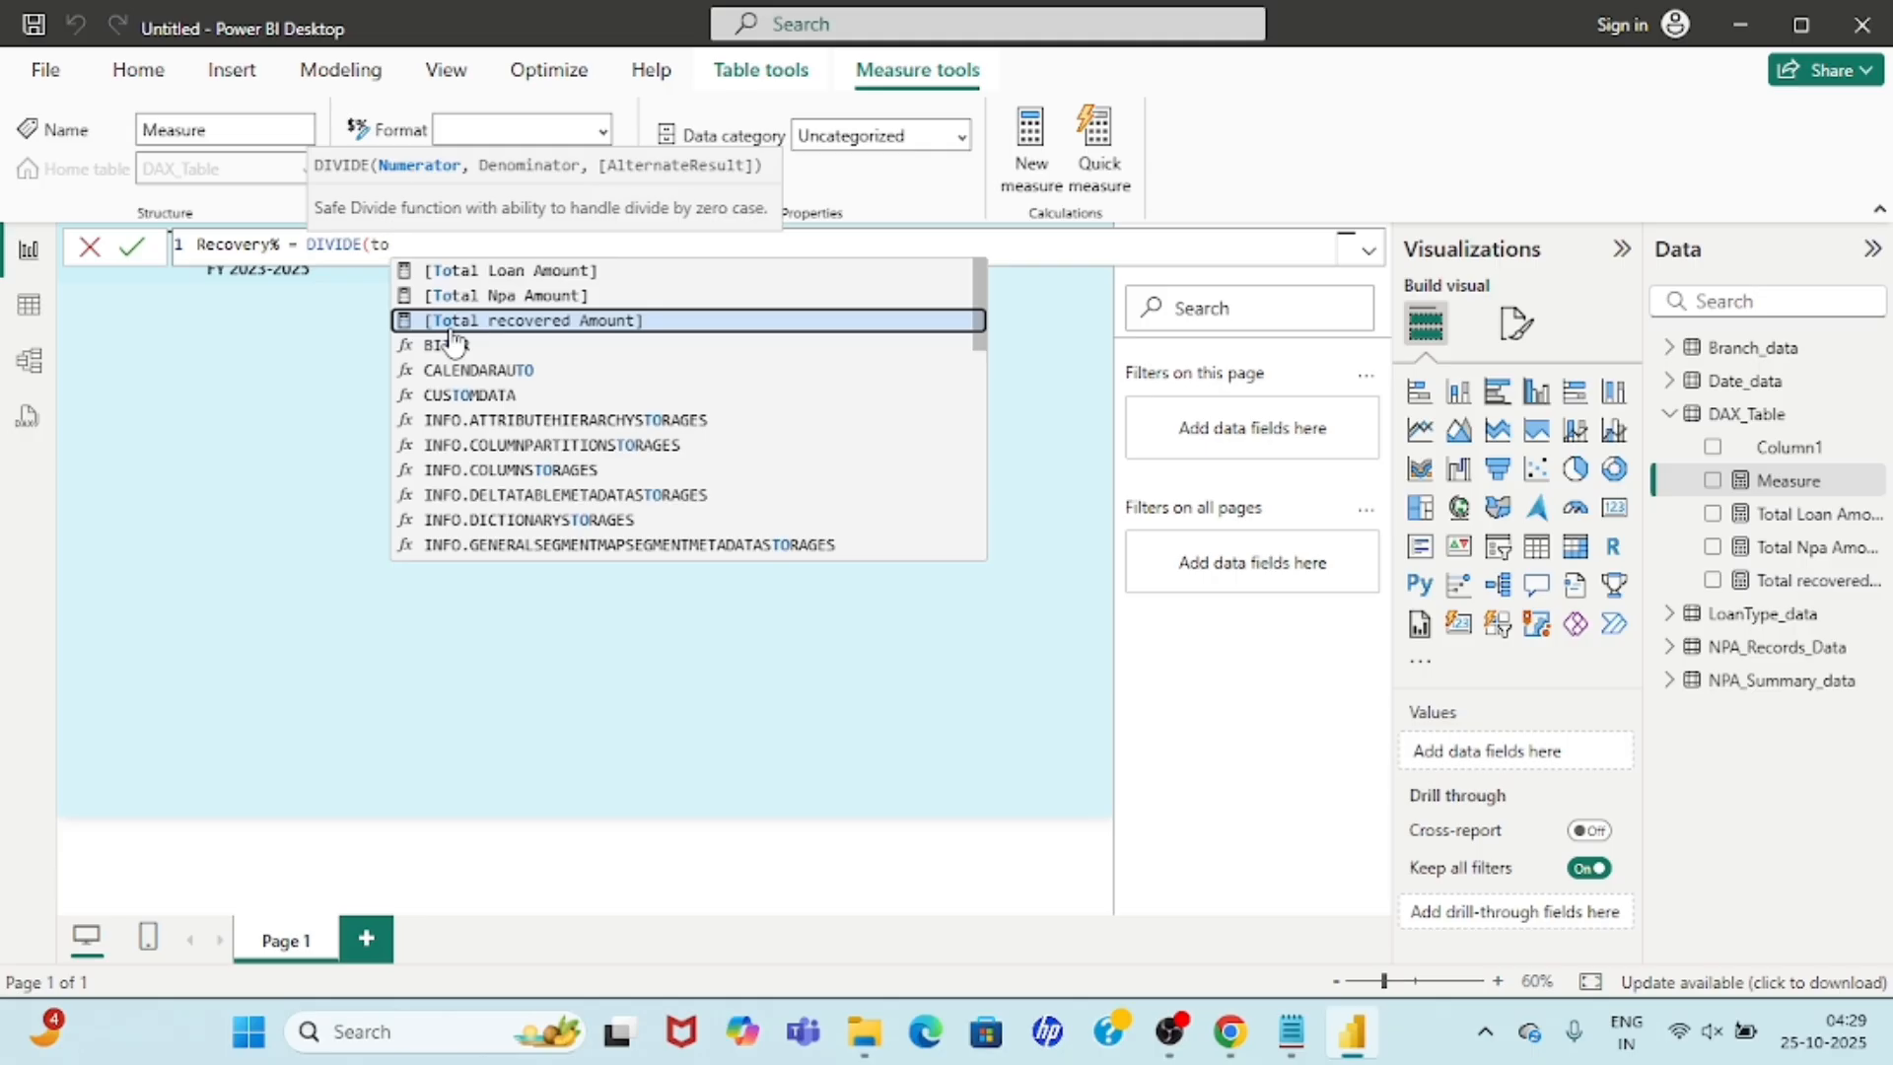
{"action": "key", "text": "Tab"}
{"action": "type", "text": ","}
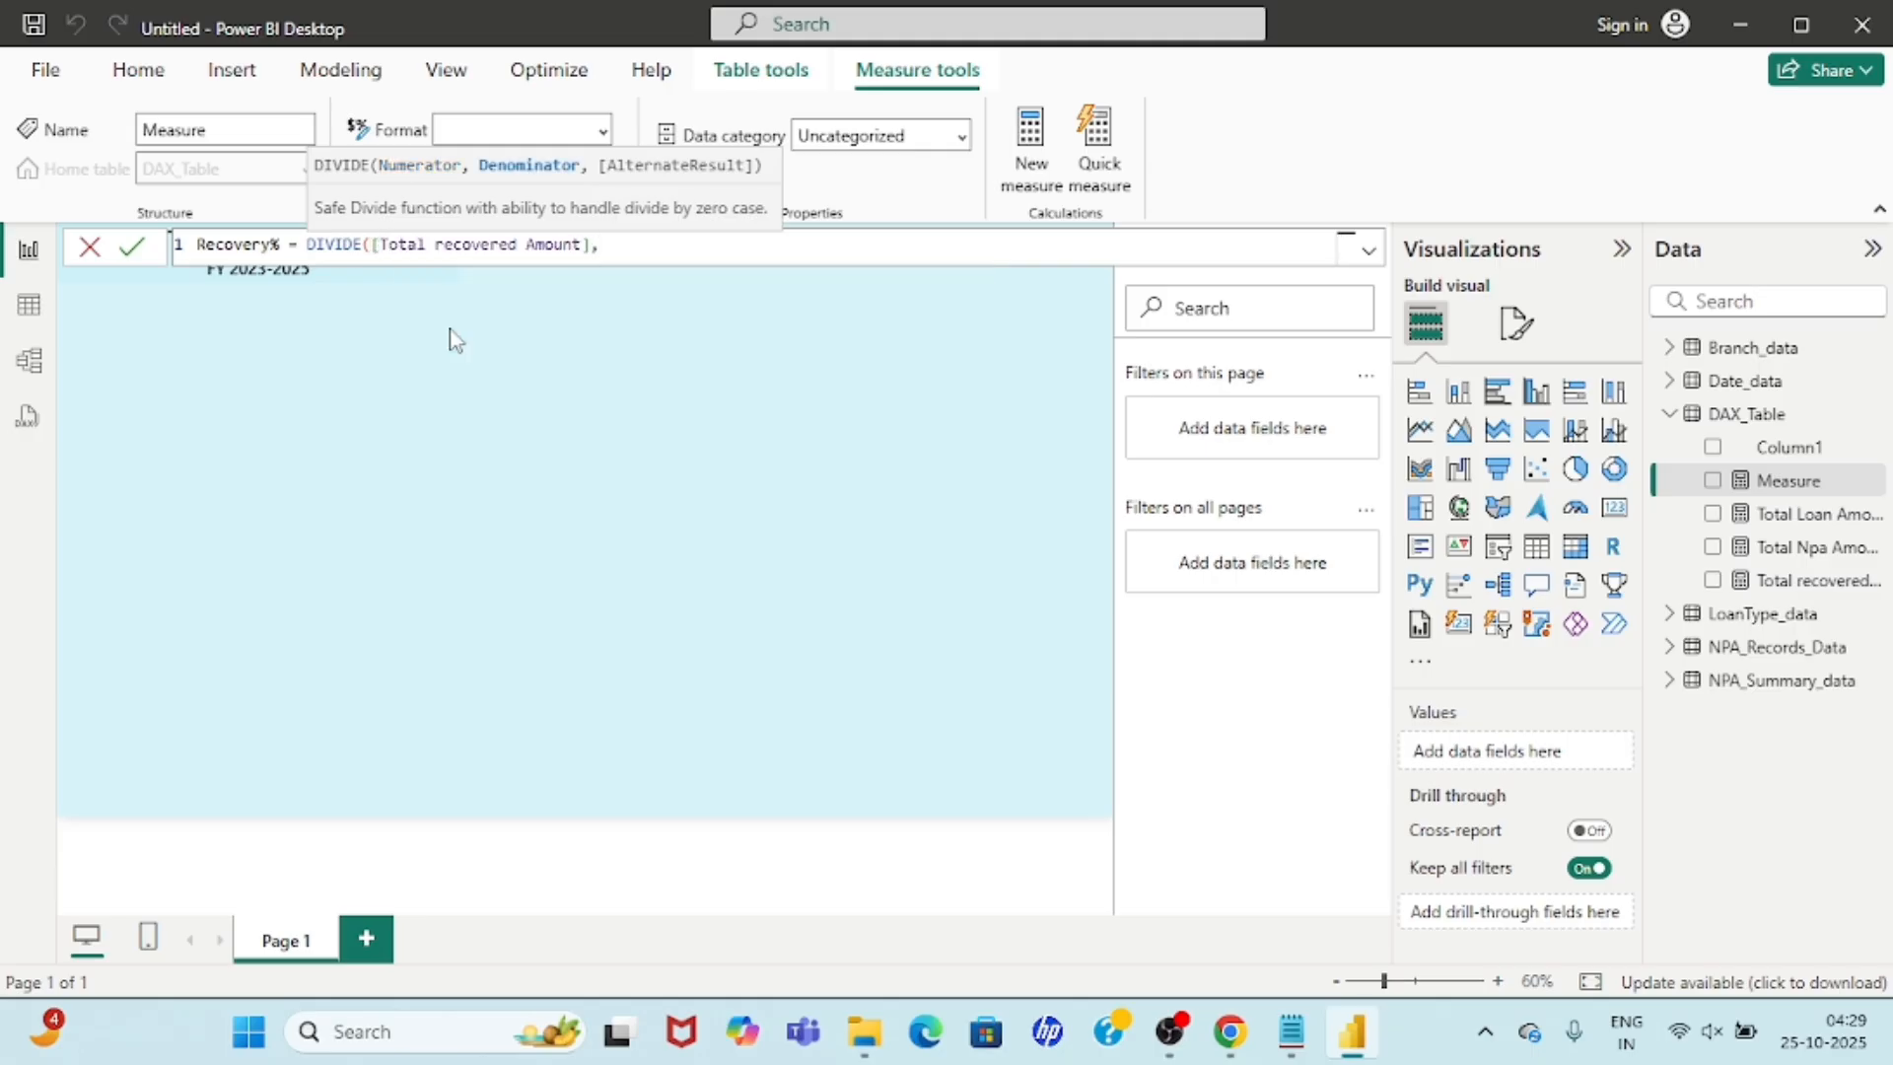
{"action": "type", "text": "to"}
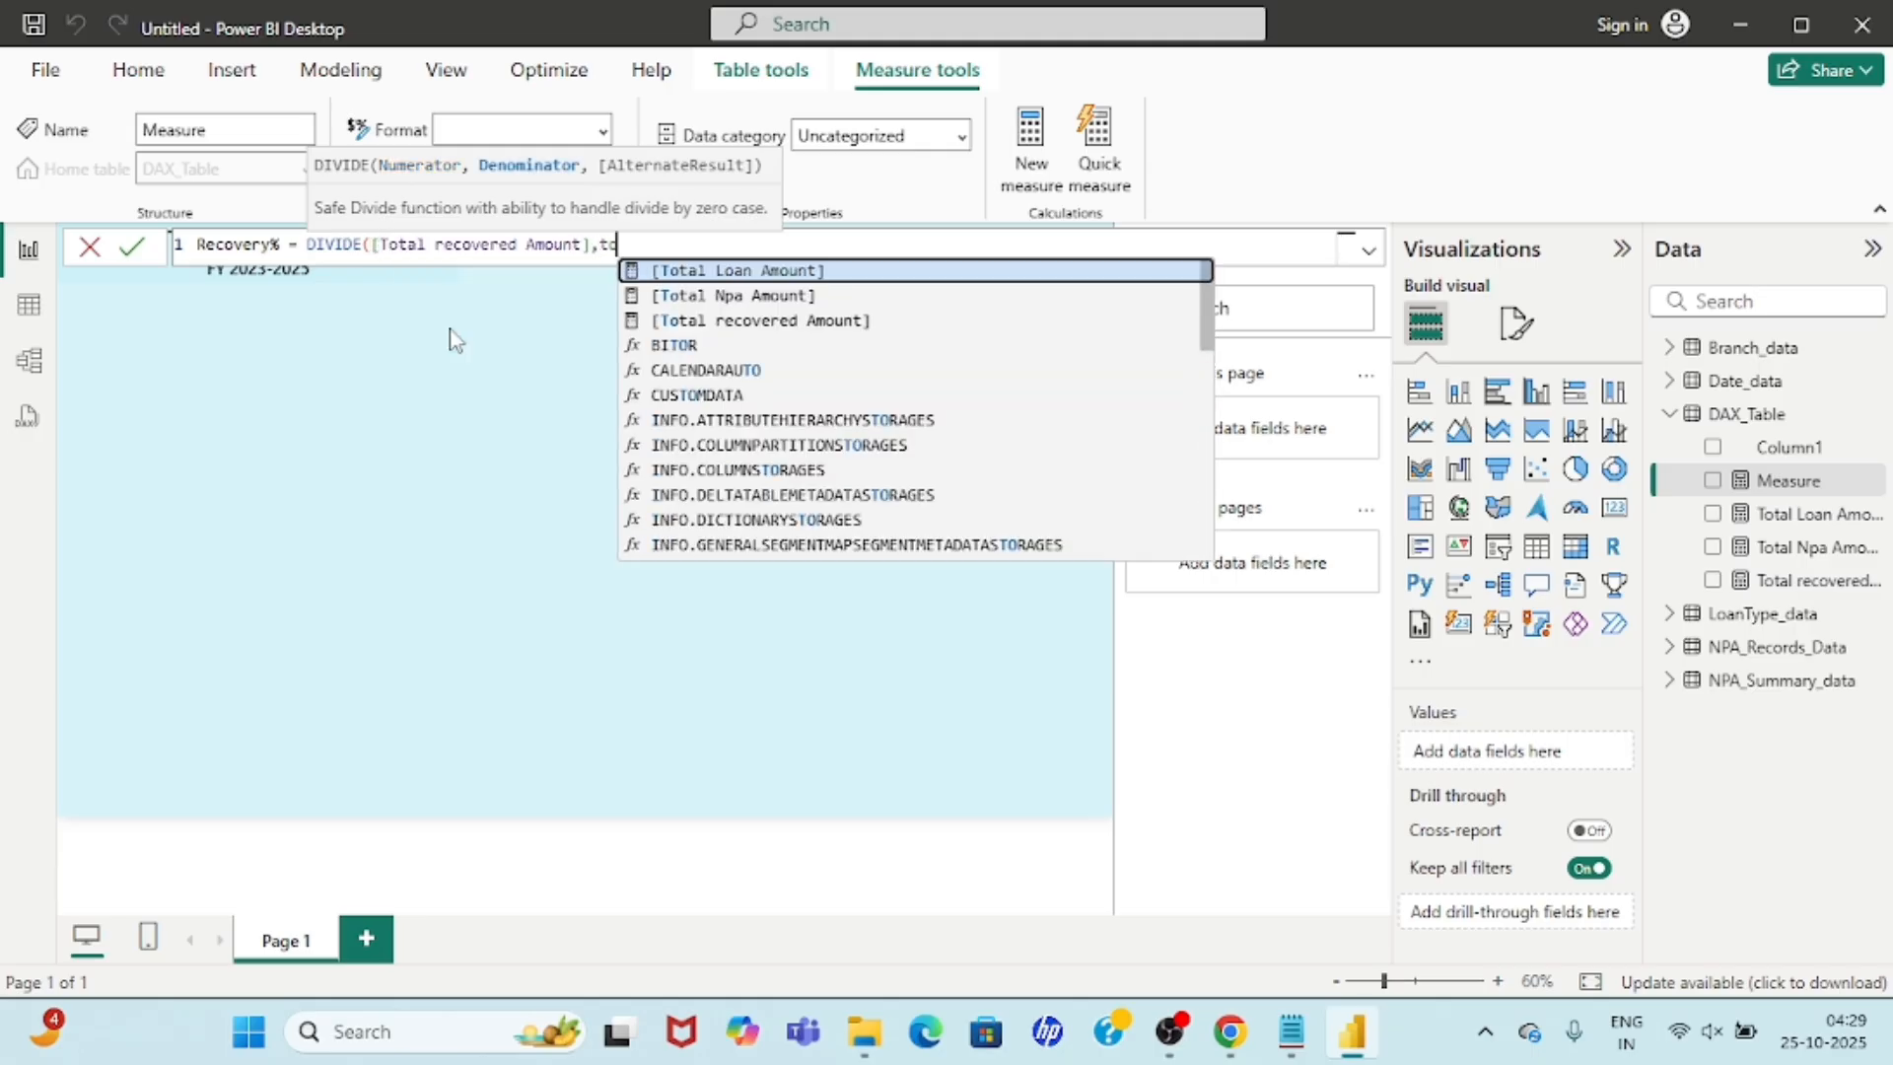
{"action": "key", "text": "Down"}
{"action": "key", "text": "Tab"}
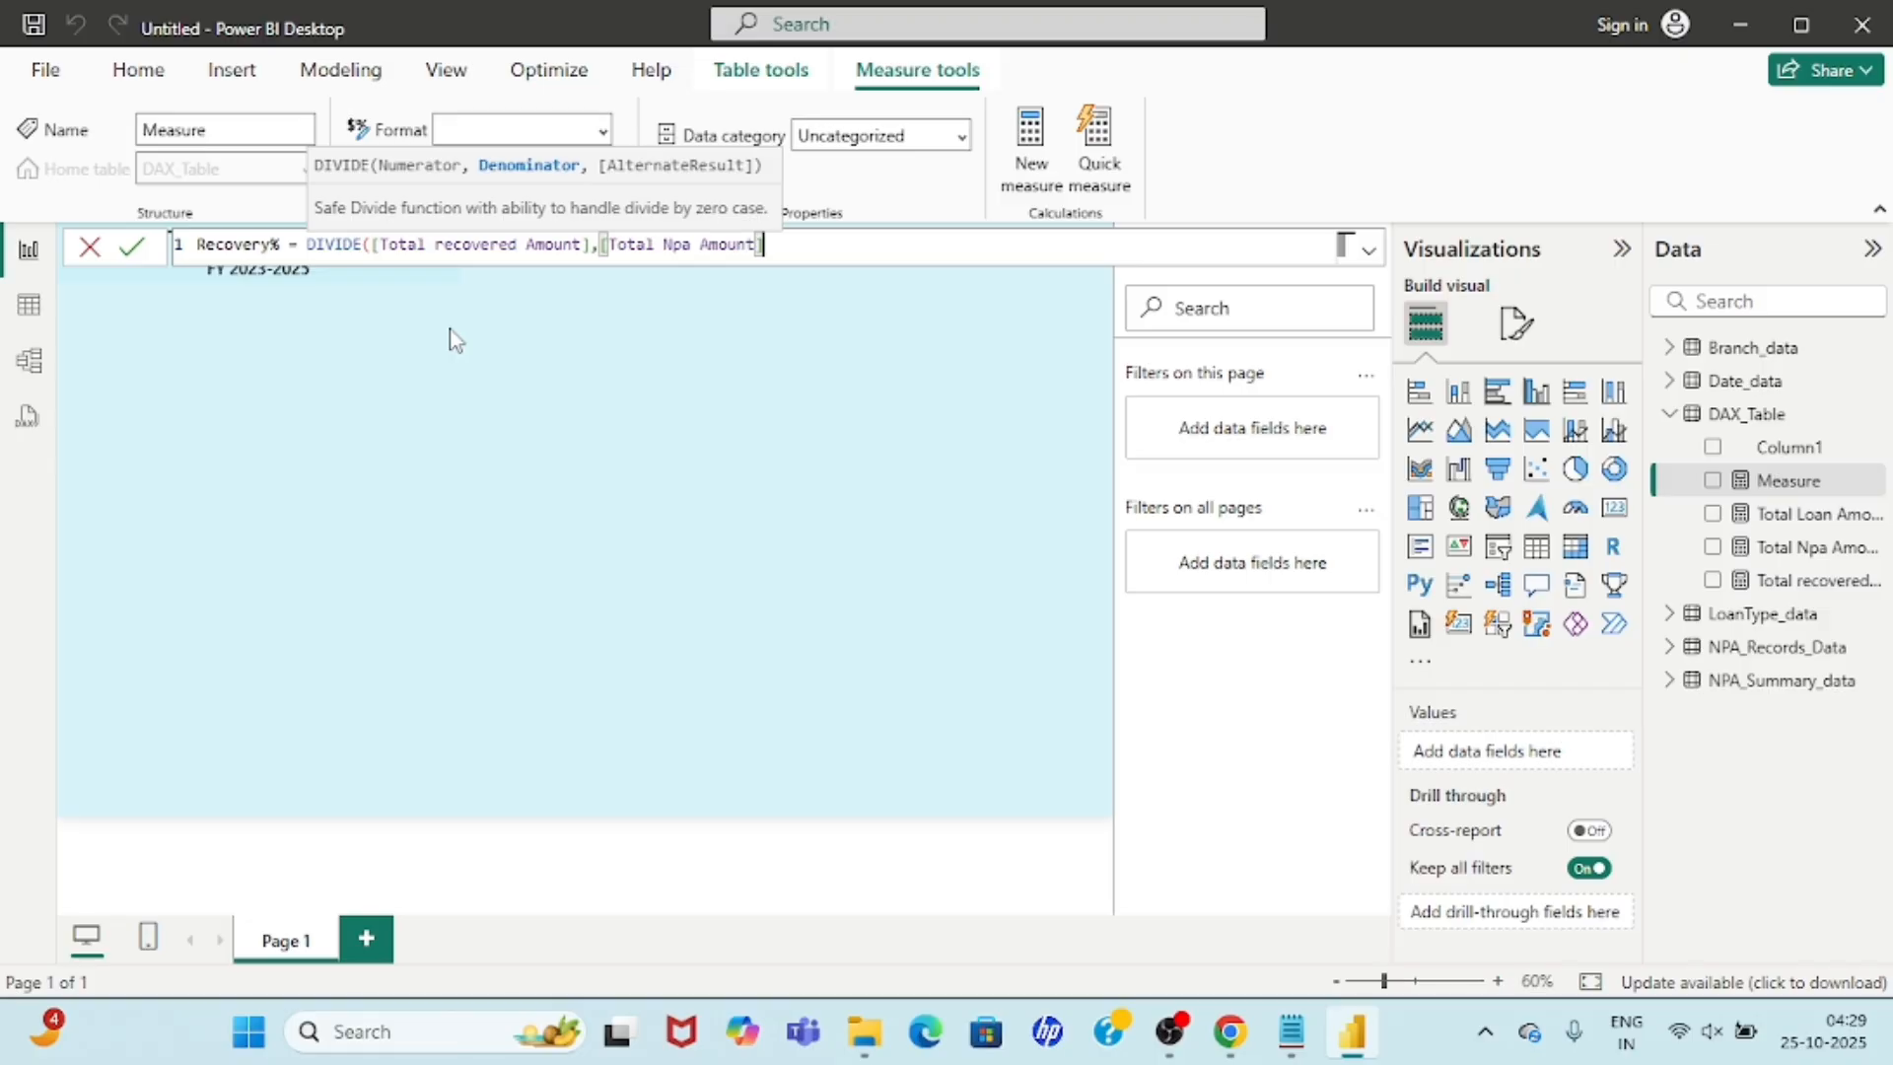
{"action": "type", "text": ")"}
{"action": "key", "text": "Return"}
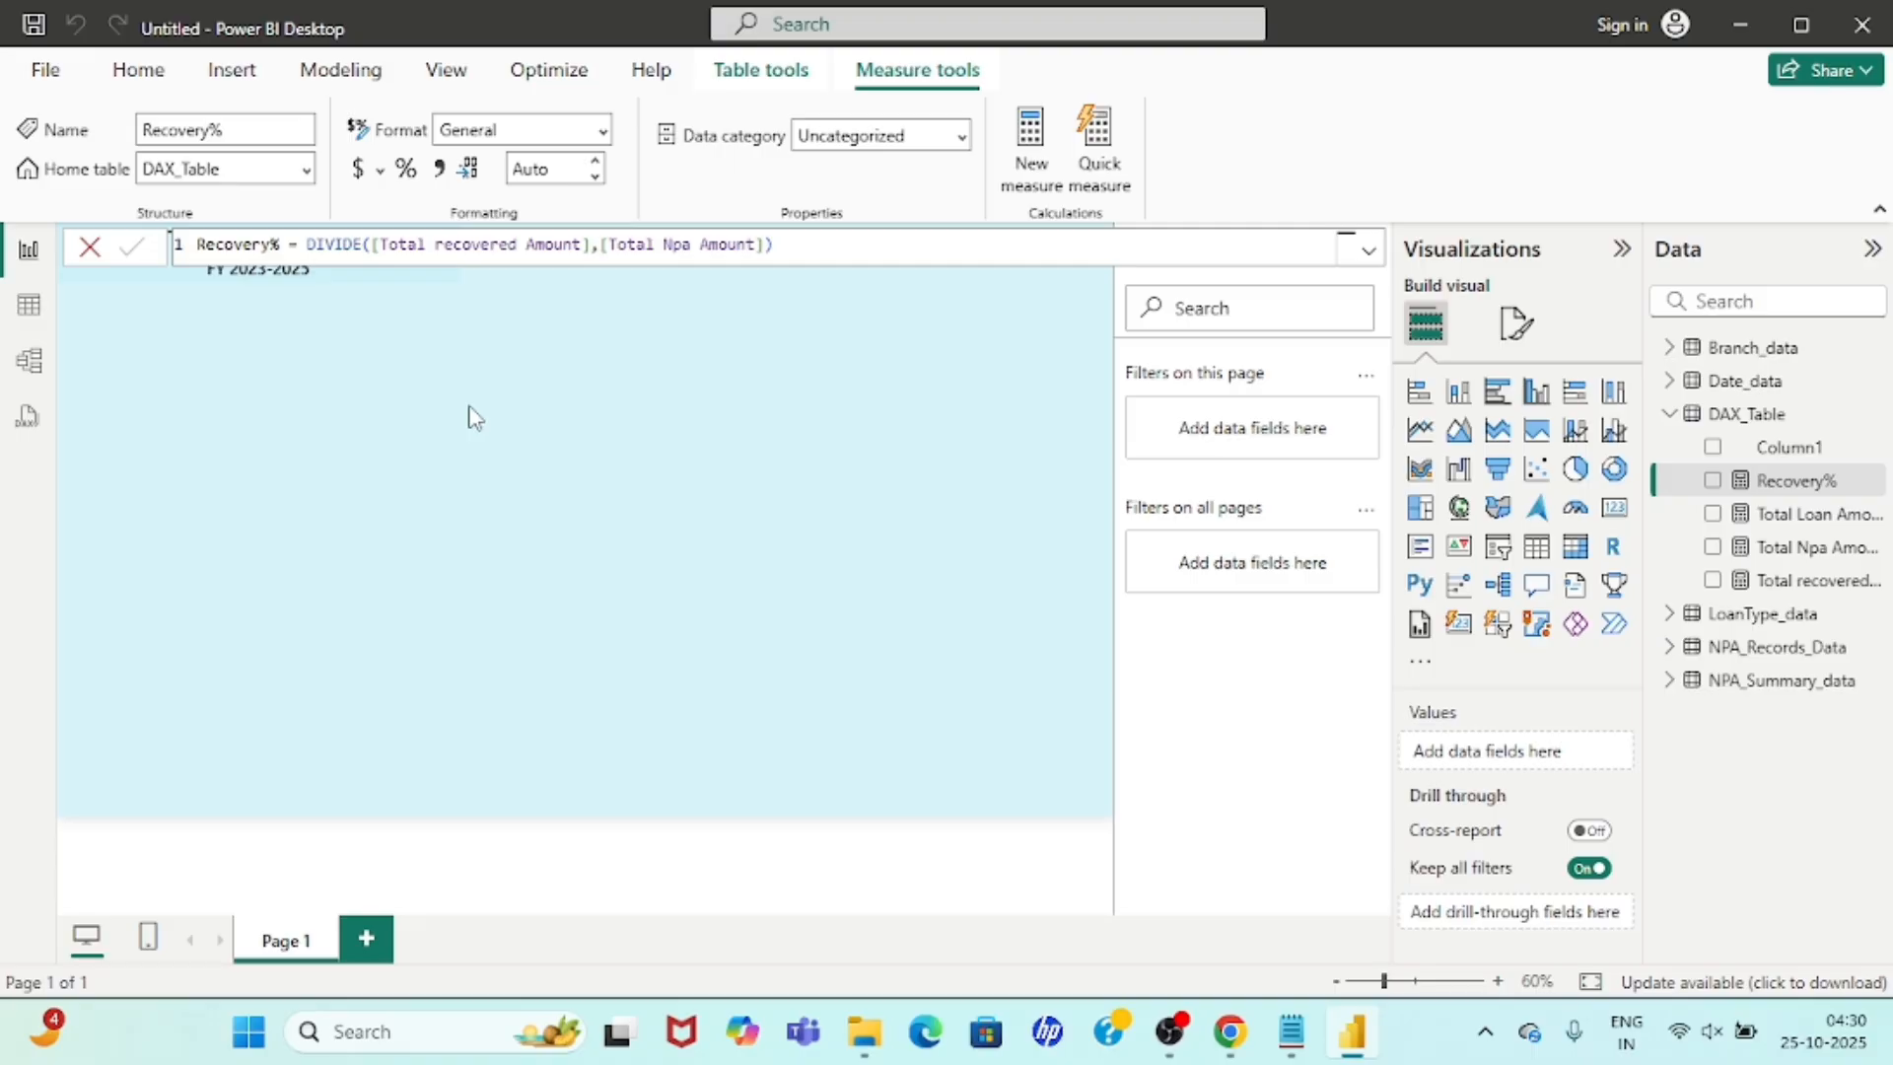
{"action": "left_click", "coordinate": [730, 406]}
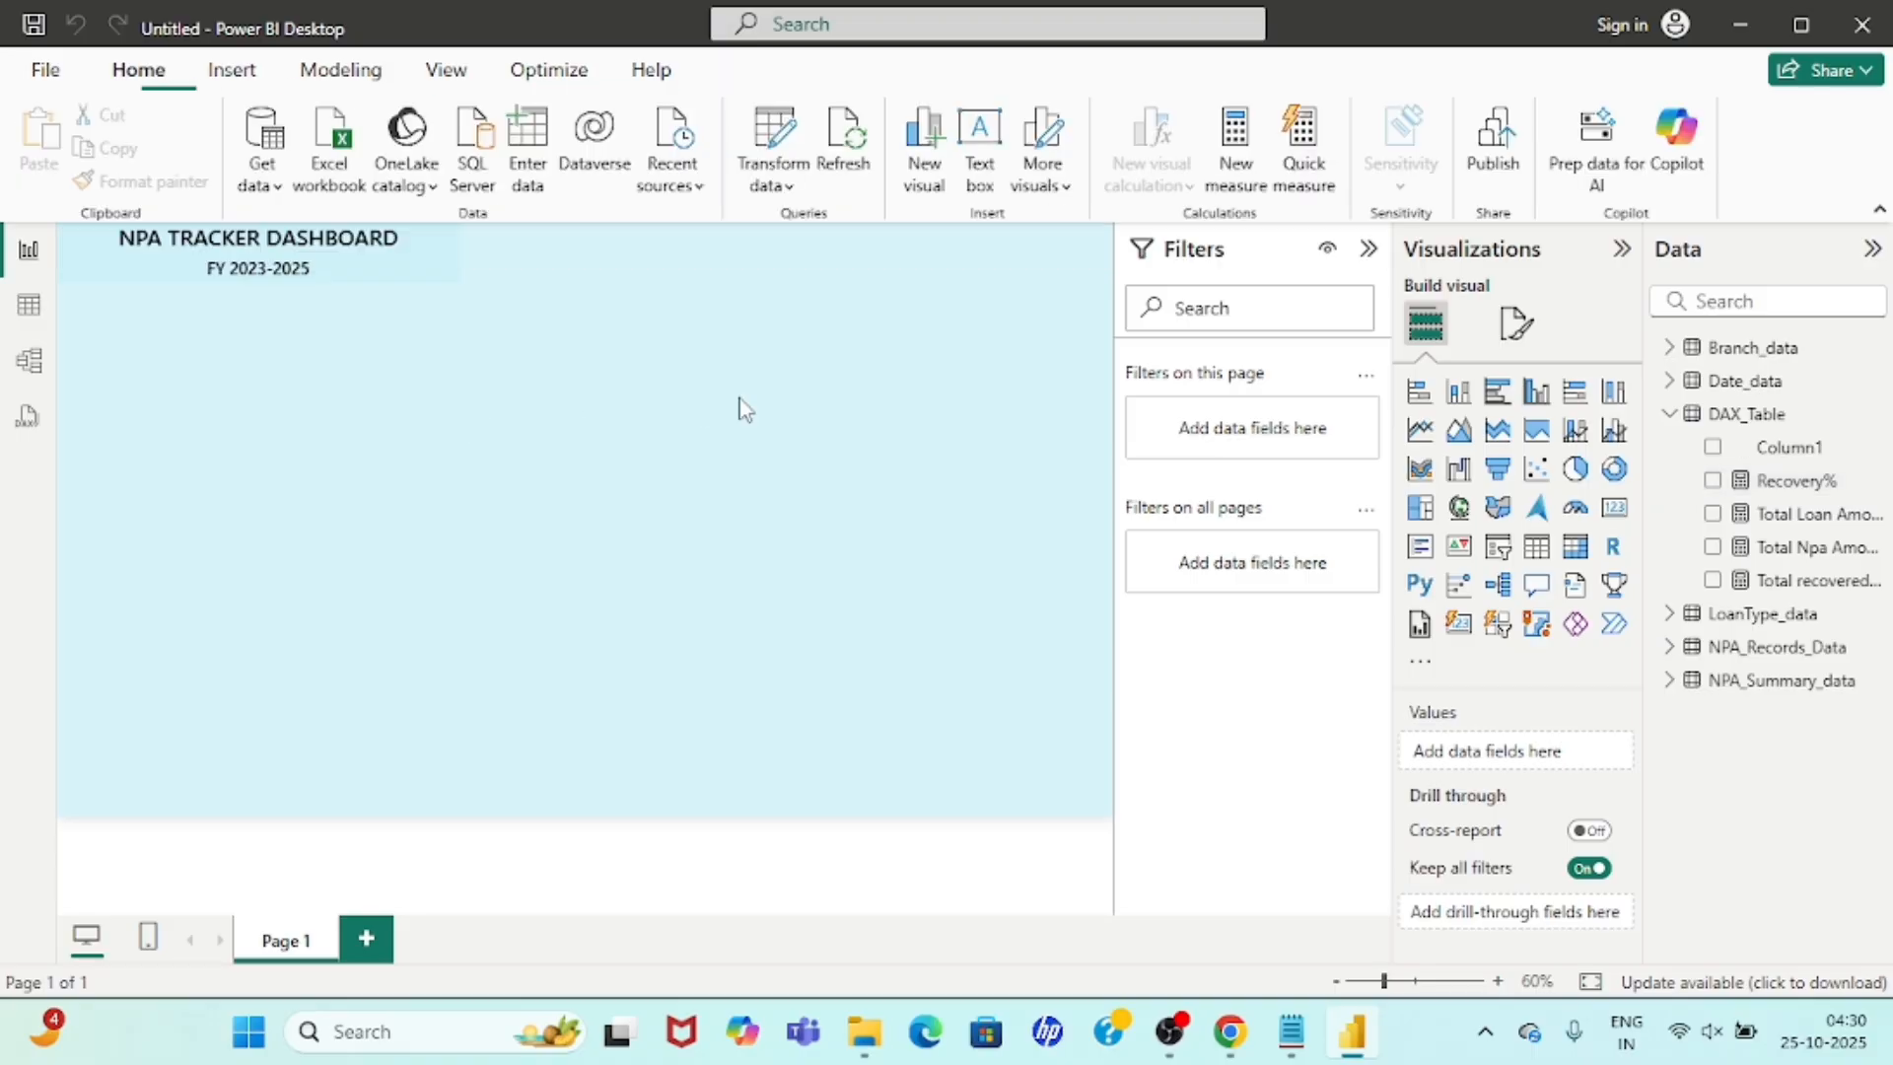
Start another new measure in DAX_Table and name it NPA Ratio.
{"action": "left_click", "coordinate": [1765, 414]}
{"action": "right_click", "coordinate": [1765, 414]}
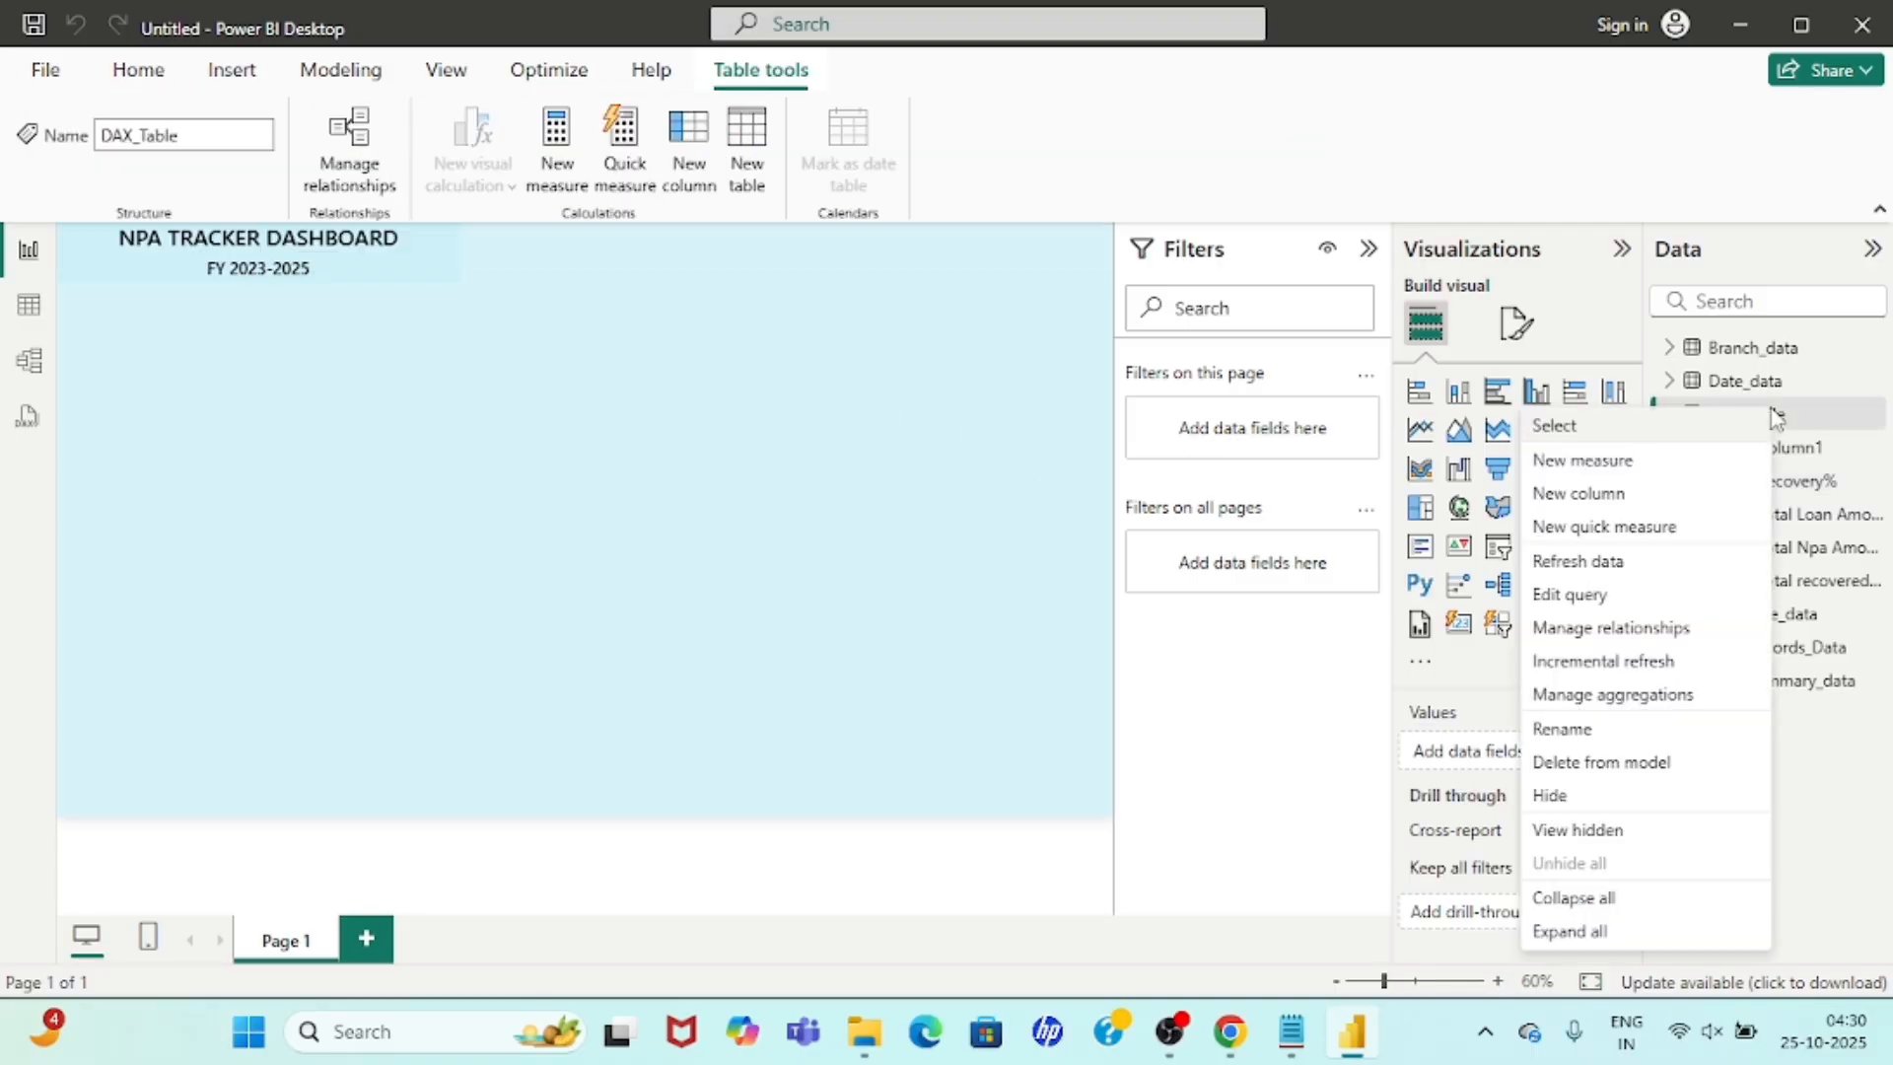
{"action": "left_click", "coordinate": [1607, 472]}
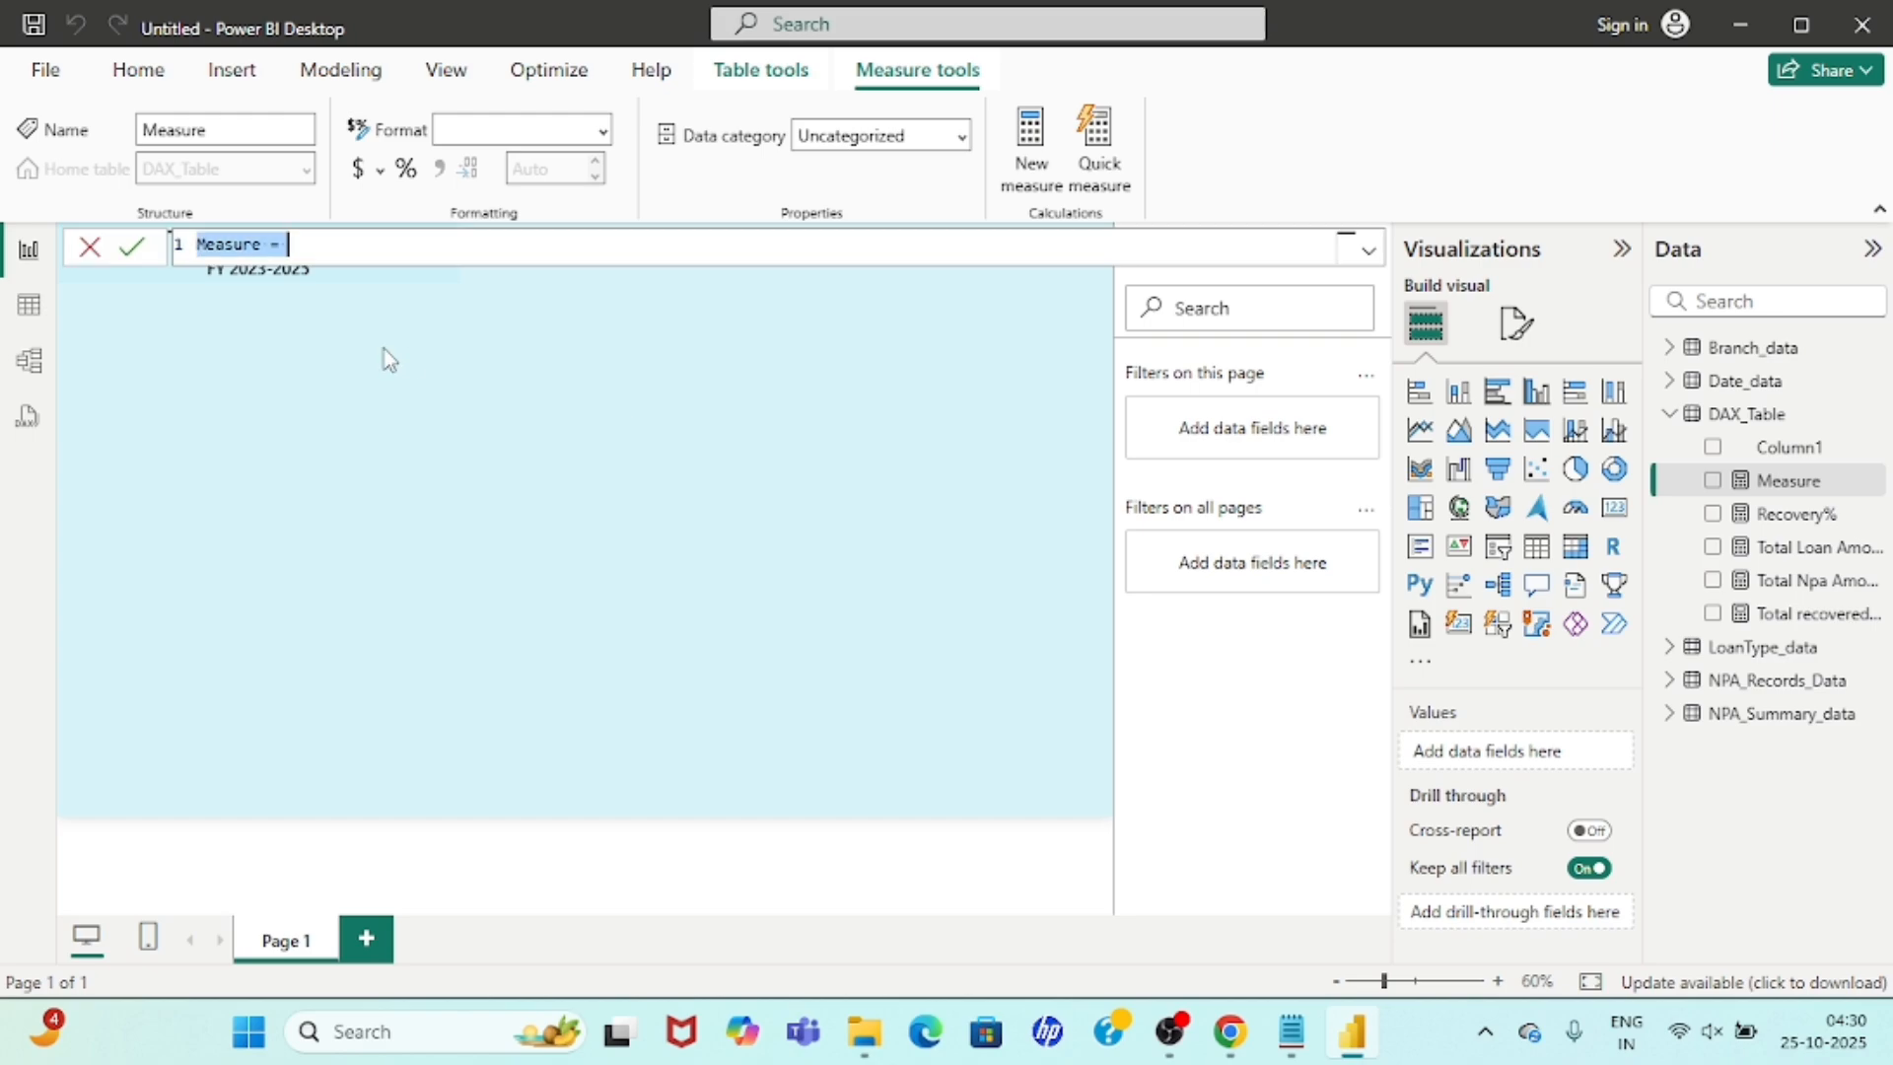
{"action": "type", "text": "NPA"}
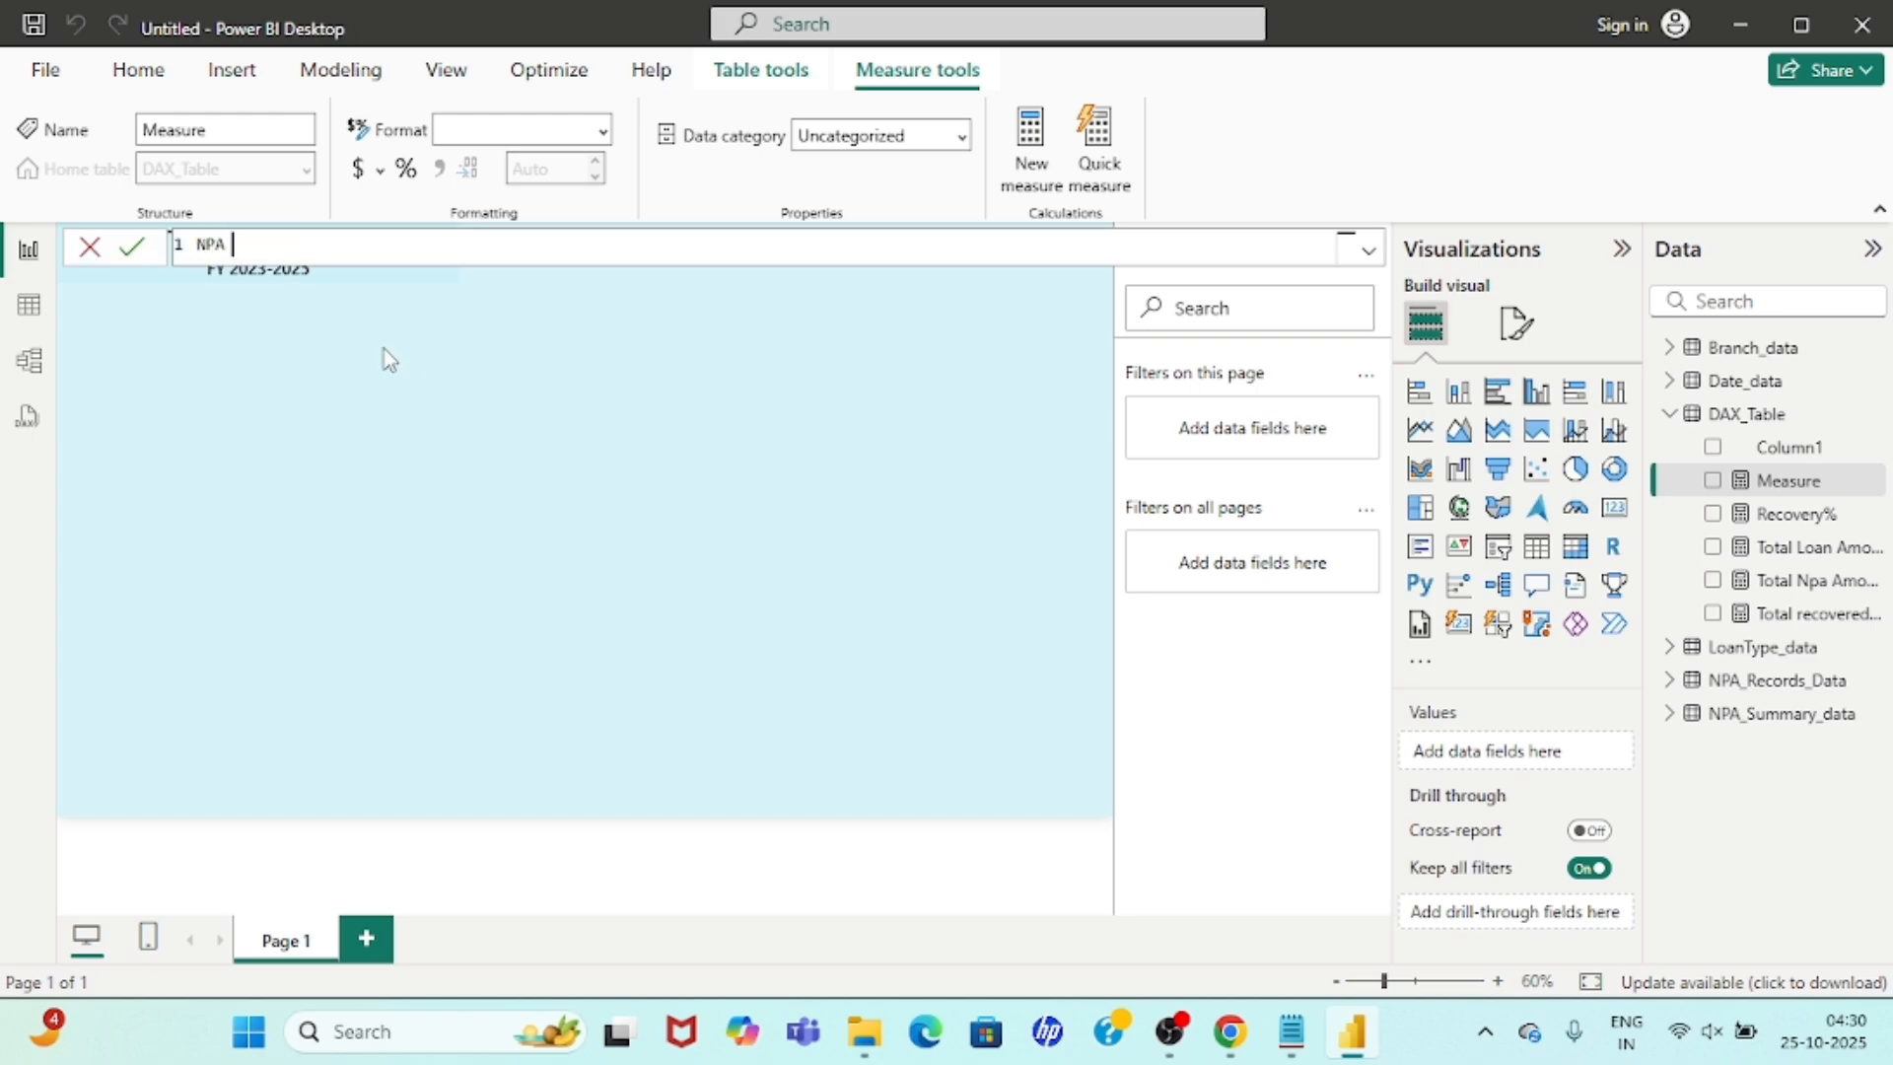
{"action": "type", "text": " ratio"}
{"action": "key", "text": "BackSpace"}
{"action": "key", "text": "BackSpace"}
{"action": "key", "text": "BackSpace"}
{"action": "key", "text": "BackSpace"}
{"action": "type", "text": "atio="}
{"action": "key", "text": "BackSpace"}
{"action": "type", "text": "="}
{"action": "key", "text": "Left"}
{"action": "key", "text": "Left"}
{"action": "key", "text": "Left"}
{"action": "key", "text": "Left"}
{"action": "key", "text": "Left"}
{"action": "key", "text": "Left"}
{"action": "key", "text": "BackSpace"}
{"action": "type", "text": "R"}
Begin the NPA Ratio formula with DIVIDE, using SUM(NPA_Records_Data[NPA_Amount]) as the numerator.
{"action": "left_click", "coordinate": [375, 251]}
{"action": "type", "text": "div"}
{"action": "key", "text": "Tab"}
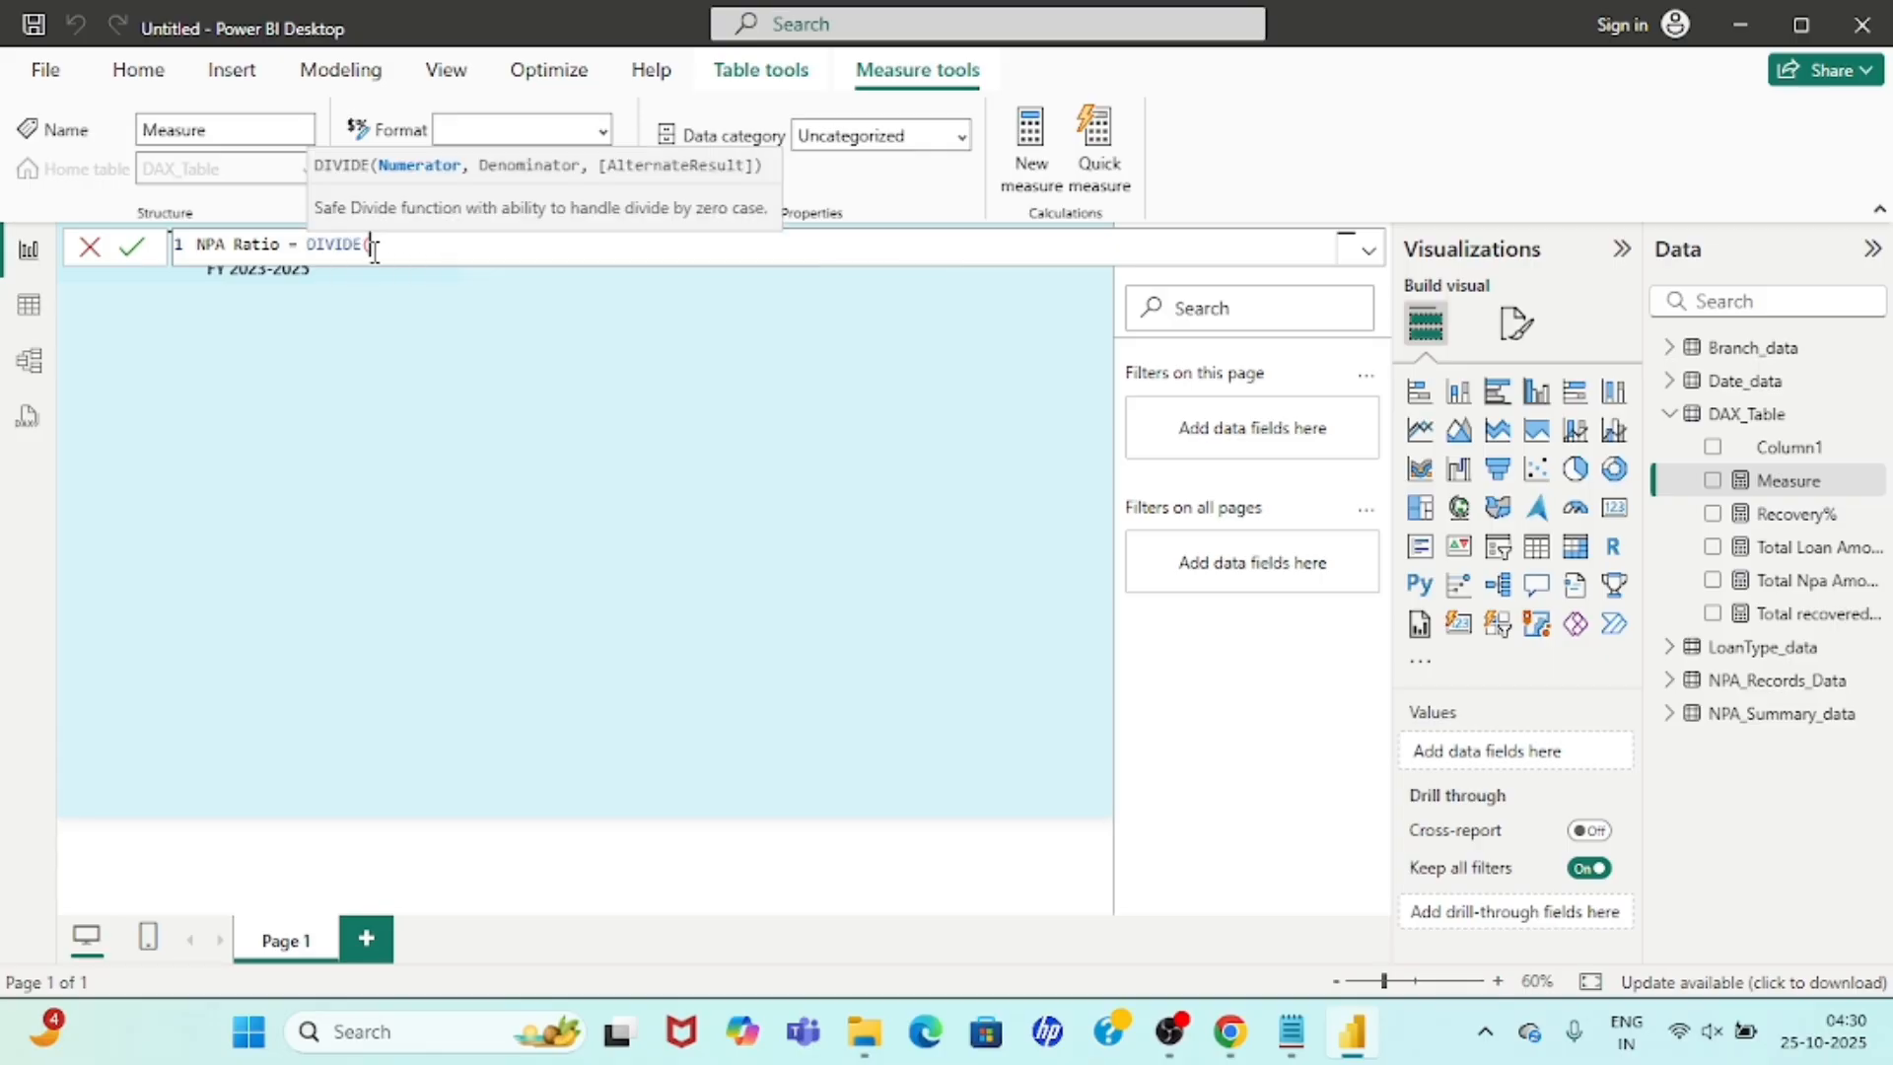
{"action": "type", "text": "sum"}
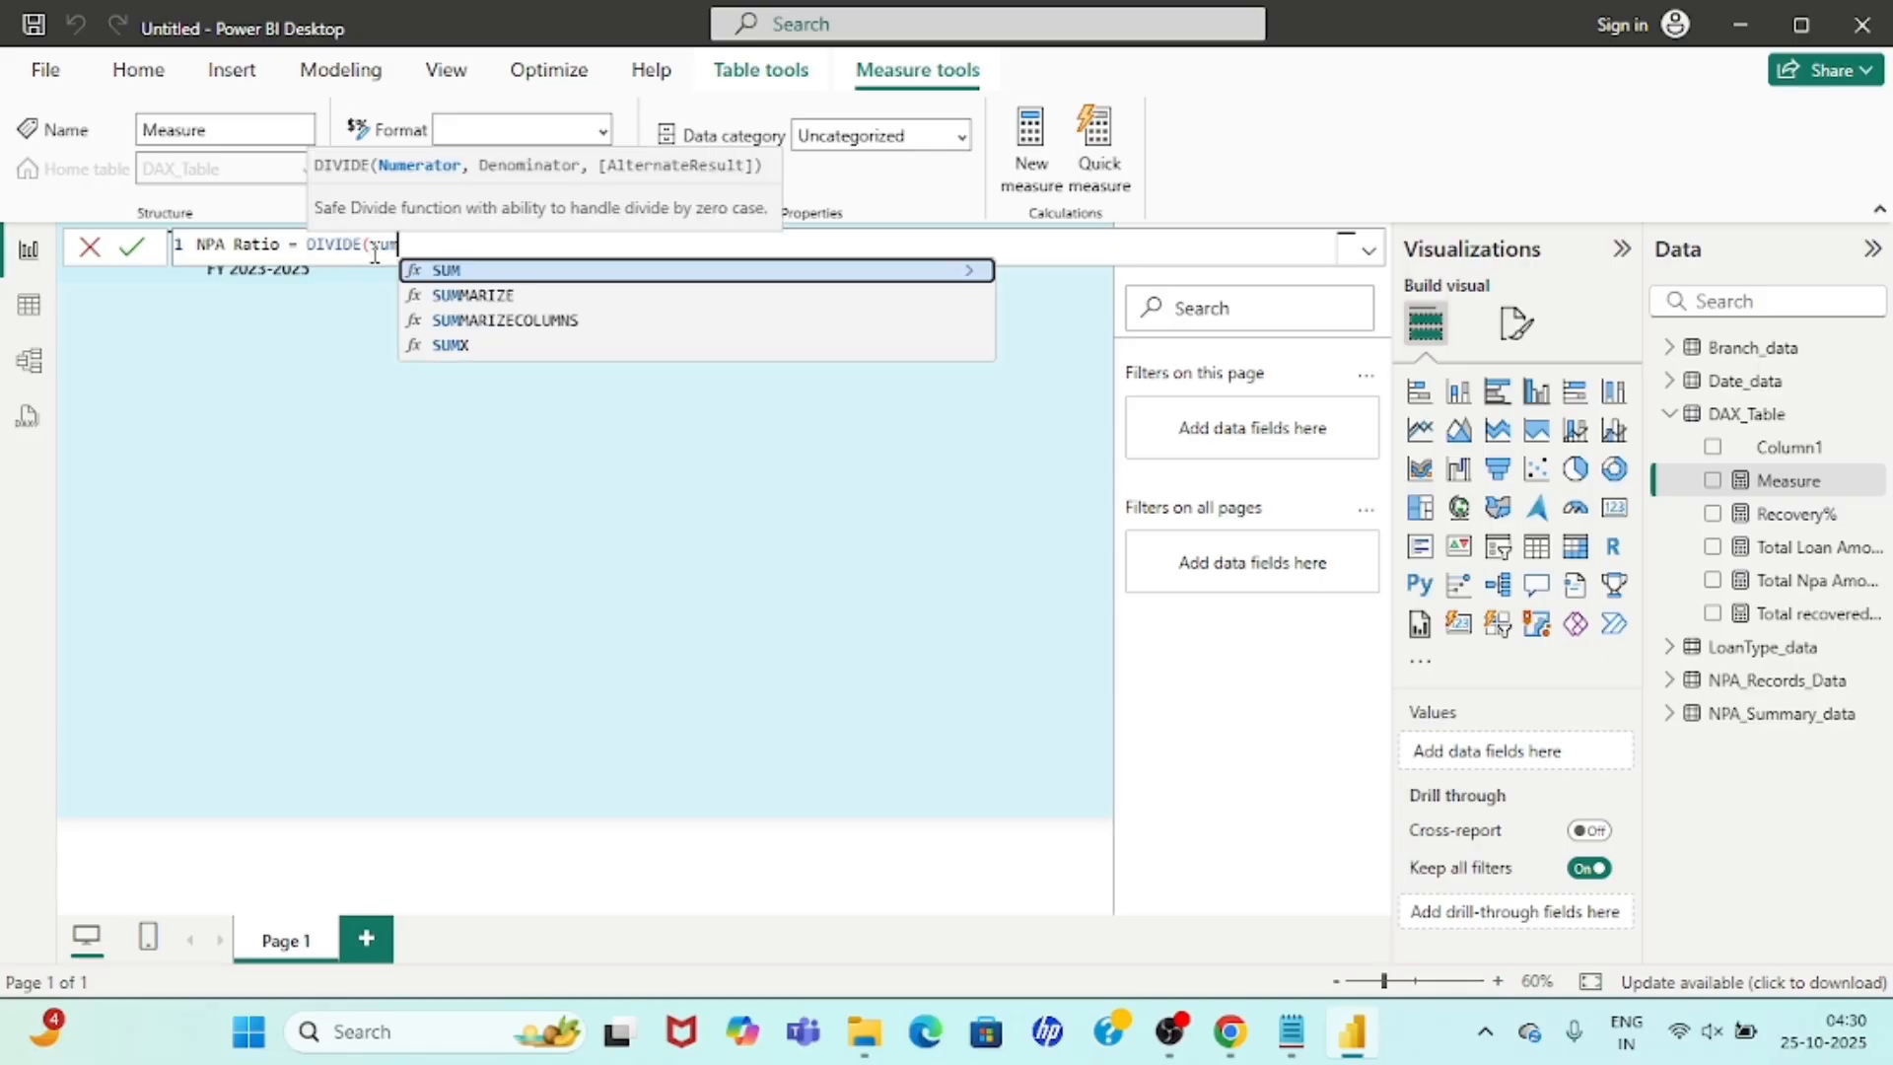
{"action": "key", "text": "Tab"}
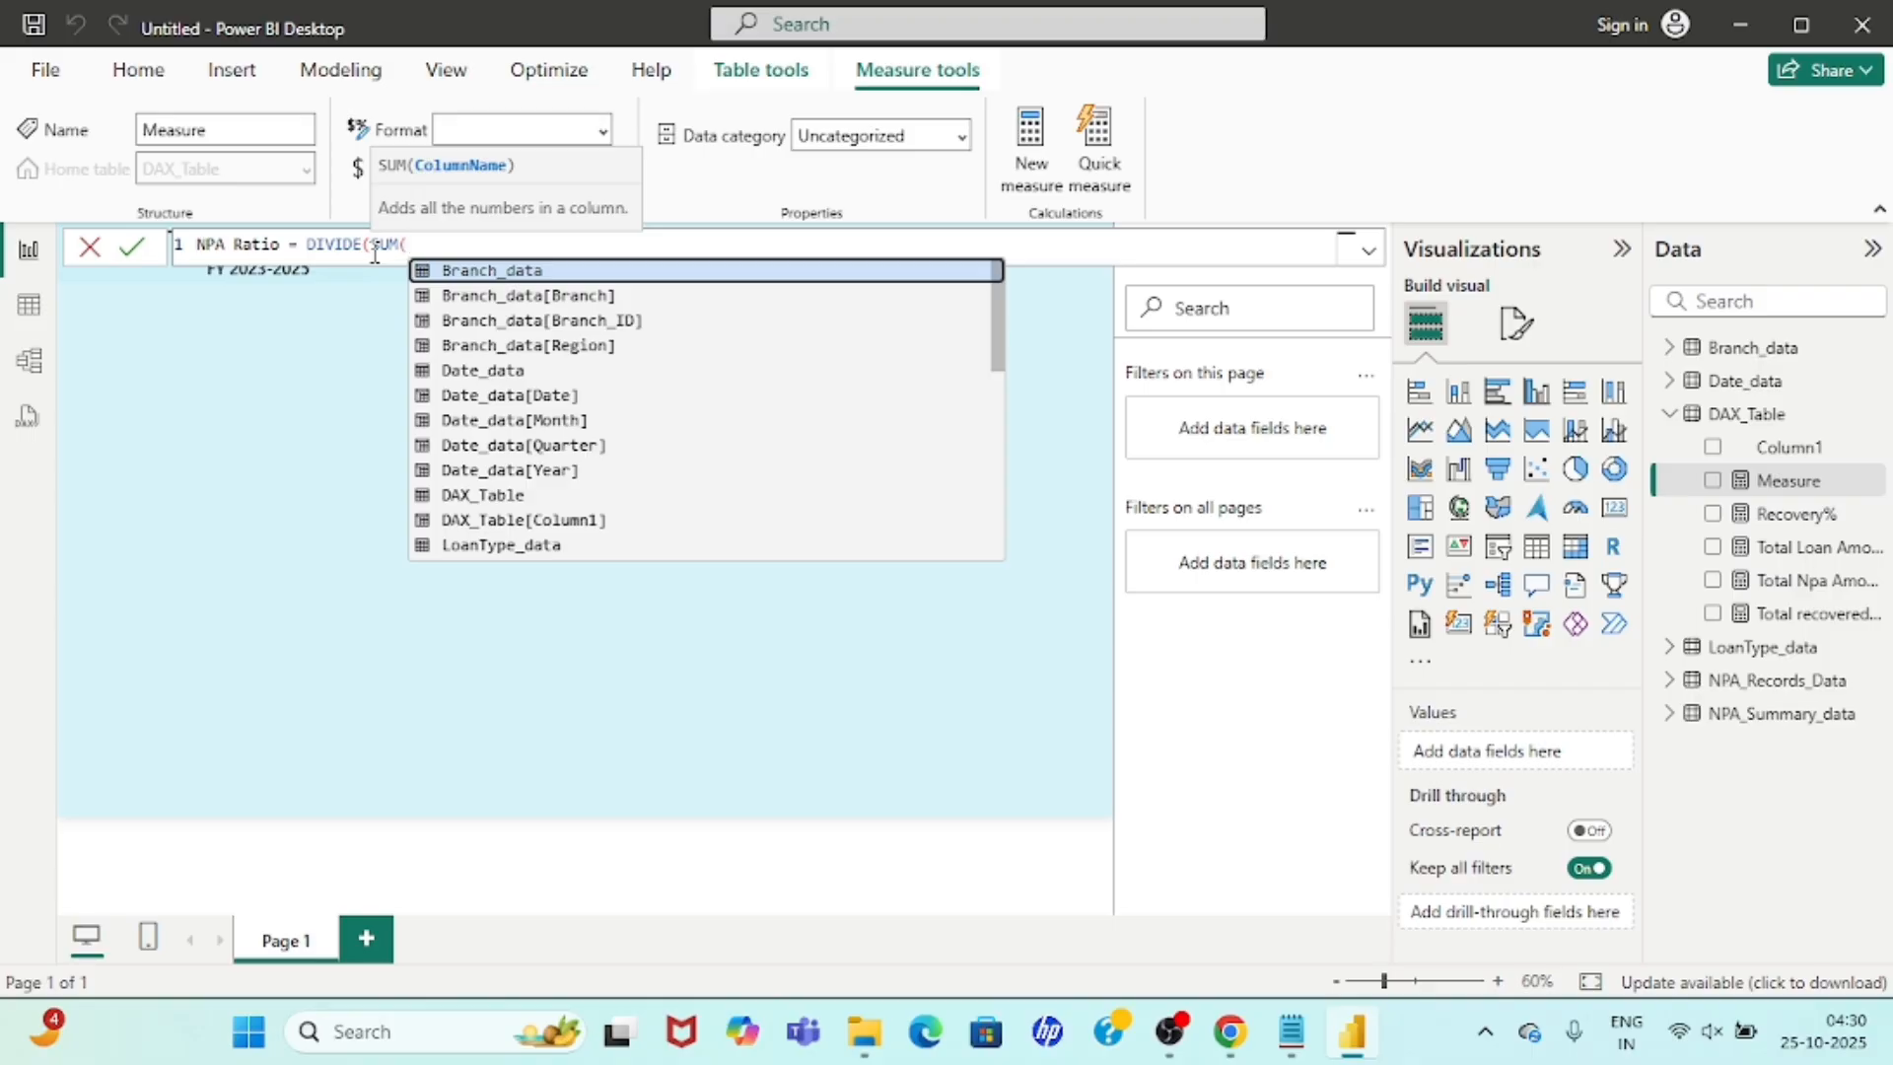
{"action": "type", "text": "np"}
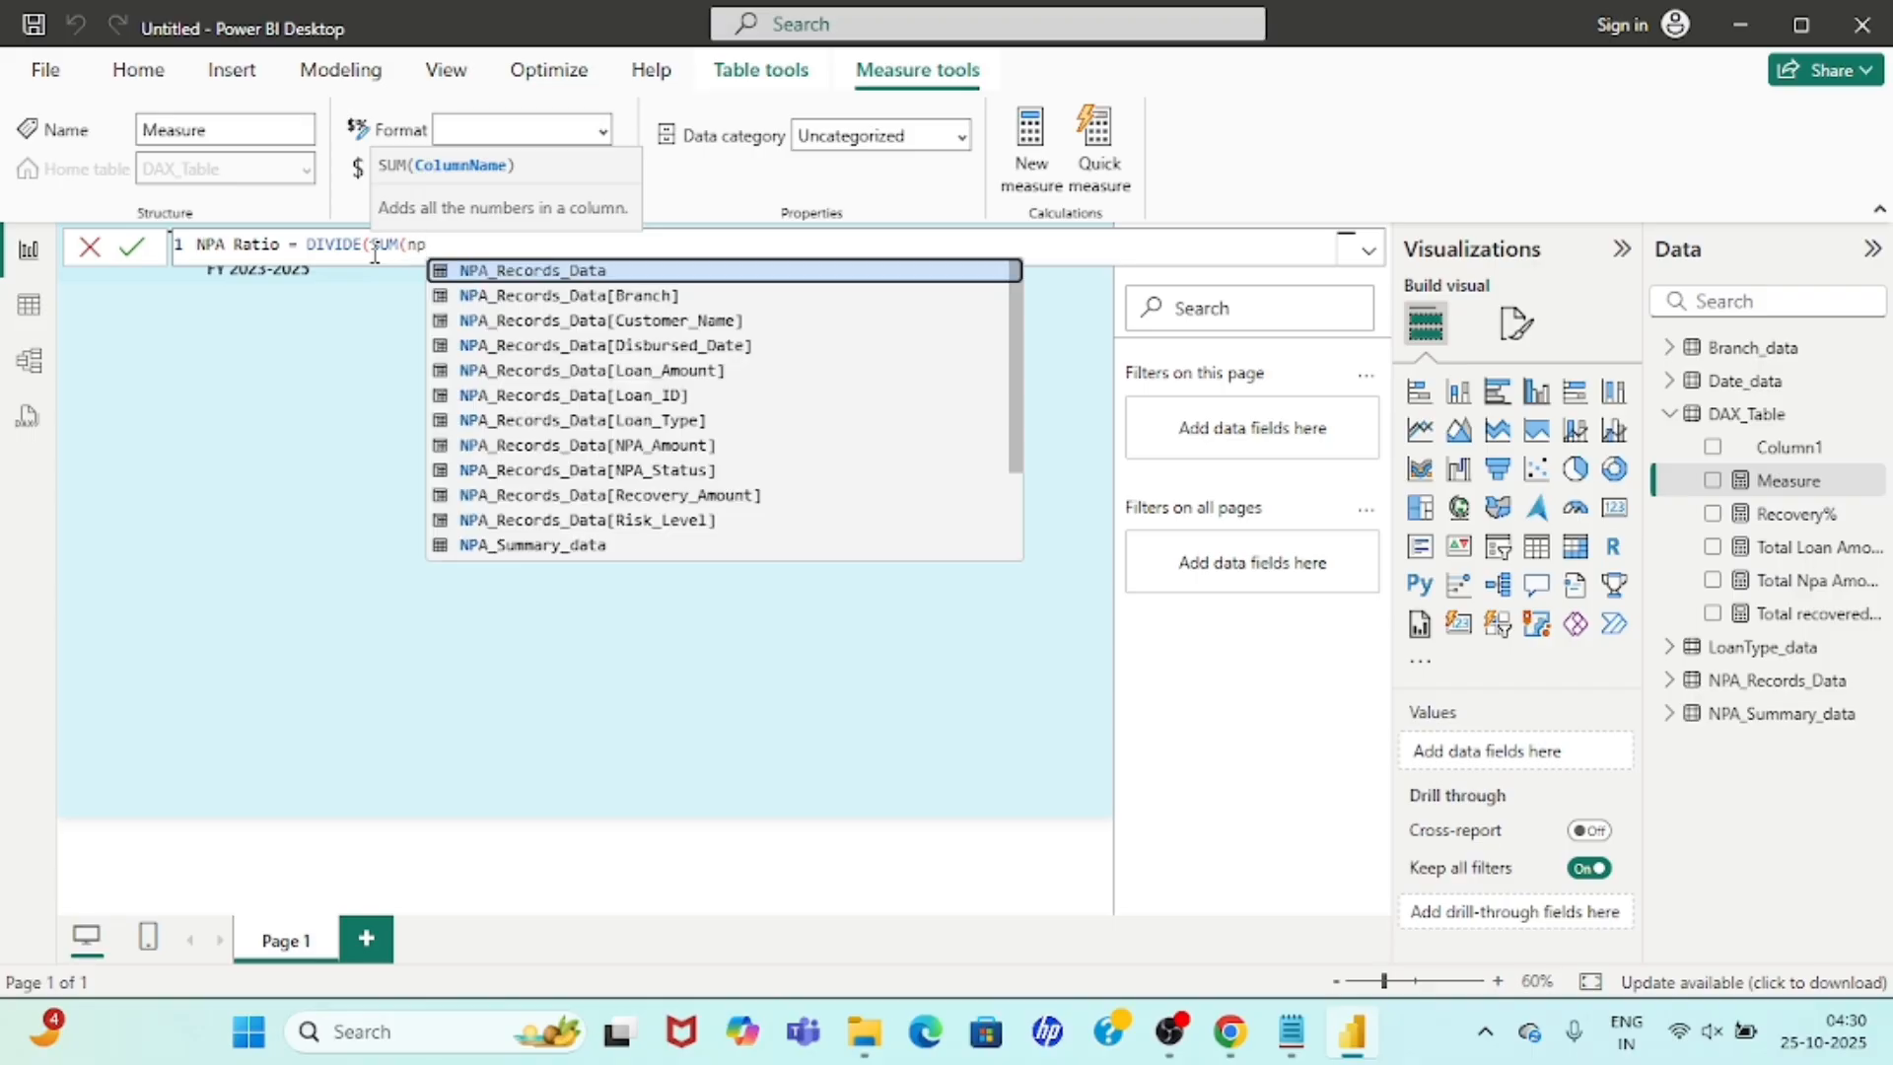
{"action": "key", "text": "Down"}
{"action": "key", "text": "Down"}
{"action": "key", "text": "Down"}
{"action": "key", "text": "Down"}
{"action": "key", "text": "Down"}
{"action": "key", "text": "Down"}
{"action": "key", "text": "Down"}
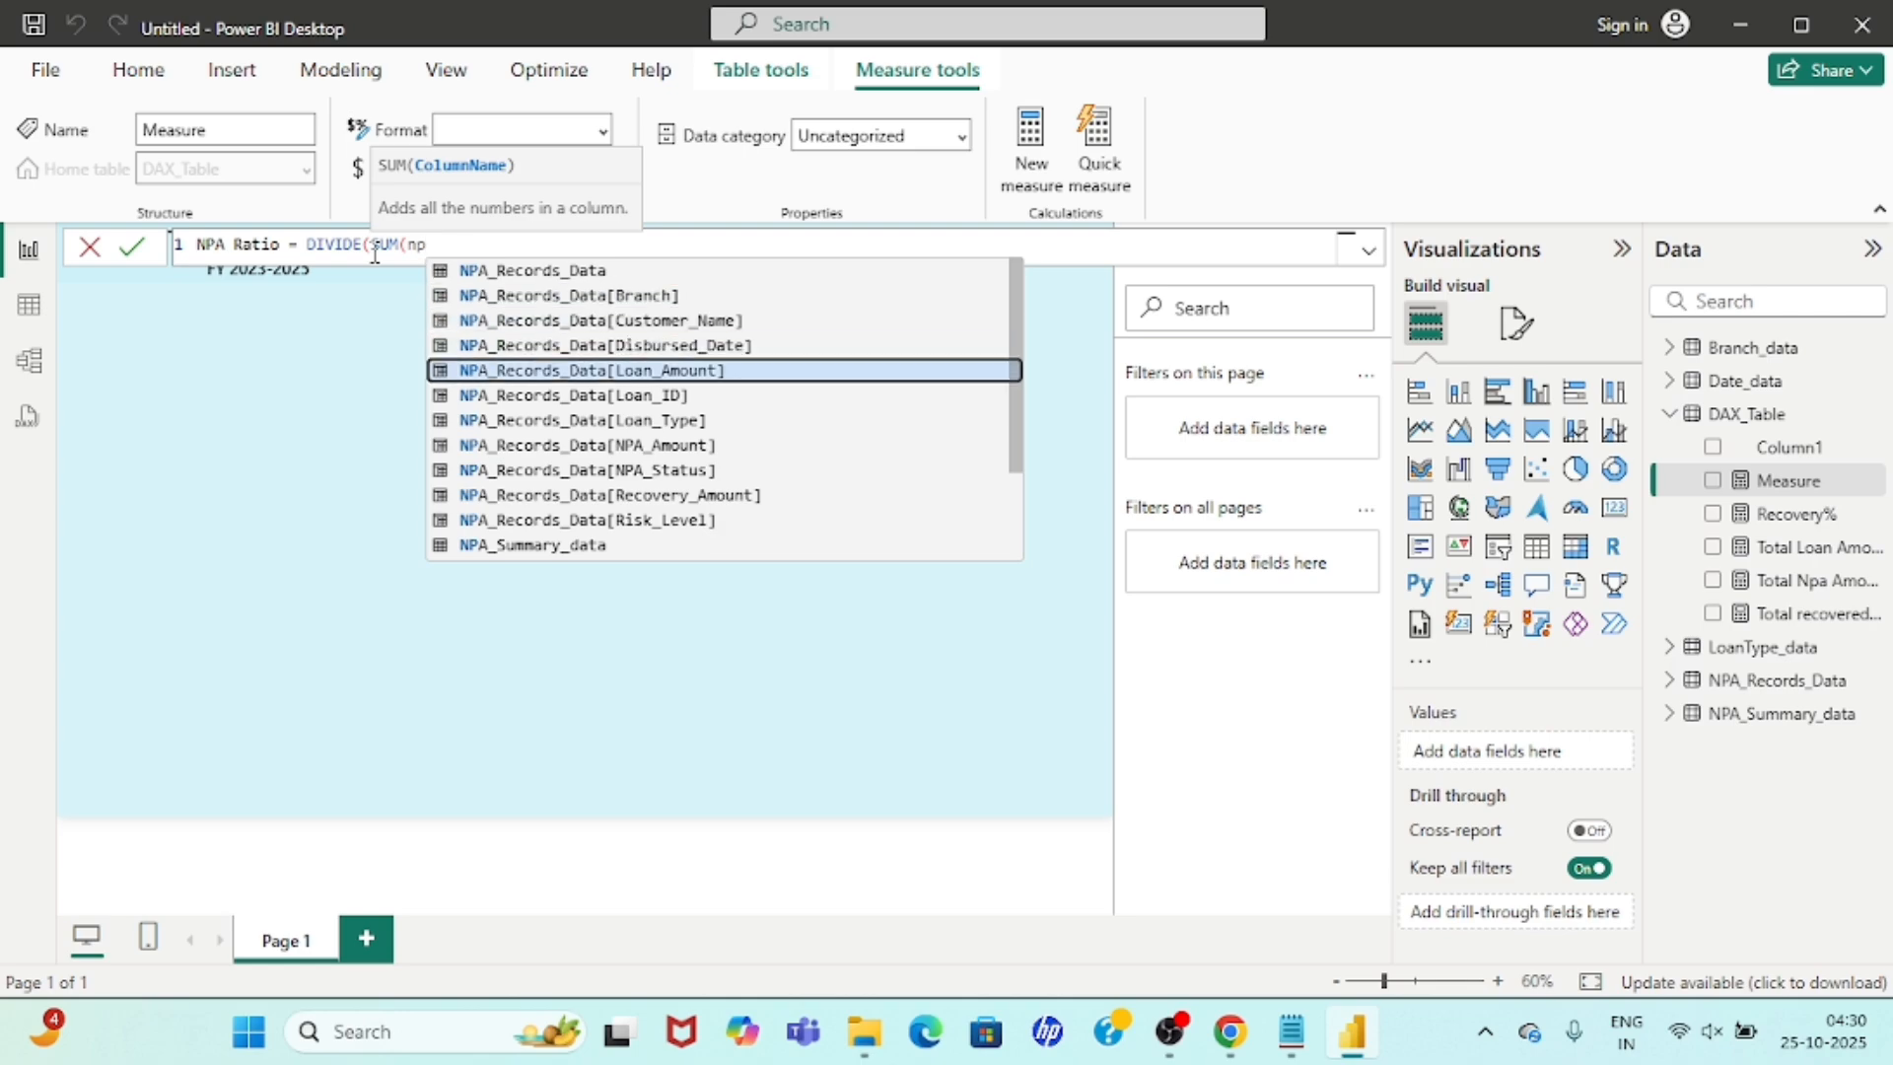
{"action": "key", "text": "Tab"}
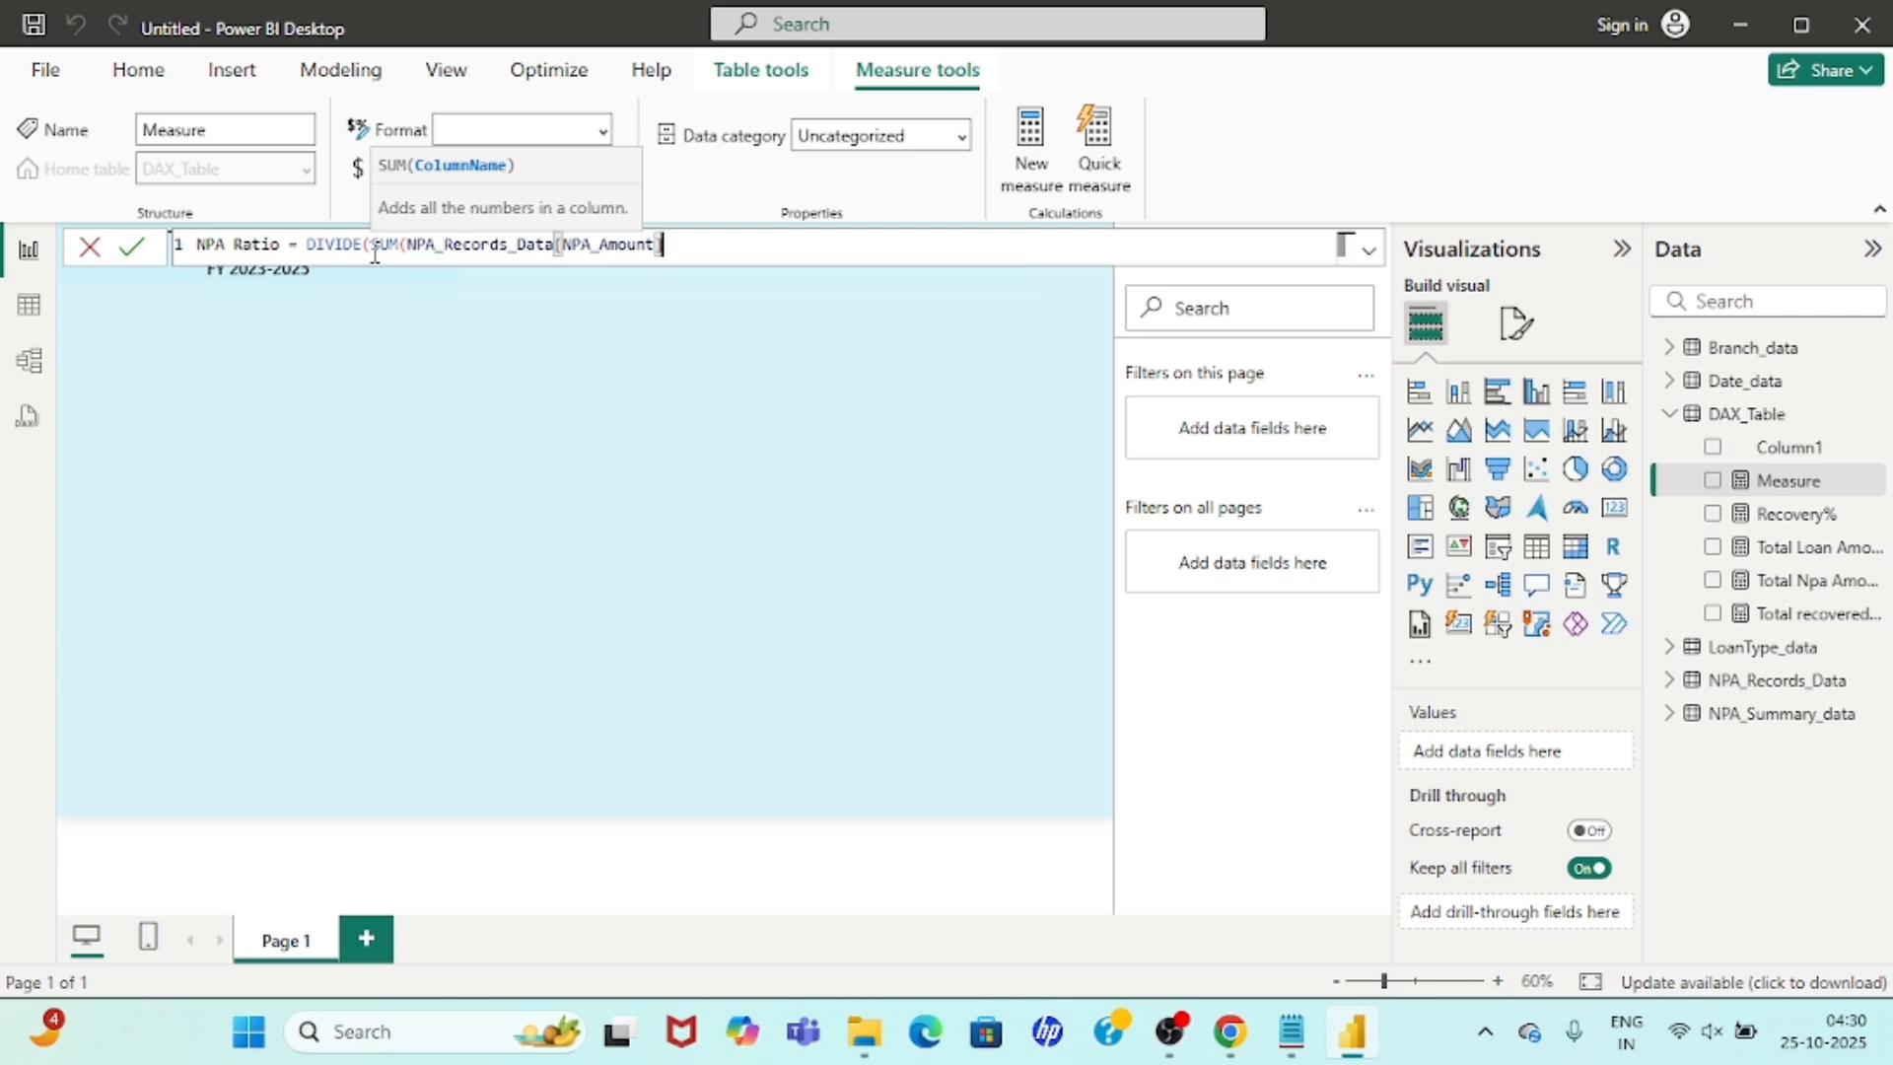
{"action": "type", "text": "),"}
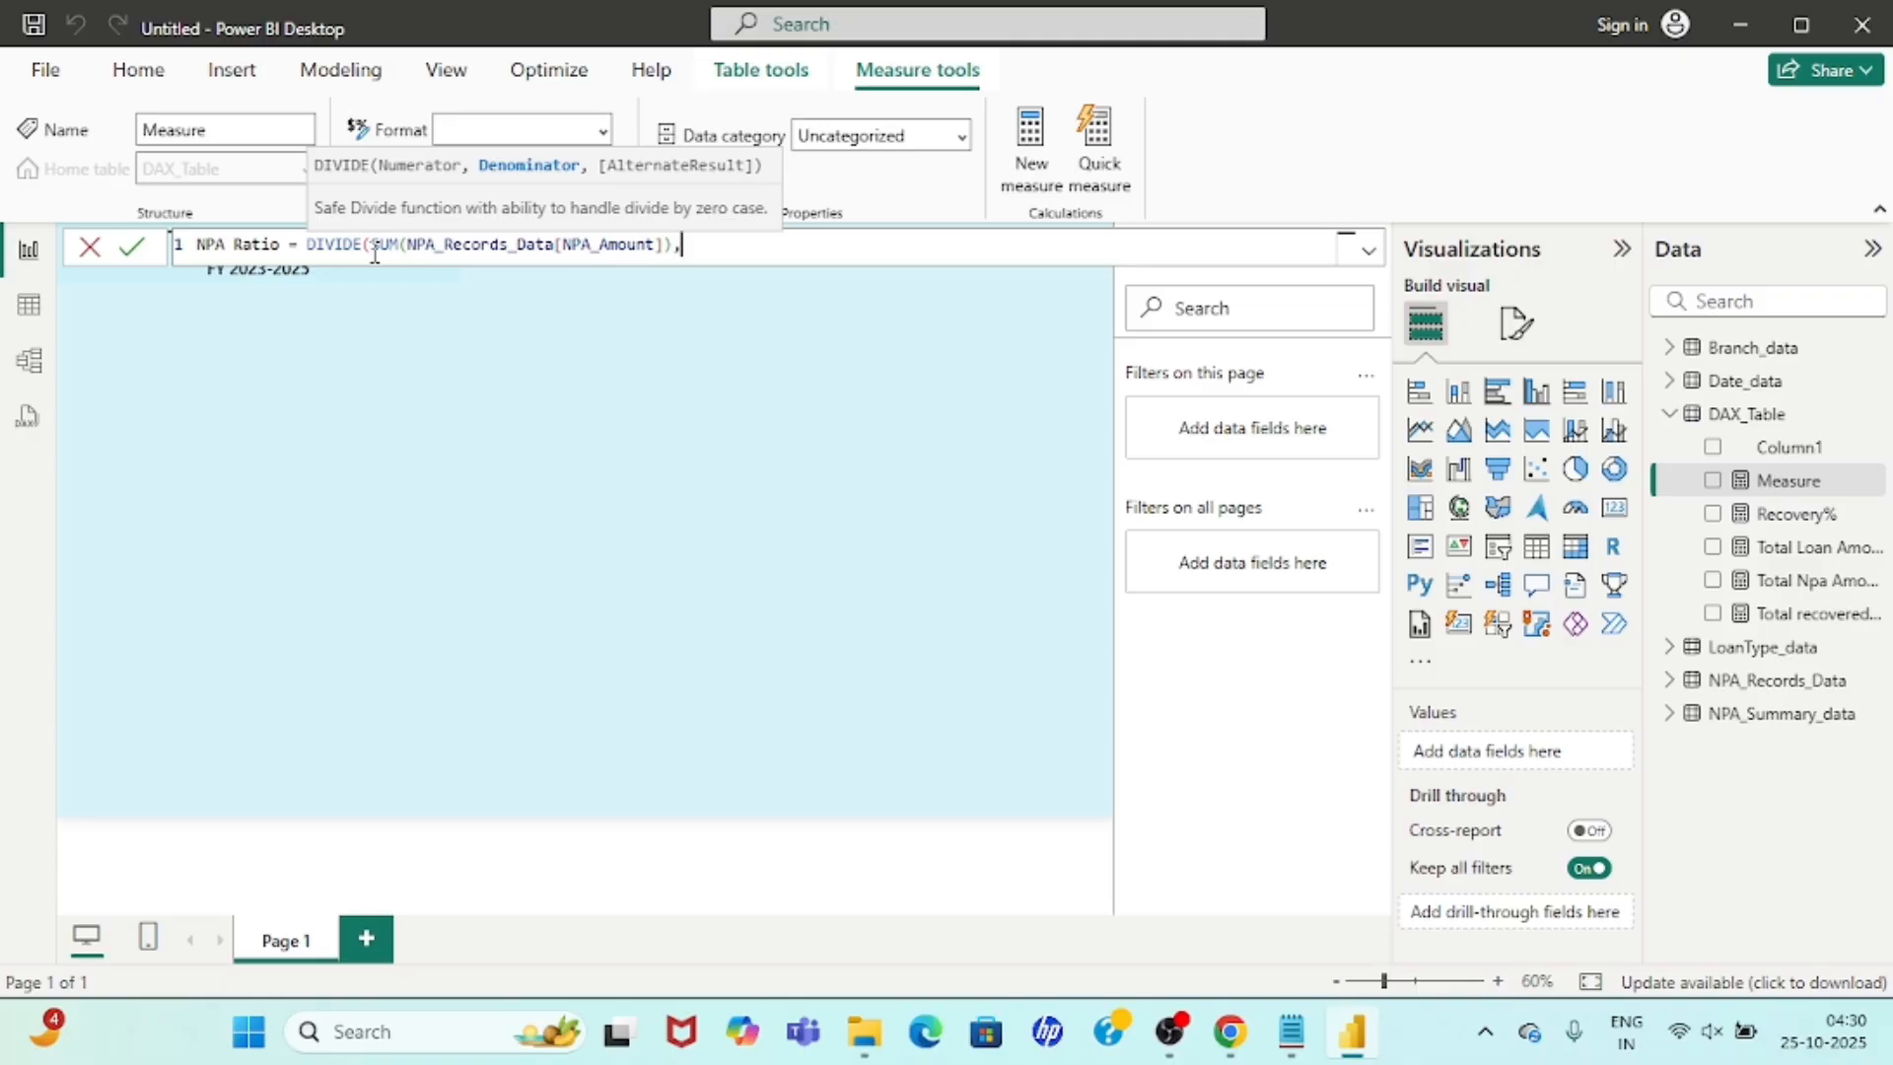
Enter SUM(NPA_Records_Data[NPA_Amount]) as the denominator of NPA Ratio, close the formula and commit the measure.
{"action": "type", "text": "sum"}
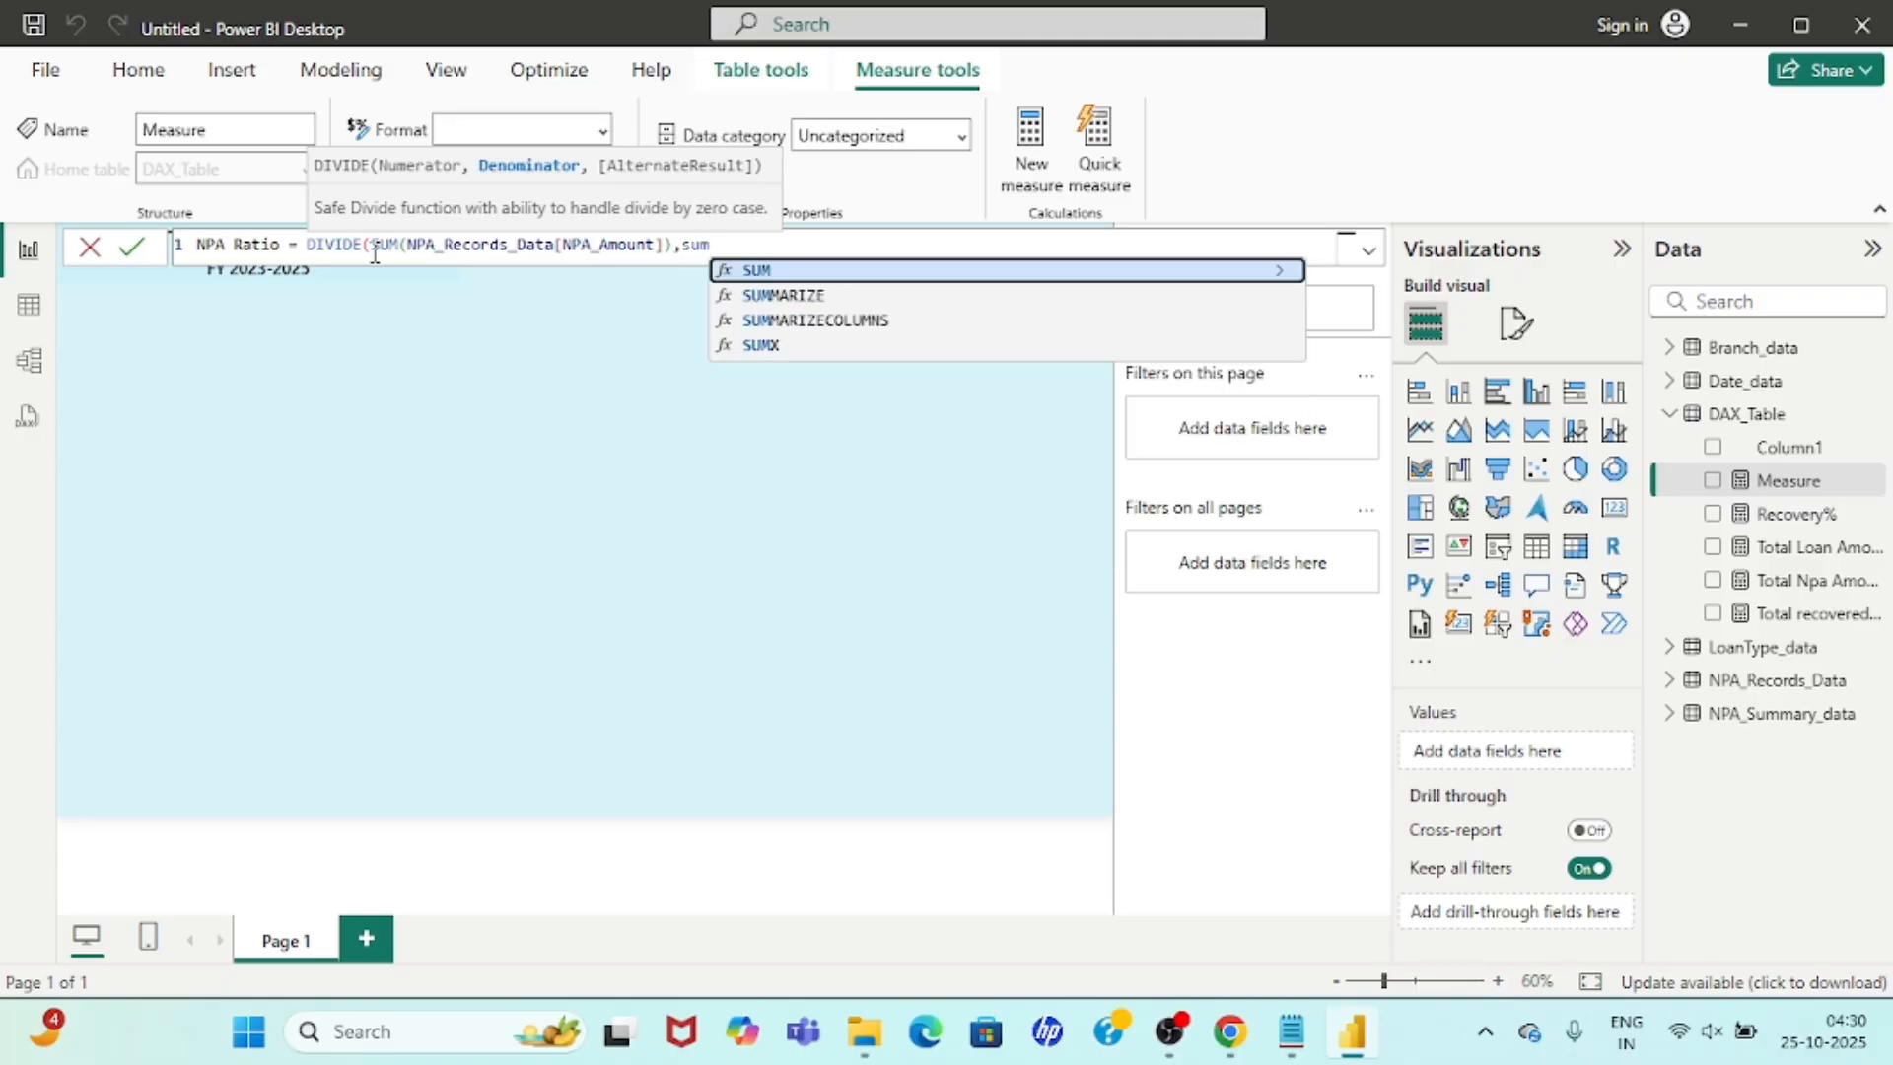
{"action": "key", "text": "Tab"}
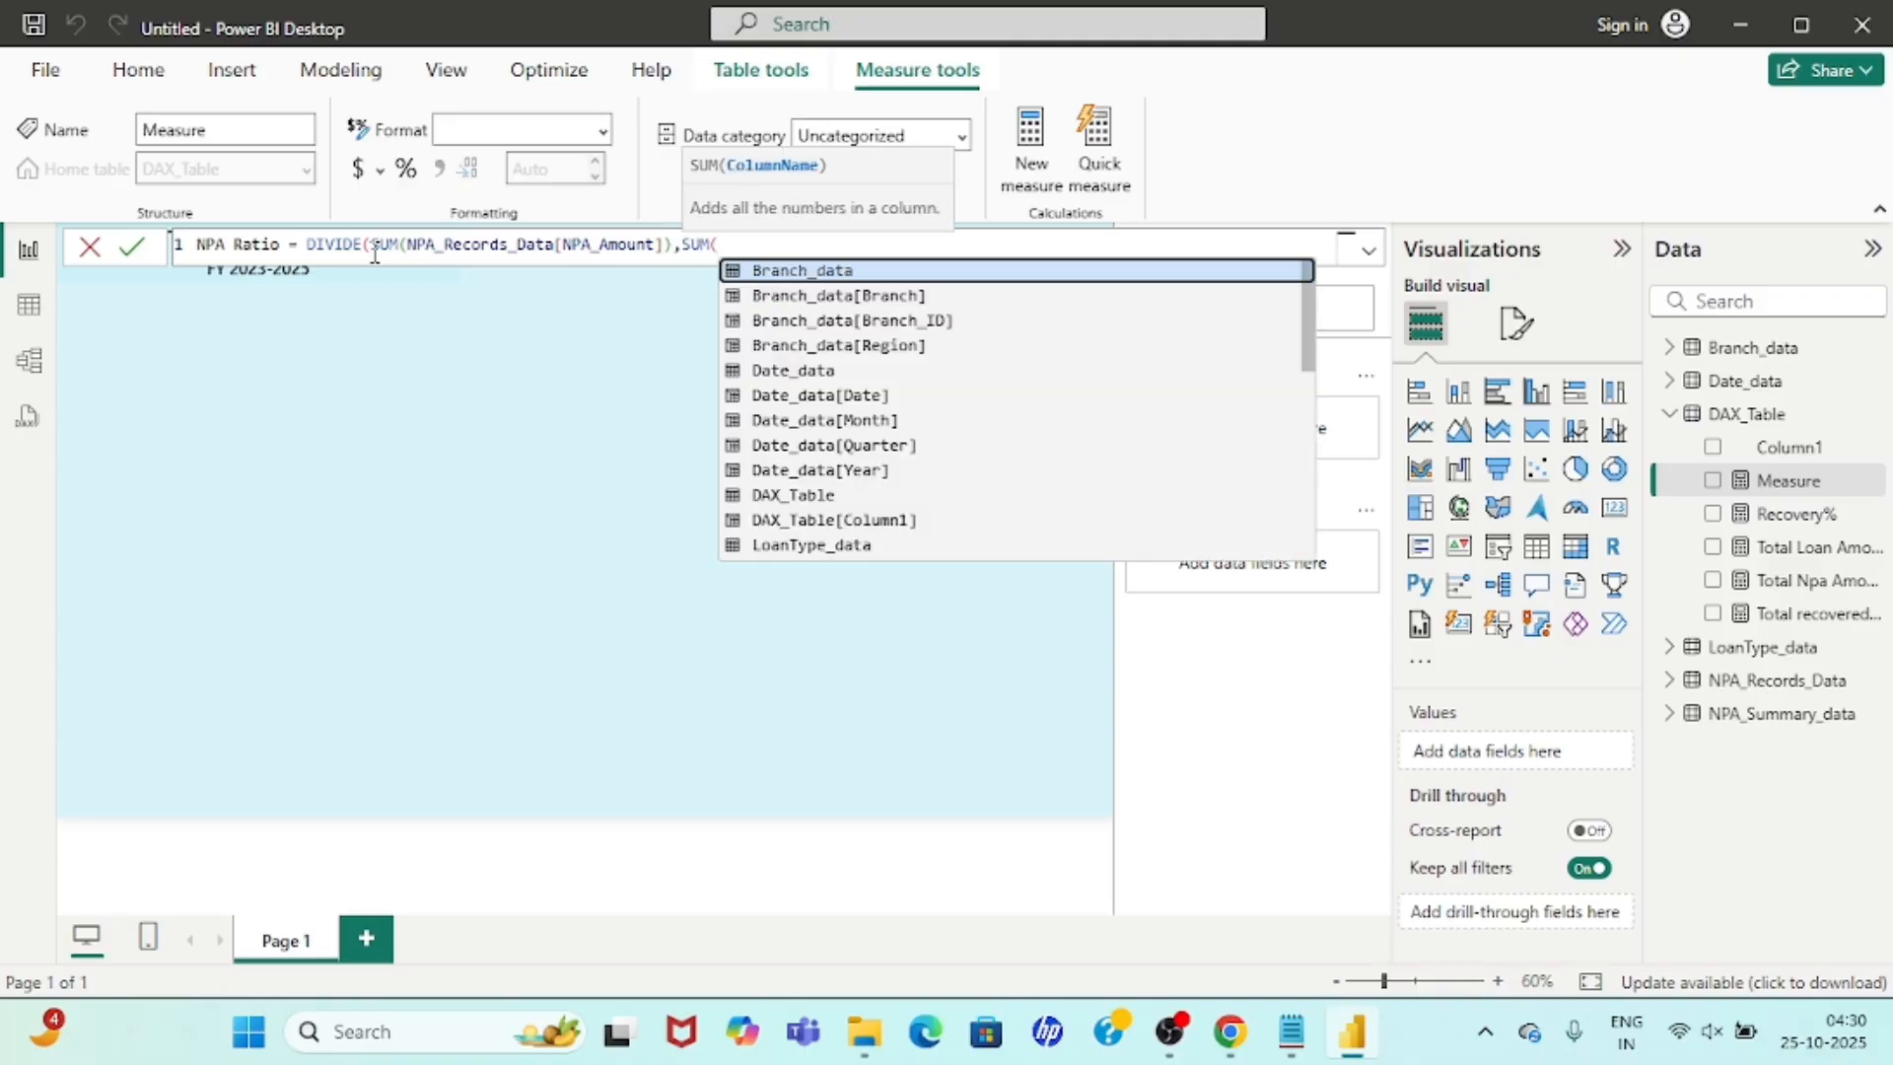
{"action": "type", "text": "npa"}
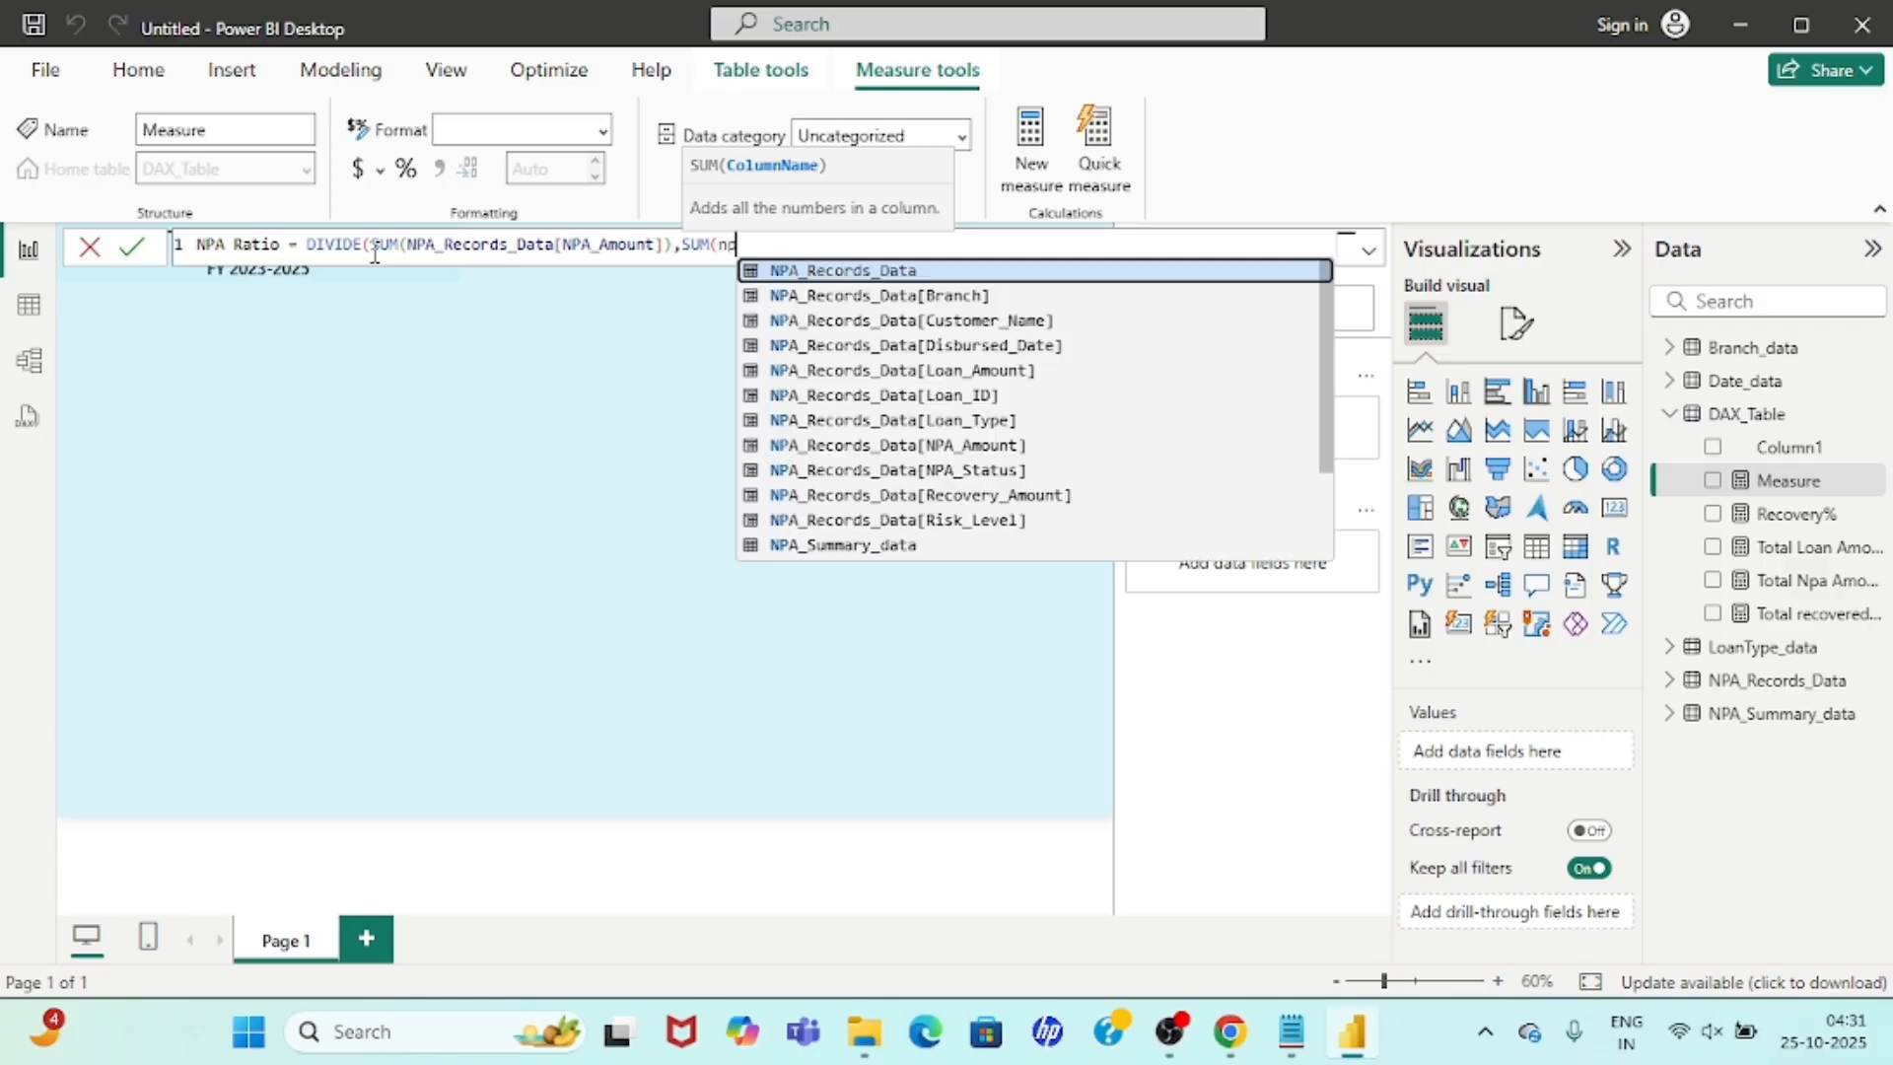
{"action": "key", "text": "Down"}
{"action": "key", "text": "Down"}
{"action": "key", "text": "Down"}
{"action": "key", "text": "Down"}
{"action": "key", "text": "Down"}
{"action": "key", "text": "Down"}
{"action": "key", "text": "Down"}
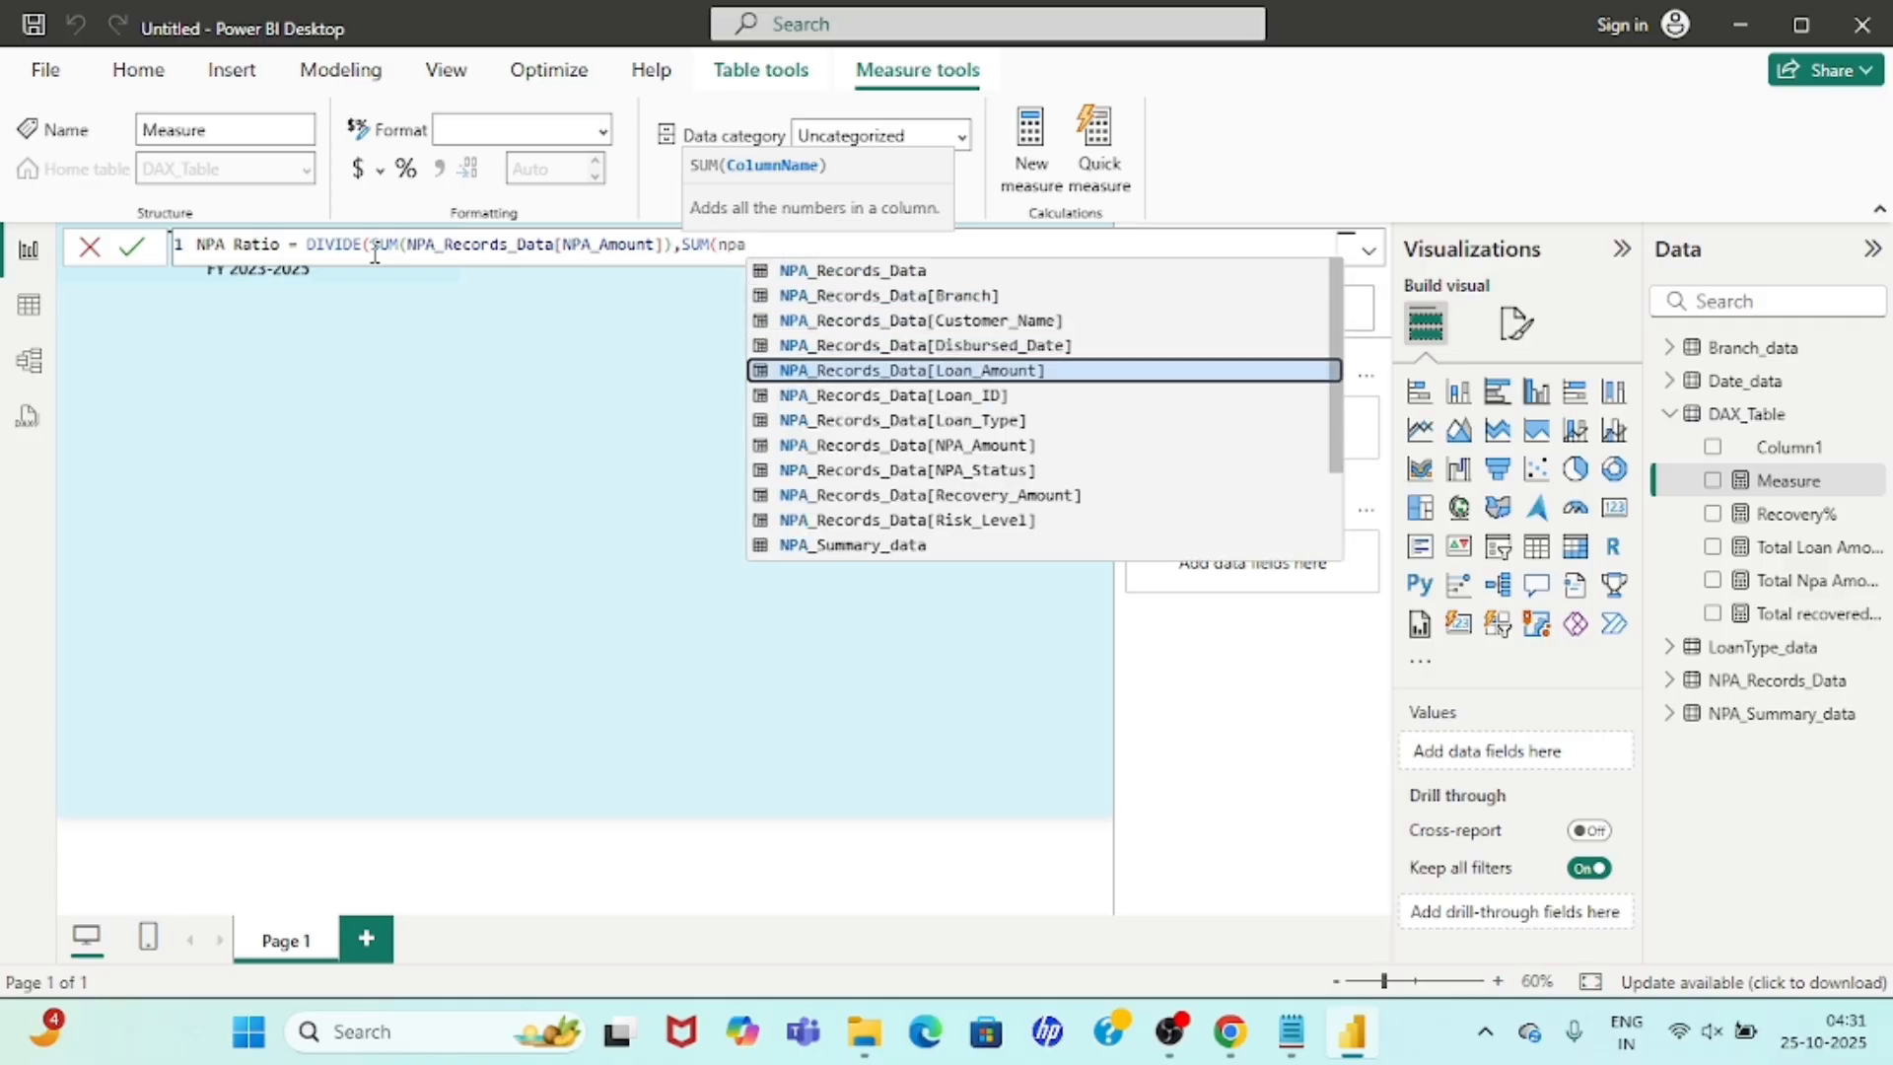
{"action": "key", "text": "Tab"}
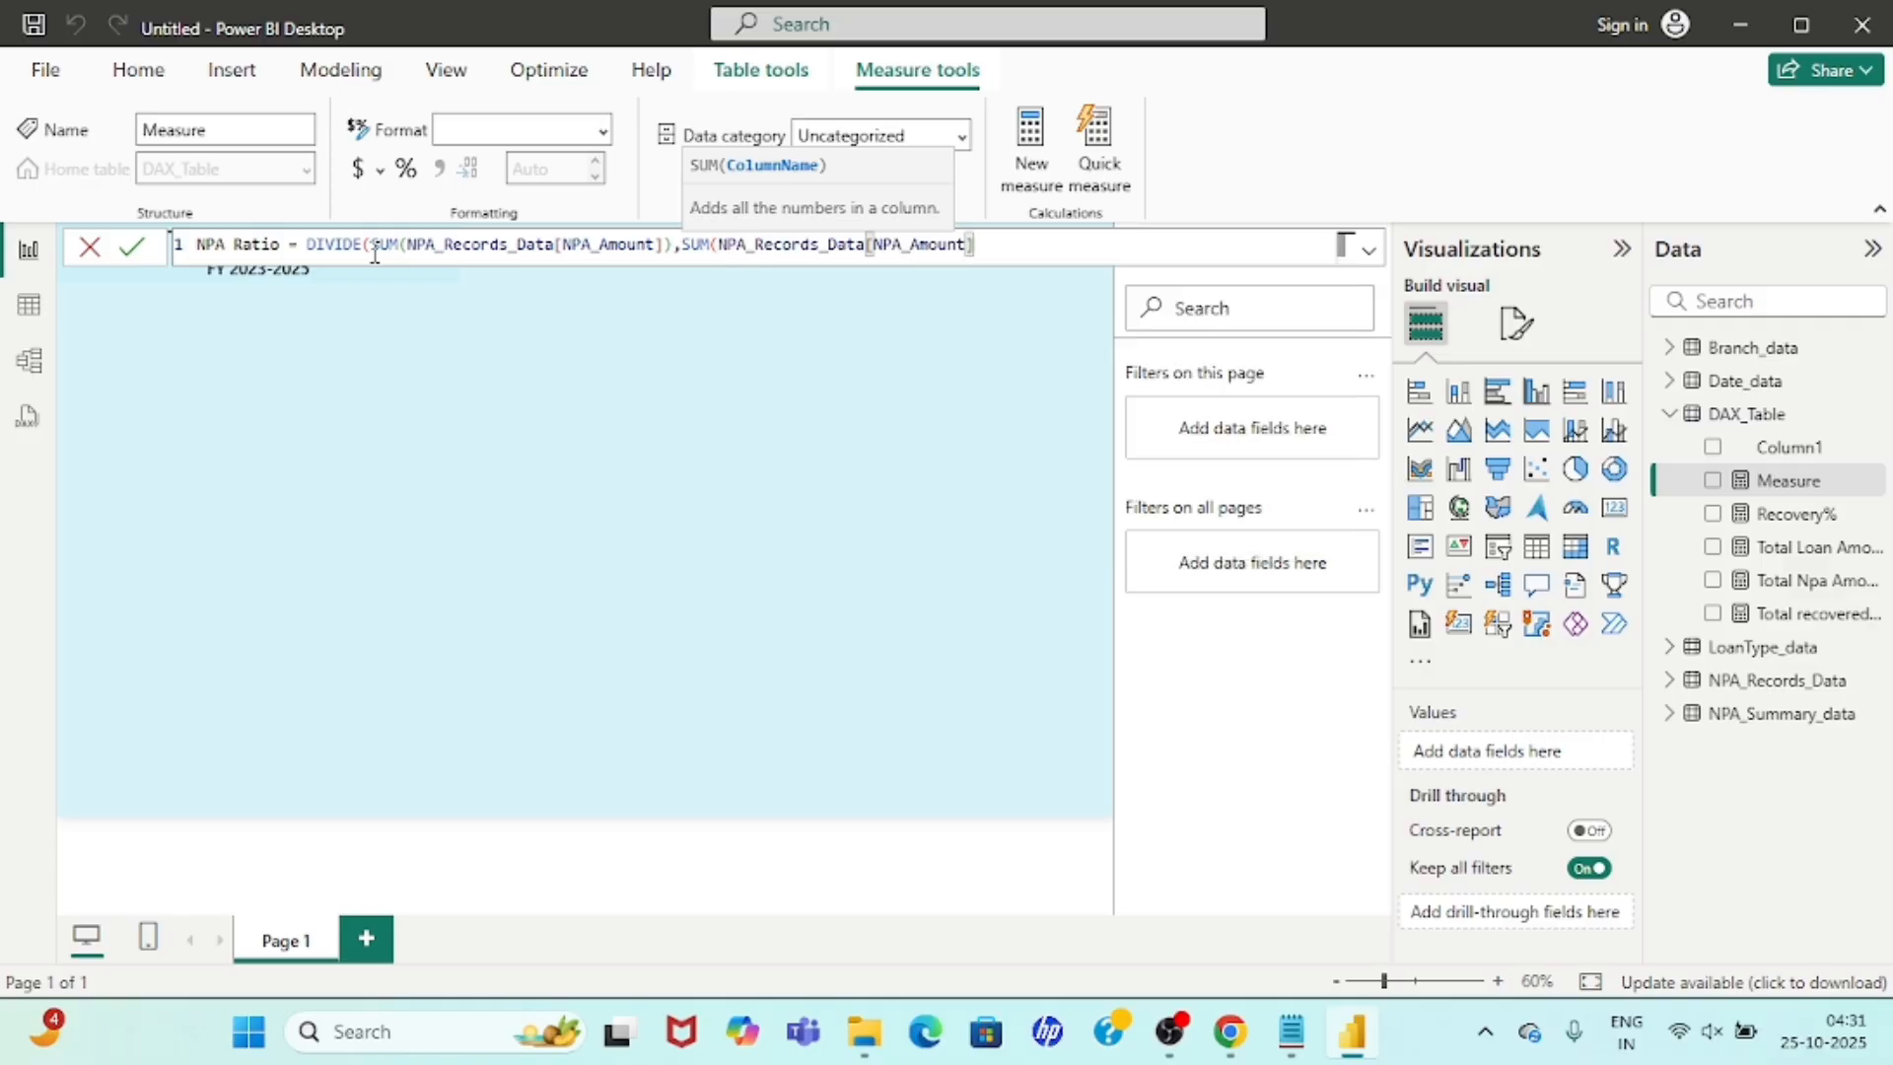
{"action": "type", "text": "))"}
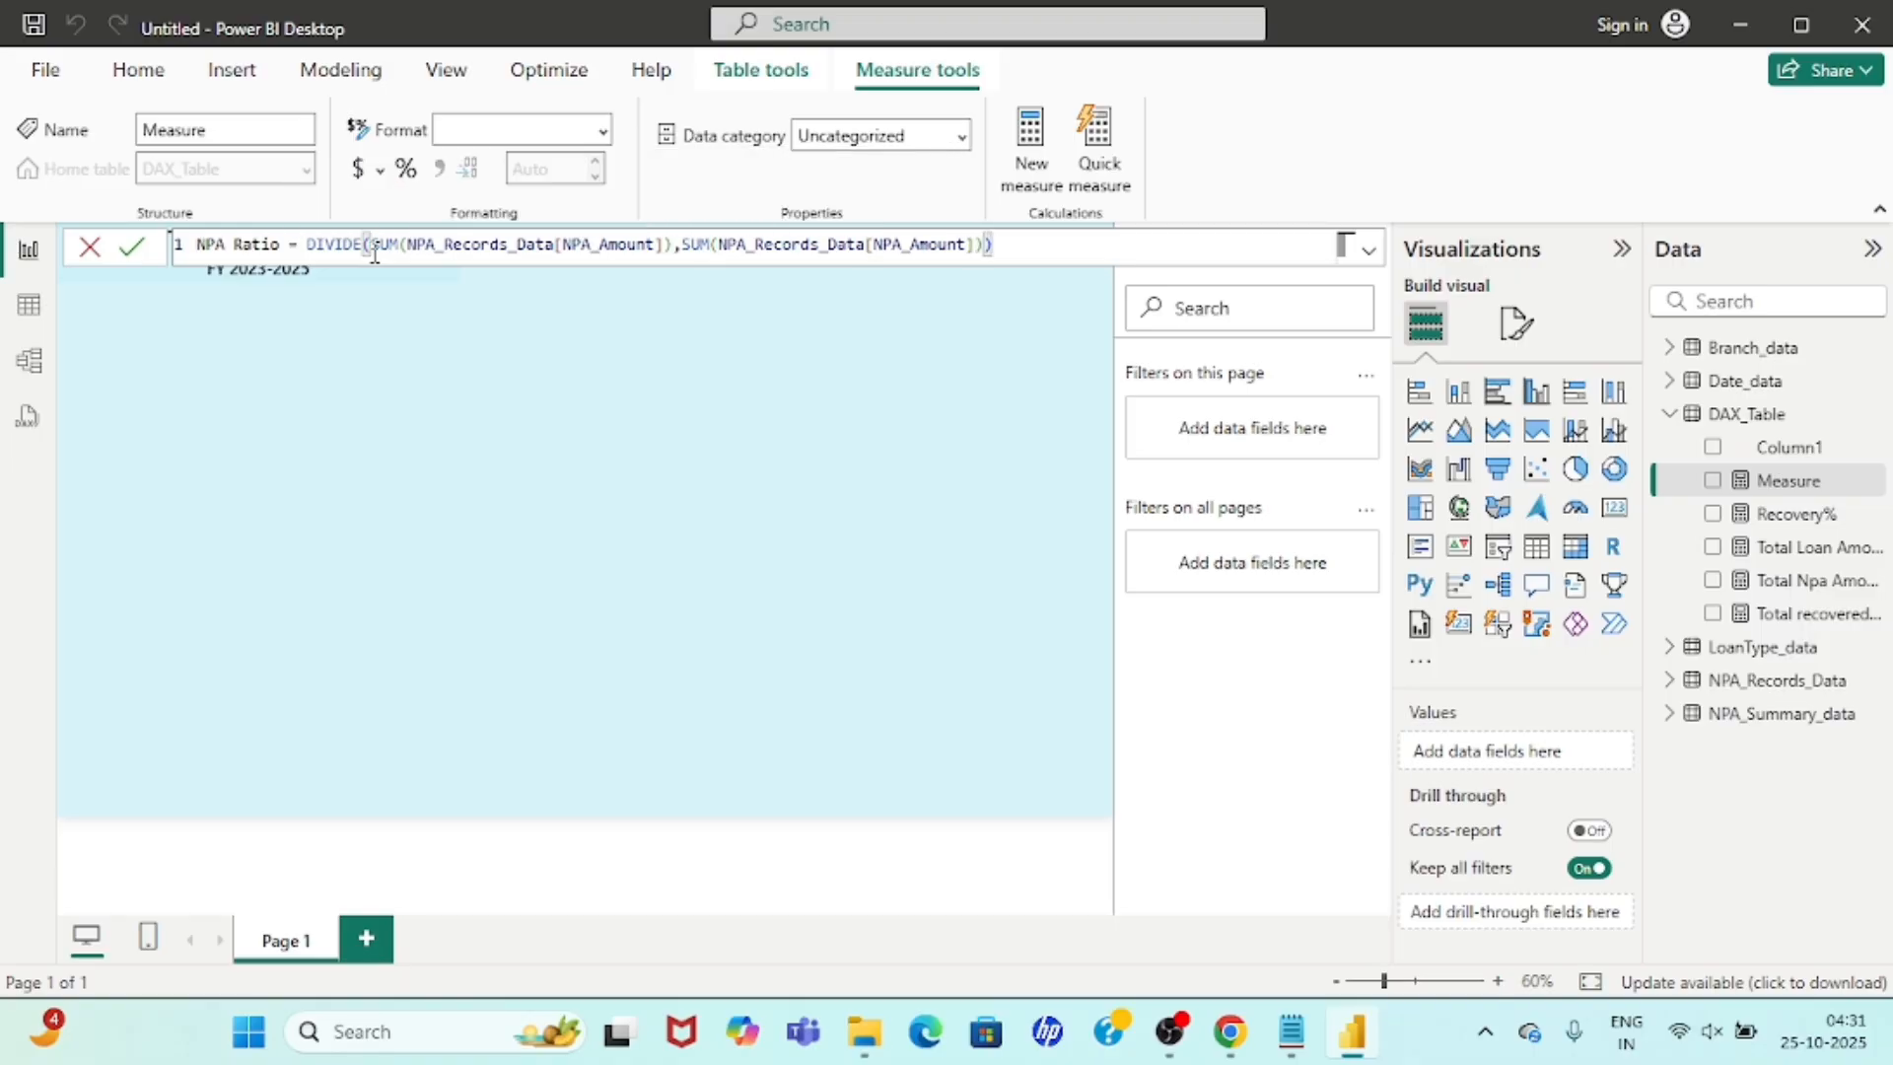
{"action": "key", "text": "Return"}
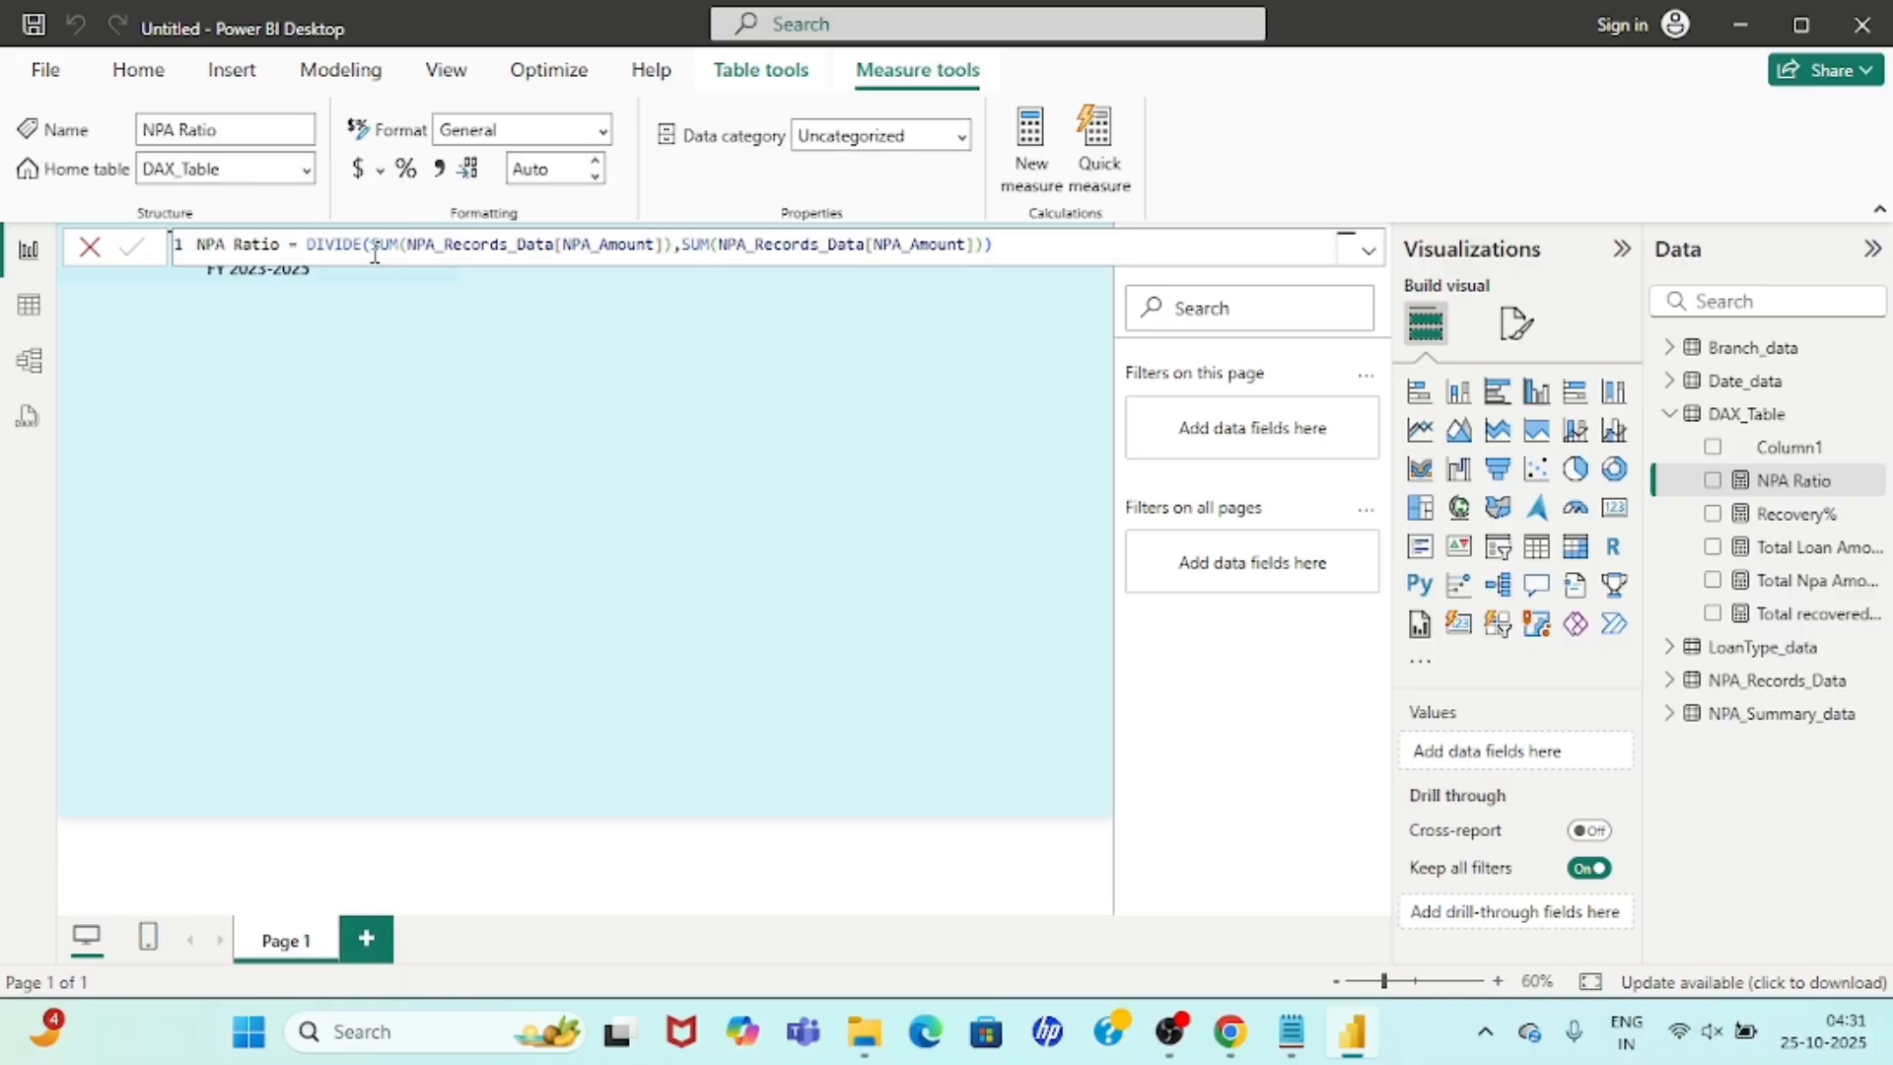
{"action": "left_click", "coordinate": [819, 471]}
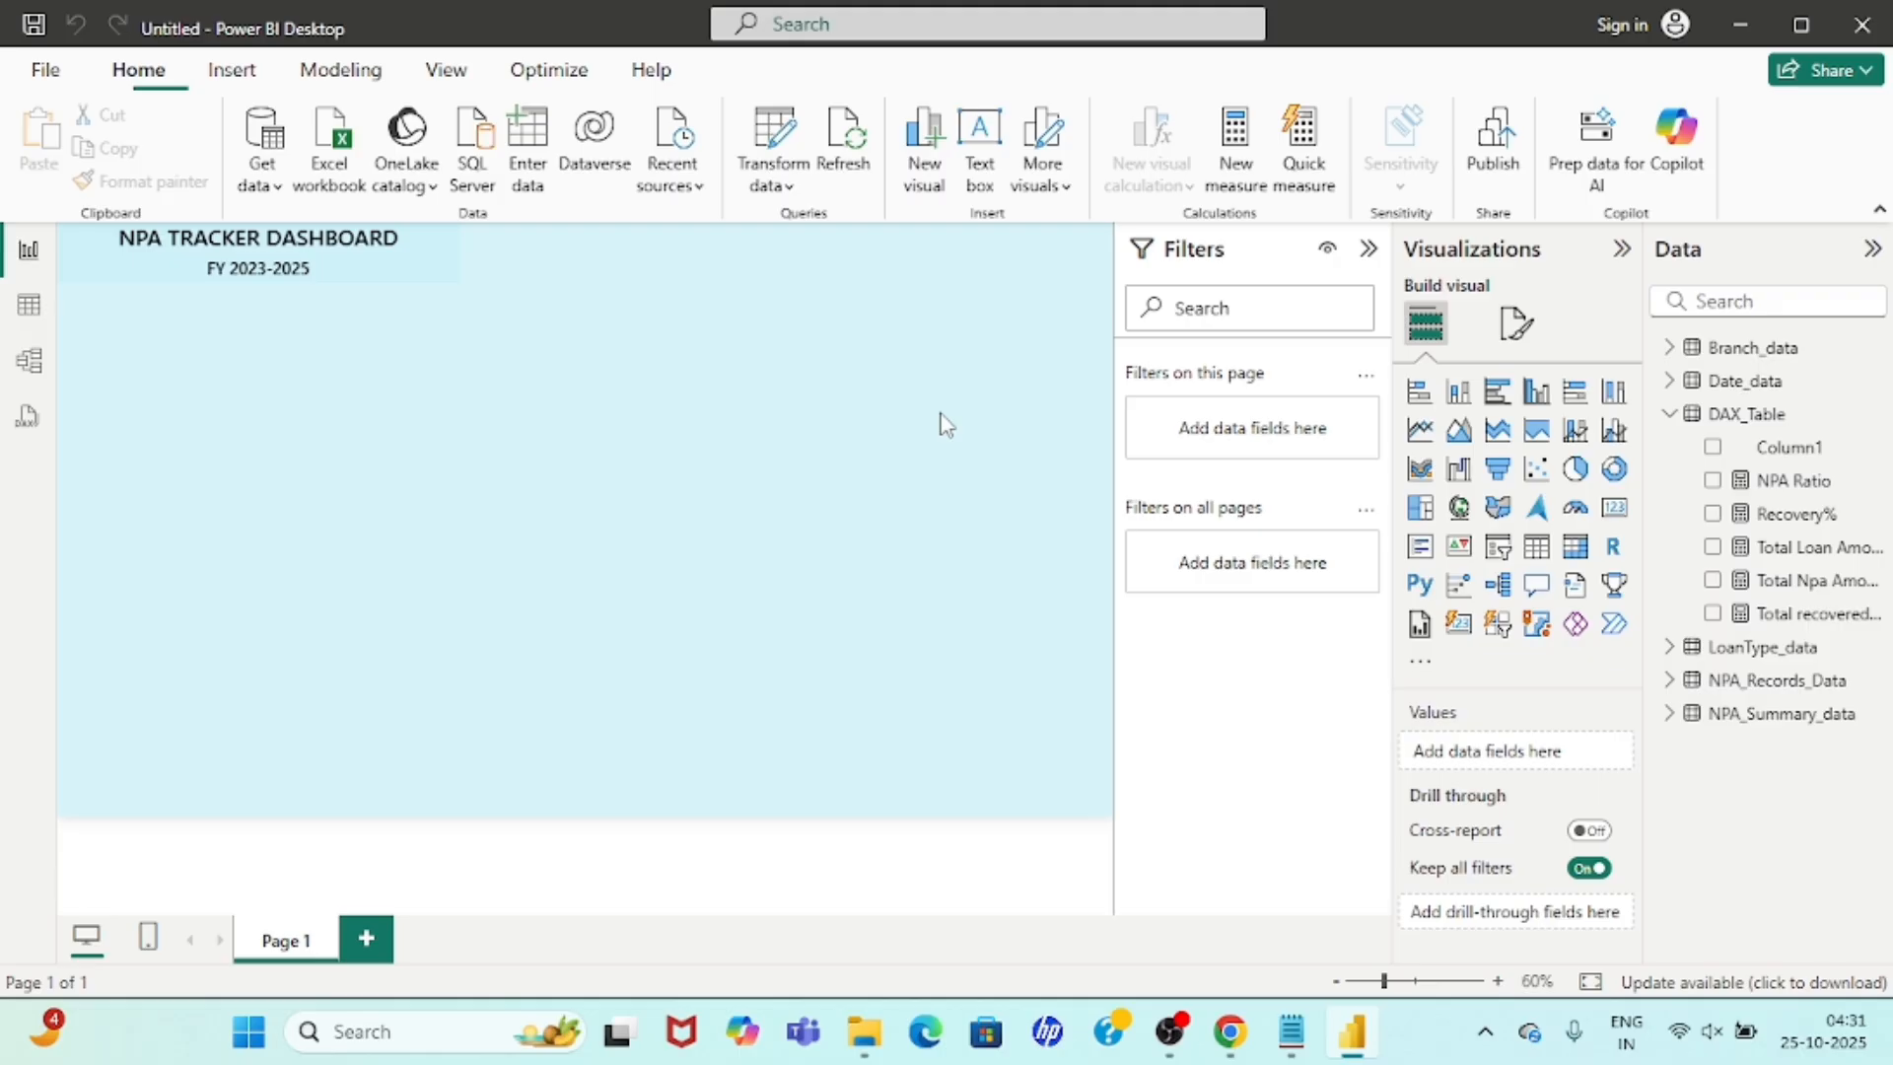
Delete the placeholder Column1 from DAX_Table so the table holds only measures.
{"action": "left_click", "coordinate": [1778, 449]}
{"action": "right_click", "coordinate": [1778, 449]}
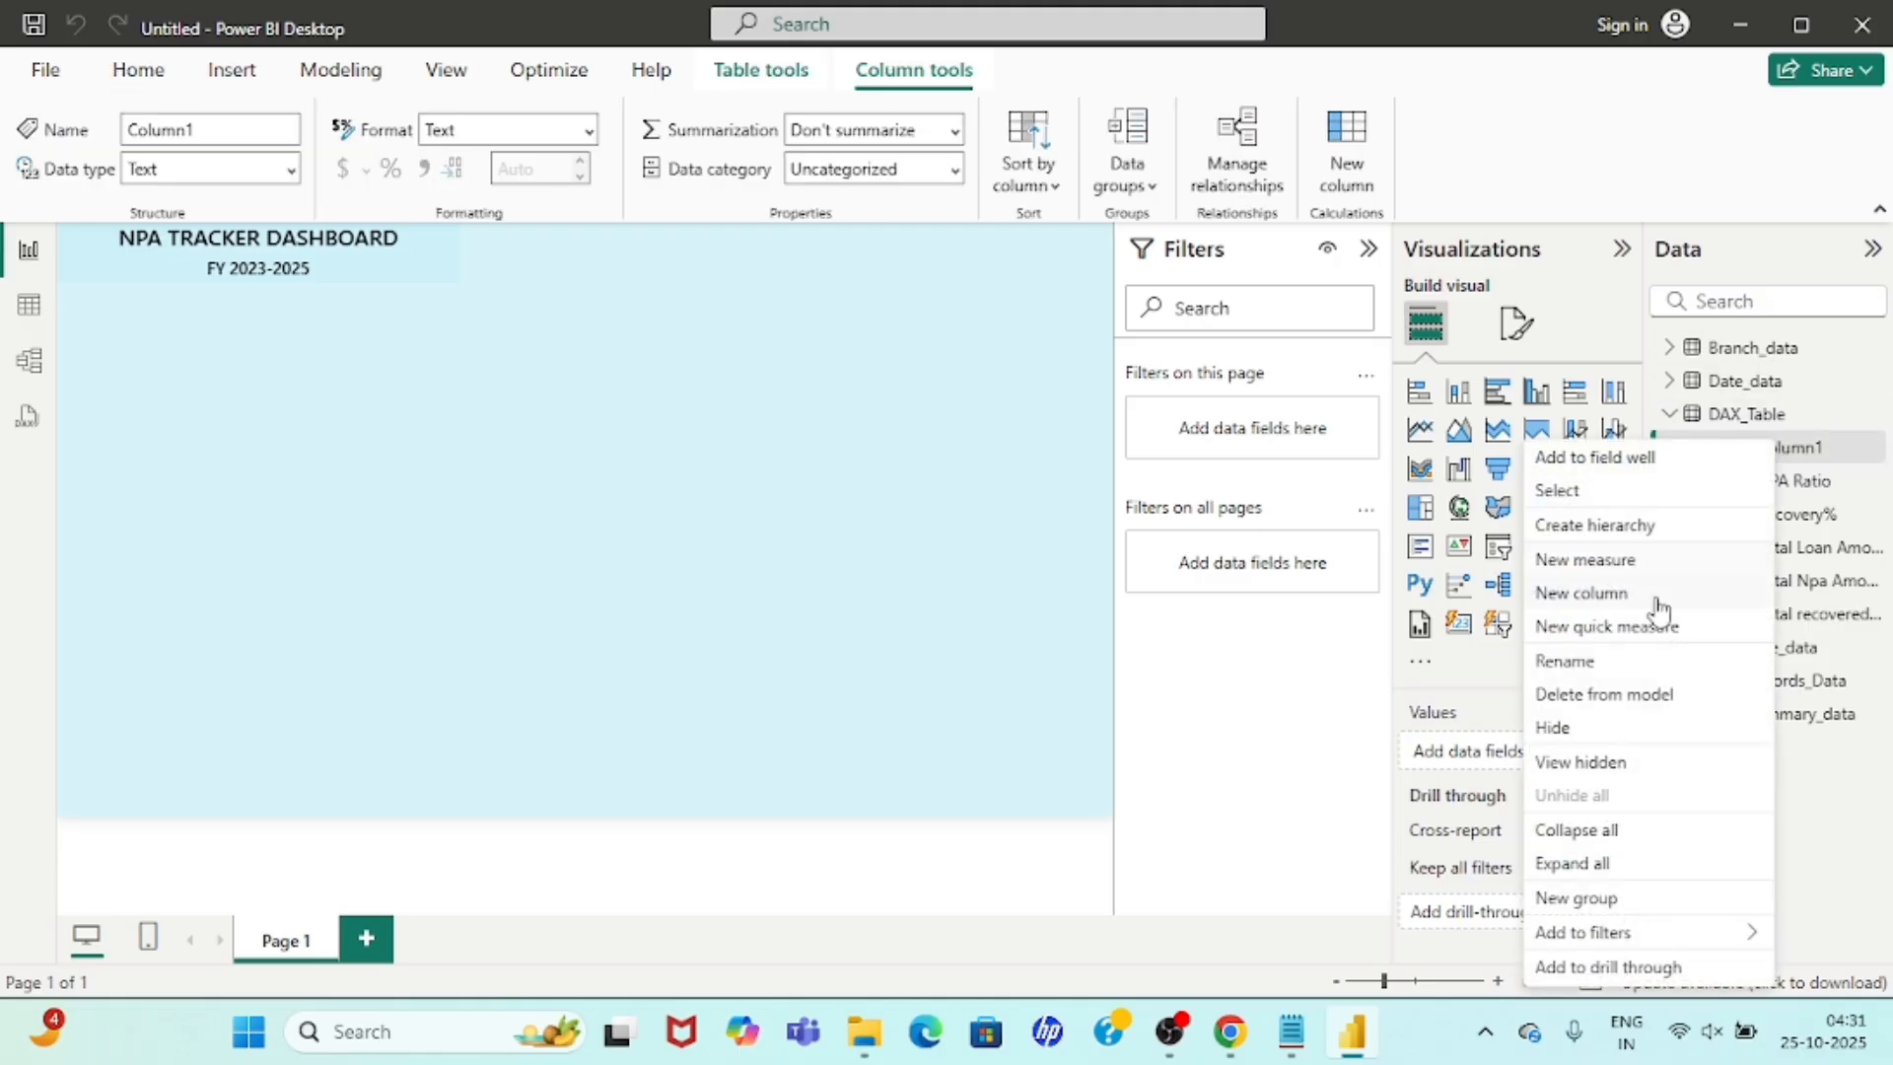
{"action": "left_click", "coordinate": [1573, 703]}
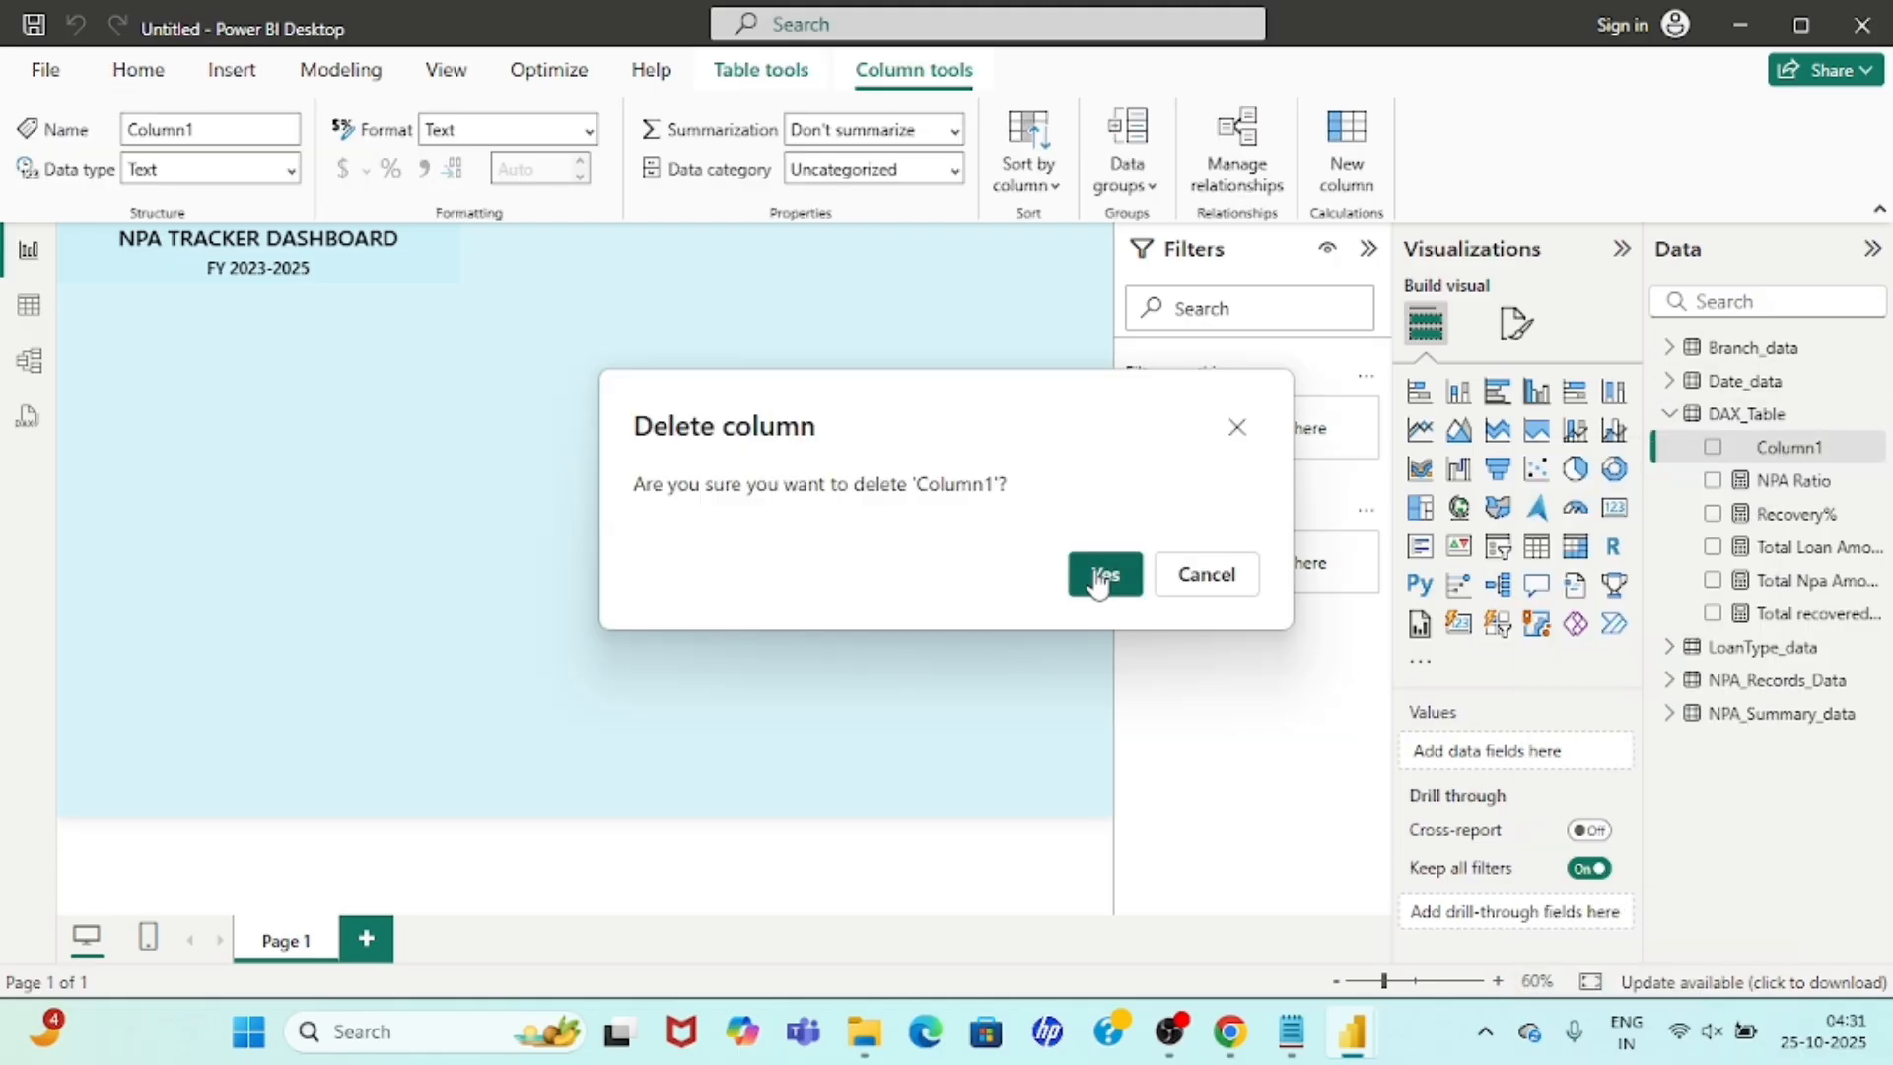
{"action": "left_click", "coordinate": [1094, 574]}
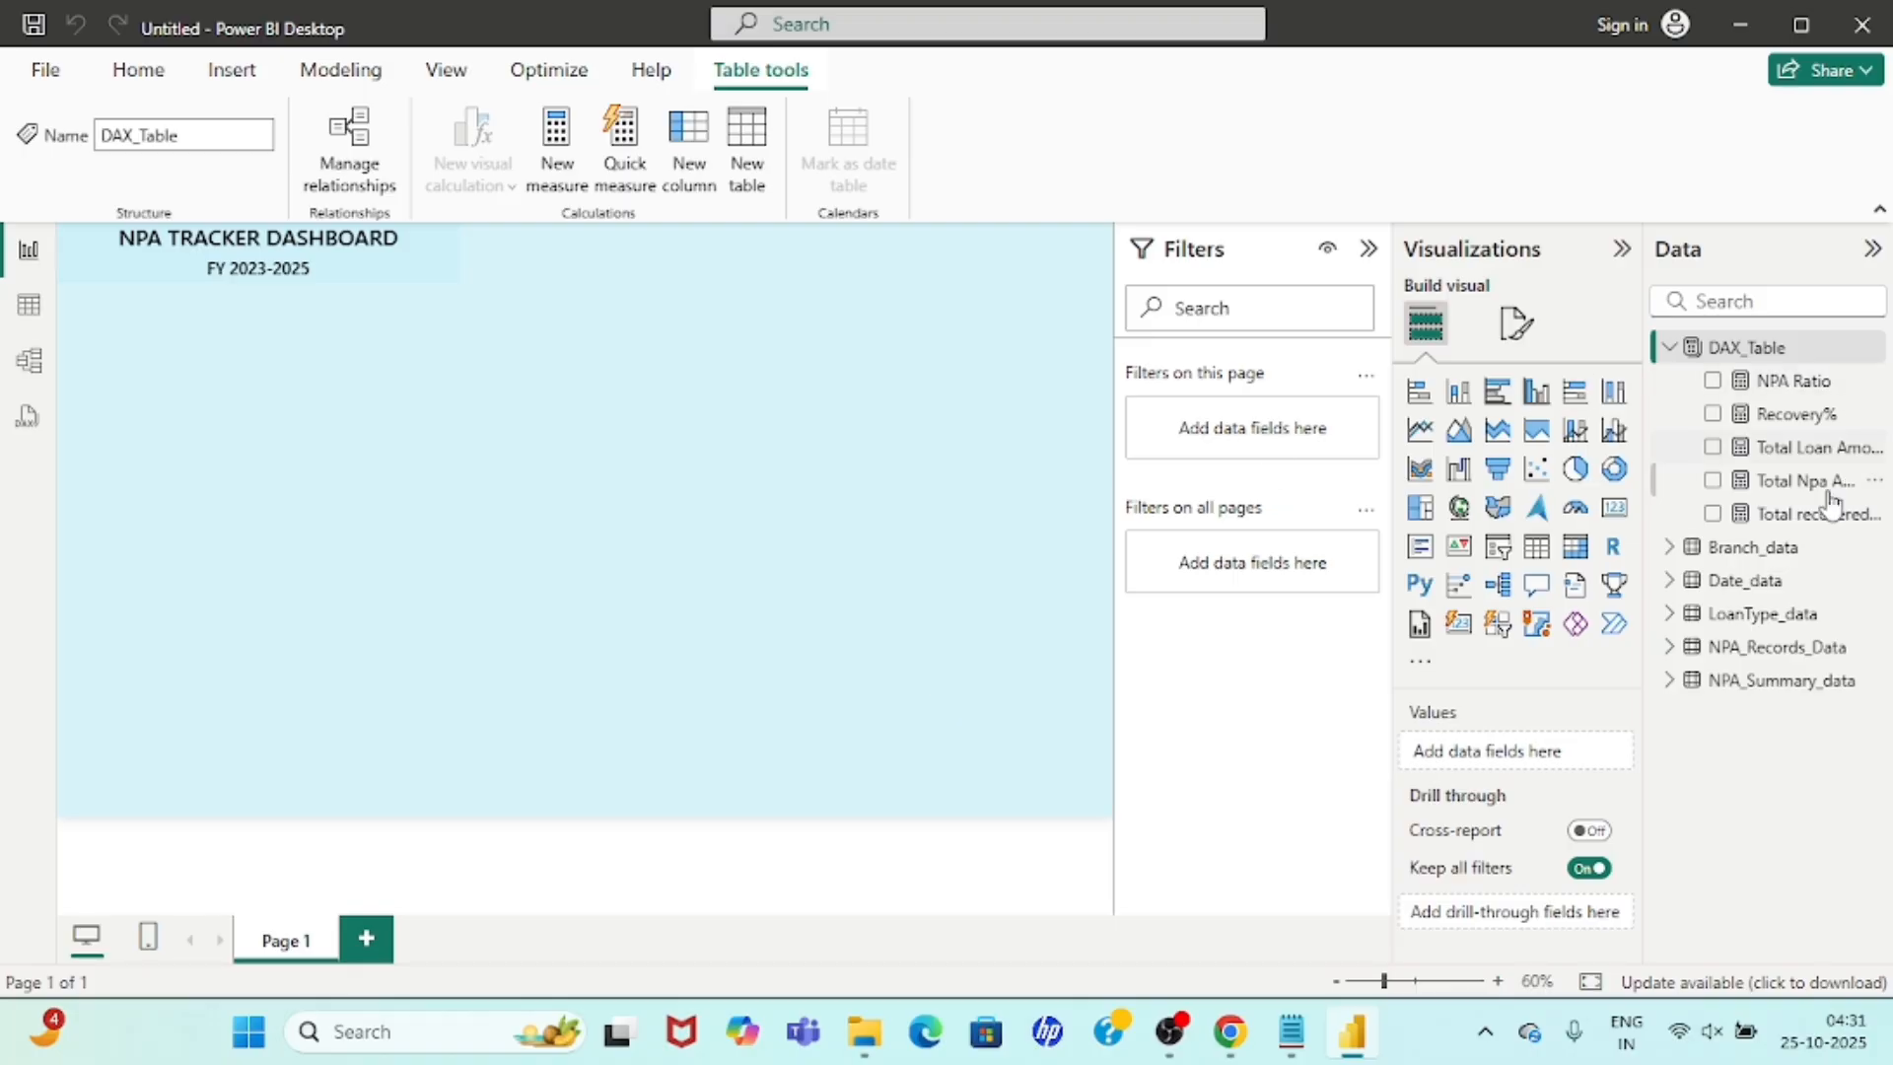
Create a new measure in DAX_Table named NPA% and begin its formula with DIVIDE.
{"action": "left_click", "coordinate": [1786, 415]}
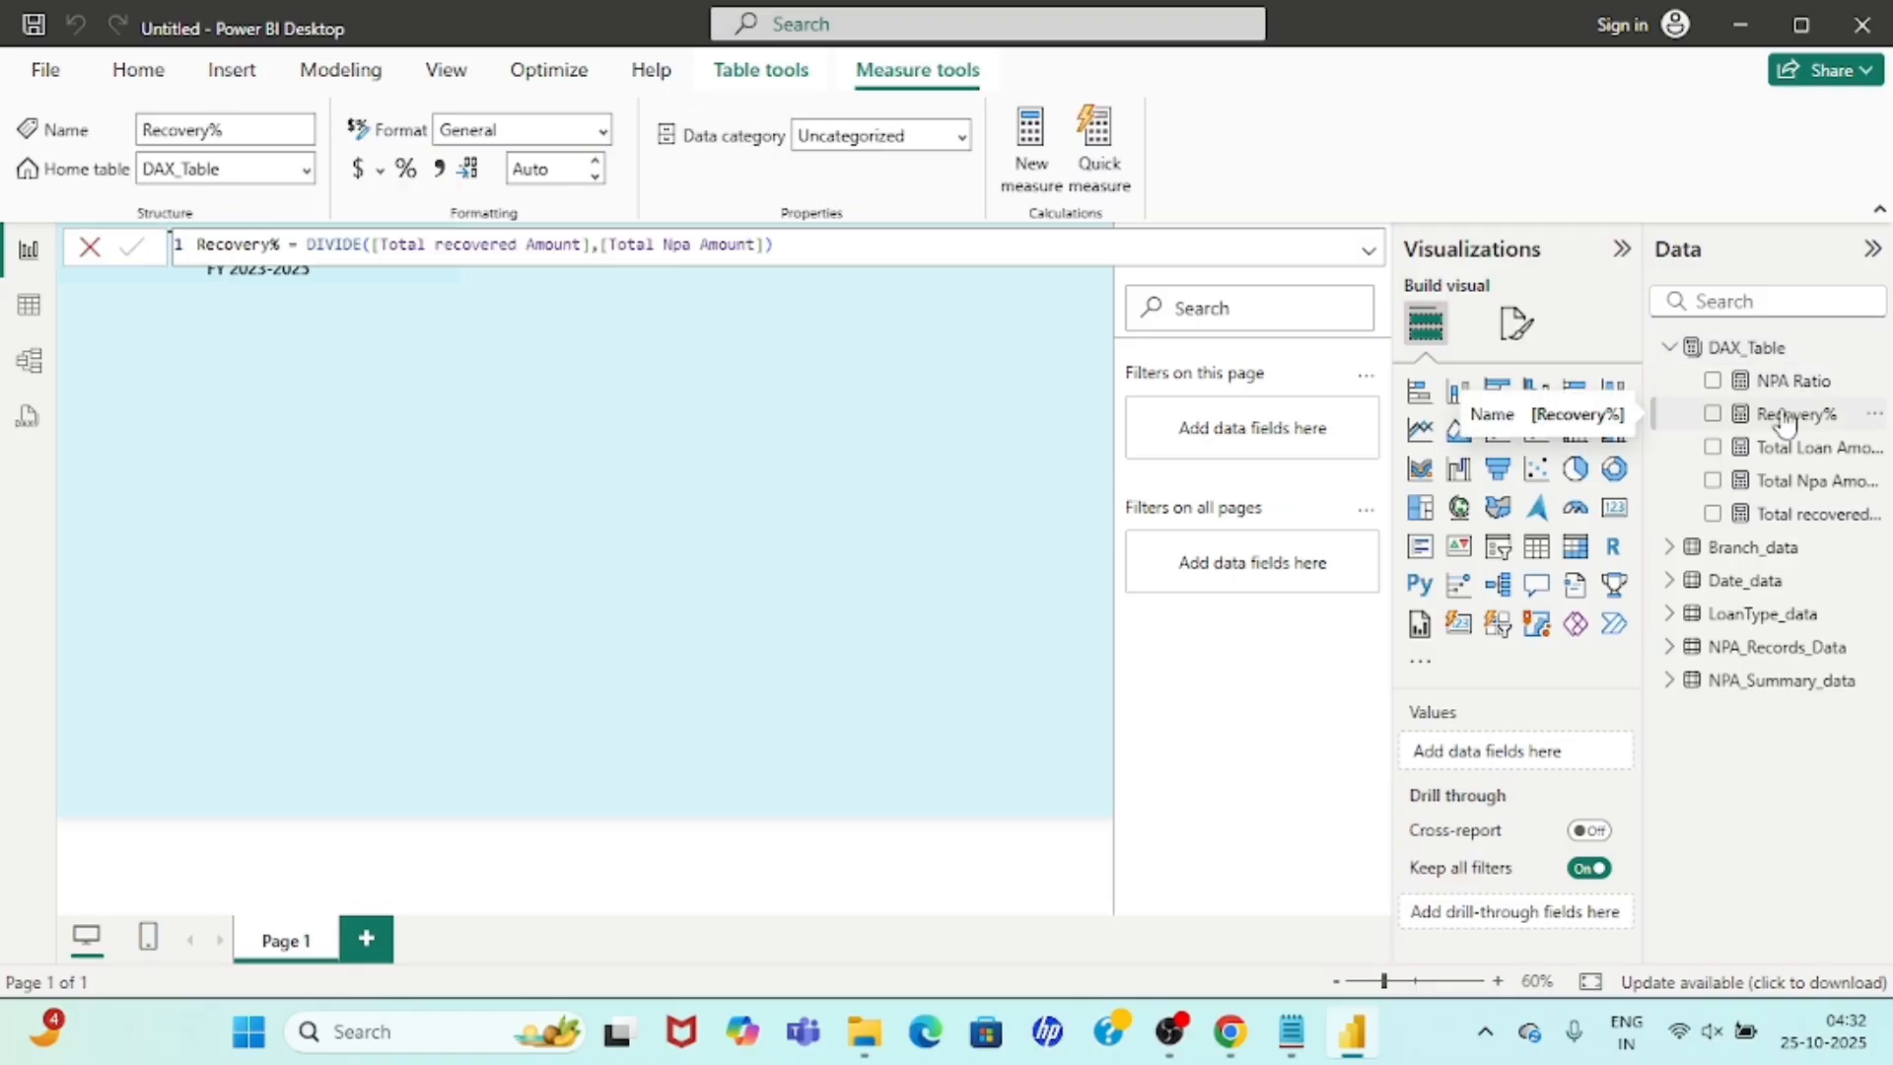
{"action": "left_click", "coordinate": [1756, 353]}
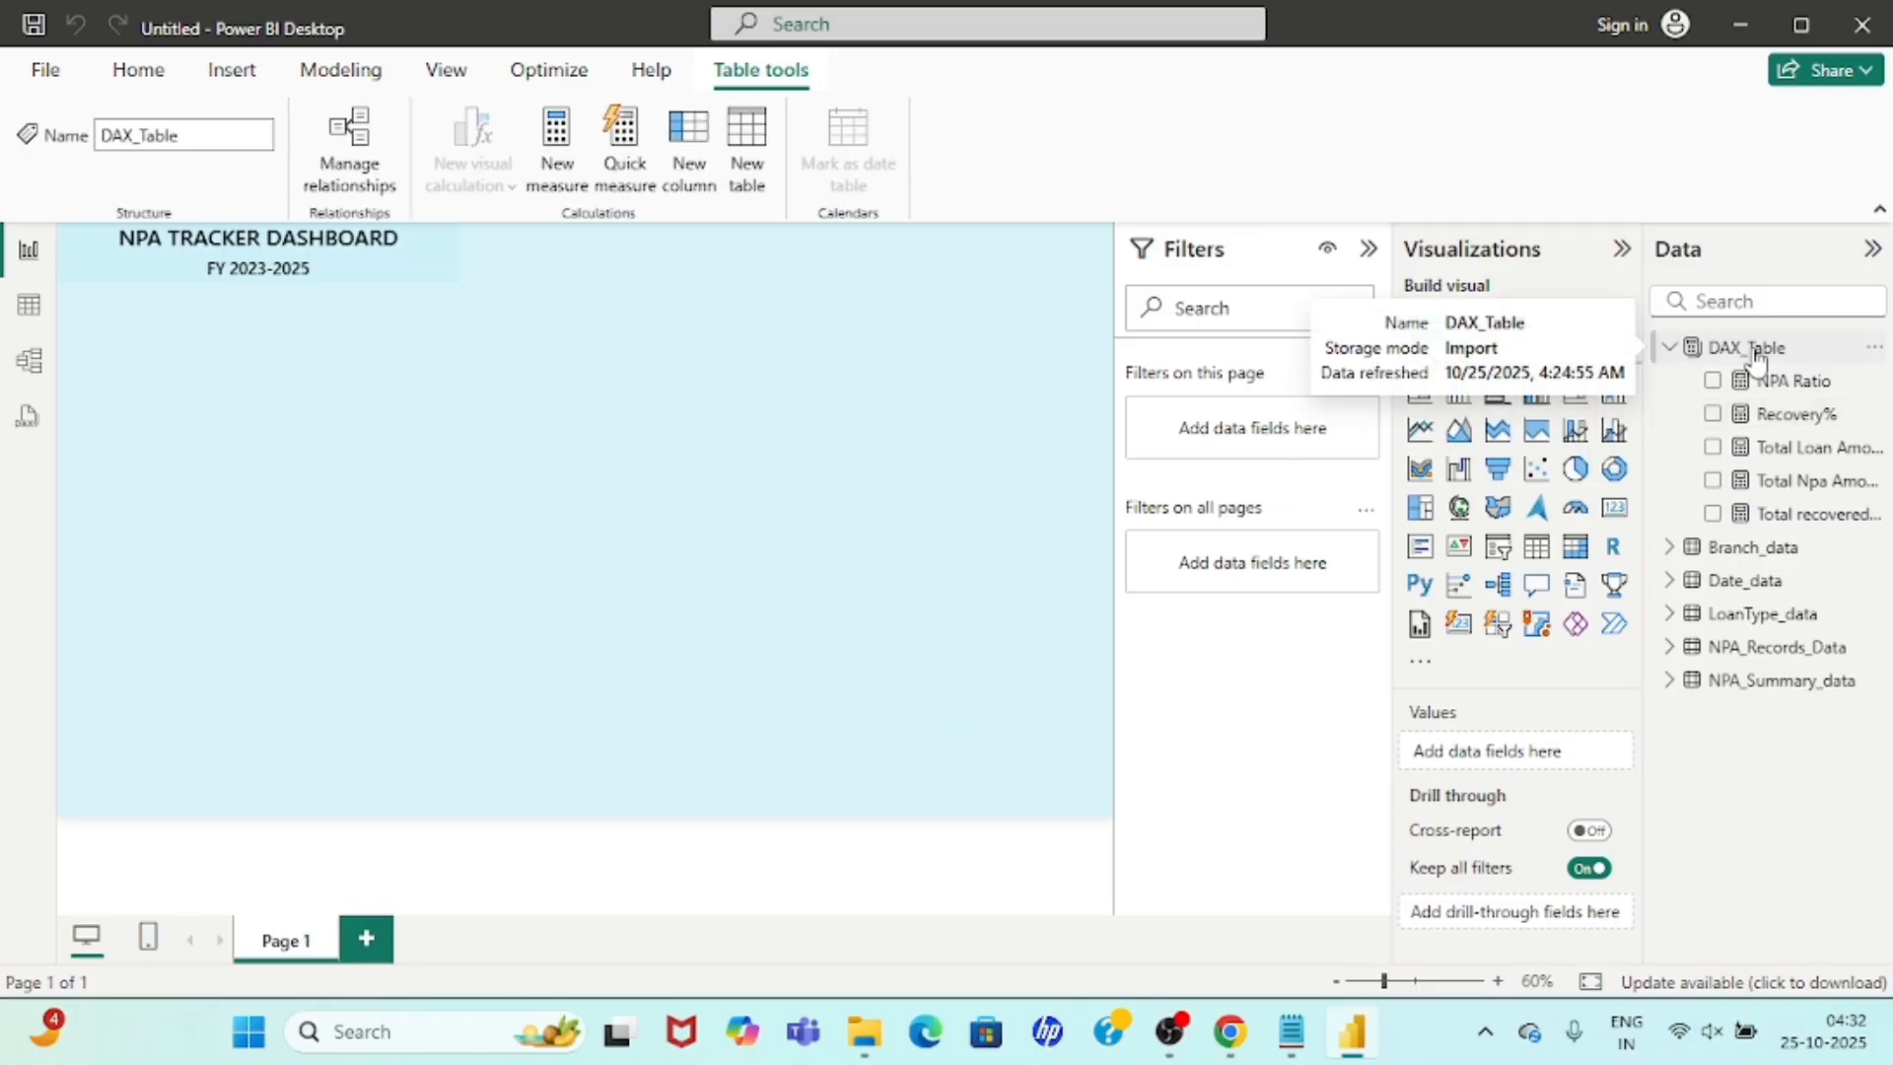
{"action": "right_click", "coordinate": [1755, 353]}
{"action": "left_click", "coordinate": [1577, 404]}
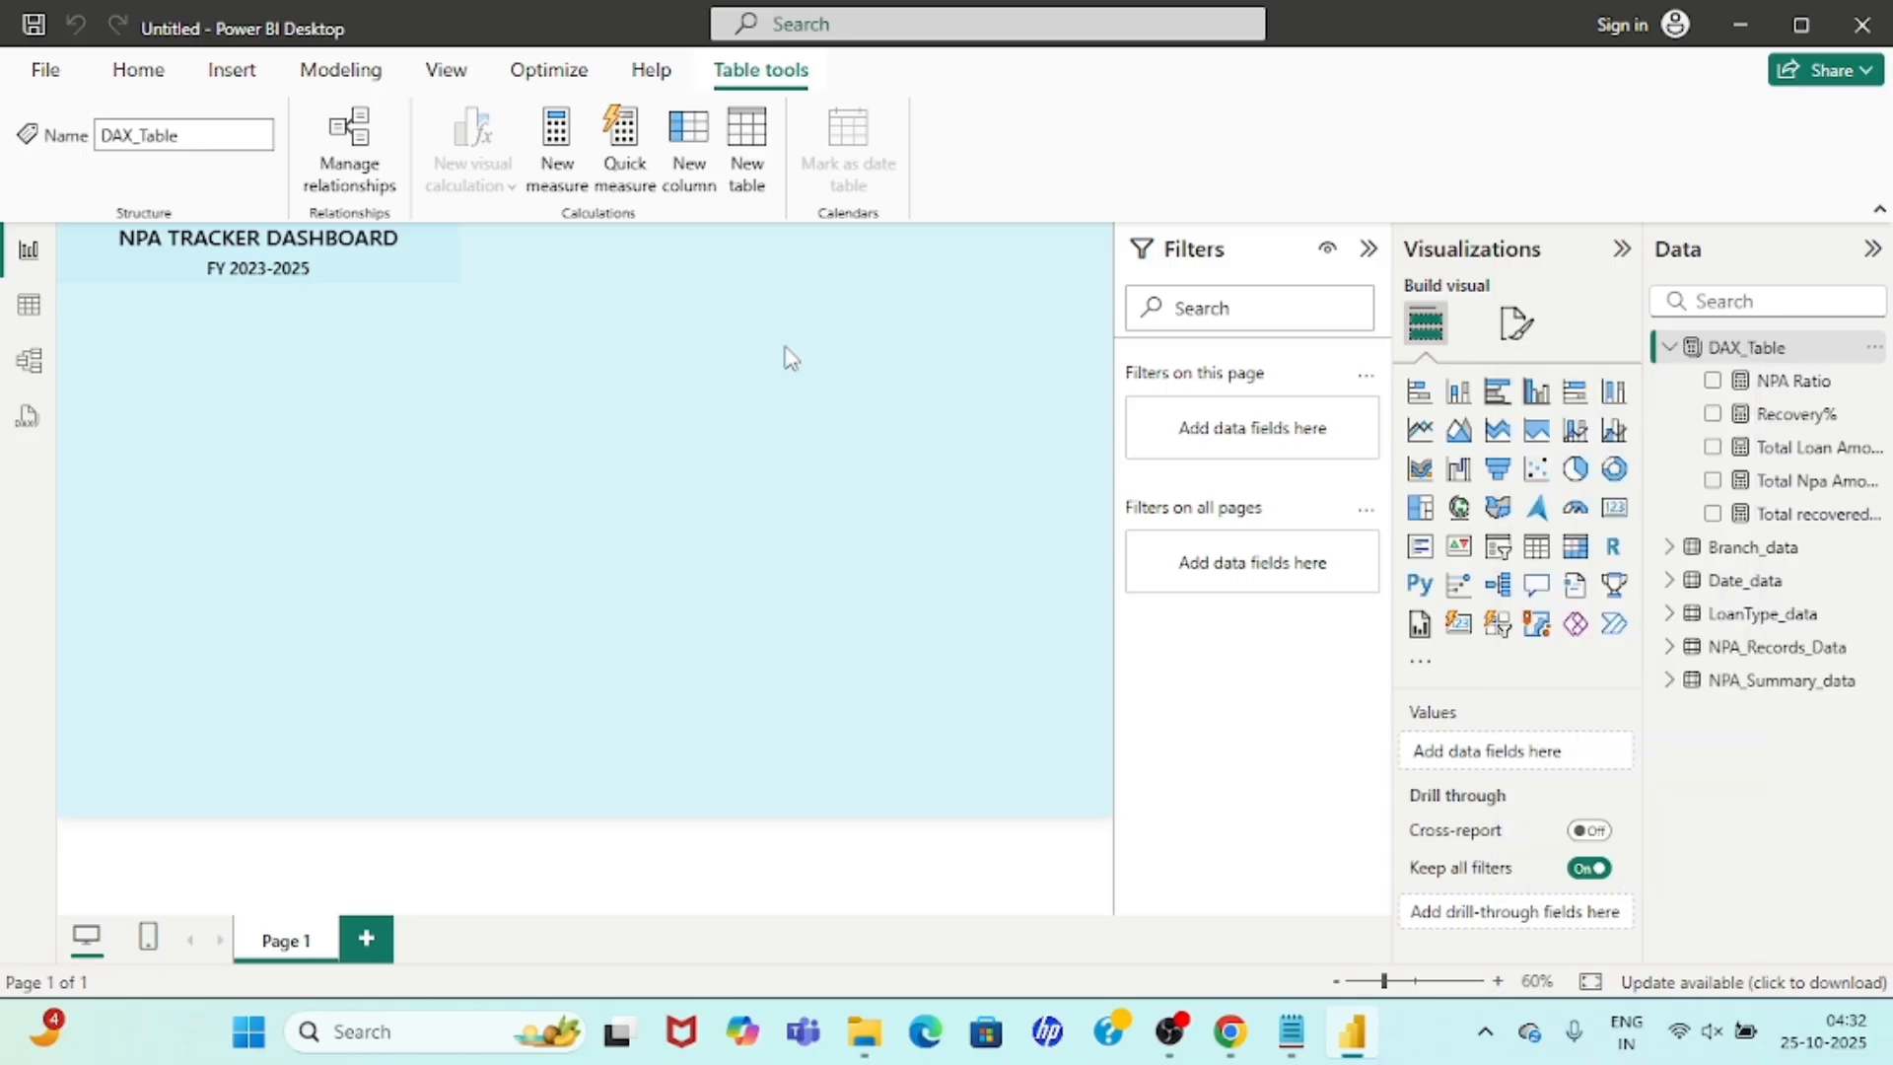
{"action": "key", "text": "BackSpace"}
{"action": "type", "text": "NPA"}
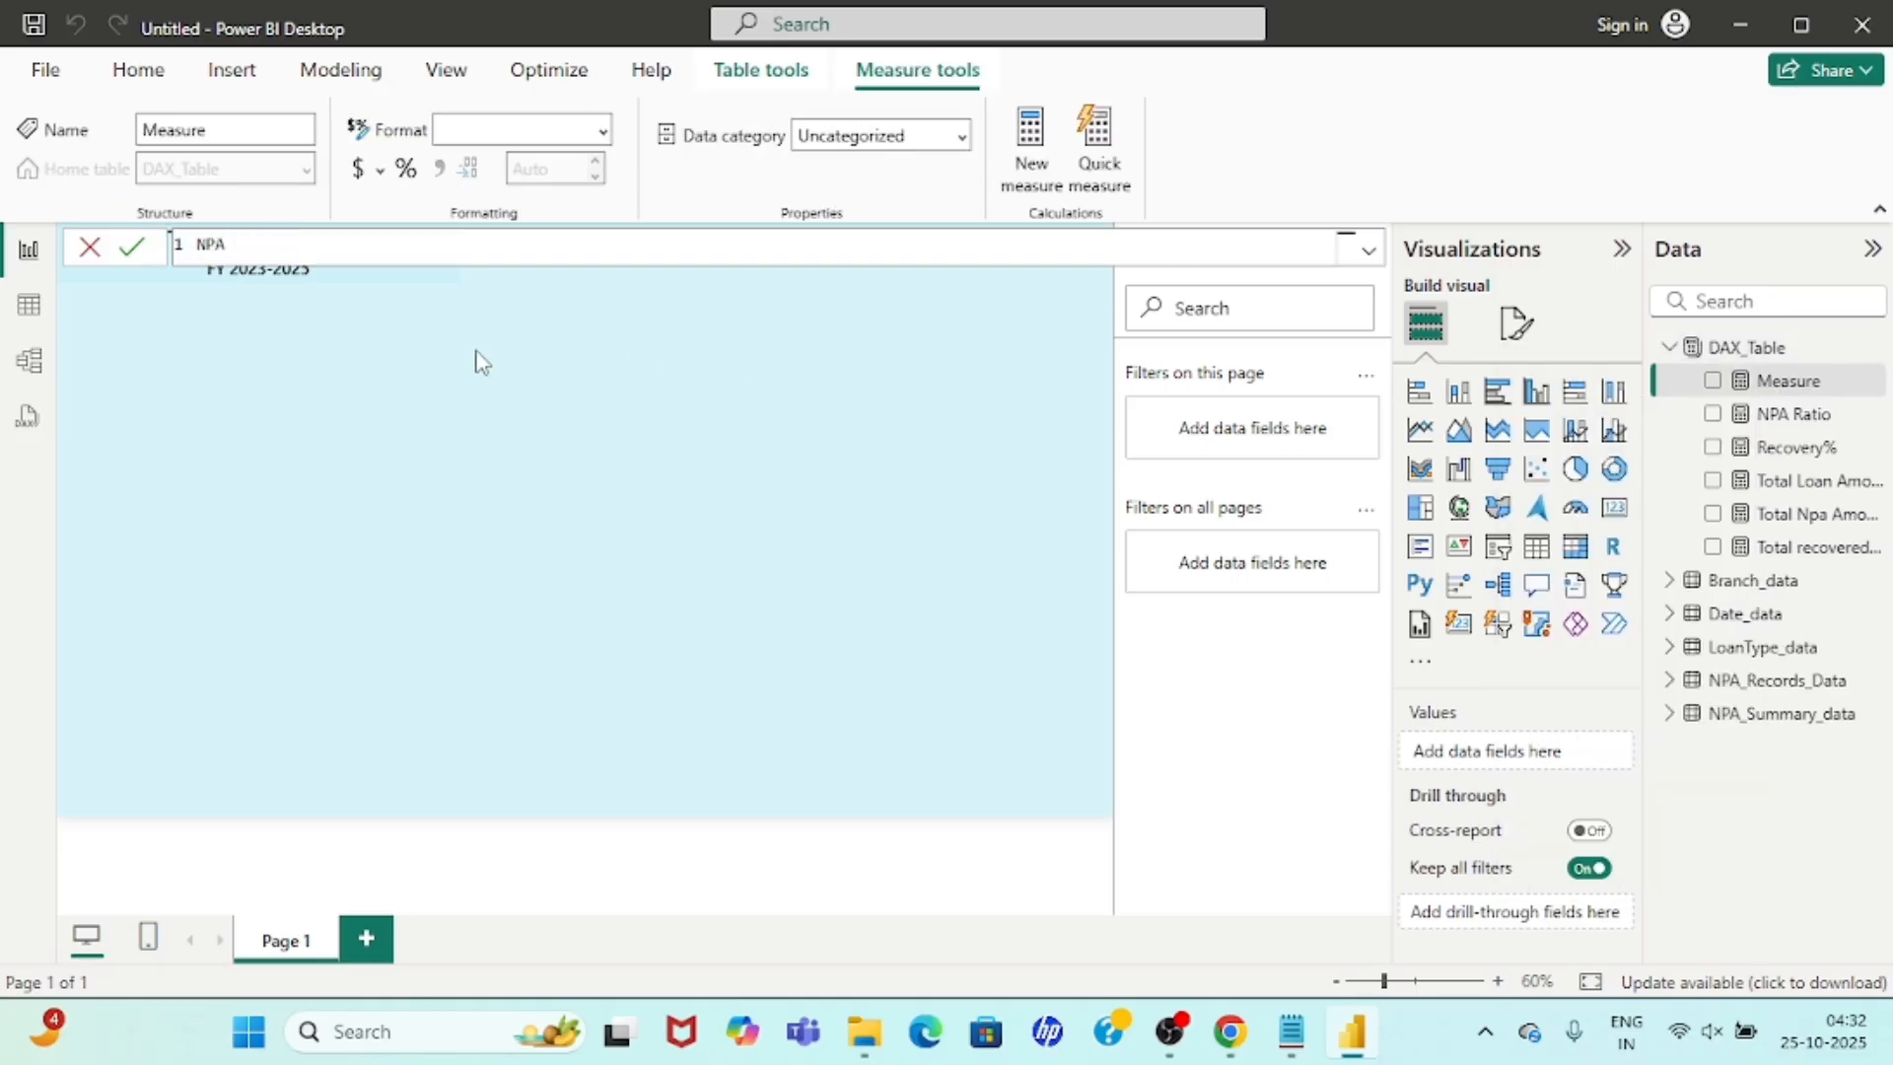
{"action": "type", "text": "% =DIV"}
{"action": "key", "text": "Tab"}
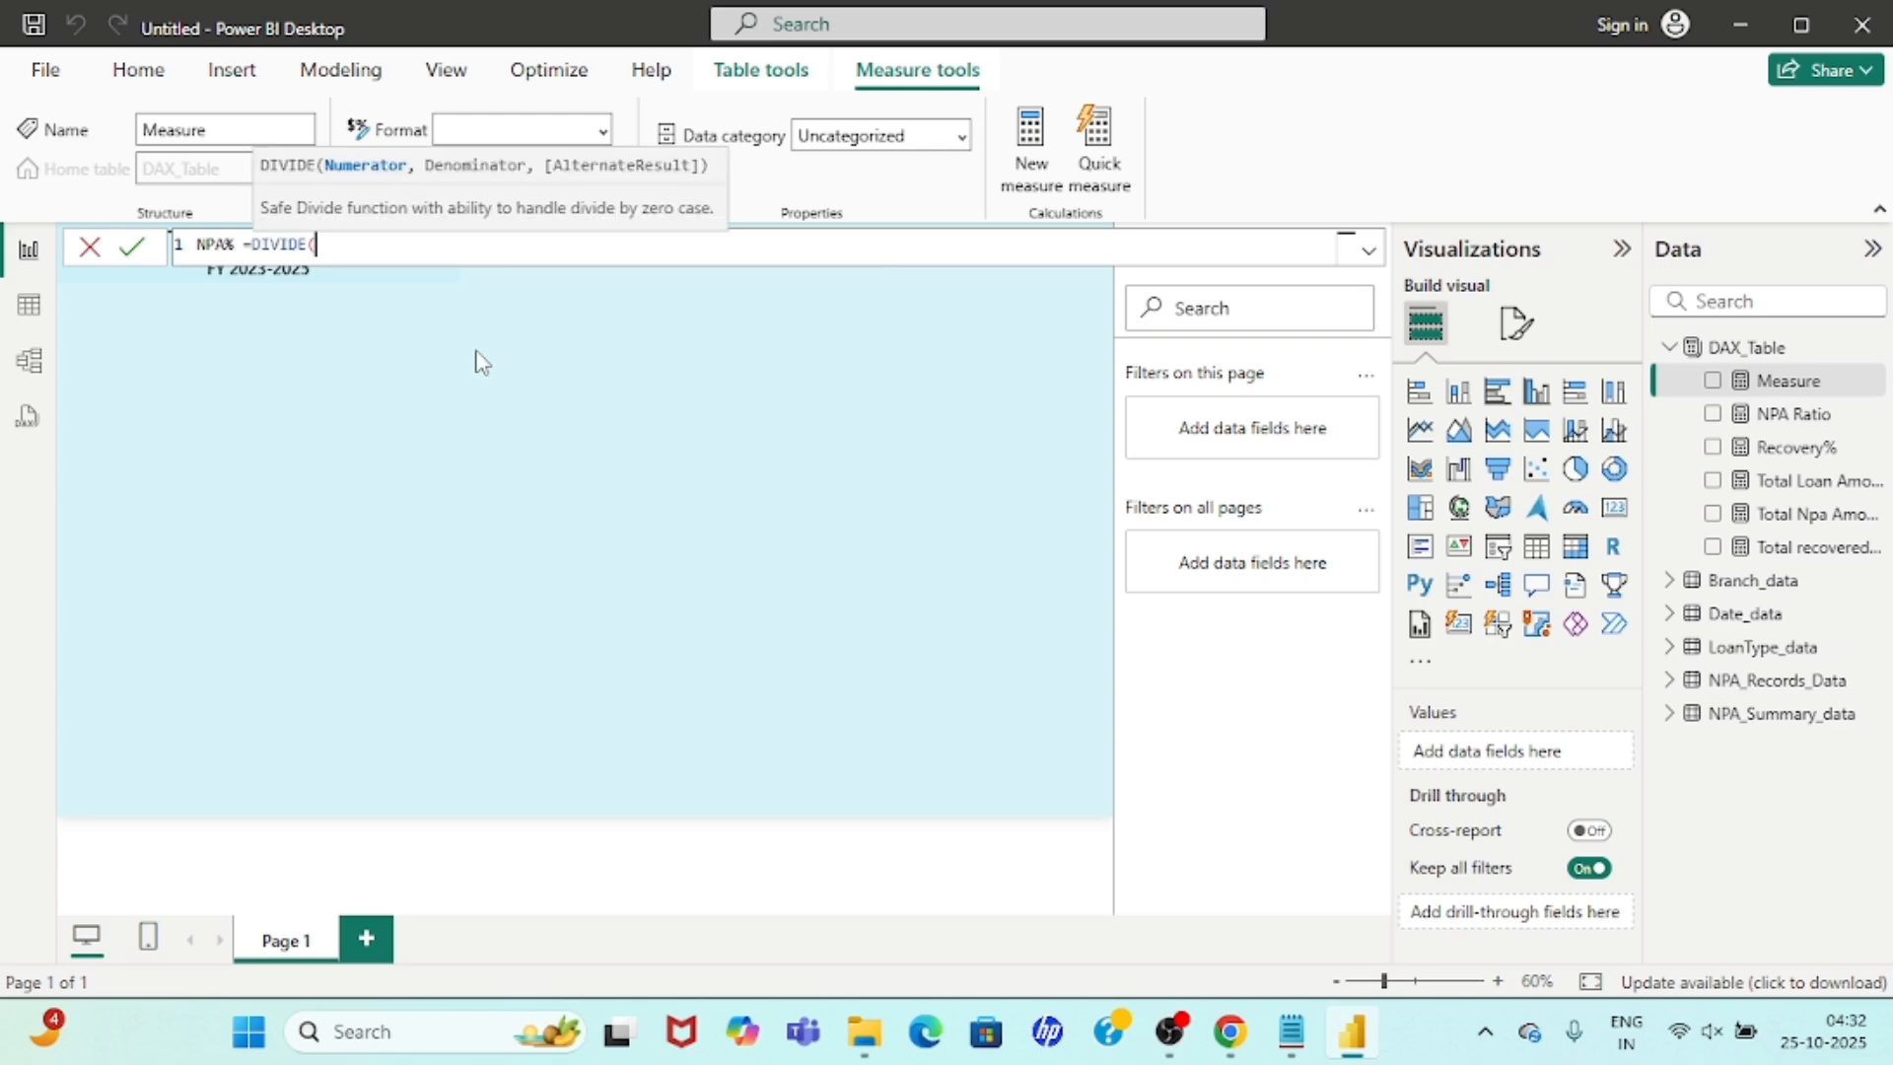
Complete the NPA% formula with [Total Npa Amount] as numerator and [Total Loan Amount] as denominator, and commit the measure.
{"action": "type", "text": "to"}
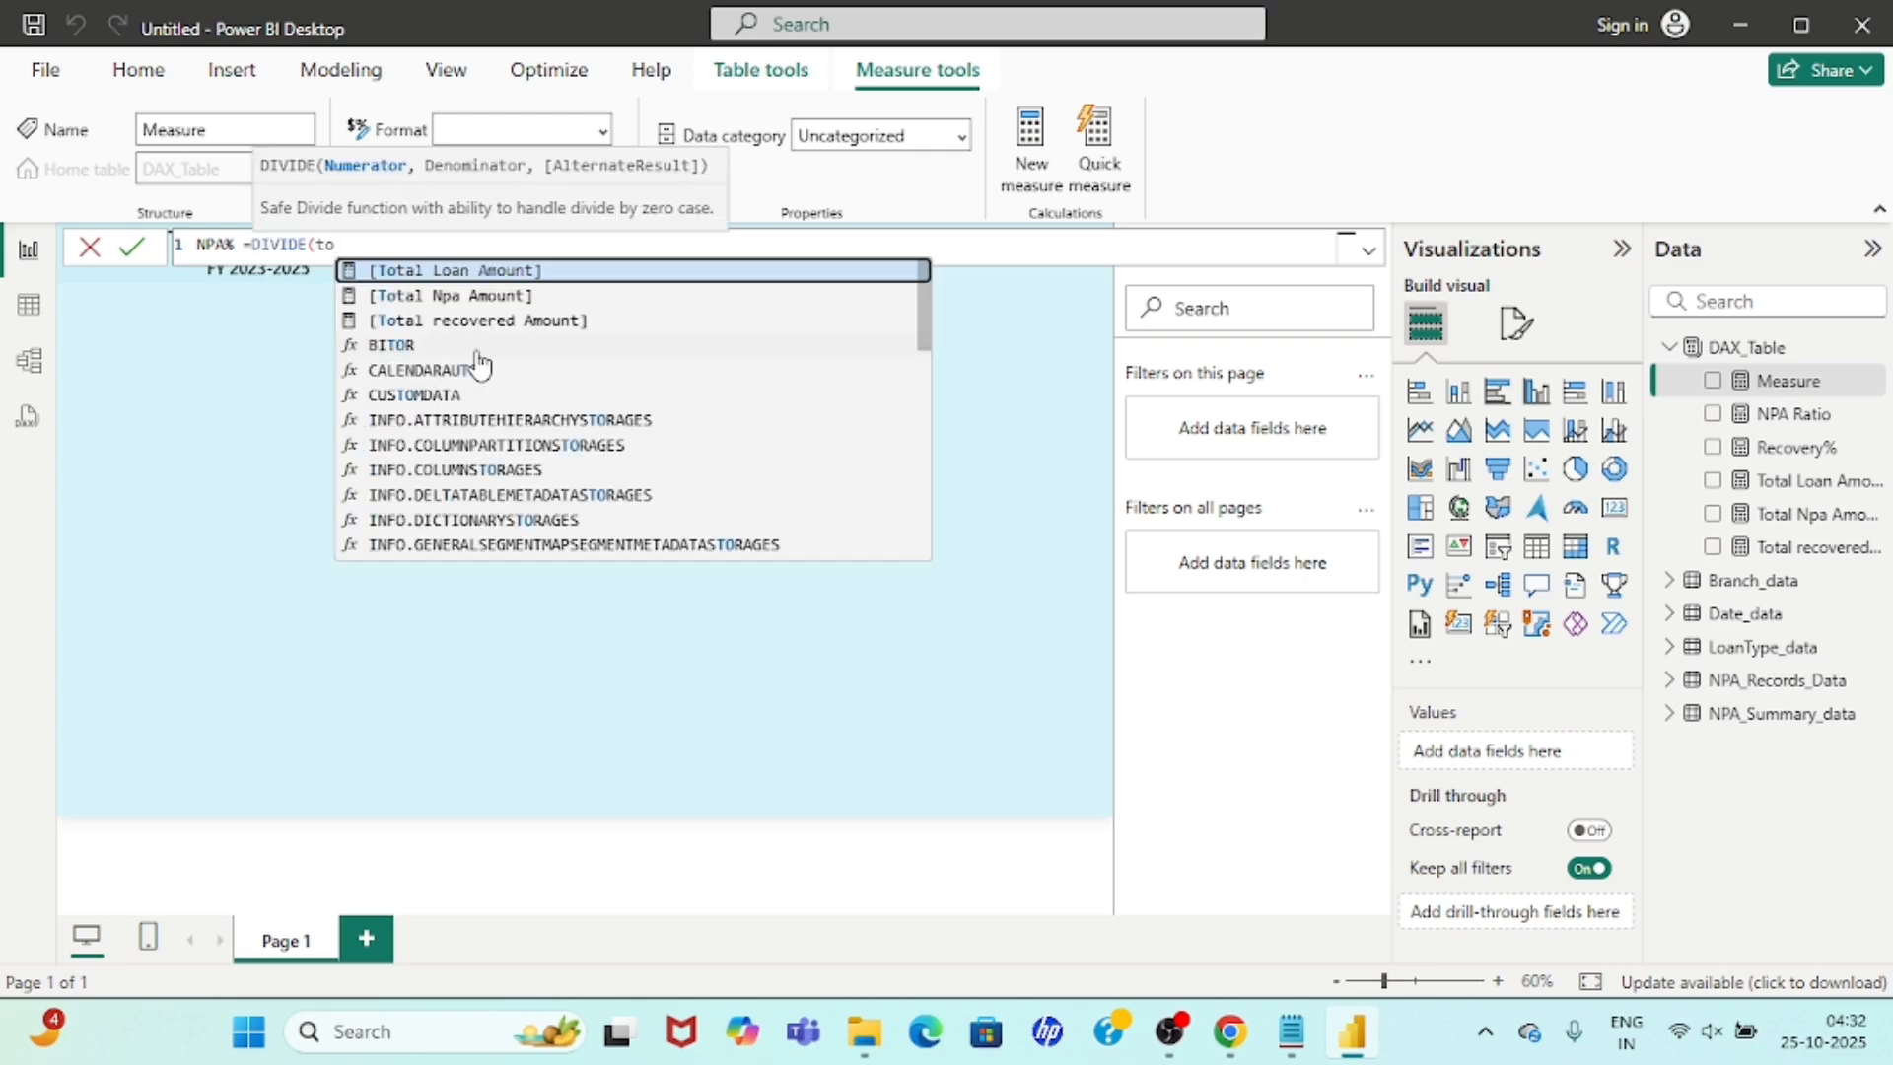
{"action": "key", "text": "Down"}
{"action": "key", "text": "Tab"}
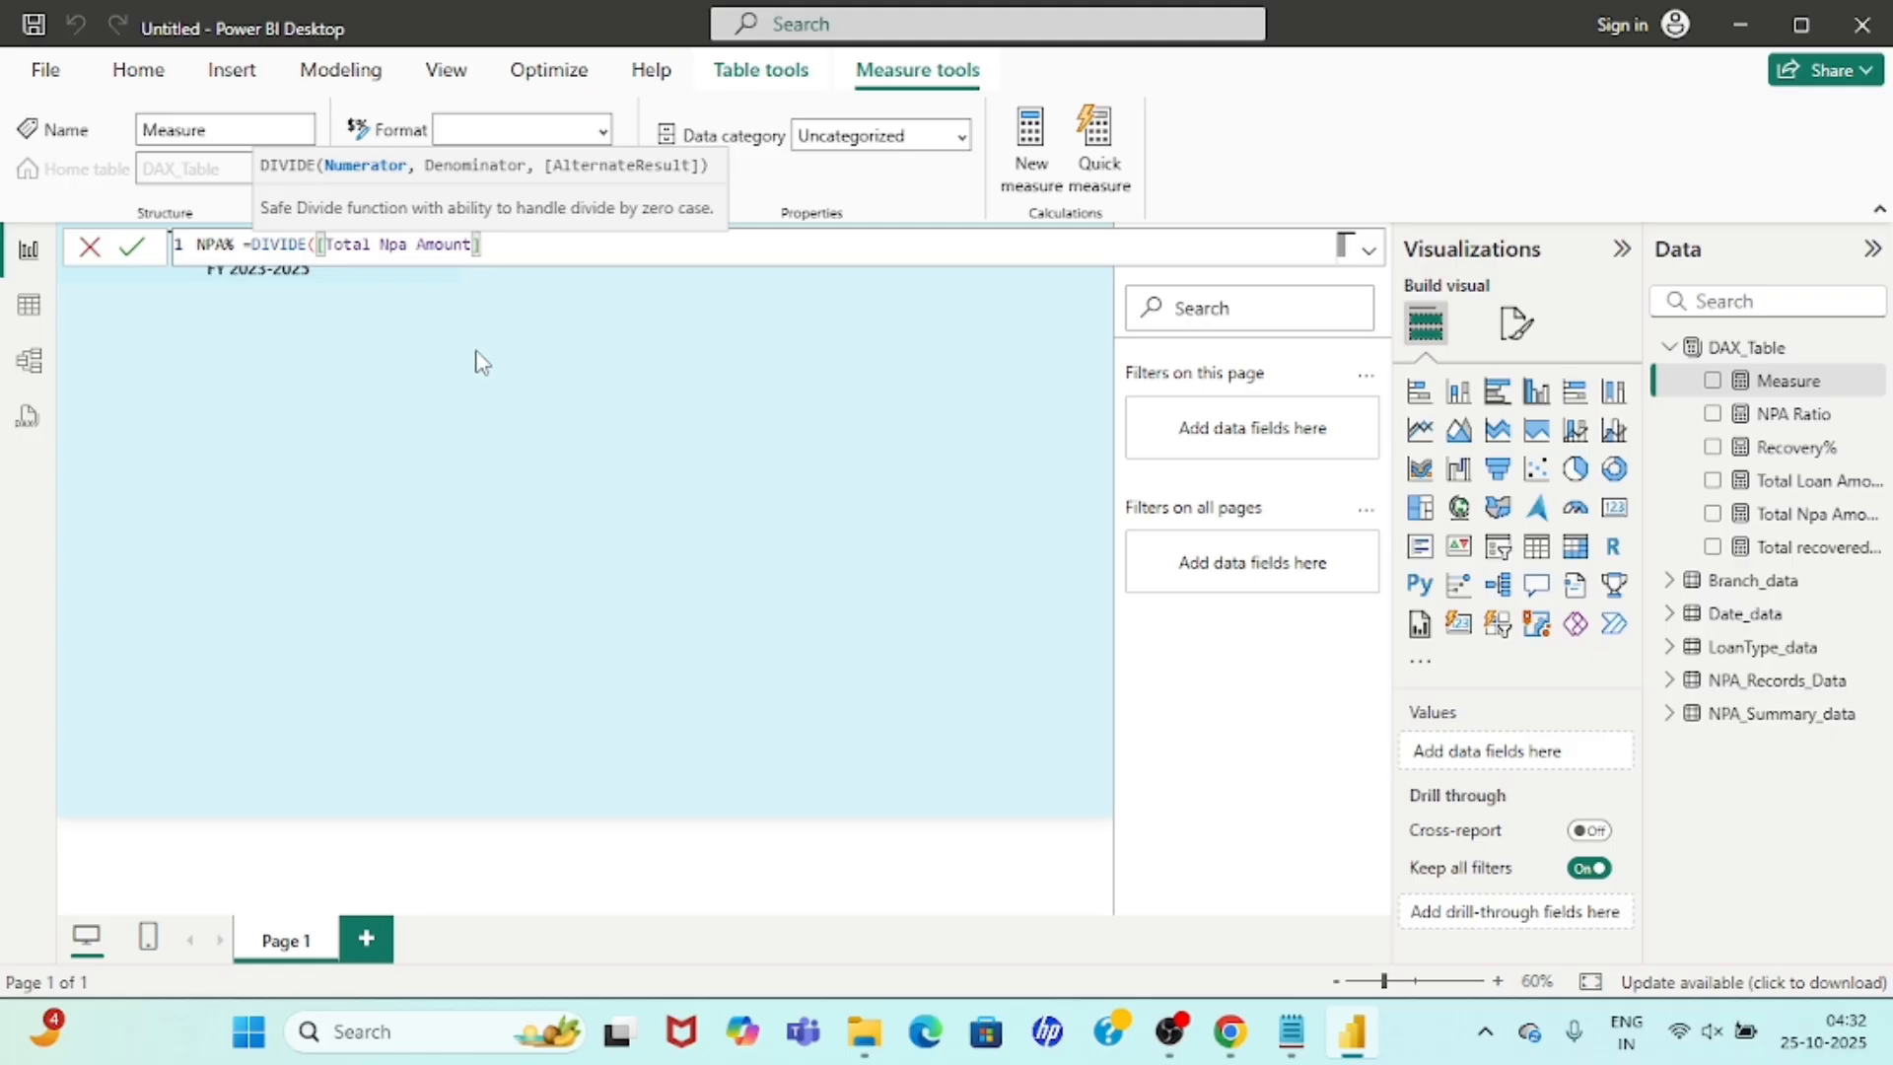
{"action": "type", "text": ","}
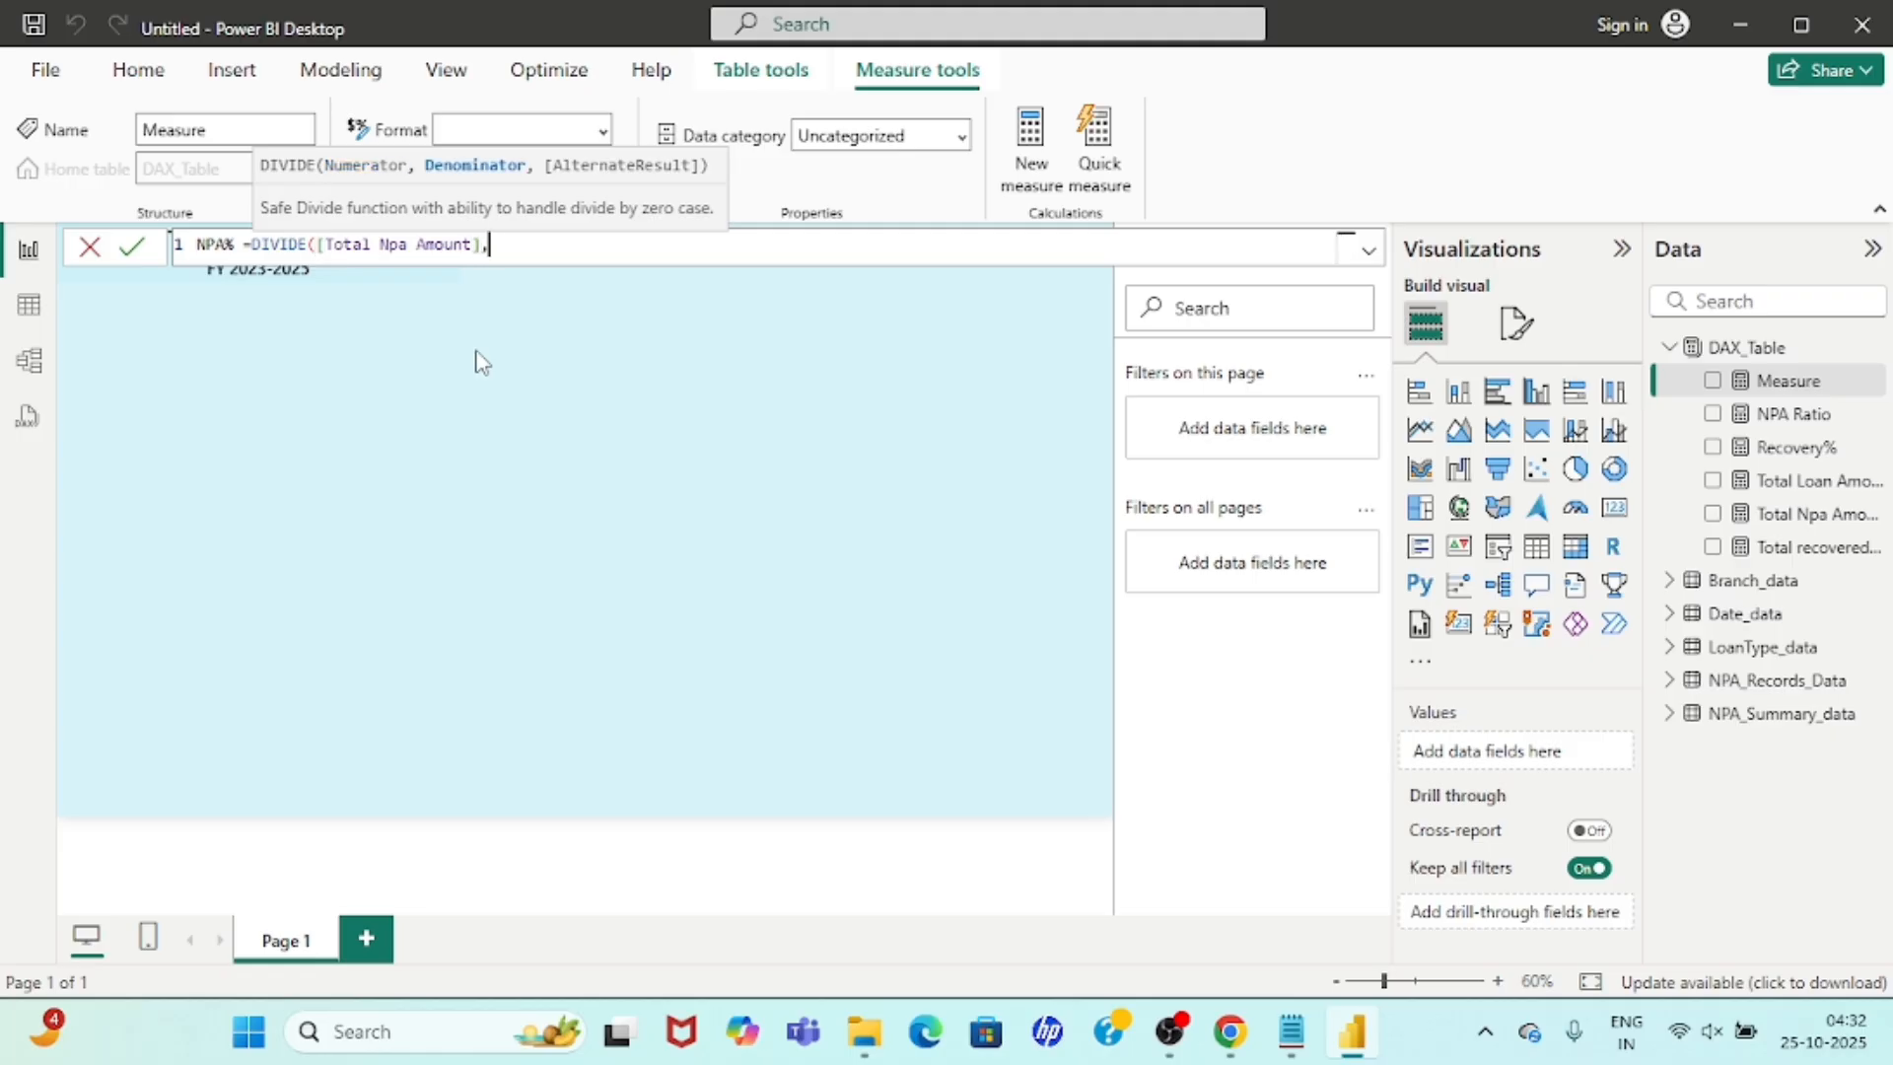
{"action": "type", "text": "t"}
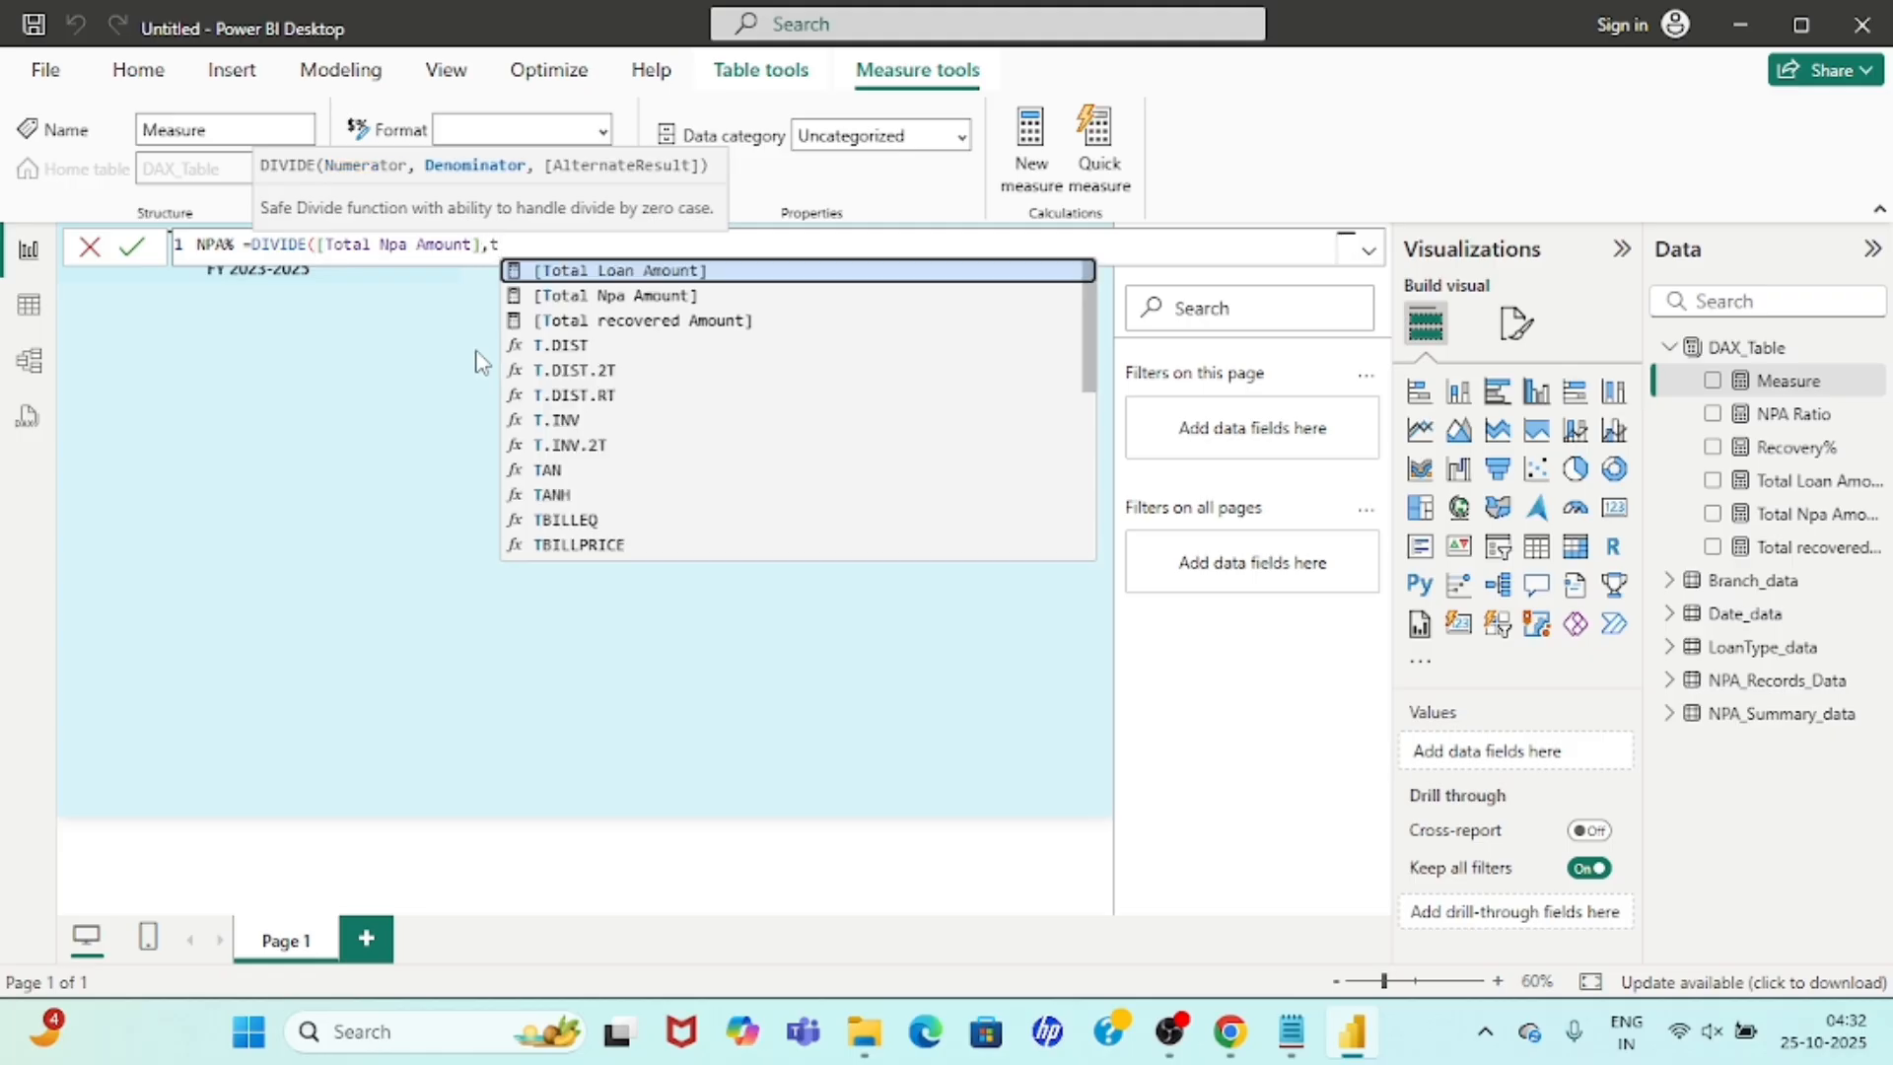
{"action": "key", "text": "Tab"}
{"action": "type", "text": ")"}
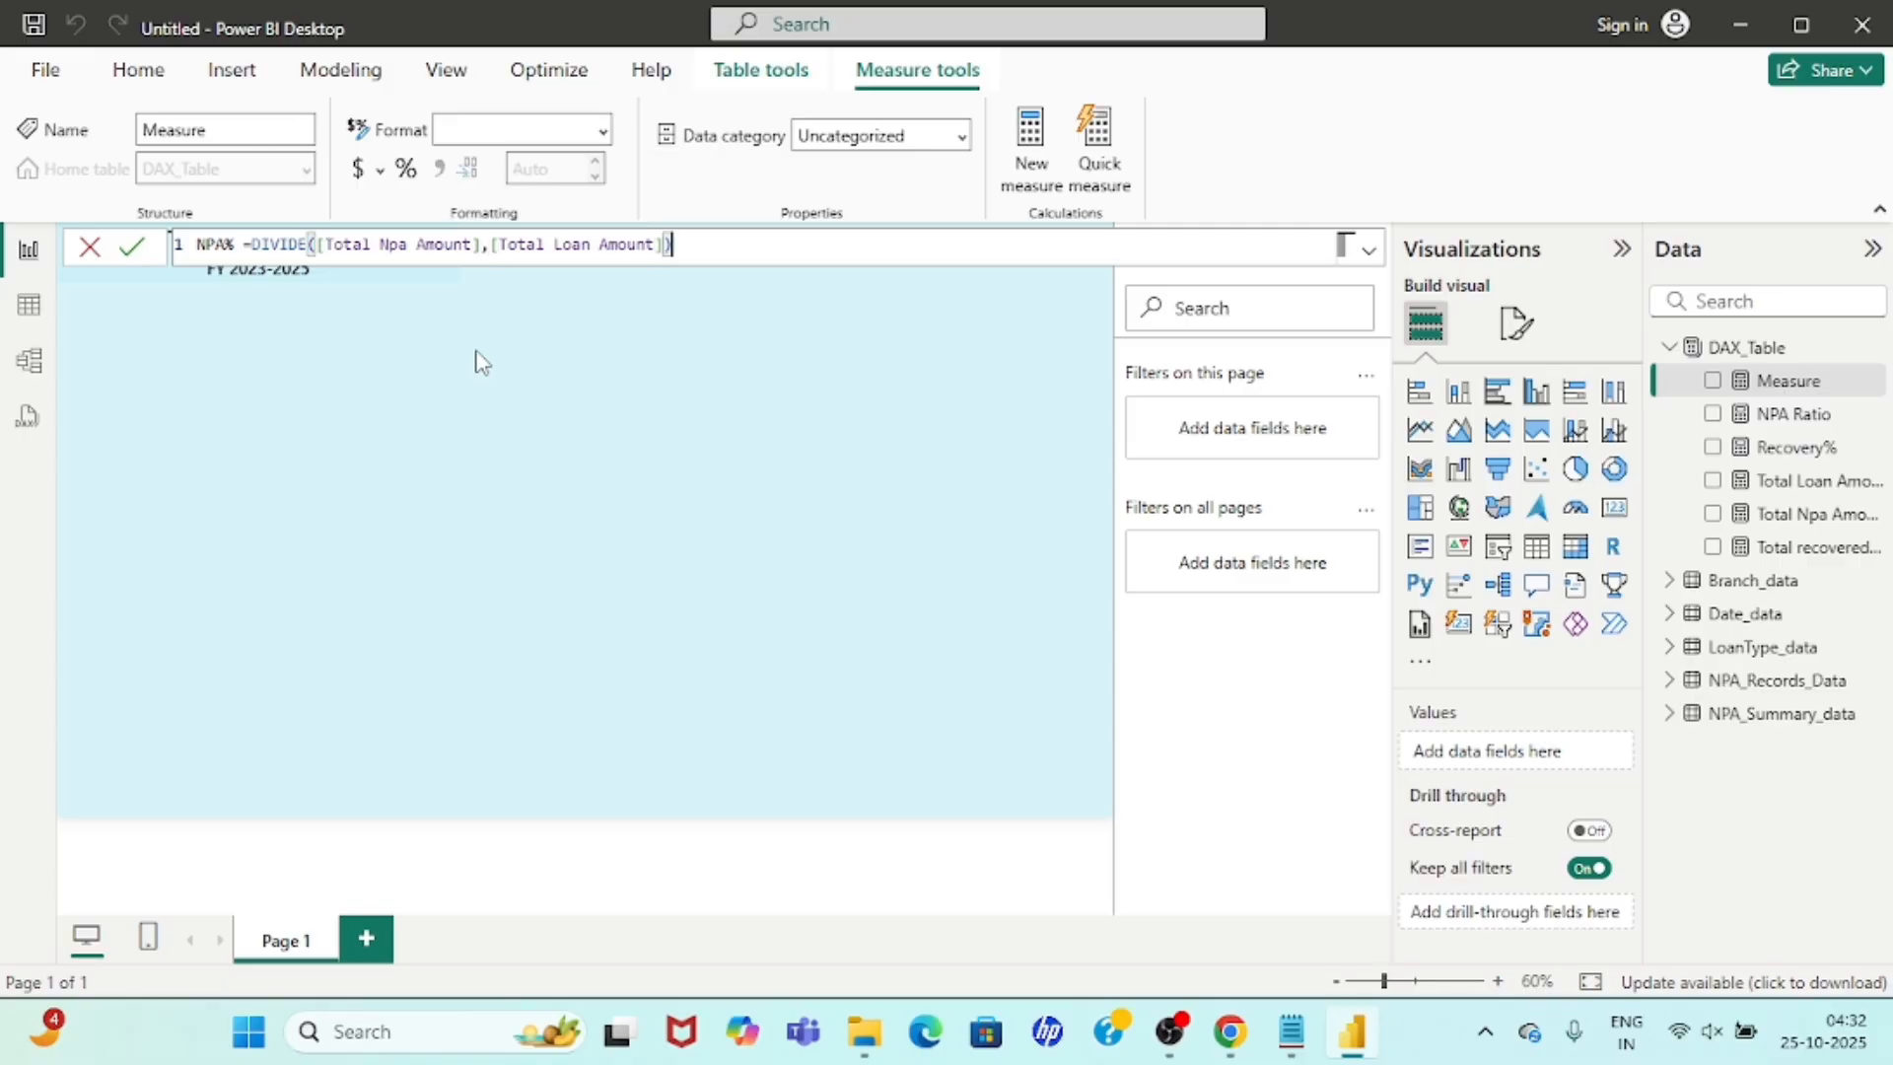
{"action": "key", "text": "Return"}
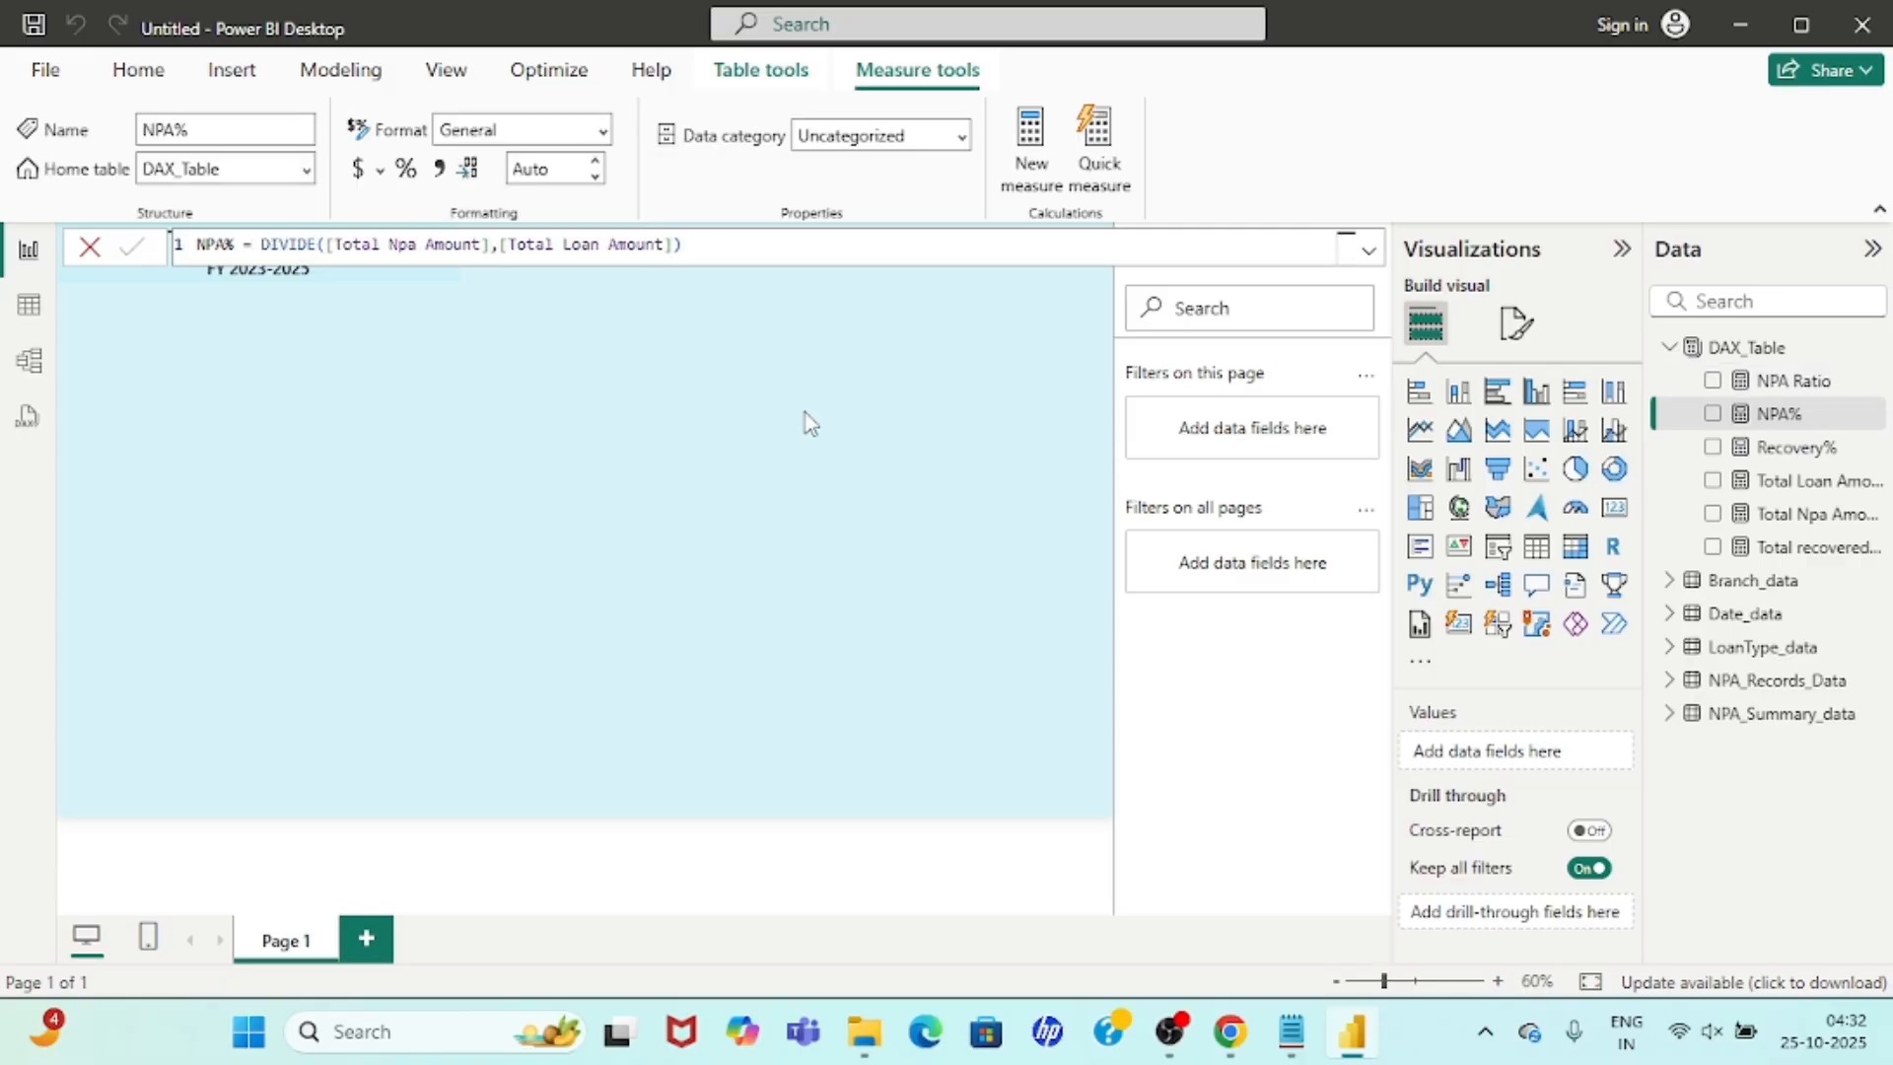
{"action": "left_click", "coordinate": [807, 412]}
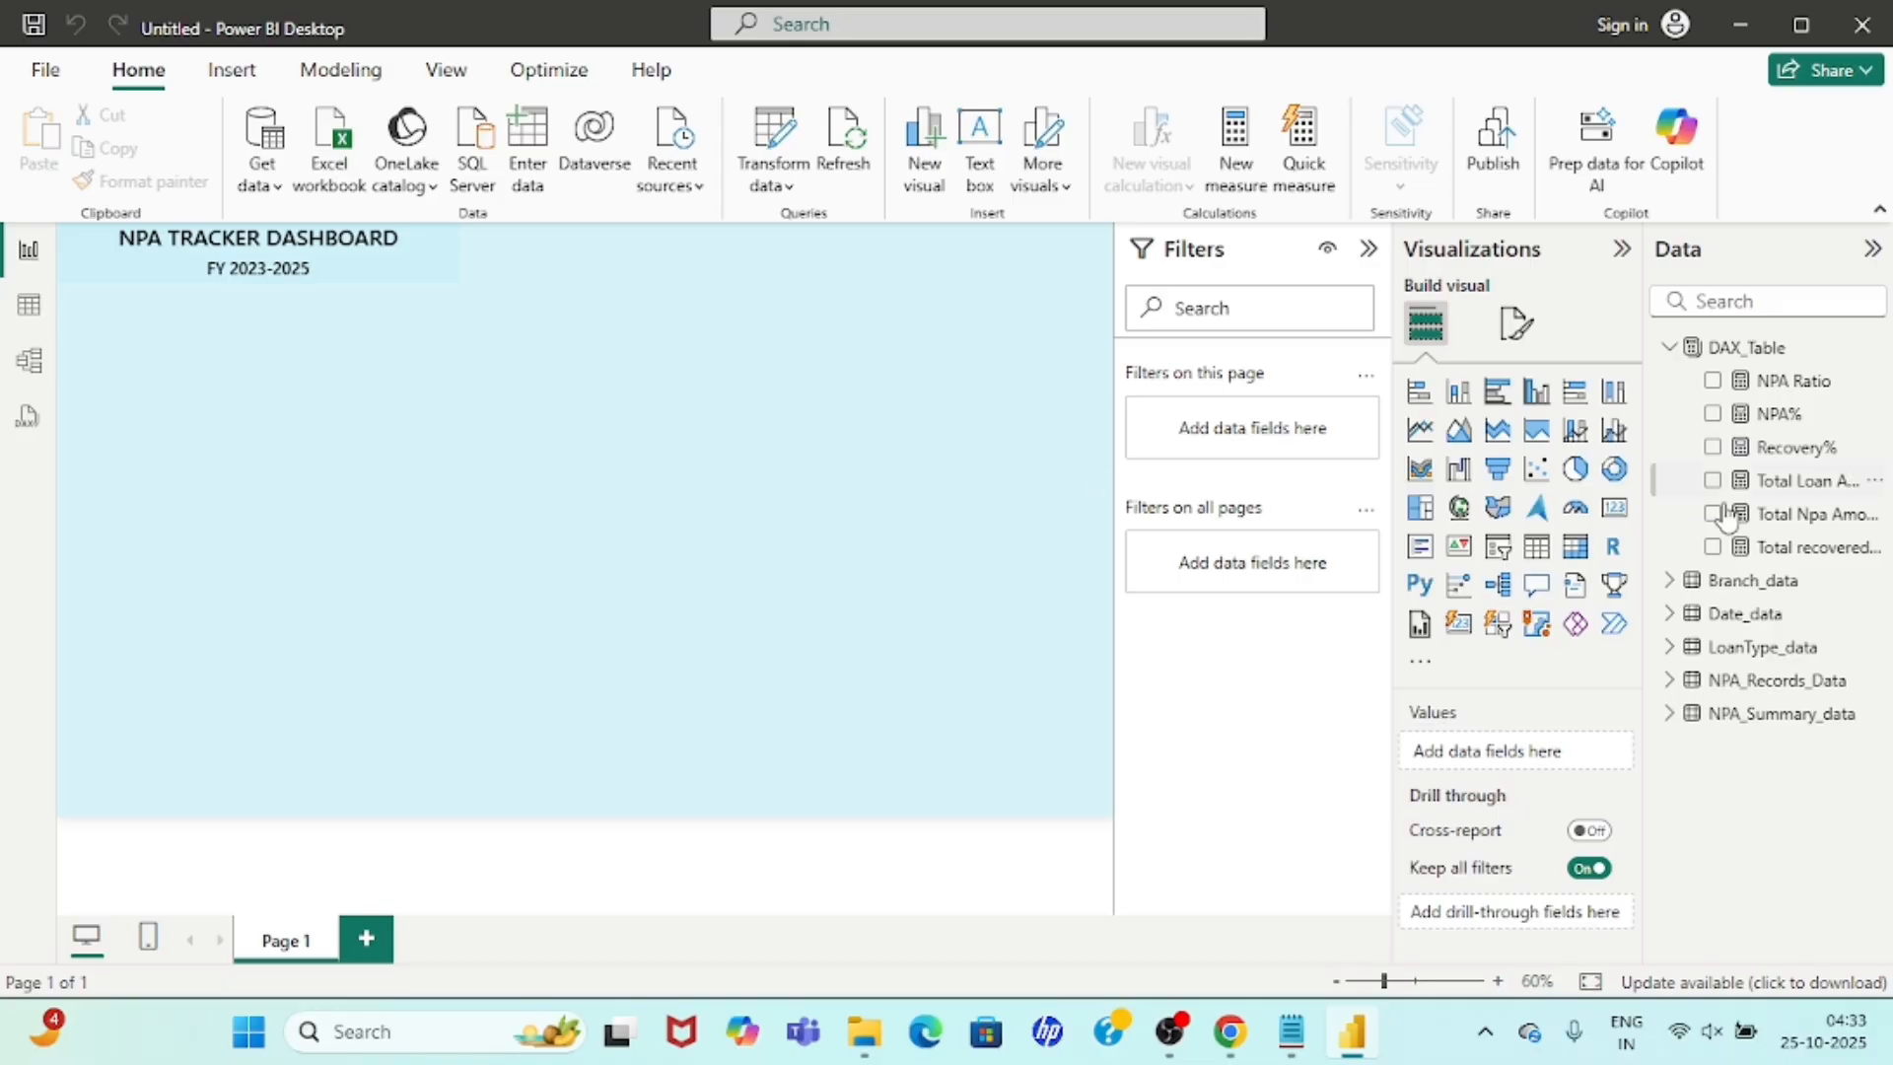
Add a card visual directly beneath the dashboard title, shrink it, and fill it with the Total Loan Amount measure.
{"action": "left_click", "coordinate": [1614, 507]}
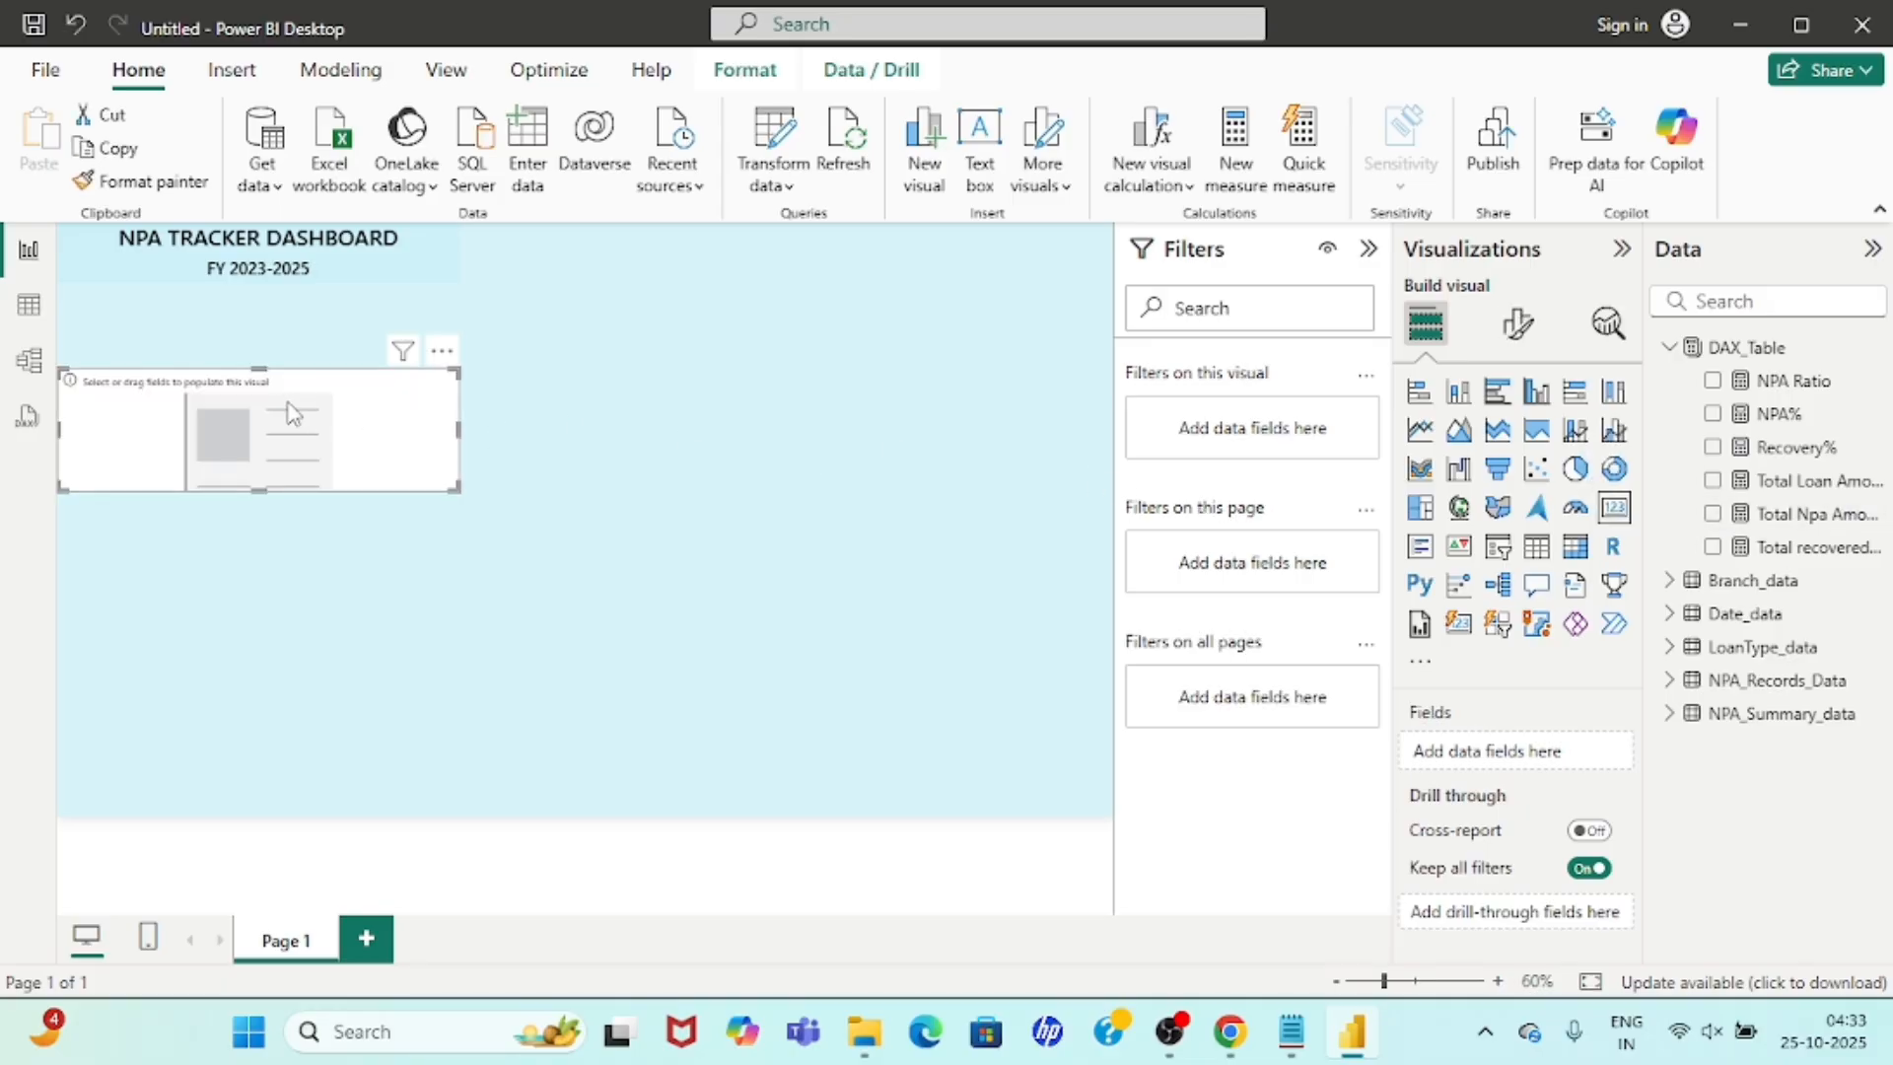
{"action": "left_click_drag", "start_coordinate": [282, 404], "coordinate": [276, 339]}
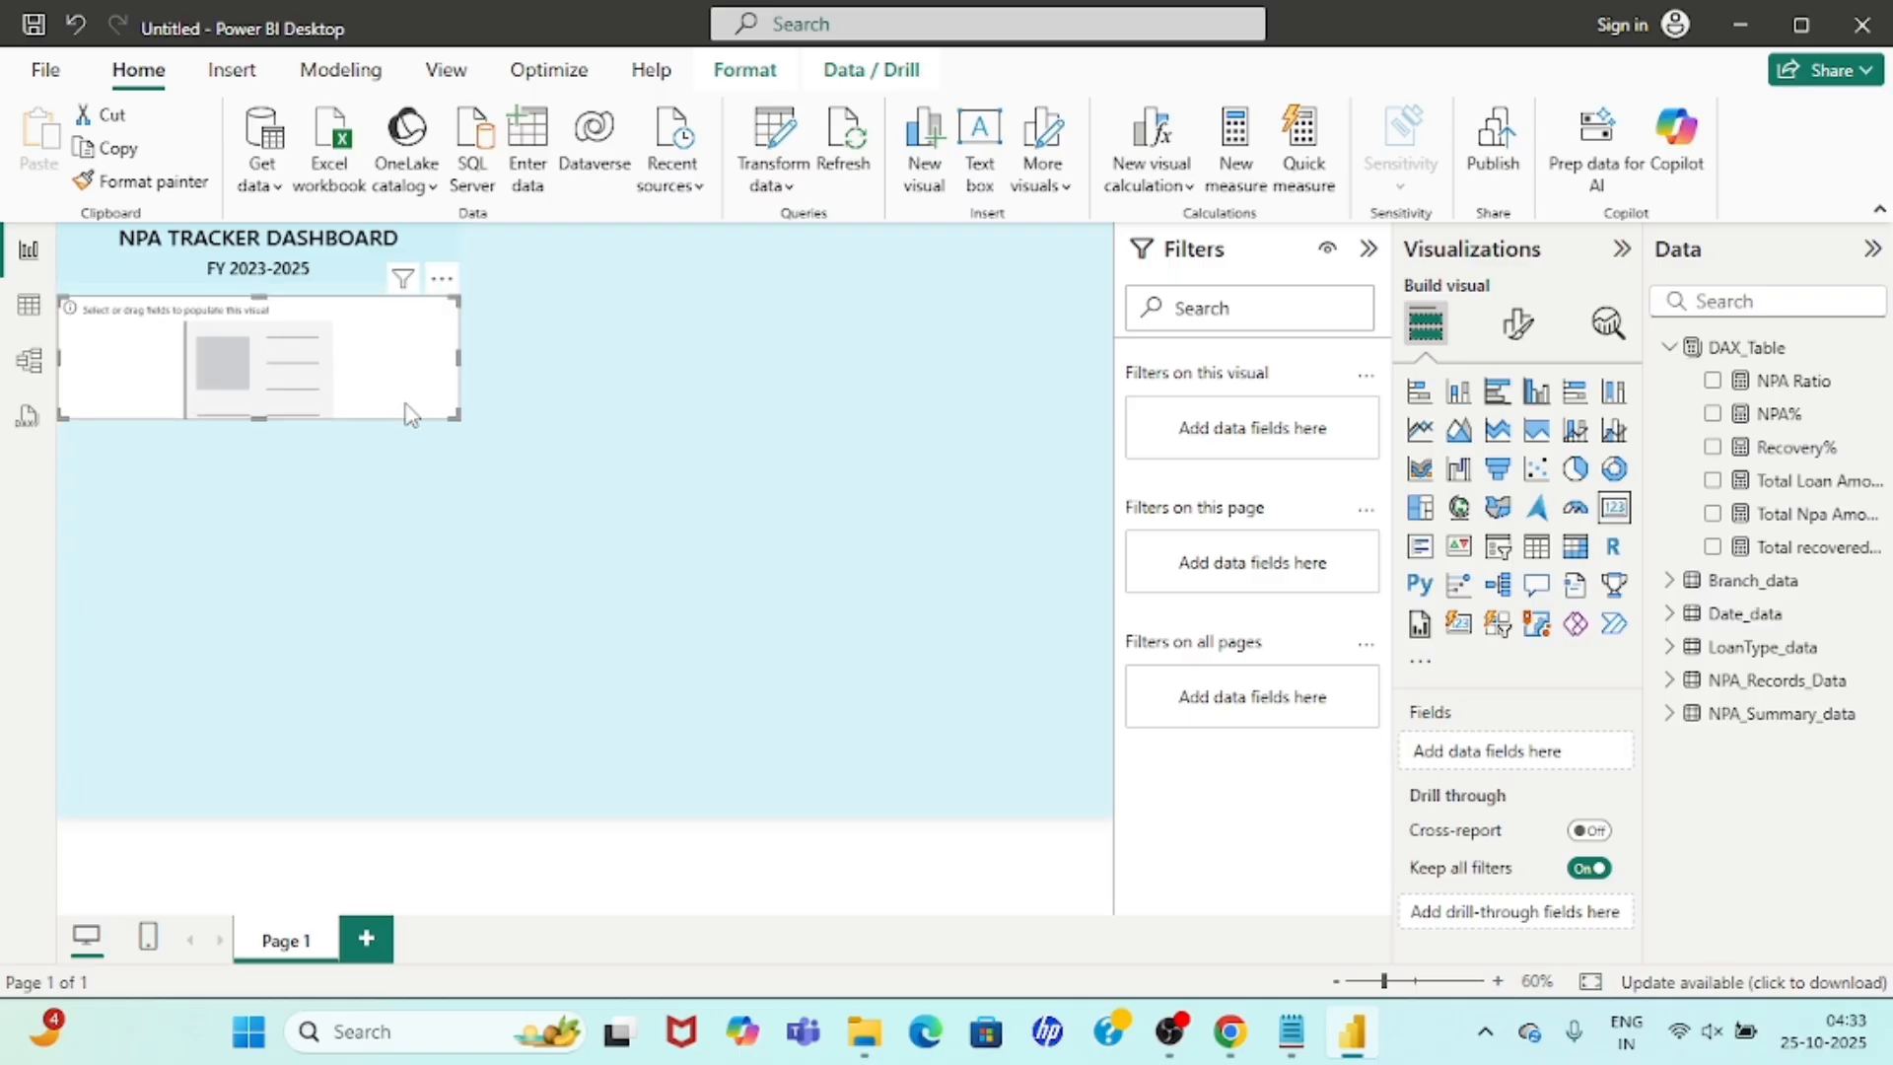
{"action": "left_click_drag", "start_coordinate": [459, 418], "coordinate": [352, 398]}
{"action": "left_click", "coordinate": [1713, 481]}
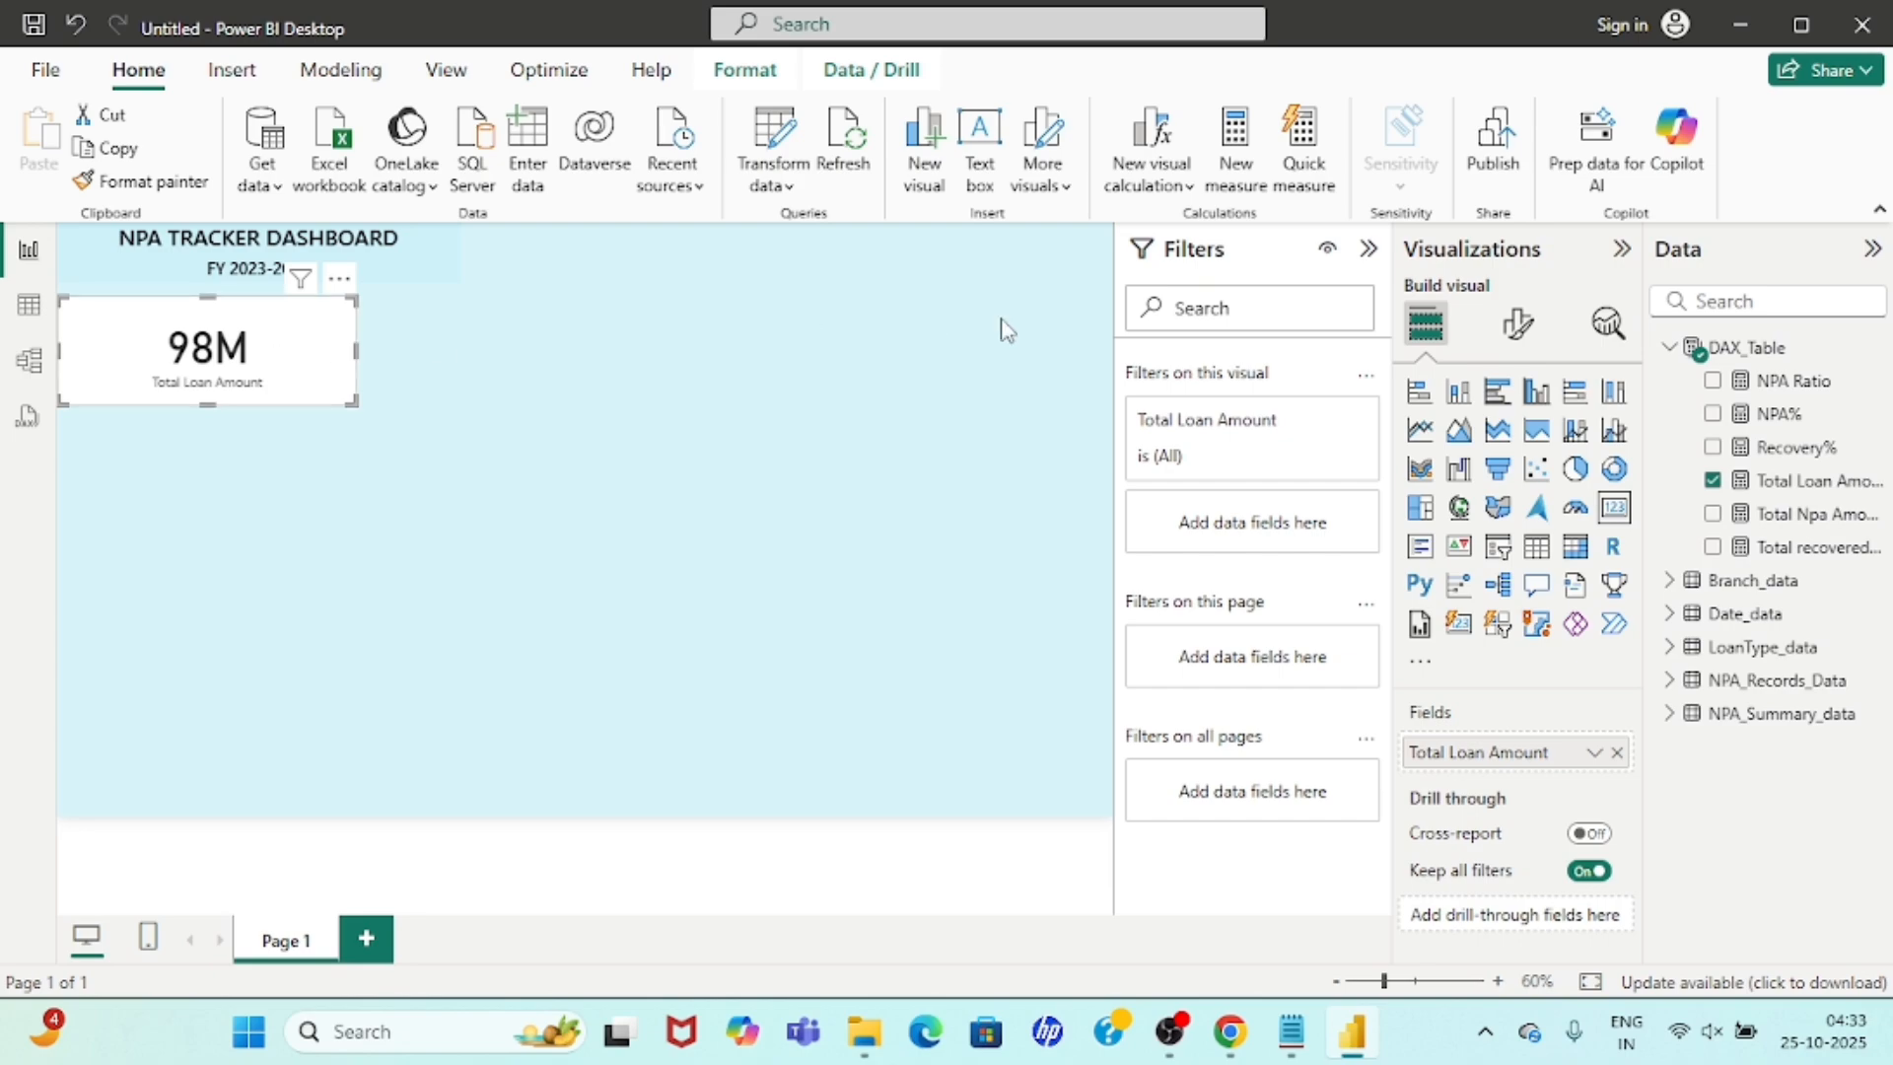
Set the background color of the Total Loan Amount card to #004E89.
{"action": "left_click", "coordinate": [1518, 323]}
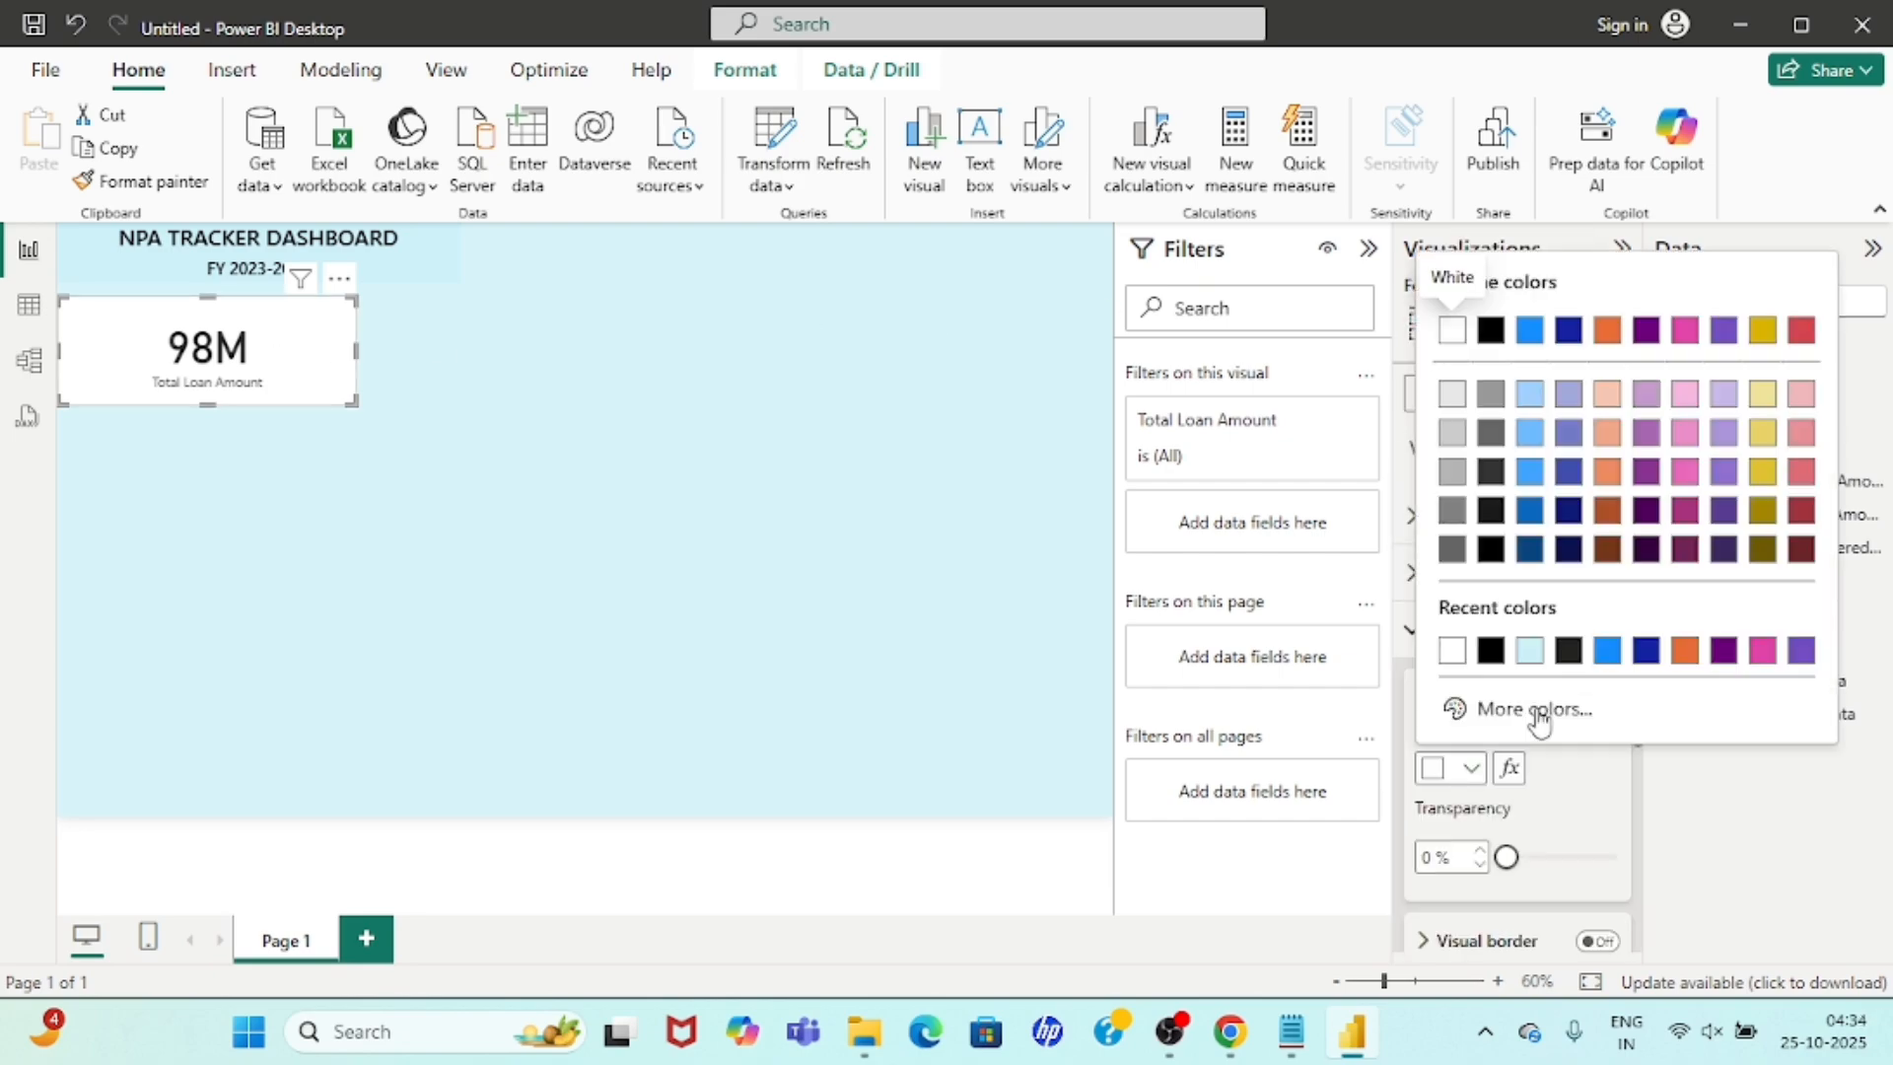
{"action": "left_click", "coordinate": [1536, 714]}
{"action": "type", "text": "#004E89"}
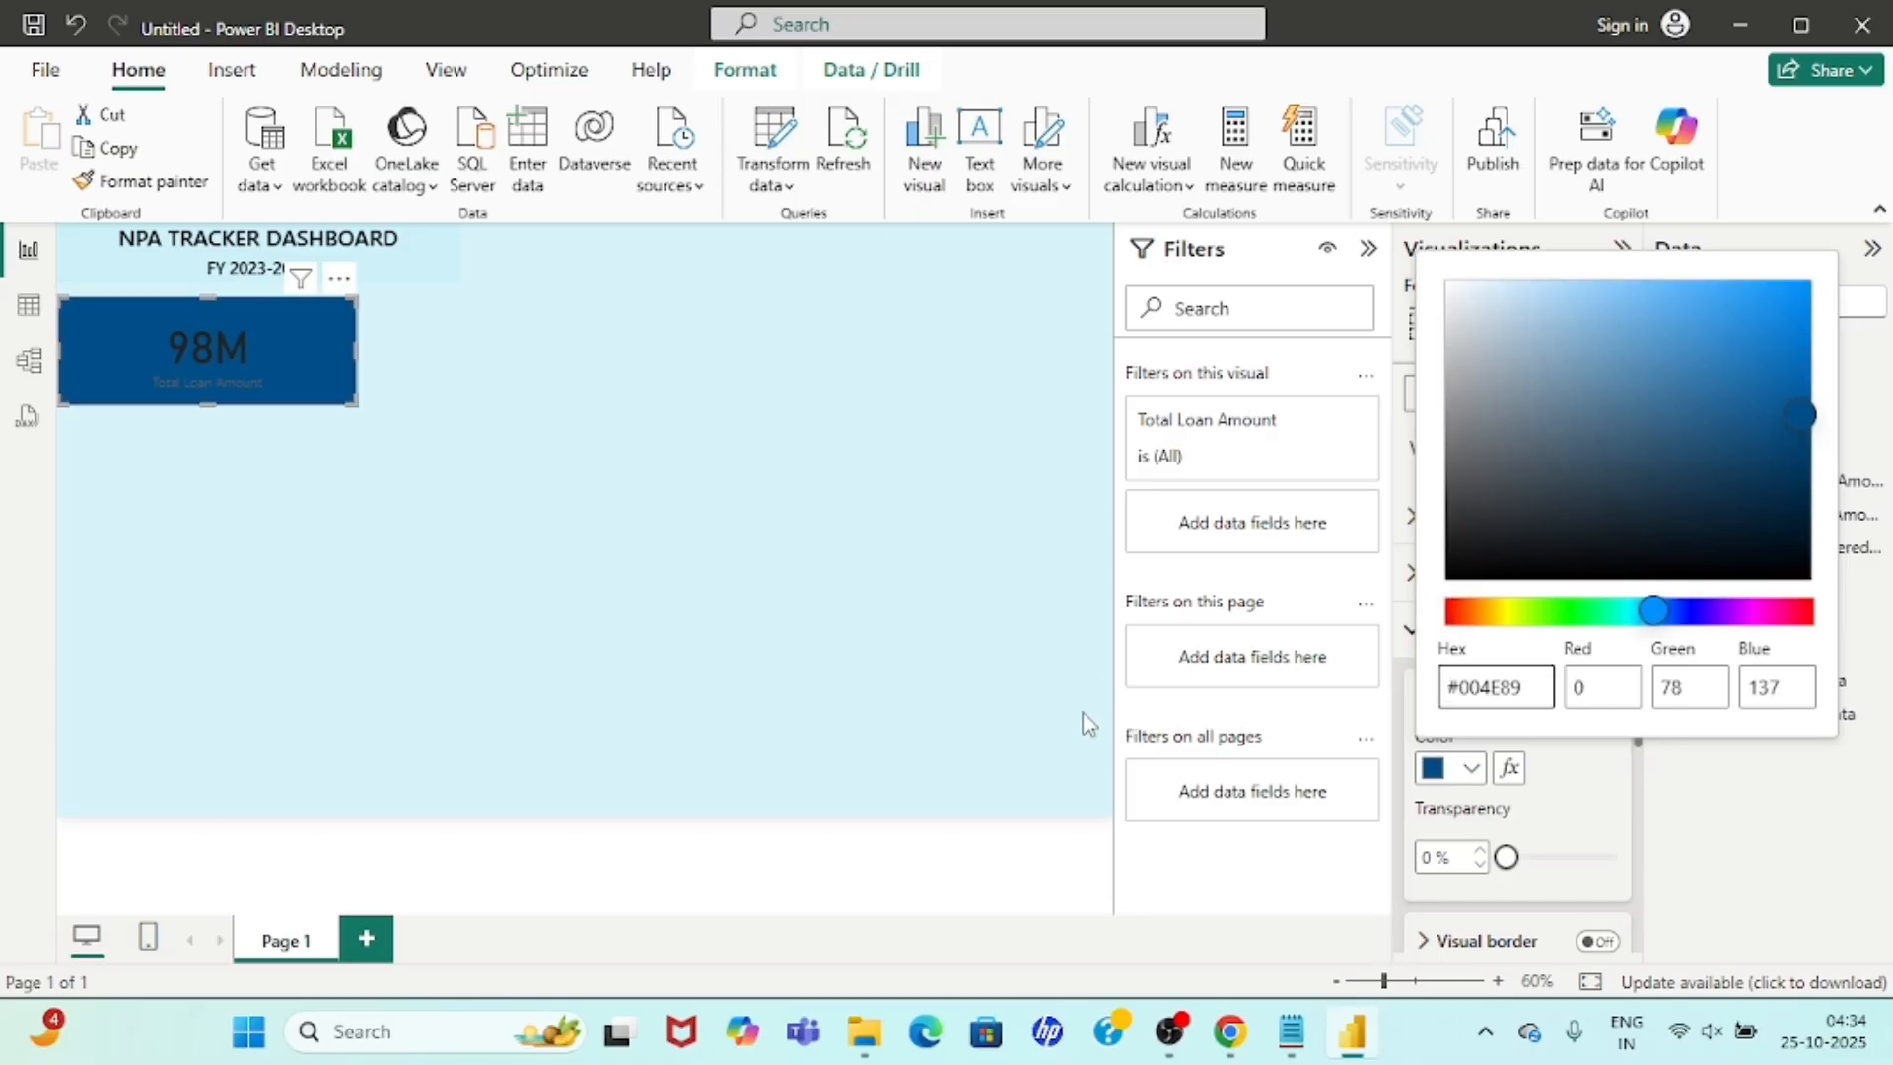
{"action": "left_click", "coordinate": [219, 334]}
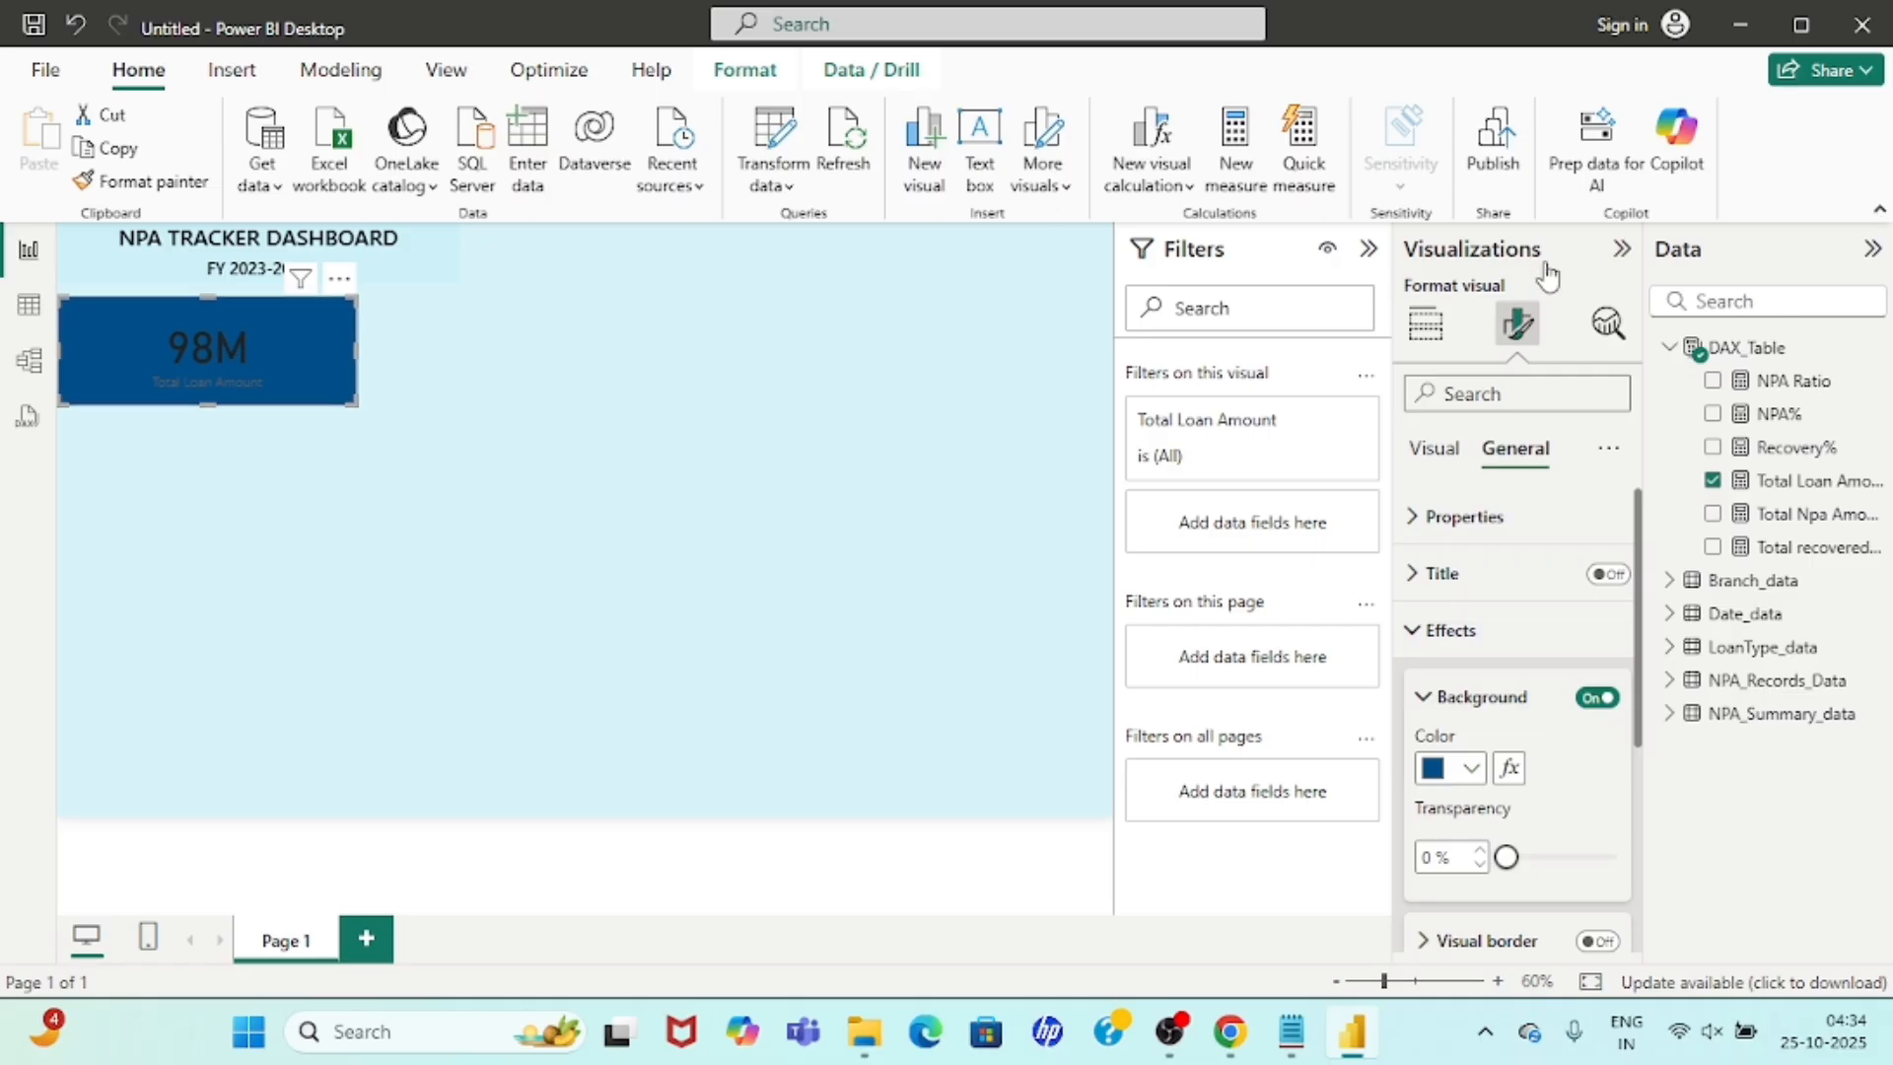
Change the card's callout value to a heavier Segoe UI font at size 30.
{"action": "left_click", "coordinate": [1435, 449]}
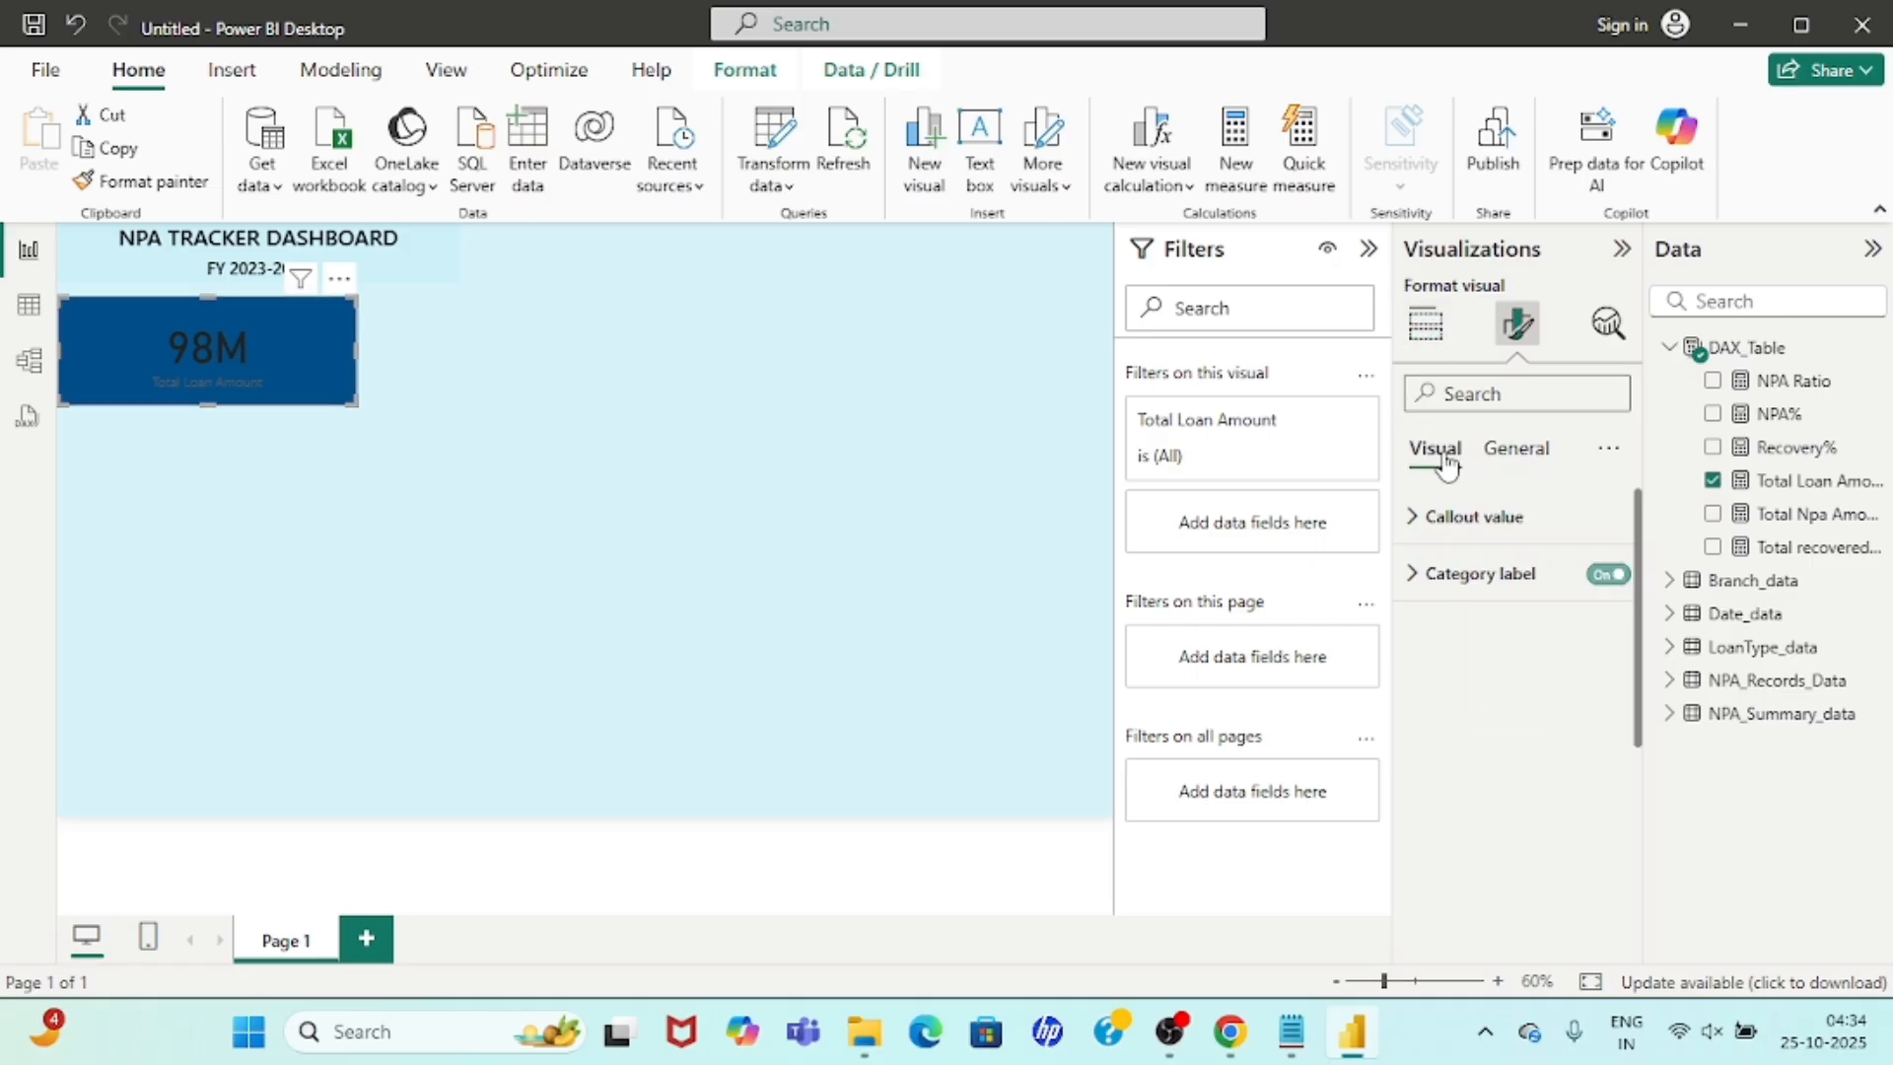
{"action": "left_click", "coordinate": [1416, 520]}
{"action": "left_click", "coordinate": [1508, 616]}
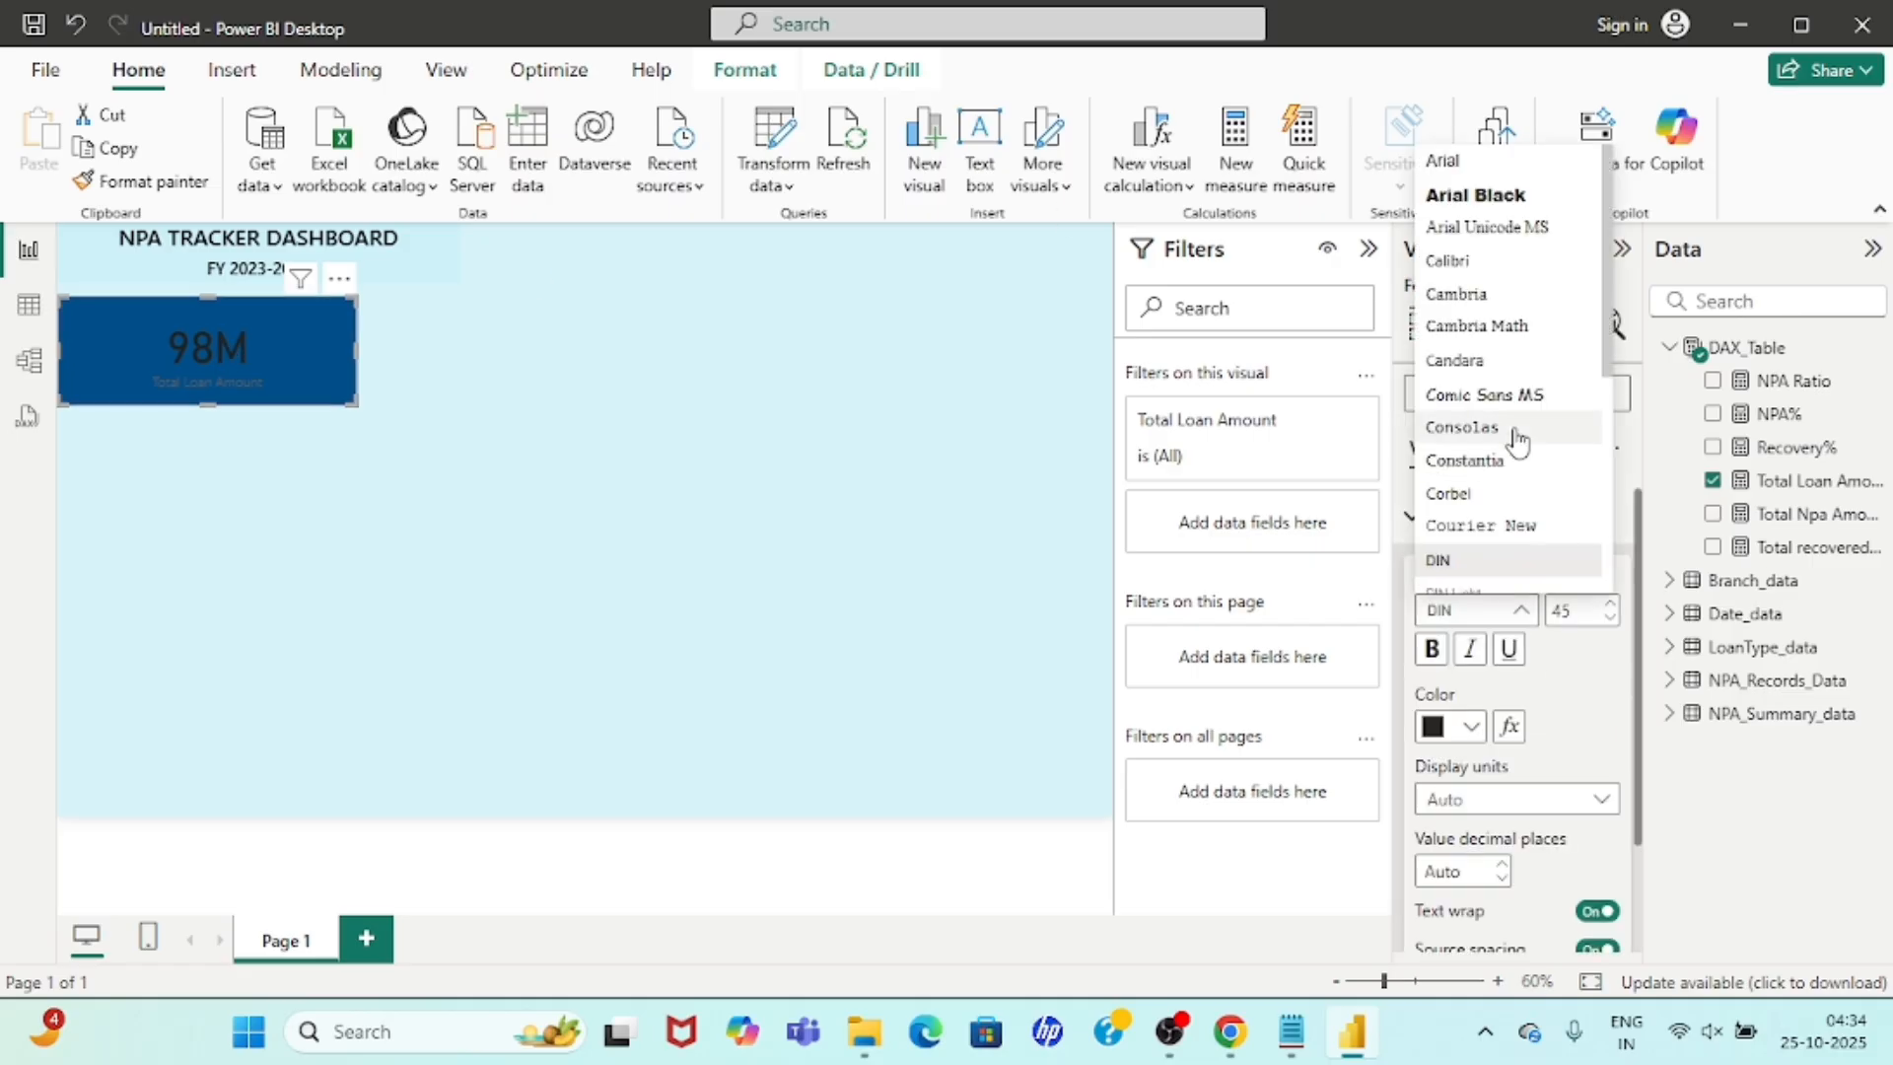
{"action": "scroll", "coordinate": [1505, 427], "scroll_direction": "down", "scroll_amount": 5}
{"action": "left_click", "coordinate": [1479, 391]}
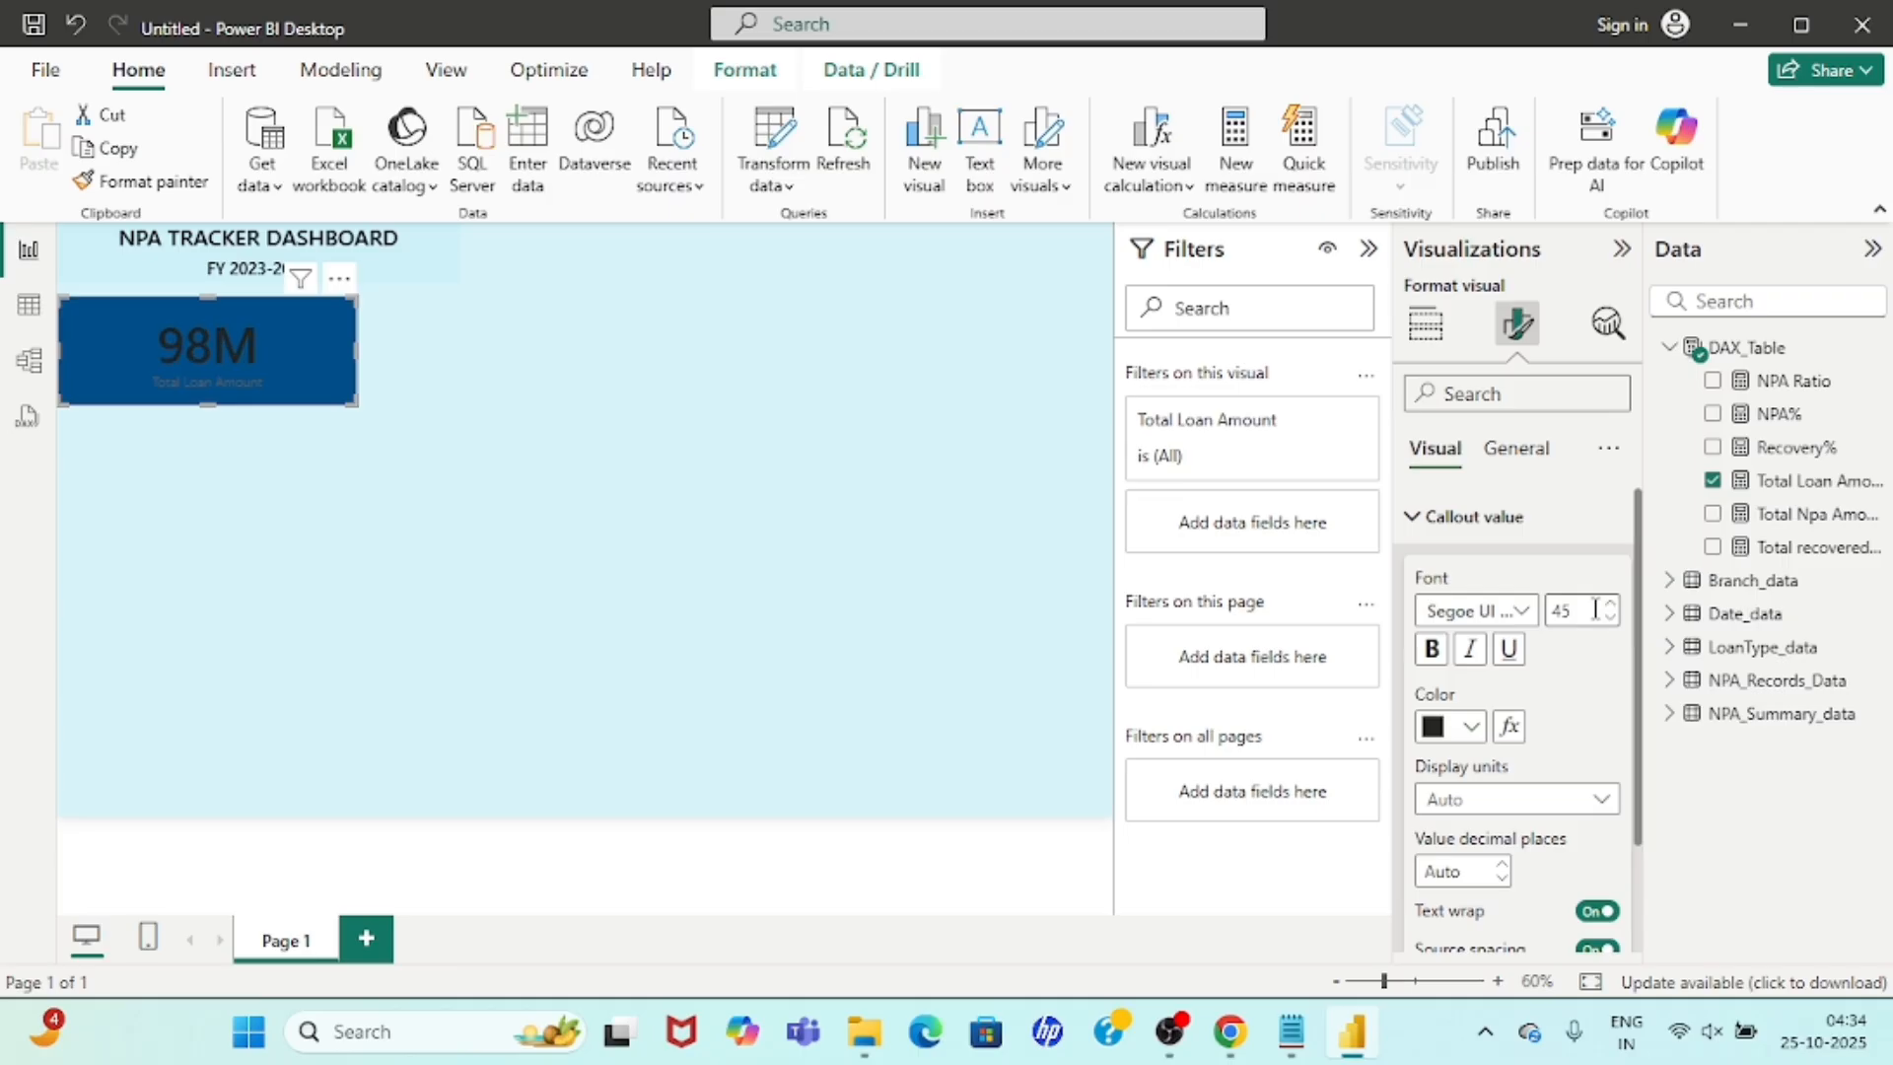
{"action": "double_click", "coordinate": [1596, 609]}
{"action": "type", "text": "30"}
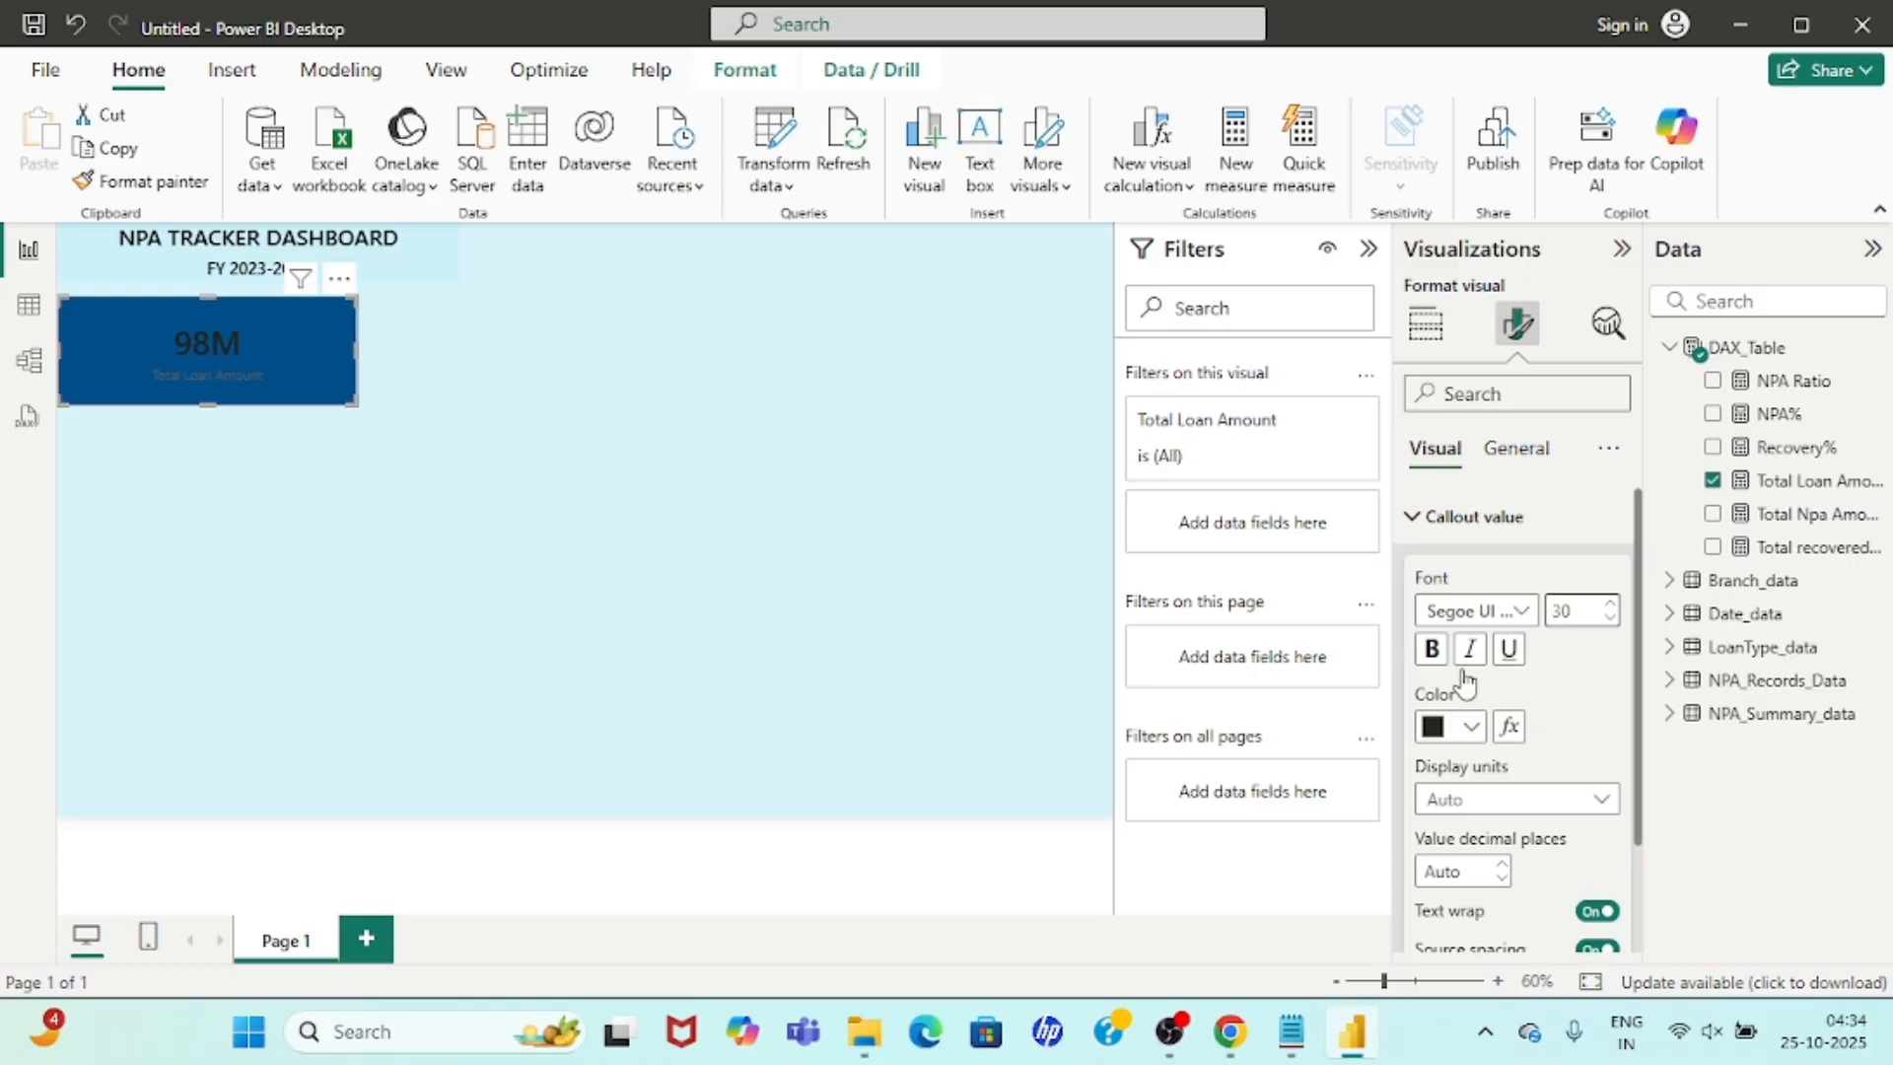
Make the card's callout value bold and white, and set its display units to Millions.
{"action": "left_click", "coordinate": [1470, 726]}
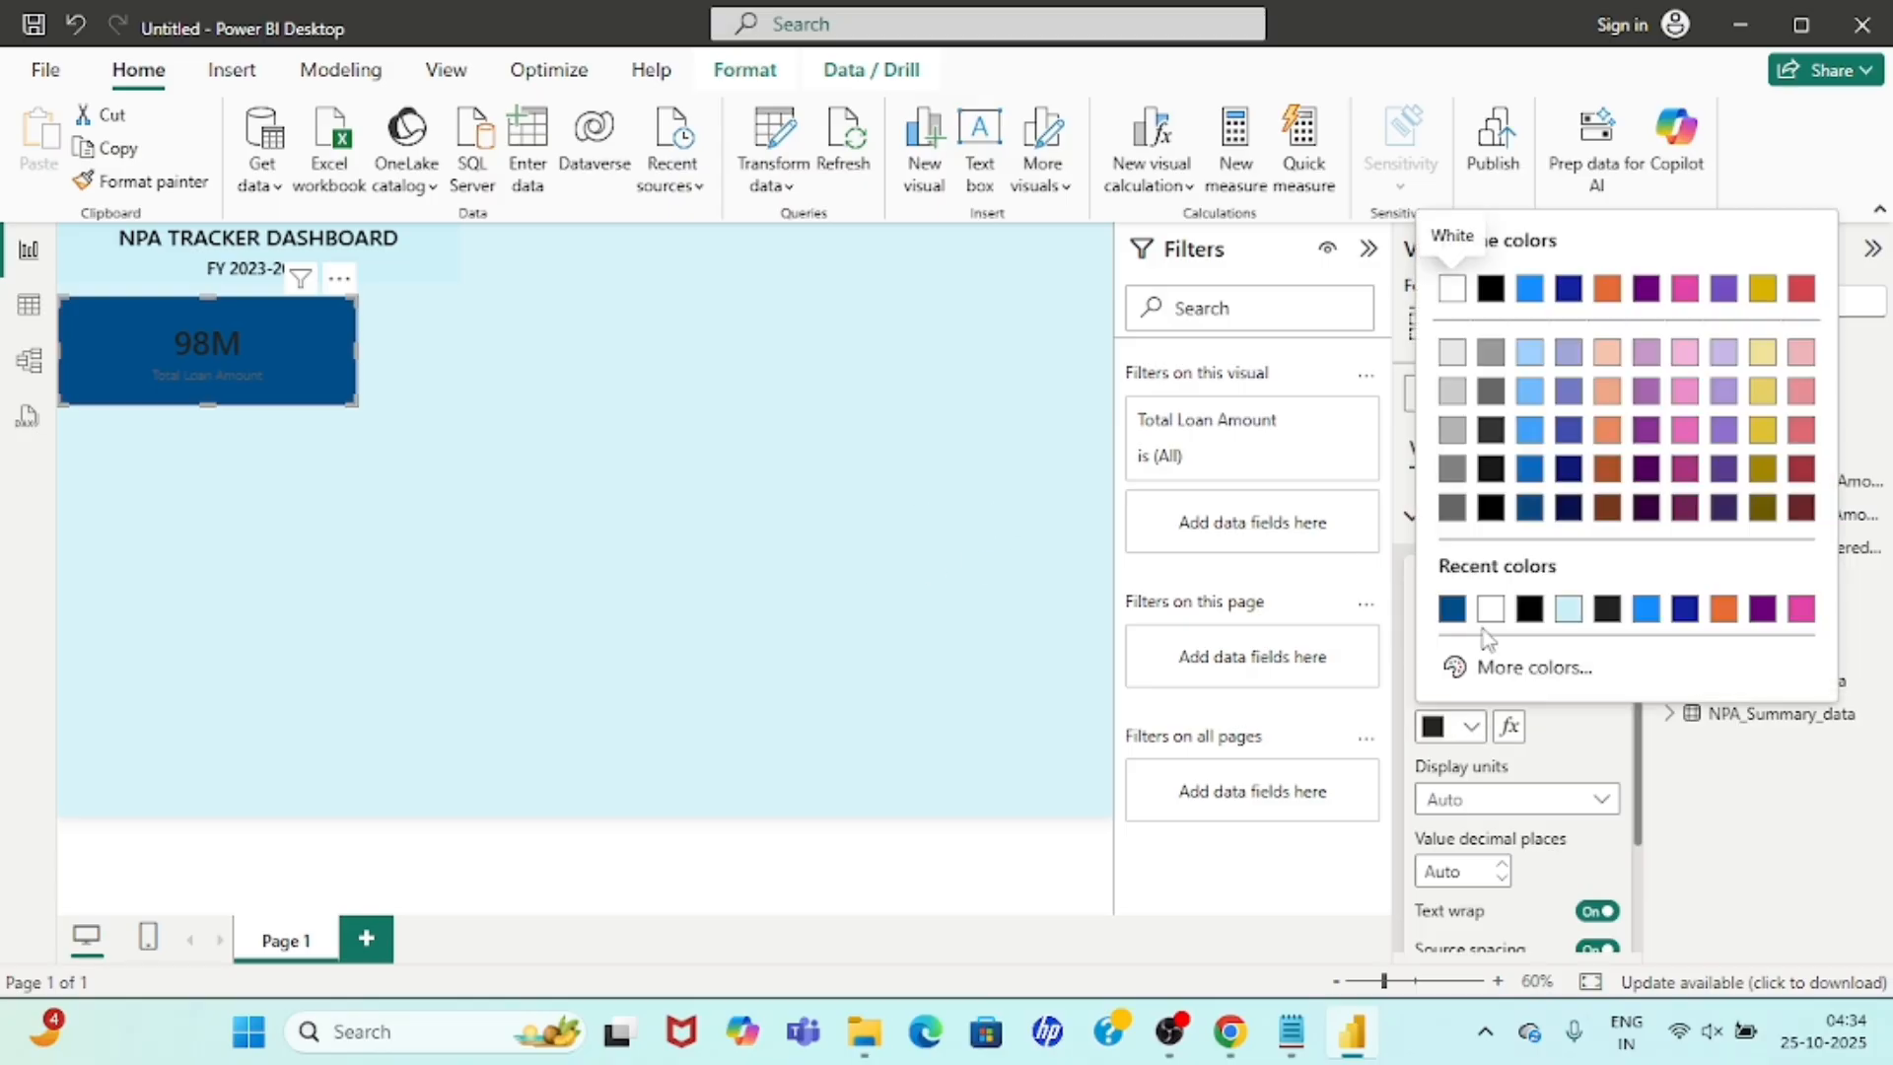
{"action": "left_click", "coordinate": [1491, 609]}
{"action": "scroll", "coordinate": [1538, 671], "scroll_direction": "down", "scroll_amount": 2}
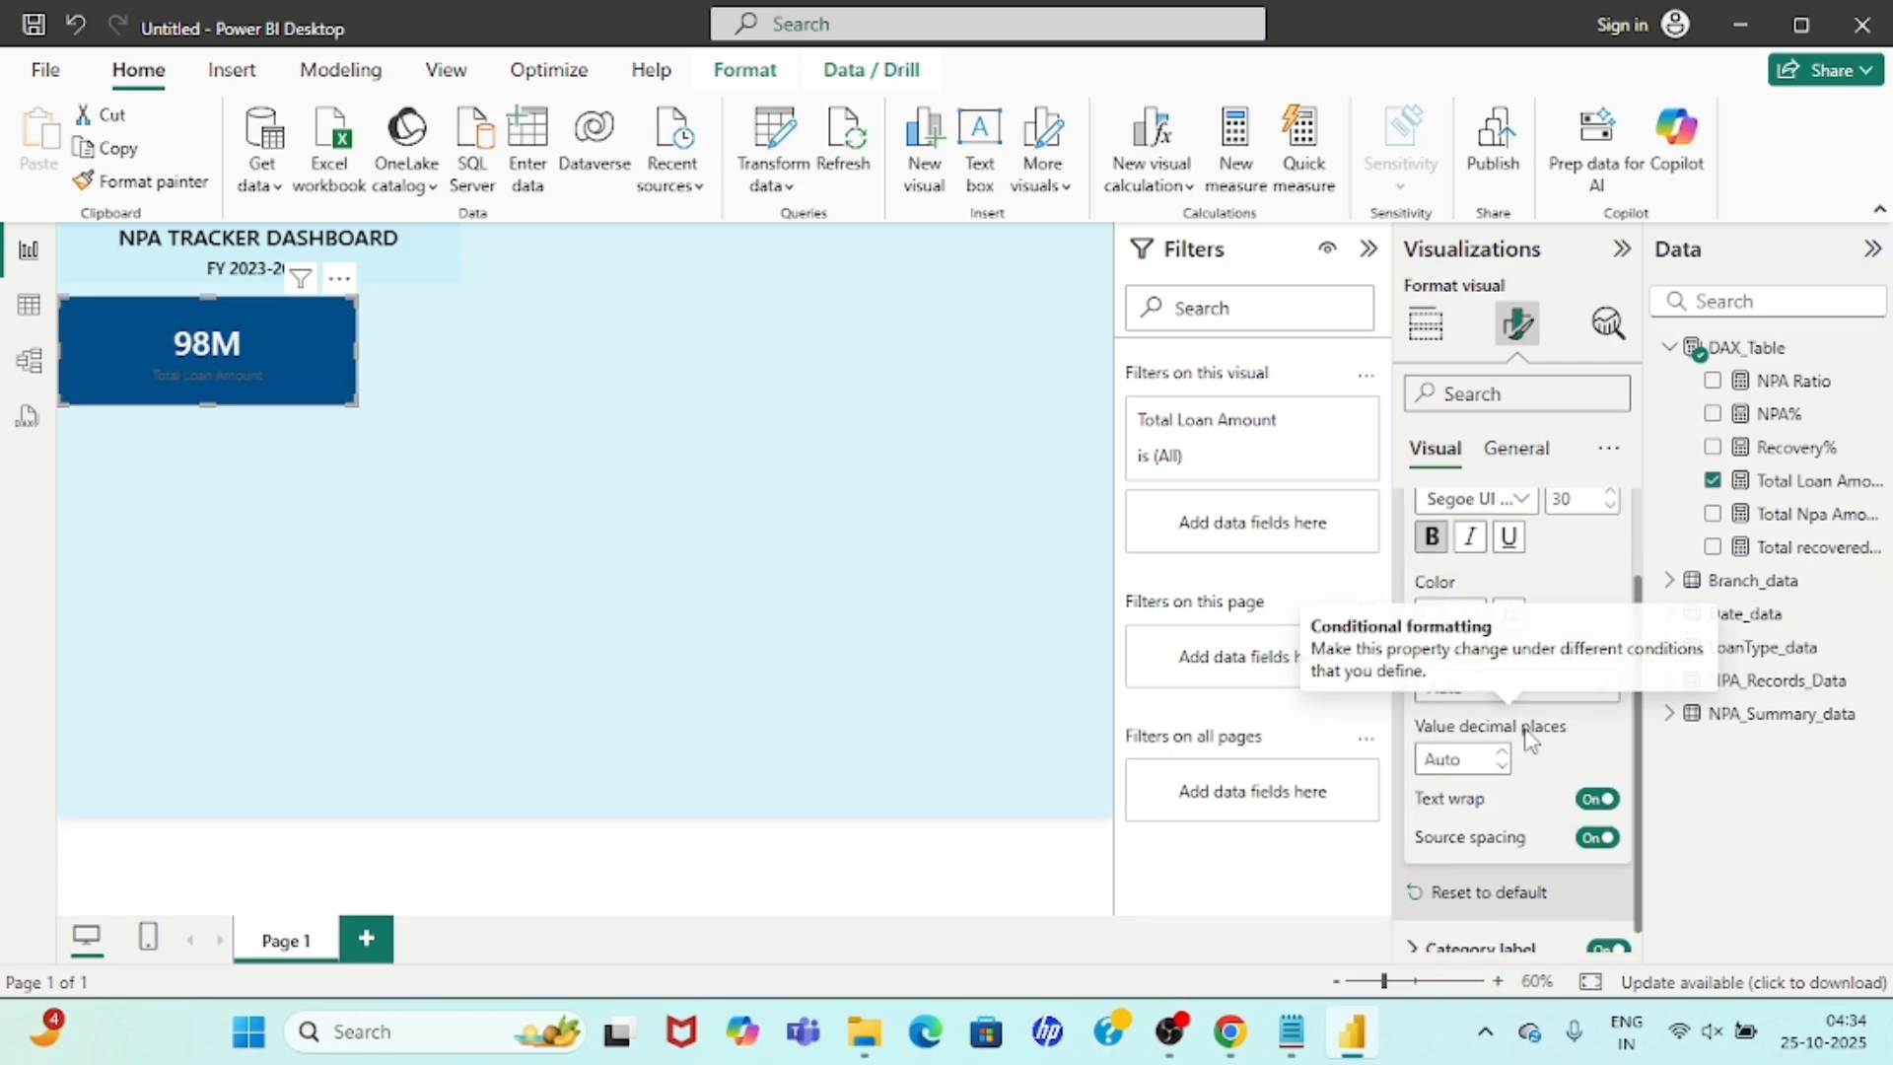
{"action": "left_click", "coordinate": [1506, 667]}
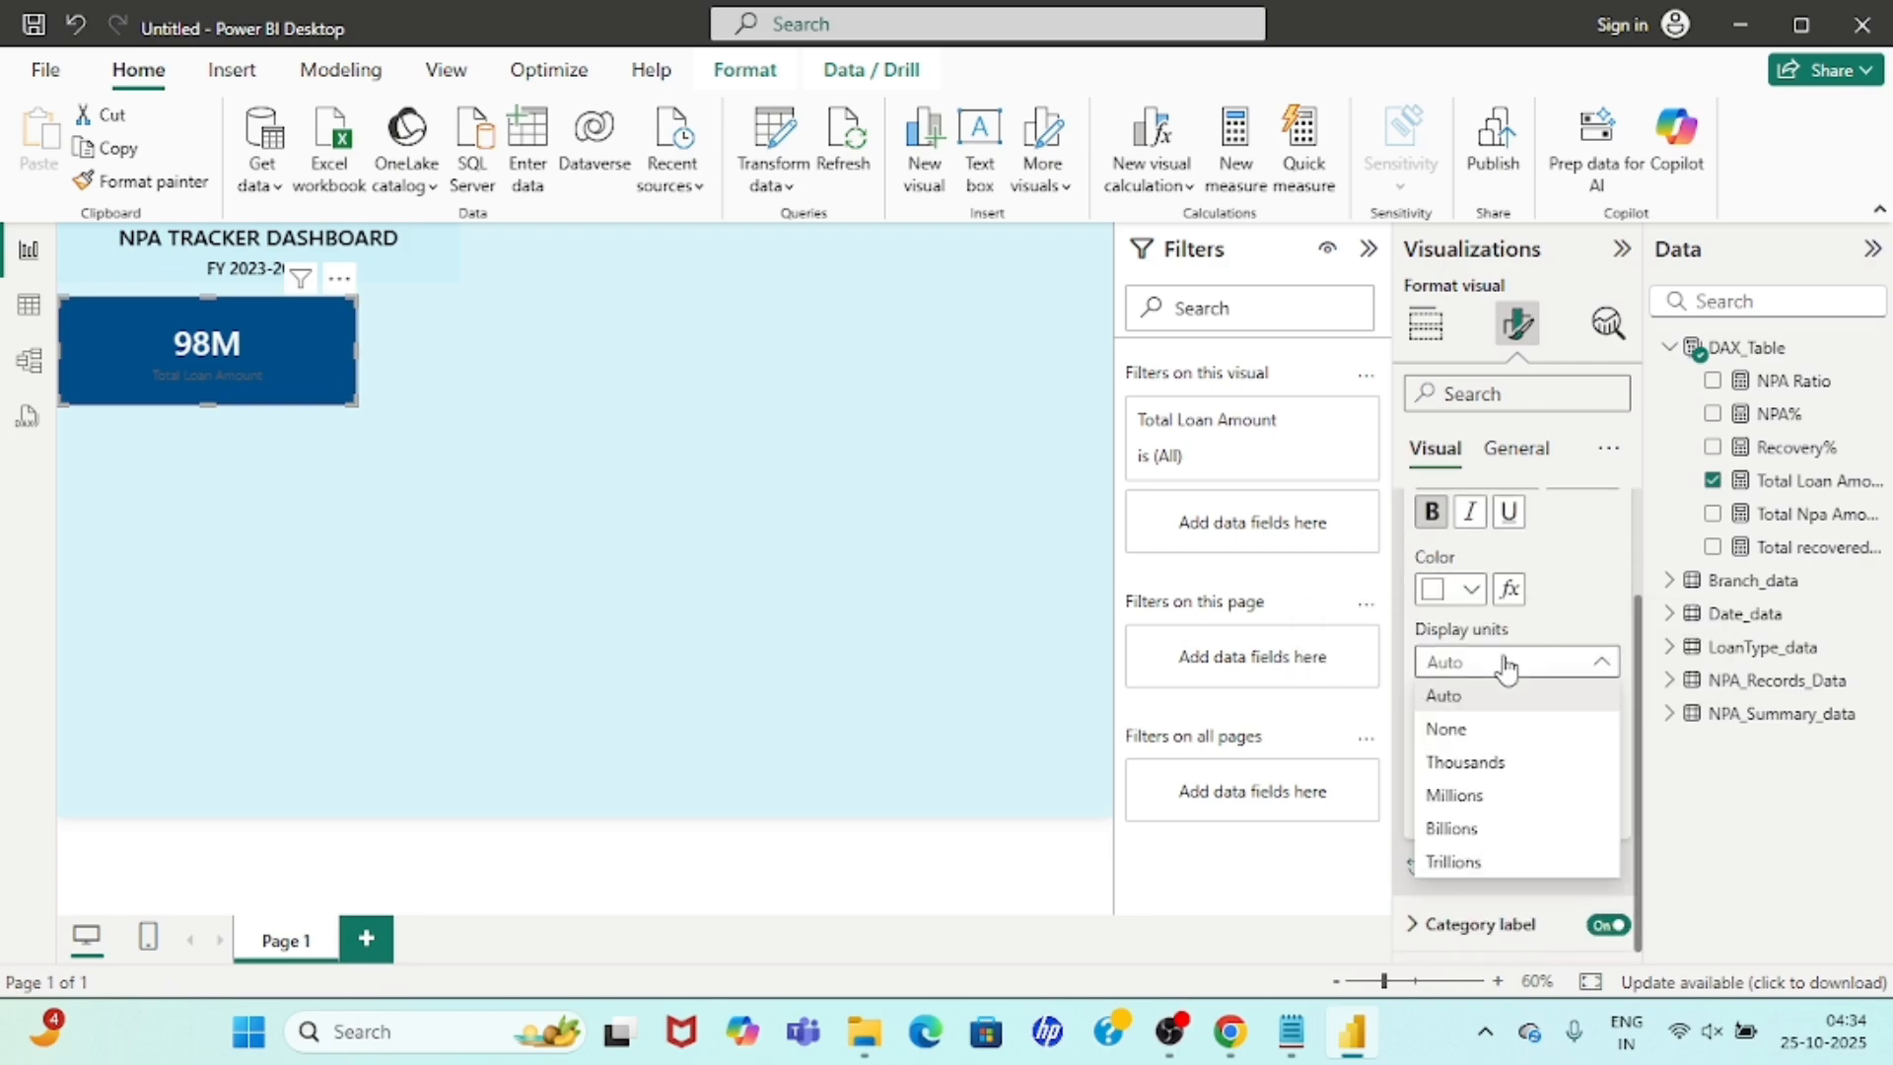
{"action": "left_click", "coordinate": [1465, 792]}
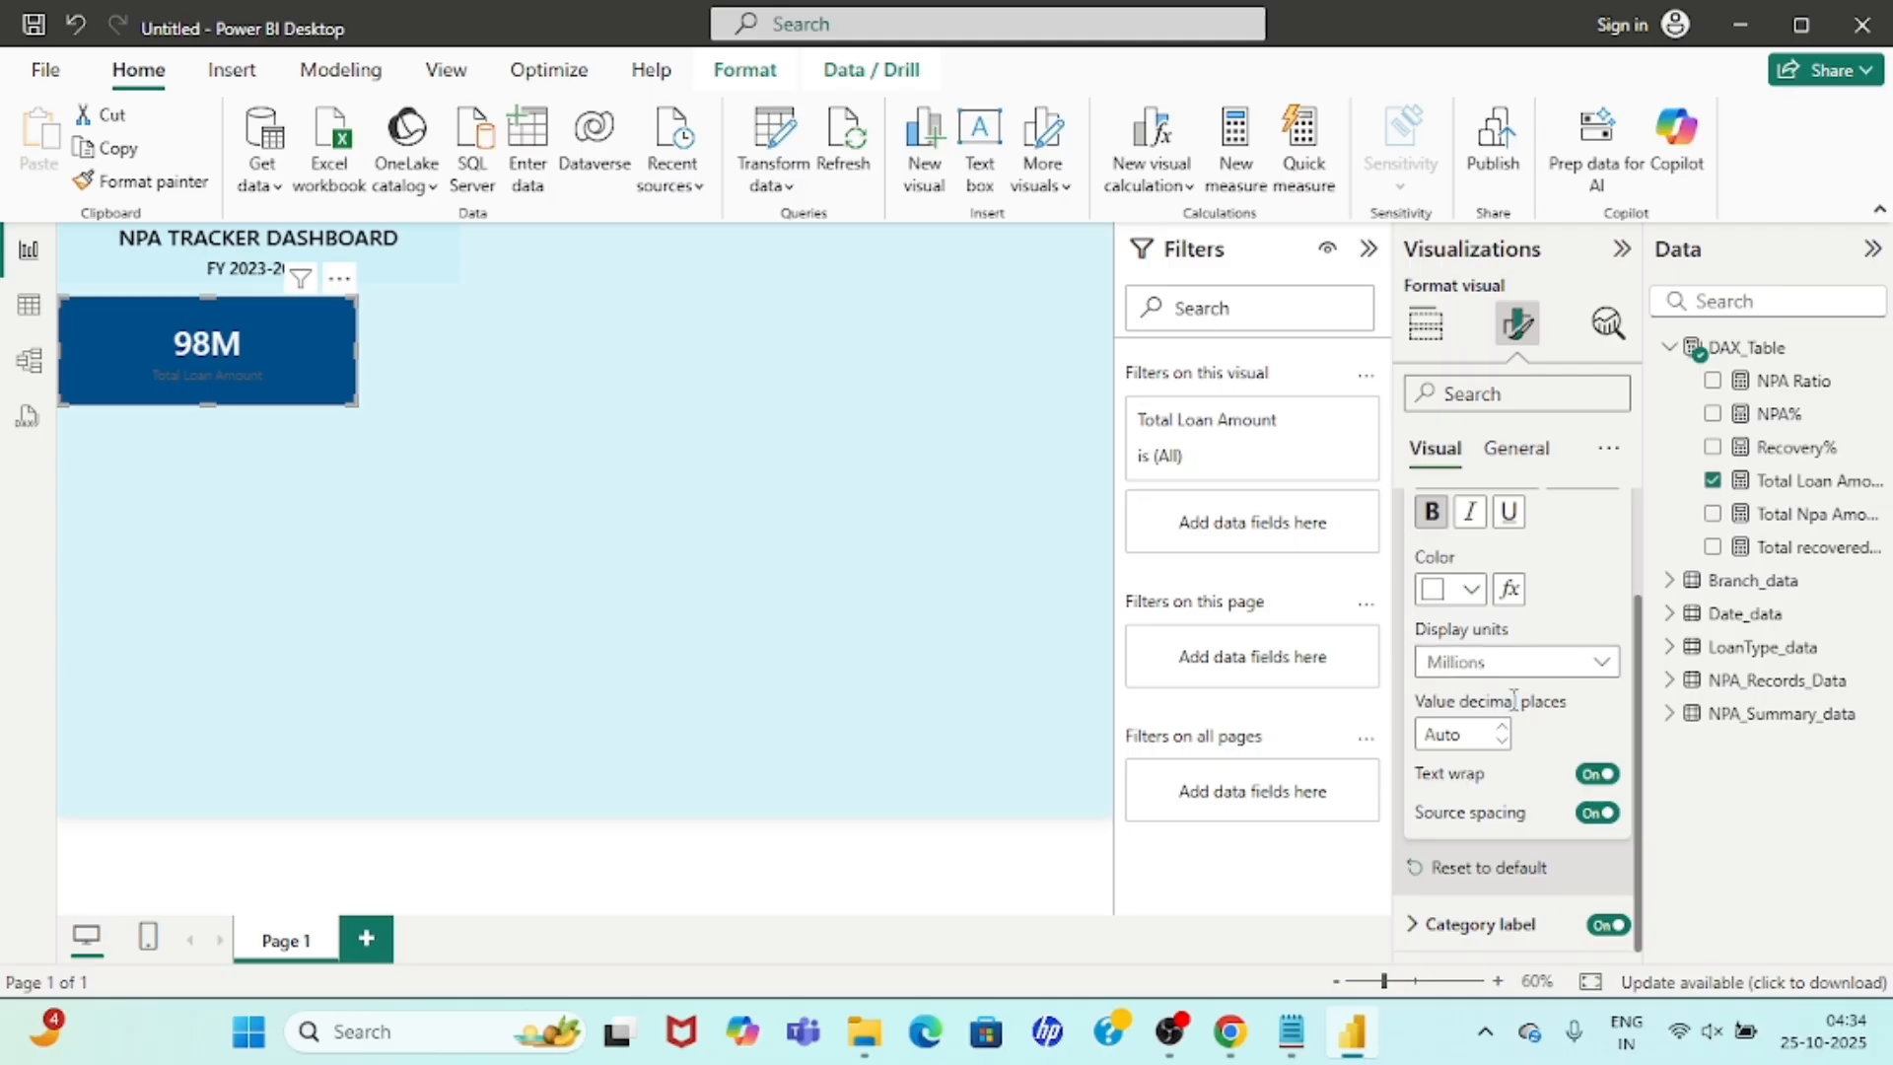
Format the card's category label as Segoe UI Semibold, size 15, bold and white.
{"action": "left_click", "coordinate": [1416, 922]}
{"action": "scroll", "coordinate": [1526, 762], "scroll_direction": "down", "scroll_amount": 3}
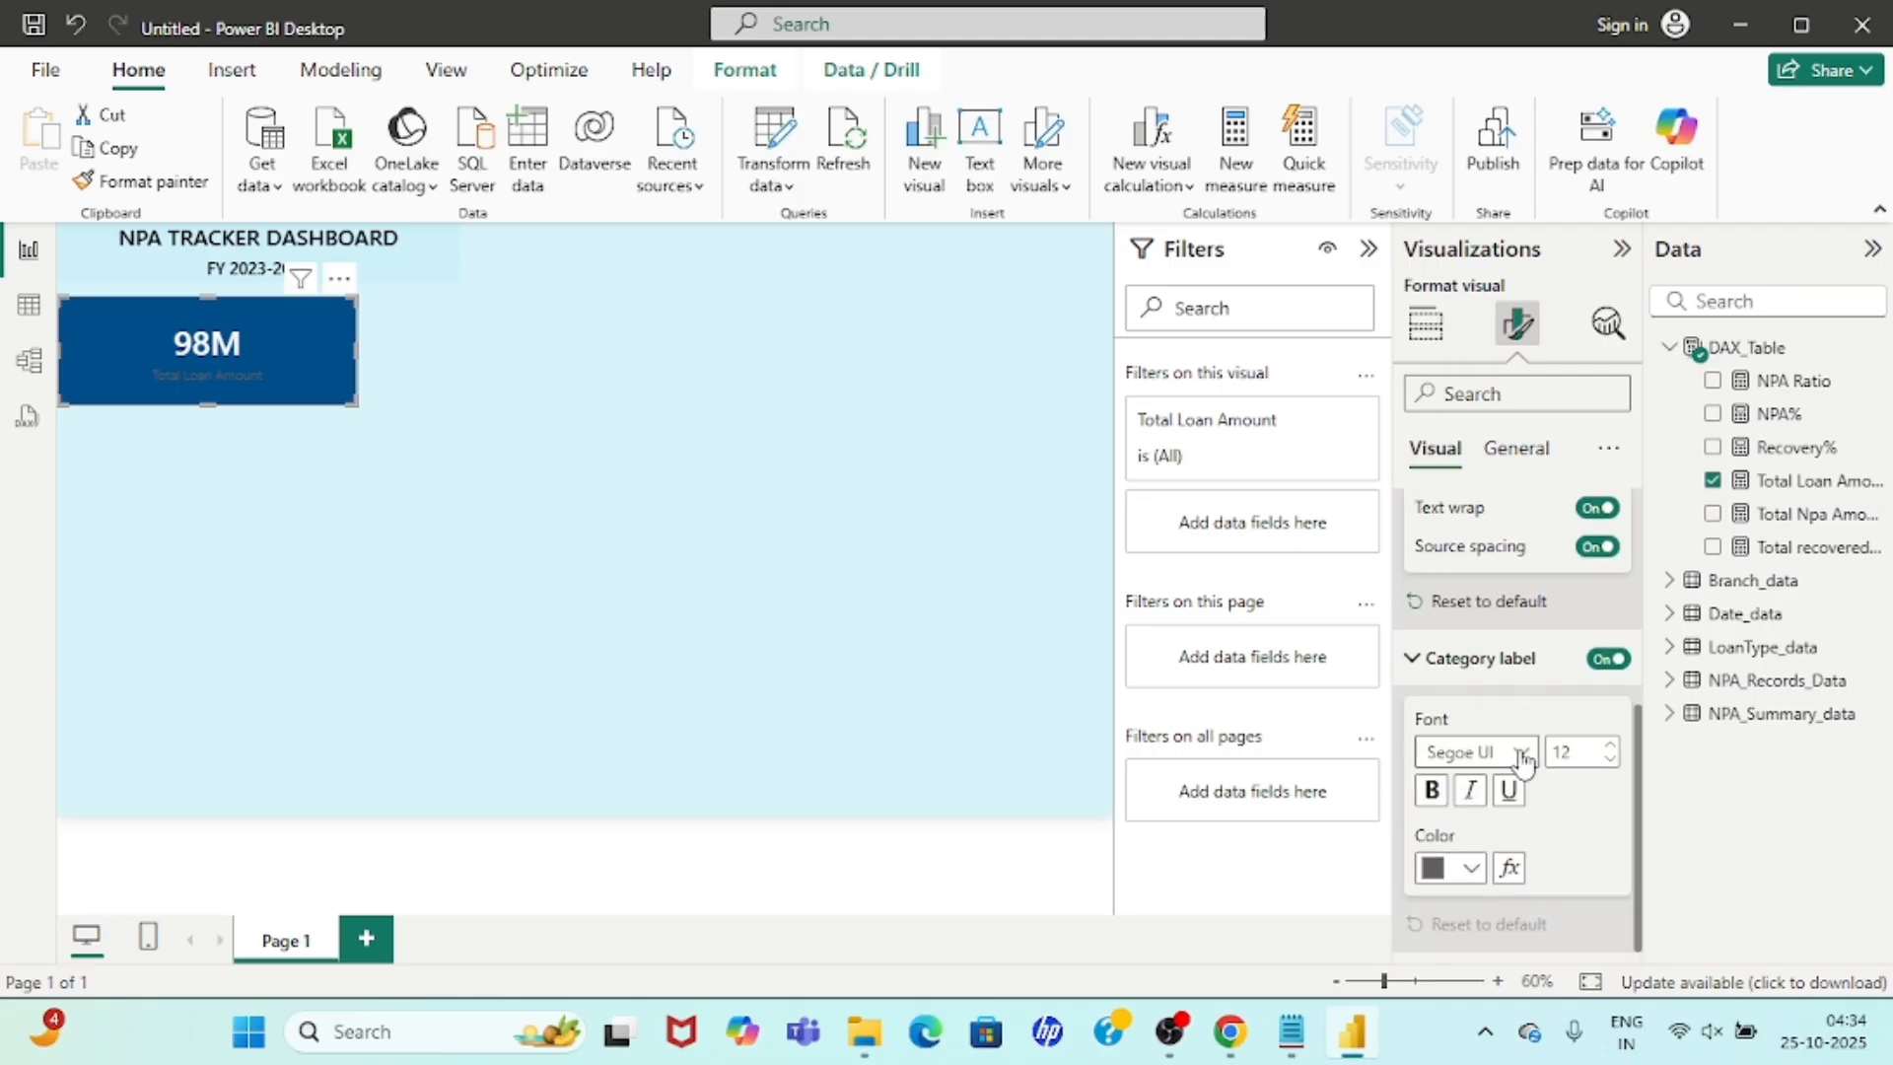
{"action": "left_click", "coordinate": [1494, 754]}
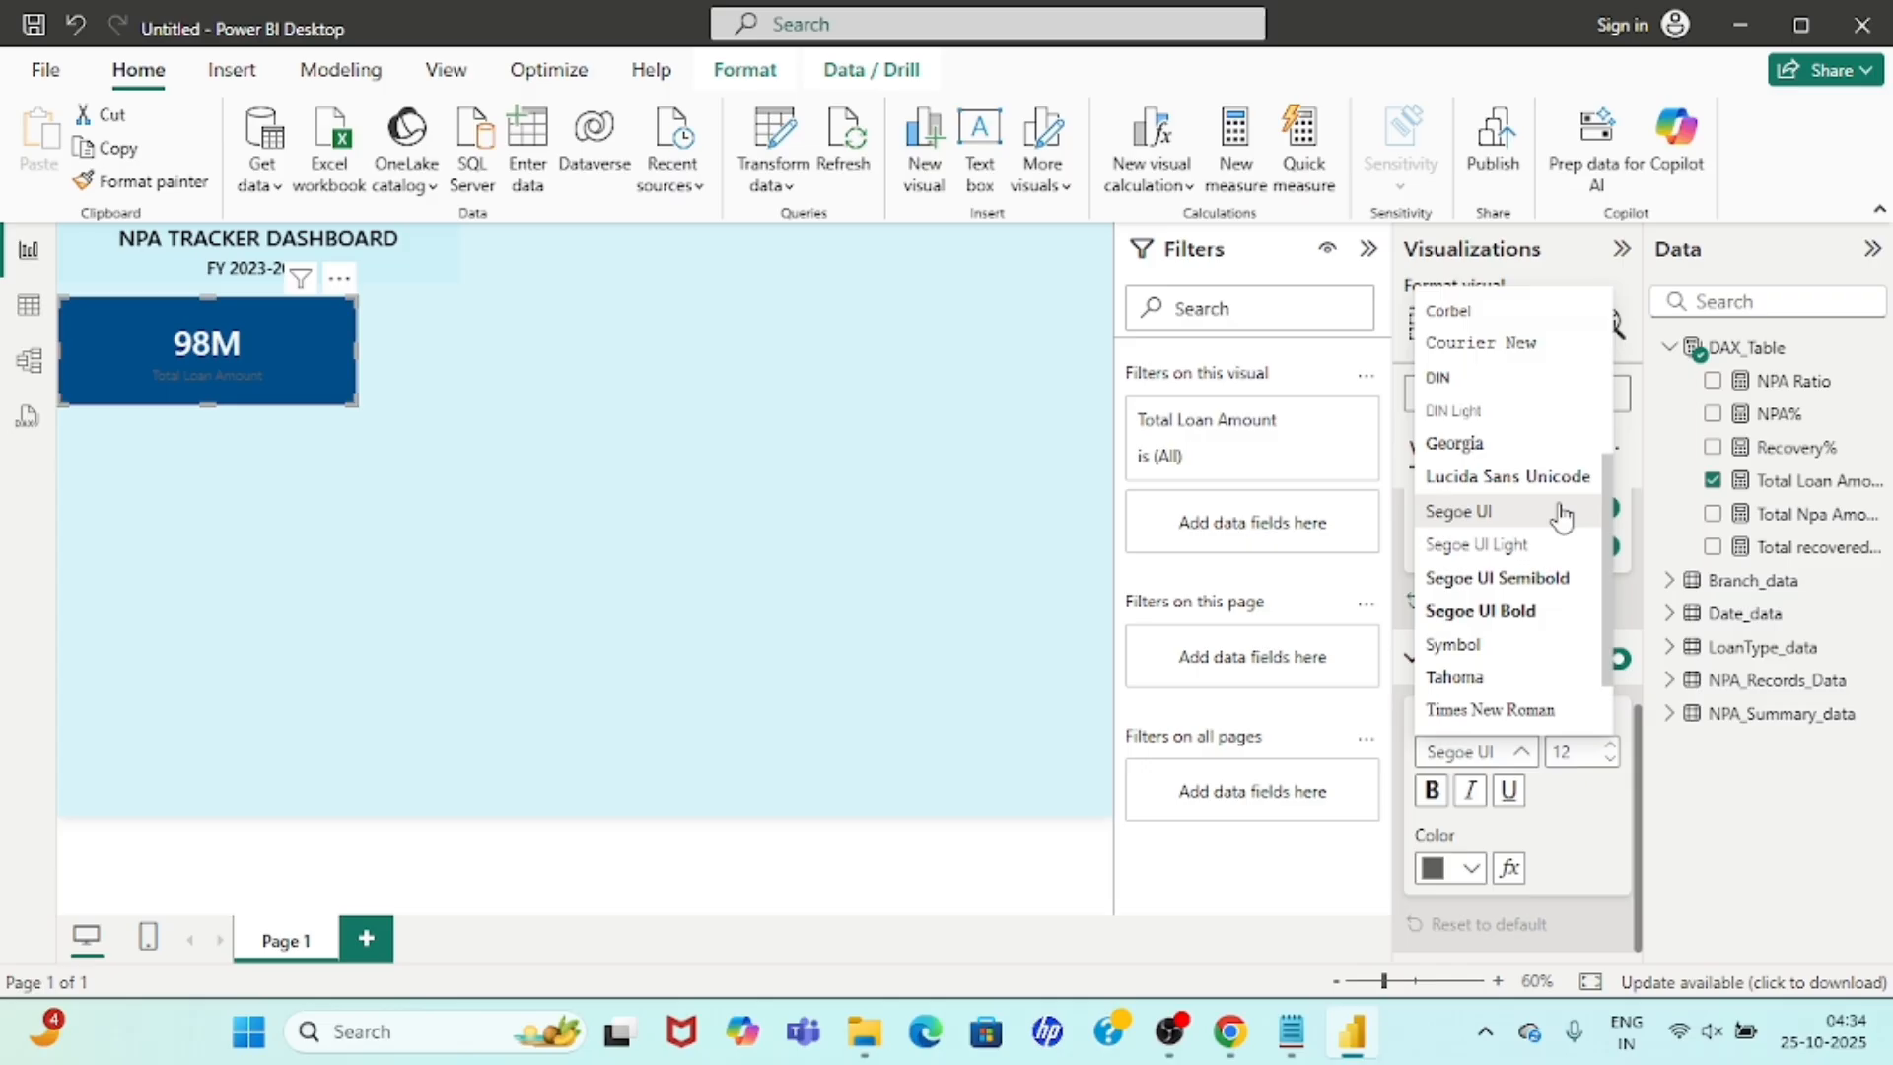
{"action": "left_click", "coordinate": [1505, 577]}
{"action": "left_click", "coordinate": [1570, 751]}
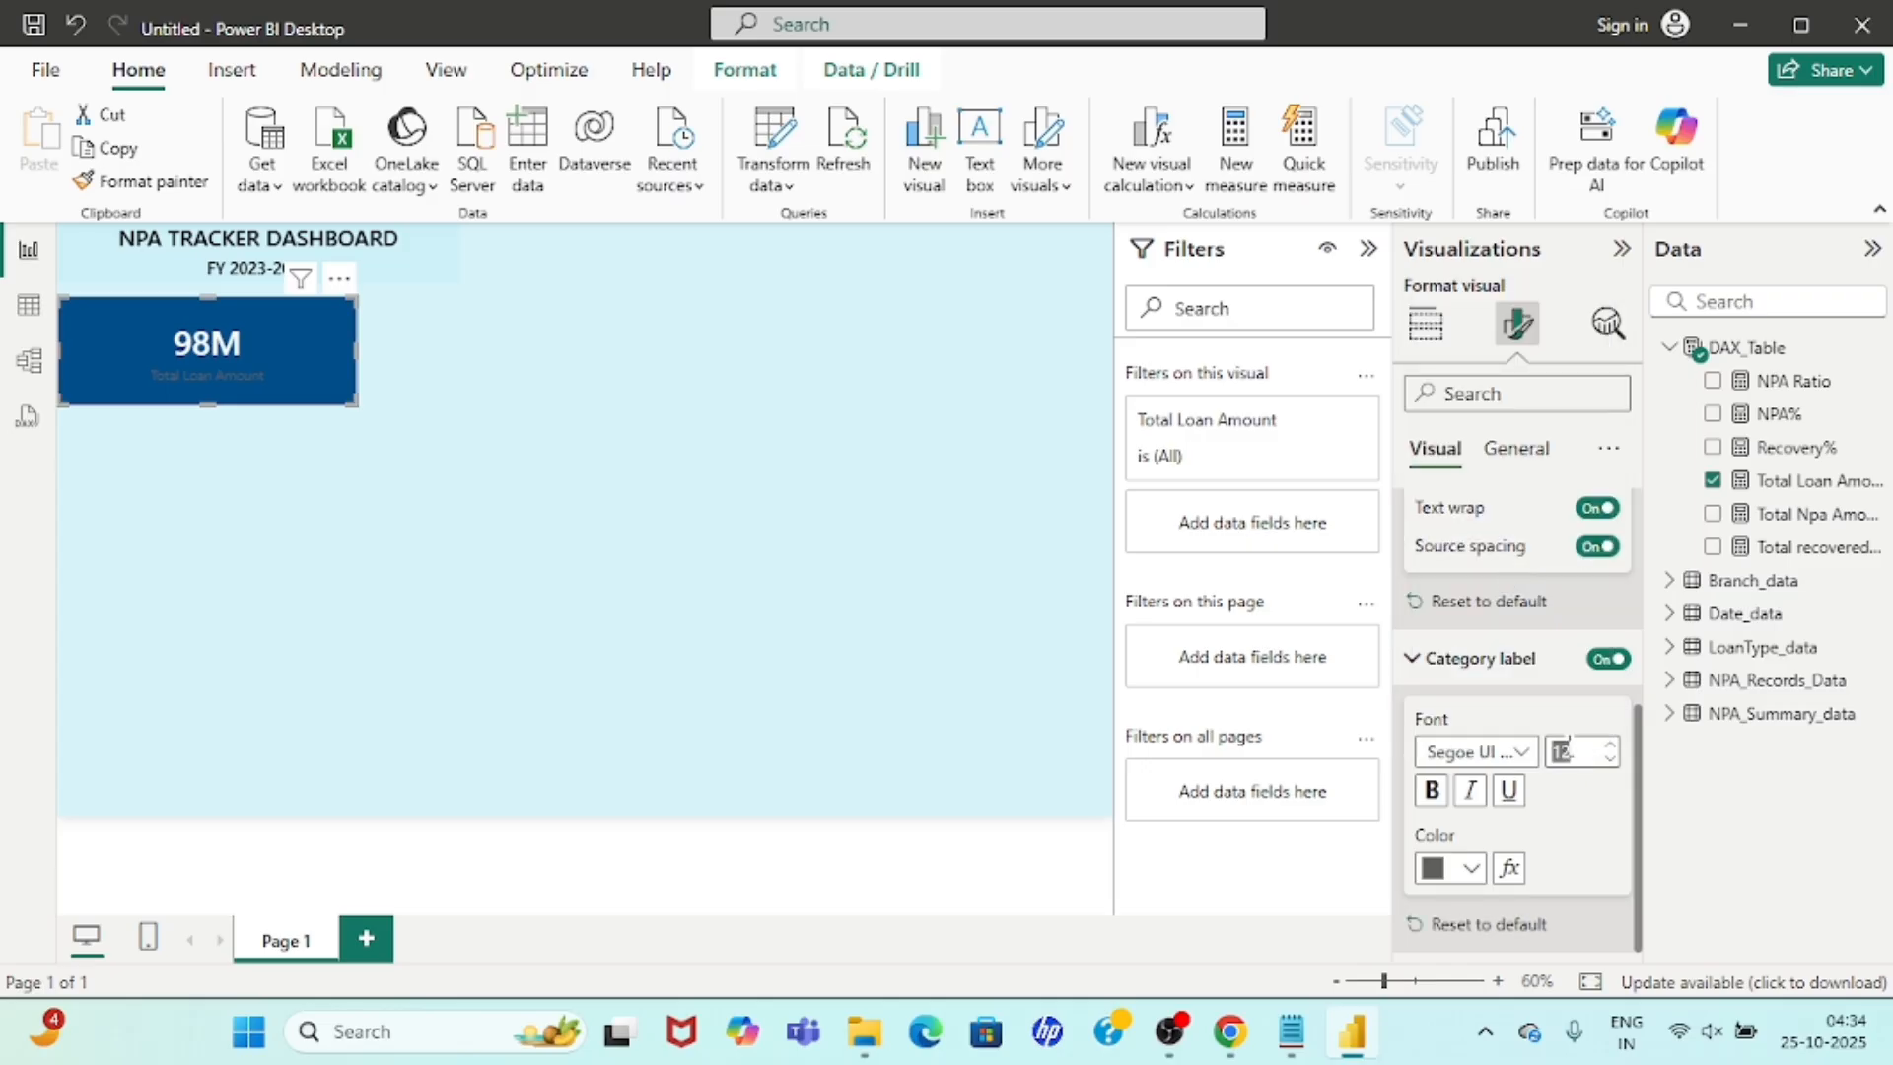
{"action": "type", "text": "15"}
{"action": "left_click", "coordinate": [1433, 790]}
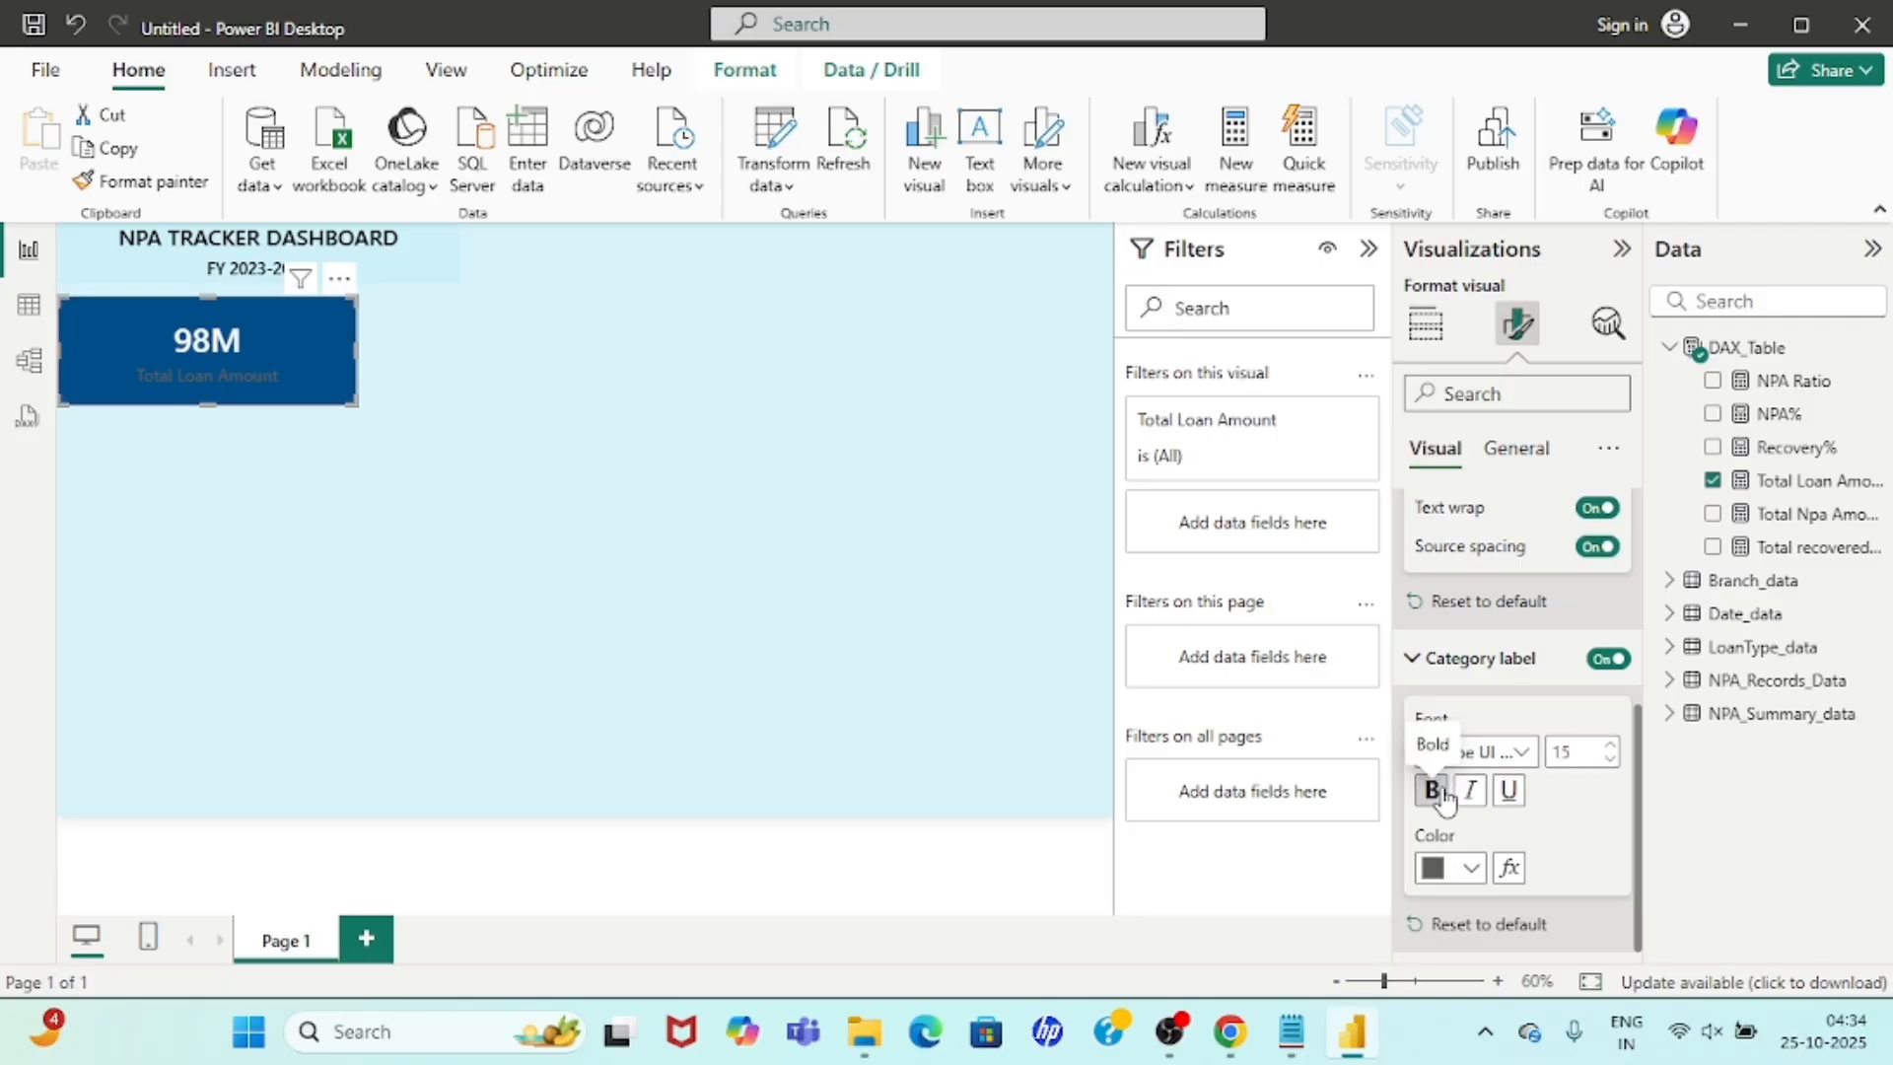
{"action": "left_click", "coordinate": [1472, 867]}
{"action": "left_click", "coordinate": [1454, 754]}
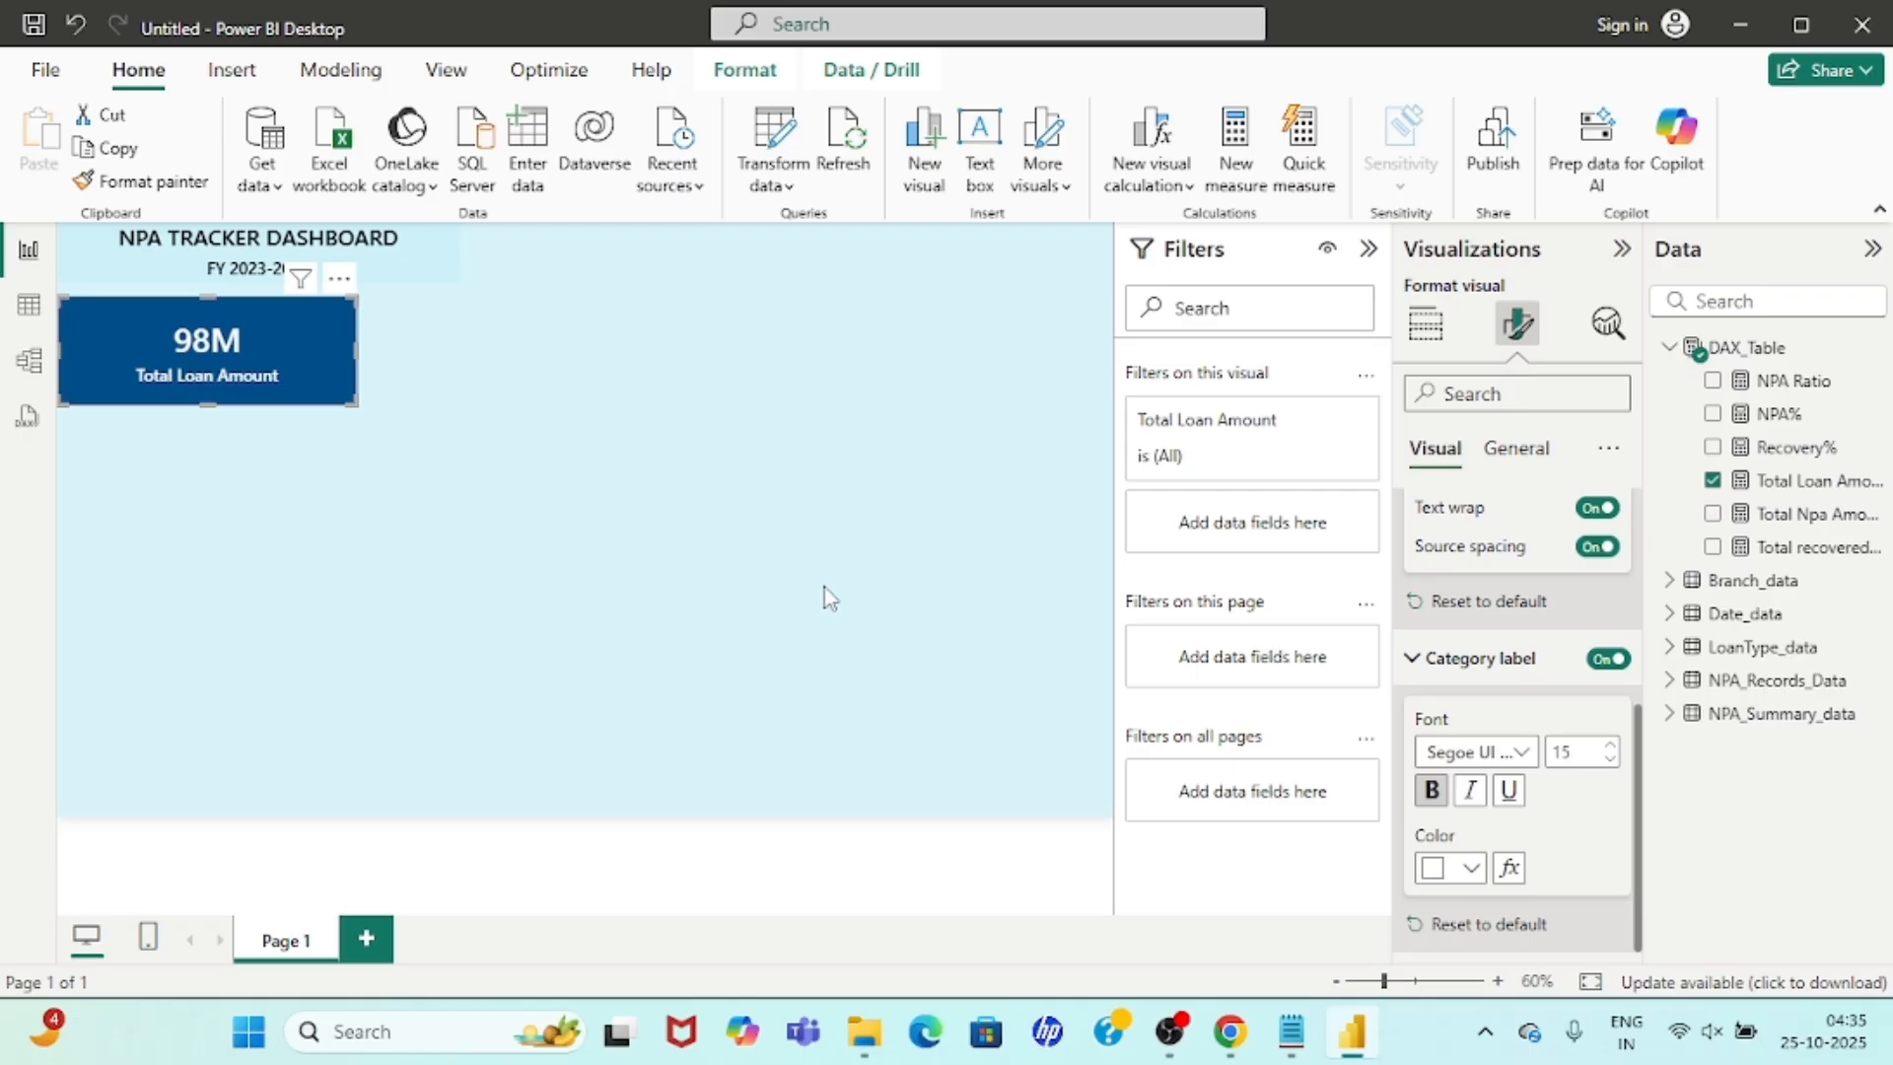
Set the data format of the card's Total Loan Amount value to Currency in rupees (₹).
{"action": "left_click", "coordinate": [1516, 448]}
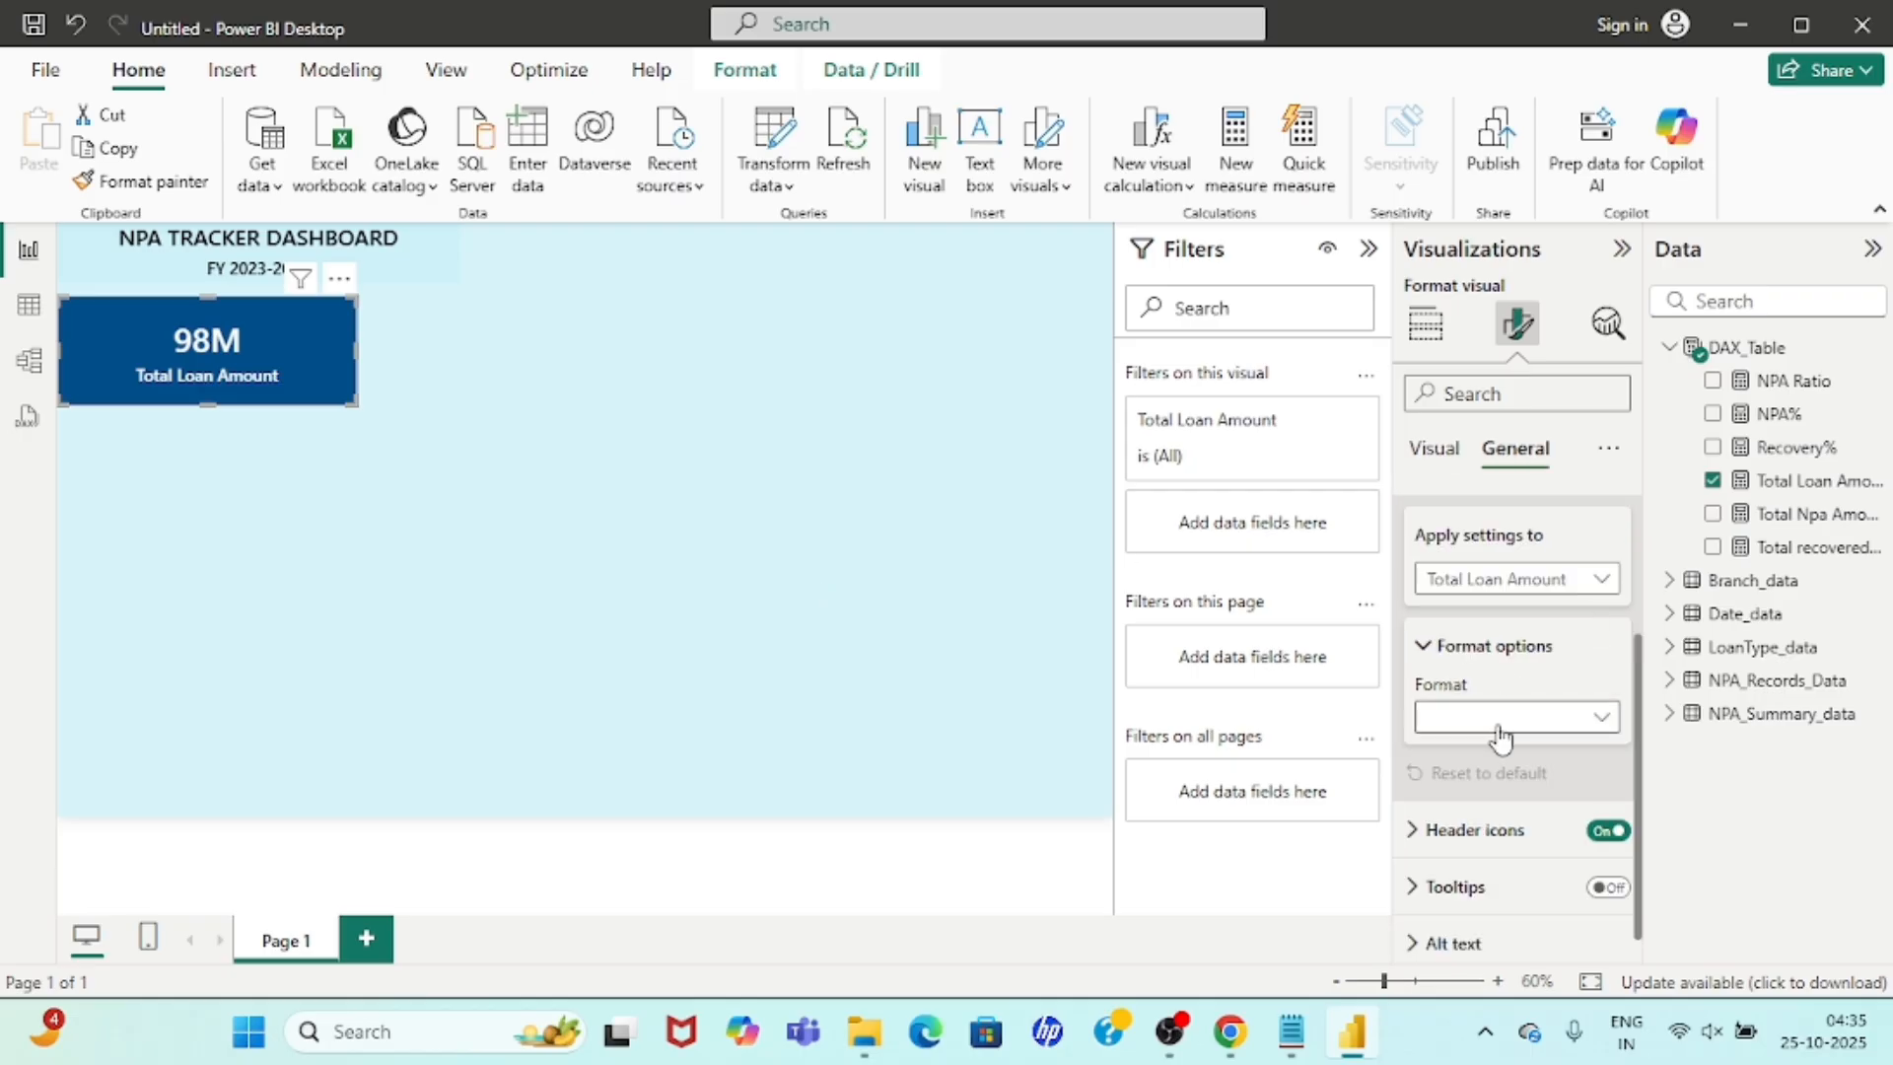
{"action": "left_click", "coordinate": [1500, 720]}
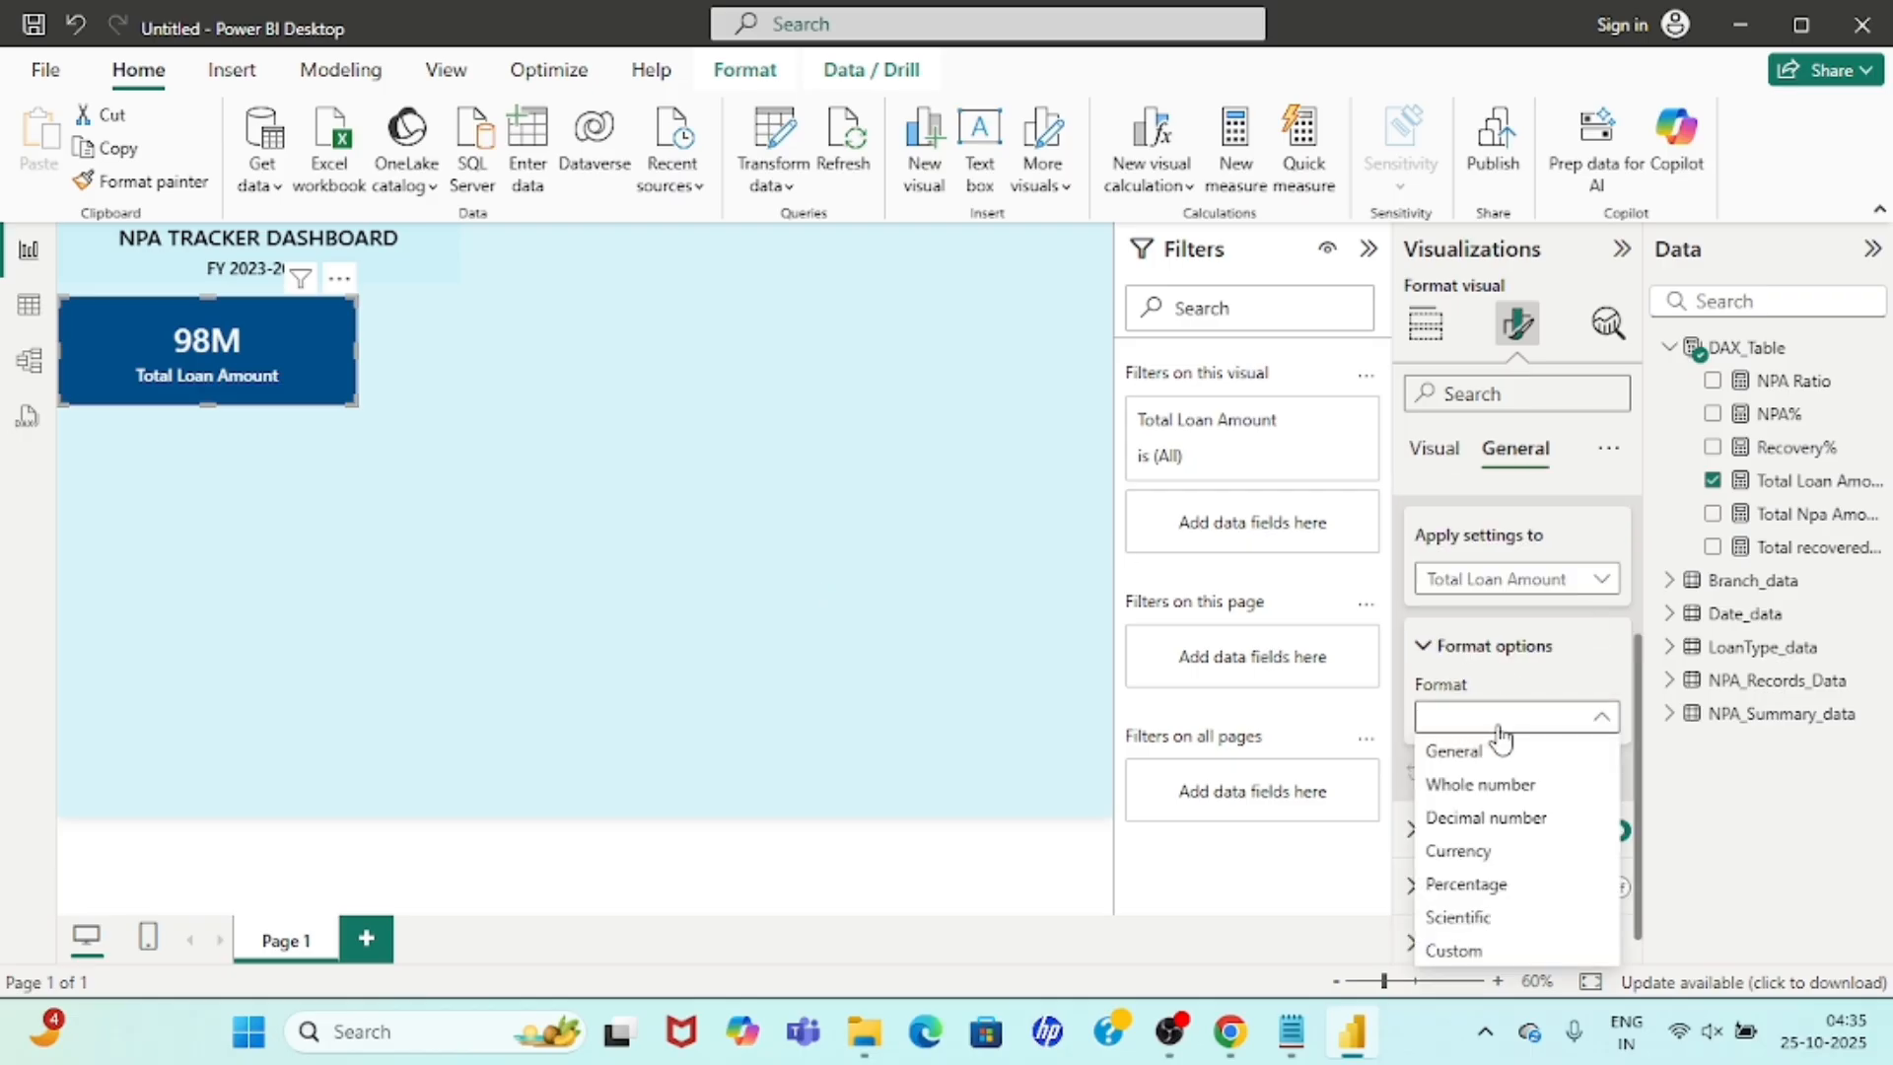
{"action": "left_click", "coordinate": [1452, 854]}
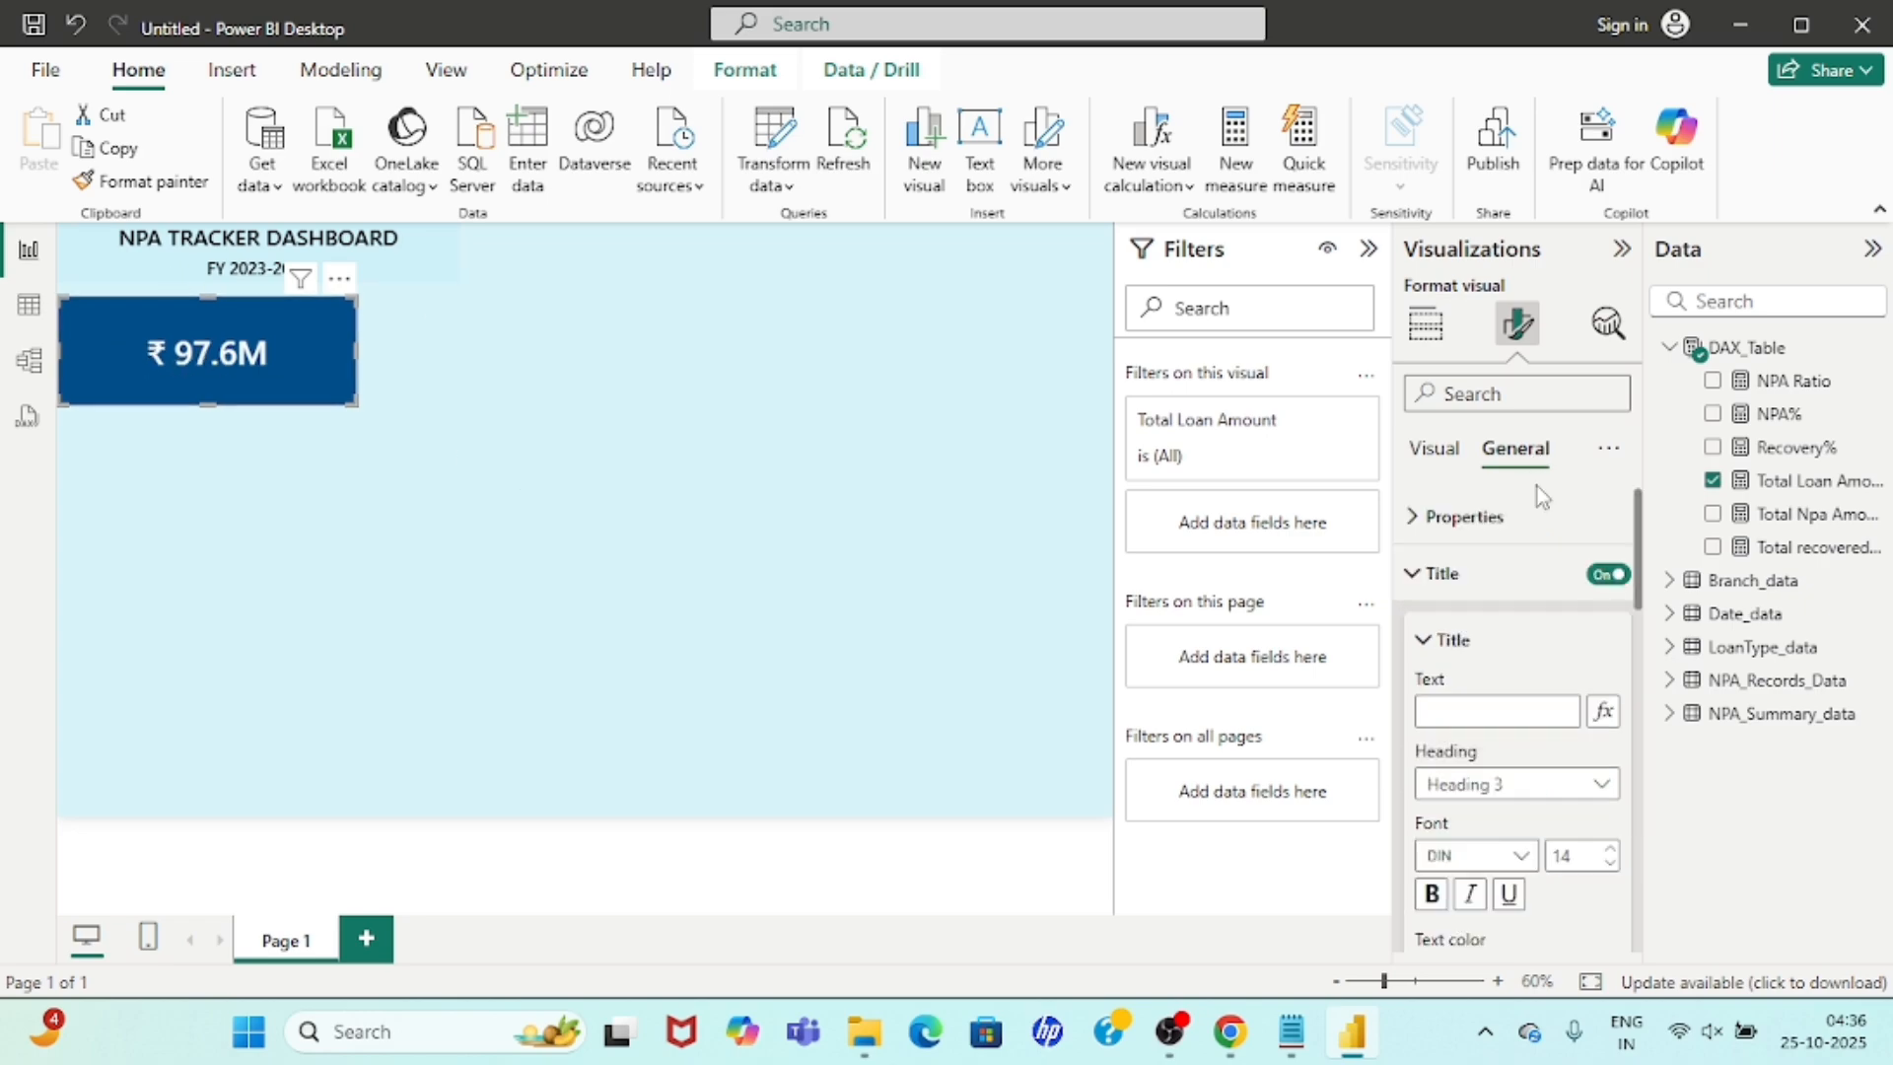
Set the card's title to "Total Loan Amount" in Segoe UI Semibold at size 15.
{"action": "left_click", "coordinate": [1456, 711]}
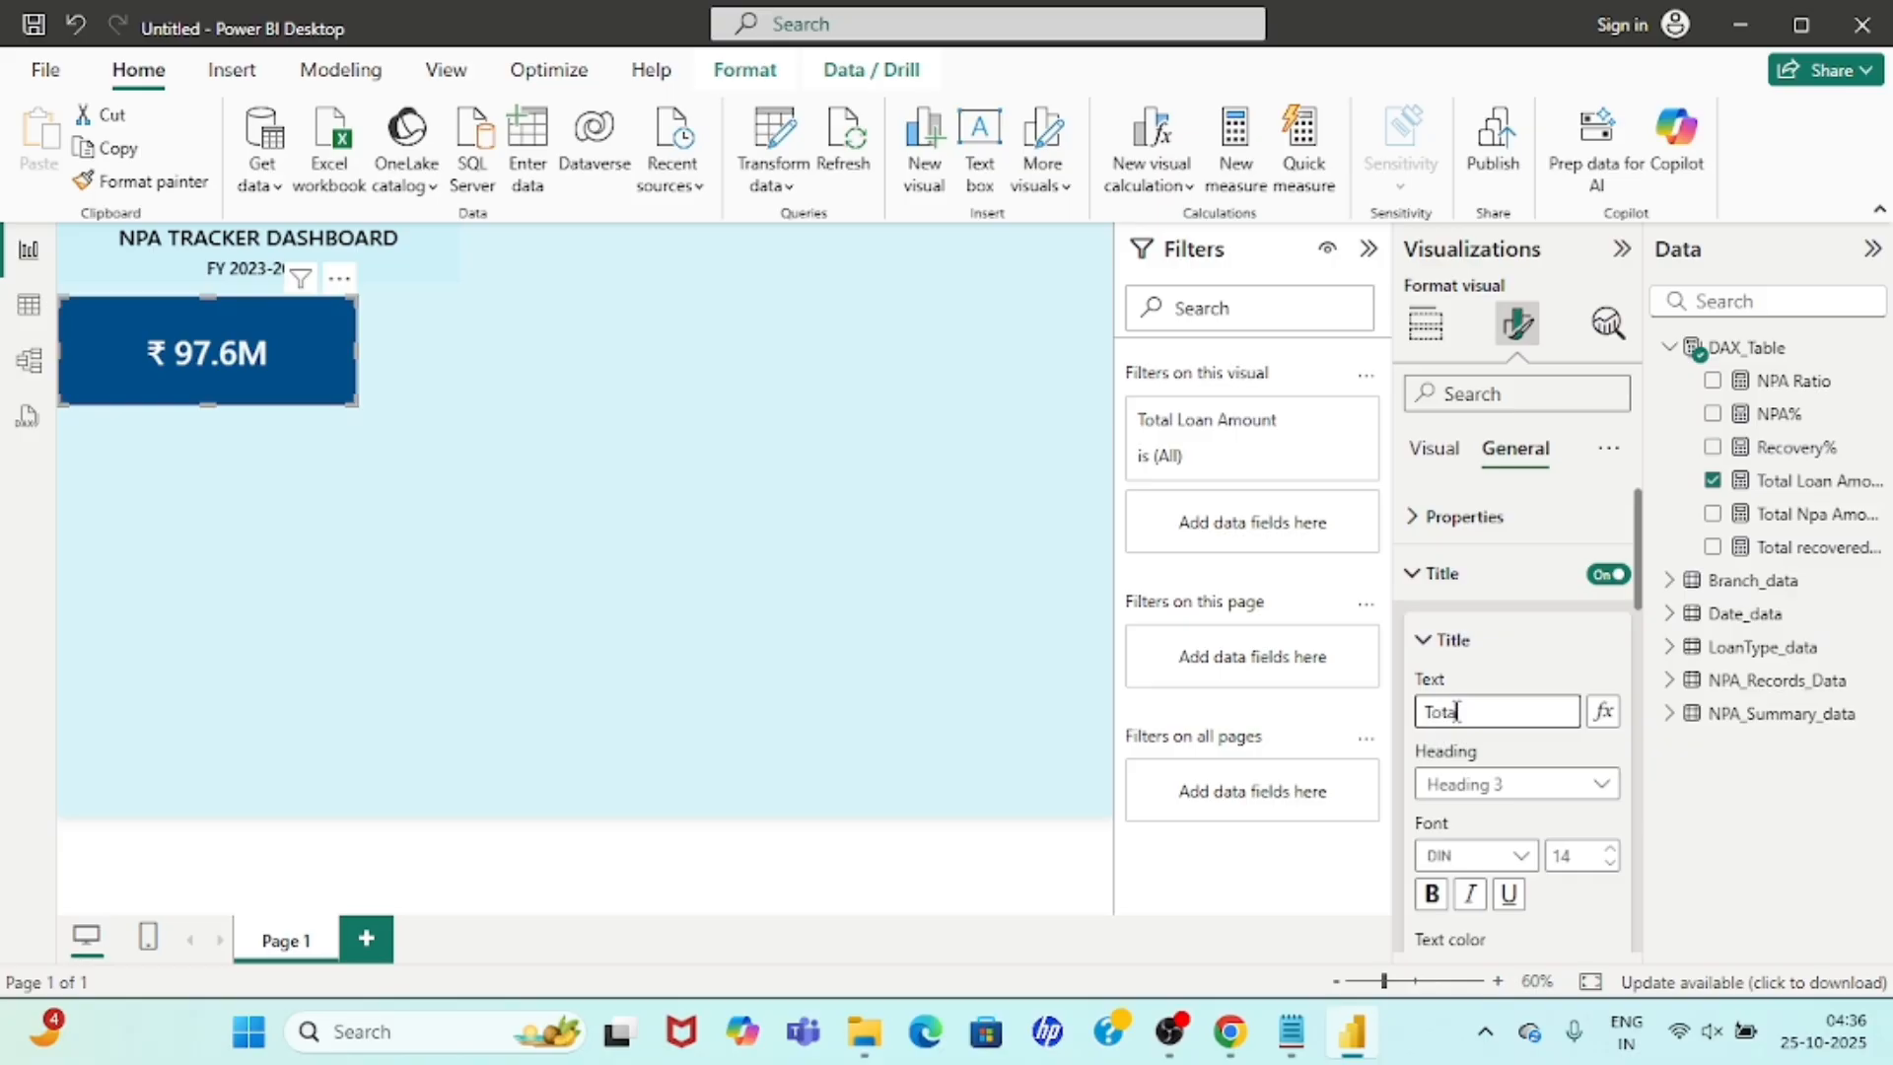
{"action": "type", "text": "Amount"}
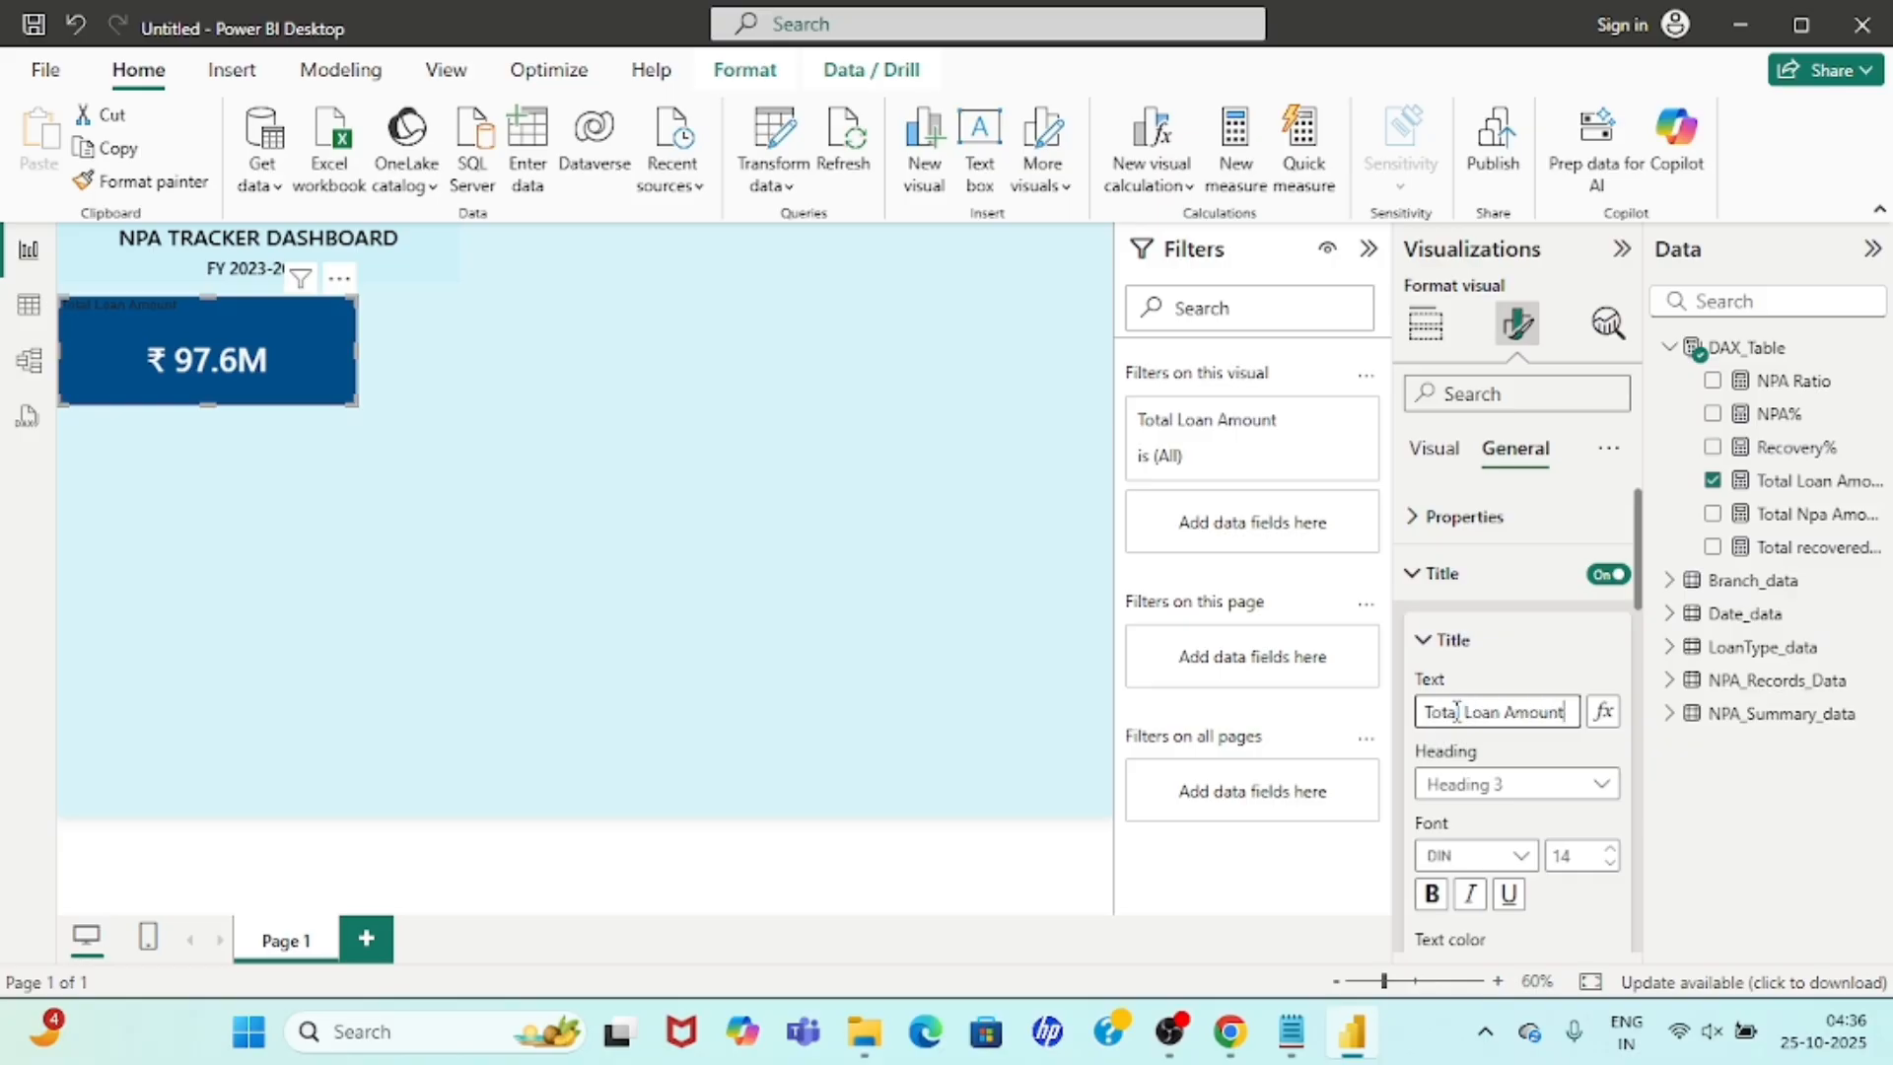
{"action": "scroll", "coordinate": [1567, 690], "scroll_direction": "down", "scroll_amount": 2}
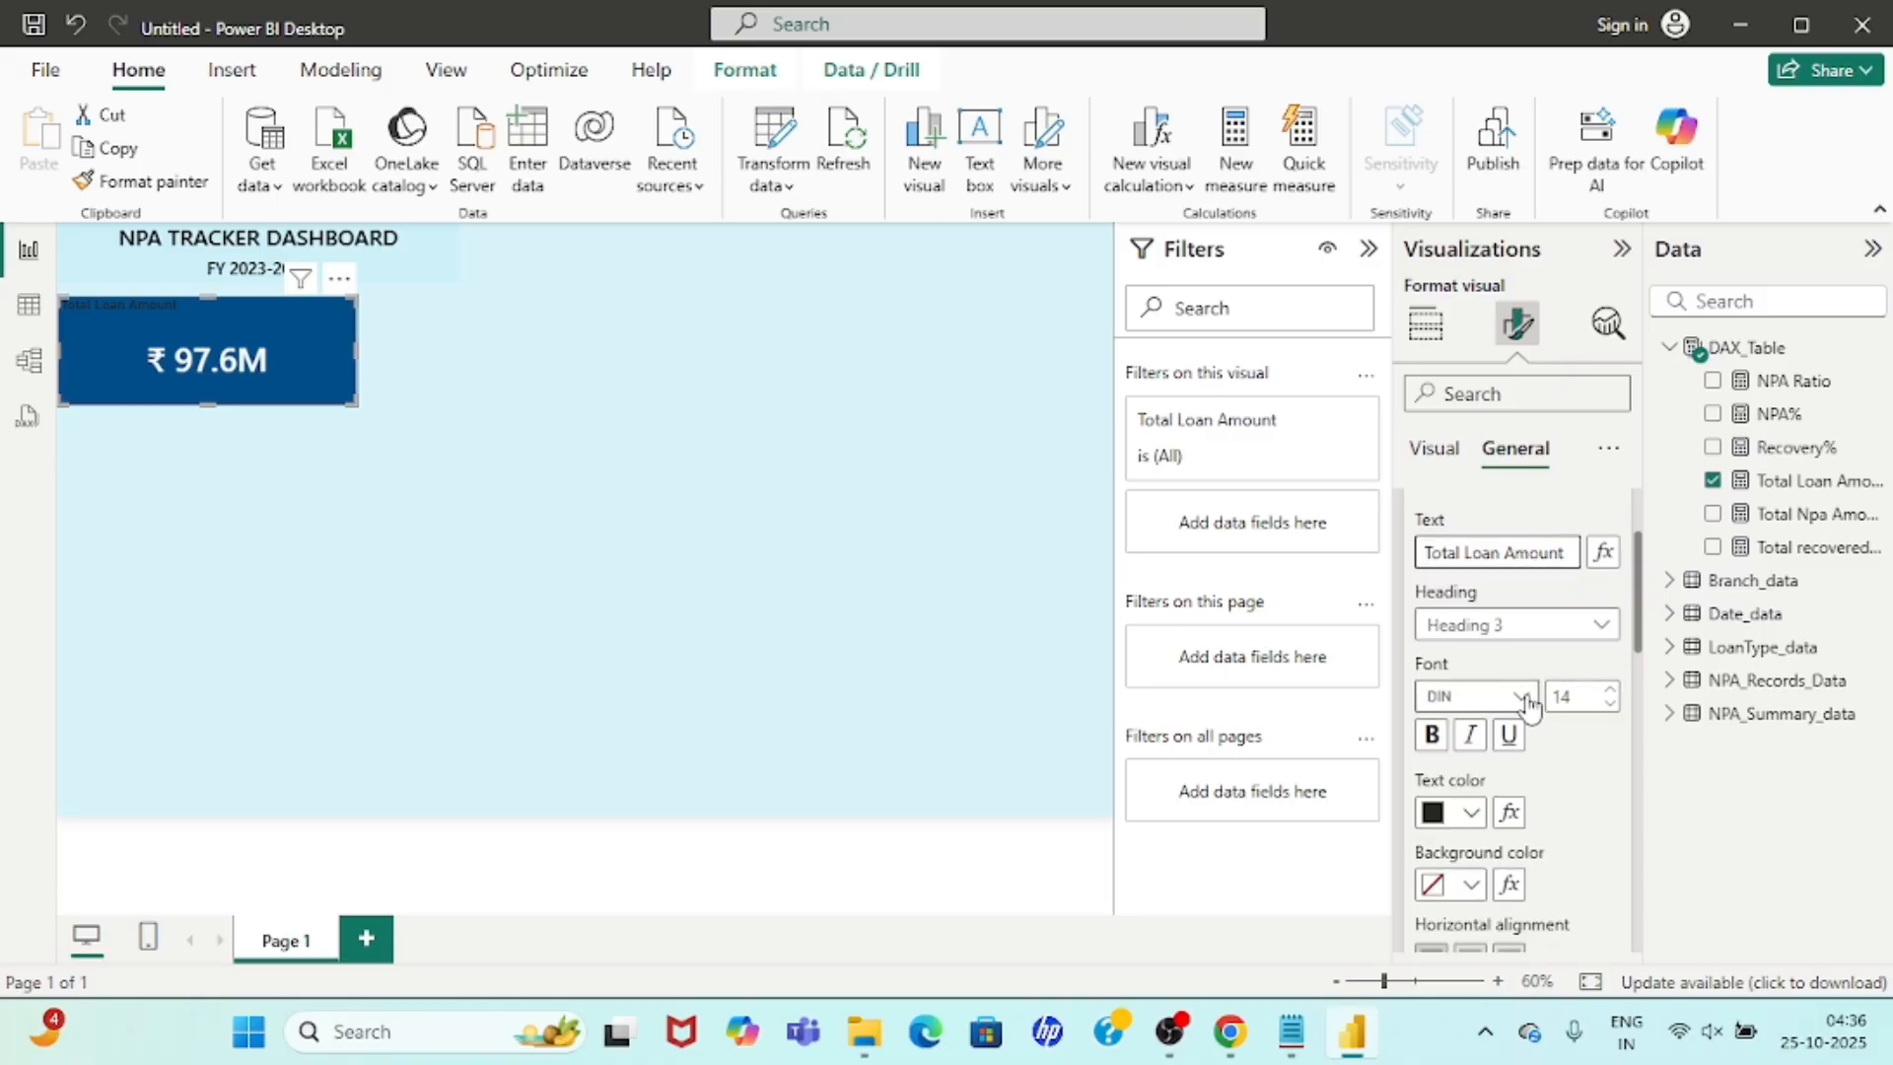
{"action": "left_click", "coordinate": [1526, 698]}
{"action": "scroll", "coordinate": [1509, 523], "scroll_direction": "down", "scroll_amount": 3}
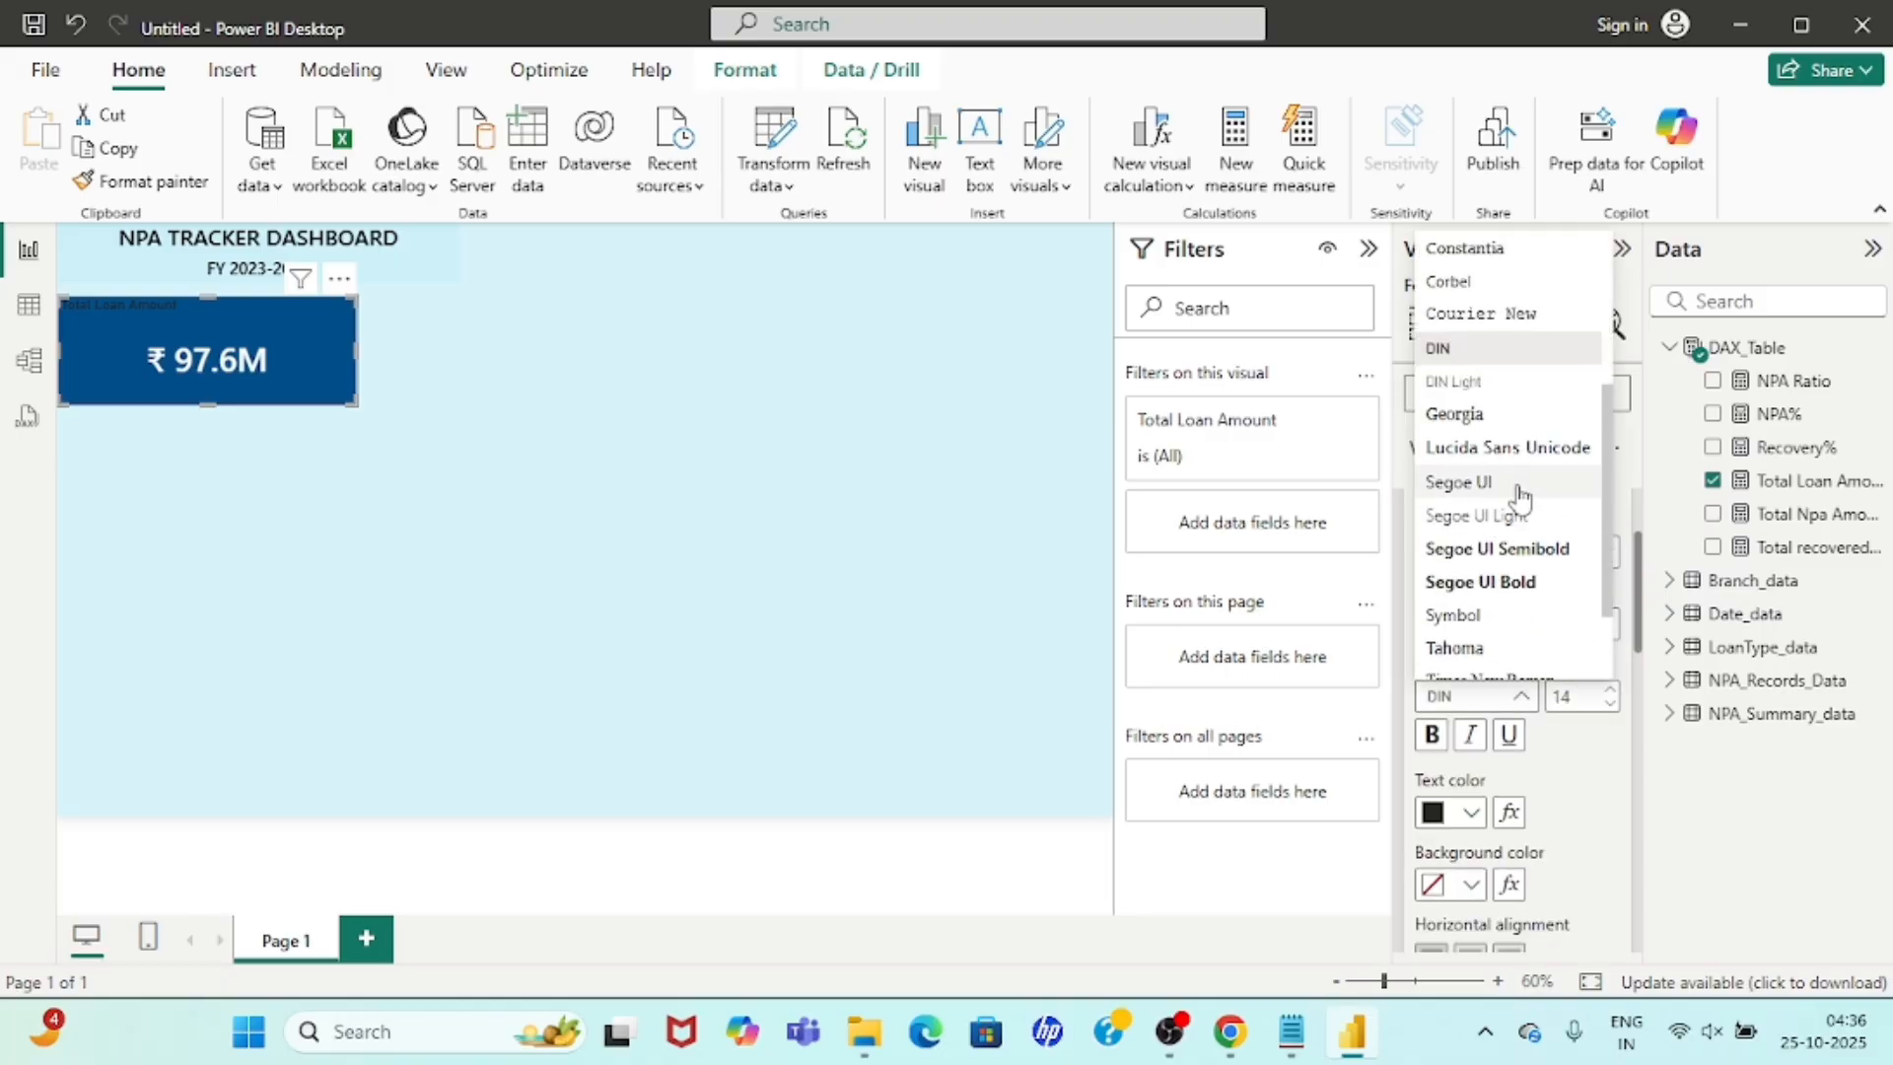
{"action": "left_click", "coordinate": [1496, 548]}
{"action": "left_click", "coordinate": [1594, 702]}
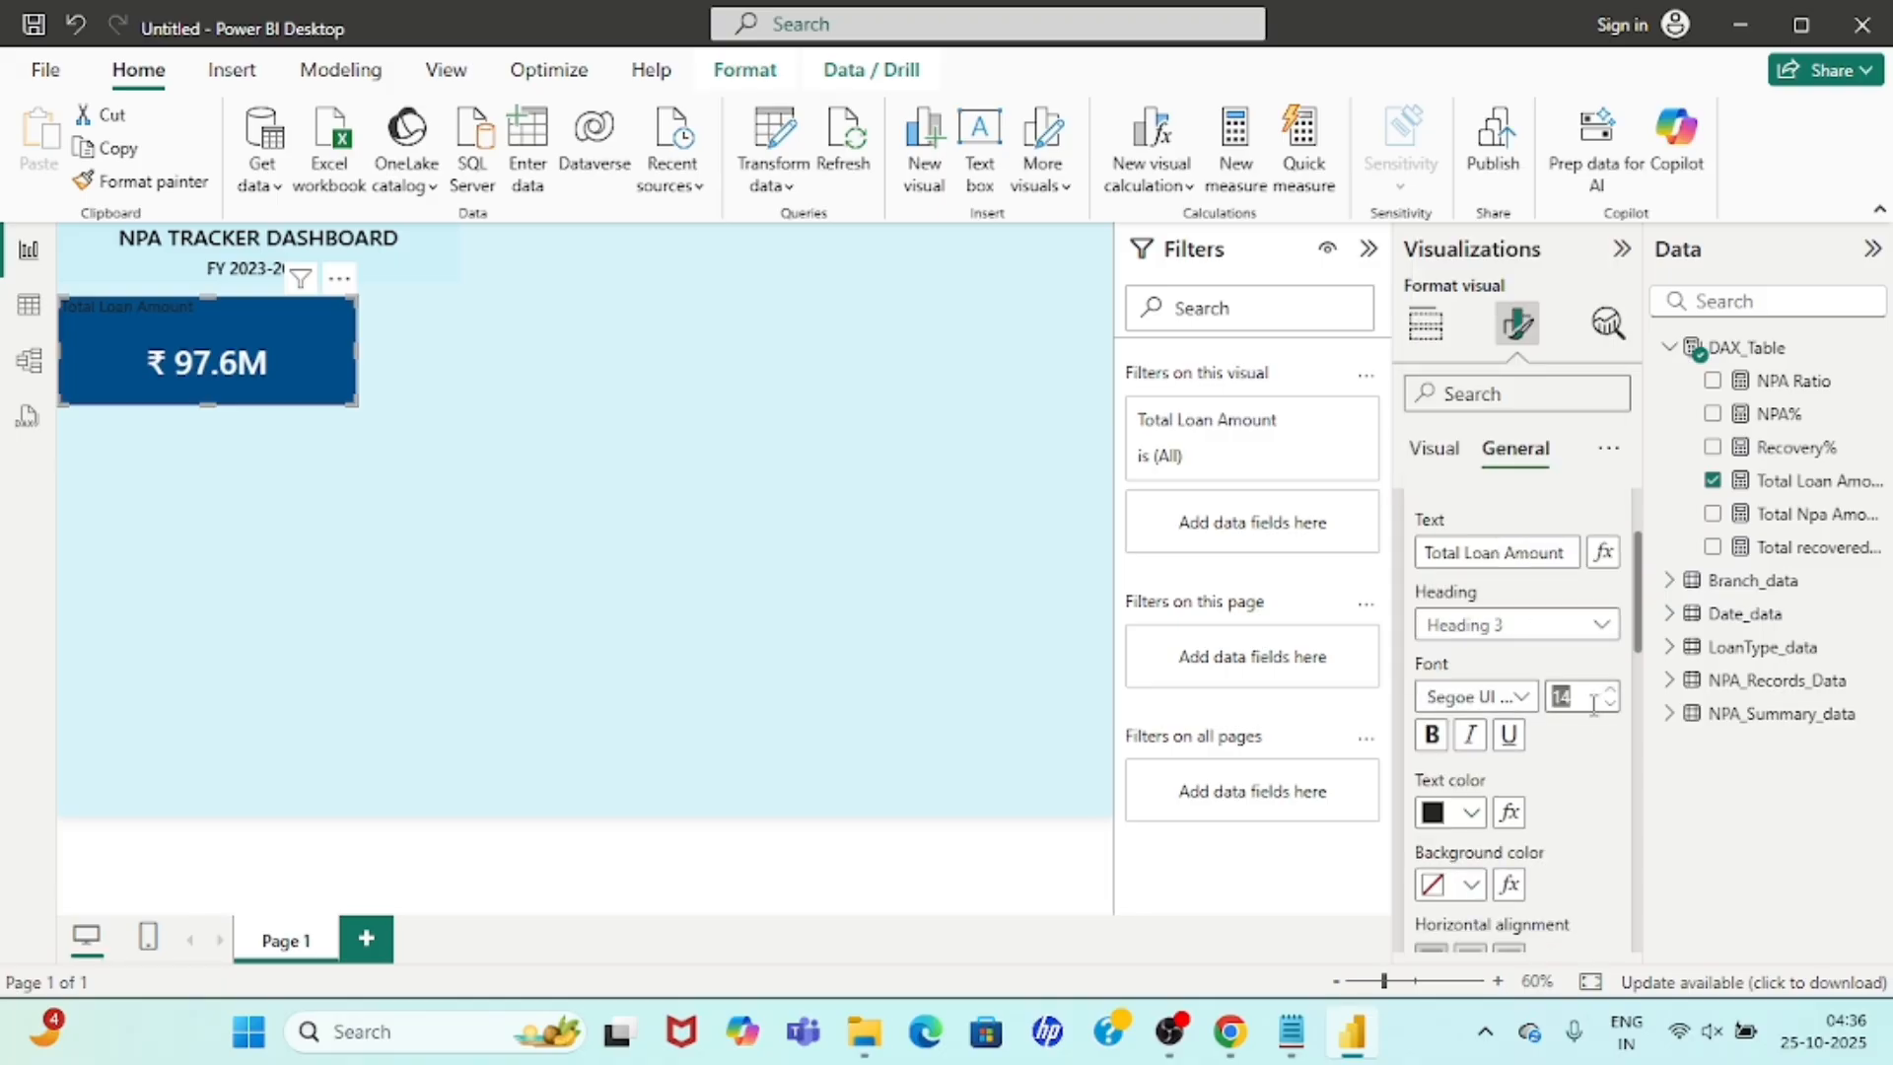
{"action": "type", "text": "15"}
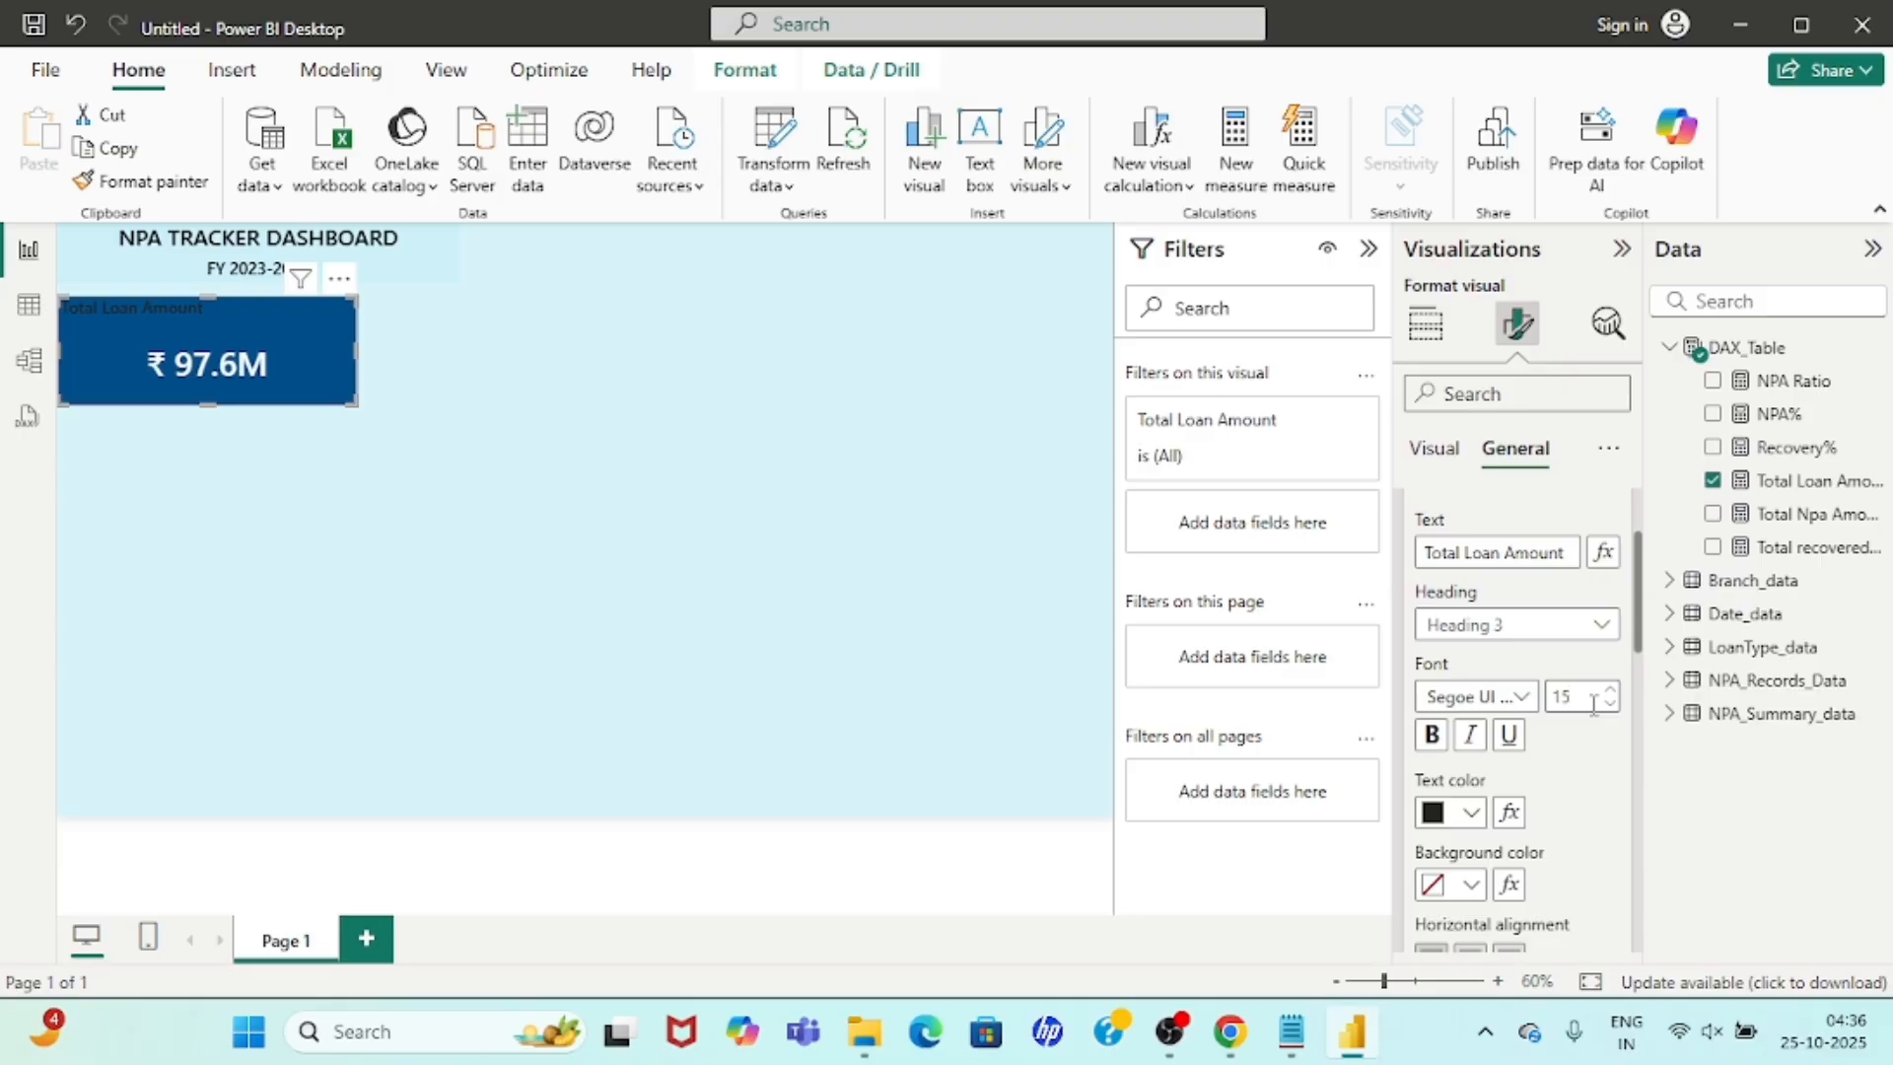
Make the card's title bold, white and horizontally centred, and resize the card to fit its content.
{"action": "left_click", "coordinate": [1469, 812]}
{"action": "left_click", "coordinate": [1452, 696]}
{"action": "scroll", "coordinate": [1566, 813], "scroll_direction": "down", "scroll_amount": 3}
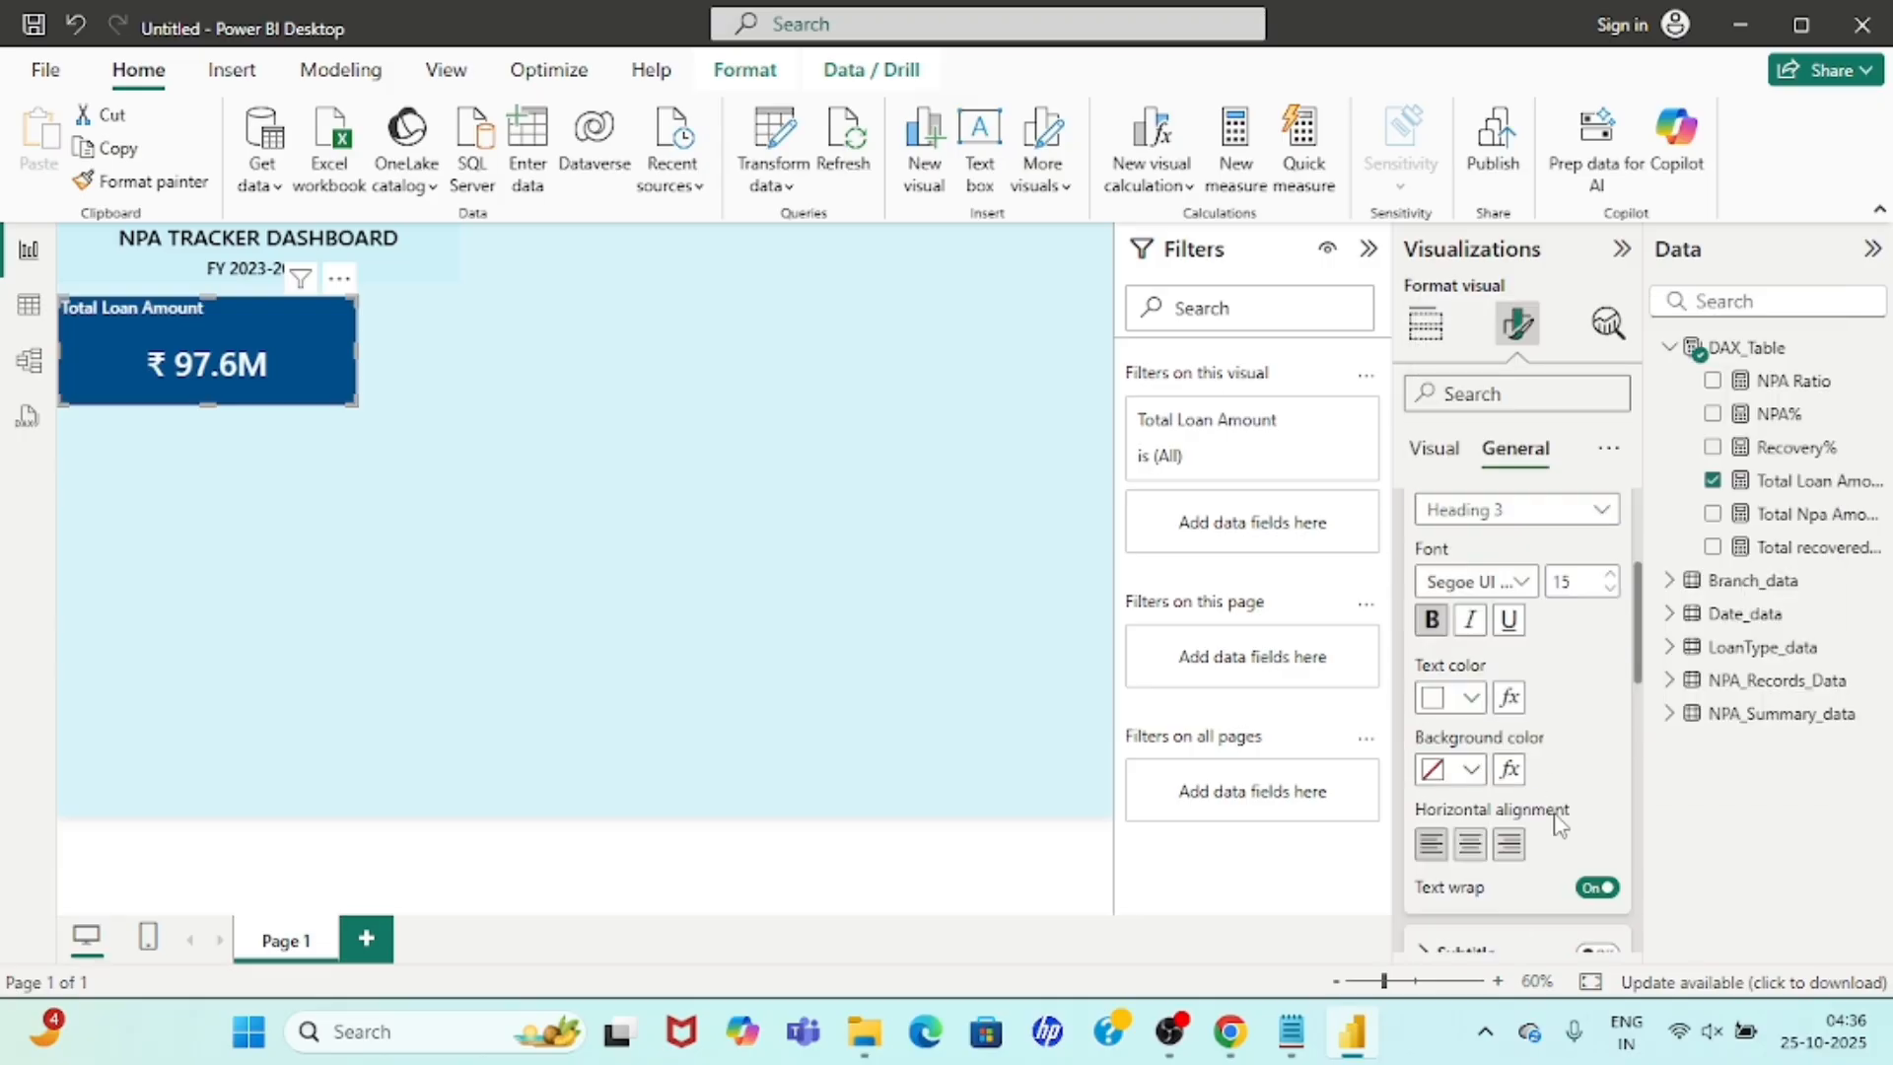
{"action": "left_click", "coordinate": [1472, 713]}
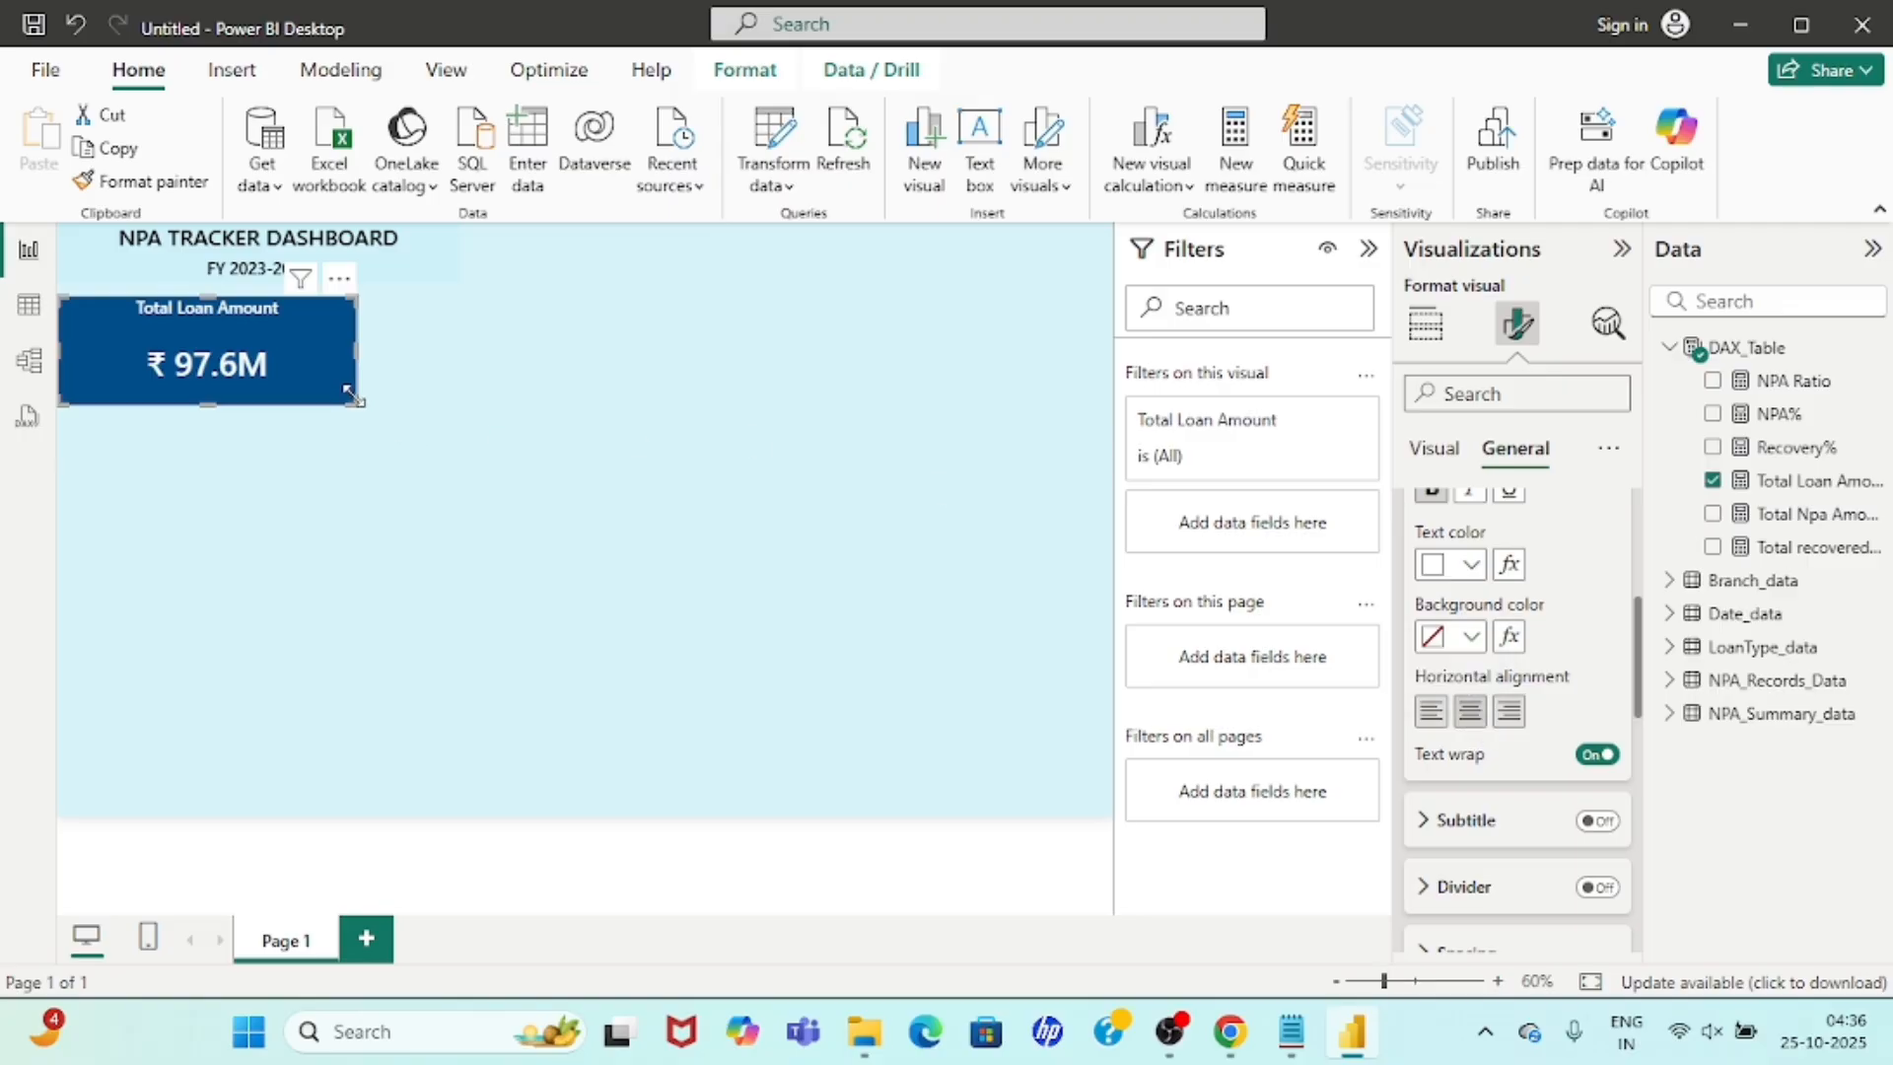
{"action": "left_click_drag", "start_coordinate": [352, 400], "coordinate": [362, 385]}
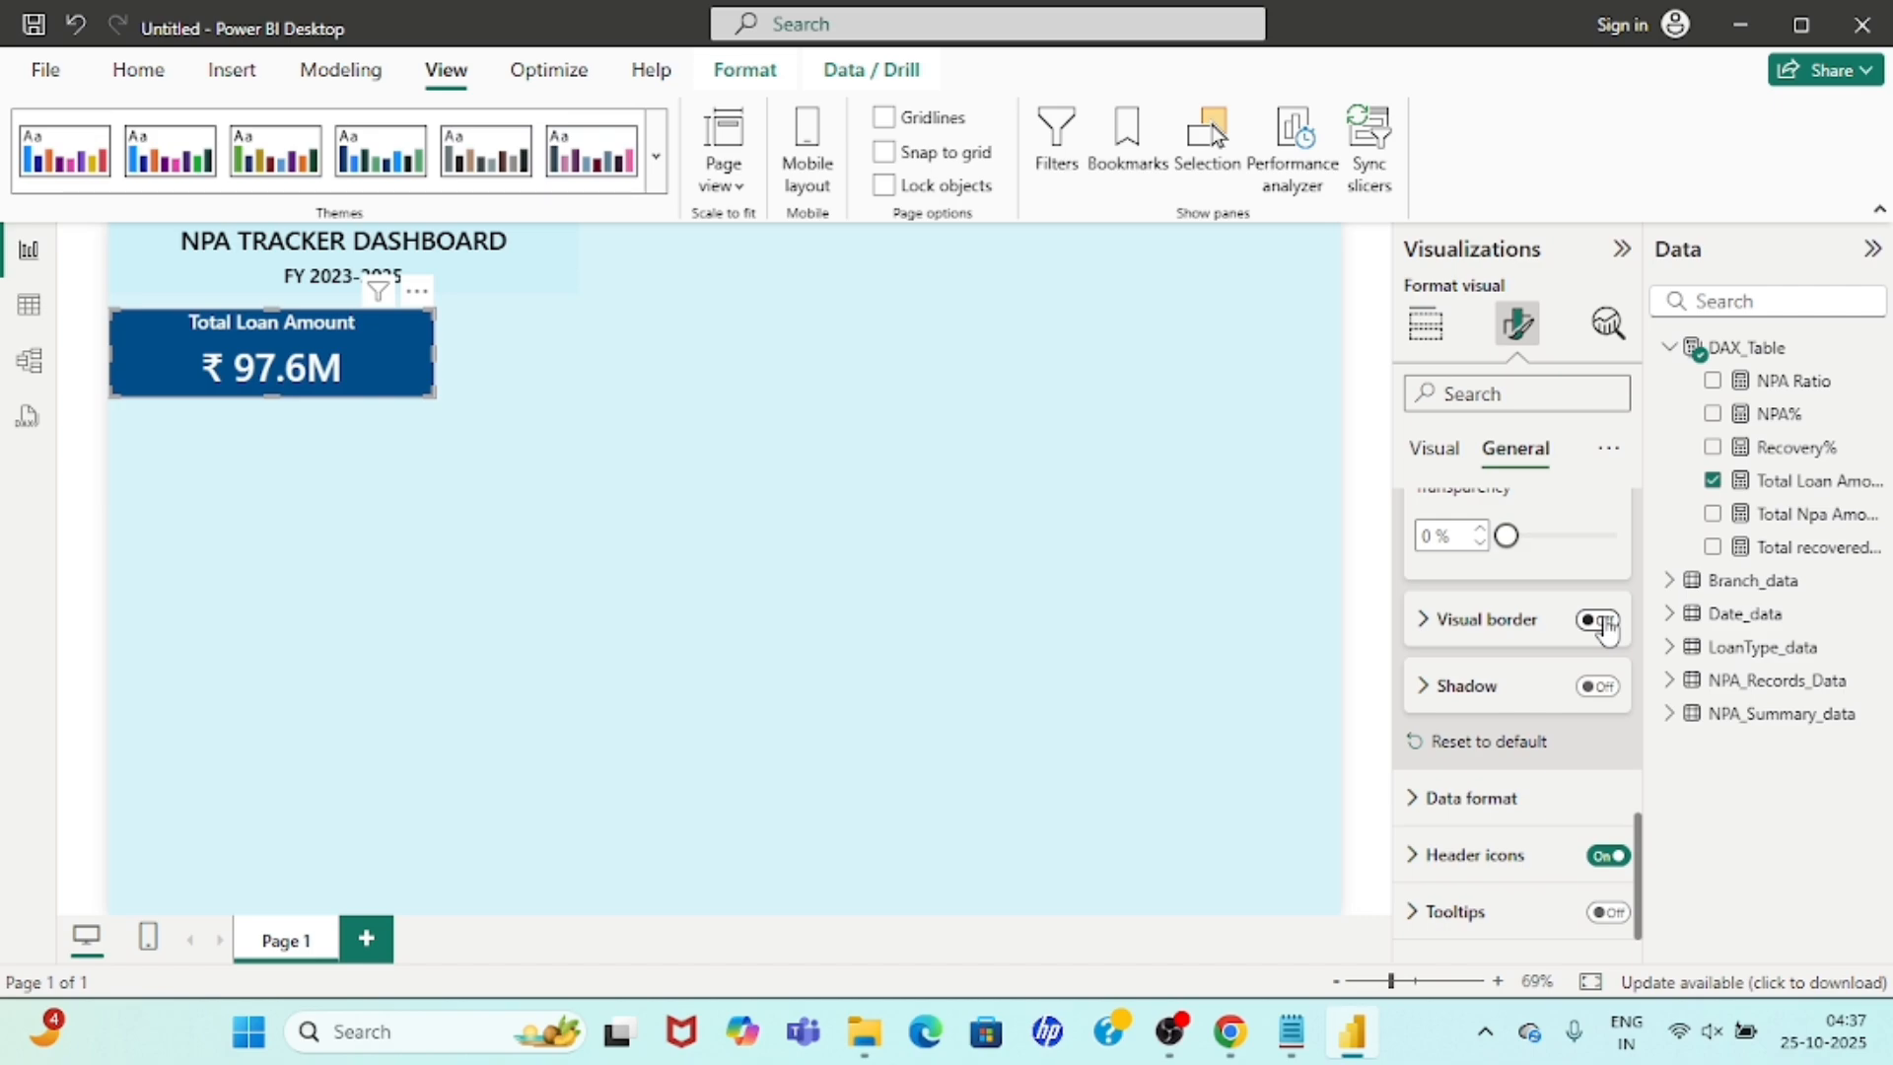
Turn on the card's visual border and shadow, and colour the shadow orange.
{"action": "left_click", "coordinate": [1597, 620]}
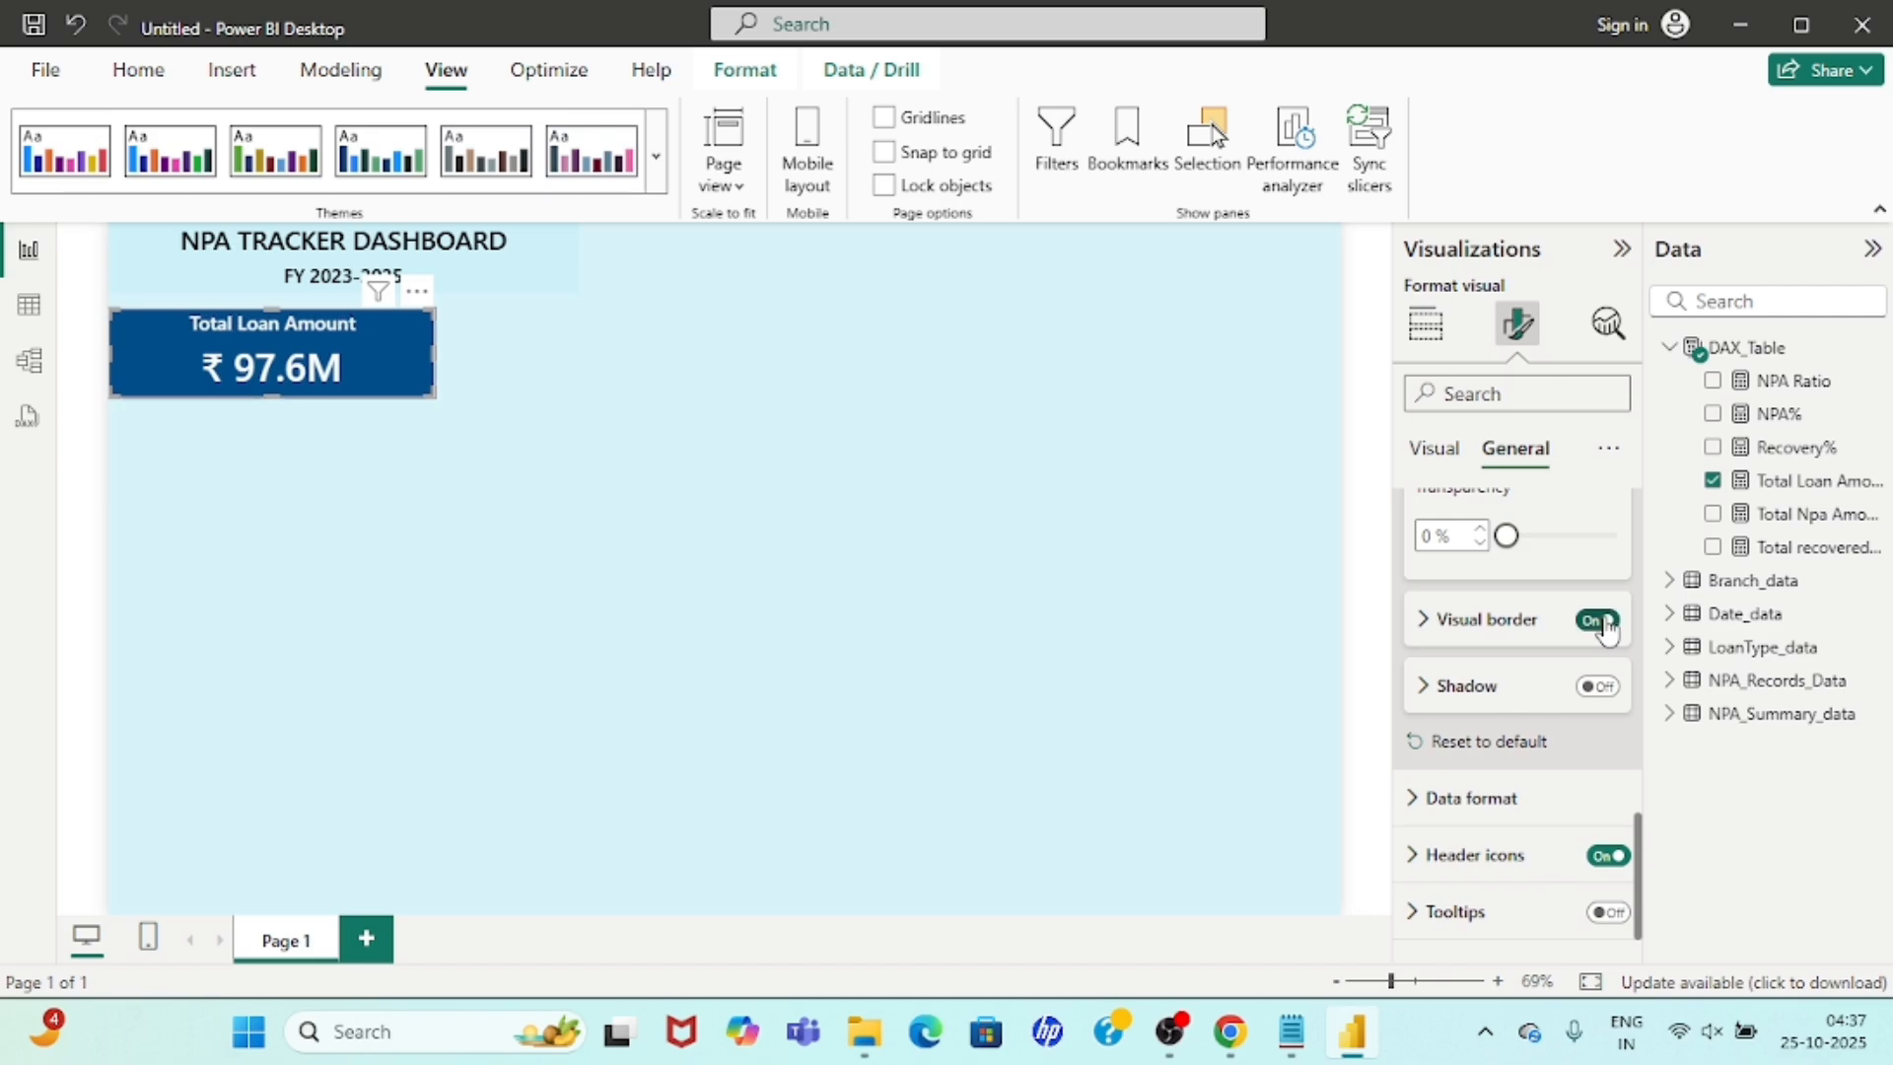
{"action": "left_click", "coordinate": [1599, 688]}
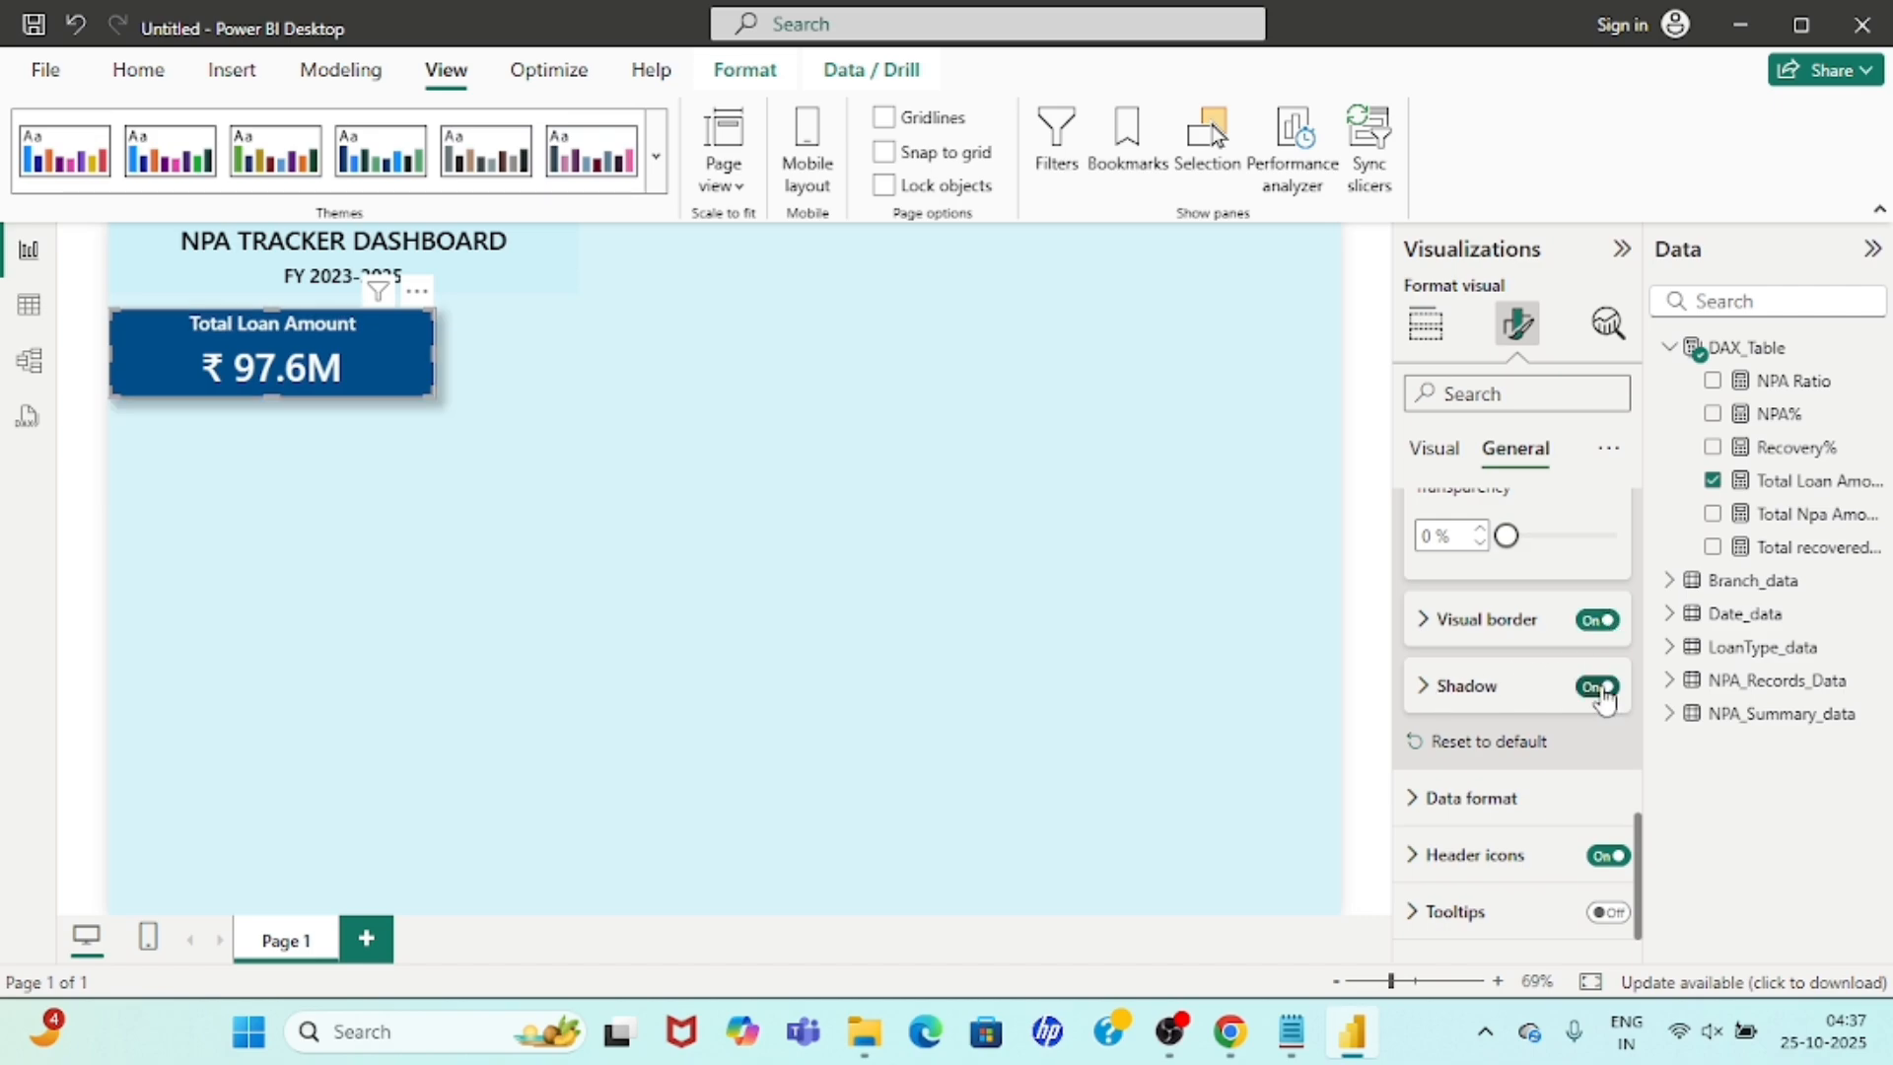
{"action": "left_click", "coordinate": [1448, 687]}
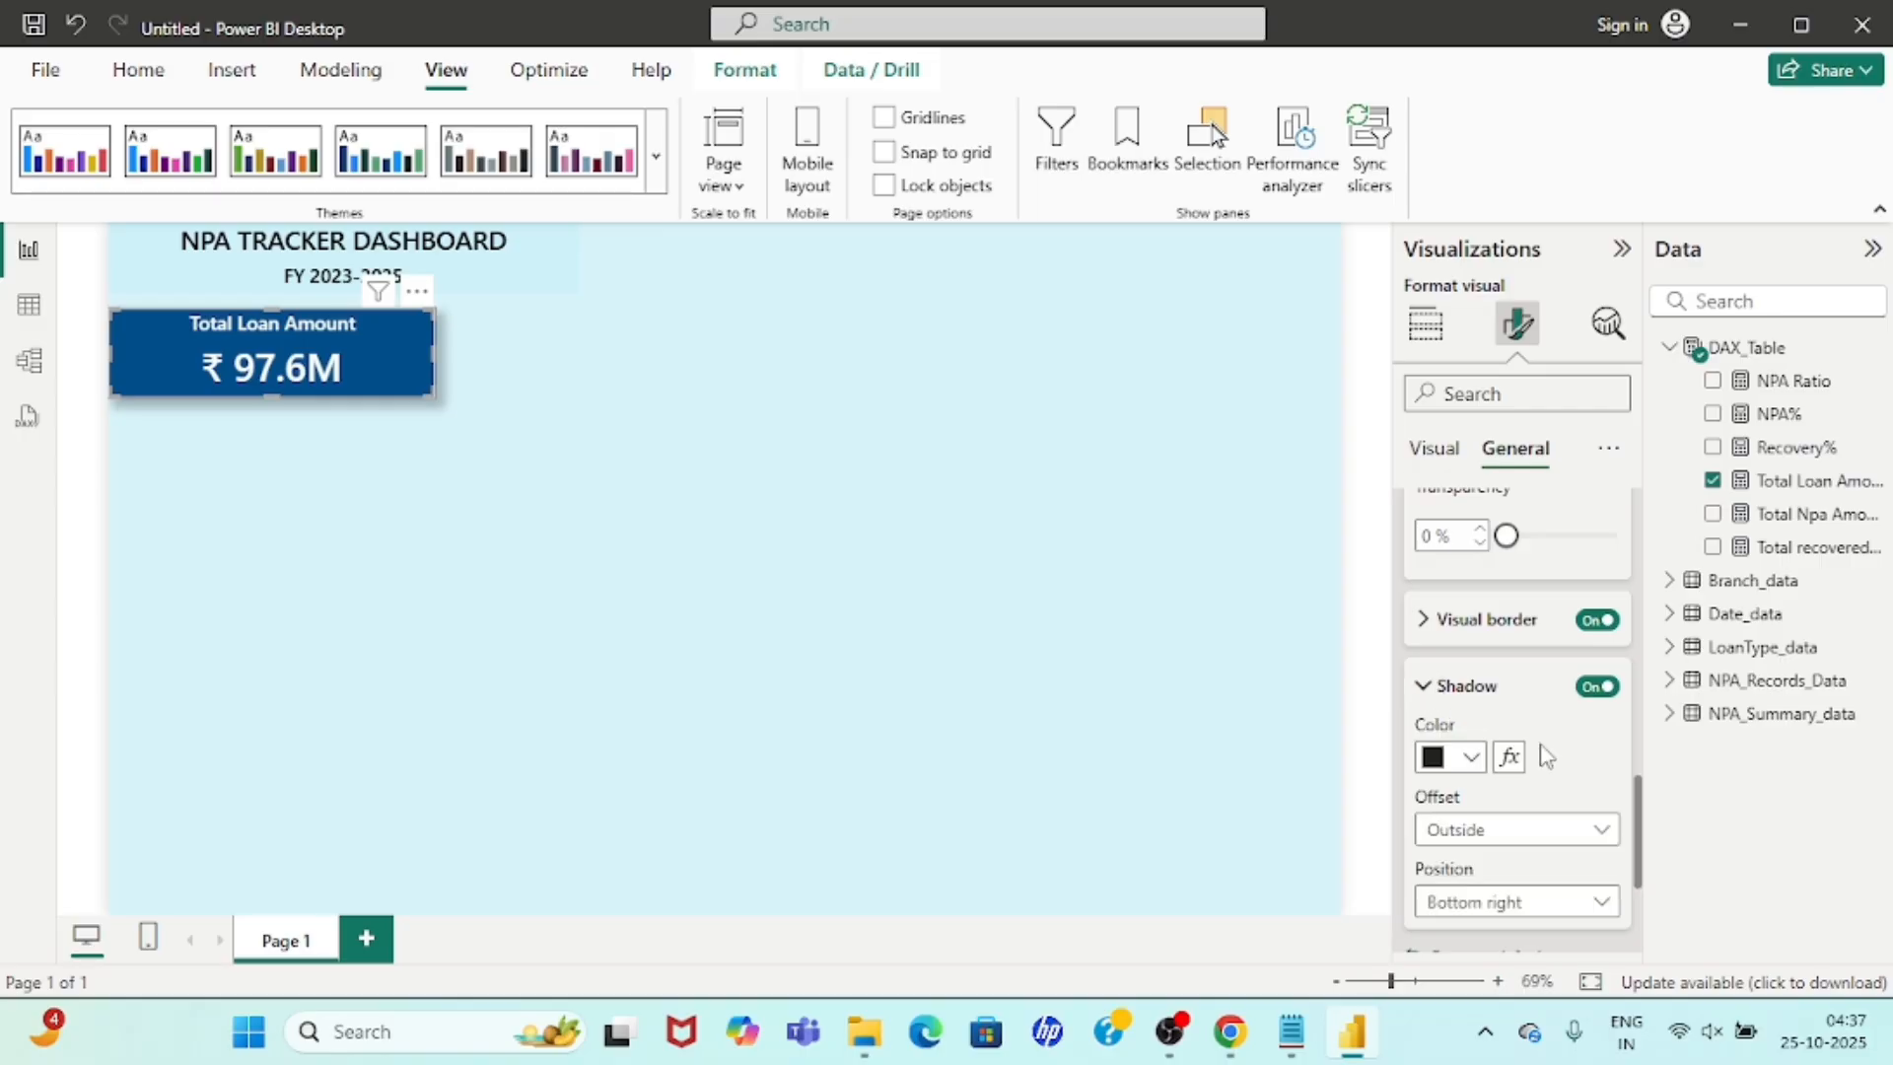
{"action": "left_click", "coordinate": [1485, 616]}
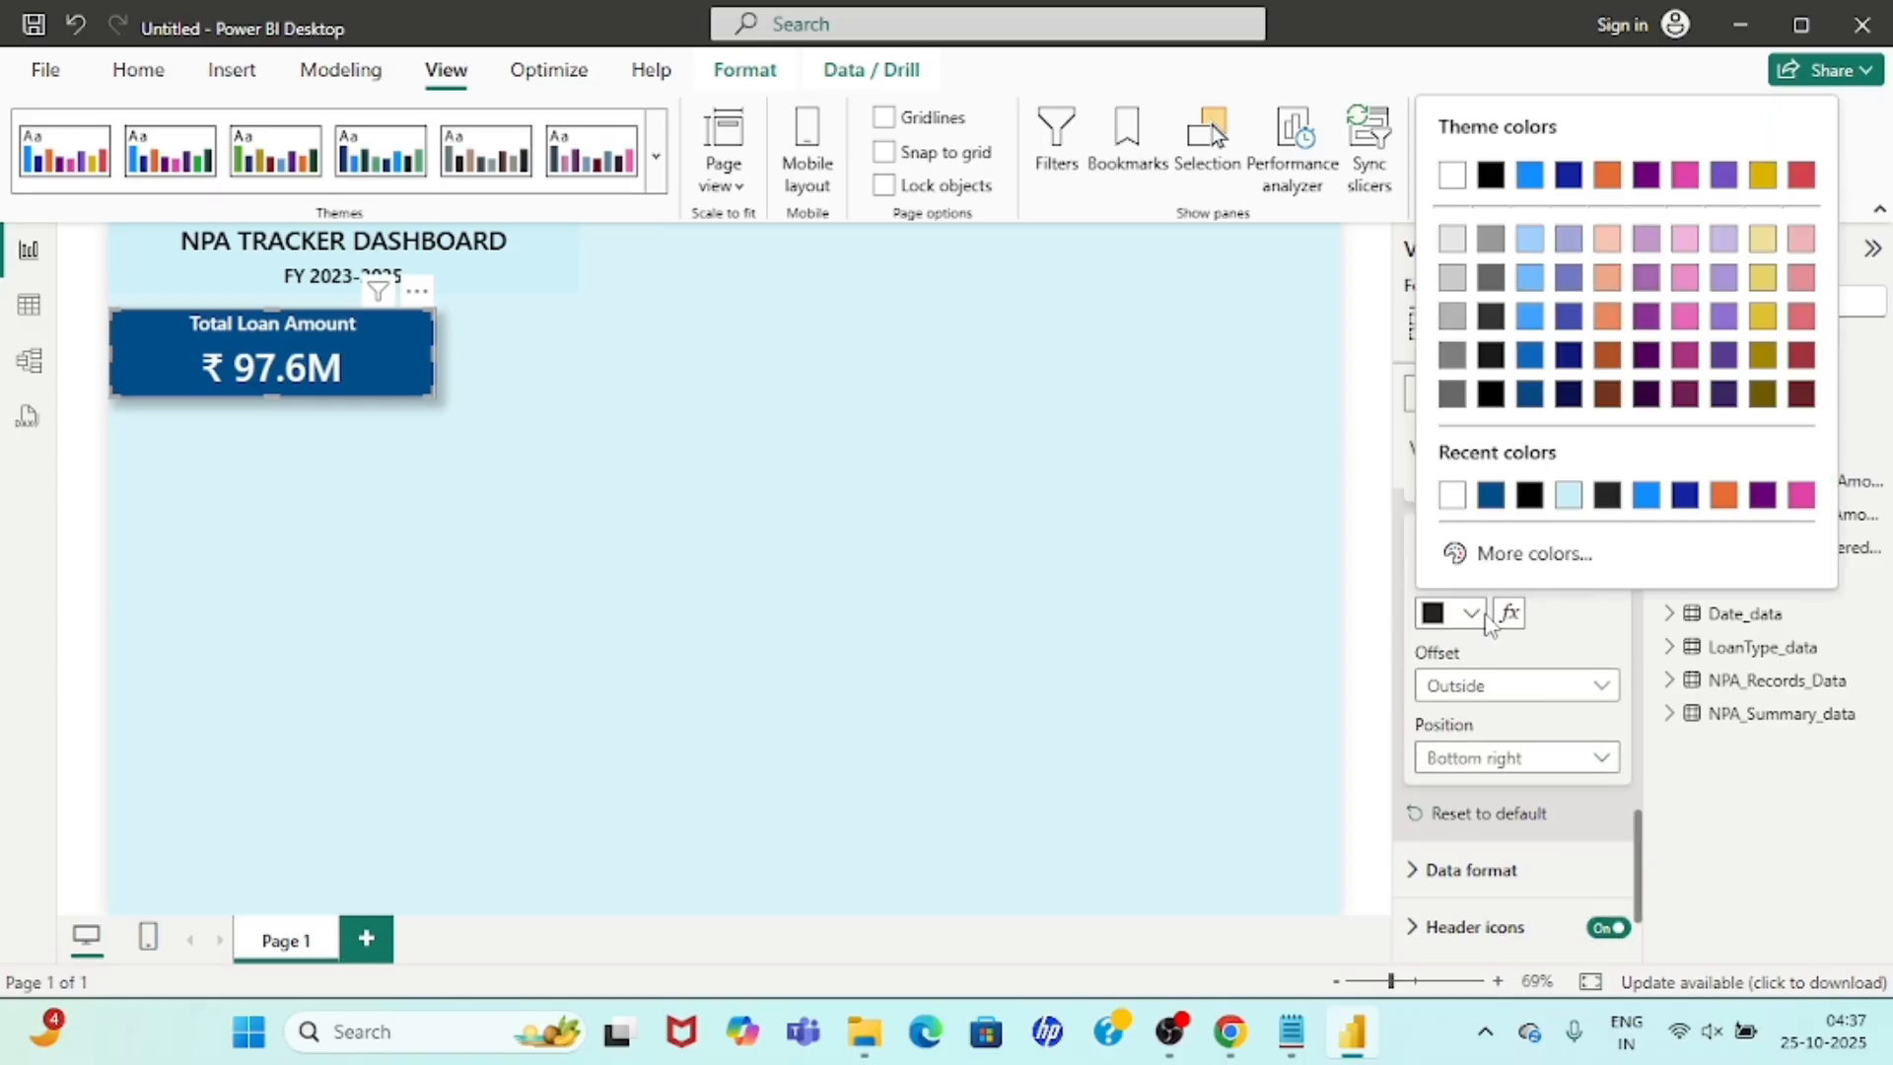
{"action": "left_click", "coordinate": [1722, 495]}
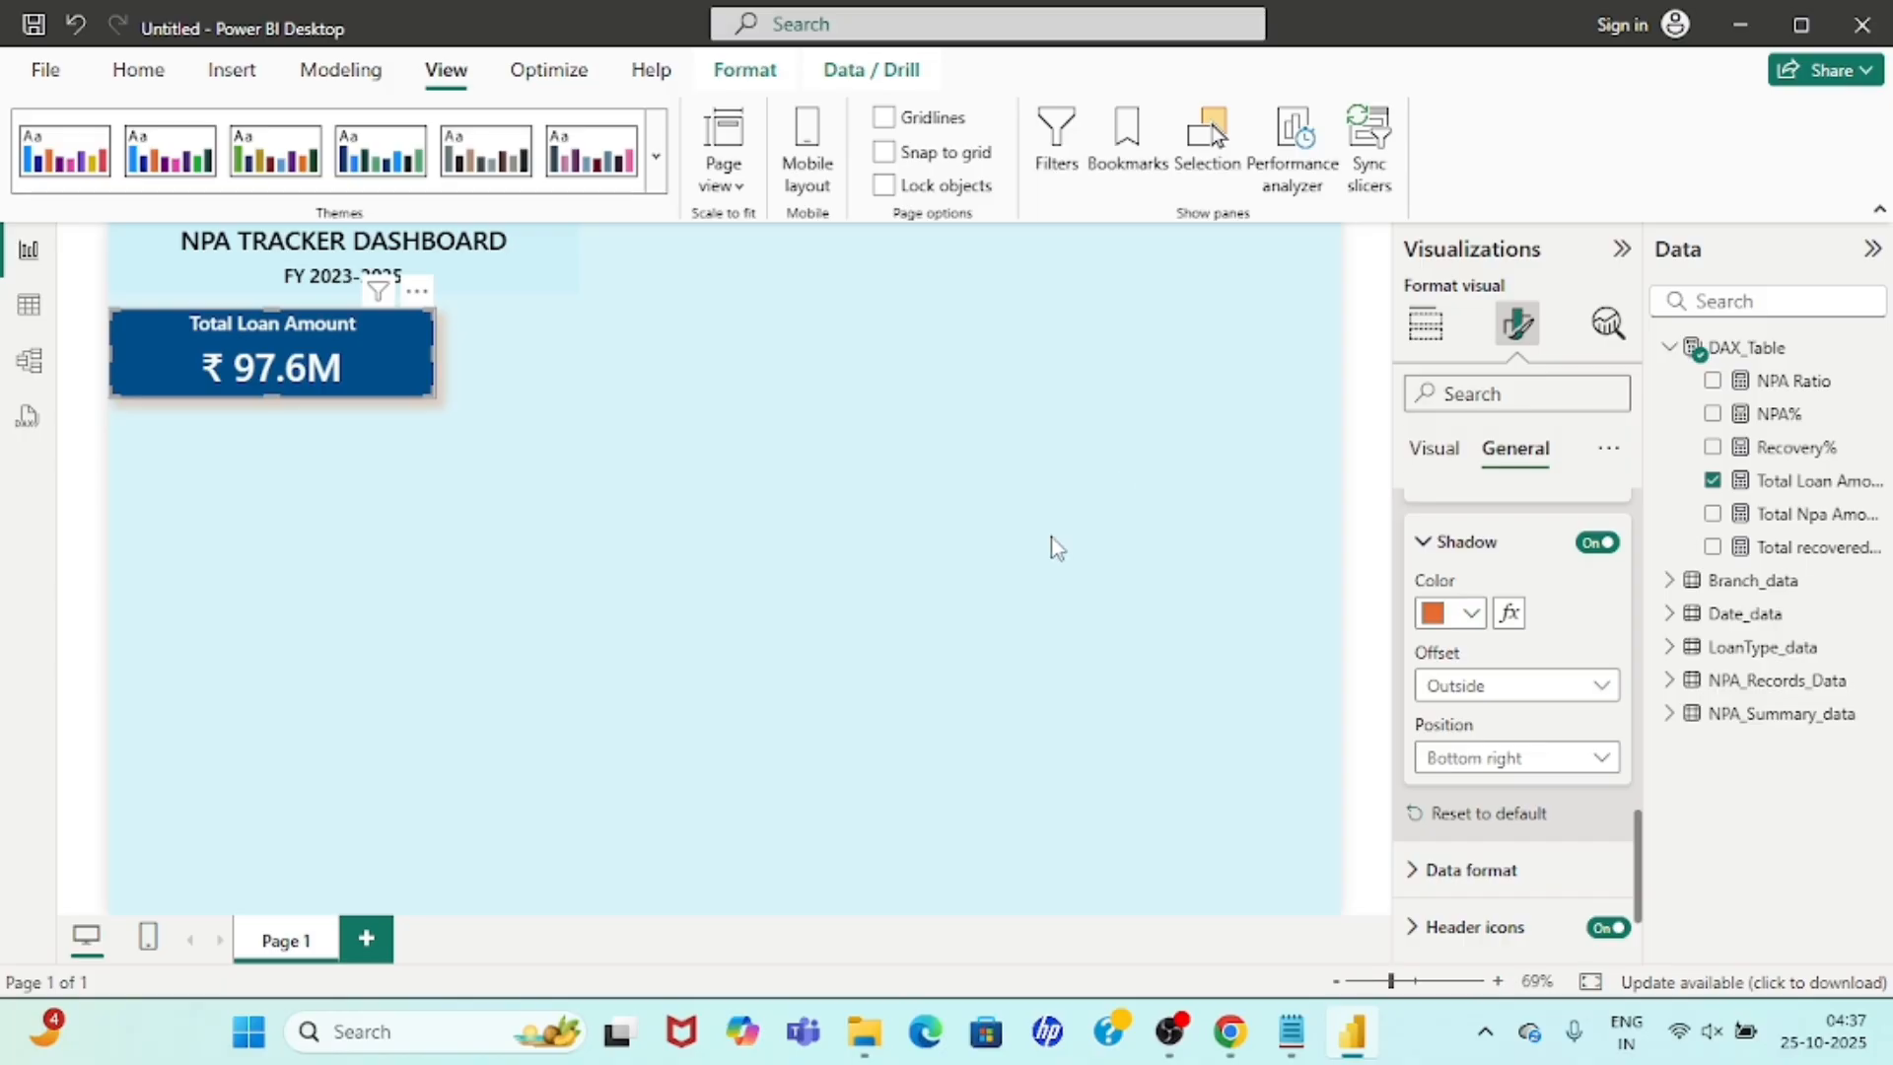
Set the offset of the card's shadow to Inside.
{"action": "left_click", "coordinate": [1577, 694]}
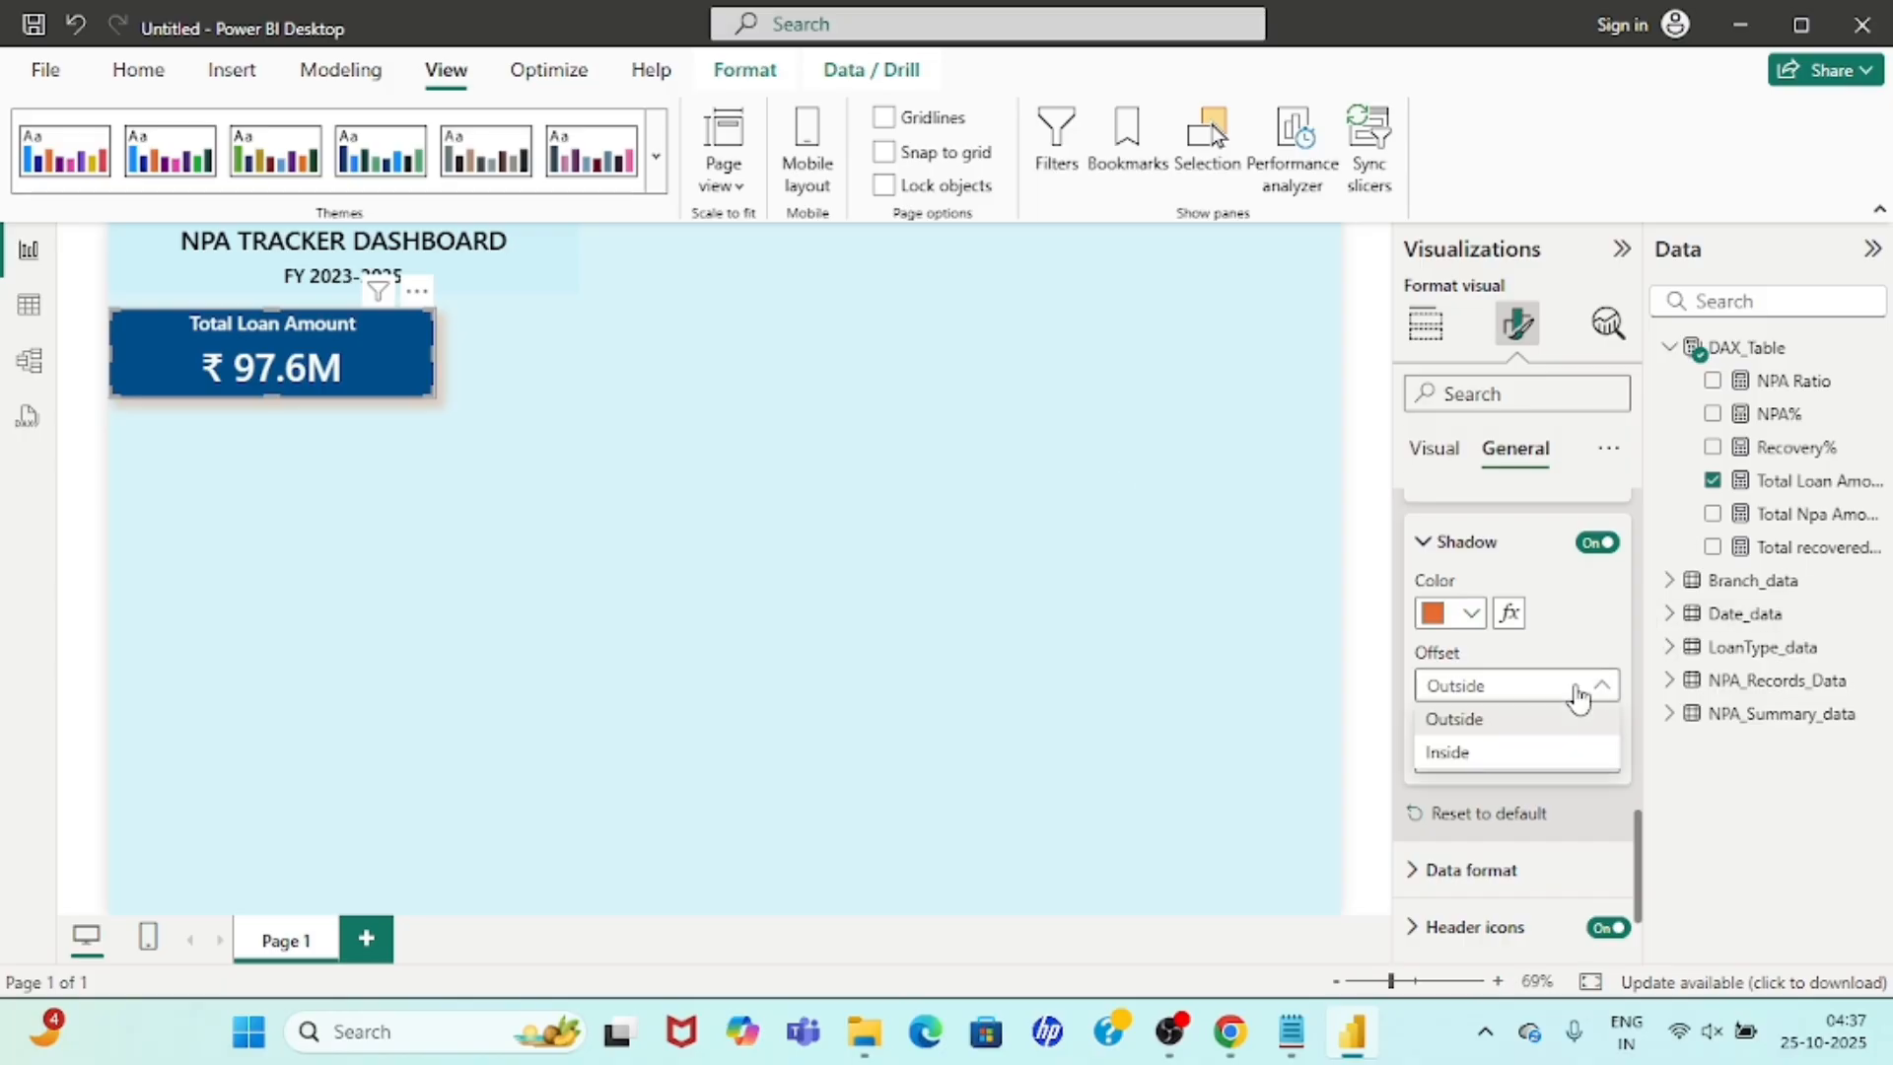
{"action": "left_click", "coordinate": [1455, 750]}
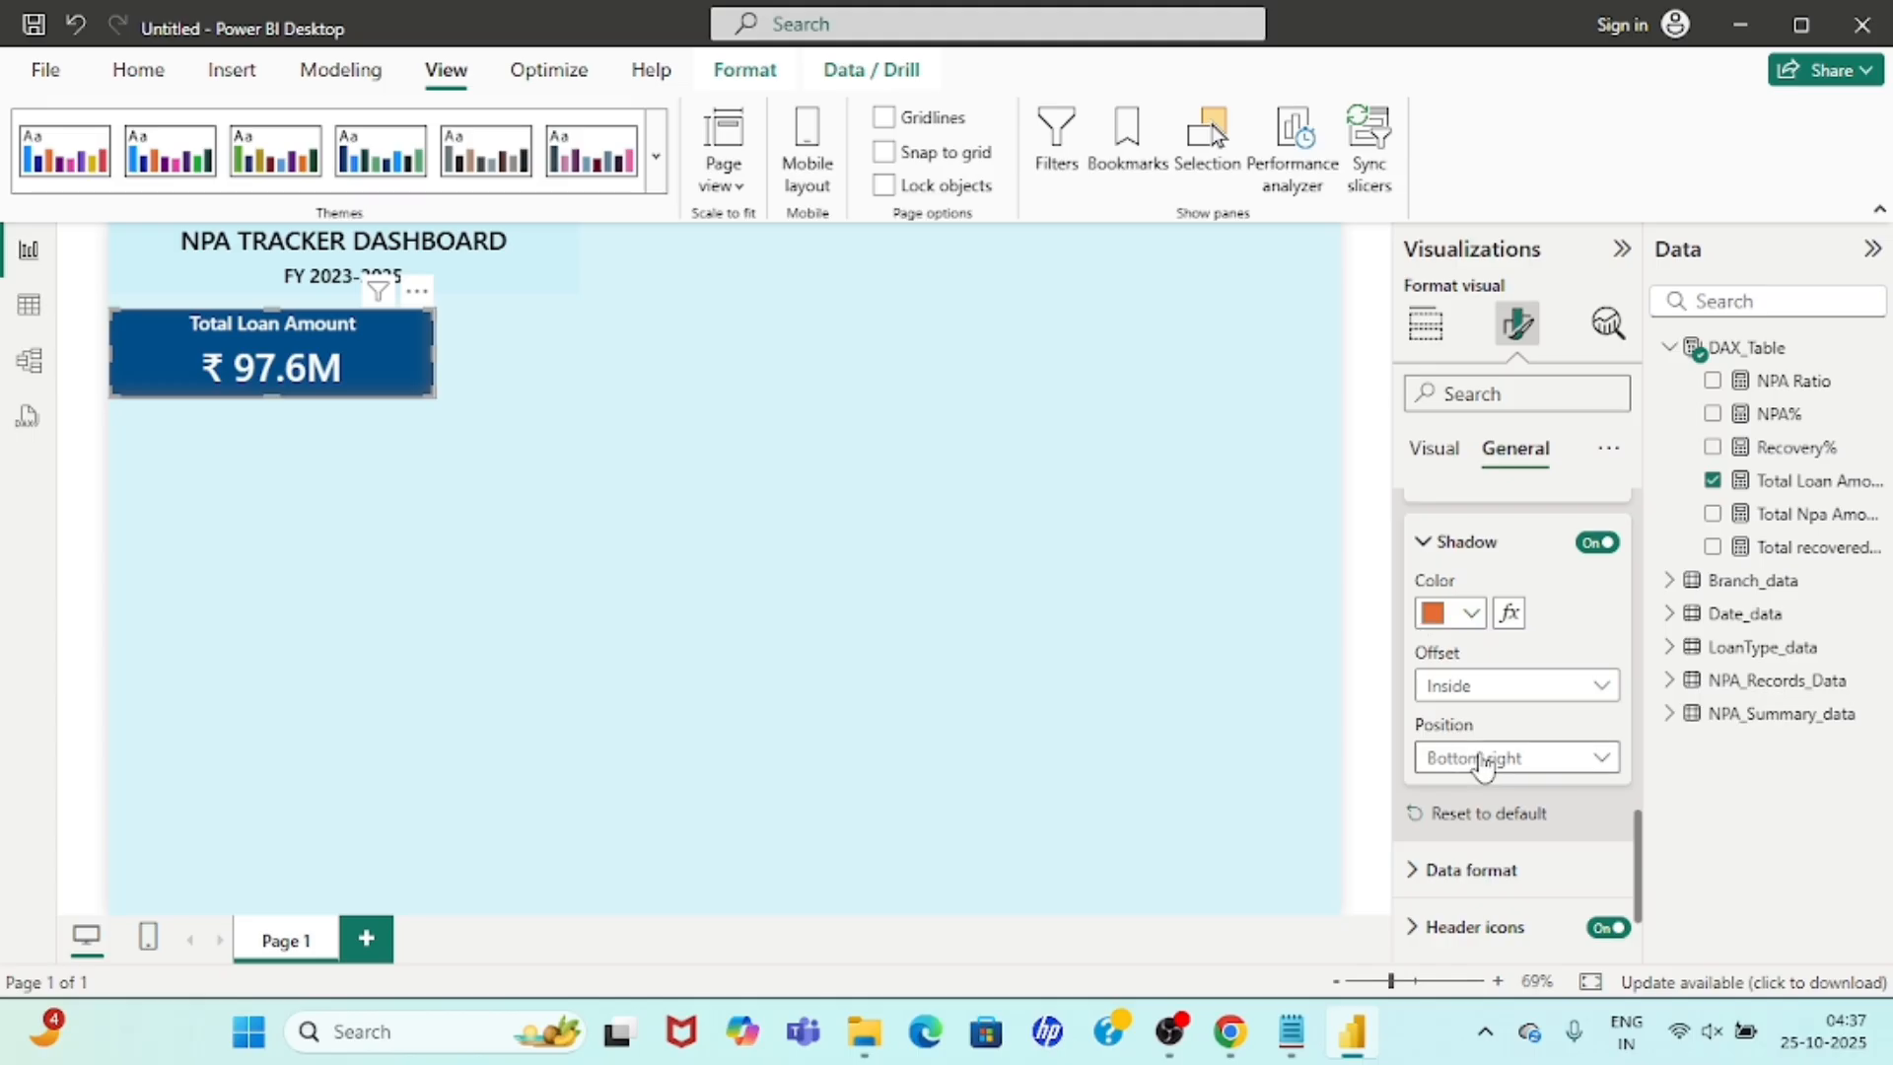
{"action": "scroll", "coordinate": [1459, 759], "scroll_direction": "down", "scroll_amount": 2}
{"action": "left_click", "coordinate": [1423, 767]}
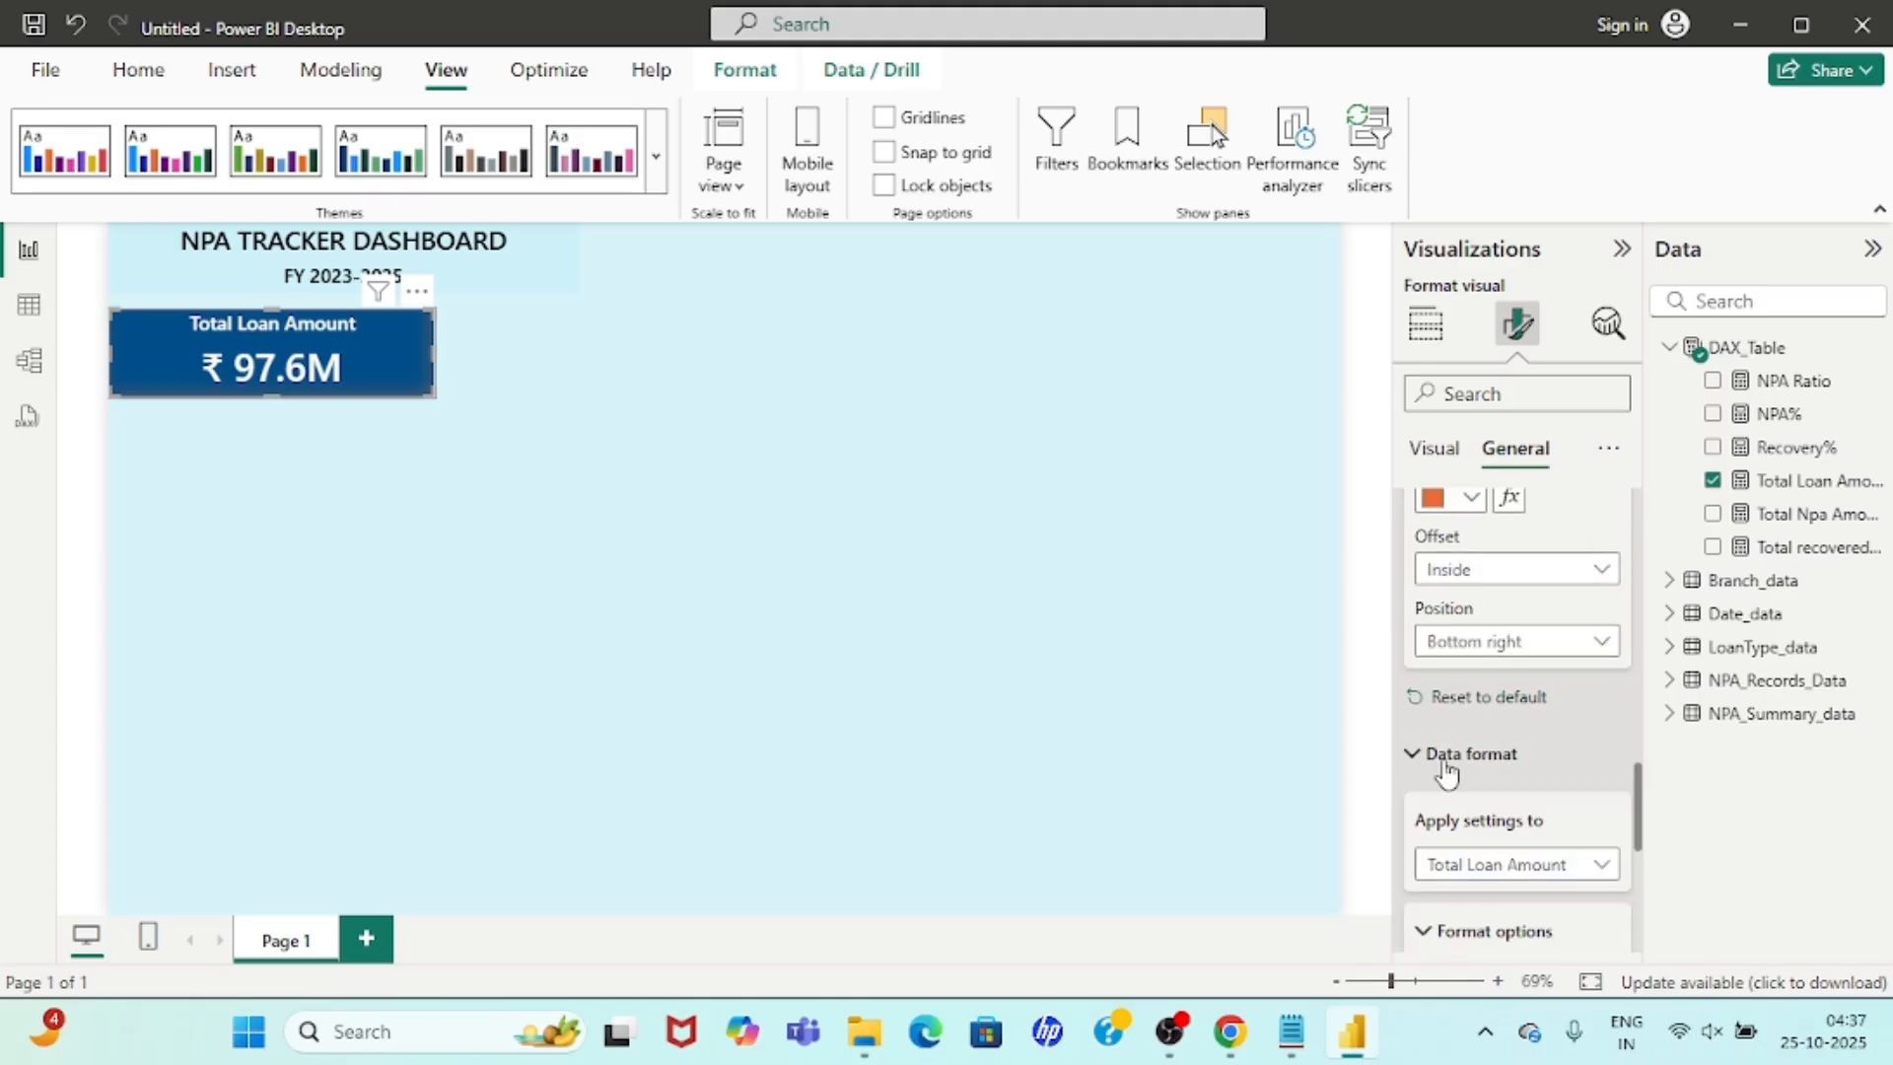
{"action": "scroll", "coordinate": [1491, 795], "scroll_direction": "down", "scroll_amount": 5}
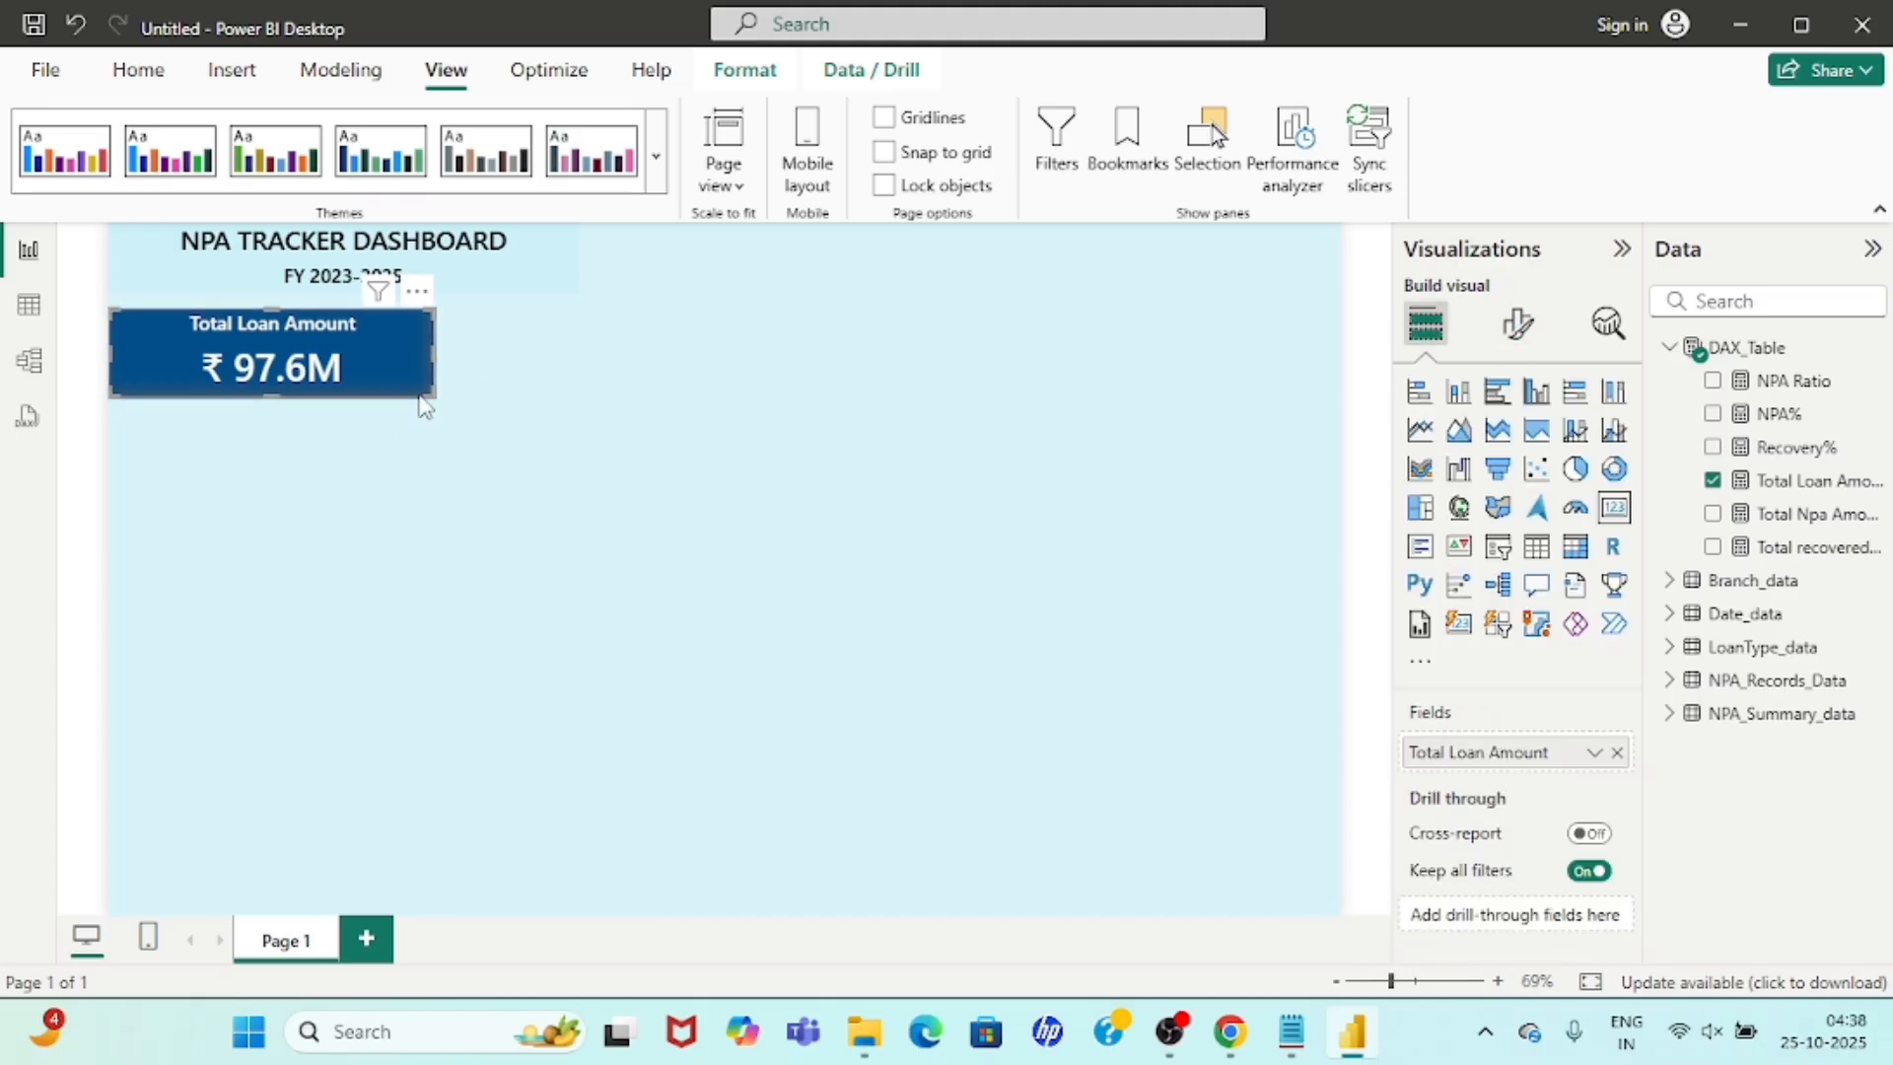
Round the corners of the card's visual border to the maximum.
{"action": "left_click", "coordinate": [1516, 323]}
{"action": "left_click", "coordinate": [1516, 452]}
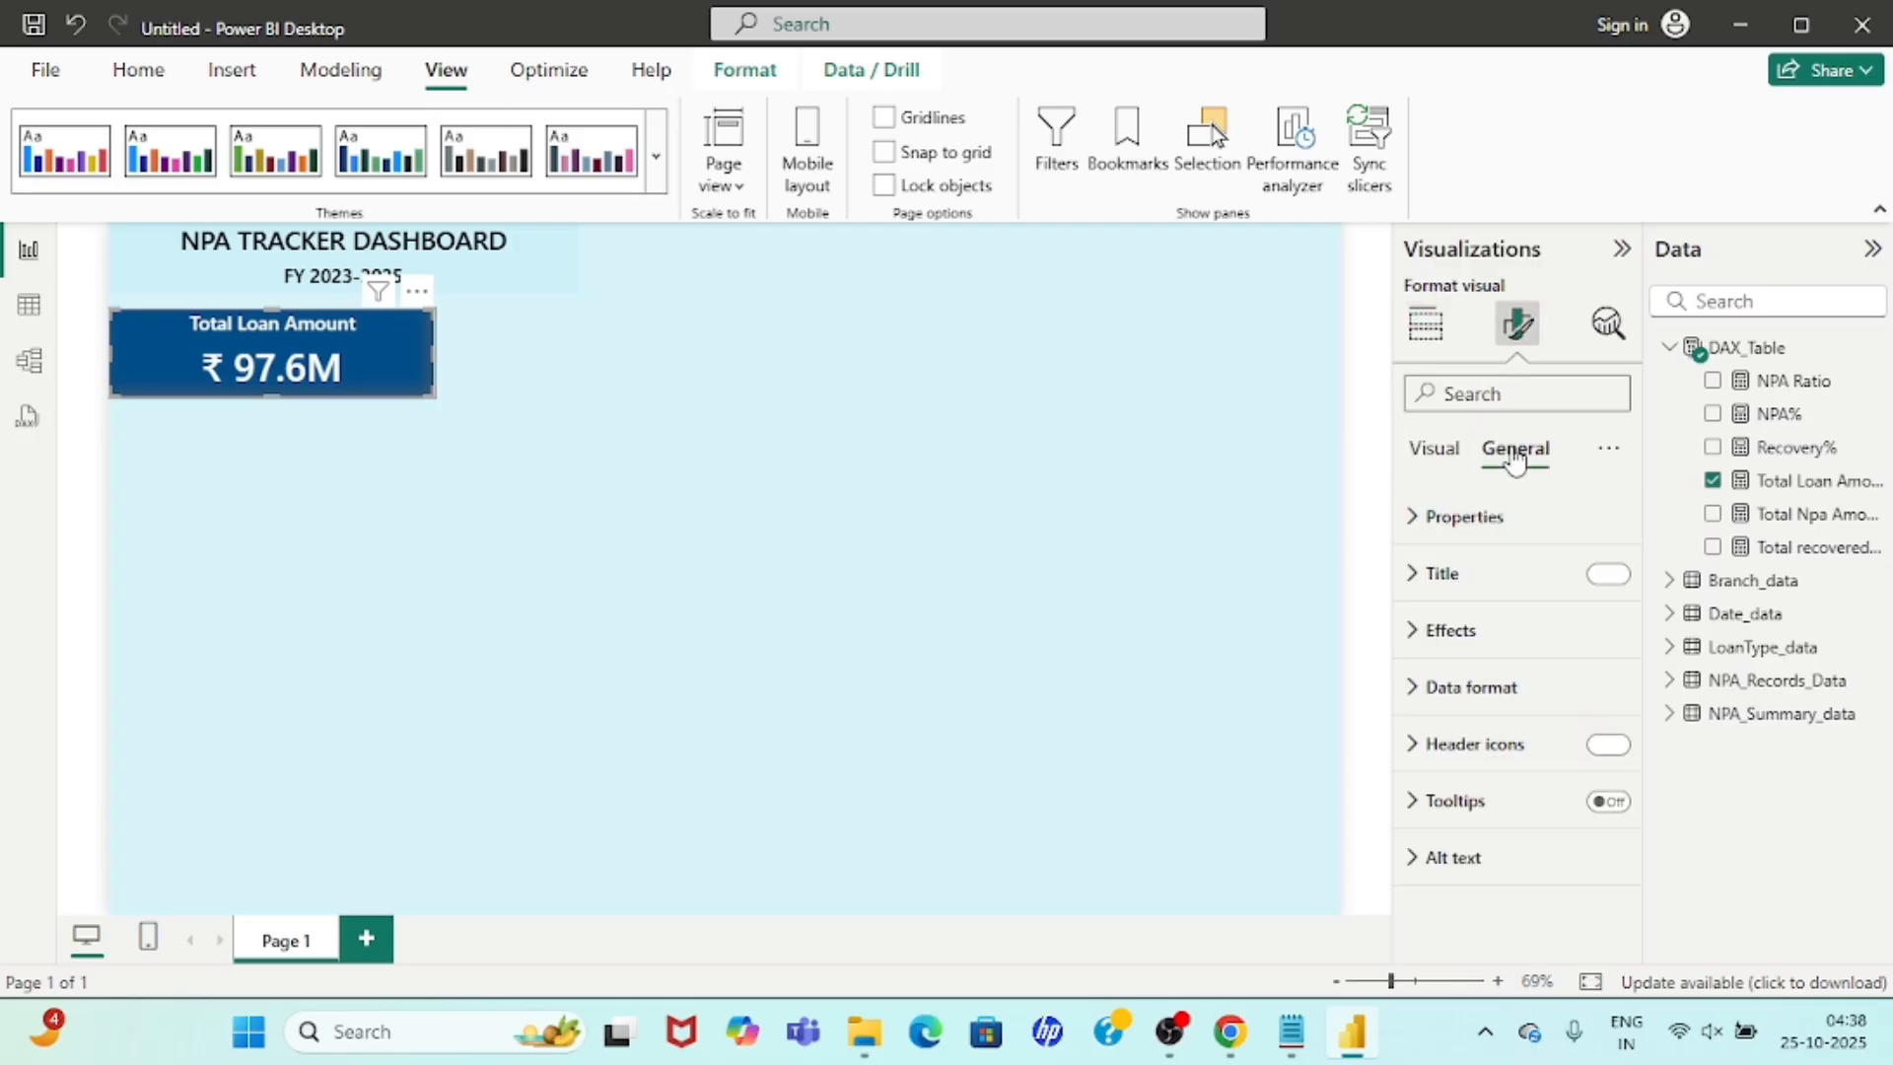
{"action": "left_click", "coordinate": [1441, 630]}
{"action": "scroll", "coordinate": [1494, 729], "scroll_direction": "down", "scroll_amount": 4}
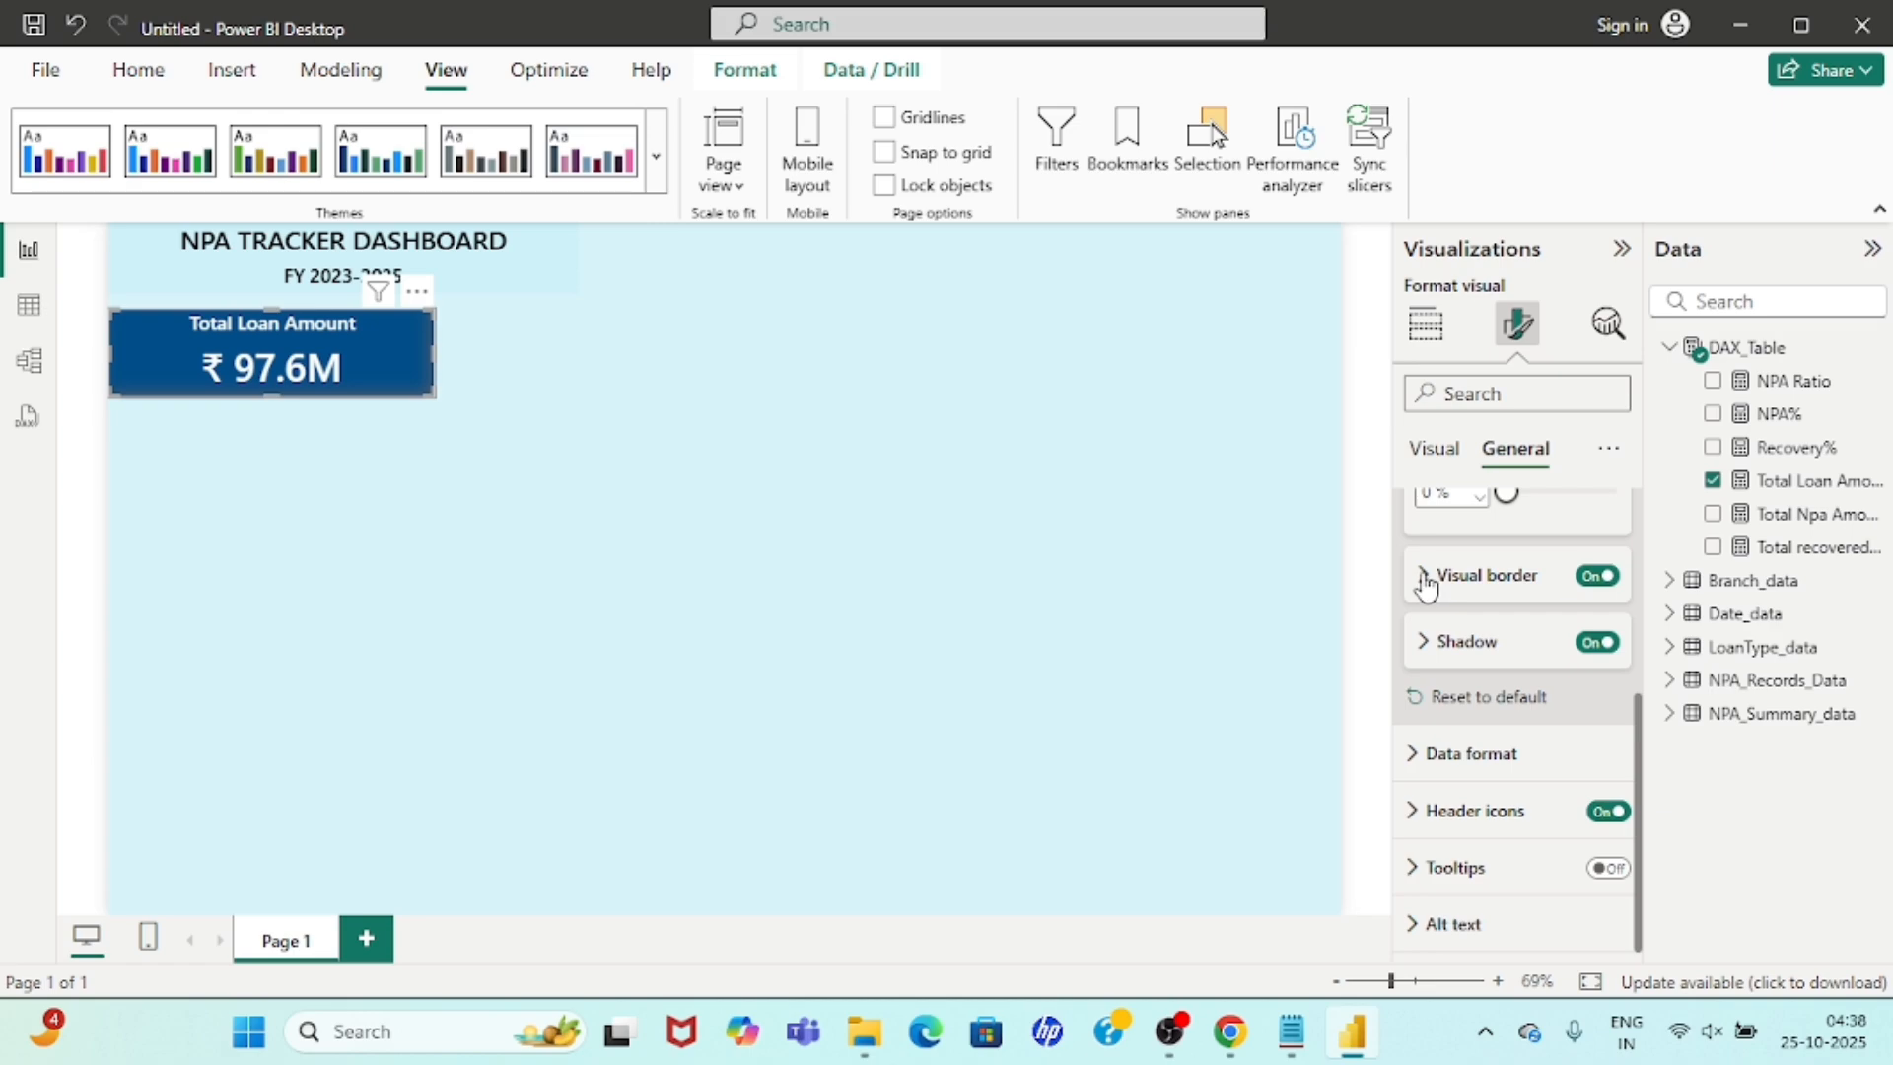
{"action": "left_click", "coordinate": [1426, 581]}
{"action": "scroll", "coordinate": [1534, 747], "scroll_direction": "down", "scroll_amount": 1}
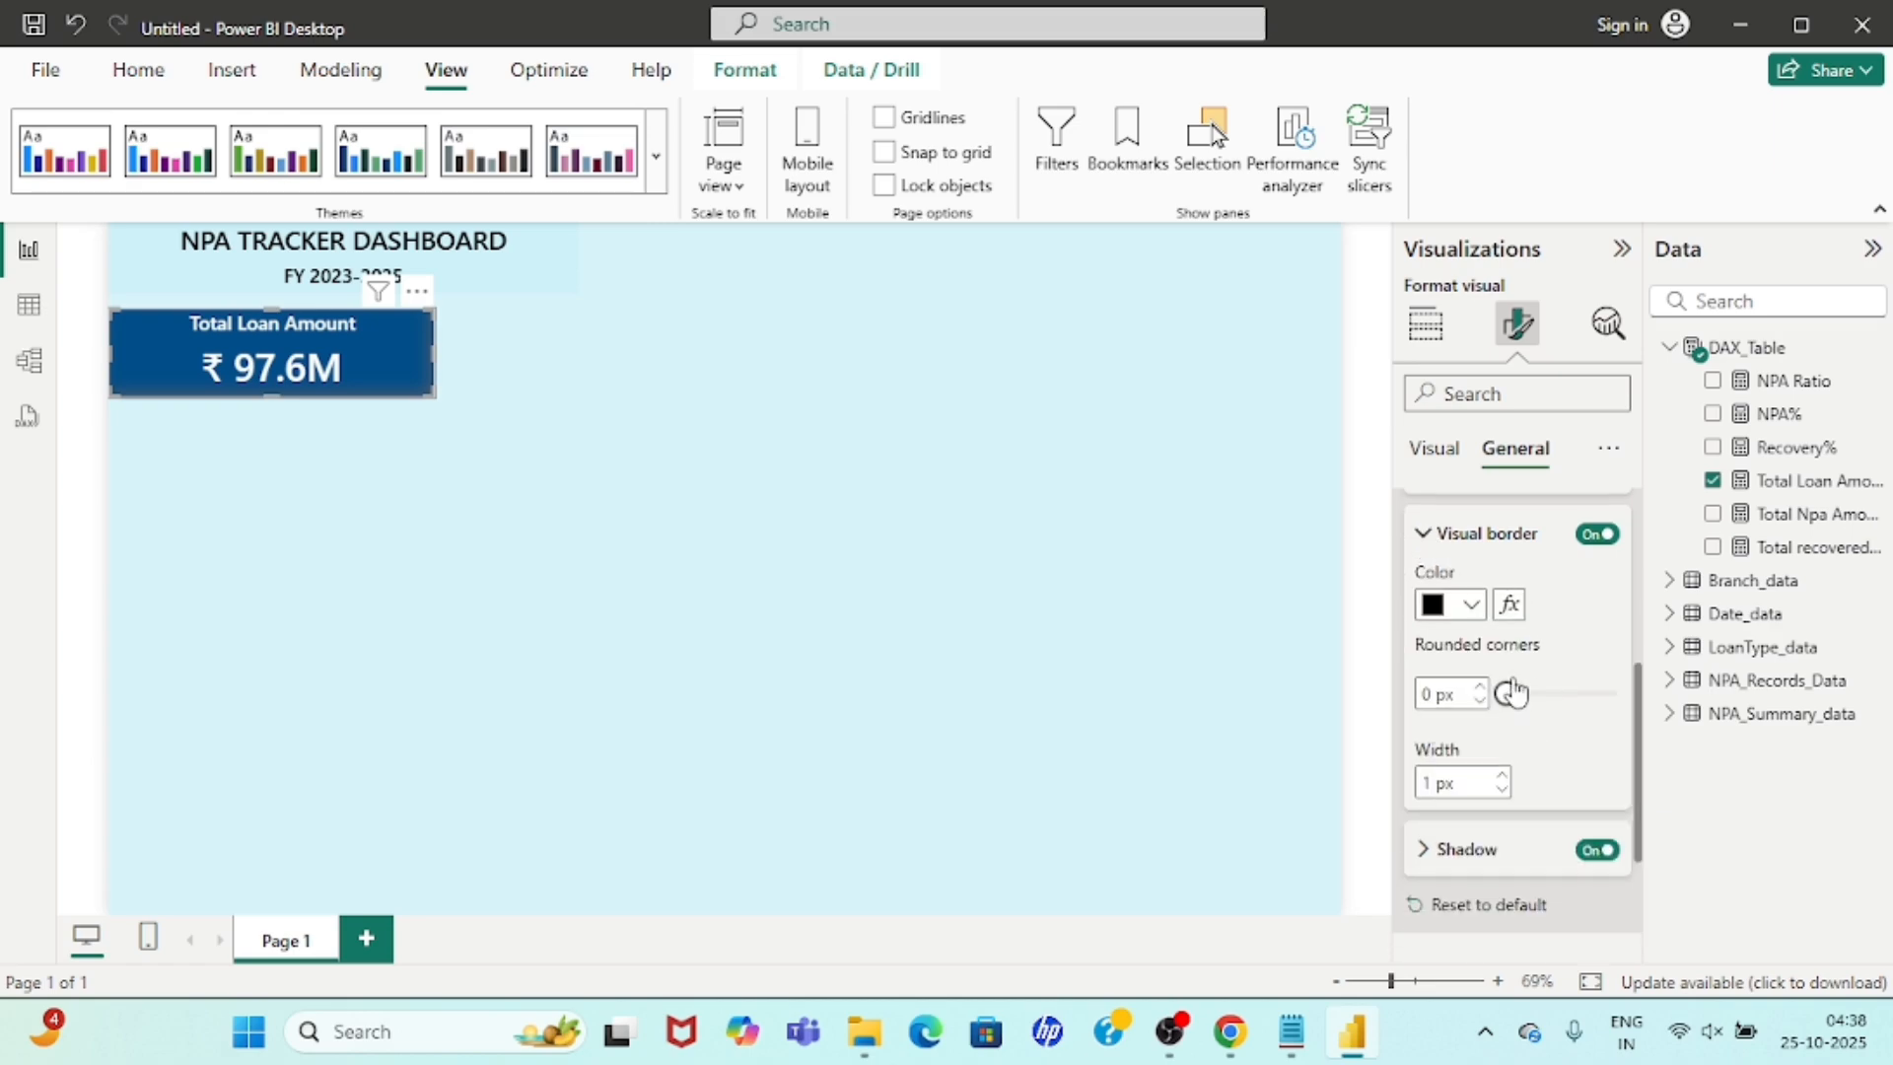
{"action": "left_click_drag", "start_coordinate": [1508, 698], "coordinate": [1619, 693]}
{"action": "left_click", "coordinate": [509, 589]}
Duplicate the Total Loan Amount card and arrange the copies as an evenly spaced row of four below the dashboard title.
{"action": "left_click", "coordinate": [276, 370]}
{"action": "key", "text": "ctrl+c"}
{"action": "key", "text": "ctrl+v"}
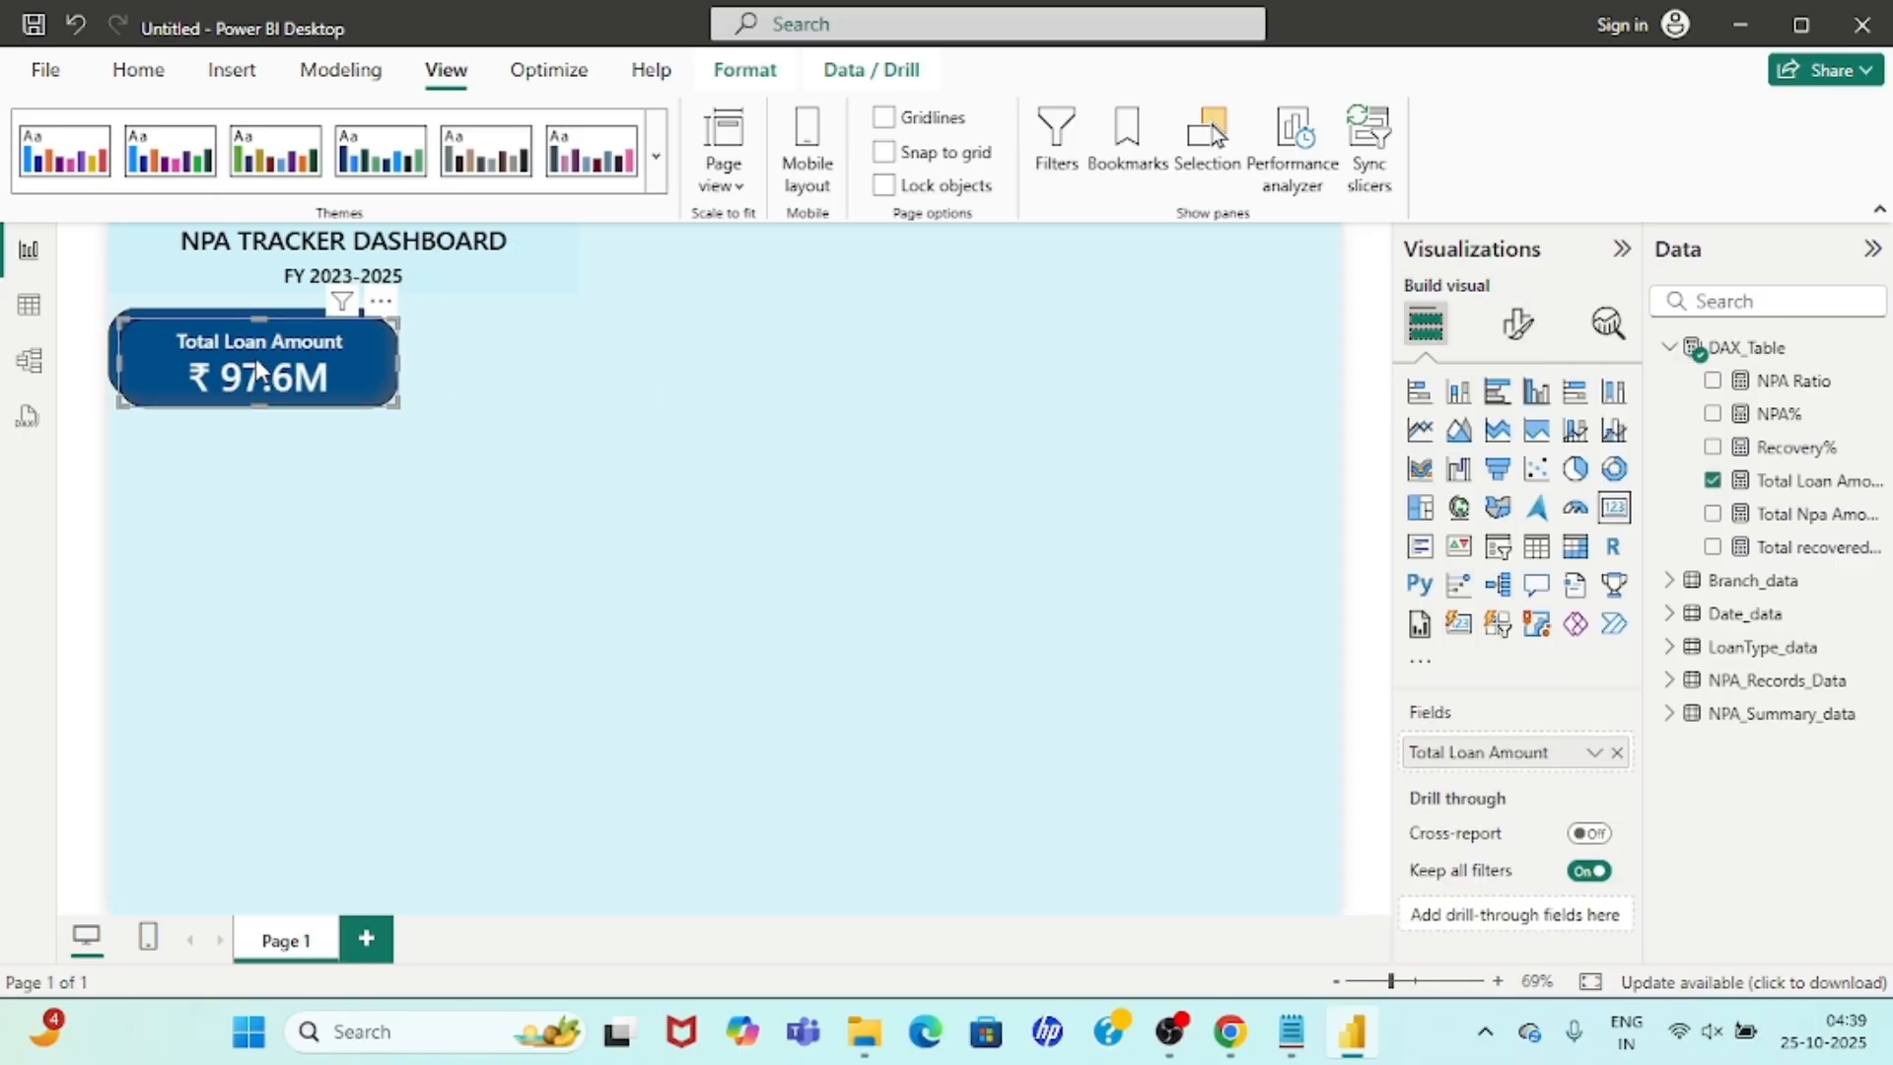
{"action": "left_click_drag", "start_coordinate": [276, 370], "coordinate": [531, 368]}
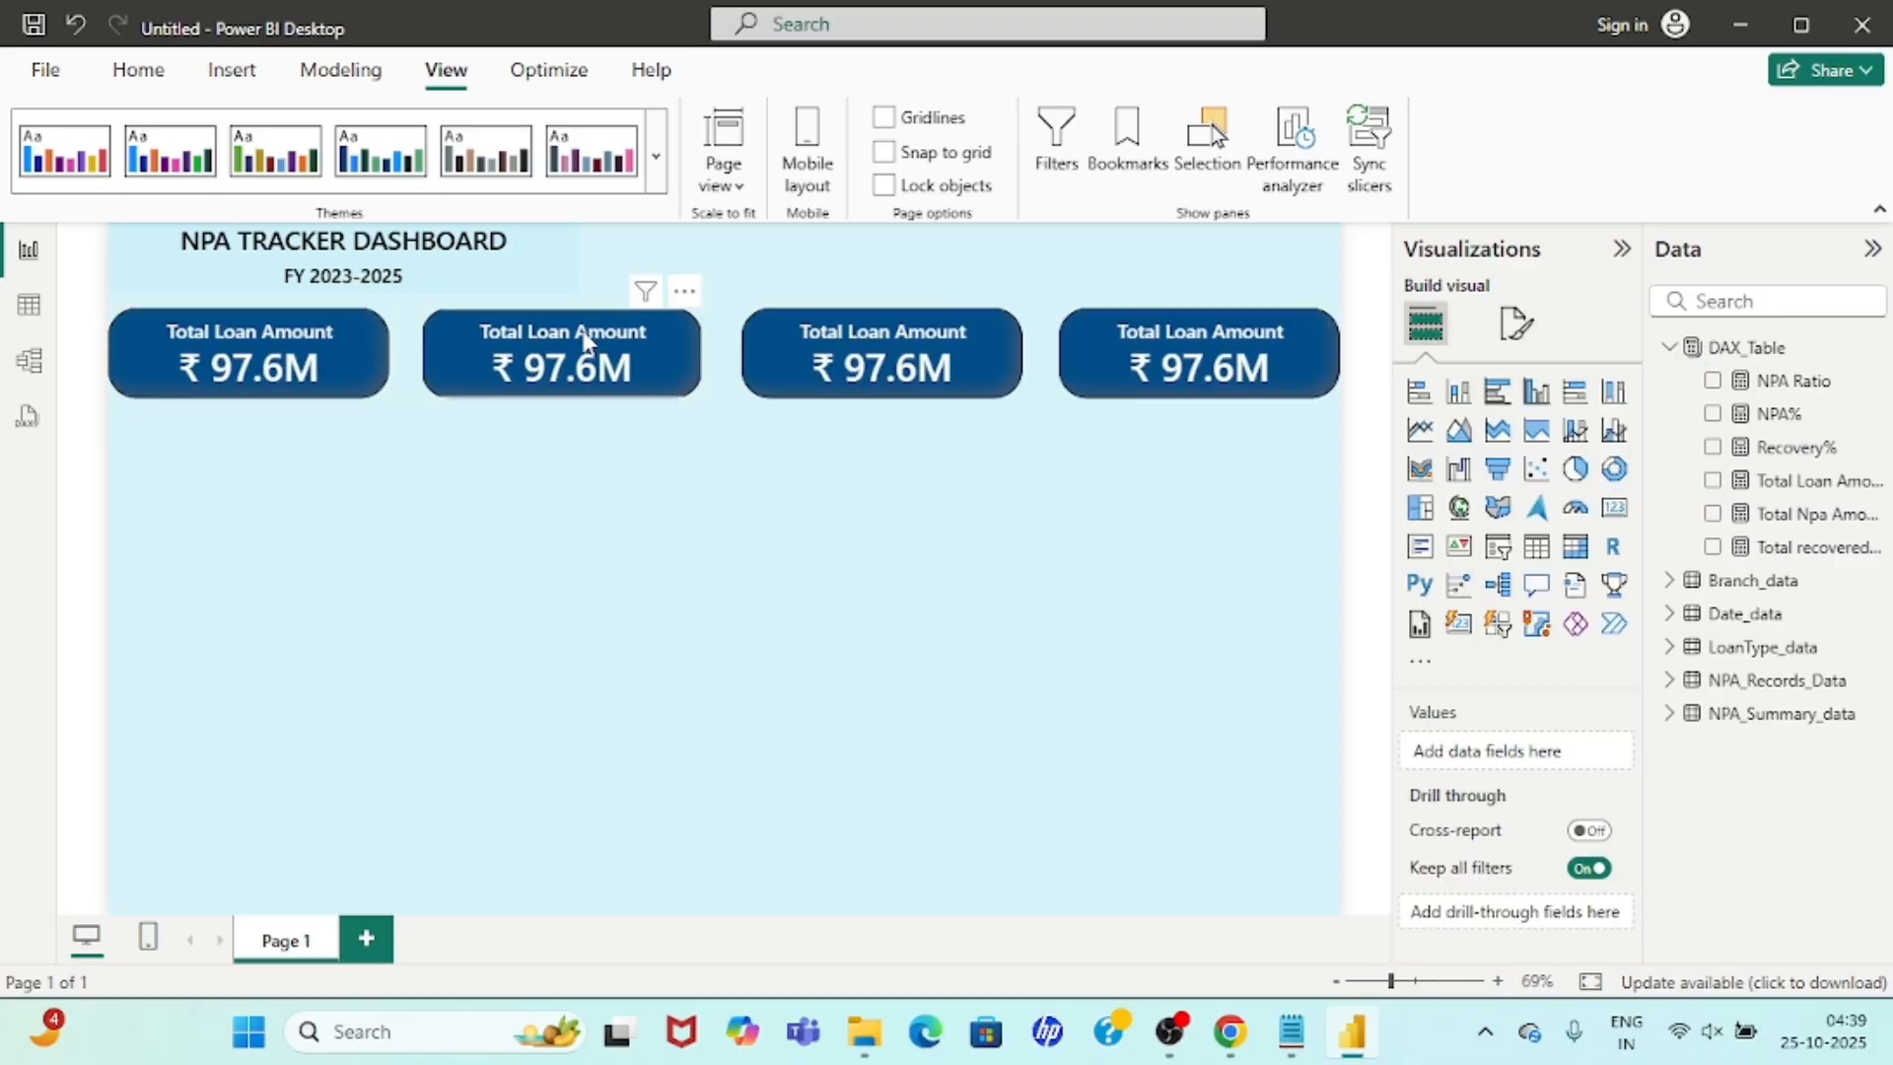
Replace the second card's measure with Total Npa Amount.
{"action": "left_click", "coordinate": [581, 335]}
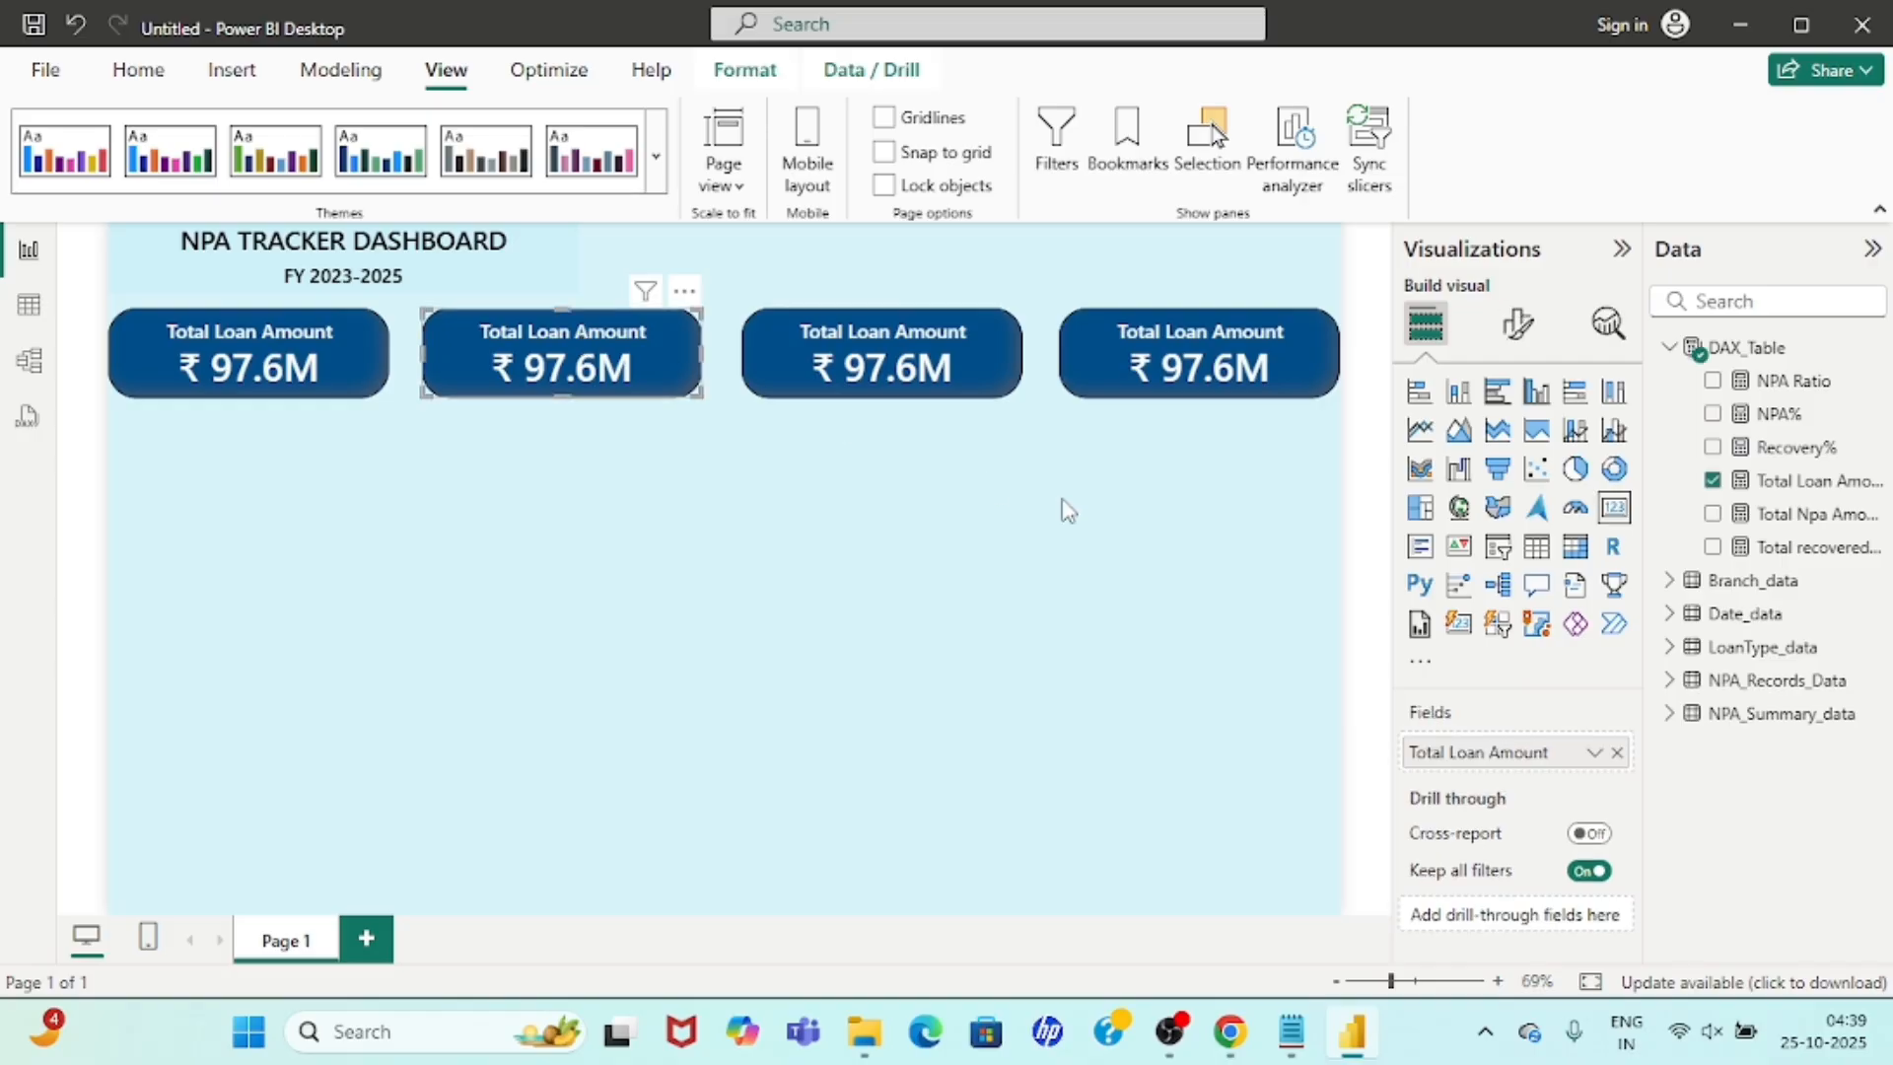
{"action": "left_click", "coordinate": [1713, 480]}
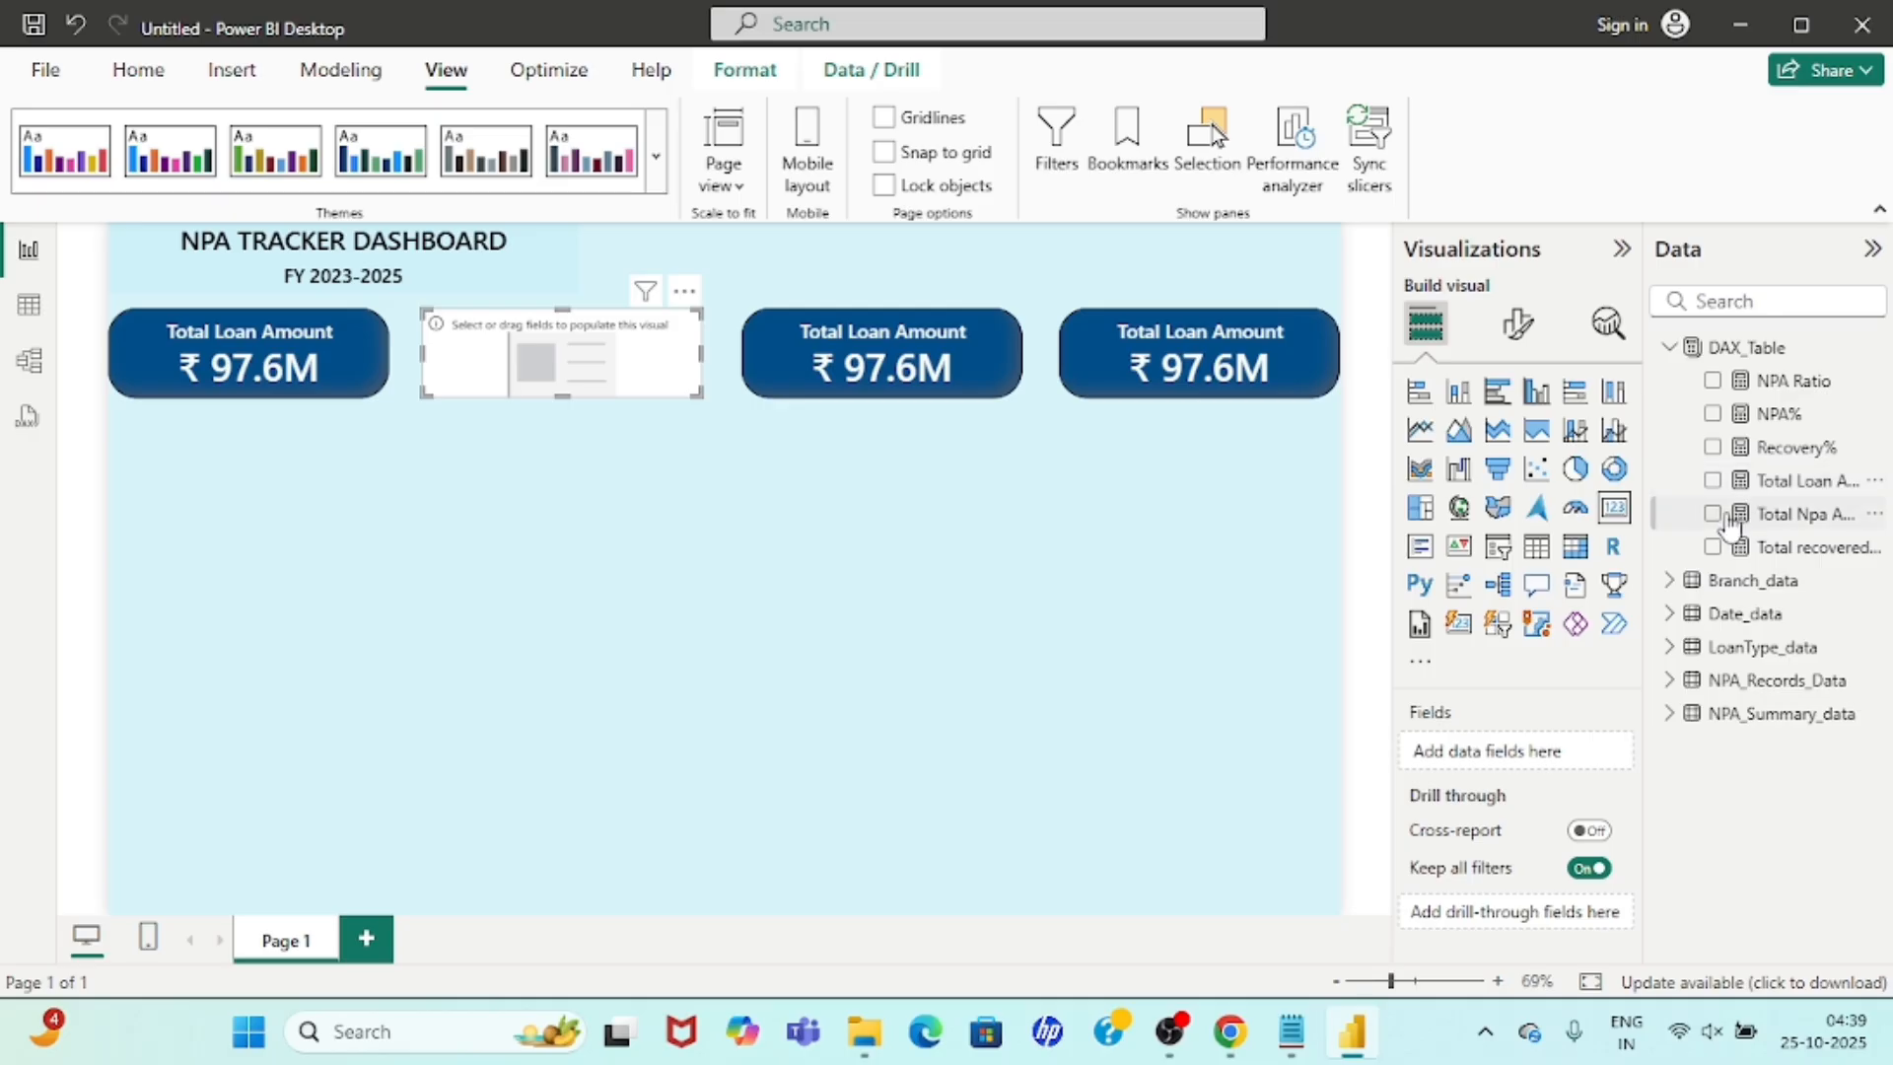
{"action": "left_click", "coordinate": [1713, 514]}
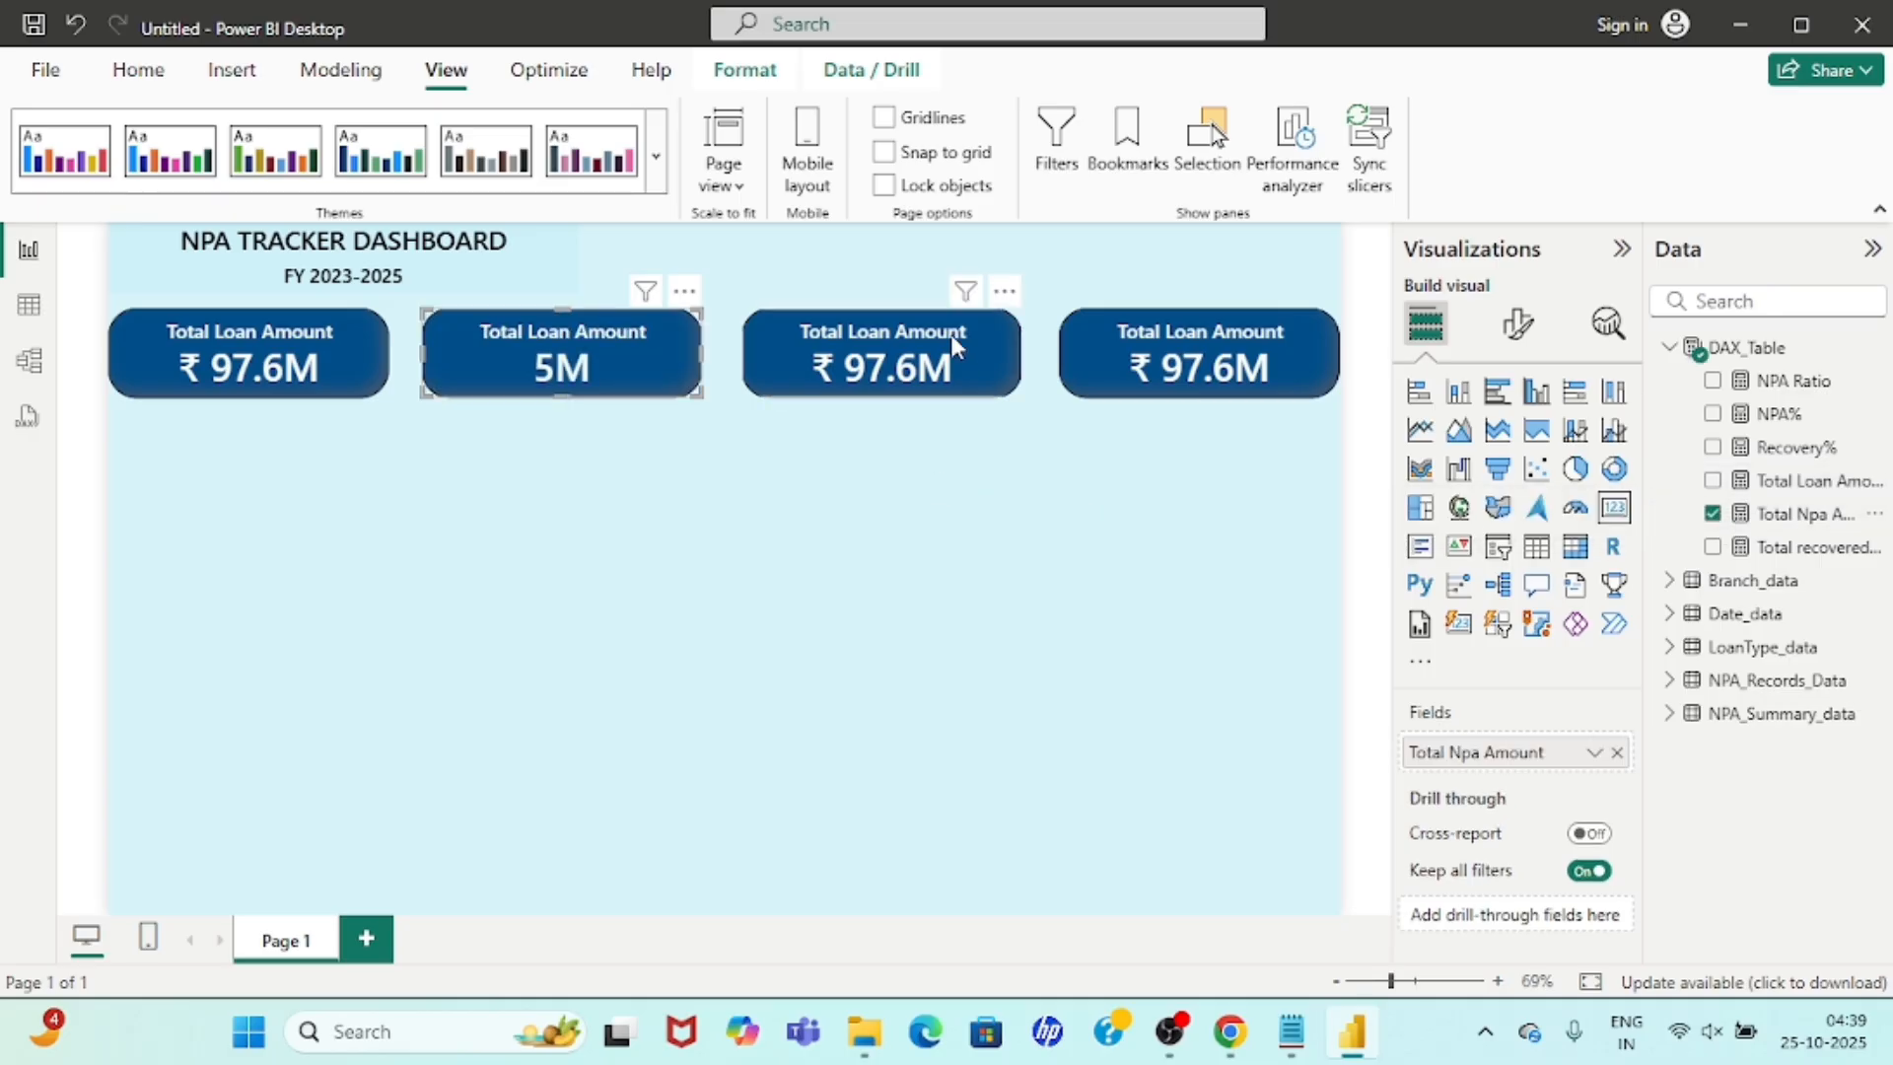
Replace the third card's measure with NPA Ratio.
{"action": "left_click", "coordinate": [864, 347]}
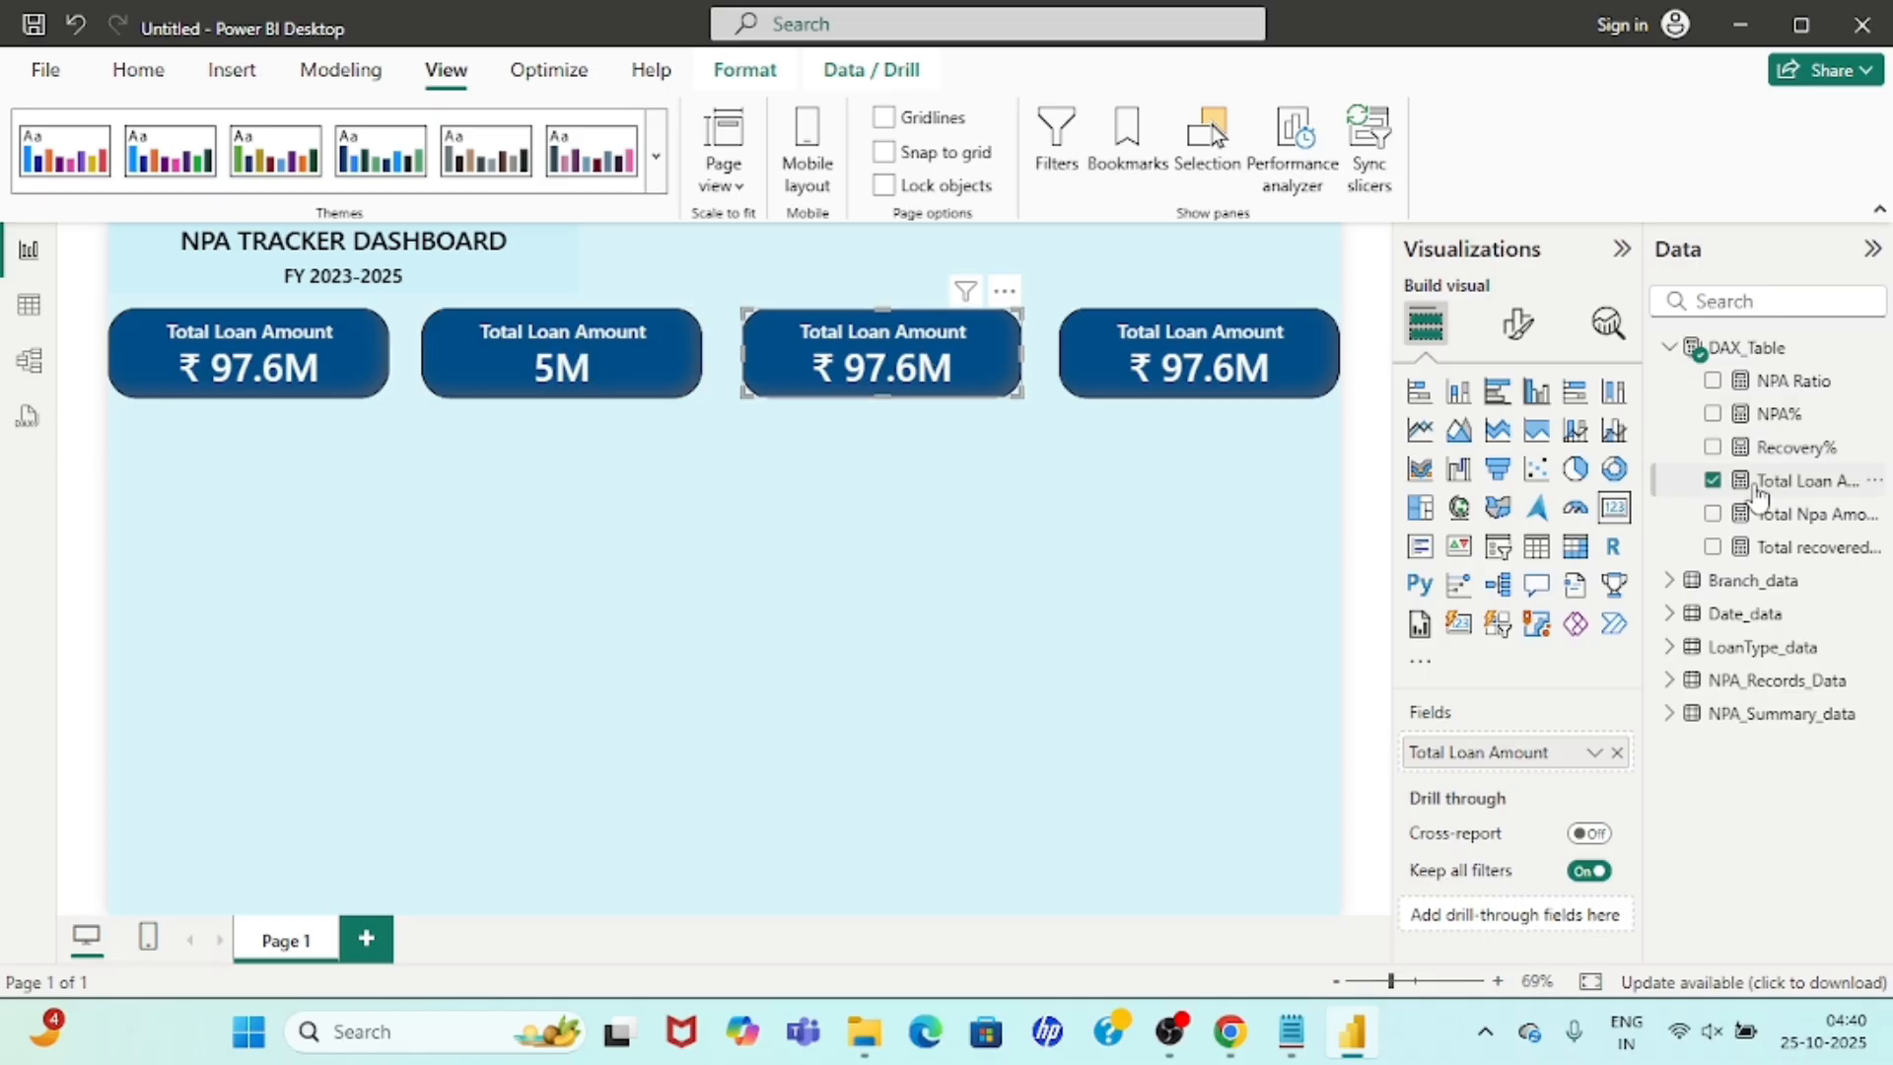
{"action": "left_click", "coordinate": [1712, 481]}
{"action": "left_click", "coordinate": [1713, 380]}
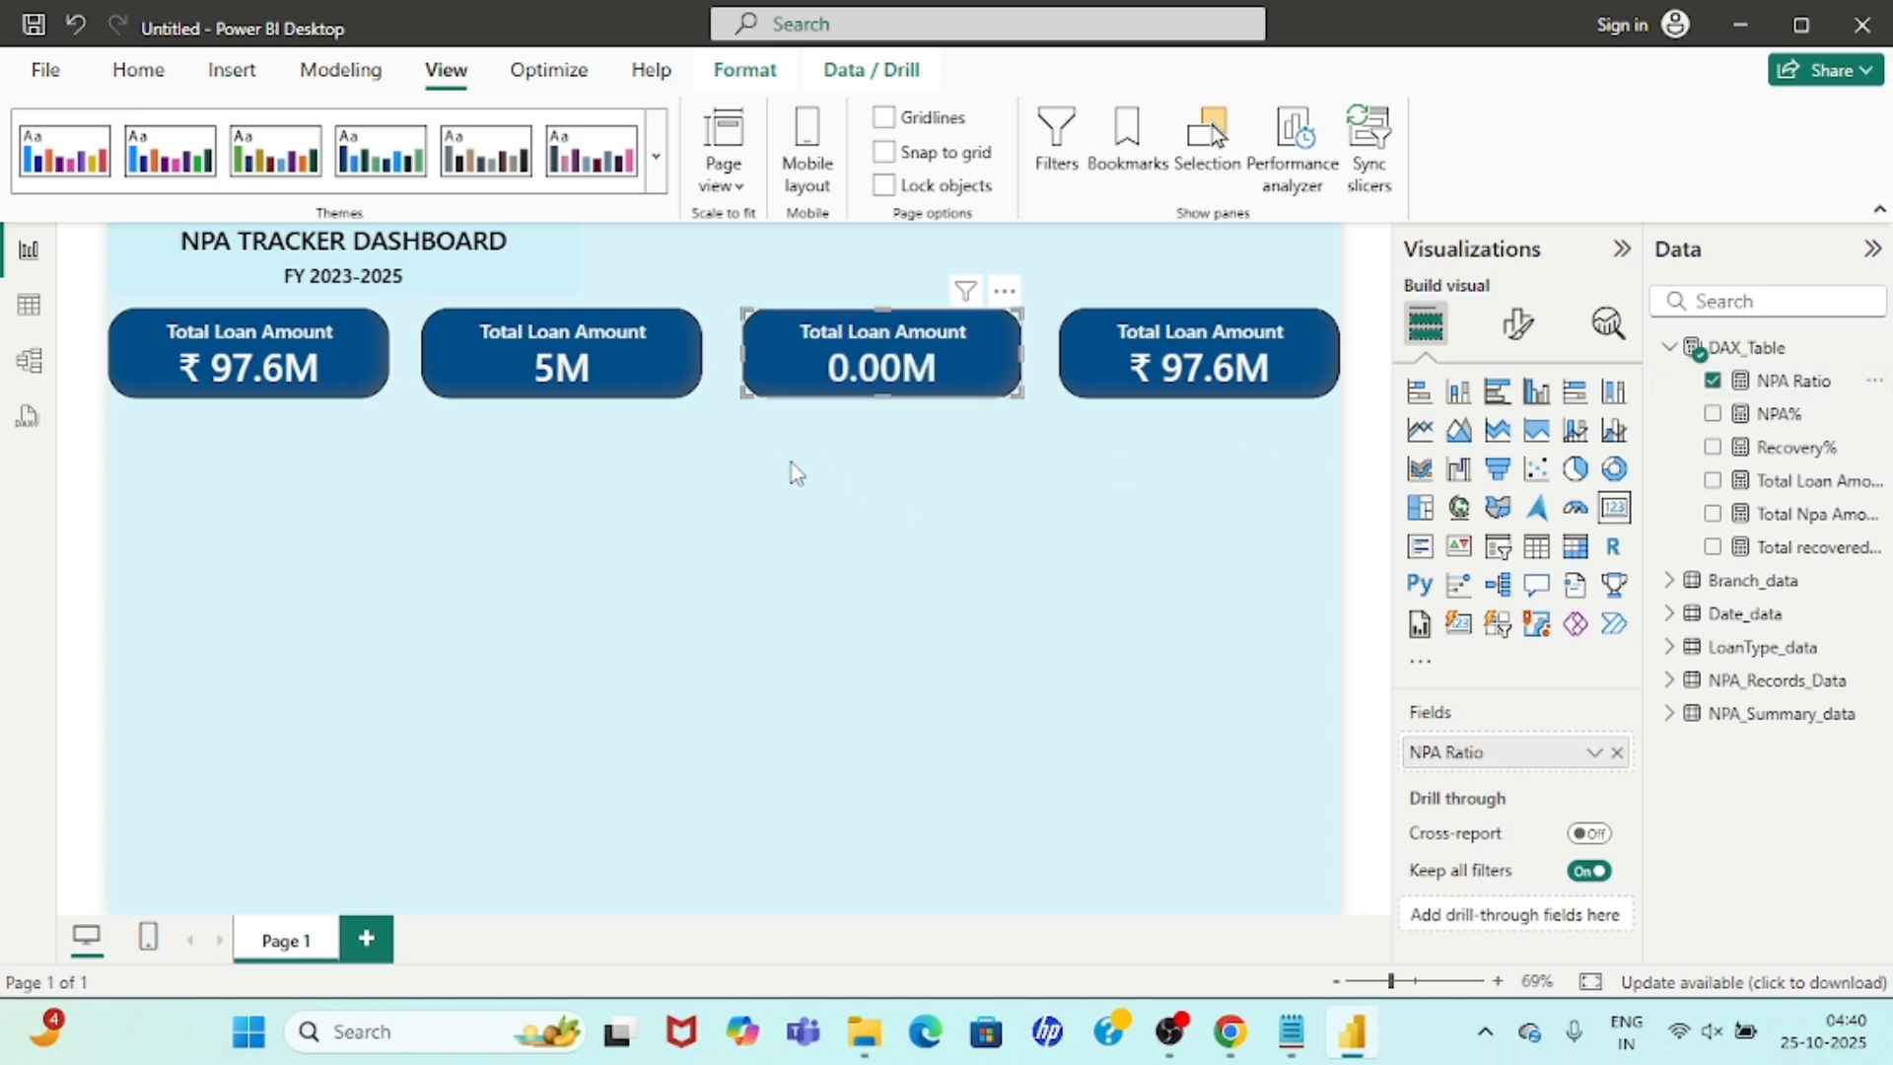
Replace the fourth card's measure with Recovery%.
{"action": "left_click", "coordinate": [1237, 355]}
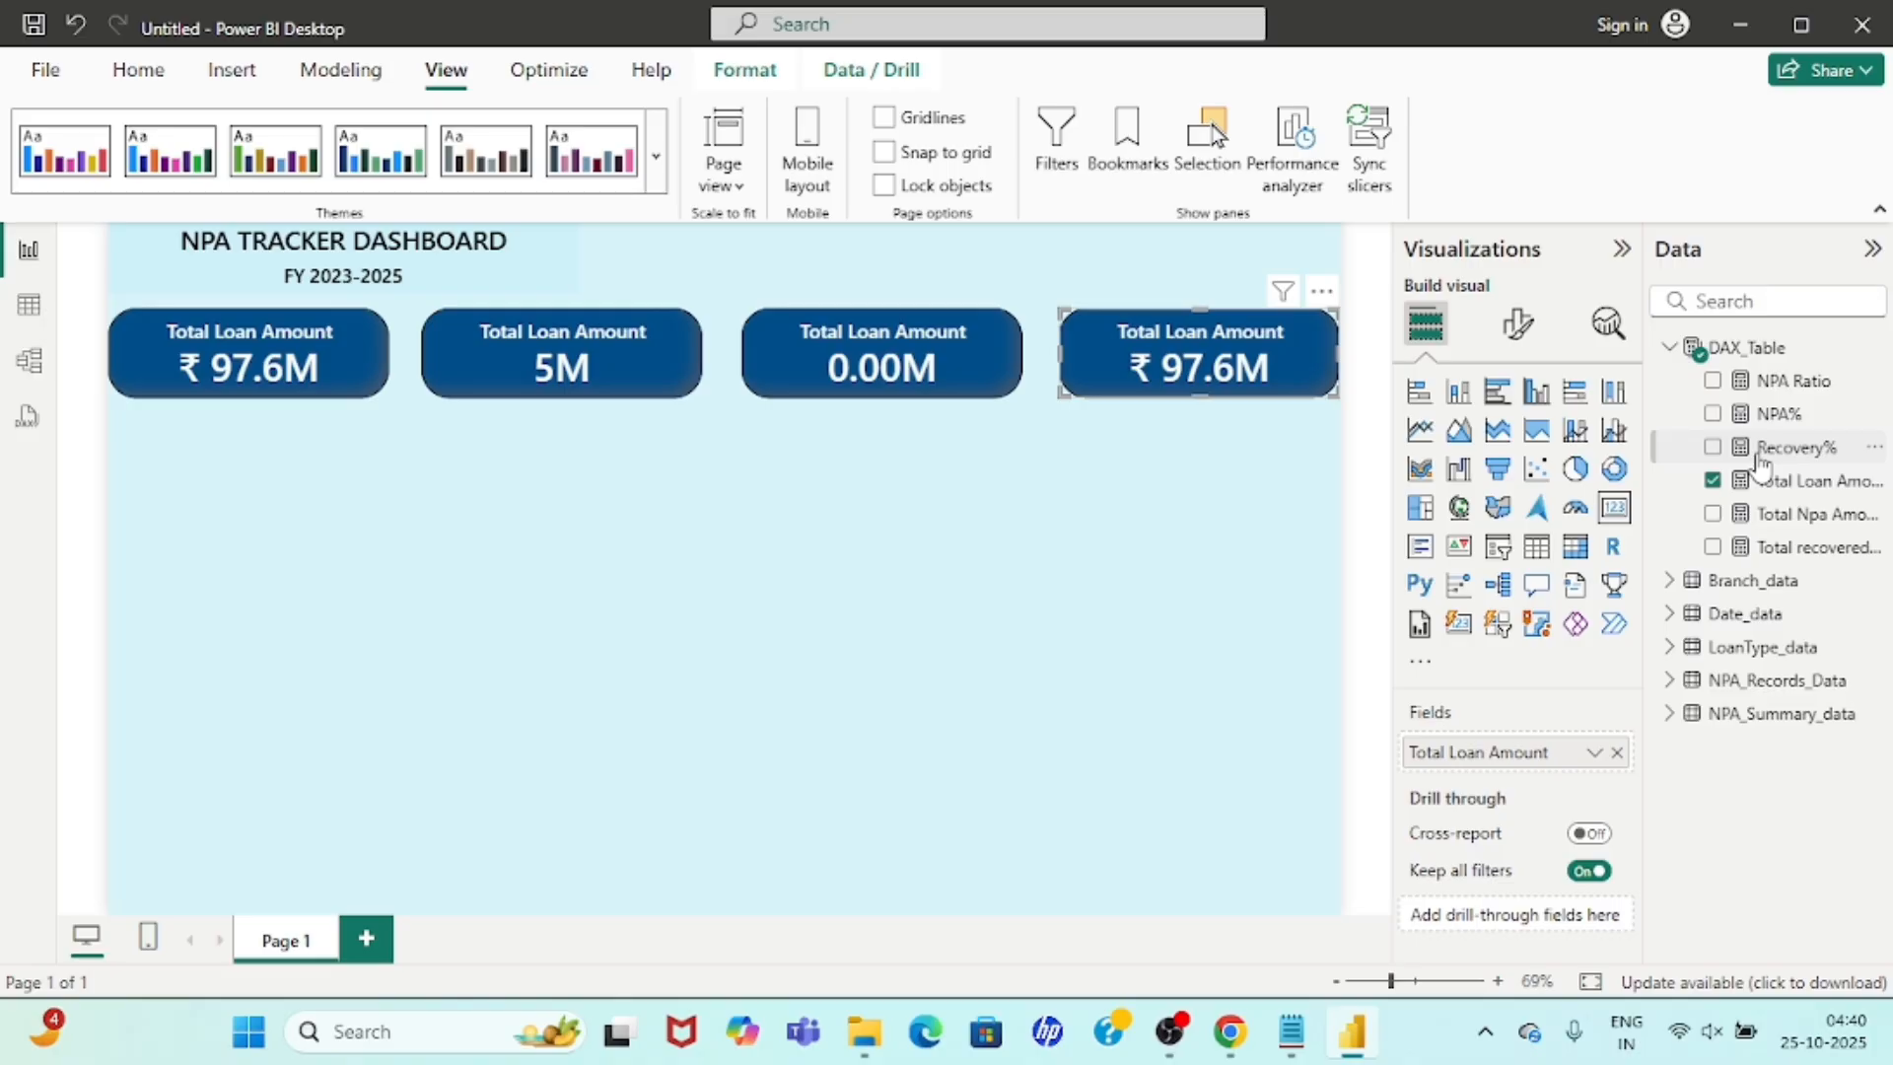
{"action": "left_click", "coordinate": [1713, 480]}
{"action": "left_click", "coordinate": [1713, 447]}
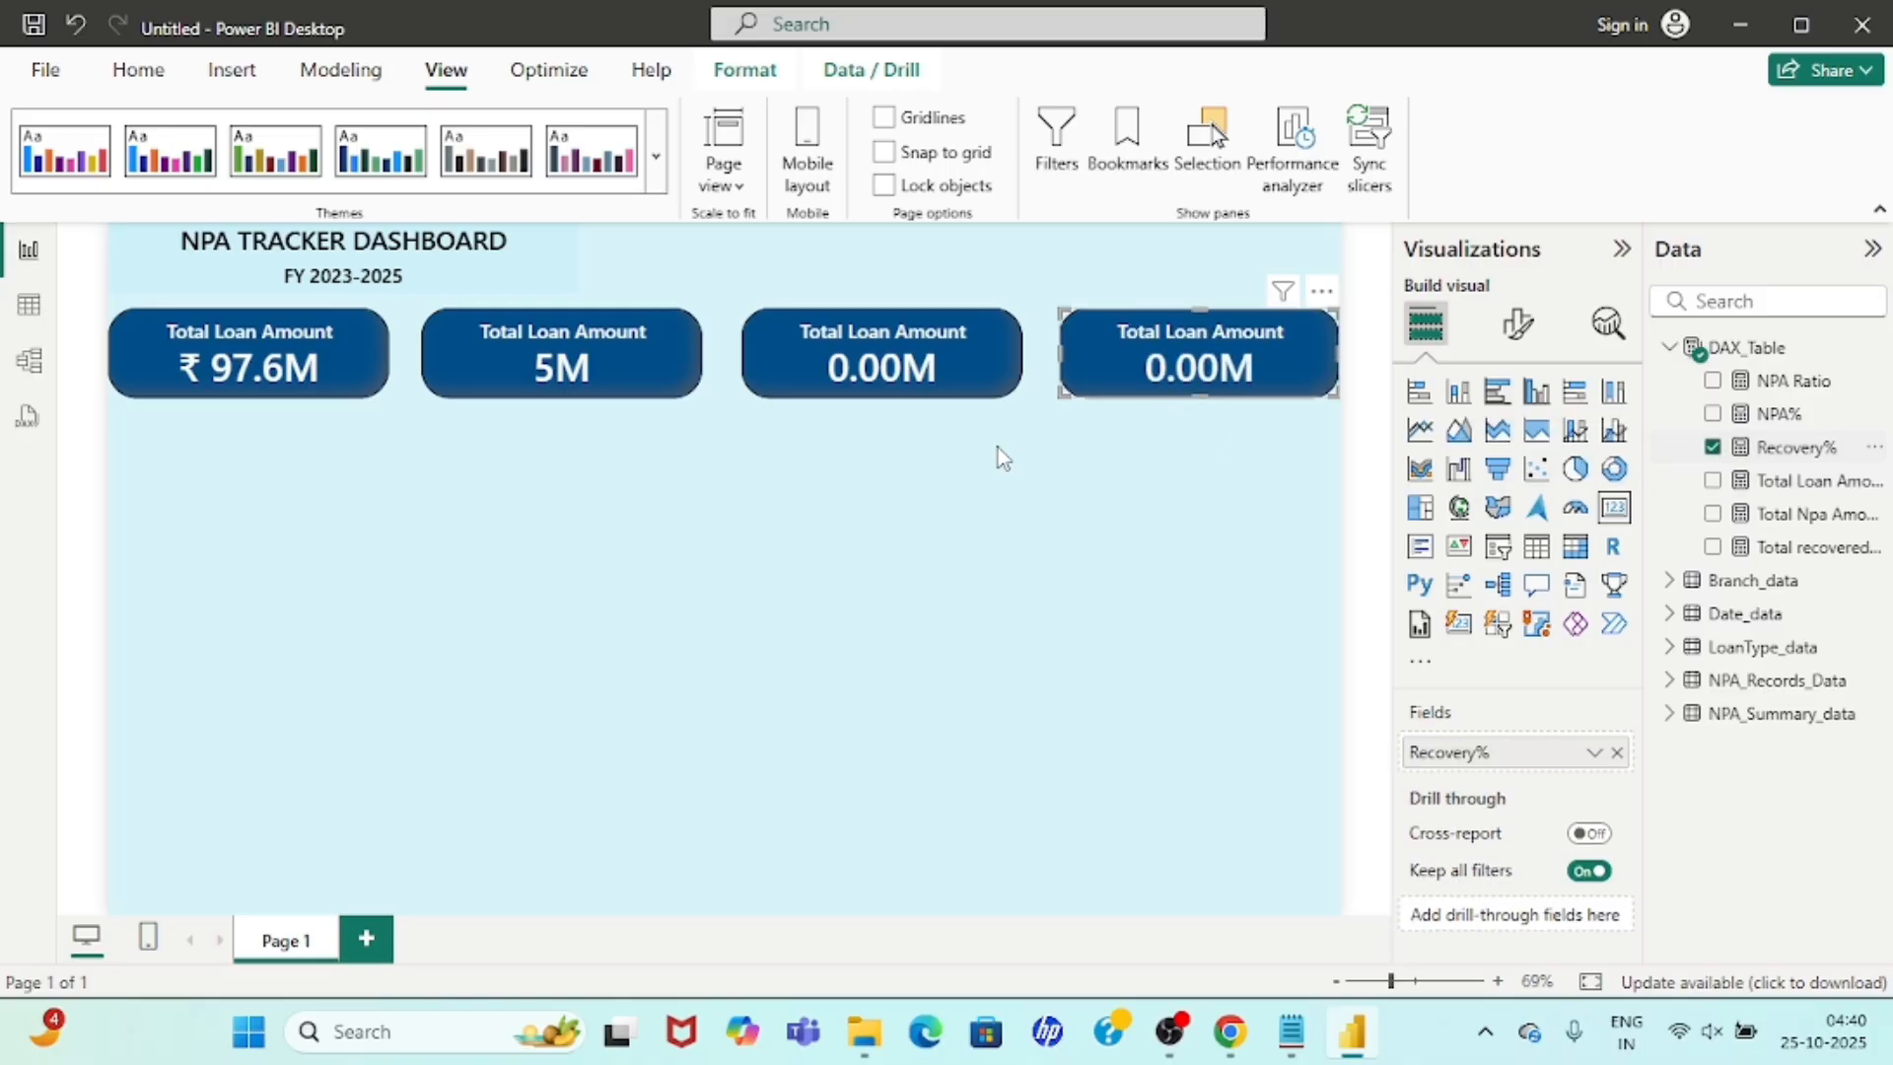
Replace the word "Loan" with "NPA" in the second card's title.
{"action": "left_click", "coordinate": [506, 333]}
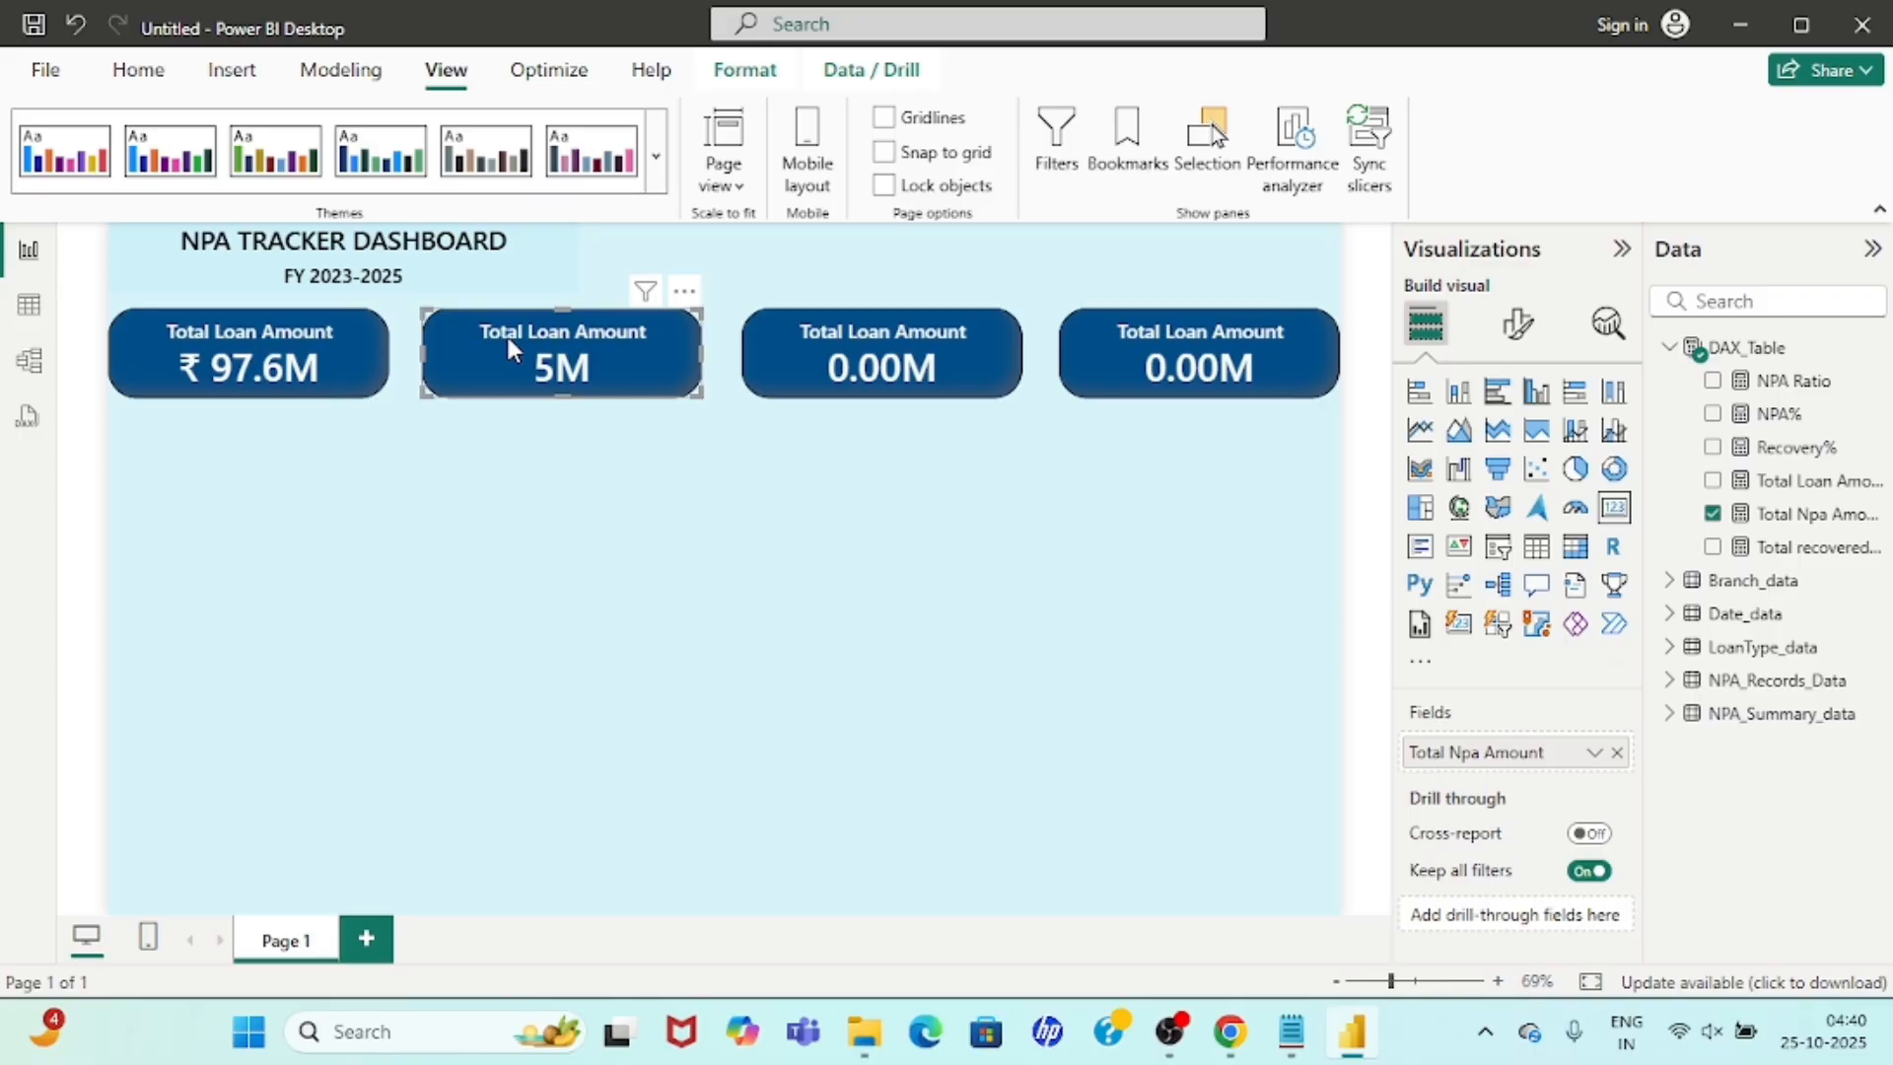
{"action": "left_click", "coordinate": [1518, 323]}
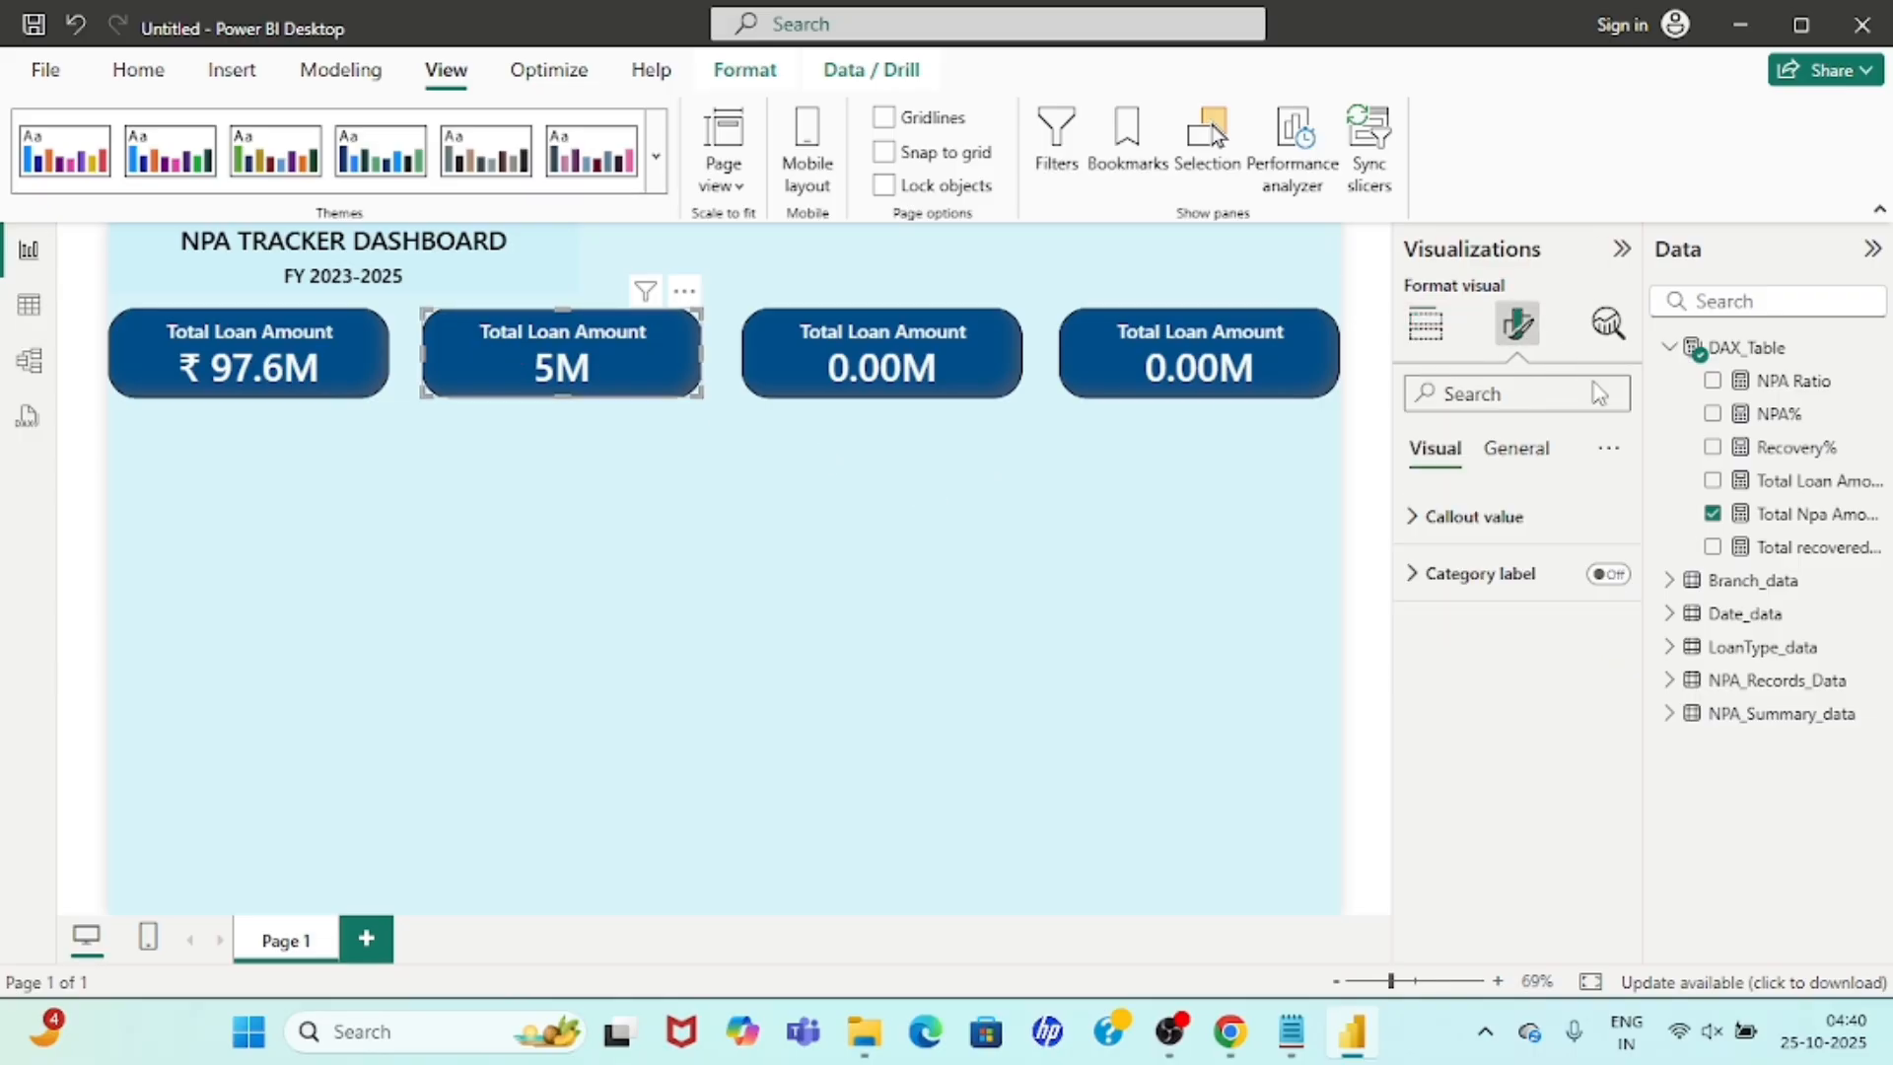
{"action": "left_click", "coordinate": [1528, 452]}
{"action": "left_click", "coordinate": [1422, 574]}
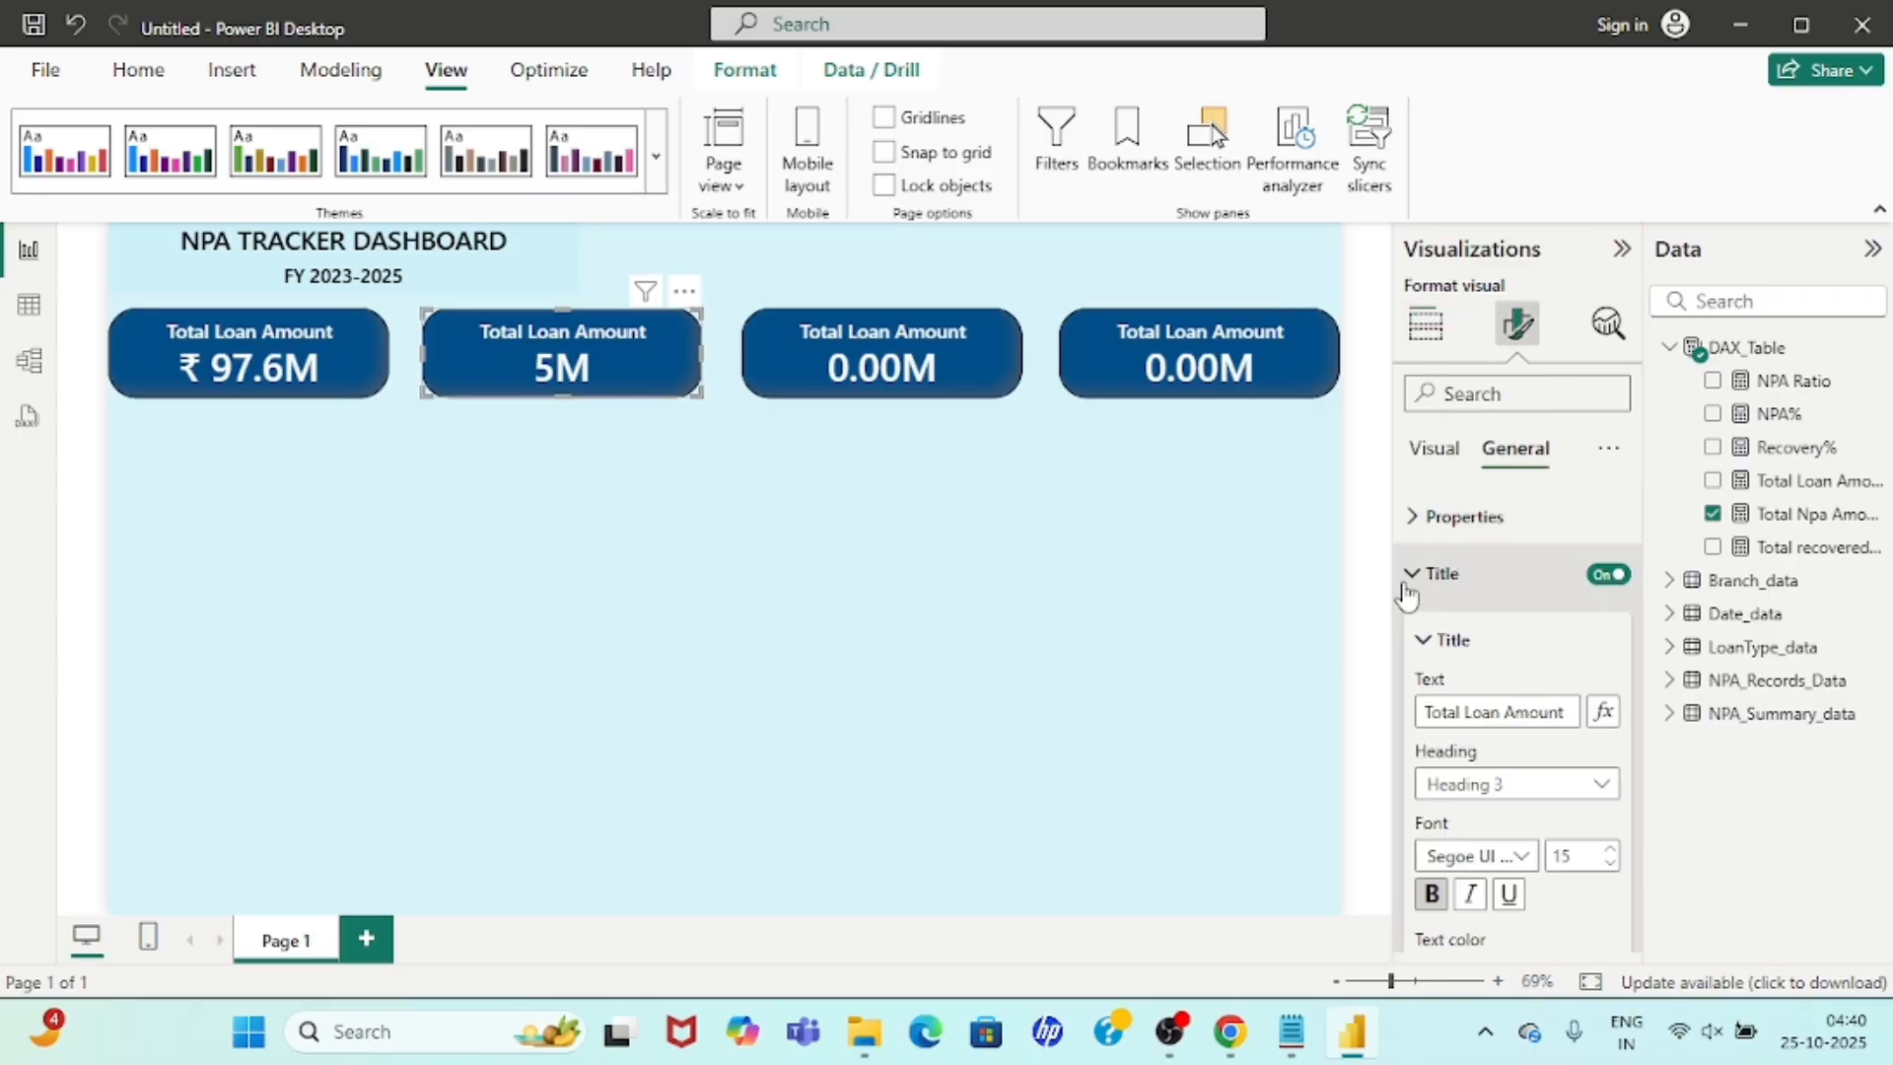
{"action": "double_click", "coordinate": [1469, 712]}
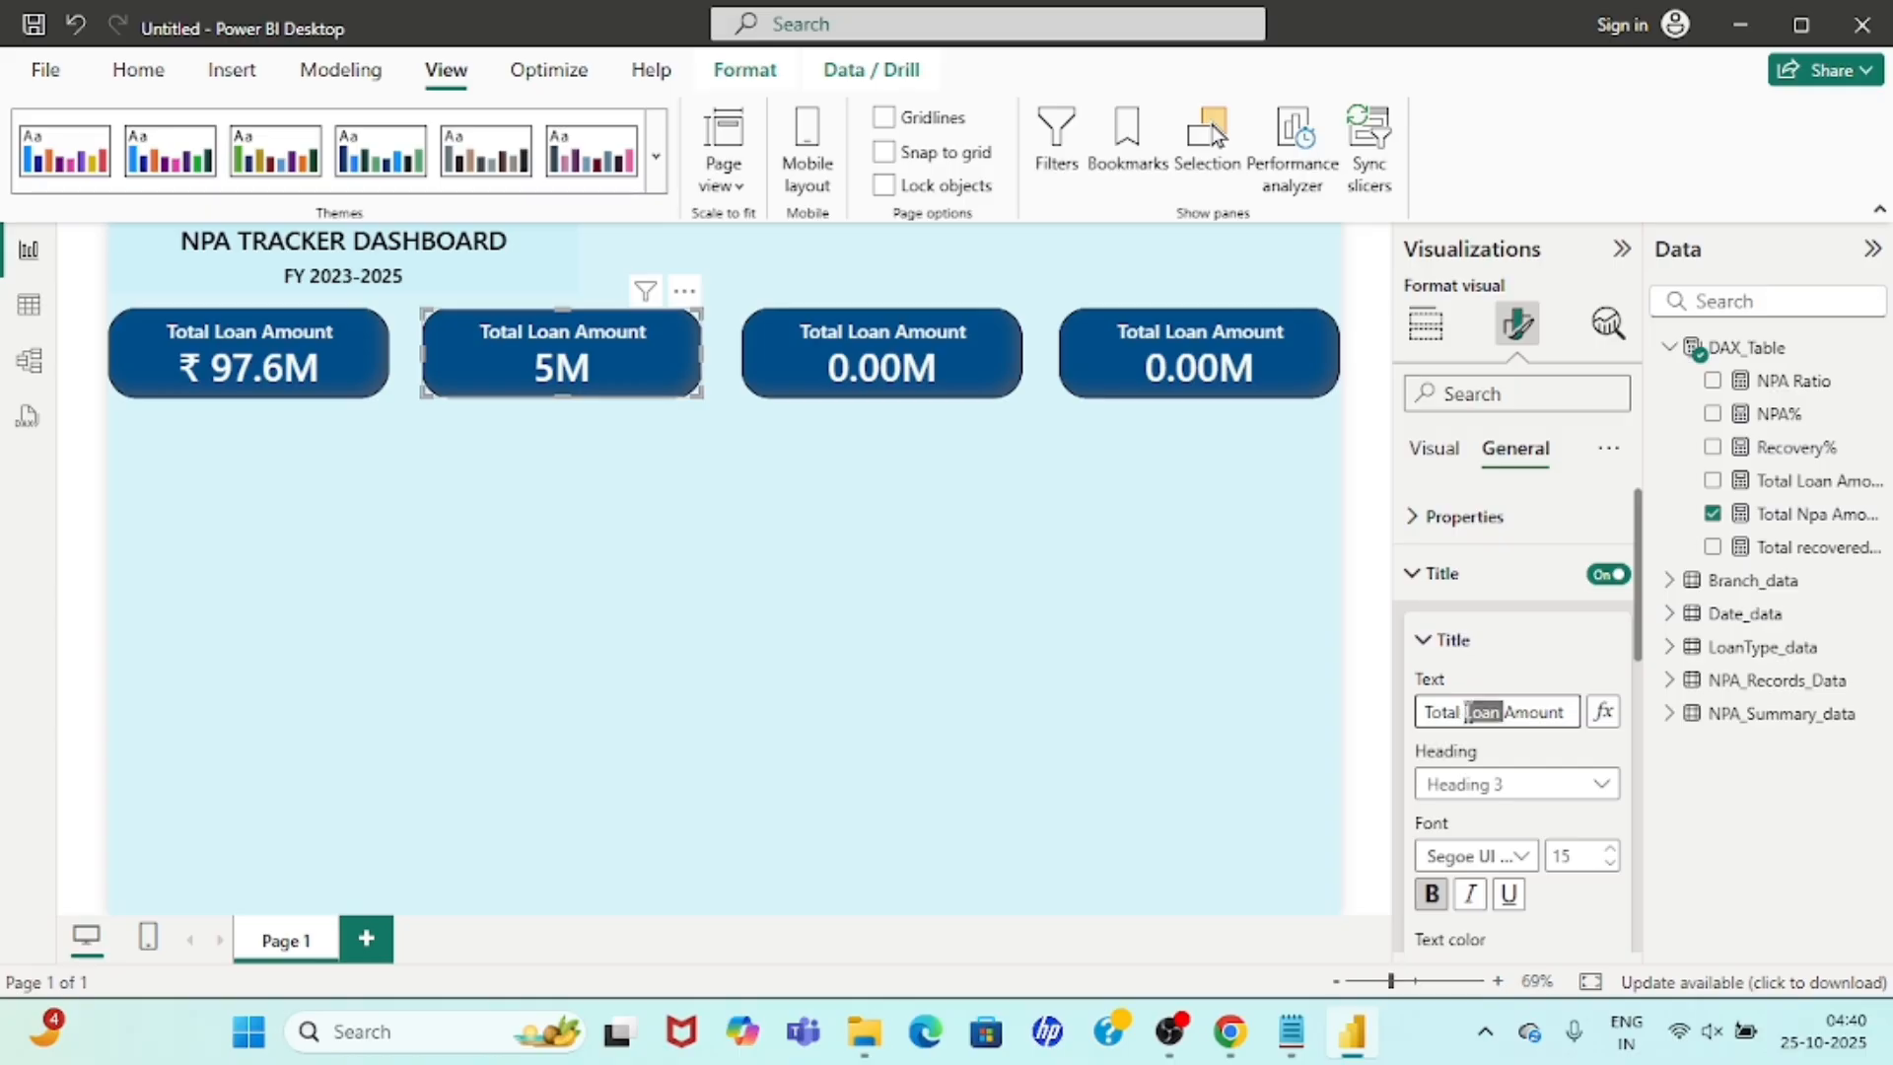
{"action": "type", "text": "NPA"}
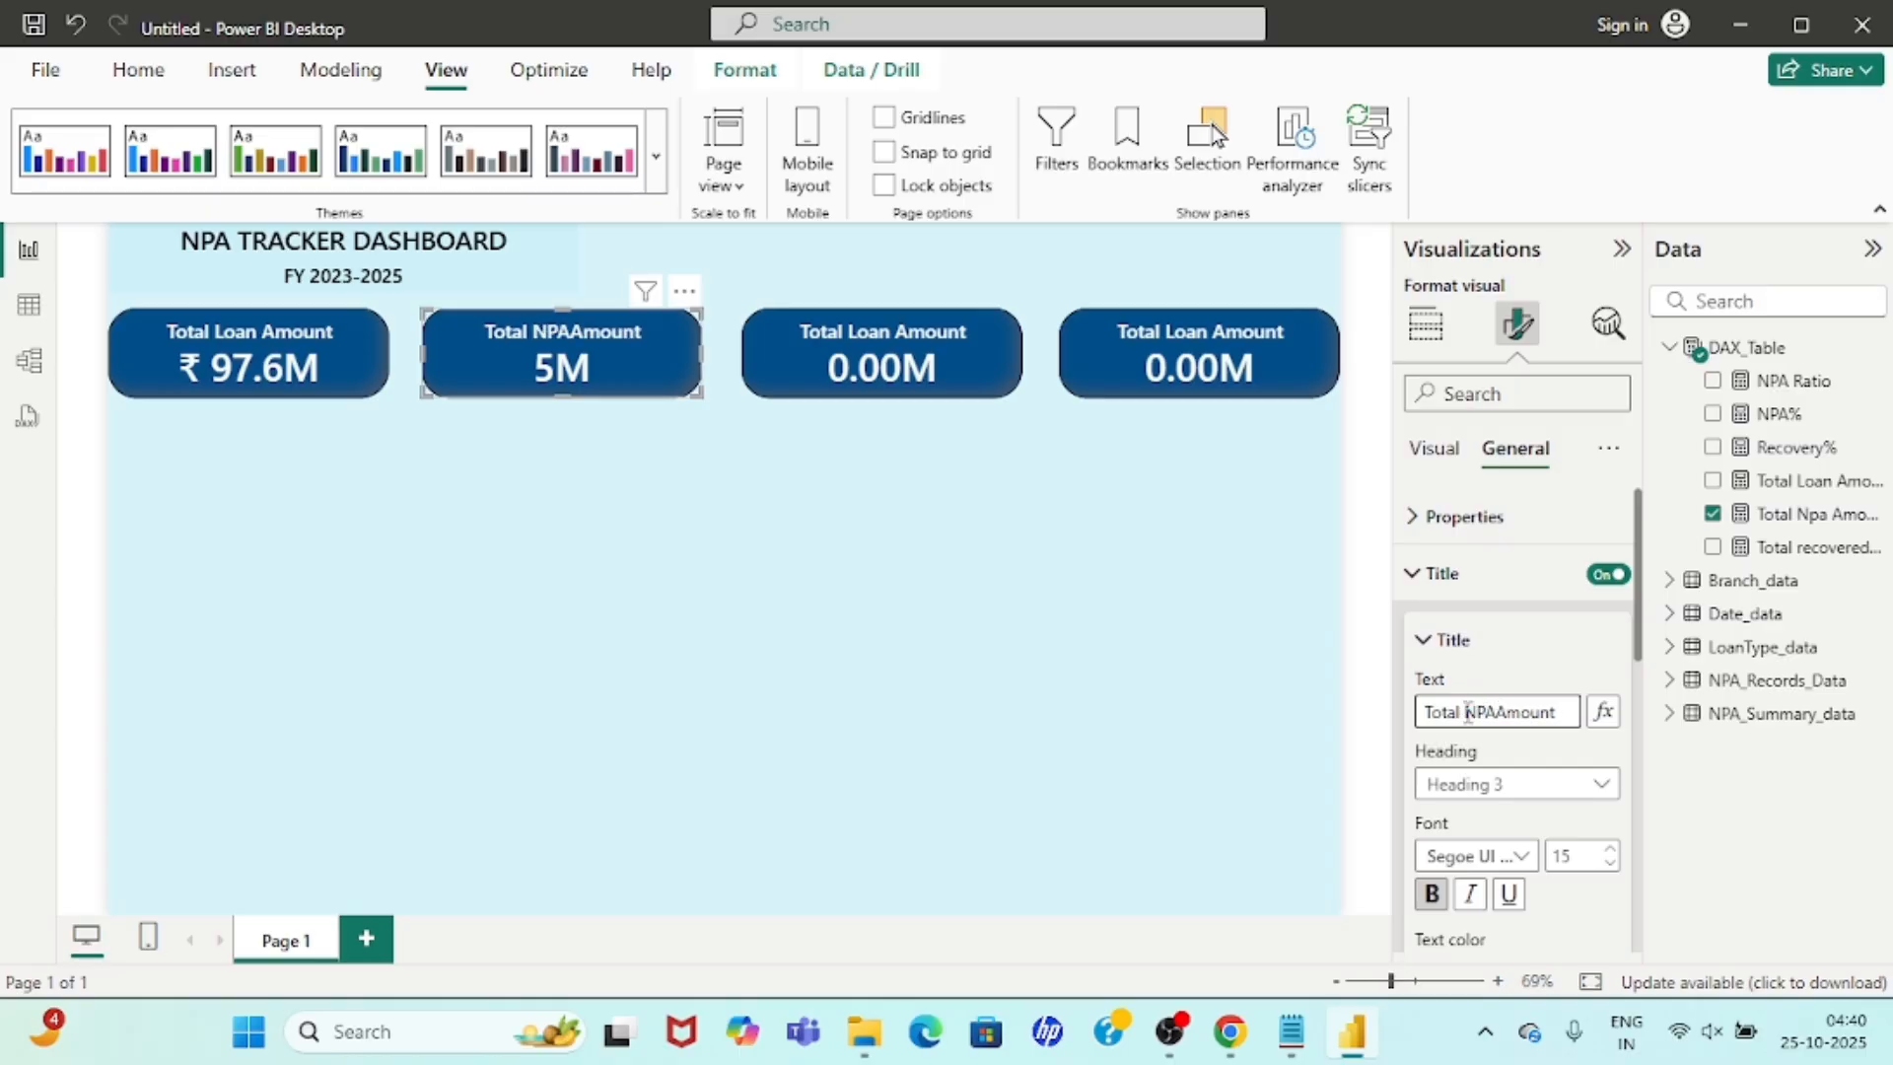
Replace the third card's title text with "NPA Ratio".
{"action": "left_click", "coordinate": [957, 624]}
{"action": "left_click", "coordinate": [853, 341]}
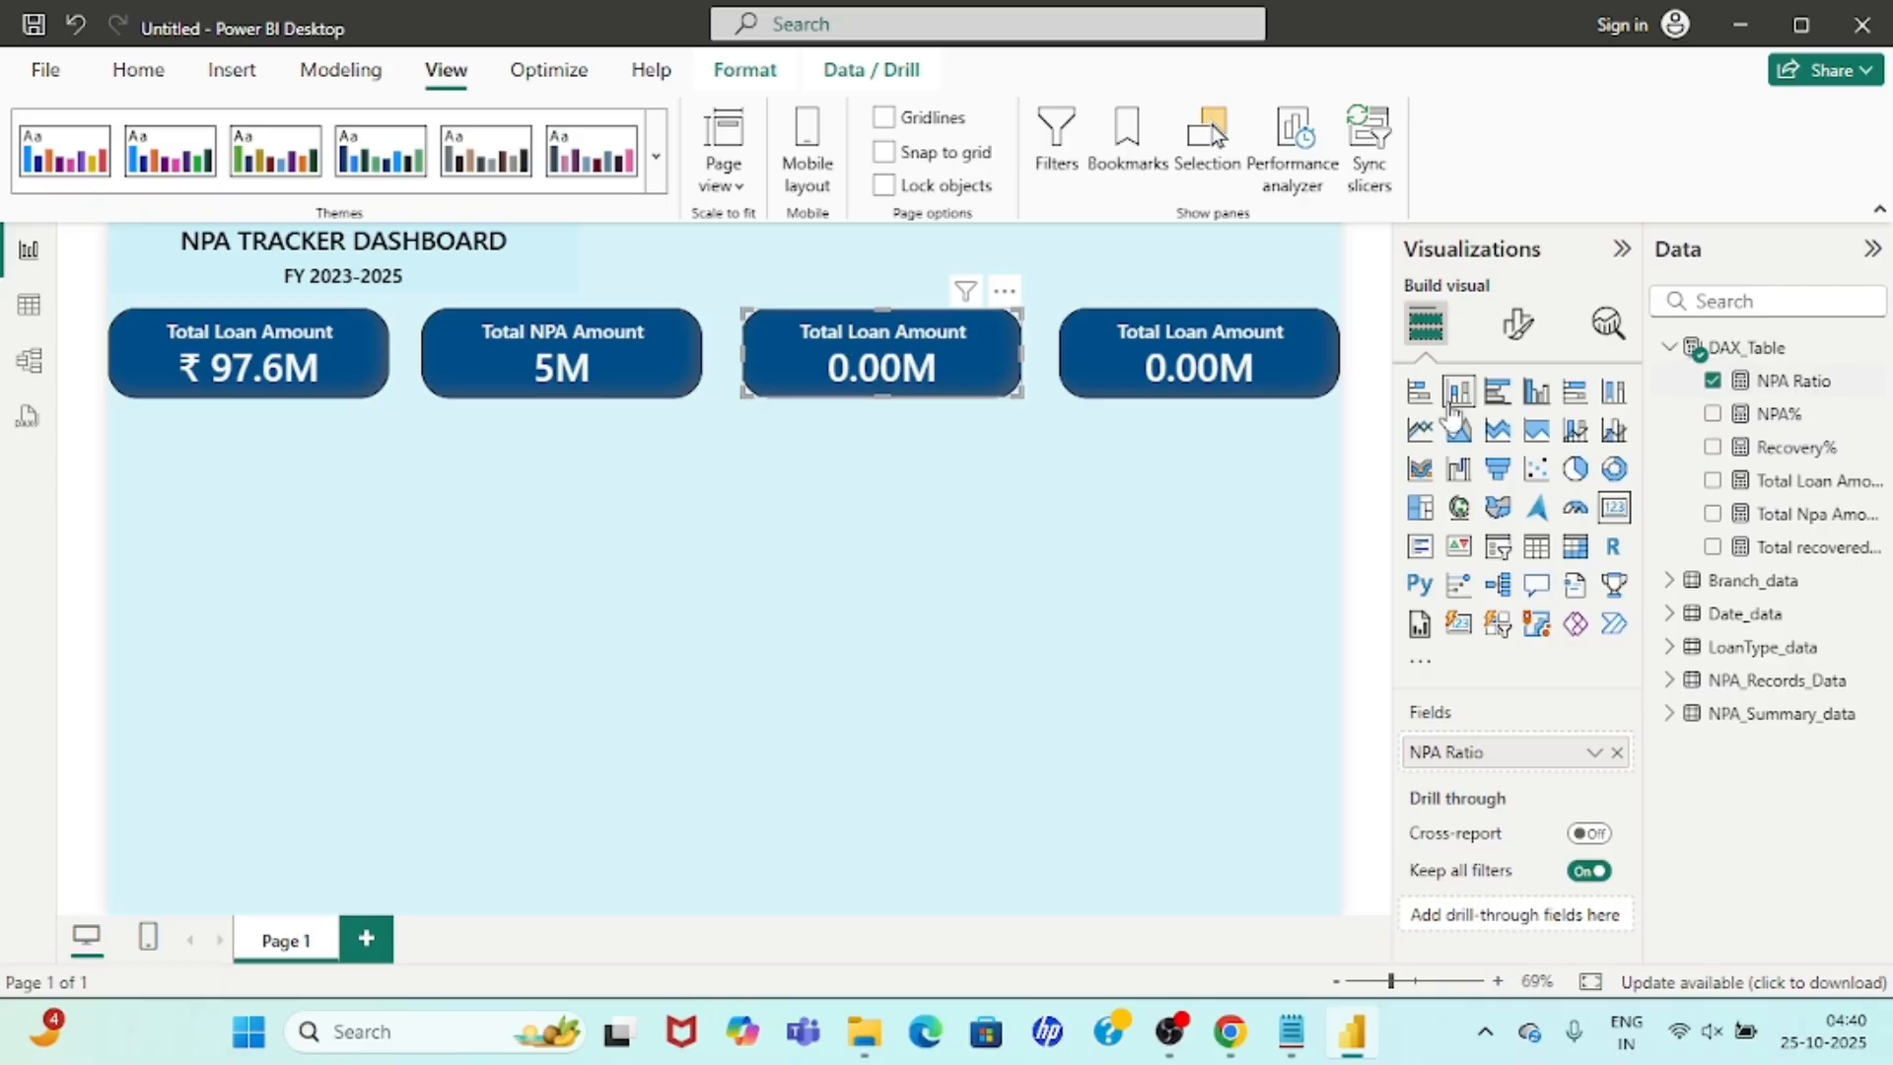
{"action": "left_click", "coordinate": [1521, 320]}
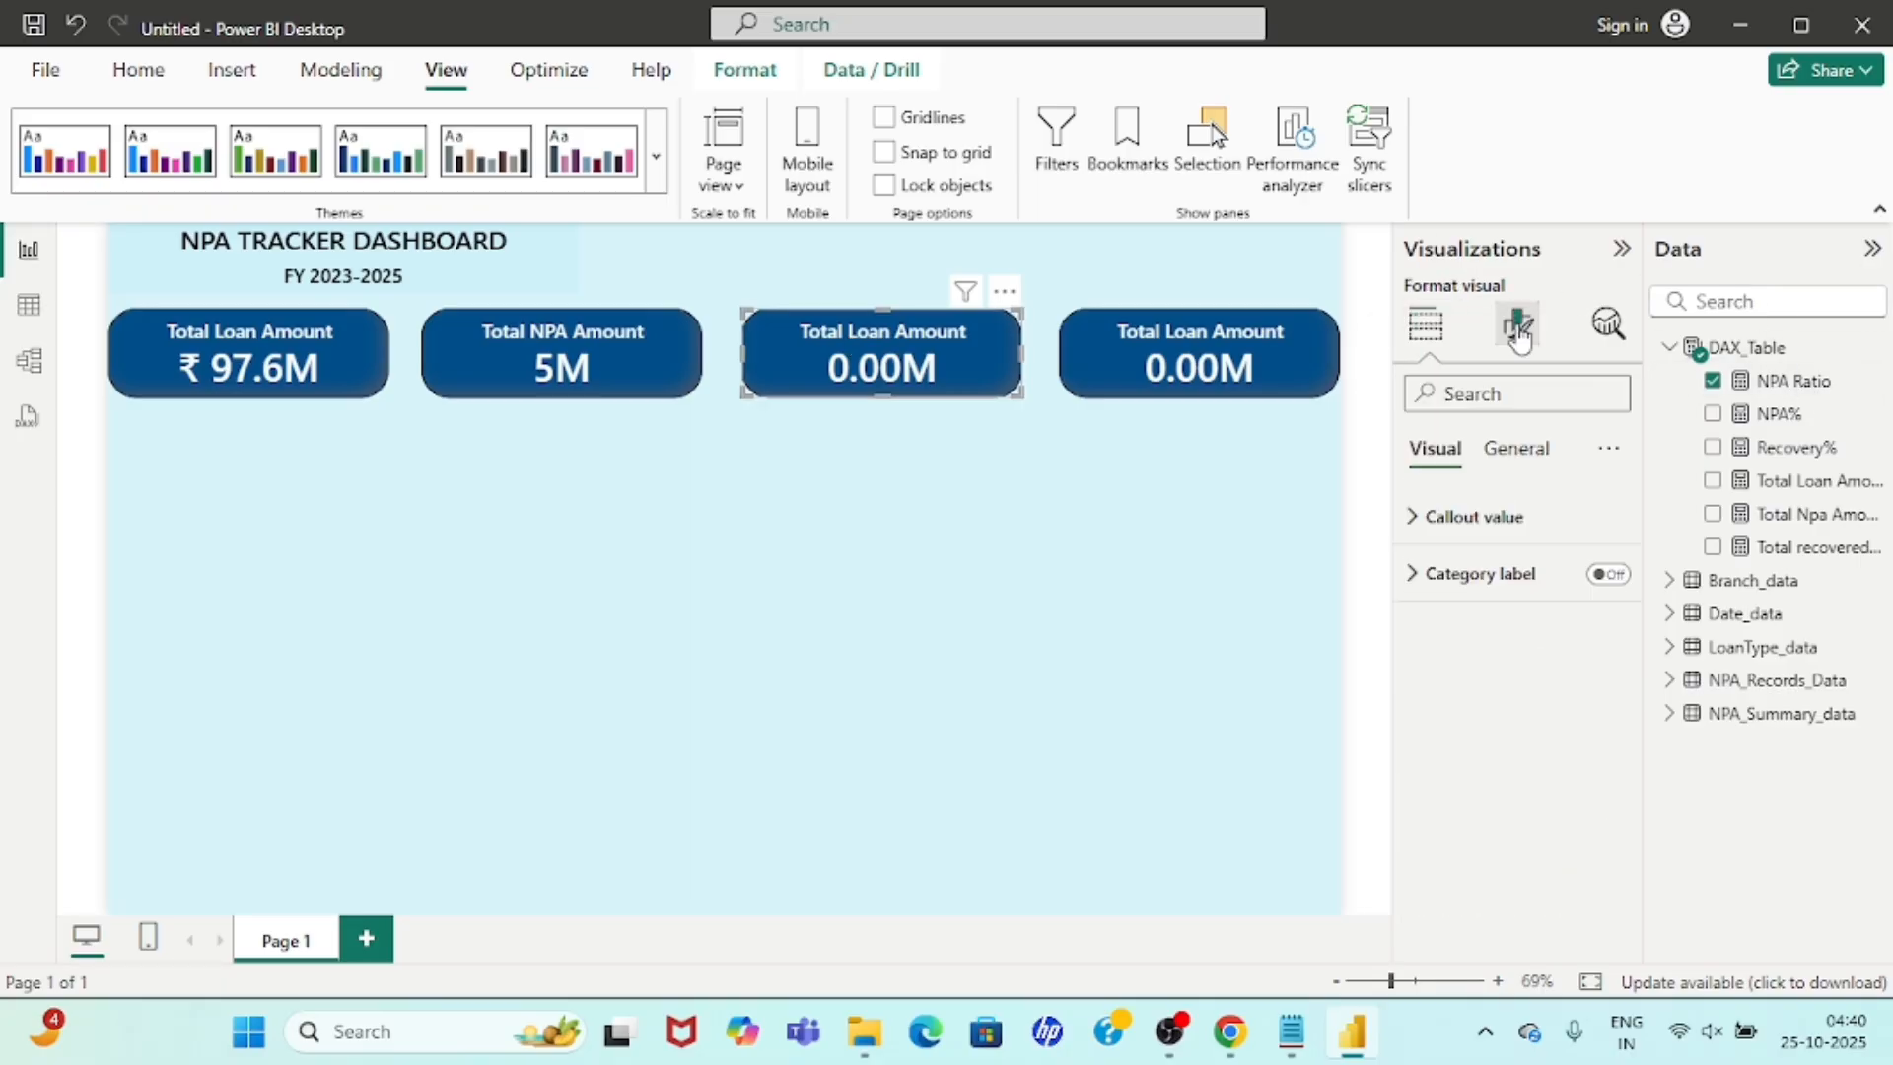
{"action": "left_click", "coordinate": [1515, 450]}
{"action": "left_click", "coordinate": [1433, 578]}
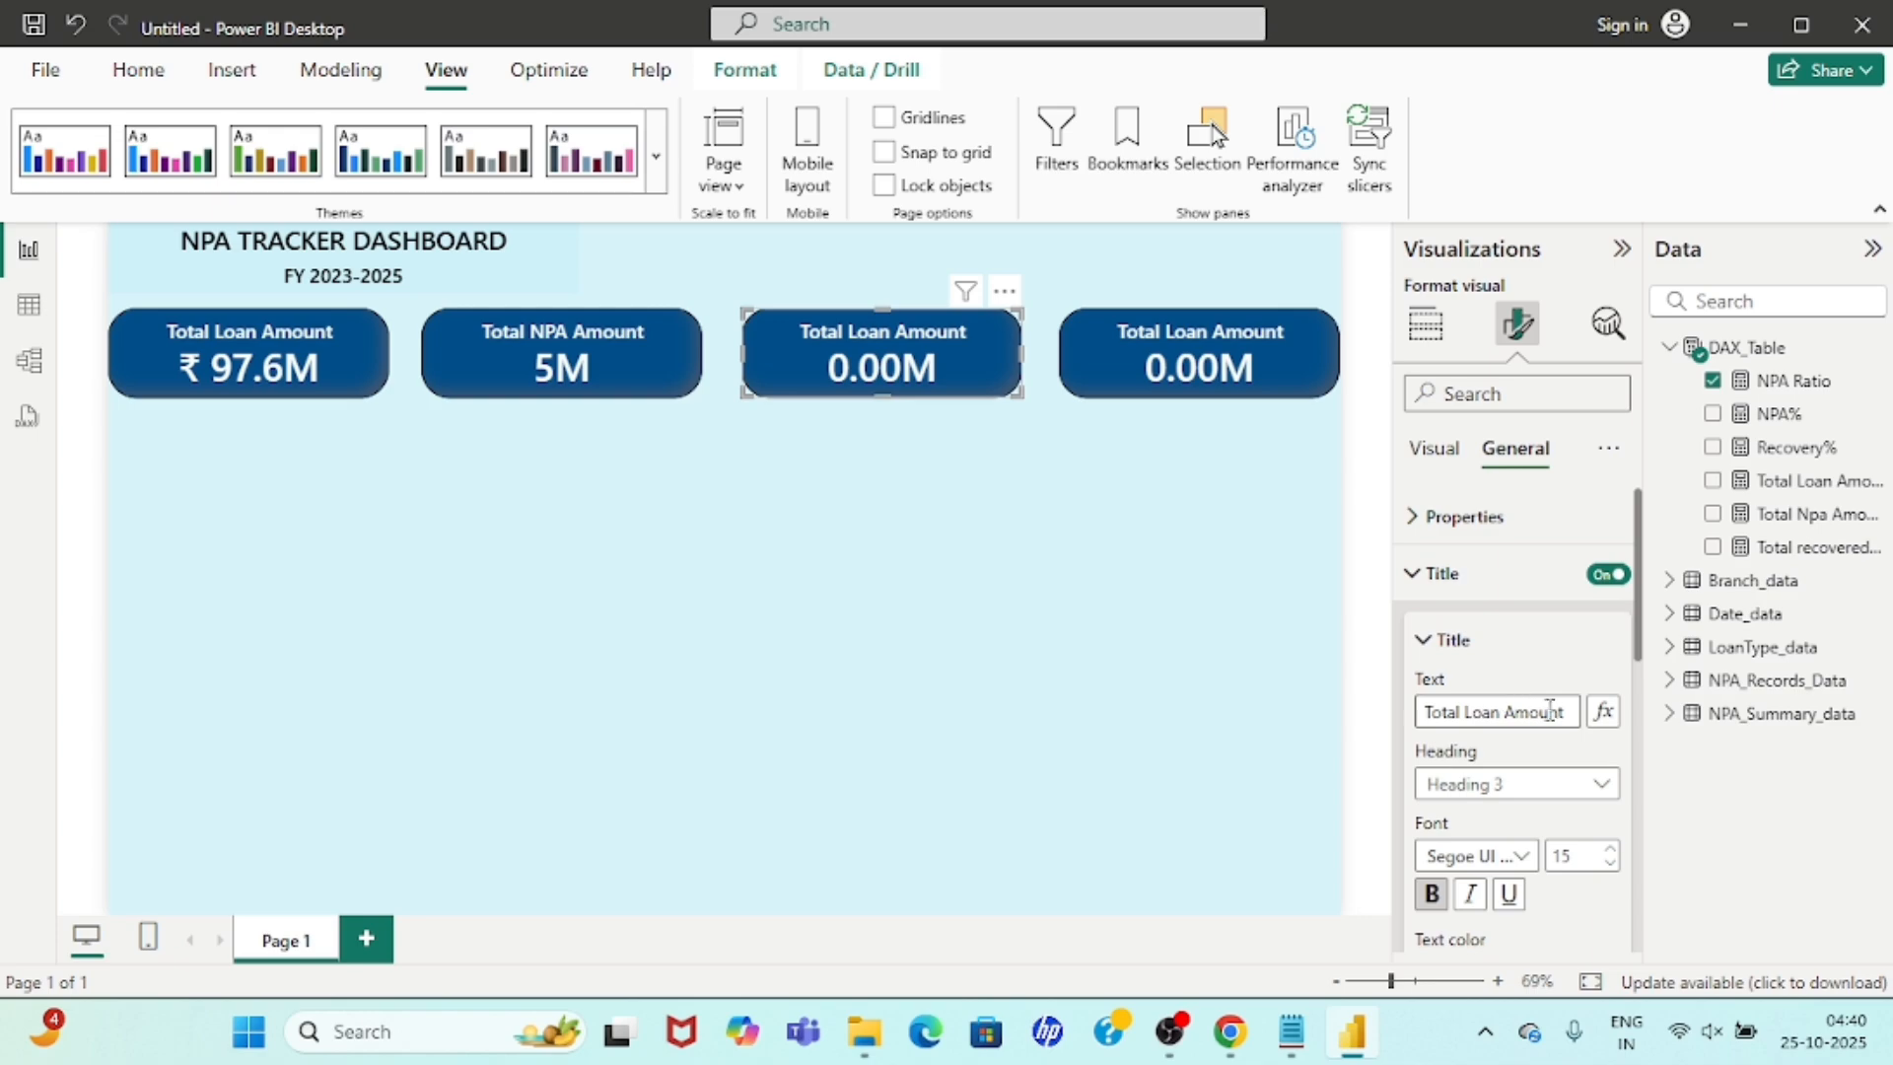
{"action": "left_click_drag", "start_coordinate": [1568, 711], "coordinate": [1333, 717]}
{"action": "type", "text": "N"}
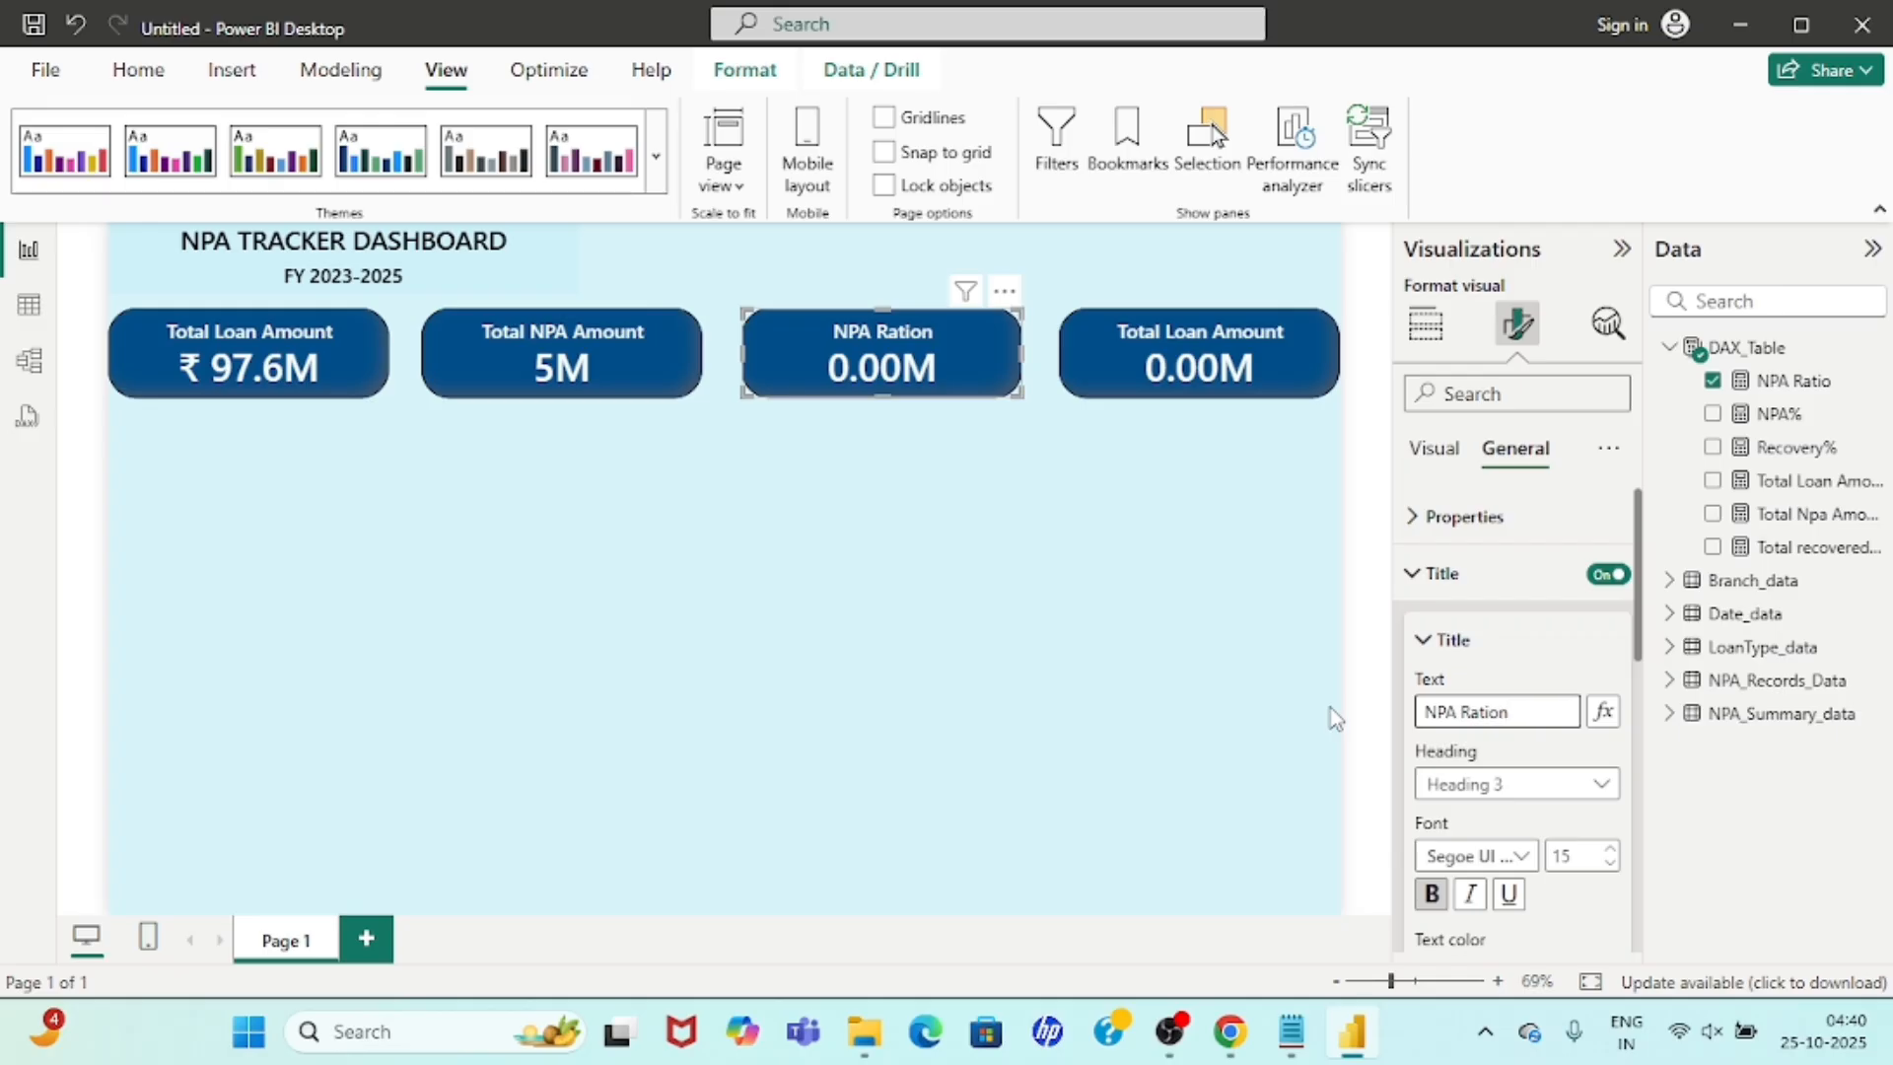
{"action": "type", "text": "PA Ratio"}
{"action": "left_click", "coordinate": [1204, 676]}
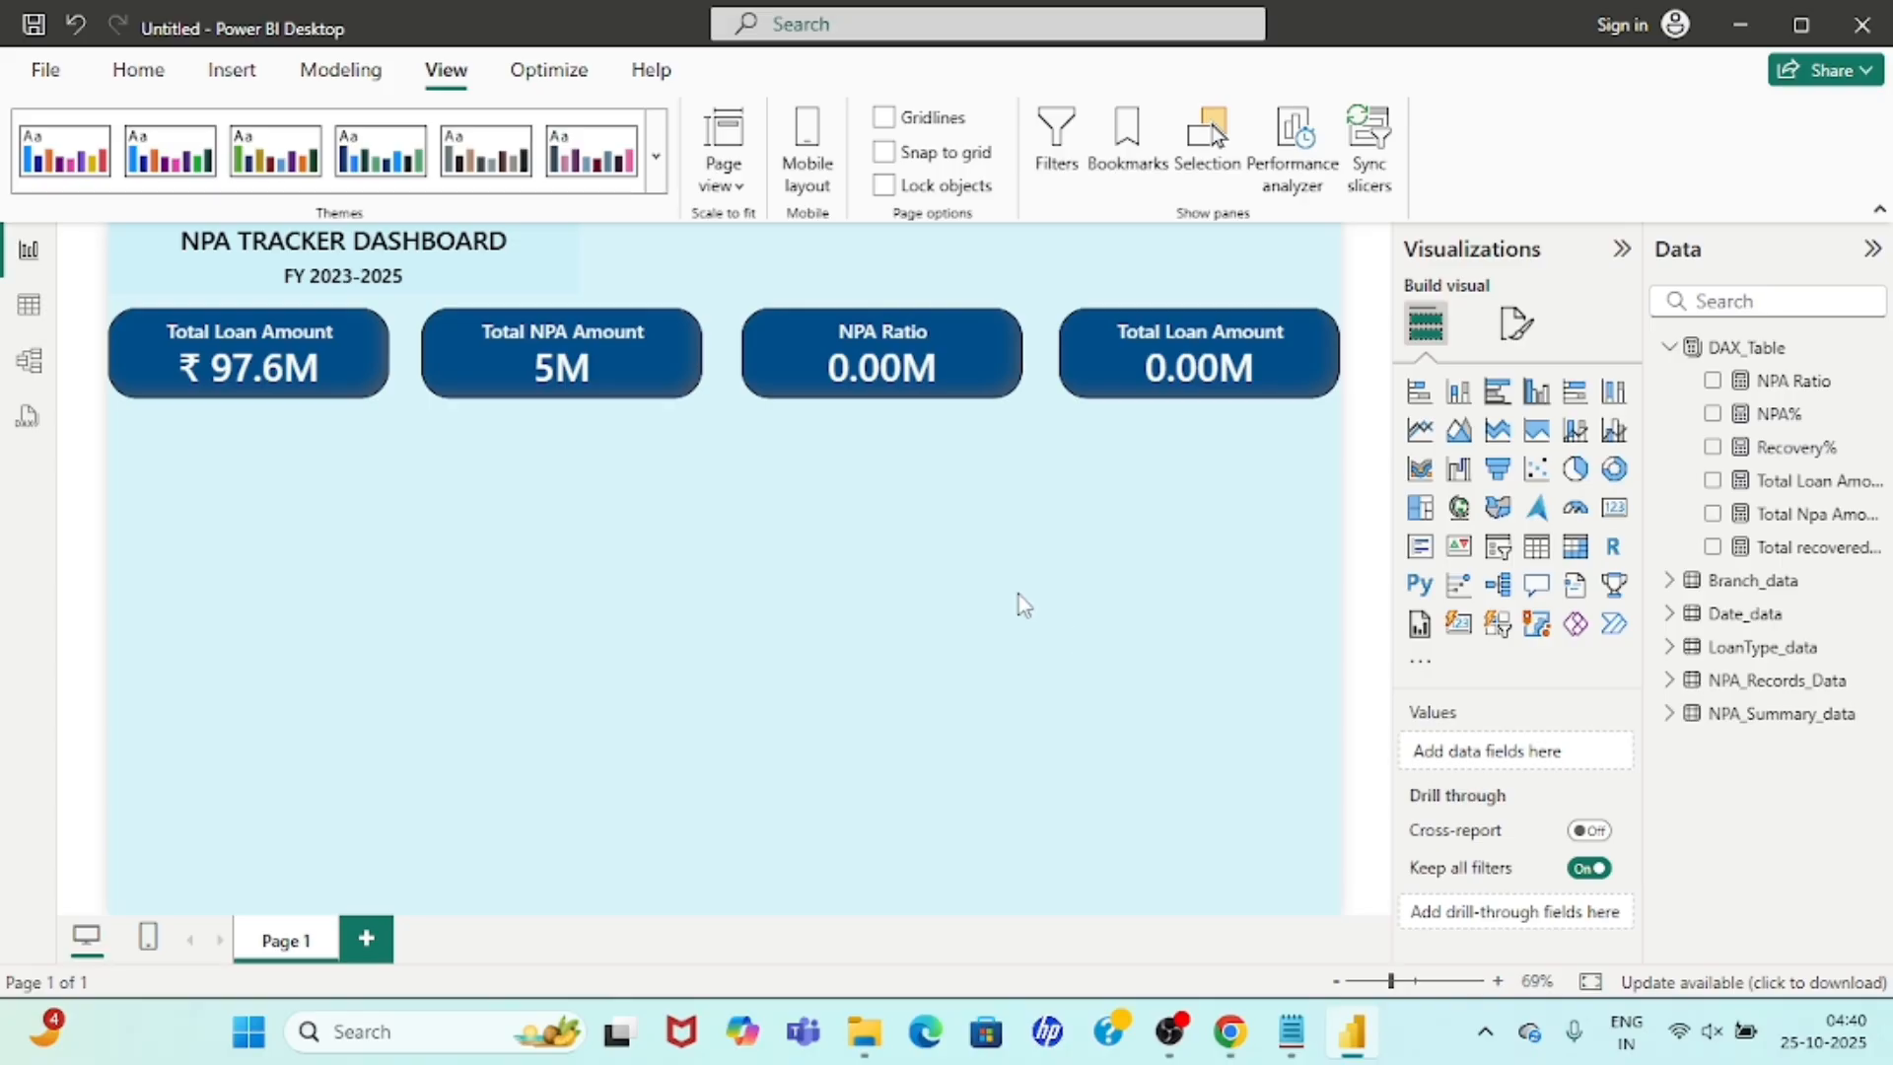
Replace the fourth card's title text with "Recovery Rate".
{"action": "left_click", "coordinate": [910, 355]}
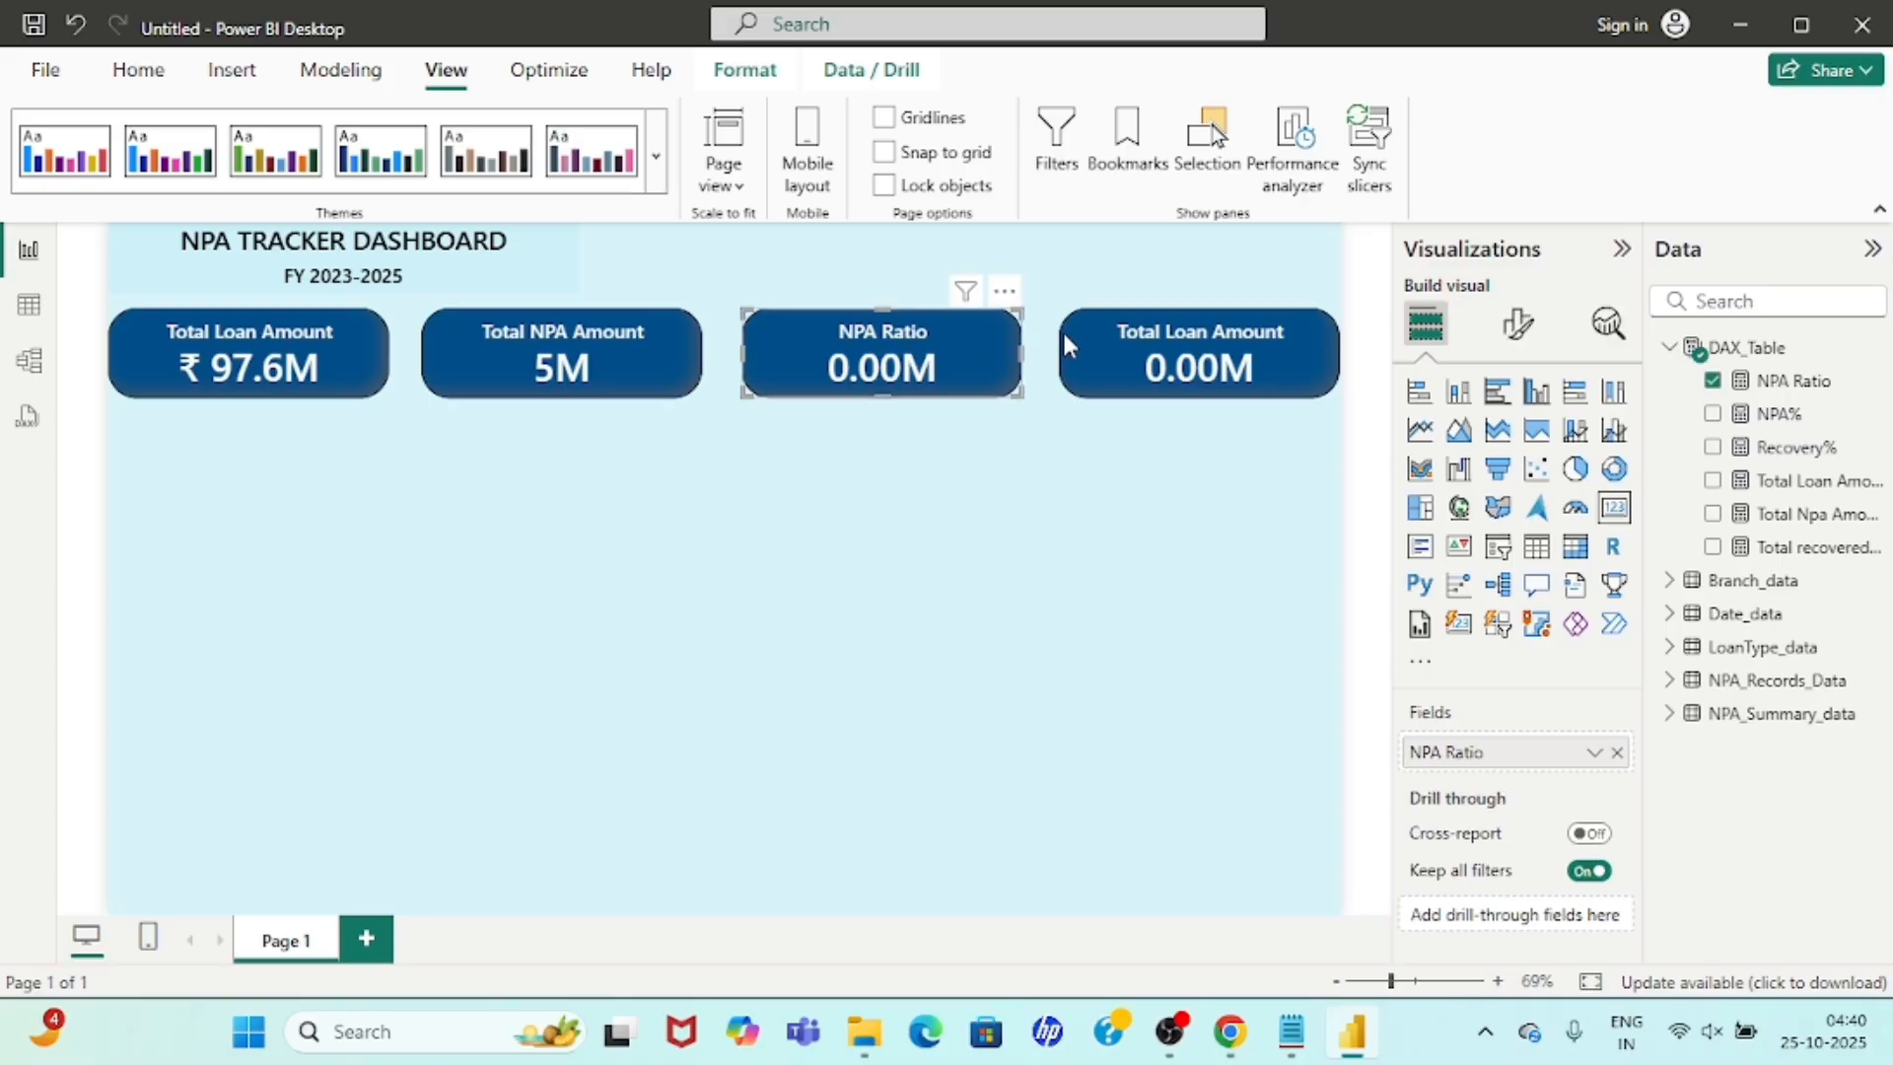
{"action": "left_click", "coordinate": [1184, 350]}
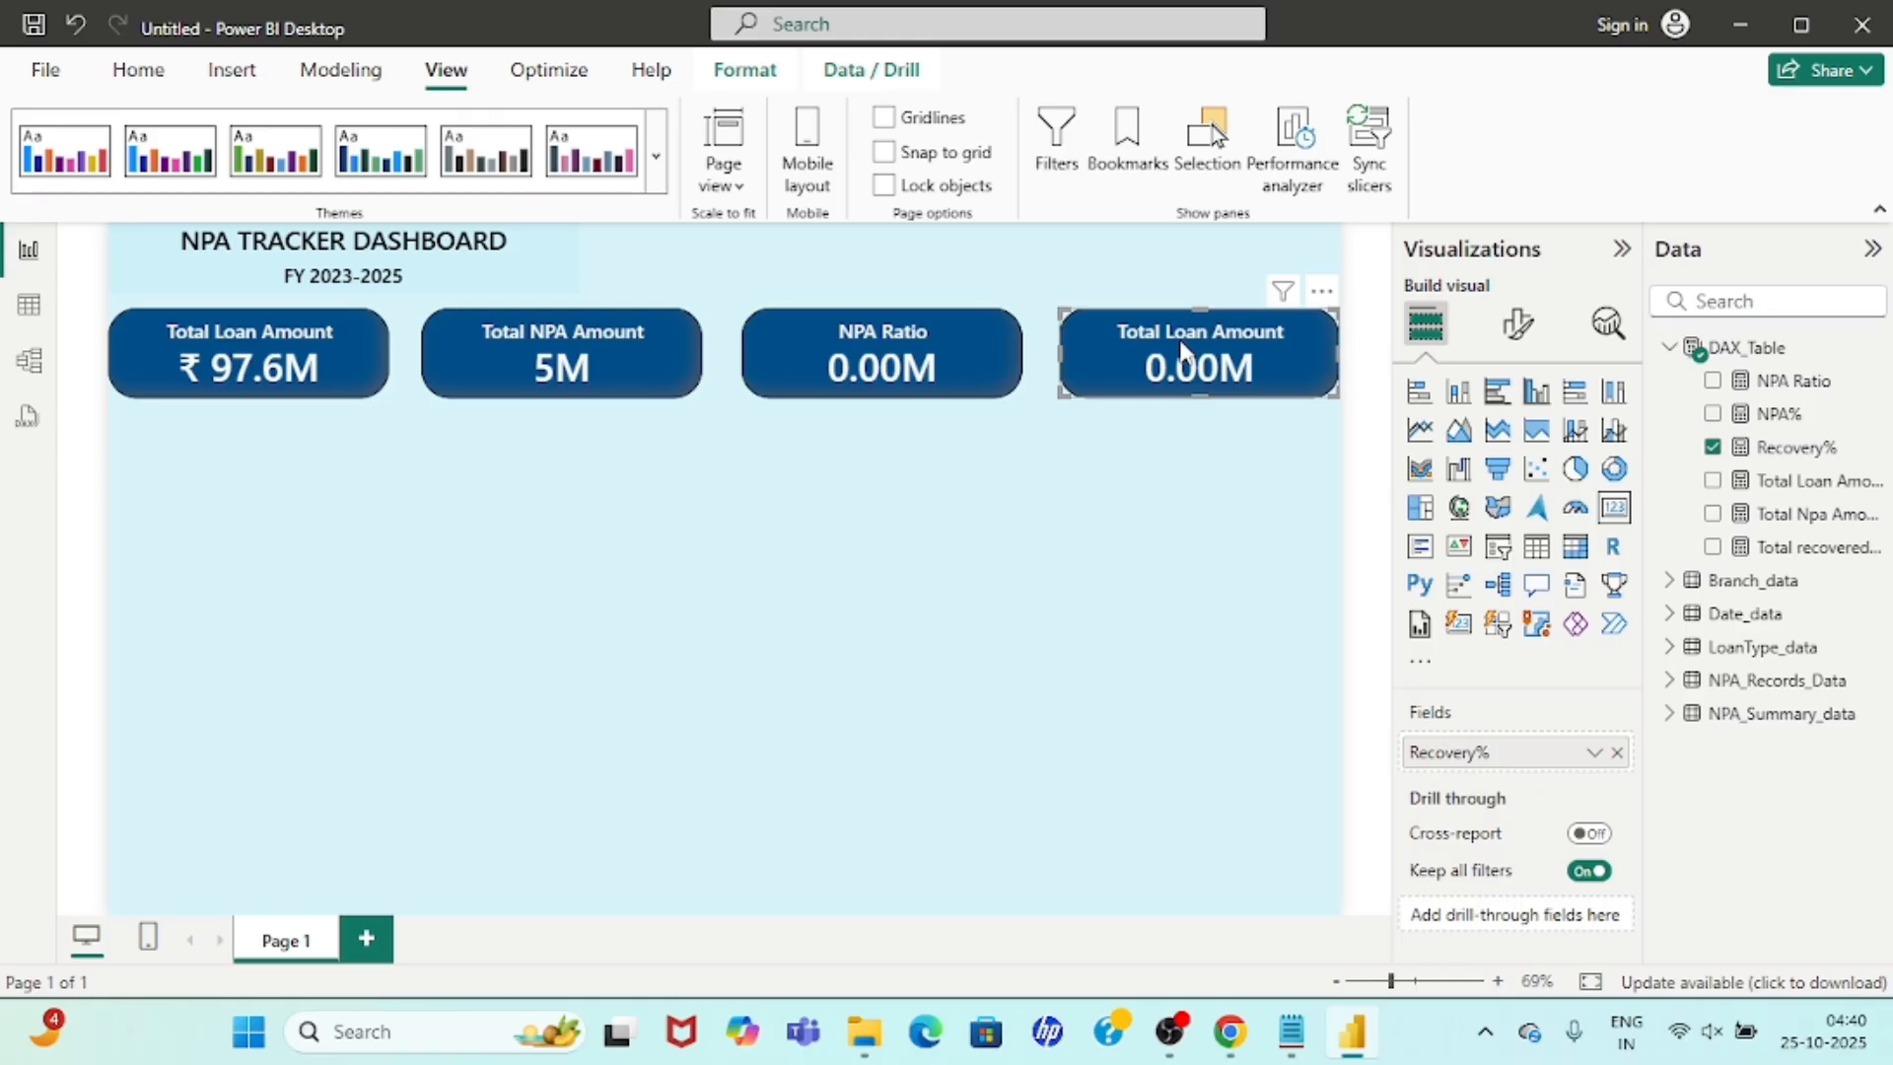
{"action": "left_click", "coordinate": [1518, 323]}
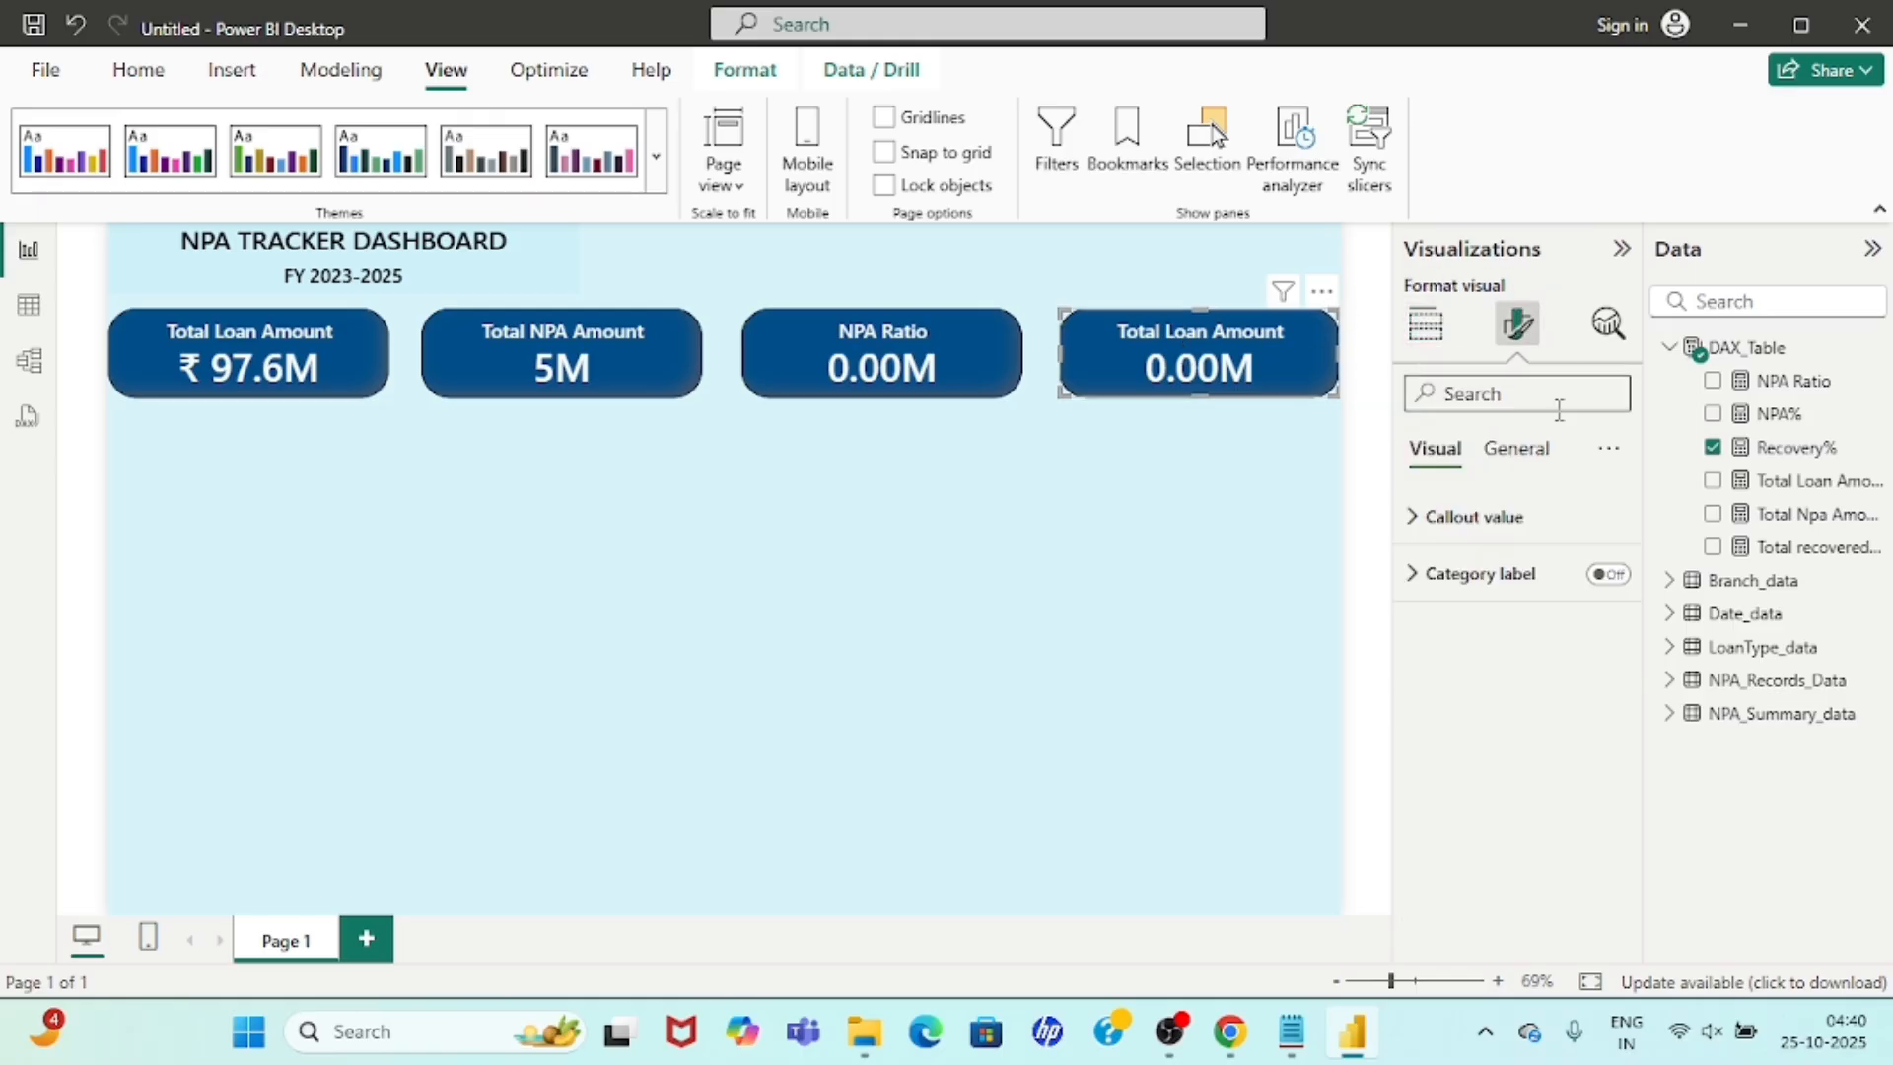
{"action": "left_click", "coordinate": [1526, 455]}
{"action": "left_click", "coordinate": [1420, 571]}
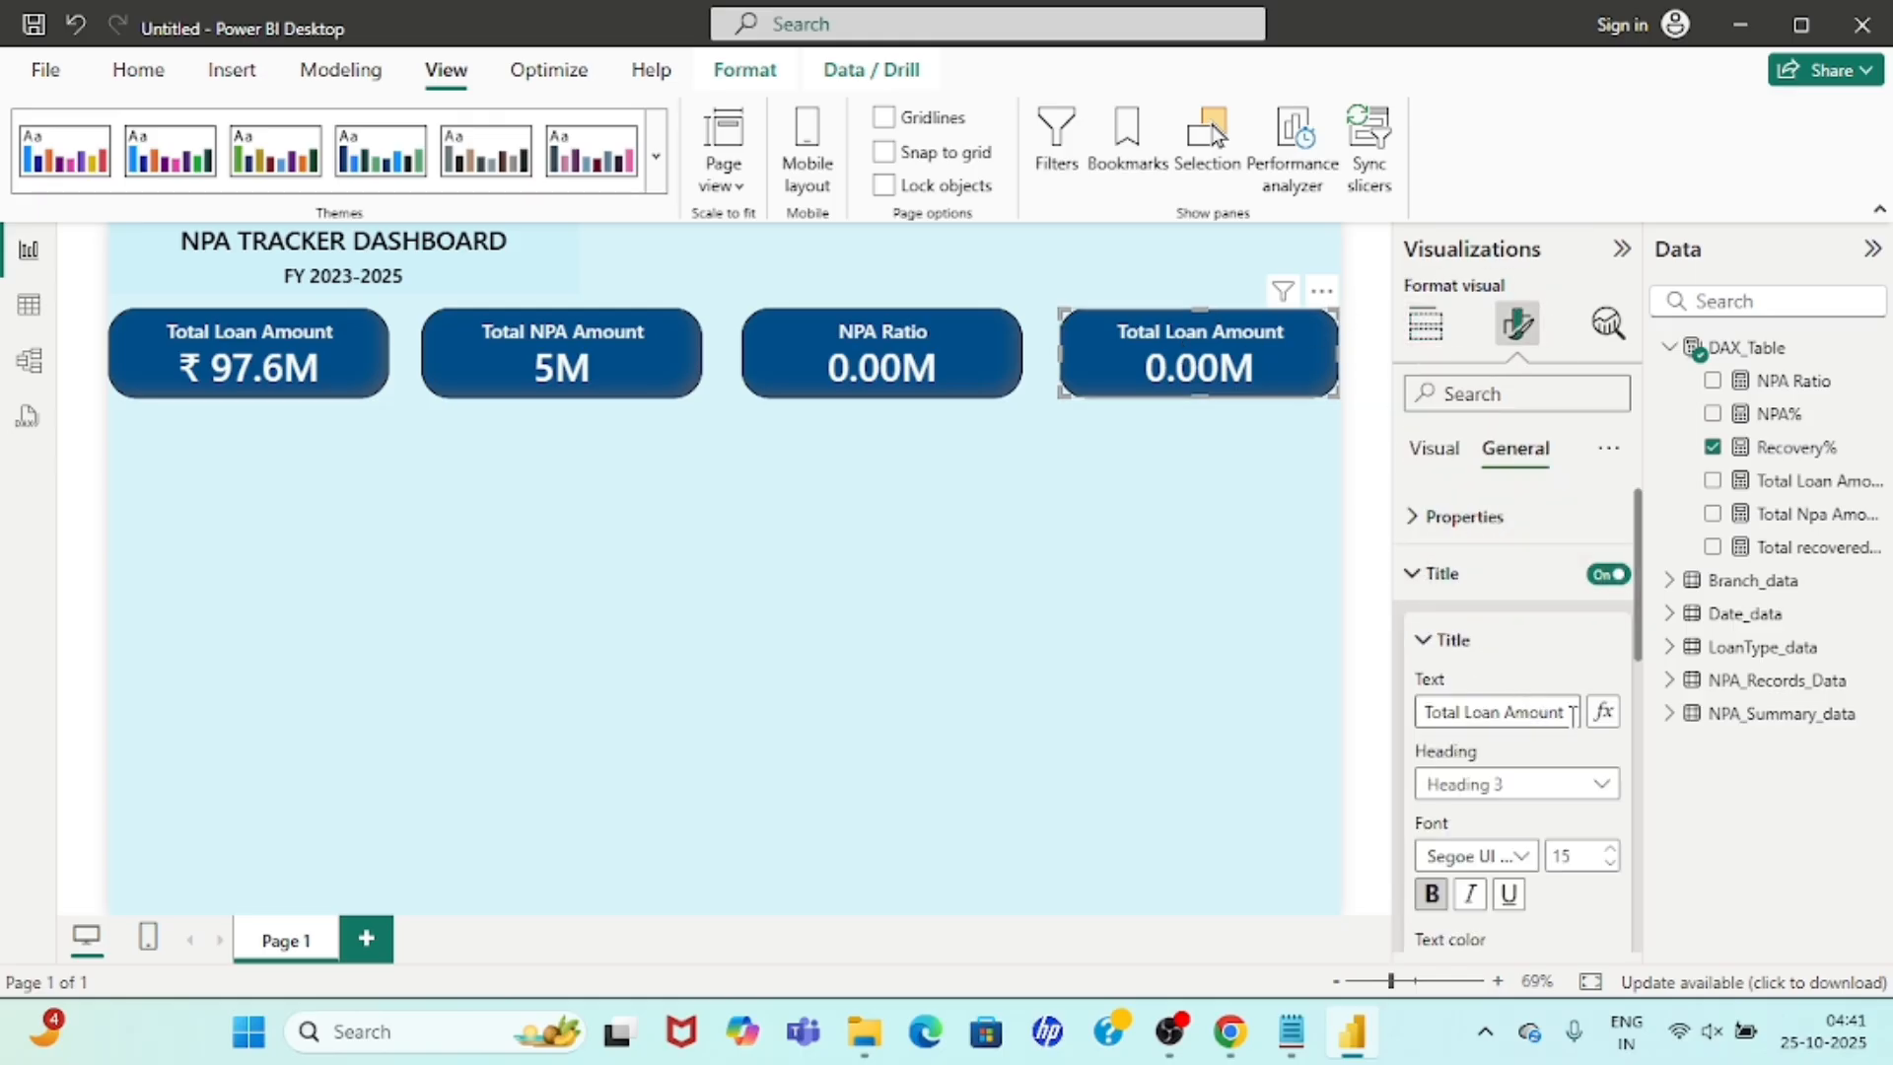
{"action": "left_click_drag", "start_coordinate": [1572, 716], "coordinate": [1363, 722]}
{"action": "type", "text": "Rec"}
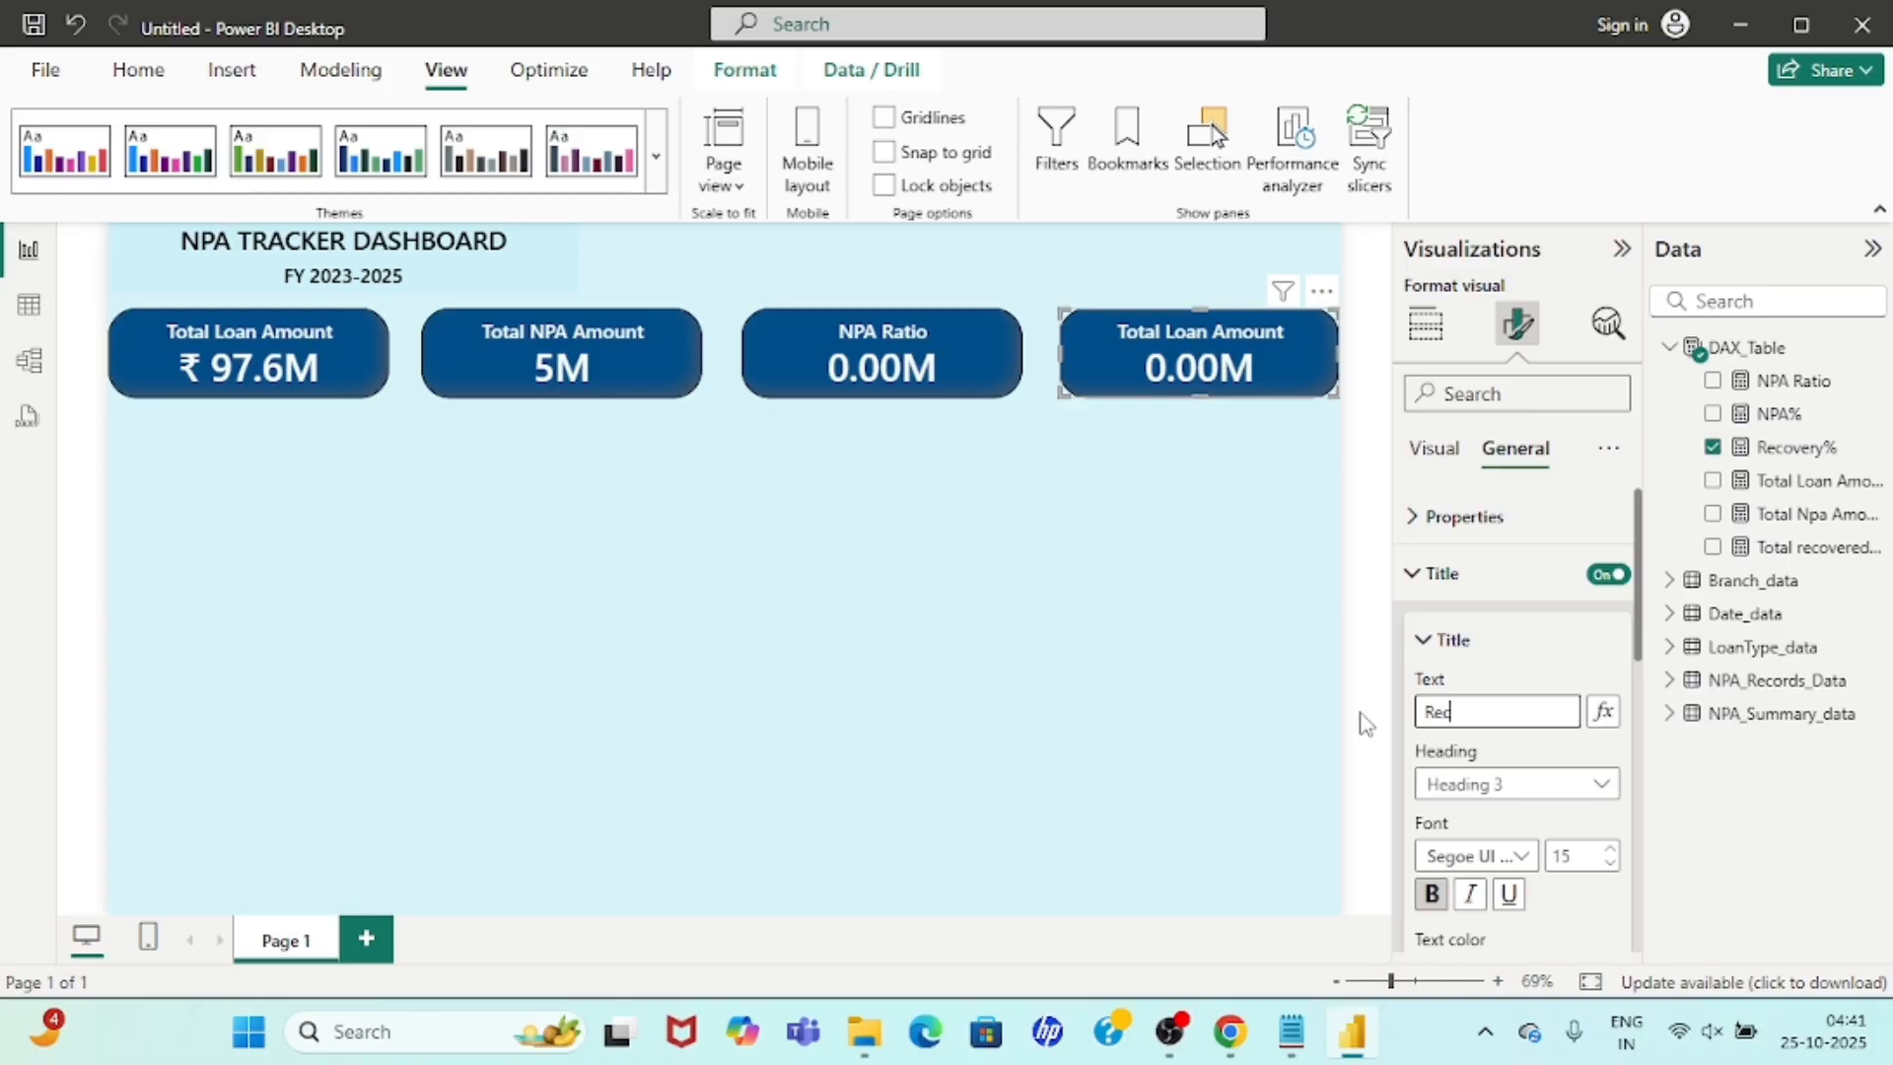
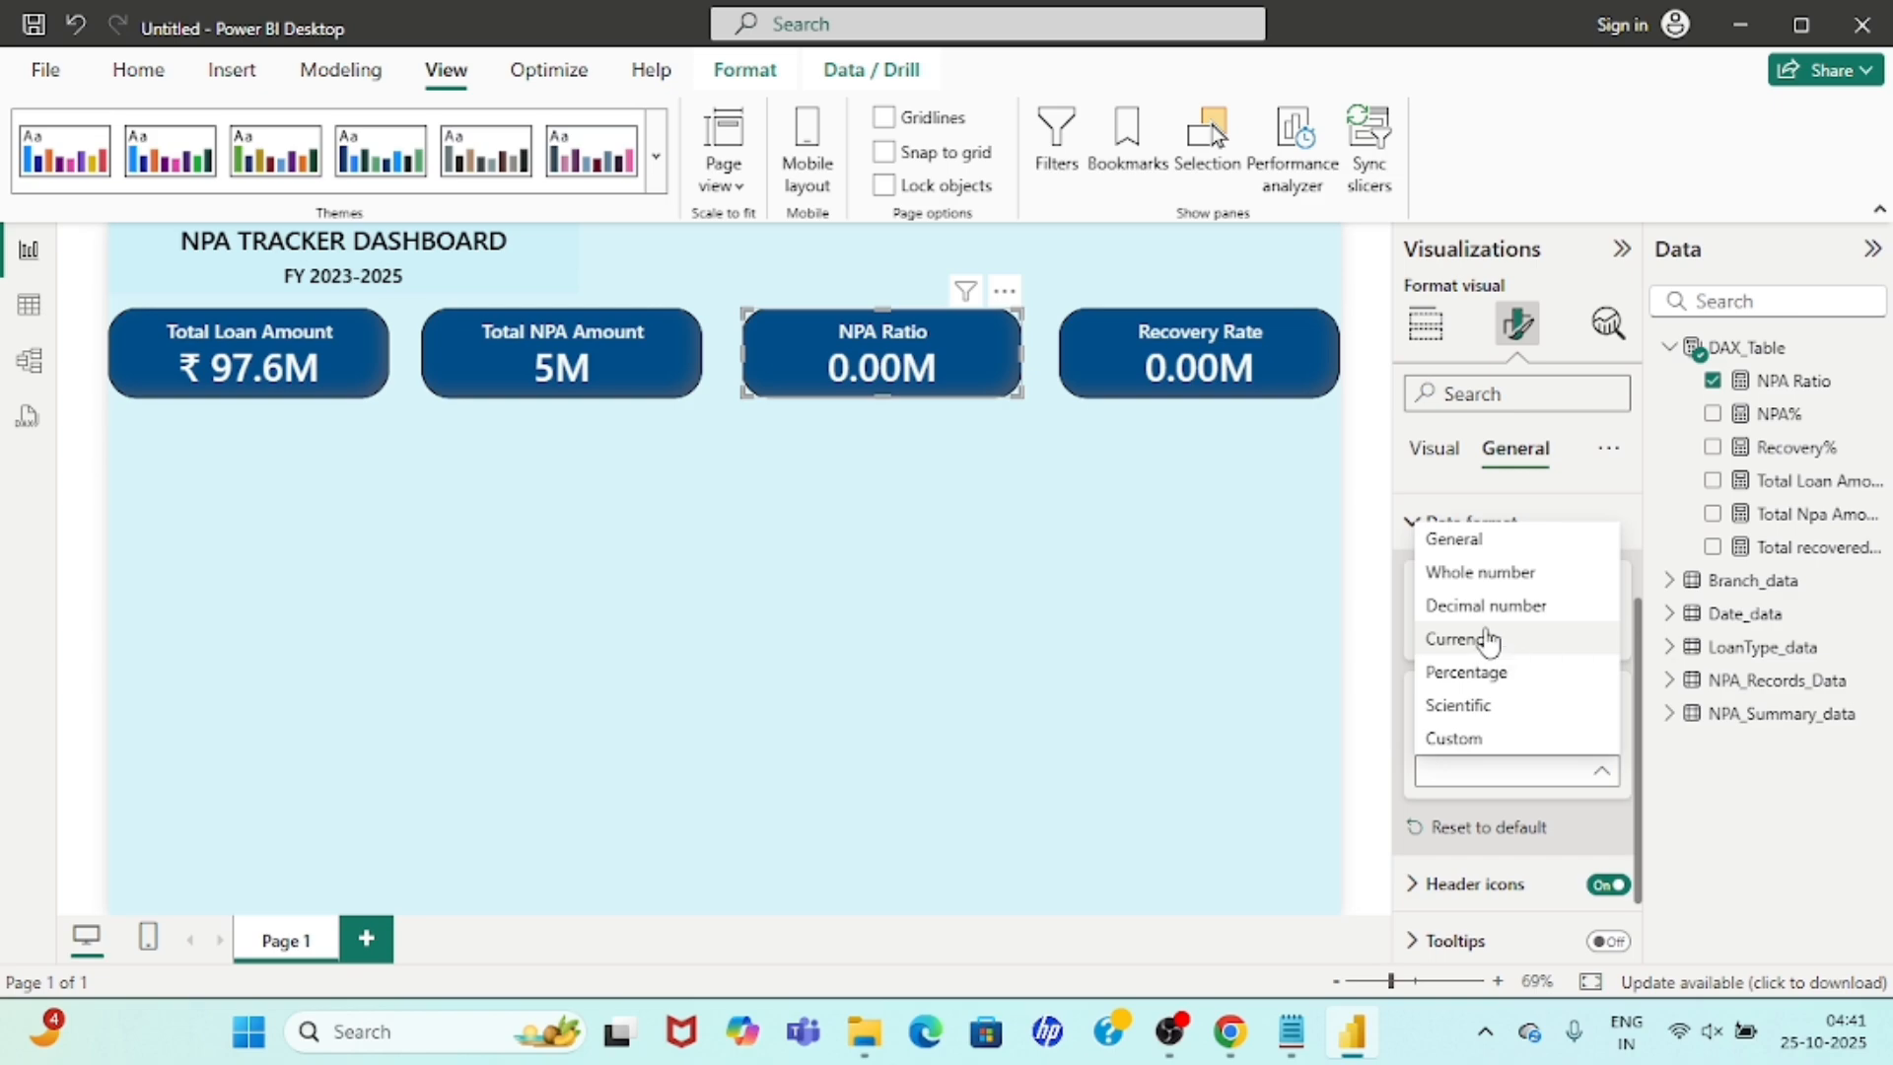
Set the data format of the NPA Ratio and Recovery Rate cards to Currency.
{"action": "left_click", "coordinate": [1489, 639]}
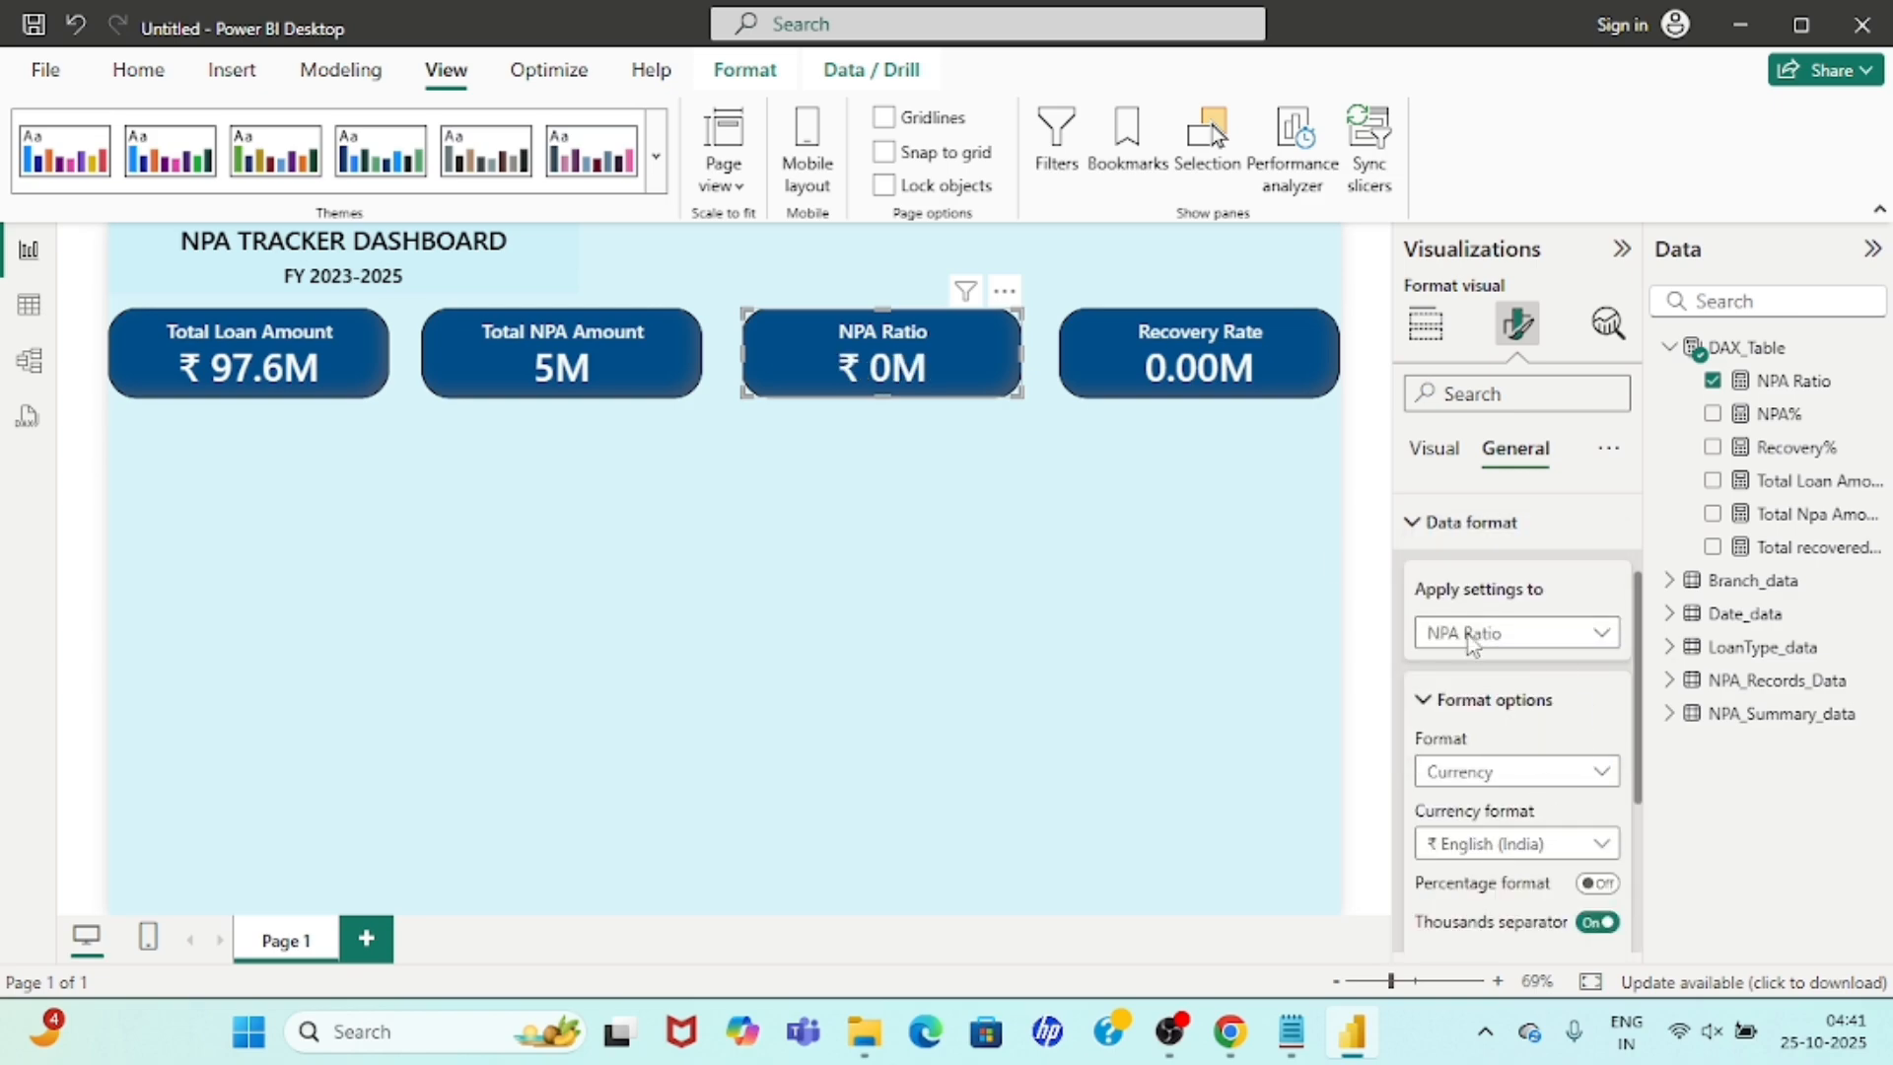
{"action": "left_click", "coordinate": [1239, 371]}
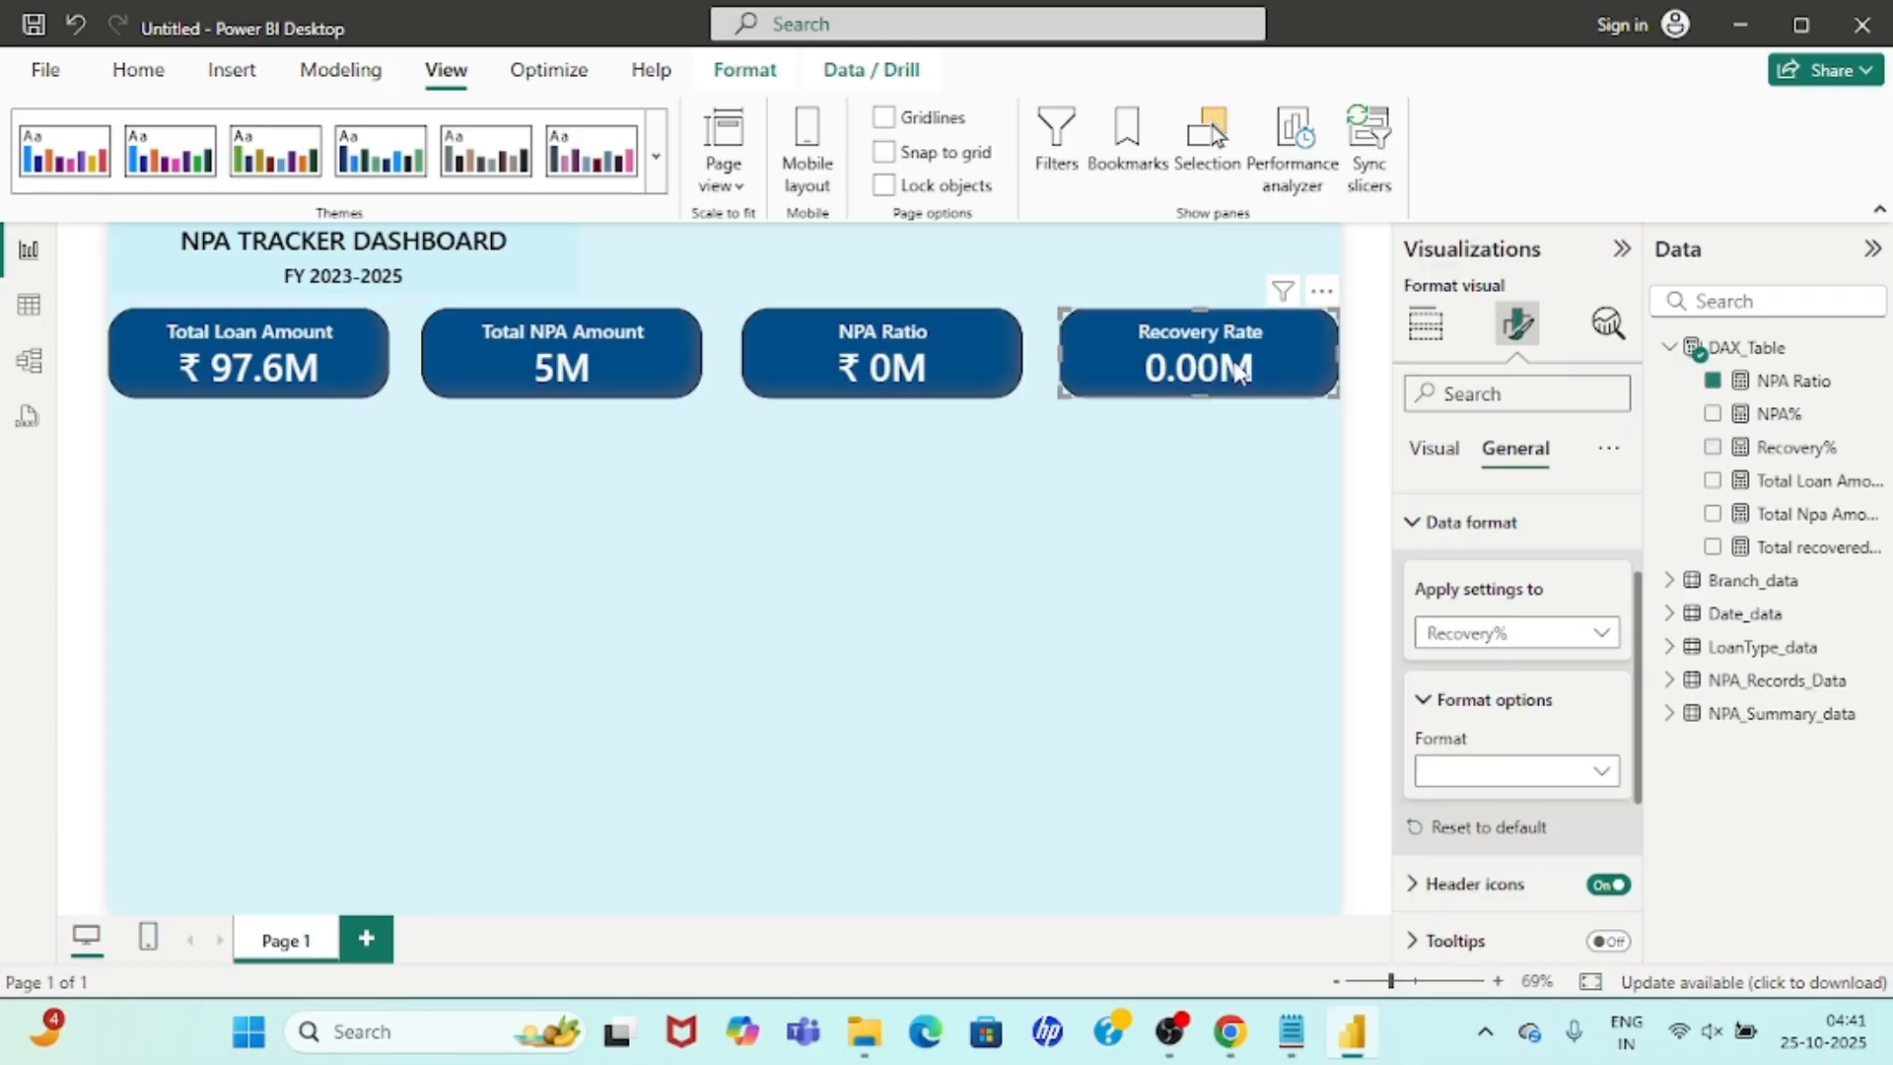
{"action": "left_click", "coordinate": [1503, 771]}
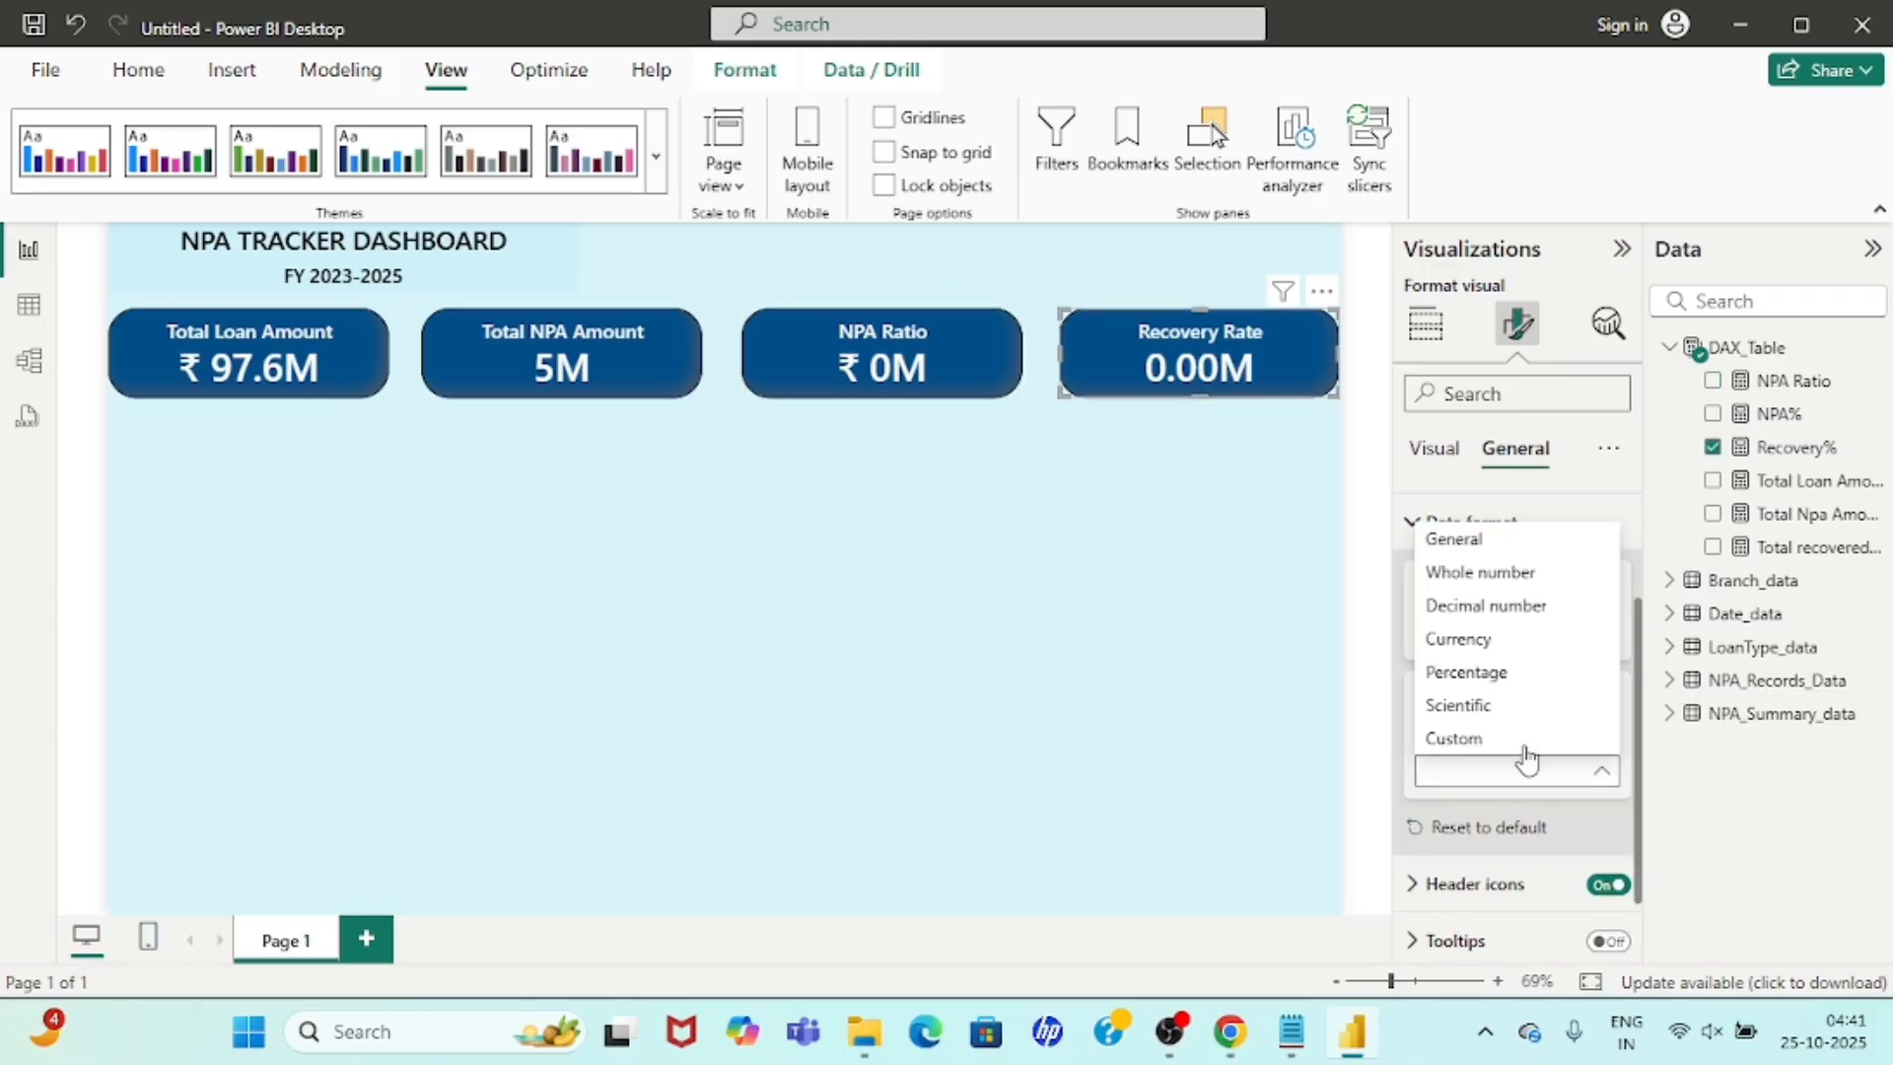
{"action": "left_click", "coordinate": [1463, 641]}
Set the data format of the Total NPA Amount card to Currency.
{"action": "left_click", "coordinate": [606, 341]}
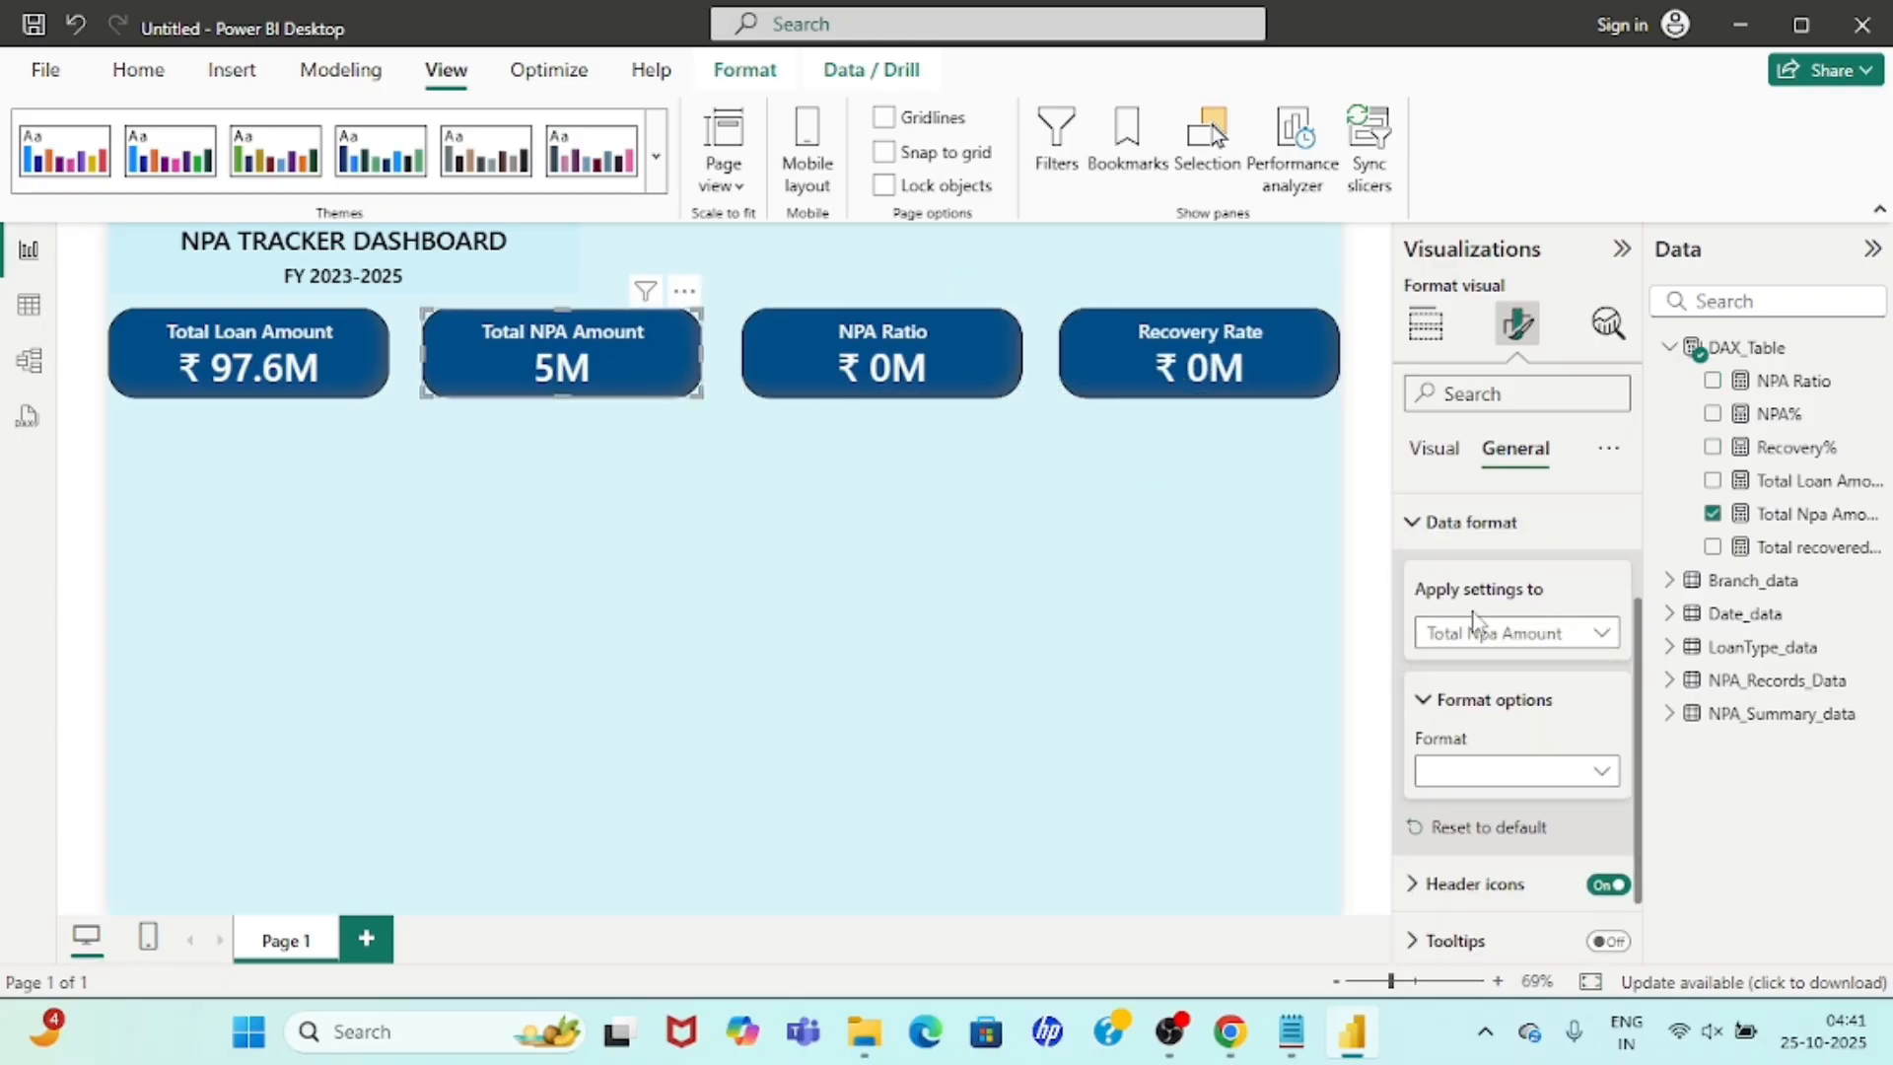
{"action": "left_click", "coordinate": [1521, 771]}
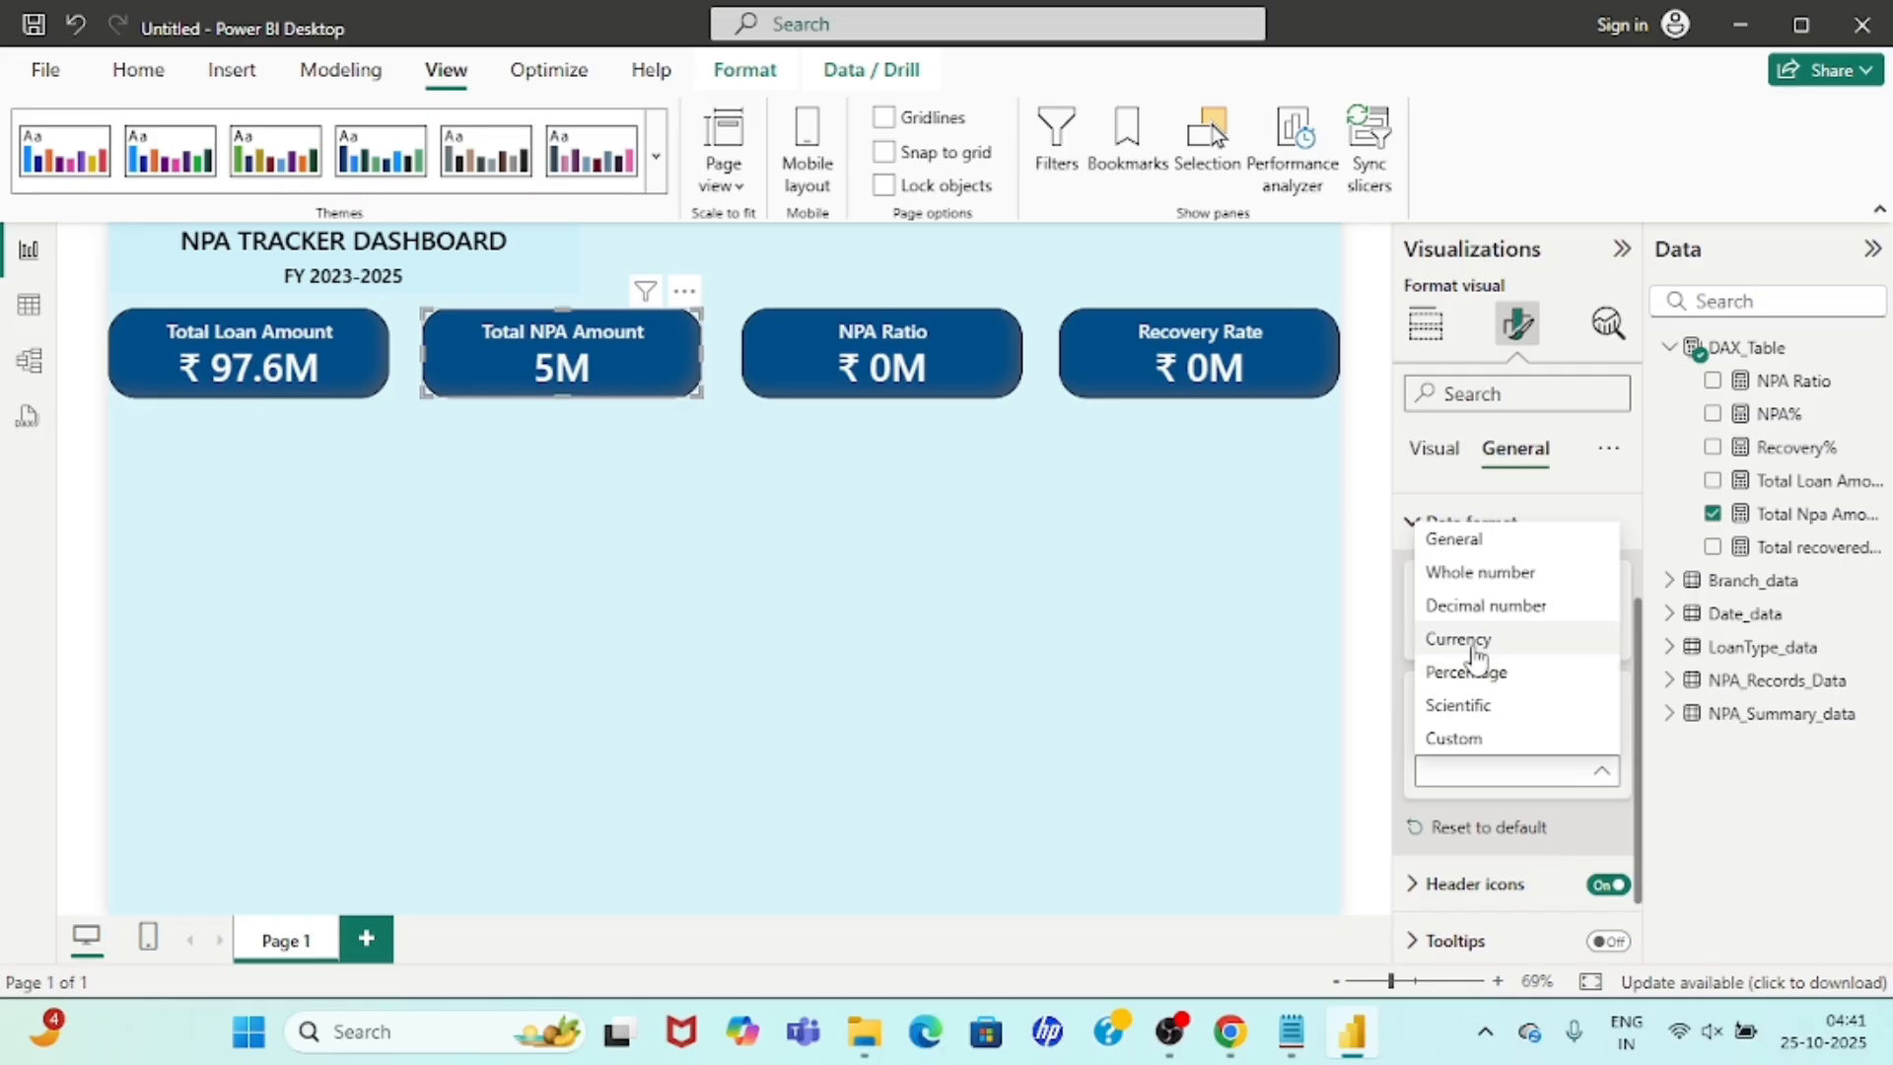
{"action": "left_click", "coordinate": [1469, 639]}
{"action": "left_click", "coordinate": [998, 635]}
Try Thousands as the NPA Ratio card's callout value display units and settle on None.
{"action": "left_click", "coordinate": [895, 363]}
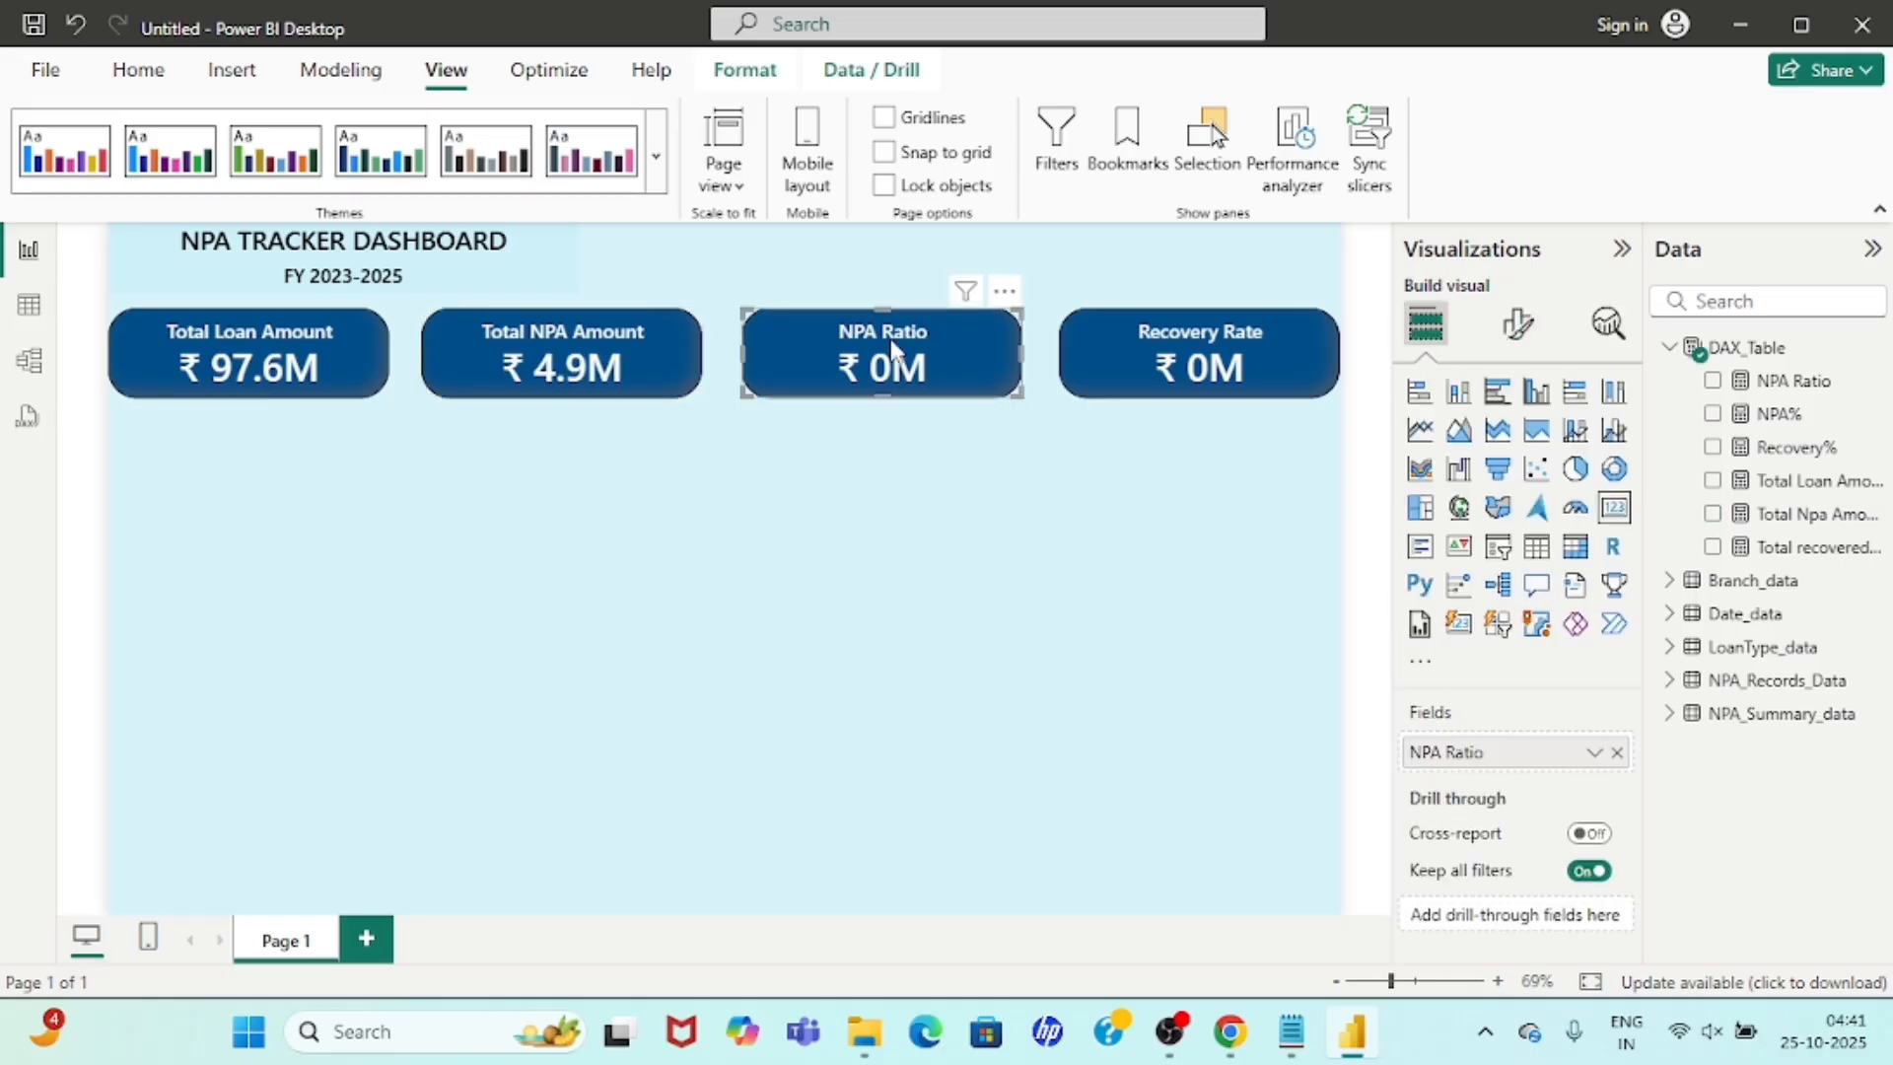
{"action": "left_click", "coordinate": [897, 364]}
{"action": "left_click", "coordinate": [1517, 323]}
{"action": "left_click", "coordinate": [1414, 524]}
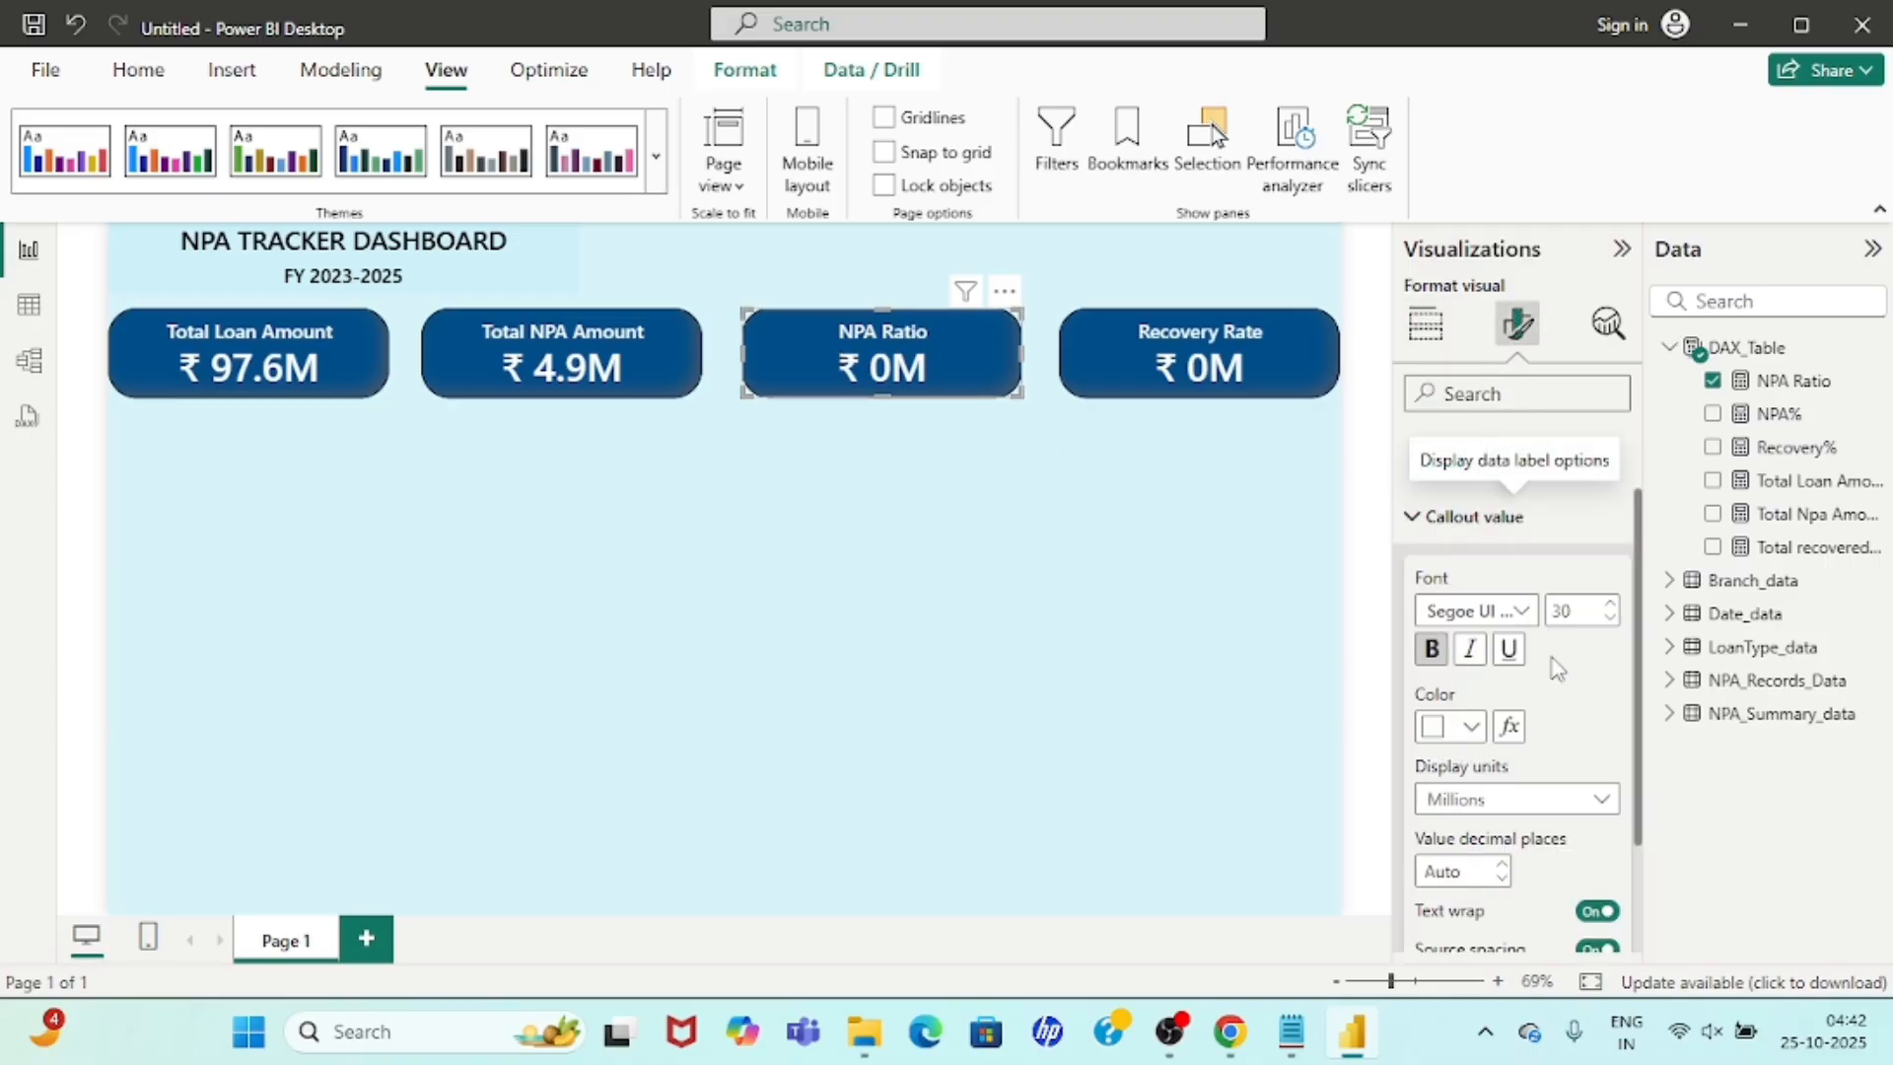
{"action": "scroll", "coordinate": [1535, 687], "scroll_direction": "down", "scroll_amount": 3}
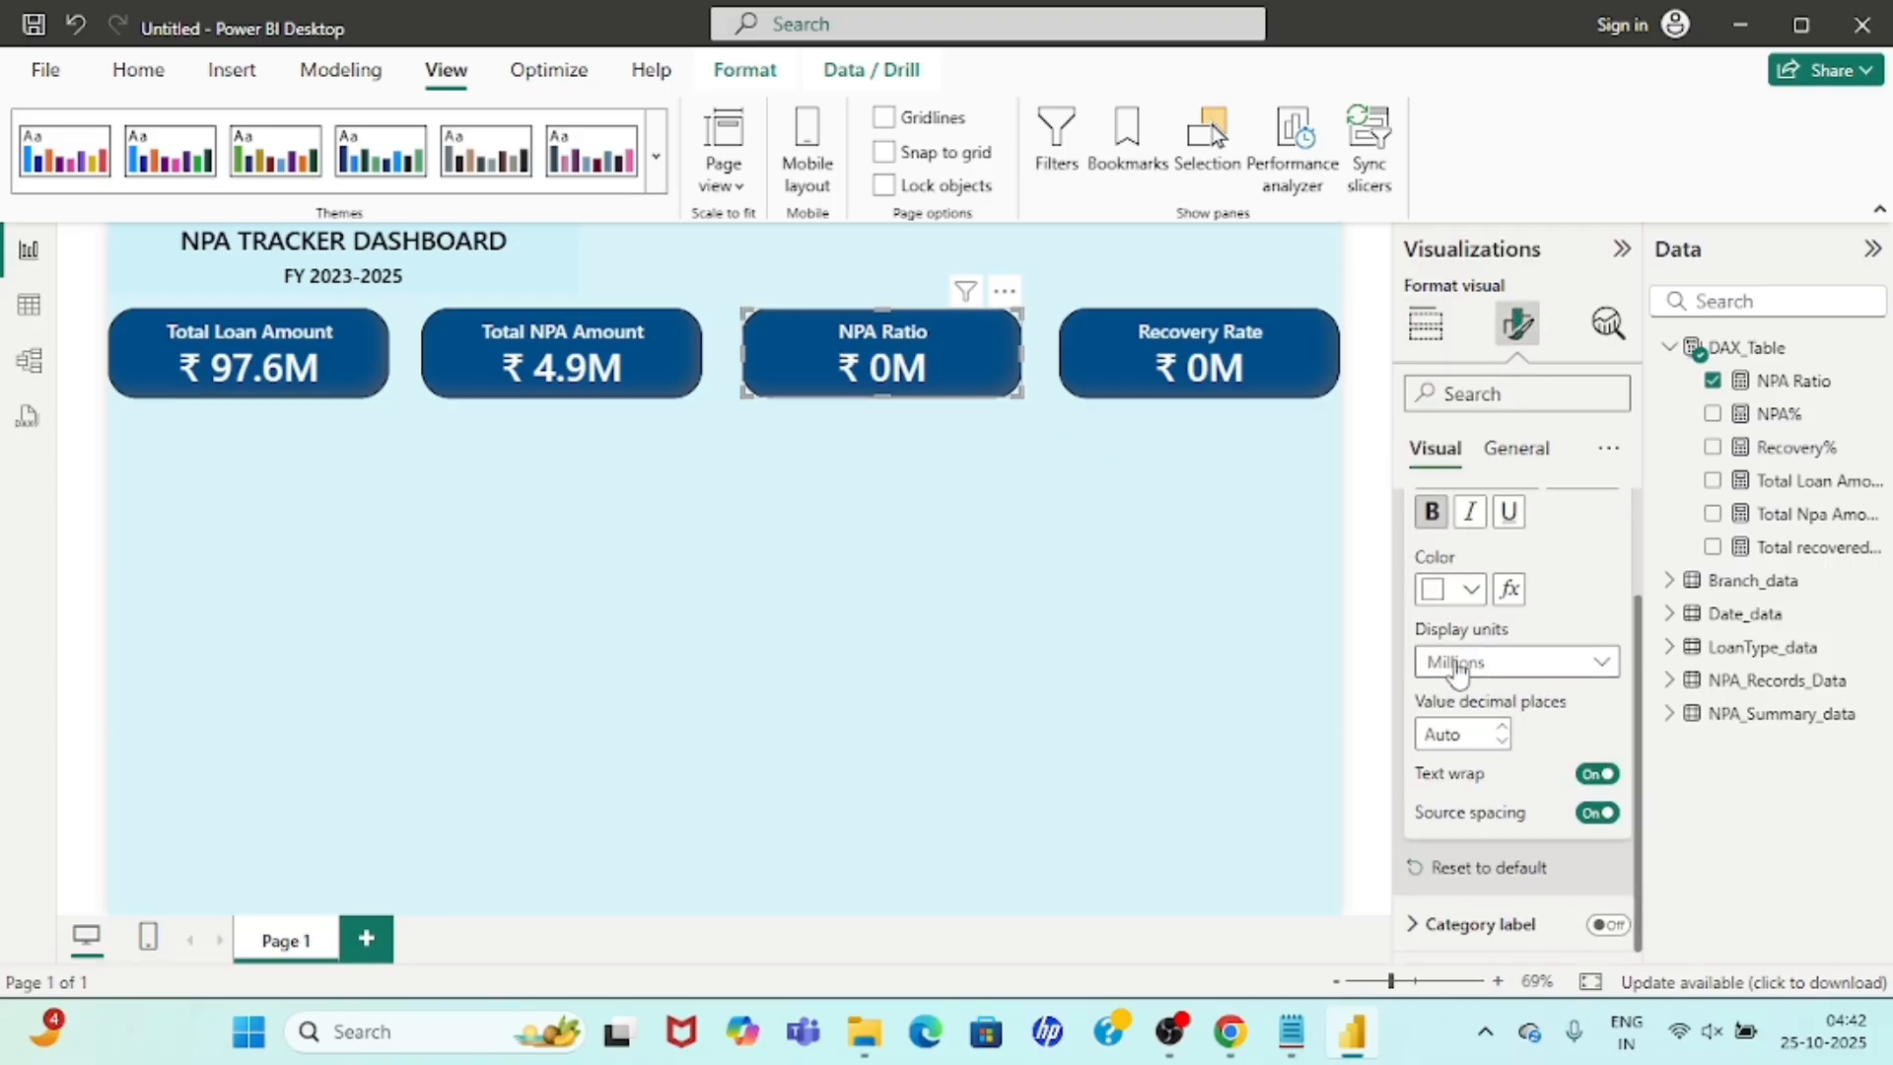
{"action": "left_click", "coordinate": [1543, 674]}
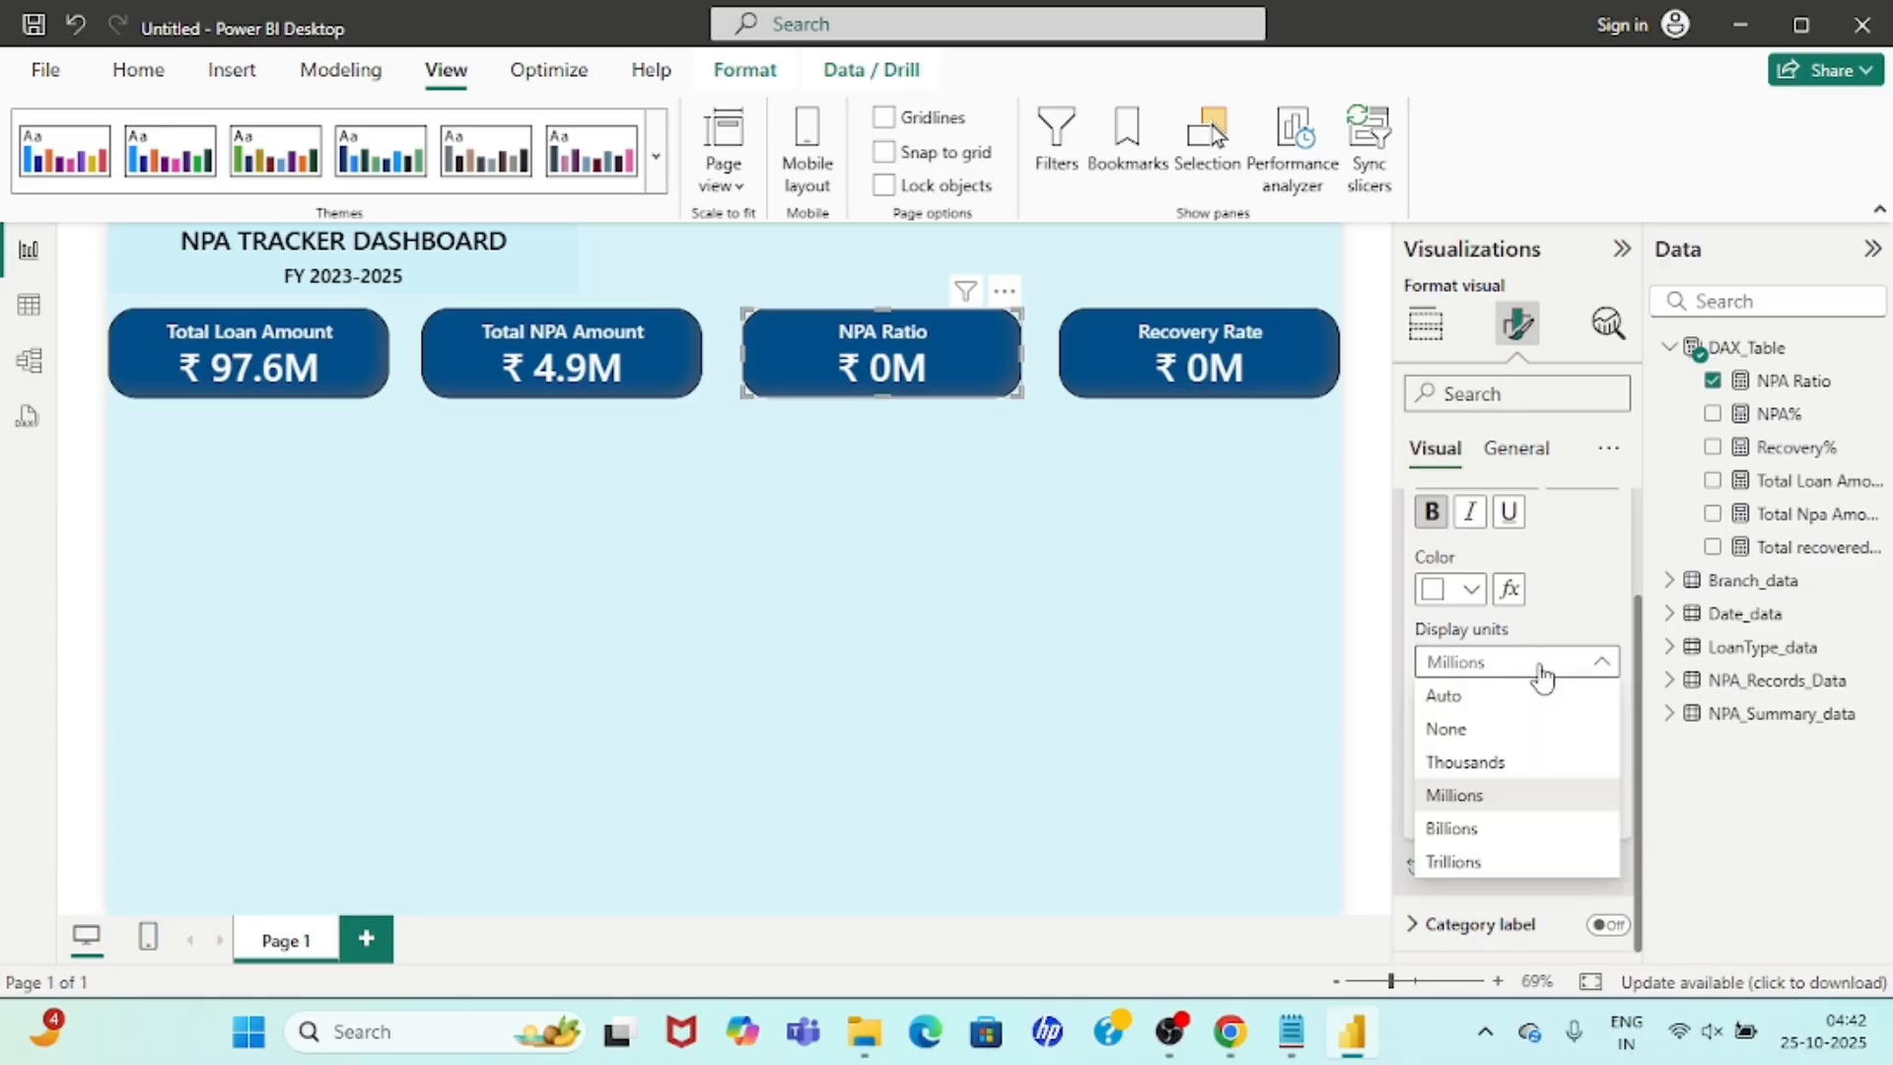
{"action": "left_click", "coordinate": [1474, 764]}
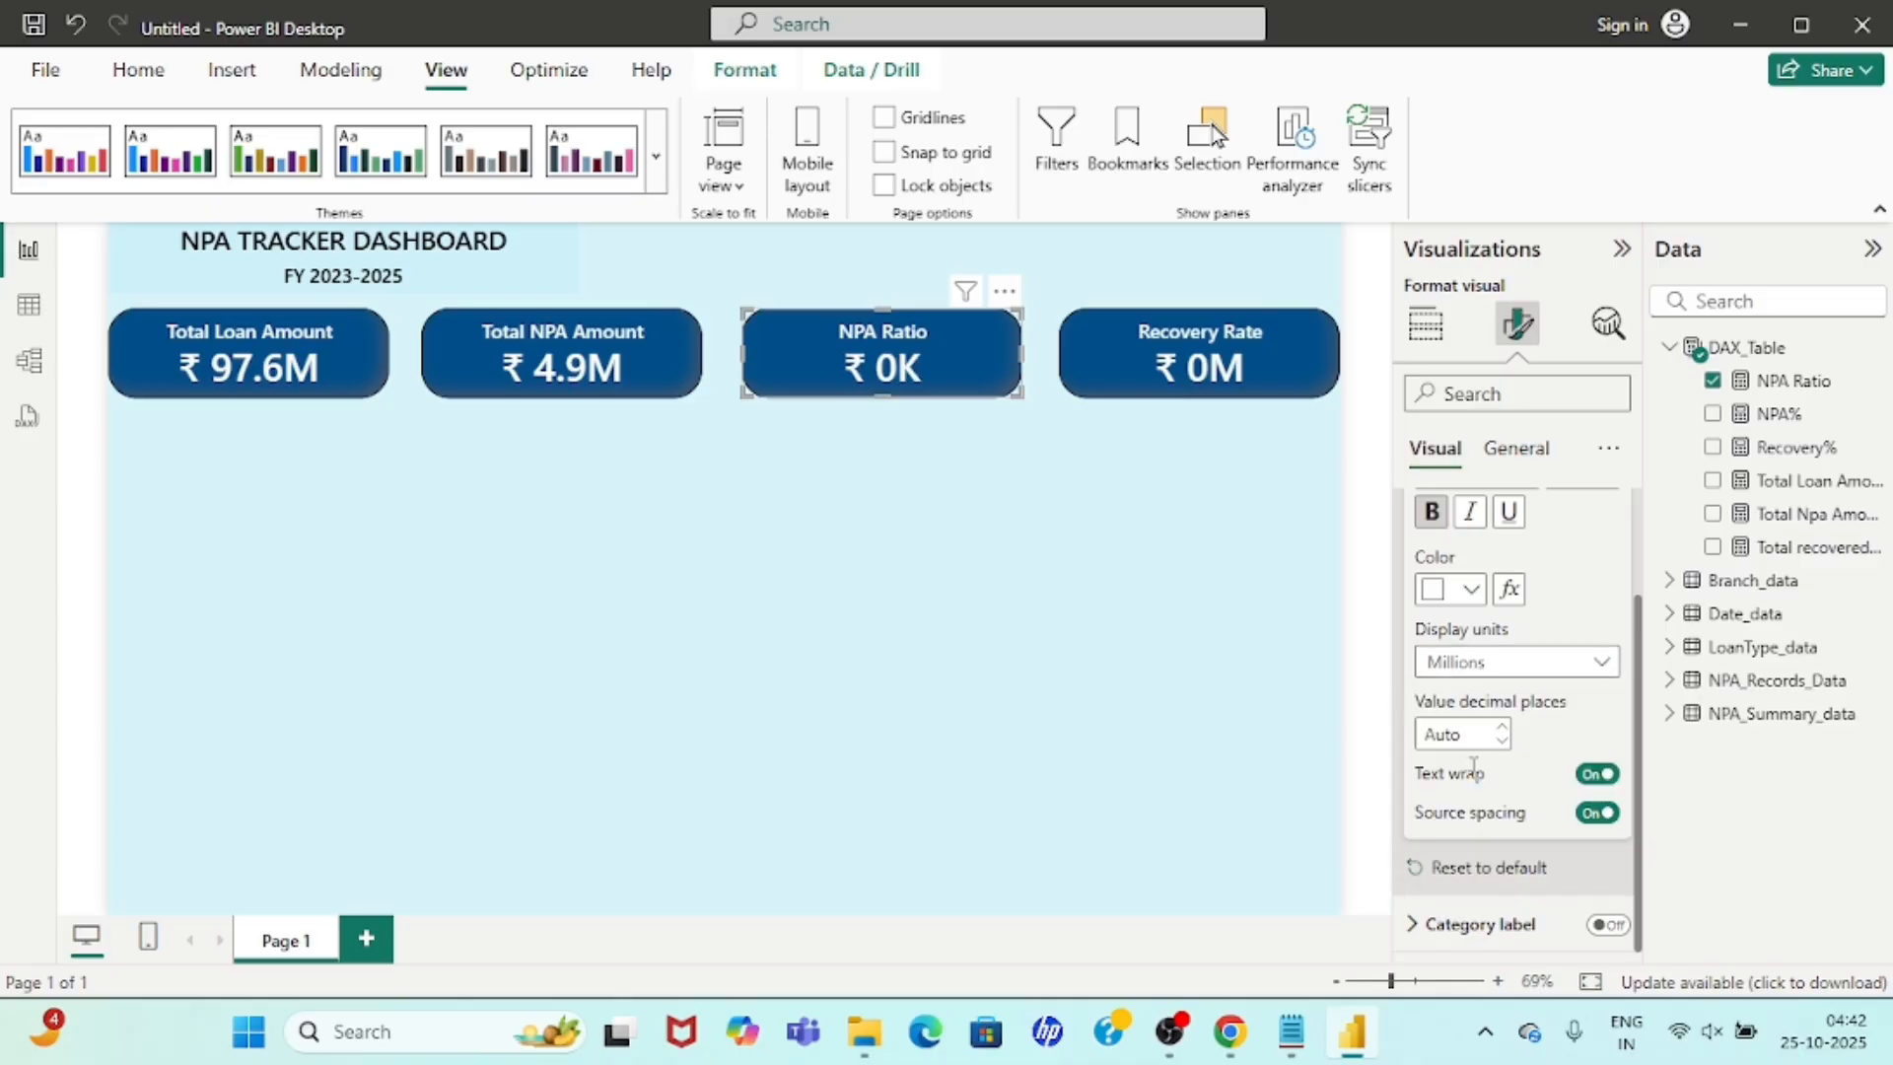
{"action": "left_click", "coordinate": [1519, 666]}
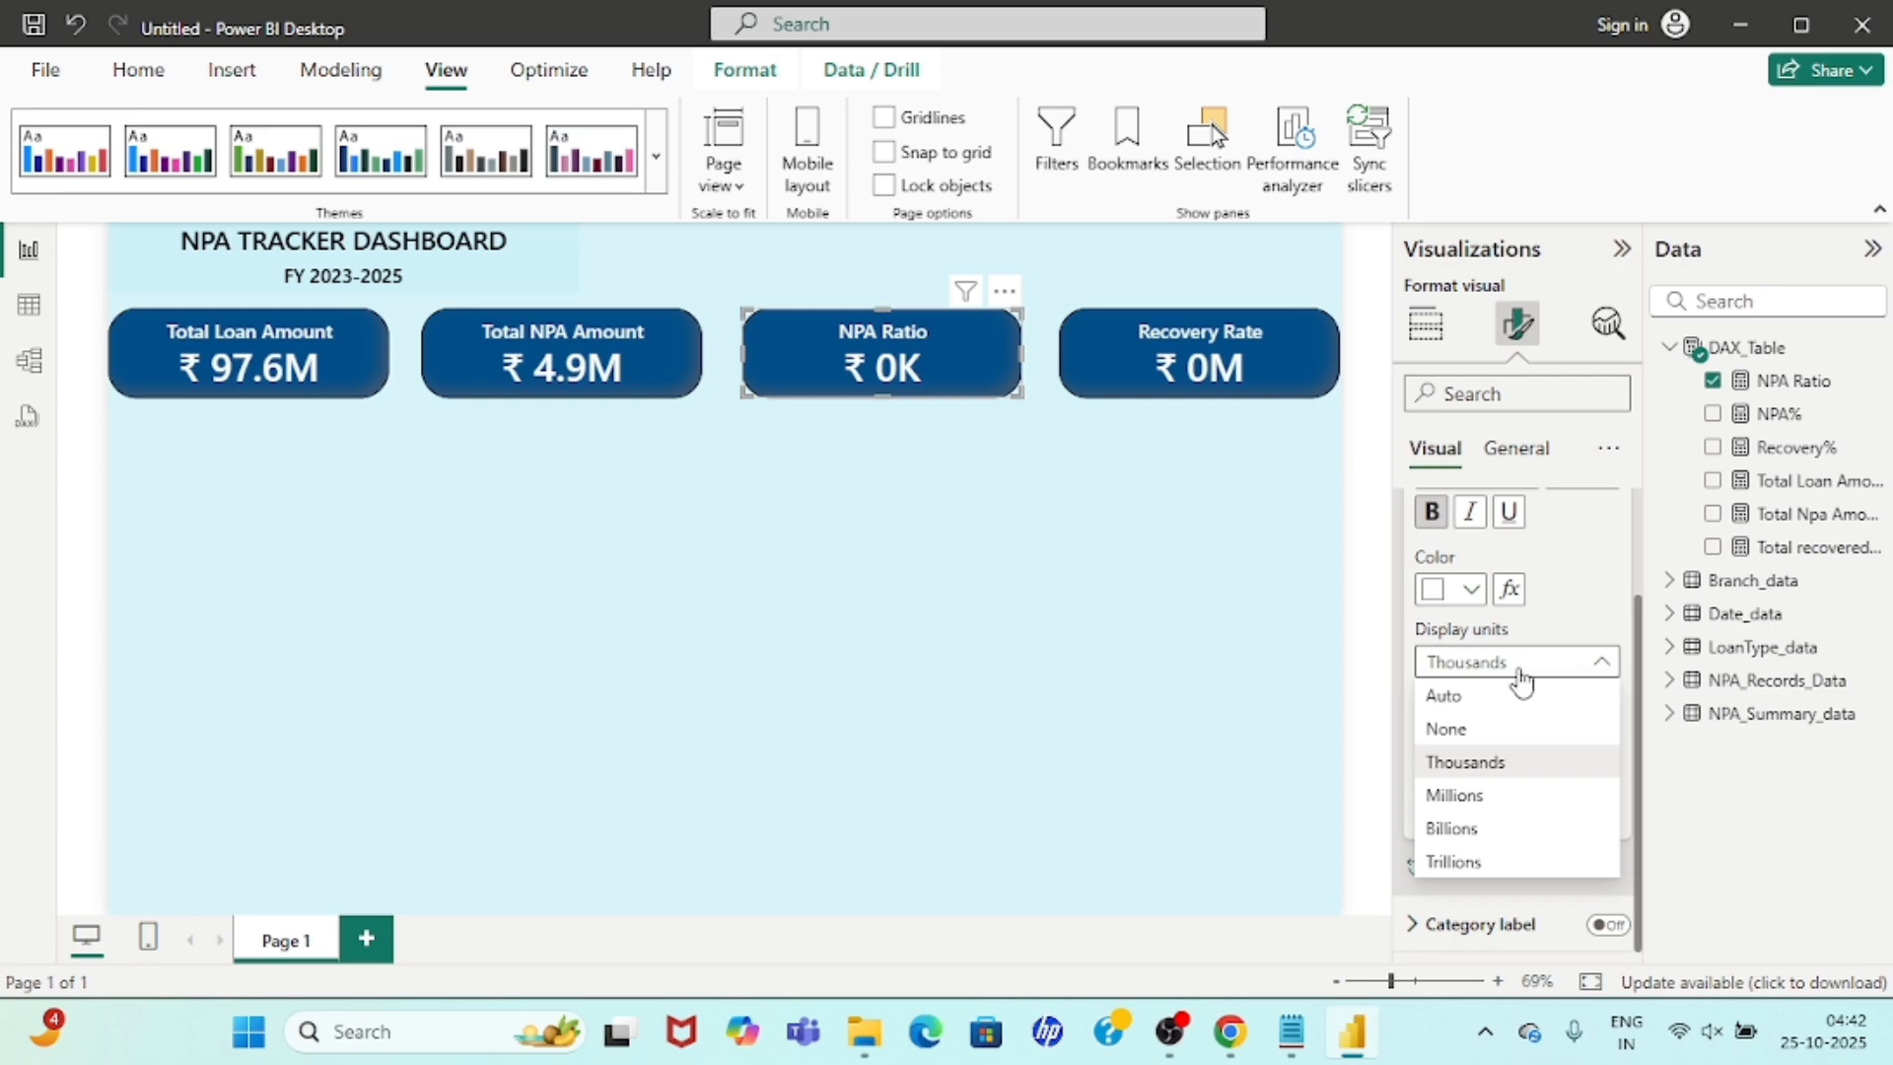
{"action": "left_click", "coordinate": [1483, 728]}
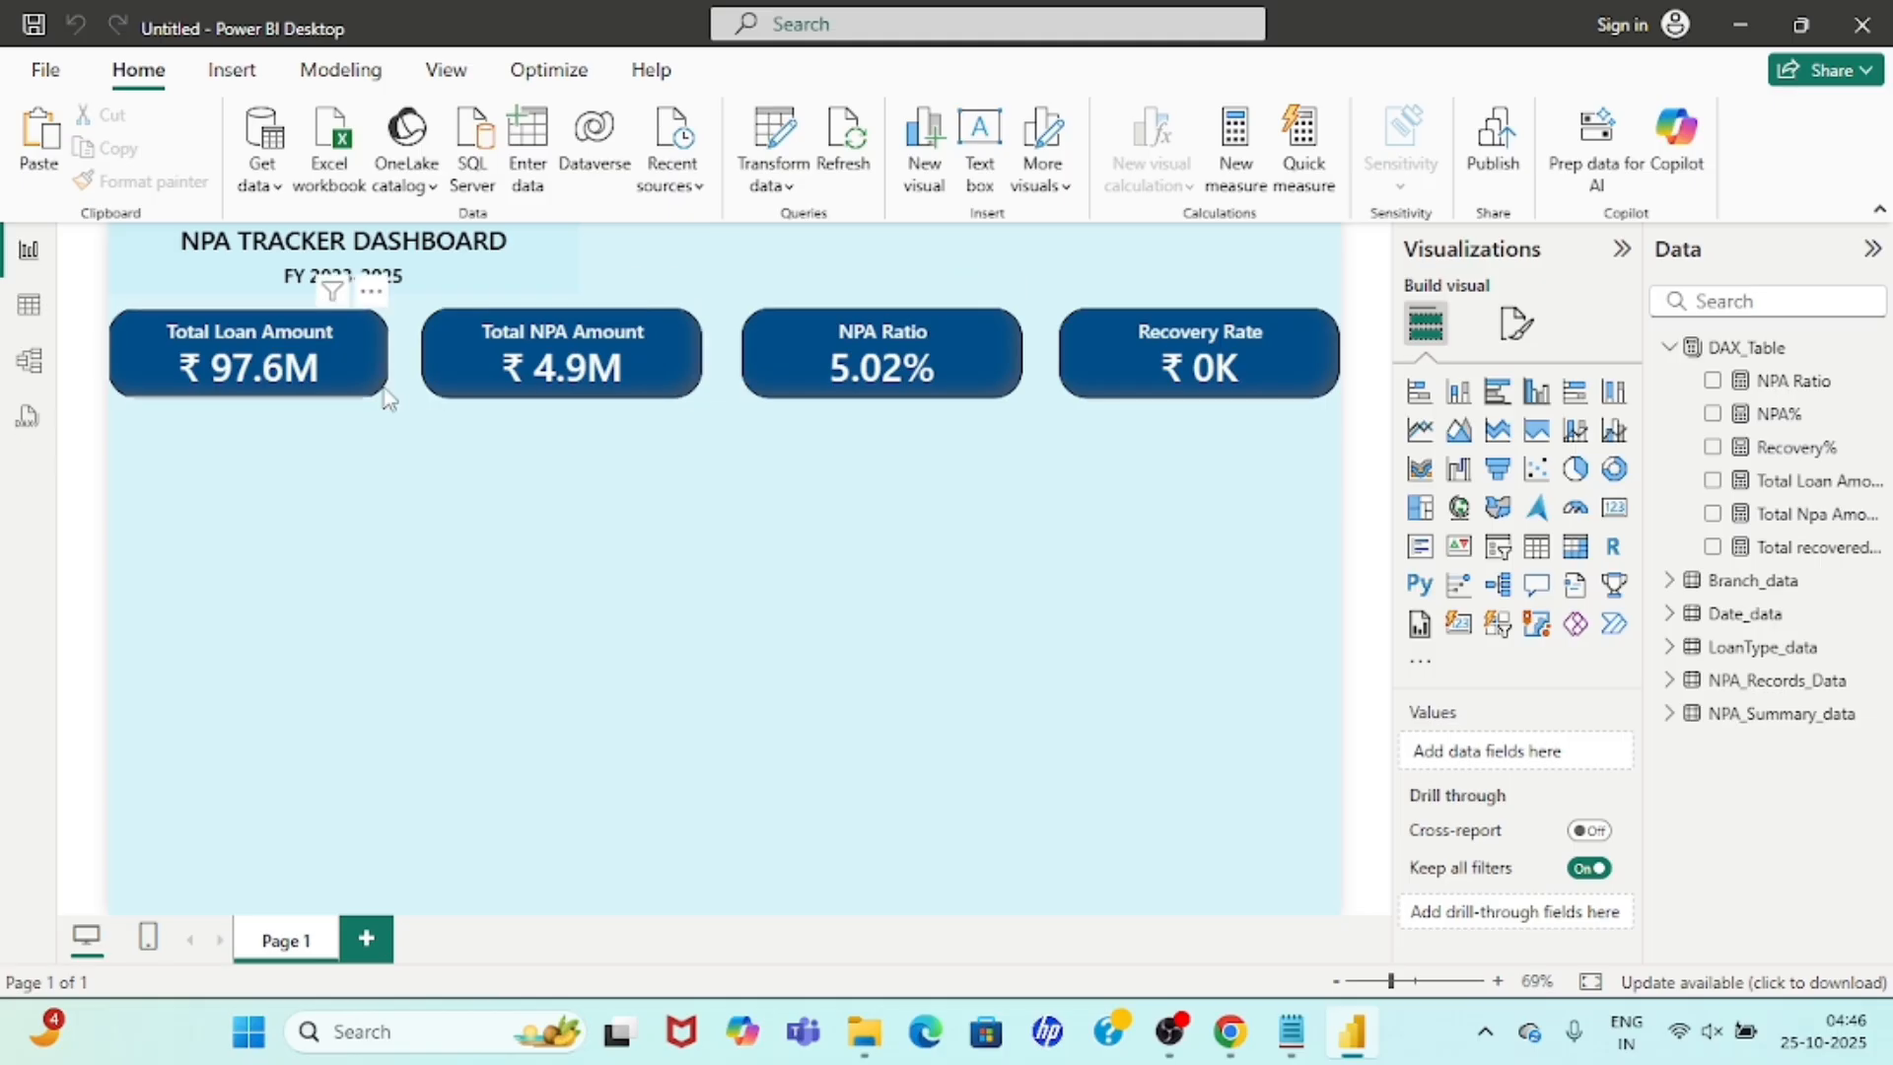
Review the loan amount, NPA amount, NPA ratio and recovery rate cards one by one.
{"action": "left_click", "coordinate": [242, 362]}
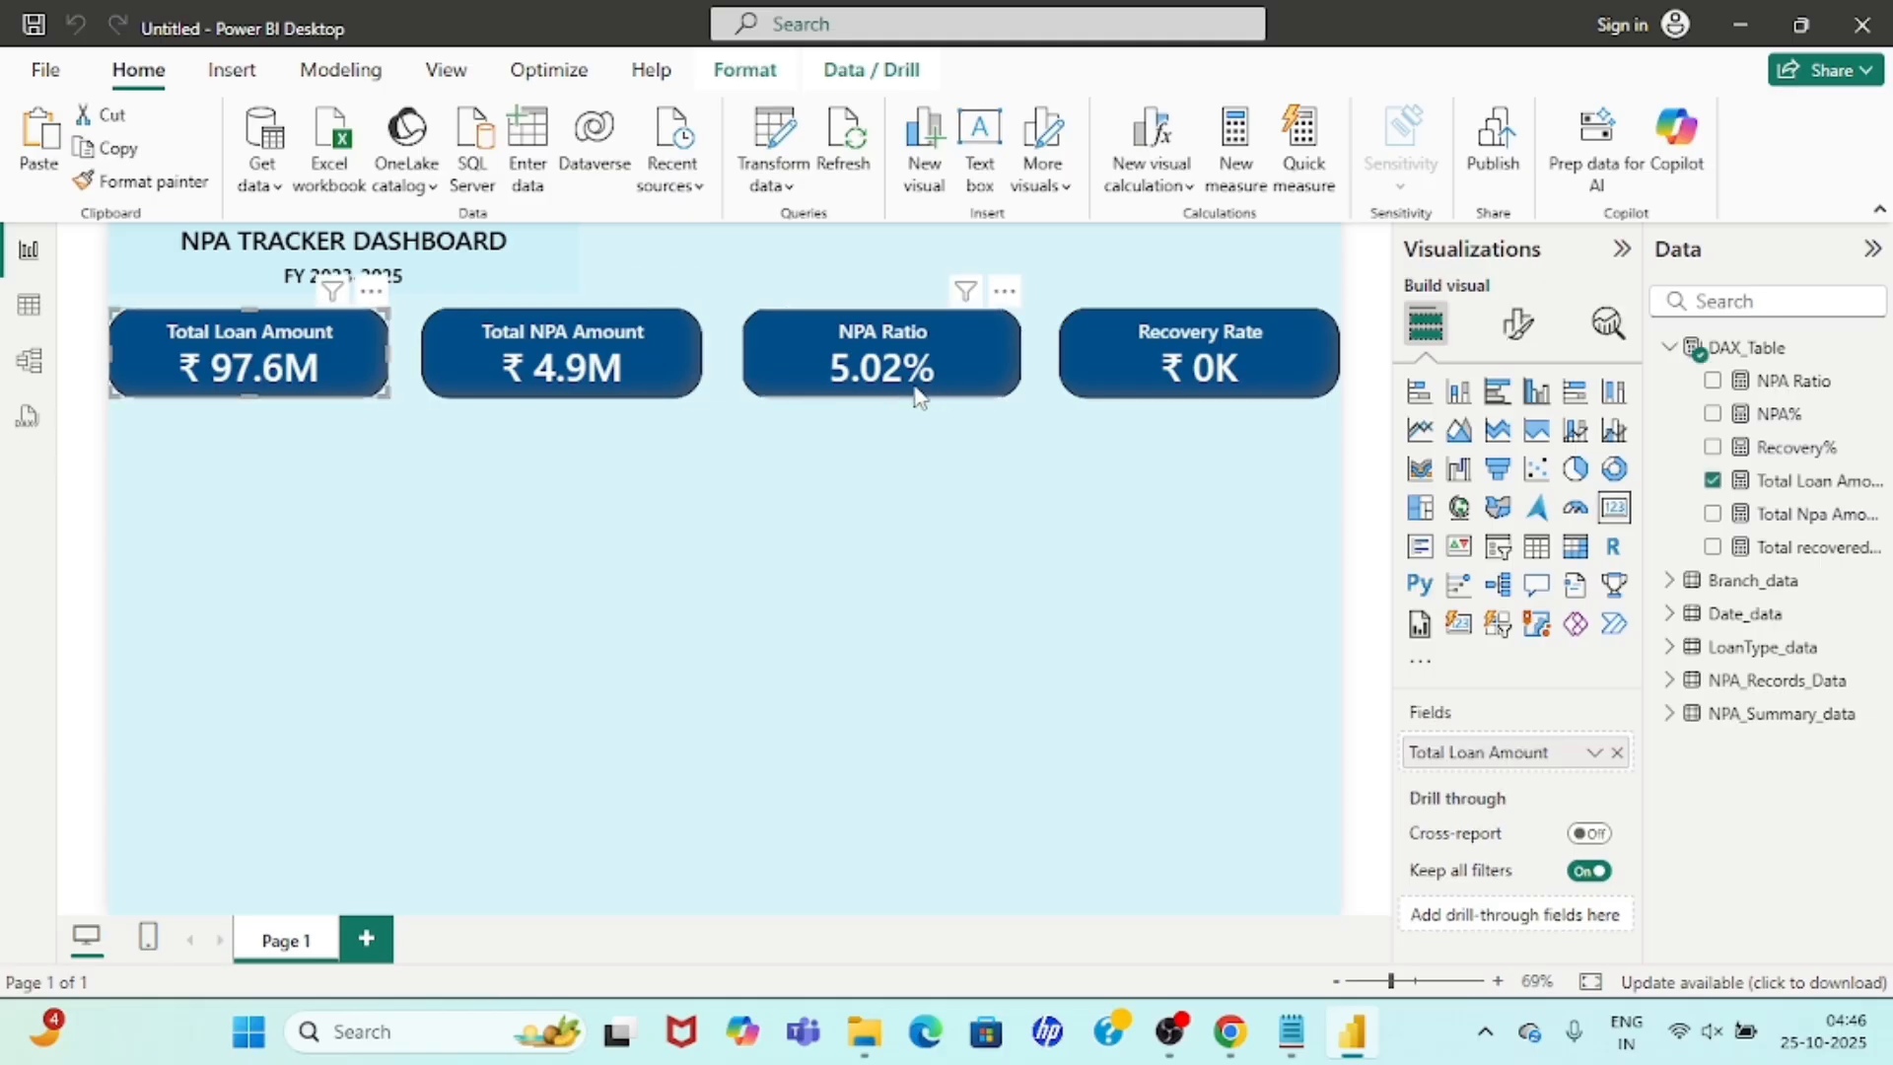
{"action": "left_click", "coordinate": [848, 367]}
{"action": "left_click", "coordinate": [642, 352]}
{"action": "left_click", "coordinate": [287, 333]}
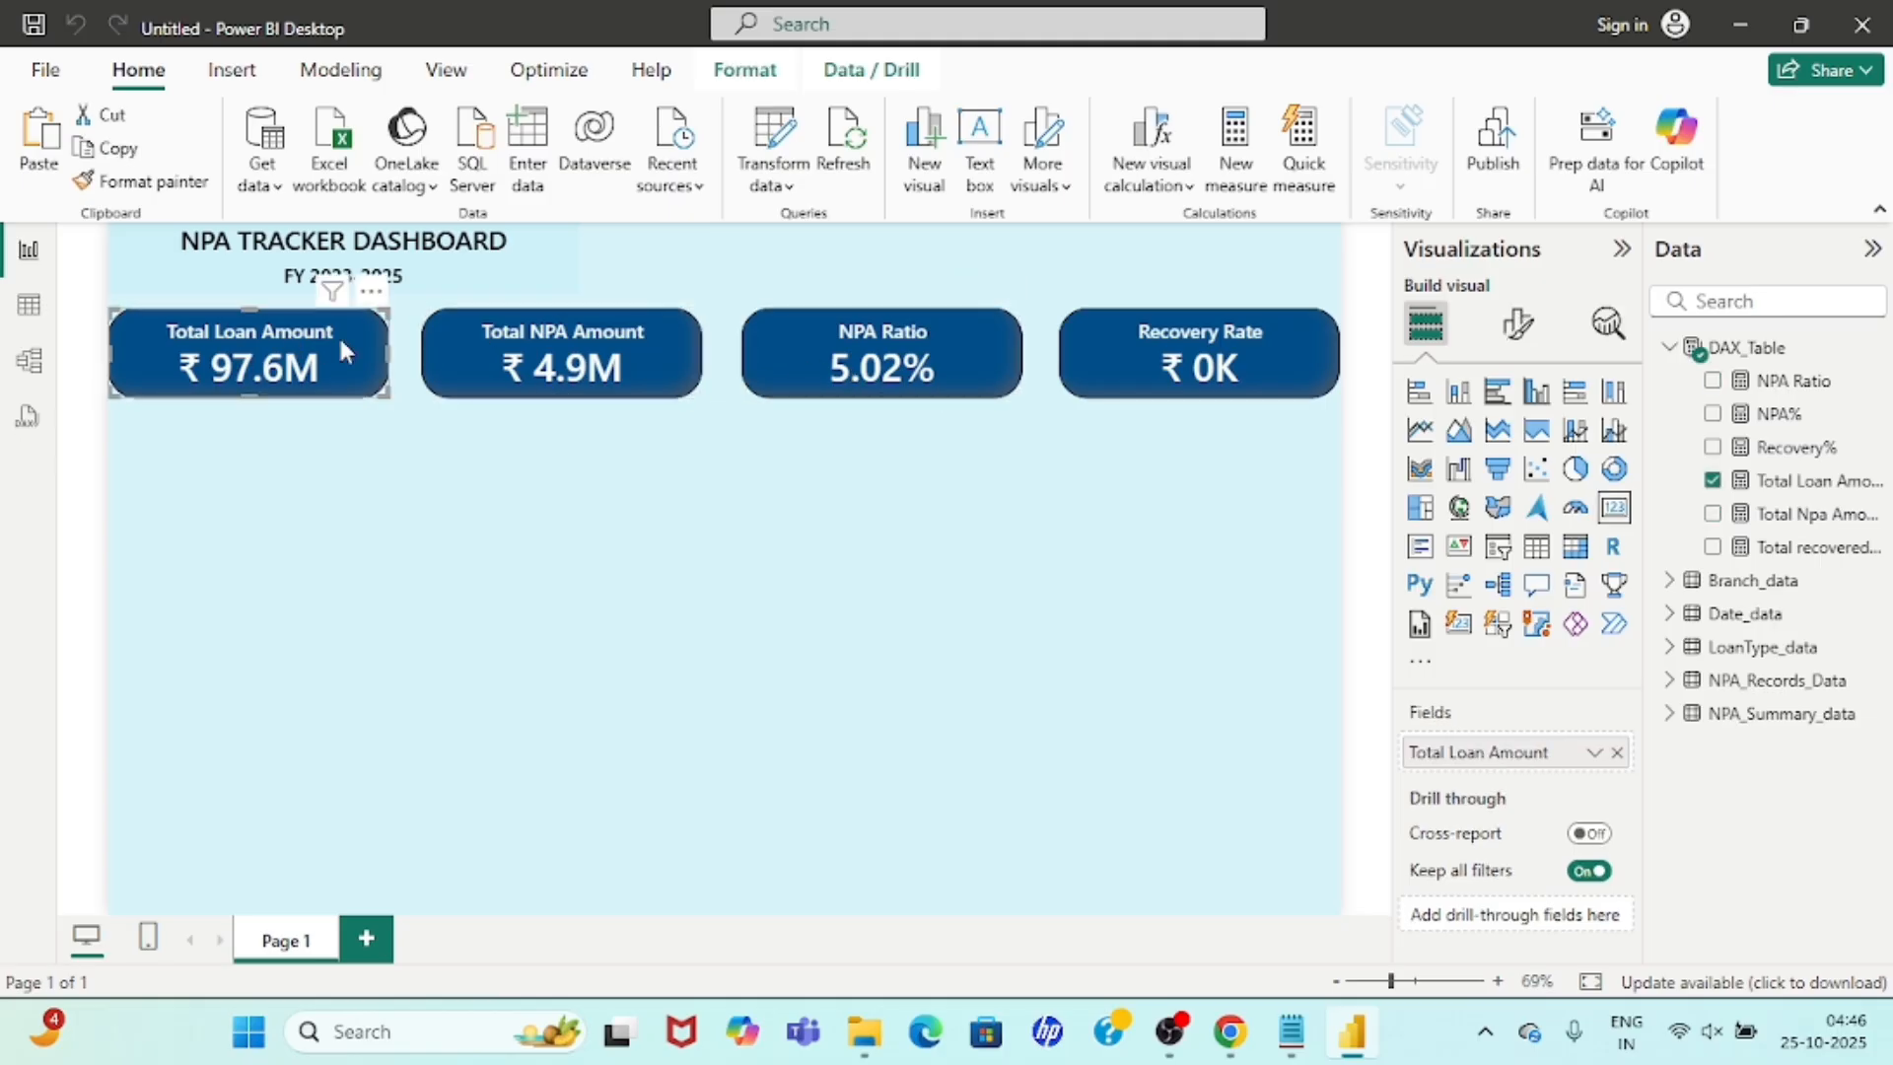
{"action": "left_click", "coordinate": [591, 365]}
{"action": "left_click", "coordinate": [894, 357]}
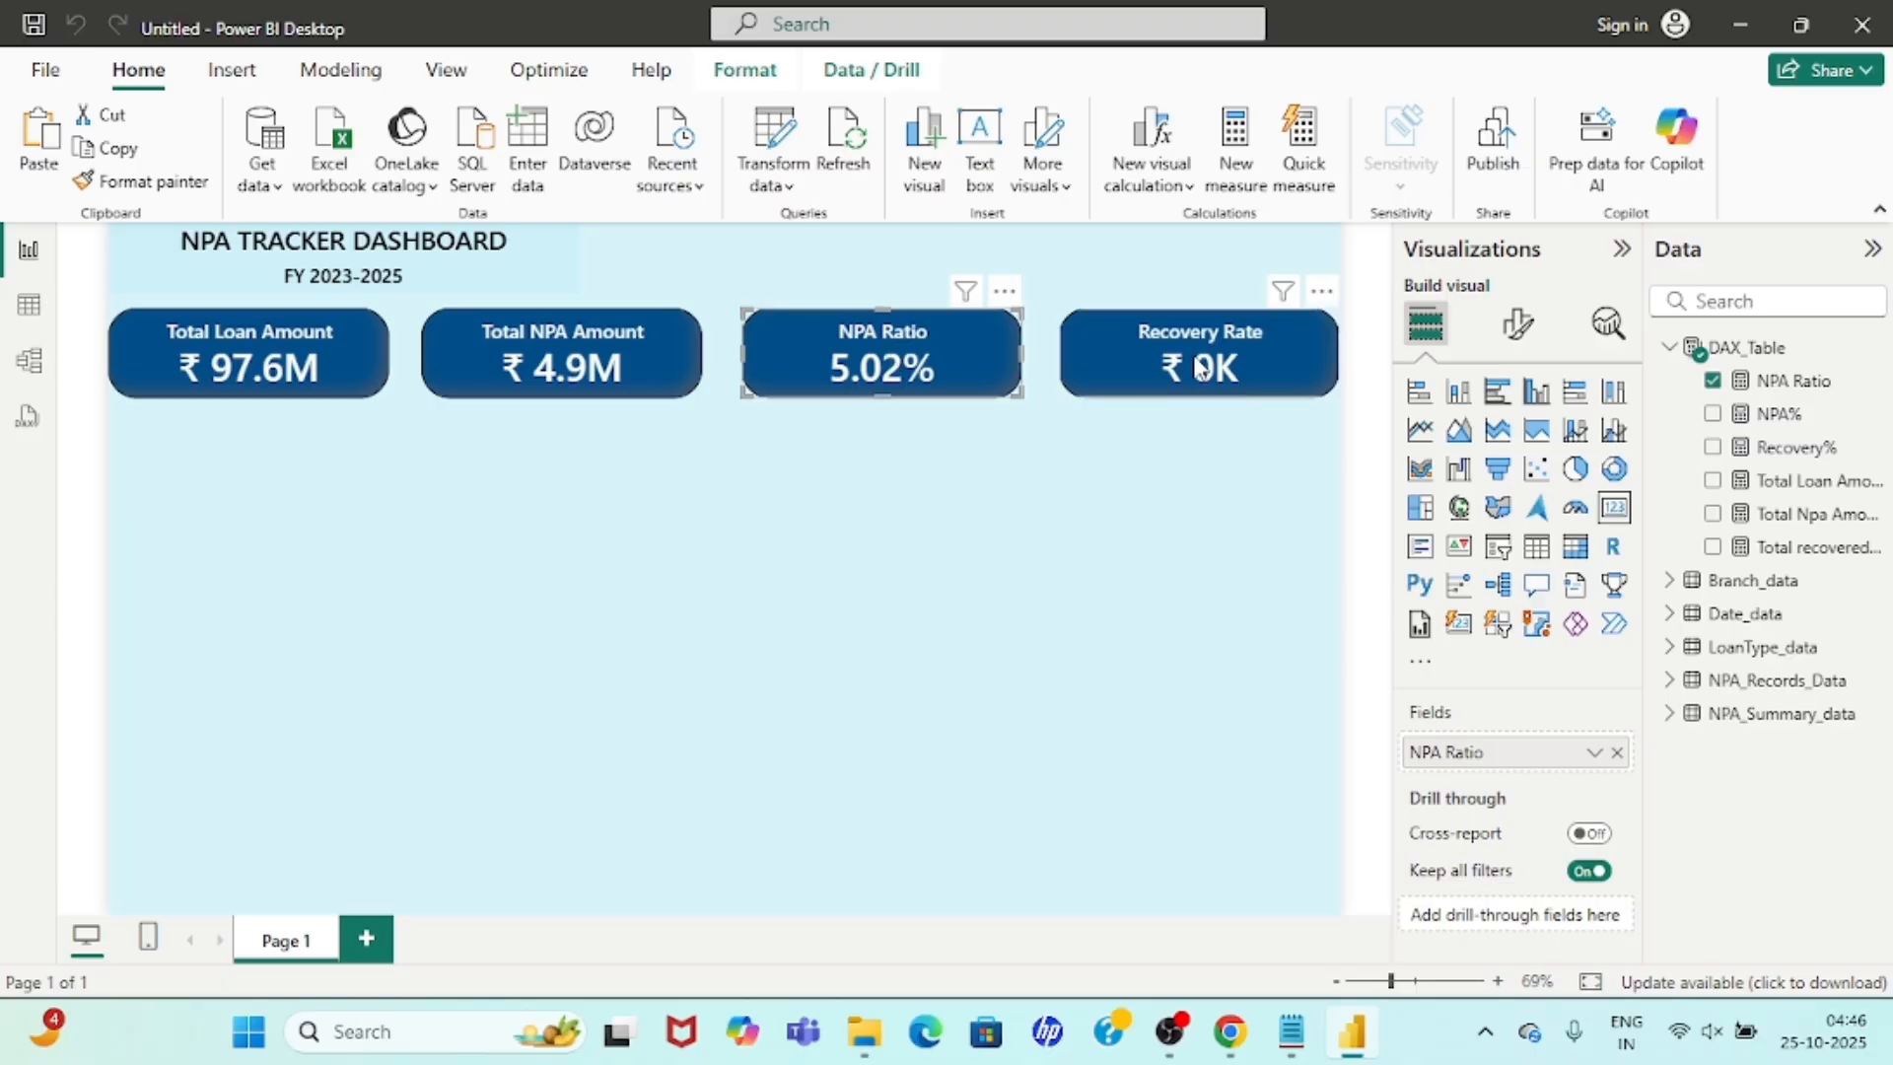
{"action": "left_click", "coordinate": [1070, 385]}
{"action": "left_click", "coordinate": [728, 490]}
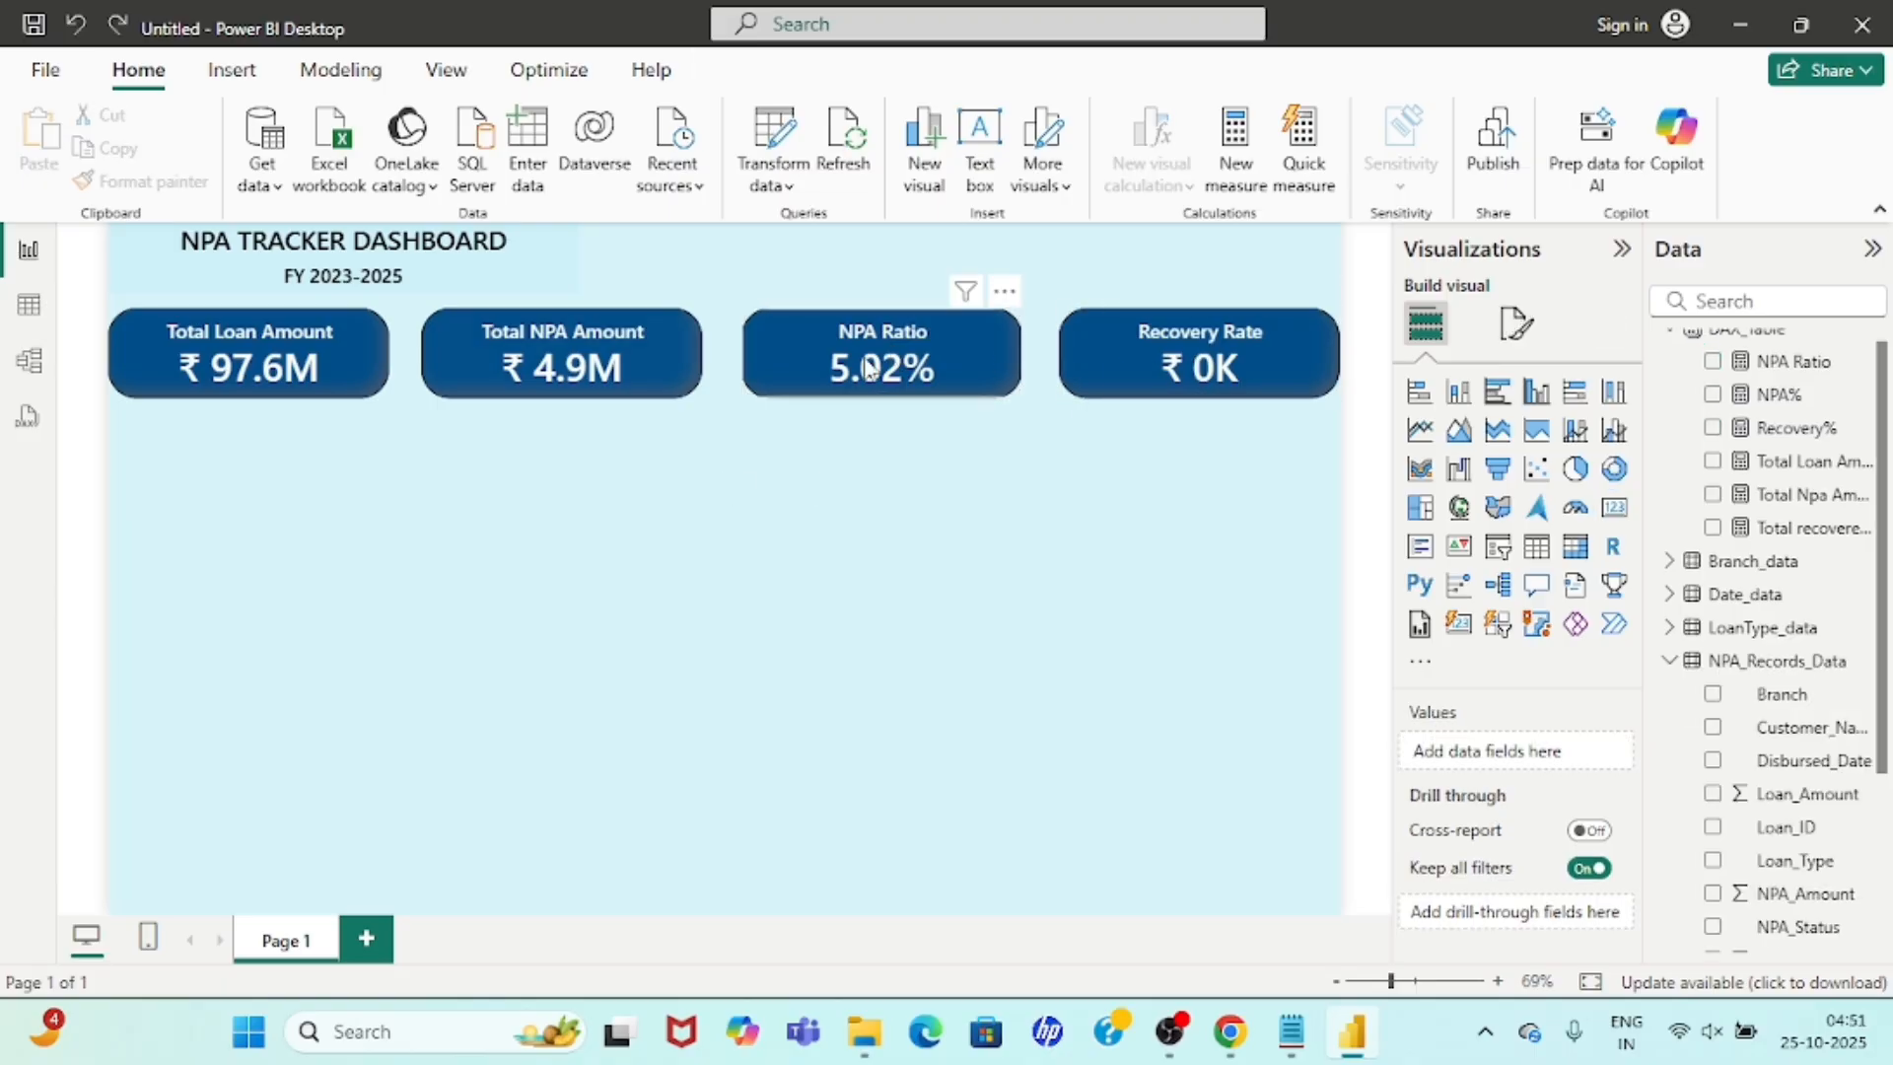
Set the NPA Ratio card's background colour to #00B4D8.
{"action": "left_click", "coordinate": [867, 370]}
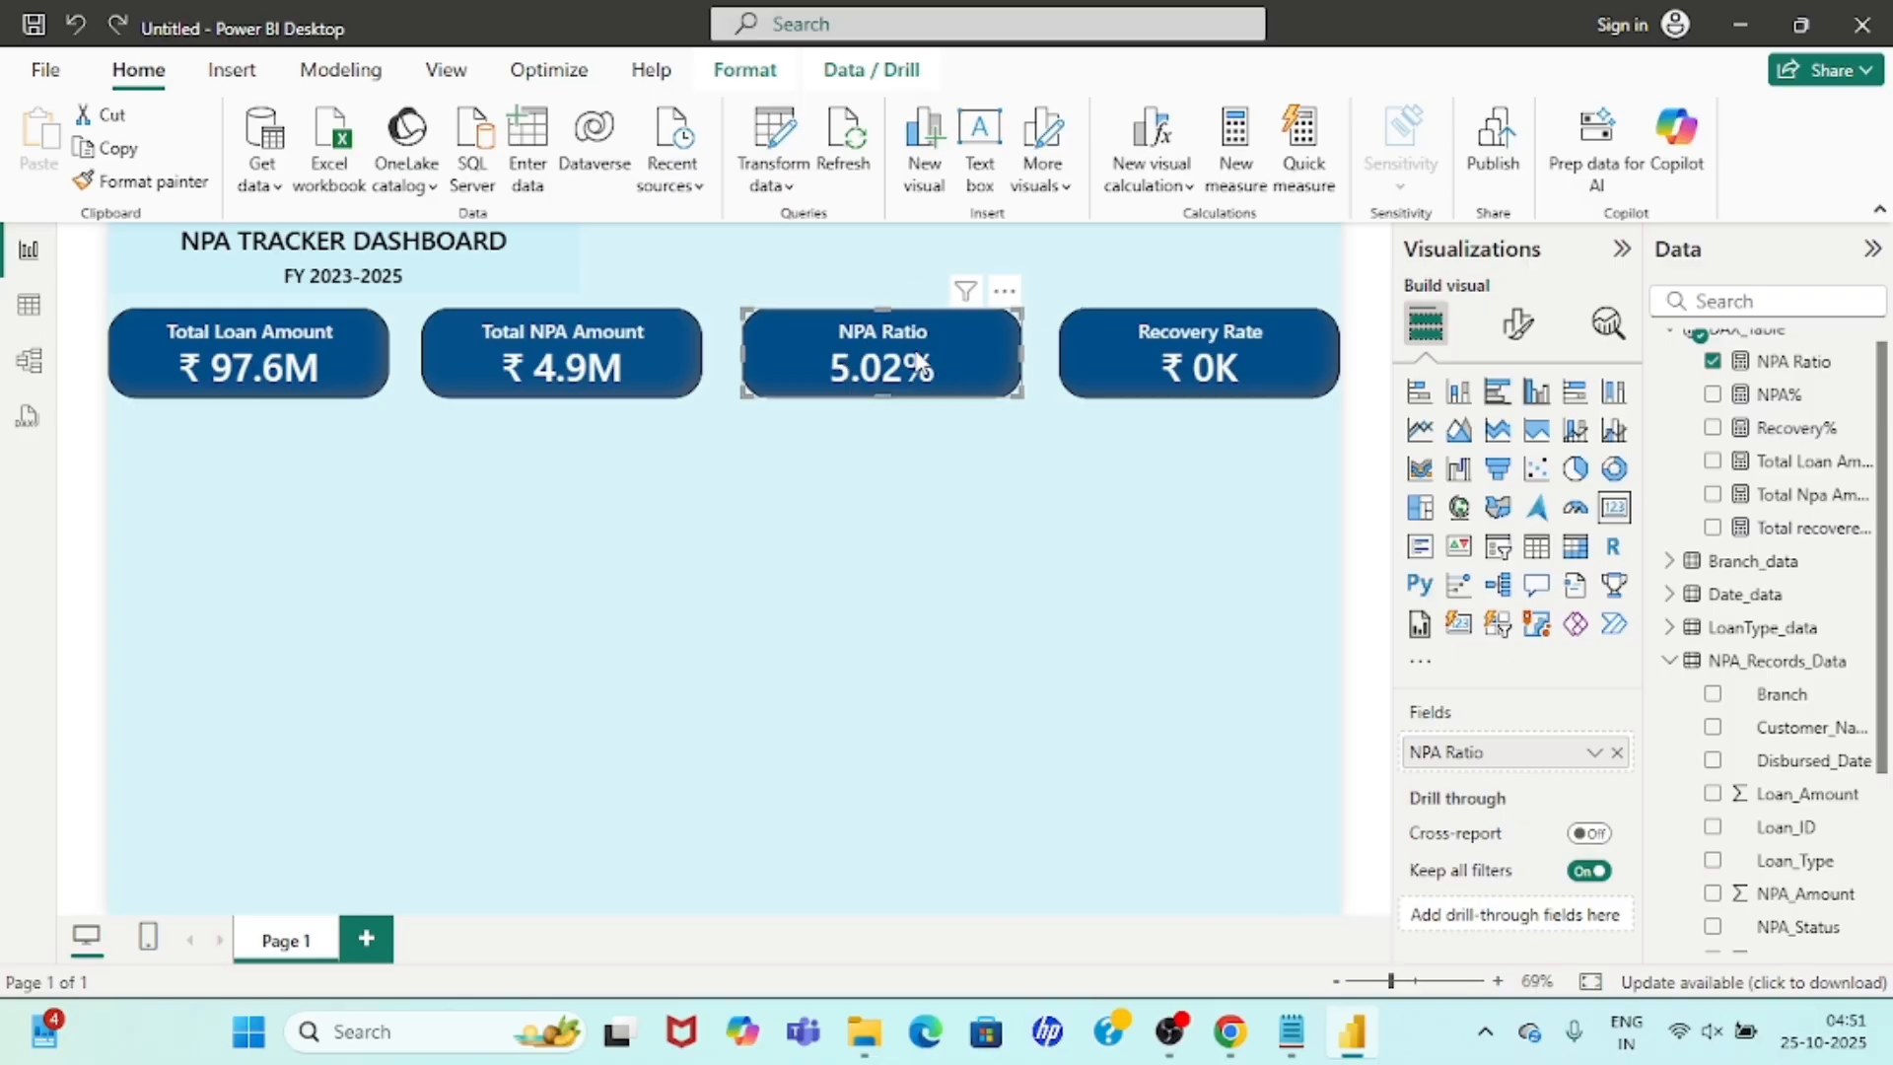
{"action": "left_click", "coordinate": [1519, 328]}
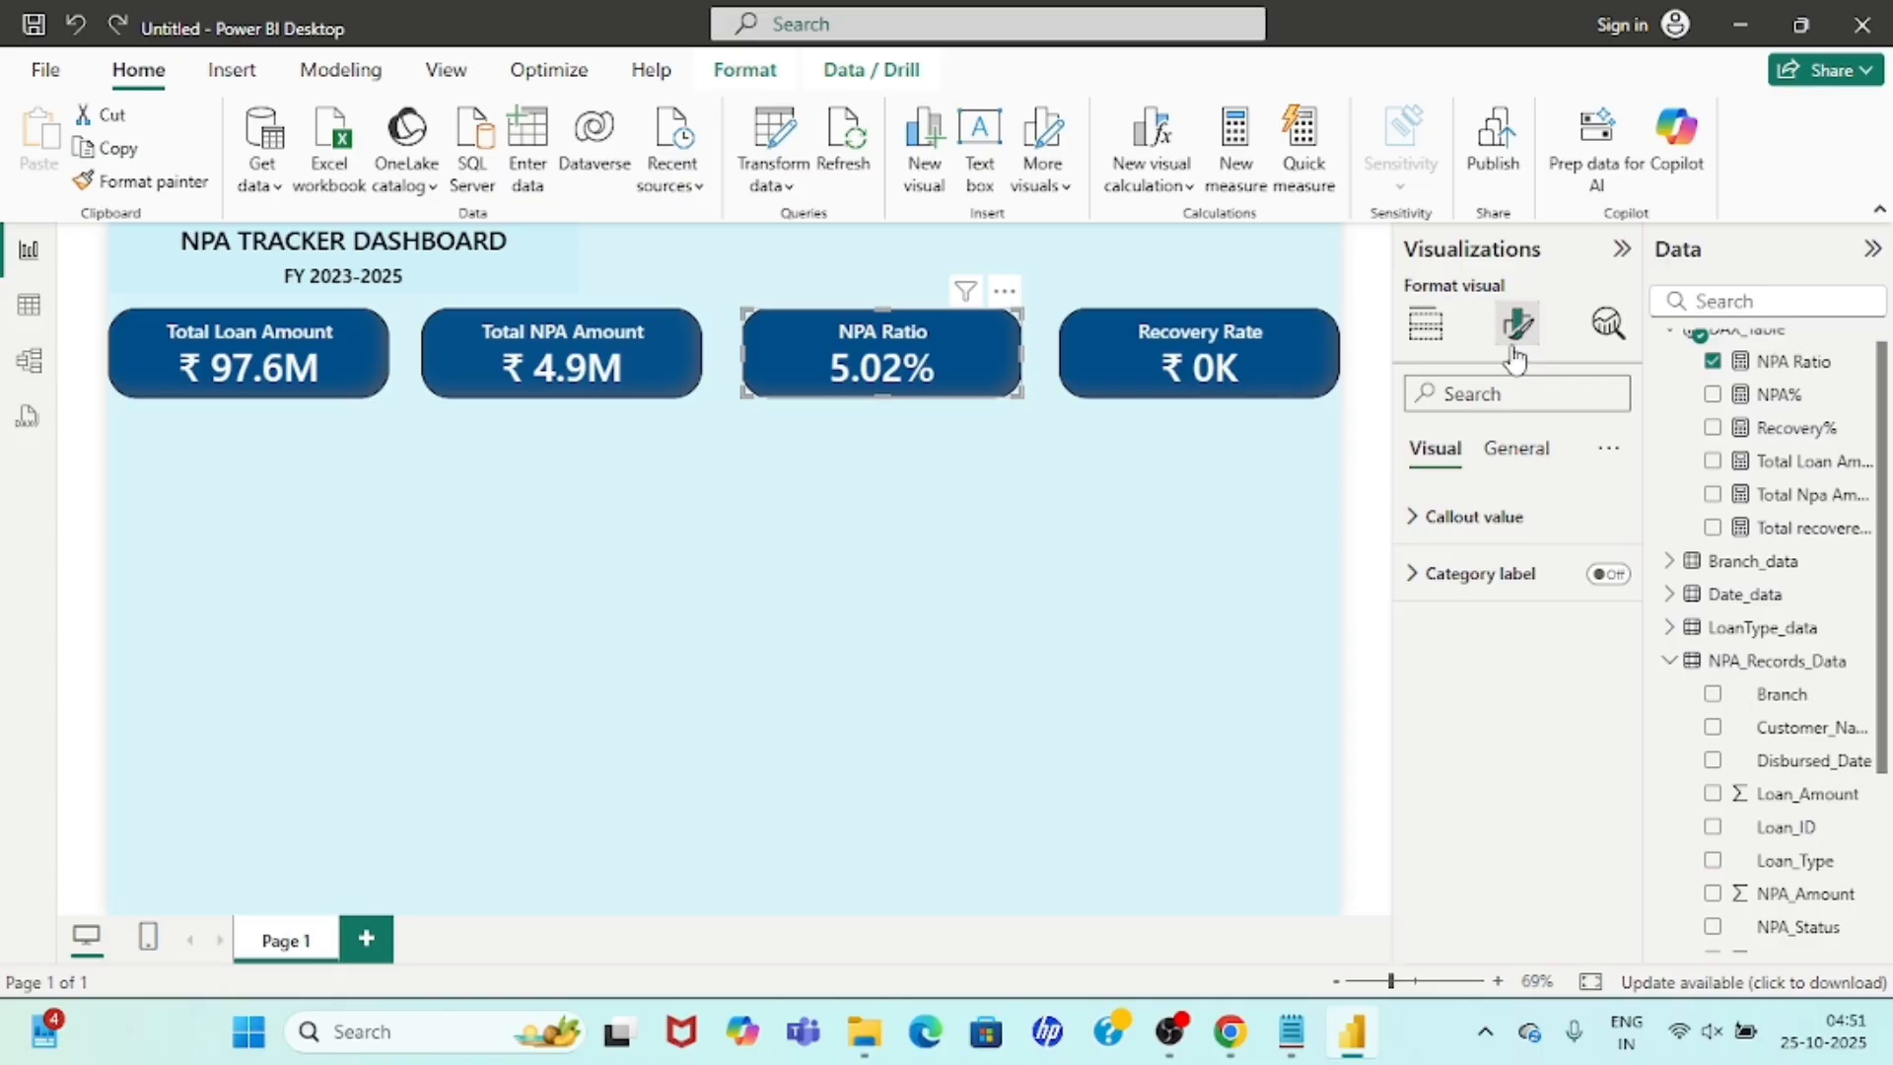
{"action": "left_click", "coordinate": [1514, 449]}
{"action": "left_click", "coordinate": [1412, 633]}
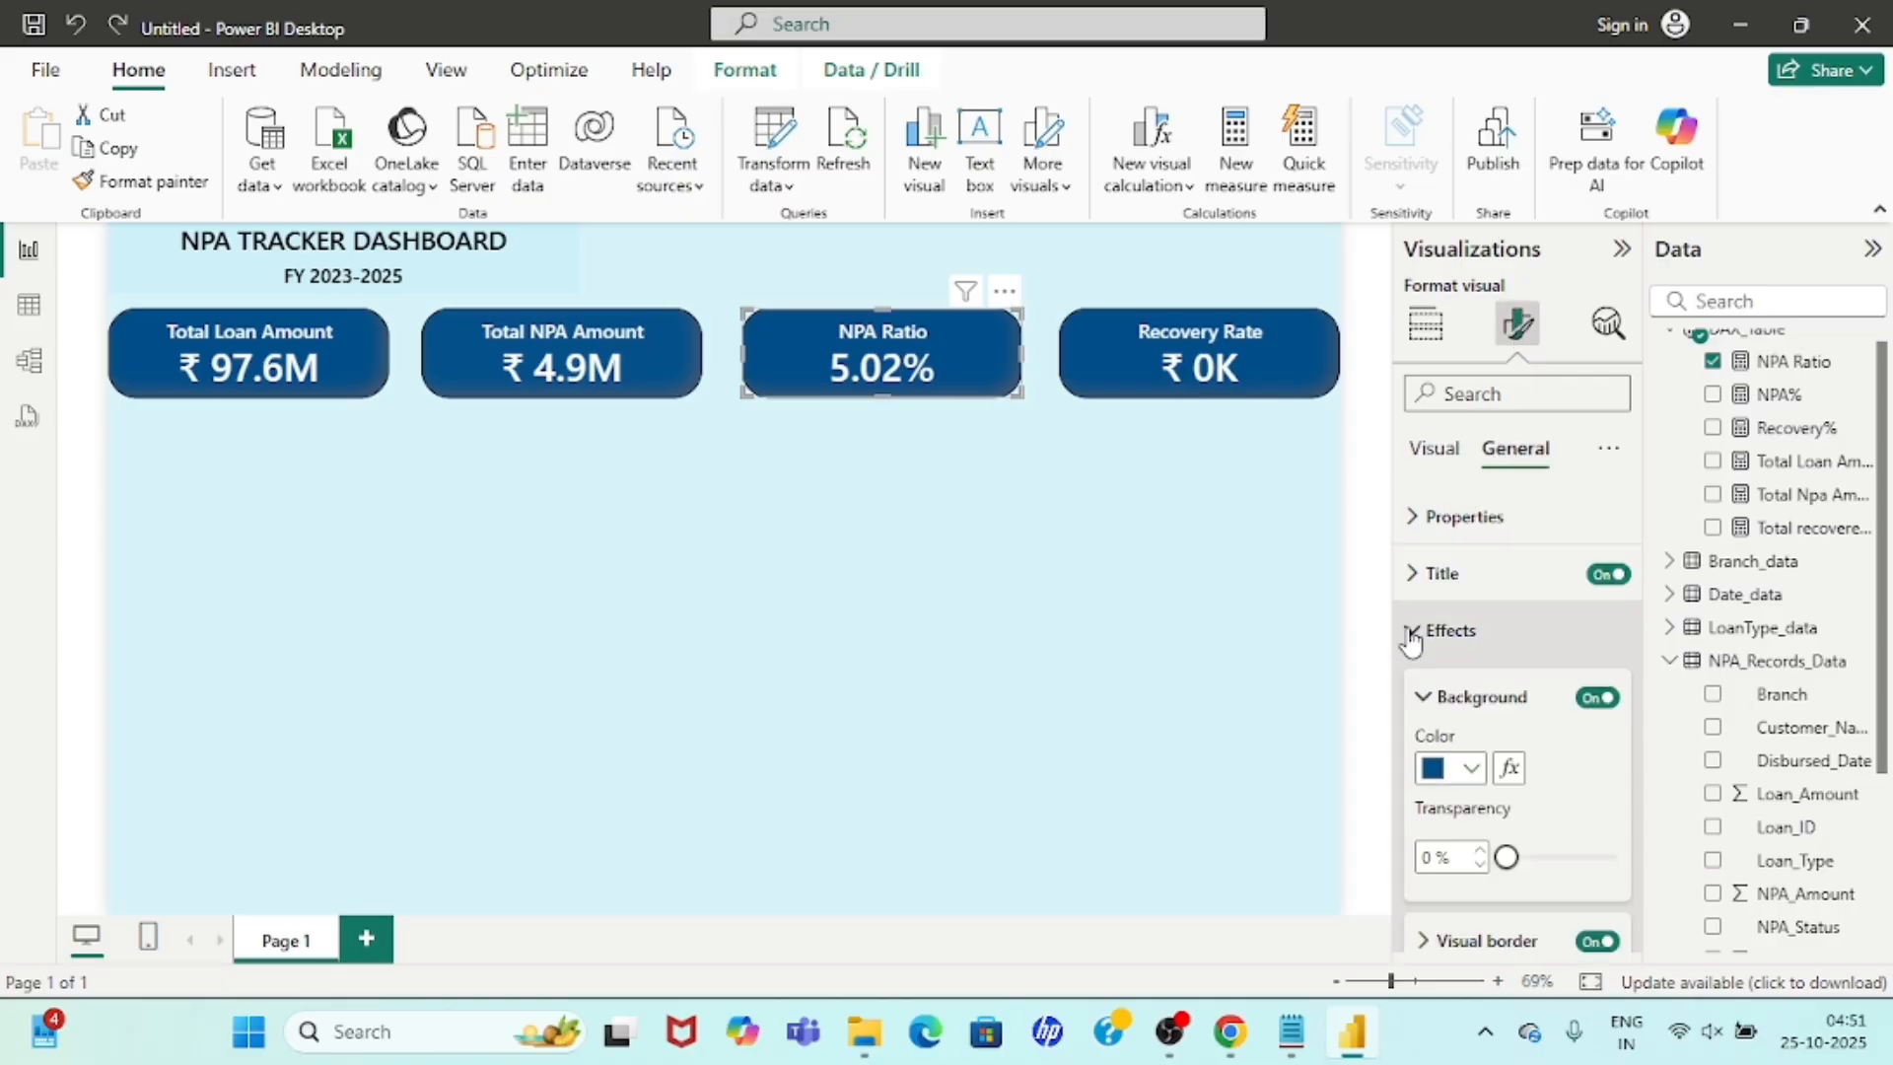
{"action": "left_click", "coordinate": [1469, 768]}
{"action": "left_click", "coordinate": [1541, 710]}
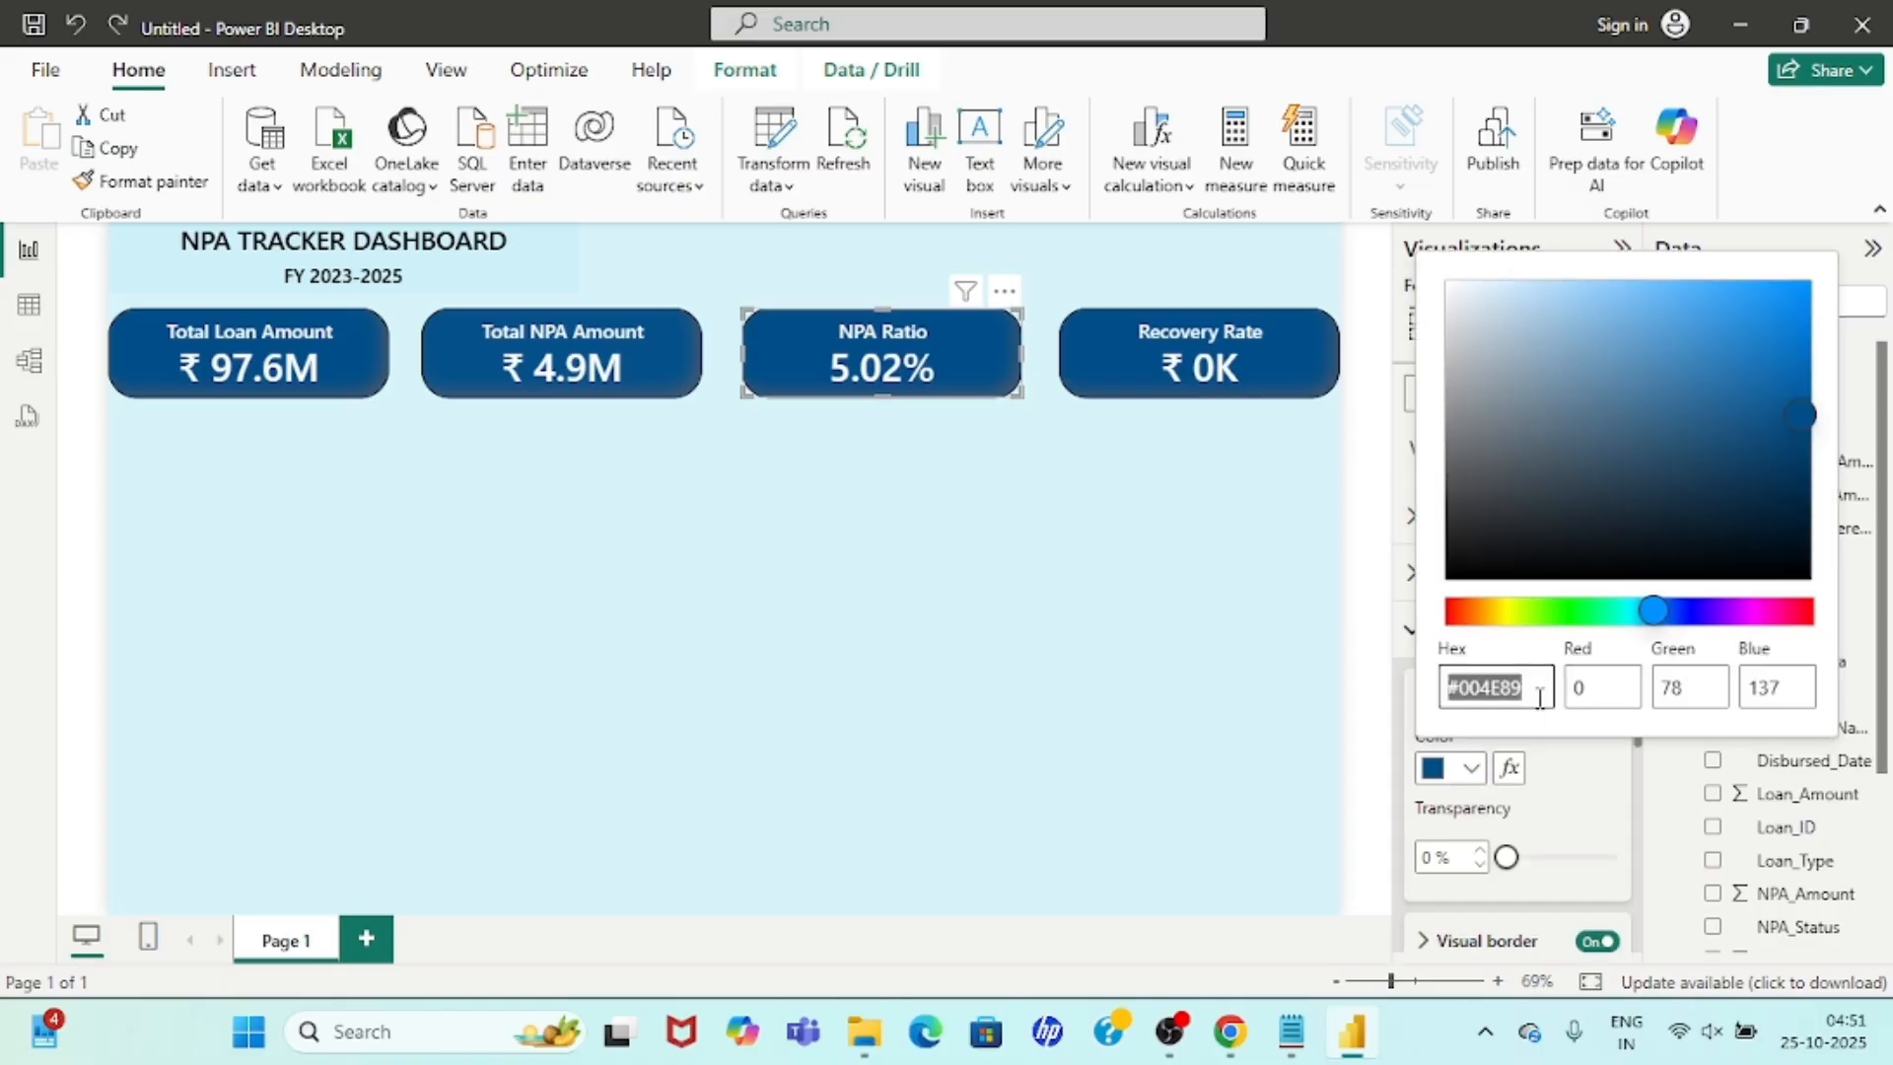
{"action": "type", "text": "#00B4D8"}
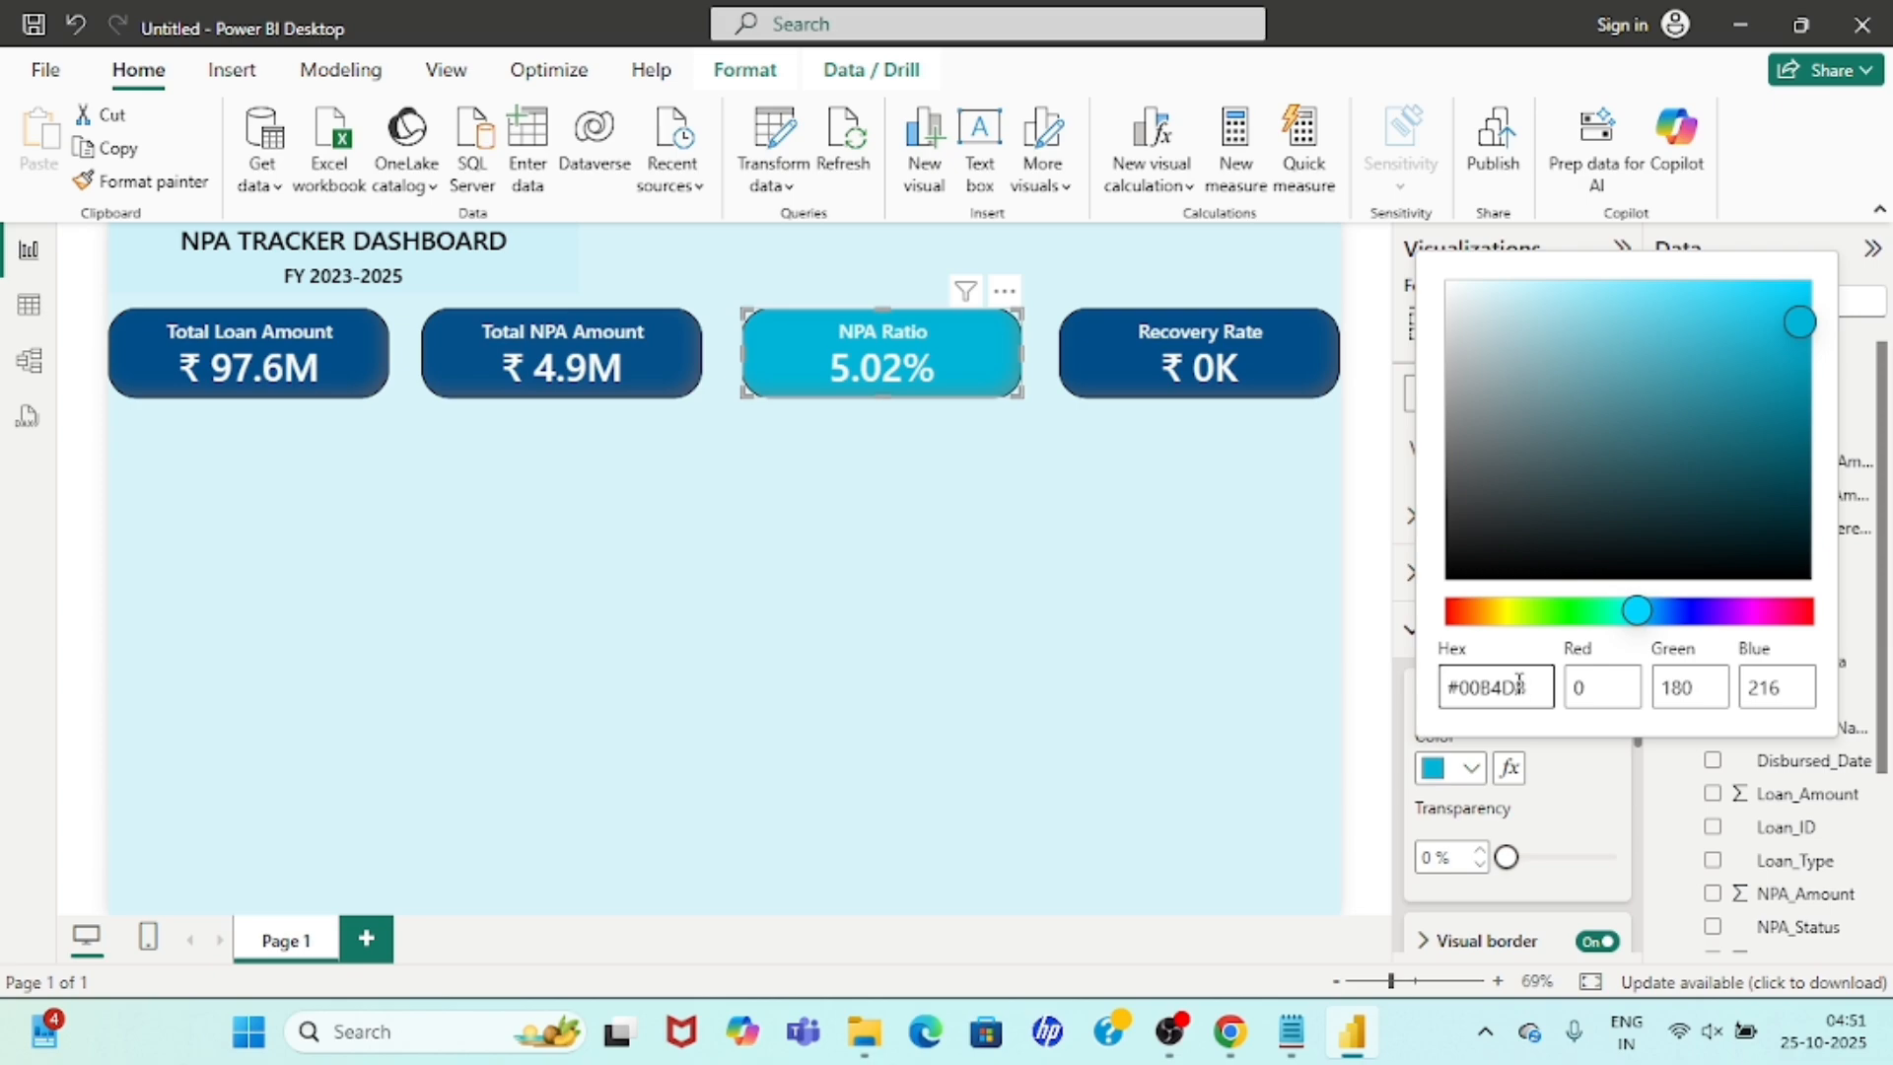
{"action": "left_click", "coordinate": [1107, 674]}
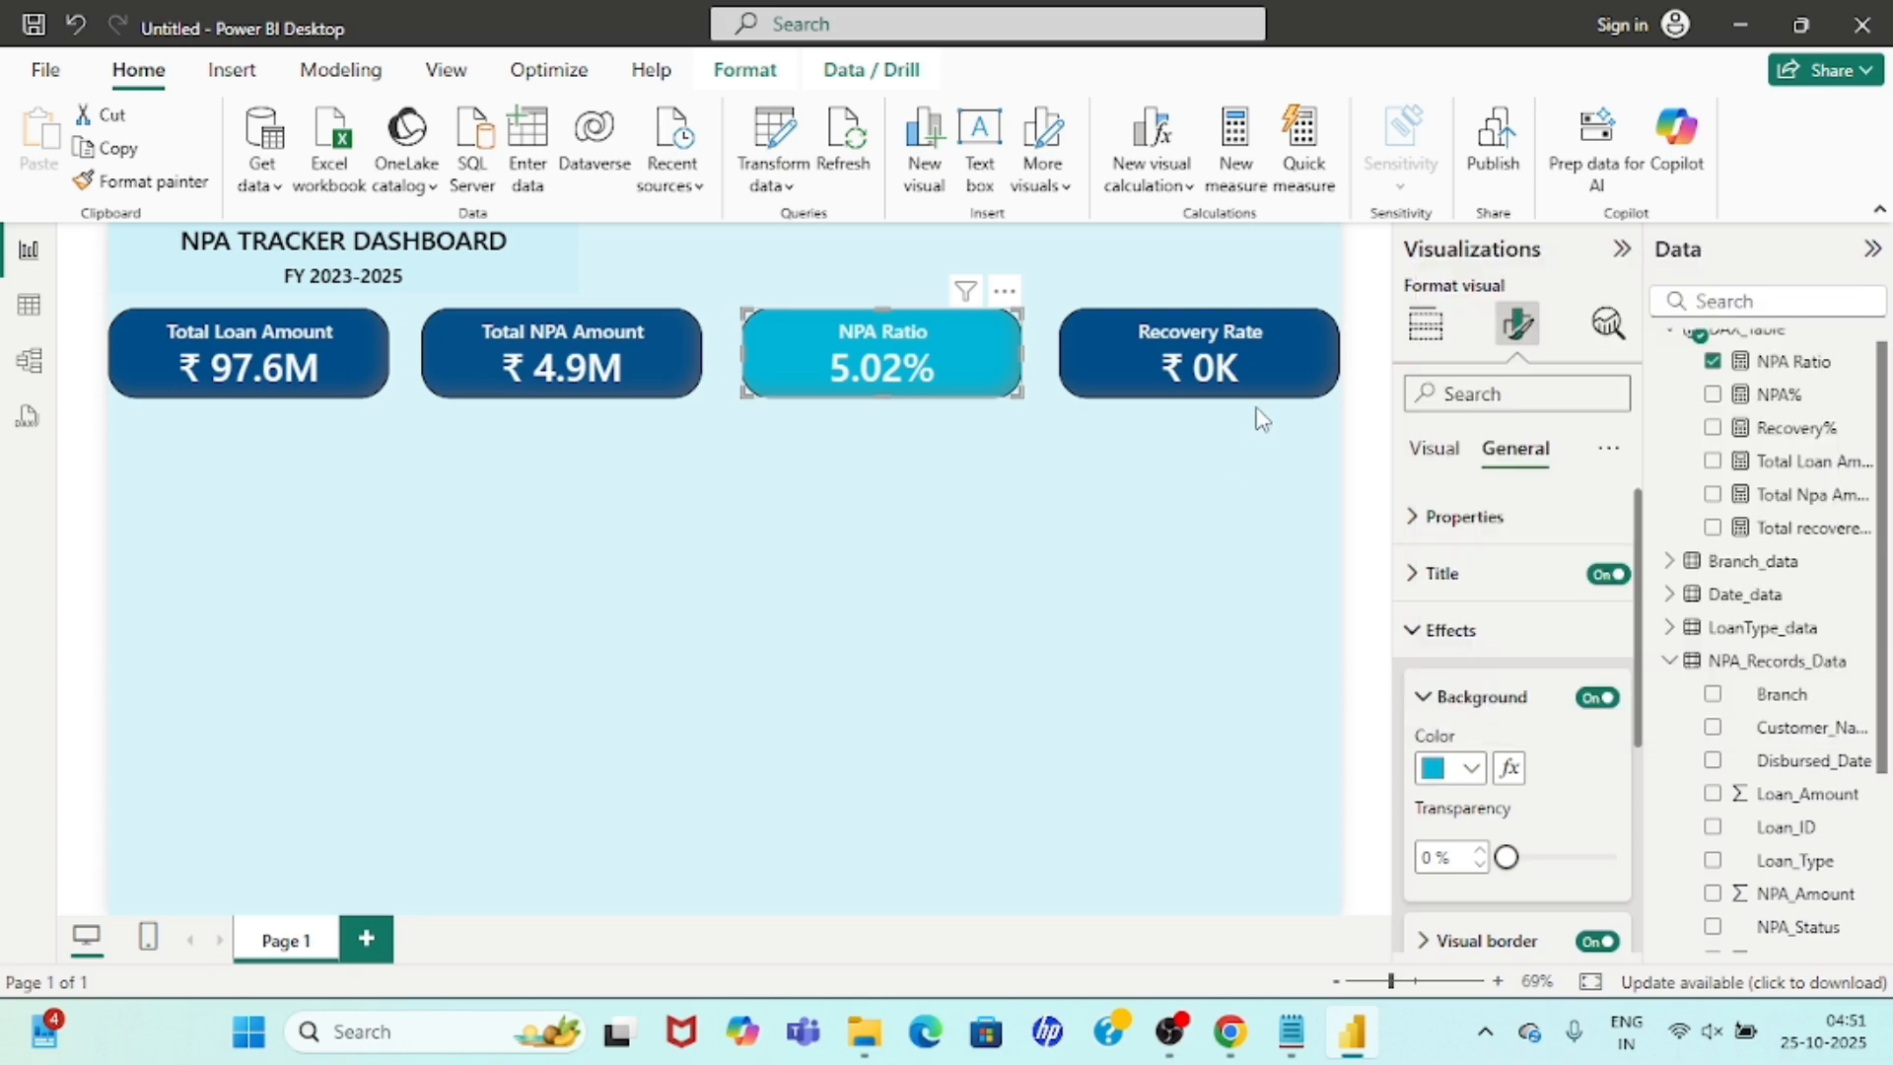
Give the Recovery Rate card the same light blue background colour as the NPA Ratio card.
{"action": "left_click", "coordinate": [1186, 365]}
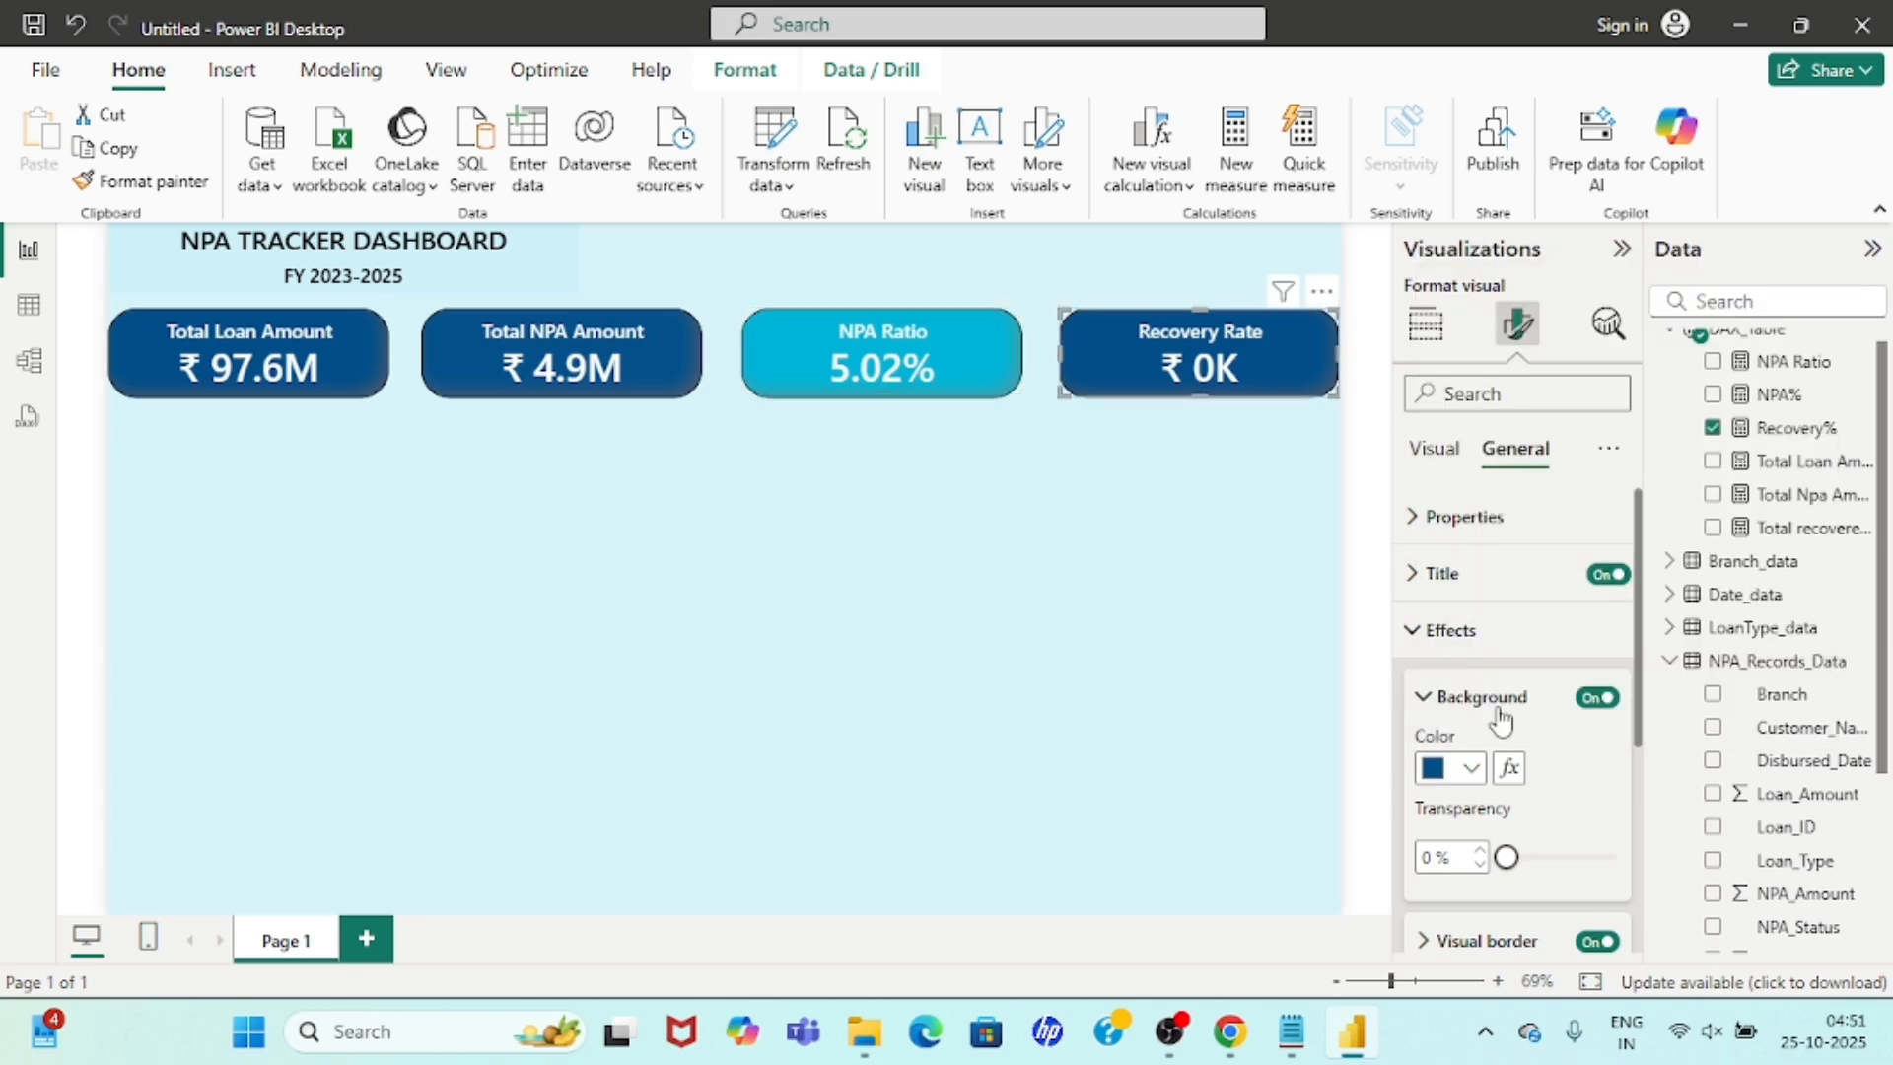
{"action": "left_click", "coordinate": [1473, 771]}
{"action": "left_click", "coordinate": [1452, 650]}
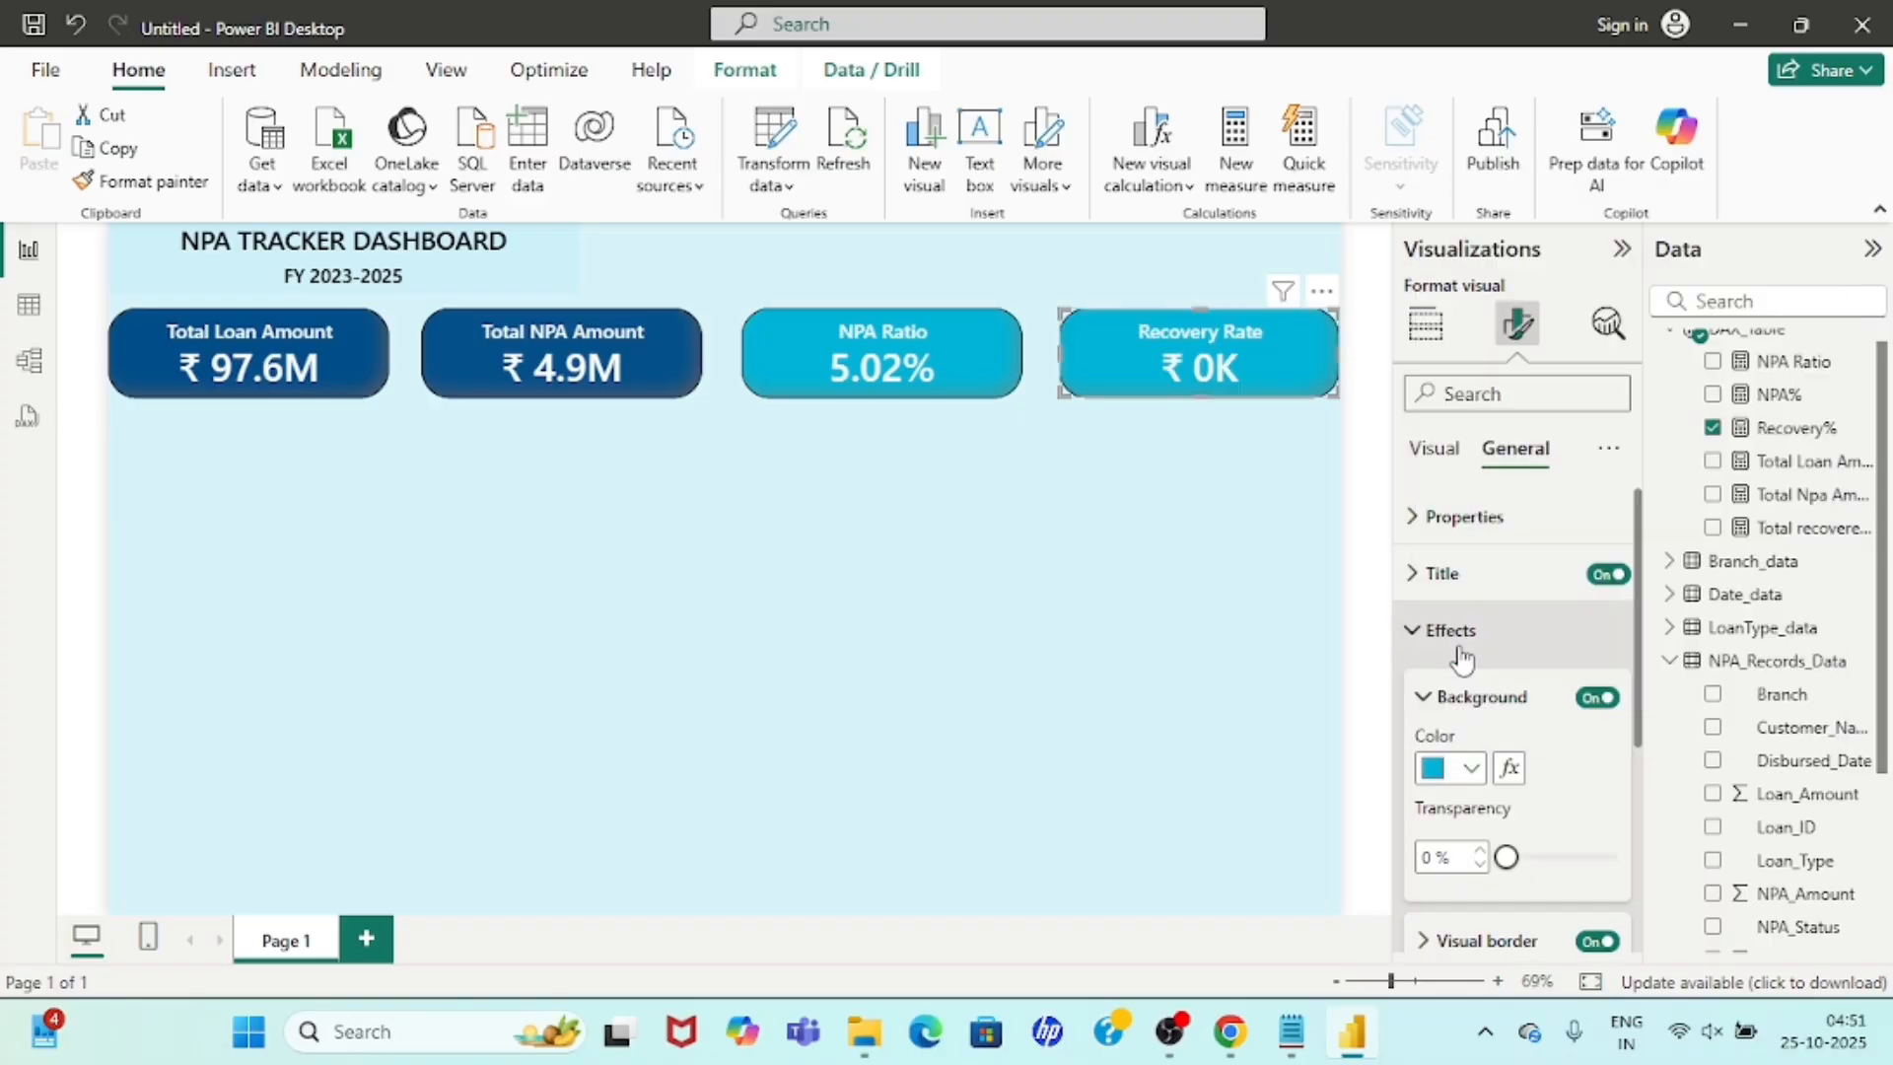
Insert a donut chart, place it directly under the Total Loan Amount card and enlarge it past the card's width.
{"action": "left_click", "coordinate": [885, 570]}
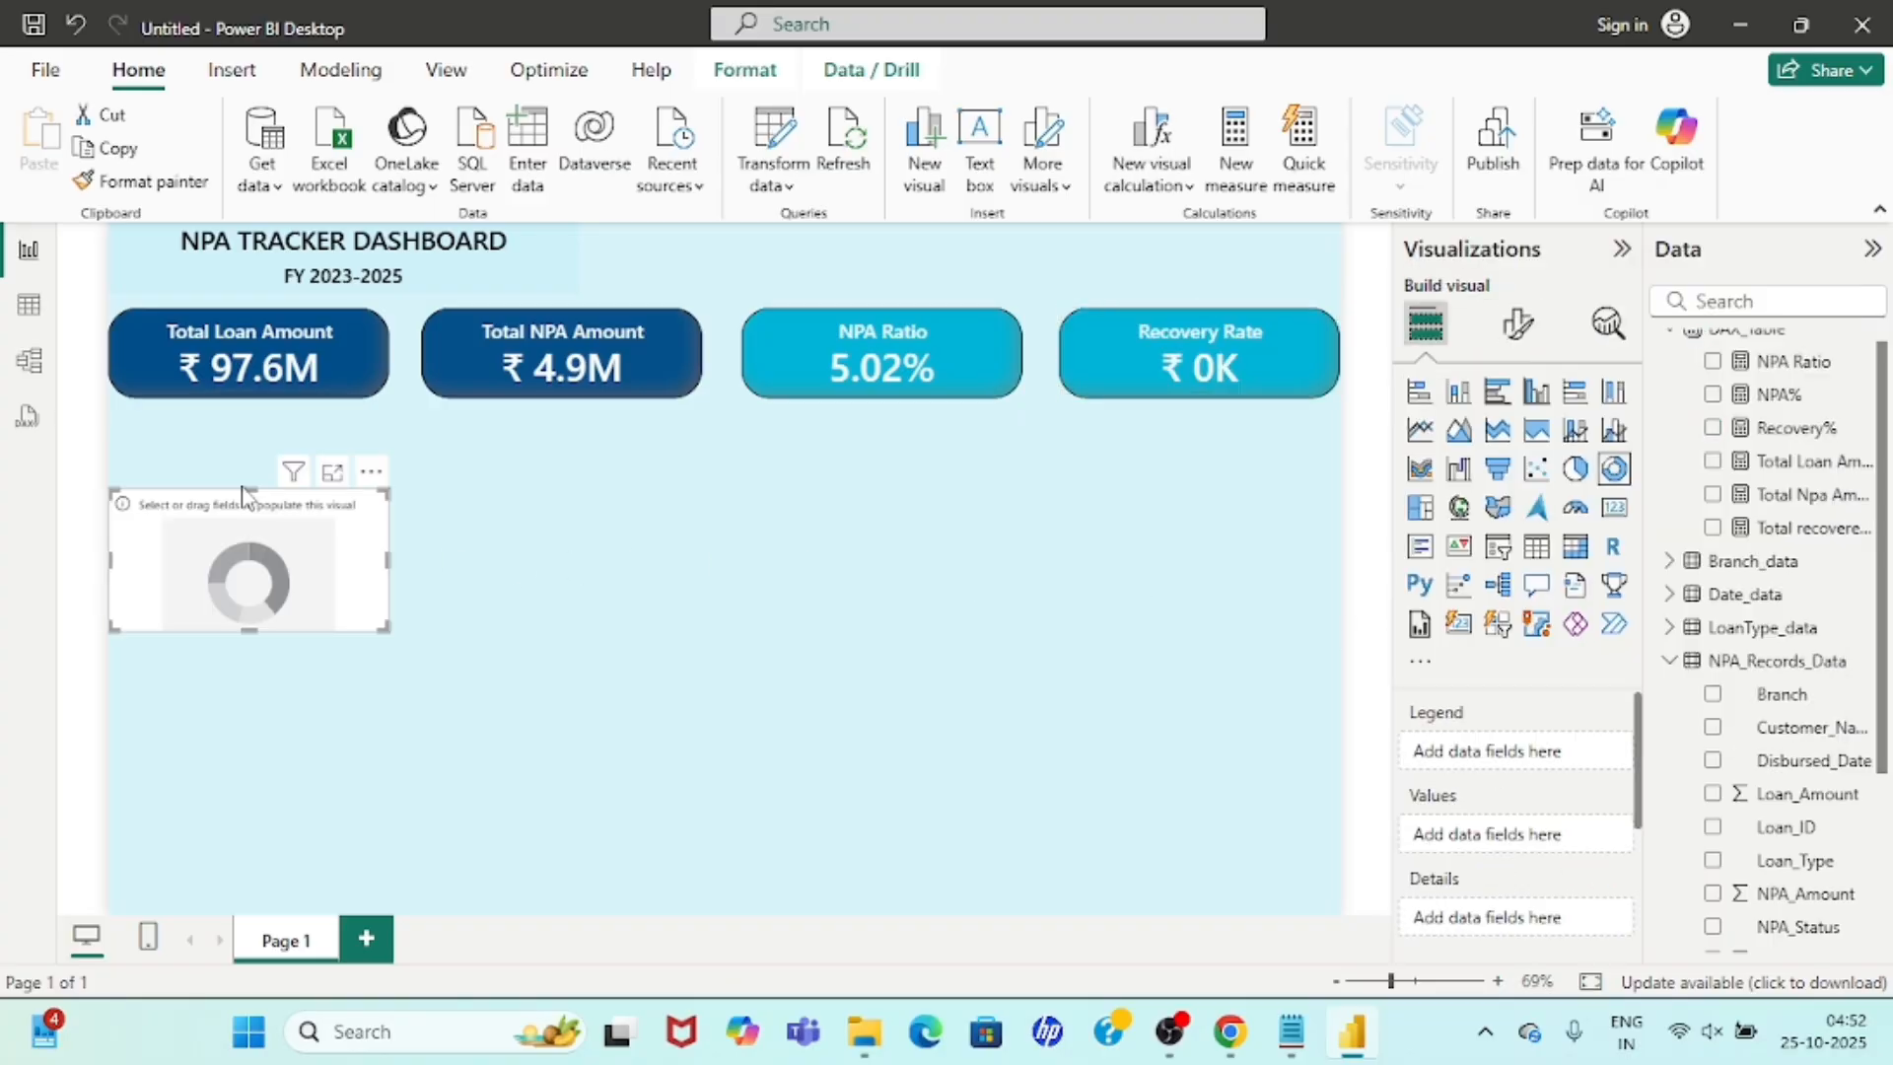
{"action": "left_click_drag", "start_coordinate": [252, 538], "coordinate": [246, 461]}
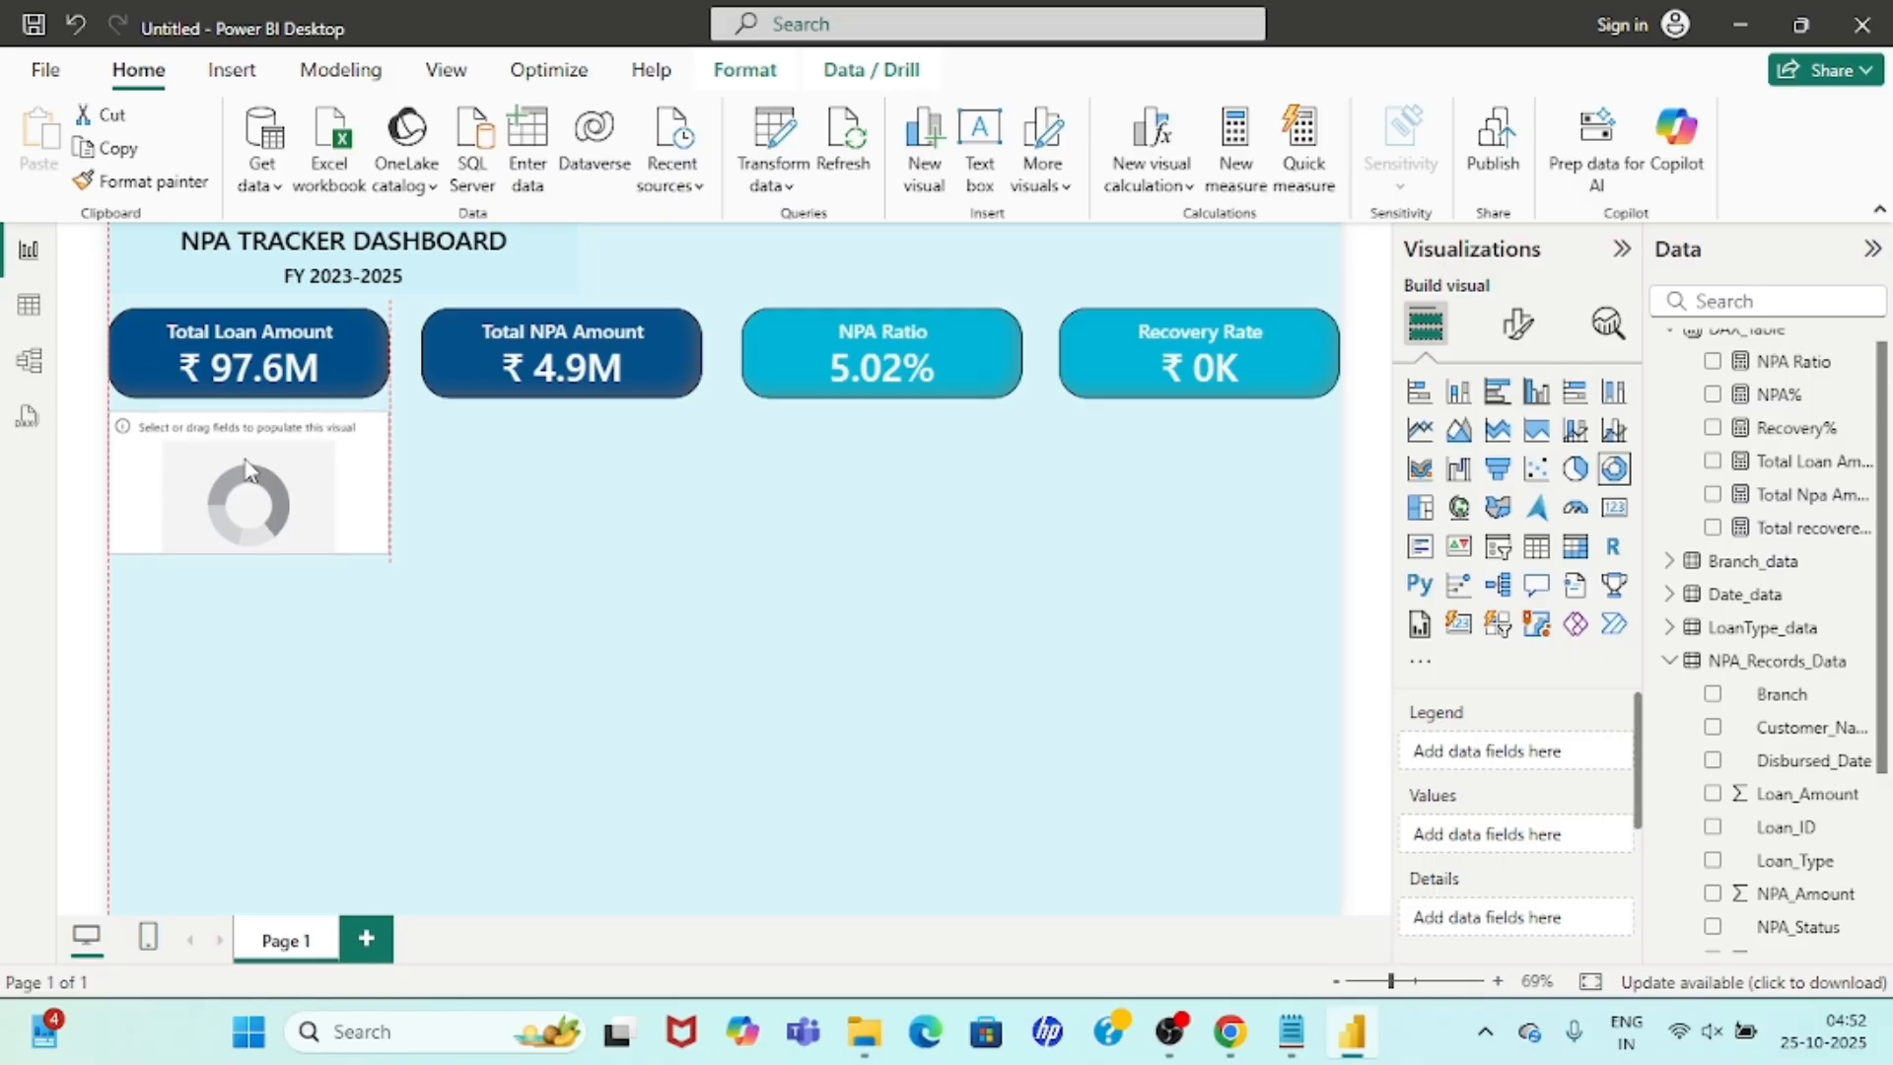
{"action": "left_click_drag", "start_coordinate": [245, 460], "coordinate": [246, 460]}
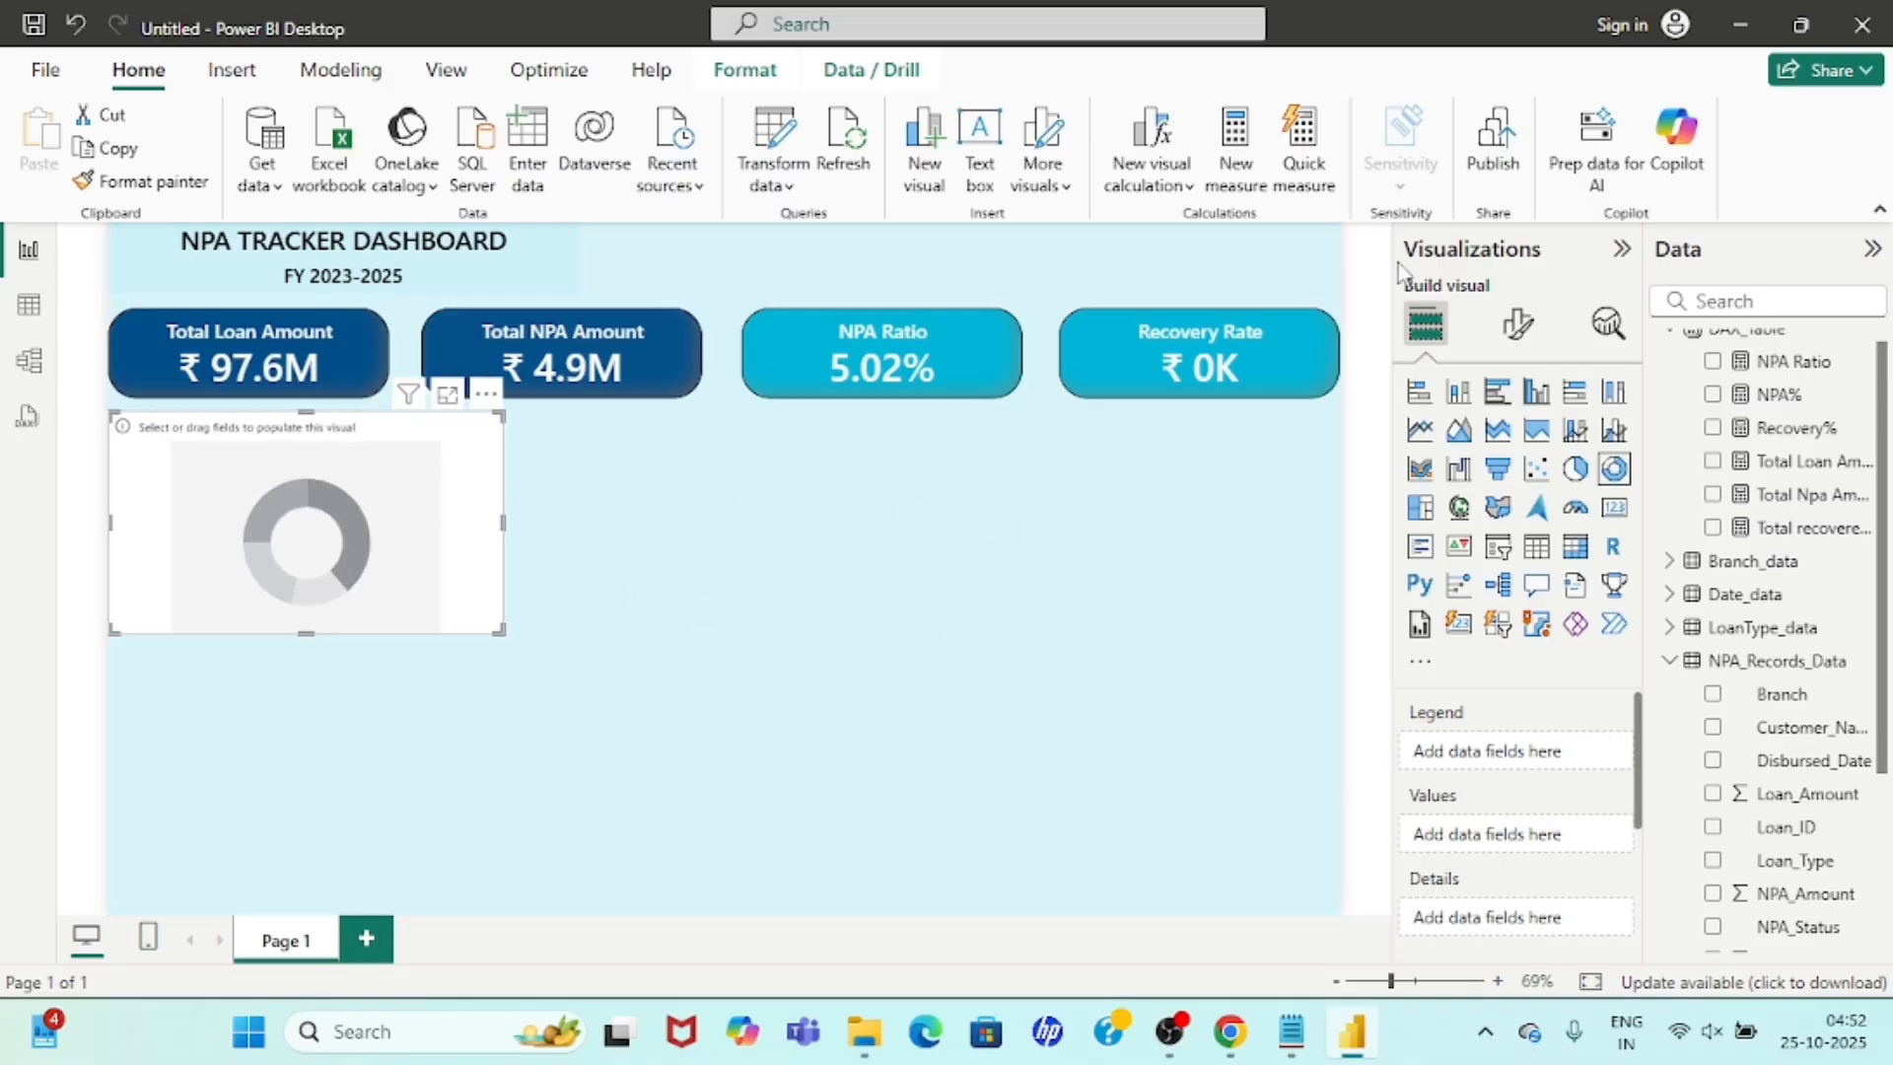
Populate the donut chart with Total Npa Amount as its values and Branch from Branch_data as its legend.
{"action": "left_click", "coordinate": [1714, 496]}
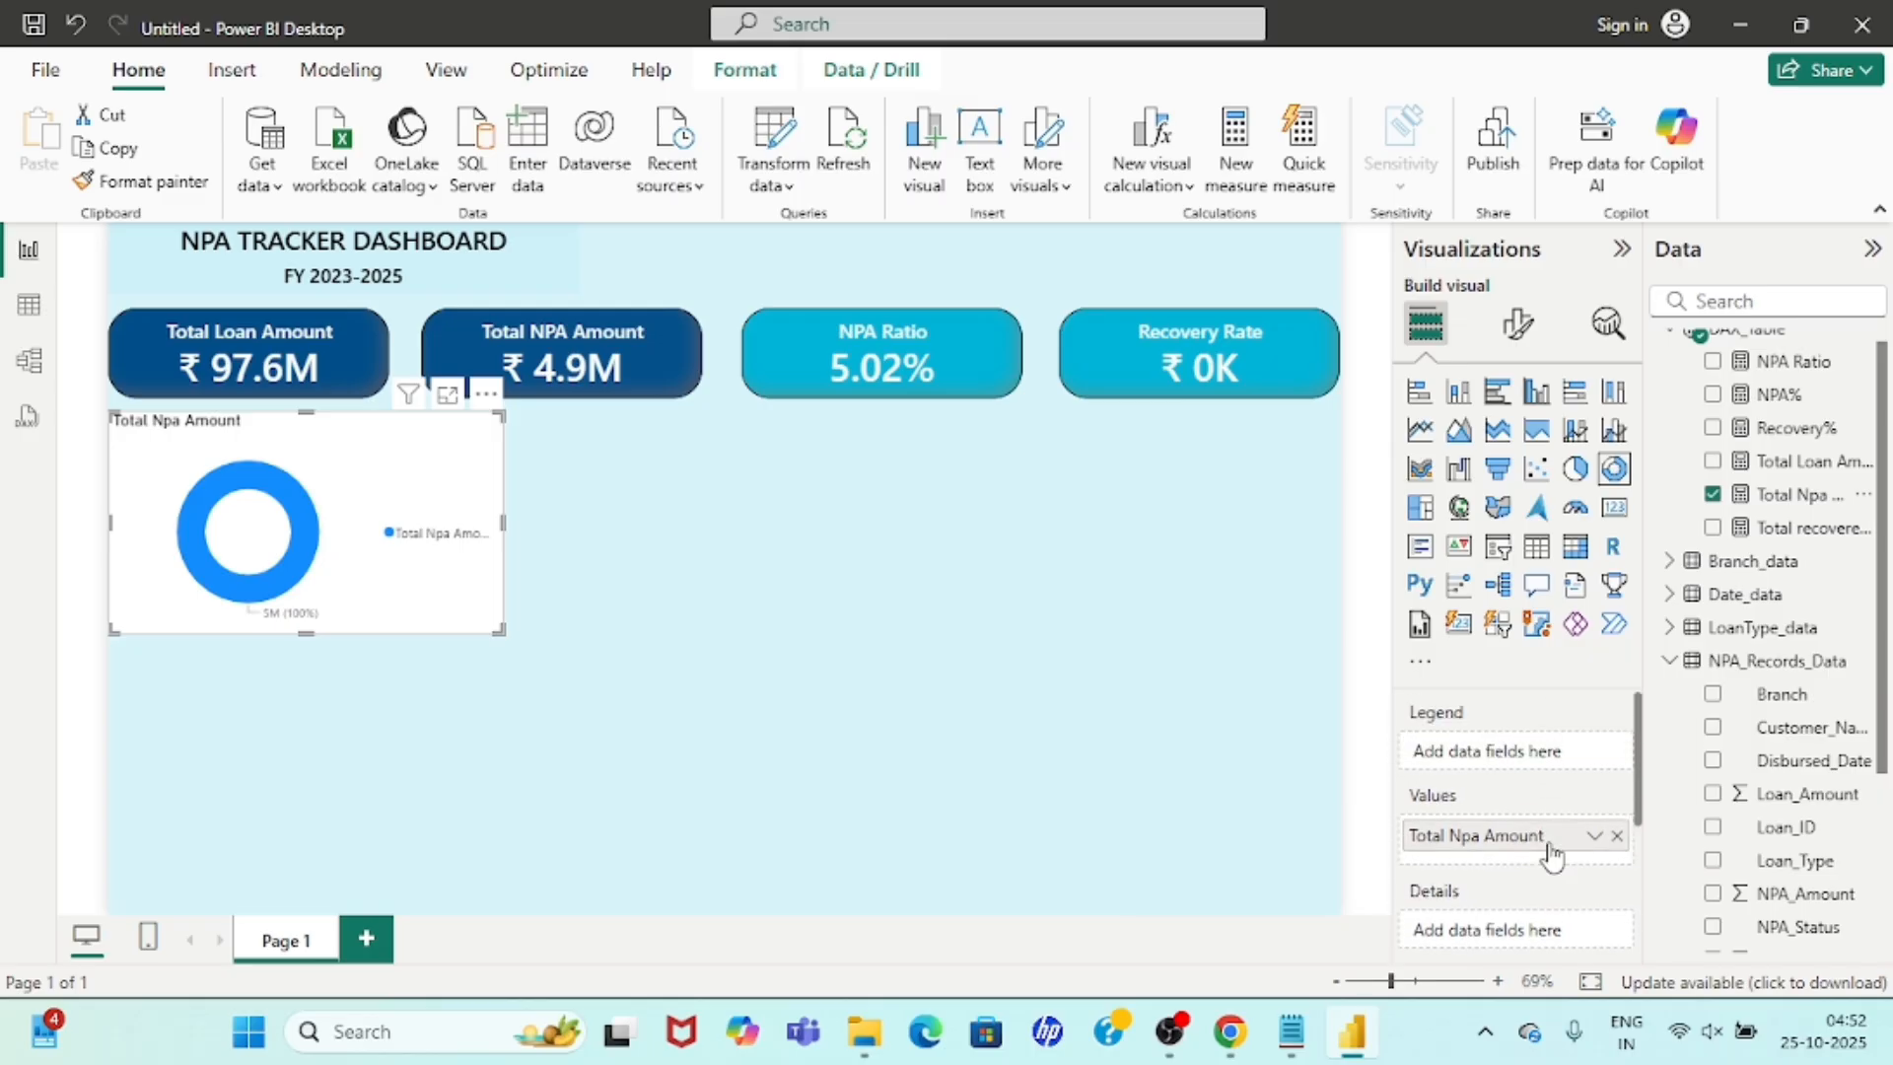
{"action": "left_click", "coordinate": [1670, 561]}
{"action": "left_click", "coordinate": [1713, 593]}
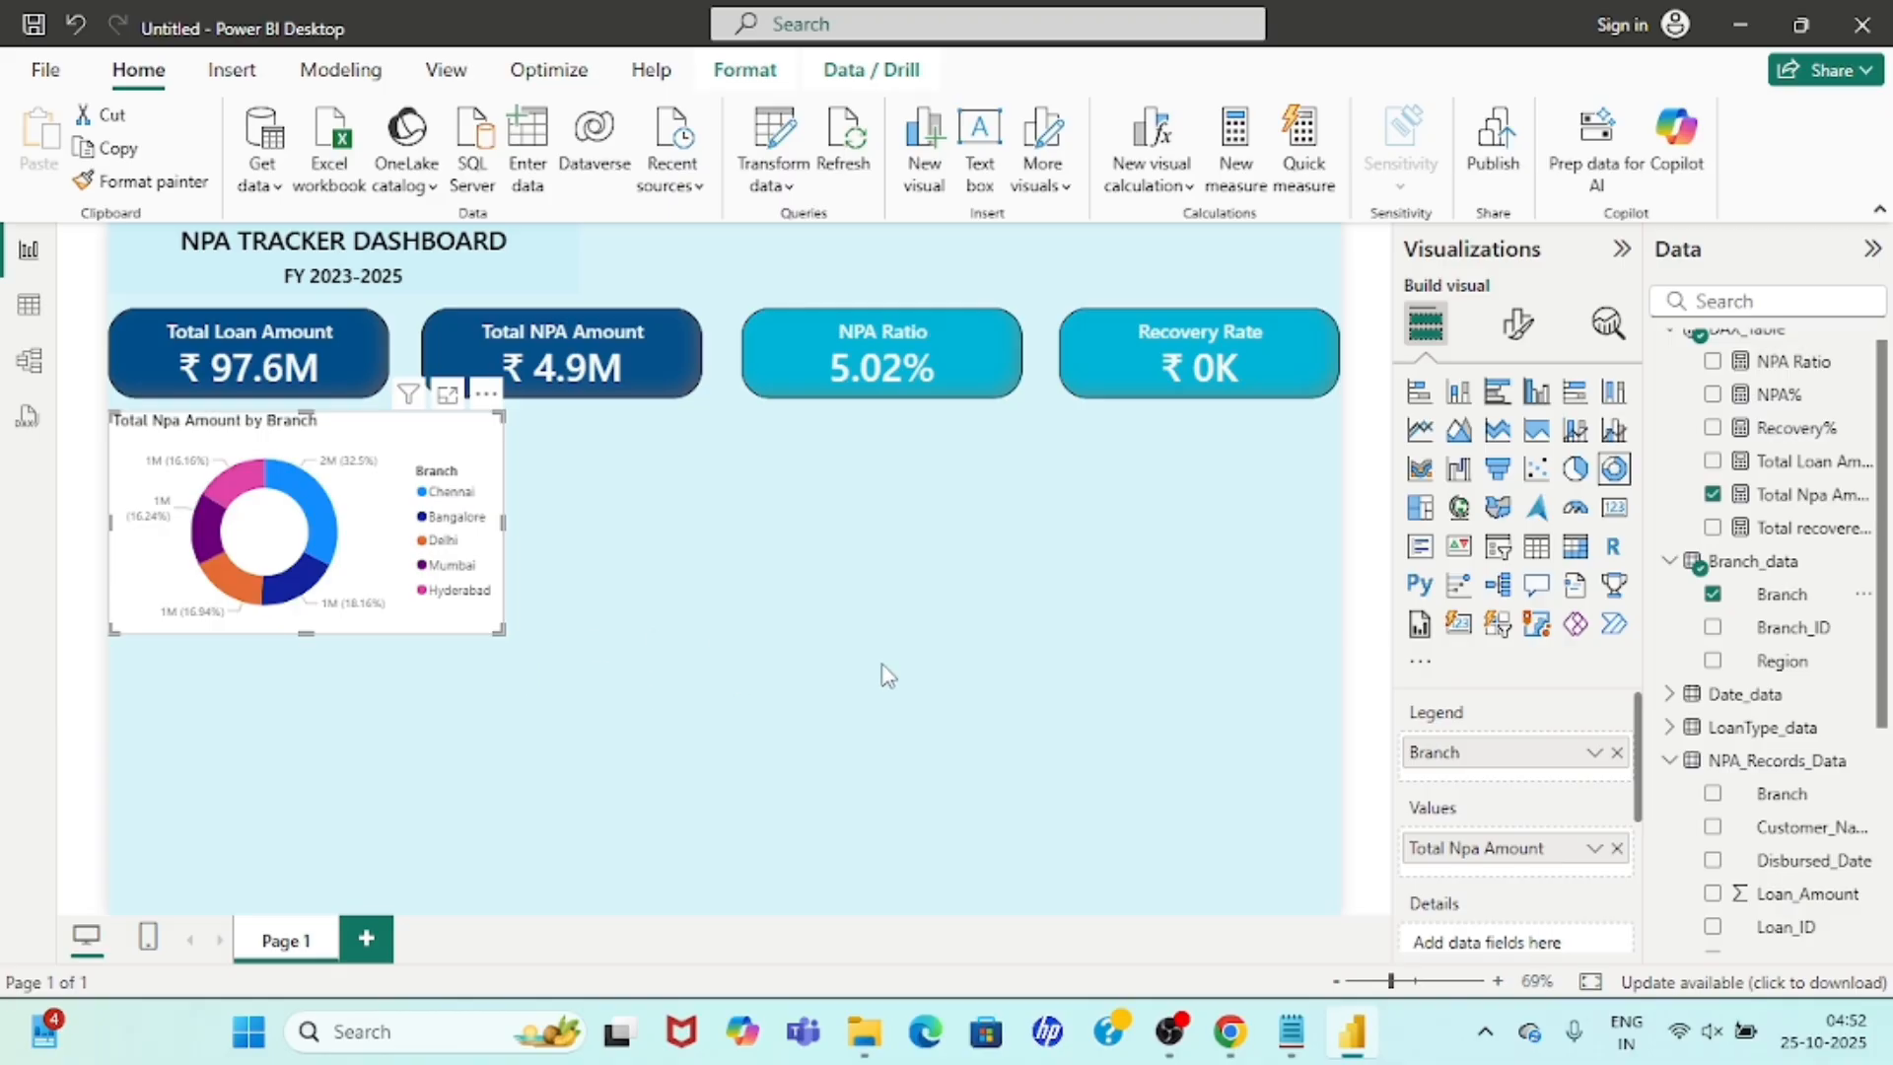
Add the NPA Ratio measure to the donut chart and move it from the values to the tooltips.
{"action": "scroll", "coordinate": [1450, 803], "scroll_direction": "down", "scroll_amount": 3}
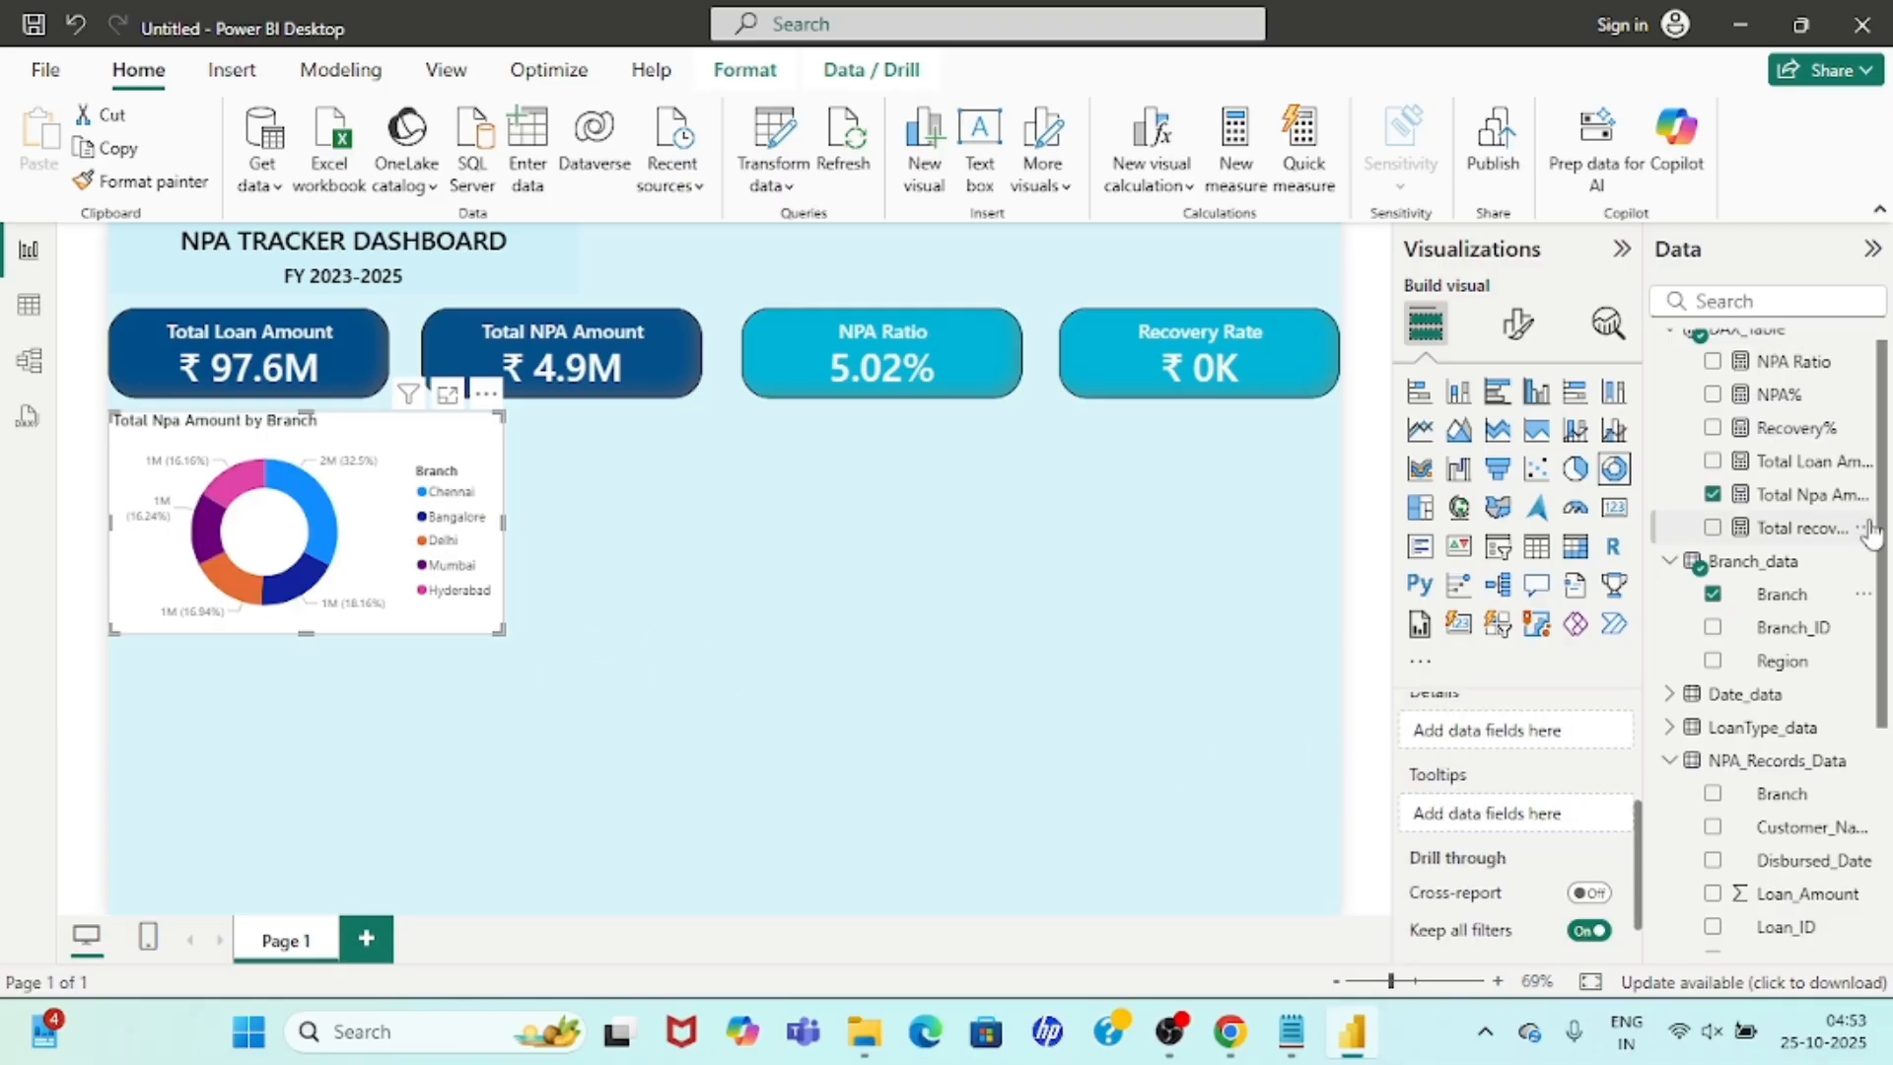
{"action": "left_click", "coordinate": [1713, 362]}
{"action": "scroll", "coordinate": [1583, 765], "scroll_direction": "up", "scroll_amount": 5}
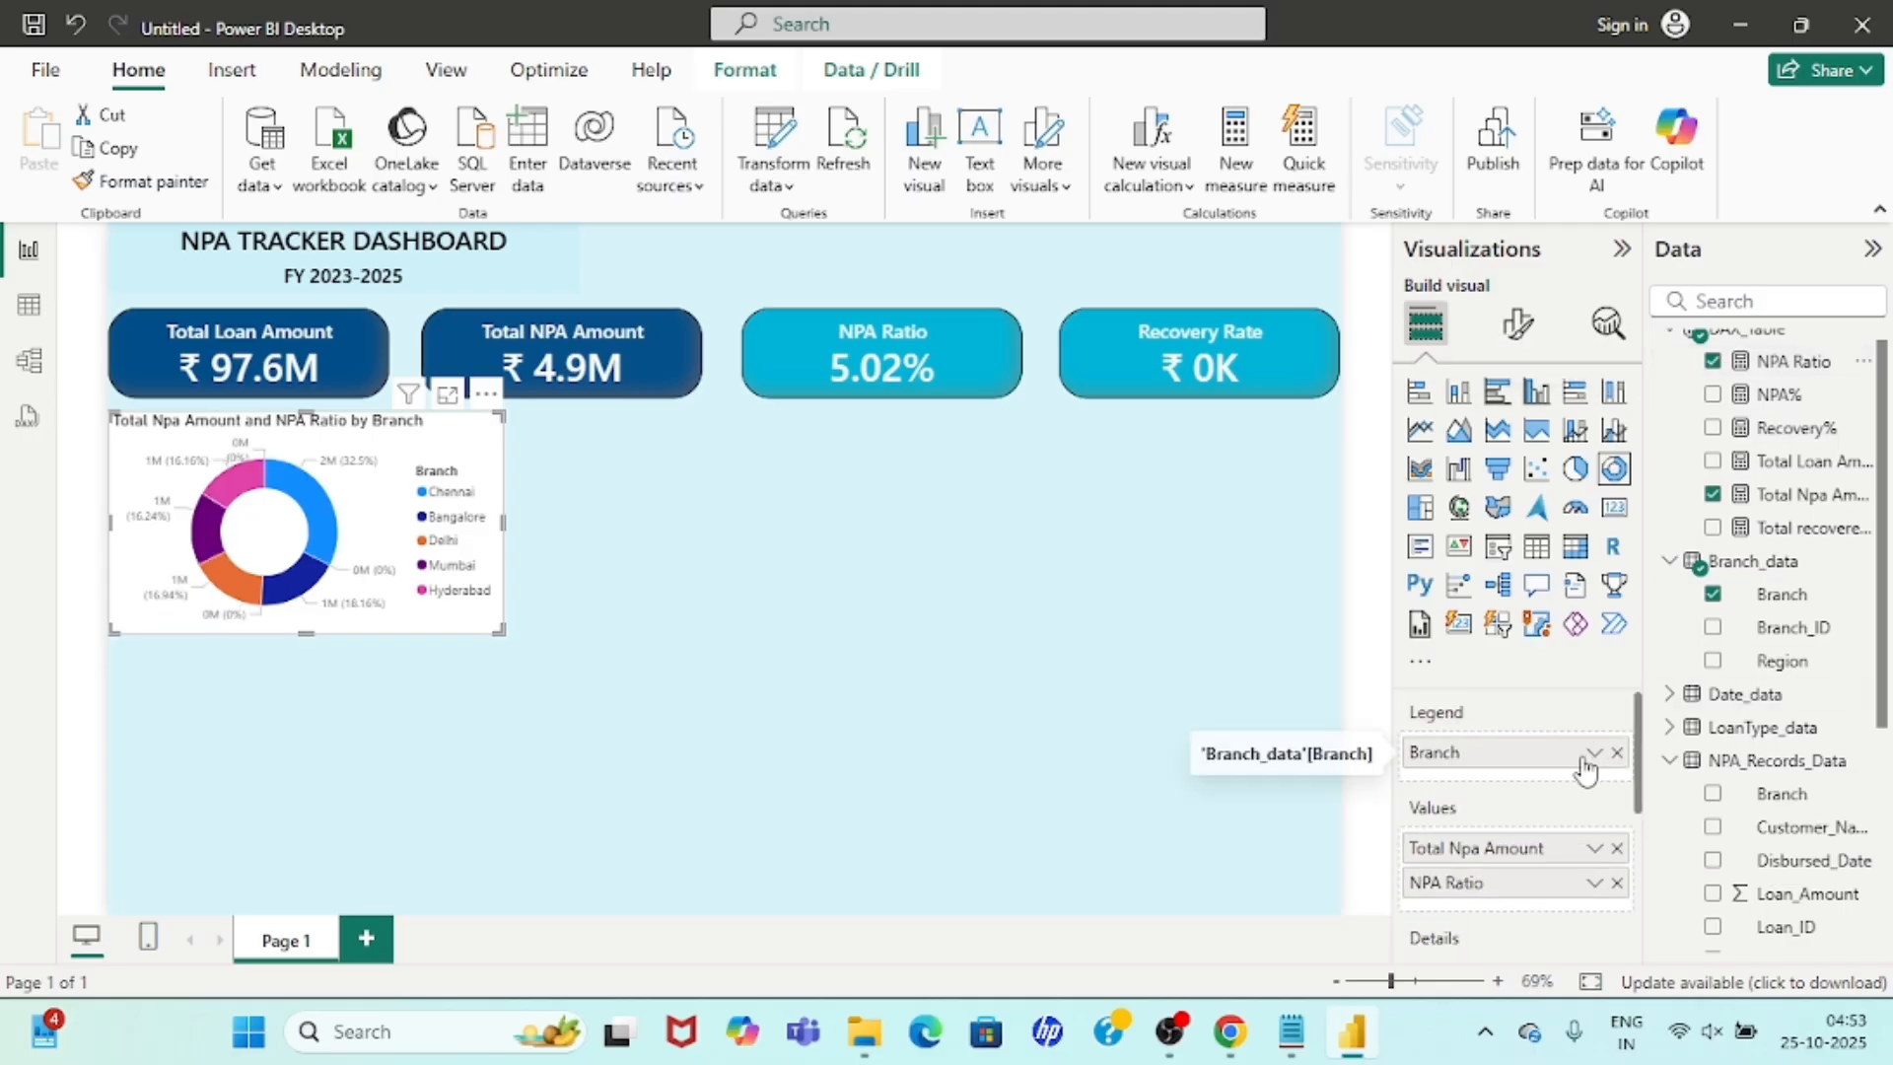
{"action": "scroll", "coordinate": [1479, 846], "scroll_direction": "down", "scroll_amount": 2}
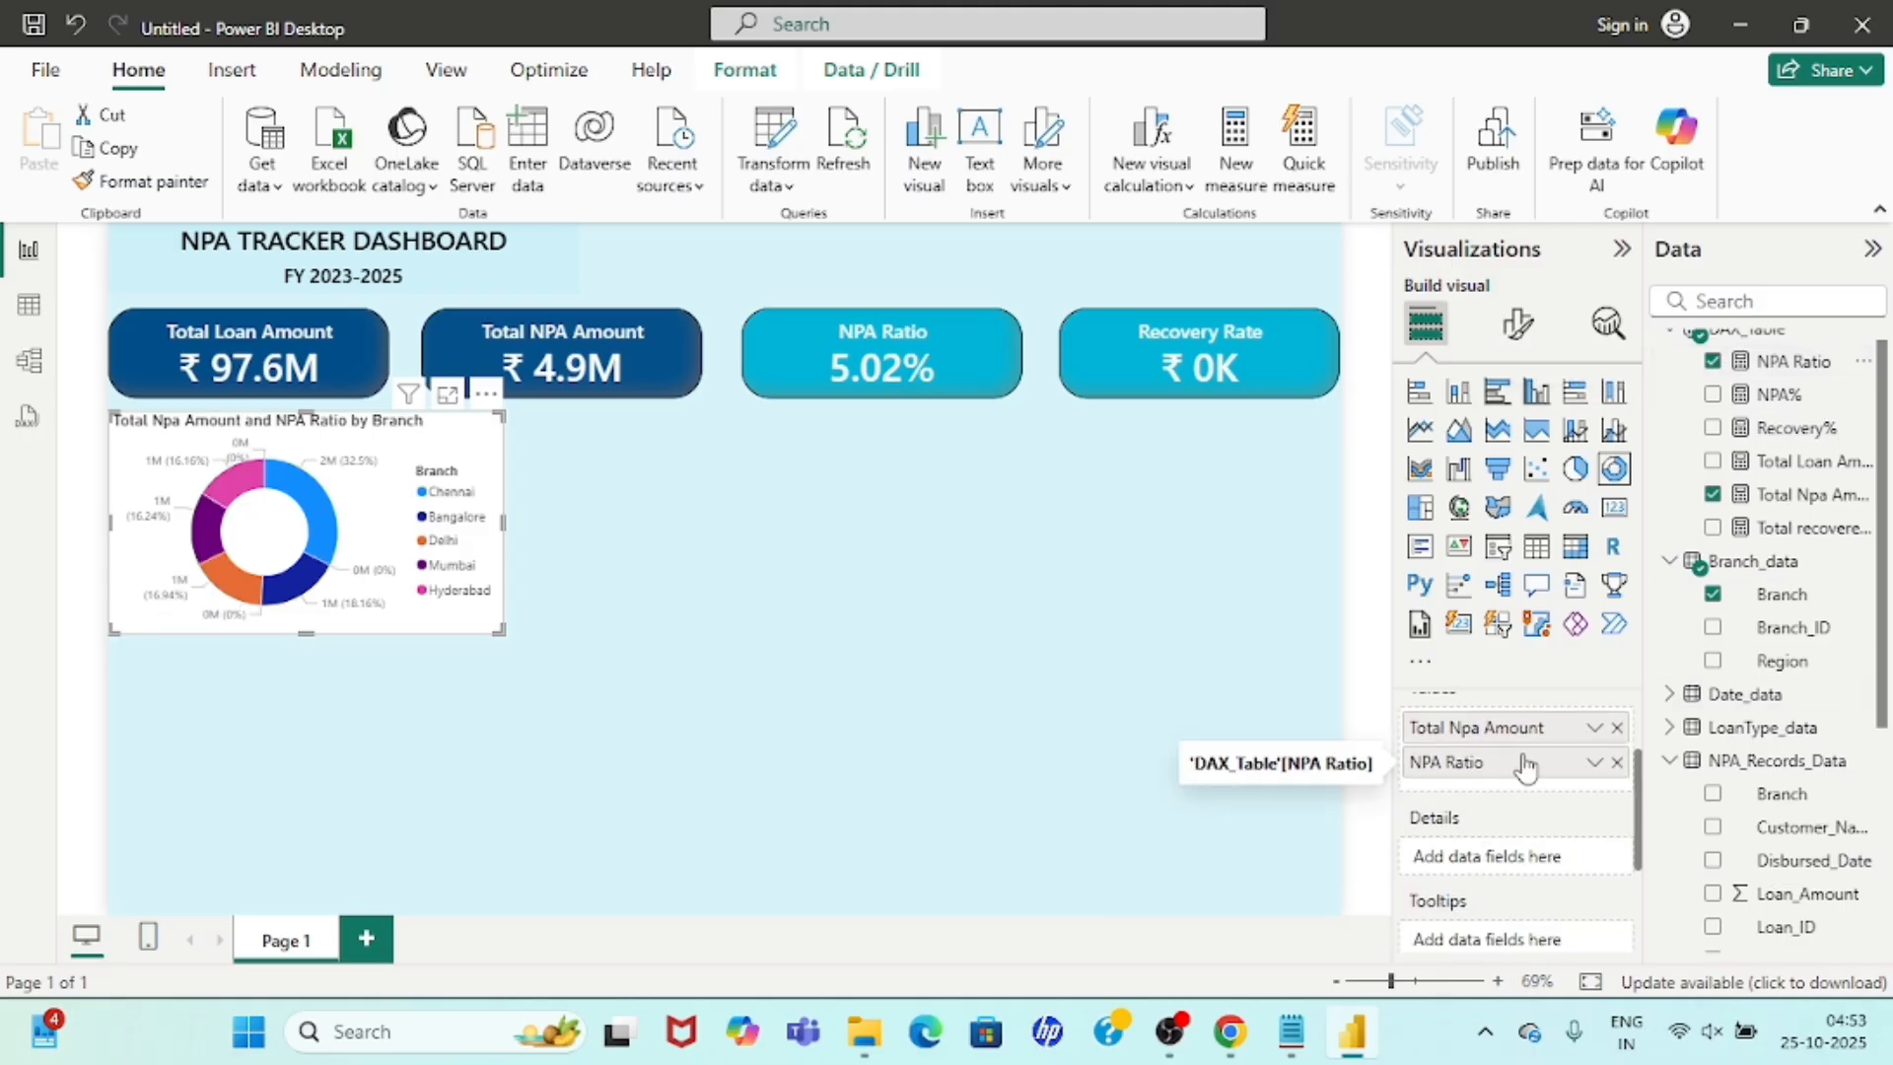
{"action": "scroll", "coordinate": [1526, 767], "scroll_direction": "down", "scroll_amount": 1}
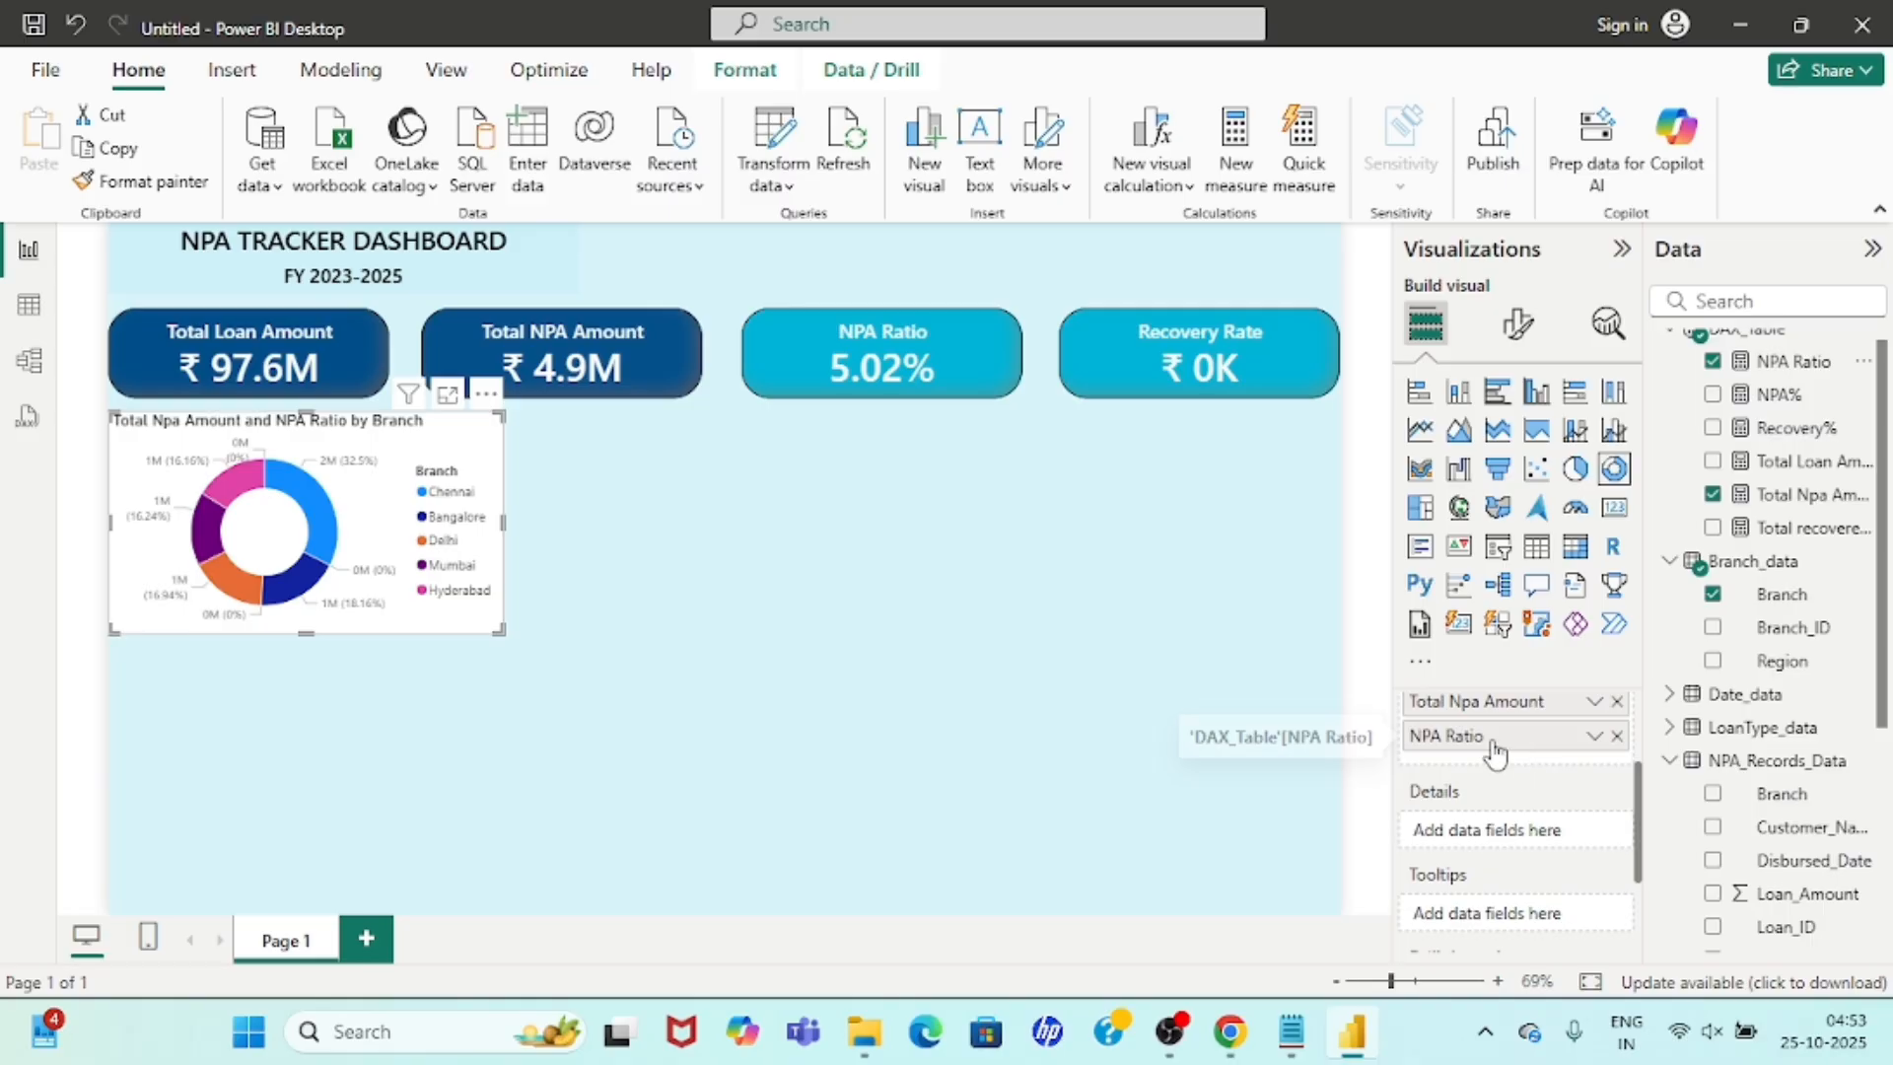
{"action": "left_click_drag", "start_coordinate": [1494, 749], "coordinate": [1499, 917]}
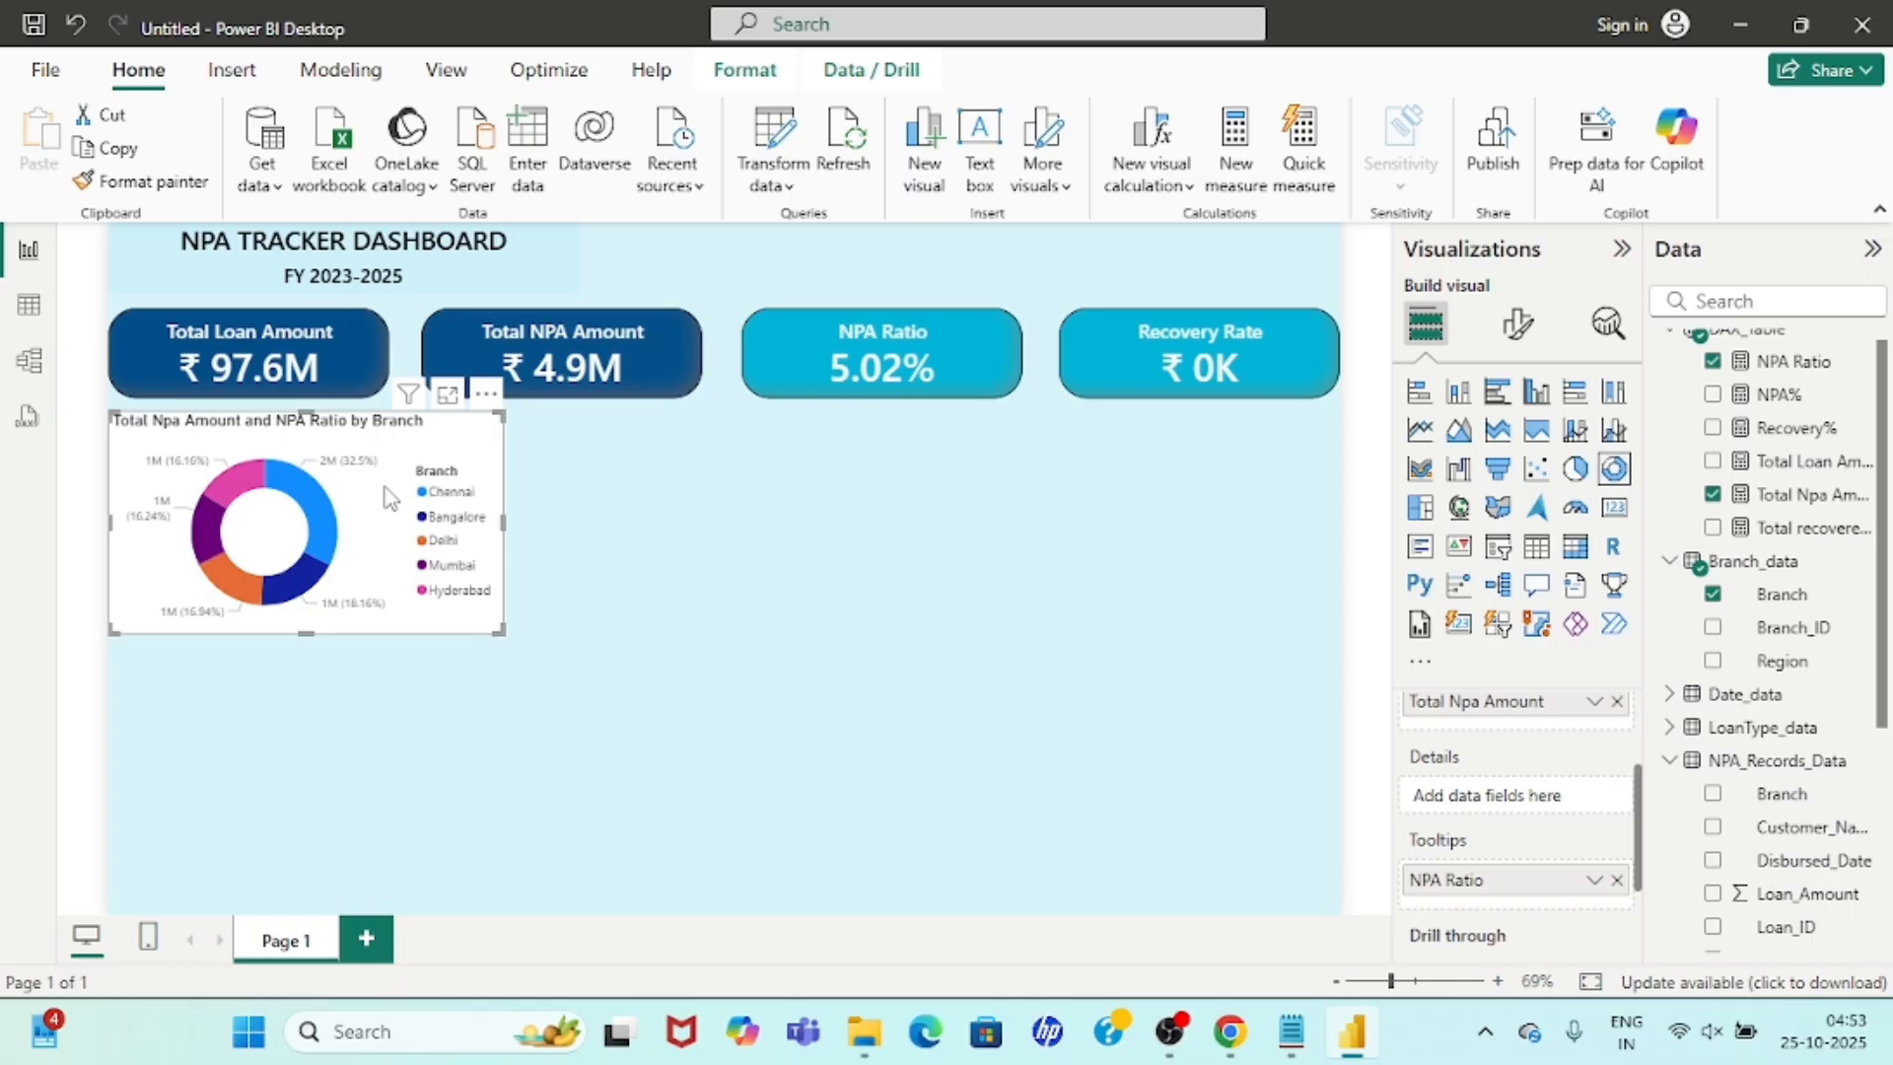
Set the donut chart's background colour to #F8FBFF.
{"action": "left_click", "coordinate": [1518, 324]}
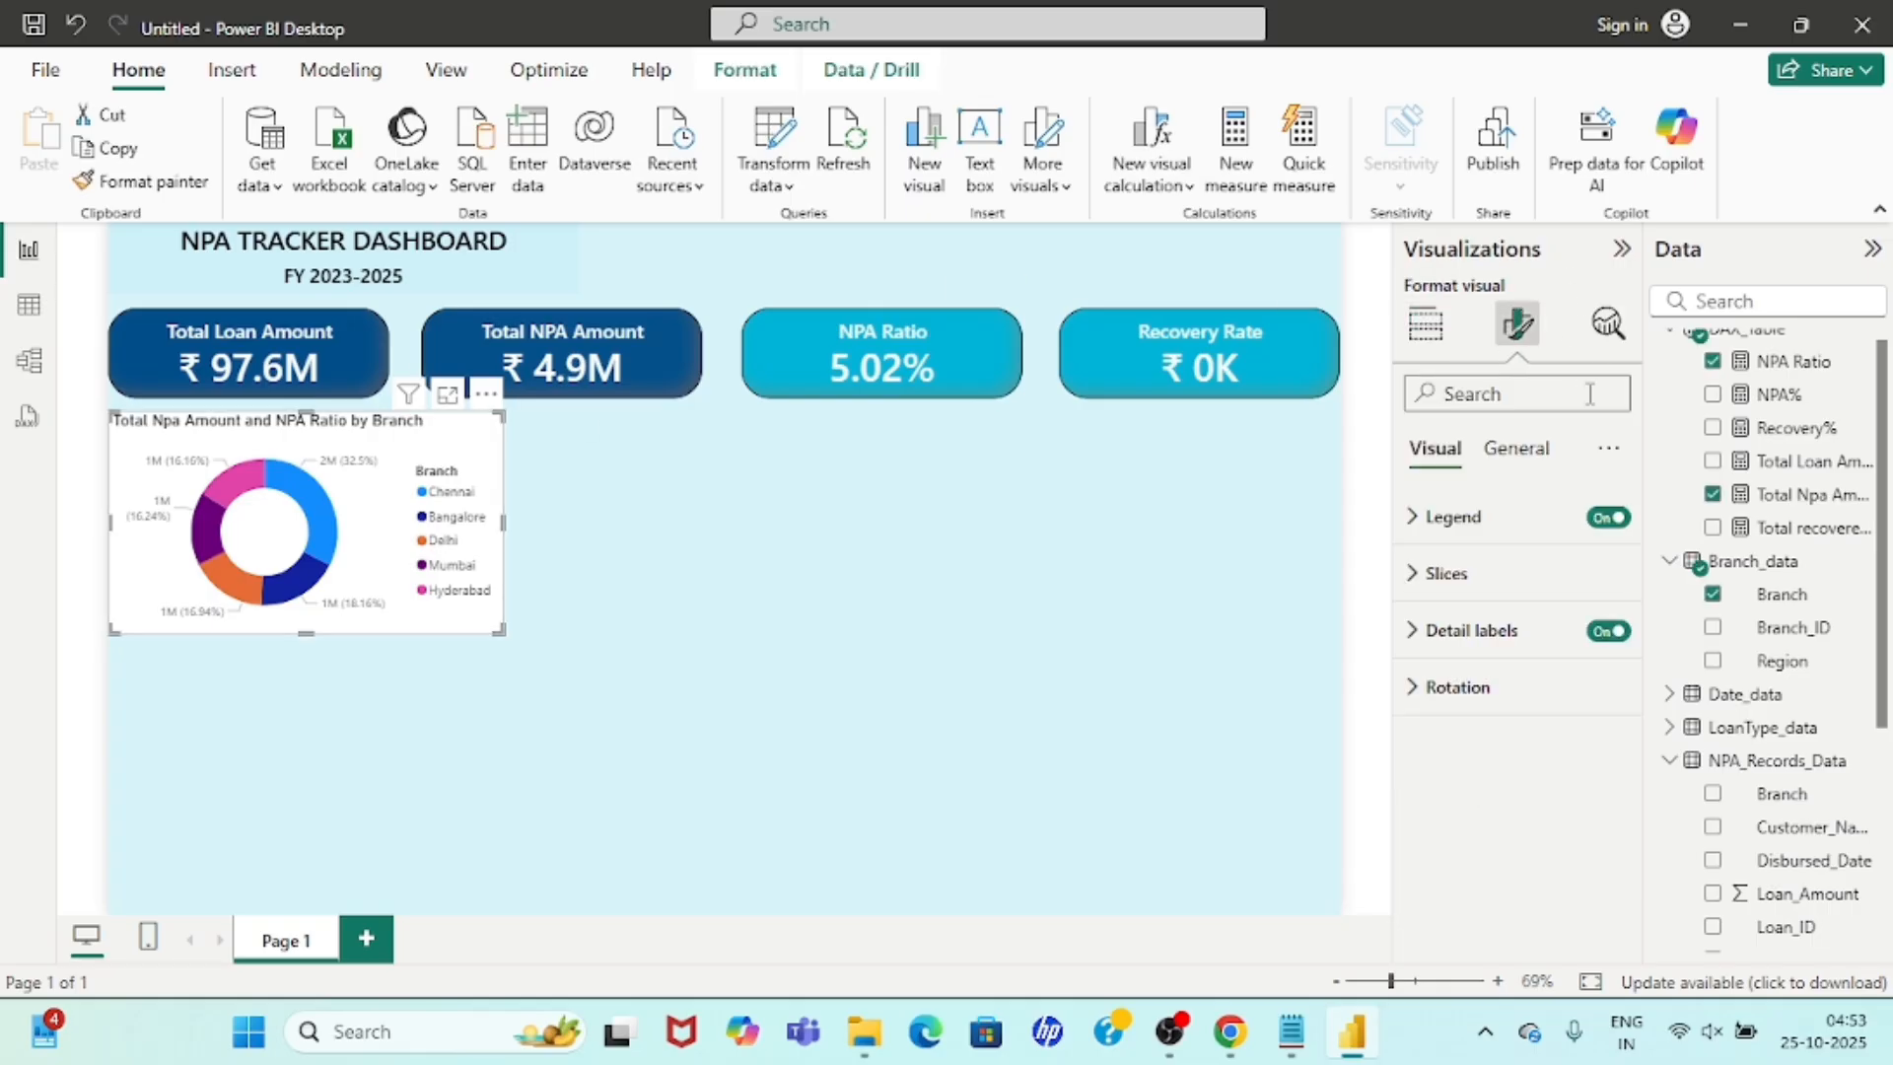
{"action": "left_click", "coordinate": [1516, 451]}
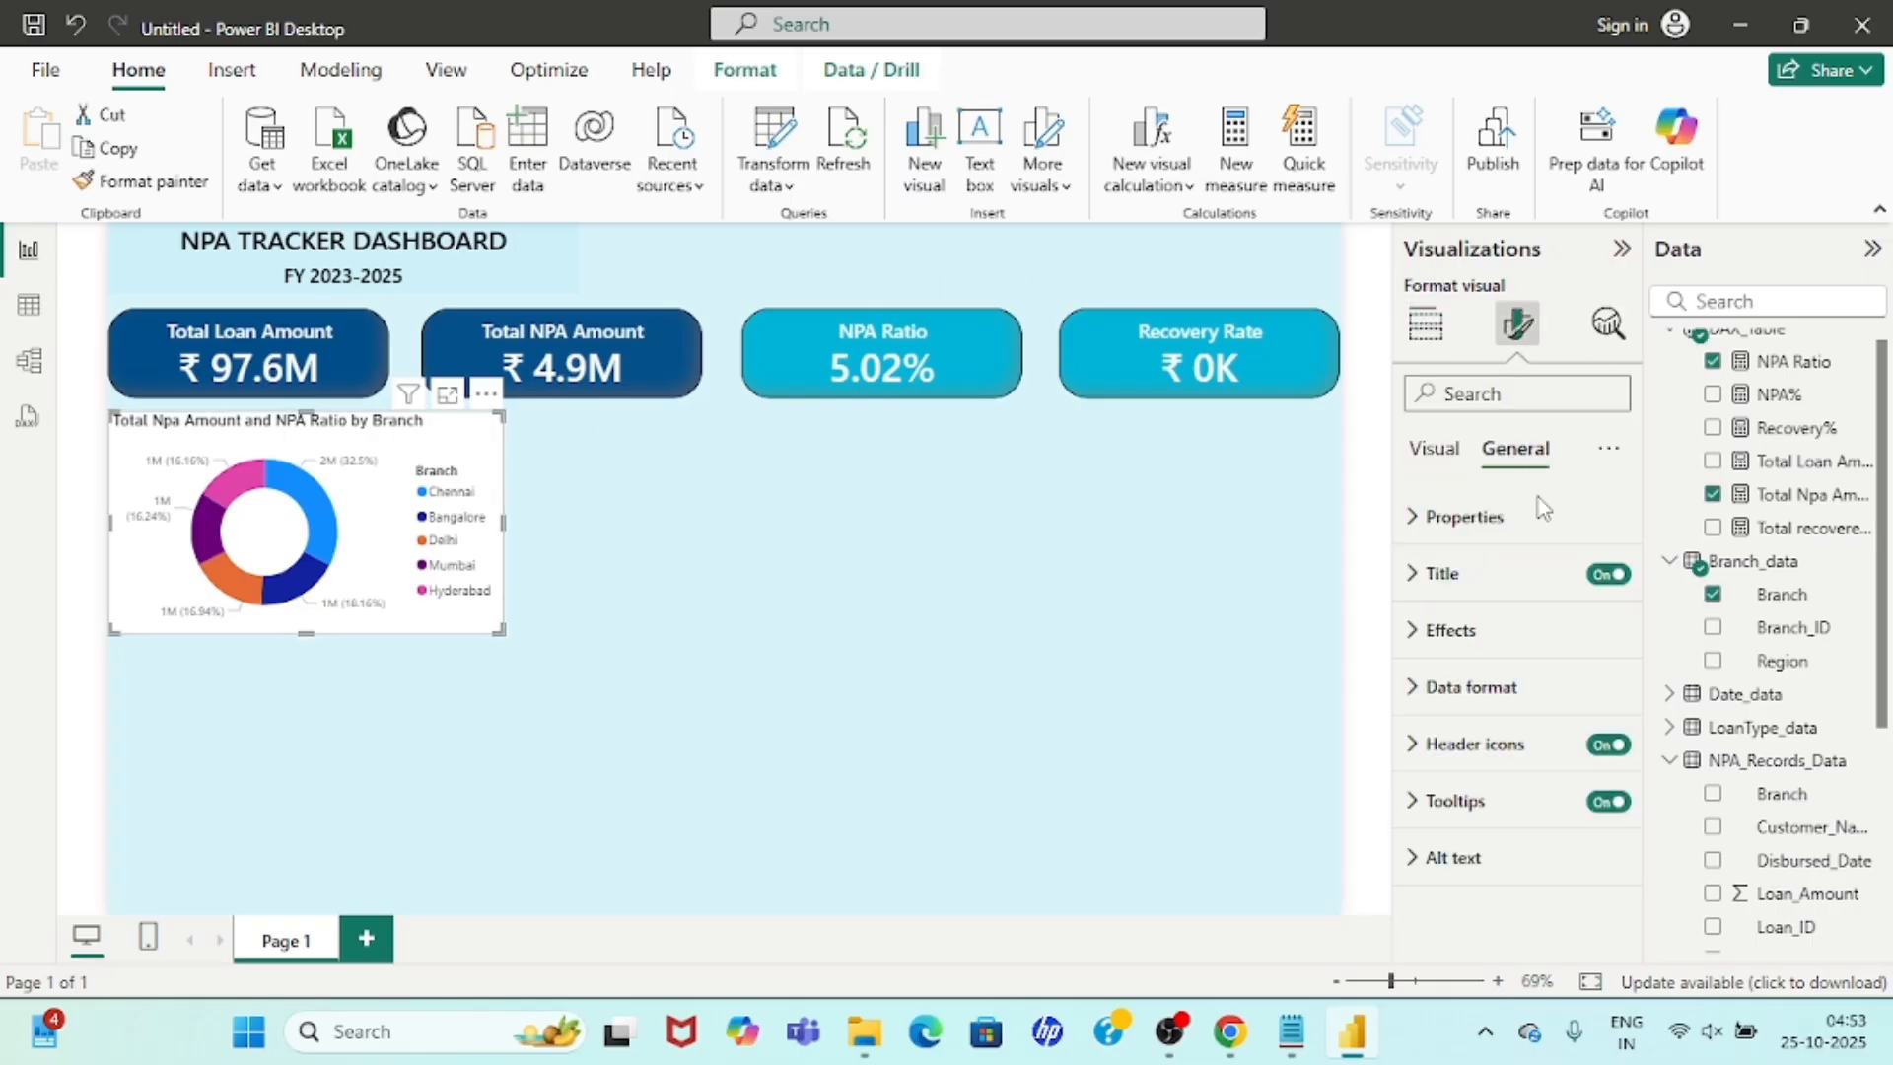
{"action": "left_click", "coordinate": [1416, 636]}
{"action": "left_click", "coordinate": [1473, 769]}
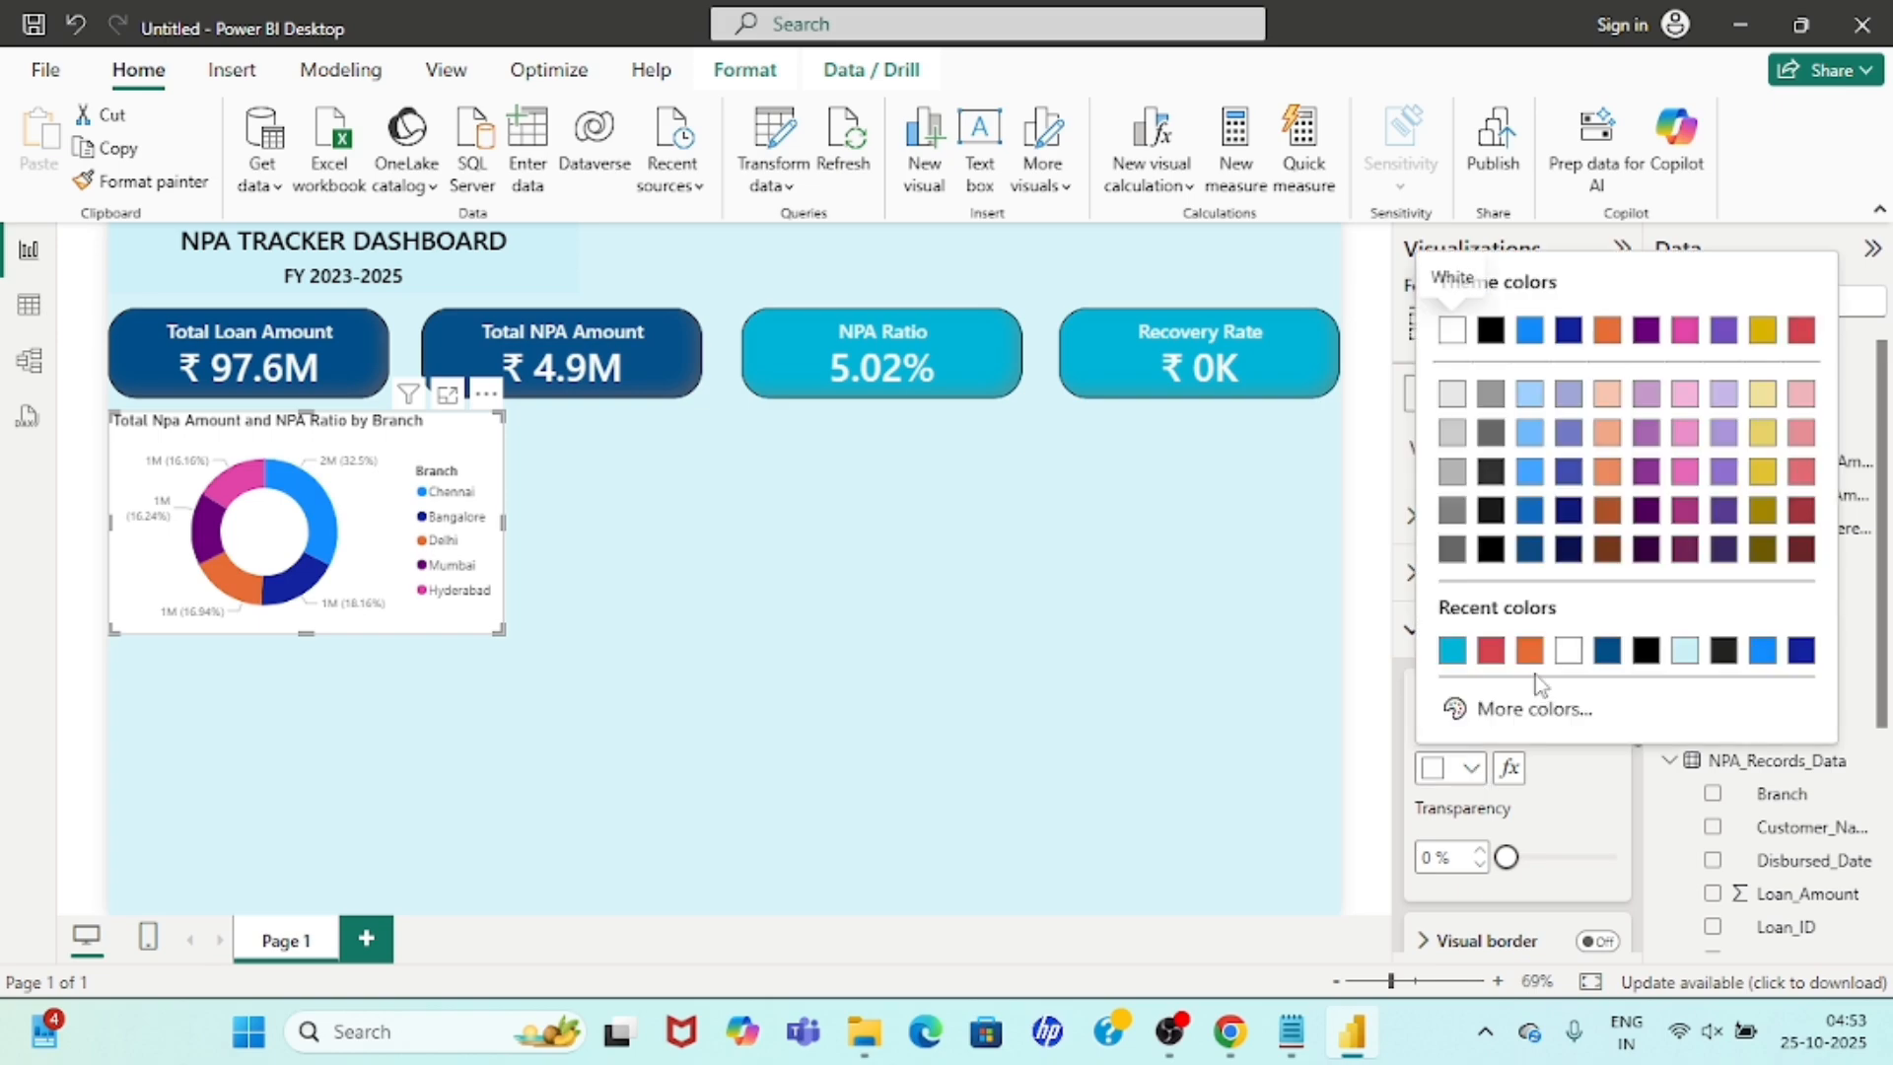
{"action": "left_click", "coordinate": [1538, 711]}
{"action": "type", "text": "#F8FBFF"}
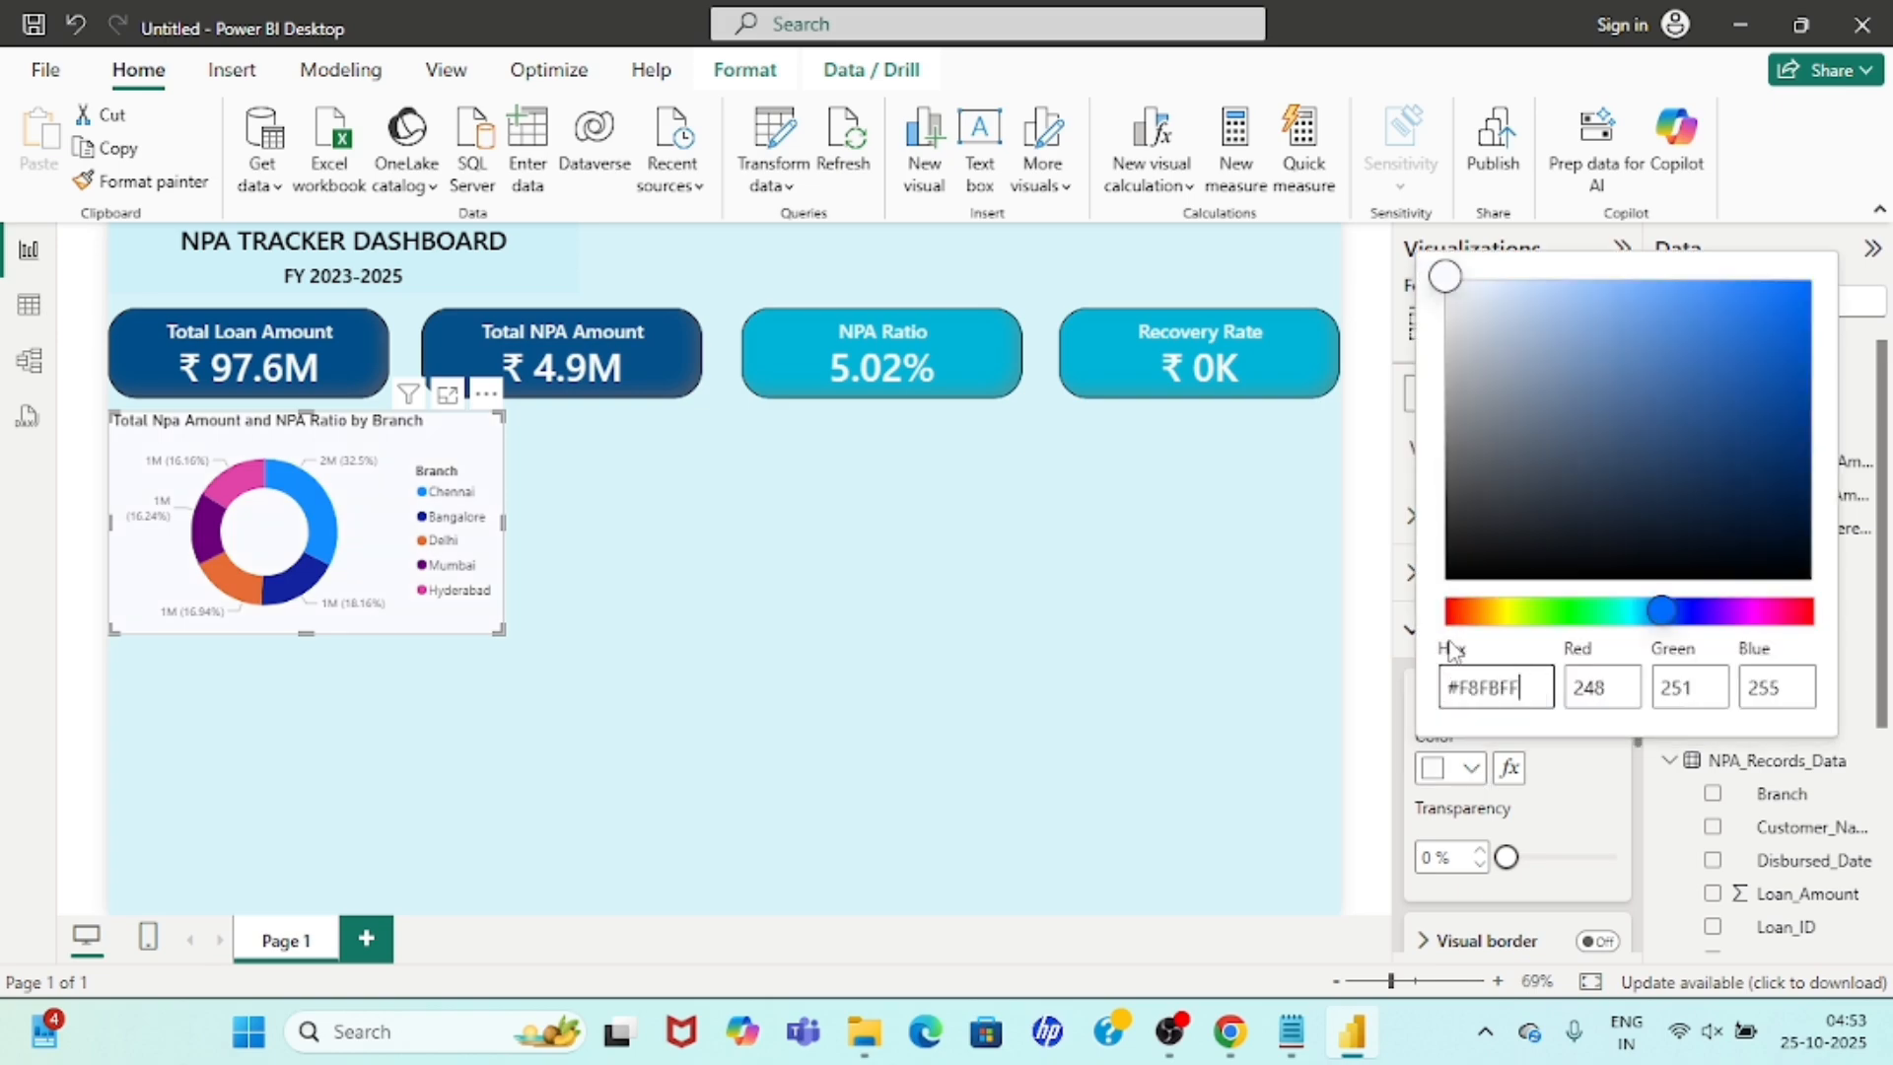
{"action": "left_click", "coordinate": [1174, 722]}
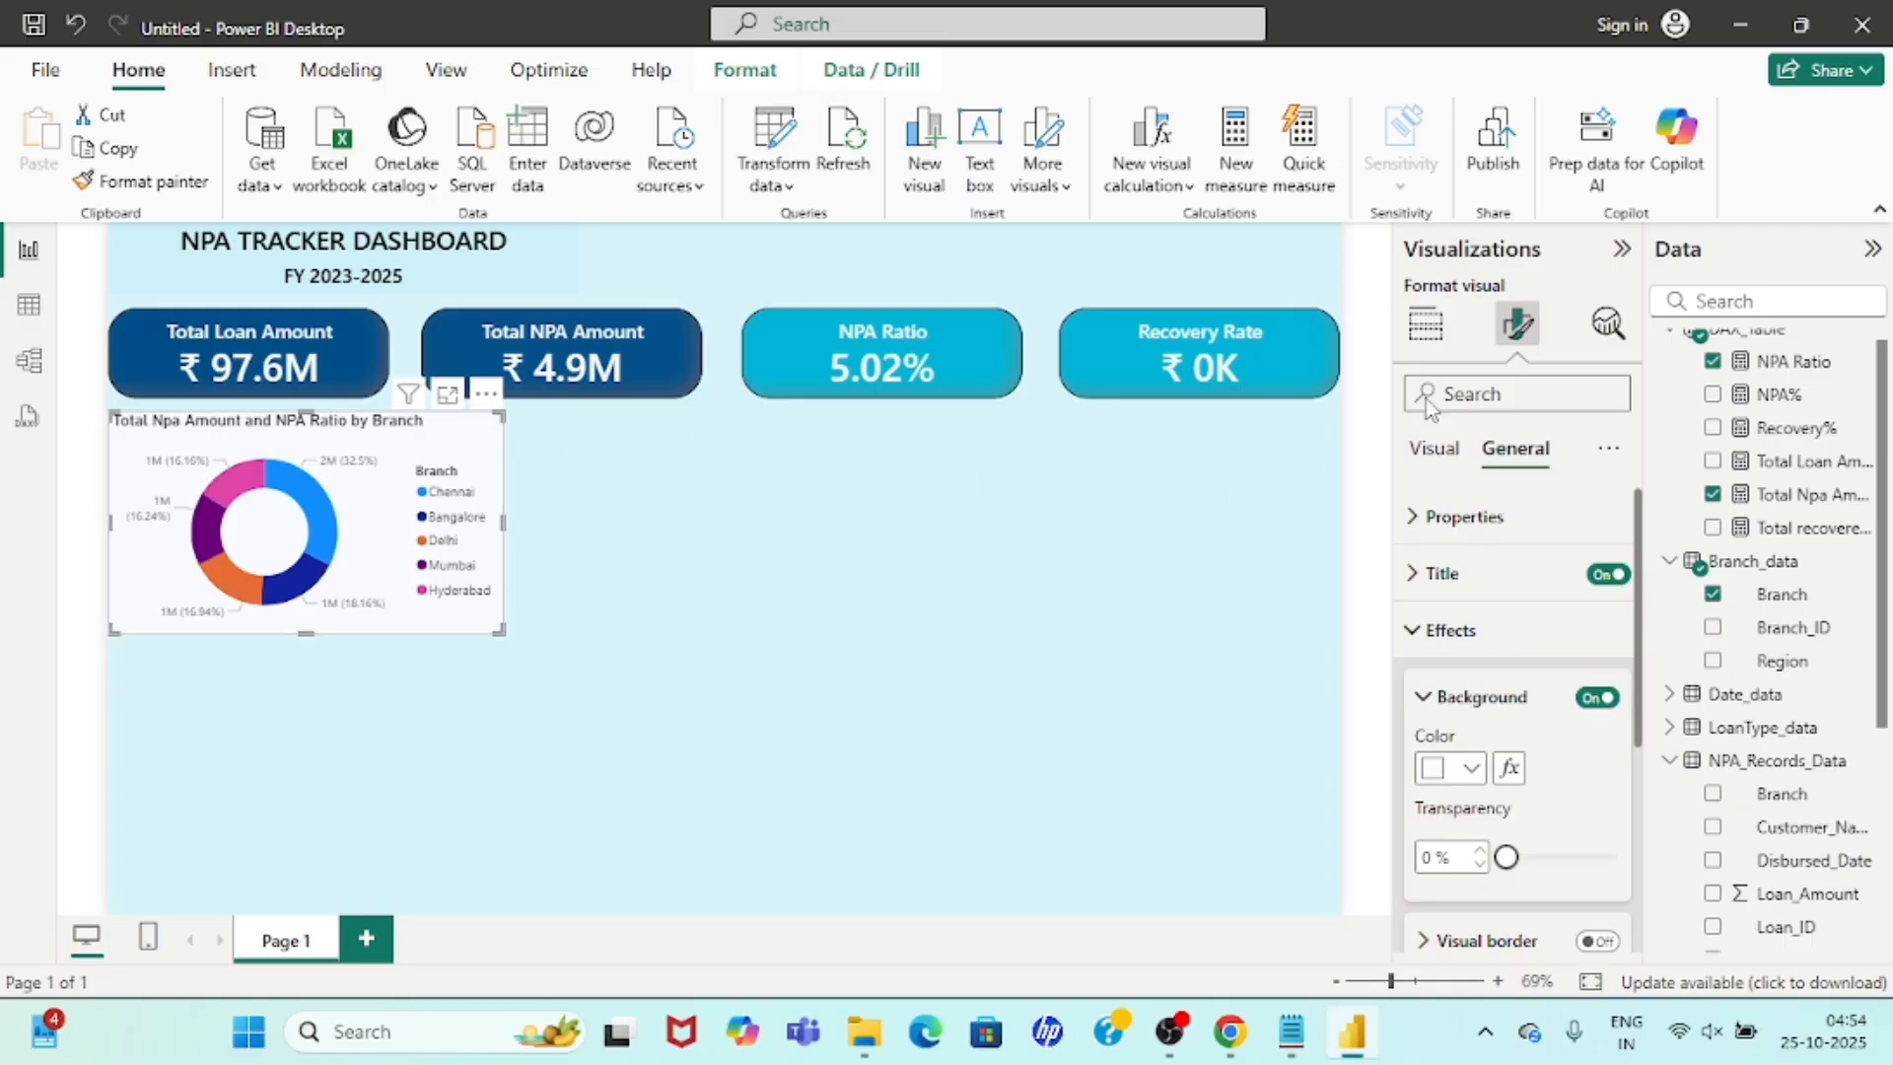
Set a custom hex colour for the donut chart's detail label text.
{"action": "left_click", "coordinate": [1423, 649]}
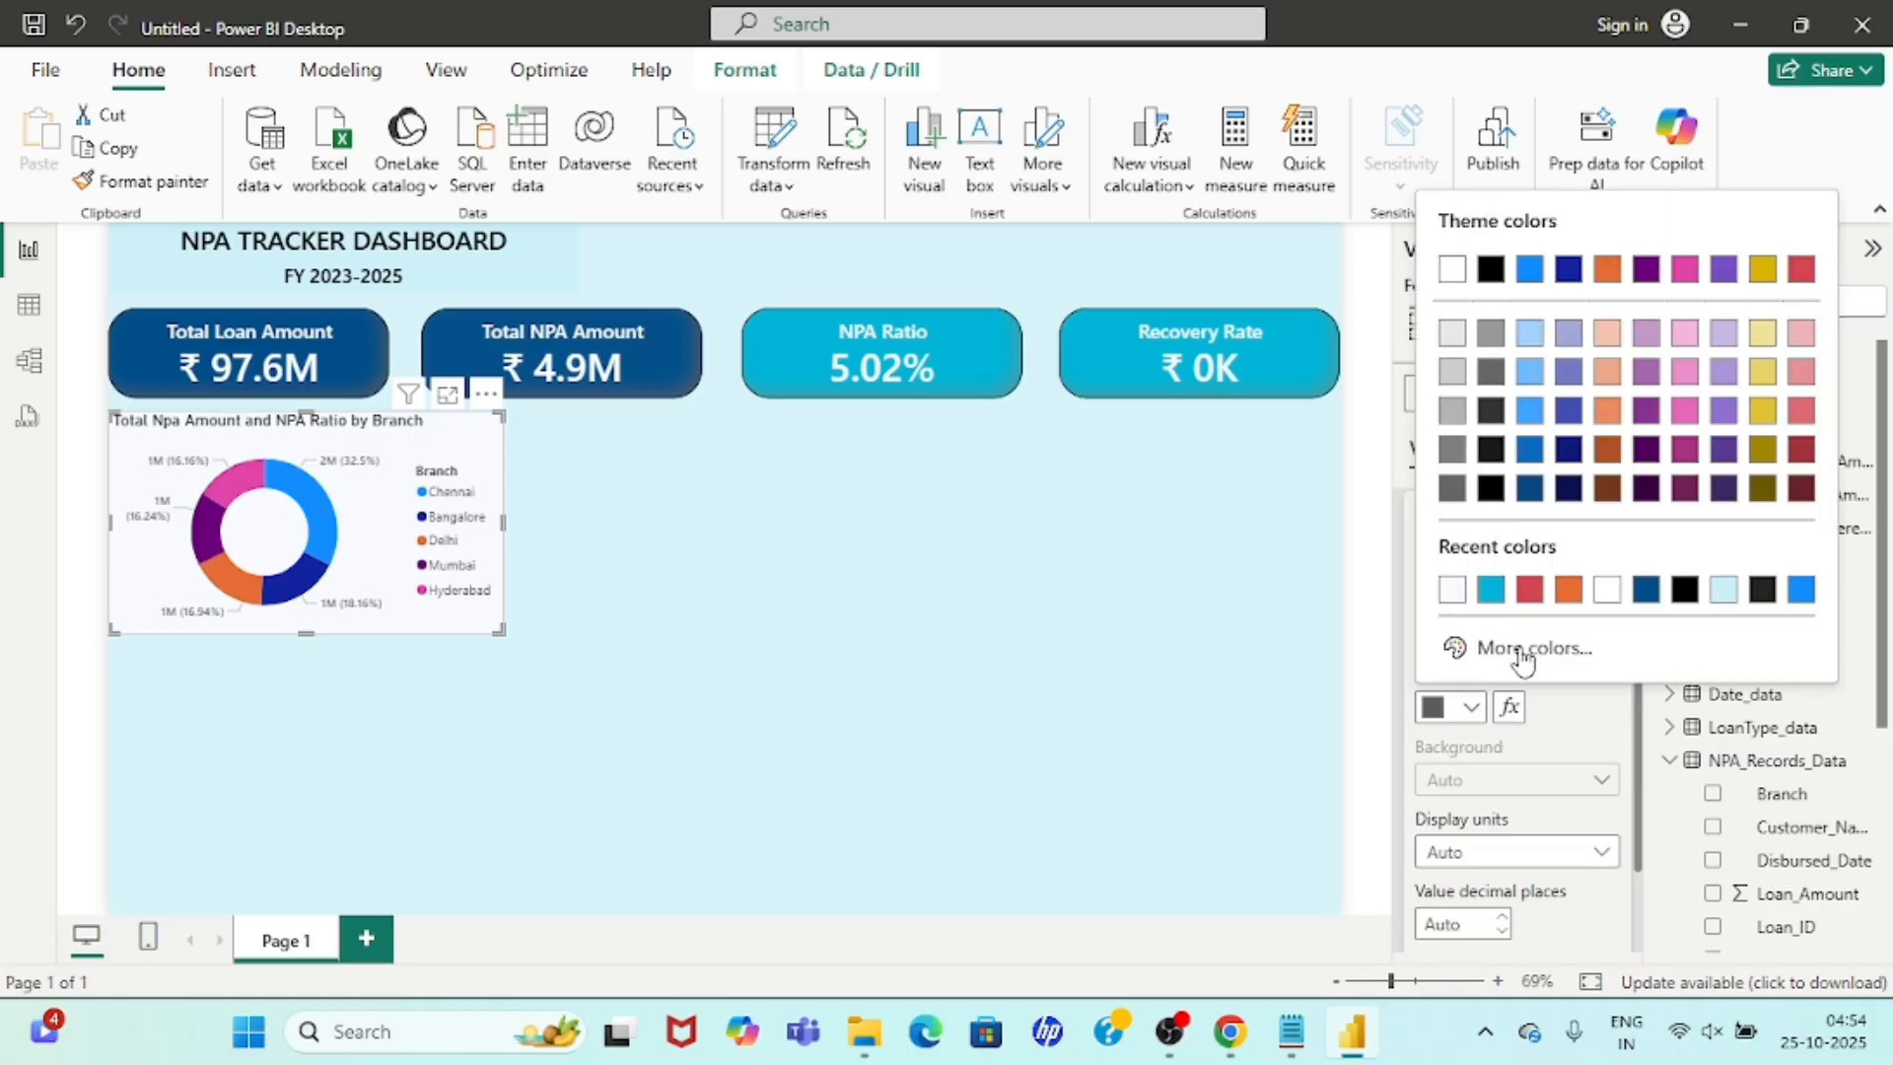
{"action": "left_click", "coordinate": [1523, 649]}
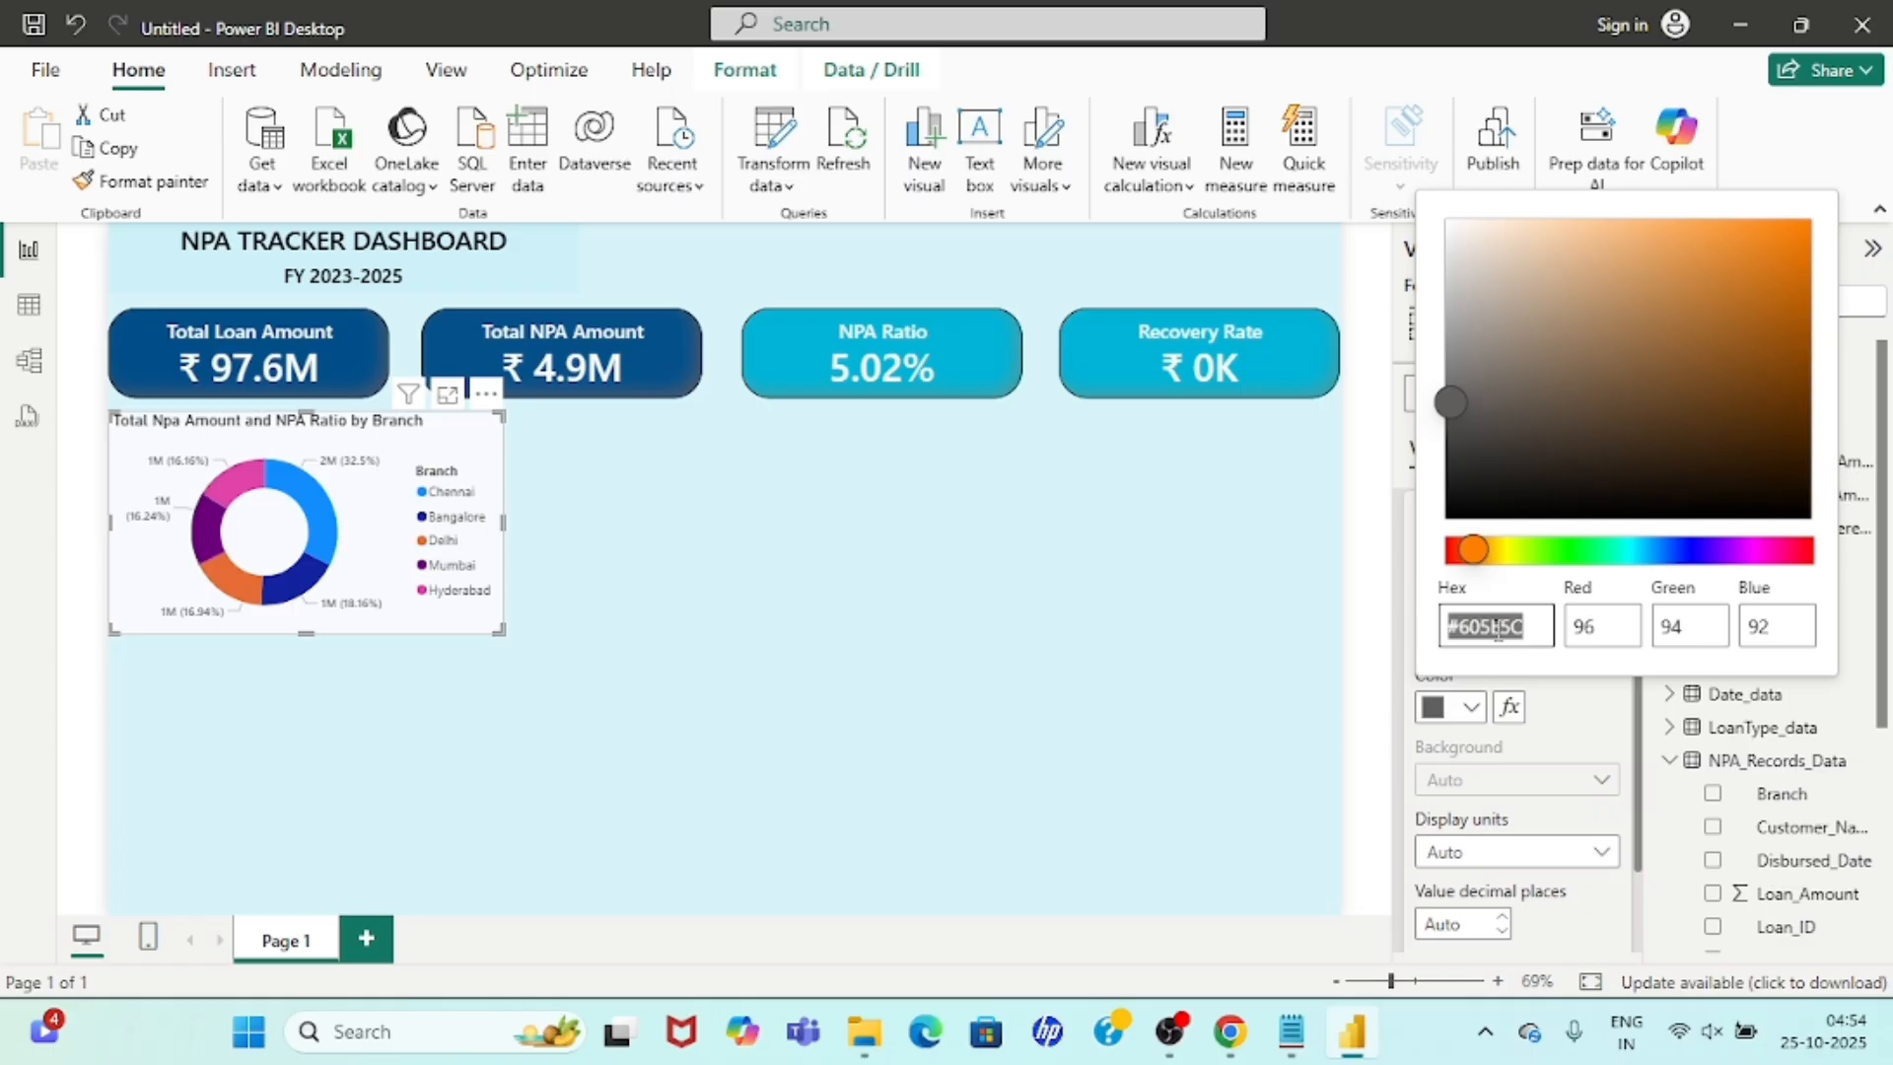
{"action": "type", "text": "#00"}
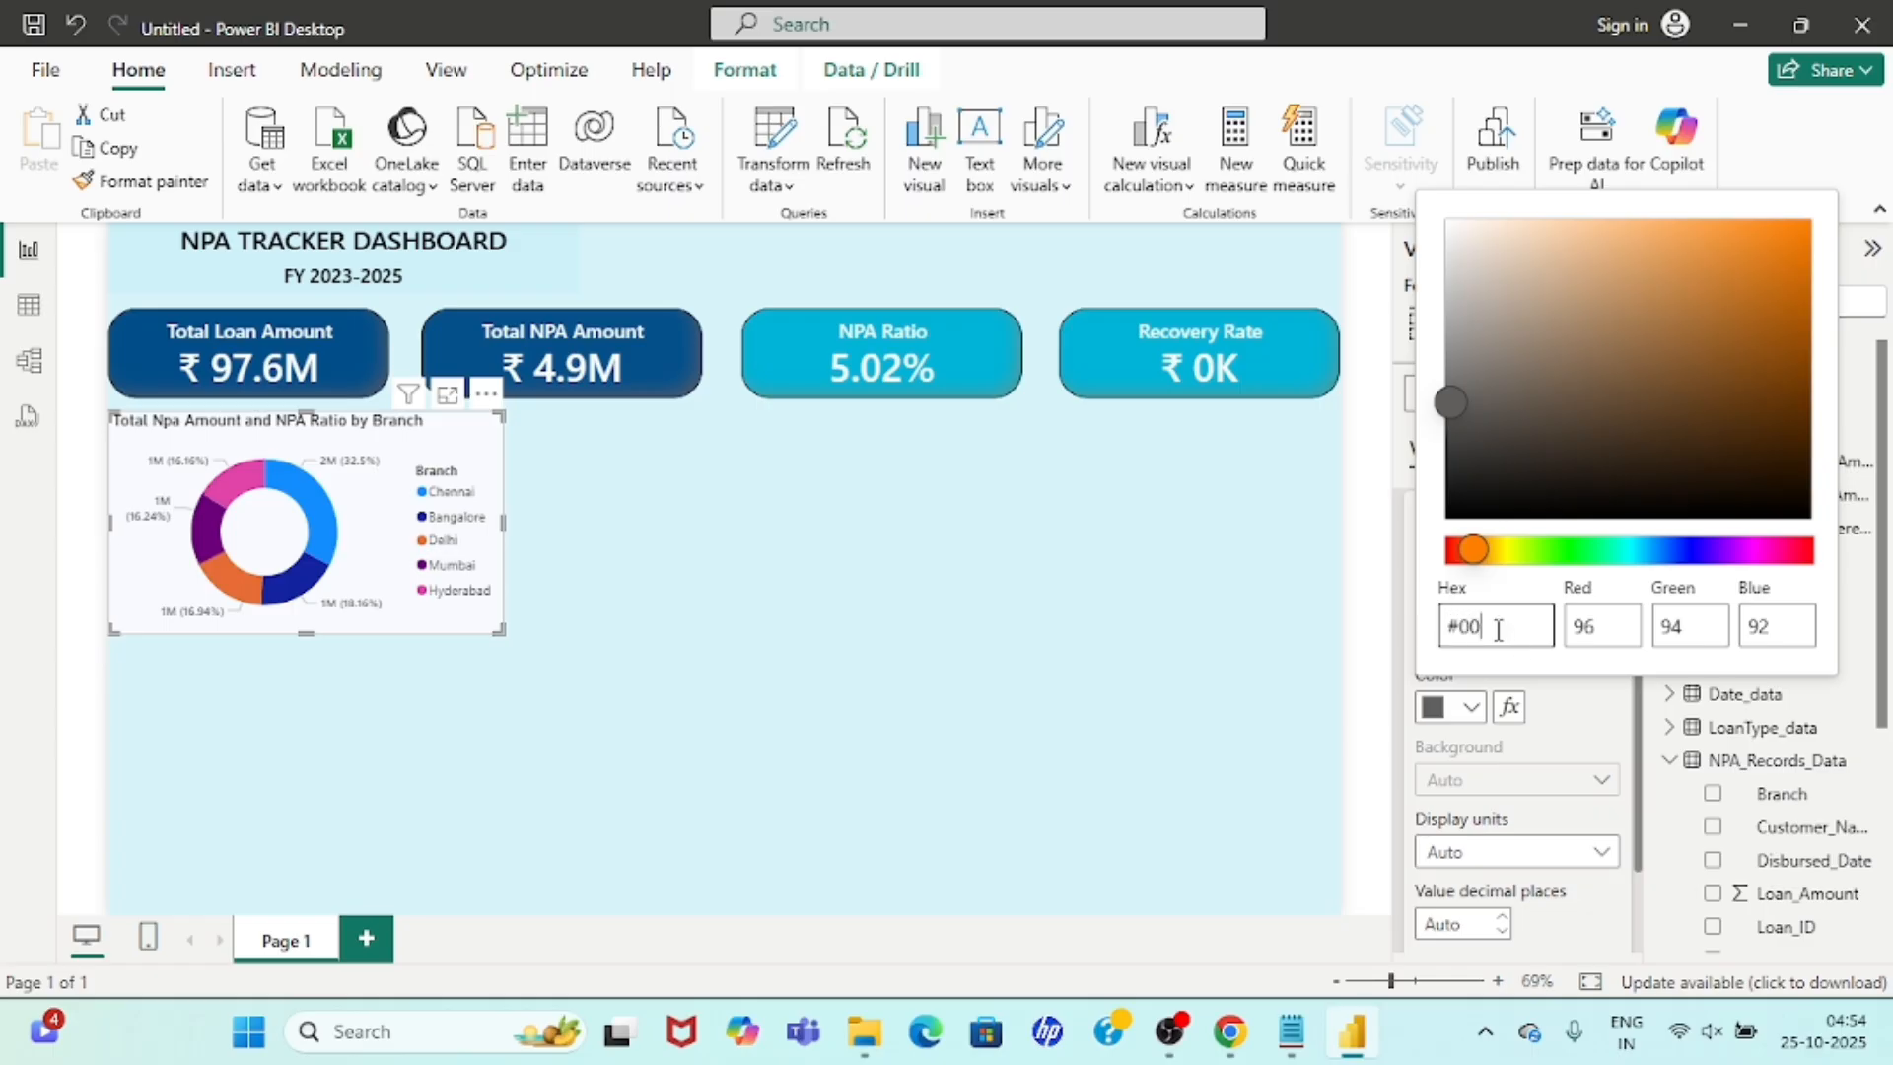
Set the donut chart's detail label text color to hex #004E89.
{"action": "type", "text": "41"}
{"action": "type", "text": "89"}
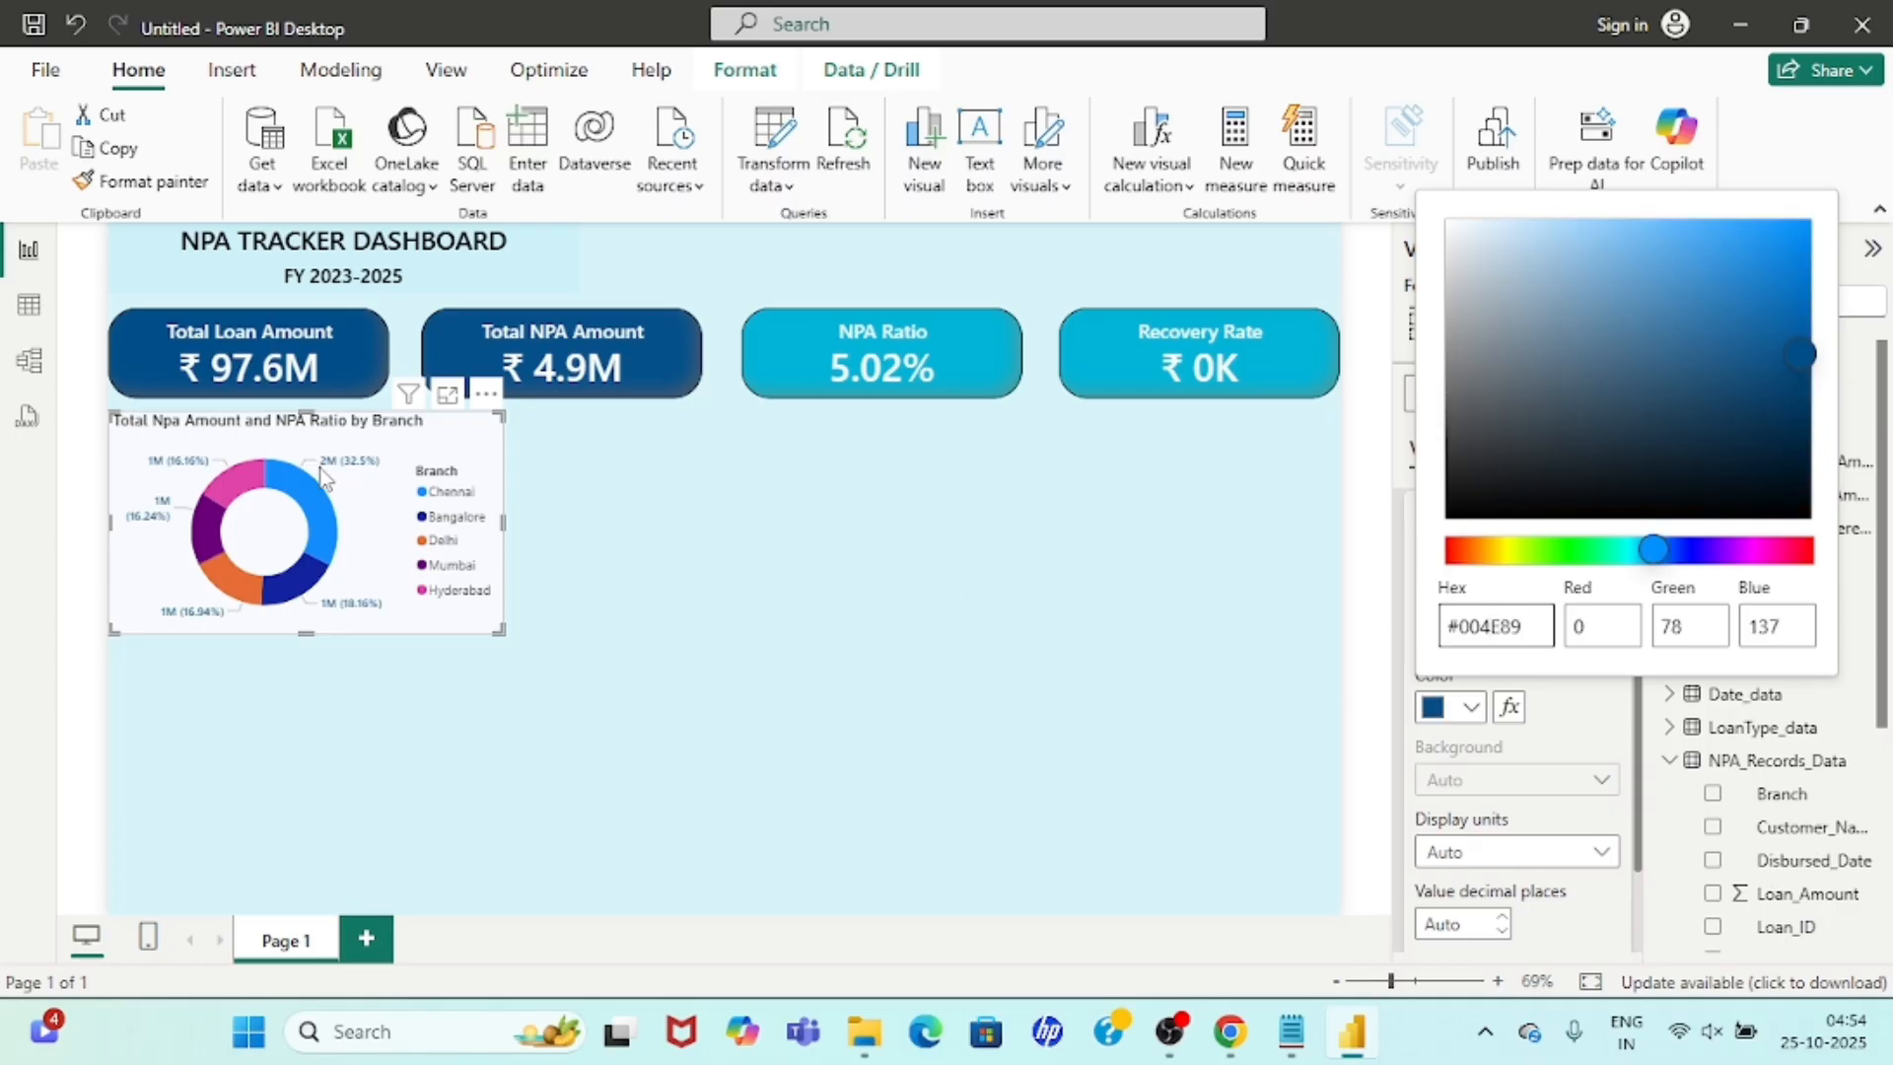
{"action": "left_click", "coordinate": [1252, 707]}
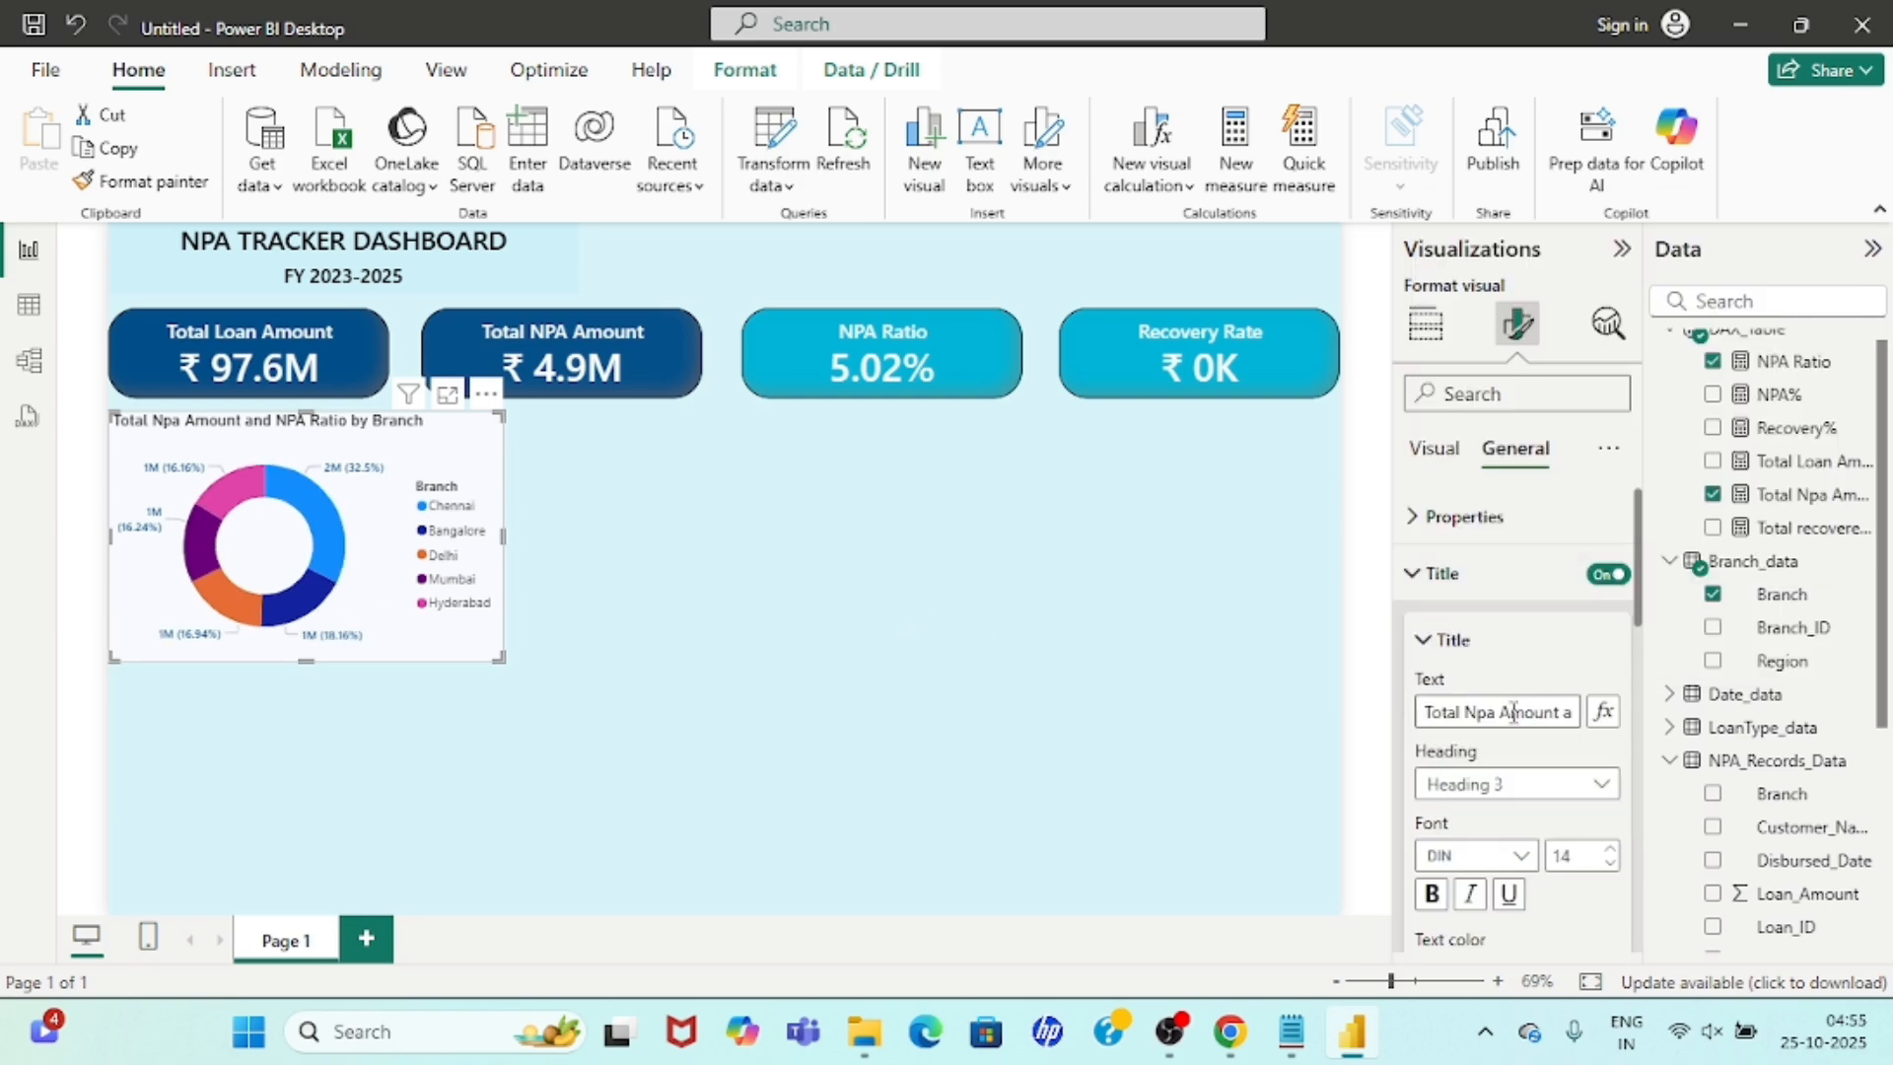
Change the donut chart's title text to "NPA% by Branch".
{"action": "left_click", "coordinate": [1499, 712]}
{"action": "key", "text": "ctrl+a"}
{"action": "type", "text": "NPA% Branch"}
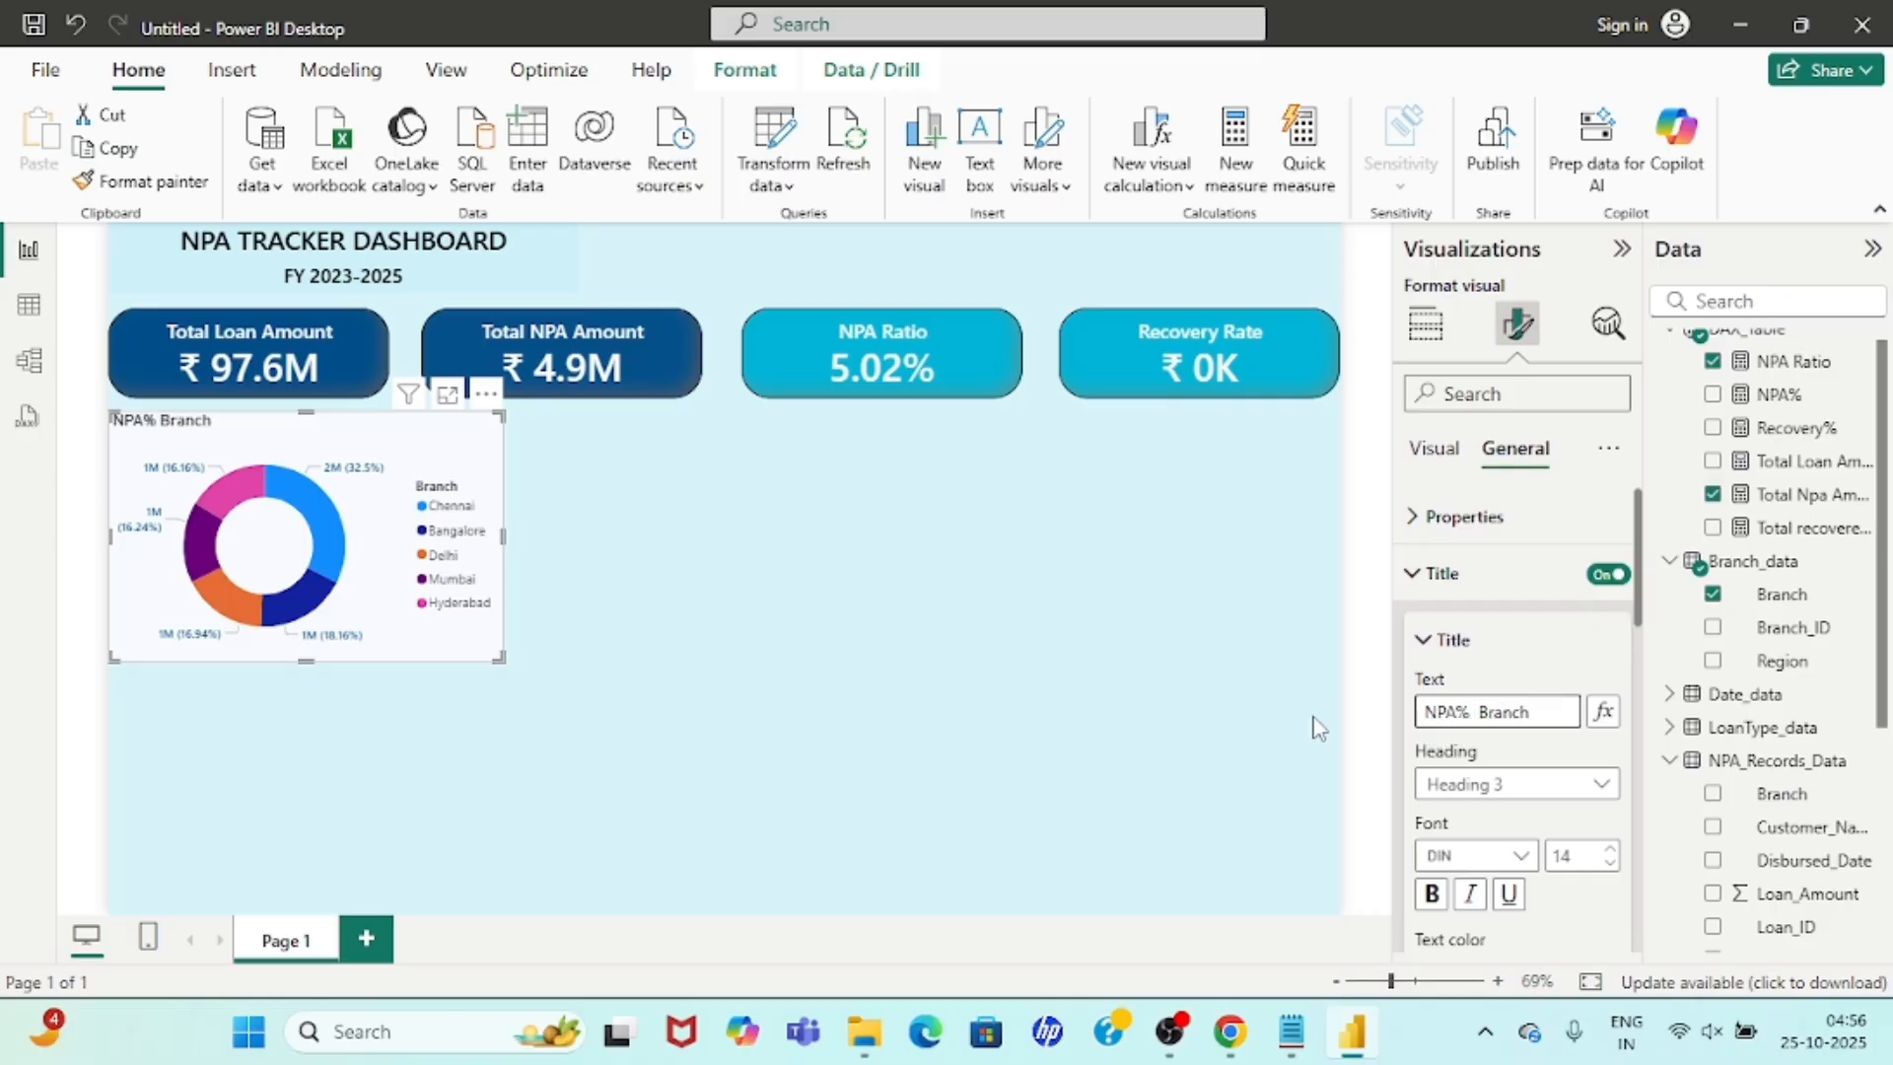
{"action": "type", "text": " by"}
Format the donut chart's title in bold Segoe UI Semibold, colored black #000000 and centered horizontally.
{"action": "scroll", "coordinate": [1538, 710], "scroll_direction": "down", "scroll_amount": 3}
{"action": "left_click", "coordinate": [1489, 540]}
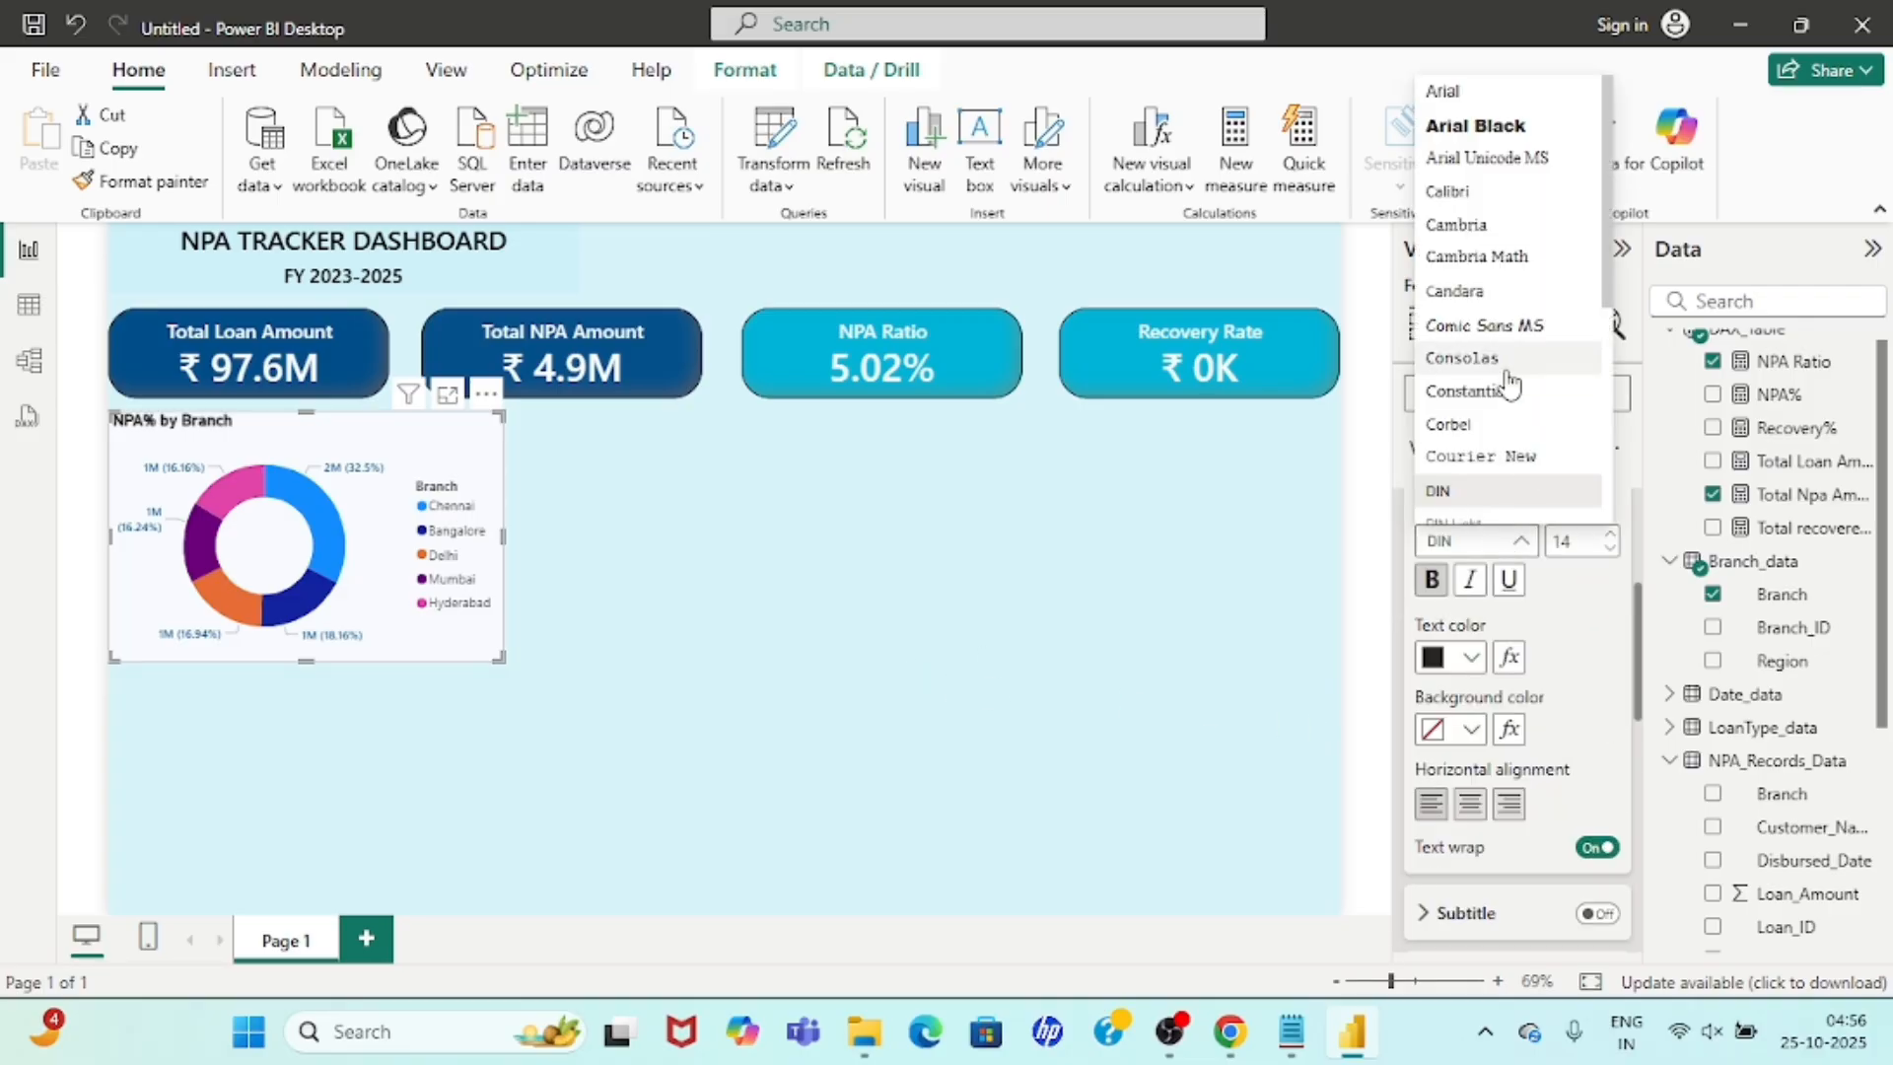
{"action": "scroll", "coordinate": [1509, 386], "scroll_direction": "down", "scroll_amount": 5}
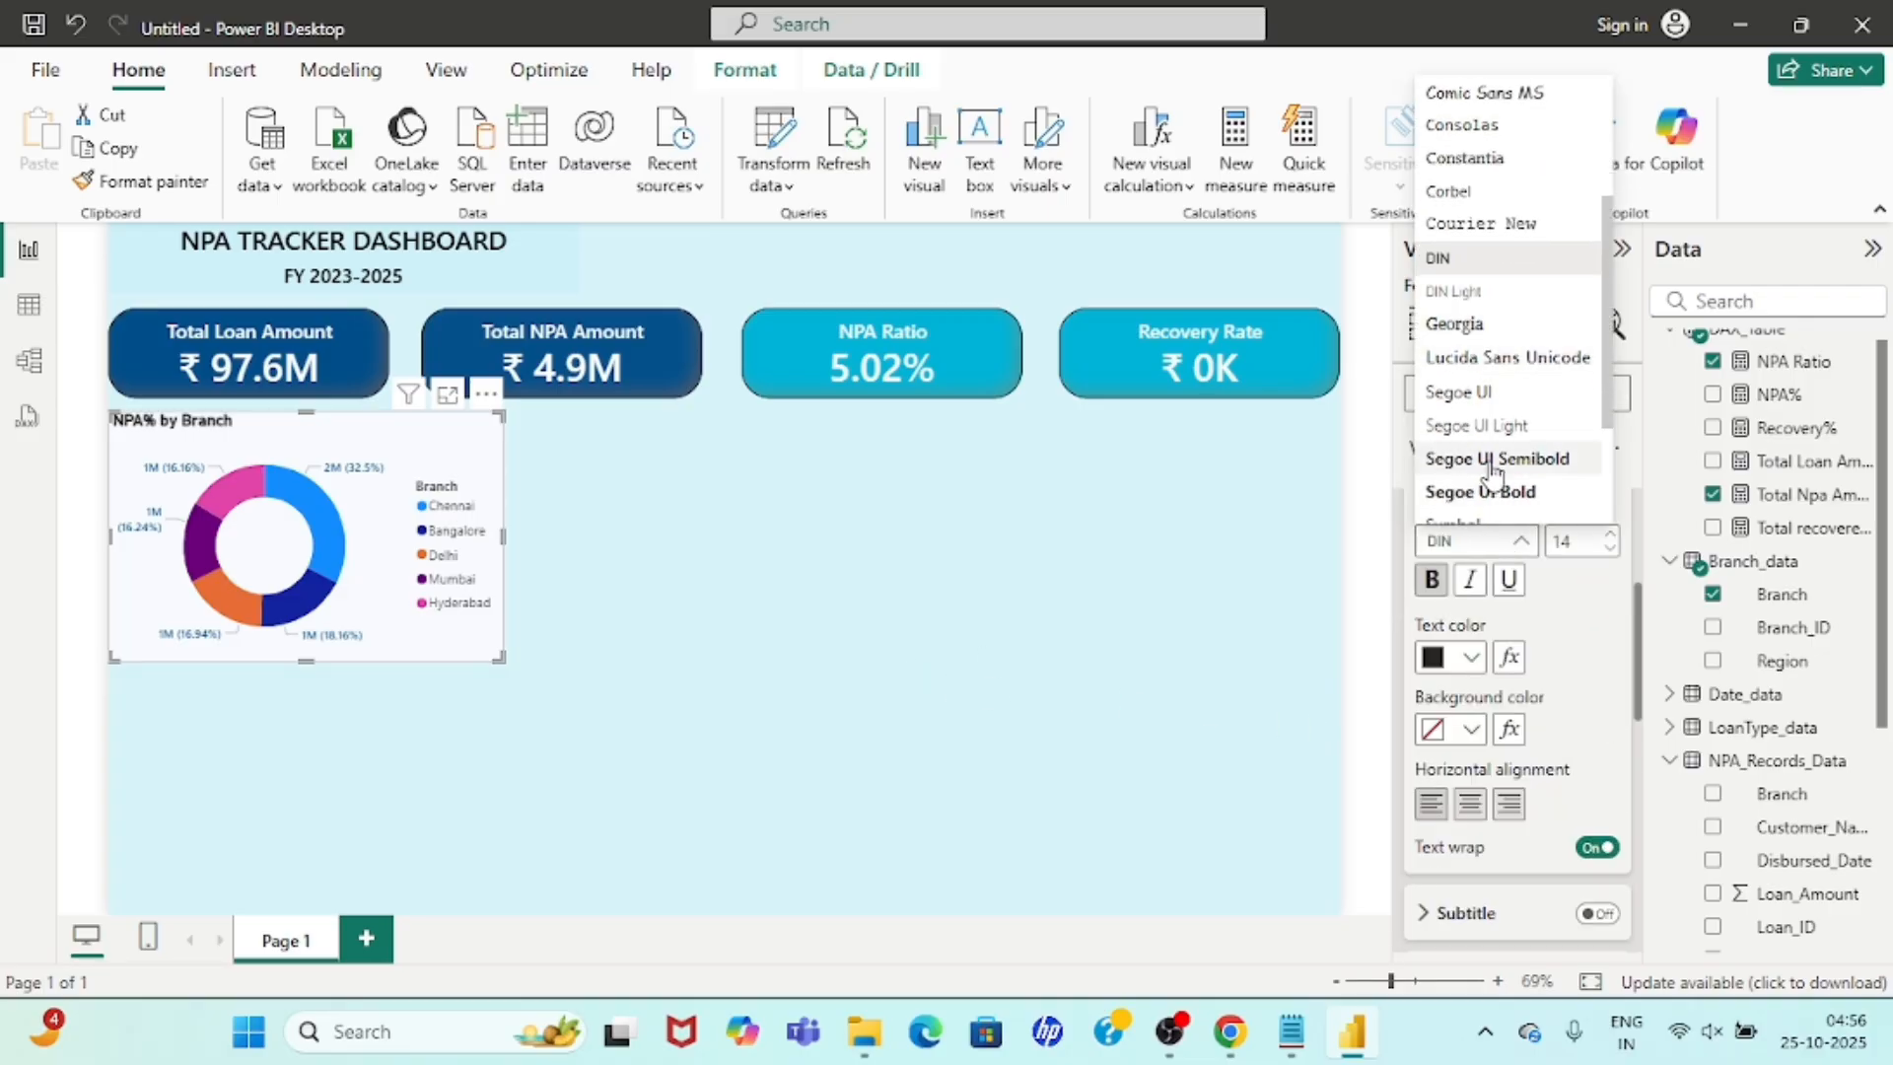
{"action": "left_click", "coordinate": [1494, 459]}
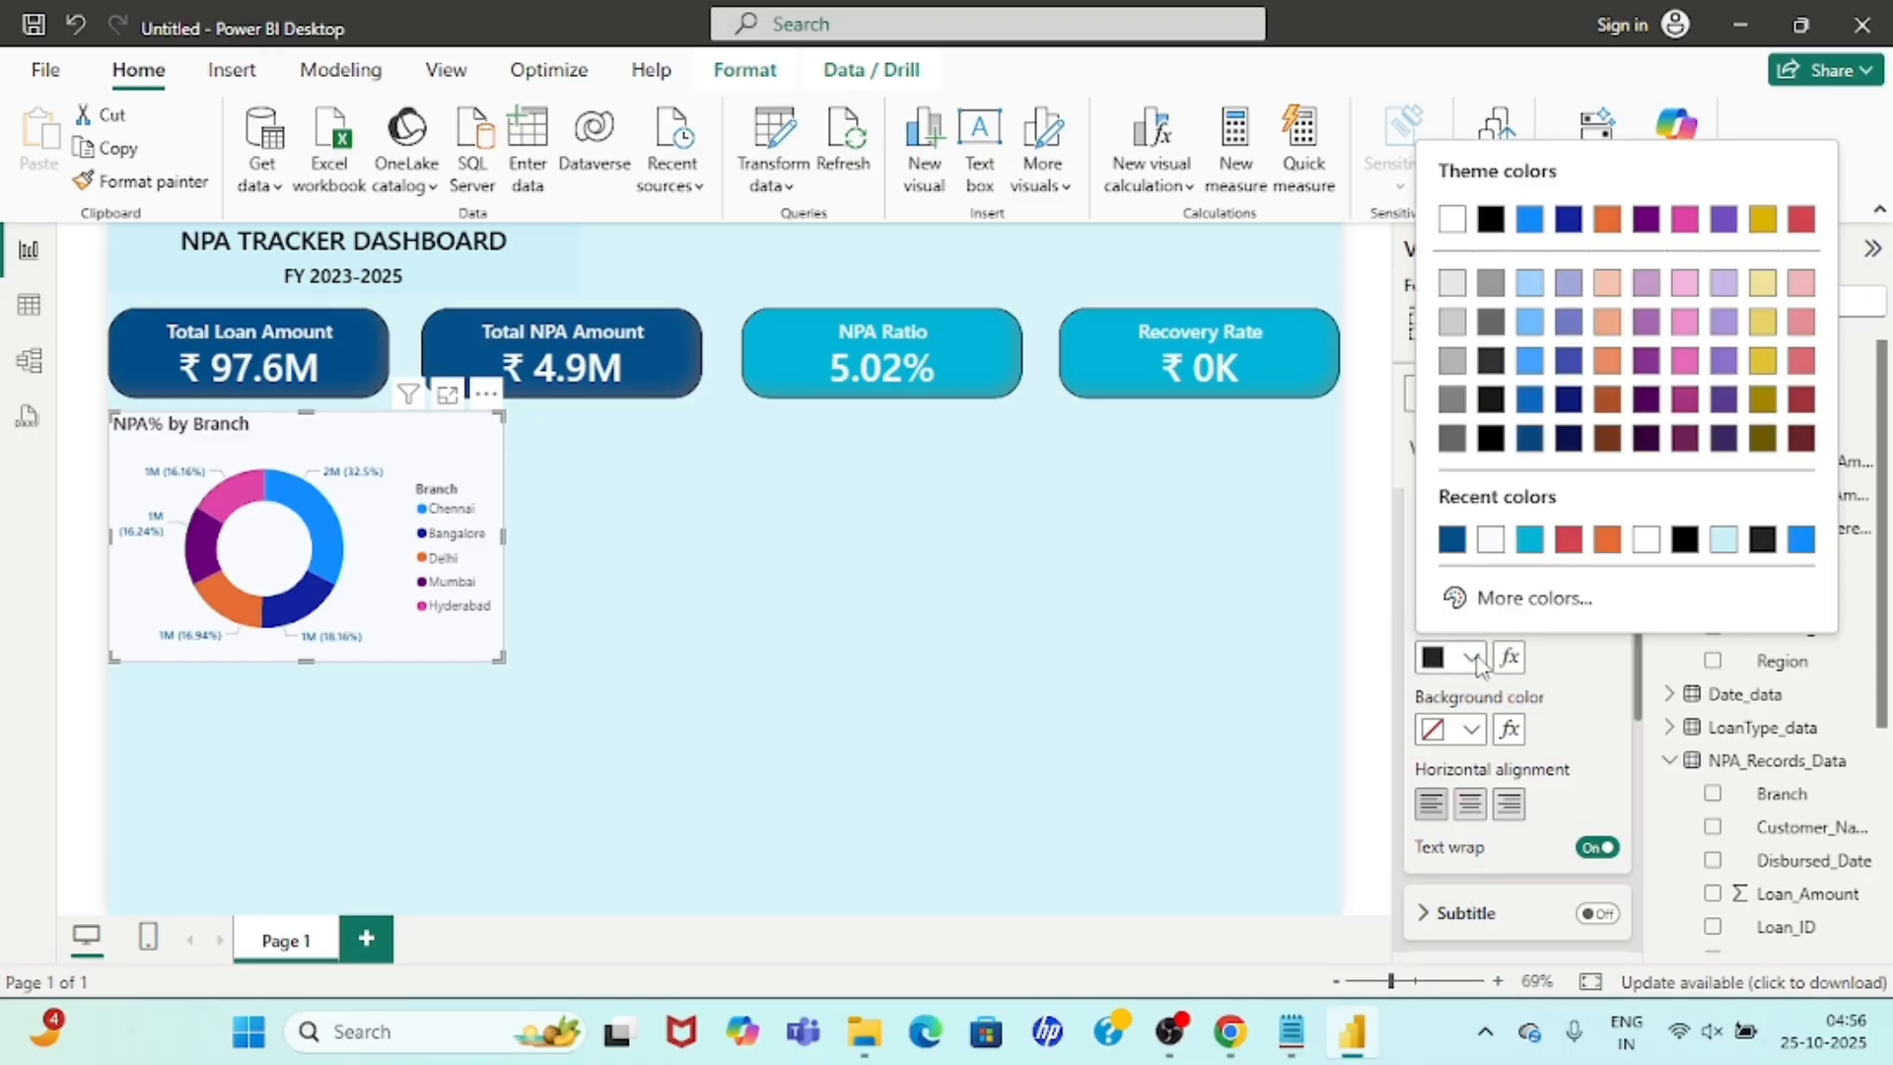
{"action": "left_click", "coordinate": [1471, 657]}
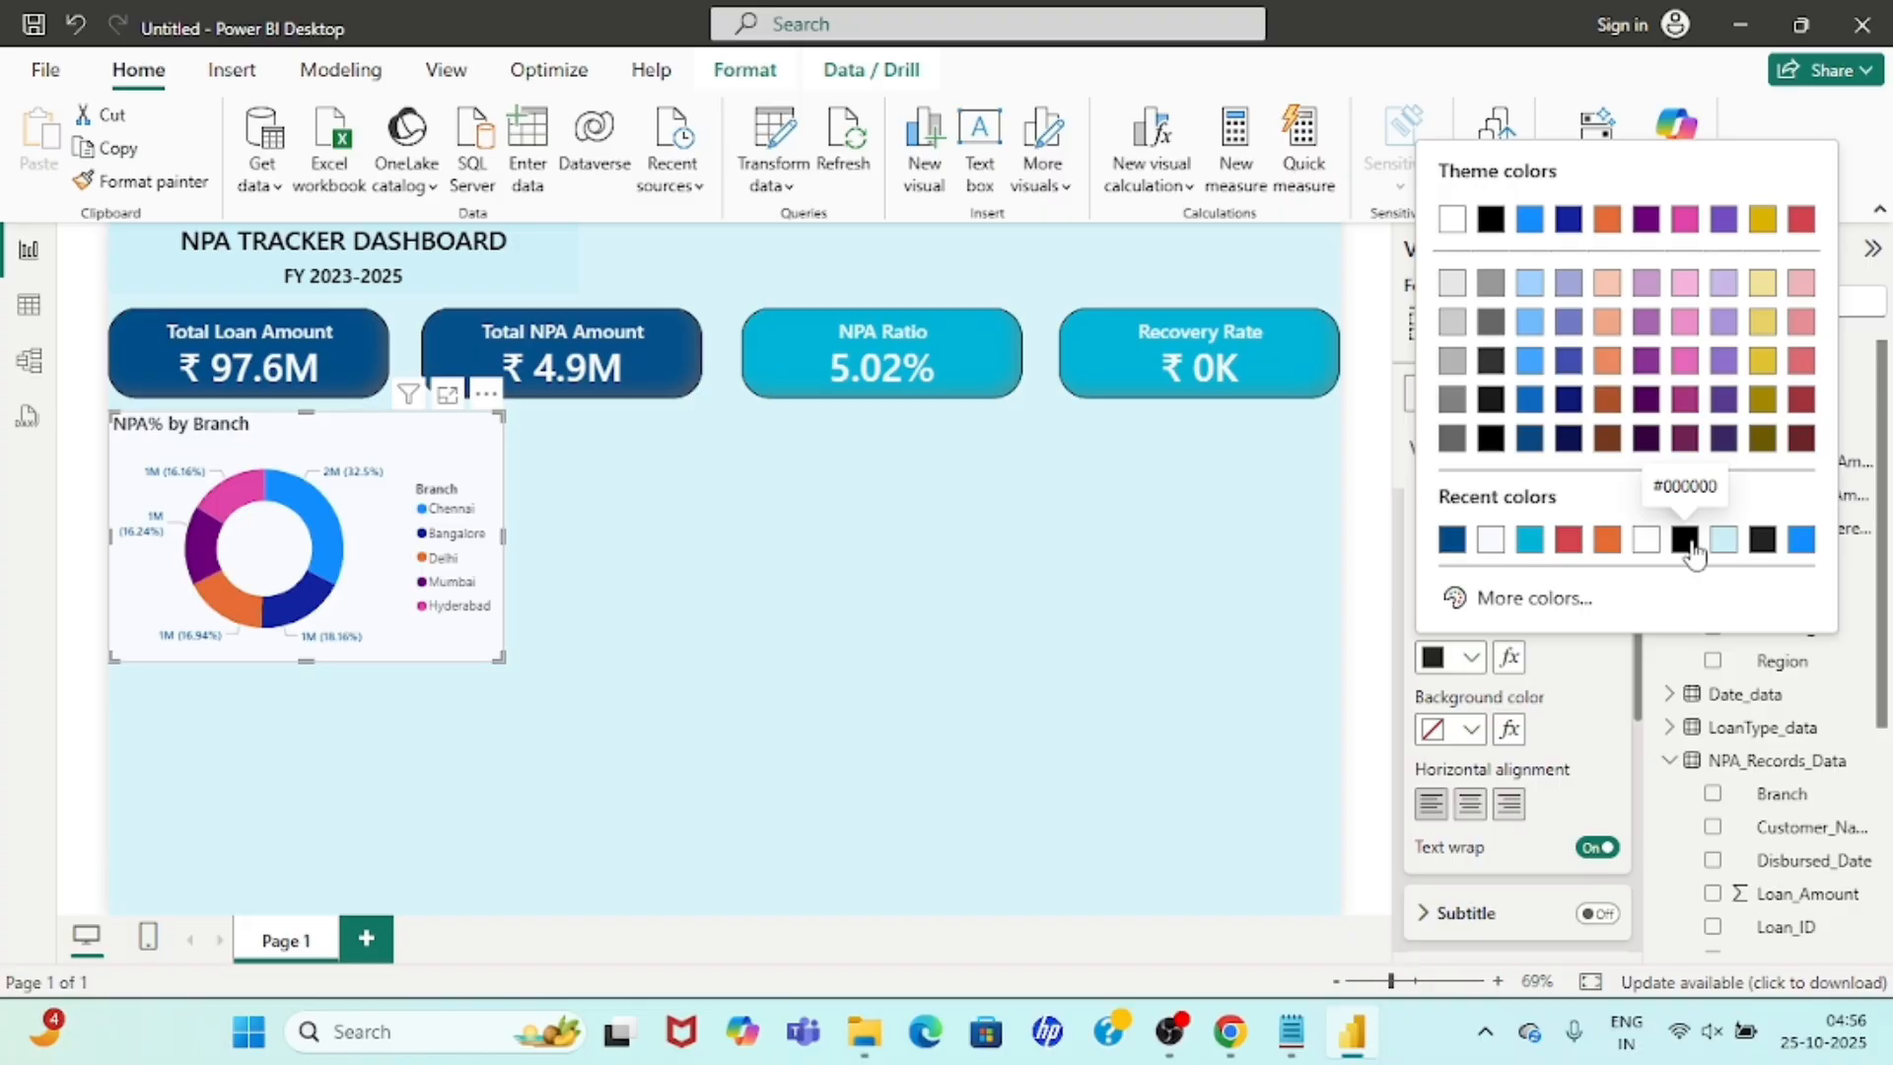
{"action": "left_click", "coordinate": [1686, 541]}
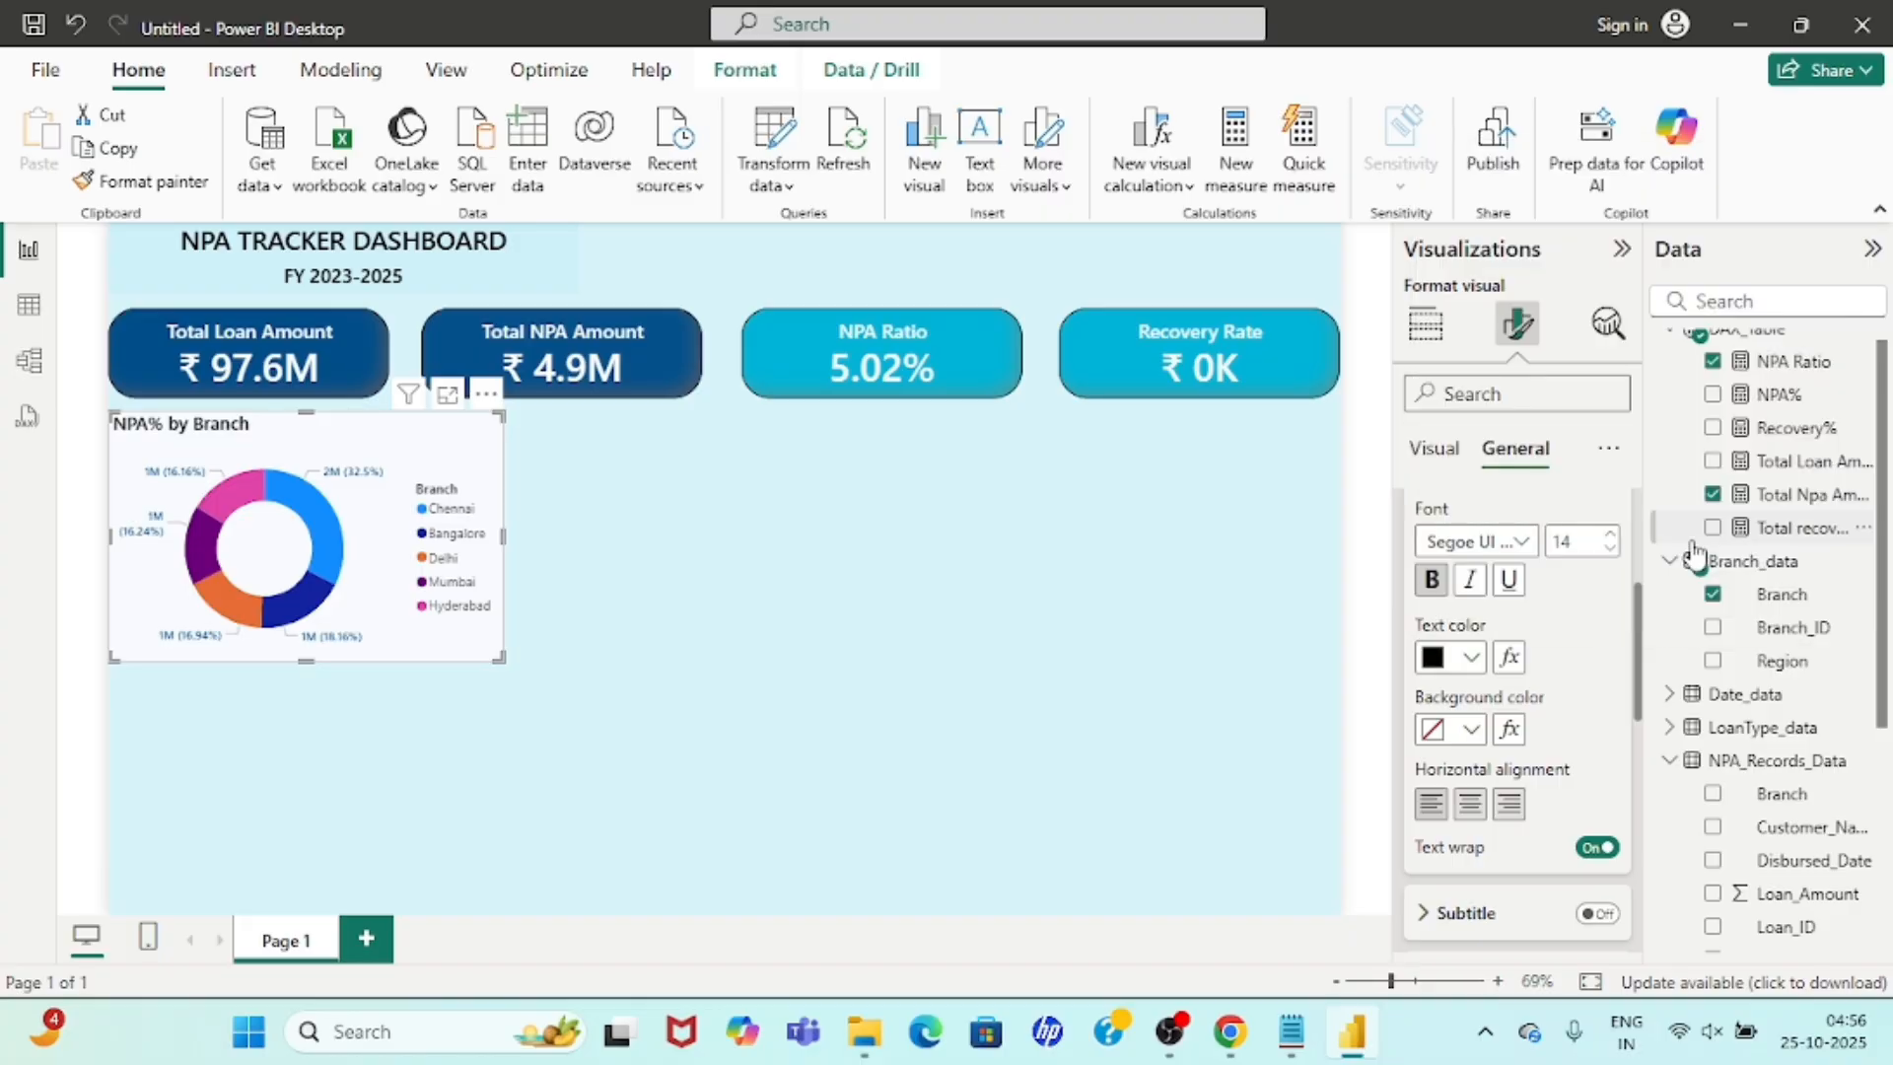
{"action": "scroll", "coordinate": [1509, 655], "scroll_direction": "down", "scroll_amount": 2}
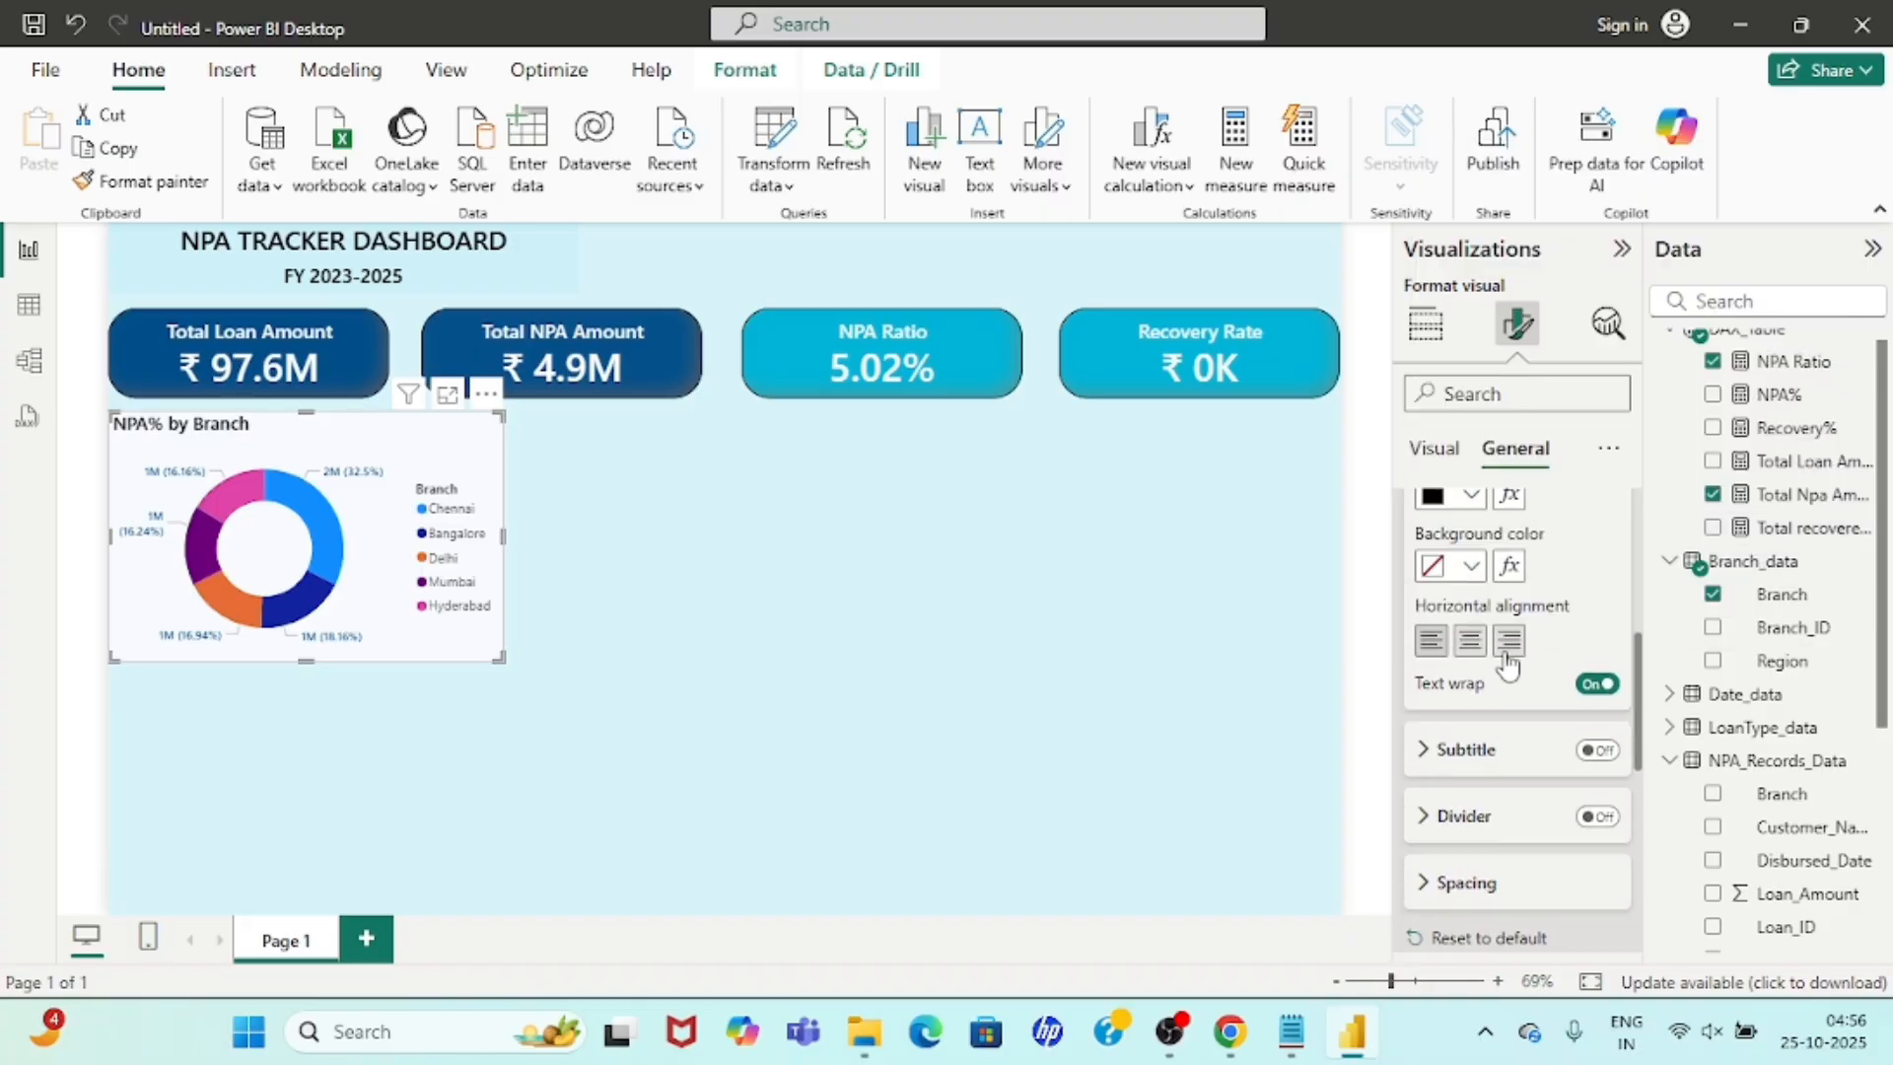
{"action": "left_click", "coordinate": [1472, 643]}
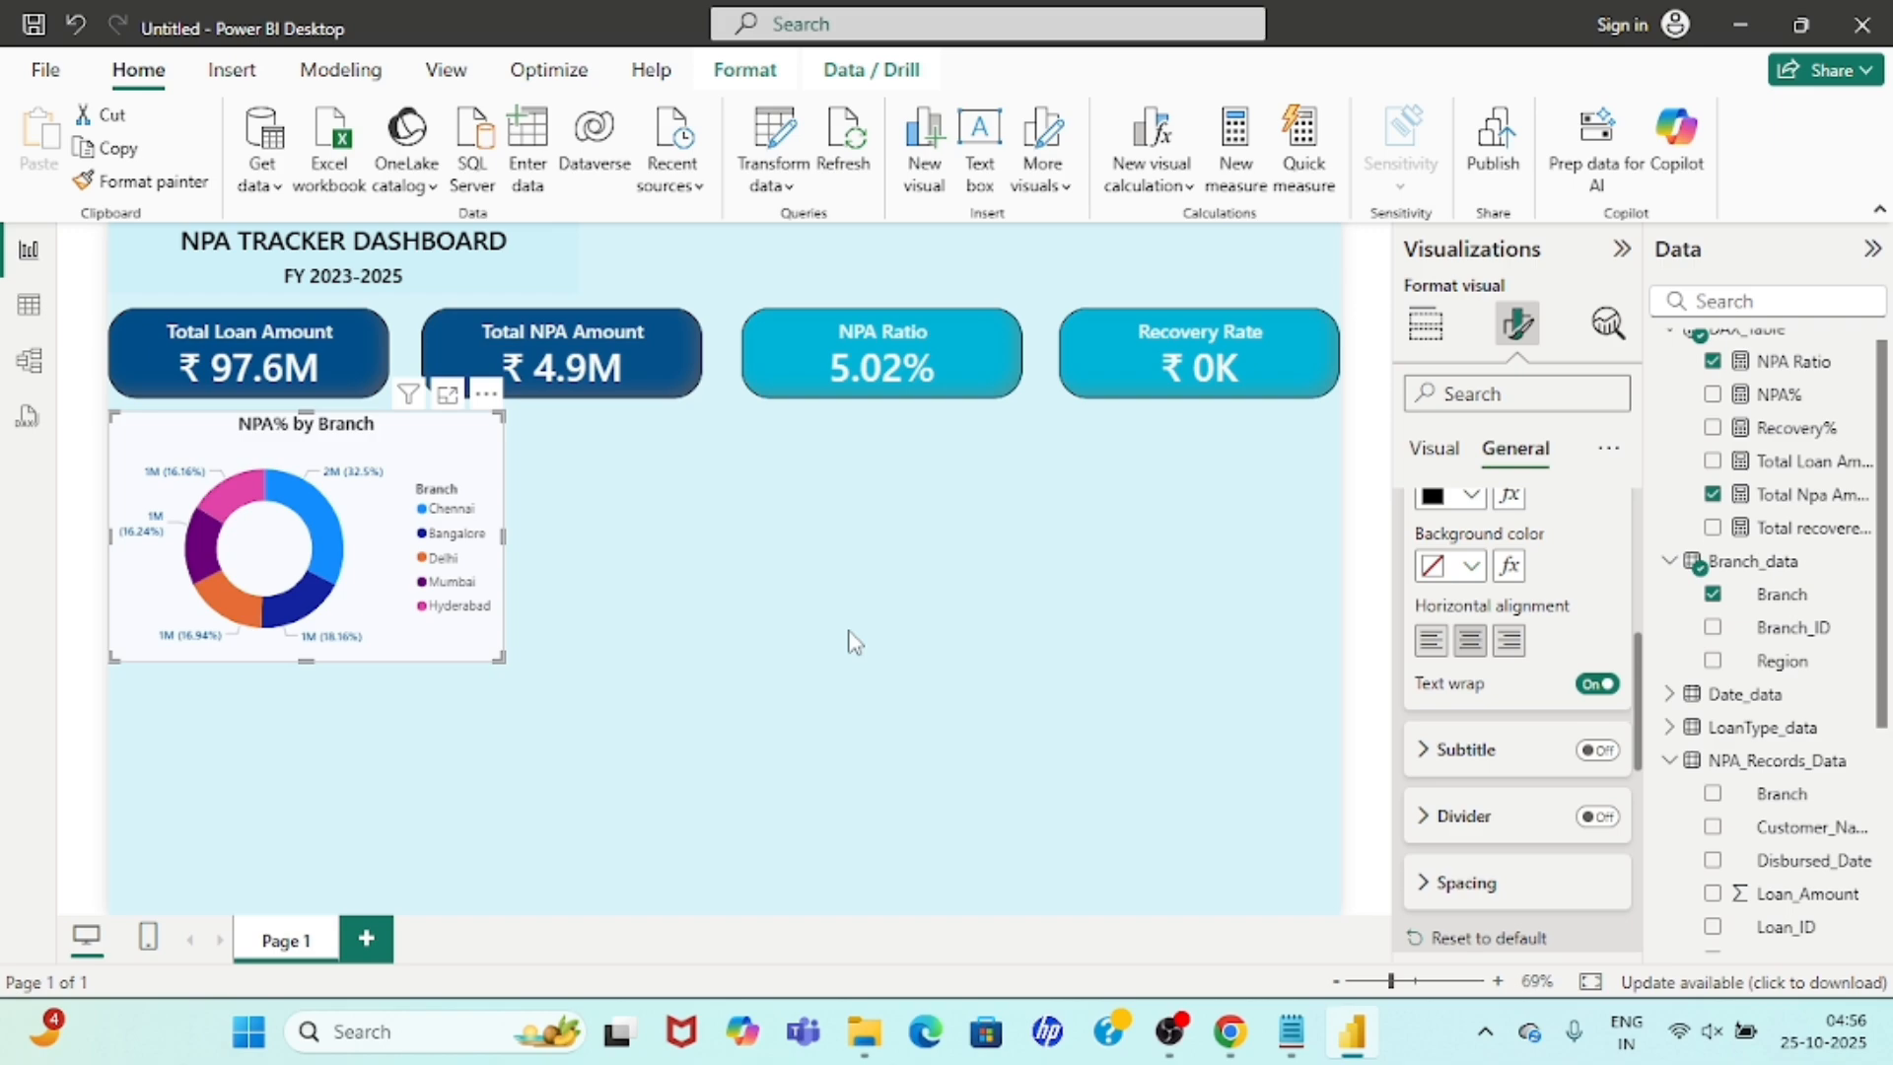
{"action": "left_click", "coordinate": [951, 641]}
Widen the NPA% by Branch donut chart slightly by extending its lower-right corner.
{"action": "left_click", "coordinate": [362, 445]}
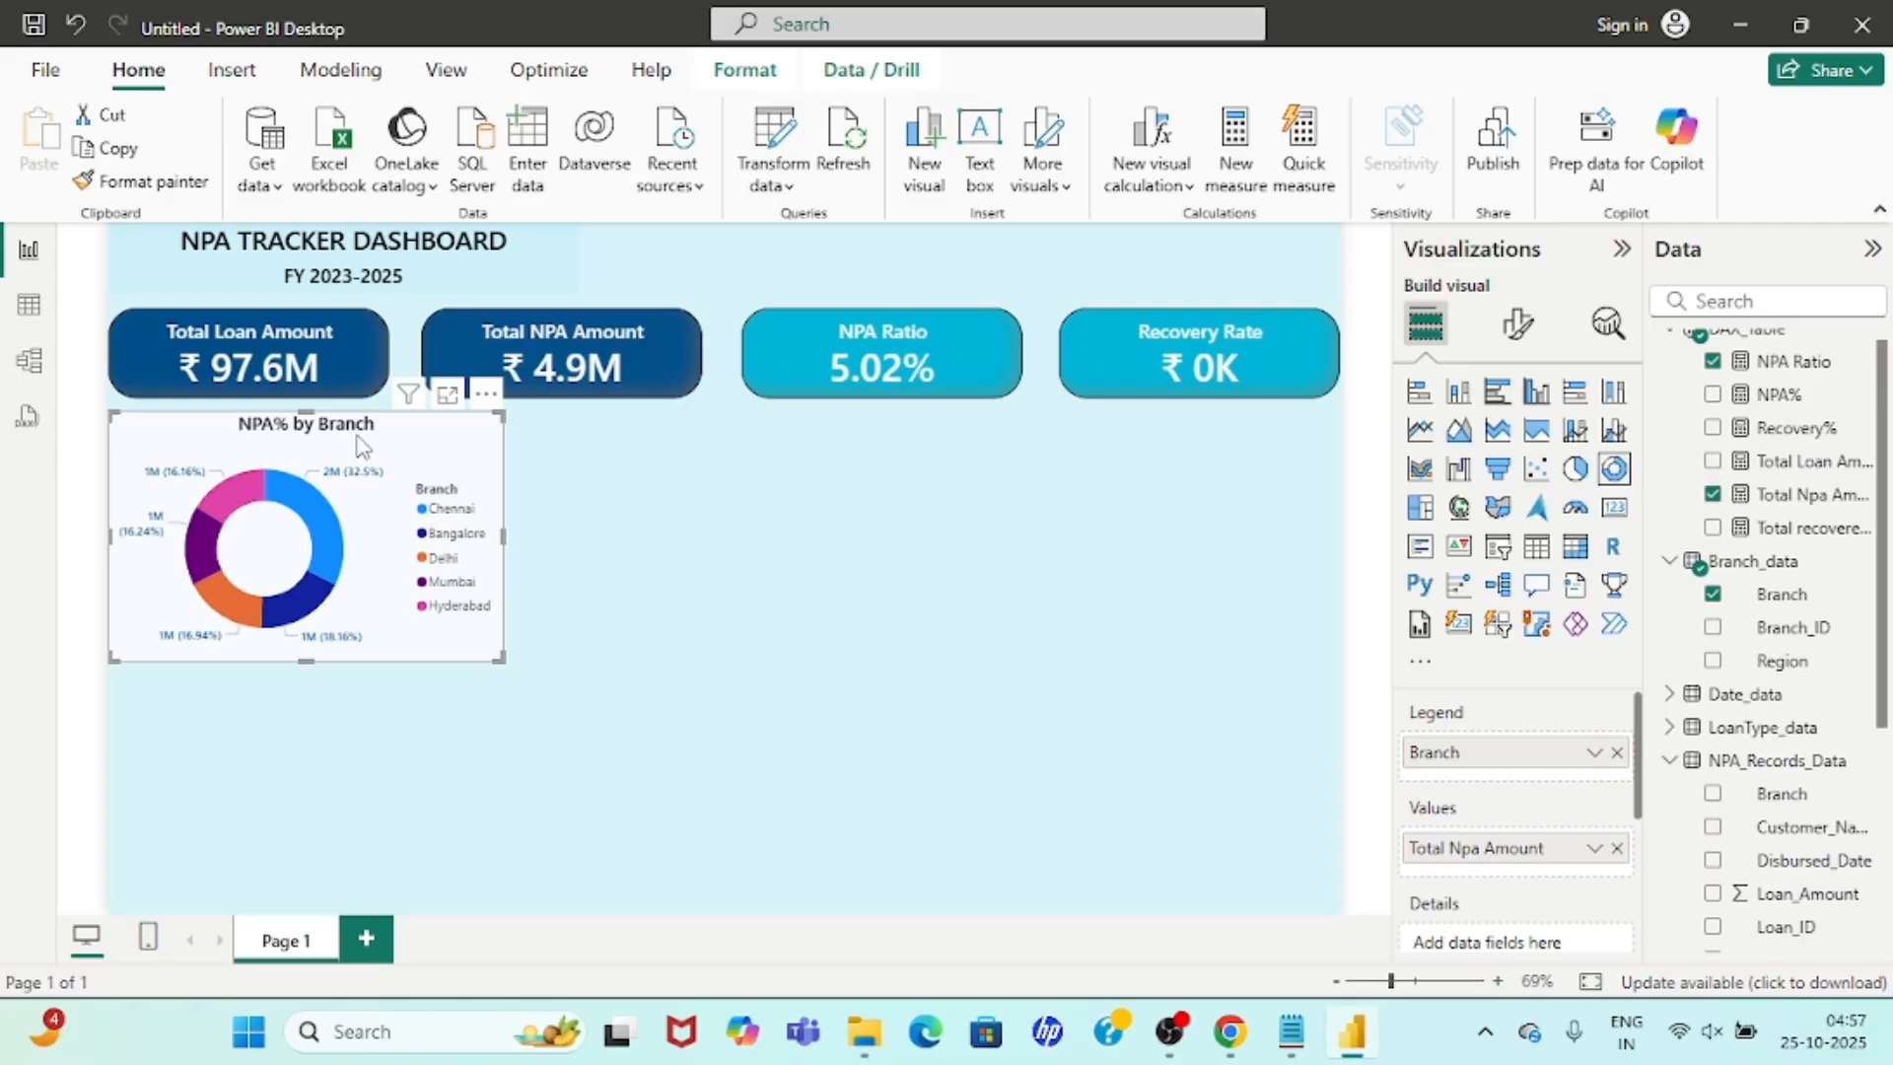
{"action": "left_click_drag", "start_coordinate": [504, 660], "coordinate": [540, 672]}
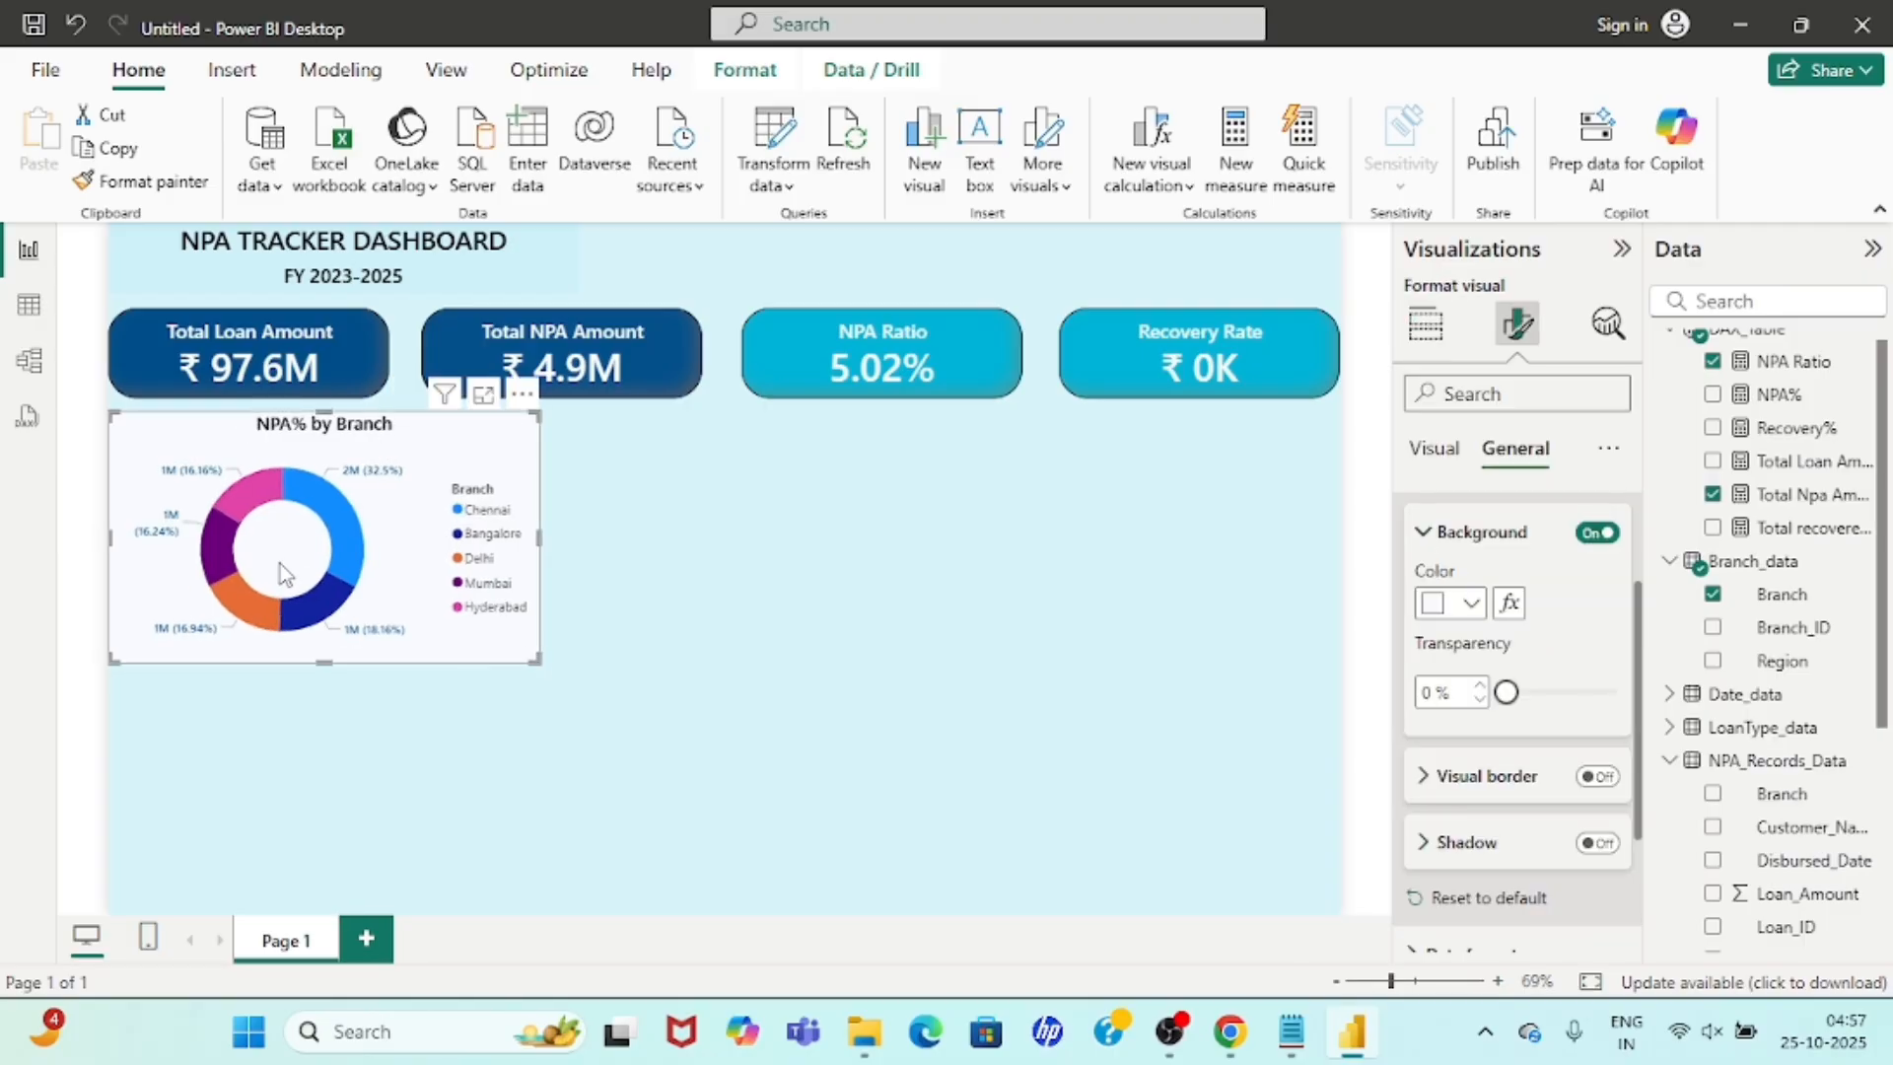
{"action": "left_click", "coordinate": [789, 496]}
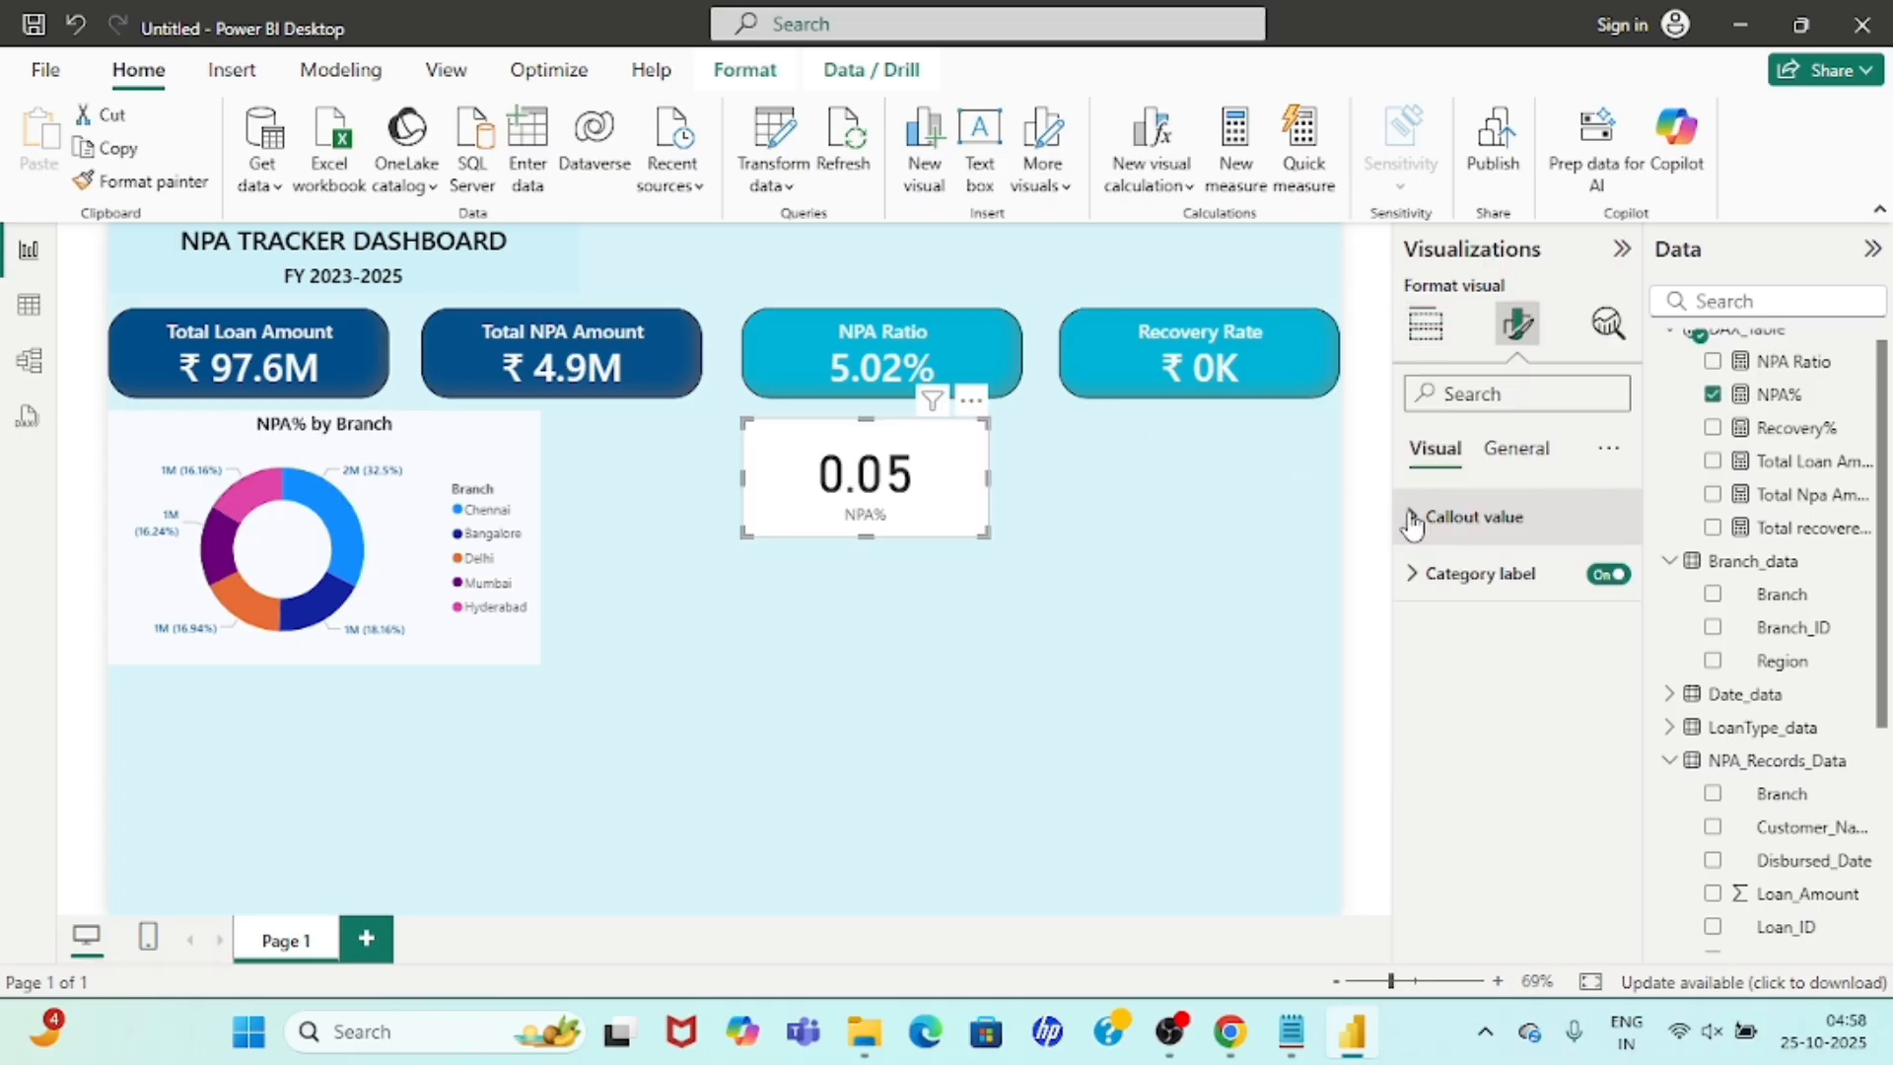
Set the callout value font size of the new NPA% card to 20.
{"action": "left_click", "coordinate": [1412, 520]}
{"action": "left_click", "coordinate": [1586, 613]}
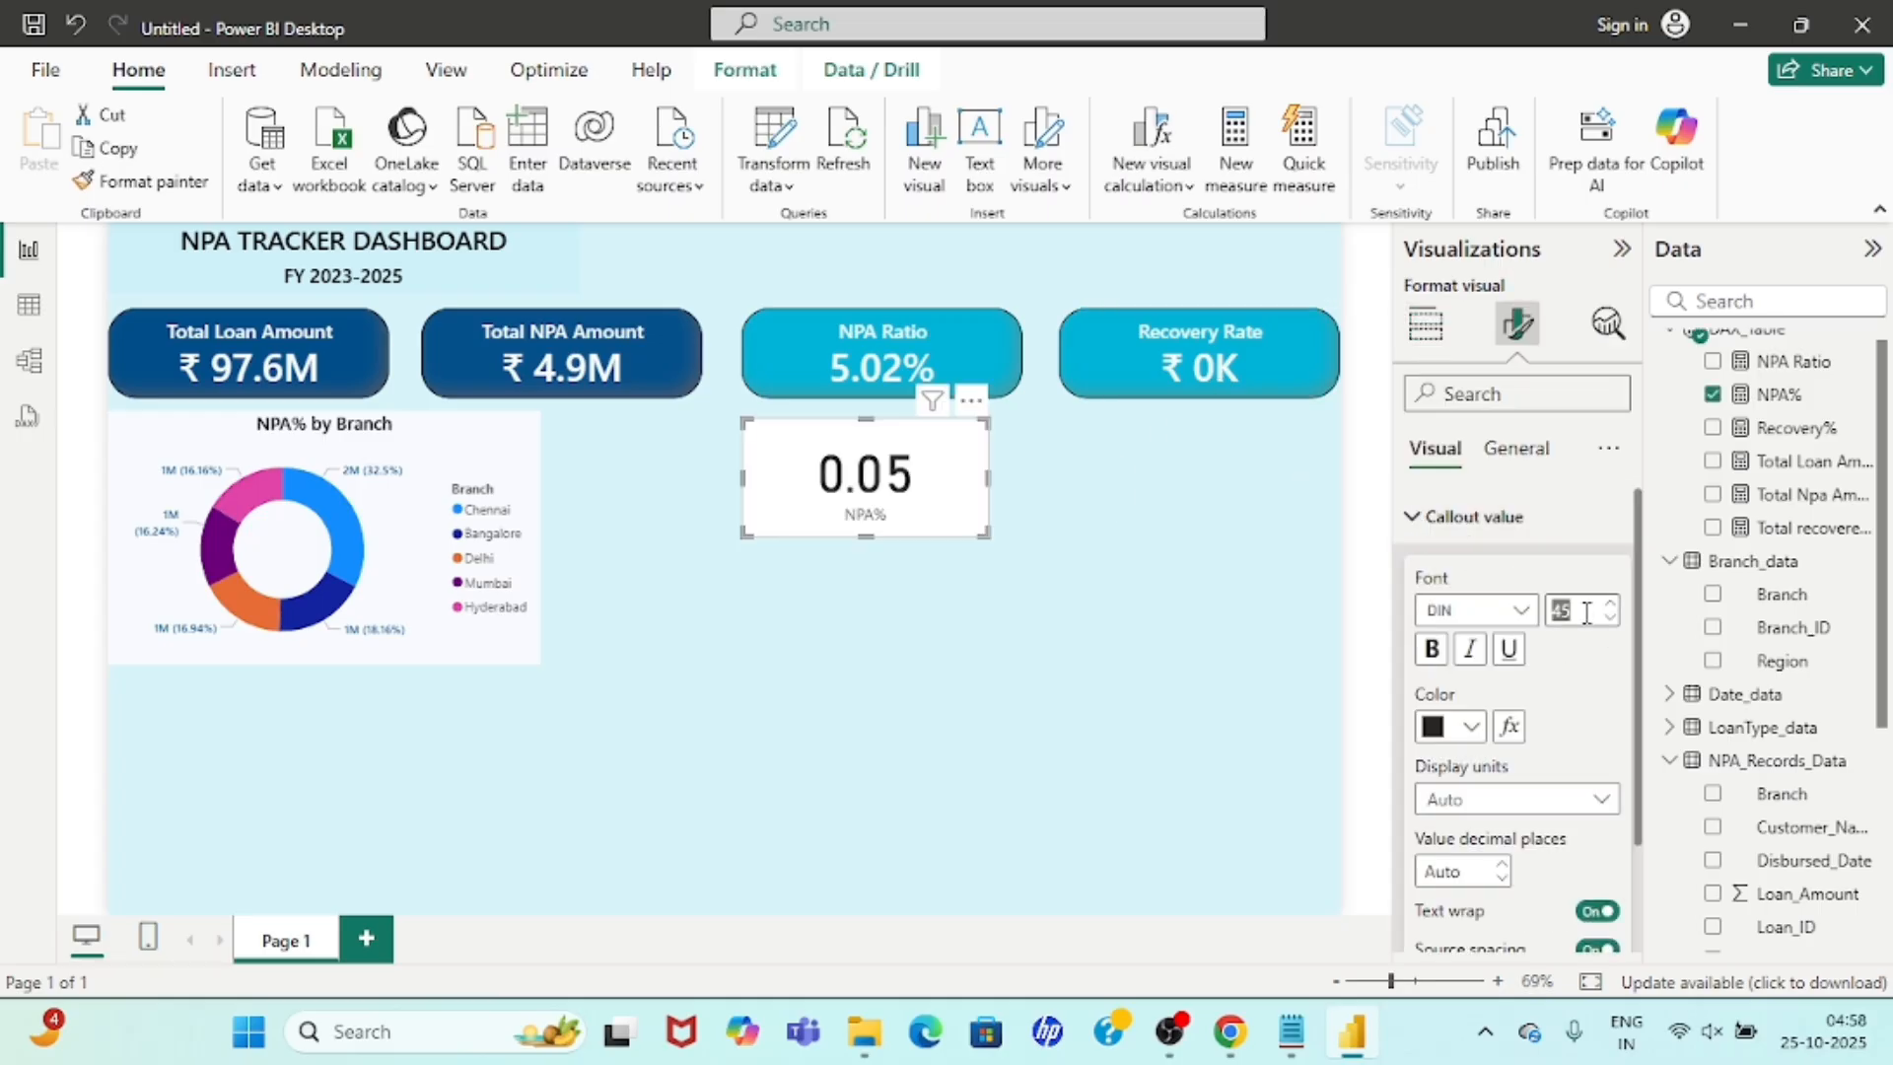
{"action": "type", "text": "20"}
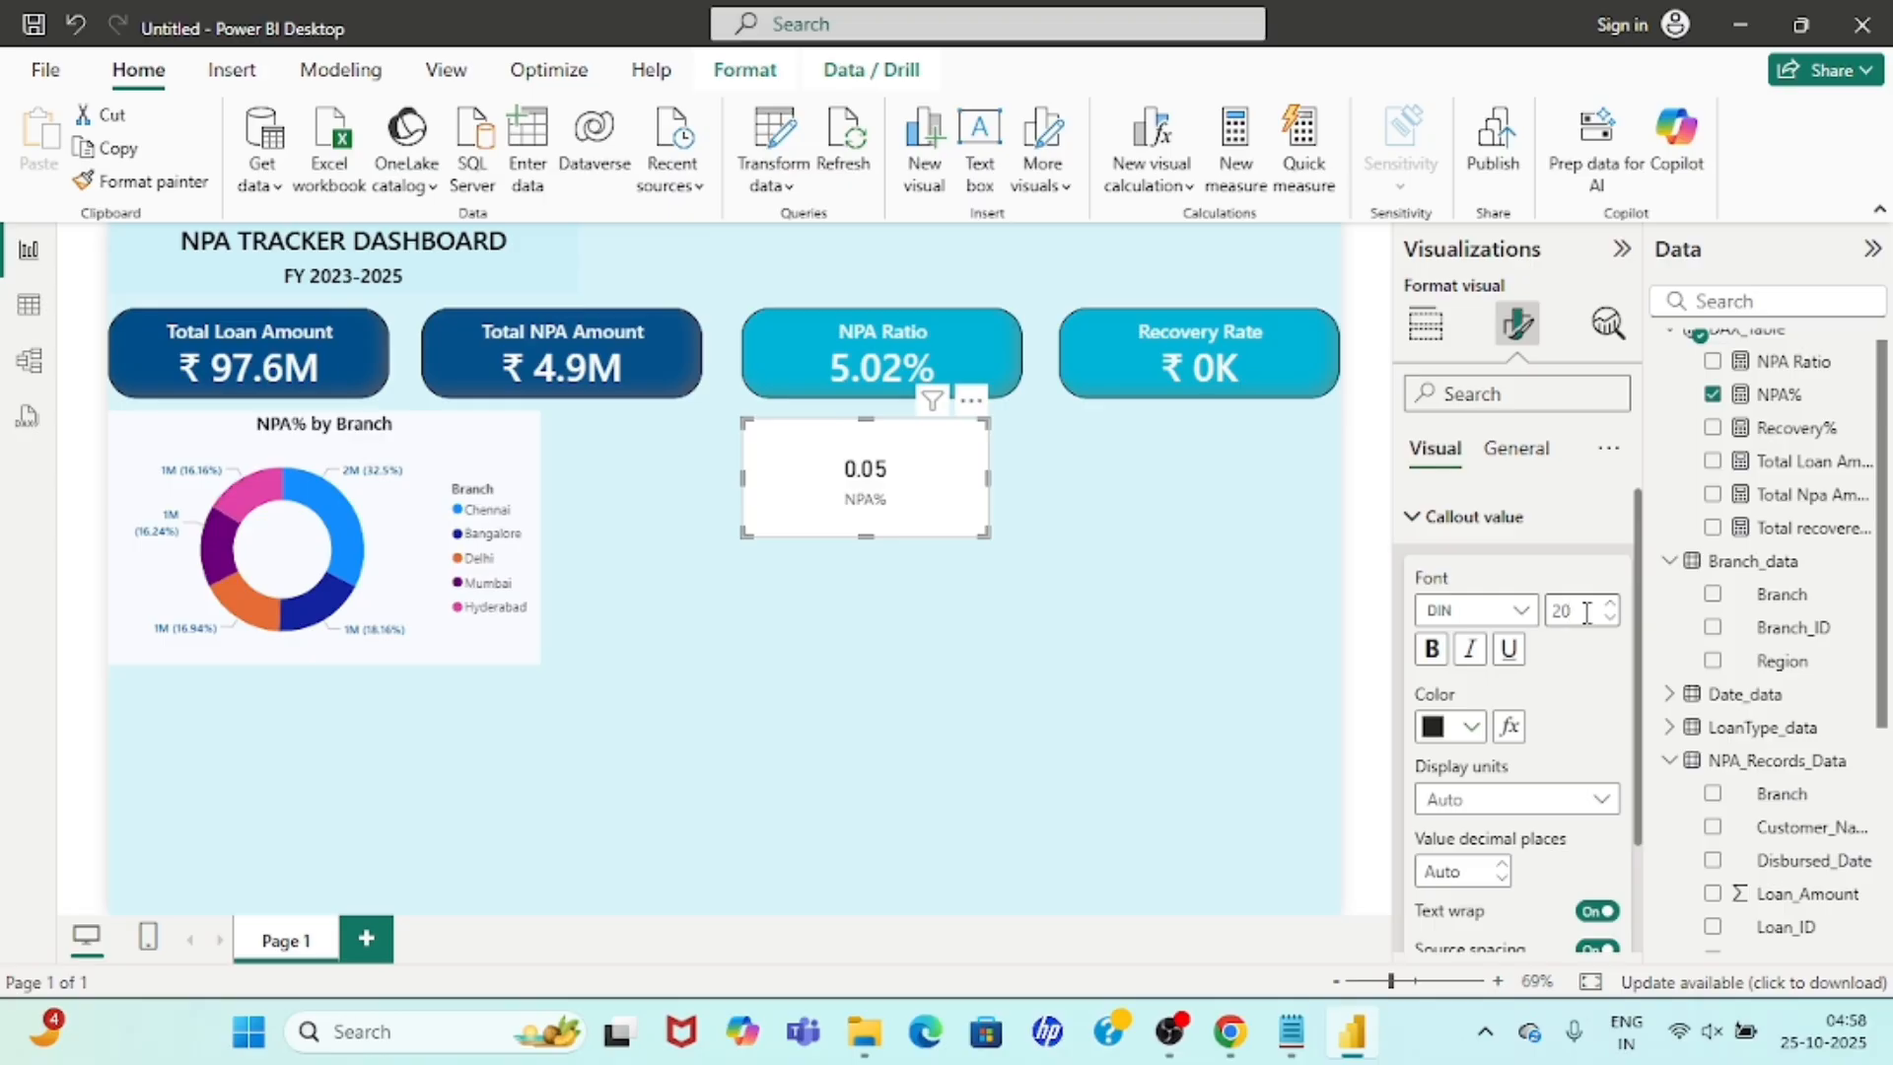
{"action": "left_click", "coordinate": [1039, 595]}
Copy the NPA Ratio card's formatting onto the NPA% card with the Format painter.
{"action": "left_click", "coordinate": [845, 365]}
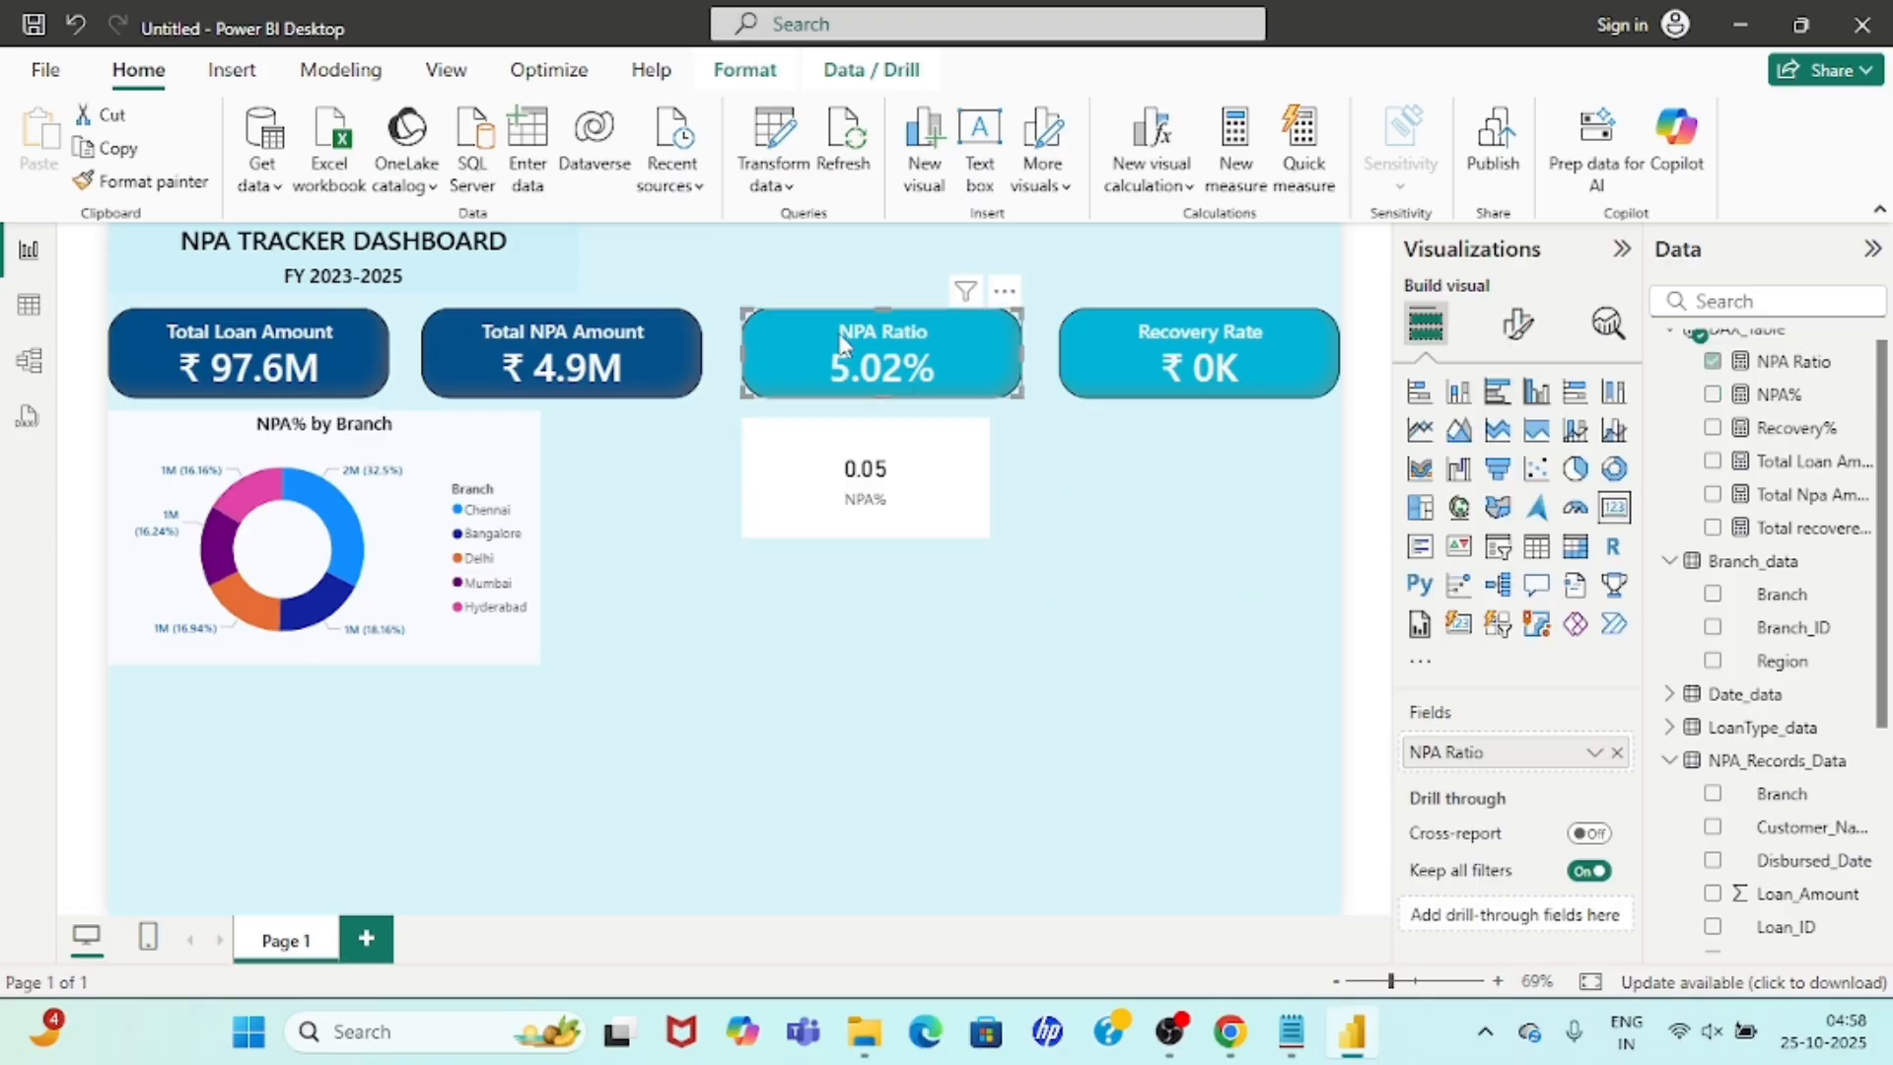
{"action": "left_click", "coordinate": [207, 190]}
{"action": "left_click", "coordinate": [931, 460]}
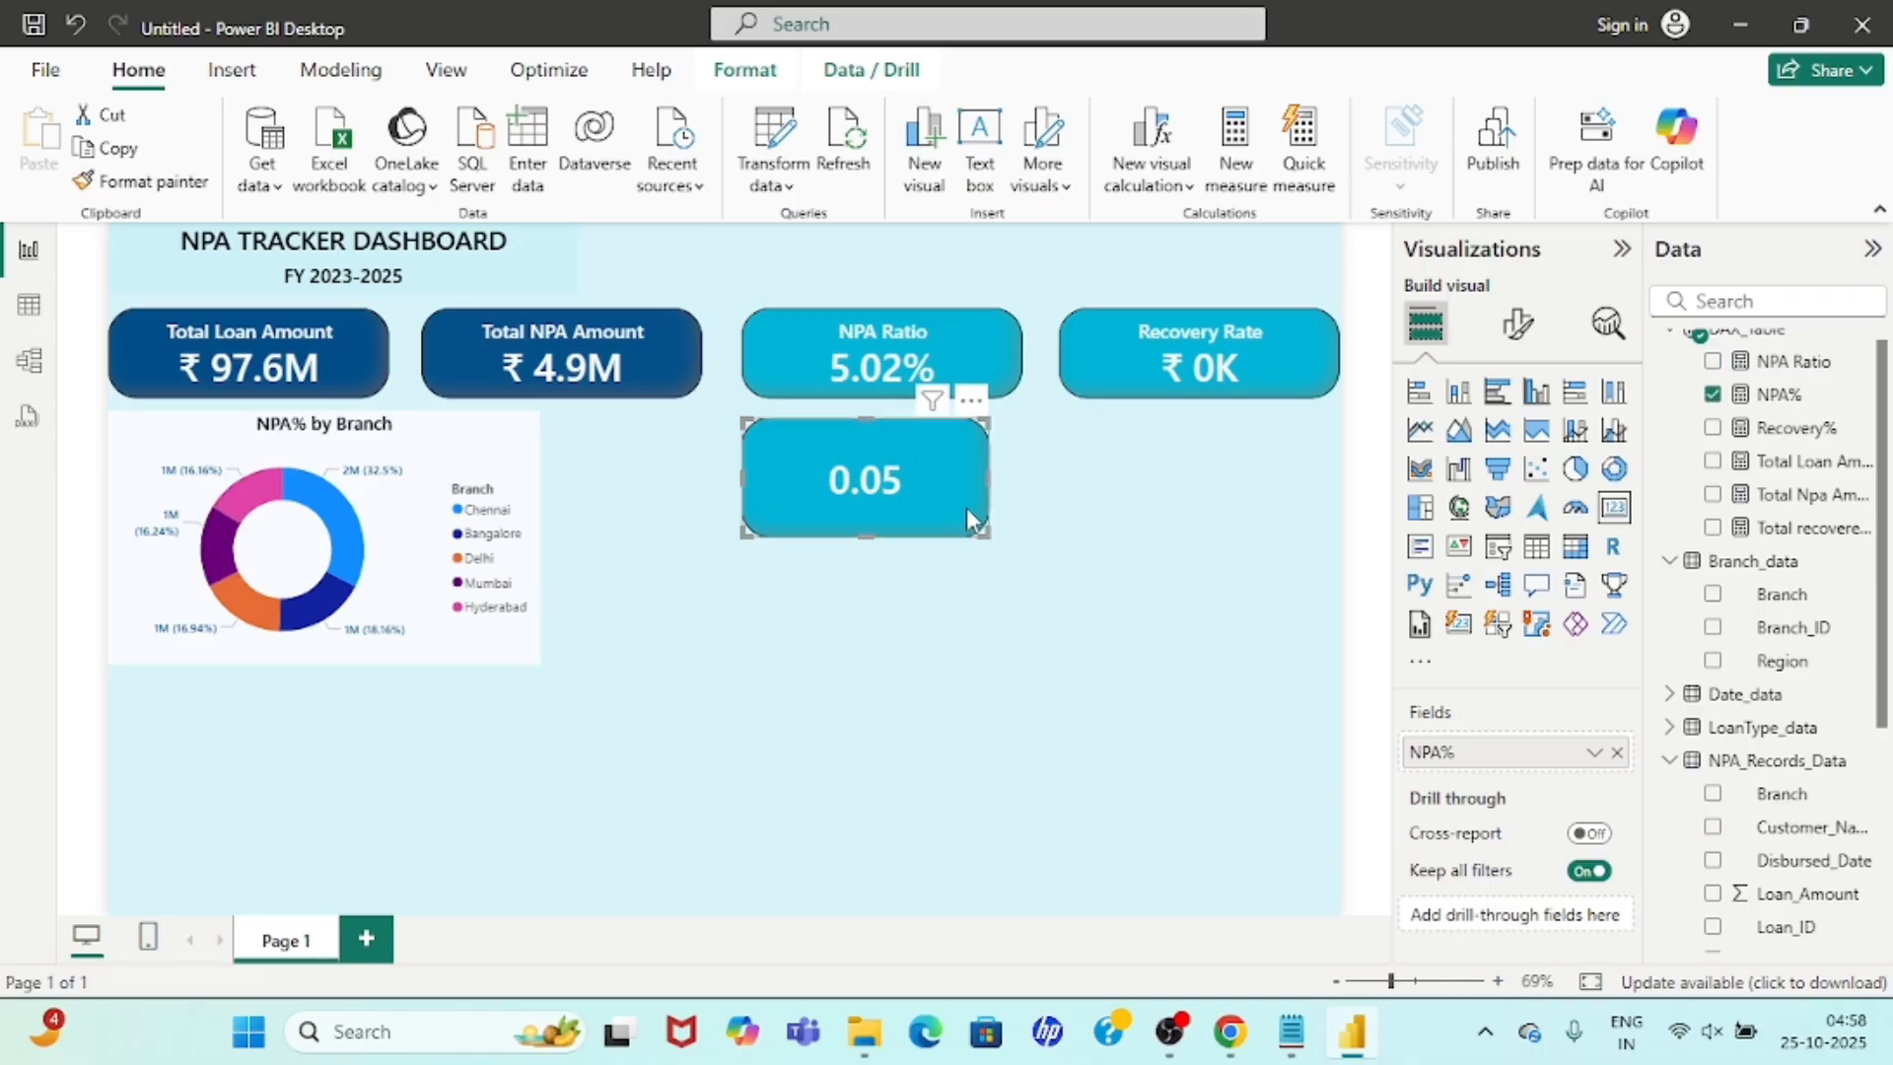
{"action": "left_click", "coordinate": [1061, 580]}
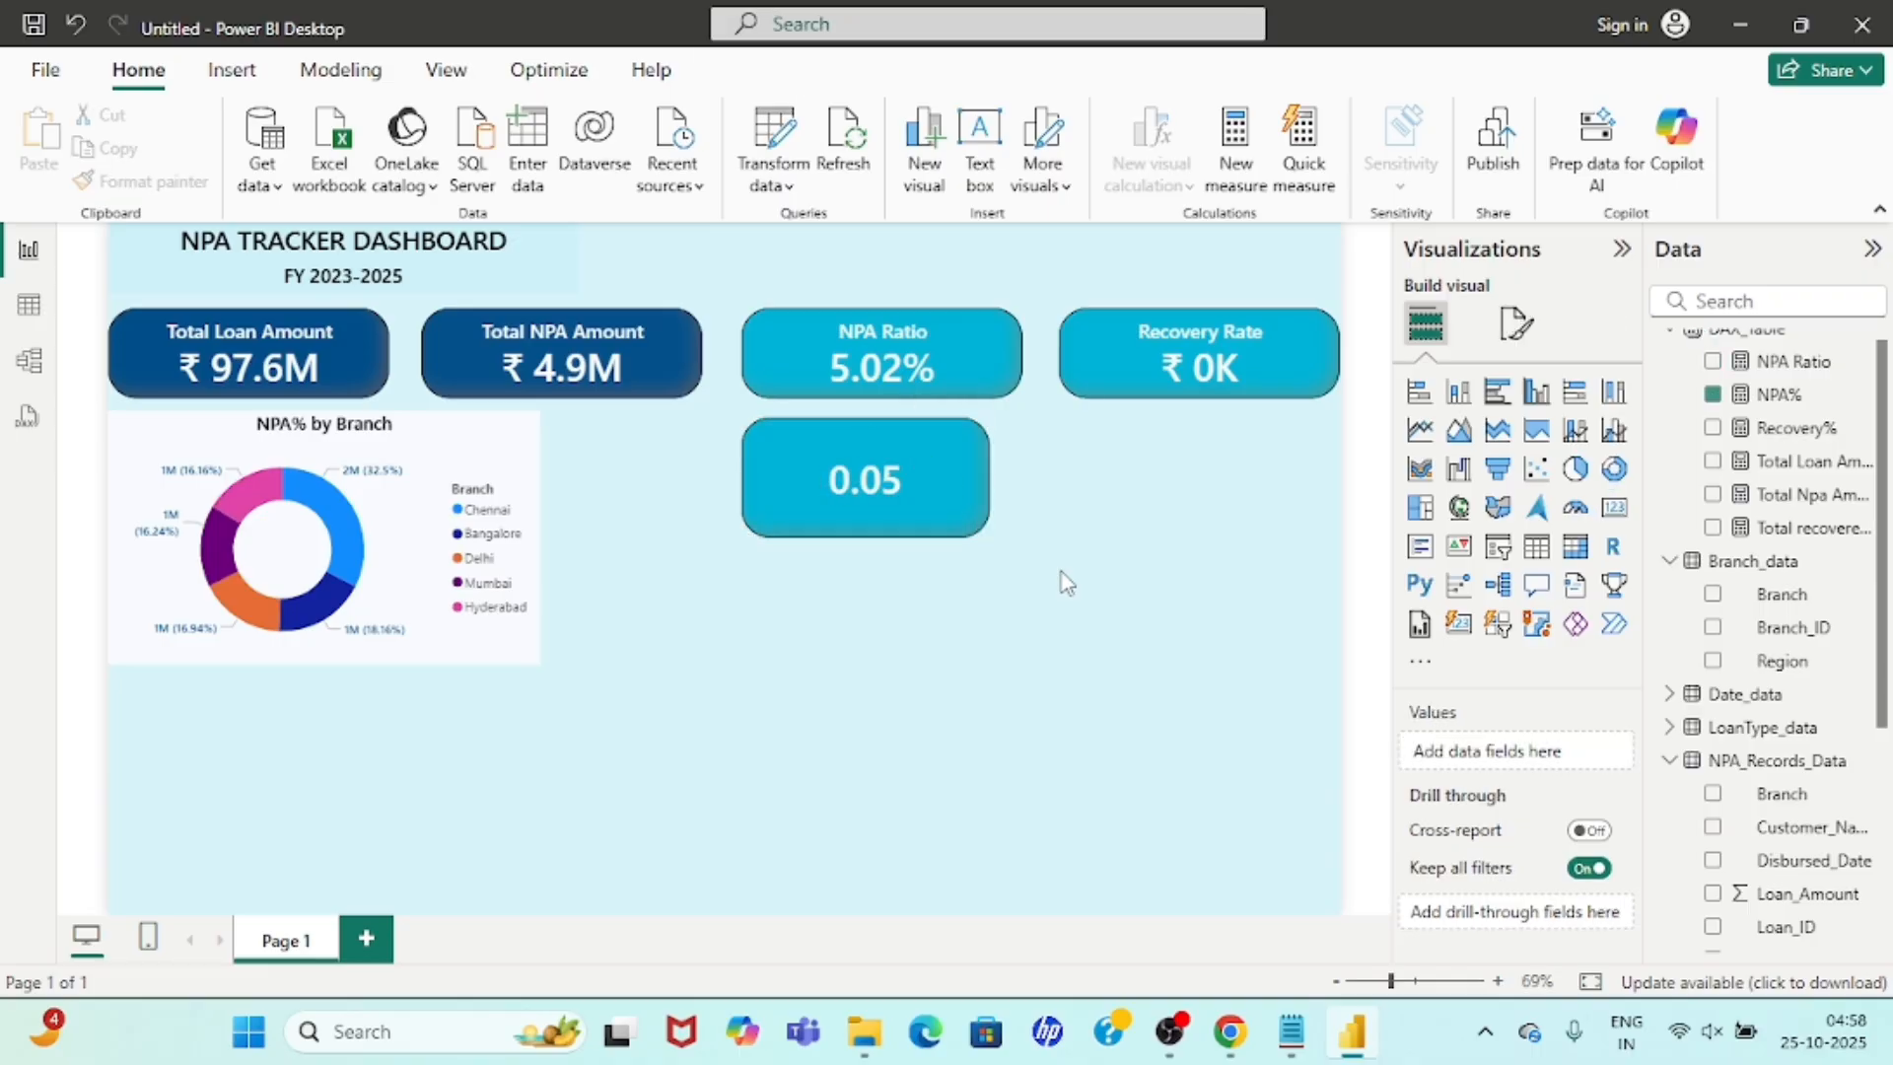
Shrink the NPA% card to a small badge and set its callout value font size to 15.
{"action": "left_click", "coordinate": [914, 485]}
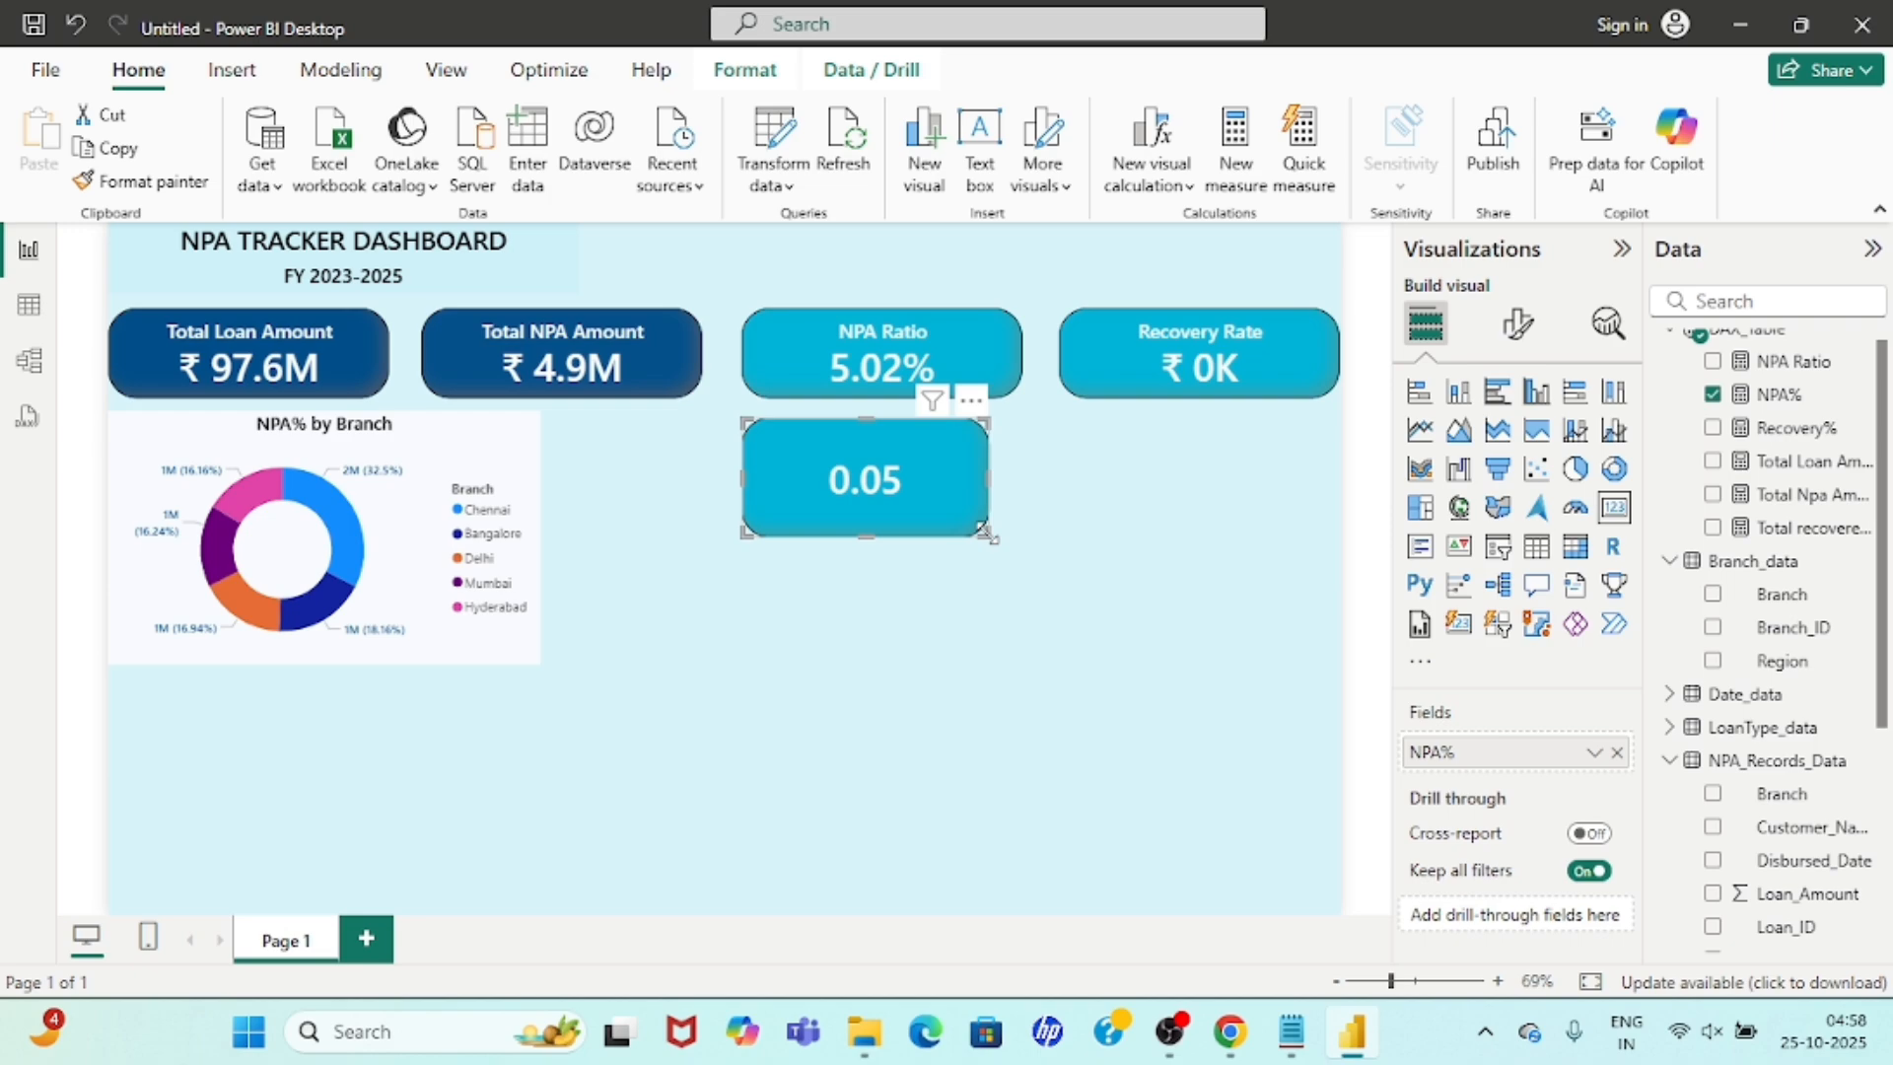
{"action": "left_click_drag", "start_coordinate": [984, 533], "coordinate": [903, 489]}
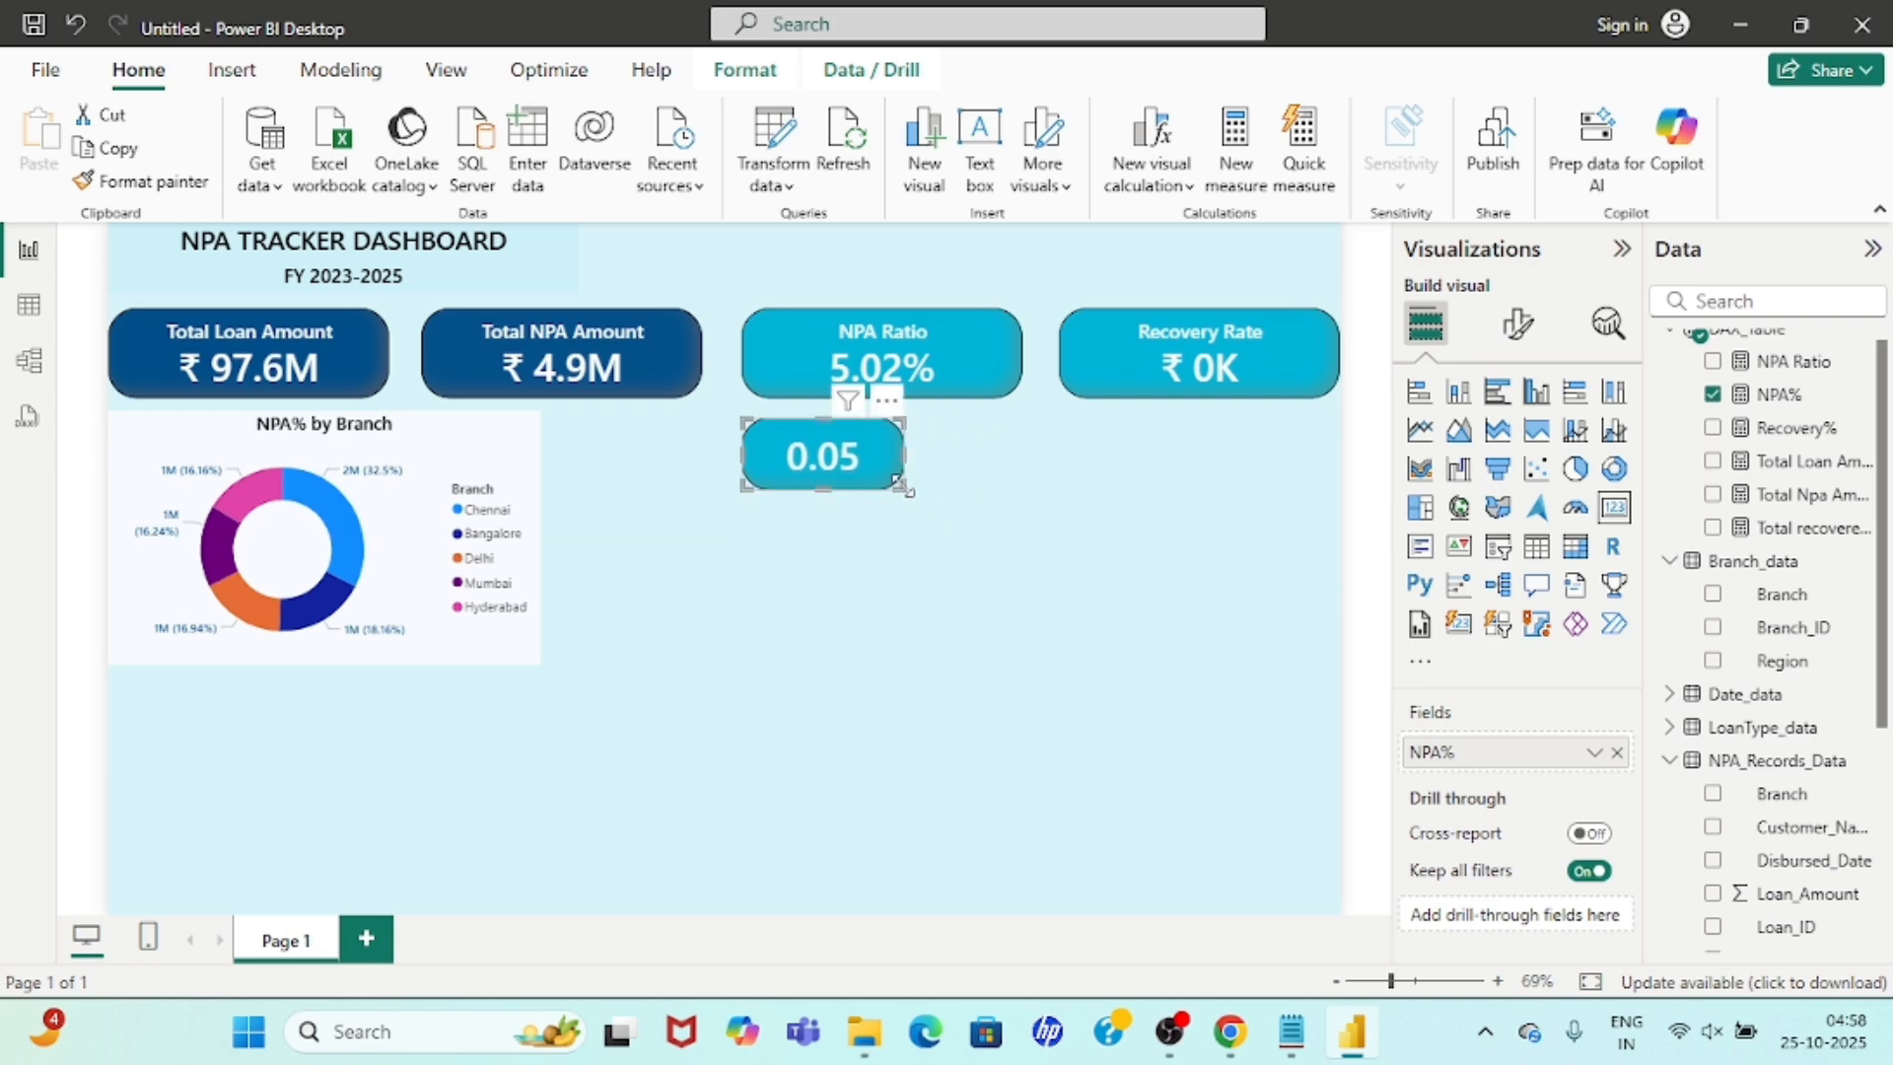
{"action": "left_click", "coordinate": [1518, 323]}
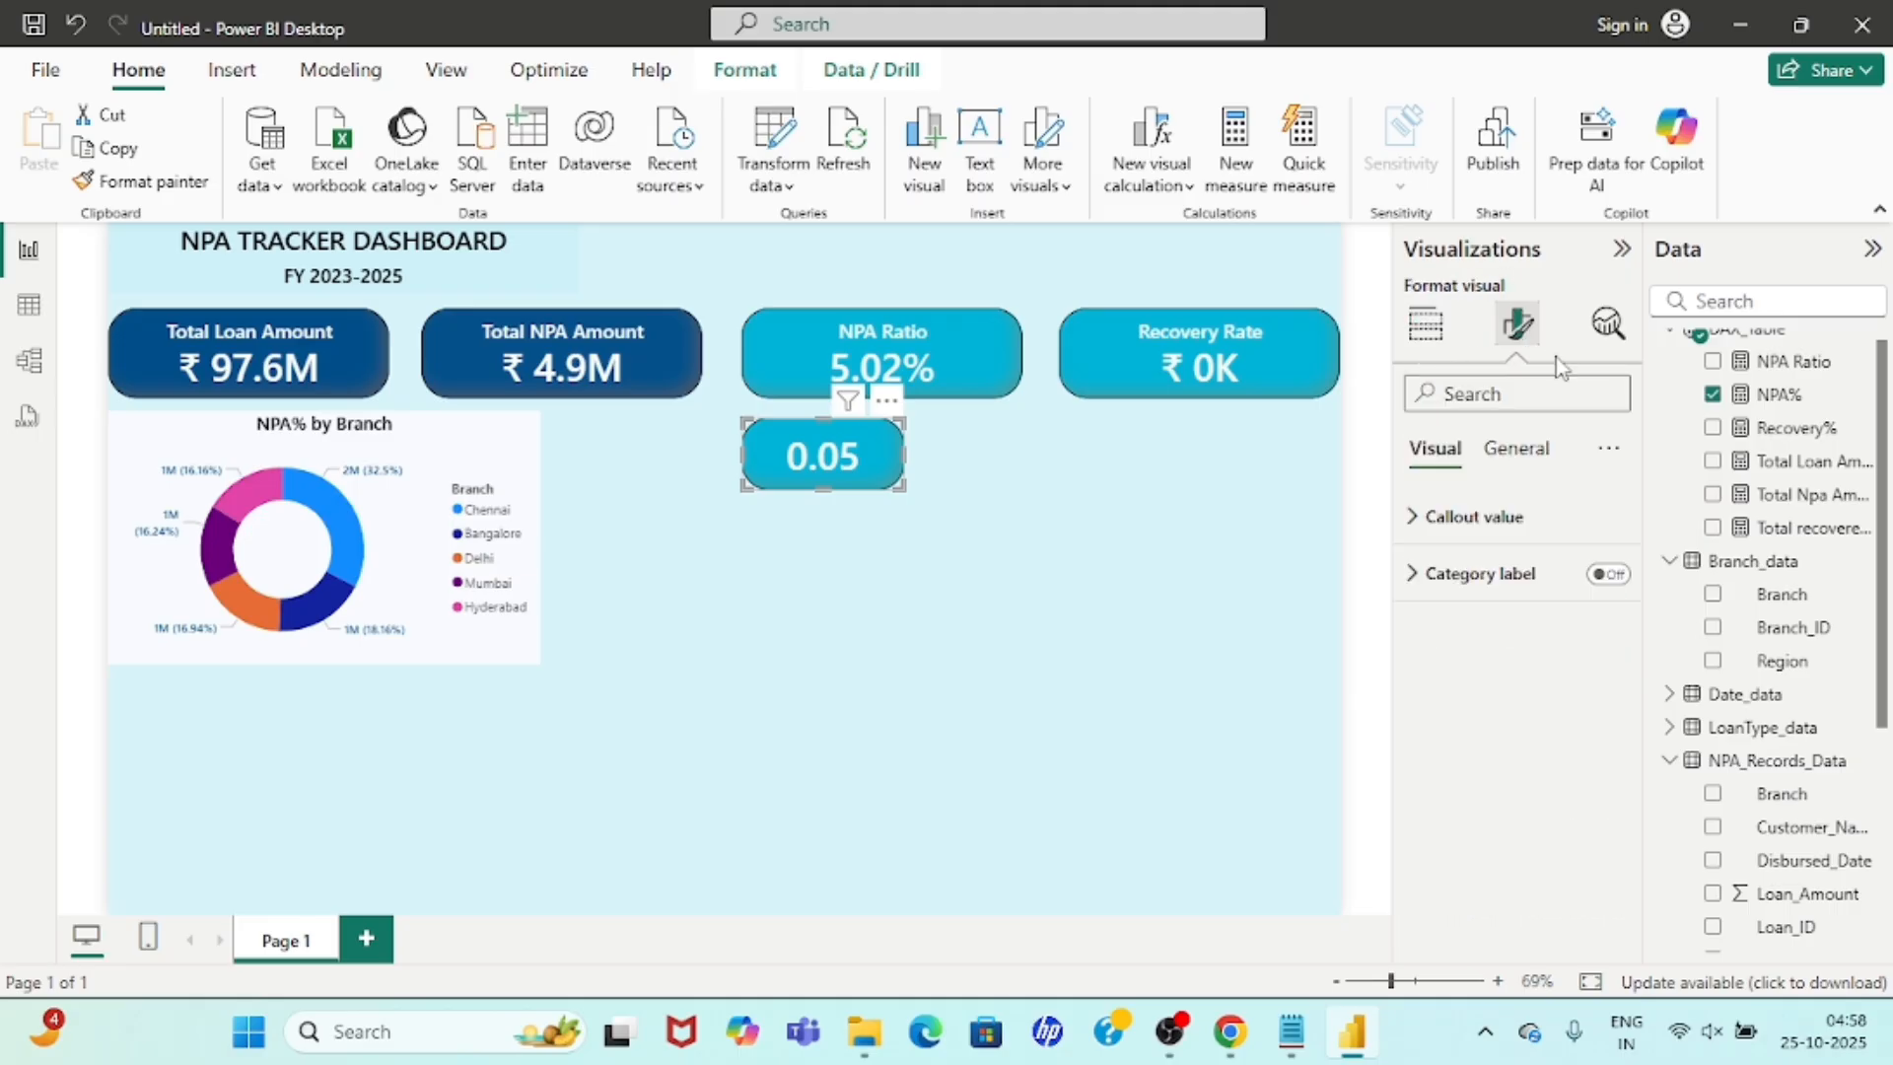
{"action": "left_click", "coordinate": [1424, 516]}
{"action": "left_click", "coordinate": [1589, 610]}
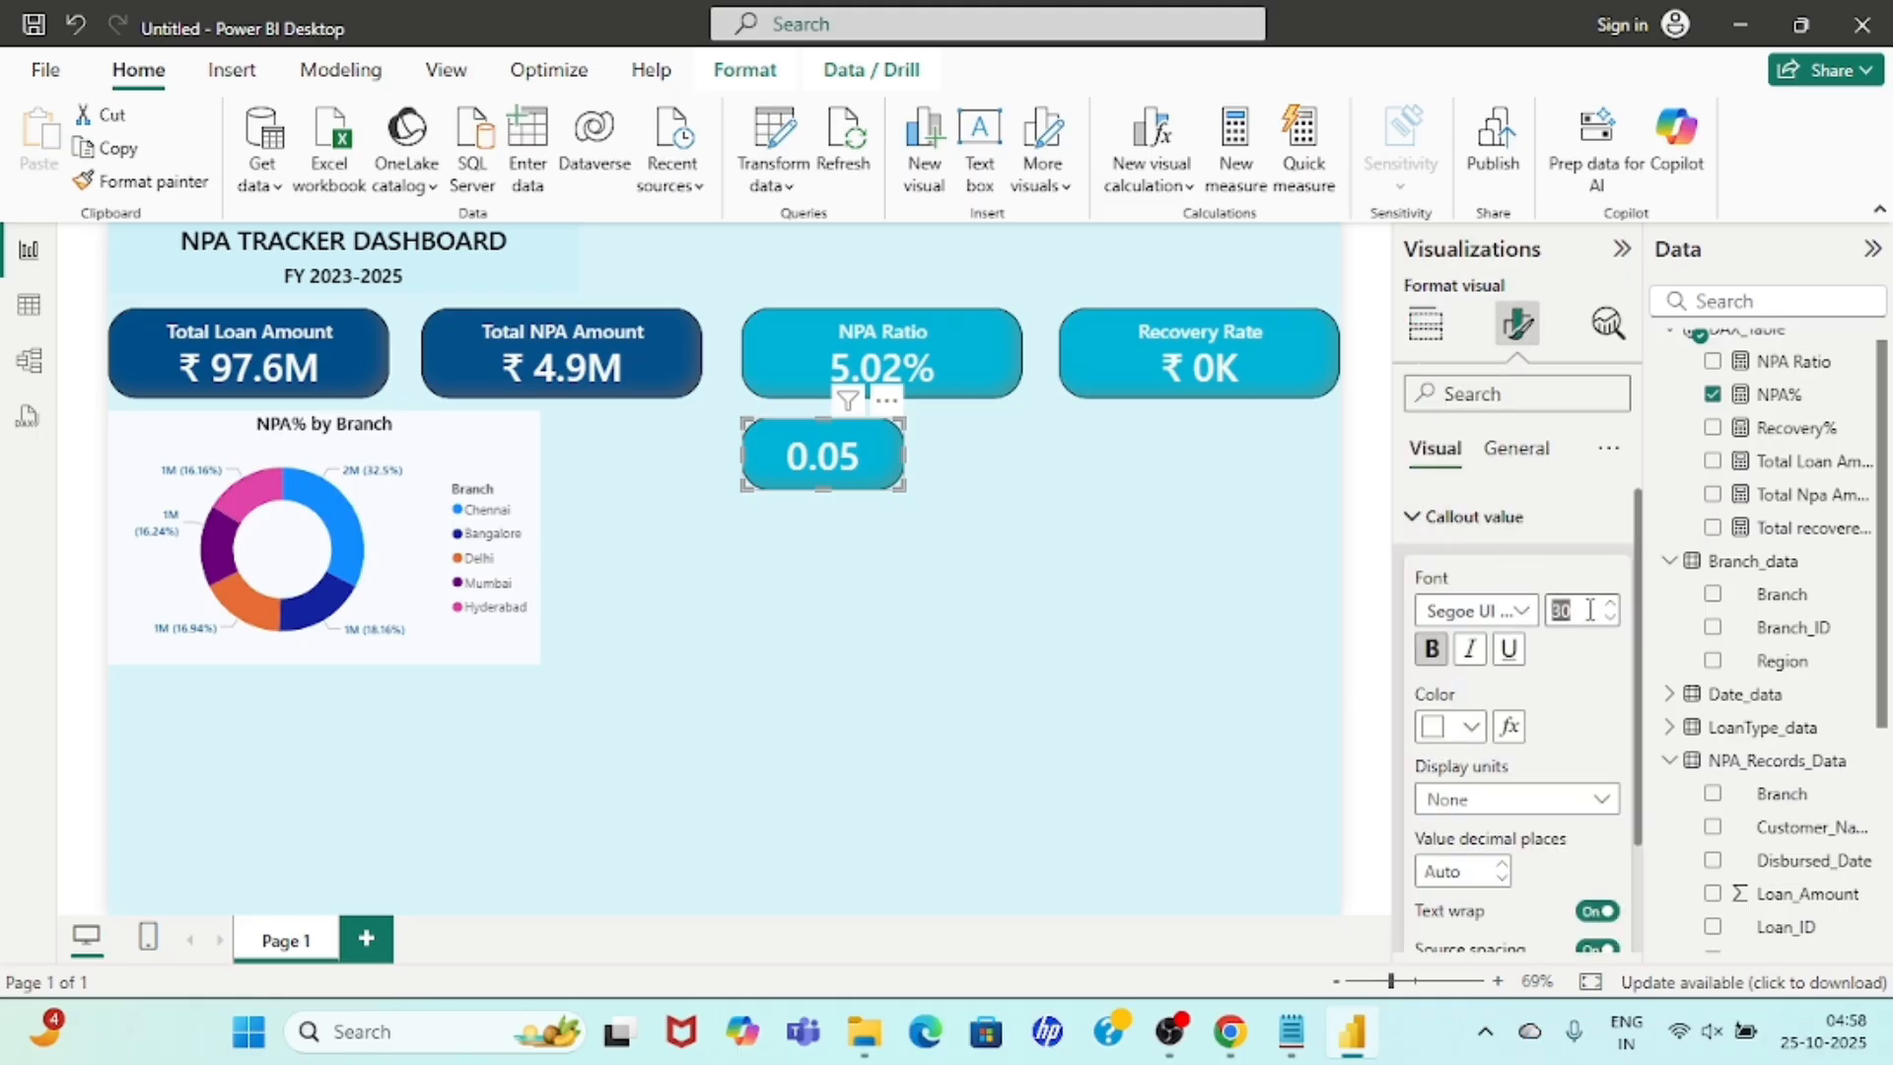
{"action": "type", "text": "15"}
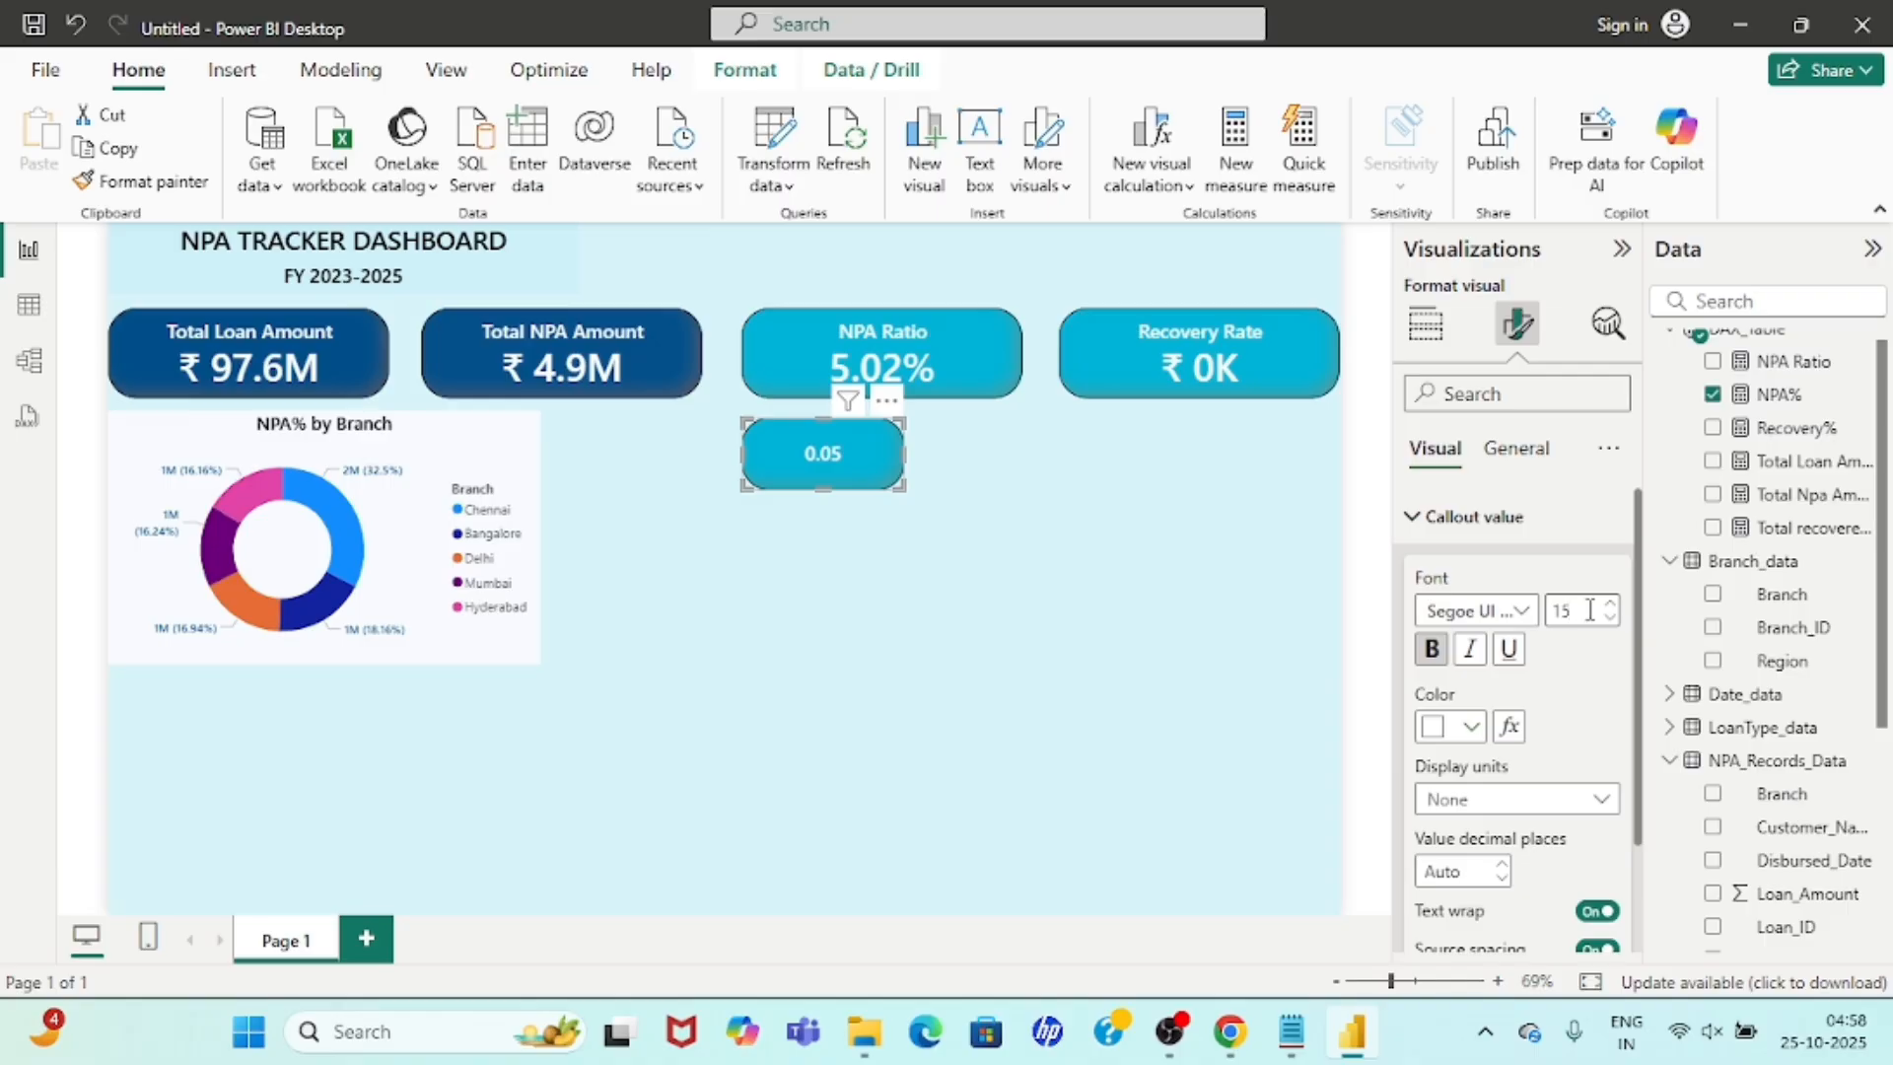
{"action": "left_click", "coordinate": [1476, 610]}
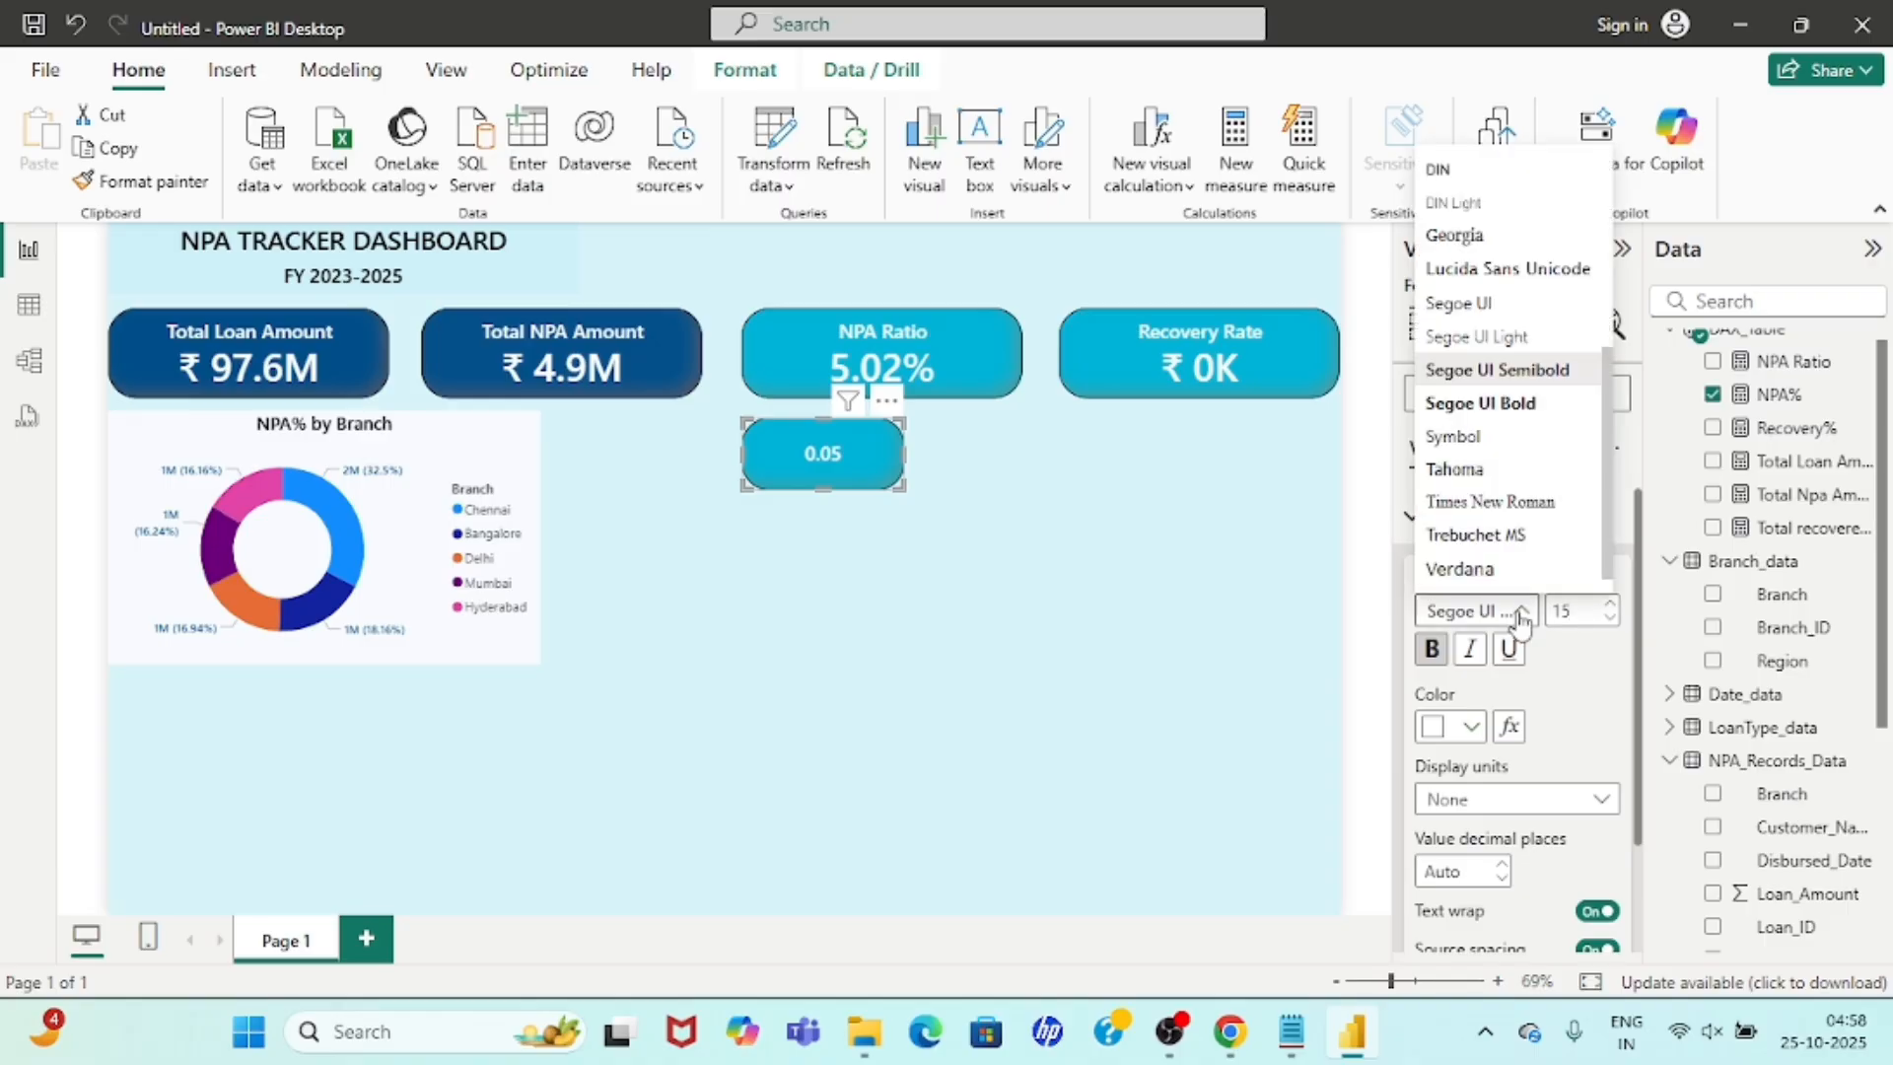
{"action": "left_click", "coordinate": [1476, 610]}
{"action": "left_click", "coordinate": [1121, 584]}
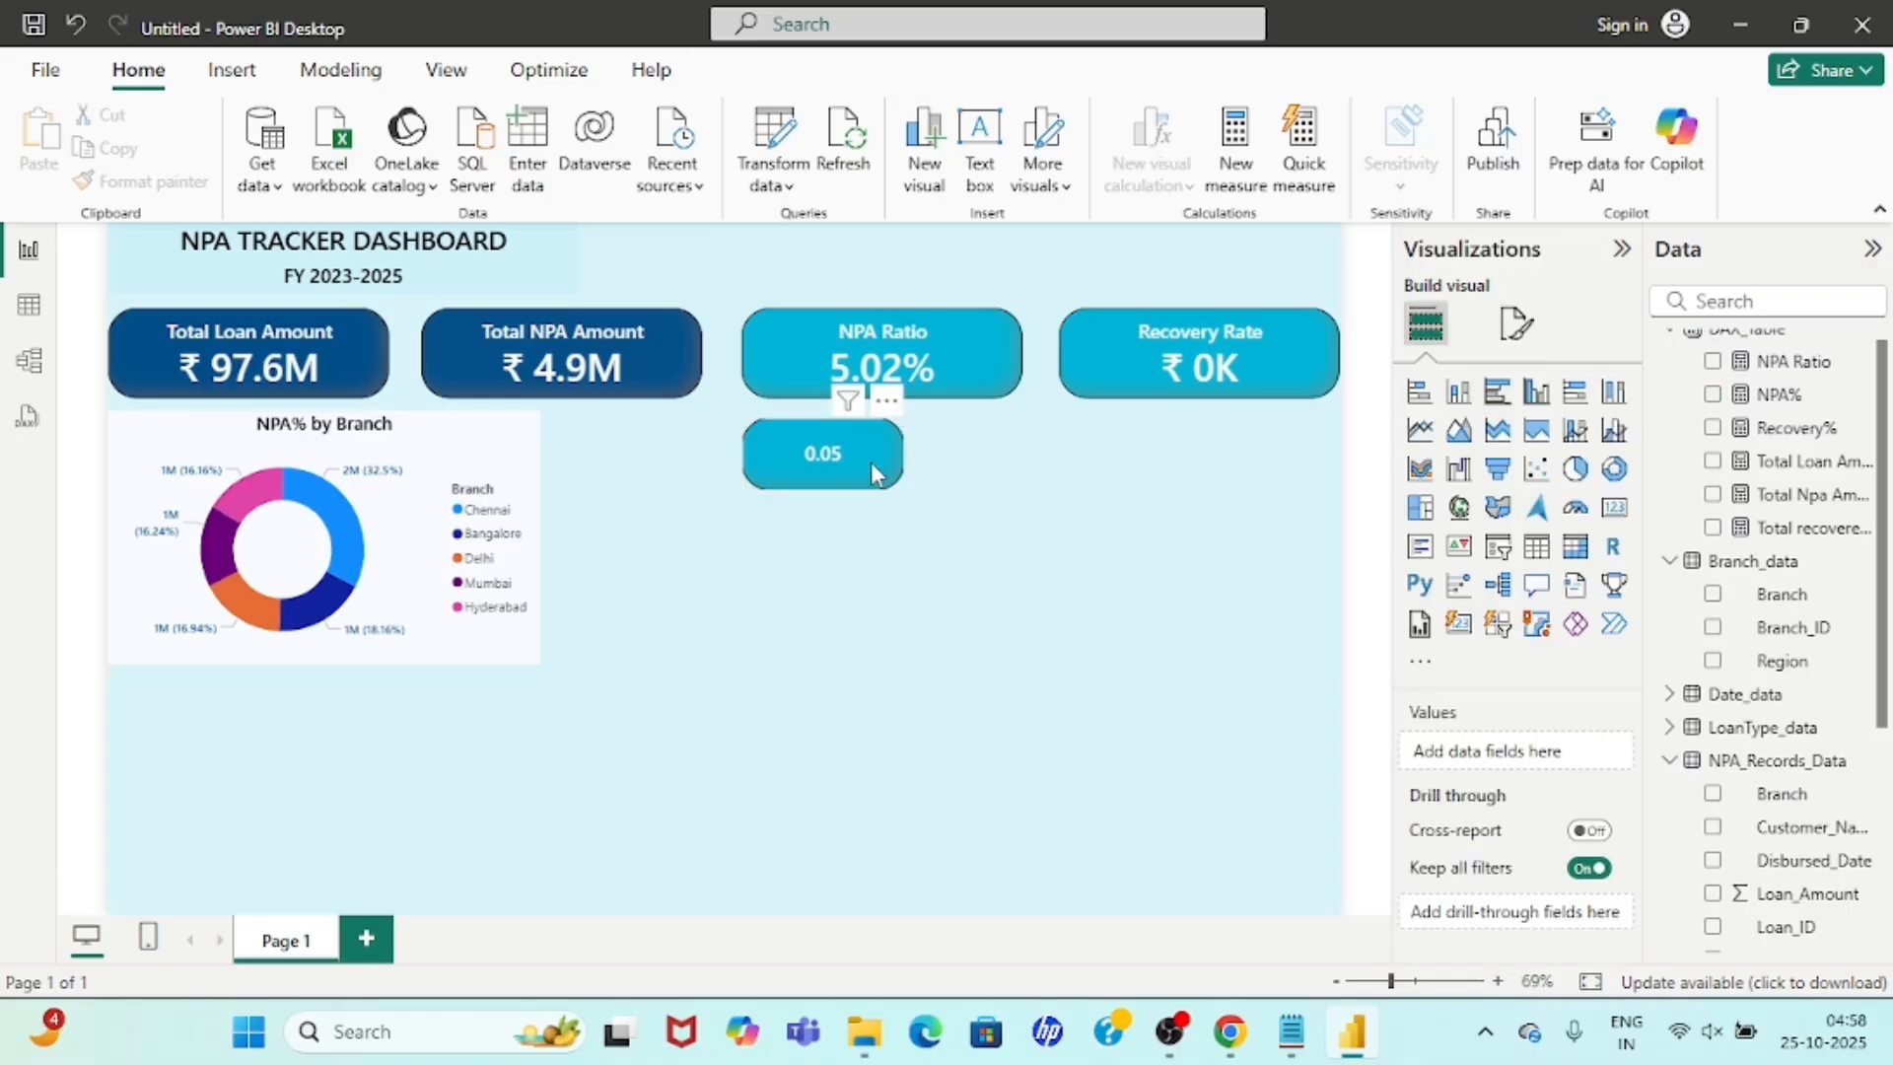
Move the NPA% card into the center of the donut chart and resize it to fit the hole.
{"action": "left_click", "coordinate": [871, 461]}
{"action": "left_click_drag", "start_coordinate": [901, 487], "coordinate": [304, 549]}
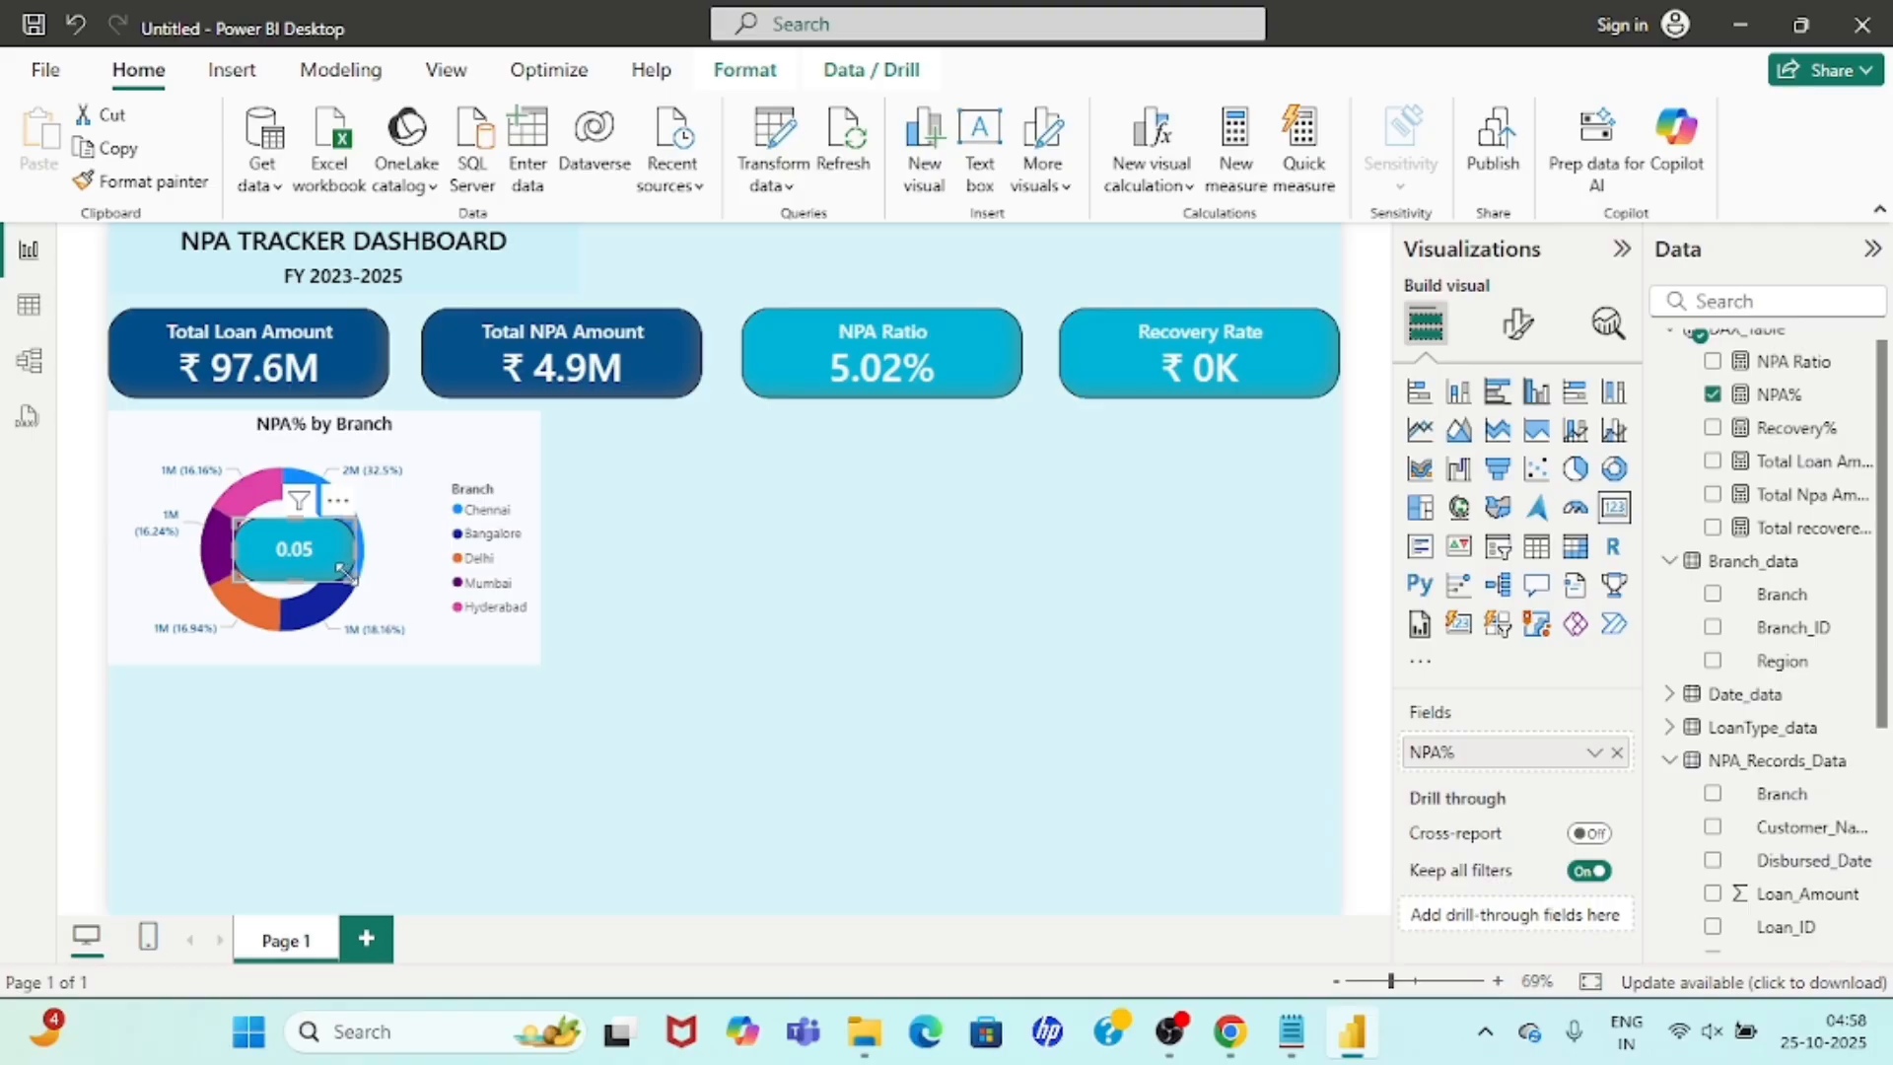
{"action": "left_click_drag", "start_coordinate": [345, 571], "coordinate": [321, 584]}
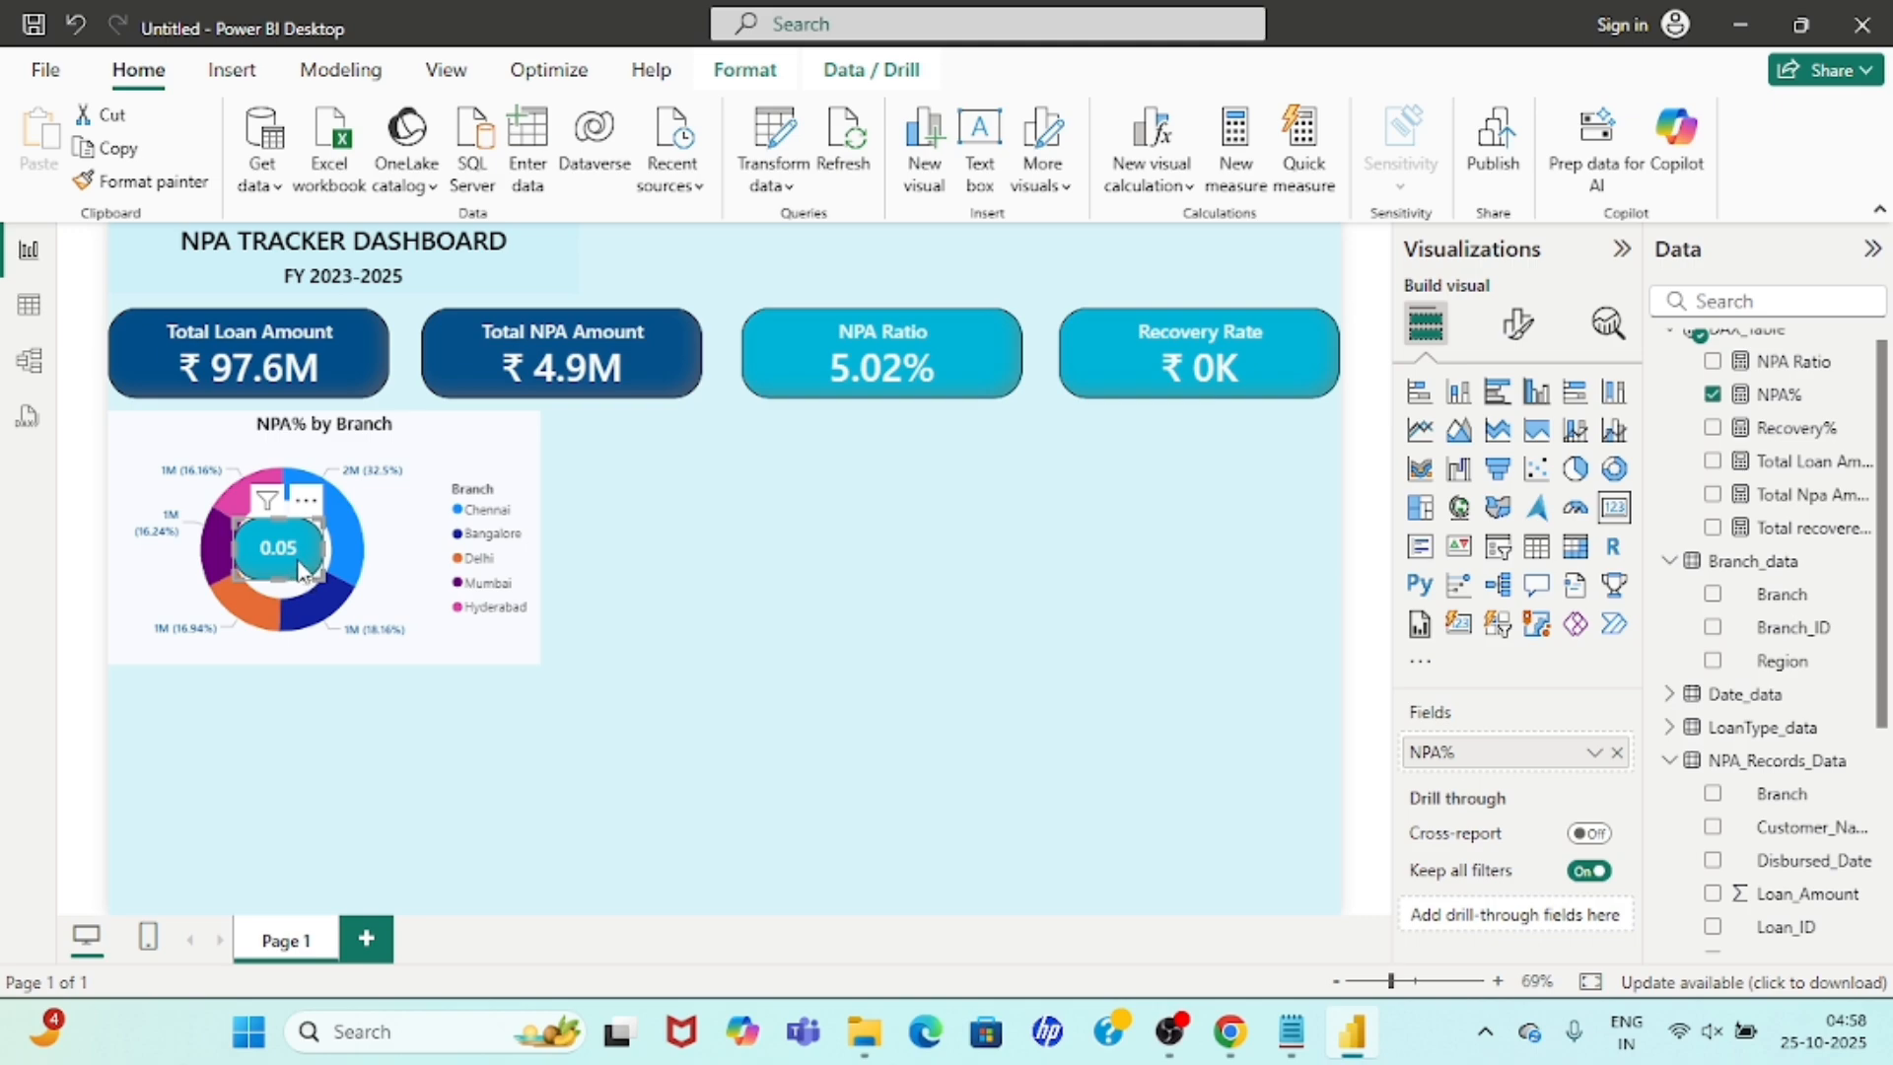
{"action": "left_click_drag", "start_coordinate": [301, 572], "coordinate": [331, 572]}
{"action": "left_click", "coordinate": [769, 584]}
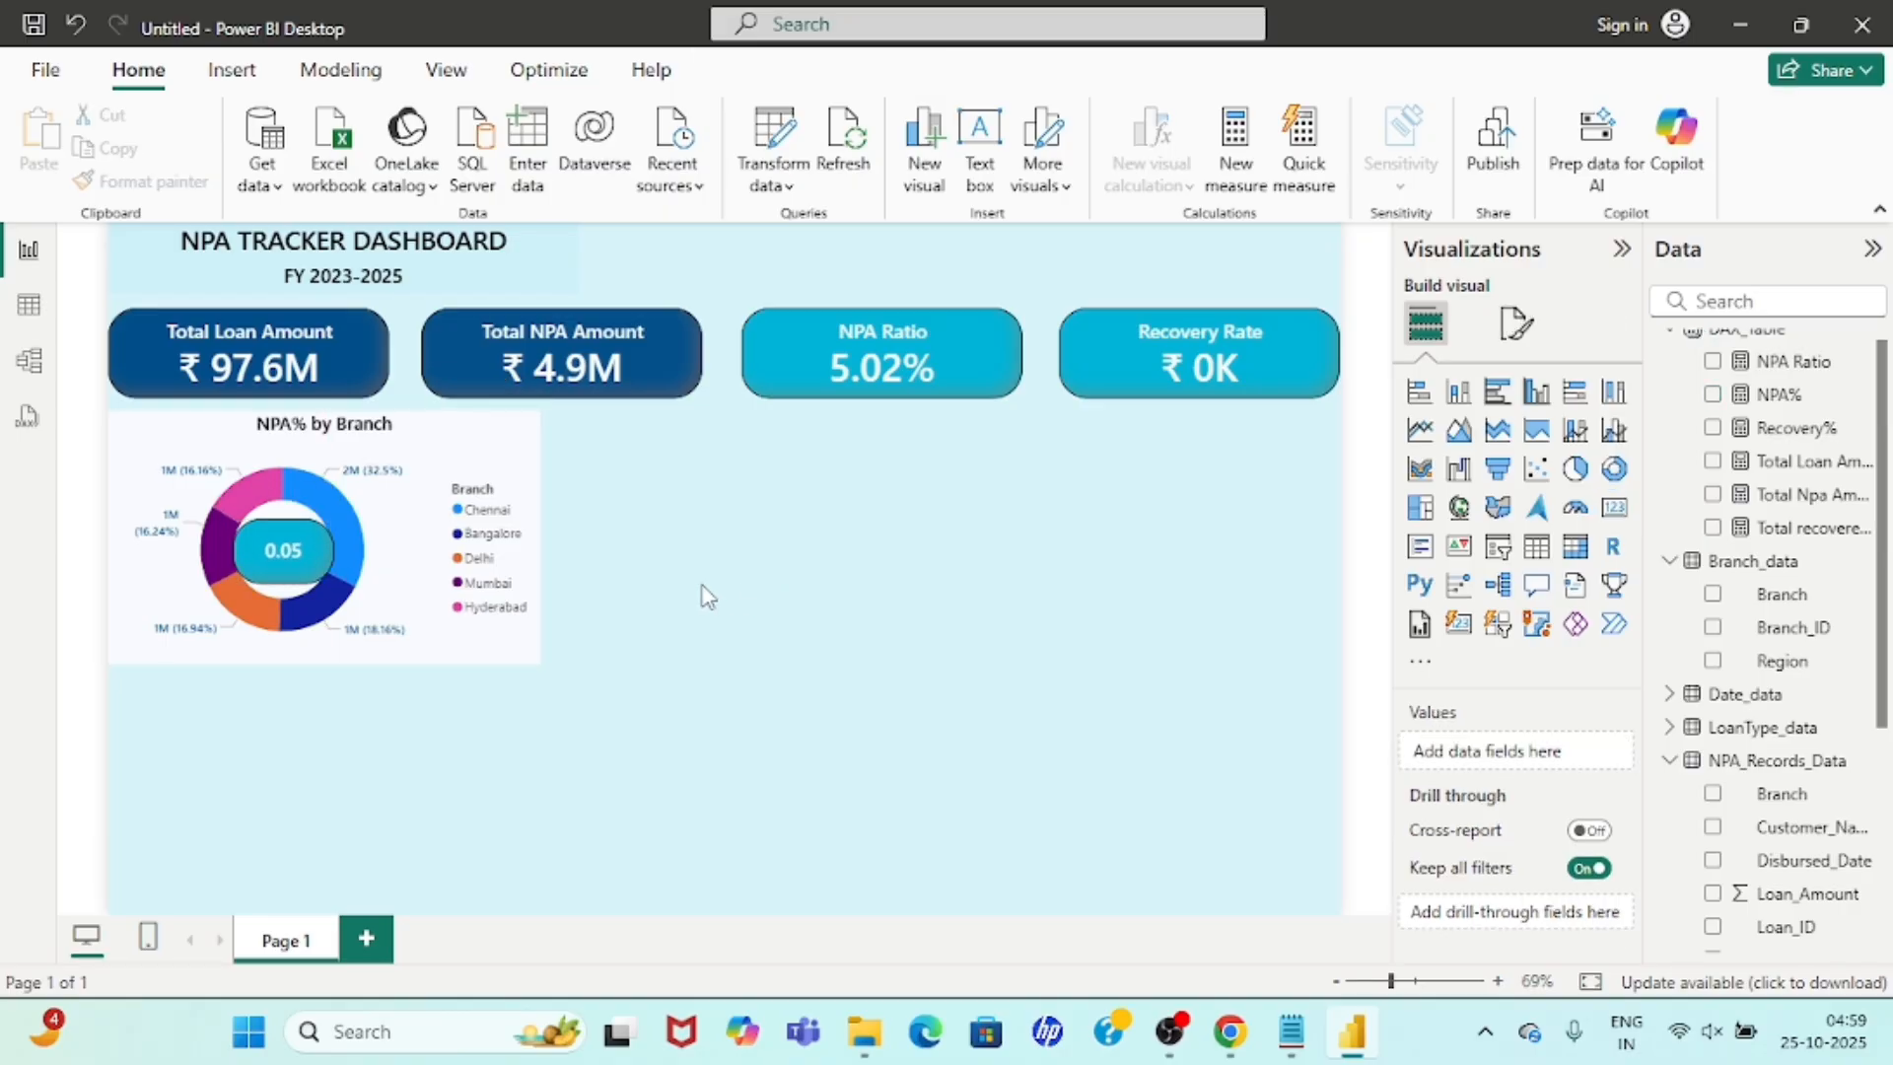
Set the background color of the NPA% card inside the donut to #F8FBFF.
{"action": "left_click", "coordinate": [300, 547]}
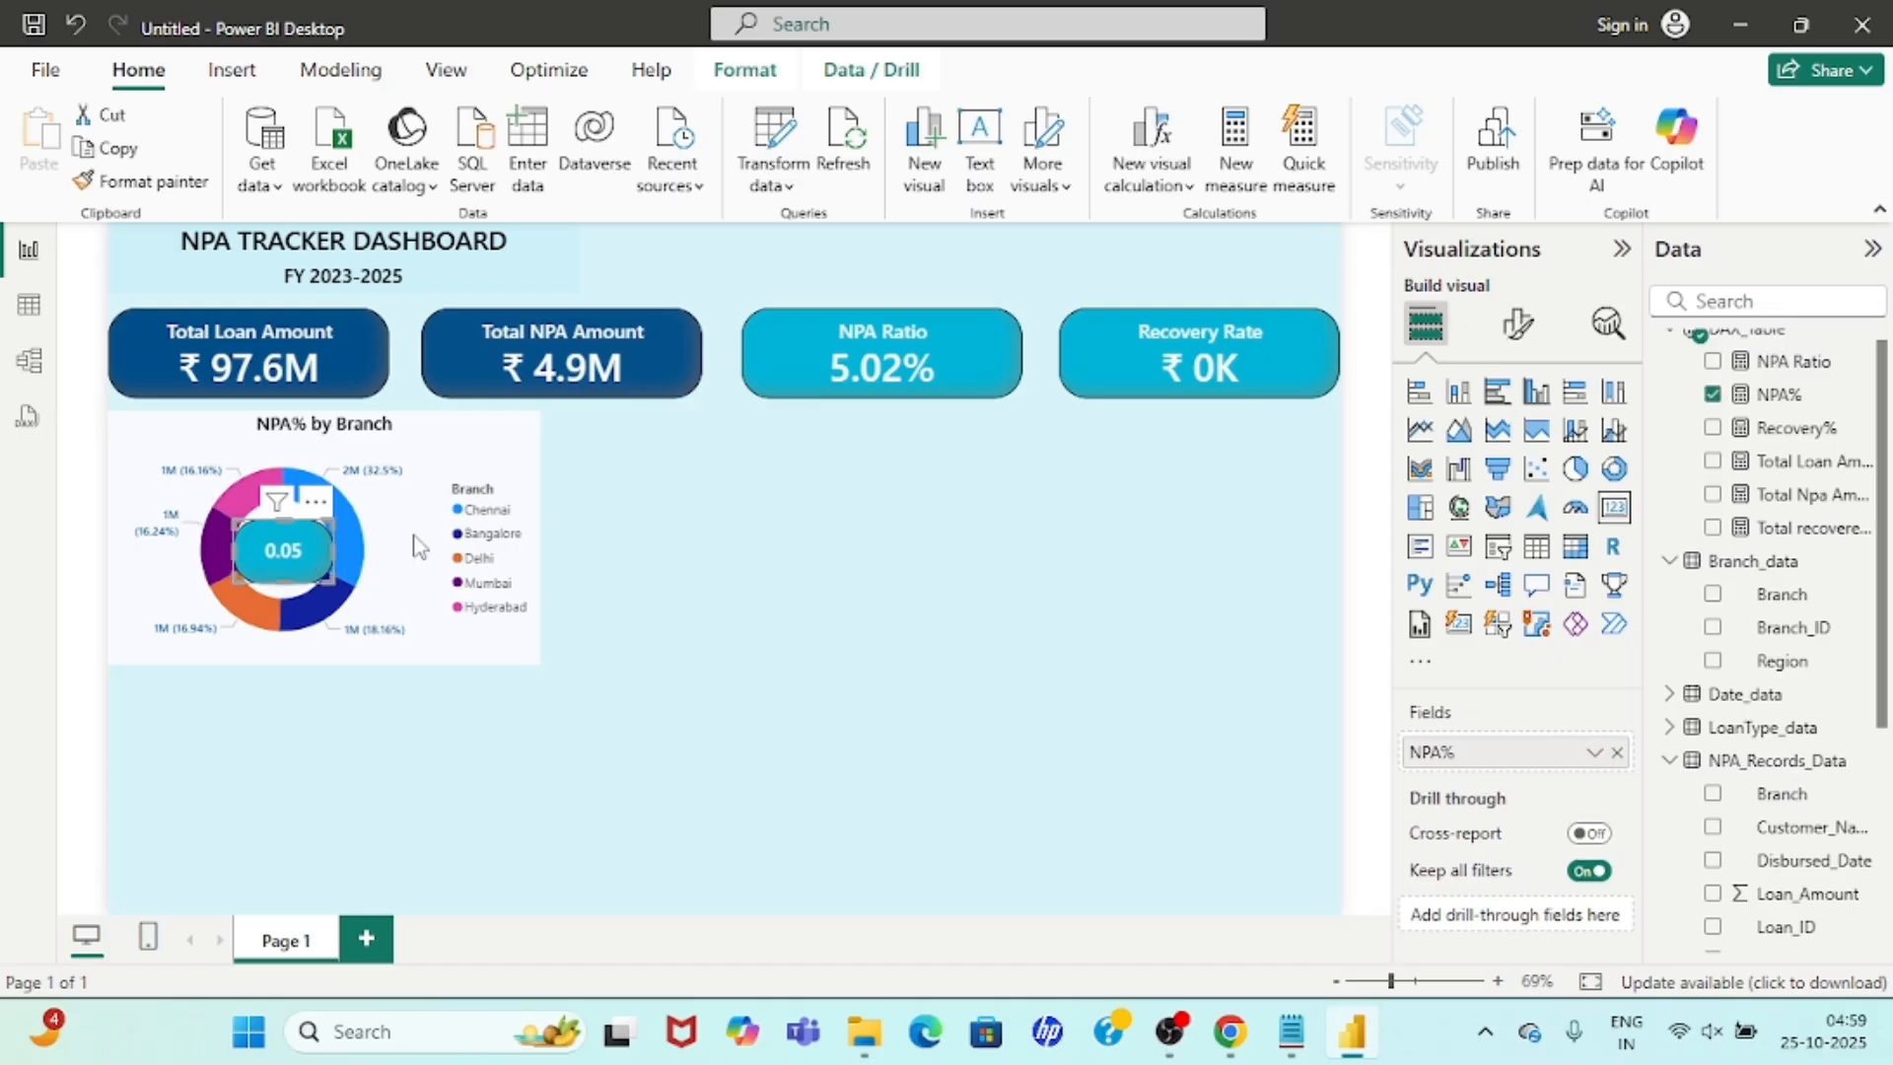
{"action": "left_click", "coordinate": [1519, 323]}
{"action": "left_click", "coordinate": [1515, 448]}
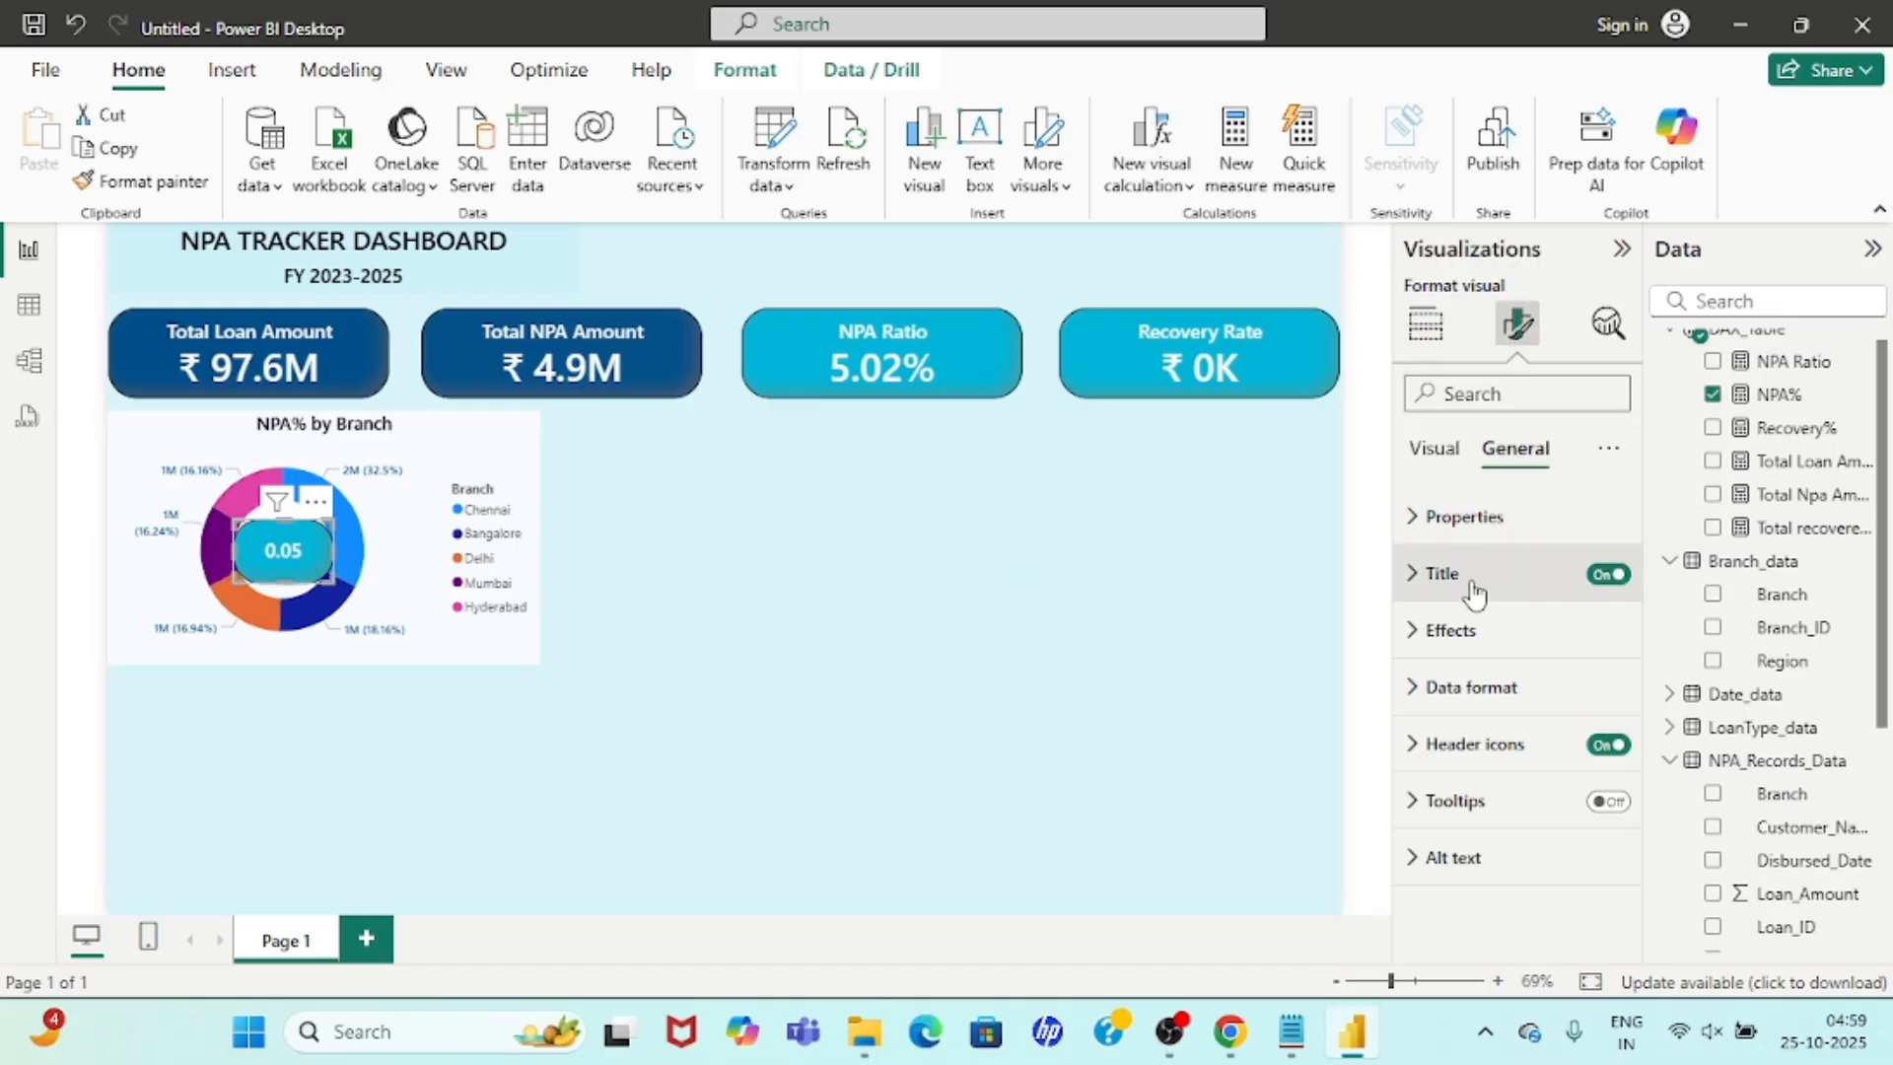
{"action": "left_click", "coordinate": [1420, 631]}
{"action": "left_click", "coordinate": [1472, 768]}
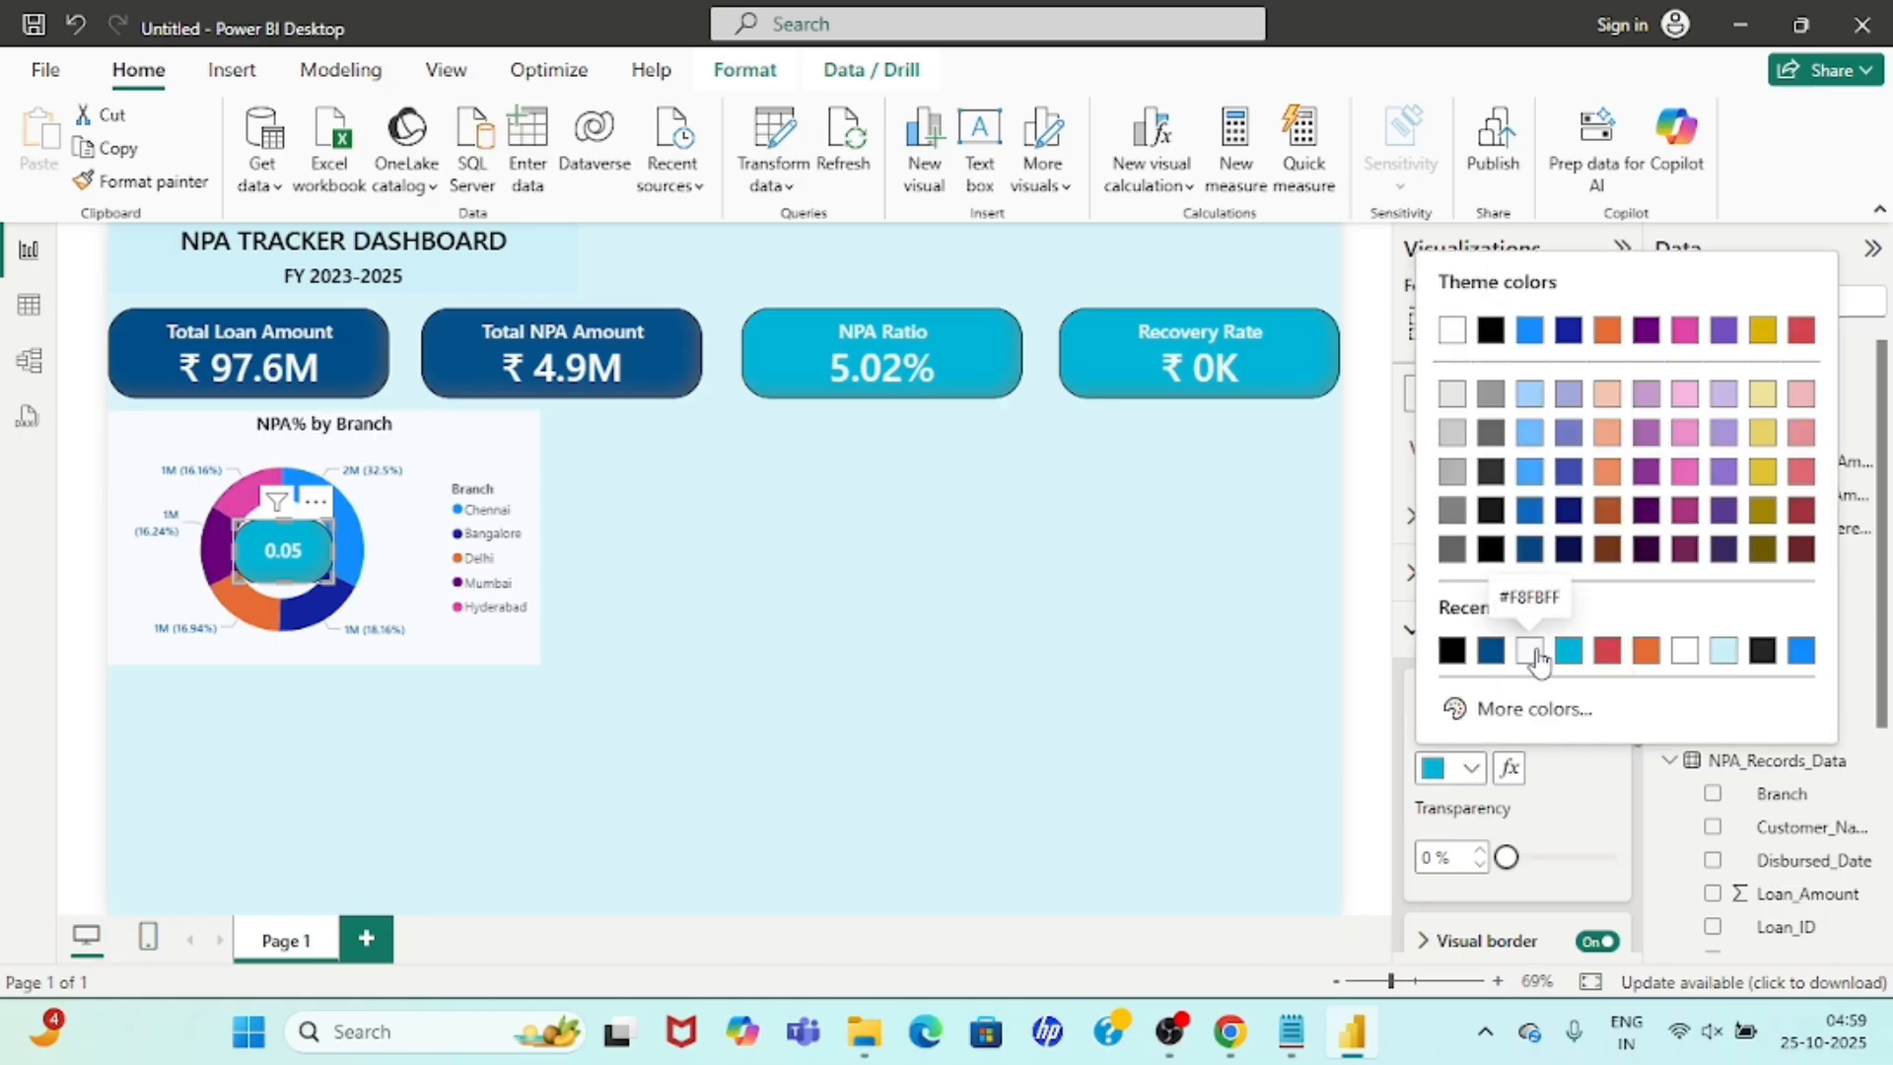
{"action": "left_click", "coordinate": [1531, 653]}
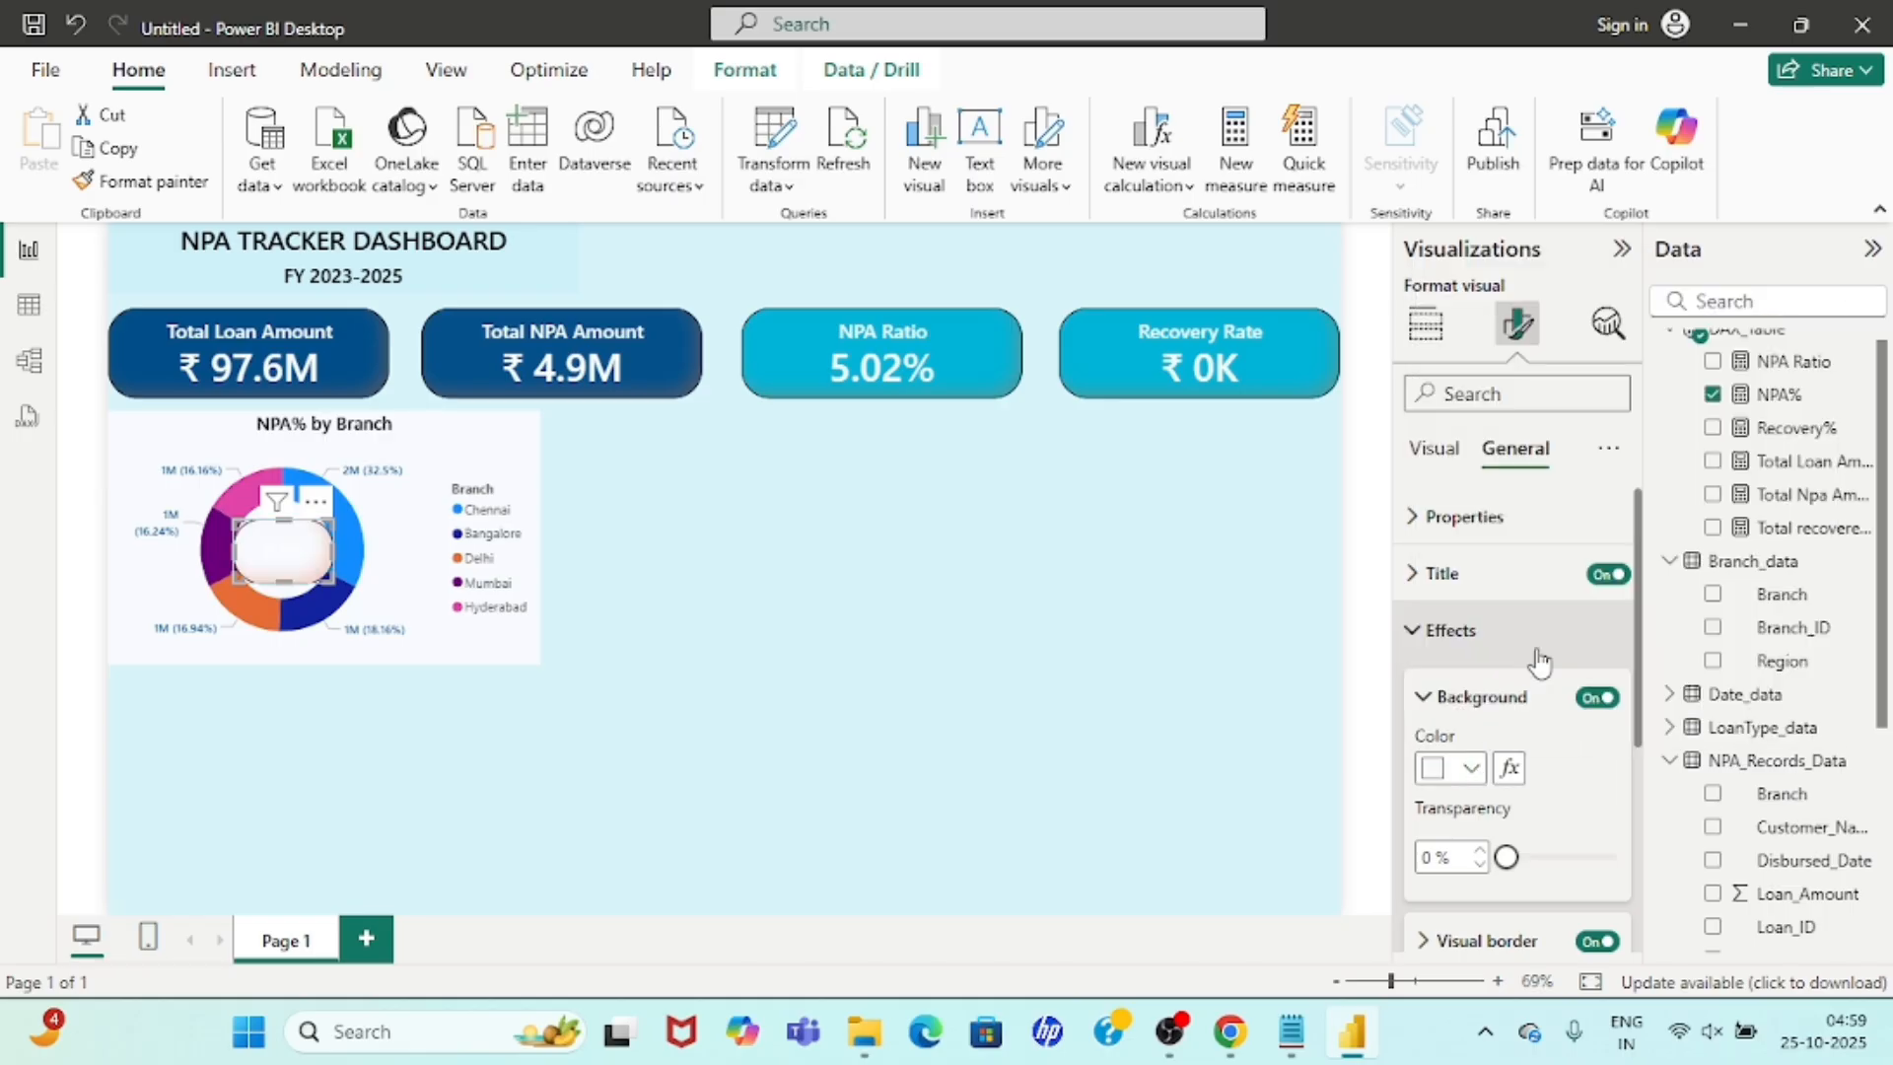
Change the NPA% card's callout value color to black.
{"action": "left_click", "coordinate": [1457, 459]}
{"action": "left_click", "coordinate": [1417, 516]}
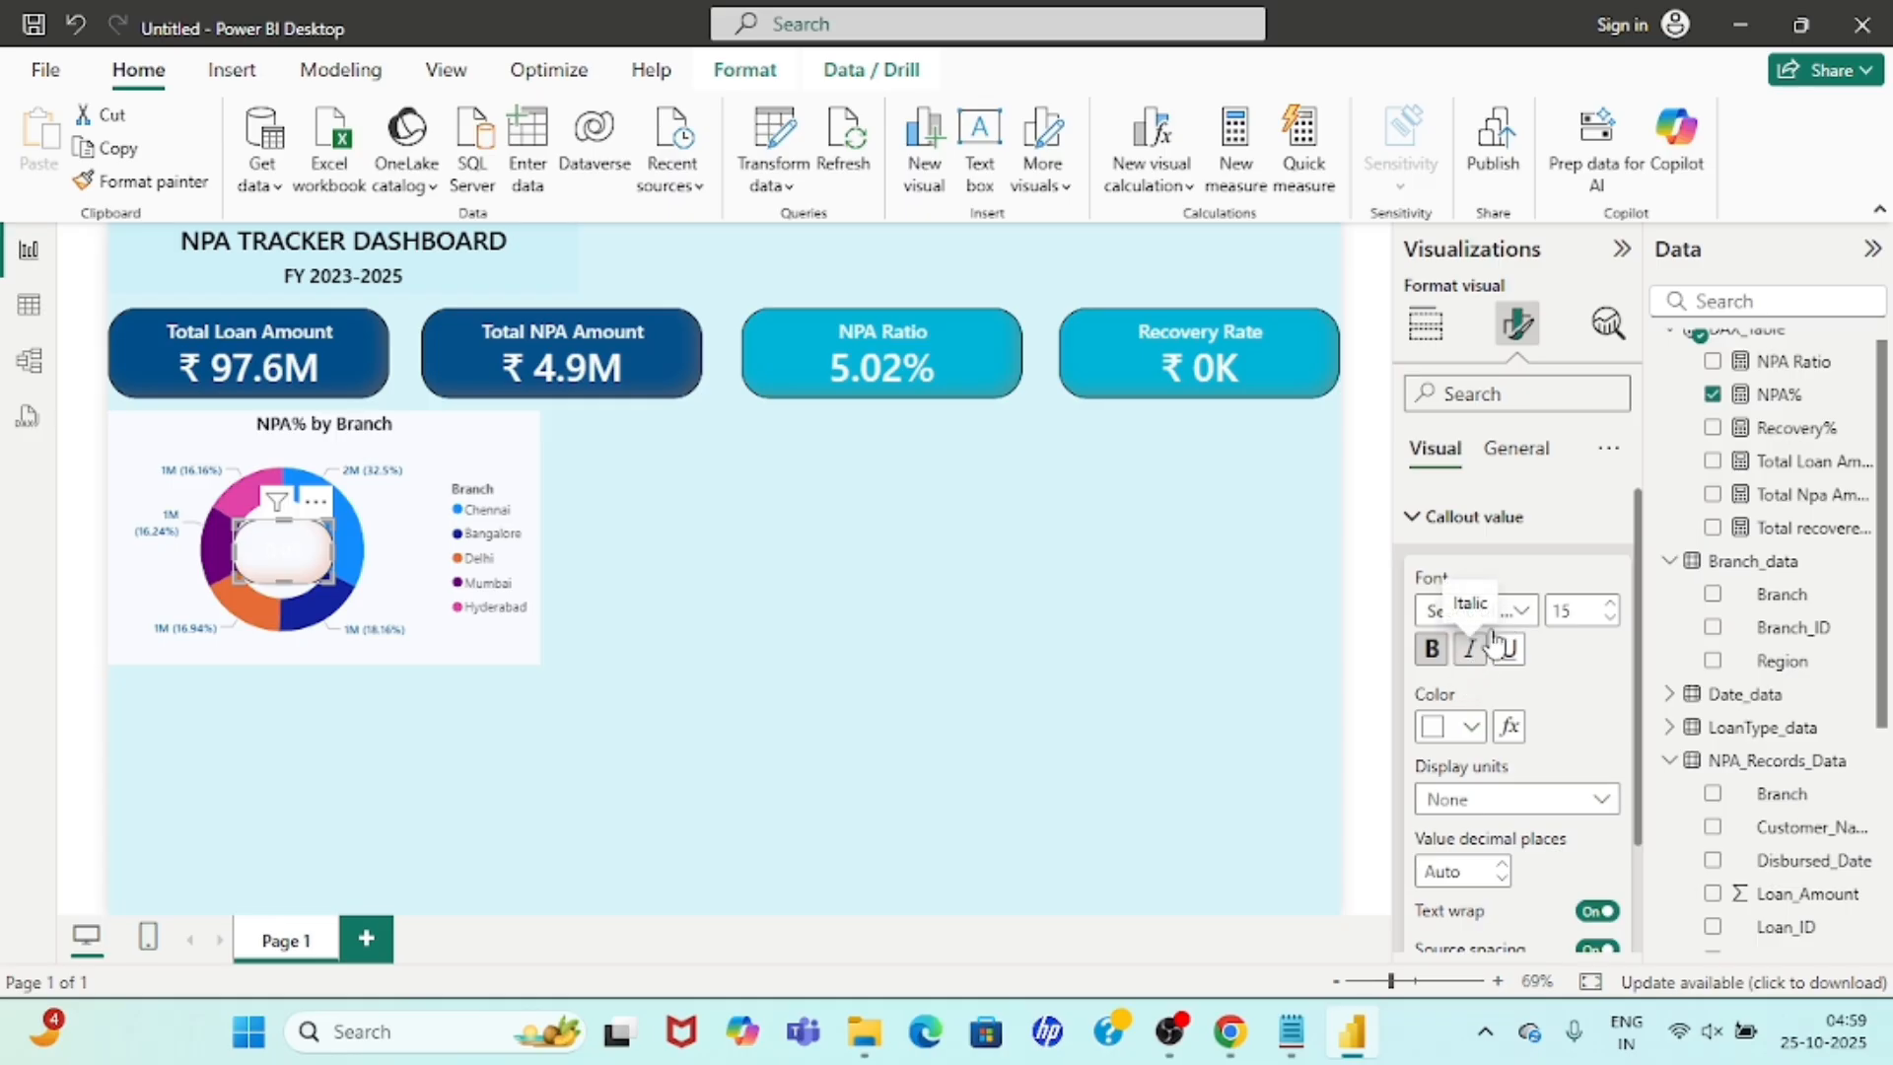
{"action": "left_click", "coordinate": [1459, 726]}
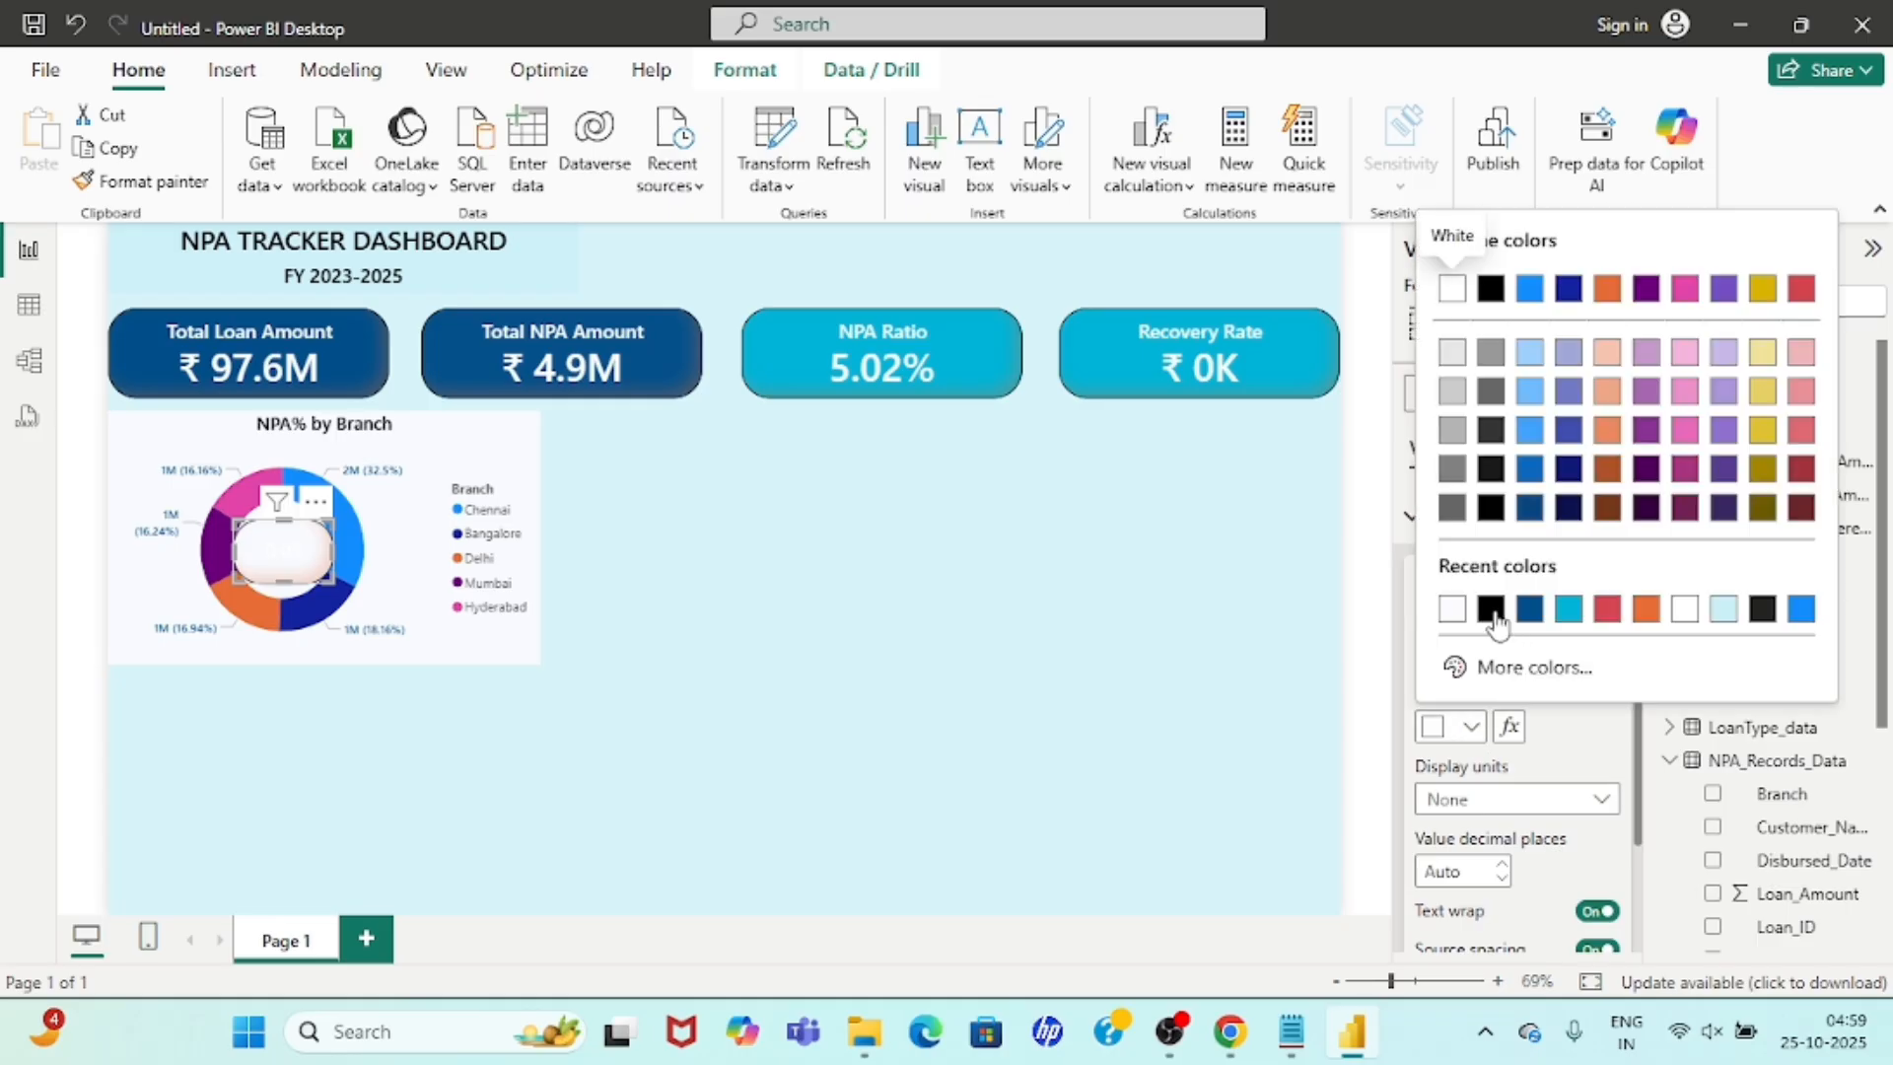
{"action": "left_click", "coordinate": [1491, 609]}
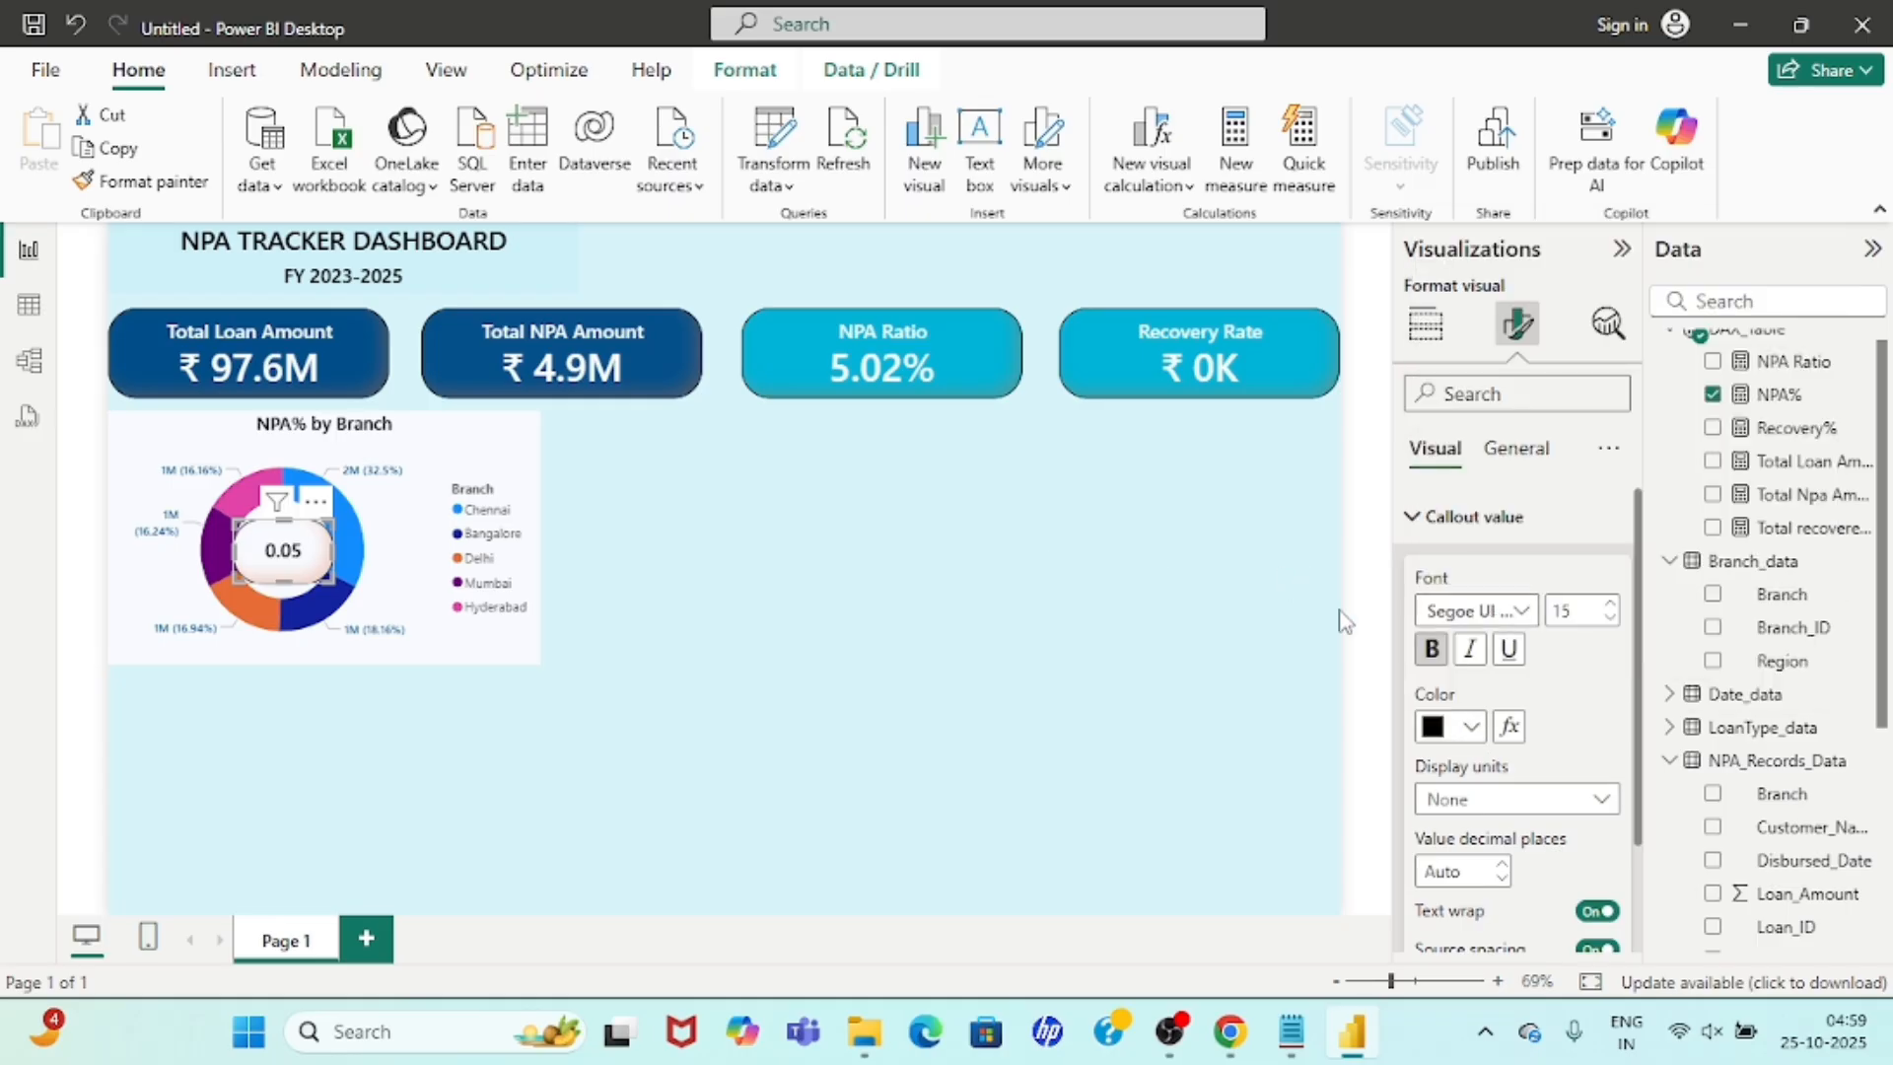
Set the data format of the NPA% card inside the donut chart to Percentage.
{"action": "scroll", "coordinate": [1509, 705], "scroll_direction": "down", "scroll_amount": 2}
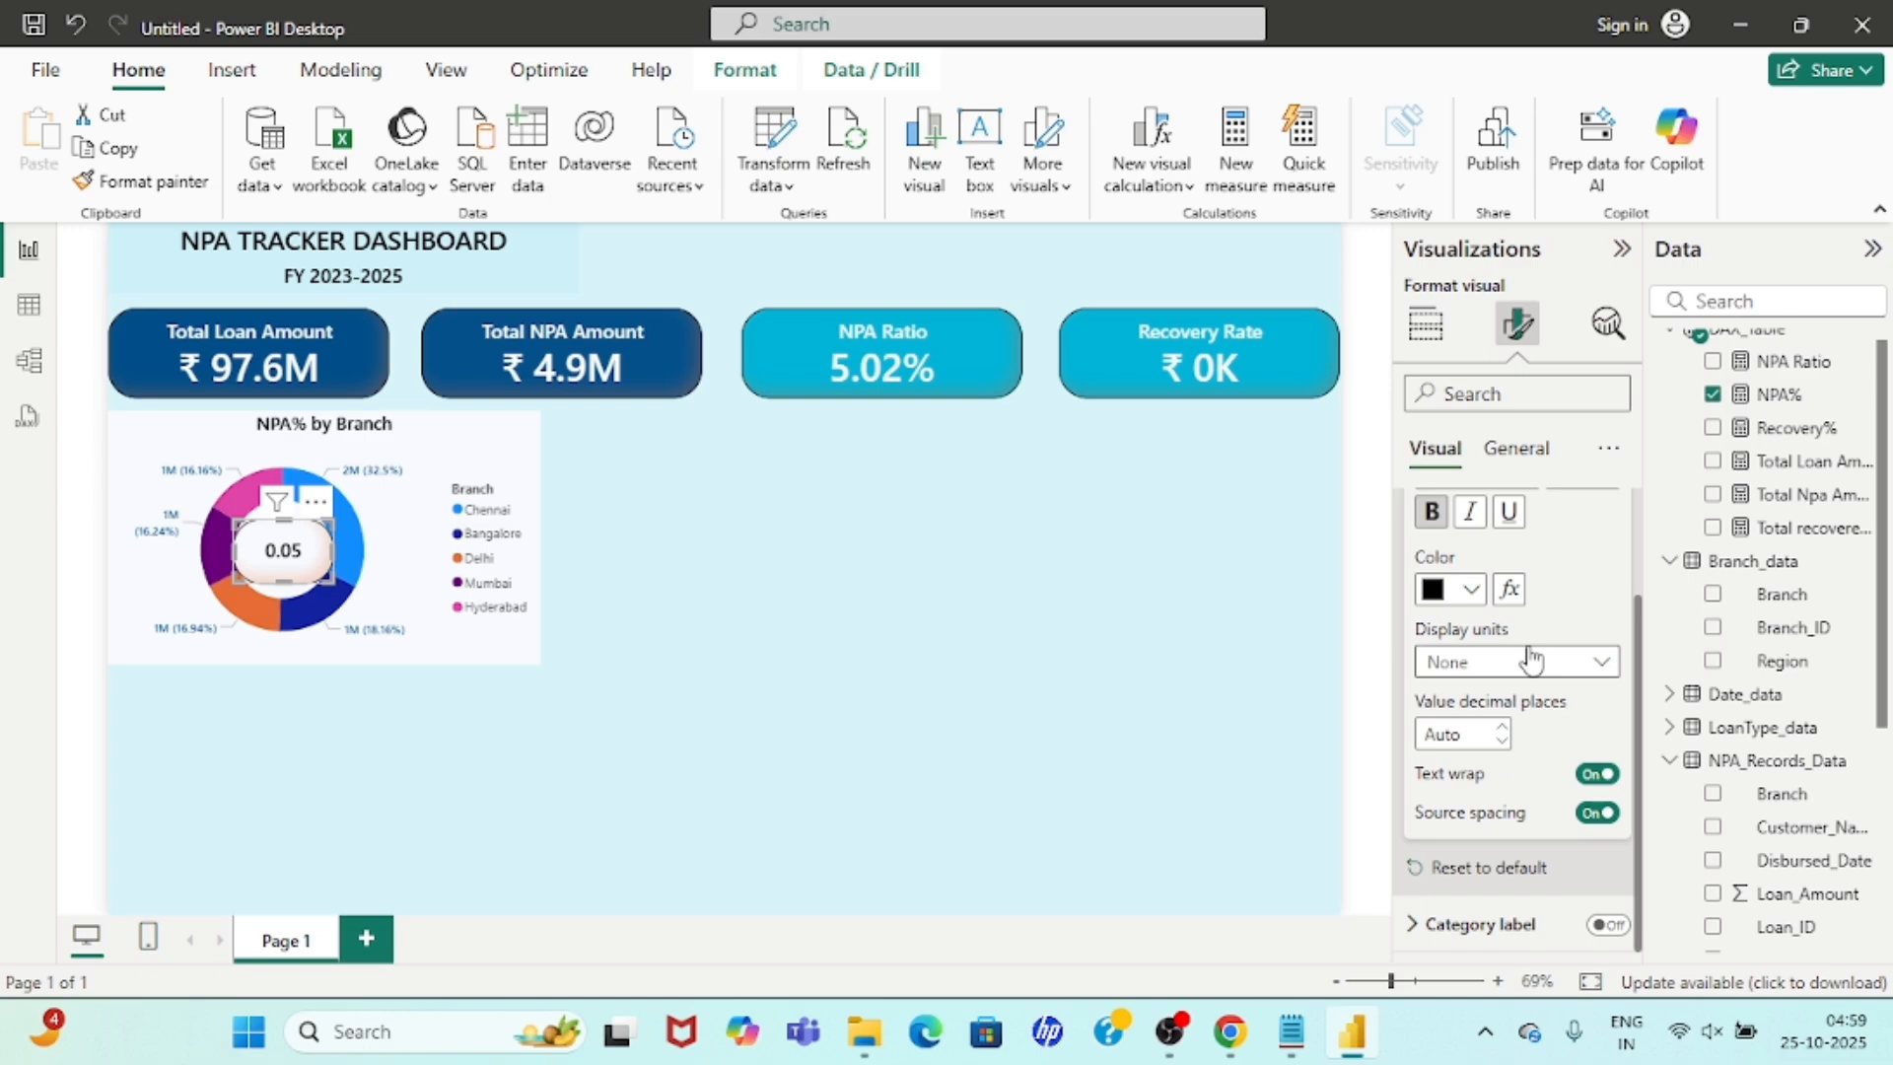
{"action": "left_click", "coordinate": [1531, 659]}
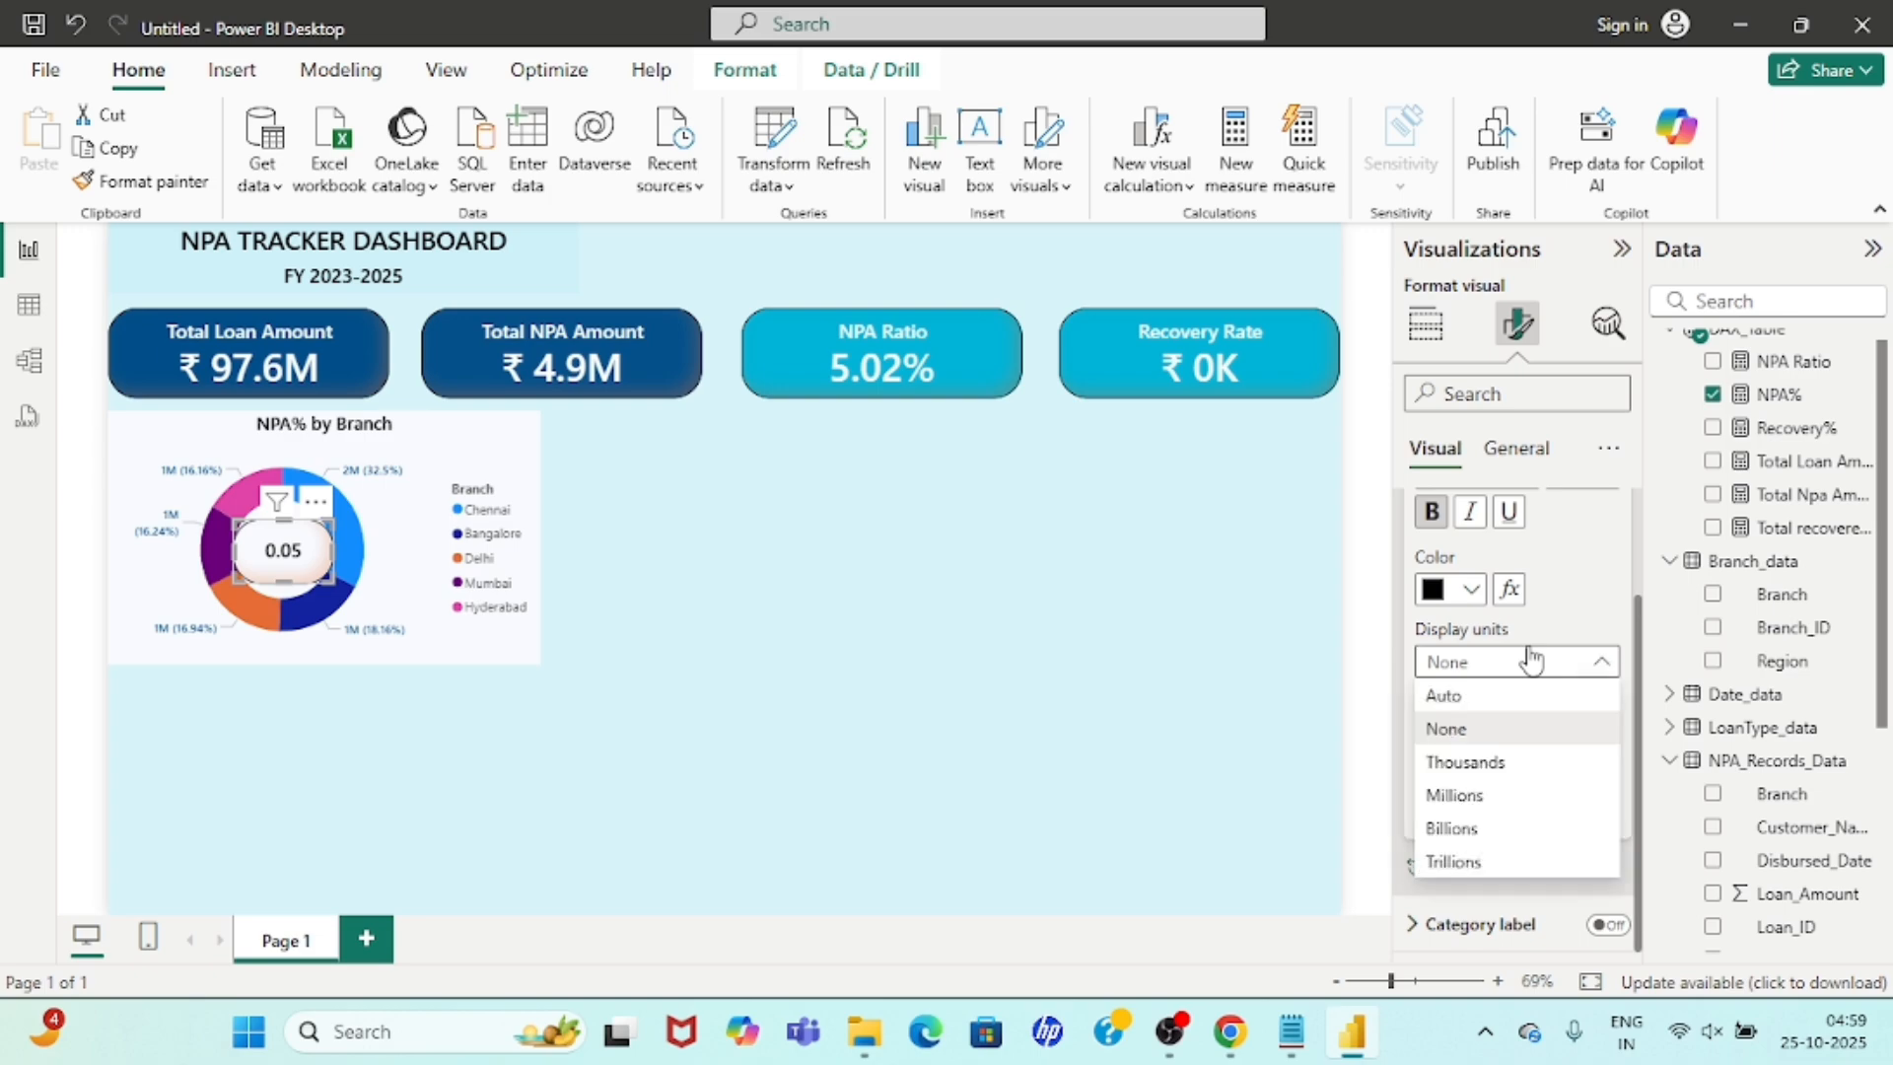
{"action": "left_click", "coordinate": [1516, 448]}
{"action": "left_click", "coordinate": [1512, 760]}
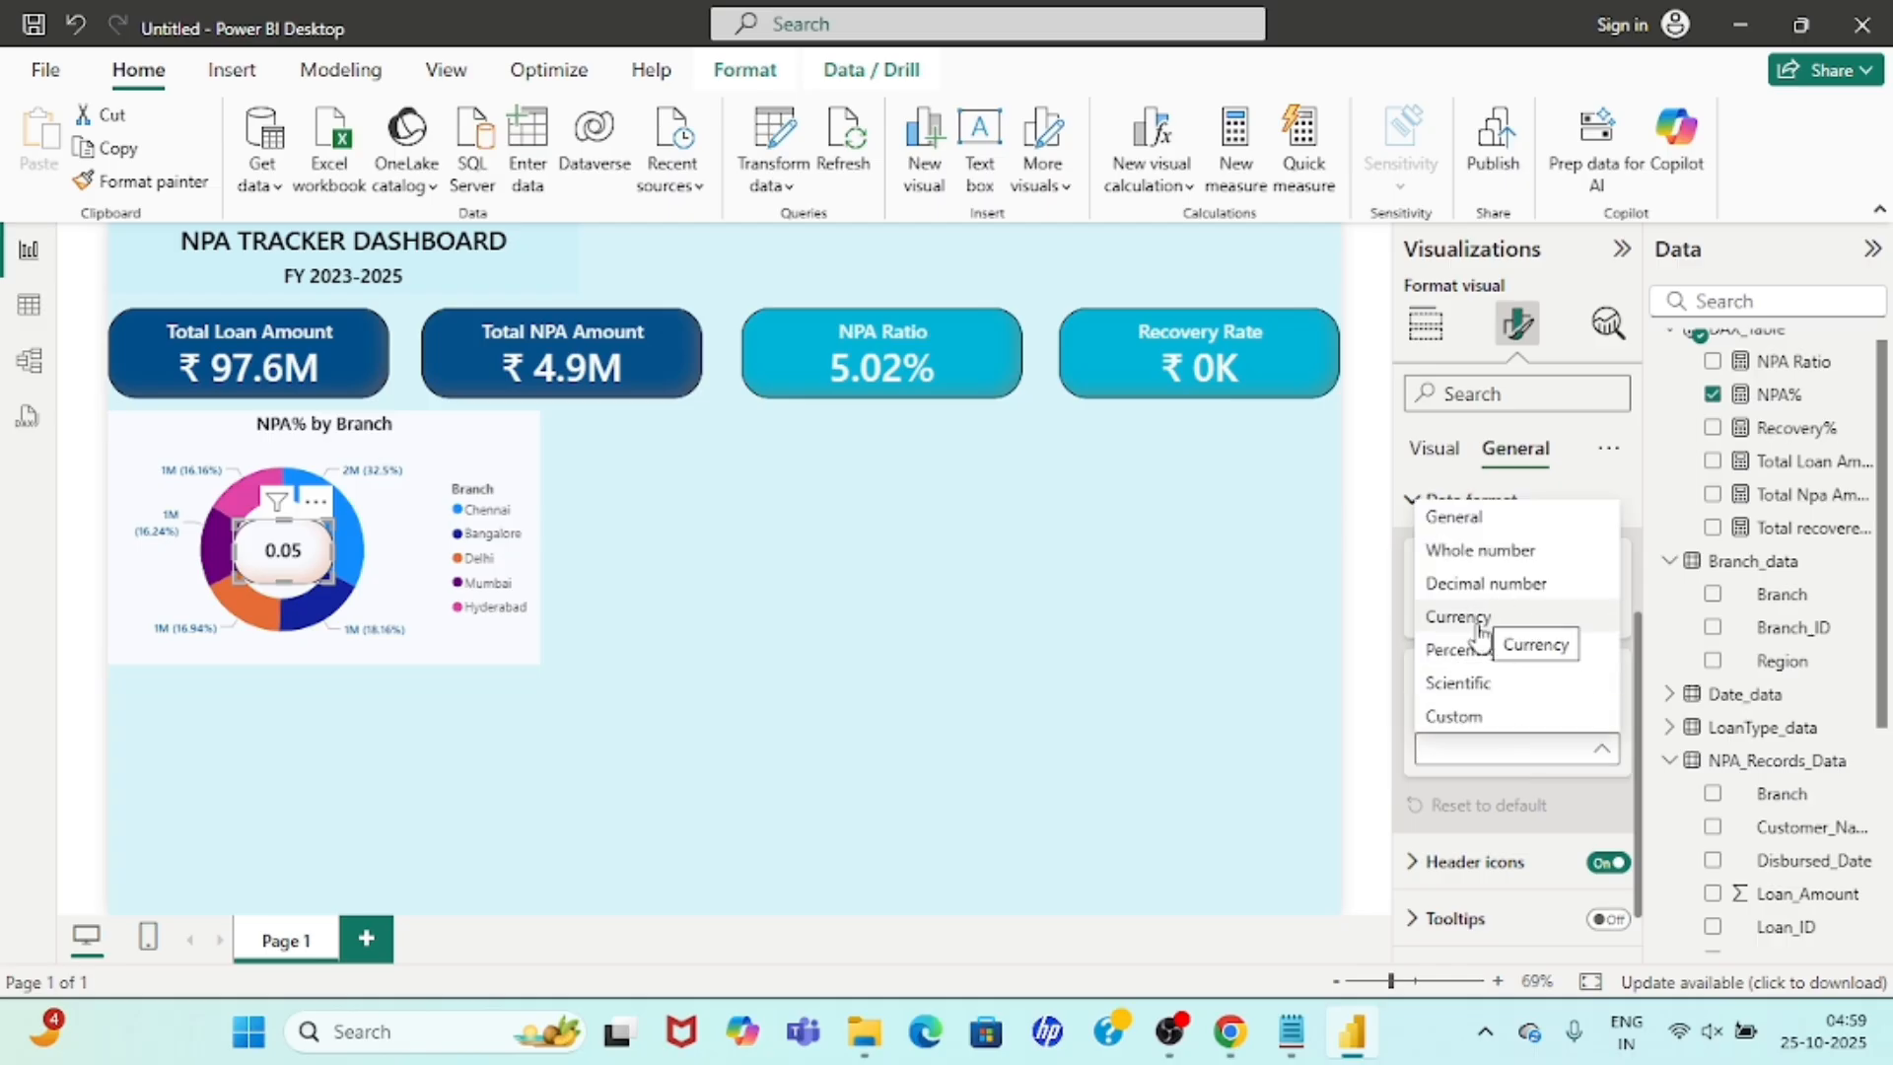
{"action": "left_click", "coordinate": [1467, 650]}
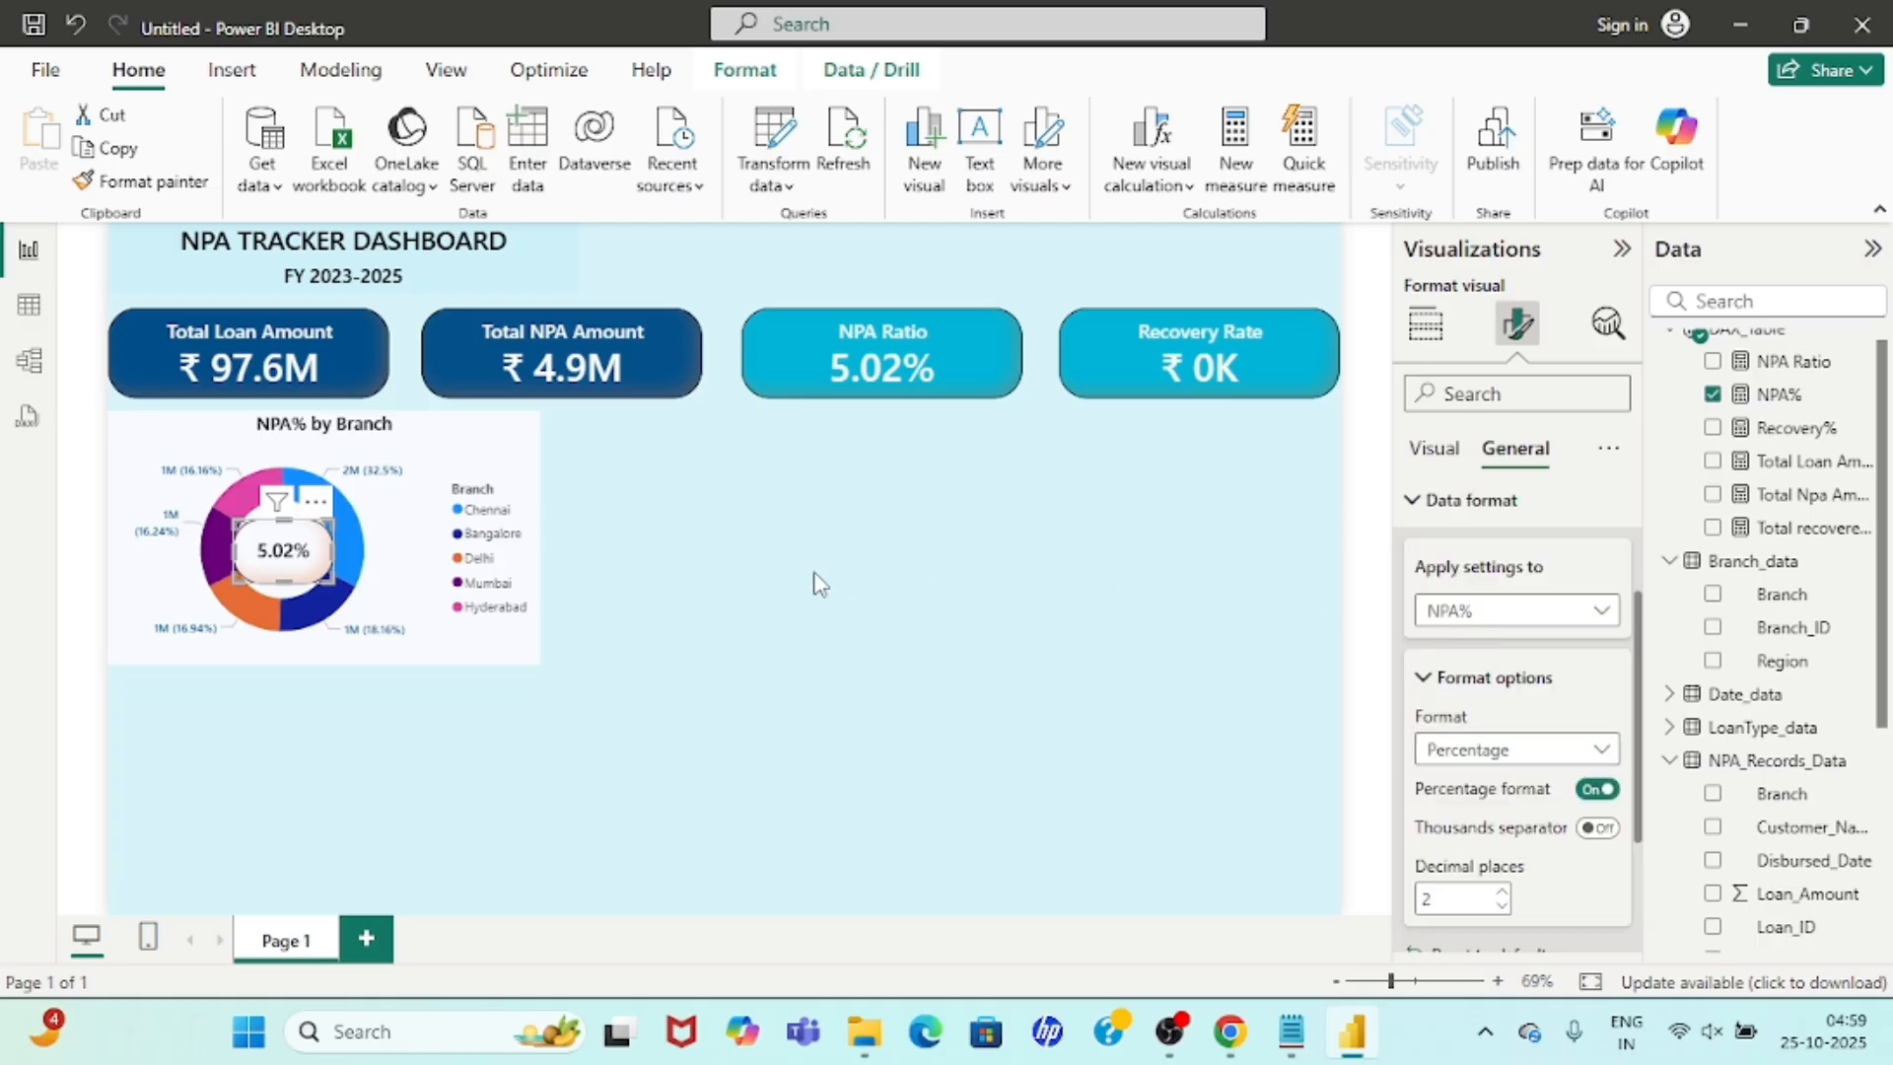
{"action": "left_click", "coordinate": [730, 623]}
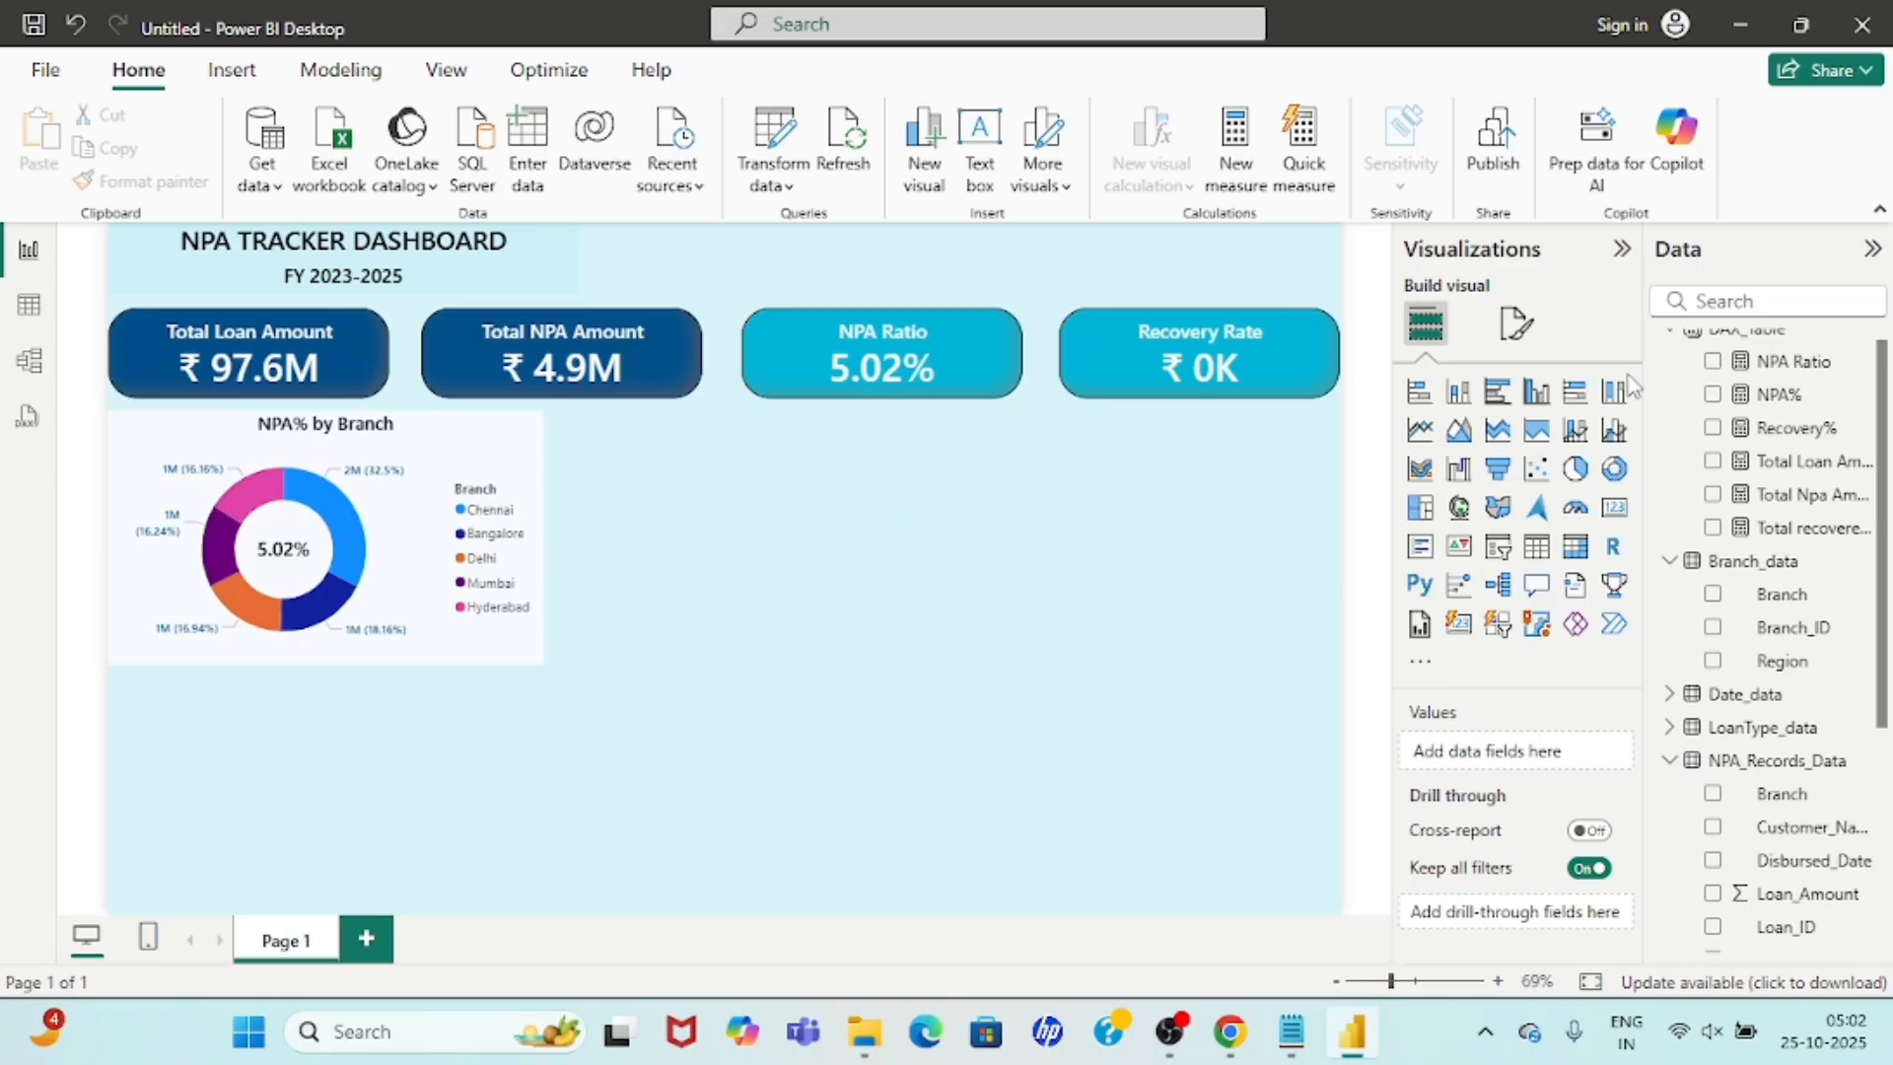
Insert a stacked bar chart beside the NPA% by Branch donut and add Branch from Branch_data to it.
{"action": "left_click", "coordinate": [1427, 408]}
{"action": "left_click_drag", "start_coordinate": [486, 710], "coordinate": [895, 468]}
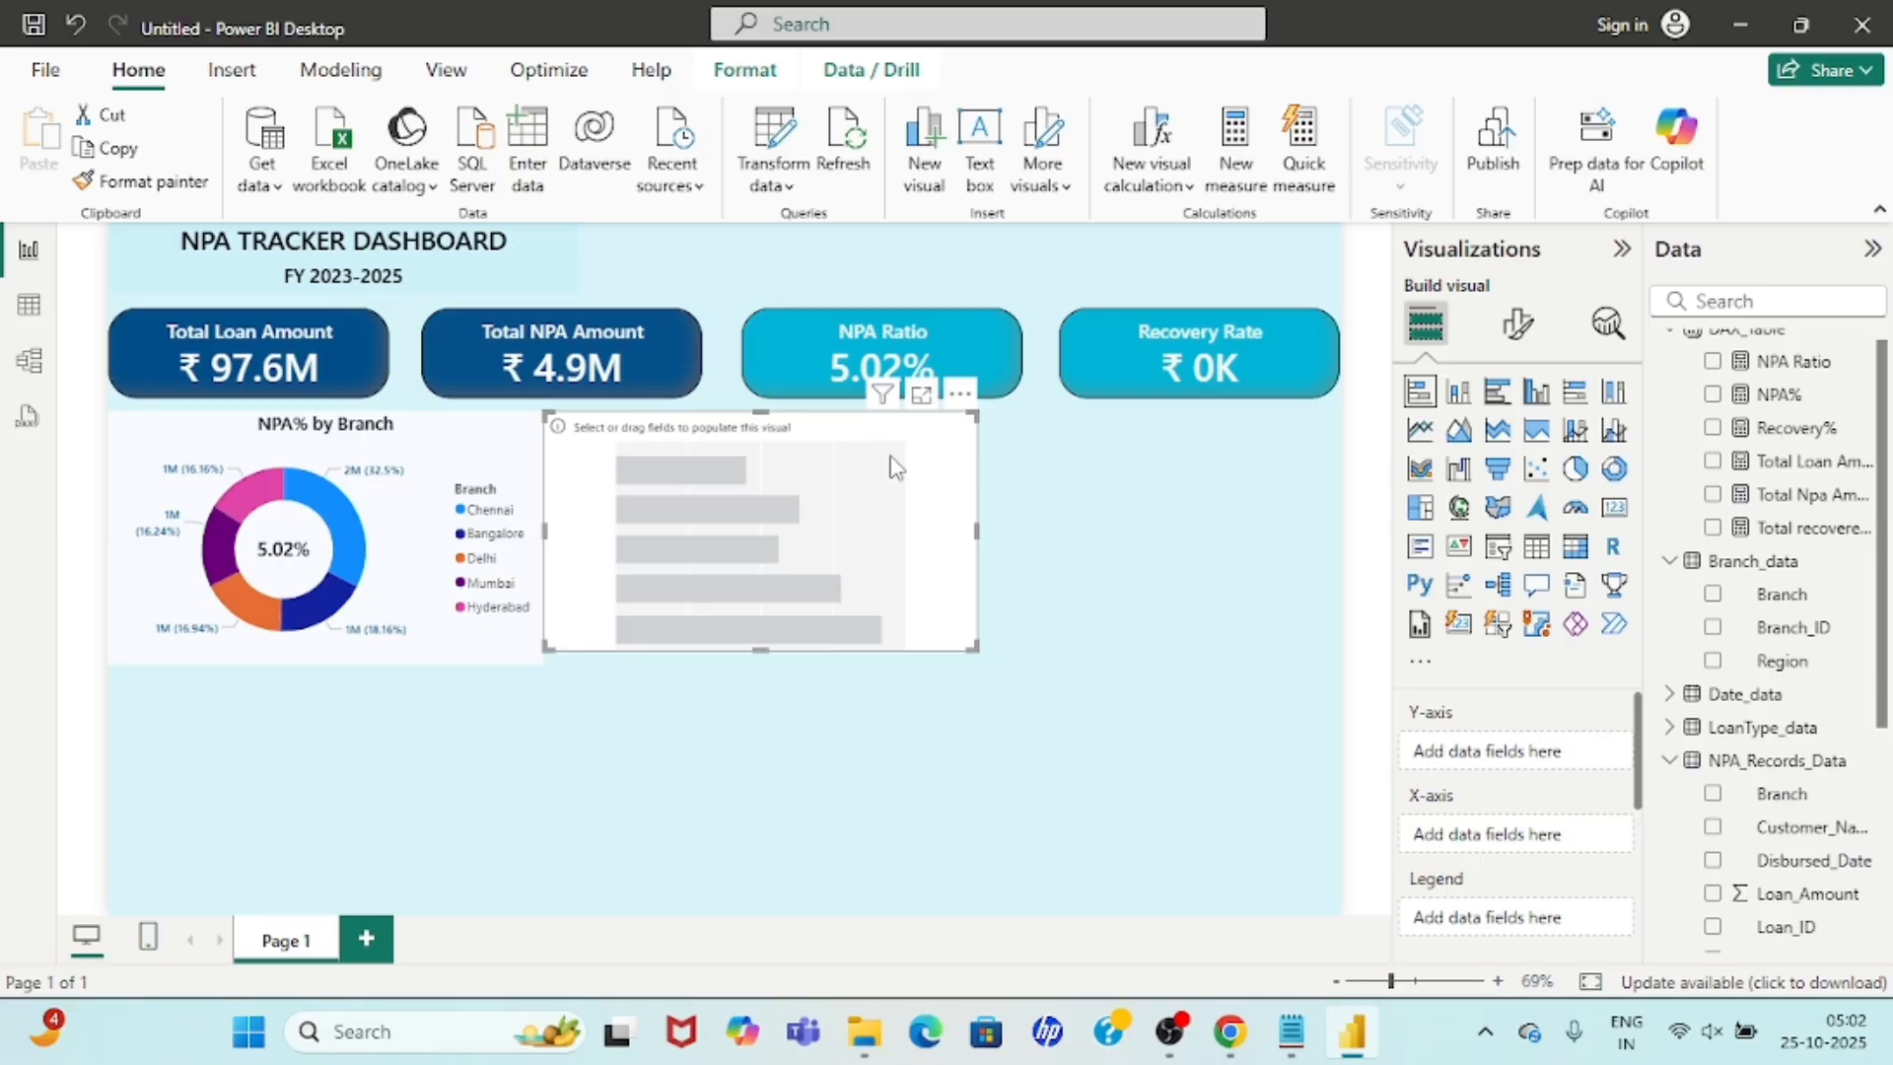
{"action": "left_click", "coordinate": [1713, 593]}
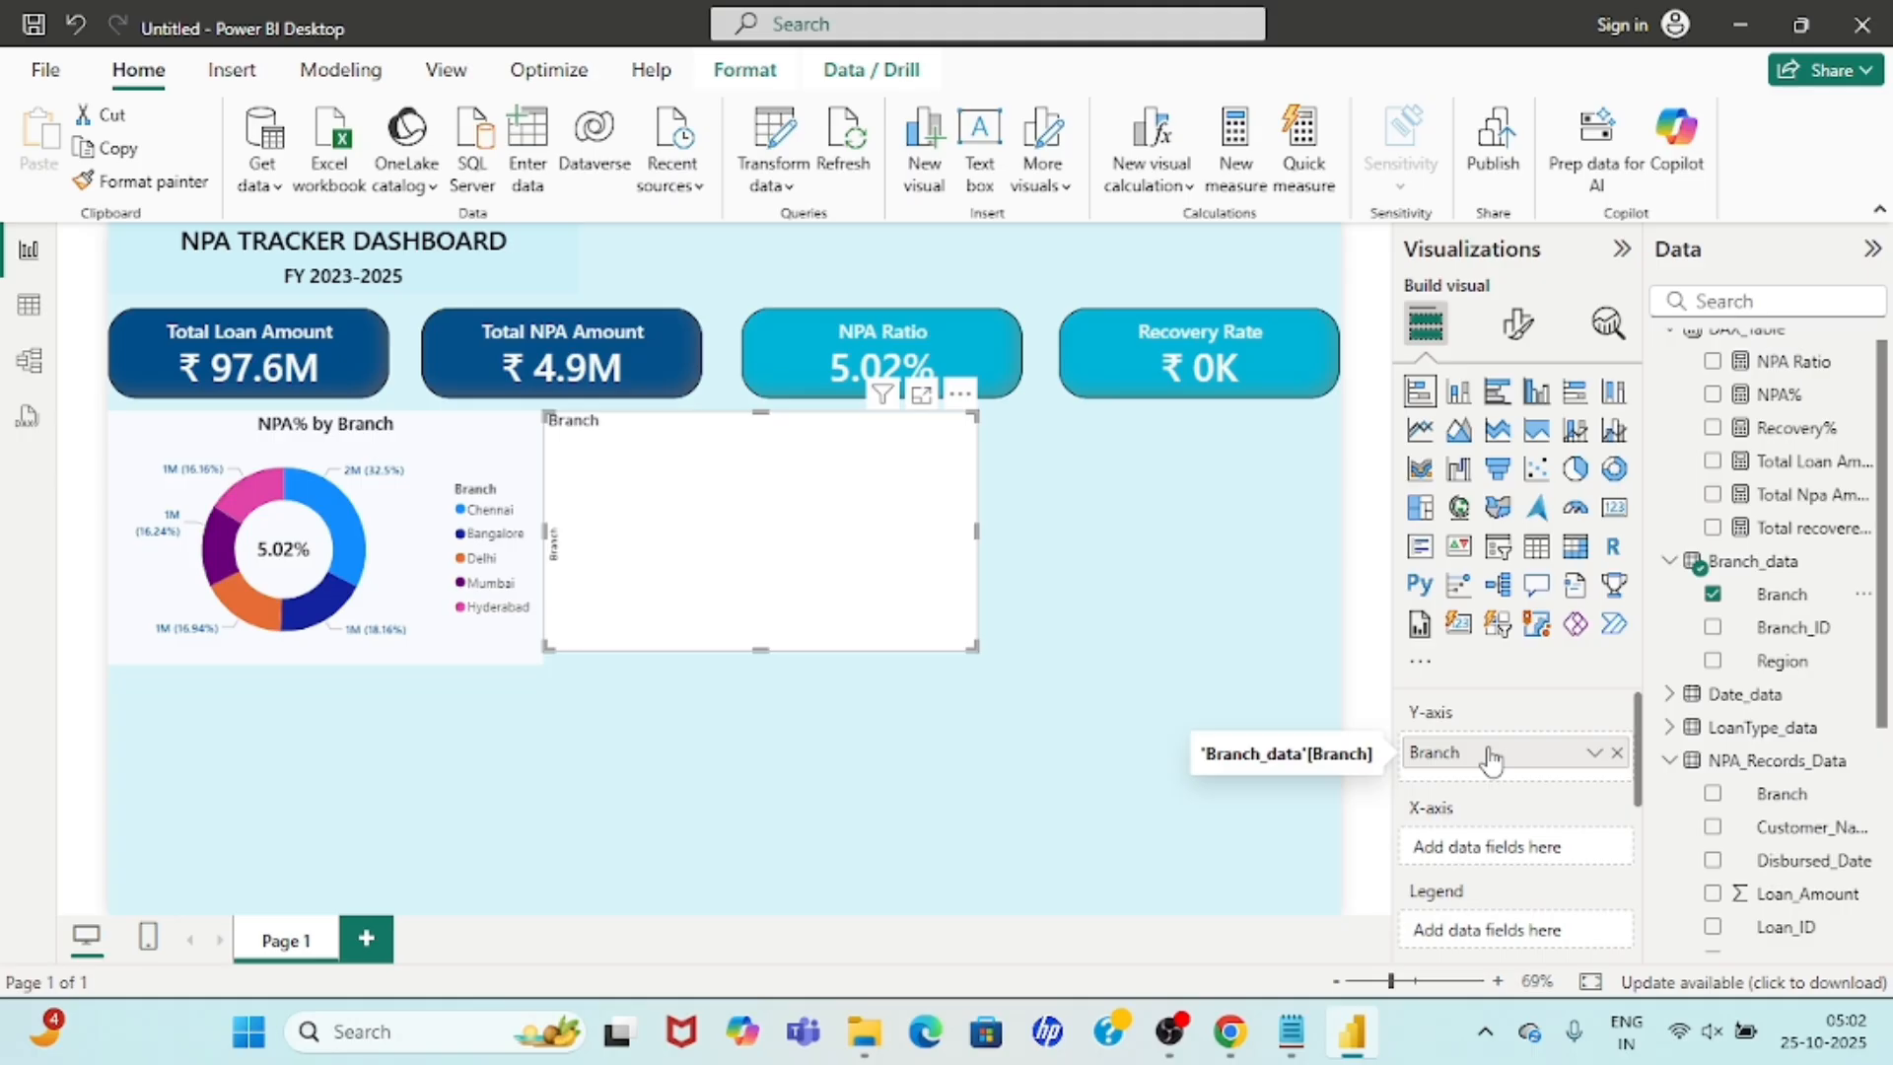
Plot Total Loan Amount and Total Npa Amount on the bar chart's X-axis, with Branch on the Y-axis.
{"action": "left_click_drag", "start_coordinate": [1491, 760], "coordinate": [1499, 836]}
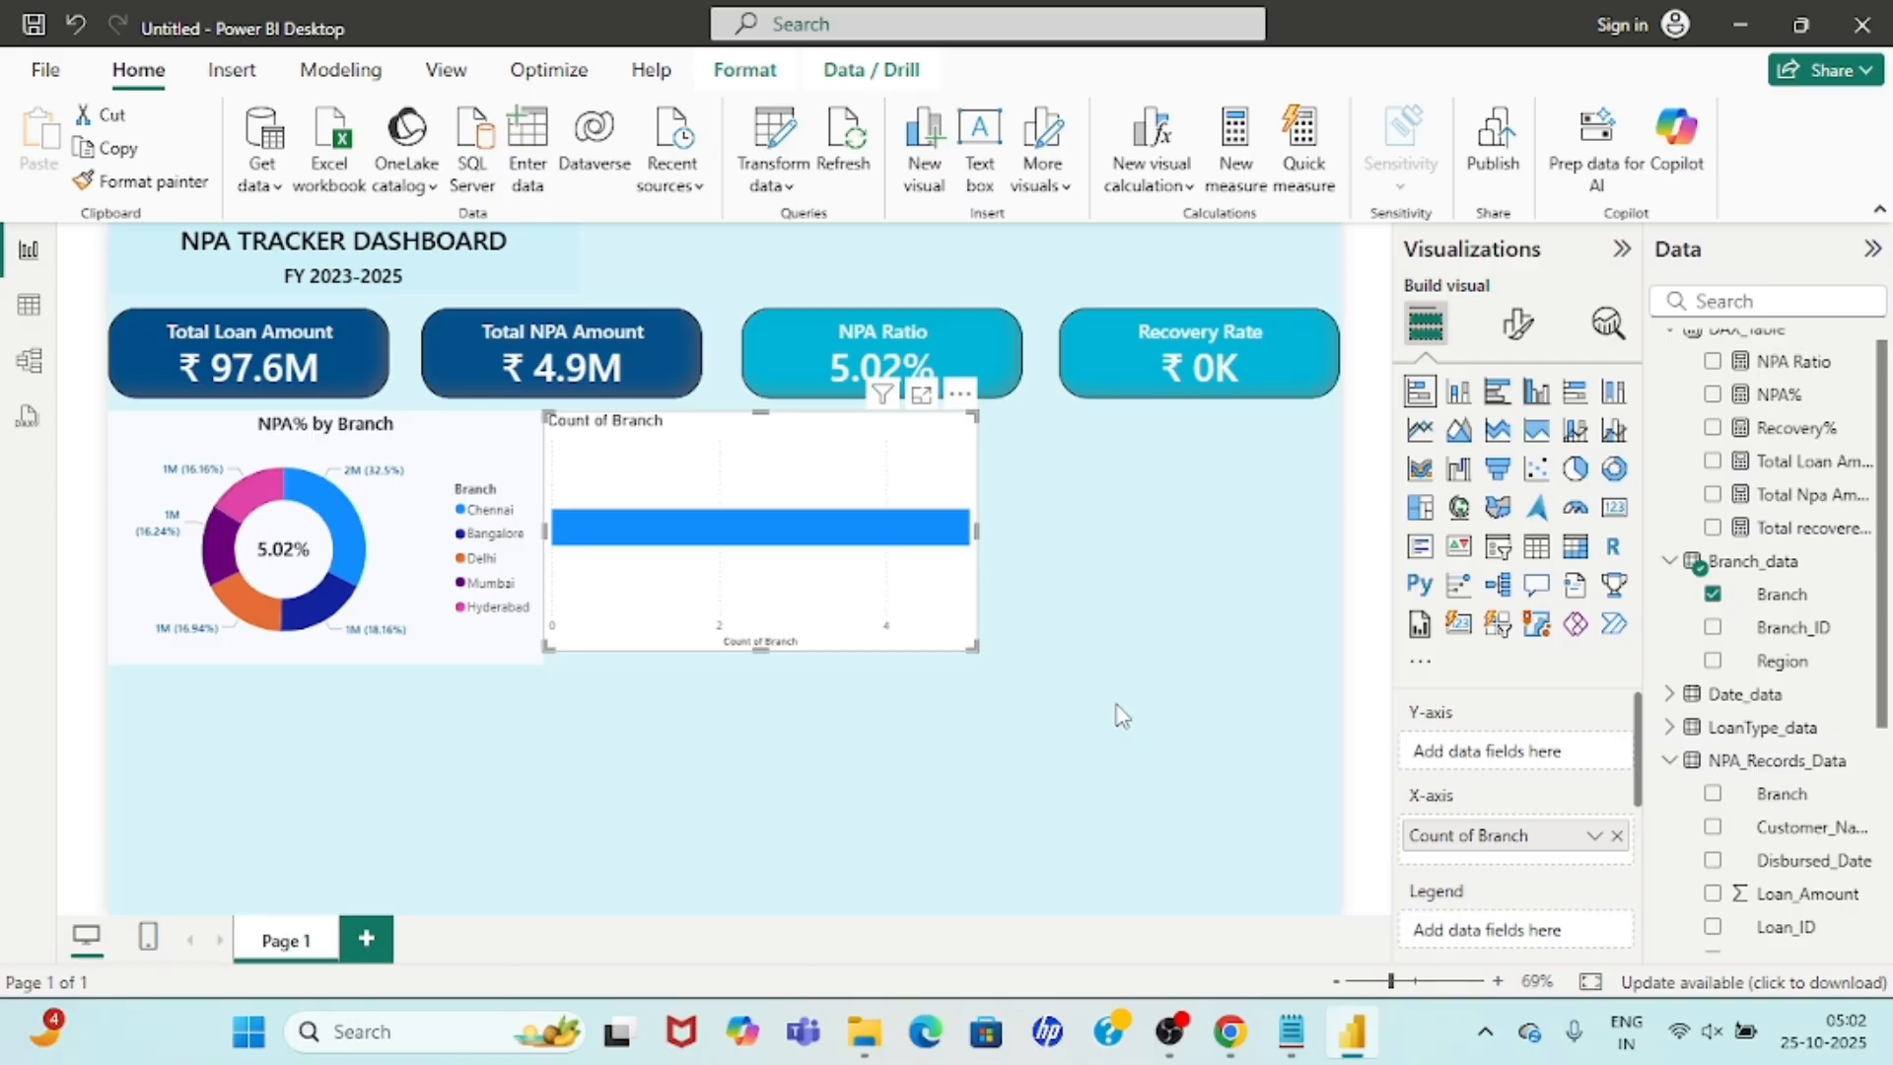
{"action": "scroll", "coordinate": [1531, 779], "scroll_direction": "down", "scroll_amount": 3}
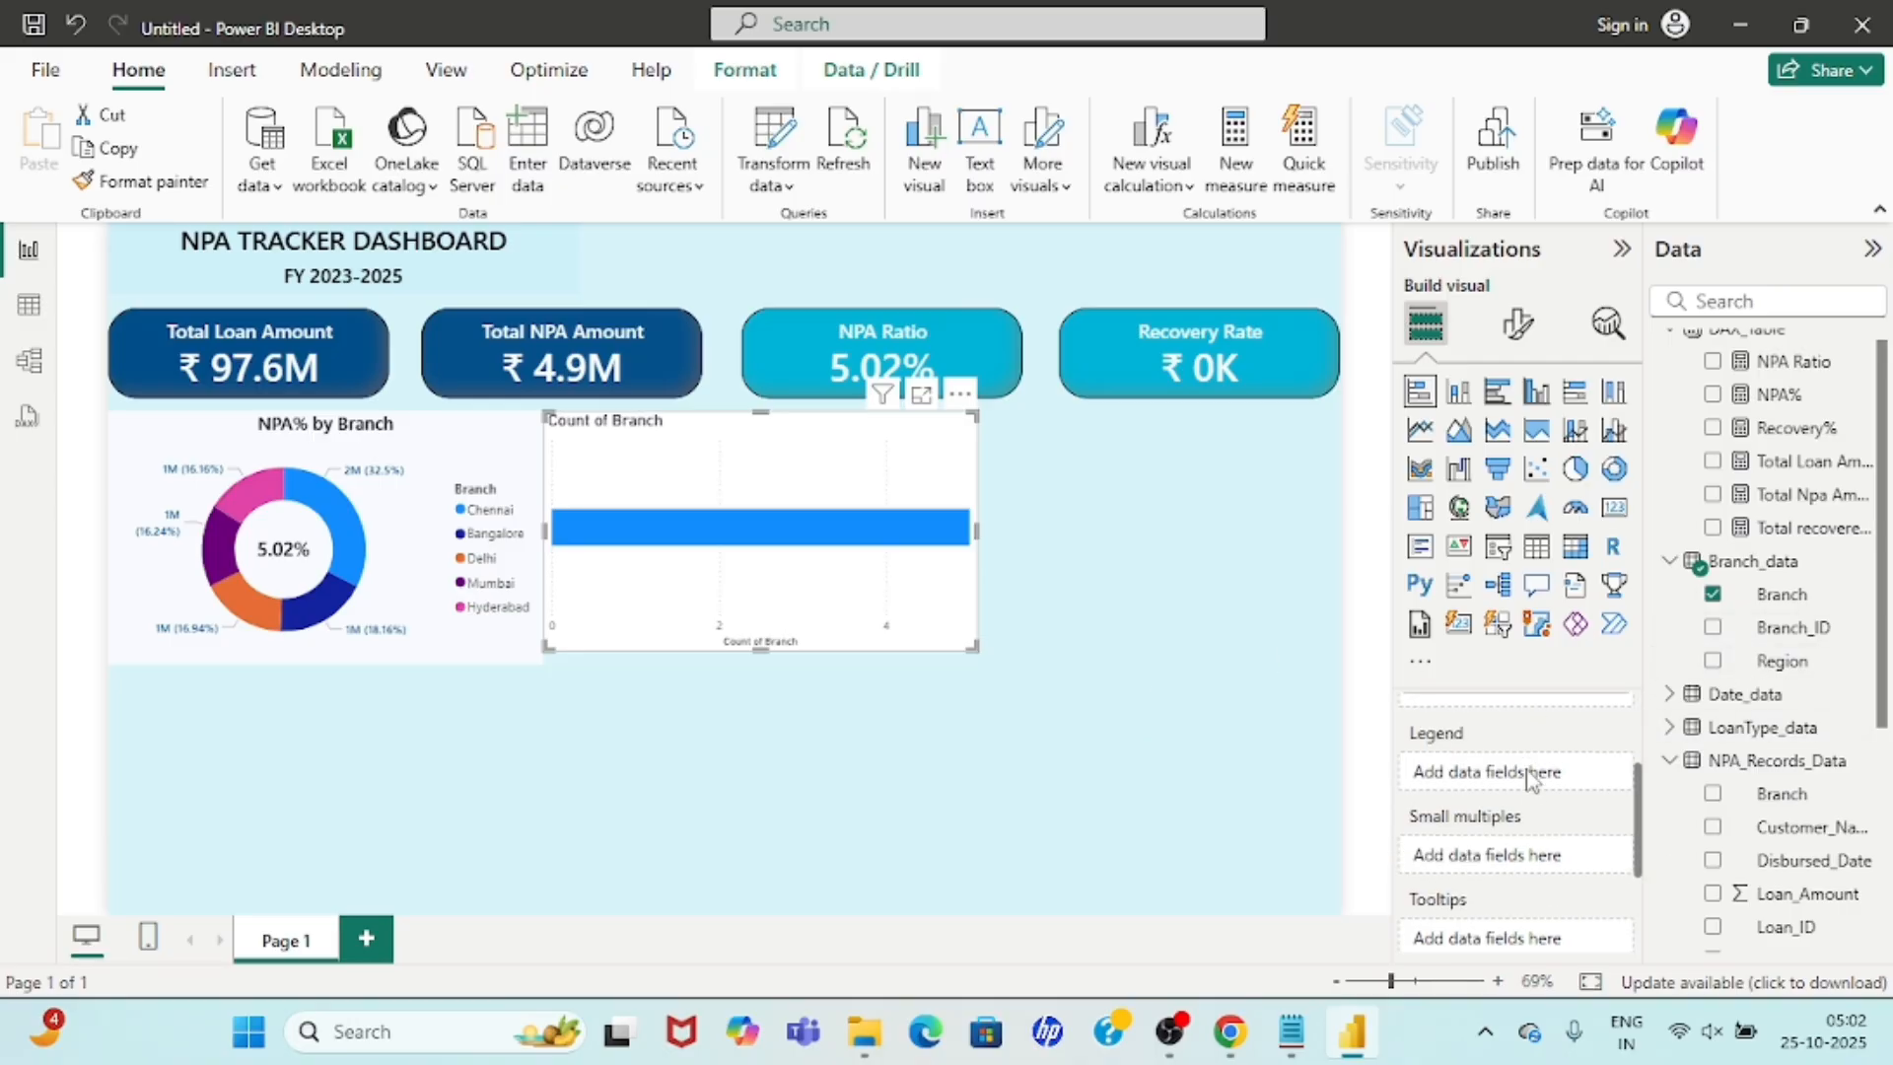
{"action": "scroll", "coordinate": [1530, 780], "scroll_direction": "down", "scroll_amount": 1}
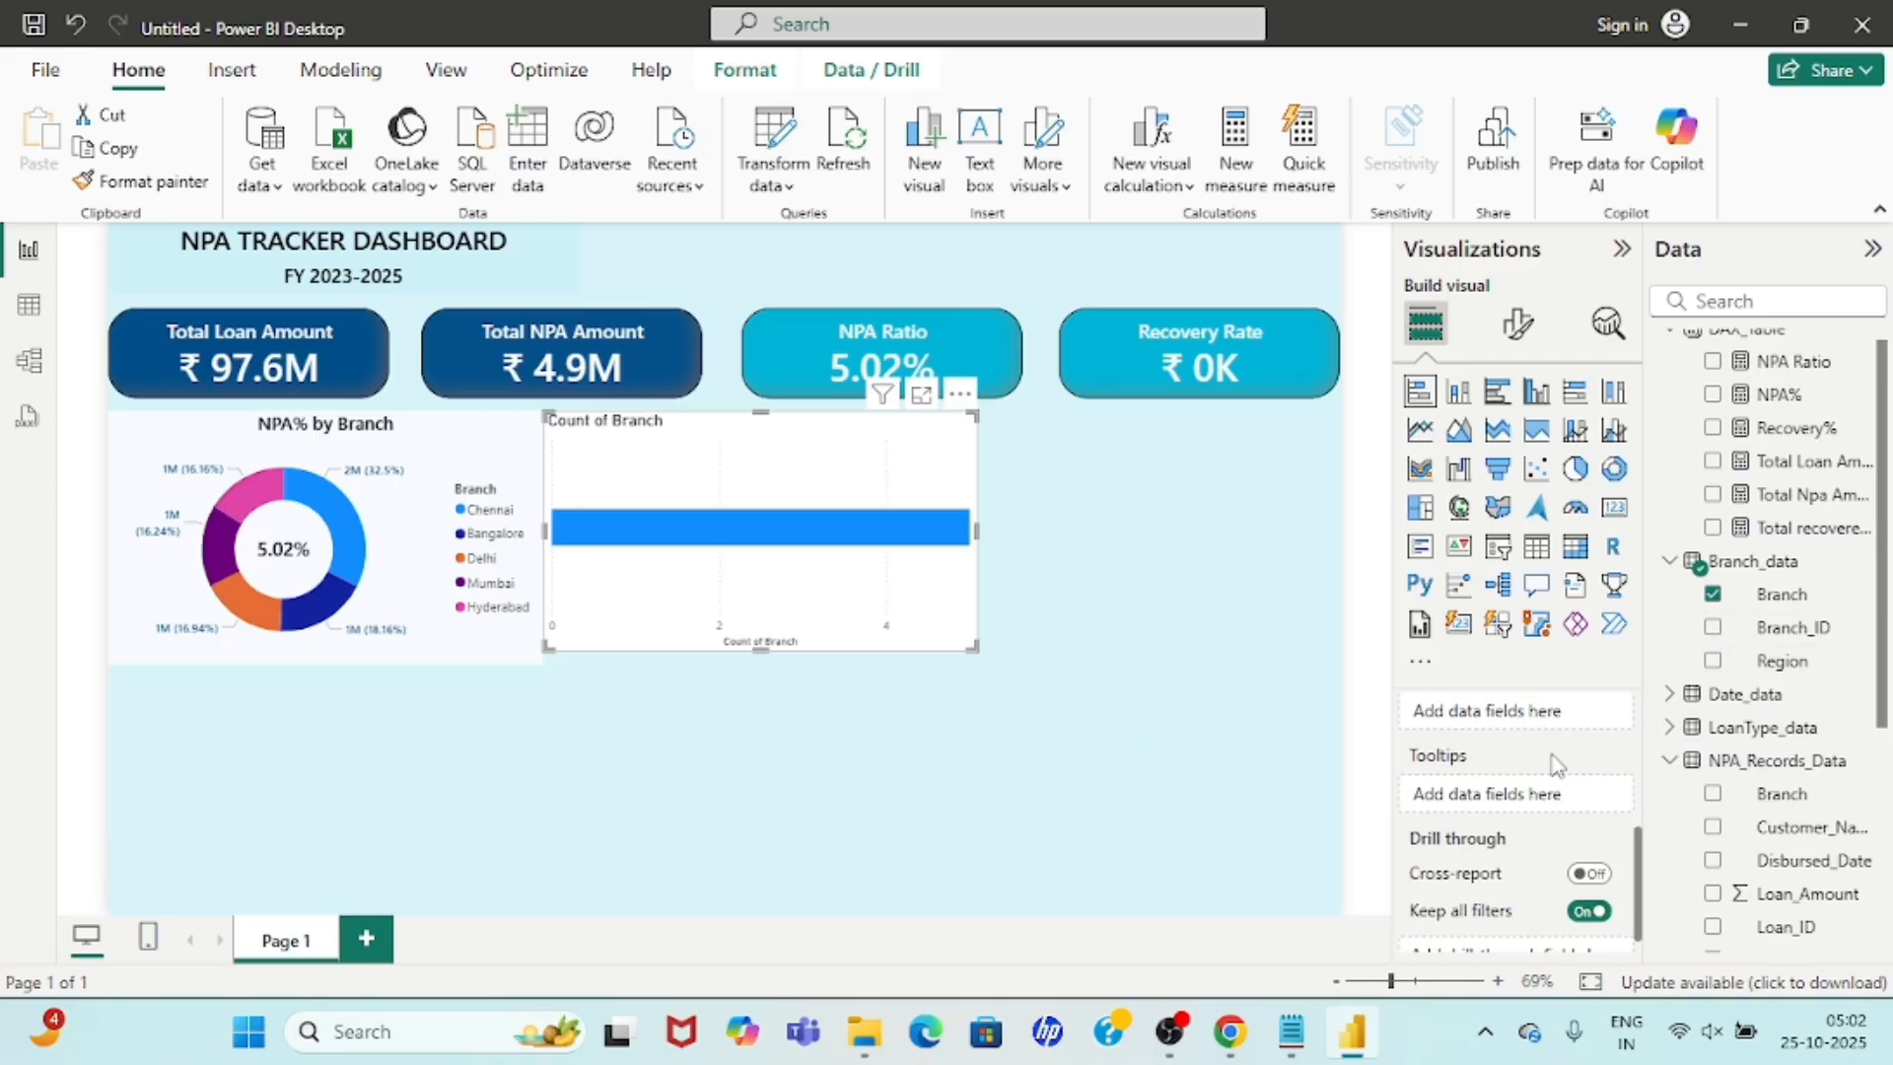
{"action": "scroll", "coordinate": [1745, 611], "scroll_direction": "up", "scroll_amount": 1}
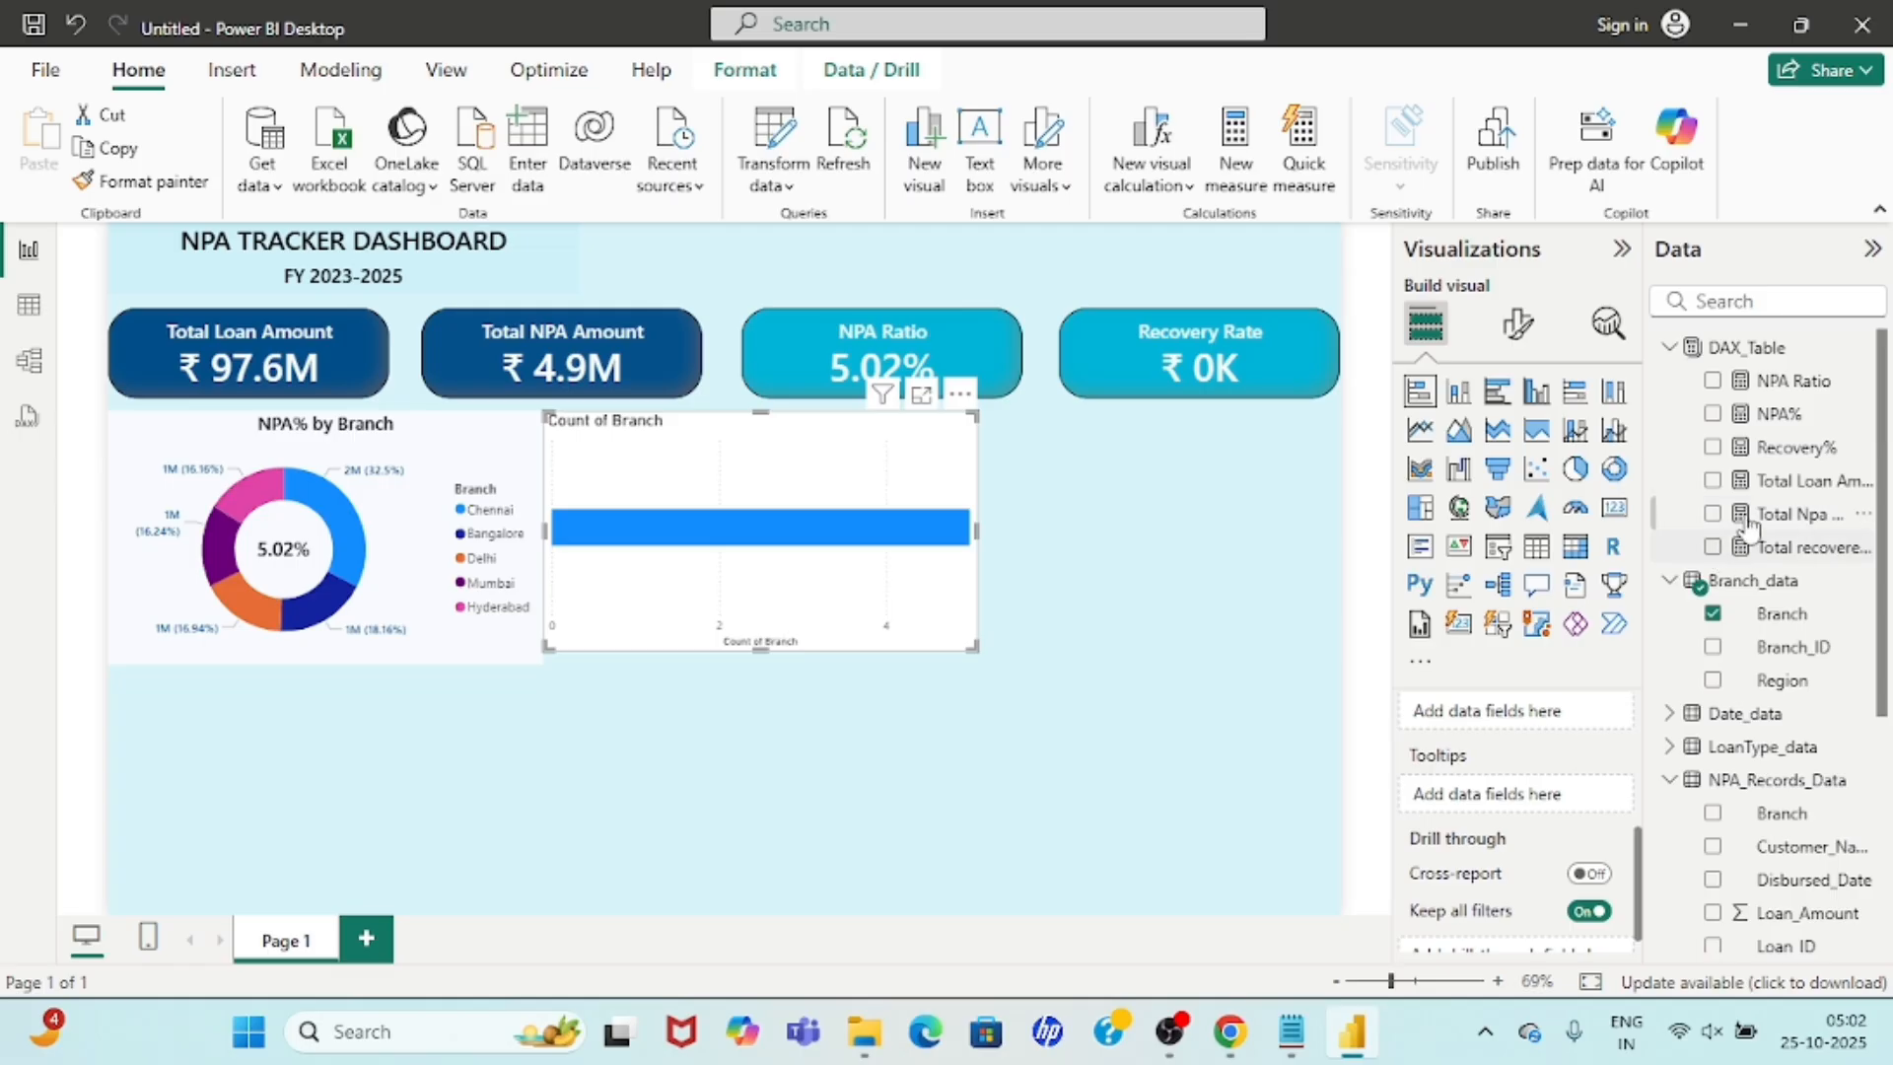
{"action": "left_click", "coordinate": [1712, 480]}
{"action": "left_click", "coordinate": [1713, 513]}
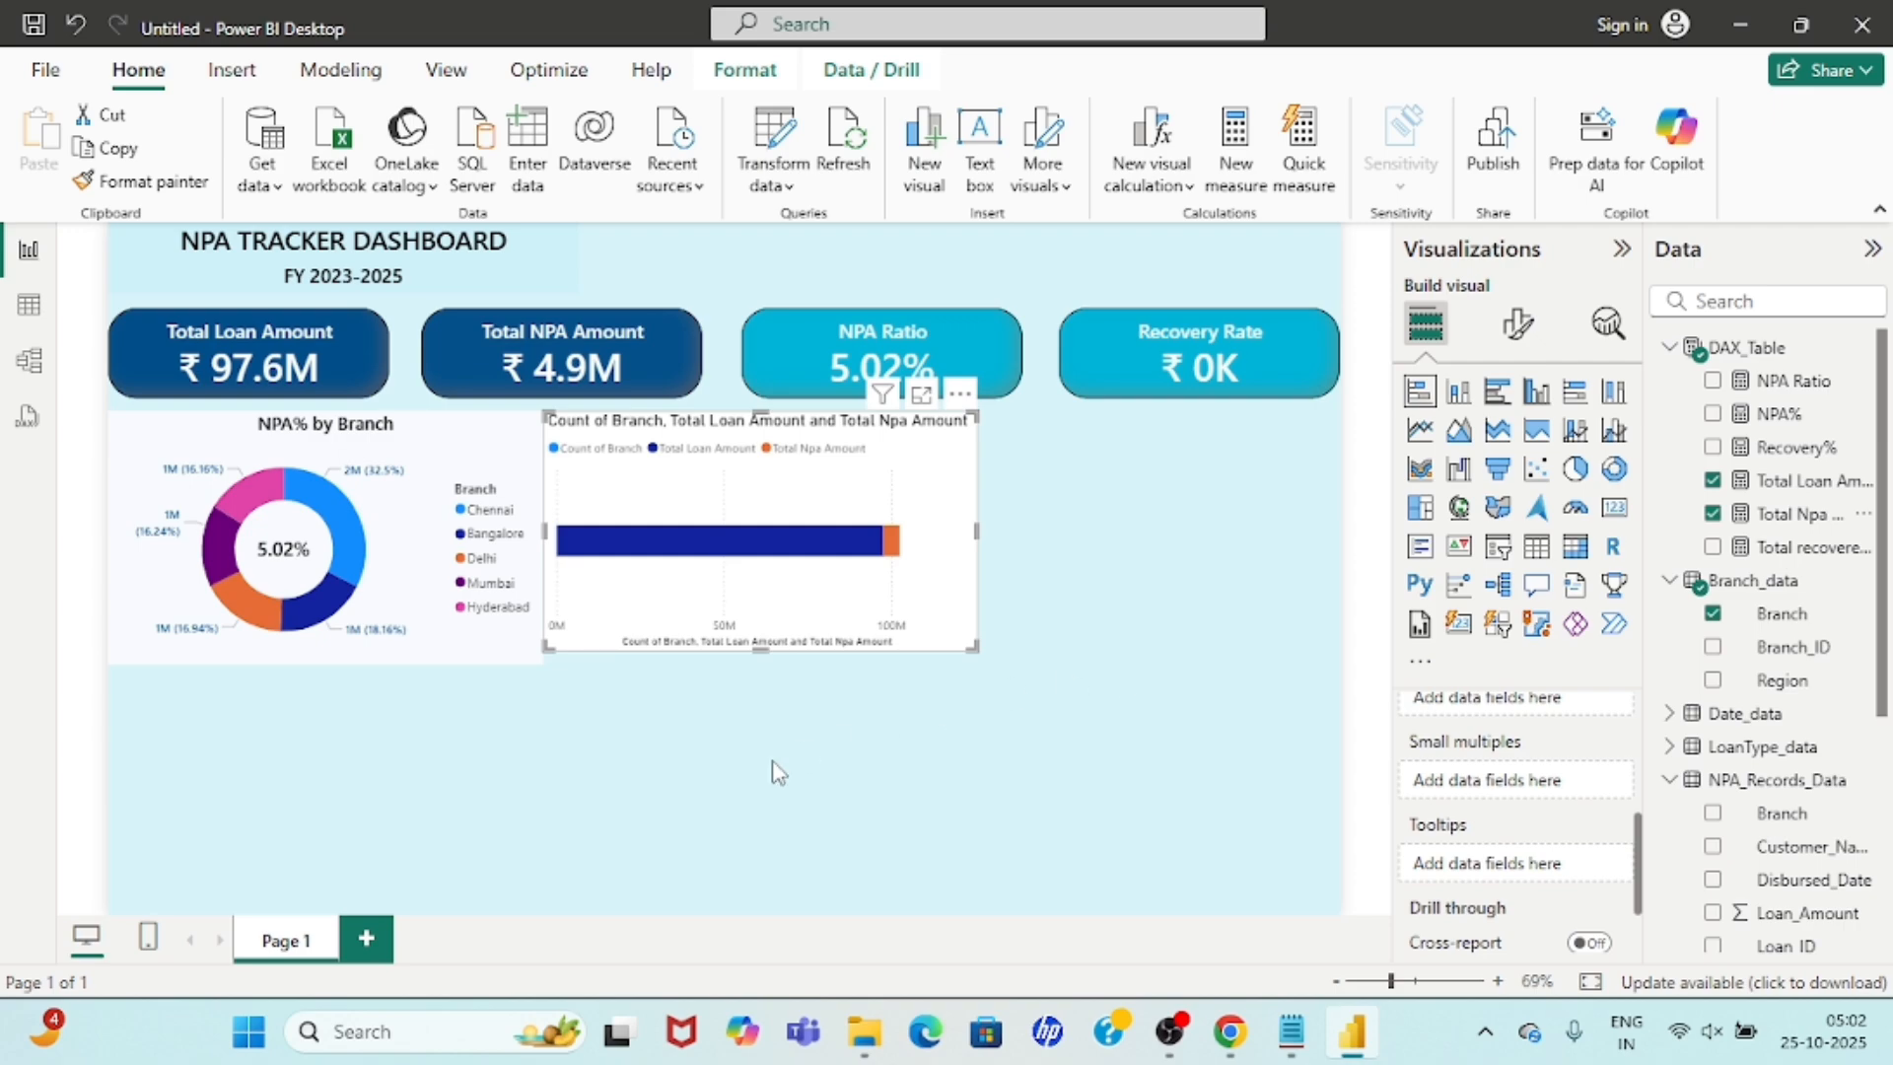
{"action": "scroll", "coordinate": [1439, 793], "scroll_direction": "up", "scroll_amount": 4}
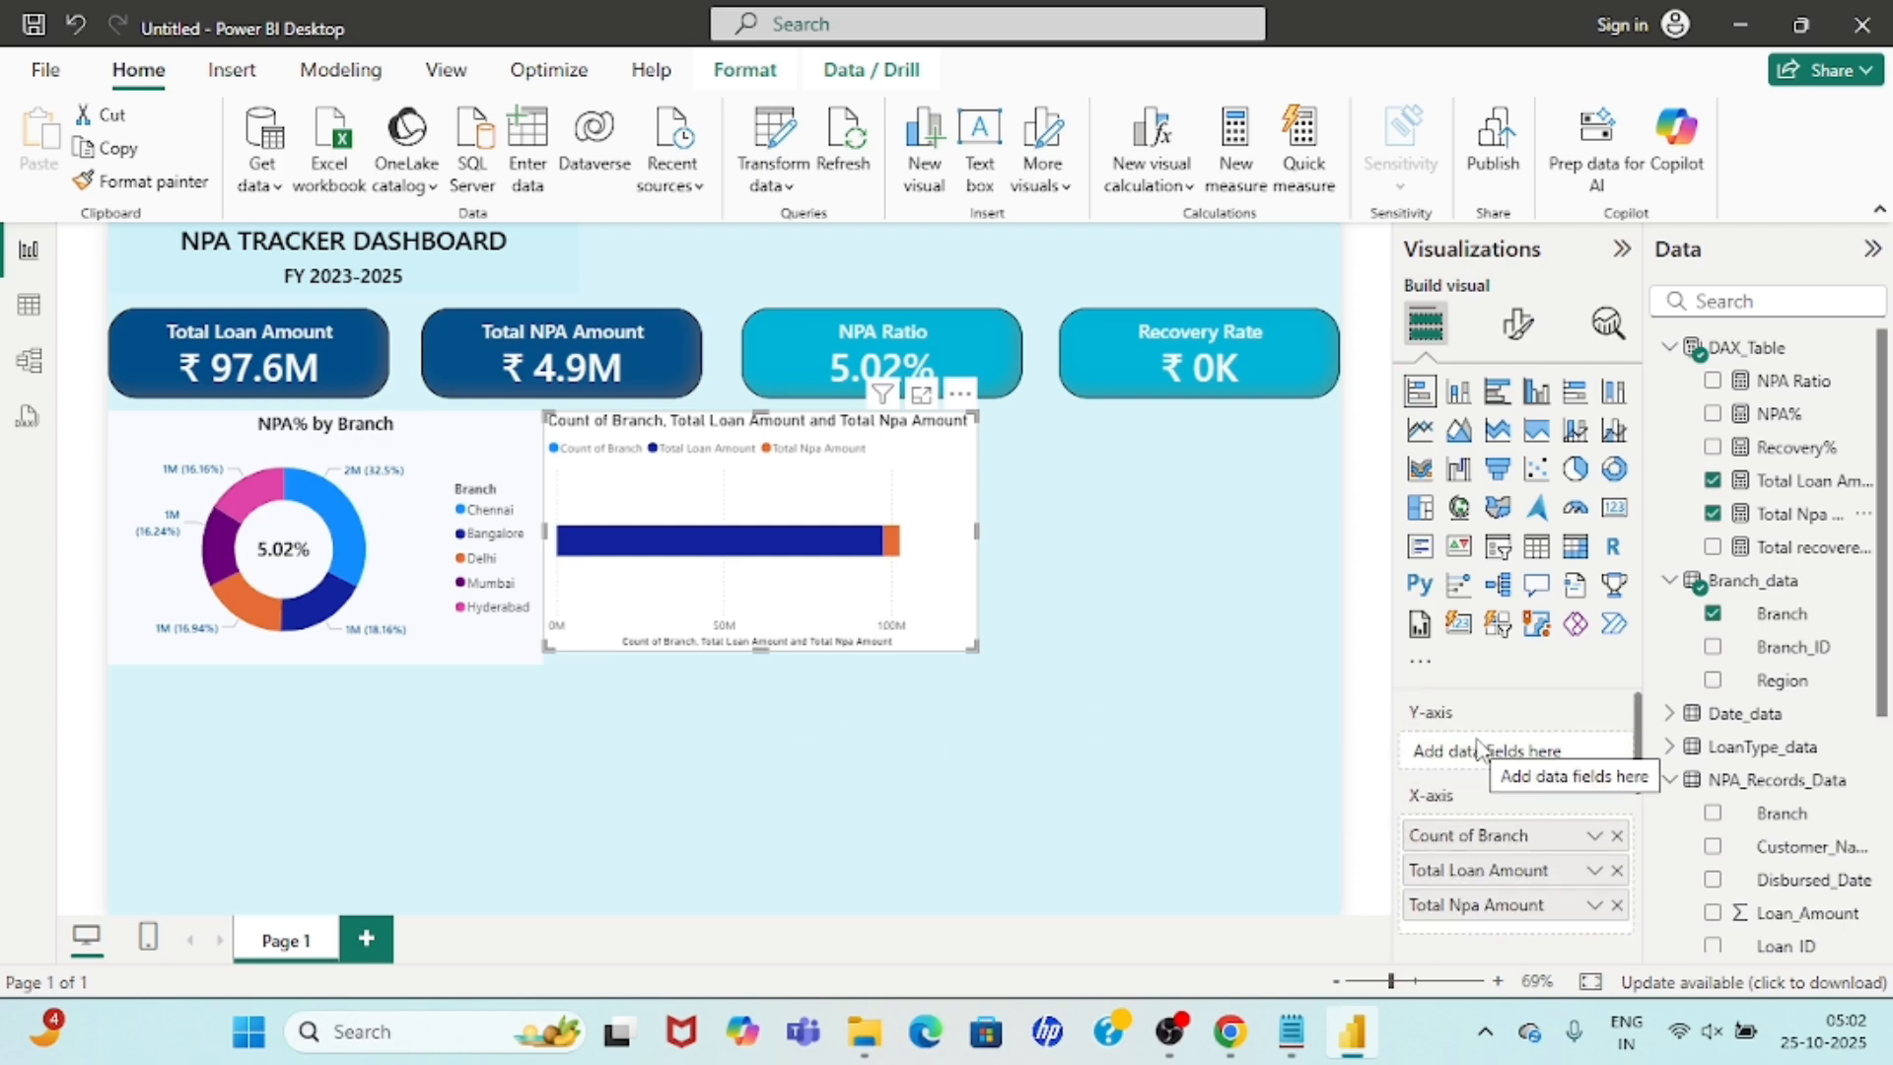
{"action": "left_click_drag", "start_coordinate": [1479, 836], "coordinate": [1479, 755]}
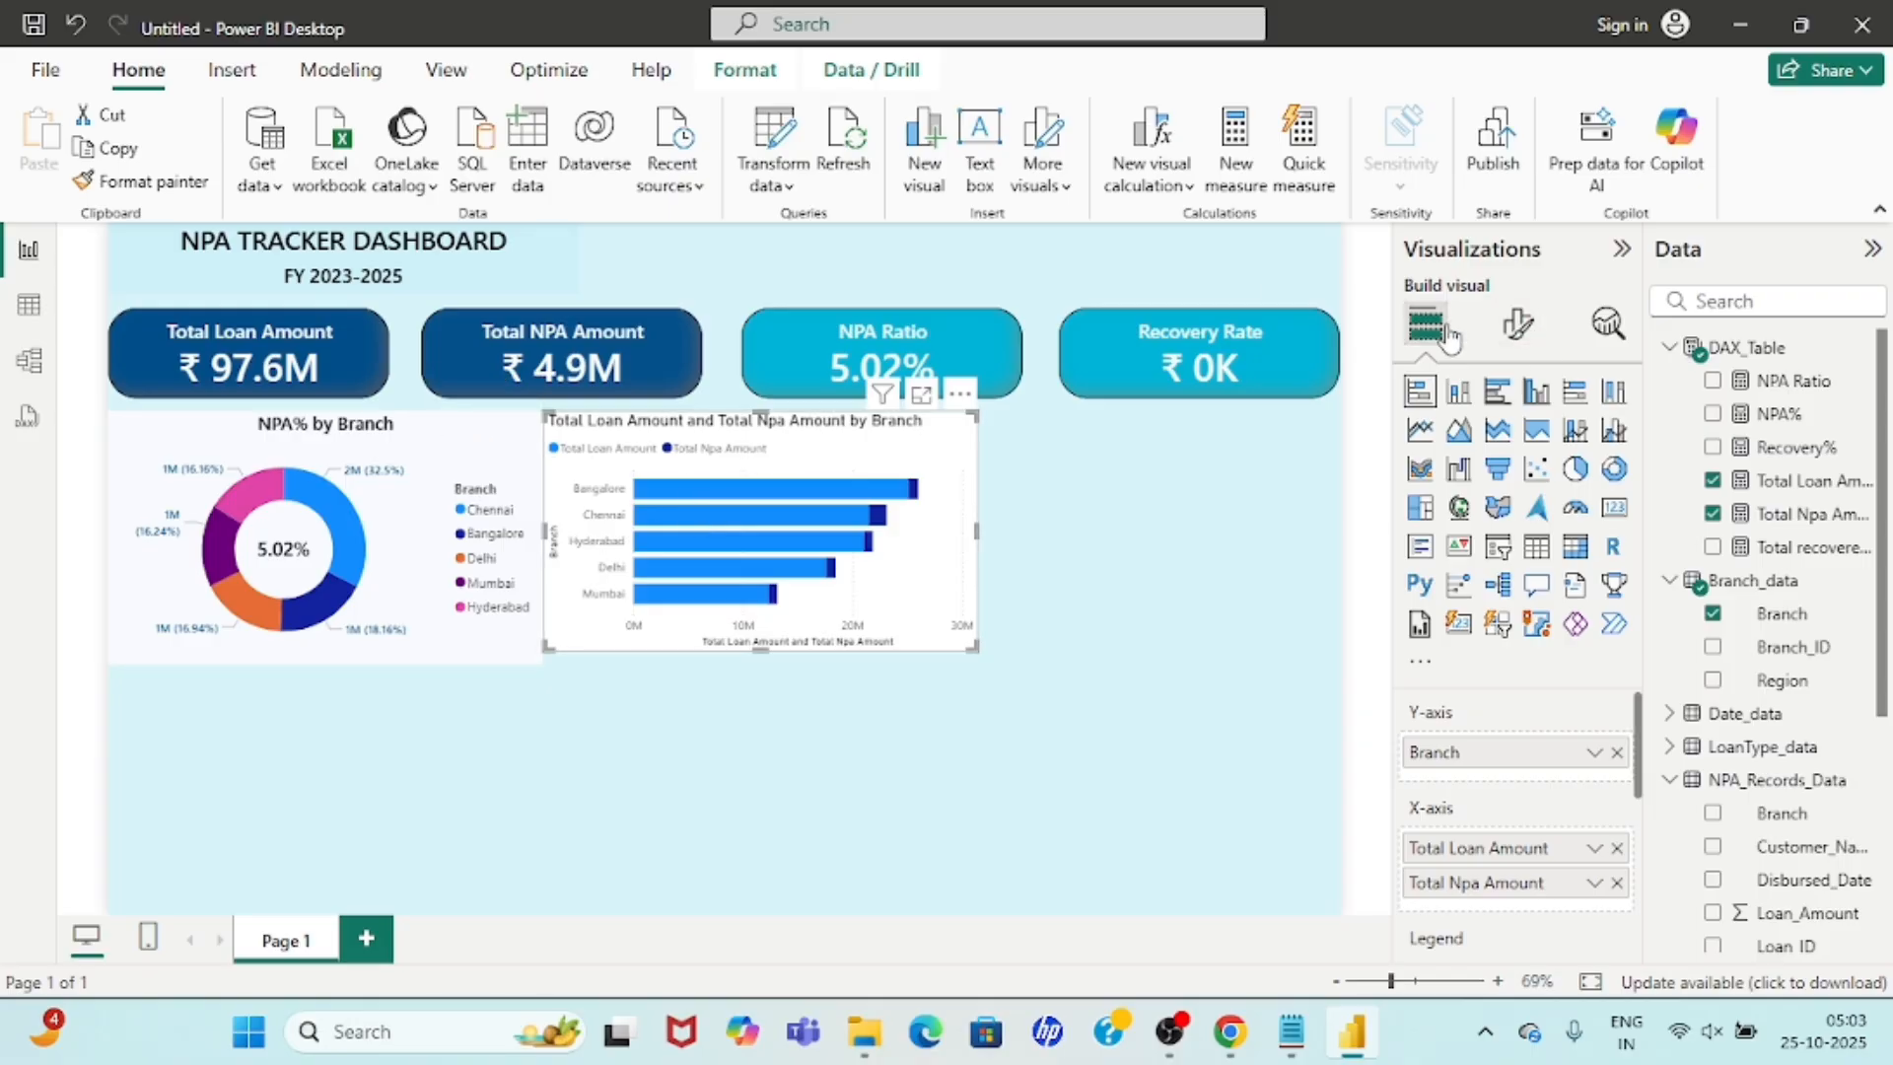
Change the stacked bar chart's title text to "Risk Distribution".
{"action": "left_click", "coordinate": [1519, 323]}
{"action": "left_click", "coordinate": [1516, 448]}
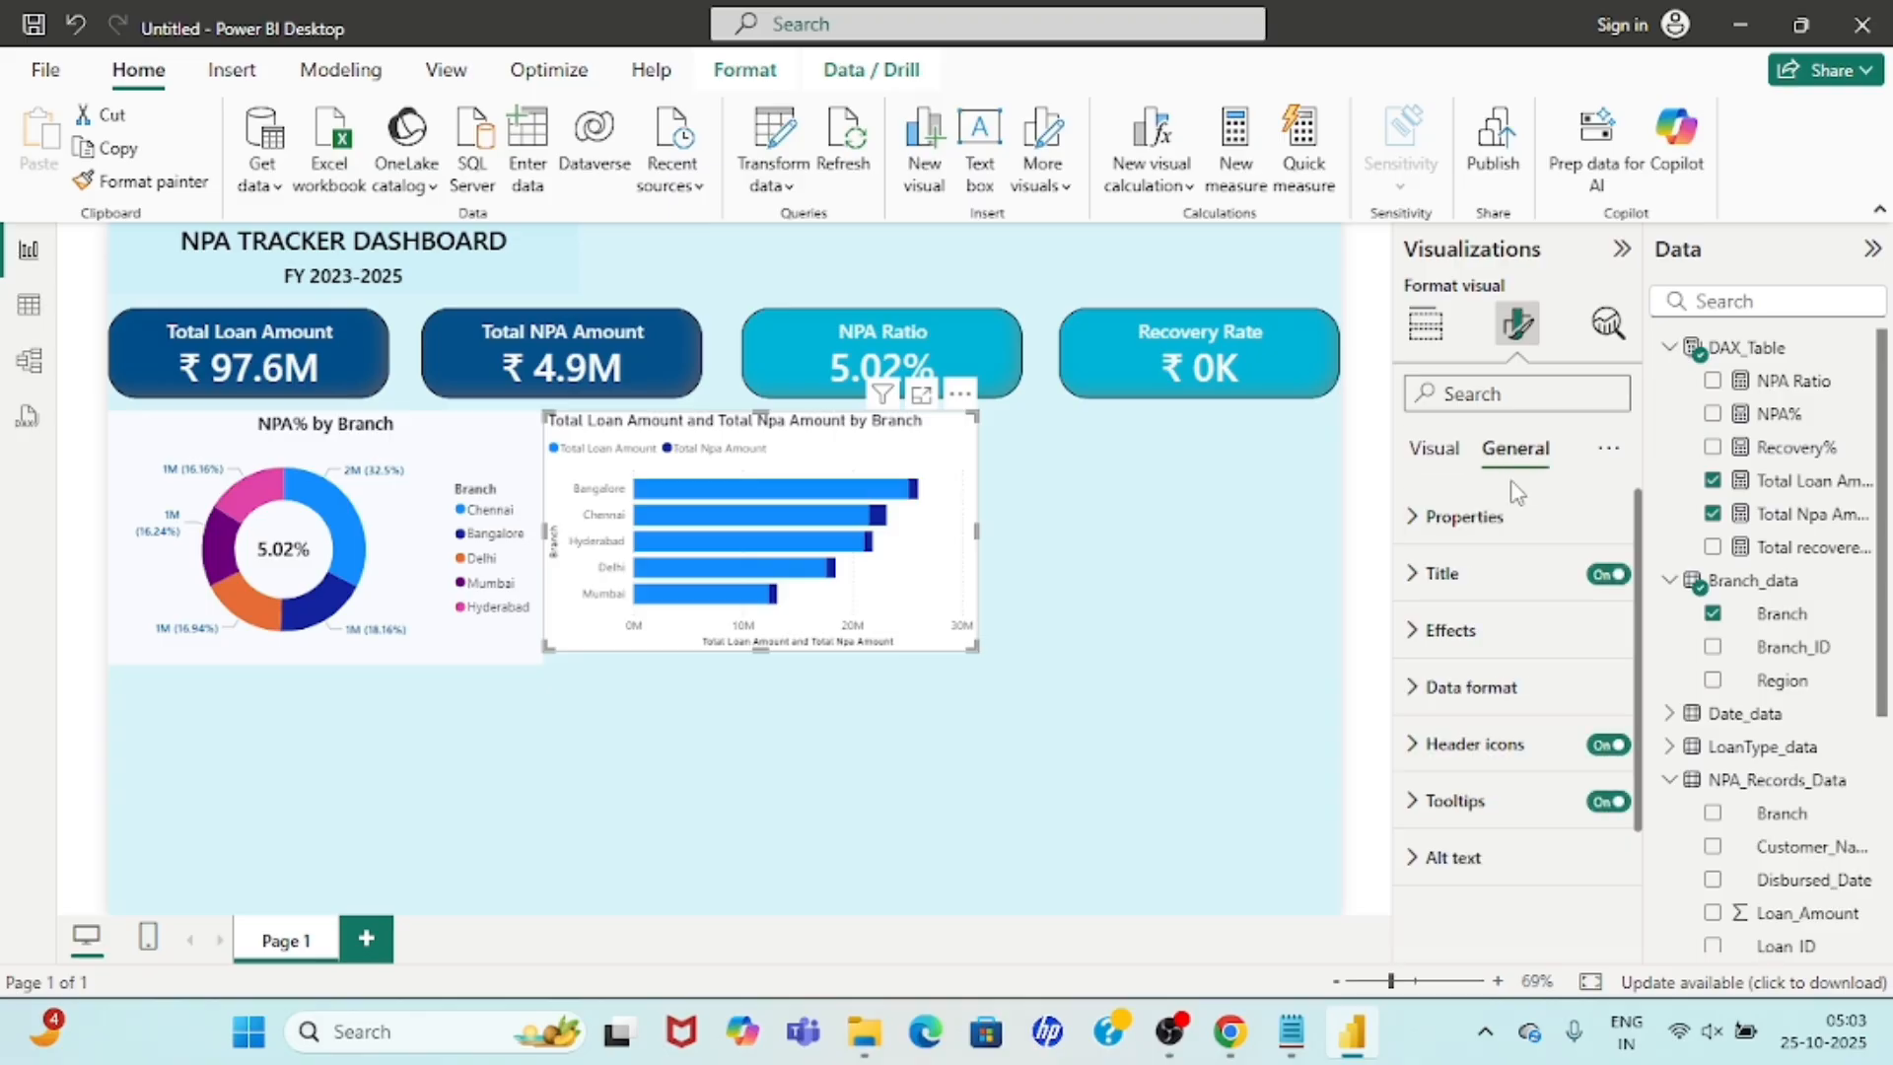
{"action": "left_click", "coordinate": [1440, 573]}
{"action": "left_click", "coordinate": [1467, 711]}
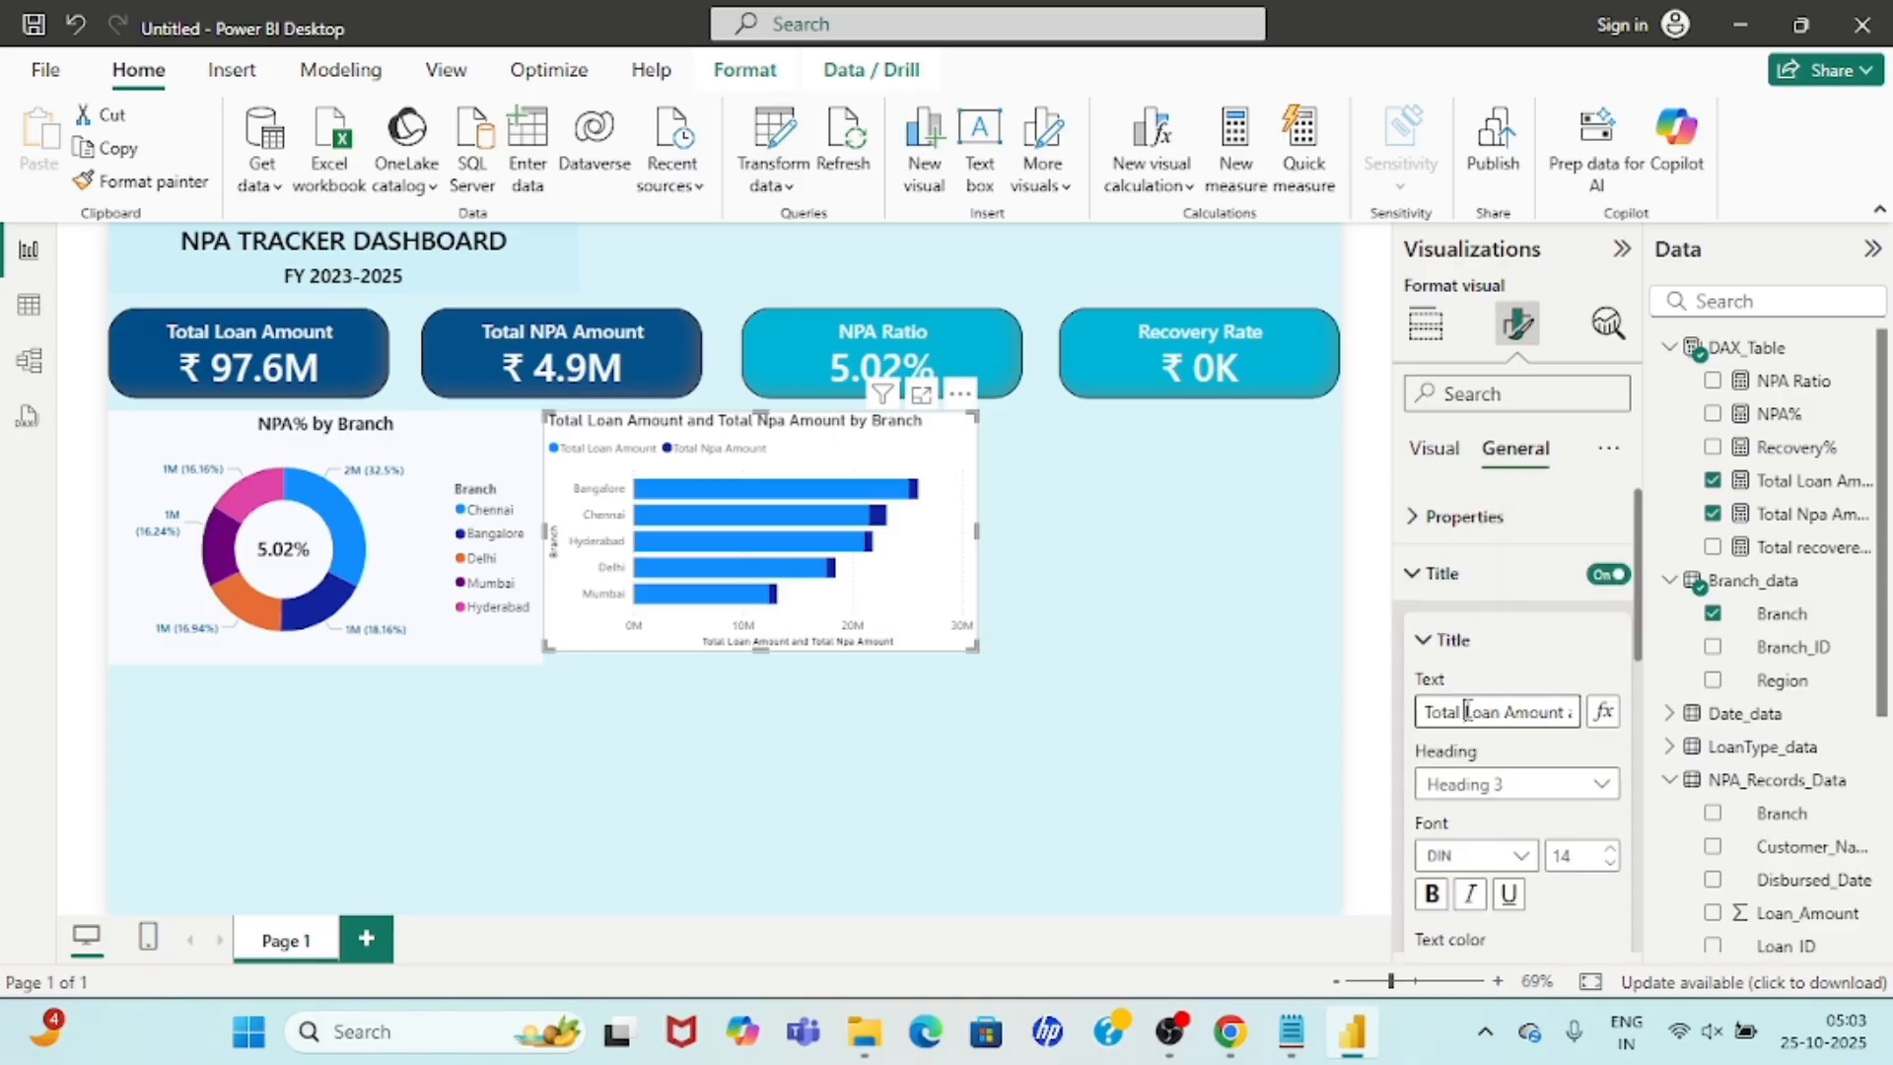
{"action": "key", "text": "Right"}
{"action": "key", "text": "Right"}
{"action": "key", "text": "Right"}
{"action": "key", "text": "Right"}
{"action": "key", "text": "Right"}
{"action": "key", "text": "Right"}
{"action": "key", "text": "Right"}
{"action": "key", "text": "Right"}
{"action": "key", "text": "Right"}
{"action": "key", "text": "Right"}
{"action": "key", "text": "Right"}
{"action": "key", "text": "Right"}
{"action": "key", "text": "Right"}
{"action": "key", "text": "Right"}
{"action": "key", "text": "Right"}
{"action": "key", "text": "Right"}
{"action": "key", "text": "Right"}
{"action": "key", "text": "Right"}
{"action": "key", "text": "Right"}
{"action": "key", "text": "Right"}
{"action": "key", "text": "ctrl+a"}
{"action": "type", "text": "Risk Distribution"}
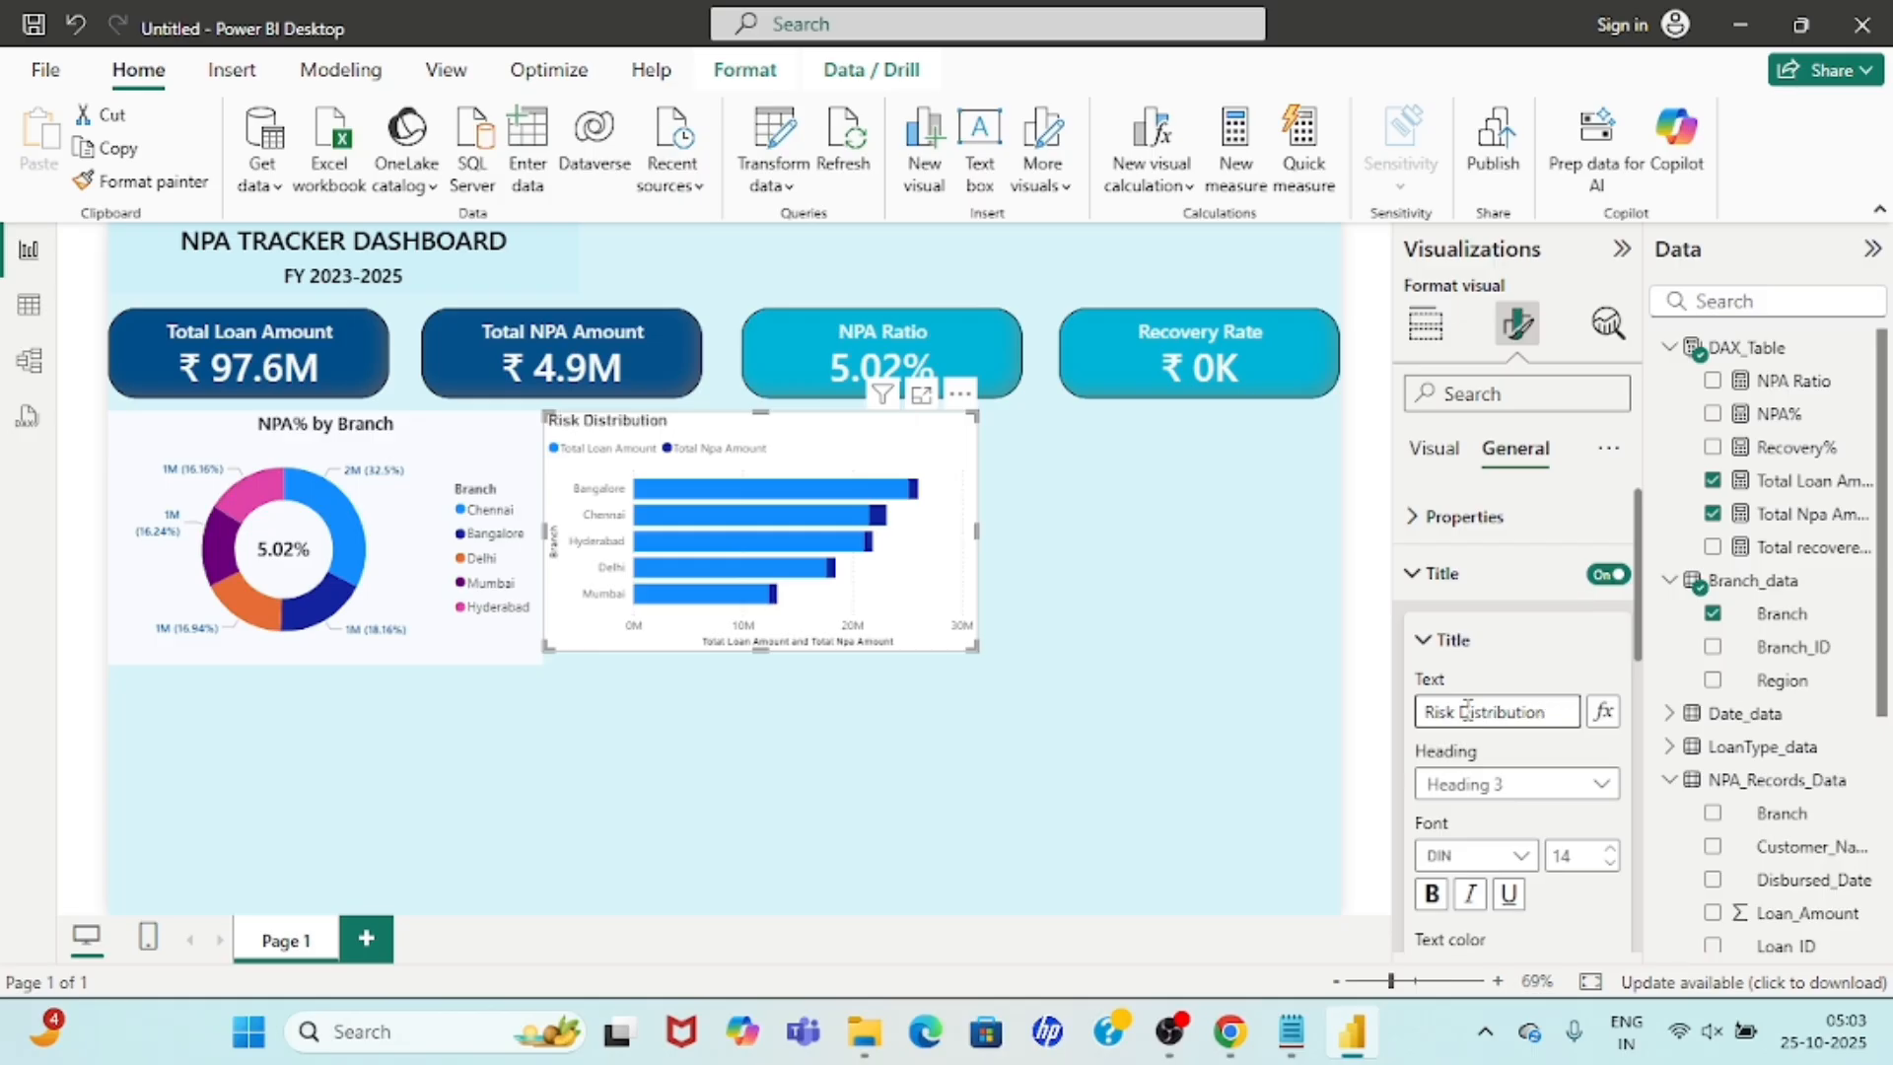
{"action": "left_click", "coordinate": [1208, 720]}
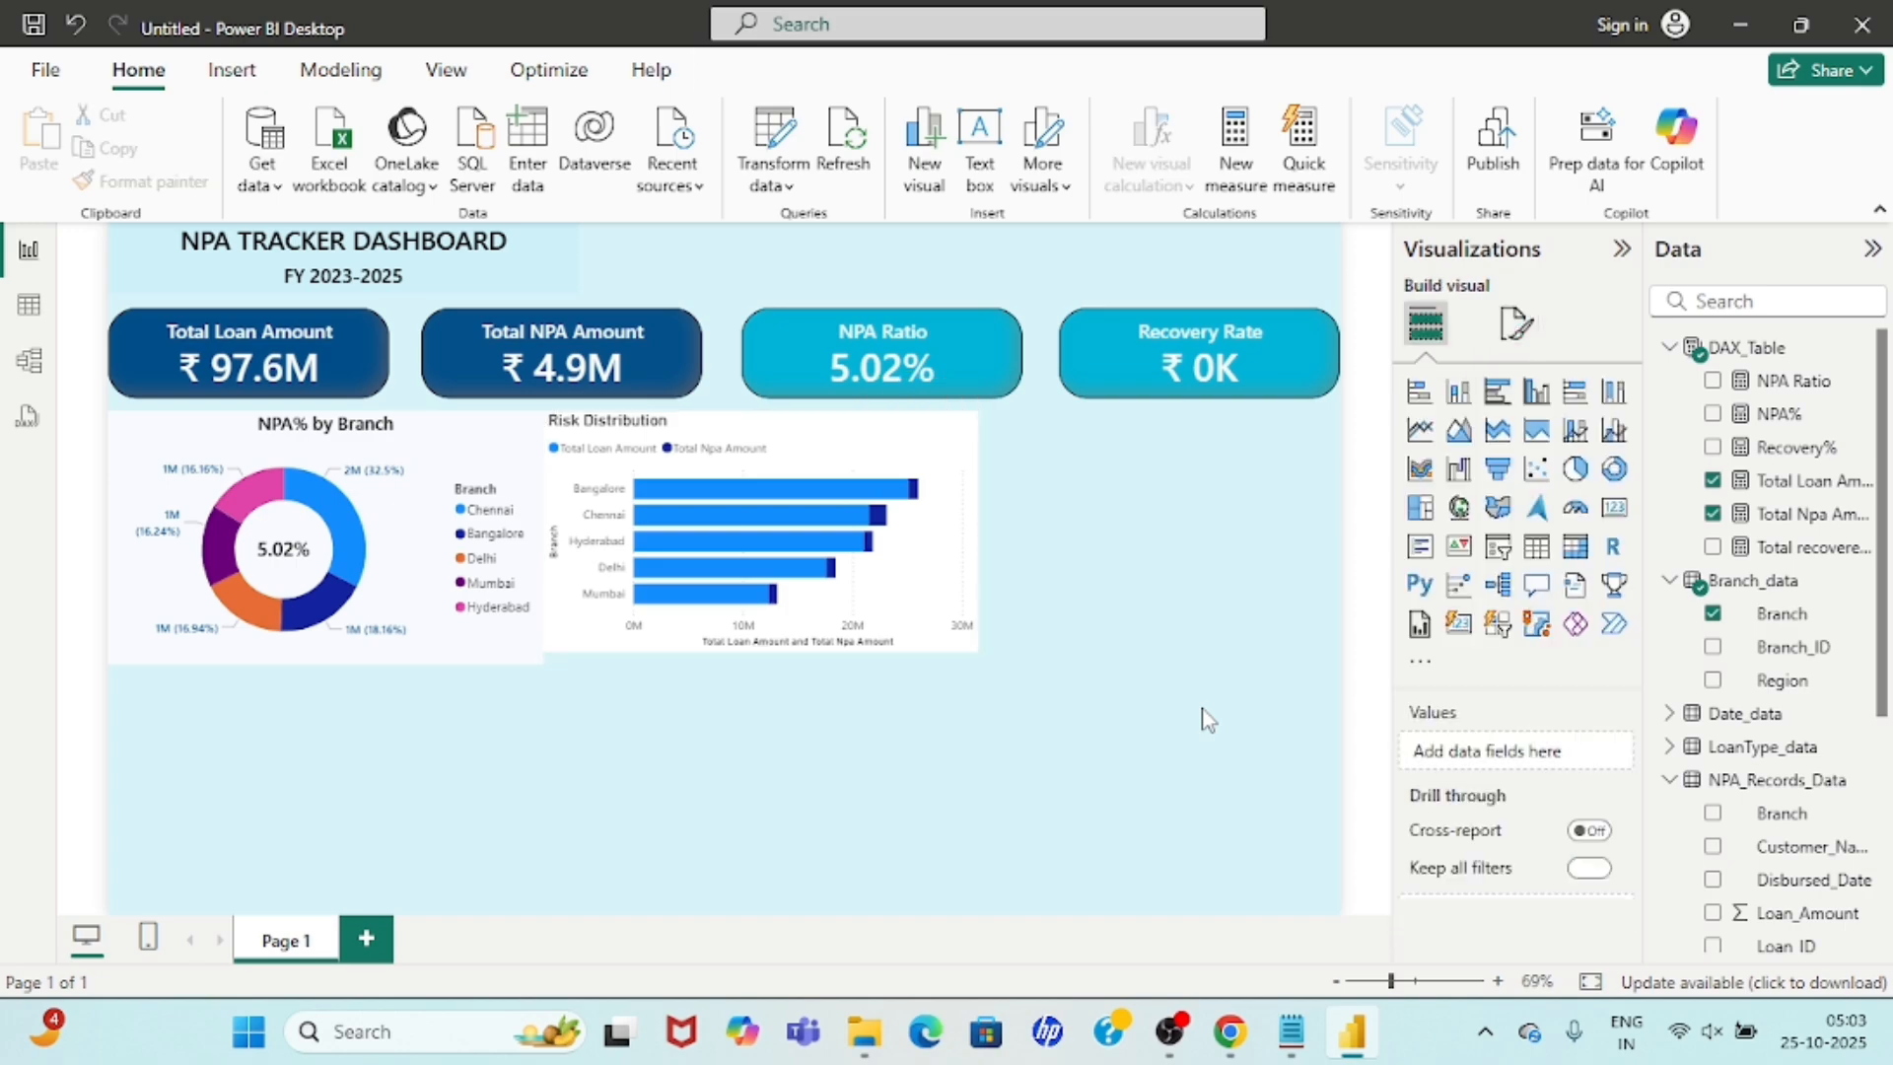
Add the NPA Ratio measure to the tooltips of the Risk Distribution chart.
{"action": "left_click", "coordinate": [815, 464]}
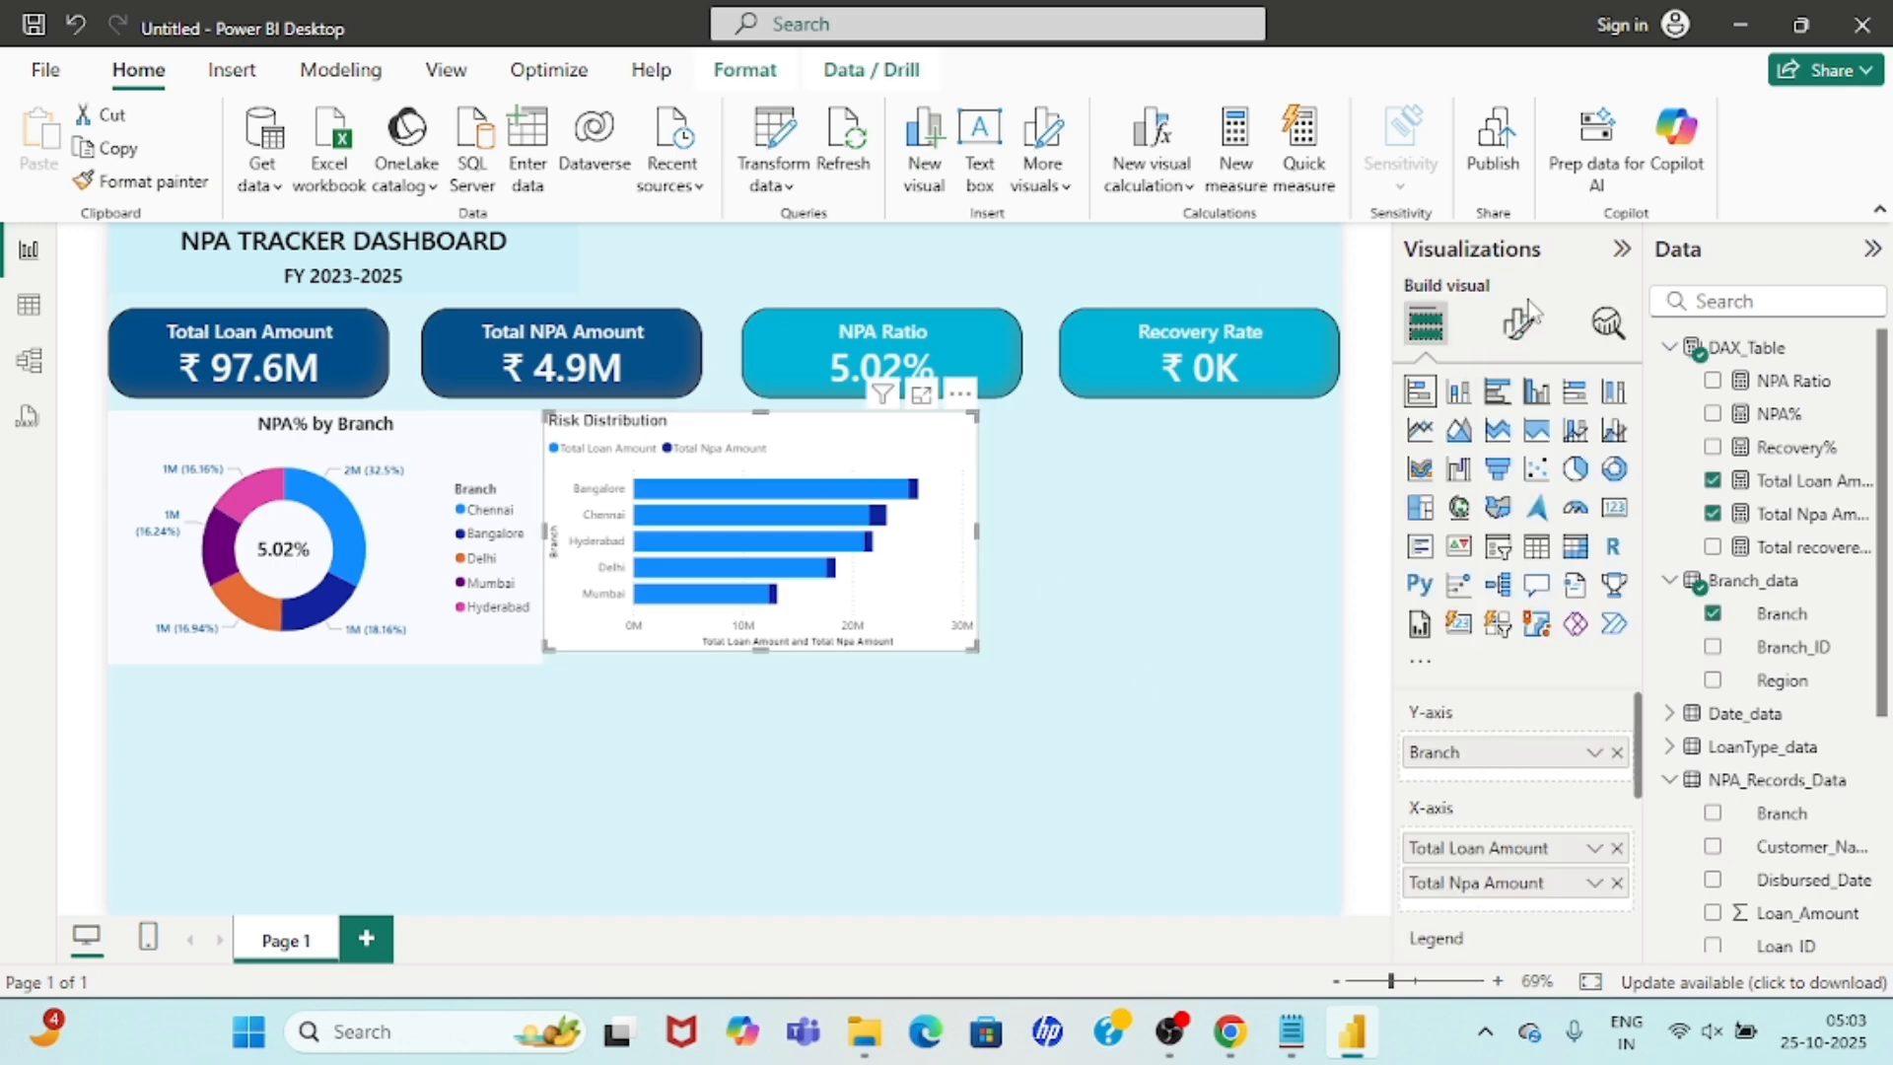
{"action": "left_click", "coordinate": [1518, 323]}
{"action": "left_click", "coordinate": [1430, 325]}
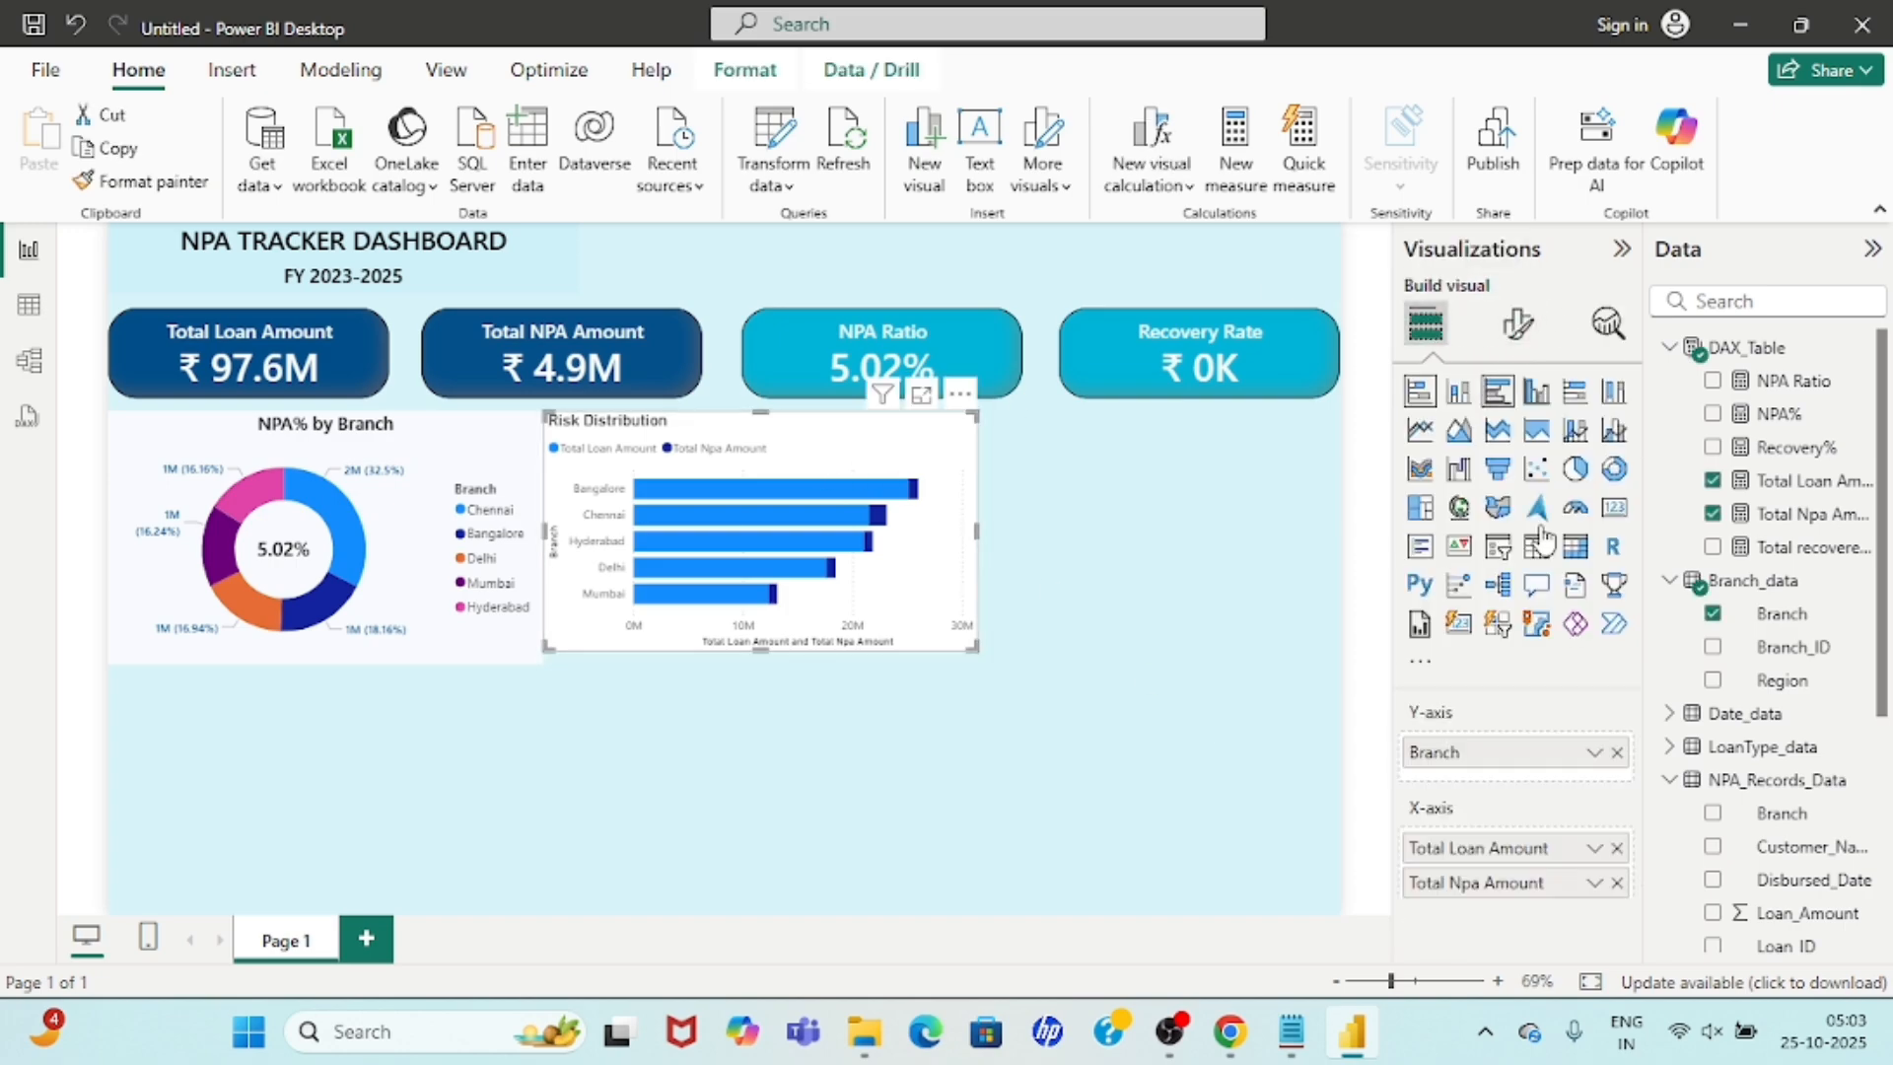
{"action": "scroll", "coordinate": [1469, 745], "scroll_direction": "down", "scroll_amount": 5}
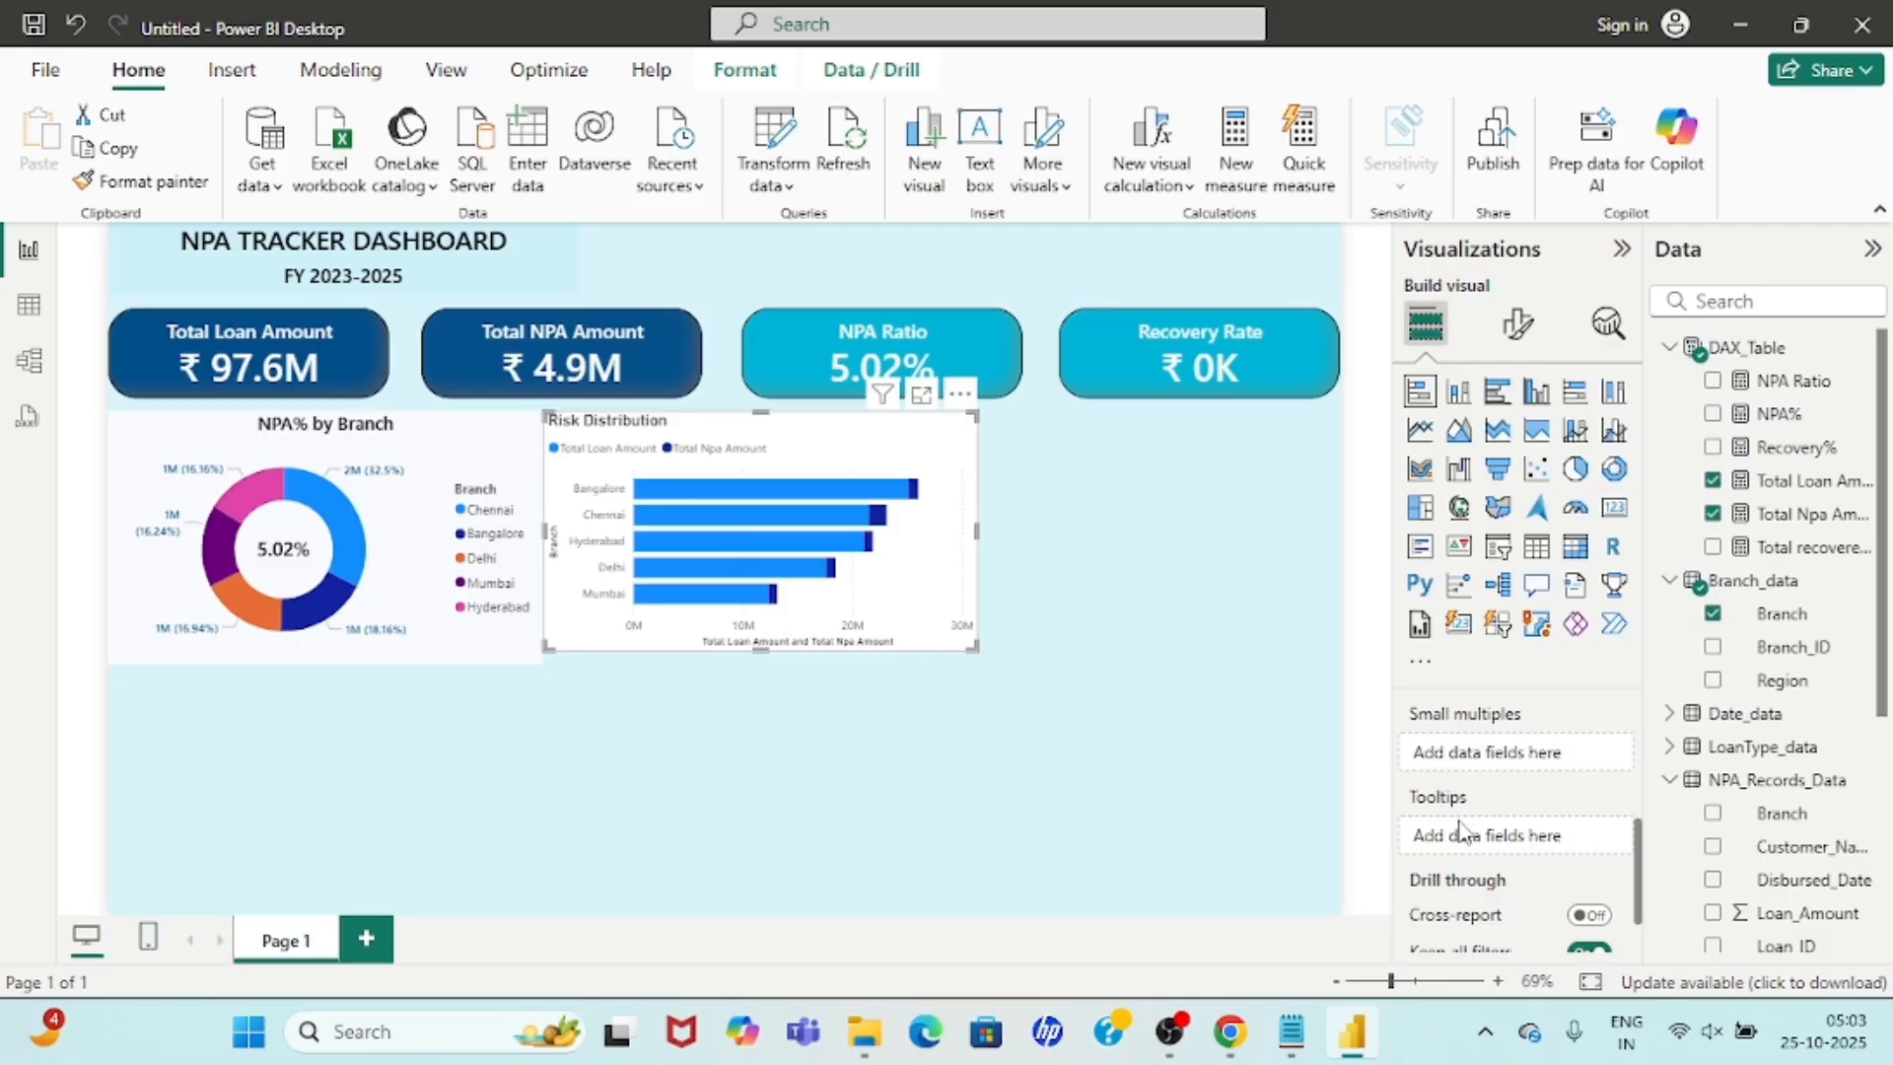
{"action": "scroll", "coordinate": [1459, 760], "scroll_direction": "down", "scroll_amount": 2}
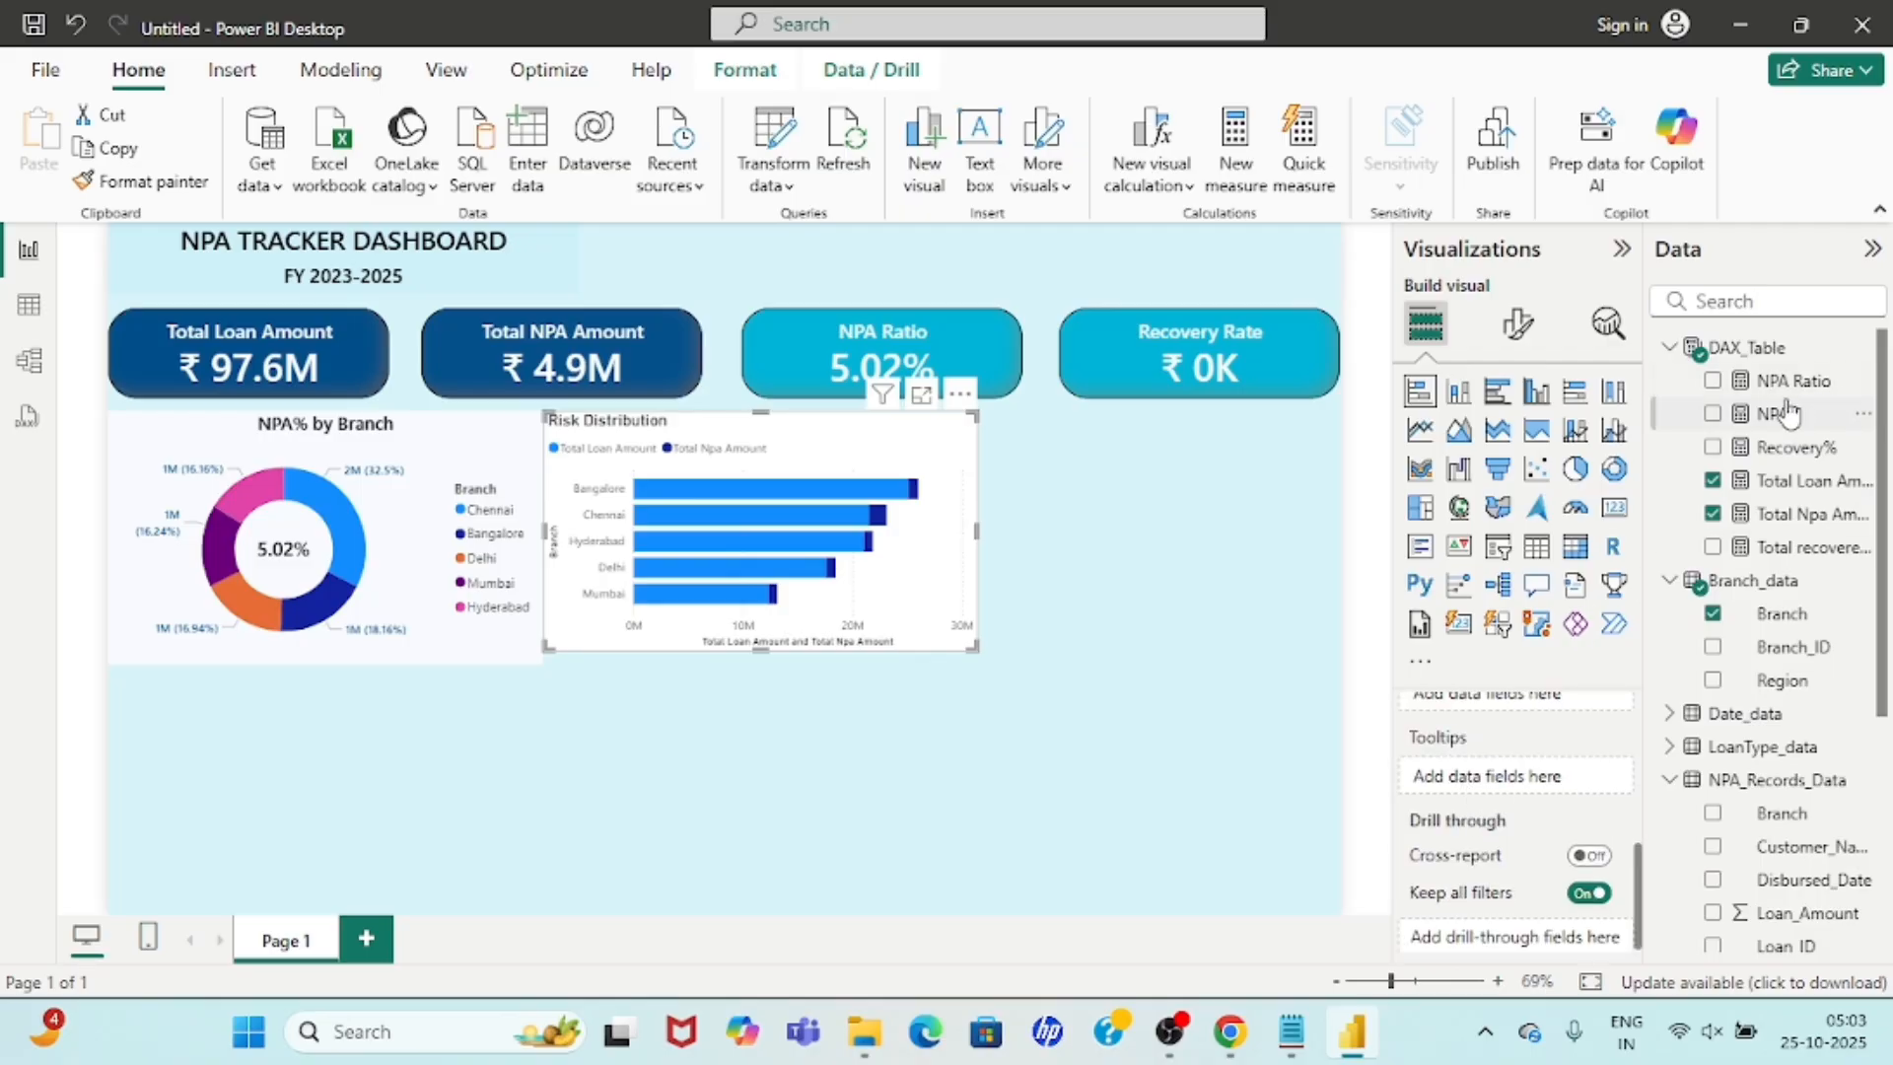
{"action": "left_click_drag", "start_coordinate": [1770, 389], "coordinate": [1540, 787]}
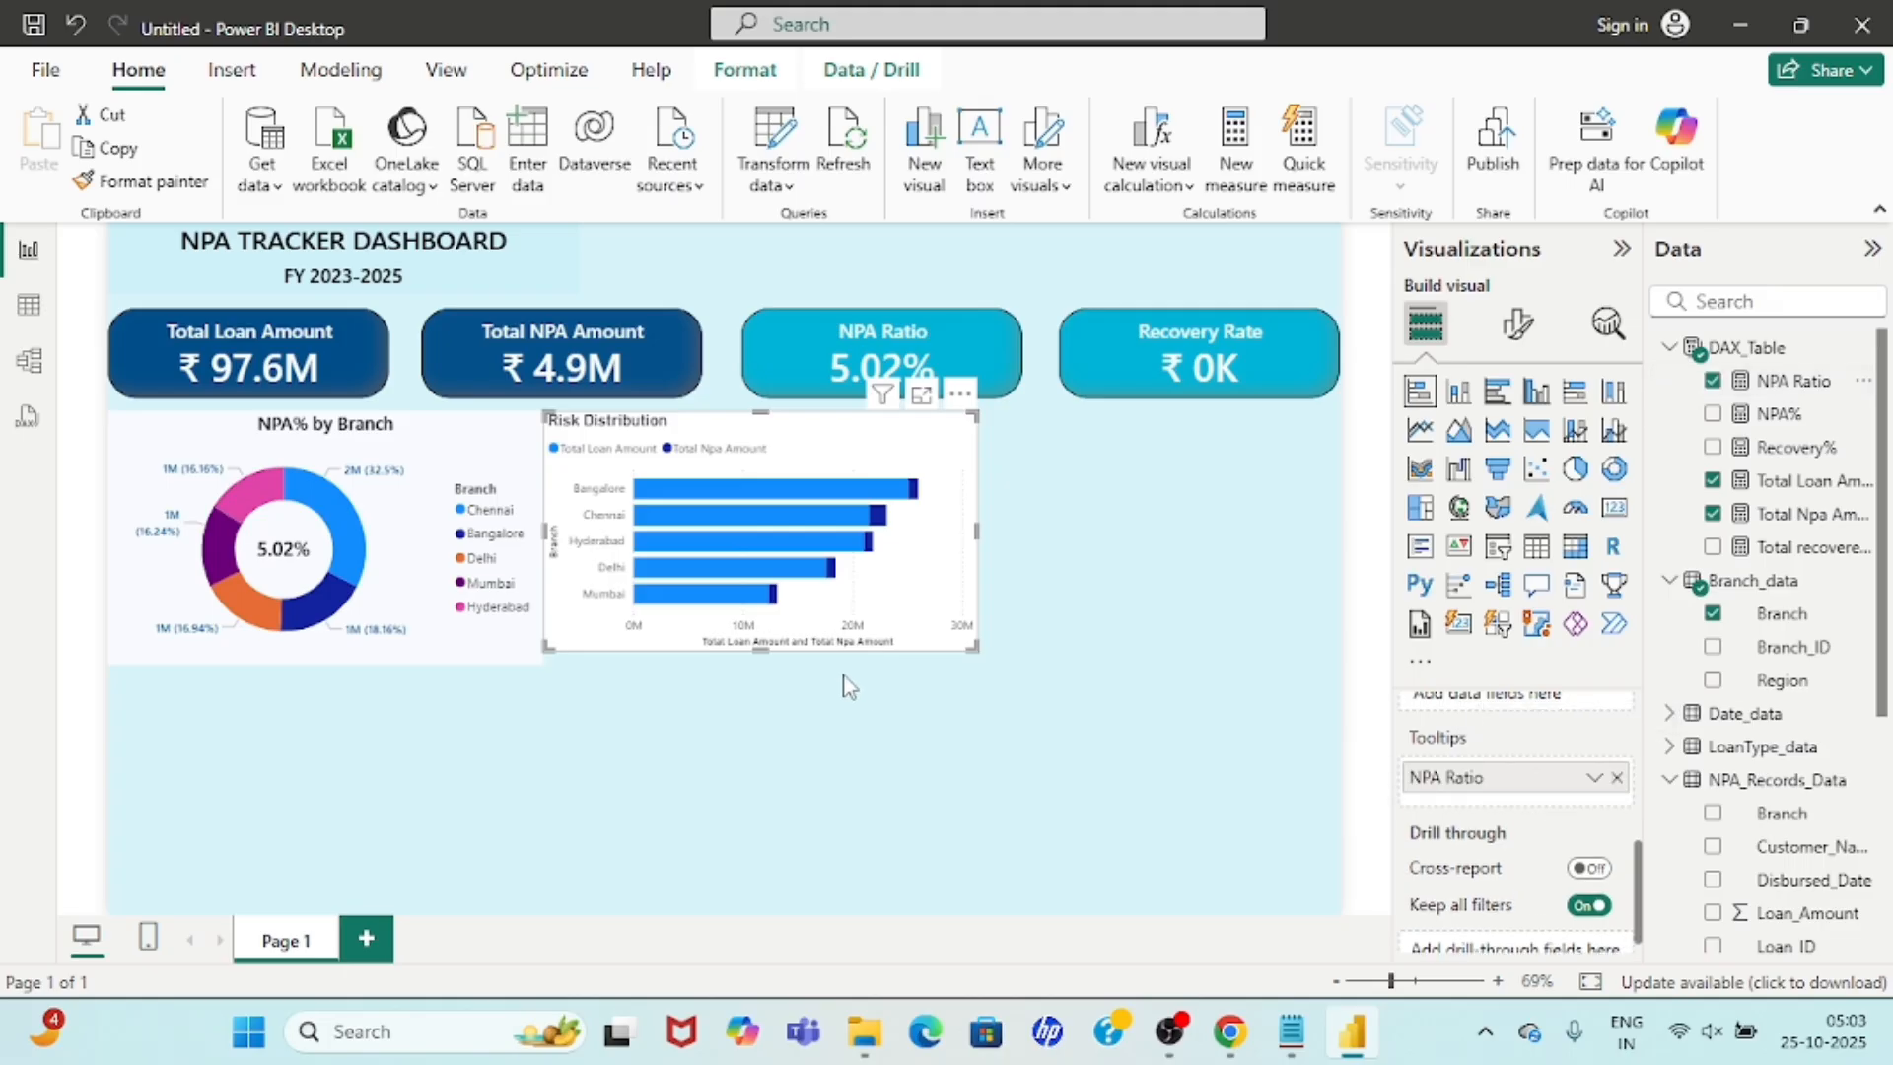
Copy the donut chart's formatting onto the Risk Distribution chart and extend its height to match the donut.
{"action": "left_click", "coordinate": [397, 434]}
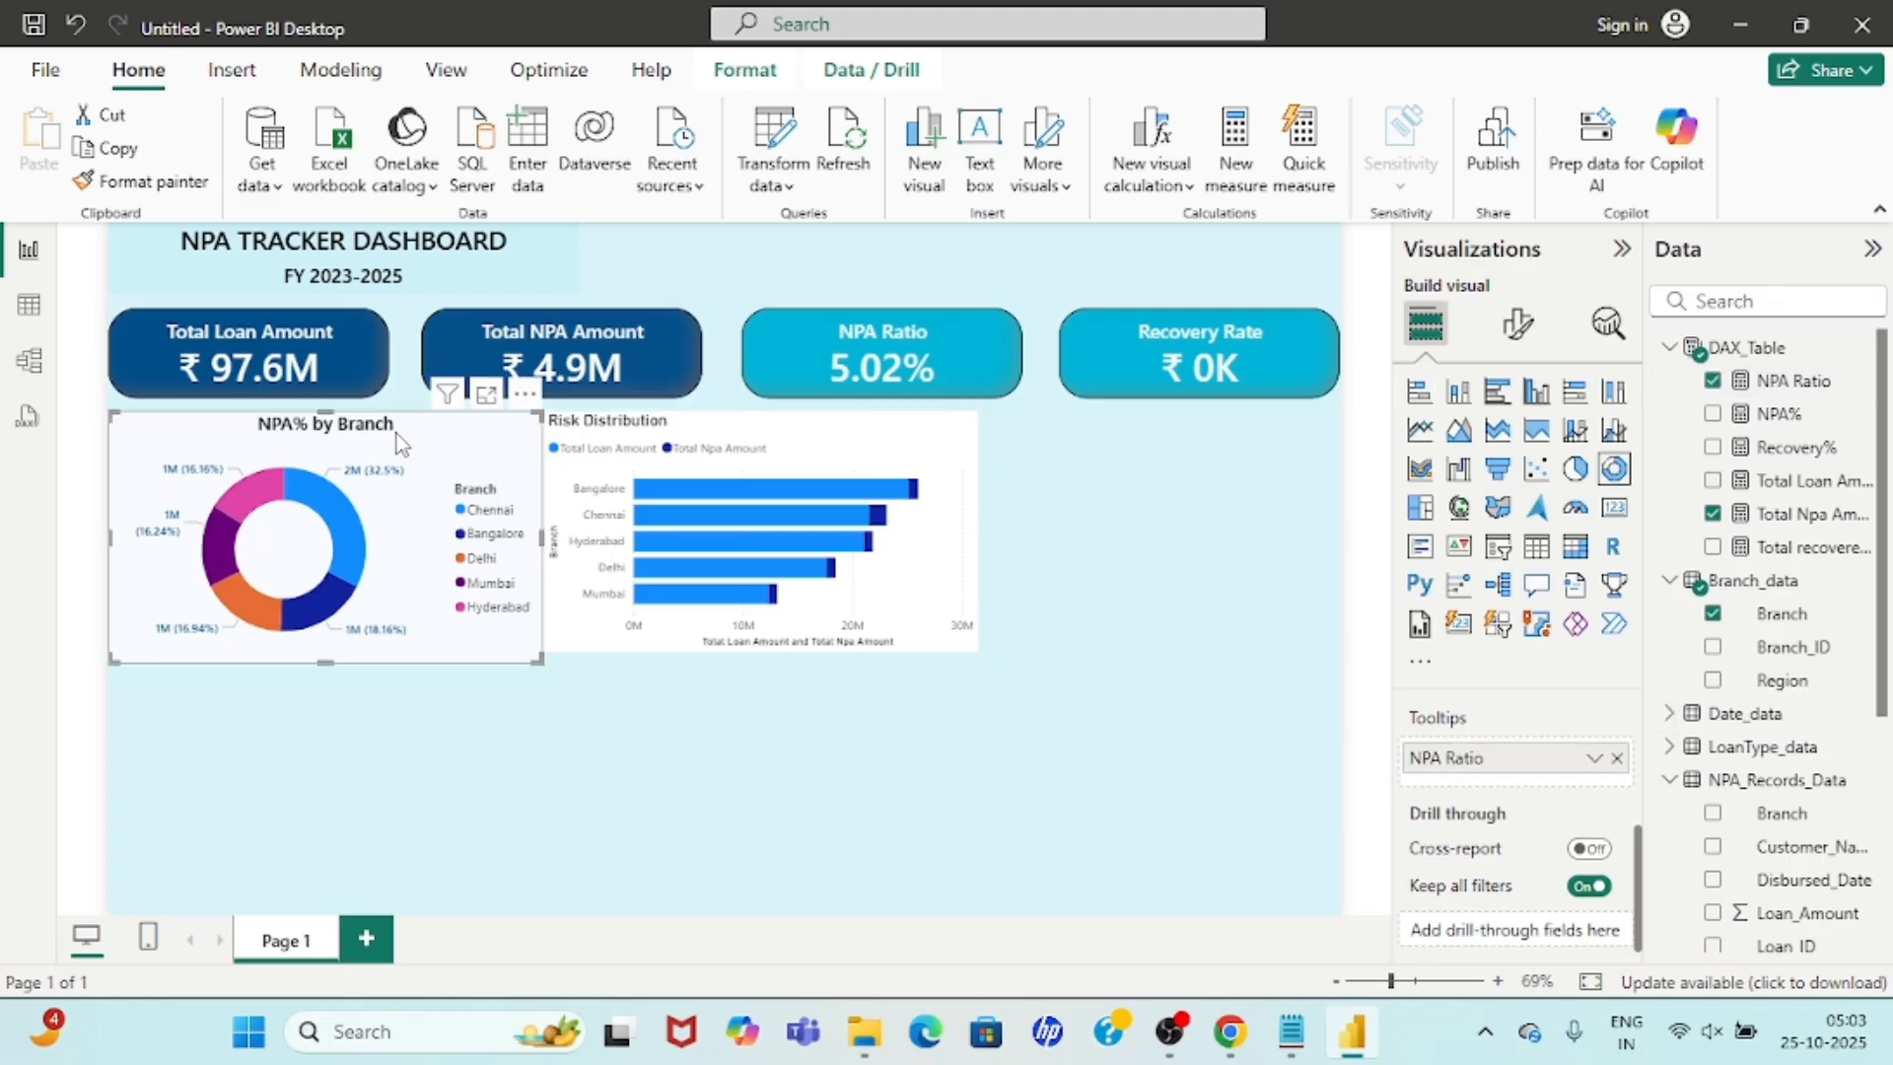
{"action": "left_click", "coordinate": [154, 182]}
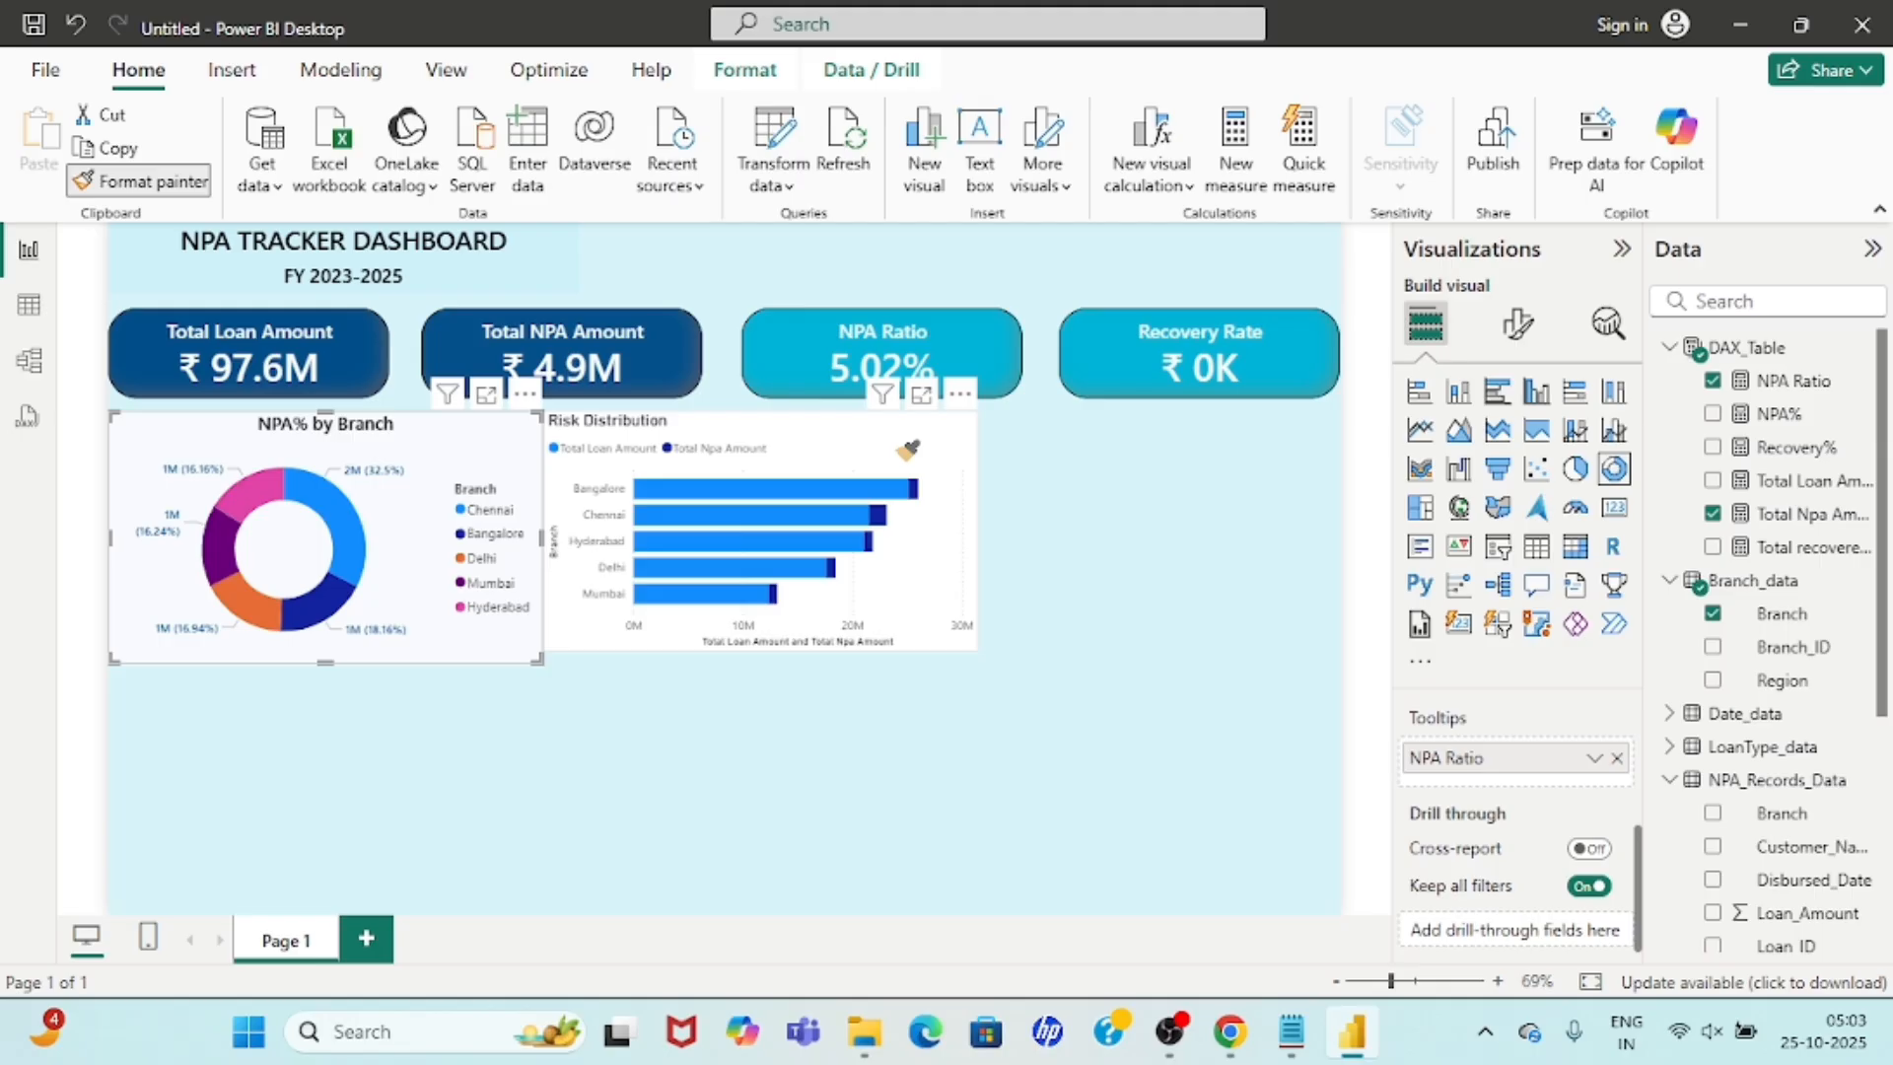
{"action": "left_click", "coordinate": [819, 411]}
{"action": "left_click", "coordinate": [336, 444]}
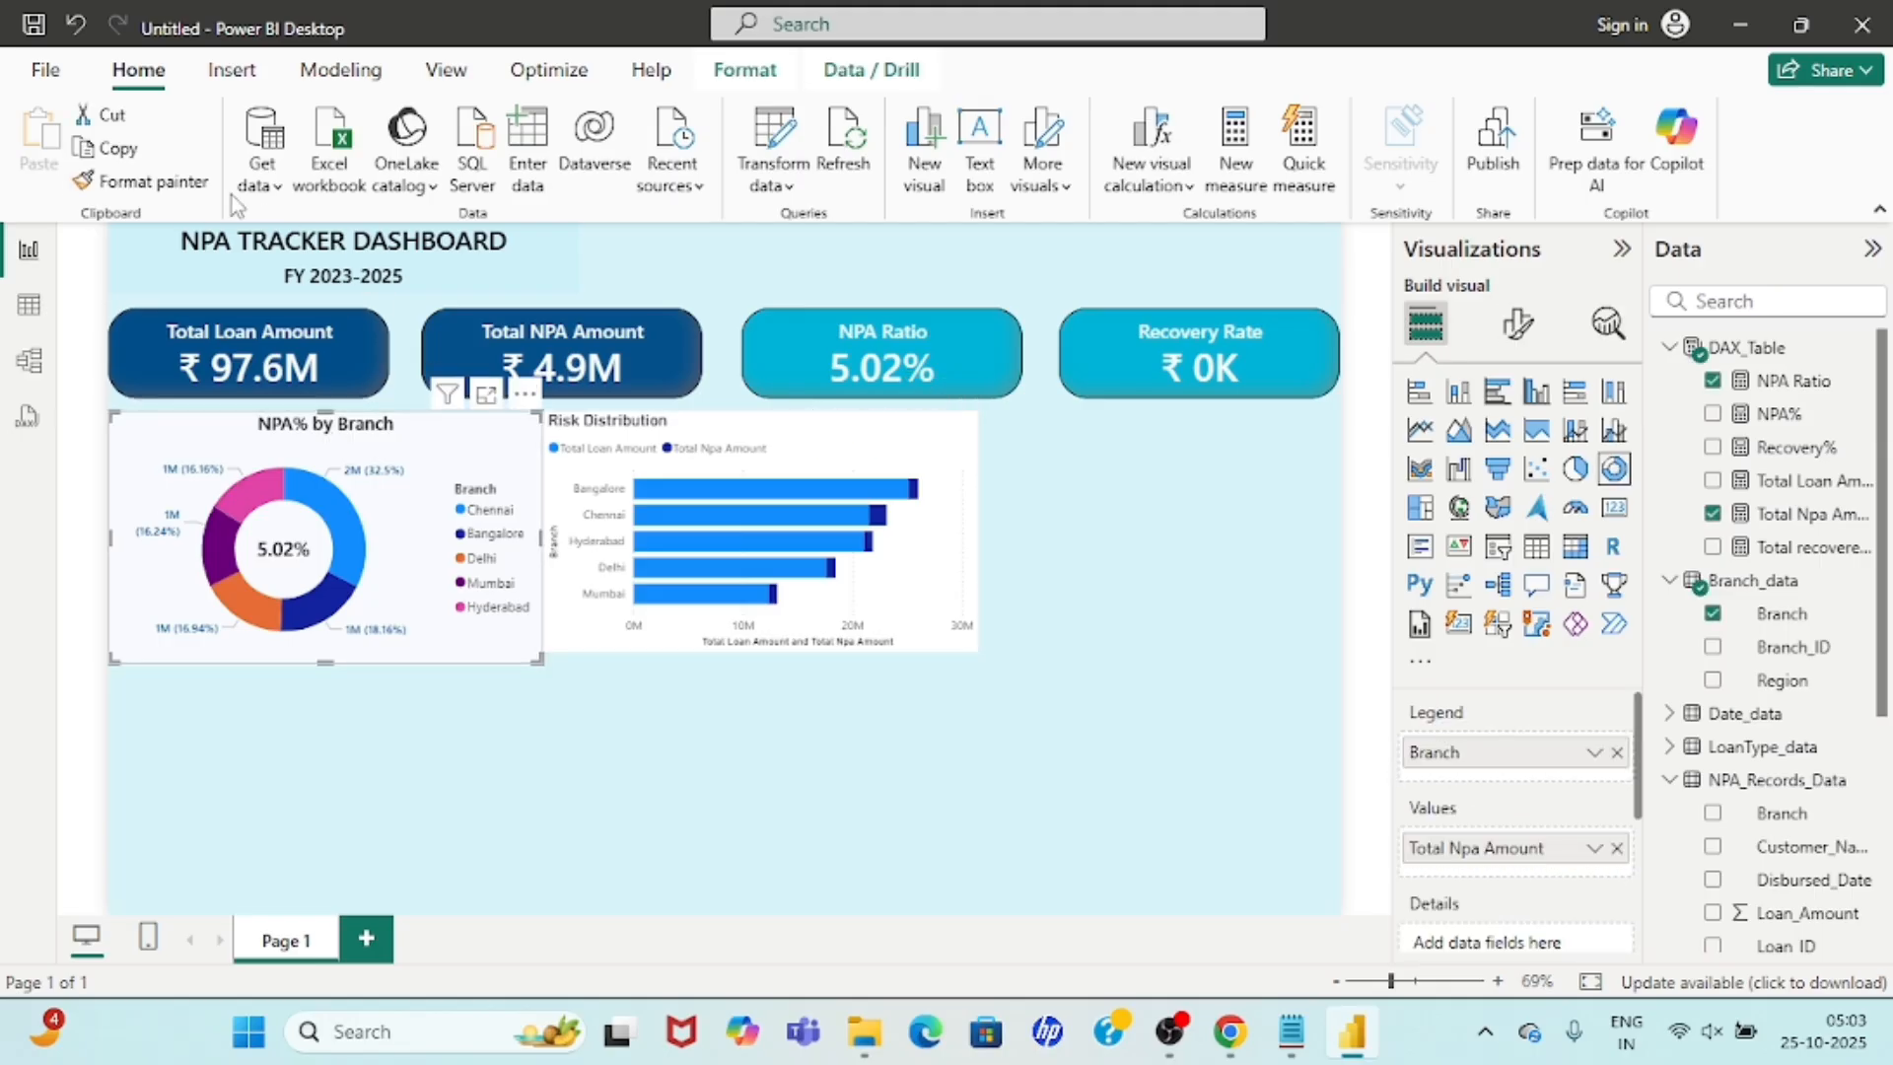
{"action": "left_click", "coordinate": [154, 182]}
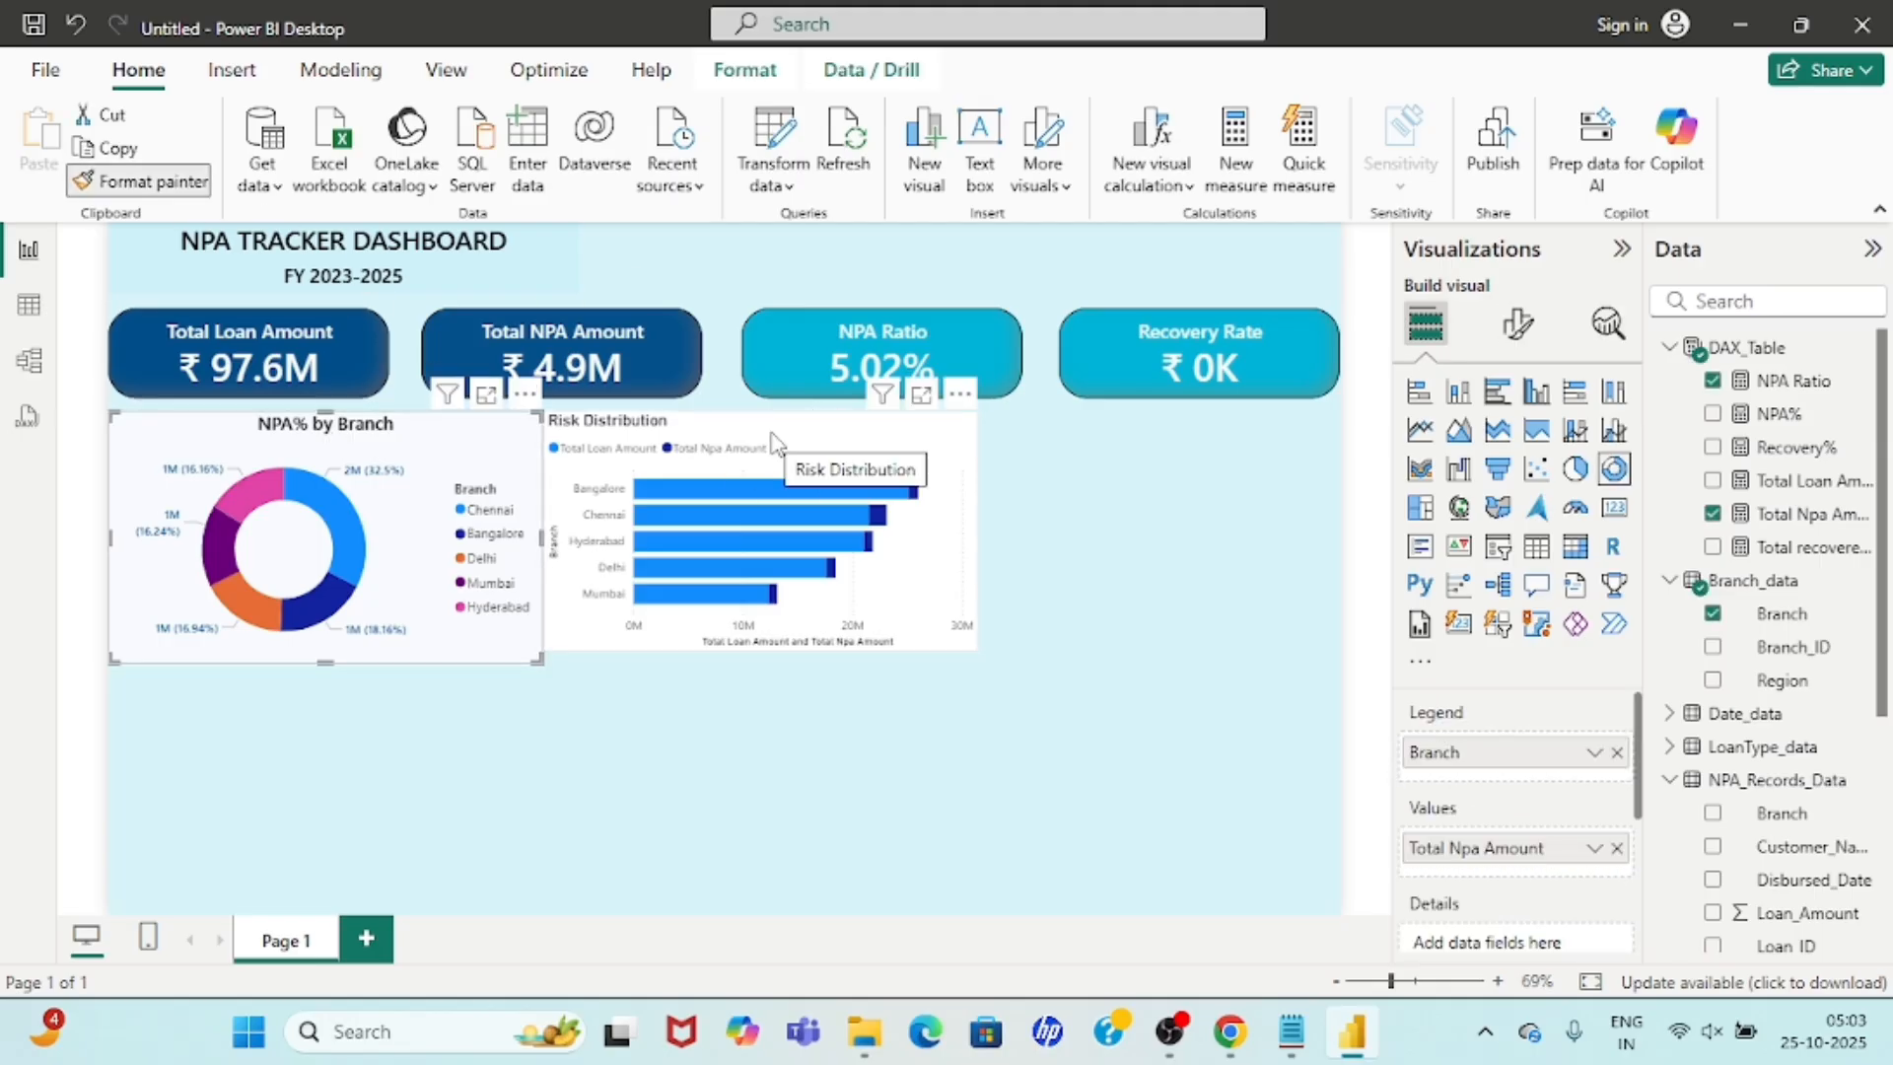
{"action": "left_click", "coordinate": [845, 455]}
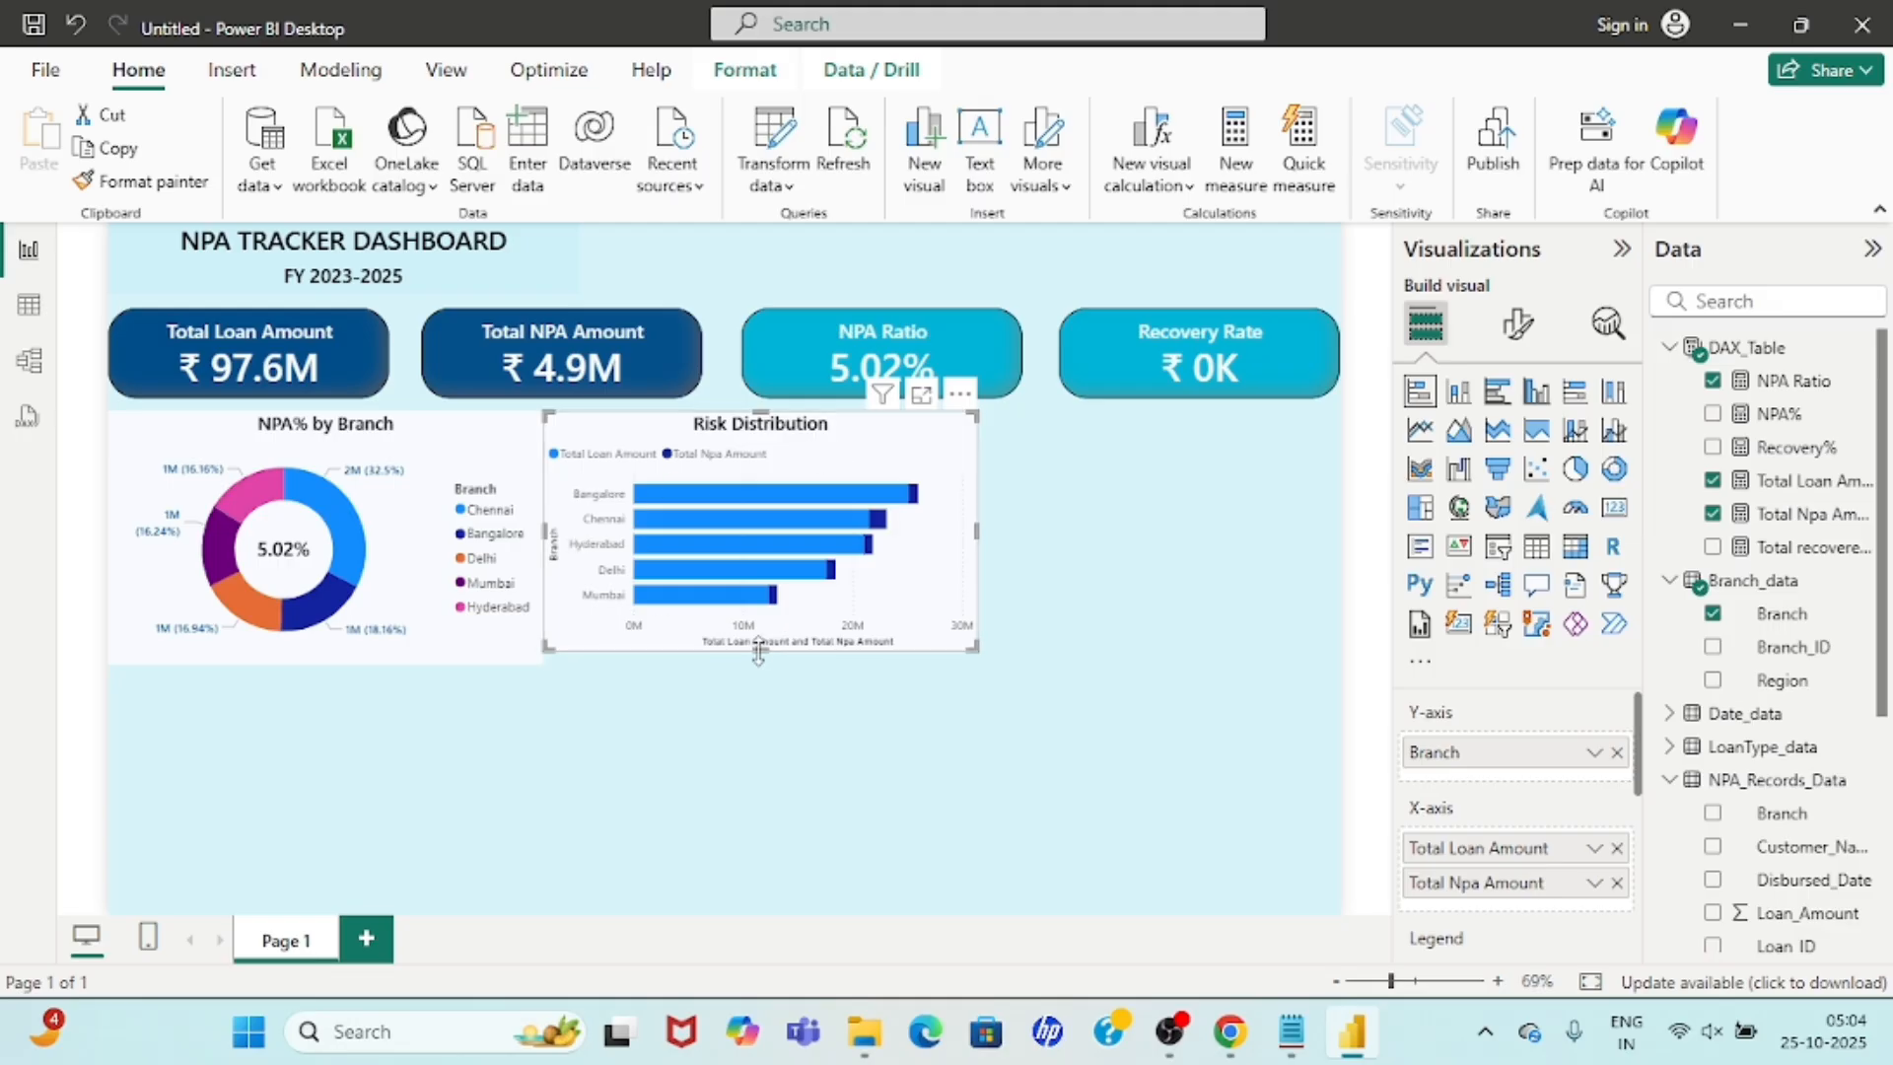
{"action": "left_click_drag", "start_coordinate": [765, 653], "coordinate": [766, 664]}
Change the Risk Distribution chart's Y-axis value font to a Segoe UI variant, size 12, bold and black.
{"action": "left_click", "coordinate": [1519, 323]}
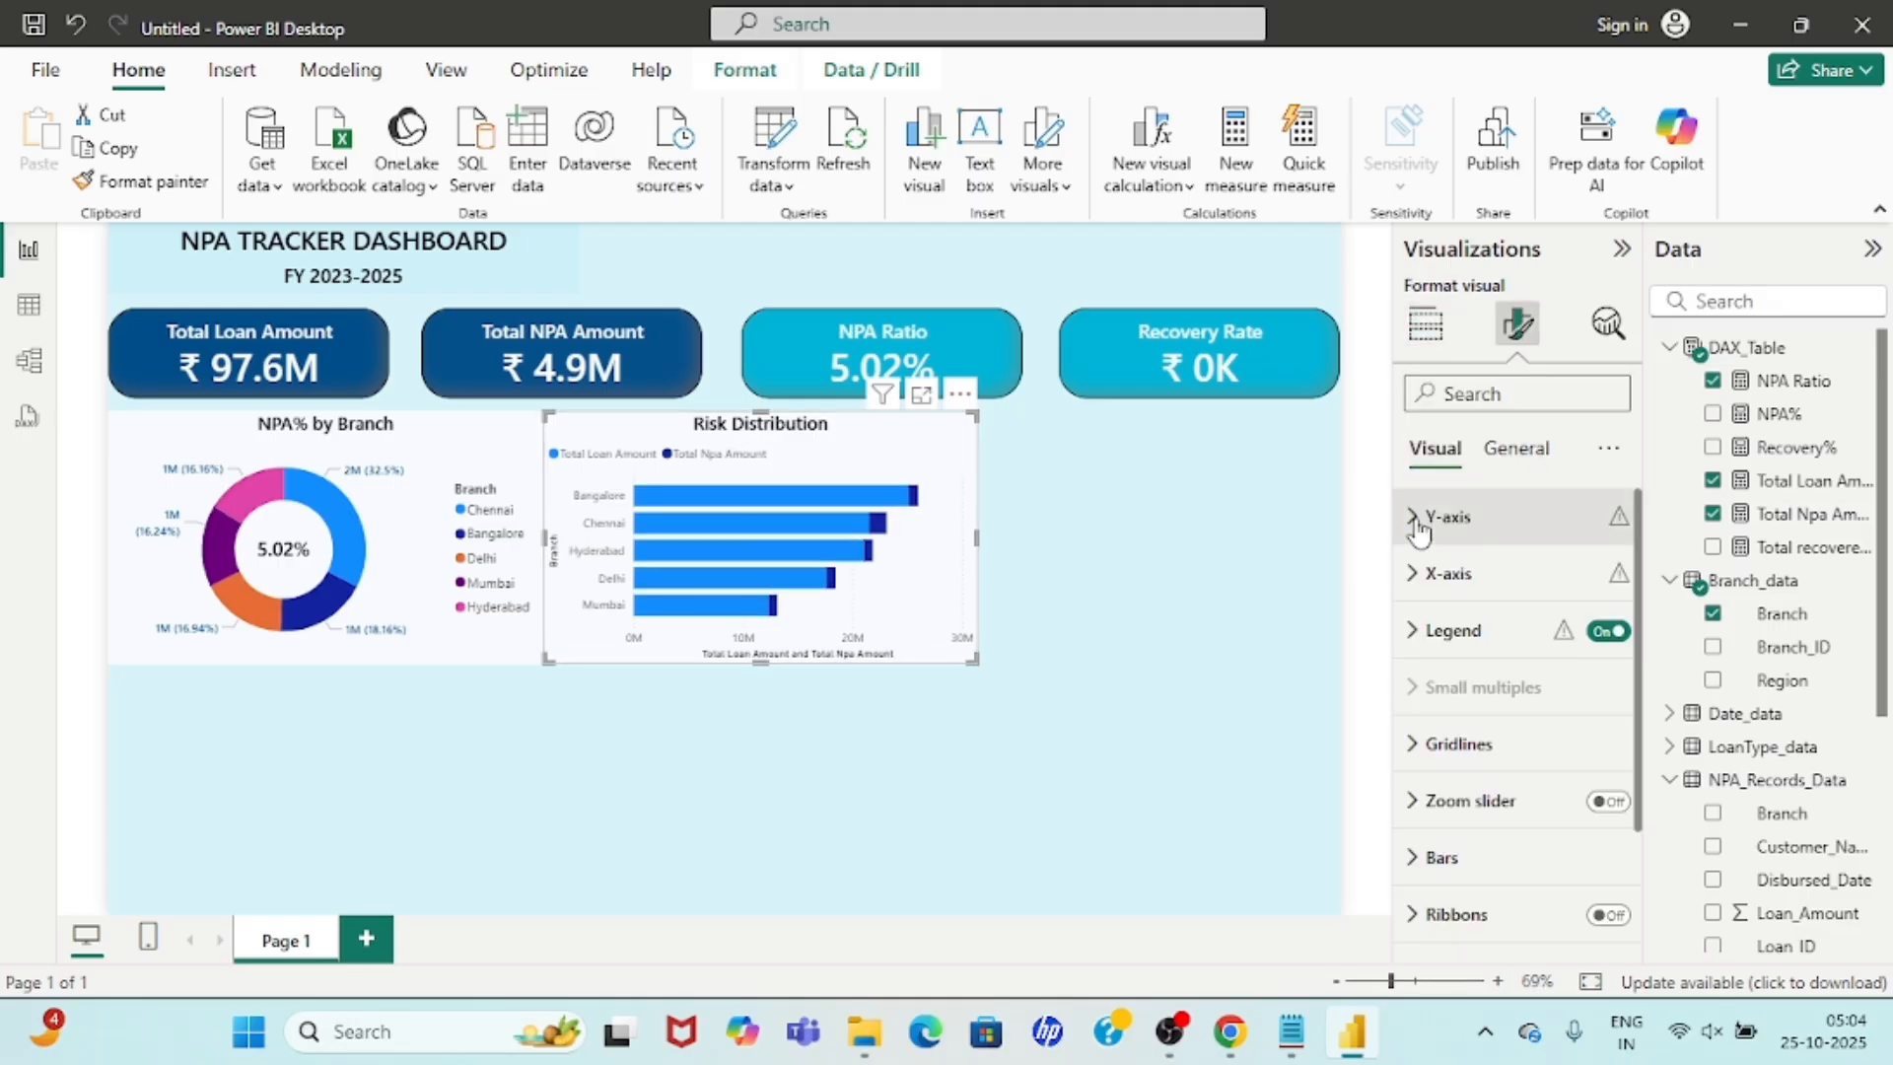
{"action": "left_click", "coordinate": [1418, 524]}
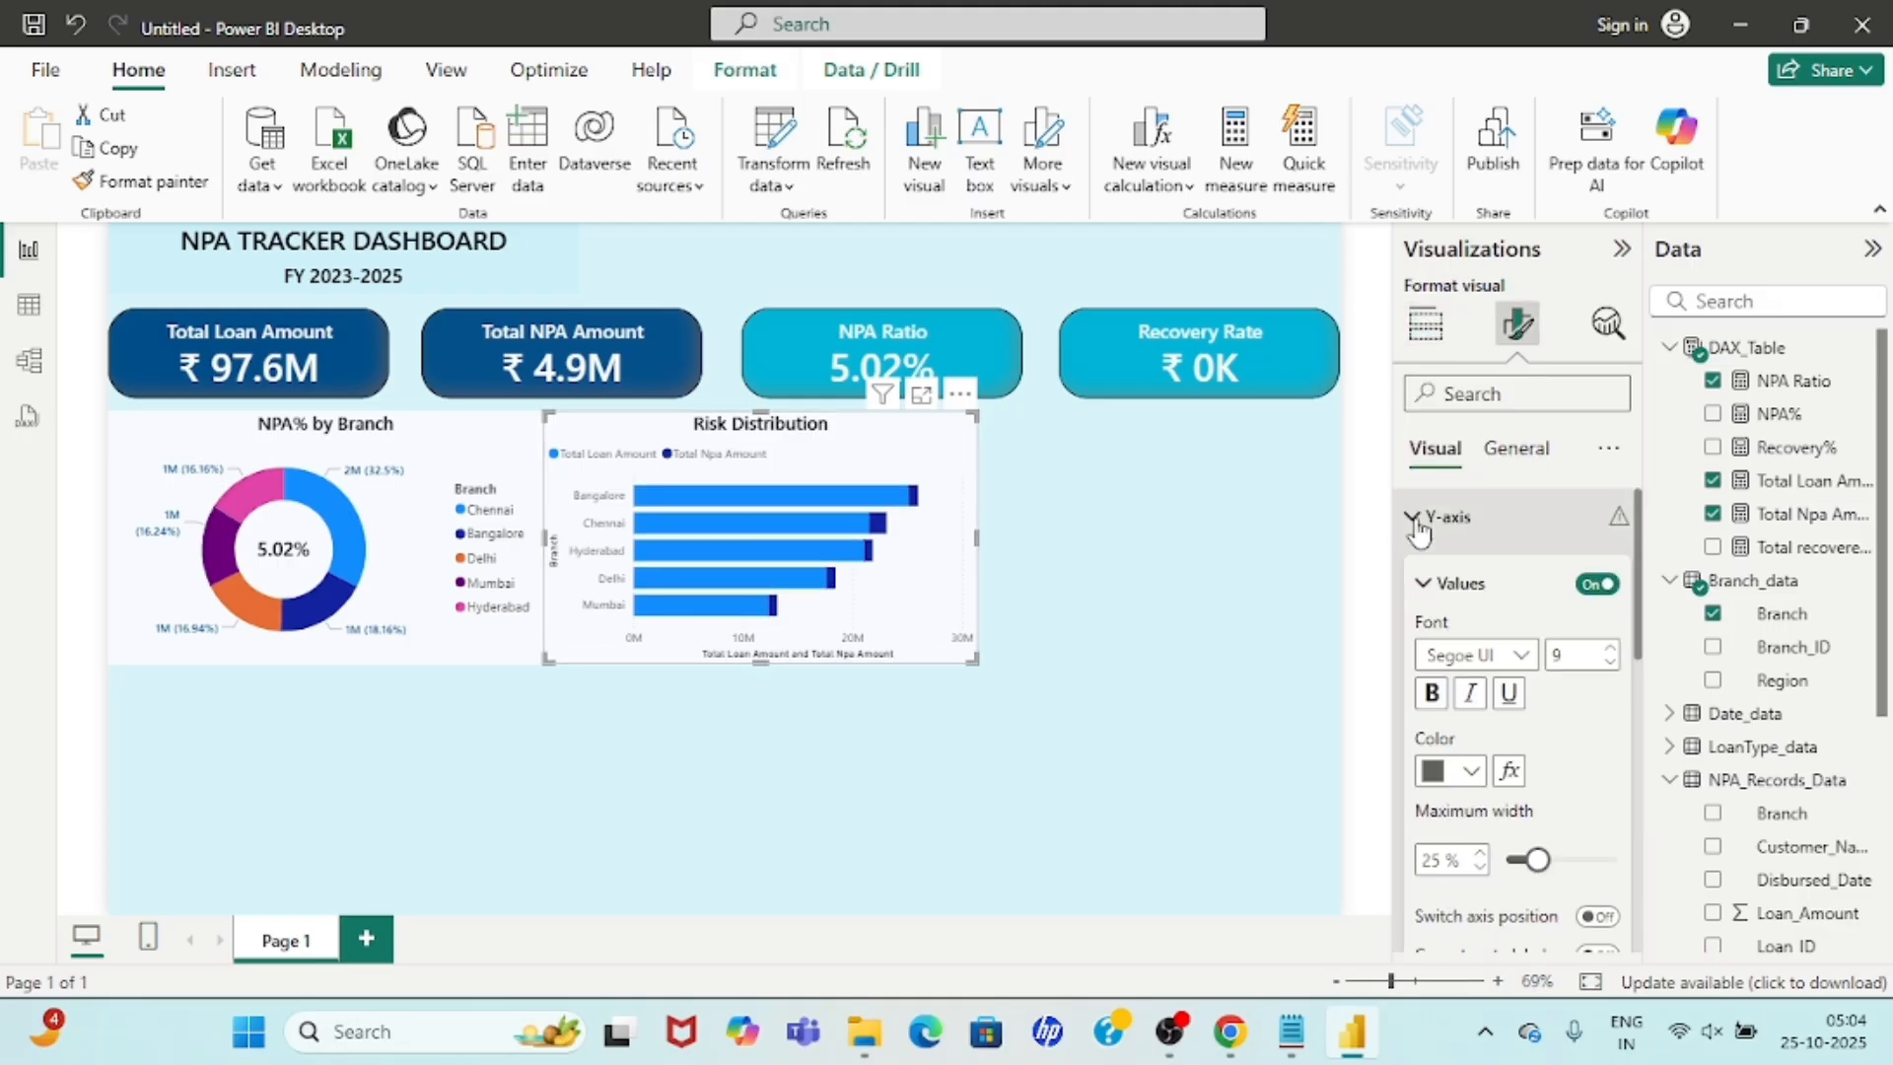
{"action": "left_click", "coordinate": [1524, 660]}
{"action": "left_click", "coordinate": [1533, 483]}
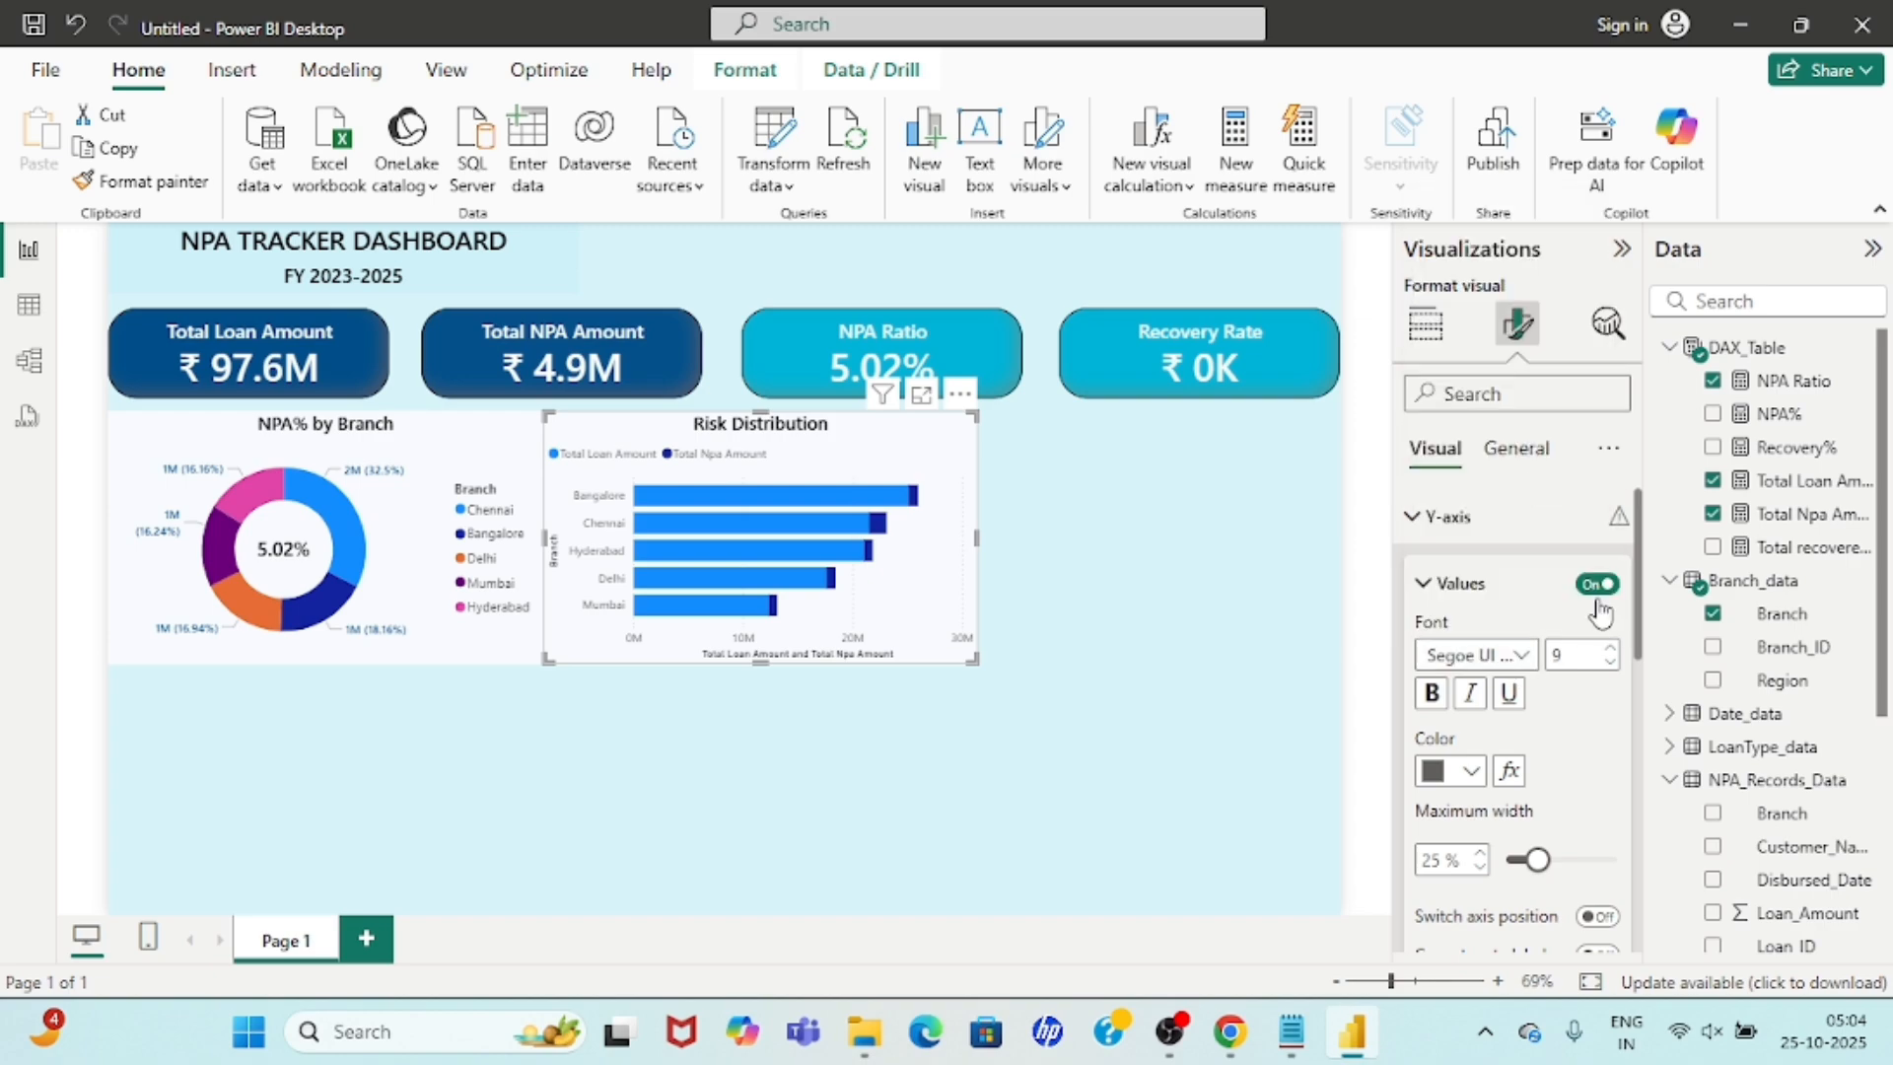
{"action": "type", "text": "12"}
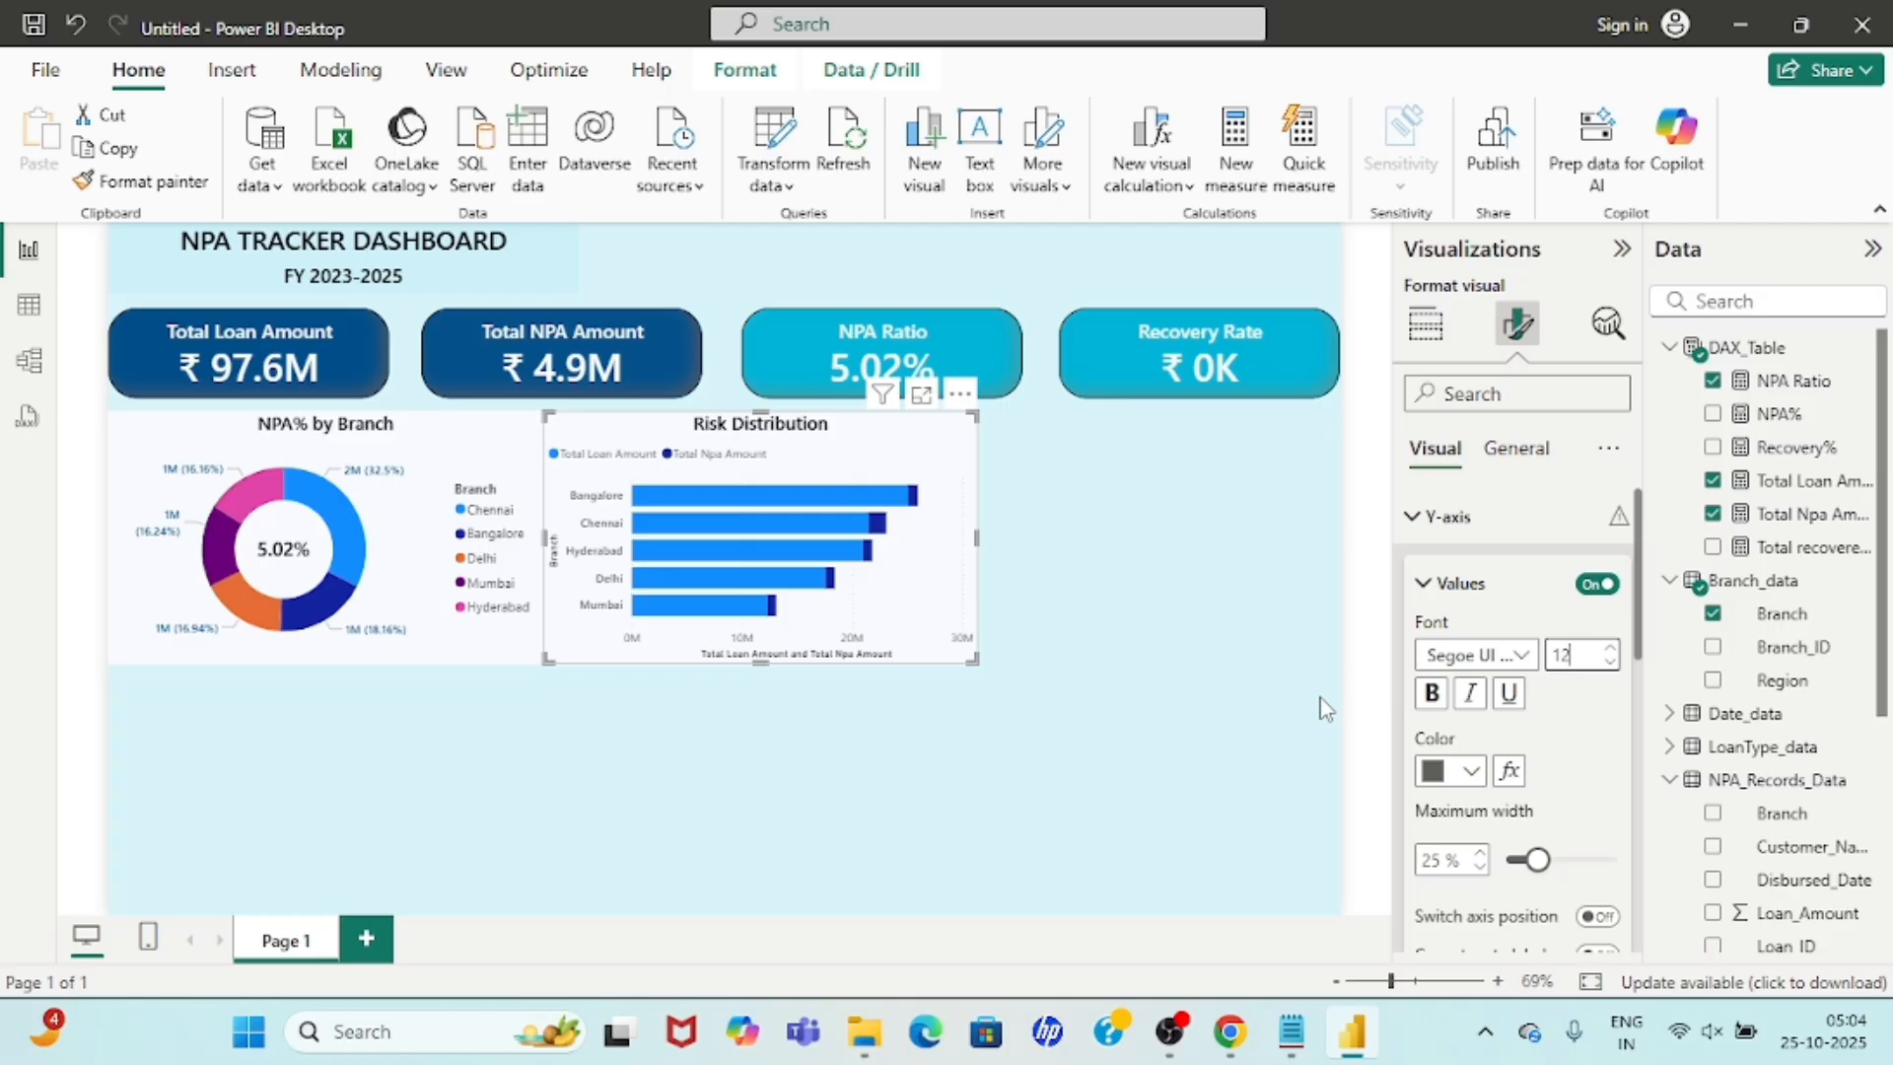
{"action": "left_click", "coordinate": [1431, 693]}
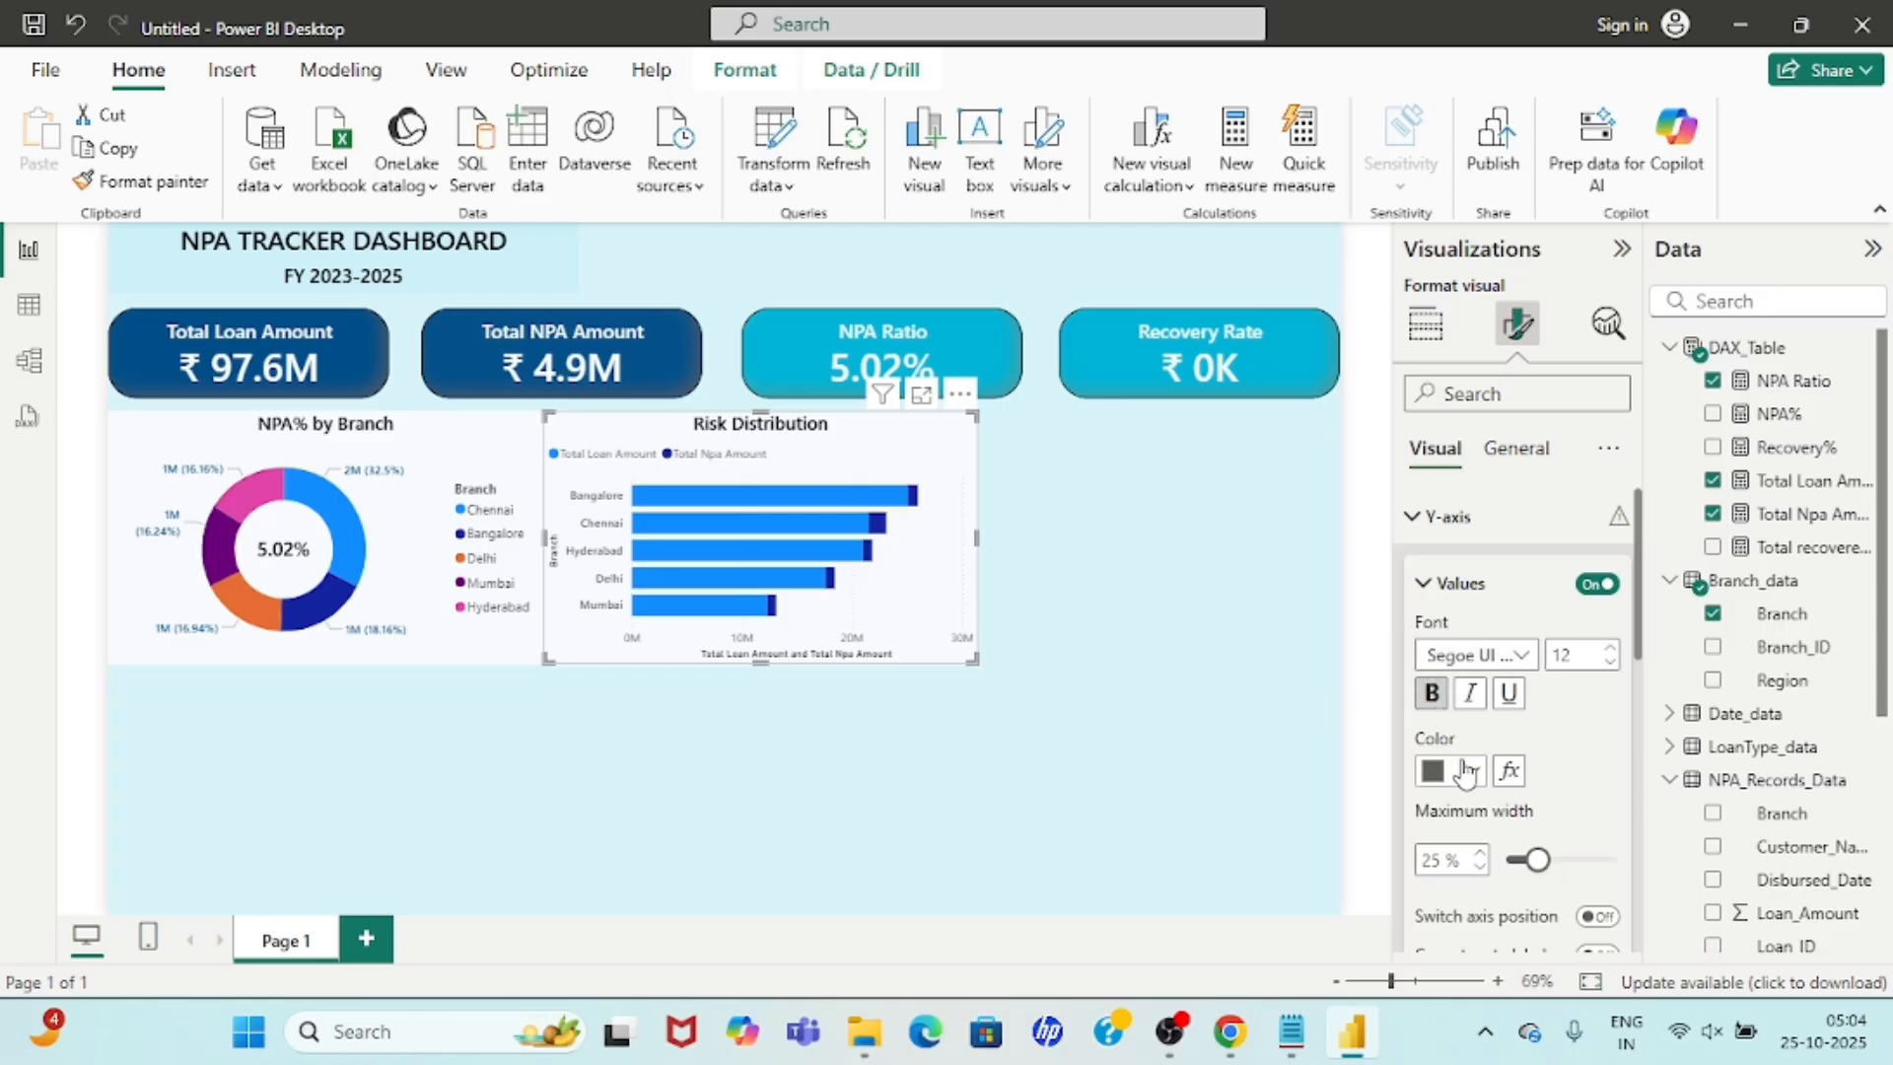
{"action": "left_click", "coordinate": [1471, 772]}
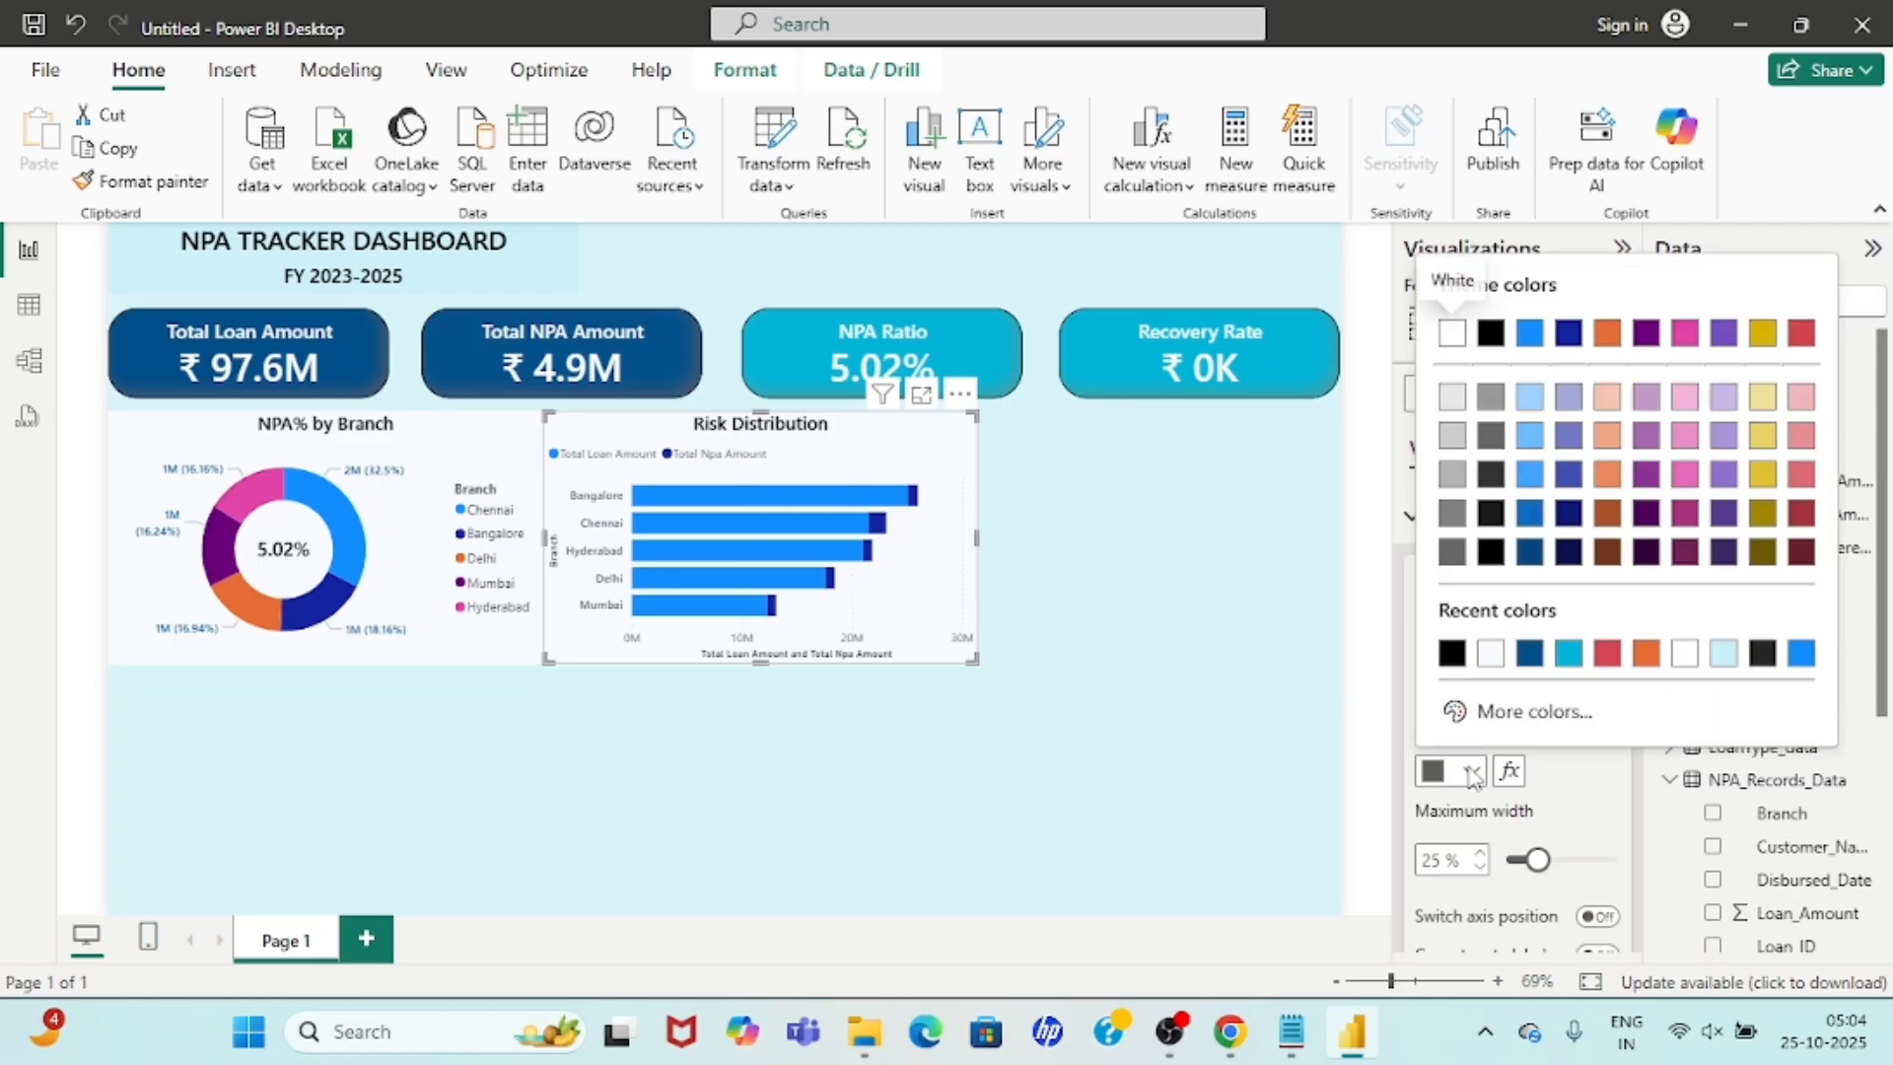
{"action": "left_click", "coordinate": [1451, 652]}
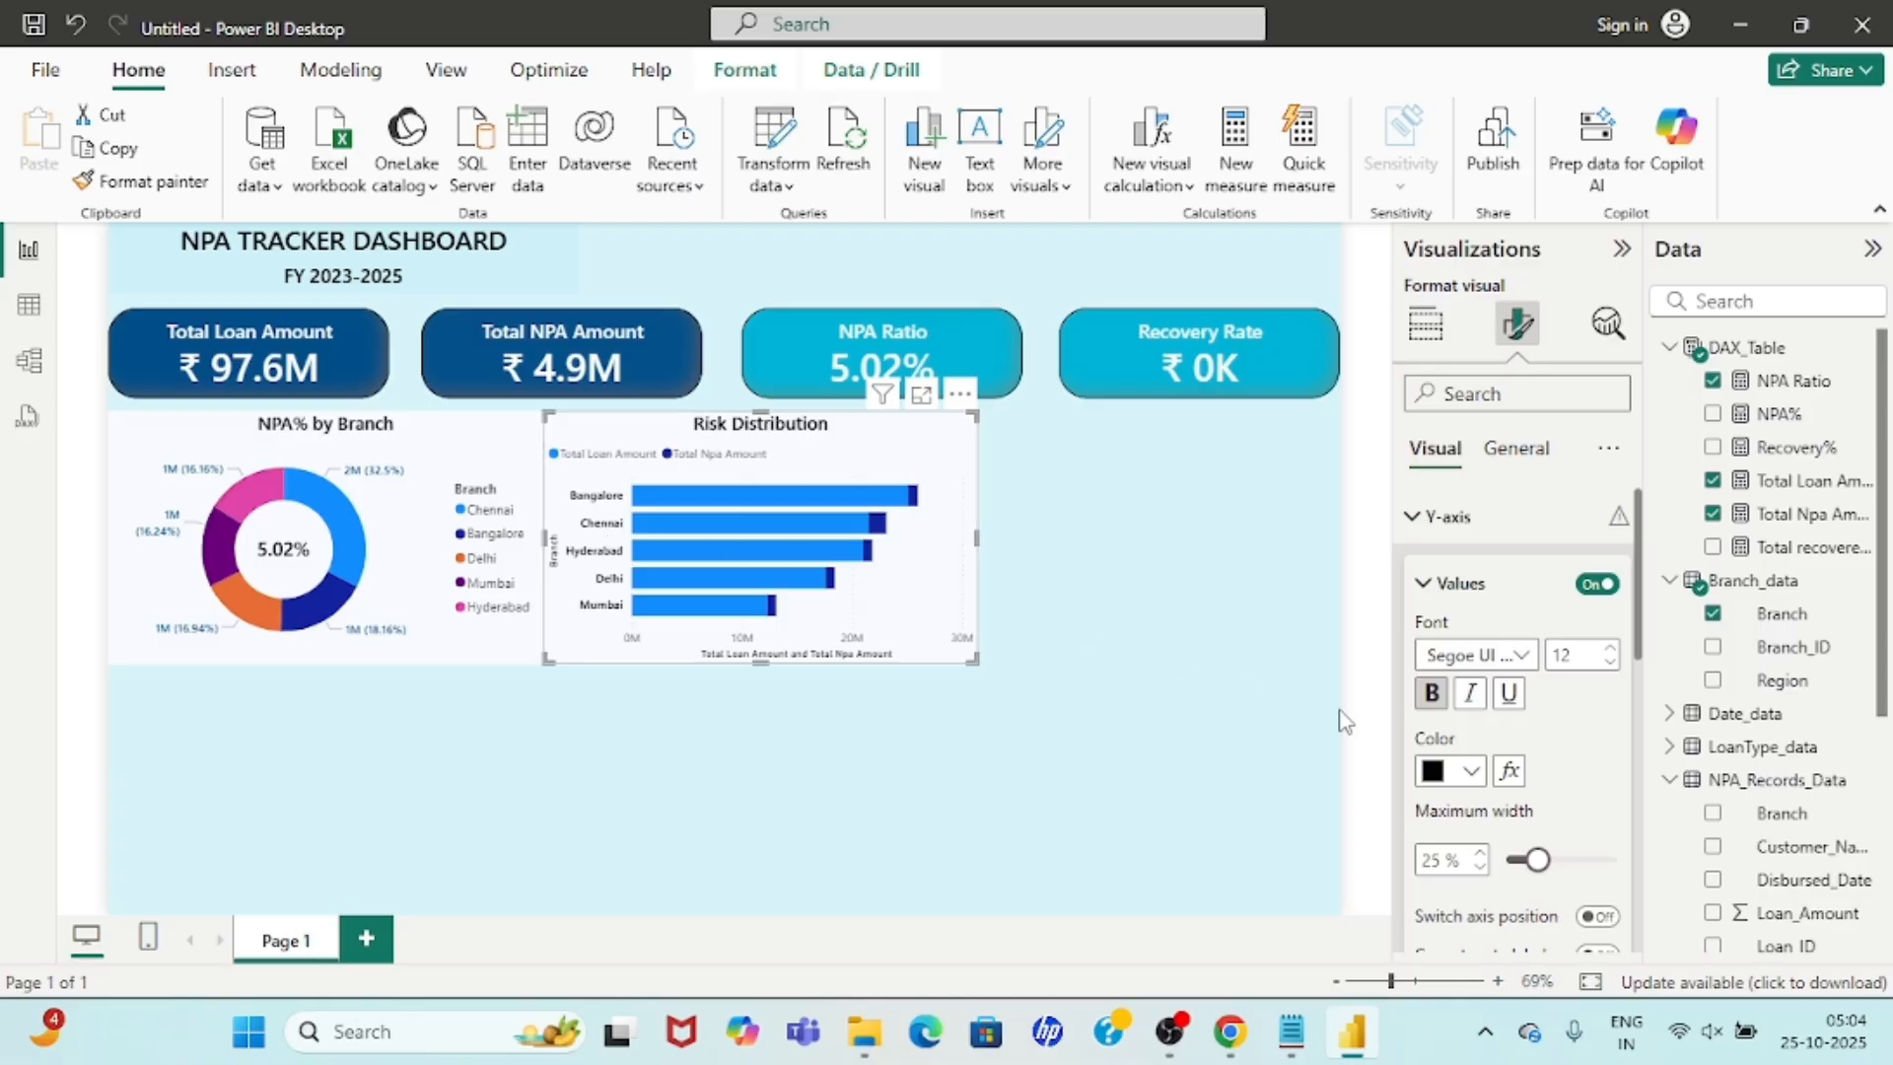
Set the Risk Distribution chart's Y-axis title font to a Segoe UI variant, size 12, bold and black.
{"action": "scroll", "coordinate": [1585, 758], "scroll_direction": "down", "scroll_amount": 2}
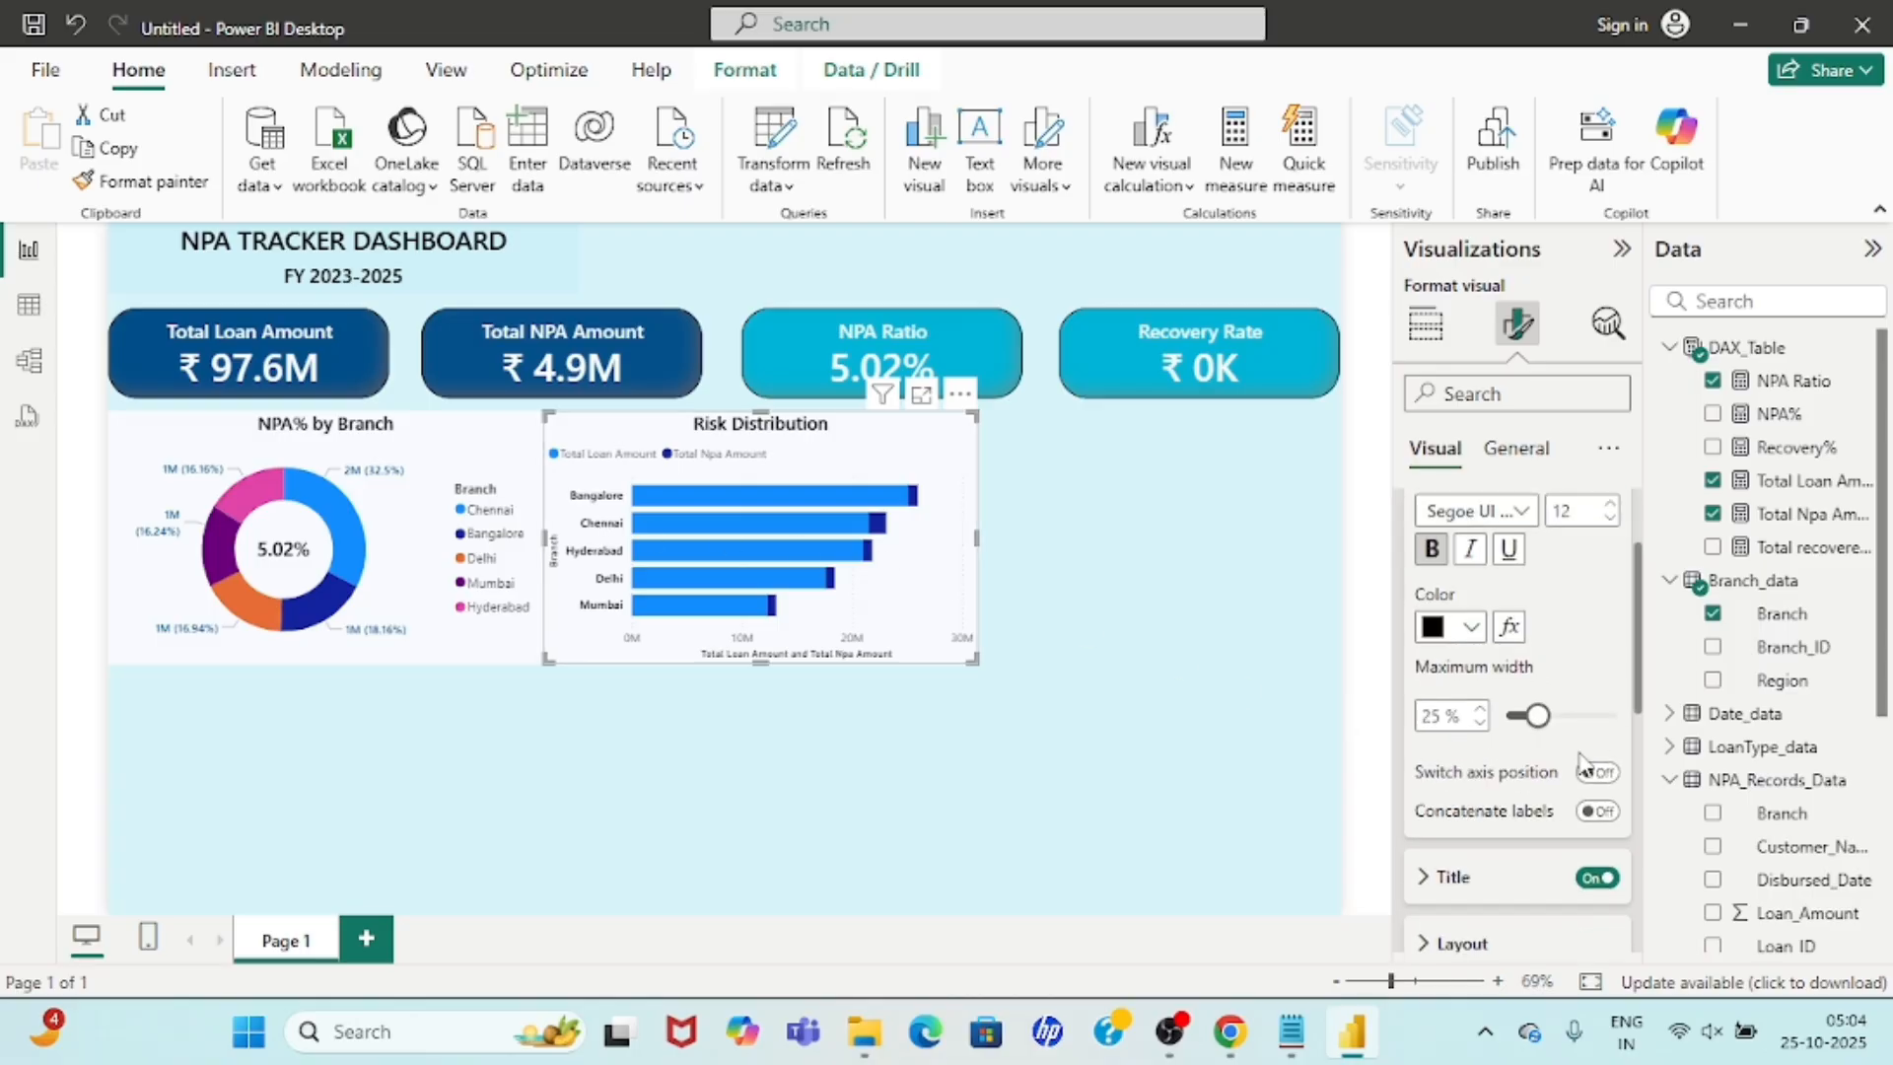
{"action": "scroll", "coordinate": [1580, 762], "scroll_direction": "down", "scroll_amount": 3}
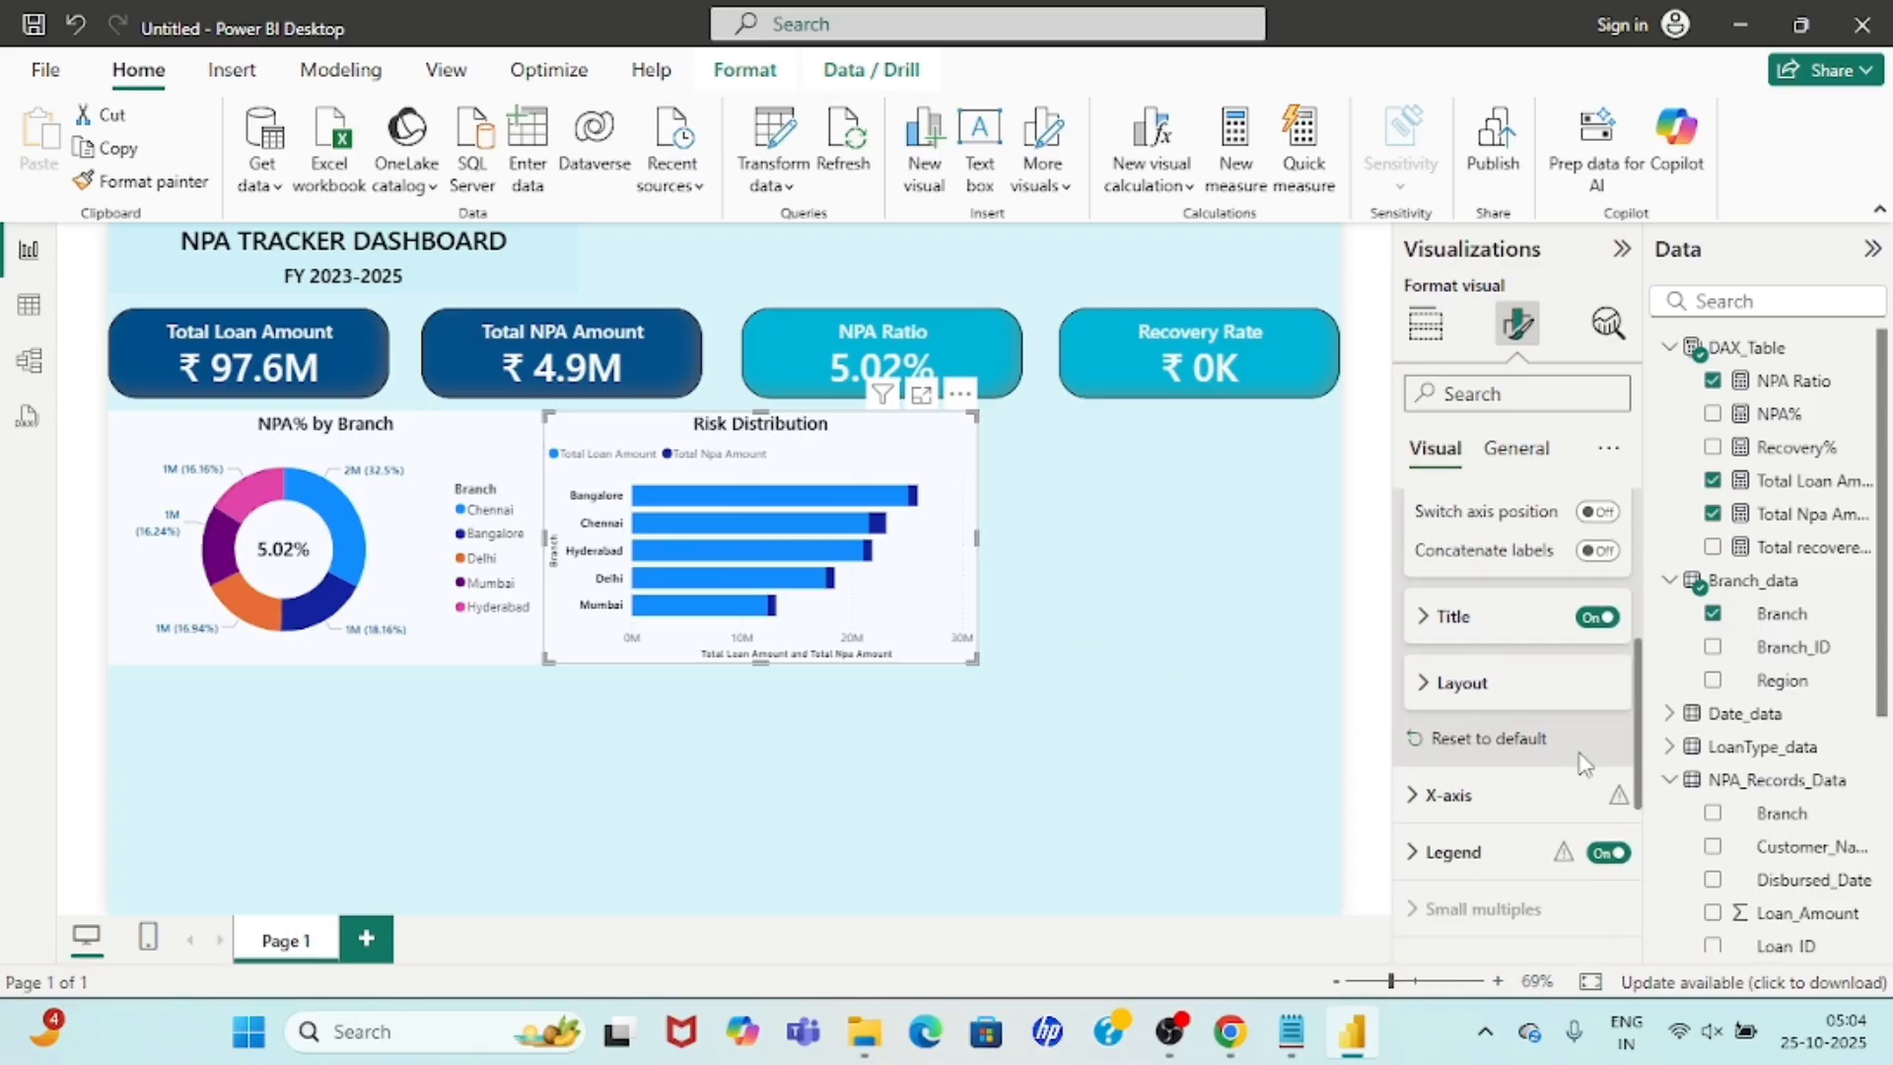
{"action": "left_click", "coordinate": [1427, 628]}
{"action": "scroll", "coordinate": [1558, 700], "scroll_direction": "down", "scroll_amount": 2}
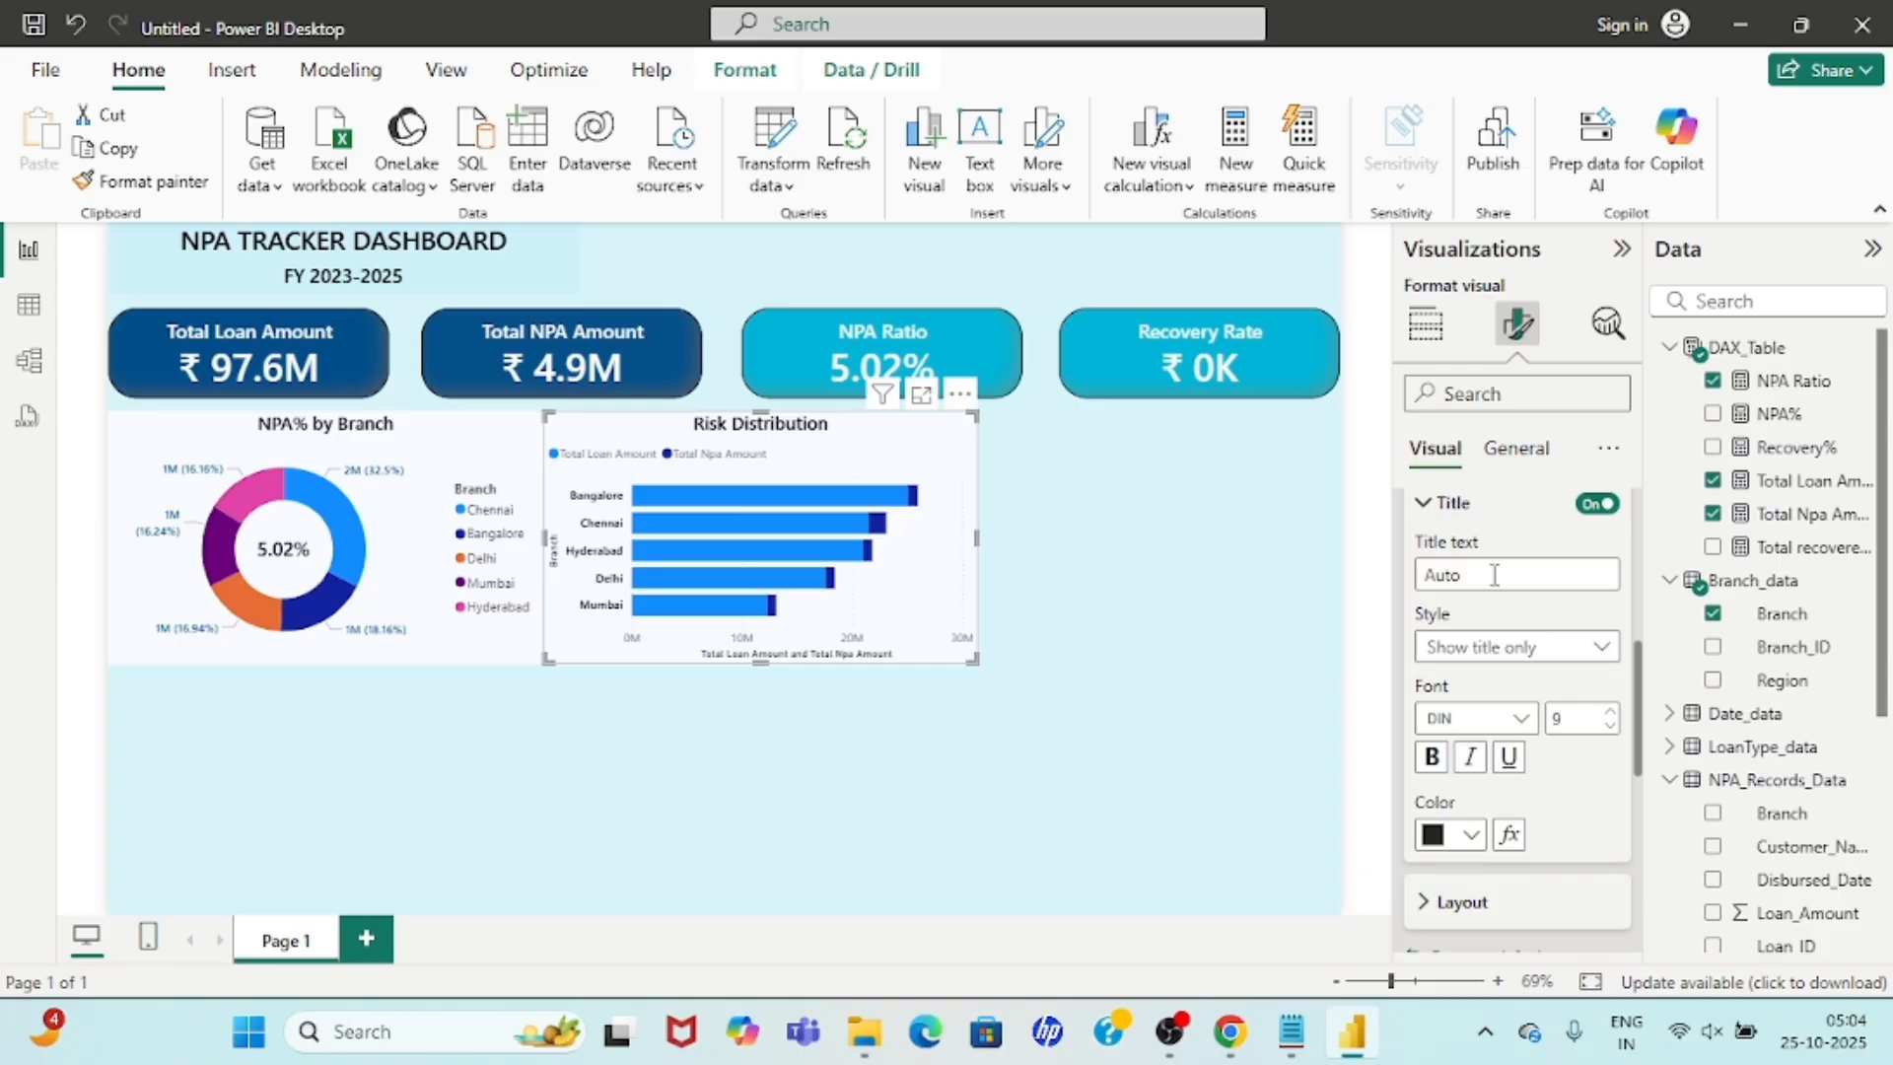
{"action": "left_click", "coordinate": [1508, 727]}
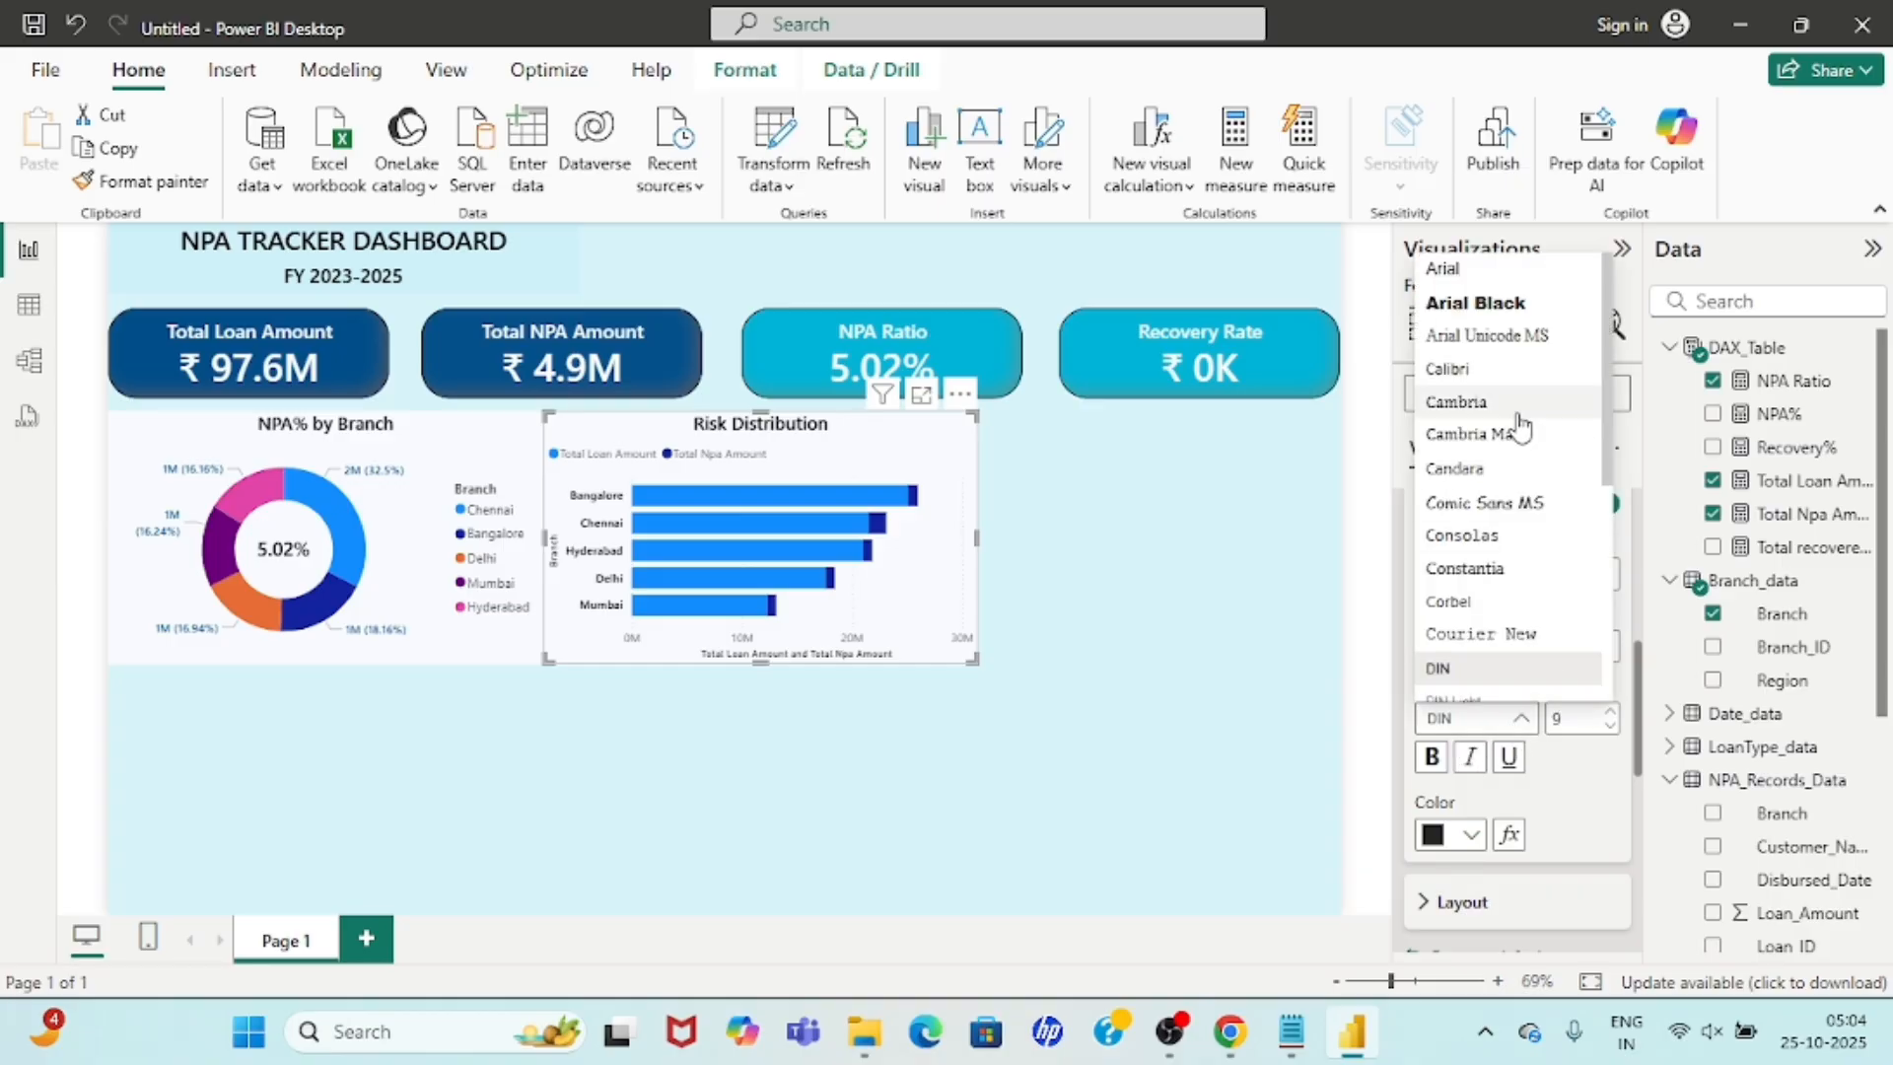
{"action": "scroll", "coordinate": [1519, 427], "scroll_direction": "down", "scroll_amount": 3}
{"action": "left_click", "coordinate": [1511, 527]}
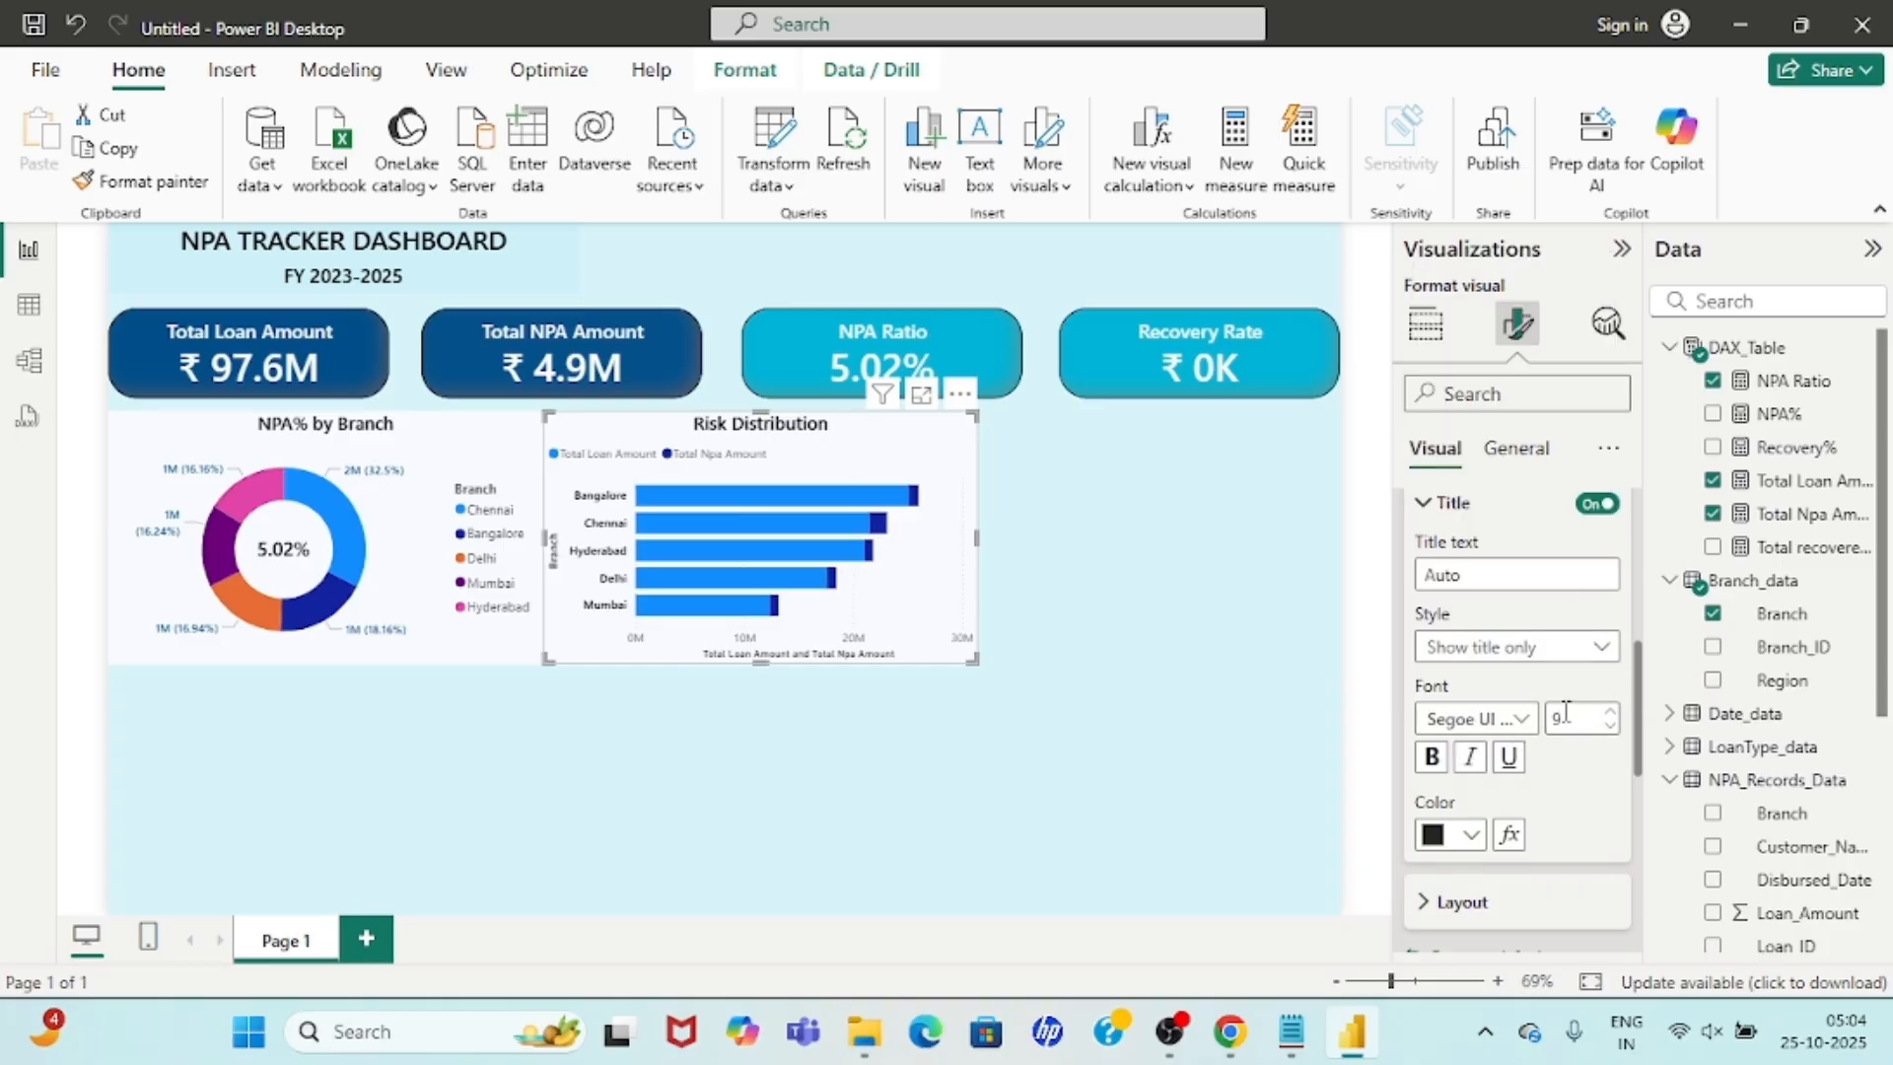
{"action": "type", "text": "12"}
{"action": "left_click", "coordinate": [1469, 836]}
{"action": "left_click", "coordinate": [1451, 716]}
Format the Risk Distribution chart's X-axis values in Segoe UI Semibold, size 12, black.
{"action": "scroll", "coordinate": [1582, 821], "scroll_direction": "down", "scroll_amount": 2}
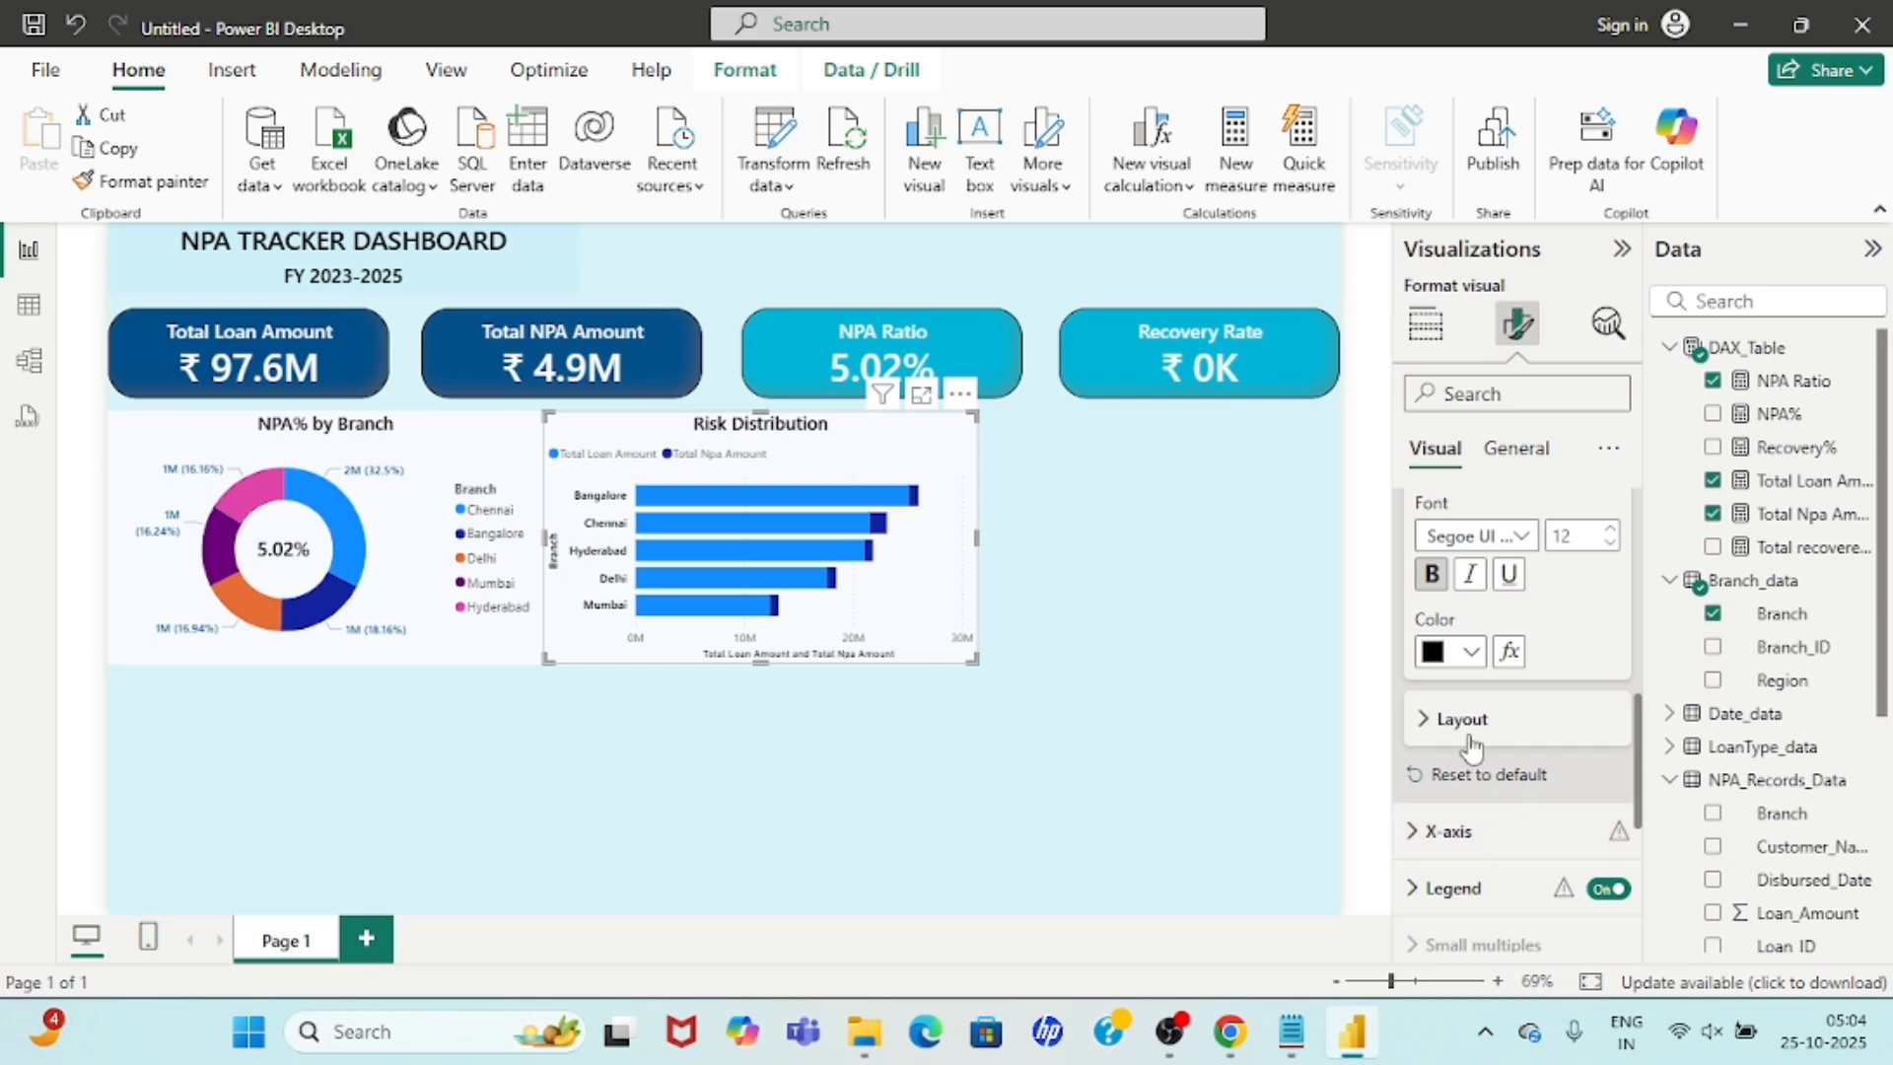
{"action": "left_click", "coordinate": [1432, 732]}
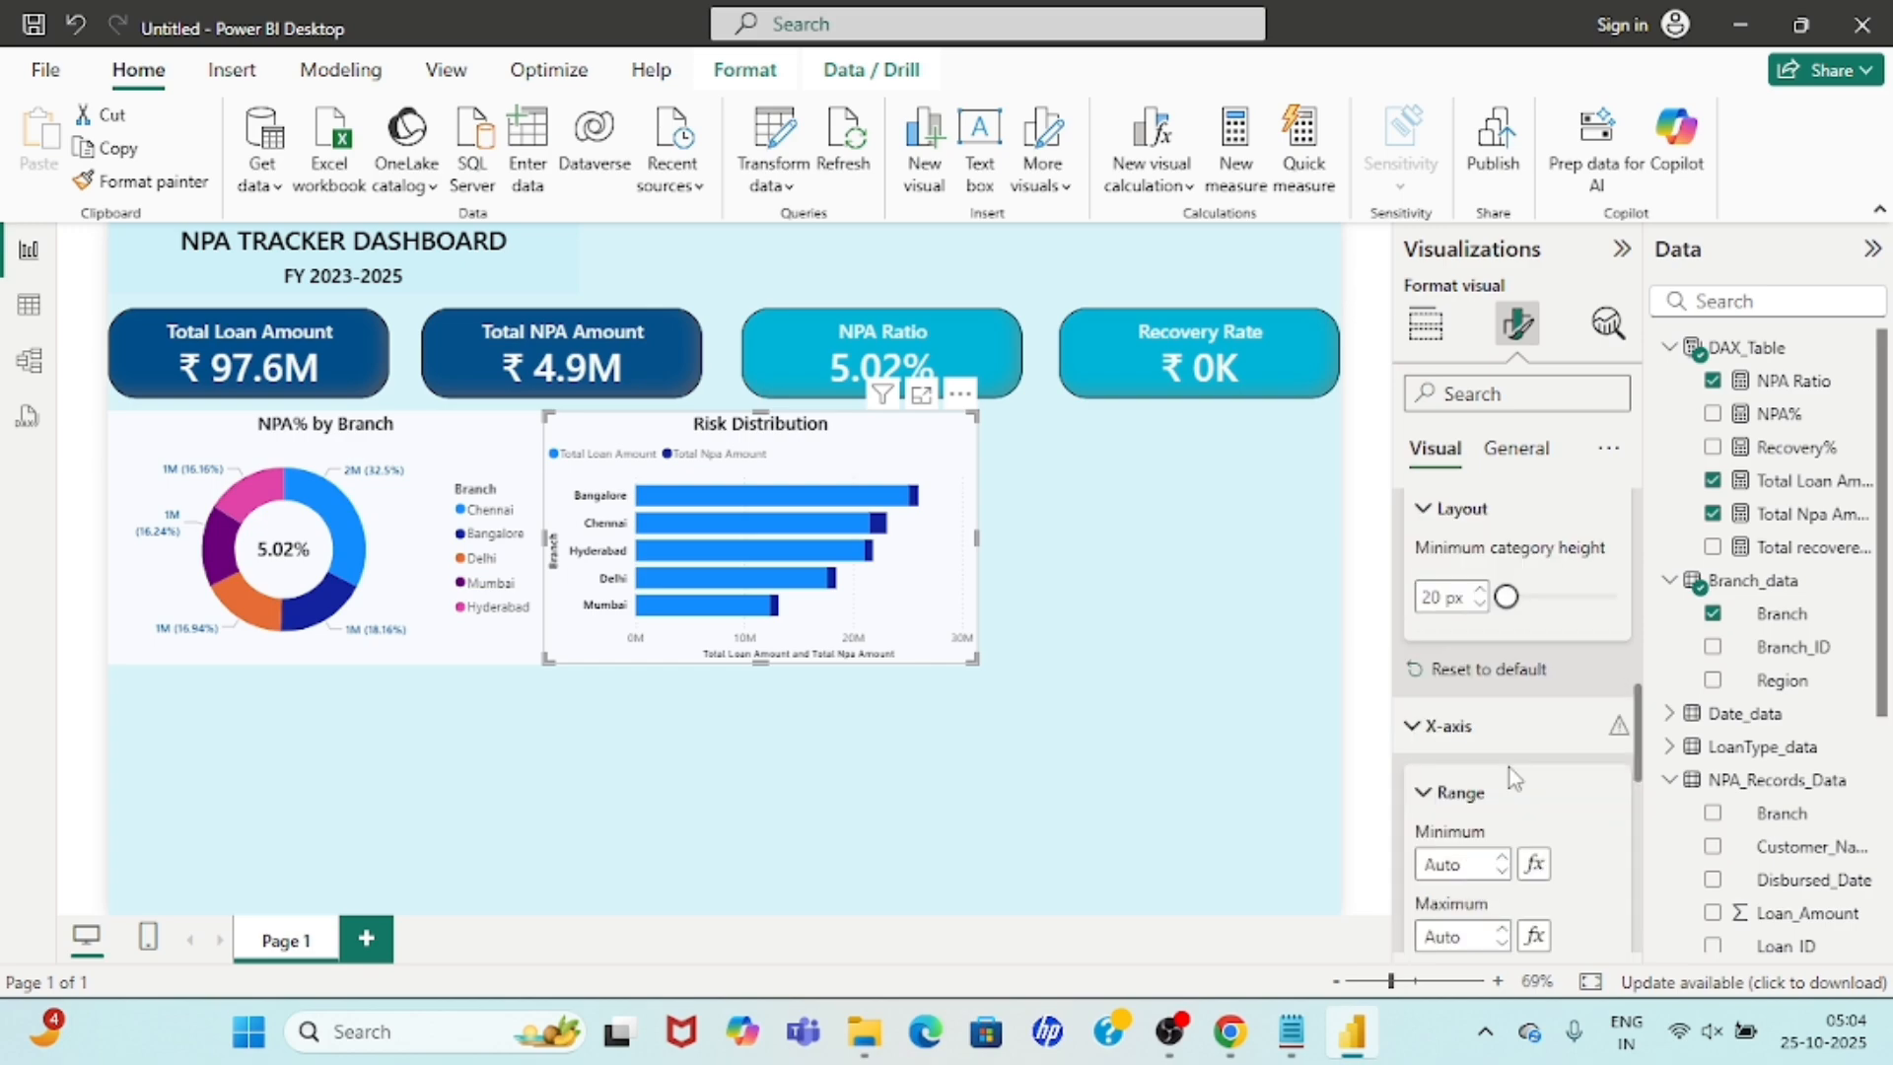
{"action": "scroll", "coordinate": [1512, 777], "scroll_direction": "down", "scroll_amount": 3}
{"action": "scroll", "coordinate": [1474, 670], "scroll_direction": "up", "scroll_amount": 2}
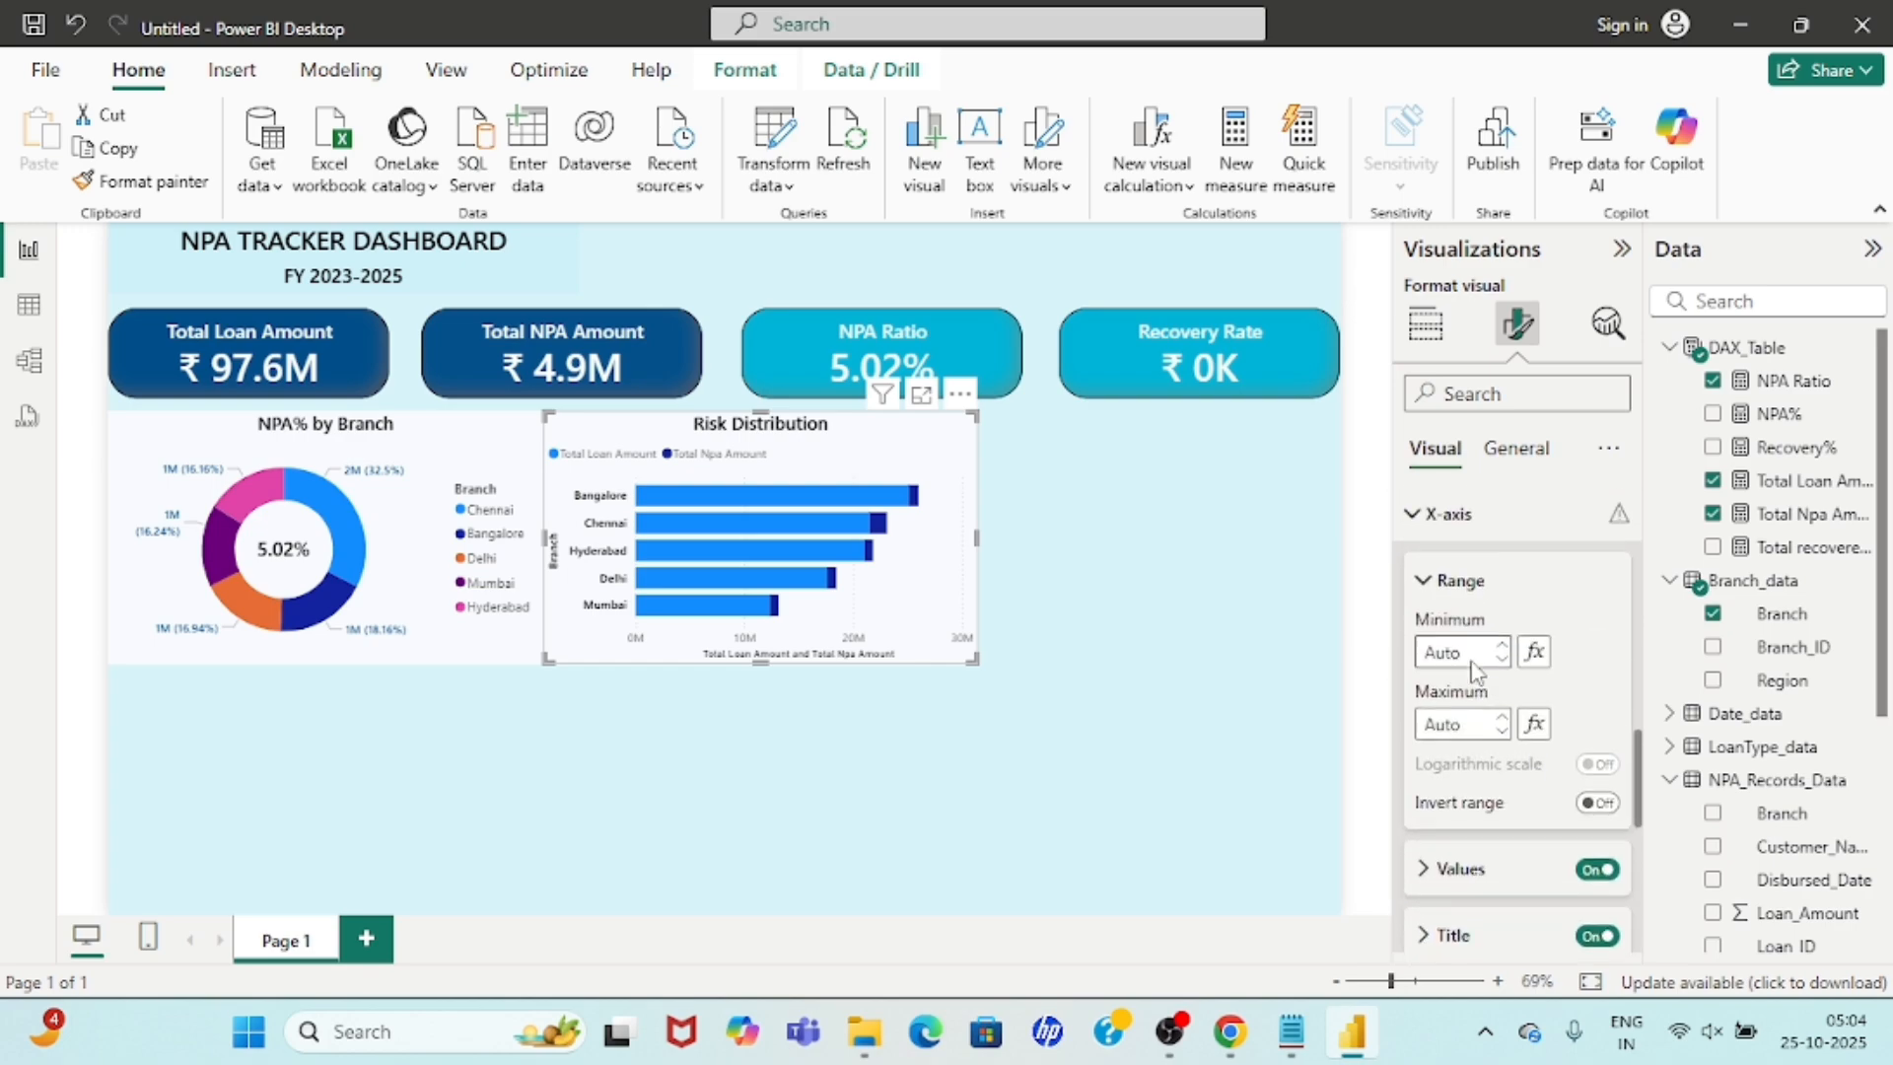
{"action": "scroll", "coordinate": [1475, 670], "scroll_direction": "down", "scroll_amount": 4}
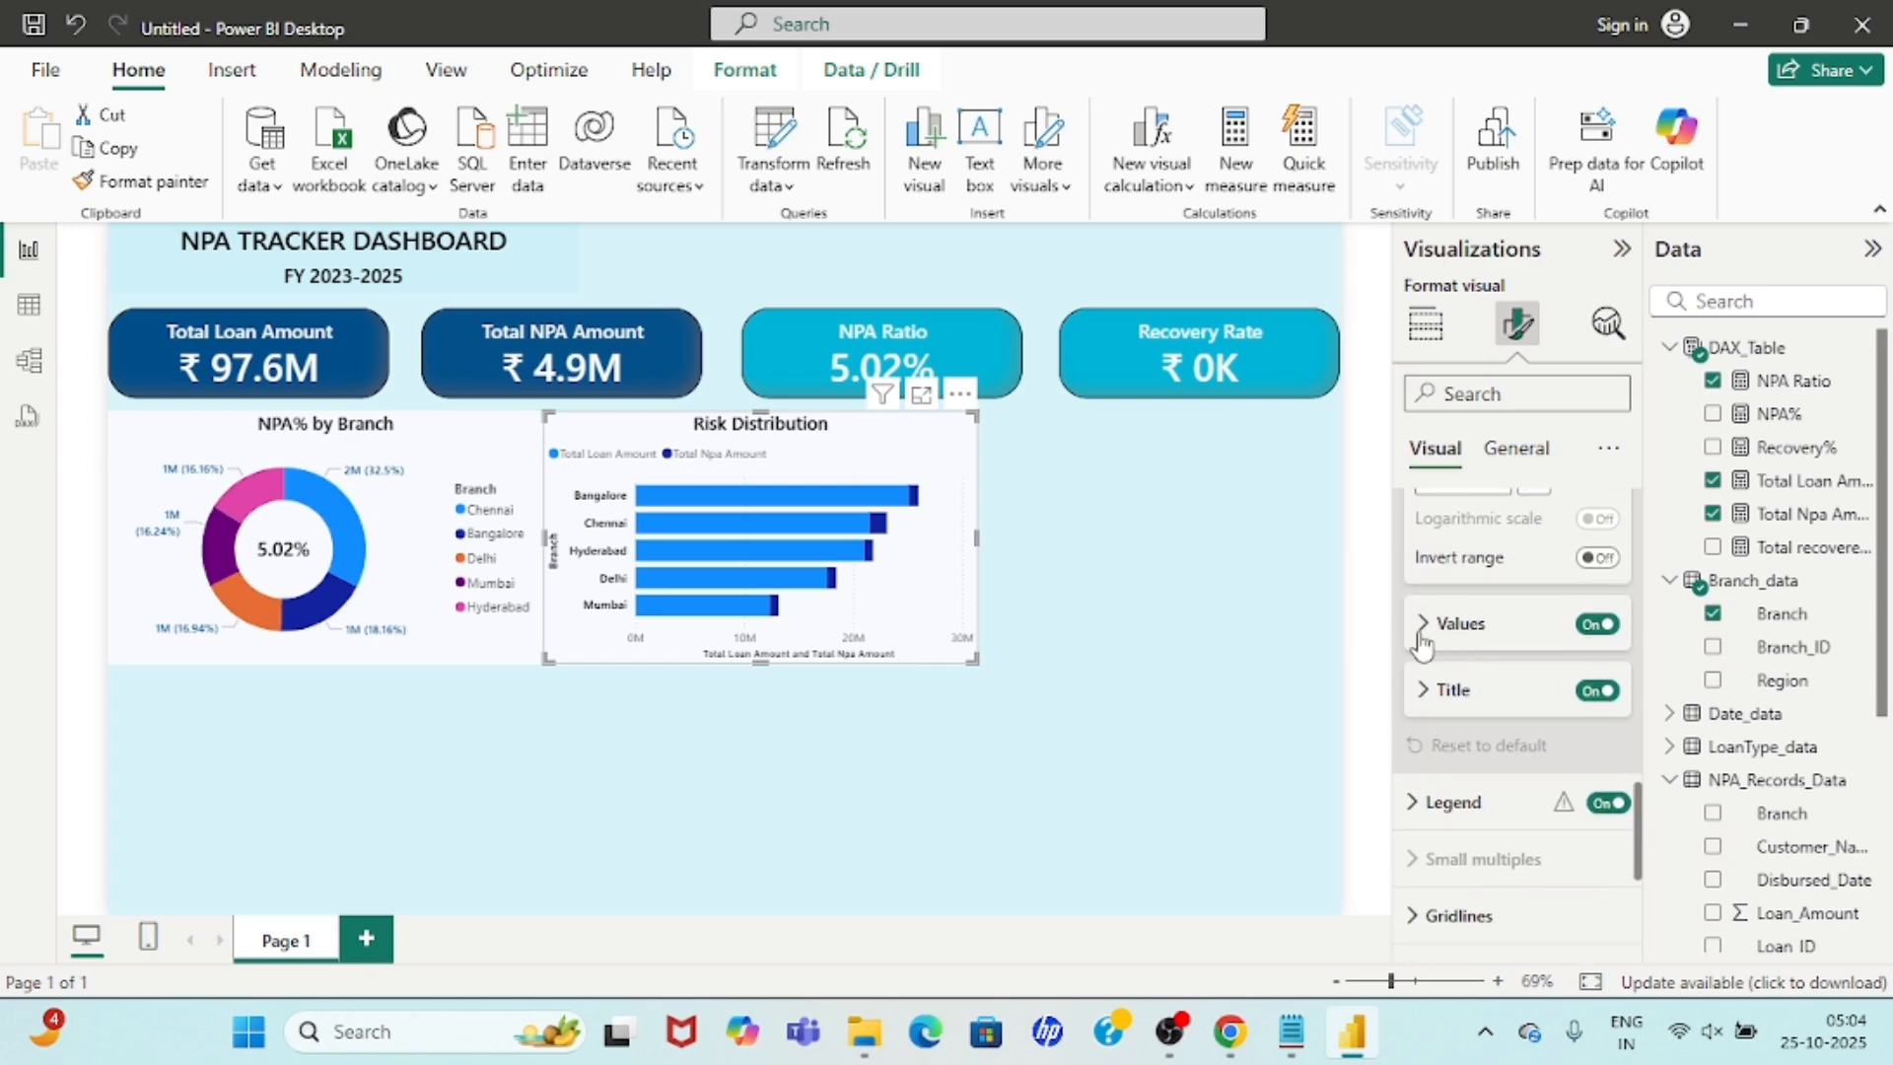
{"action": "left_click", "coordinate": [1449, 631]}
{"action": "scroll", "coordinate": [1479, 631], "scroll_direction": "down", "scroll_amount": 2}
{"action": "left_click", "coordinate": [1520, 565]}
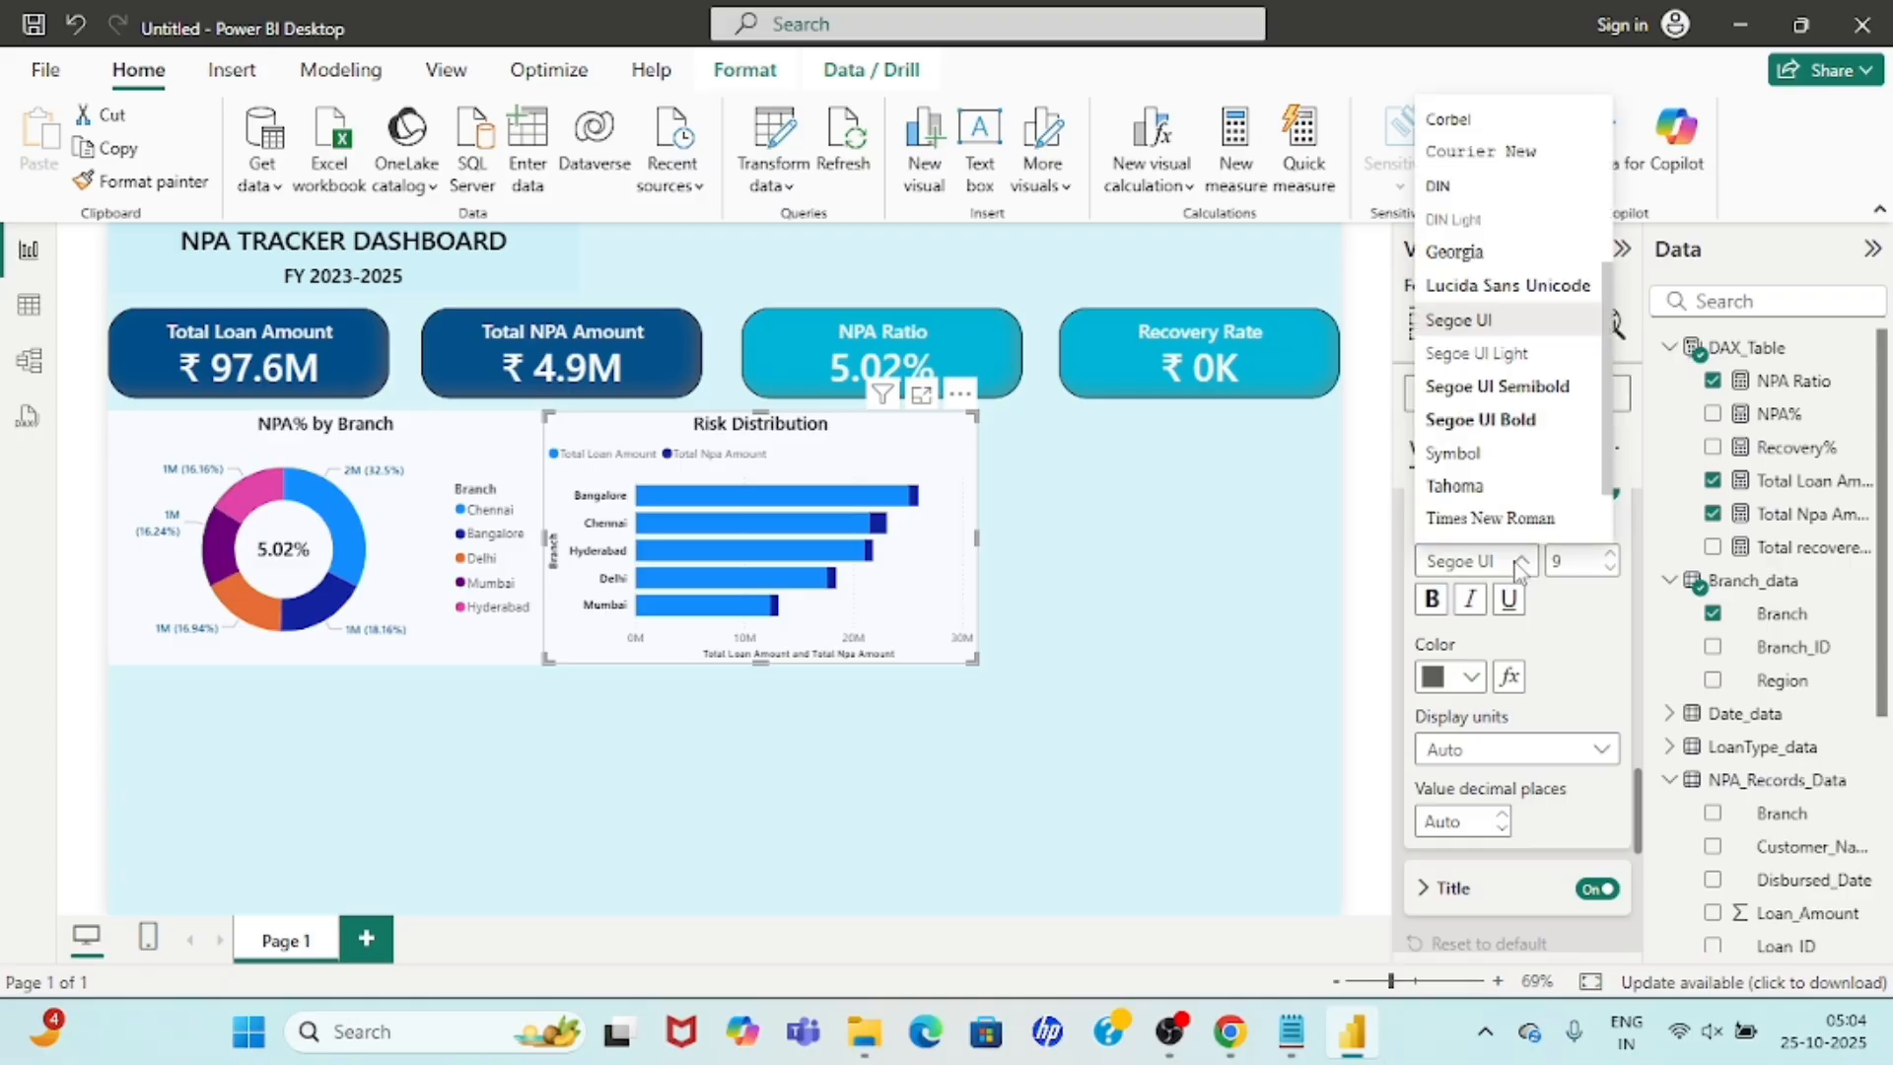
{"action": "left_click", "coordinate": [1494, 387]}
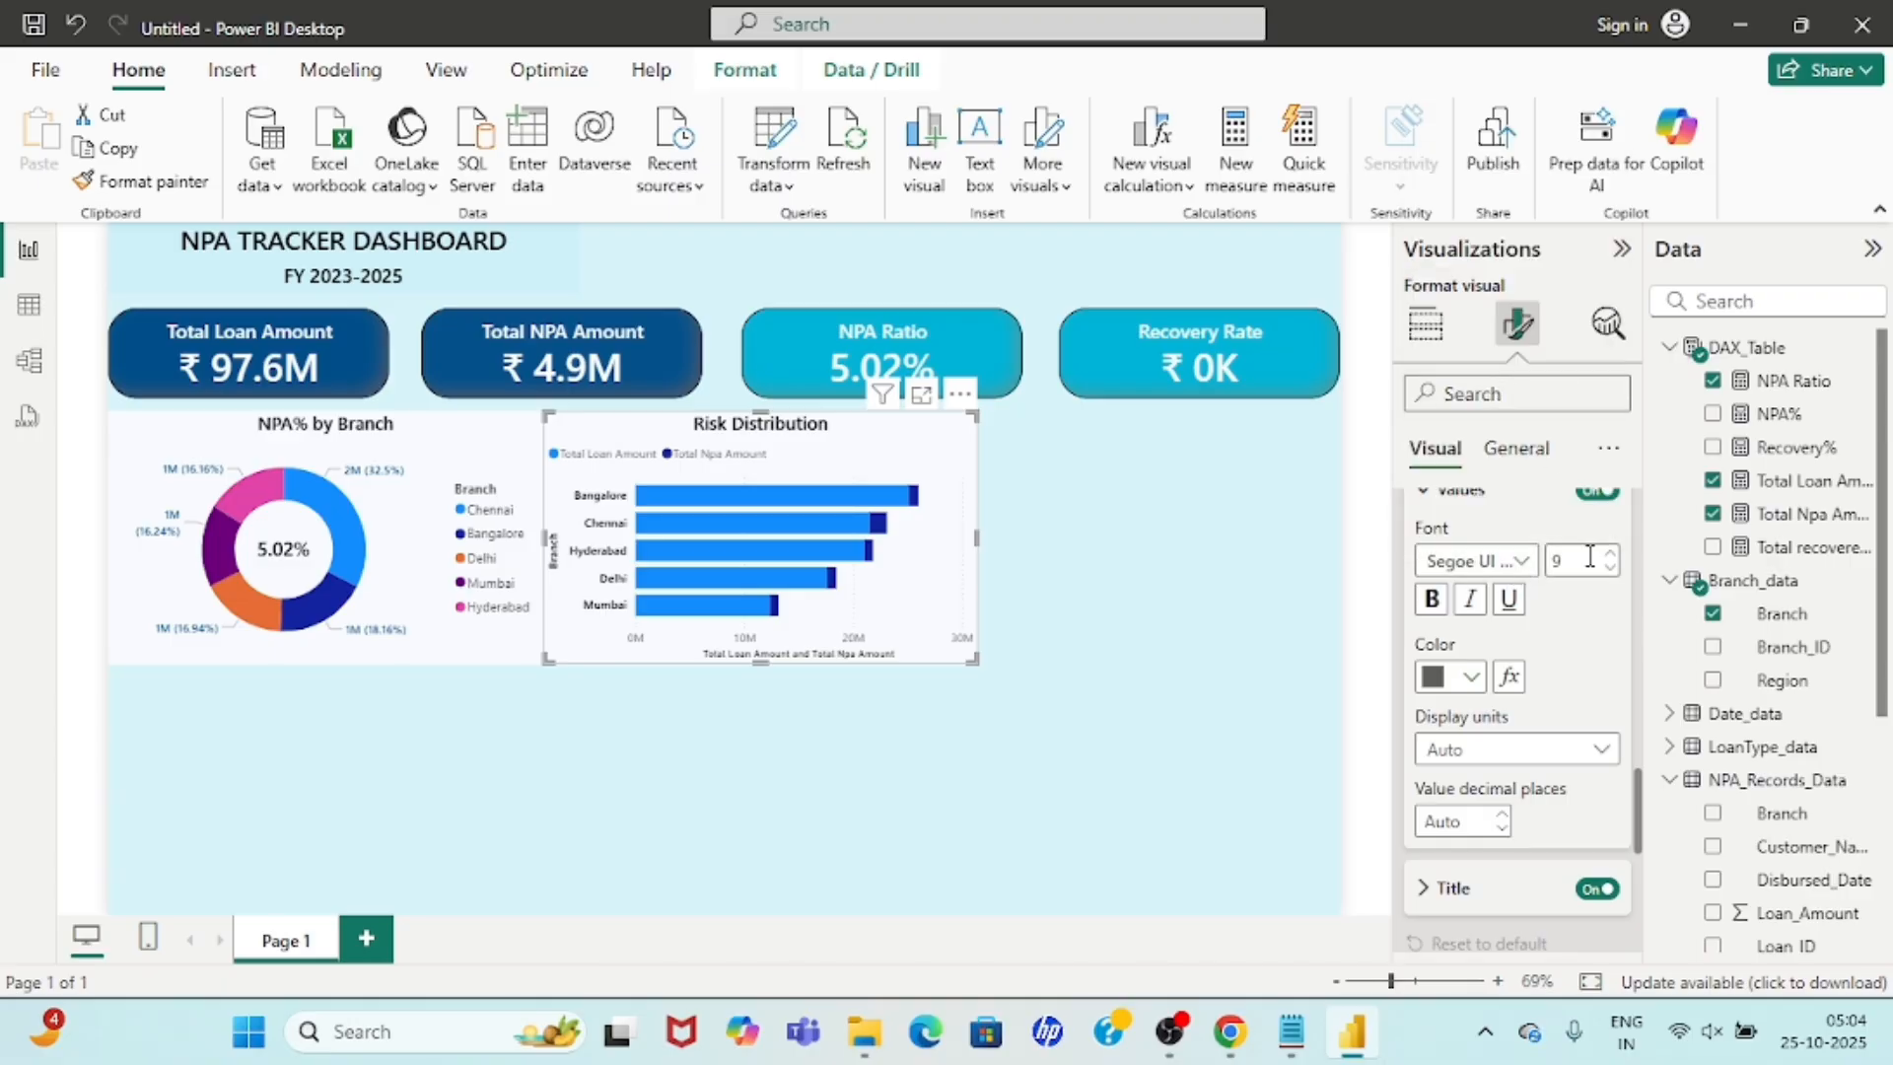
{"action": "left_click", "coordinate": [1582, 562]}
{"action": "left_click", "coordinate": [1471, 676]}
{"action": "left_click", "coordinate": [1466, 568]}
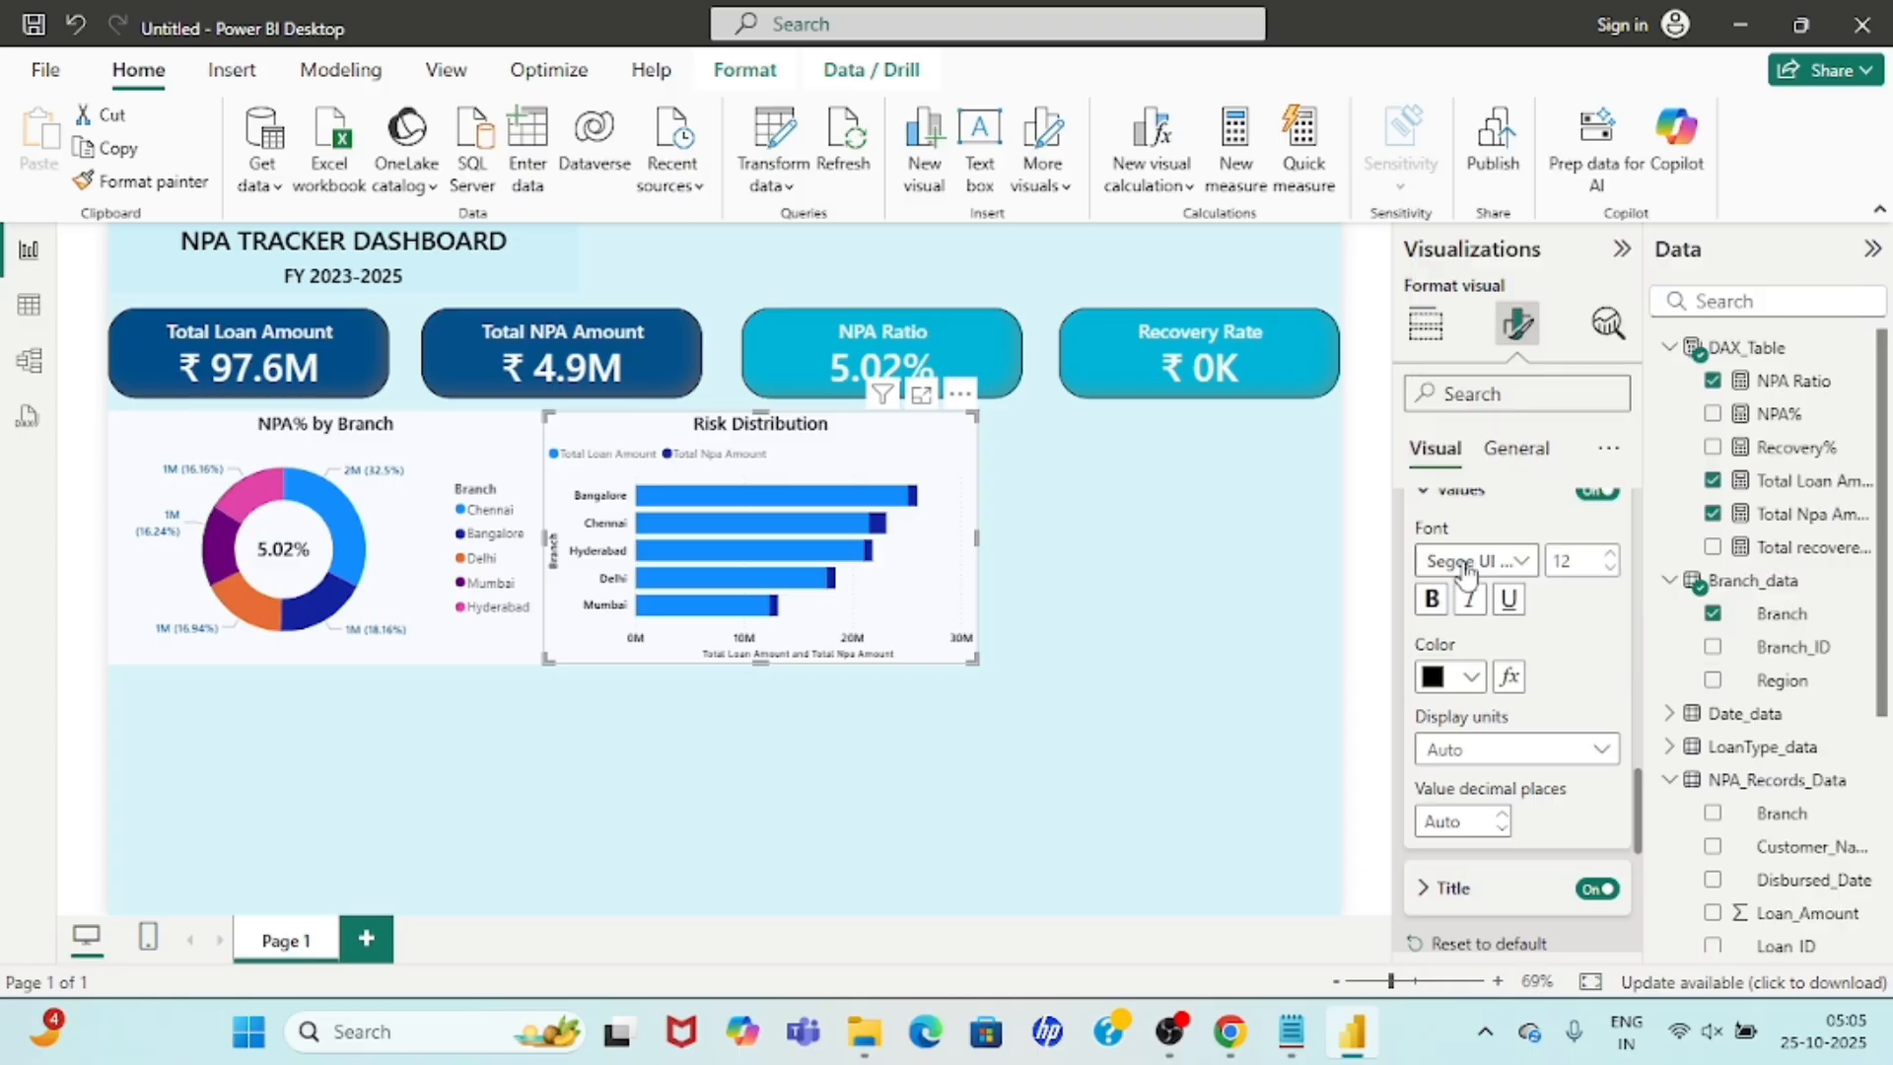
Format the Risk Distribution chart's X-axis title in Segoe UI Semibold, size 12, black.
{"action": "scroll", "coordinate": [1561, 721], "scroll_direction": "down", "scroll_amount": 3}
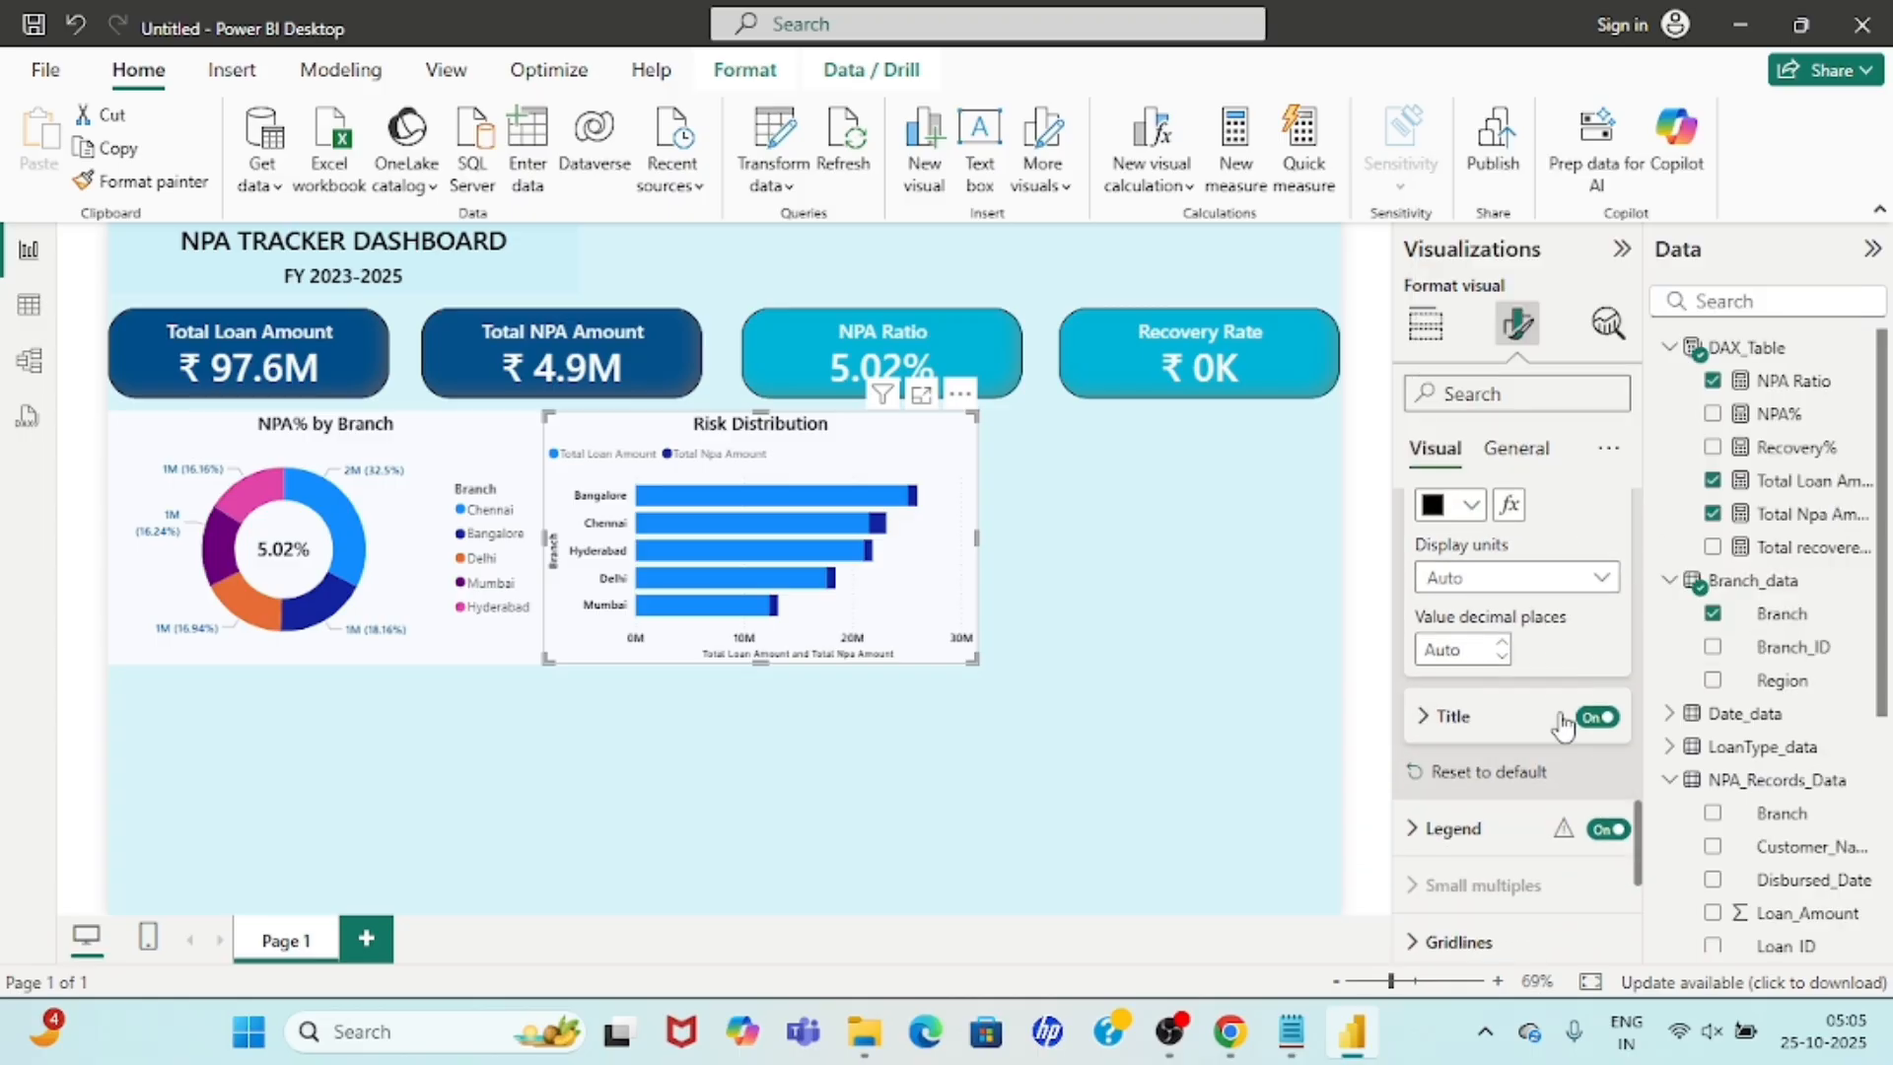
{"action": "left_click", "coordinate": [1442, 637]}
{"action": "scroll", "coordinate": [1528, 671], "scroll_direction": "down", "scroll_amount": 2}
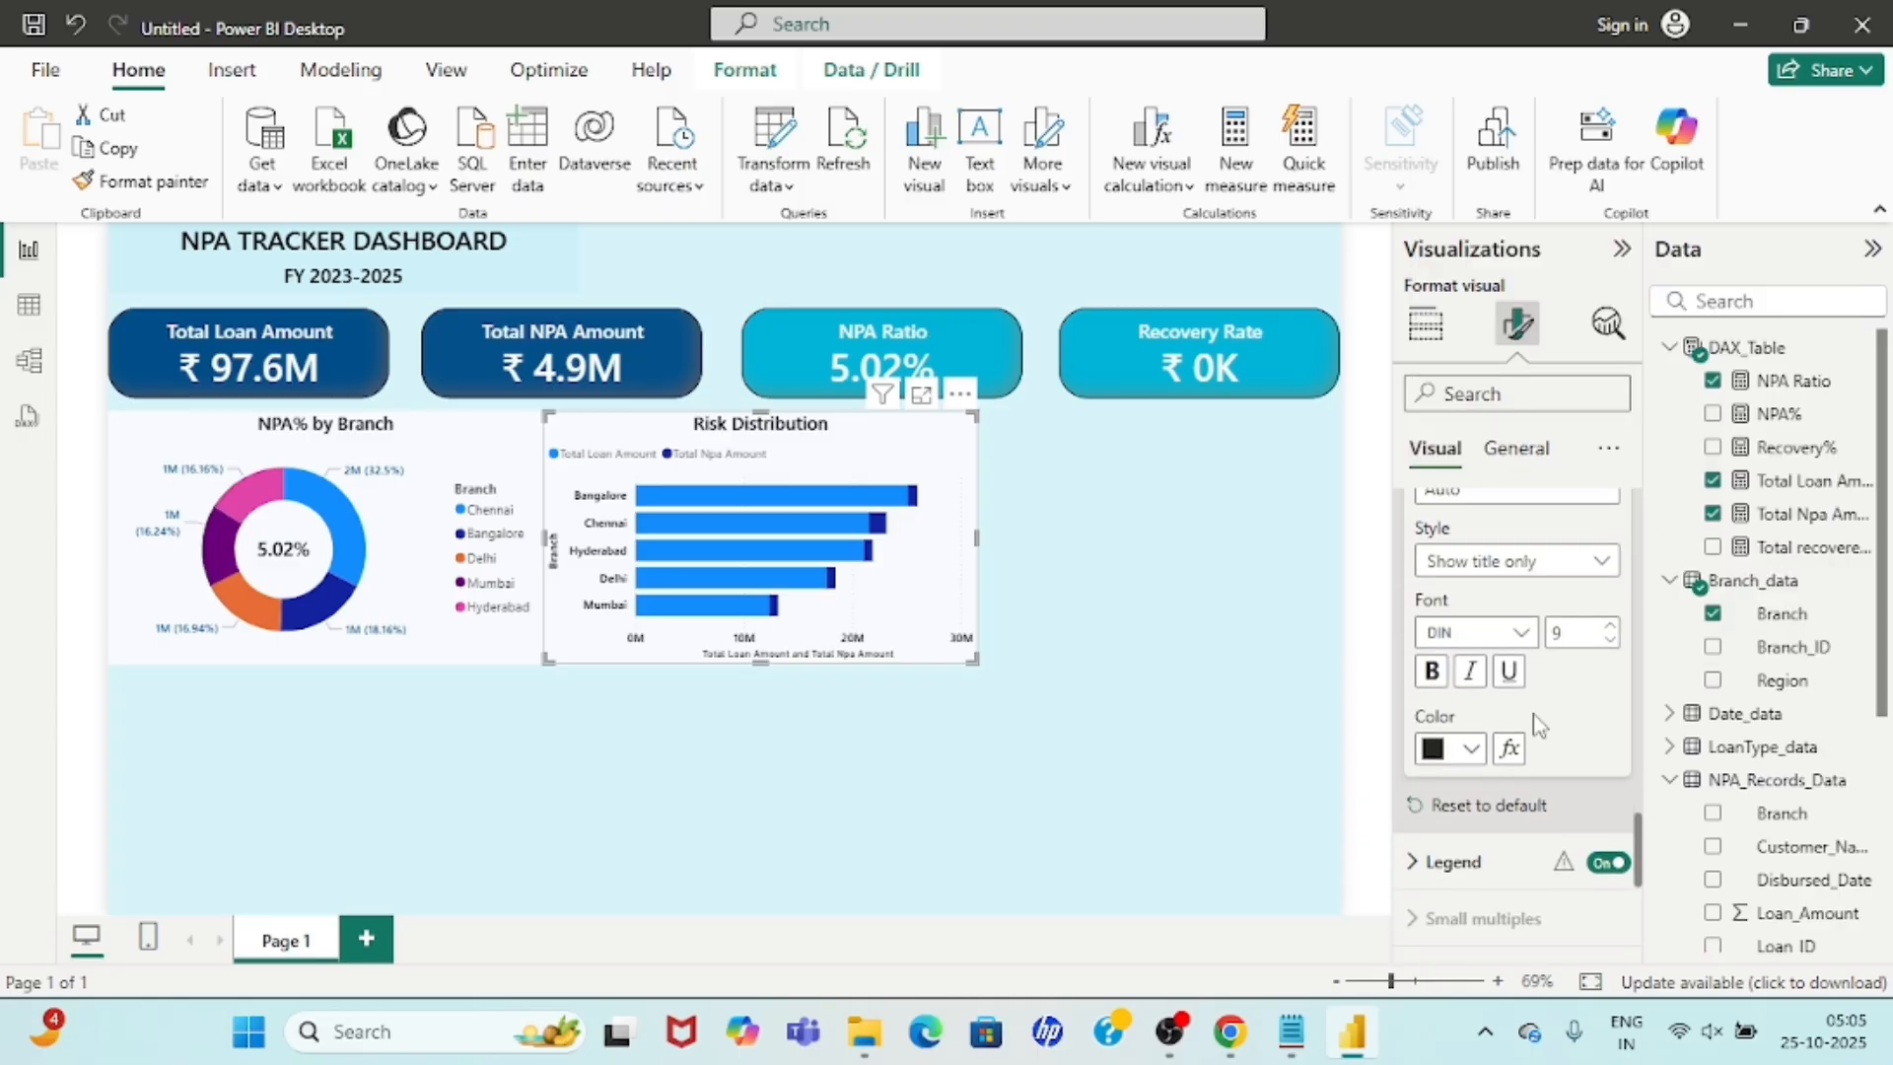
{"action": "left_click", "coordinate": [1533, 619]}
{"action": "scroll", "coordinate": [1500, 474], "scroll_direction": "down", "scroll_amount": 5}
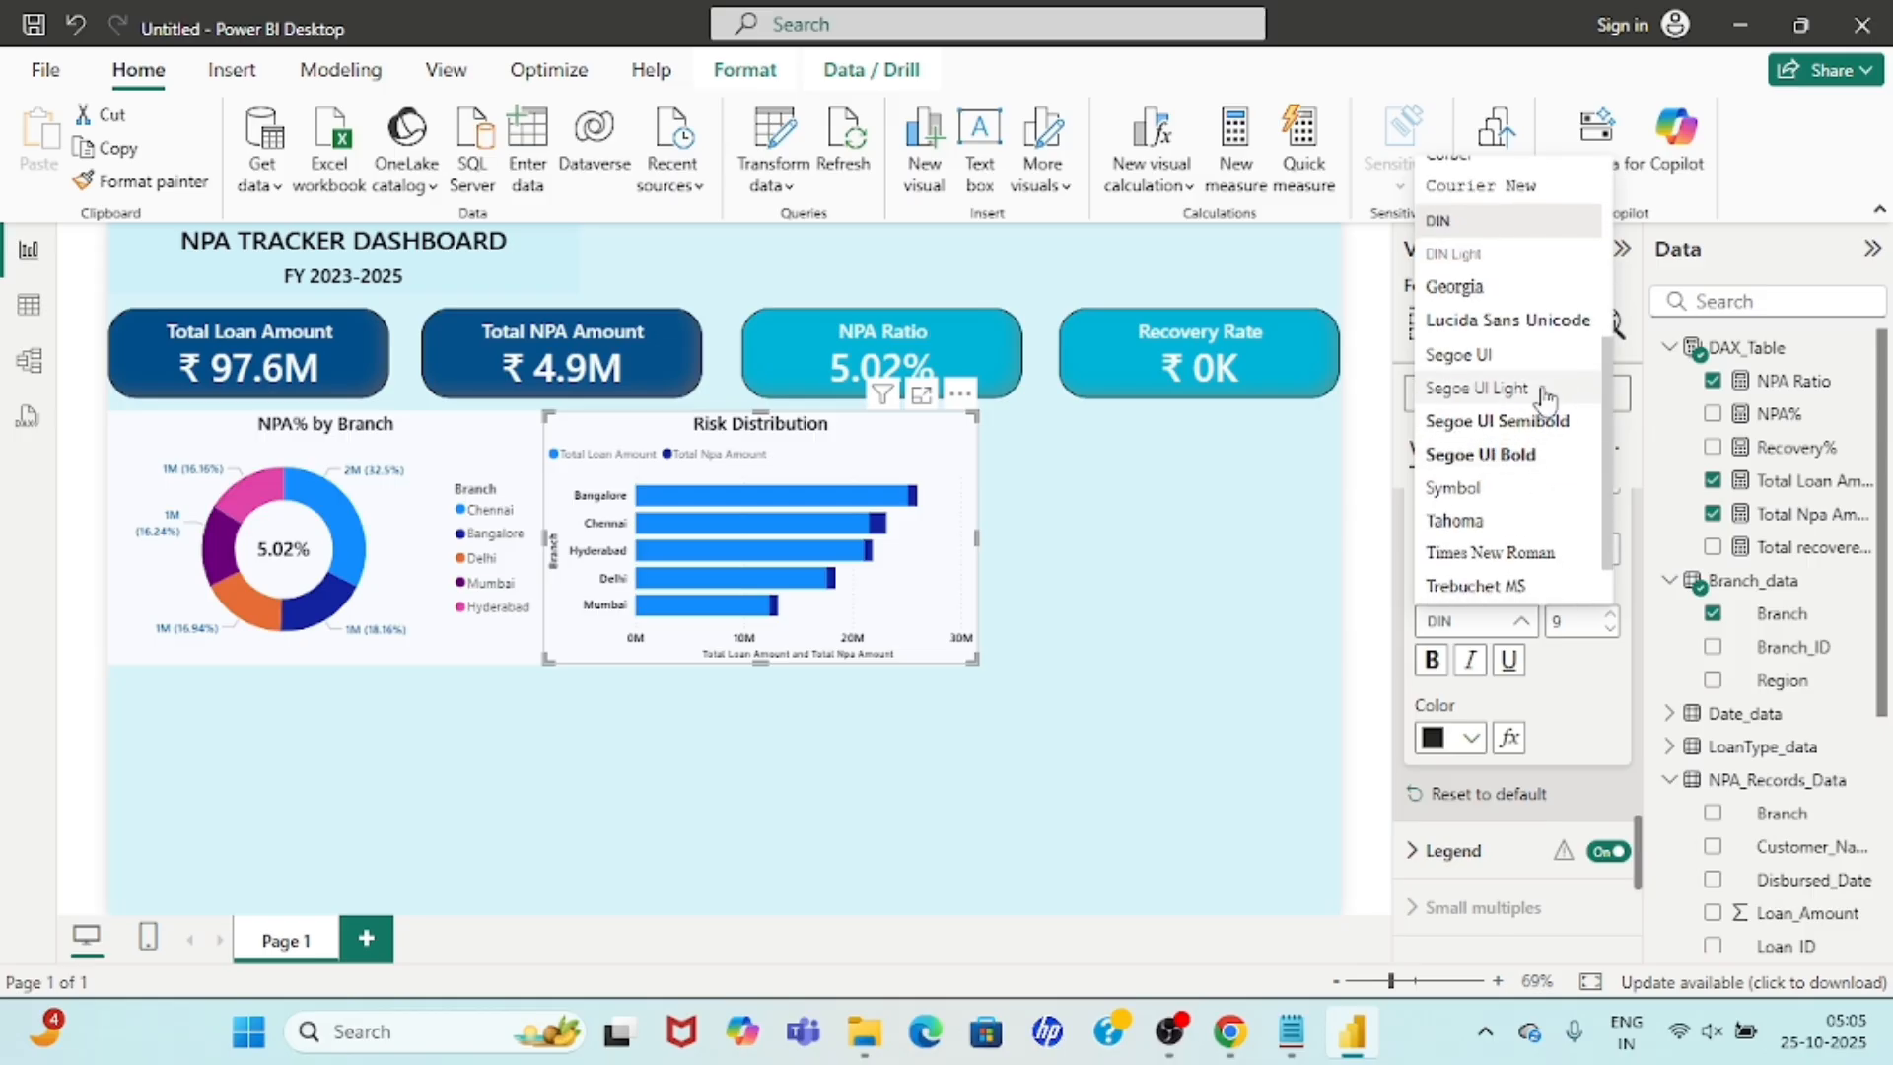
{"action": "left_click", "coordinate": [1504, 418]}
{"action": "double_click", "coordinate": [1579, 619]}
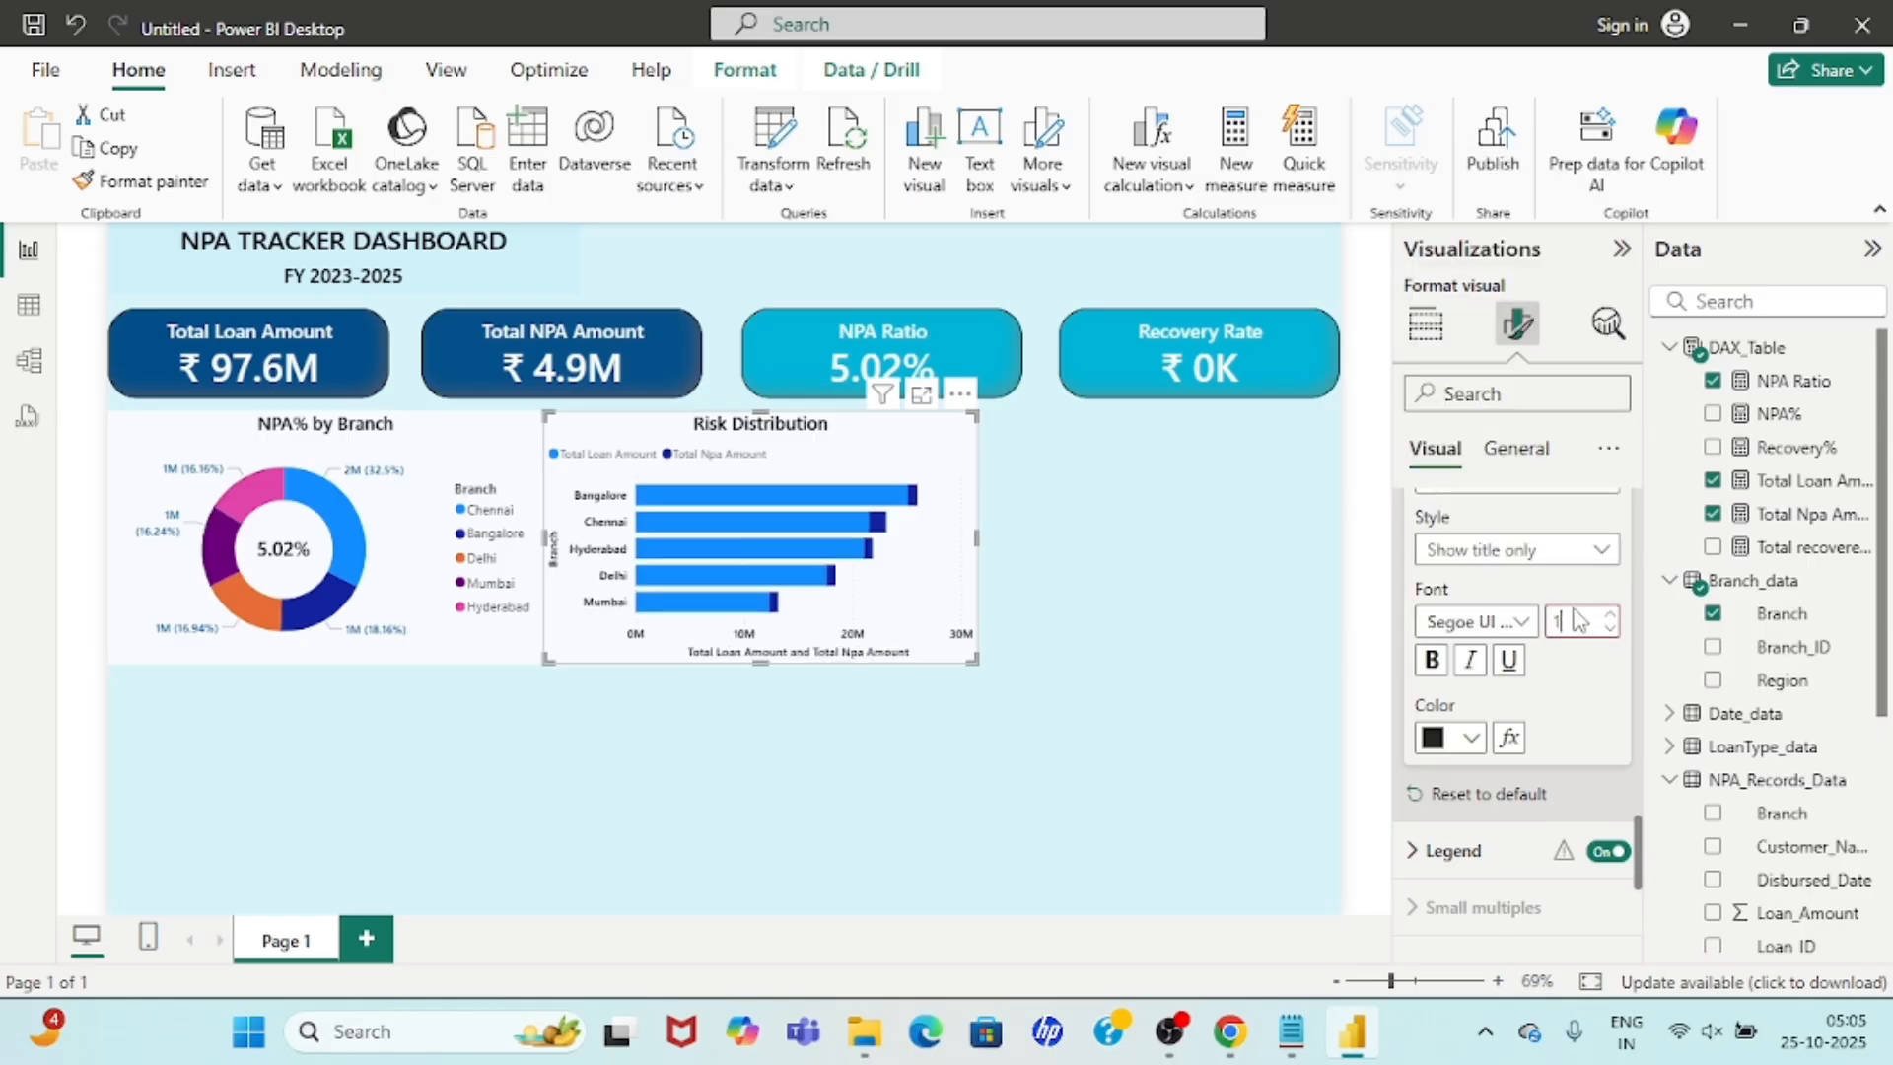
{"action": "left_click", "coordinate": [1472, 737]}
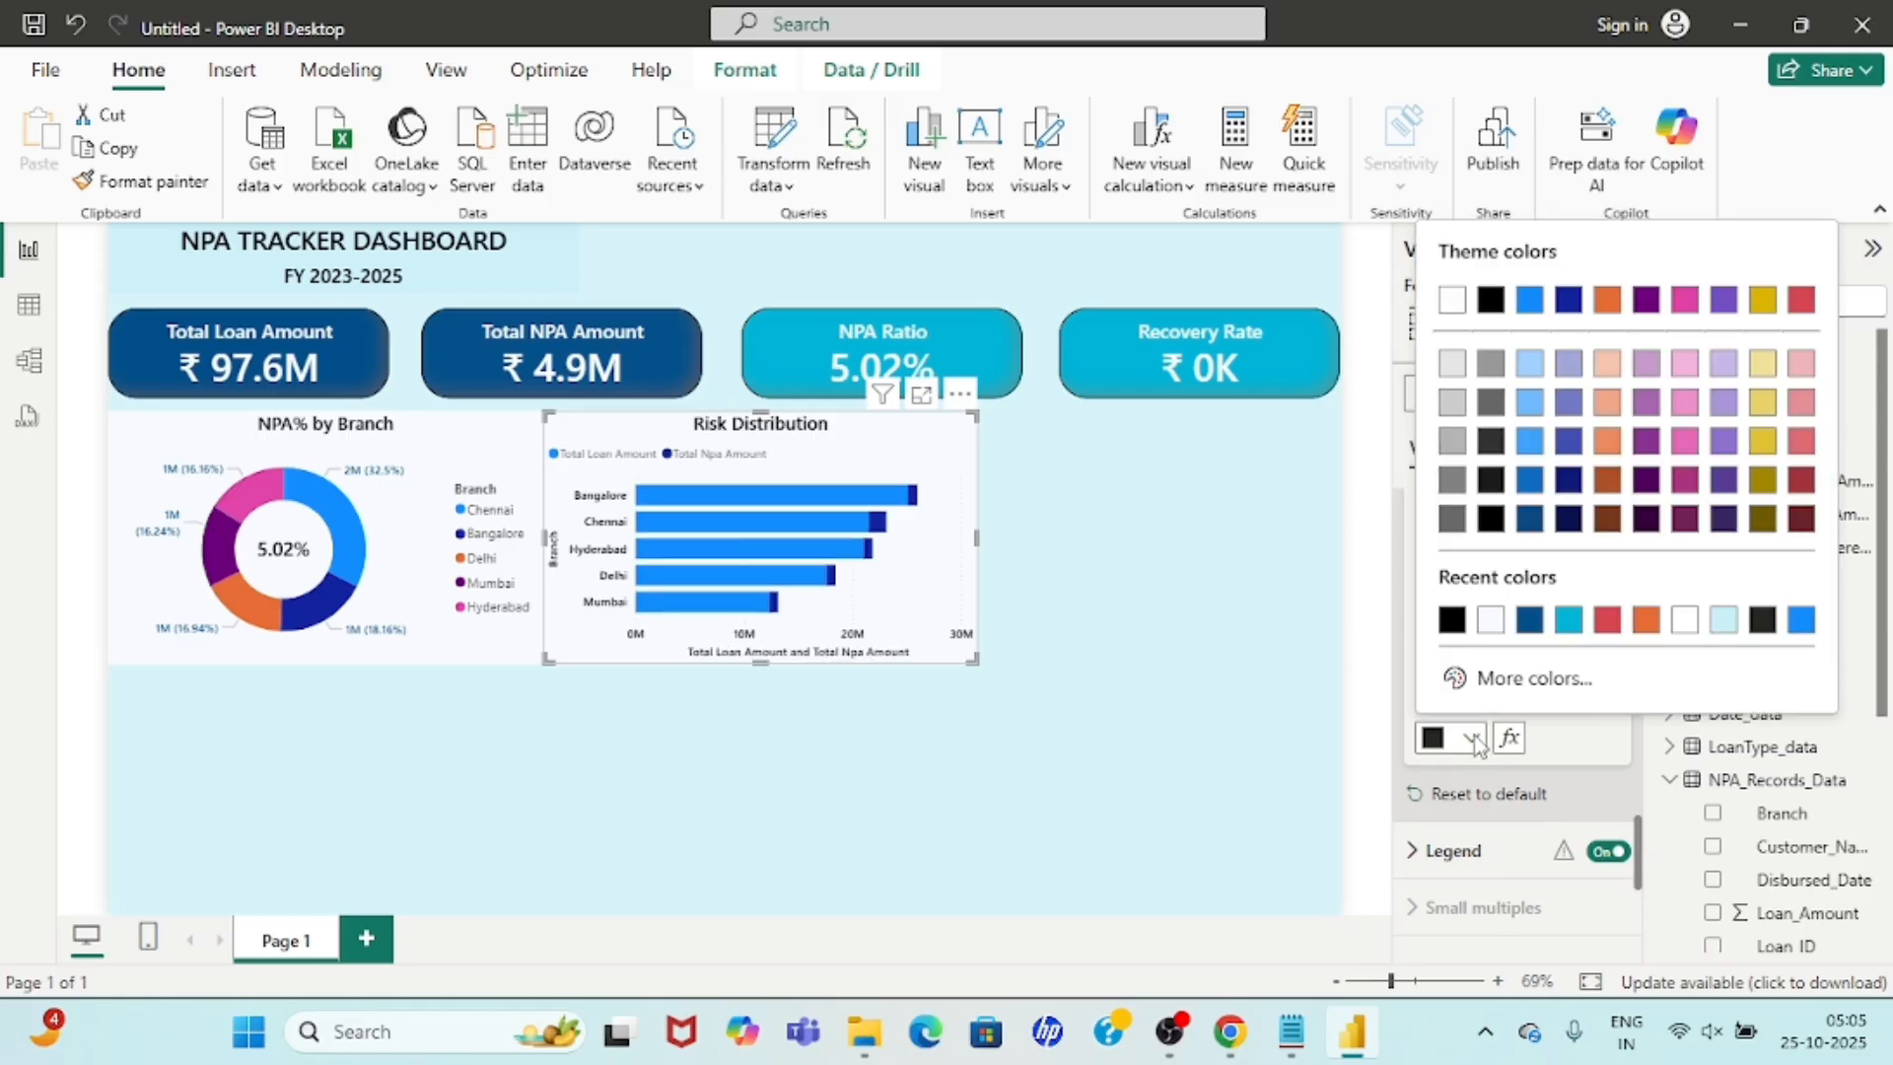
{"action": "left_click", "coordinate": [1460, 636]}
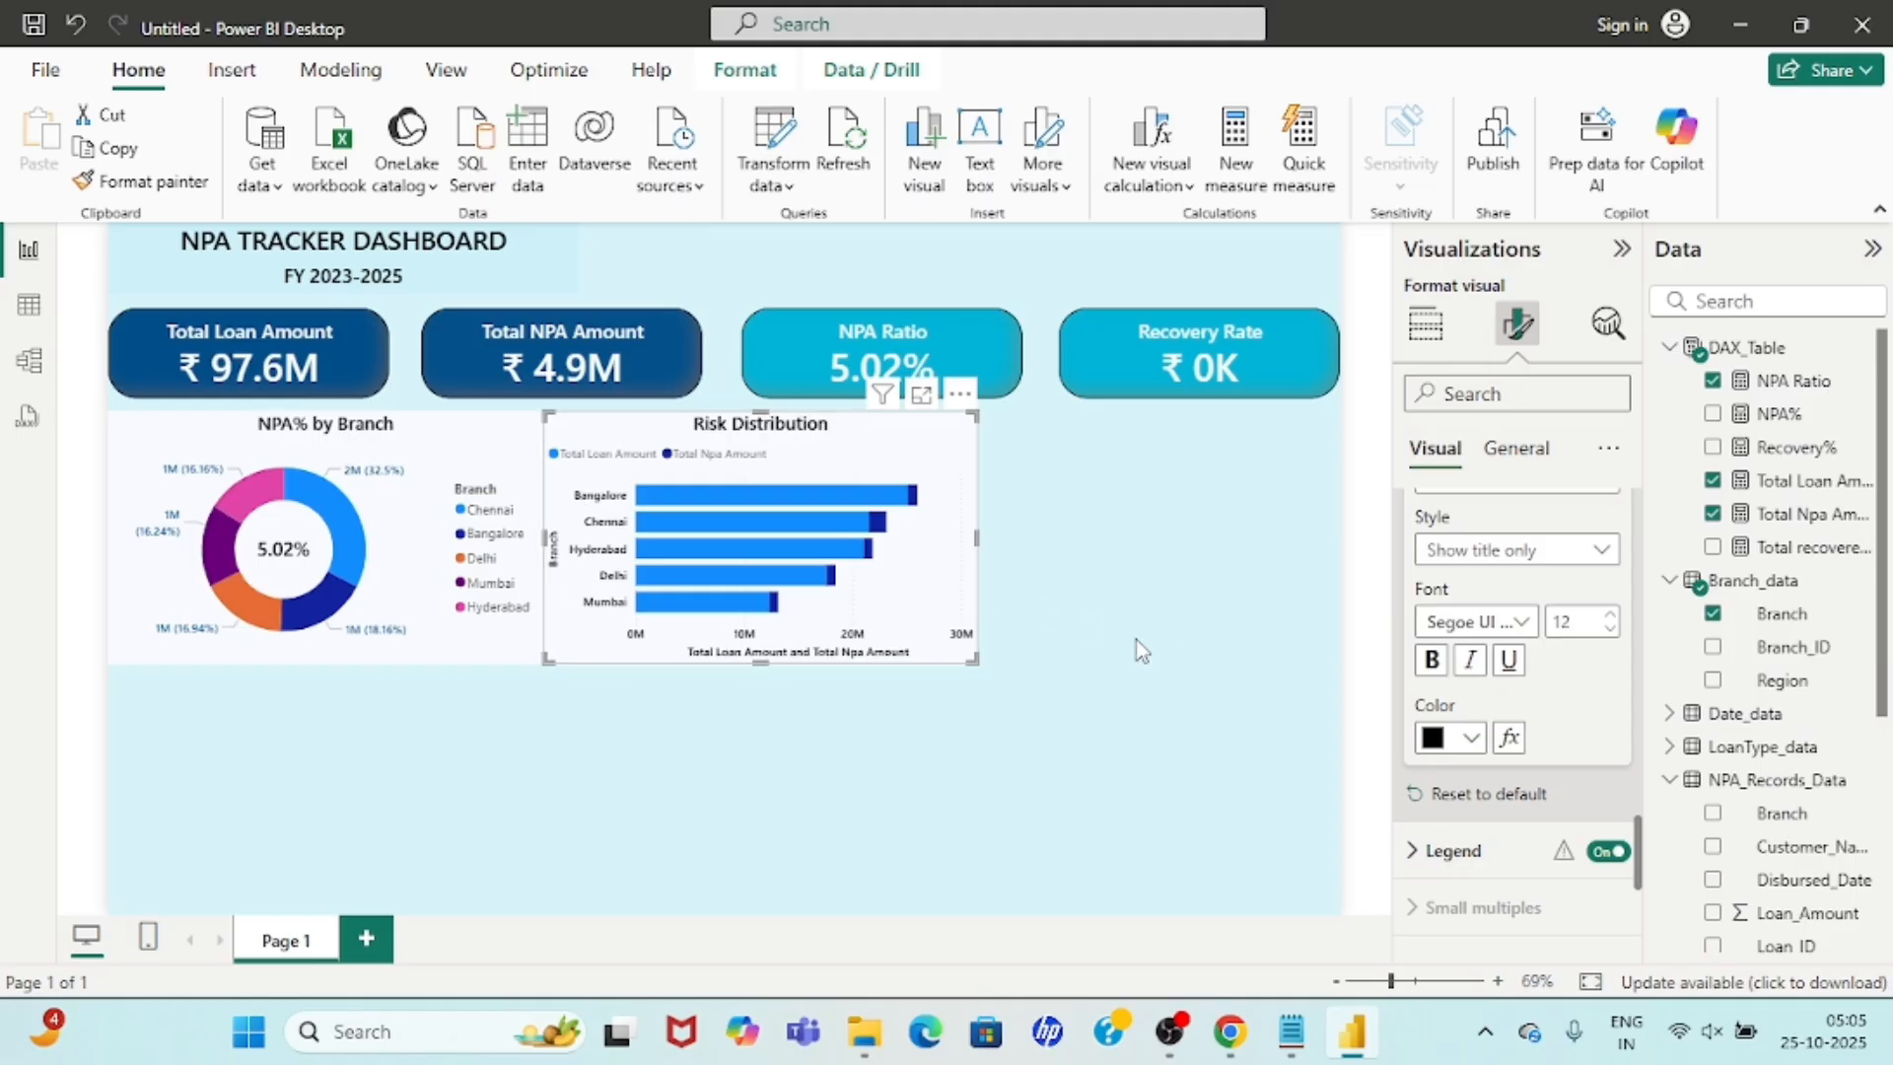
Color the Total Npa Amount series bars red in the Risk Distribution chart.
{"action": "scroll", "coordinate": [1540, 705], "scroll_direction": "down", "scroll_amount": 3}
{"action": "left_click", "coordinate": [1440, 857]}
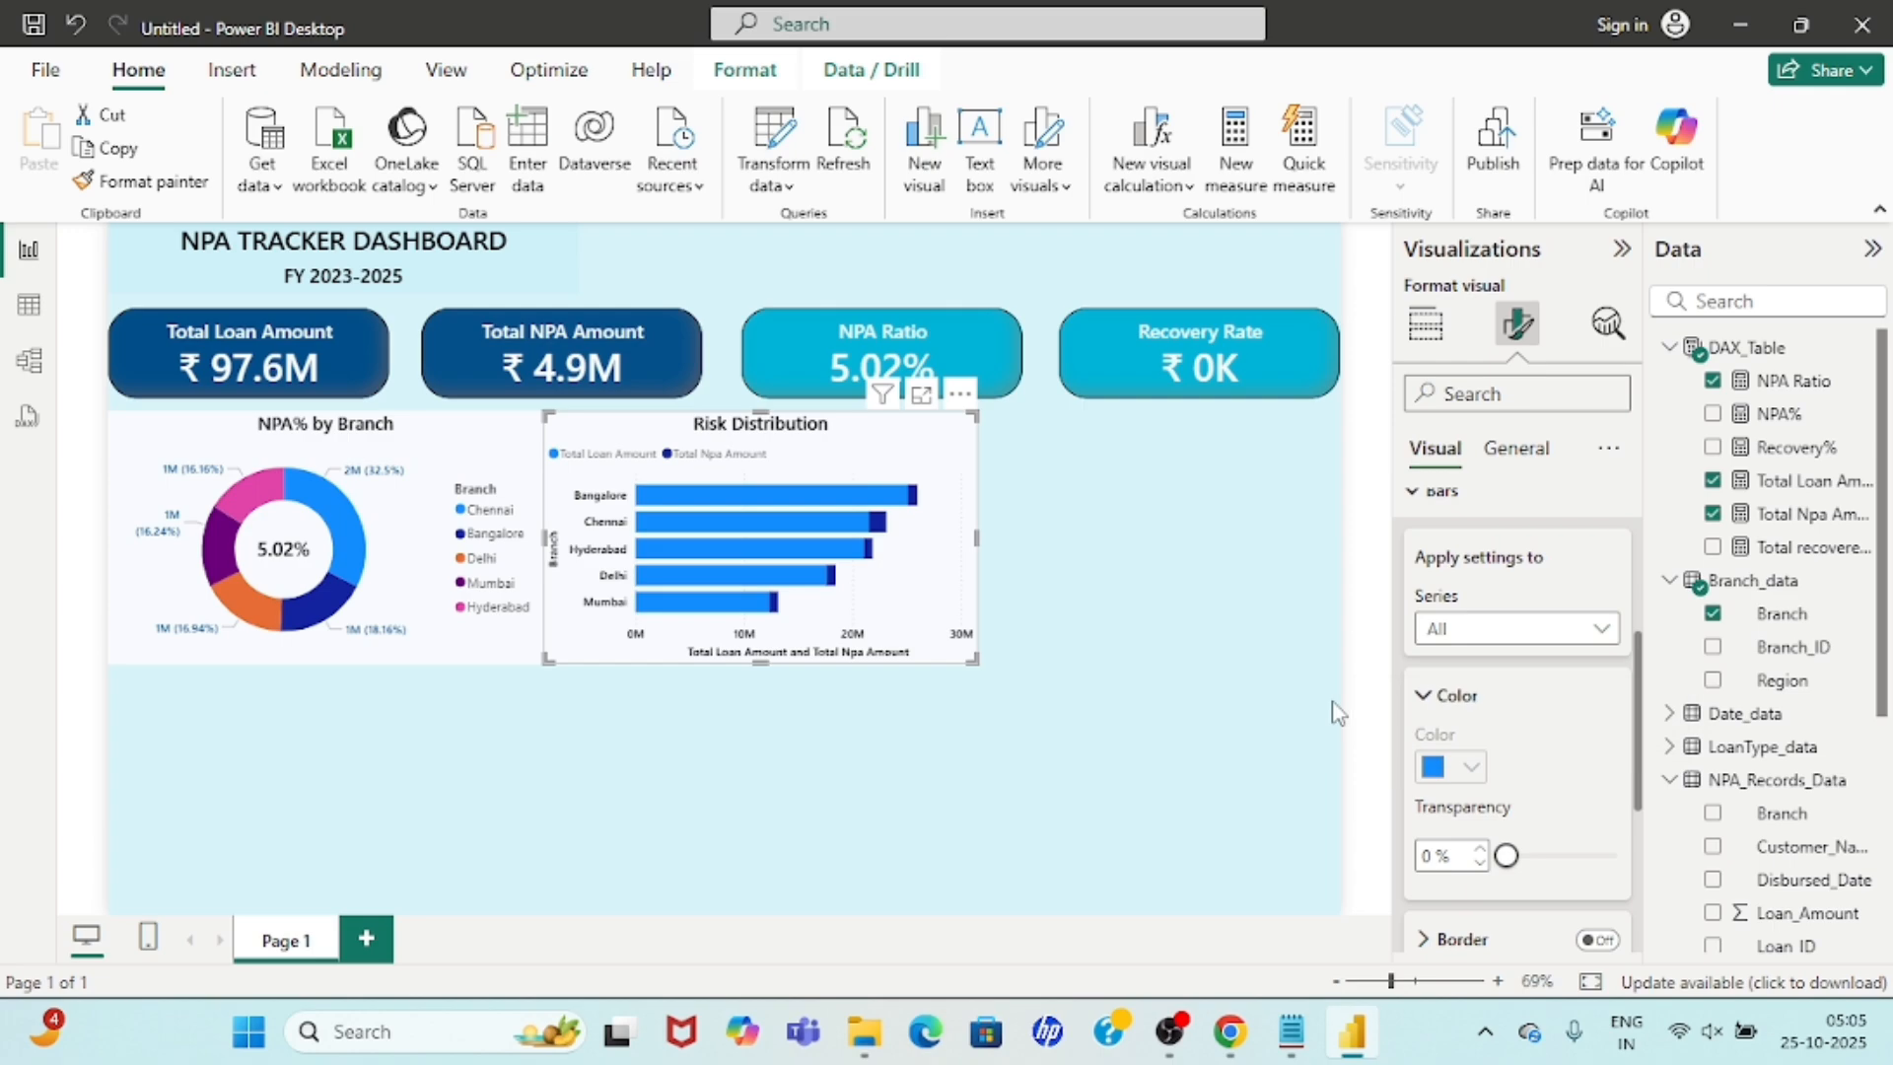
{"action": "left_click", "coordinate": [1558, 631]}
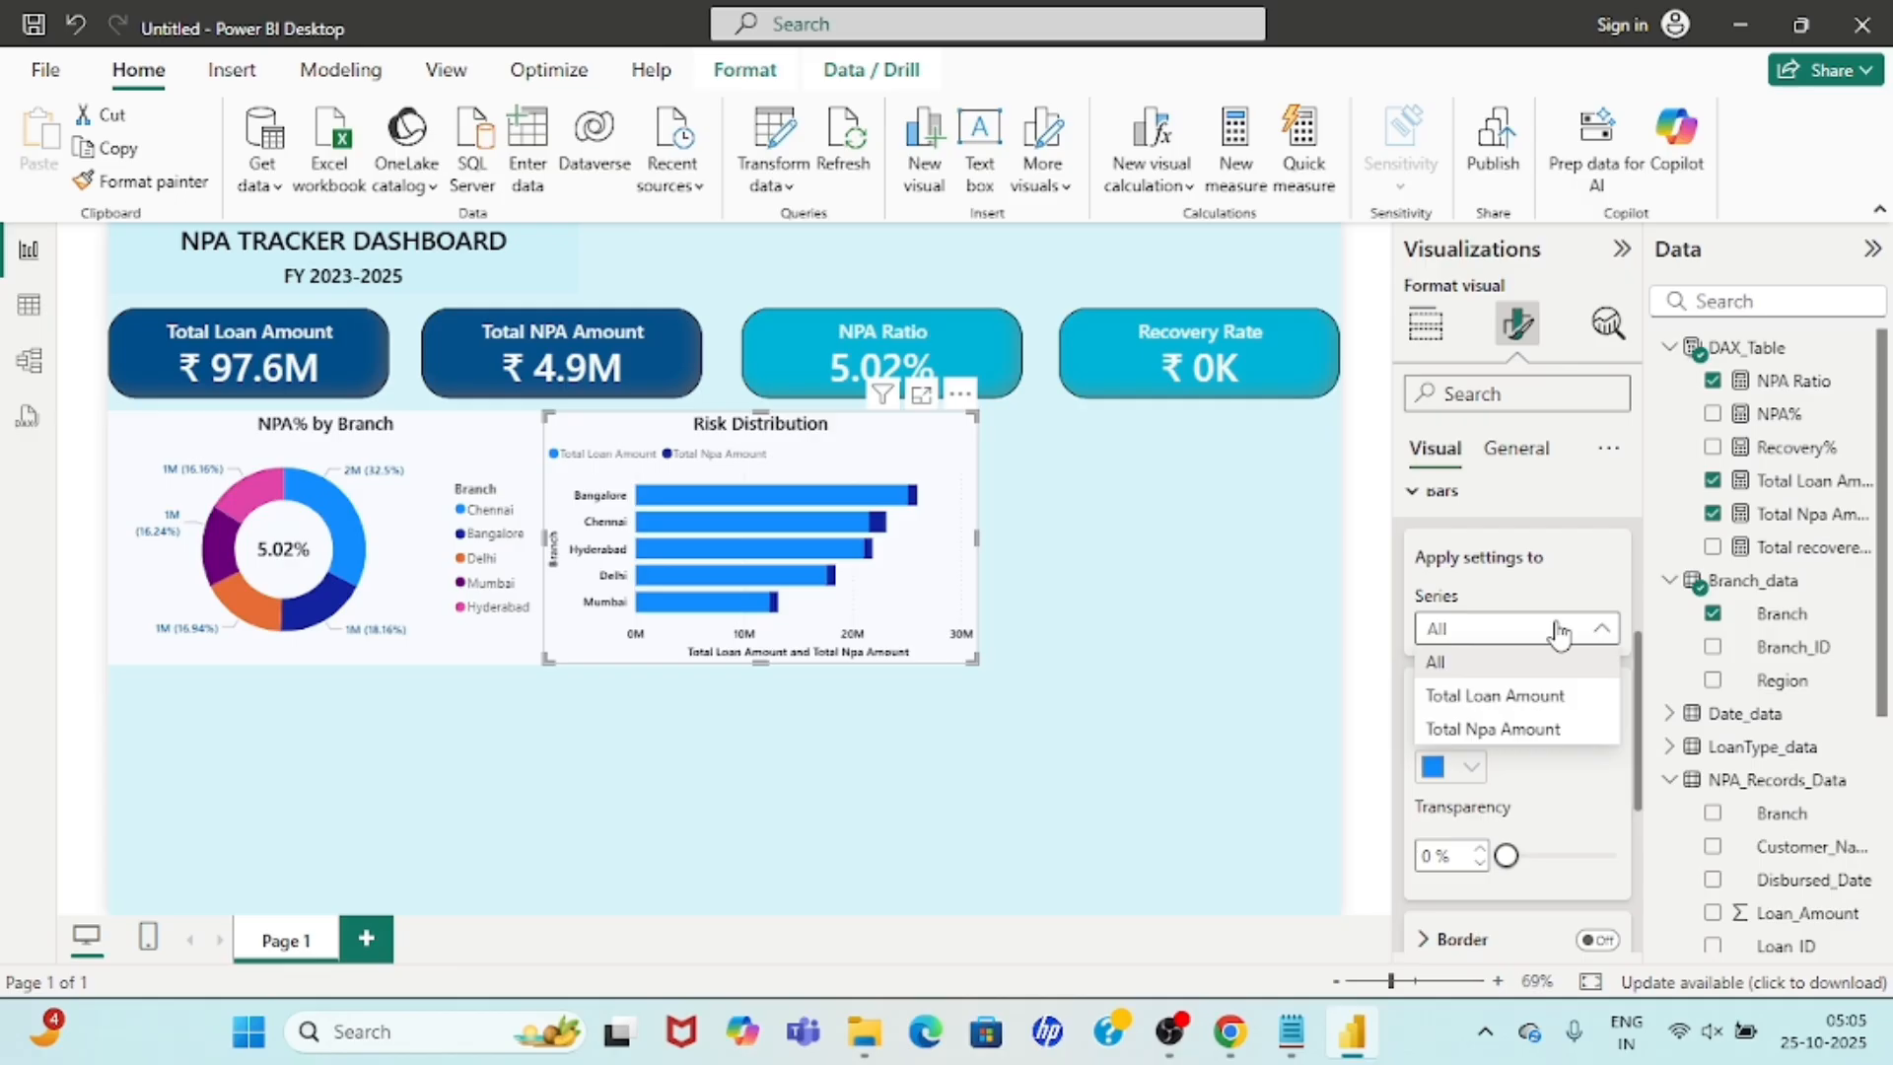
{"action": "left_click", "coordinate": [1493, 728]}
{"action": "left_click", "coordinate": [1471, 768]}
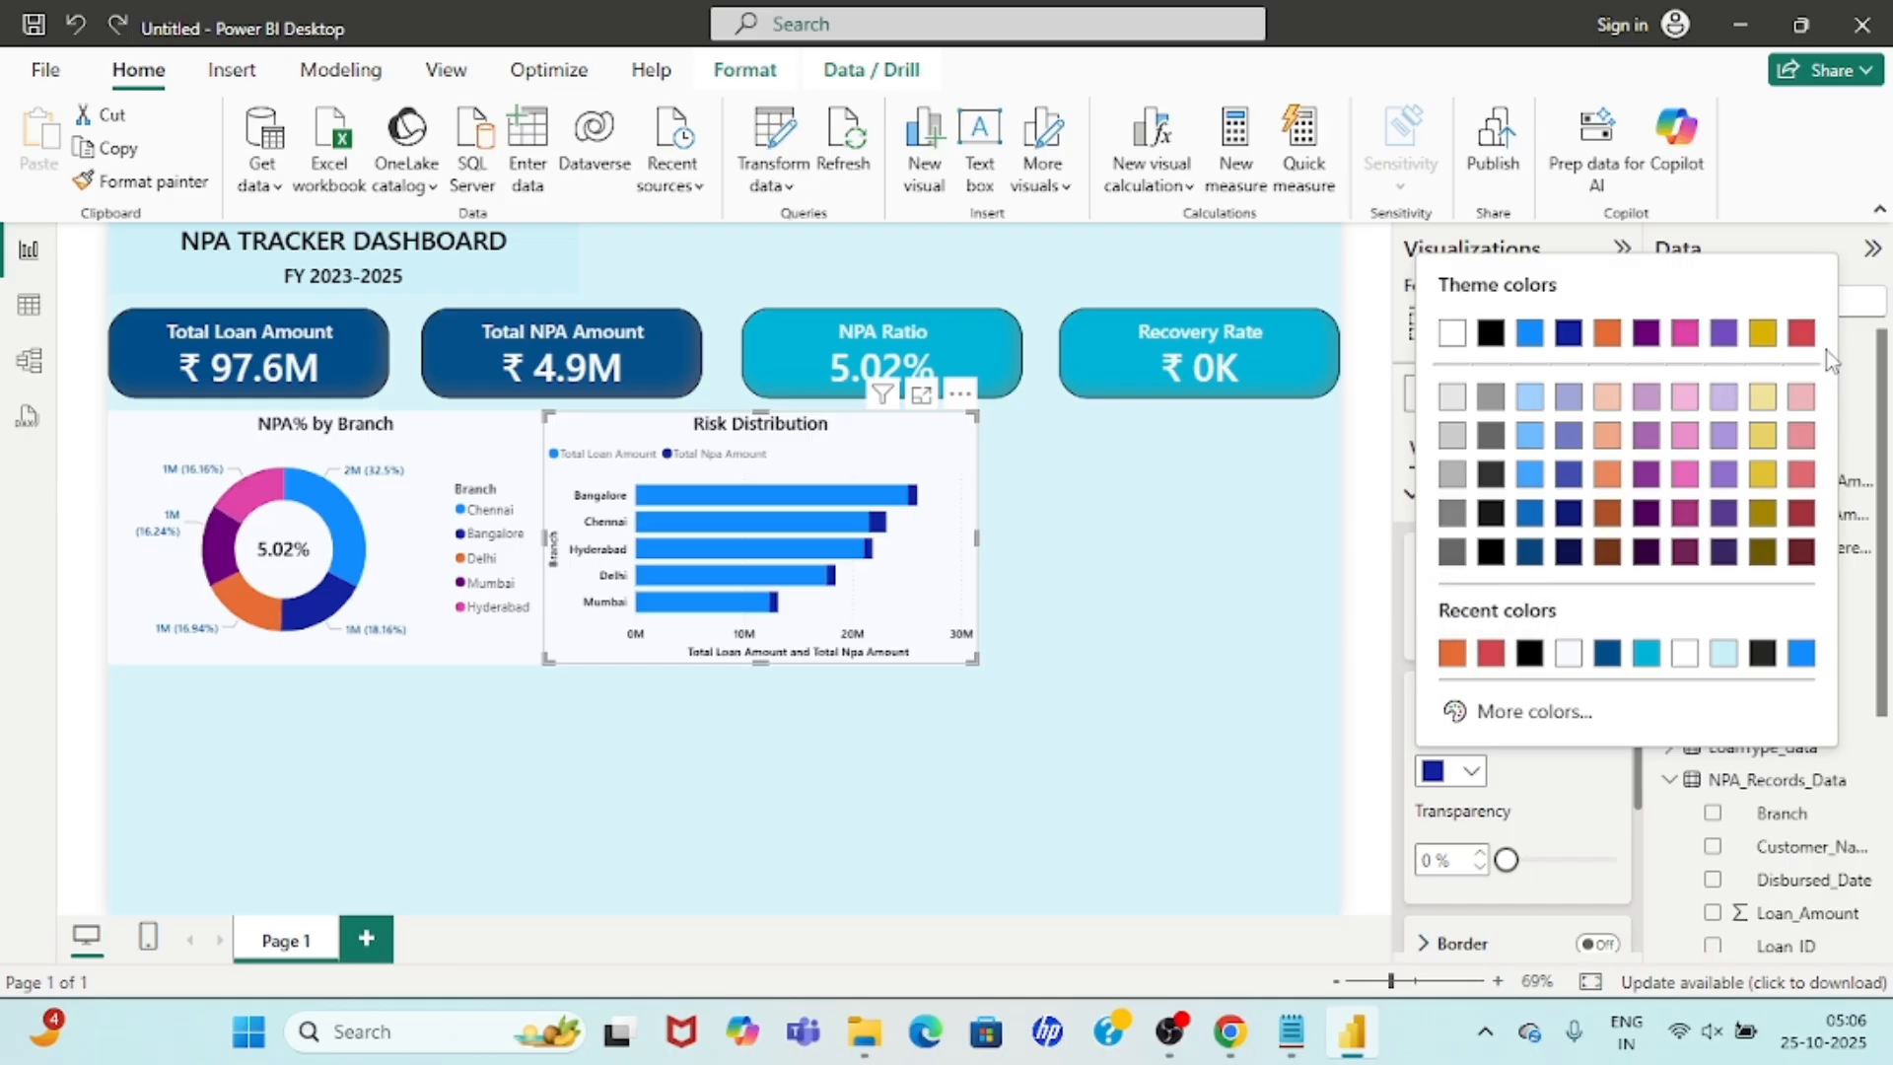
{"action": "left_click", "coordinate": [1801, 334]}
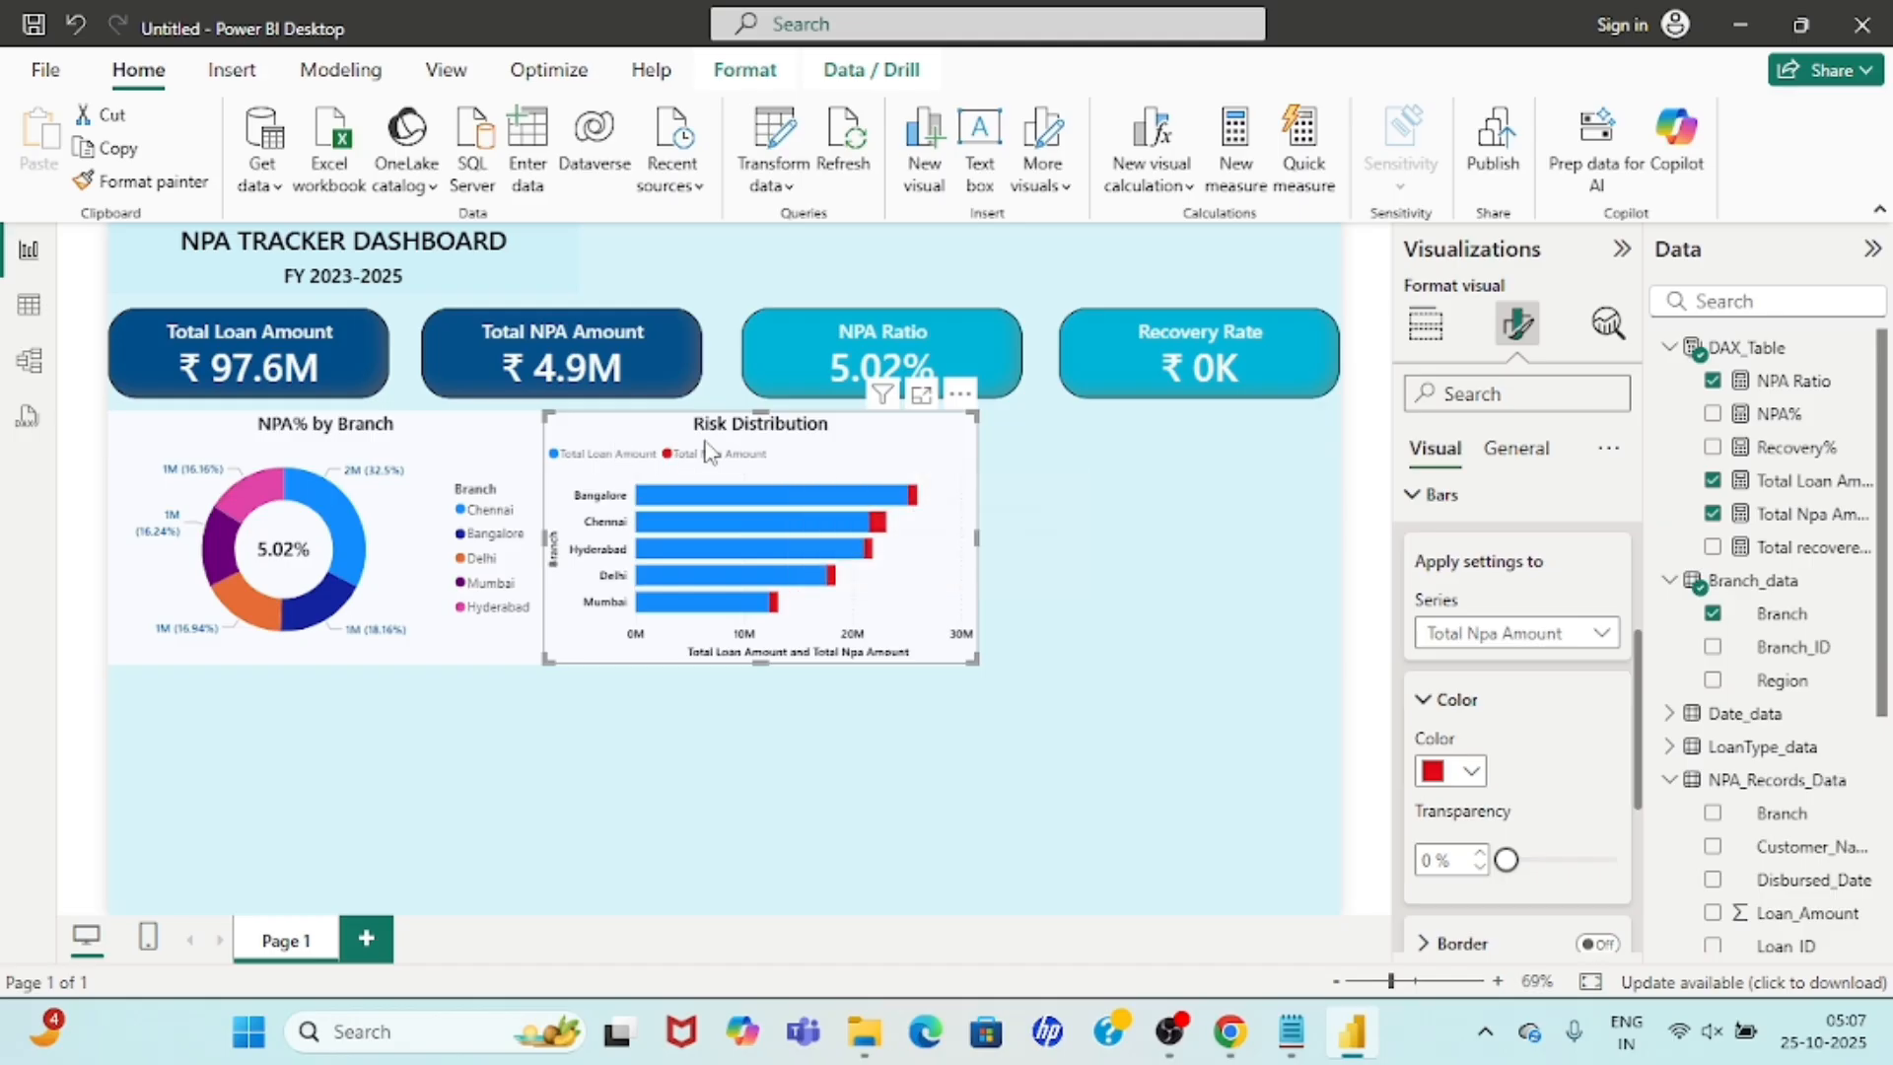
Turn on data labels for the bars of the Risk Distribution chart.
{"action": "left_click", "coordinate": [874, 453]}
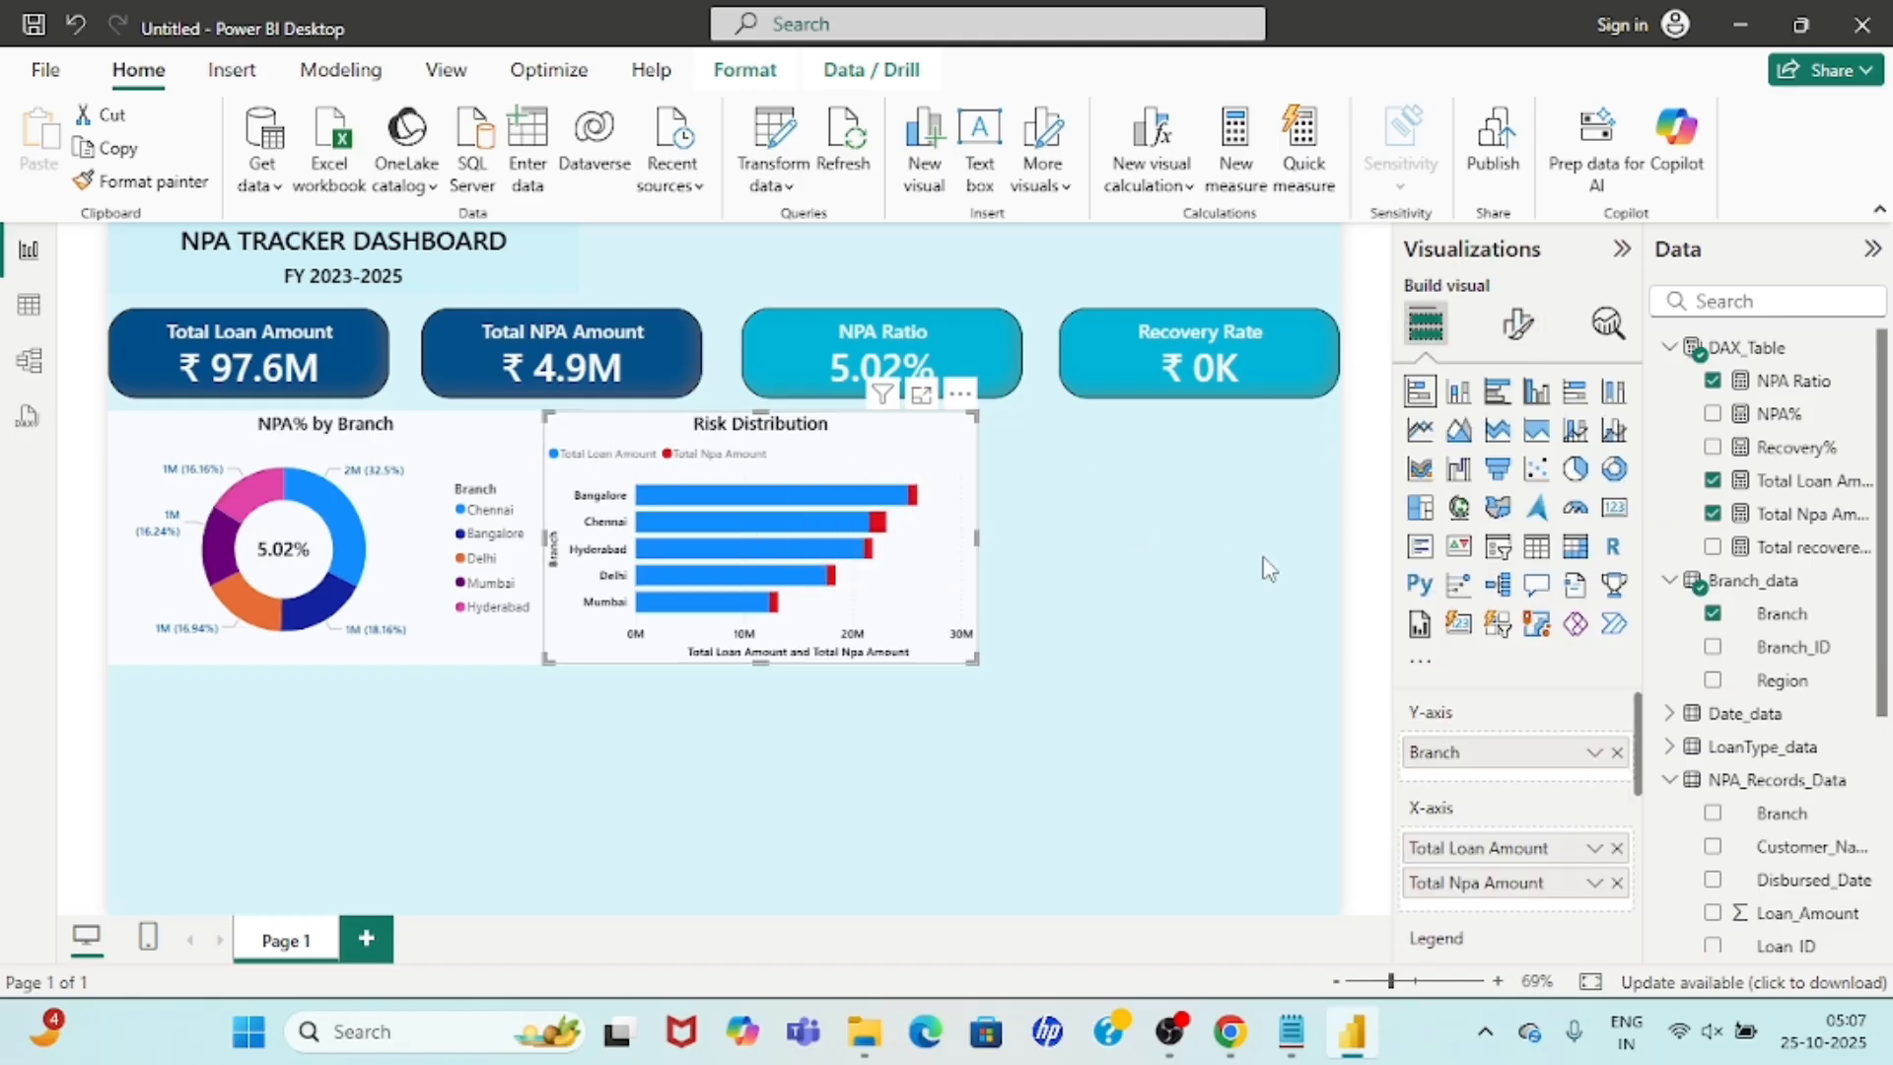
{"action": "left_click", "coordinate": [1516, 324]}
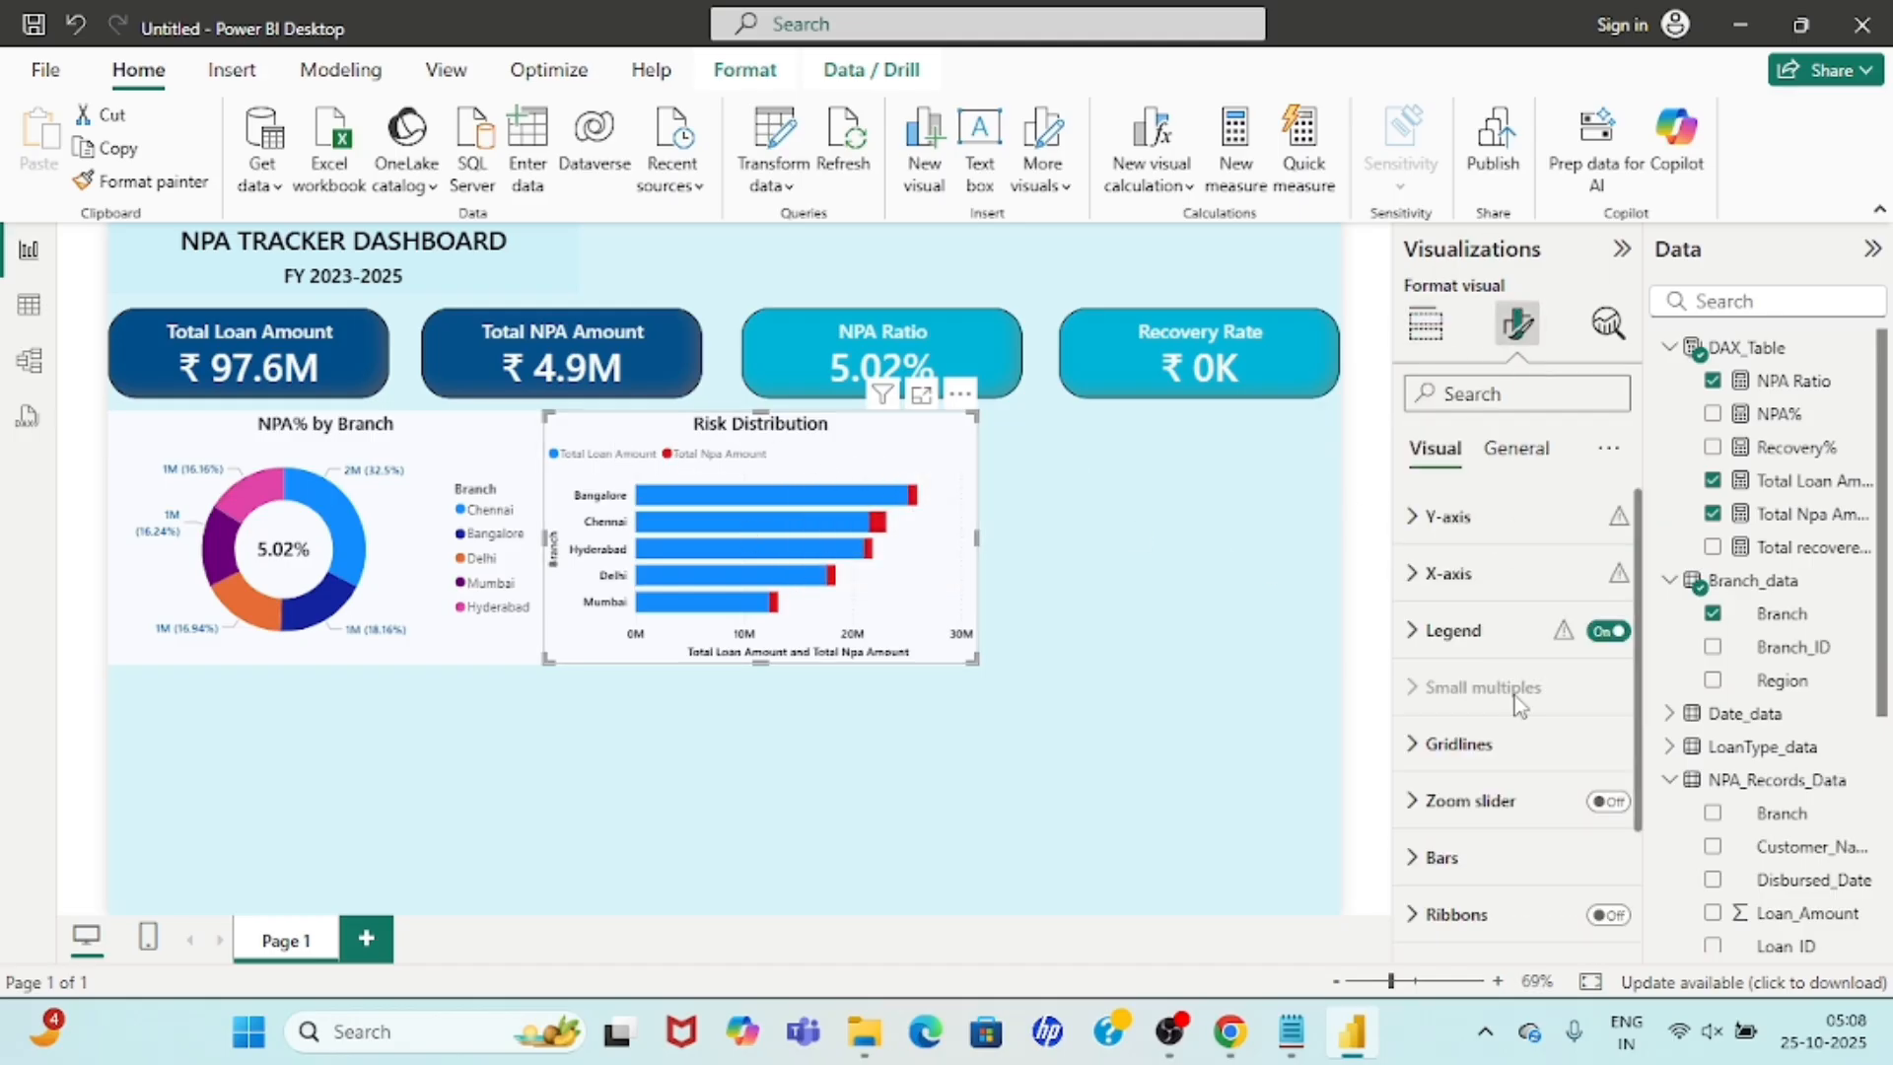
{"action": "scroll", "coordinate": [1515, 700], "scroll_direction": "down", "scroll_amount": 2}
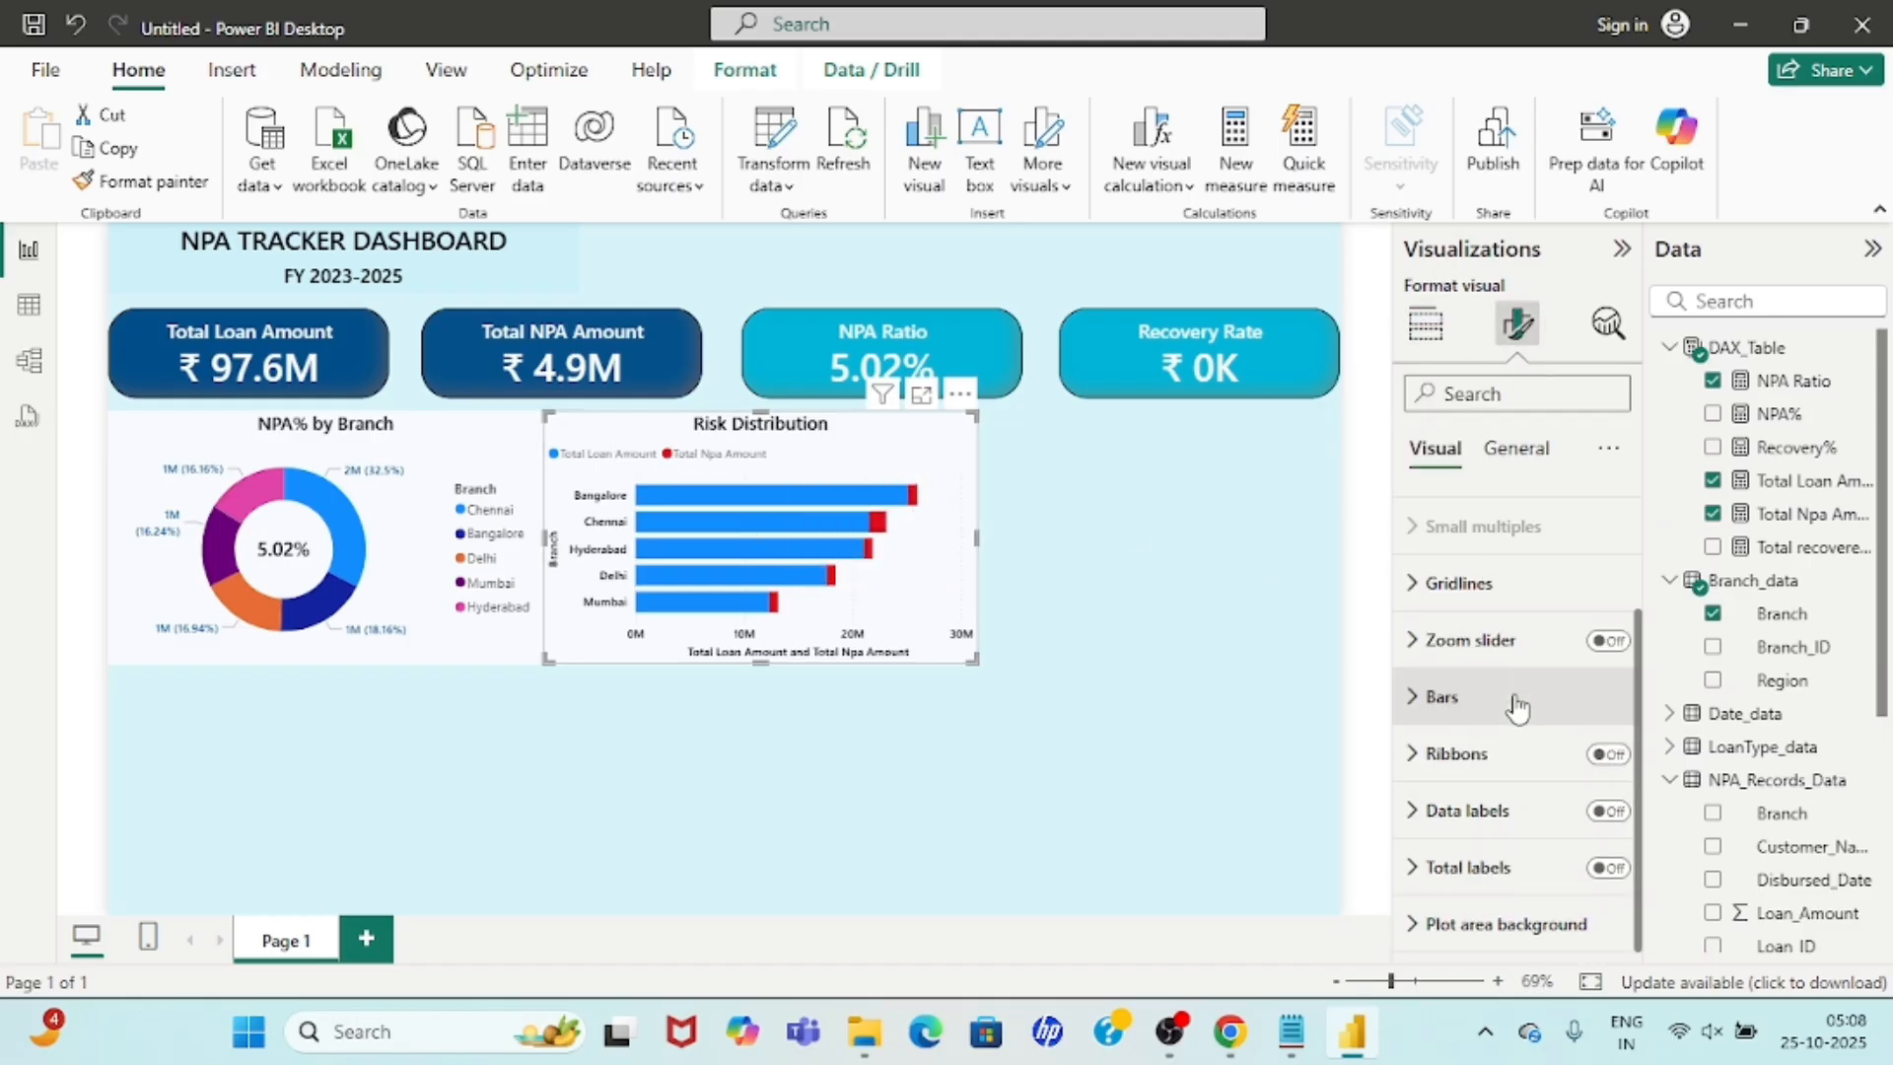
{"action": "left_click", "coordinate": [1412, 810]}
{"action": "scroll", "coordinate": [1519, 690], "scroll_direction": "down", "scroll_amount": 3}
{"action": "scroll", "coordinate": [1523, 693], "scroll_direction": "up", "scroll_amount": 2}
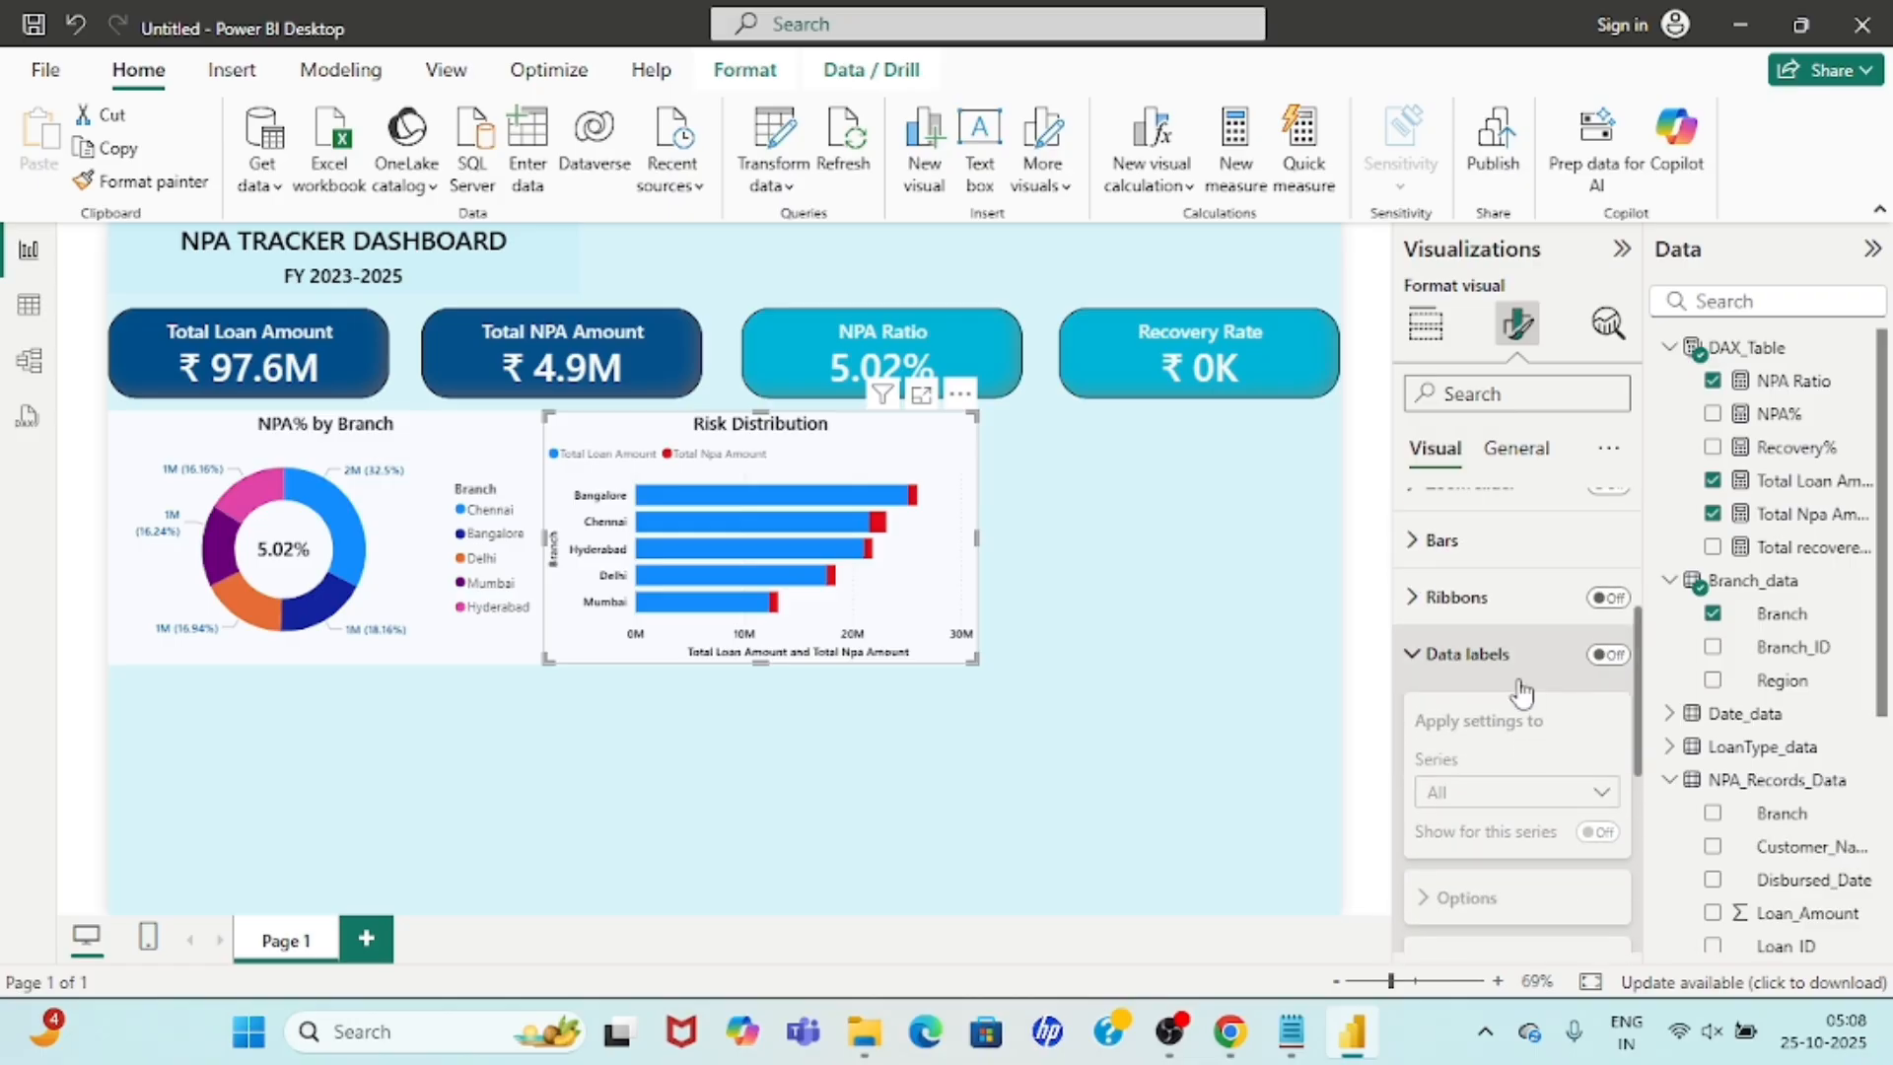
{"action": "left_click", "coordinate": [1608, 655]}
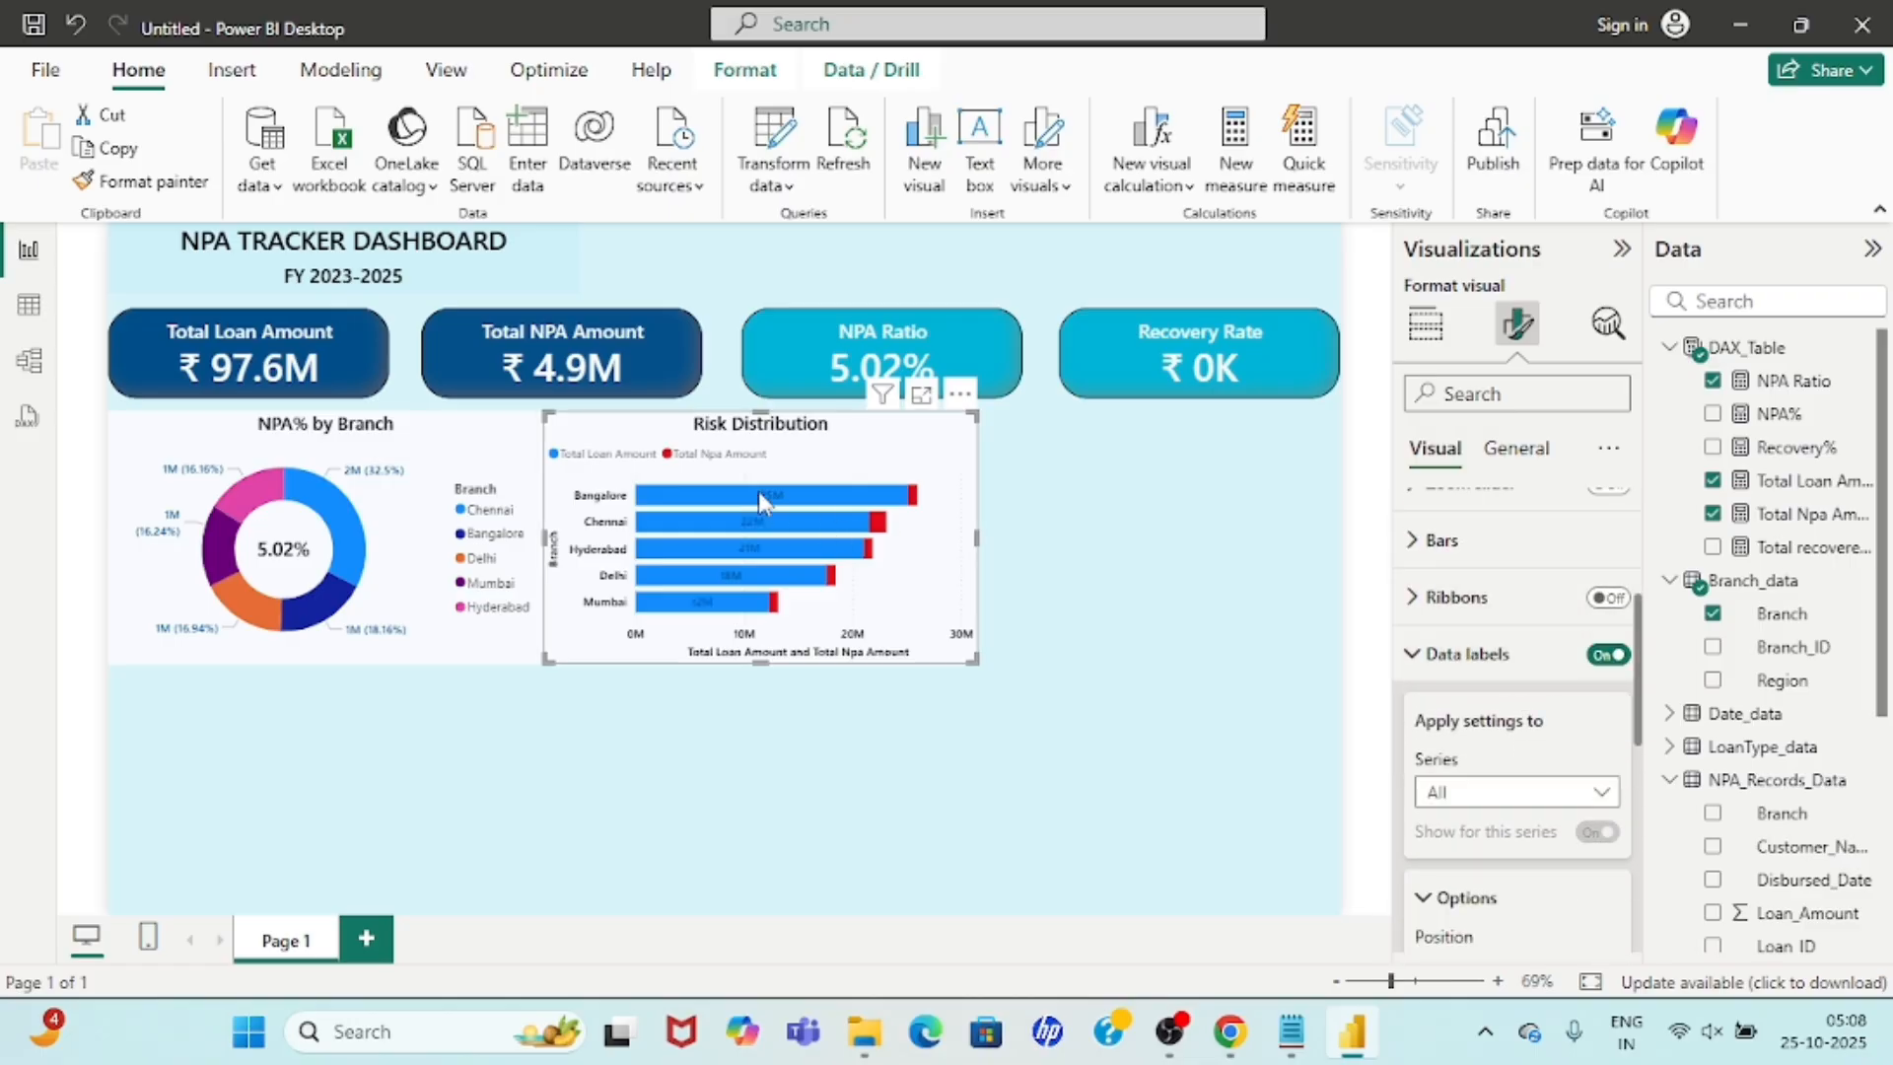
Review the position options and value settings of the Risk Distribution chart's data labels.
{"action": "scroll", "coordinate": [1564, 740], "scroll_direction": "down", "scroll_amount": 3}
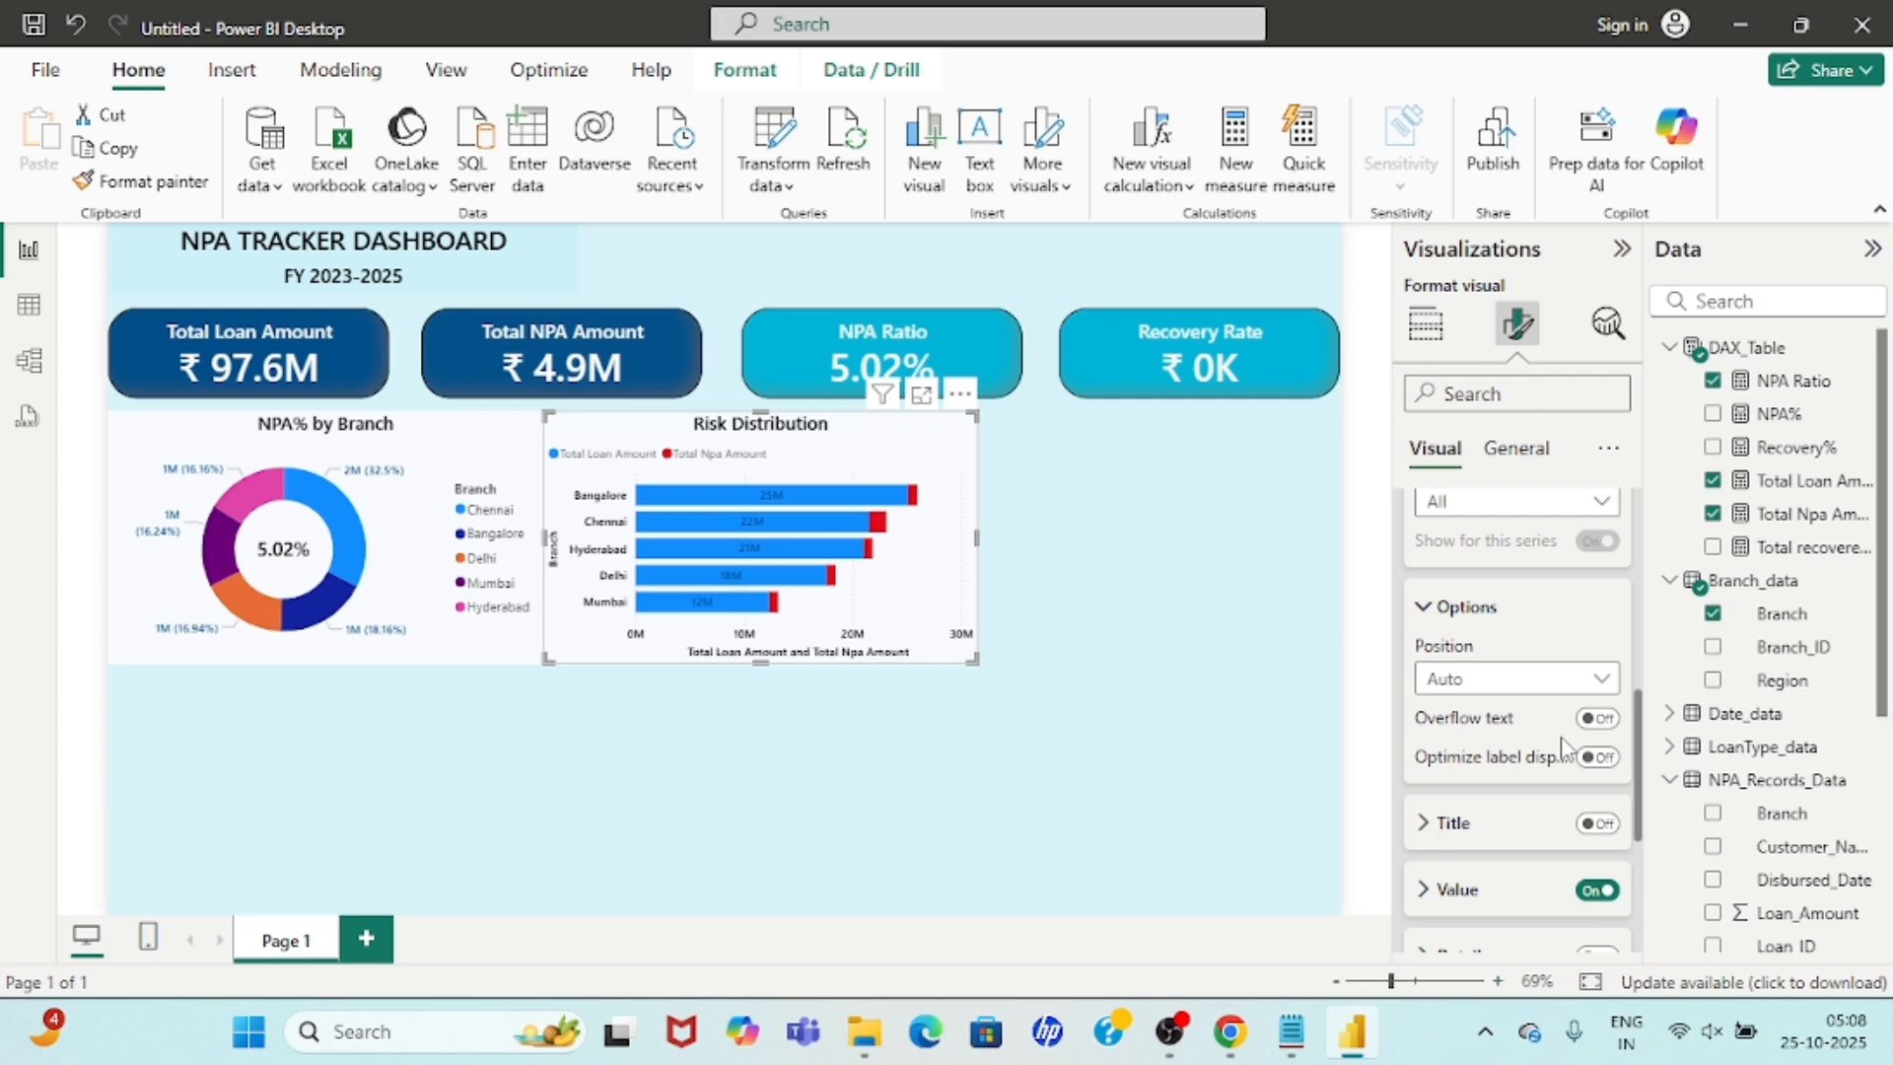
{"action": "left_click", "coordinate": [1493, 680]}
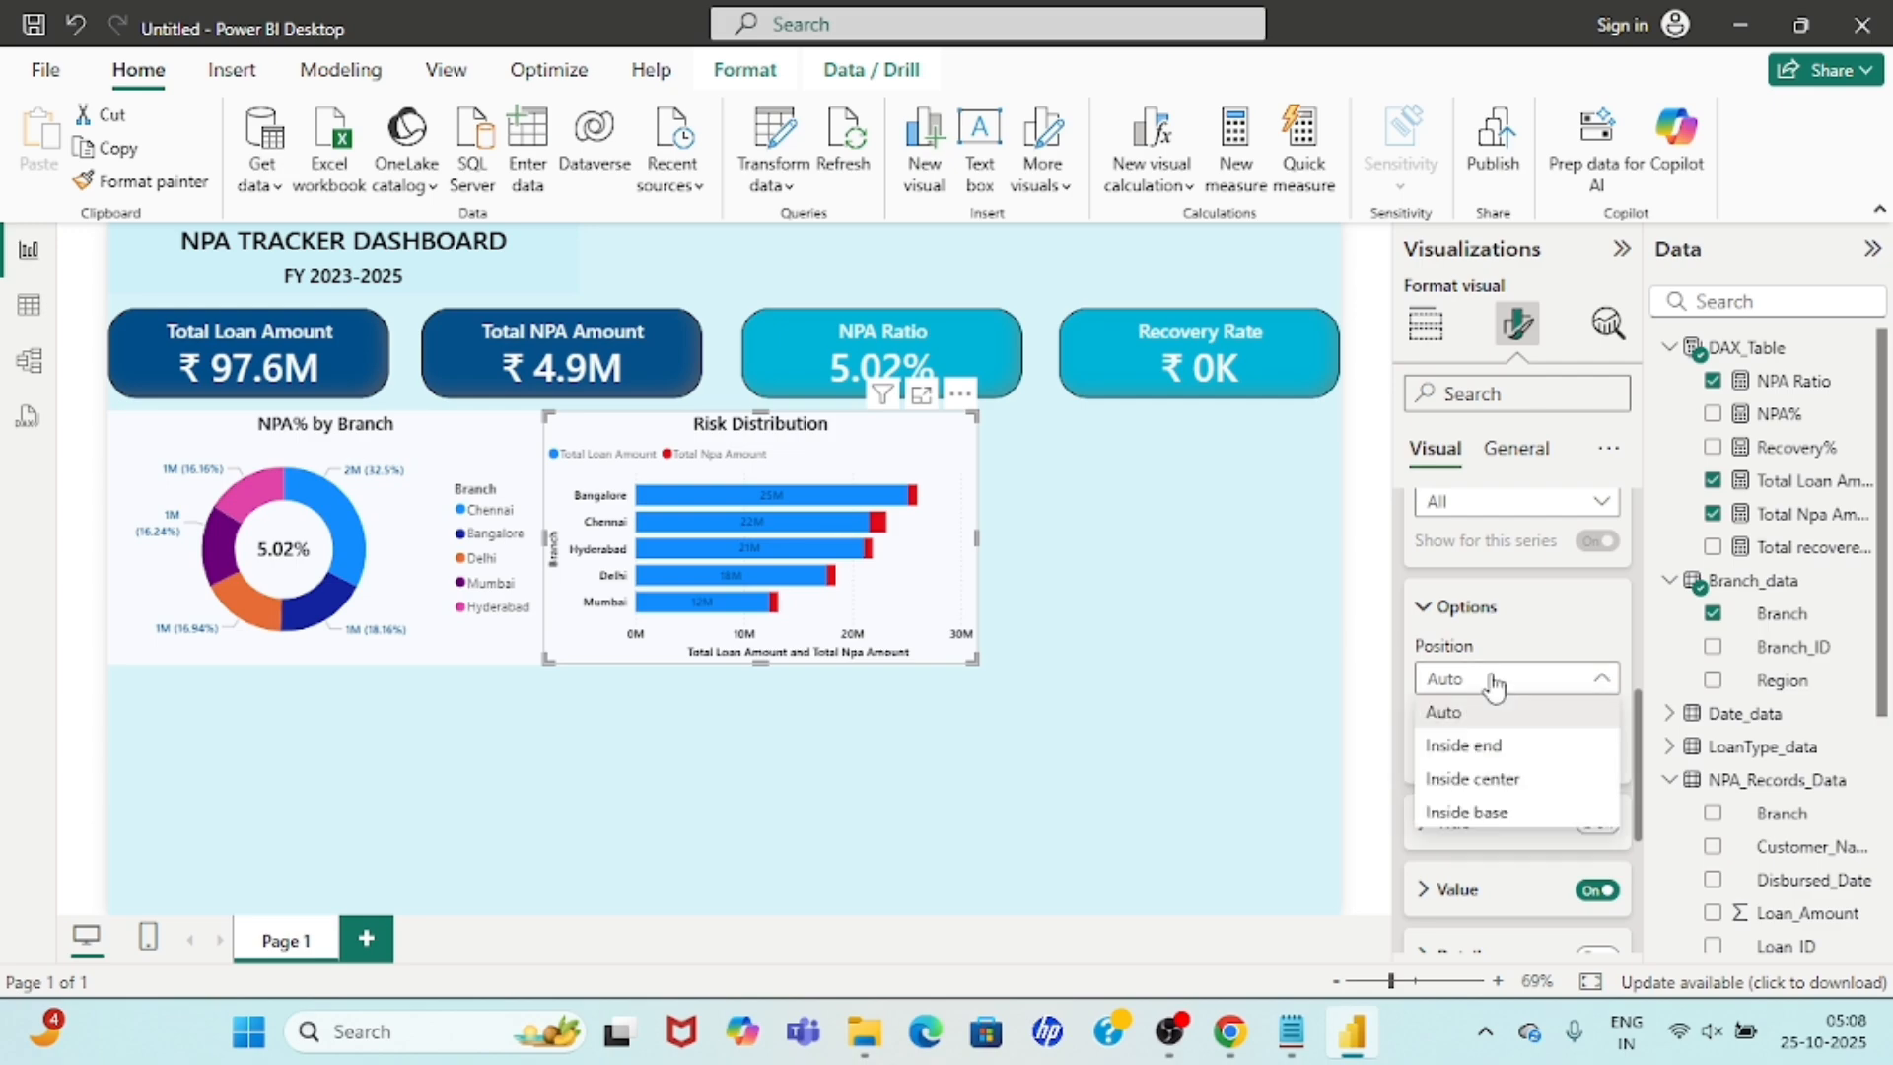
{"action": "left_click", "coordinate": [1496, 681]}
{"action": "scroll", "coordinate": [1488, 828], "scroll_direction": "down", "scroll_amount": 3}
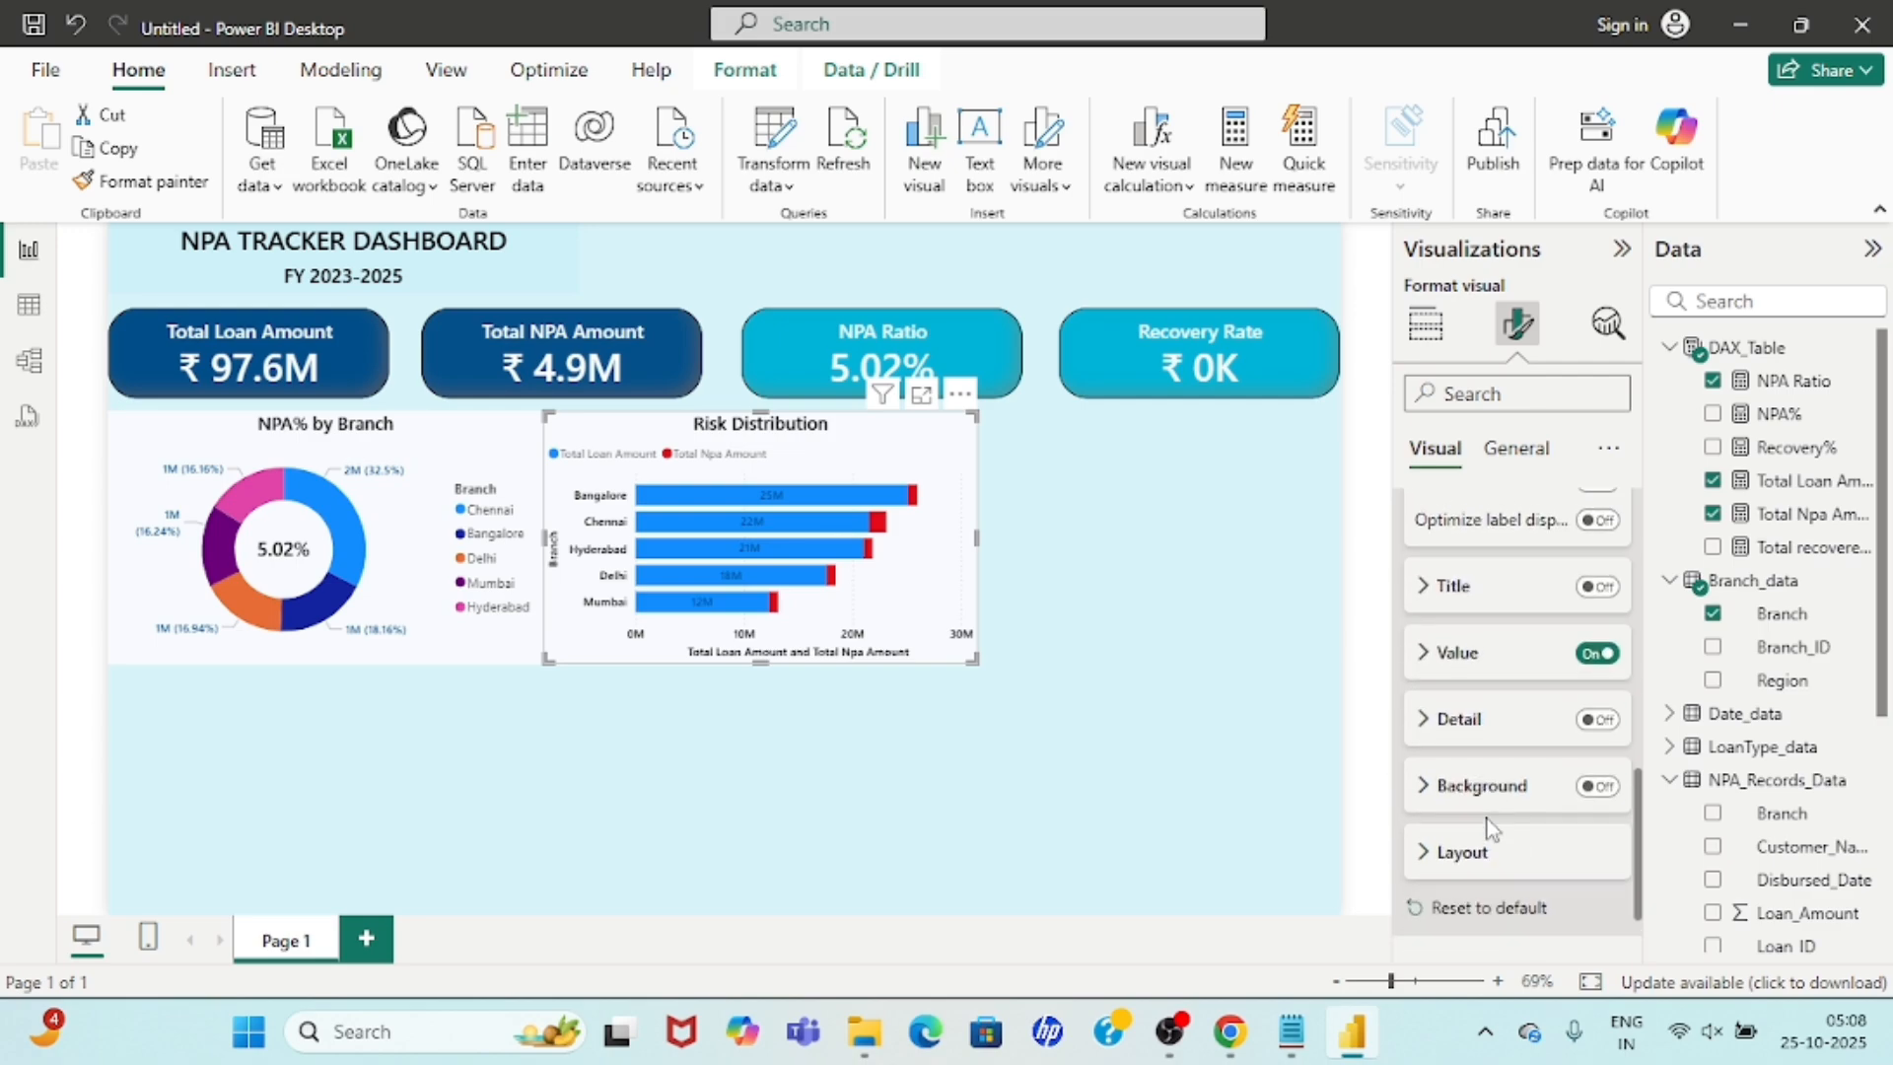
{"action": "left_click", "coordinate": [1420, 647]}
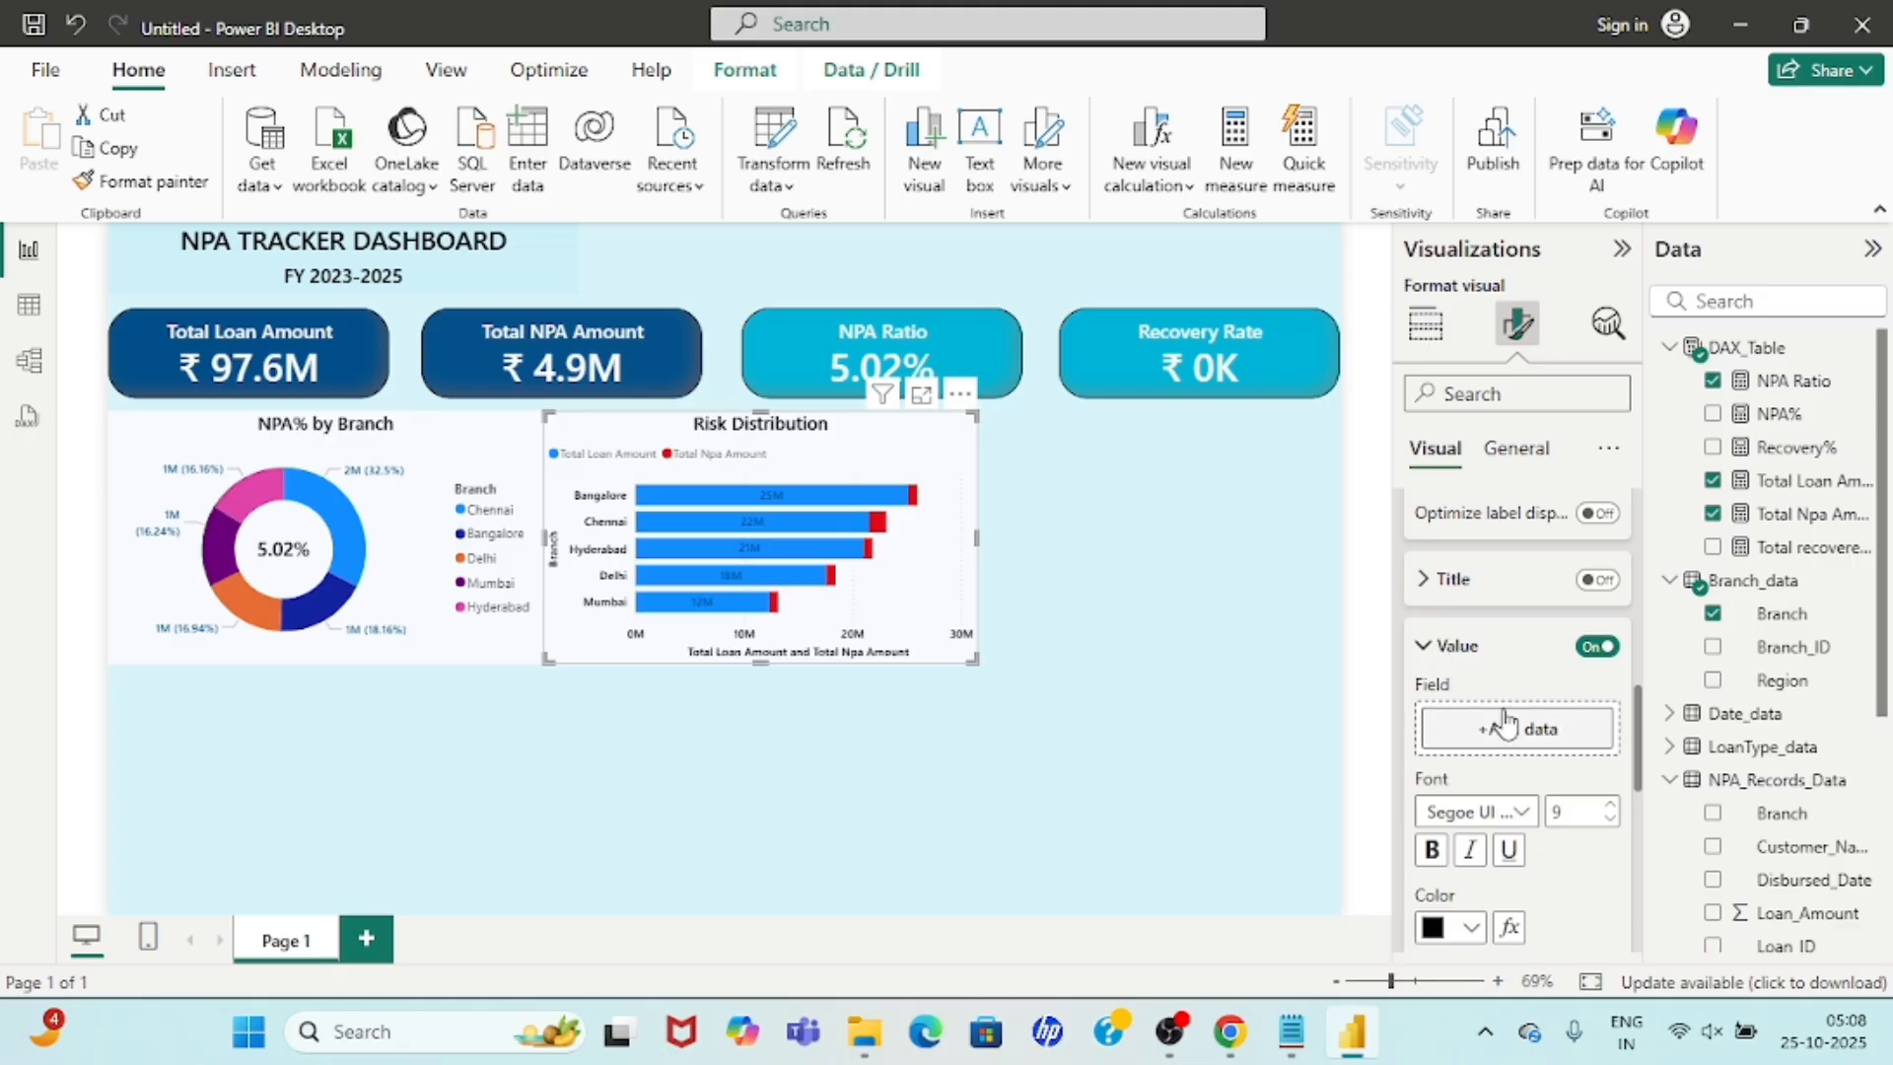
{"action": "scroll", "coordinate": [1506, 725], "scroll_direction": "down", "scroll_amount": 3}
{"action": "scroll", "coordinate": [1506, 725], "scroll_direction": "down", "scroll_amount": 5}
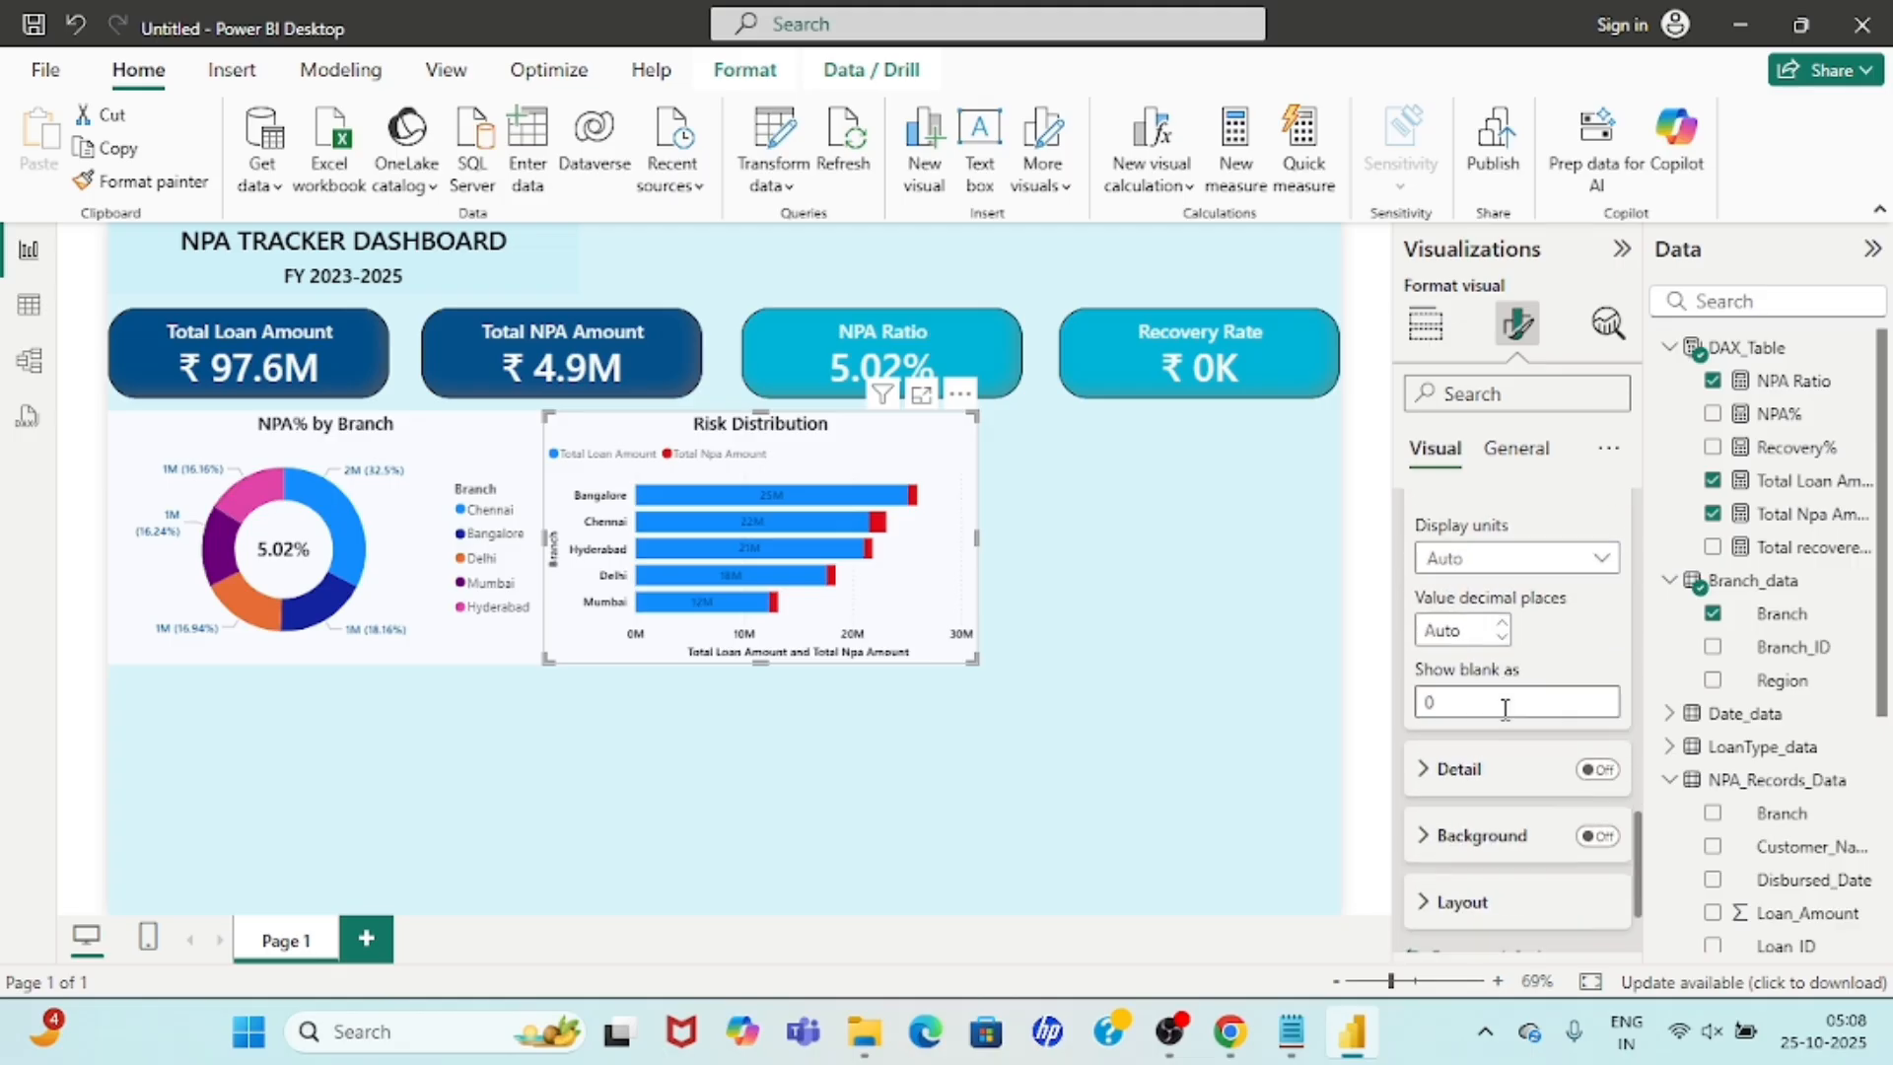
{"action": "scroll", "coordinate": [1506, 725], "scroll_direction": "down", "scroll_amount": 1}
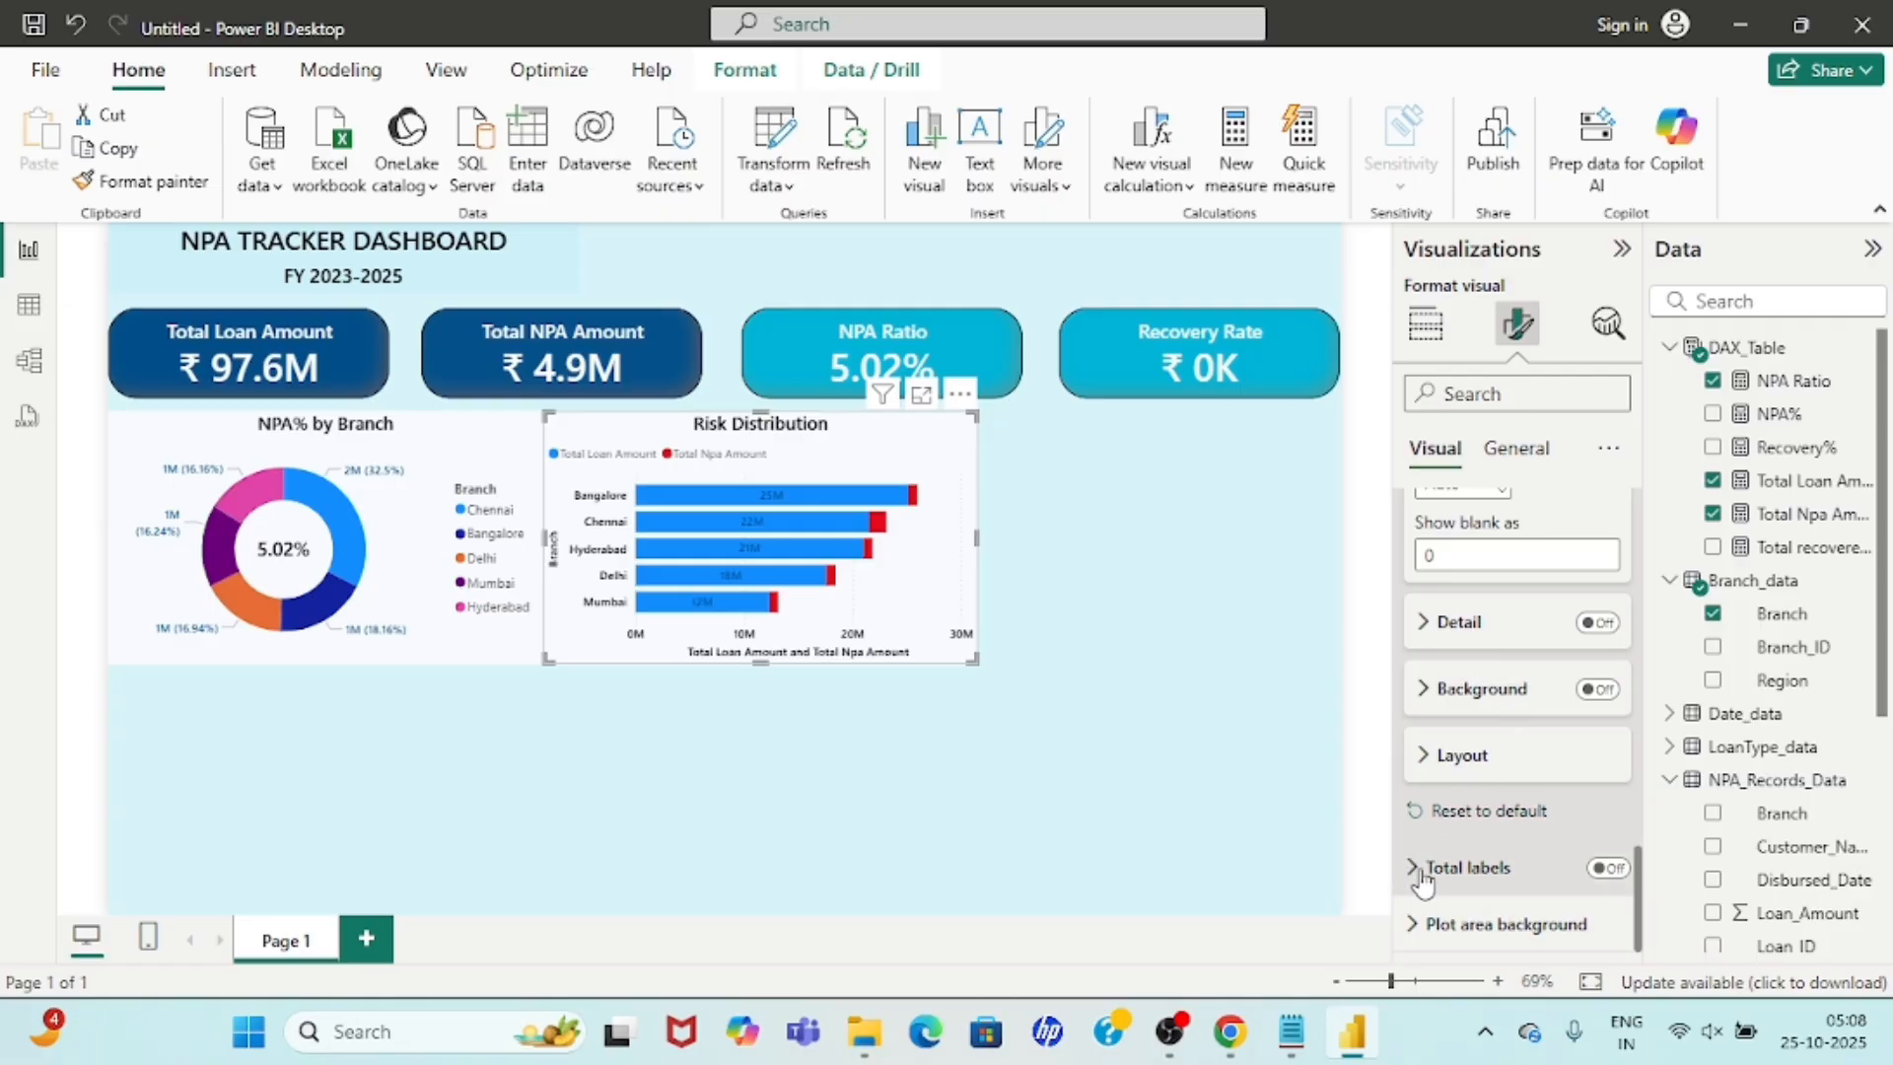
Turn on total labels for the stacked bars of the Risk Distribution chart.
{"action": "left_click", "coordinate": [1533, 869]}
{"action": "left_click", "coordinate": [1607, 868]}
{"action": "scroll", "coordinate": [1593, 789], "scroll_direction": "down", "scroll_amount": 3}
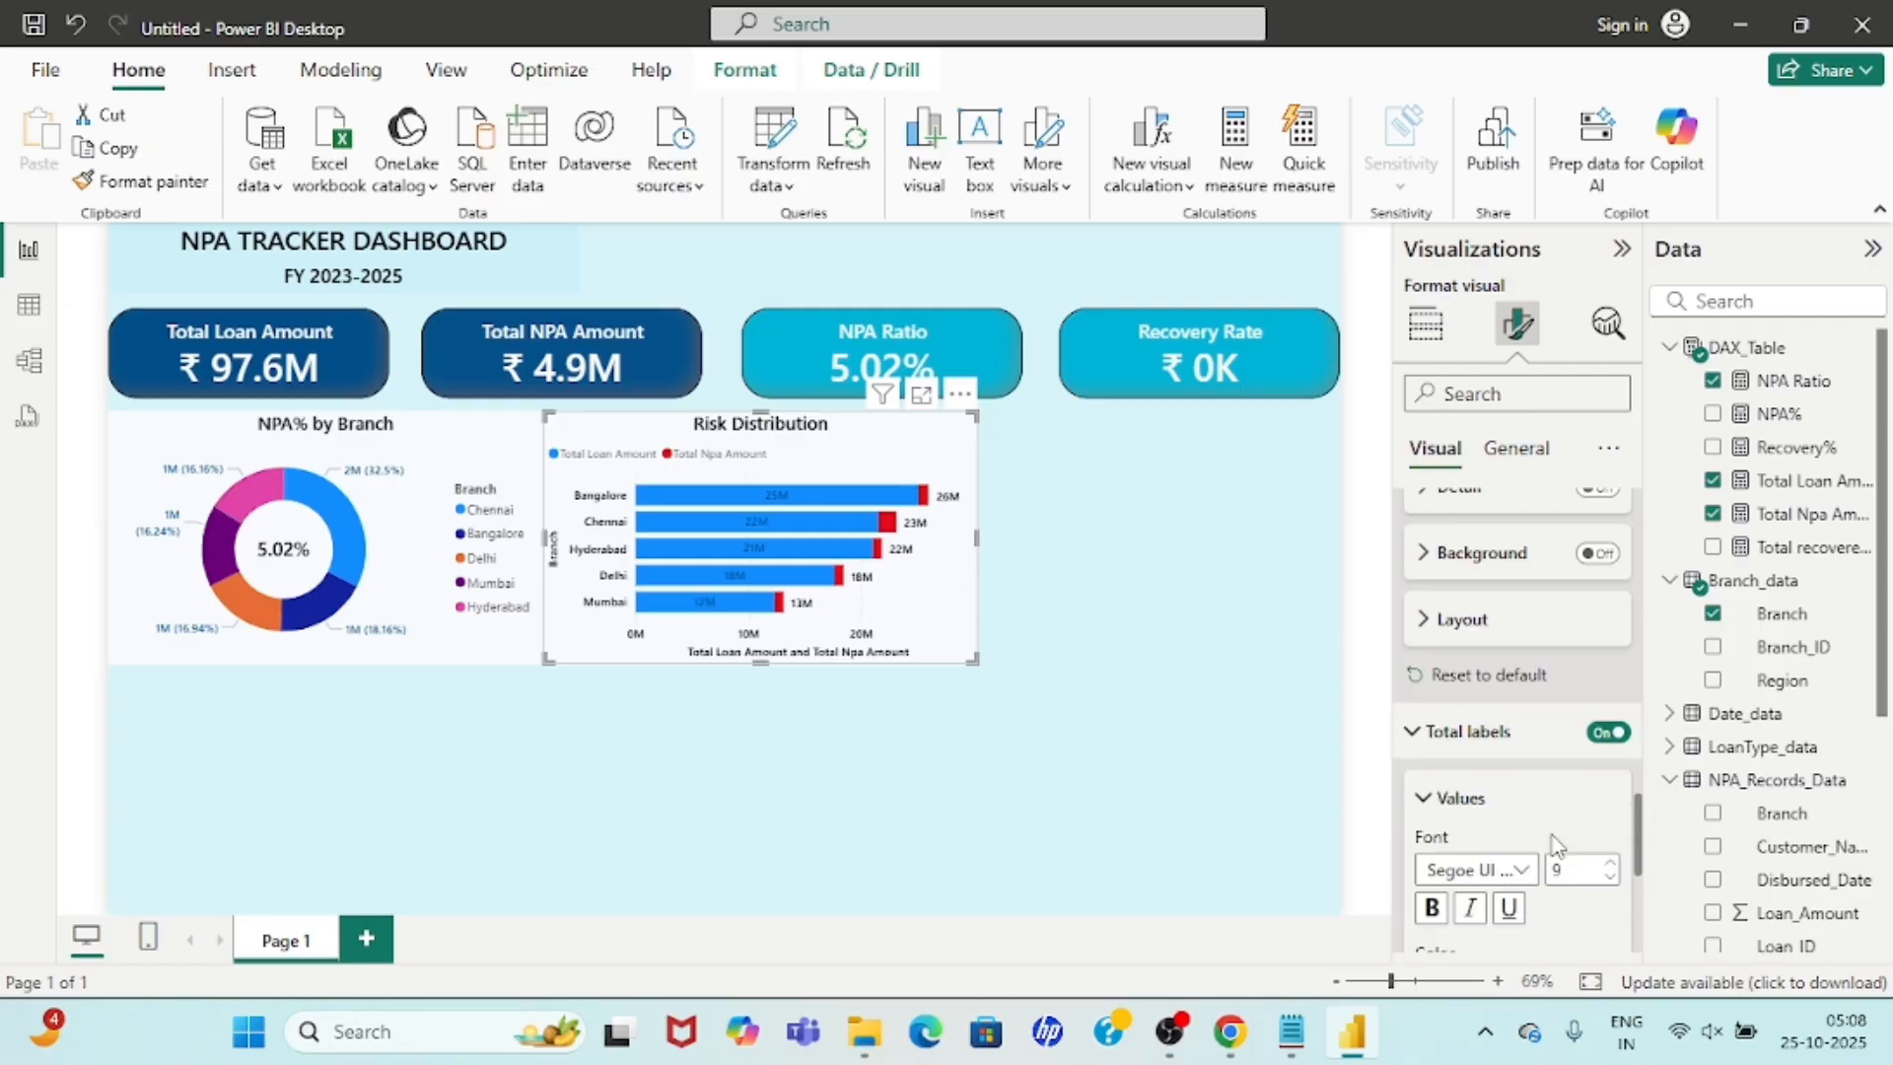
{"action": "scroll", "coordinate": [1554, 808], "scroll_direction": "down", "scroll_amount": 3}
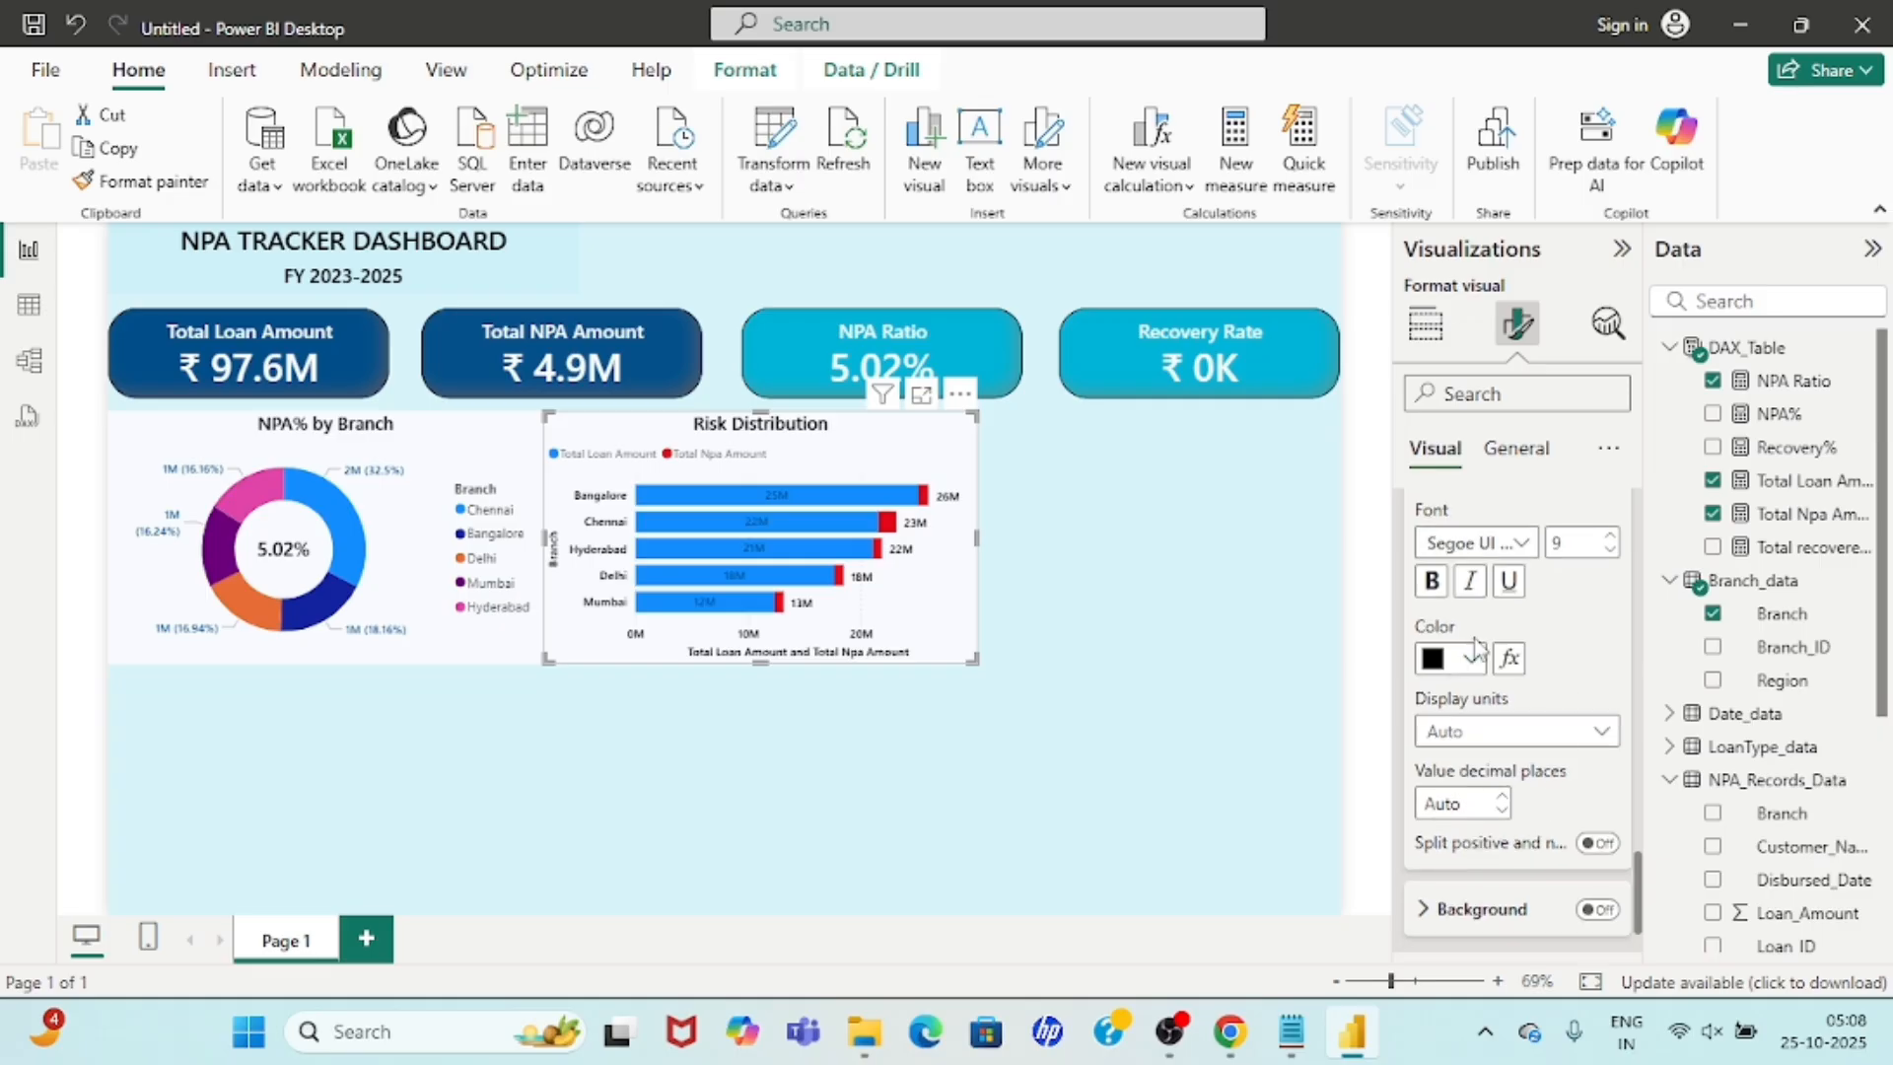
Set the font size of the Risk Distribution chart's total labels to 12.
{"action": "double_click", "coordinate": [1581, 543]}
{"action": "type", "text": "12"}
{"action": "scroll", "coordinate": [1563, 672], "scroll_direction": "down", "scroll_amount": 2}
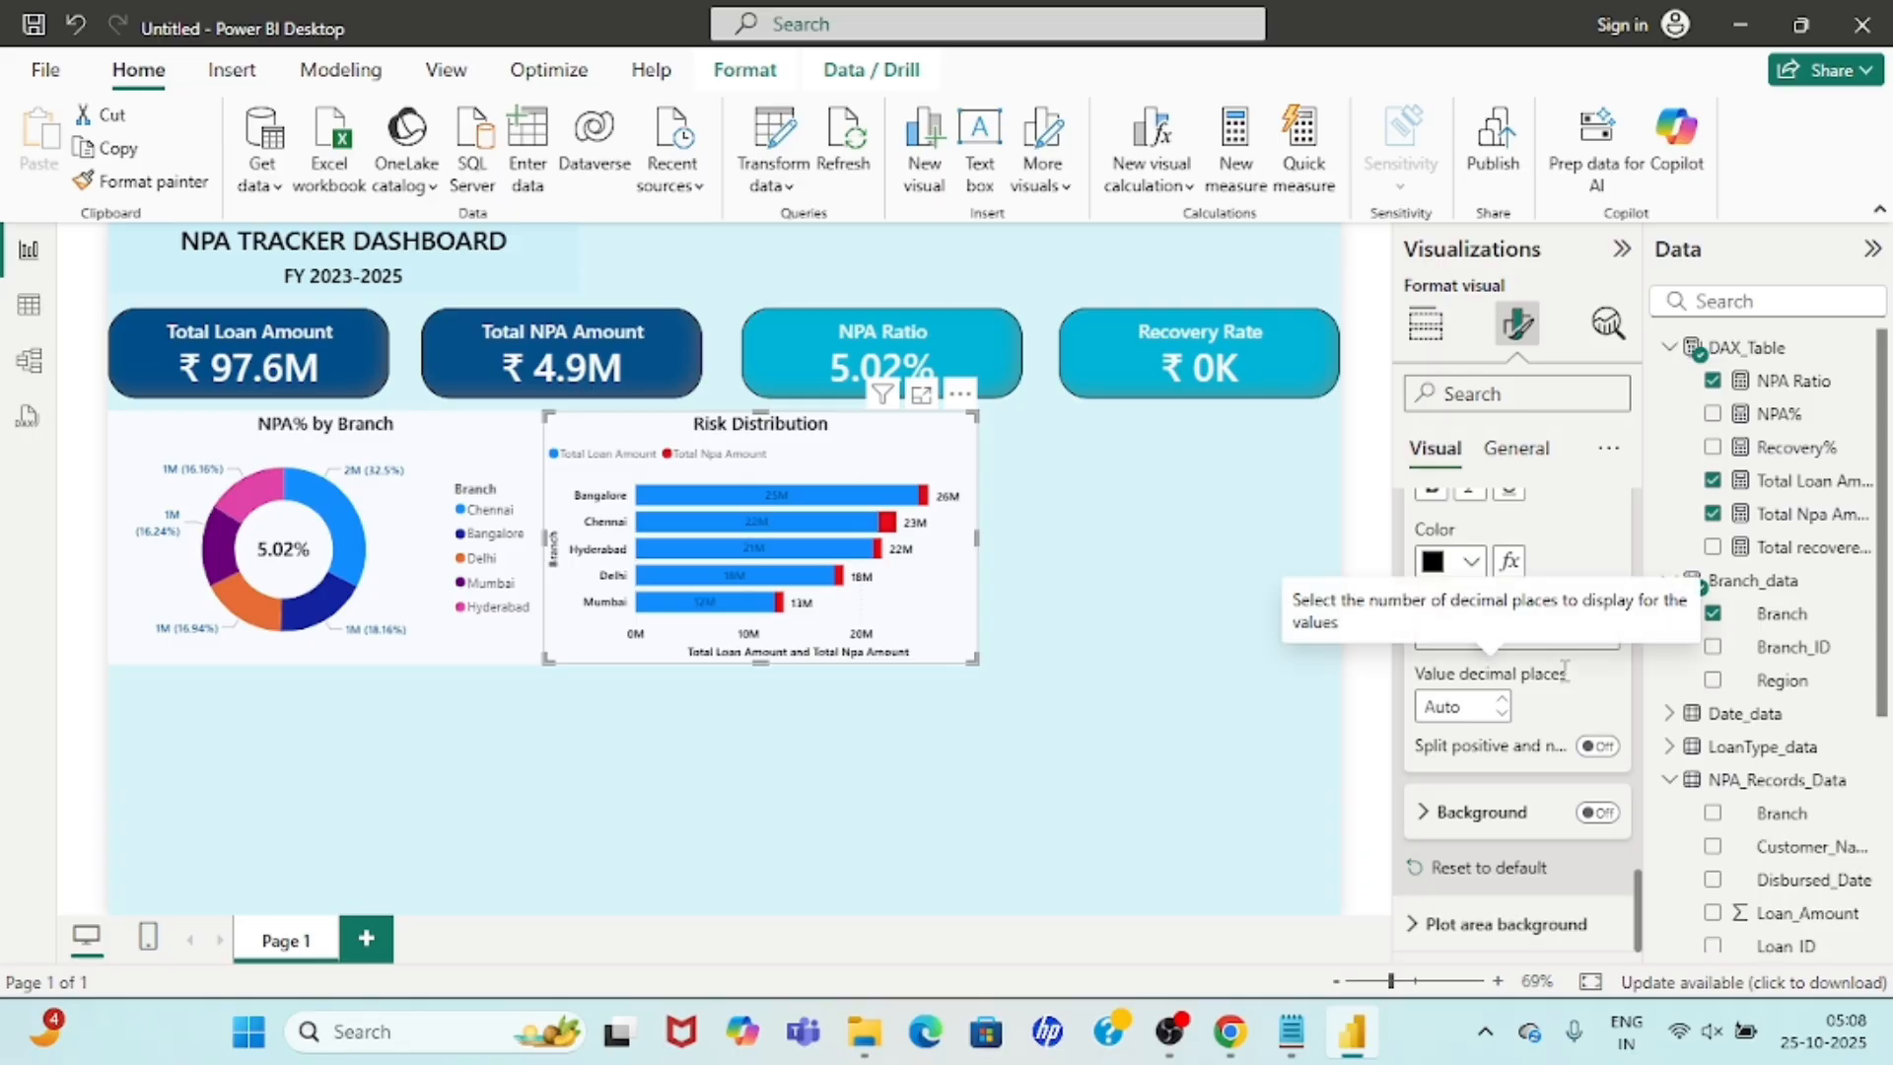
Add an area chart below the donut chart with Month from Date_data on its X-axis.
{"action": "left_click", "coordinate": [1031, 493]}
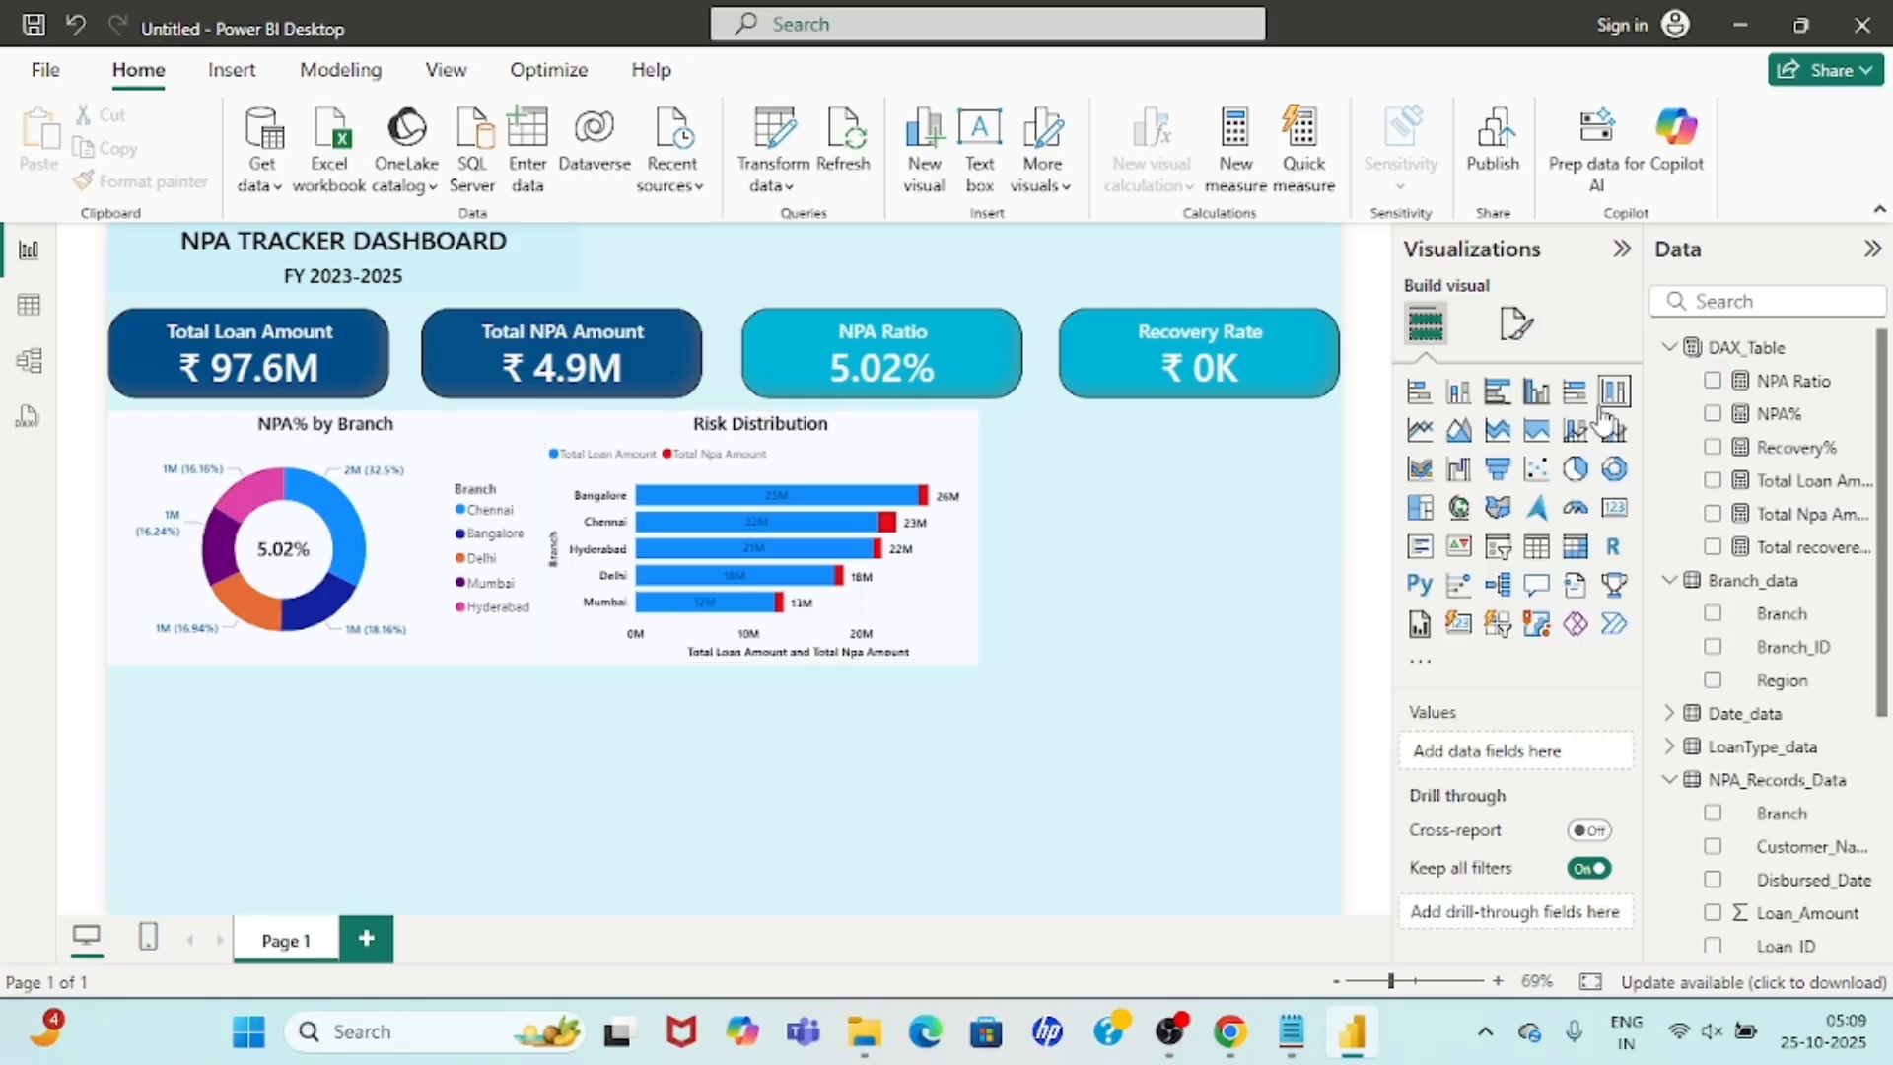
{"action": "left_click", "coordinate": [1460, 432]}
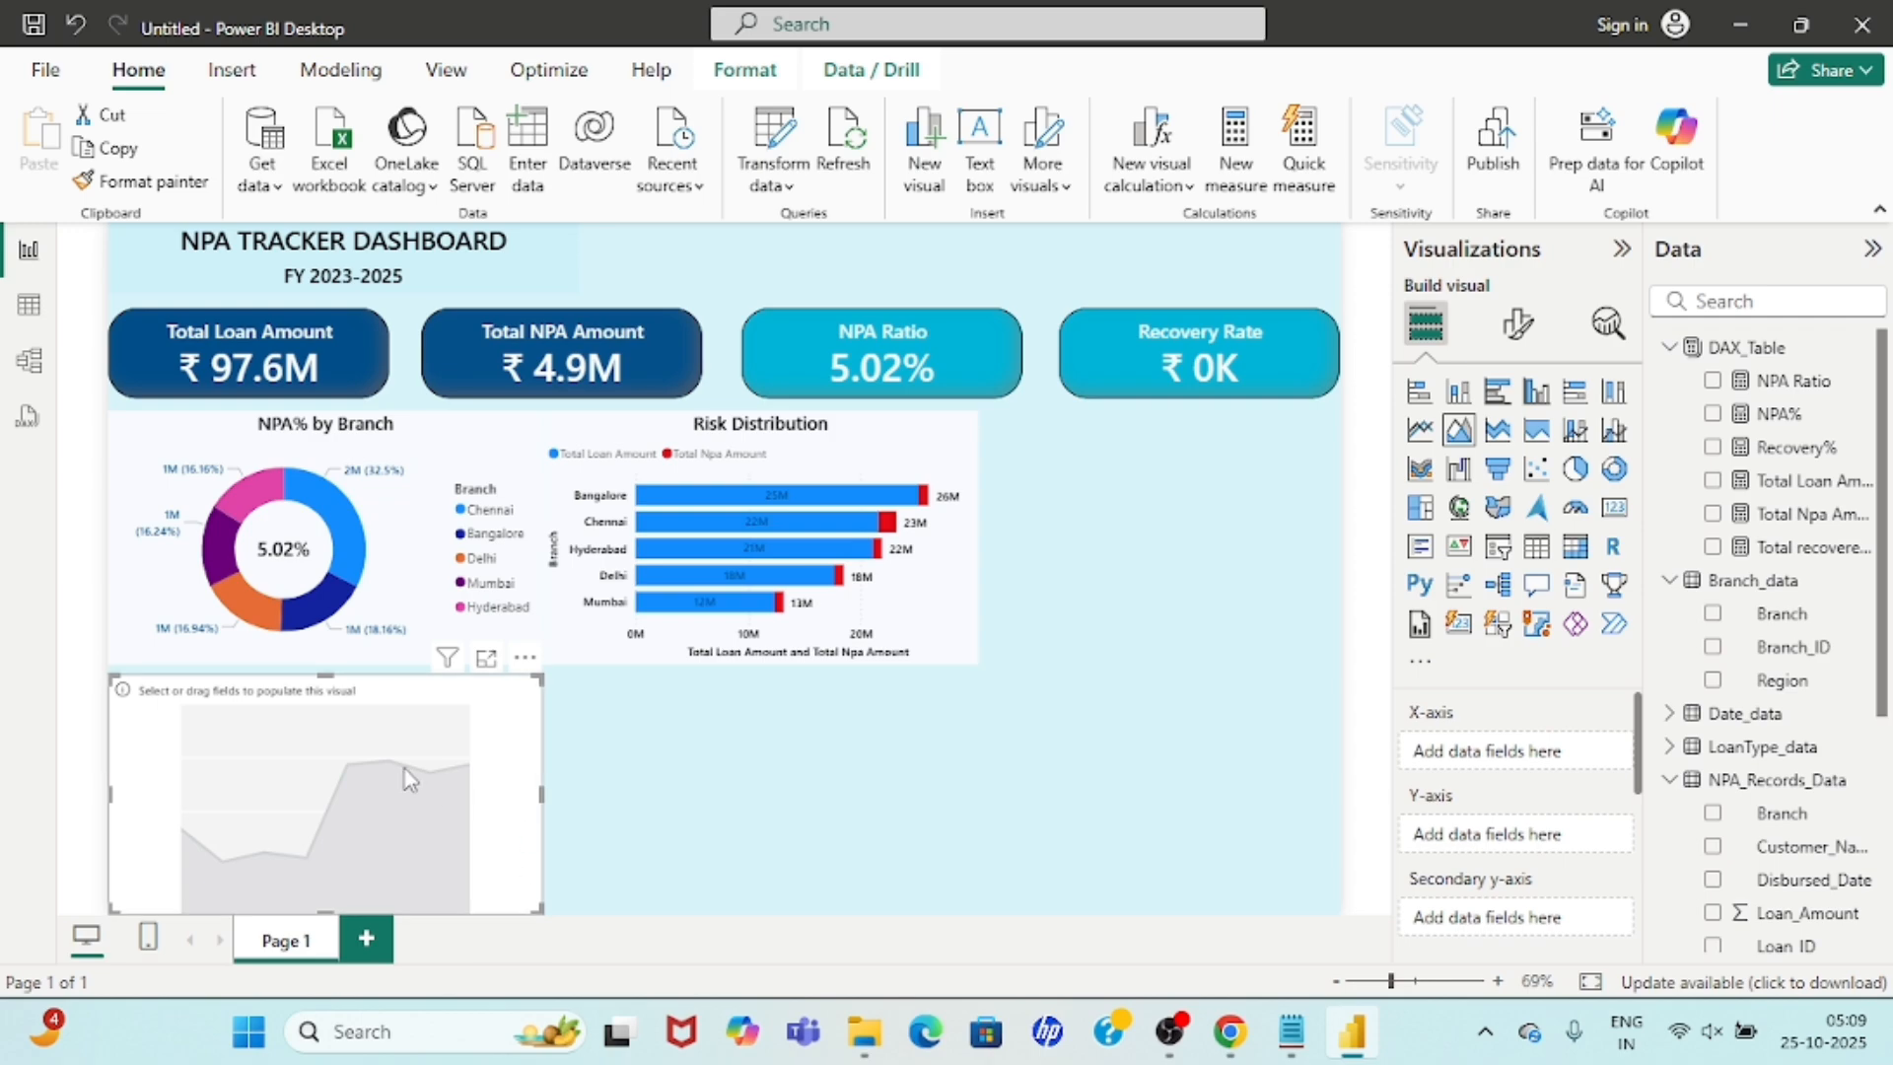
{"action": "left_click", "coordinate": [1670, 713]}
{"action": "scroll", "coordinate": [1755, 591], "scroll_direction": "down", "scroll_amount": 4}
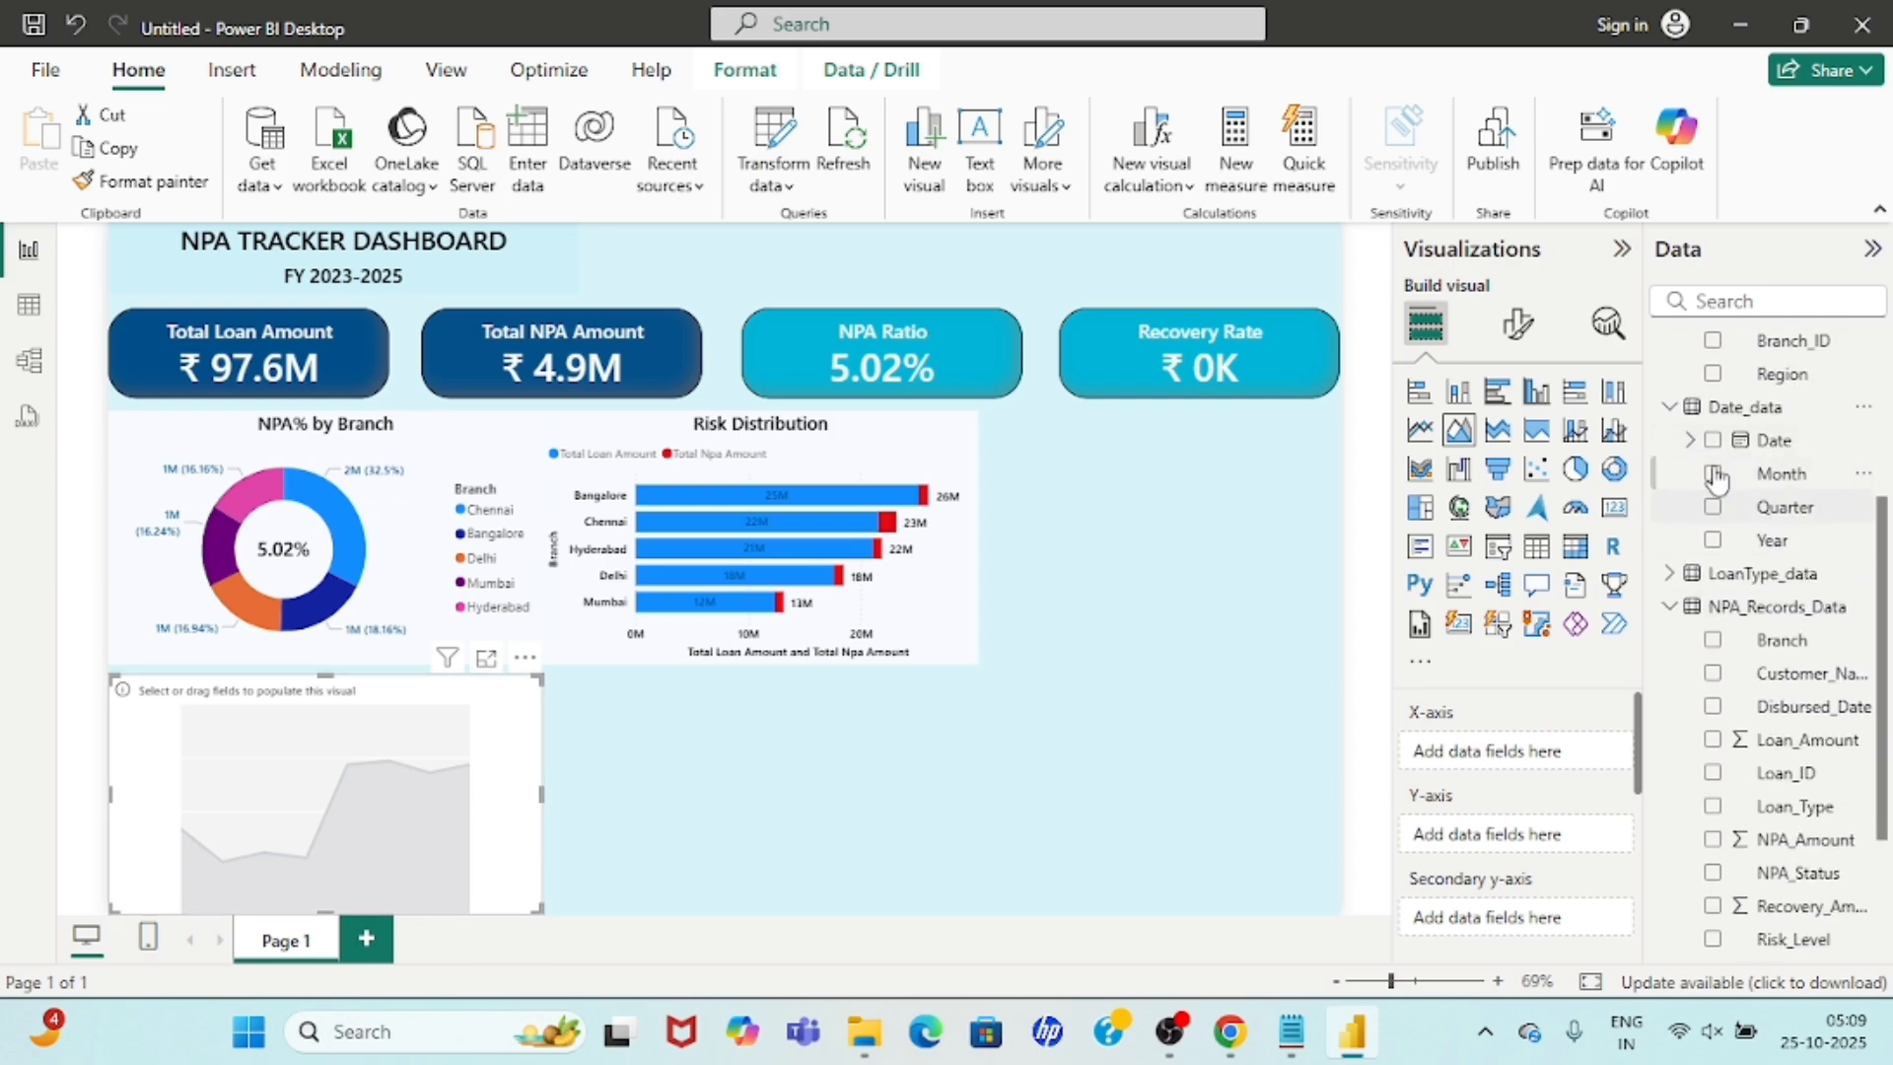
{"action": "left_click", "coordinate": [1714, 477]}
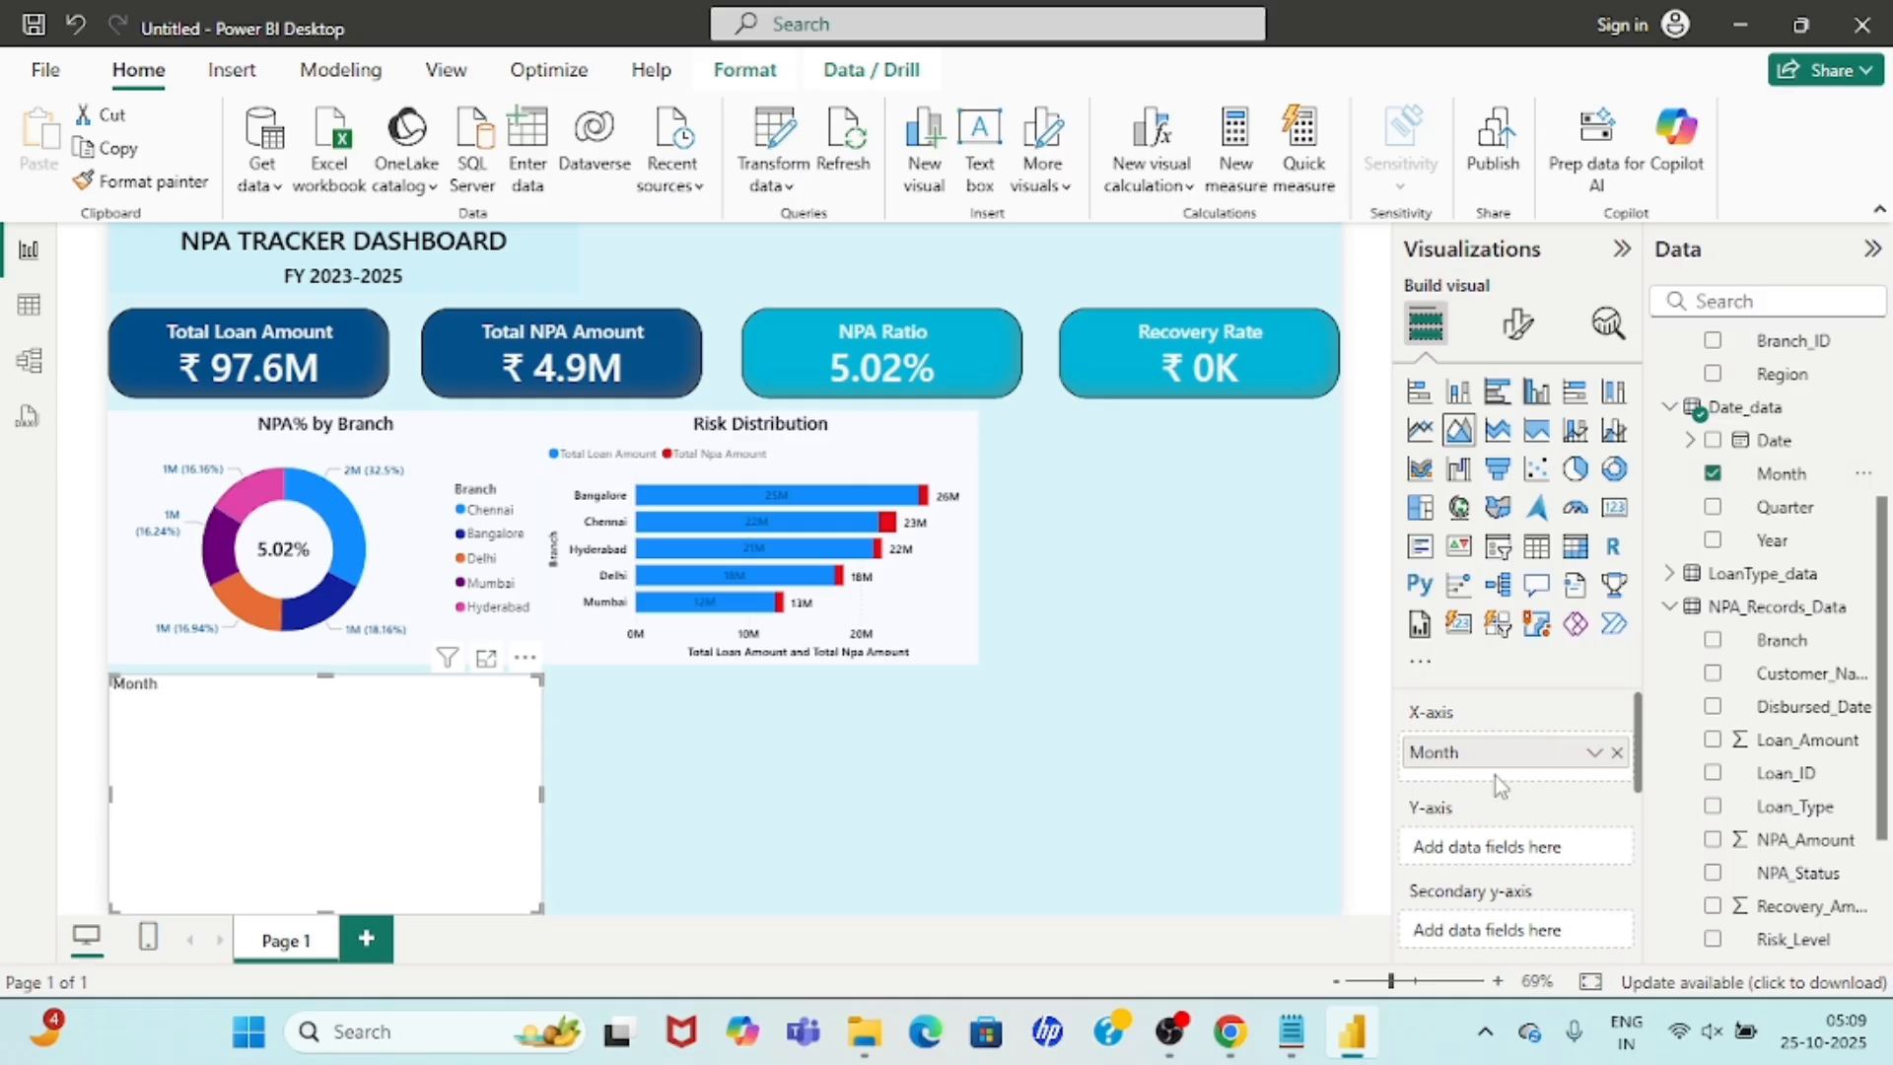
Plot the Total Npa Amount measure on the Y-axis of the new area chart.
{"action": "scroll", "coordinate": [1500, 786], "scroll_direction": "down", "scroll_amount": 3}
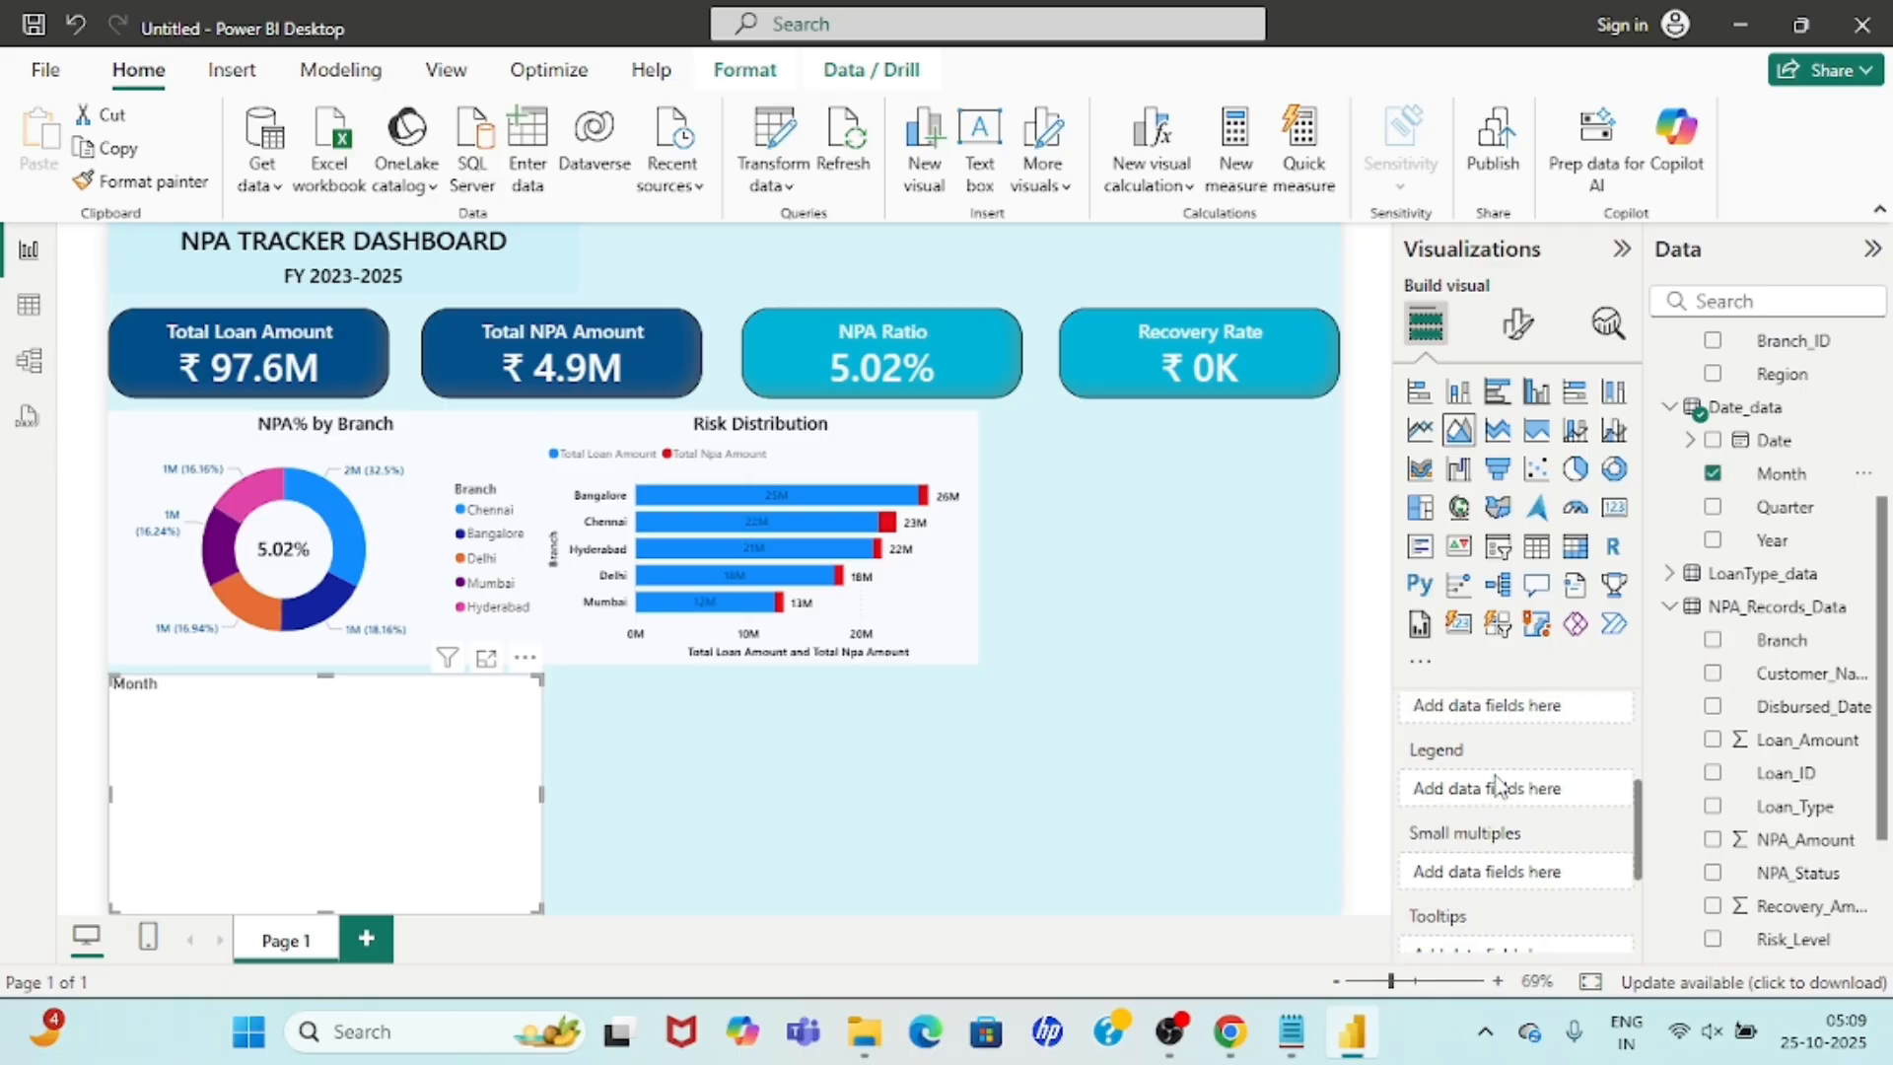
{"action": "scroll", "coordinate": [1498, 785], "scroll_direction": "up", "scroll_amount": 3}
{"action": "scroll", "coordinate": [1500, 786], "scroll_direction": "up", "scroll_amount": 1}
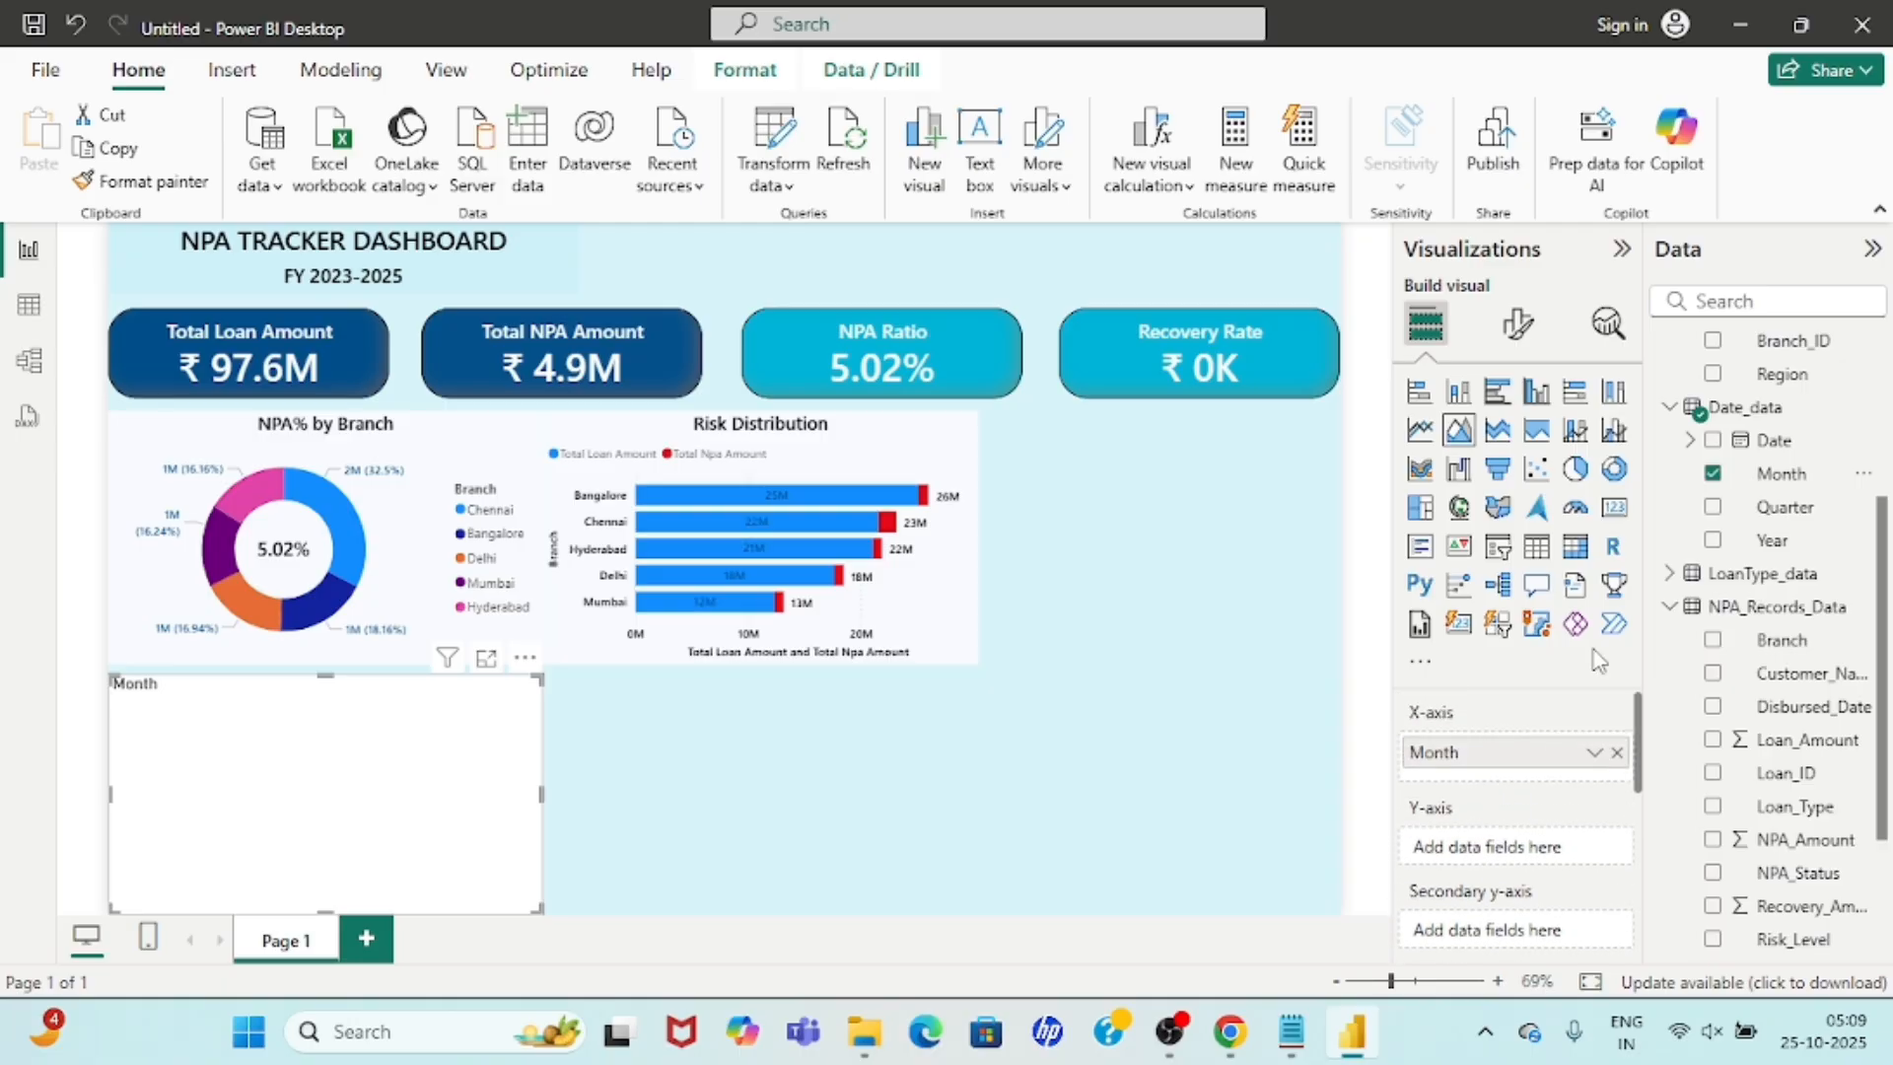
{"action": "scroll", "coordinate": [1786, 619], "scroll_direction": "down", "scroll_amount": 2}
{"action": "scroll", "coordinate": [1787, 619], "scroll_direction": "up", "scroll_amount": 5}
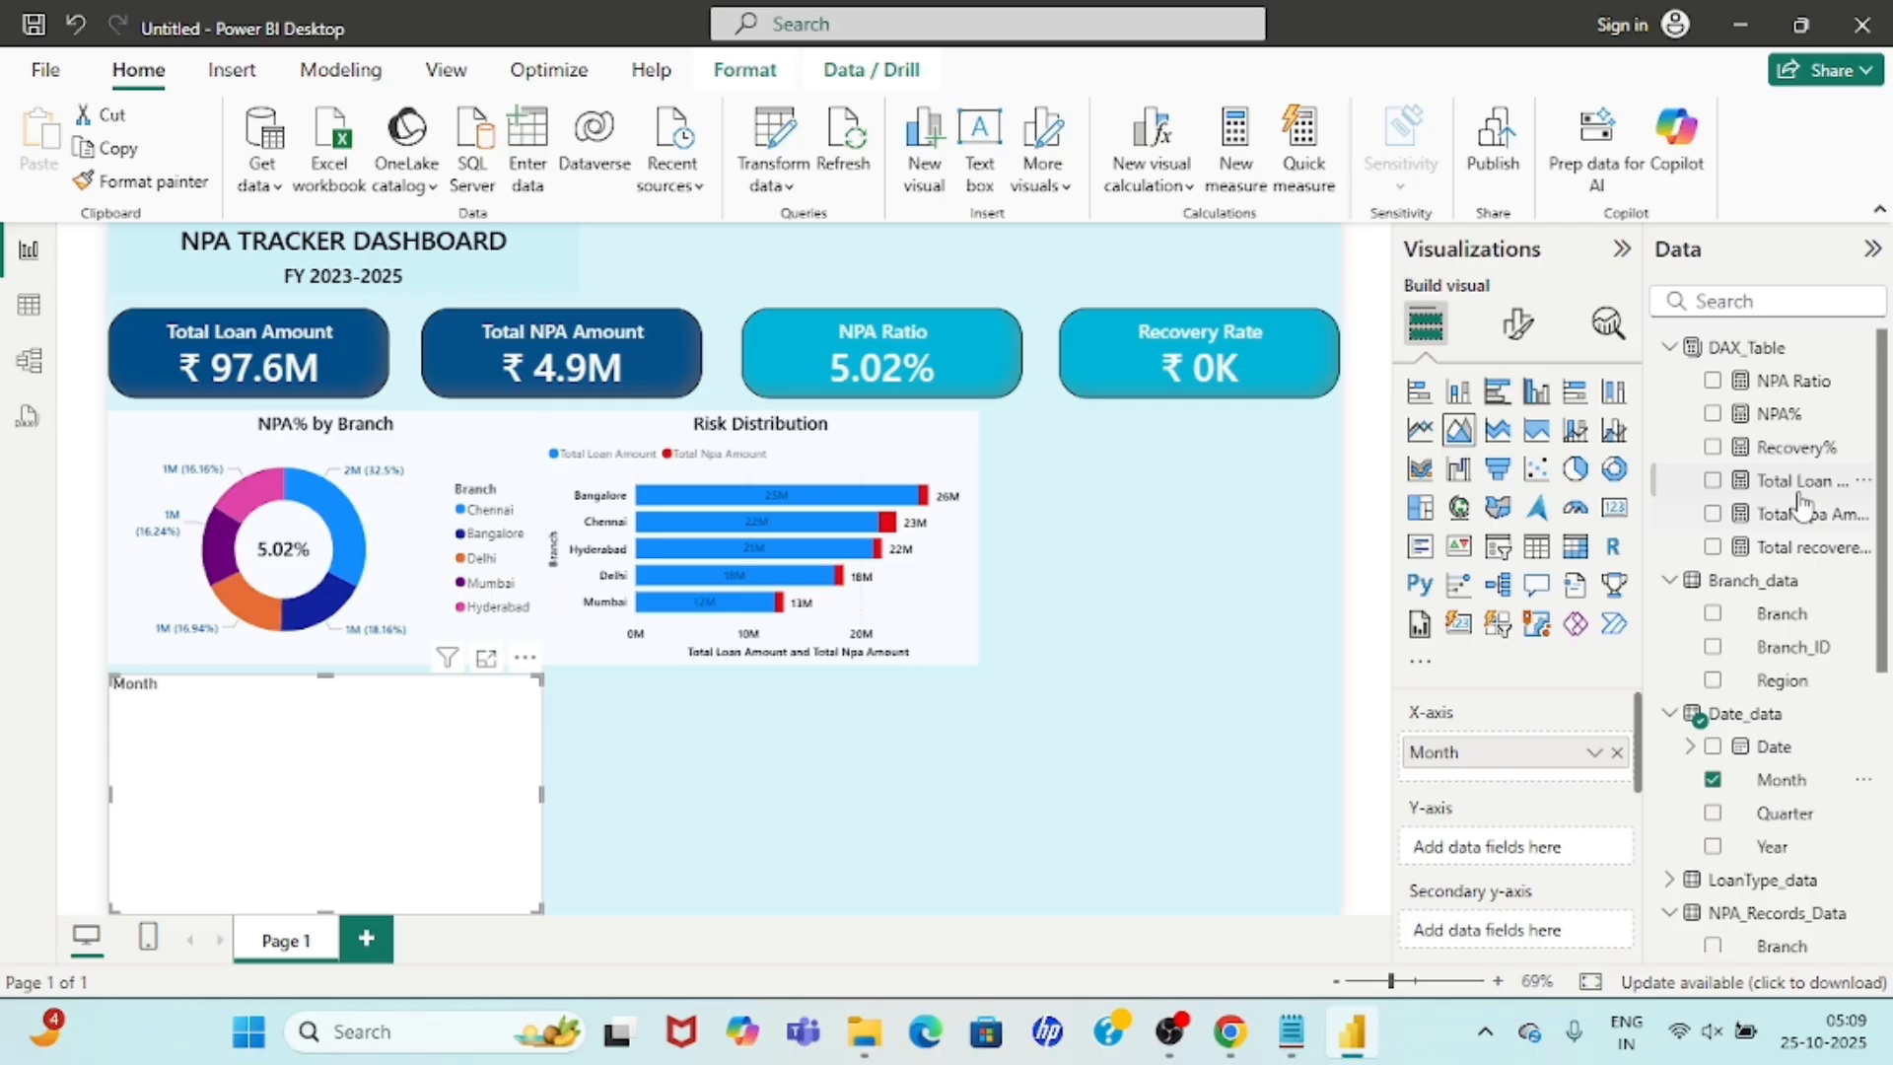
{"action": "left_click", "coordinate": [1713, 514]}
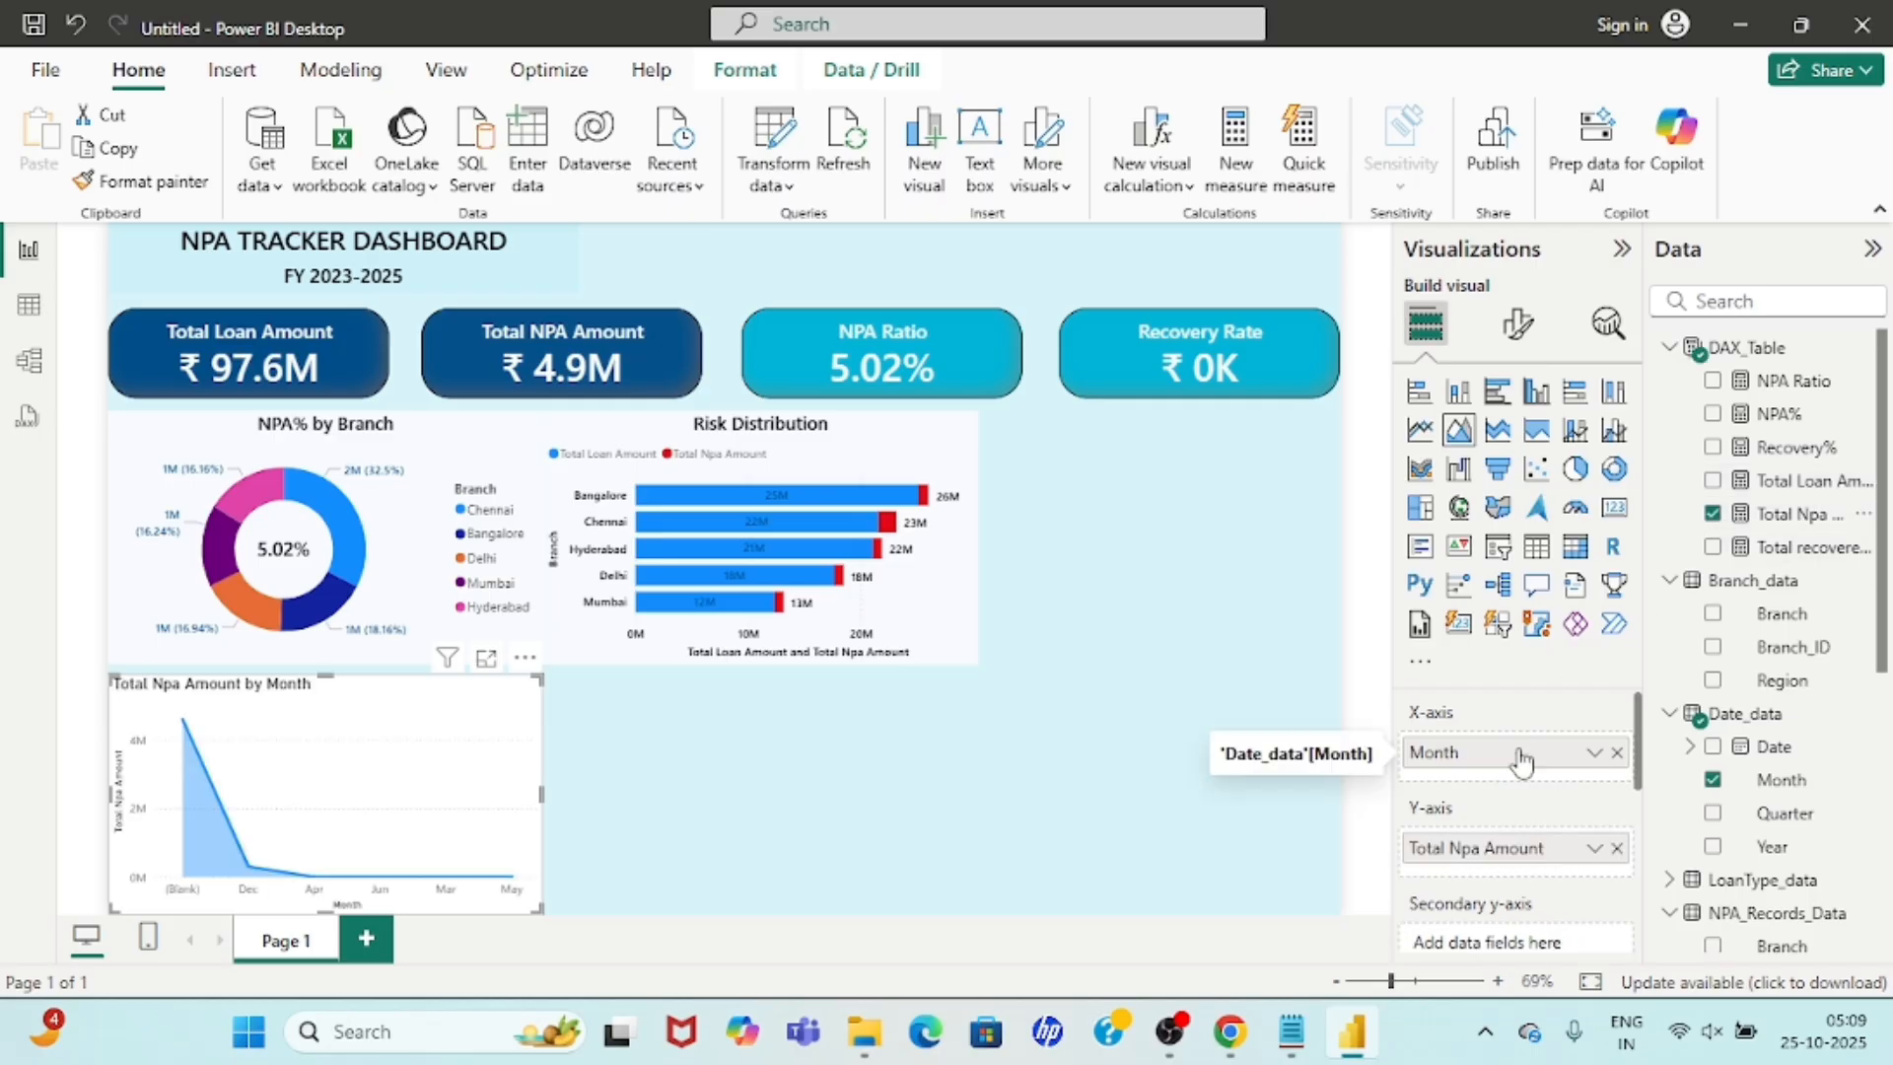
Add Branch from Branch_data and Loan_Type from LoanType_data to the area chart's tooltips.
{"action": "scroll", "coordinate": [1479, 828], "scroll_direction": "down", "scroll_amount": 3}
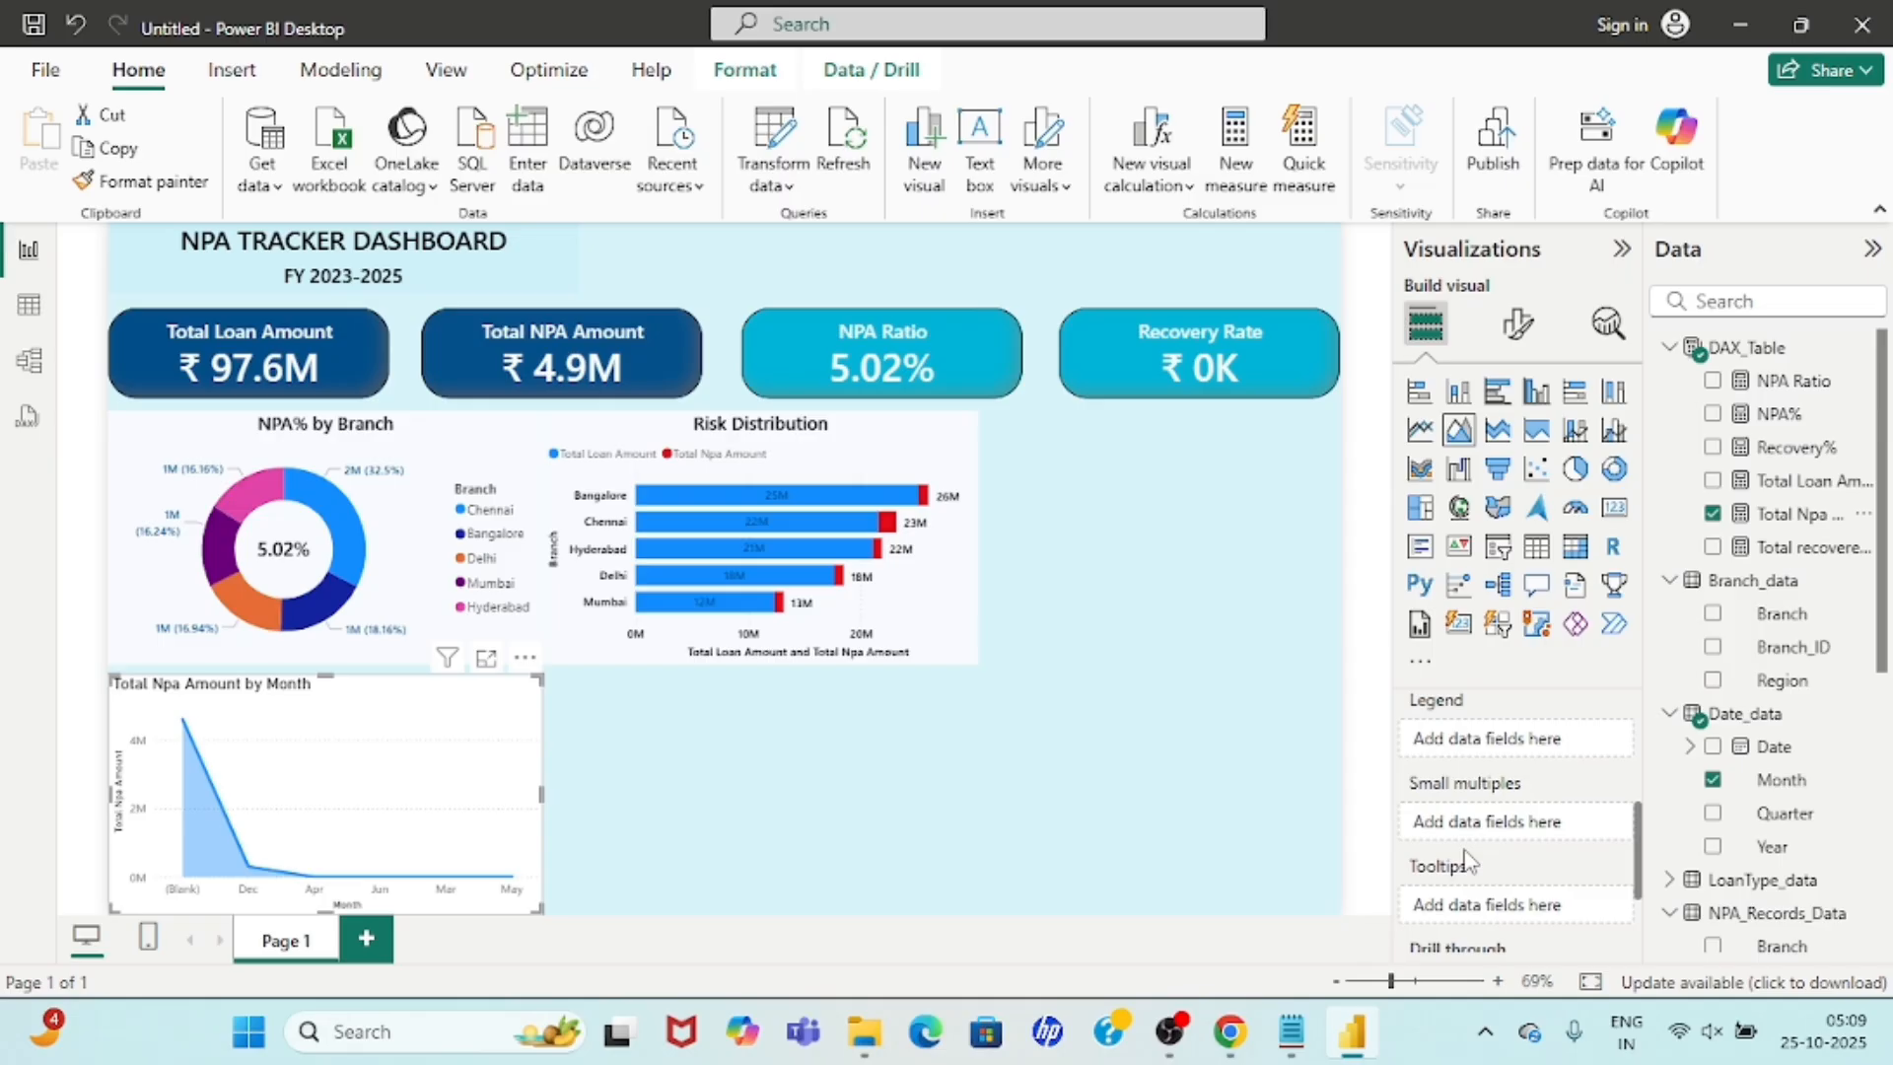
{"action": "scroll", "coordinate": [1466, 864], "scroll_direction": "down", "scroll_amount": 1}
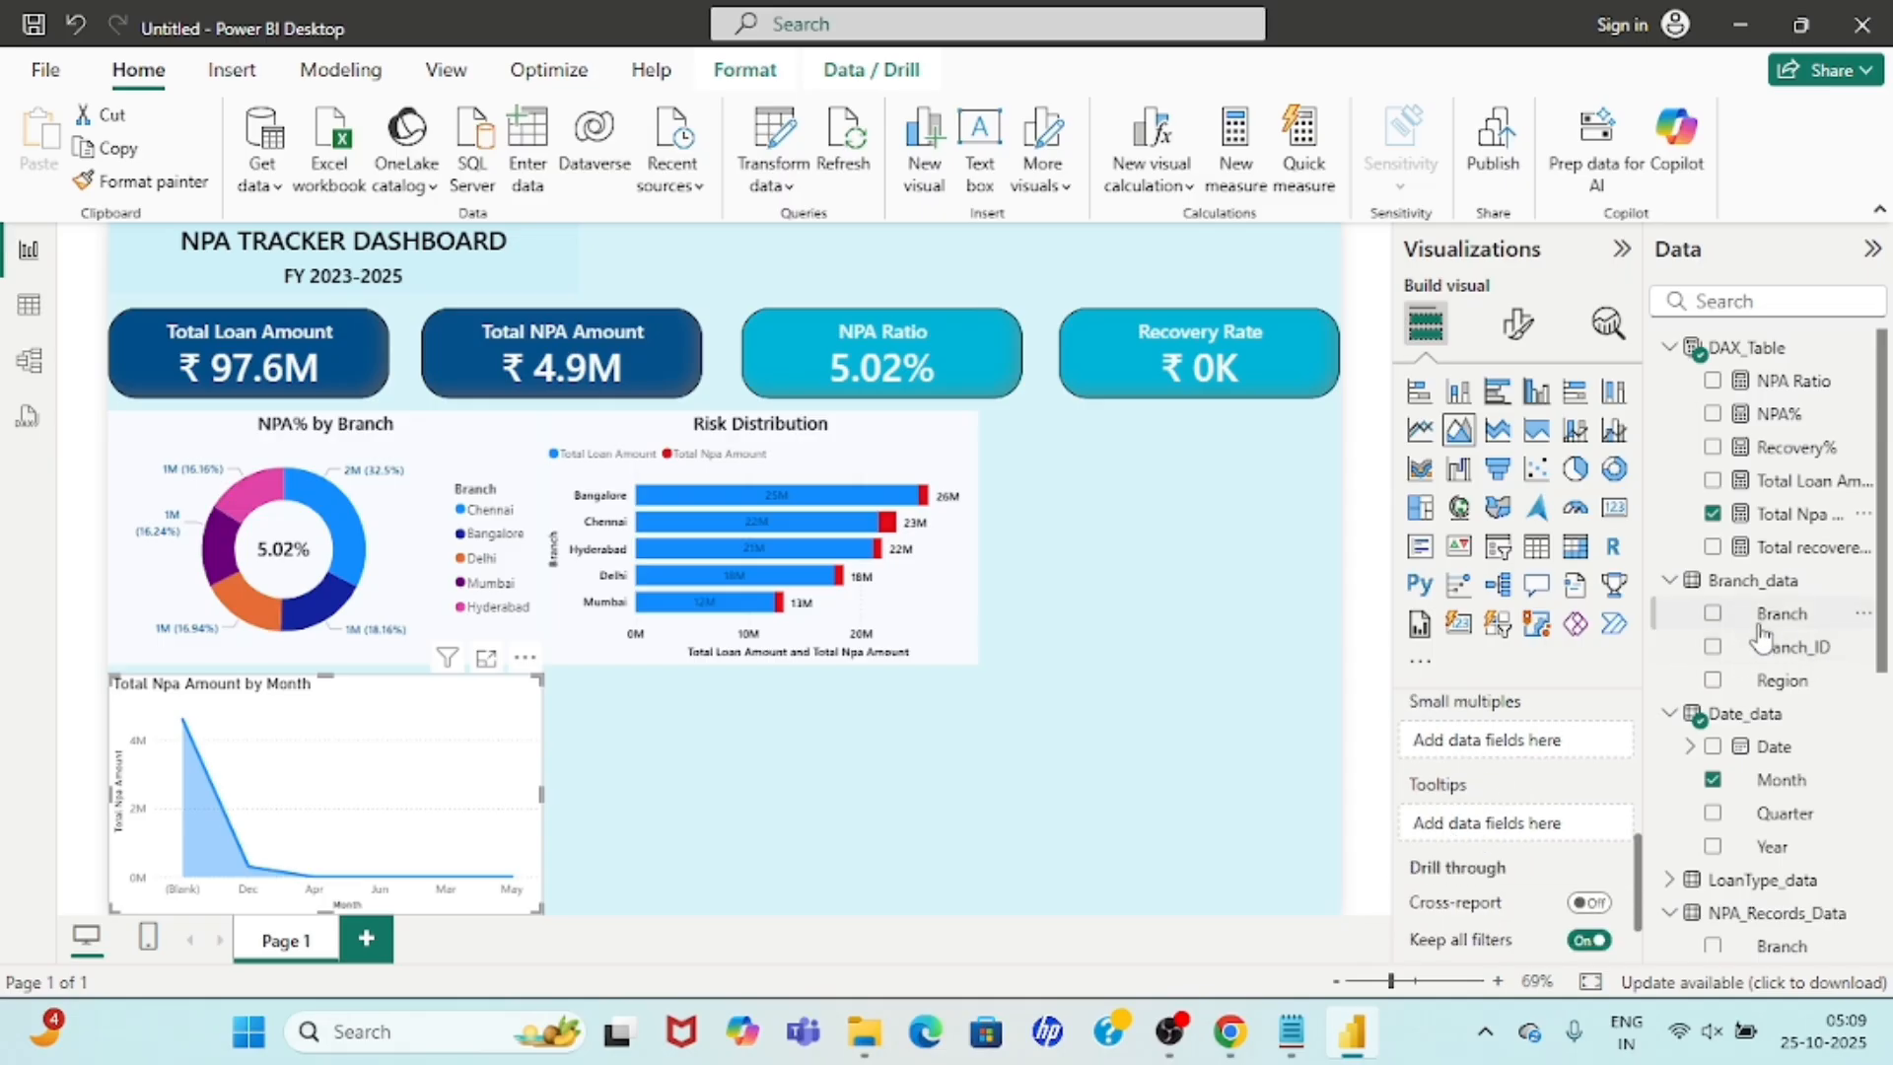
{"action": "left_click_drag", "start_coordinate": [1762, 639], "coordinate": [1496, 835]}
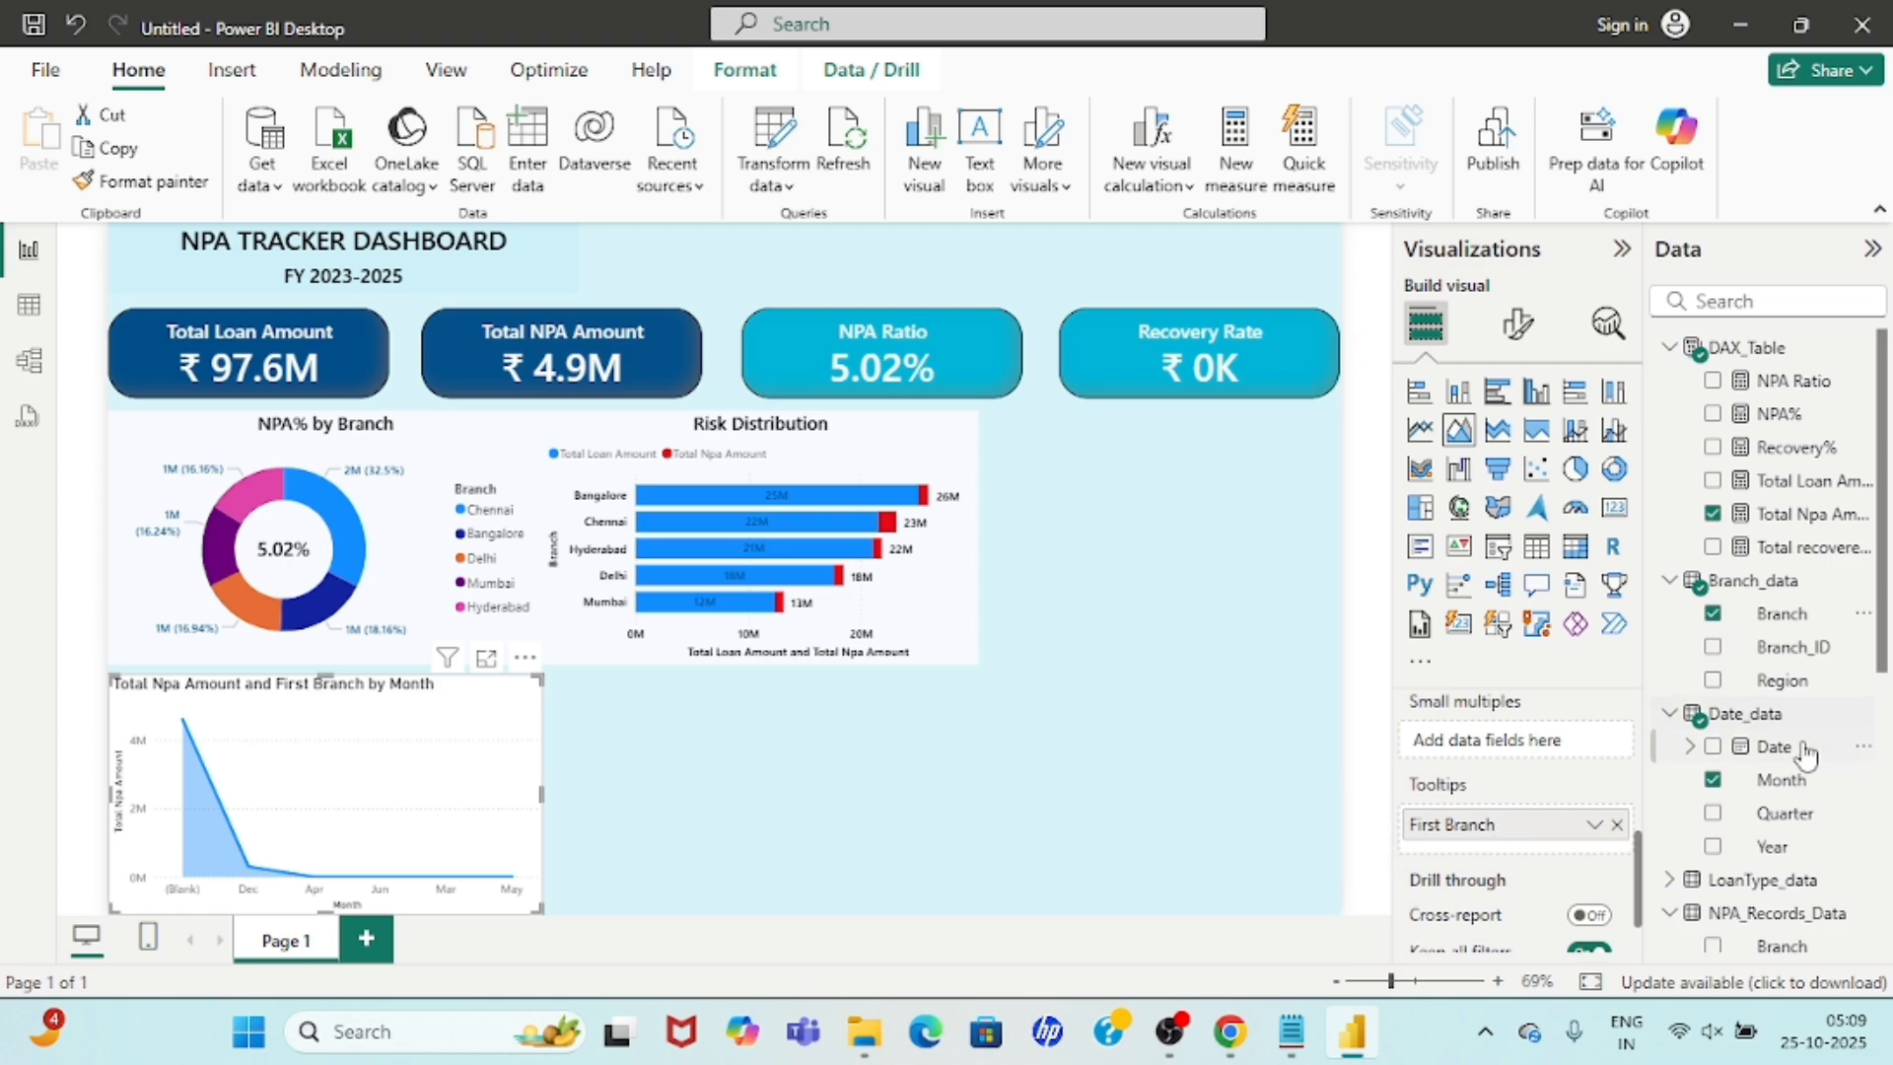
{"action": "scroll", "coordinate": [1770, 809], "scroll_direction": "down", "scroll_amount": 3}
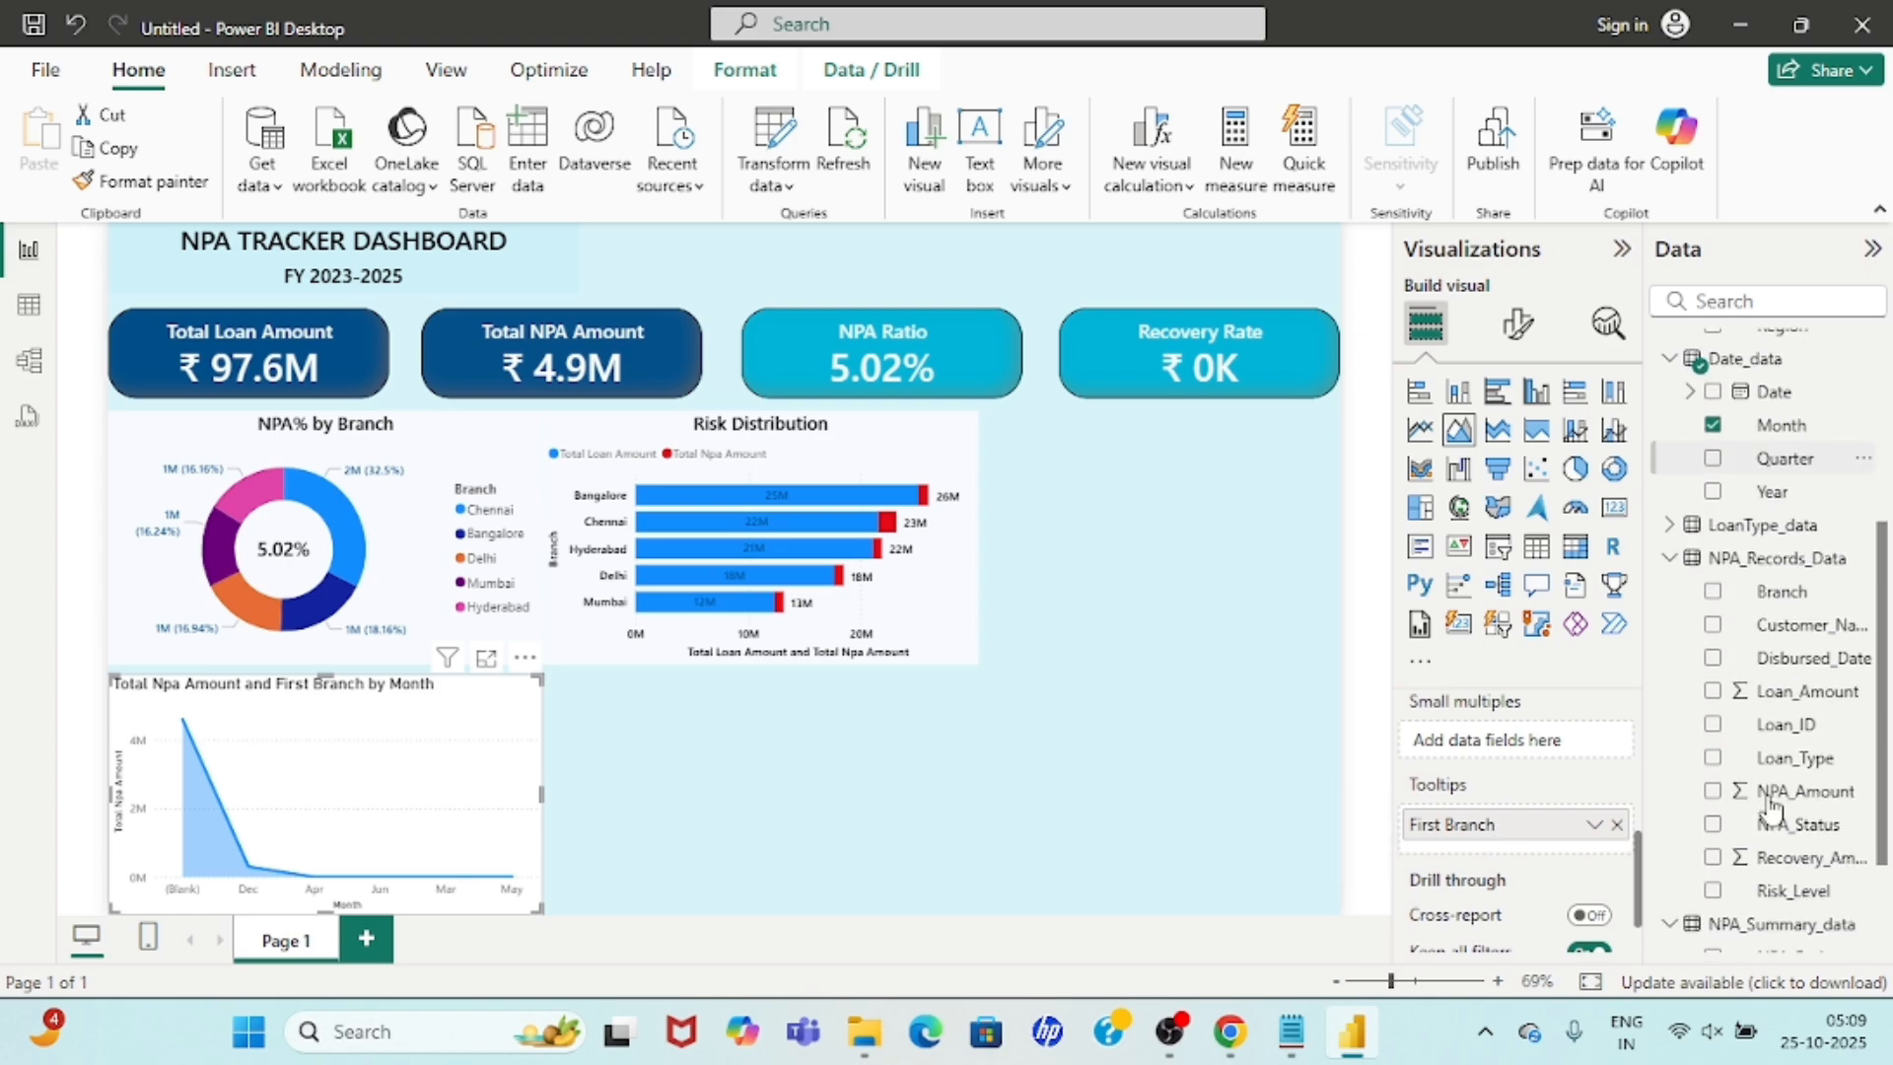
{"action": "left_click", "coordinate": [1707, 532]}
{"action": "left_click_drag", "start_coordinate": [1812, 595], "coordinate": [1556, 862]}
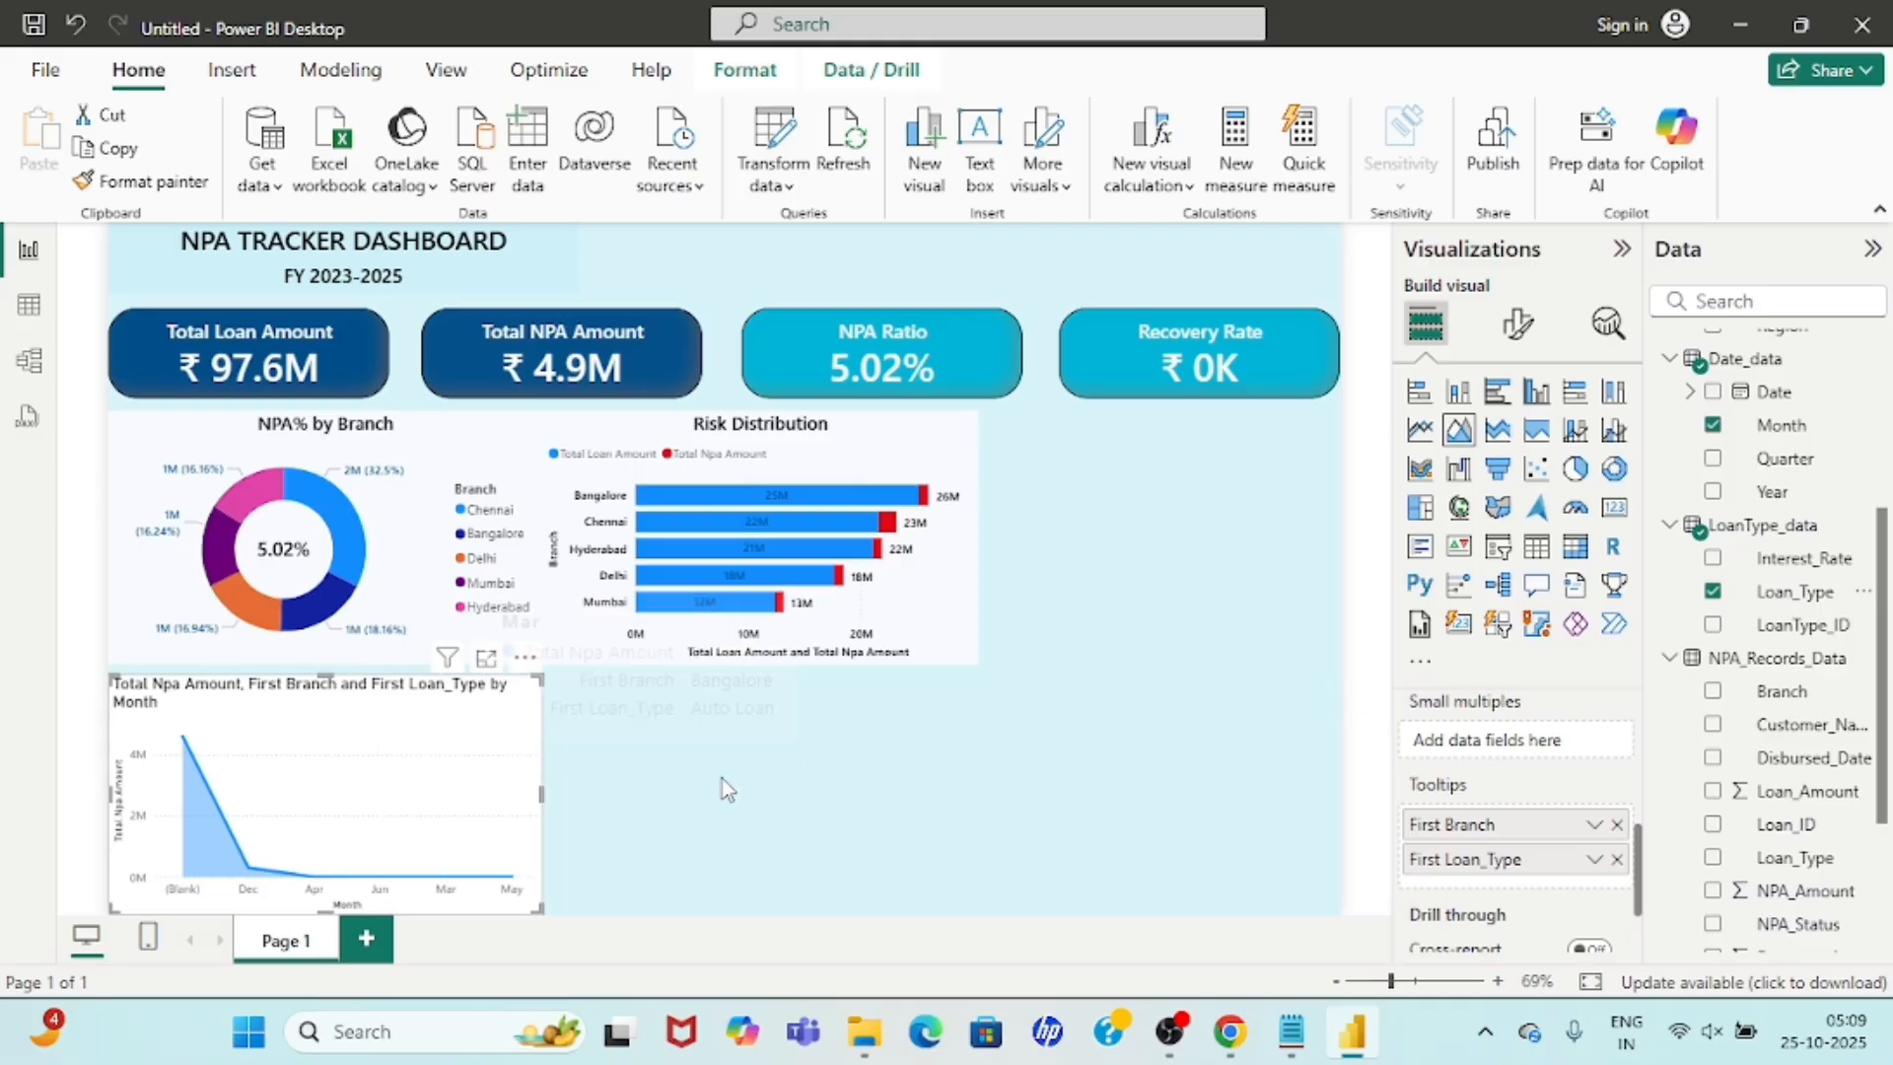
Copy the Risk Distribution chart's formatting onto the area chart with Format painter.
{"action": "left_click", "coordinate": [750, 631]}
{"action": "left_click", "coordinate": [140, 181]}
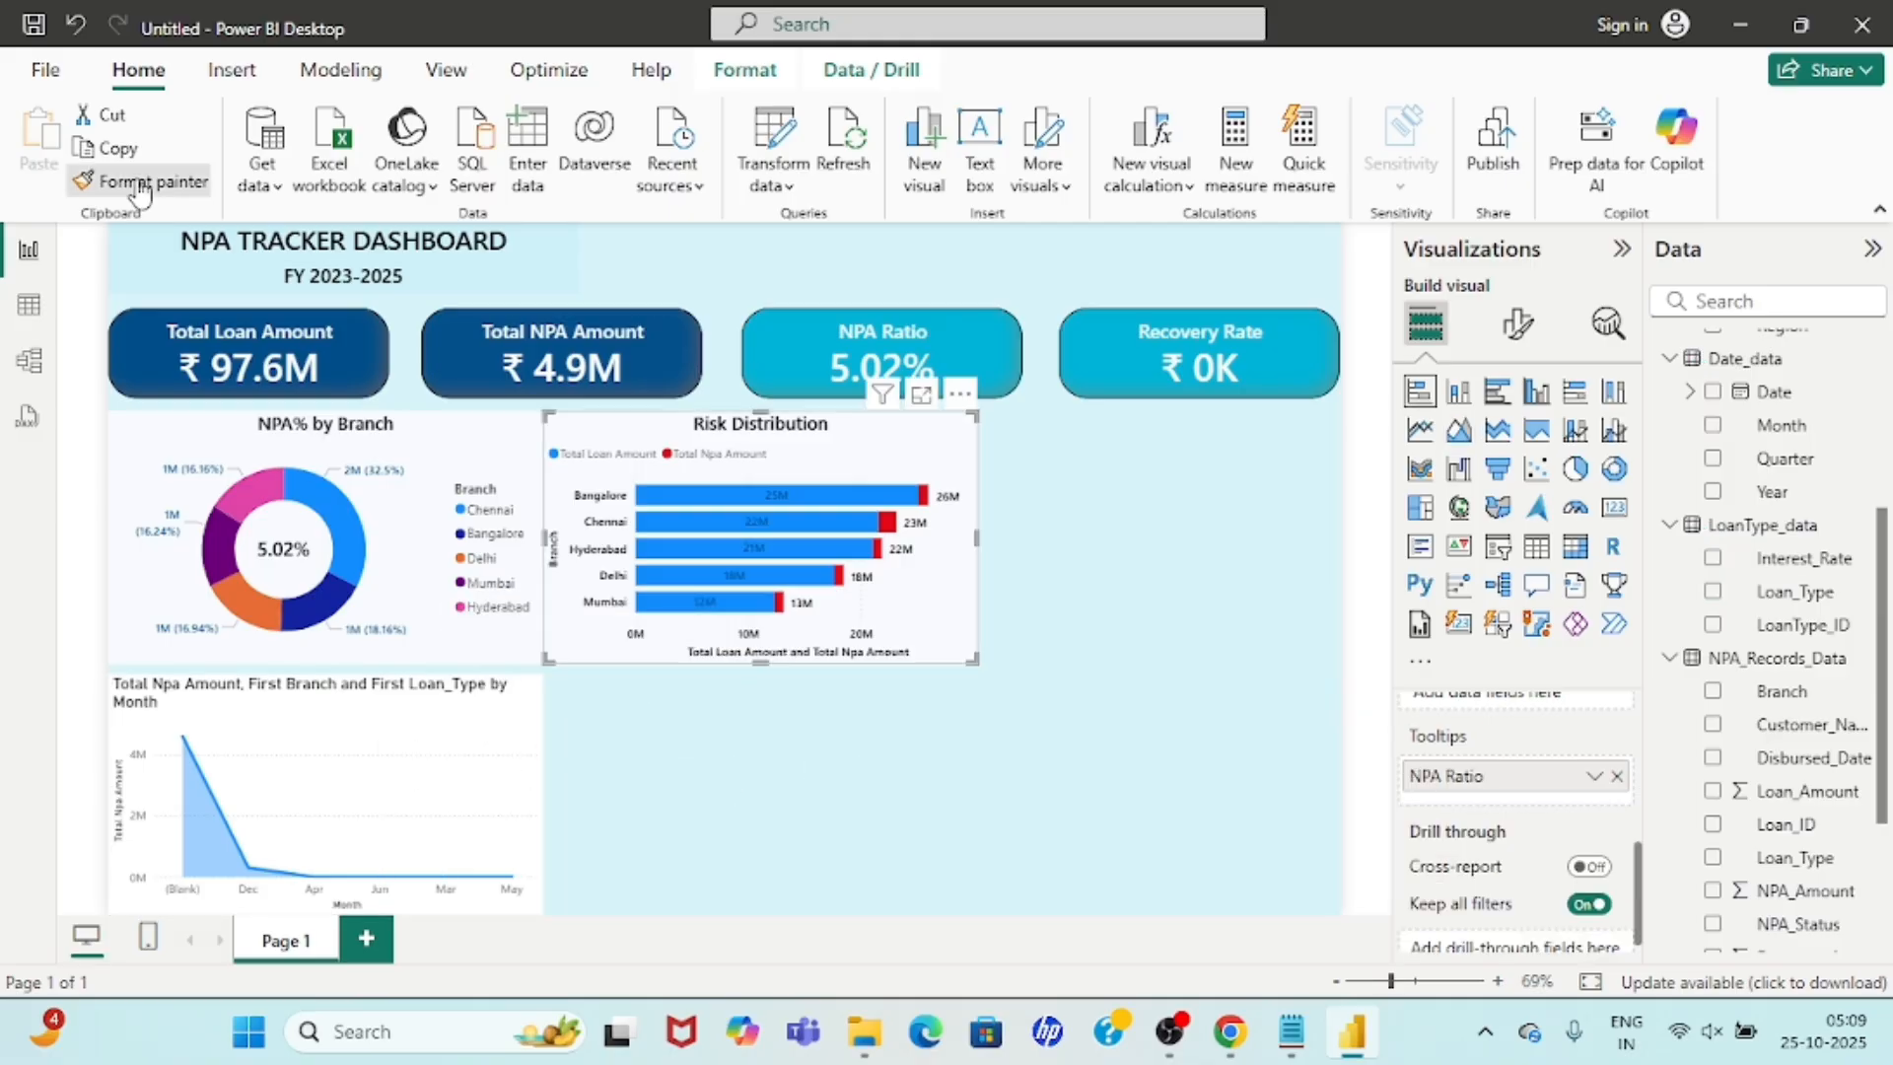
{"action": "left_click", "coordinate": [357, 694]}
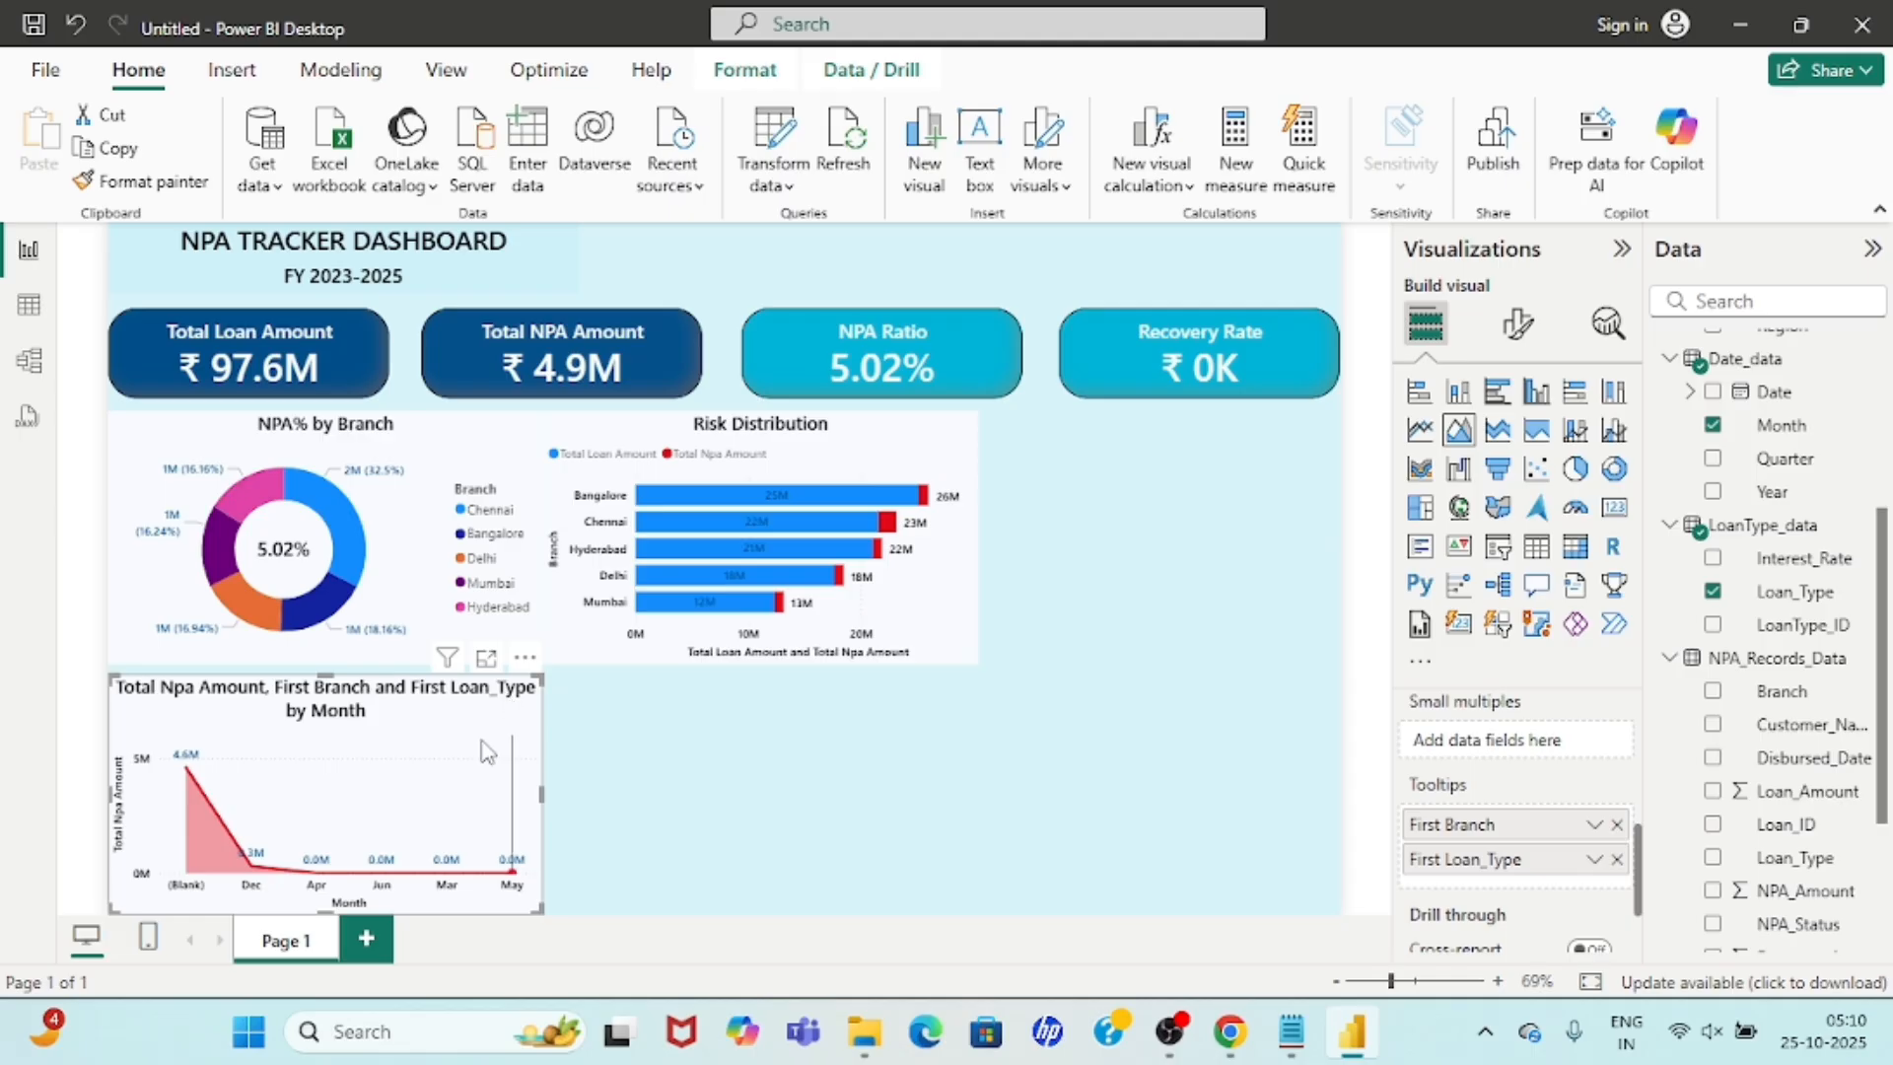
{"action": "scroll", "coordinate": [1463, 786], "scroll_direction": "up", "scroll_amount": 3}
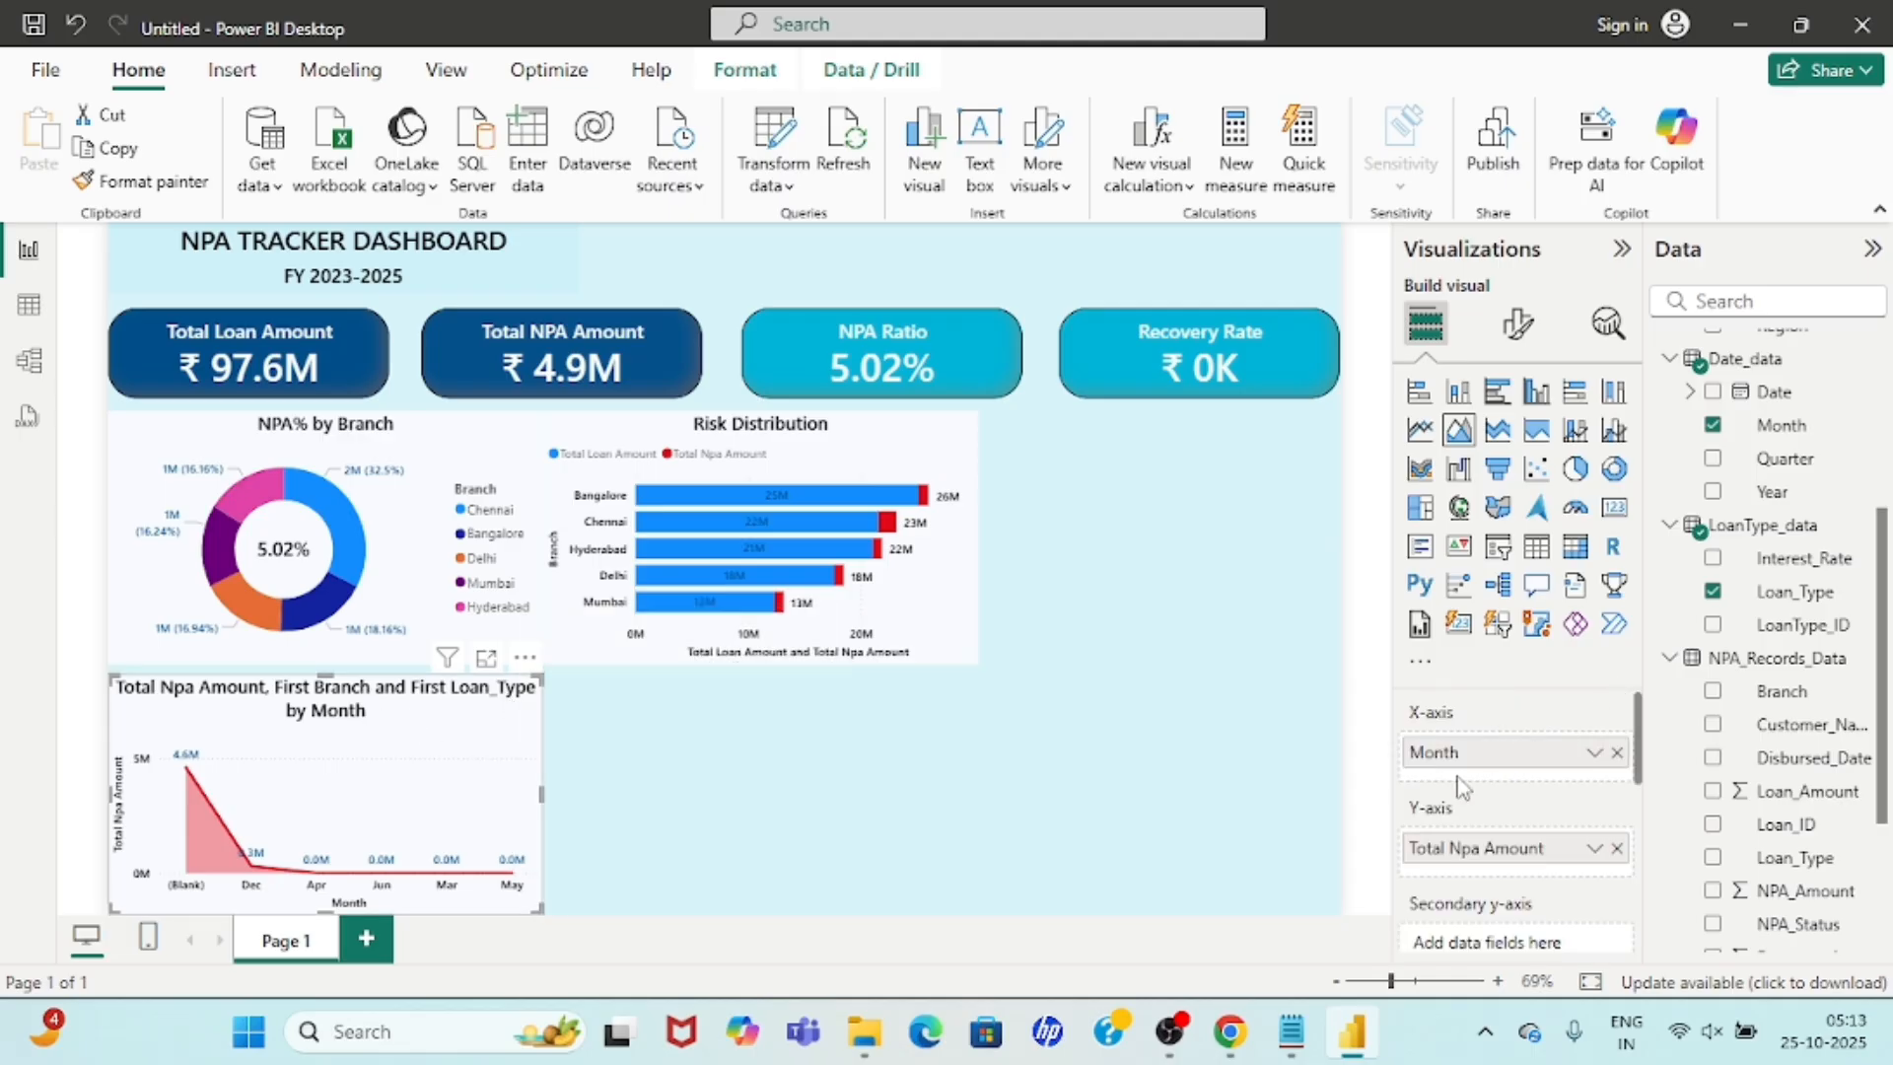
{"action": "scroll", "coordinate": [1459, 846], "scroll_direction": "down", "scroll_amount": 3}
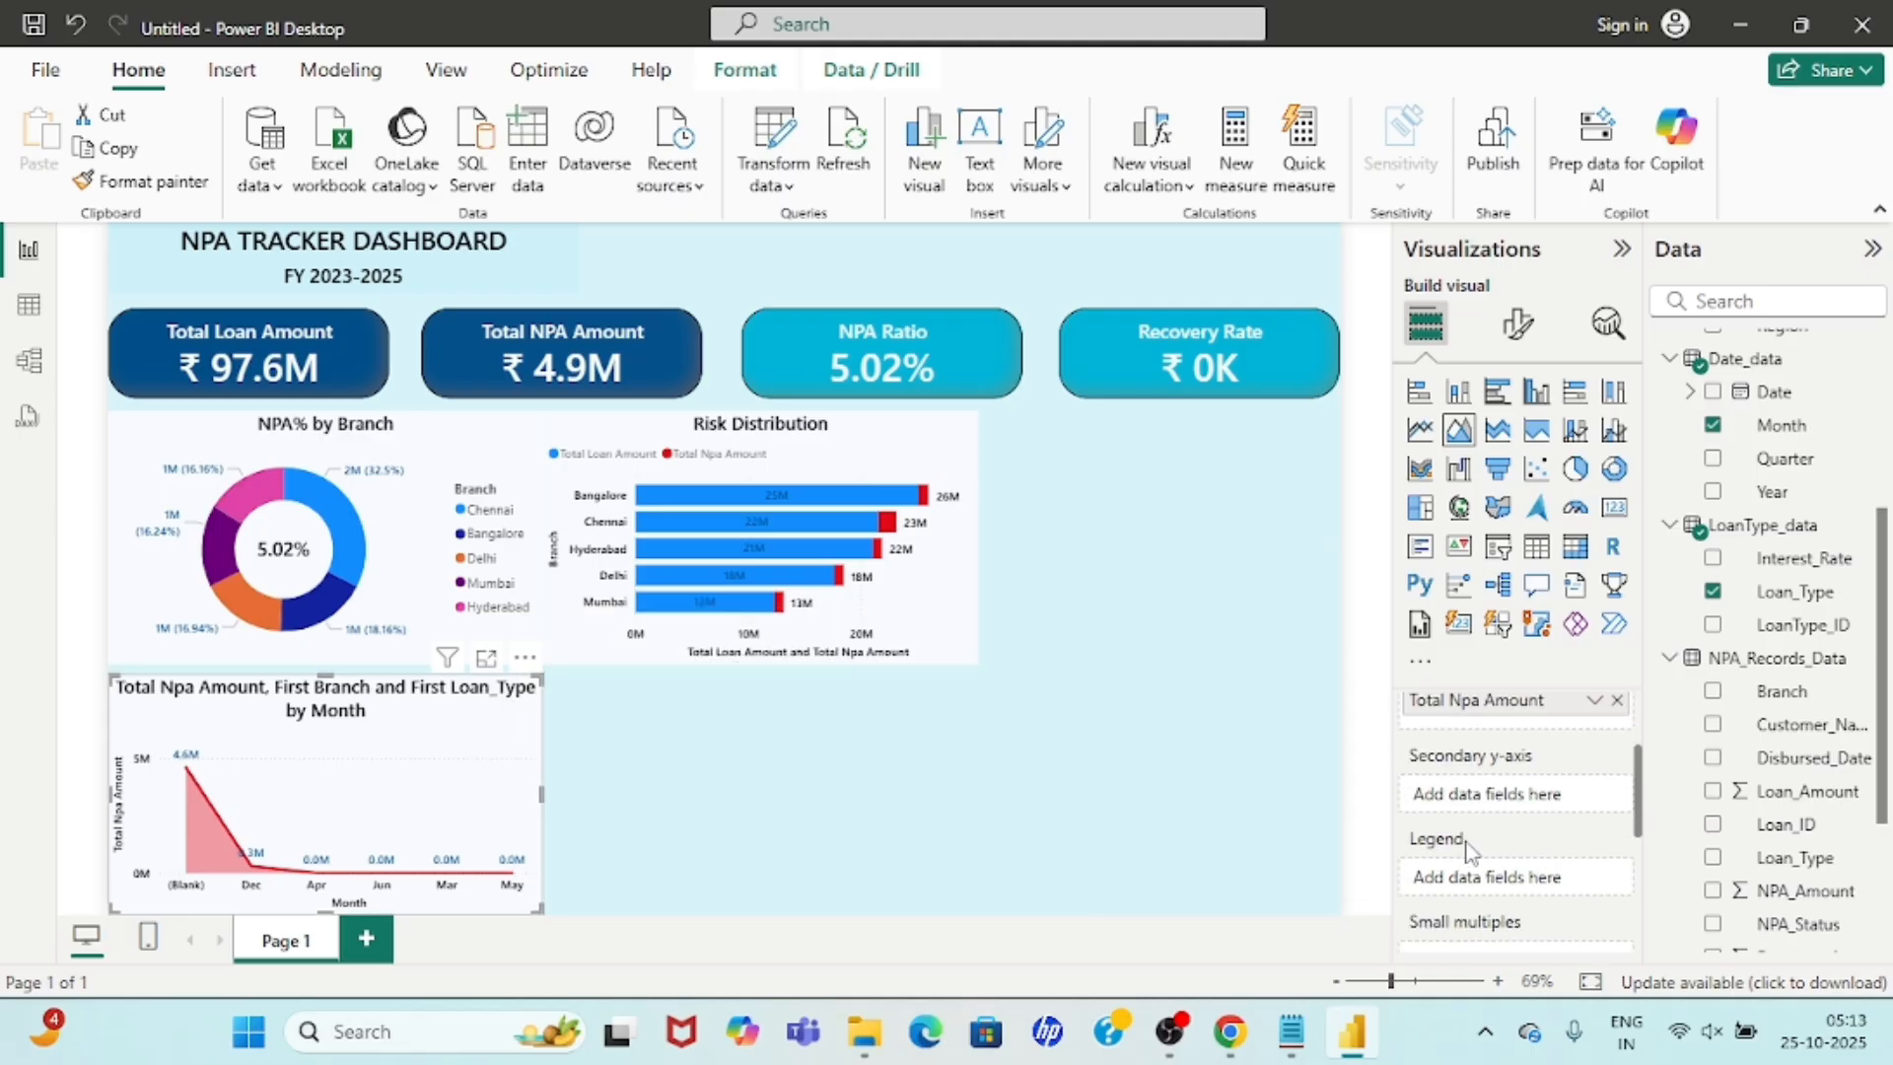
{"action": "scroll", "coordinate": [1471, 848], "scroll_direction": "up", "scroll_amount": 1}
{"action": "scroll", "coordinate": [1470, 848], "scroll_direction": "down", "scroll_amount": 3}
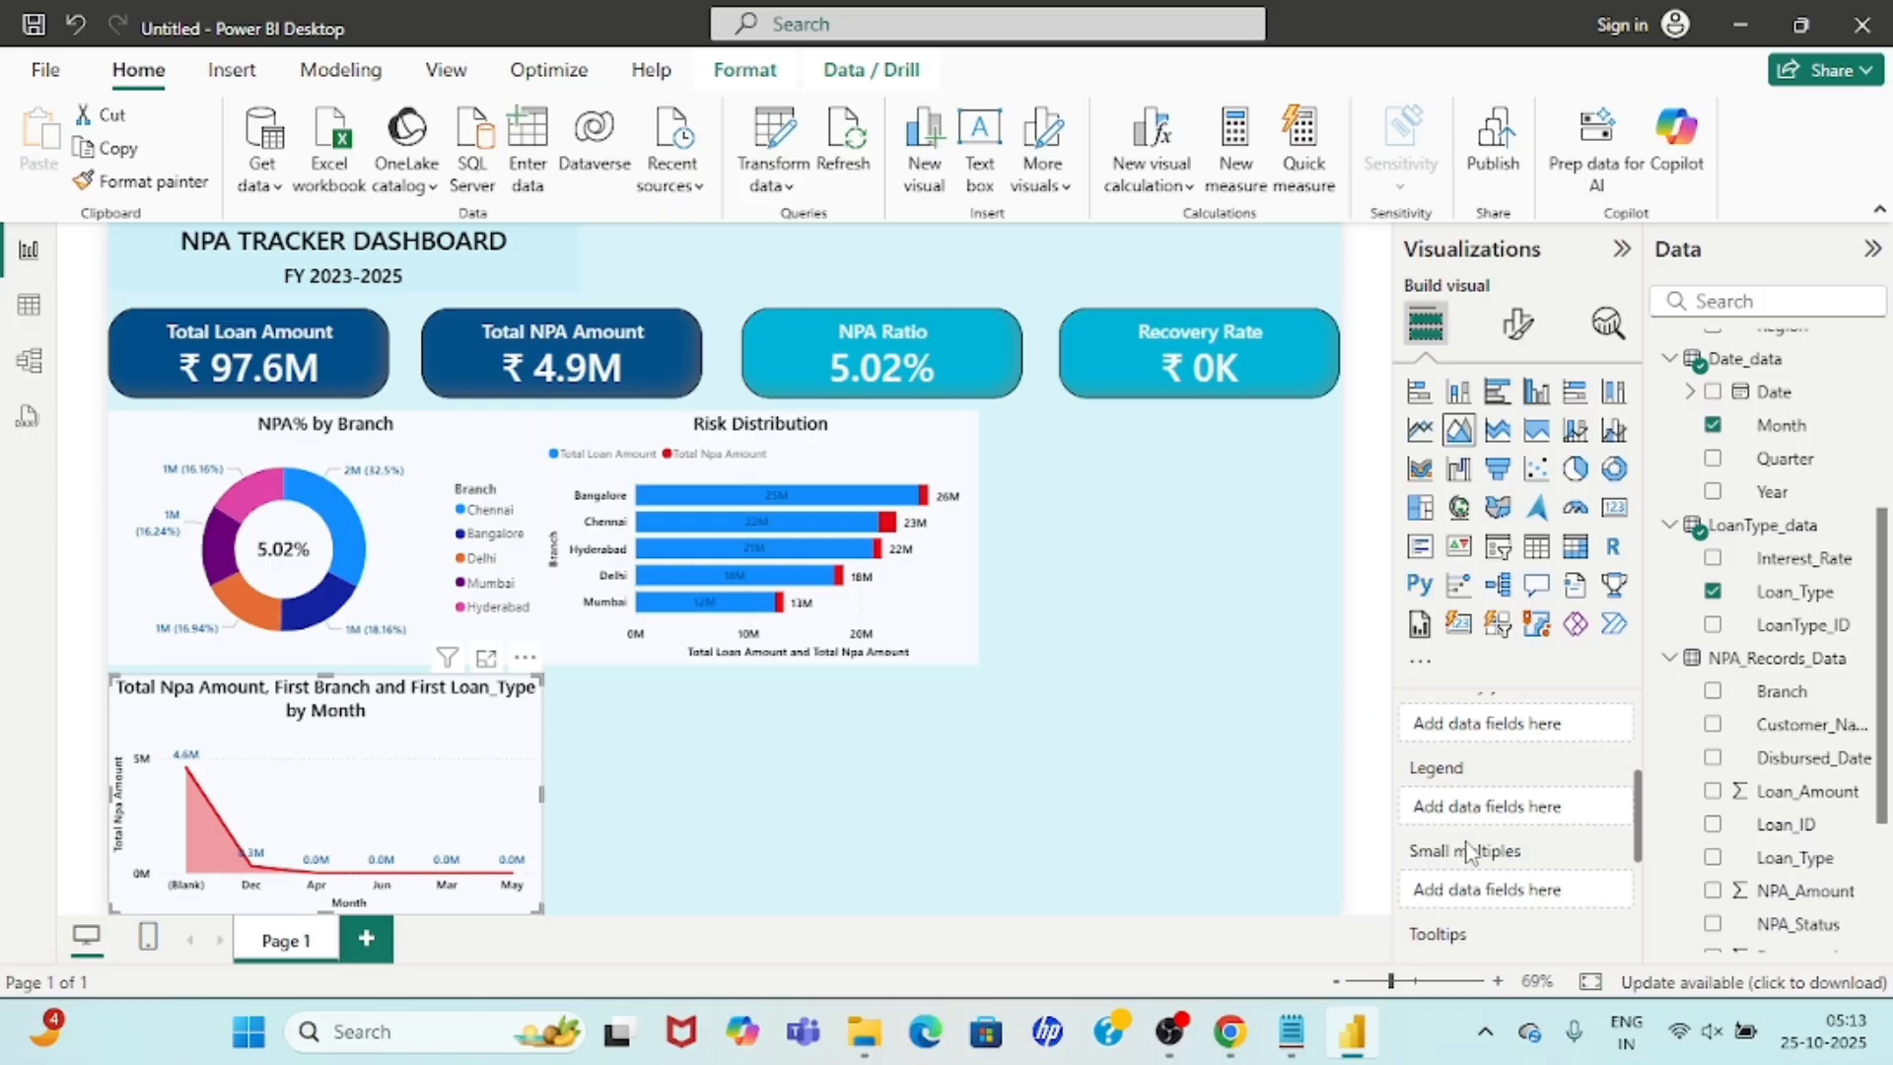
{"action": "scroll", "coordinate": [1471, 850], "scroll_direction": "down", "scroll_amount": 2}
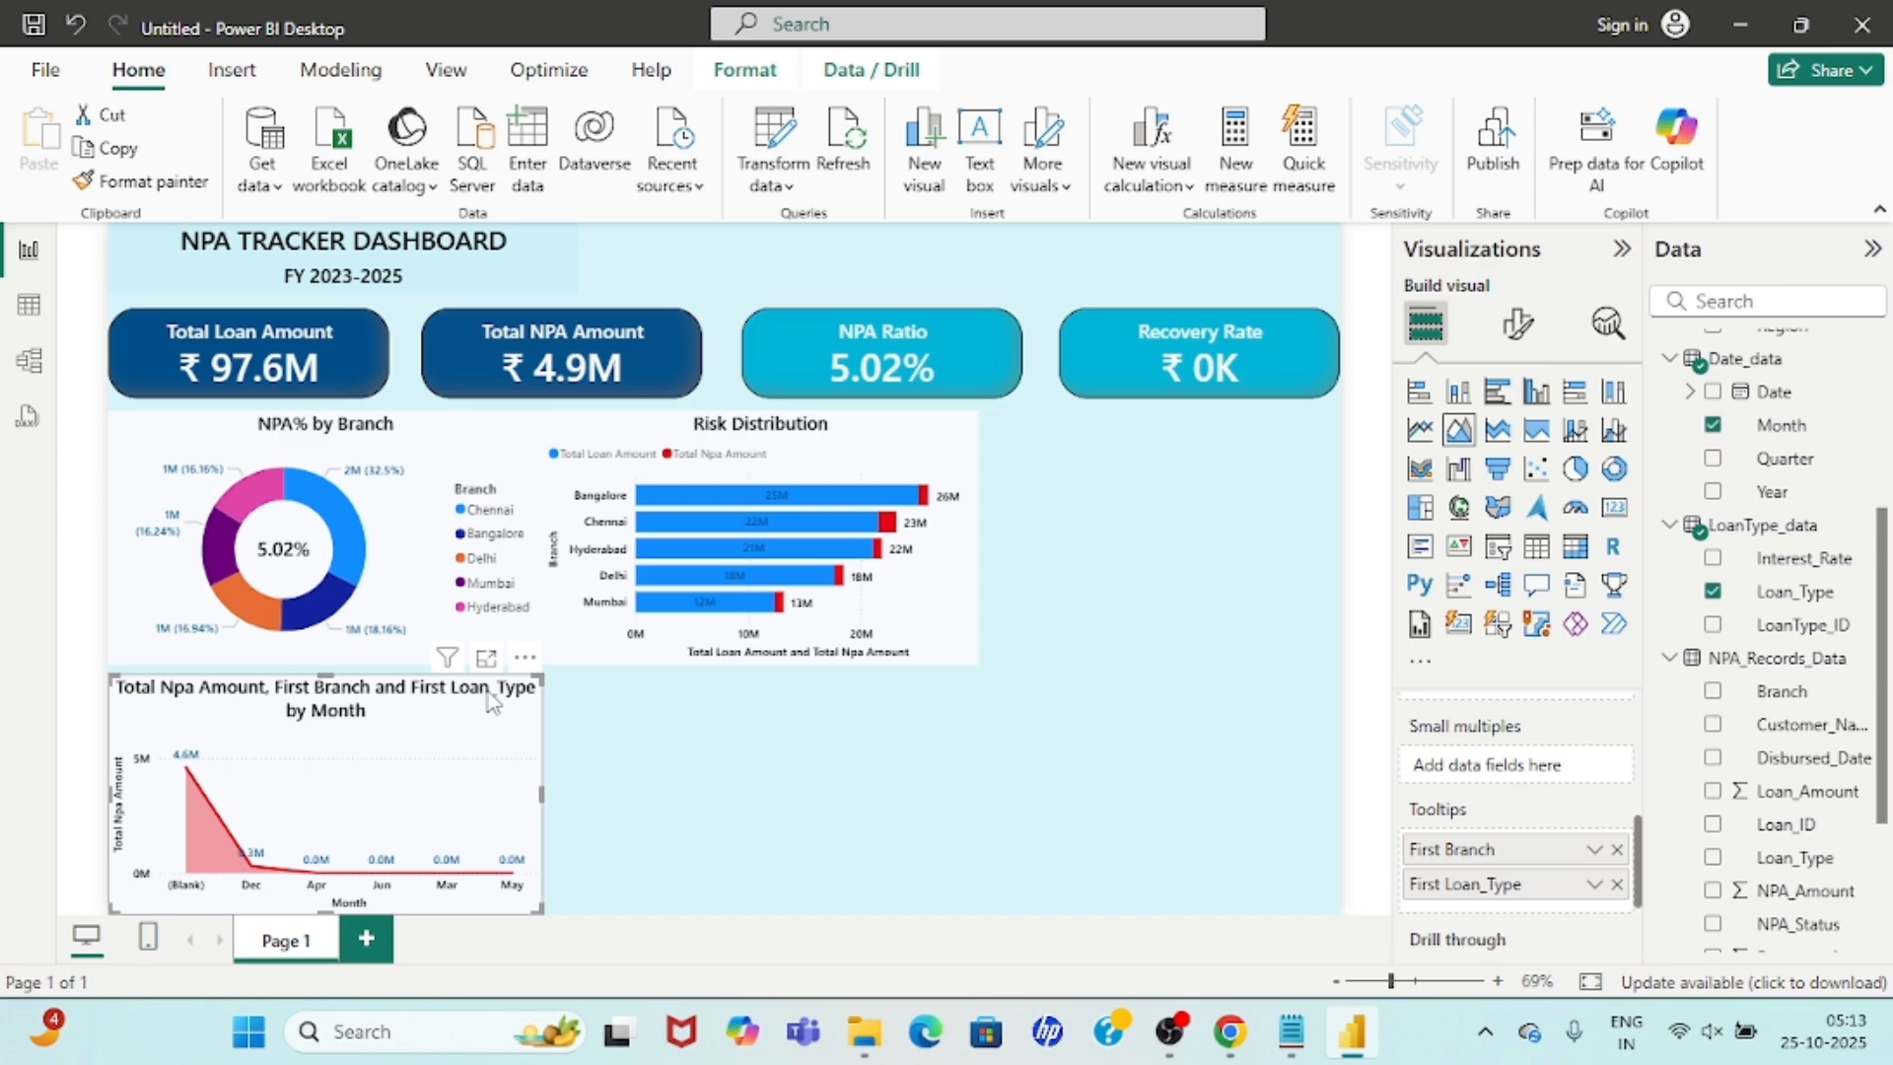
Change the area chart's title to "NPA Trend".
{"action": "left_click", "coordinate": [1523, 330]}
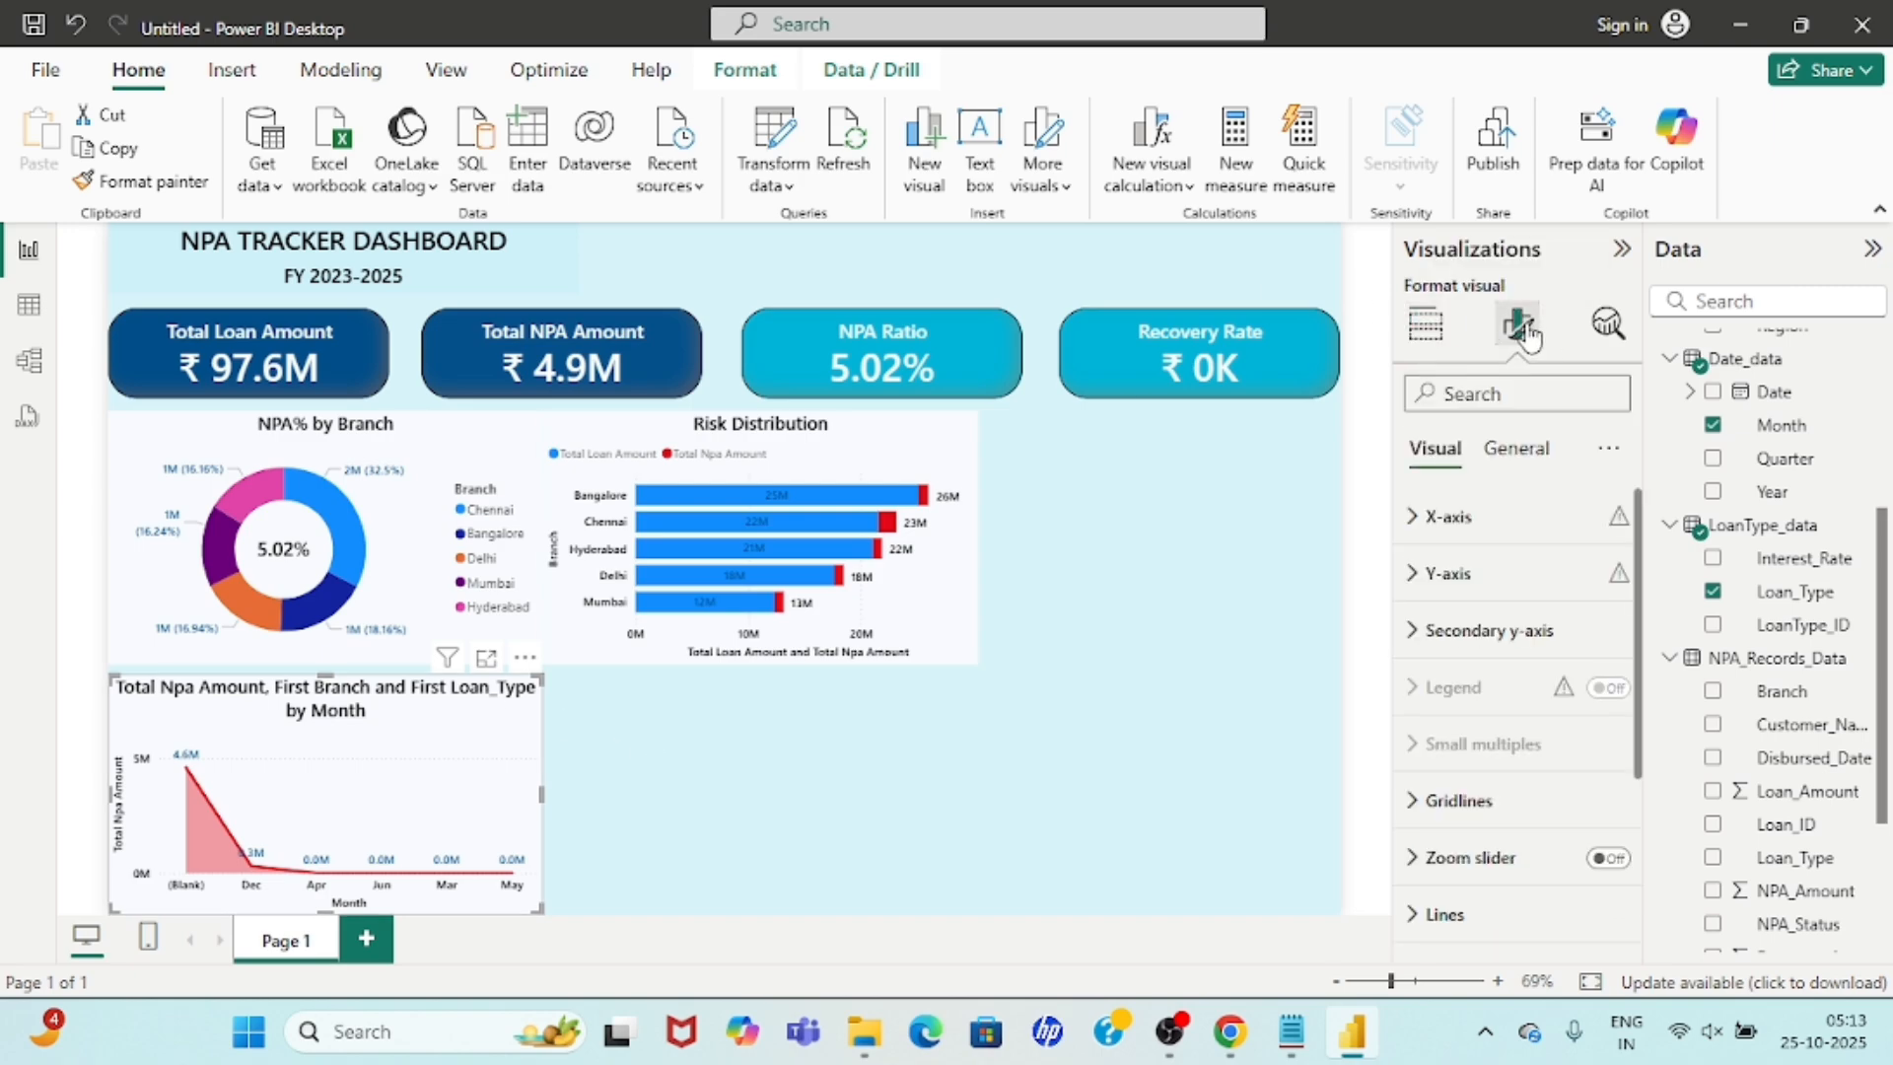
{"action": "left_click", "coordinate": [1519, 447]}
{"action": "left_click", "coordinate": [1455, 571]}
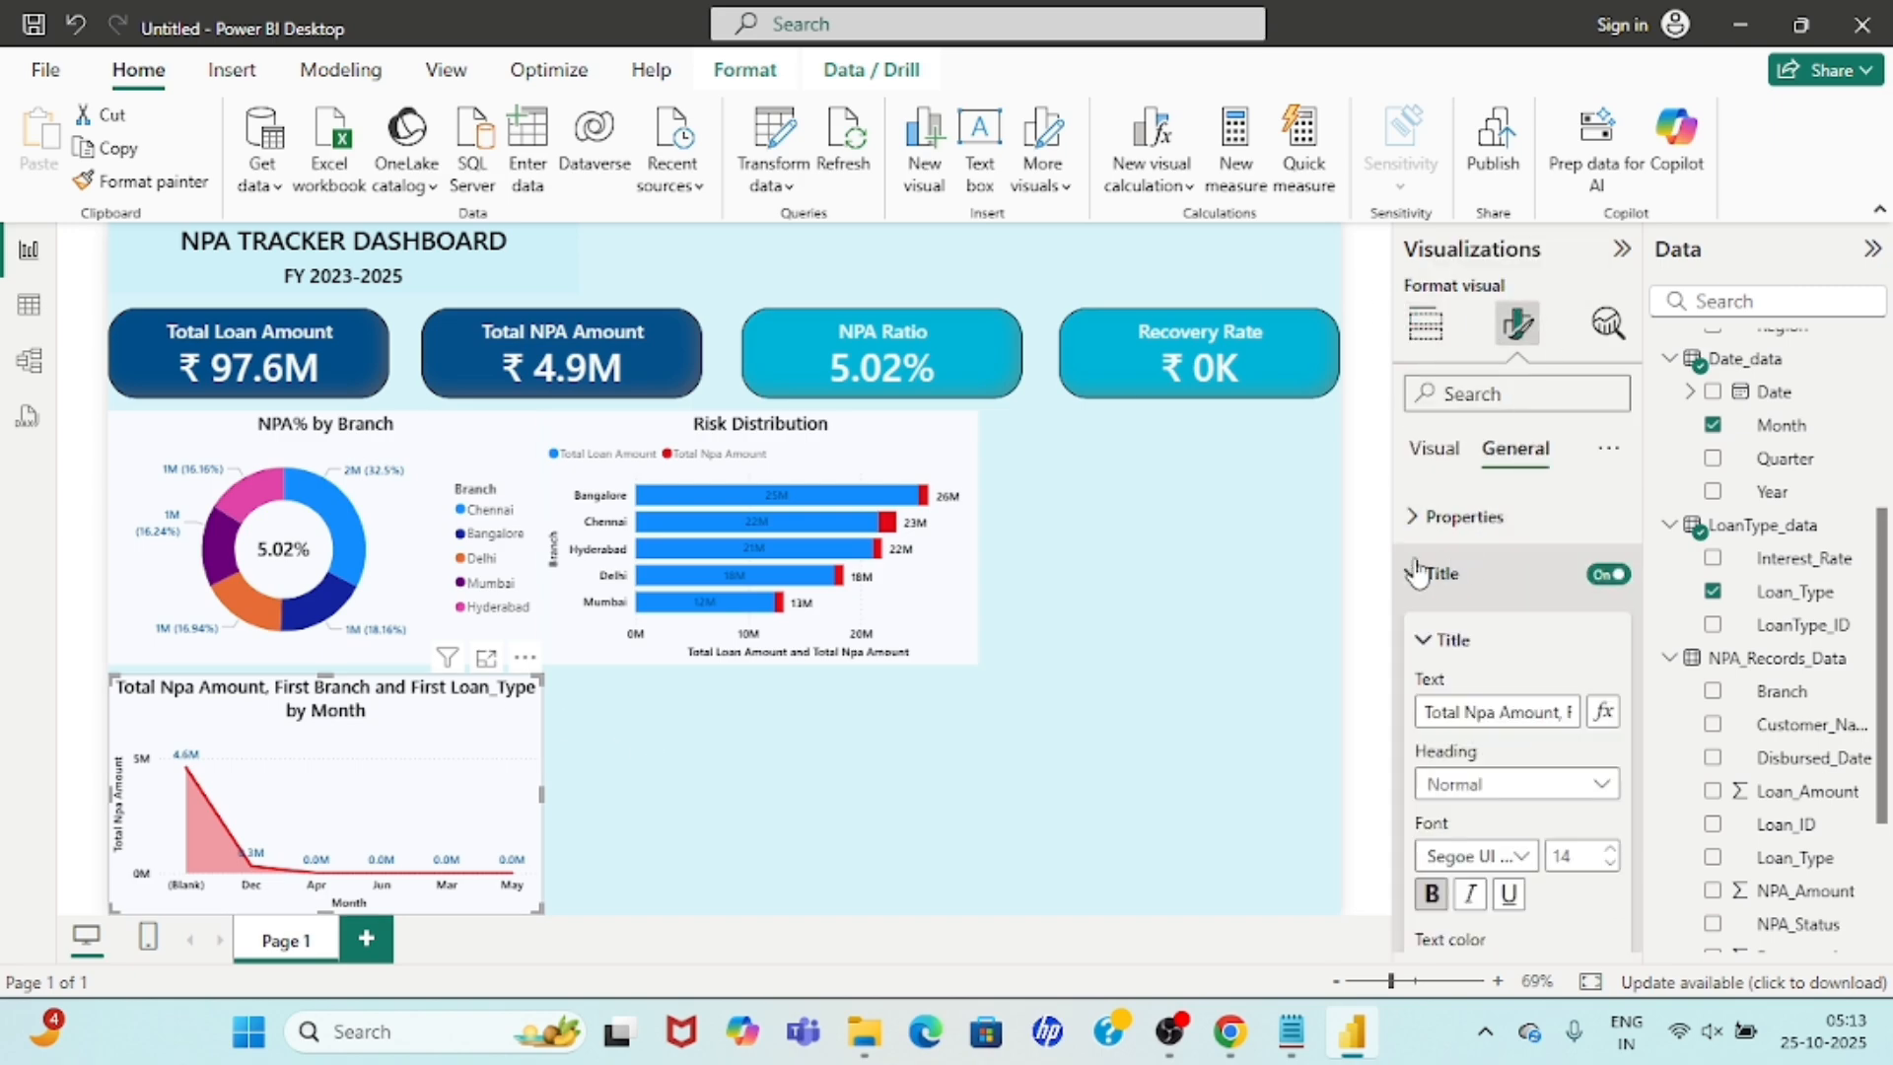
{"action": "triple_click", "coordinate": [1471, 718]}
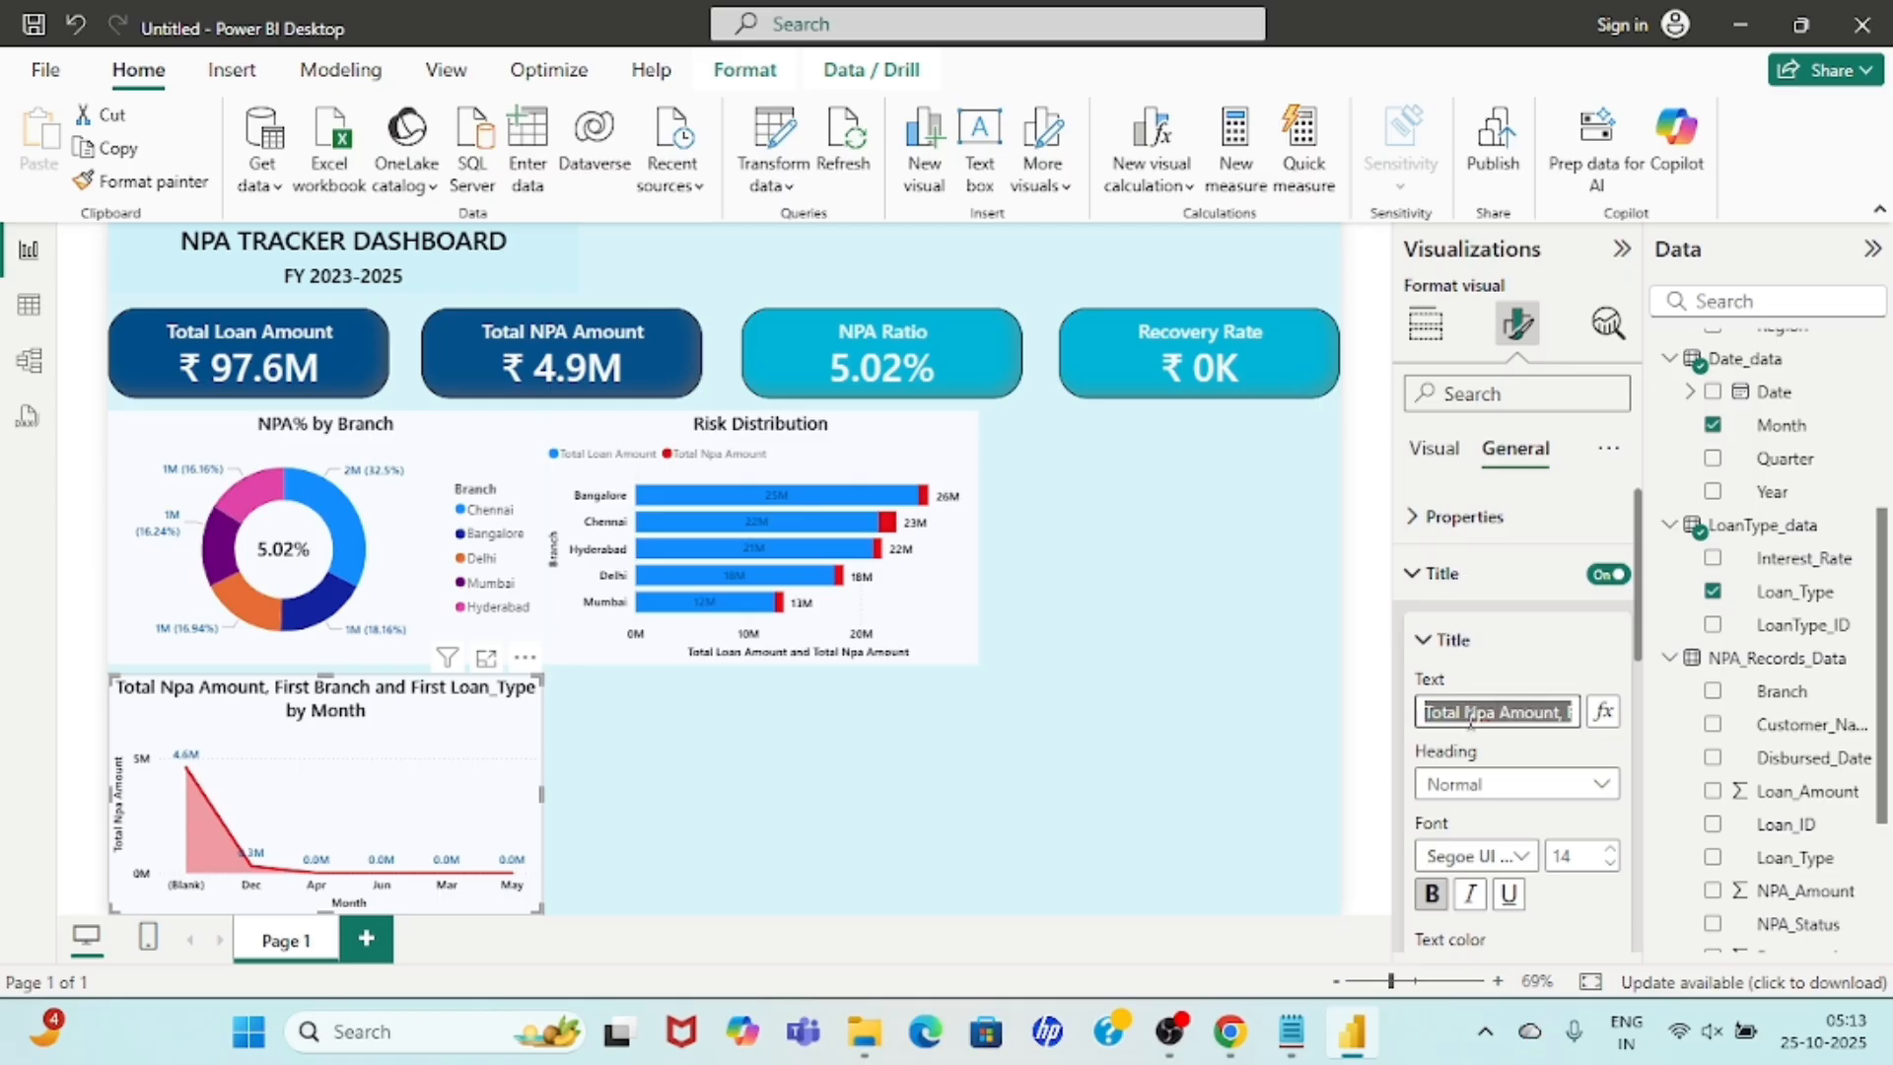
{"action": "type", "text": "NPA tre"}
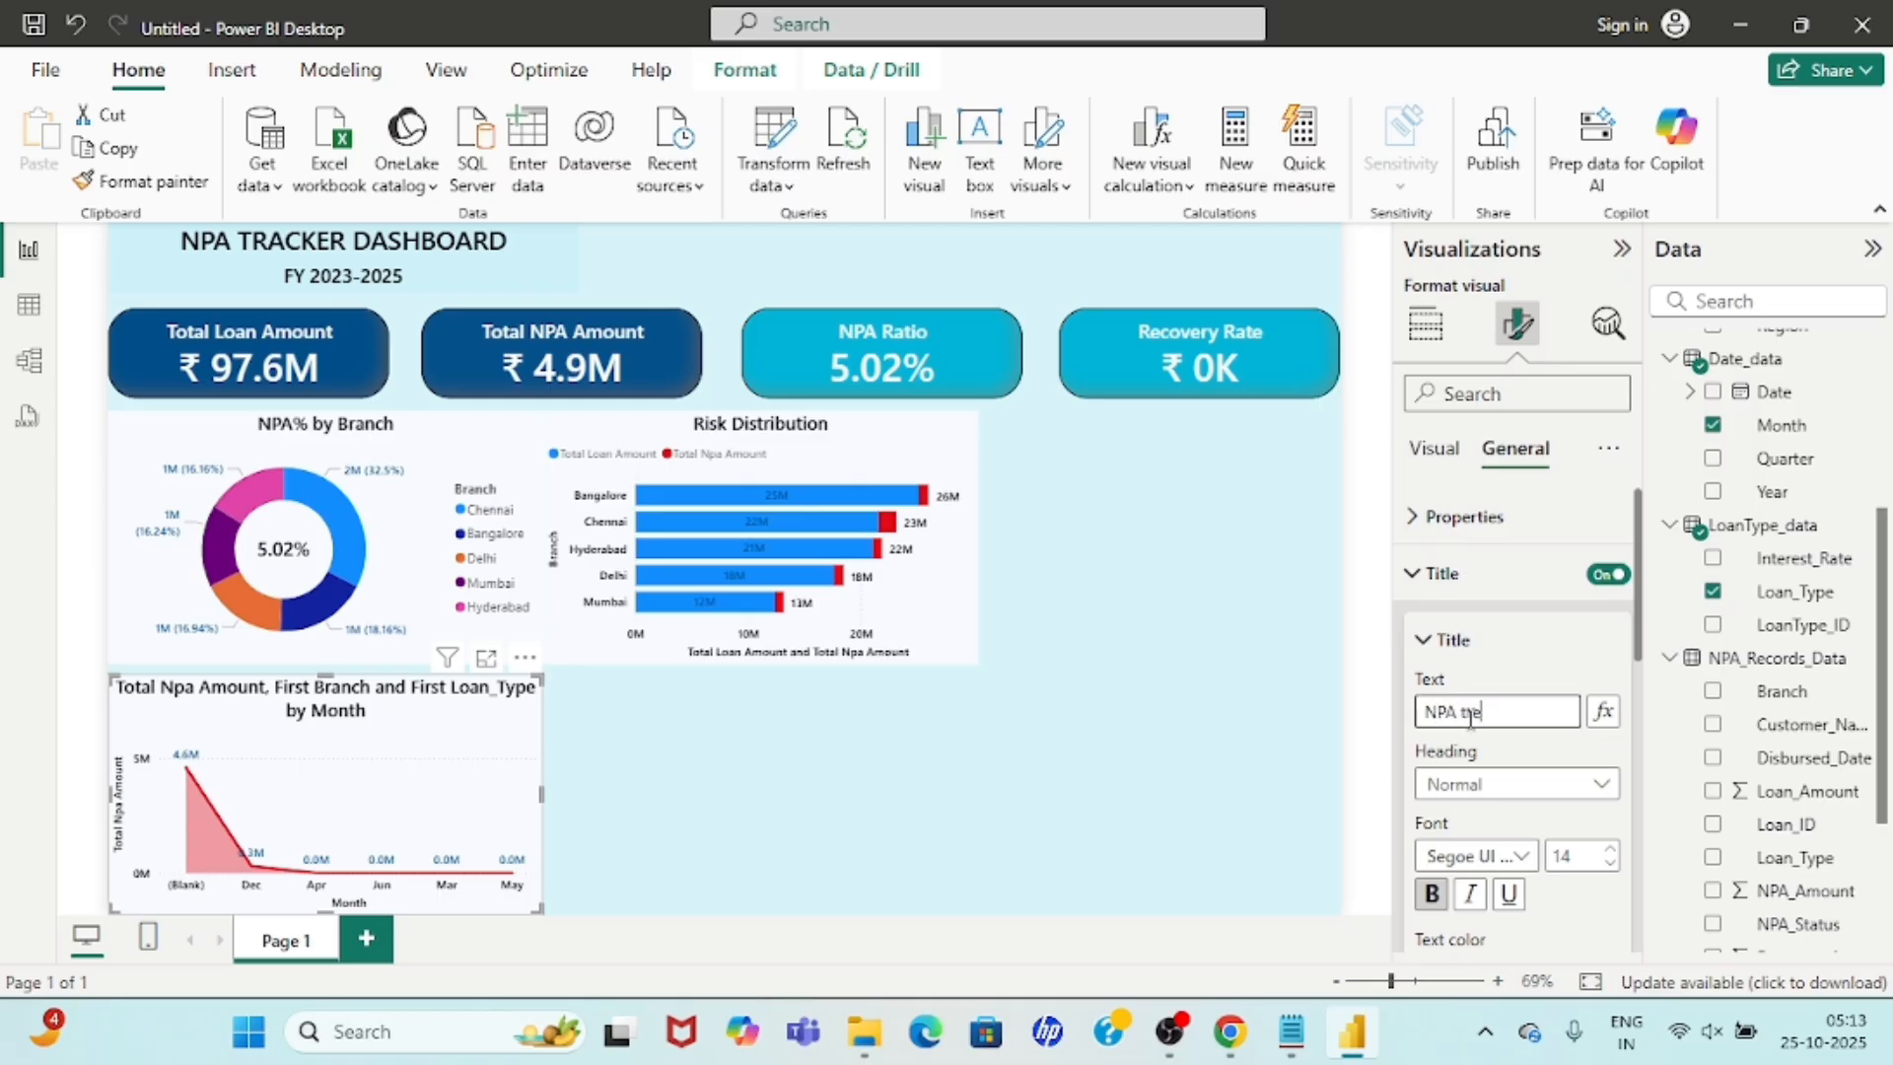
{"action": "type", "text": "n"}
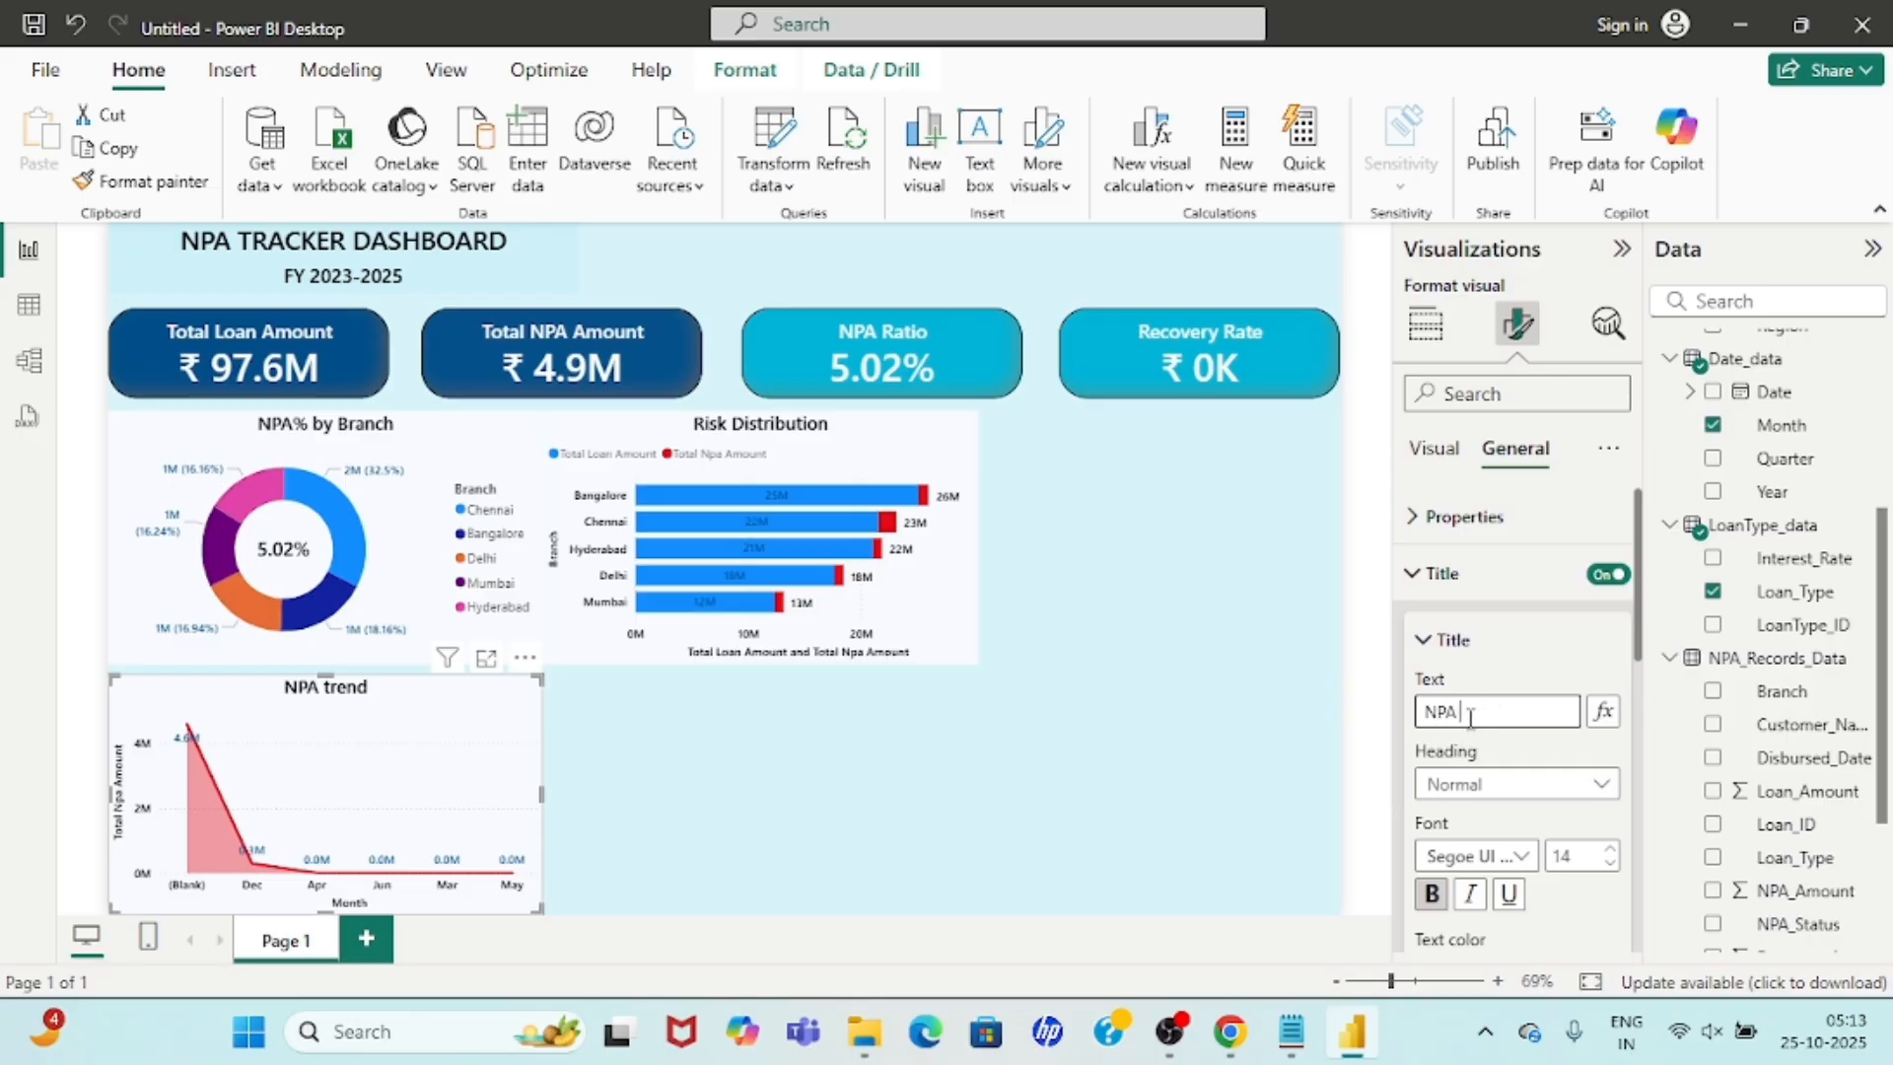
{"action": "type", "text": "Trend"}
{"action": "left_click", "coordinate": [808, 752]}
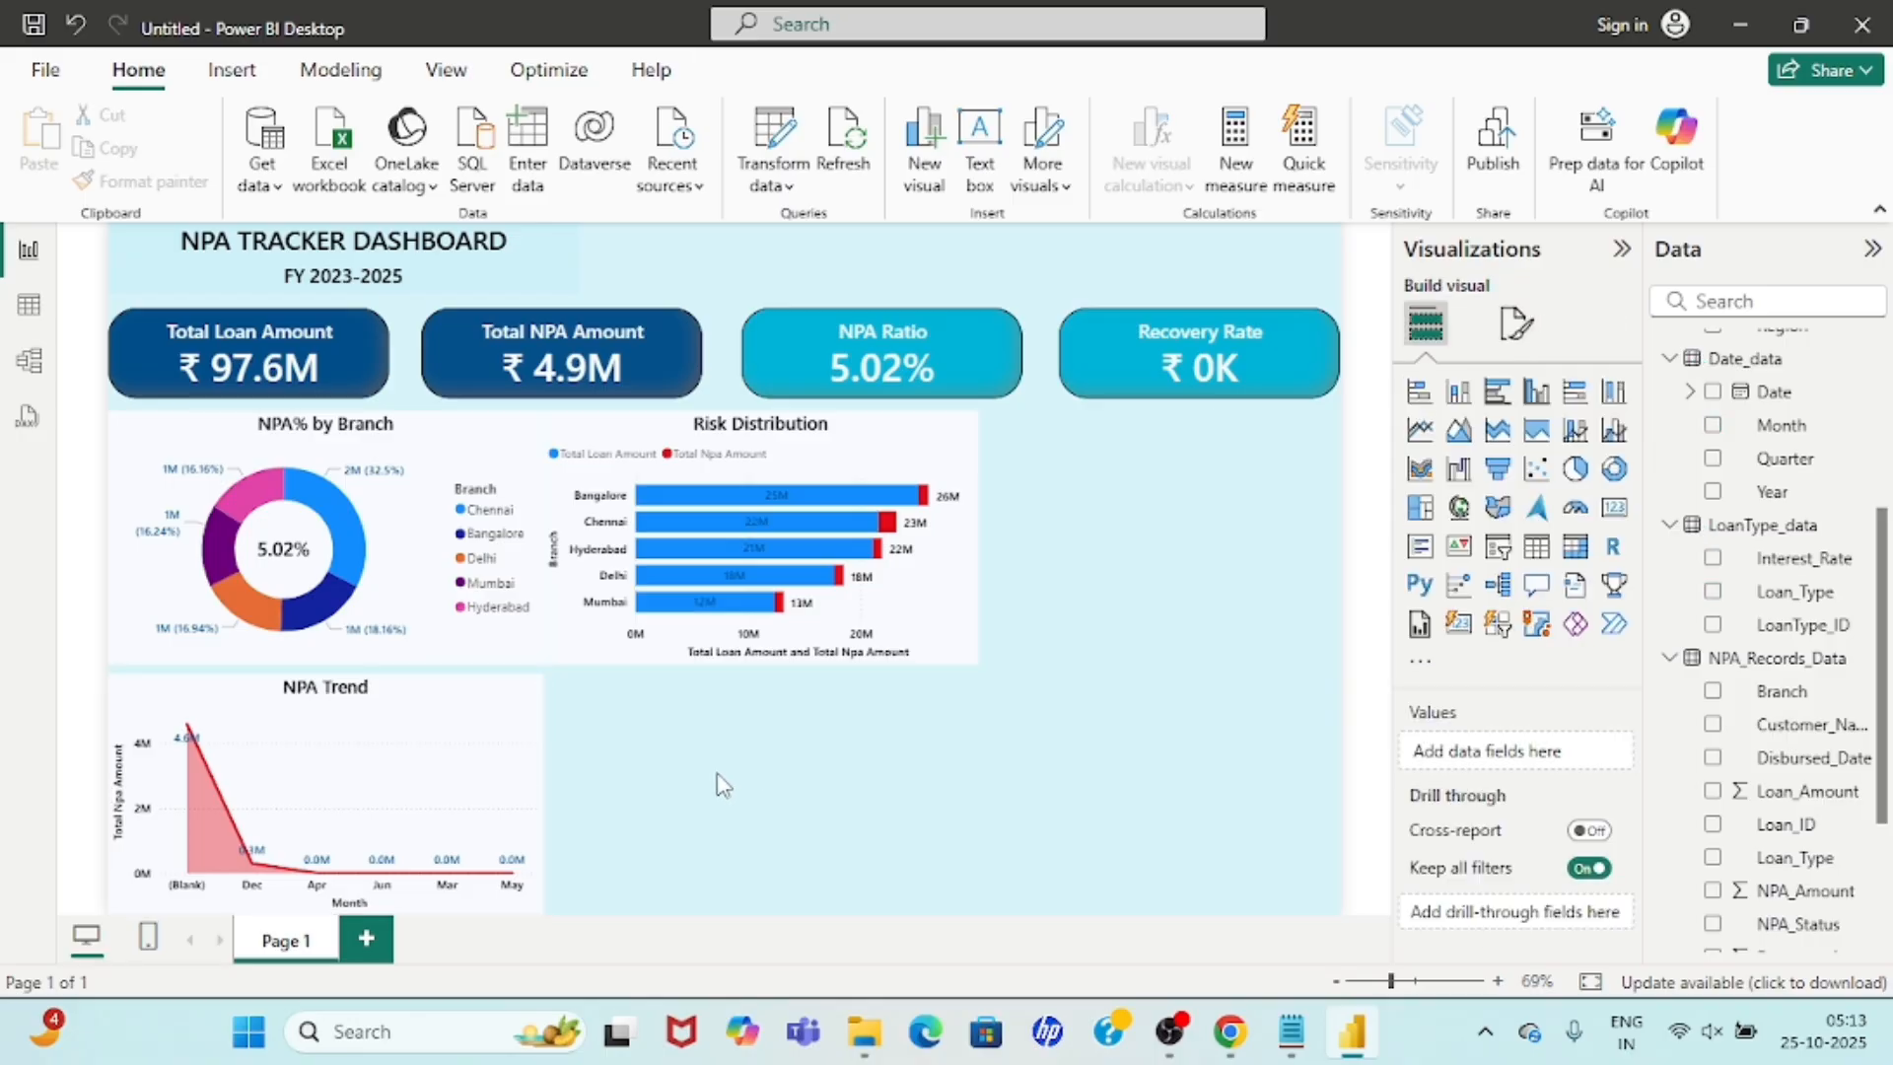
{"action": "left_click", "coordinate": [293, 705]}
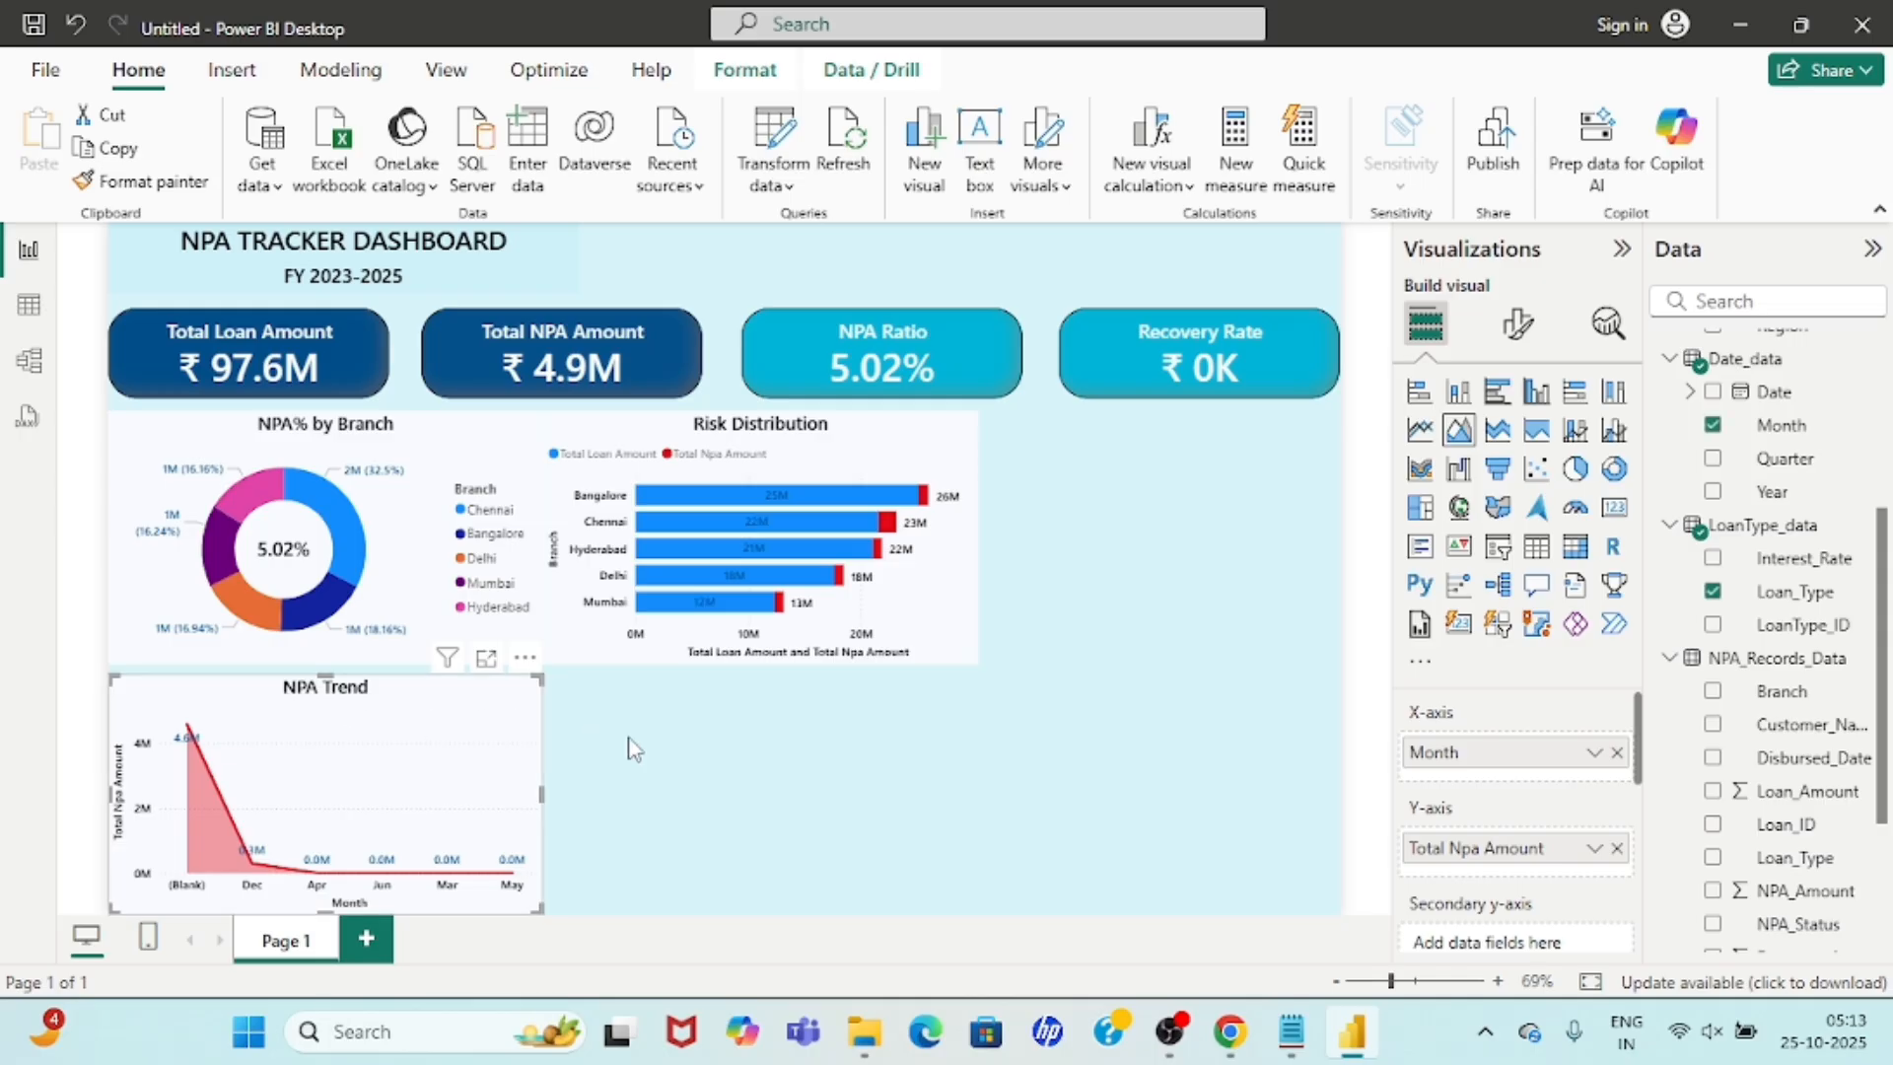
Add a clustered bar chart beside NPA Trend showing Total Npa Amount by Risk_Level.
{"action": "left_click", "coordinate": [725, 766]}
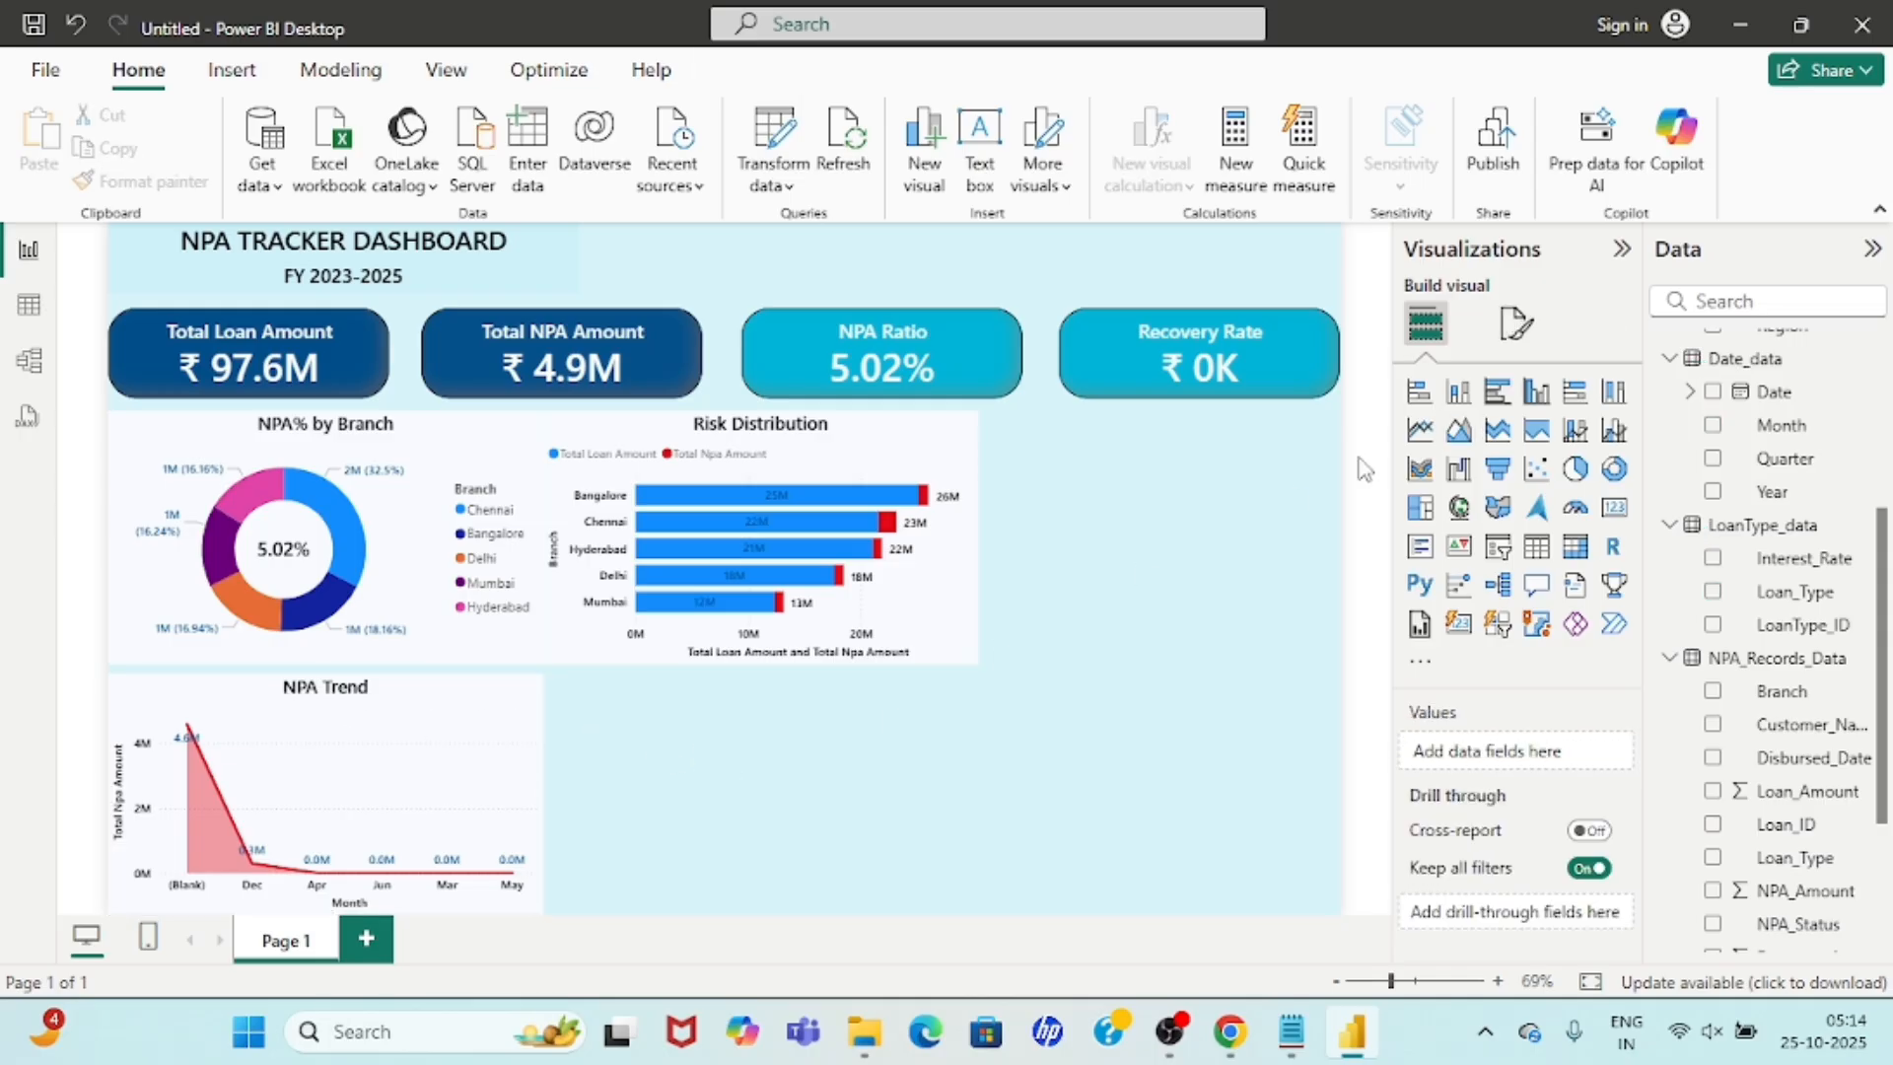
{"action": "left_click", "coordinate": [1498, 395]}
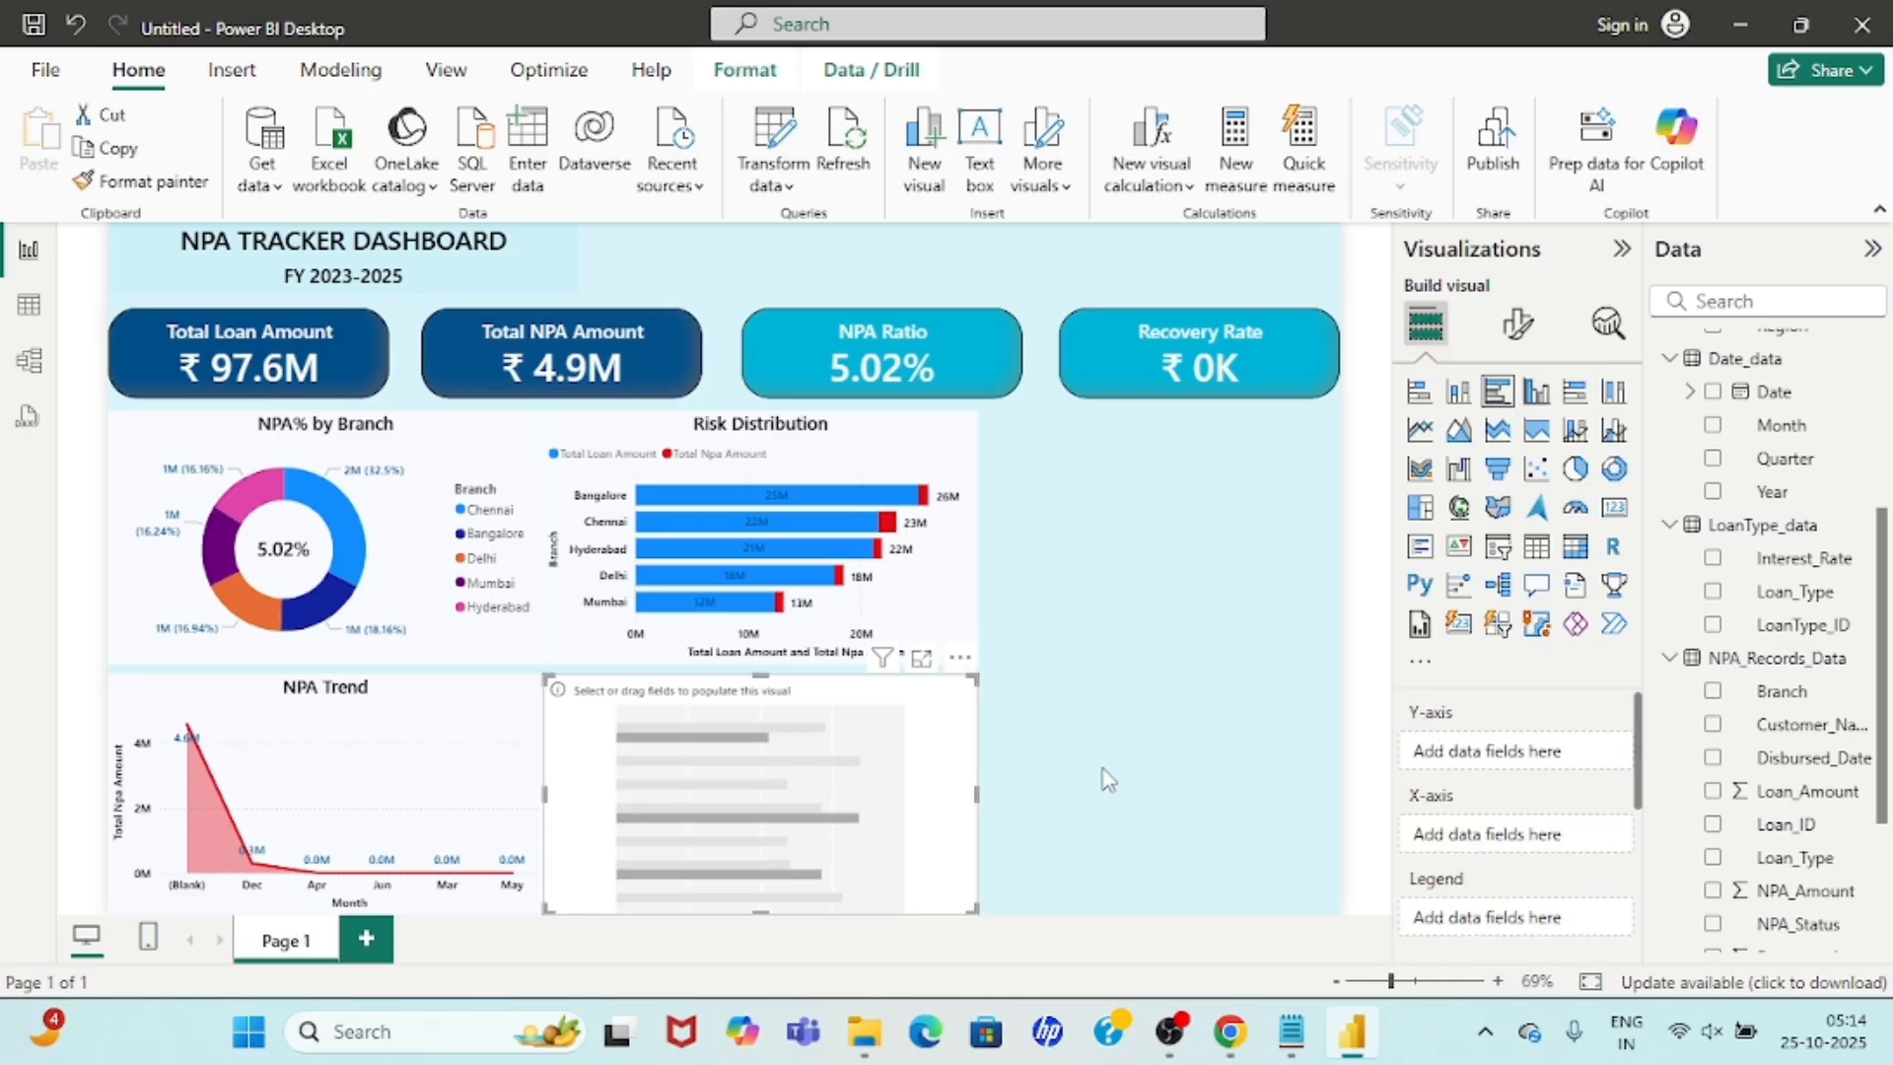
{"action": "scroll", "coordinate": [1753, 779], "scroll_direction": "down", "scroll_amount": 3}
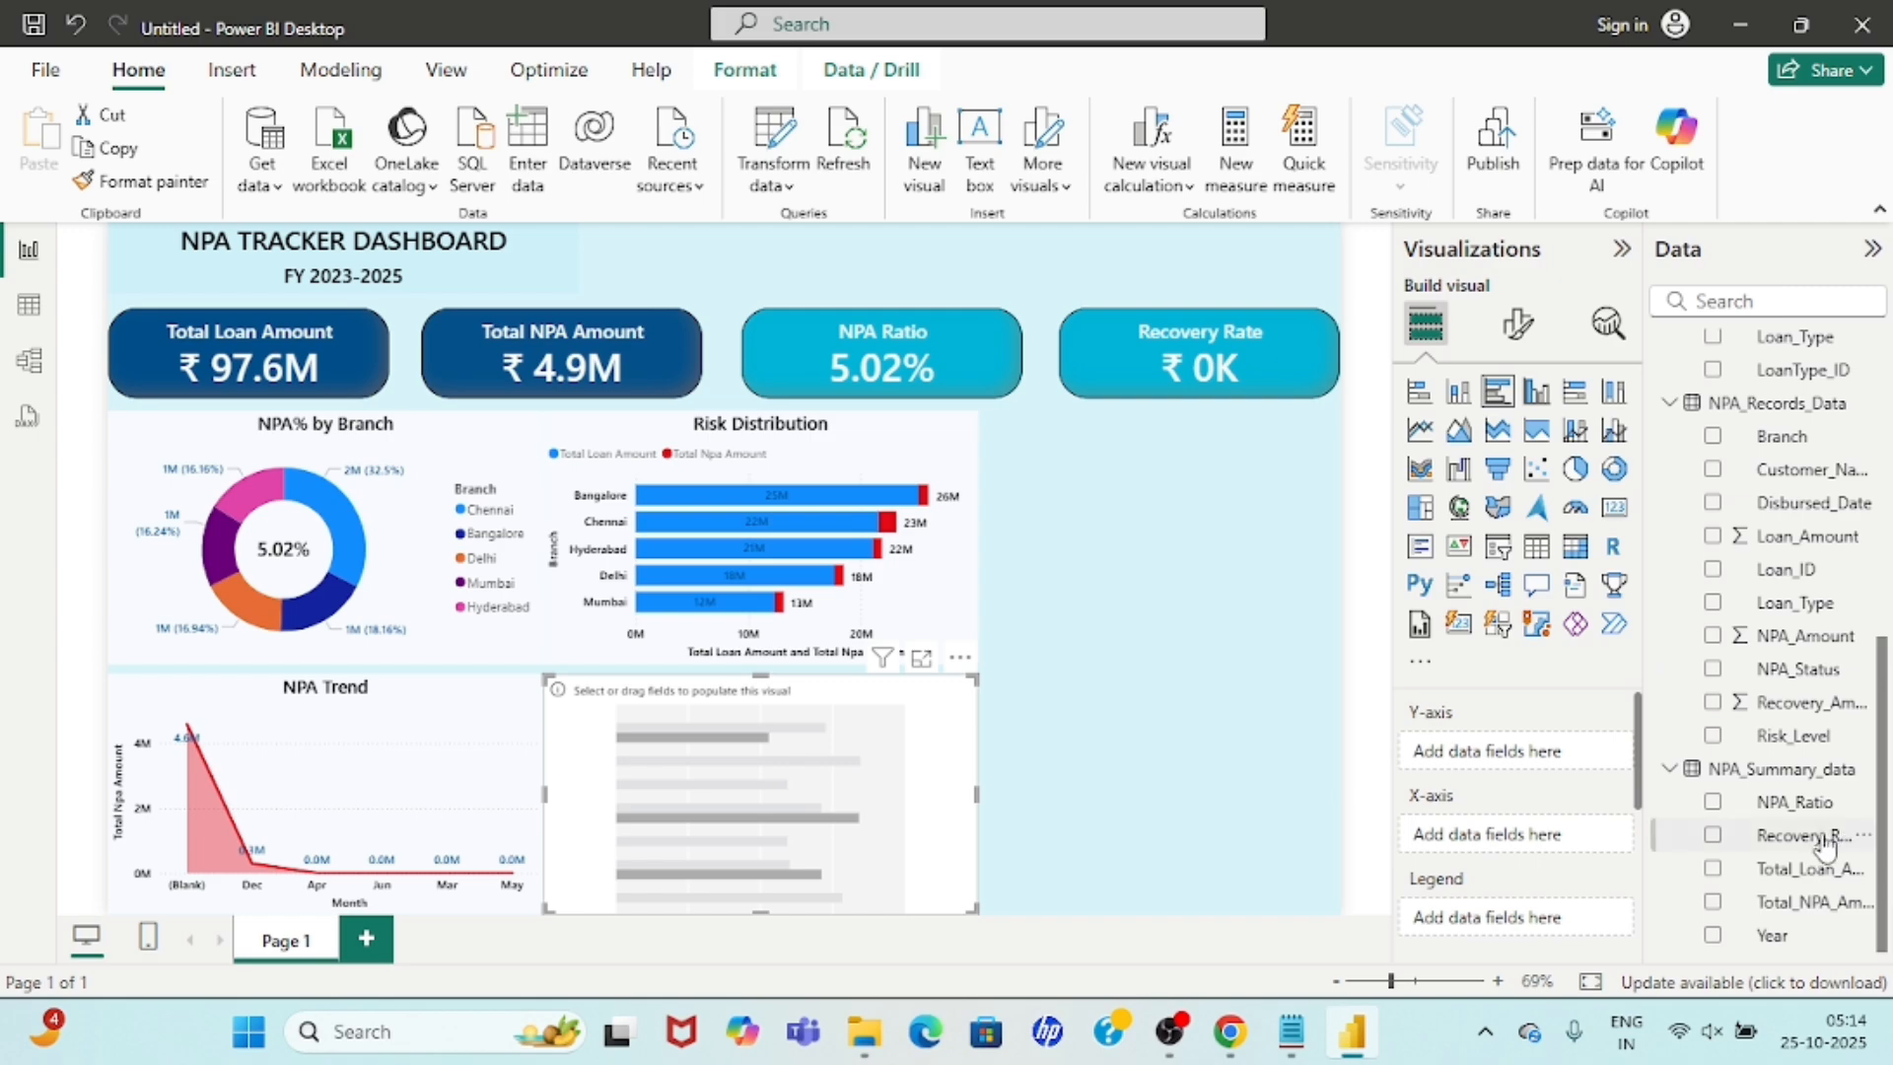
{"action": "left_click", "coordinate": [1712, 735]}
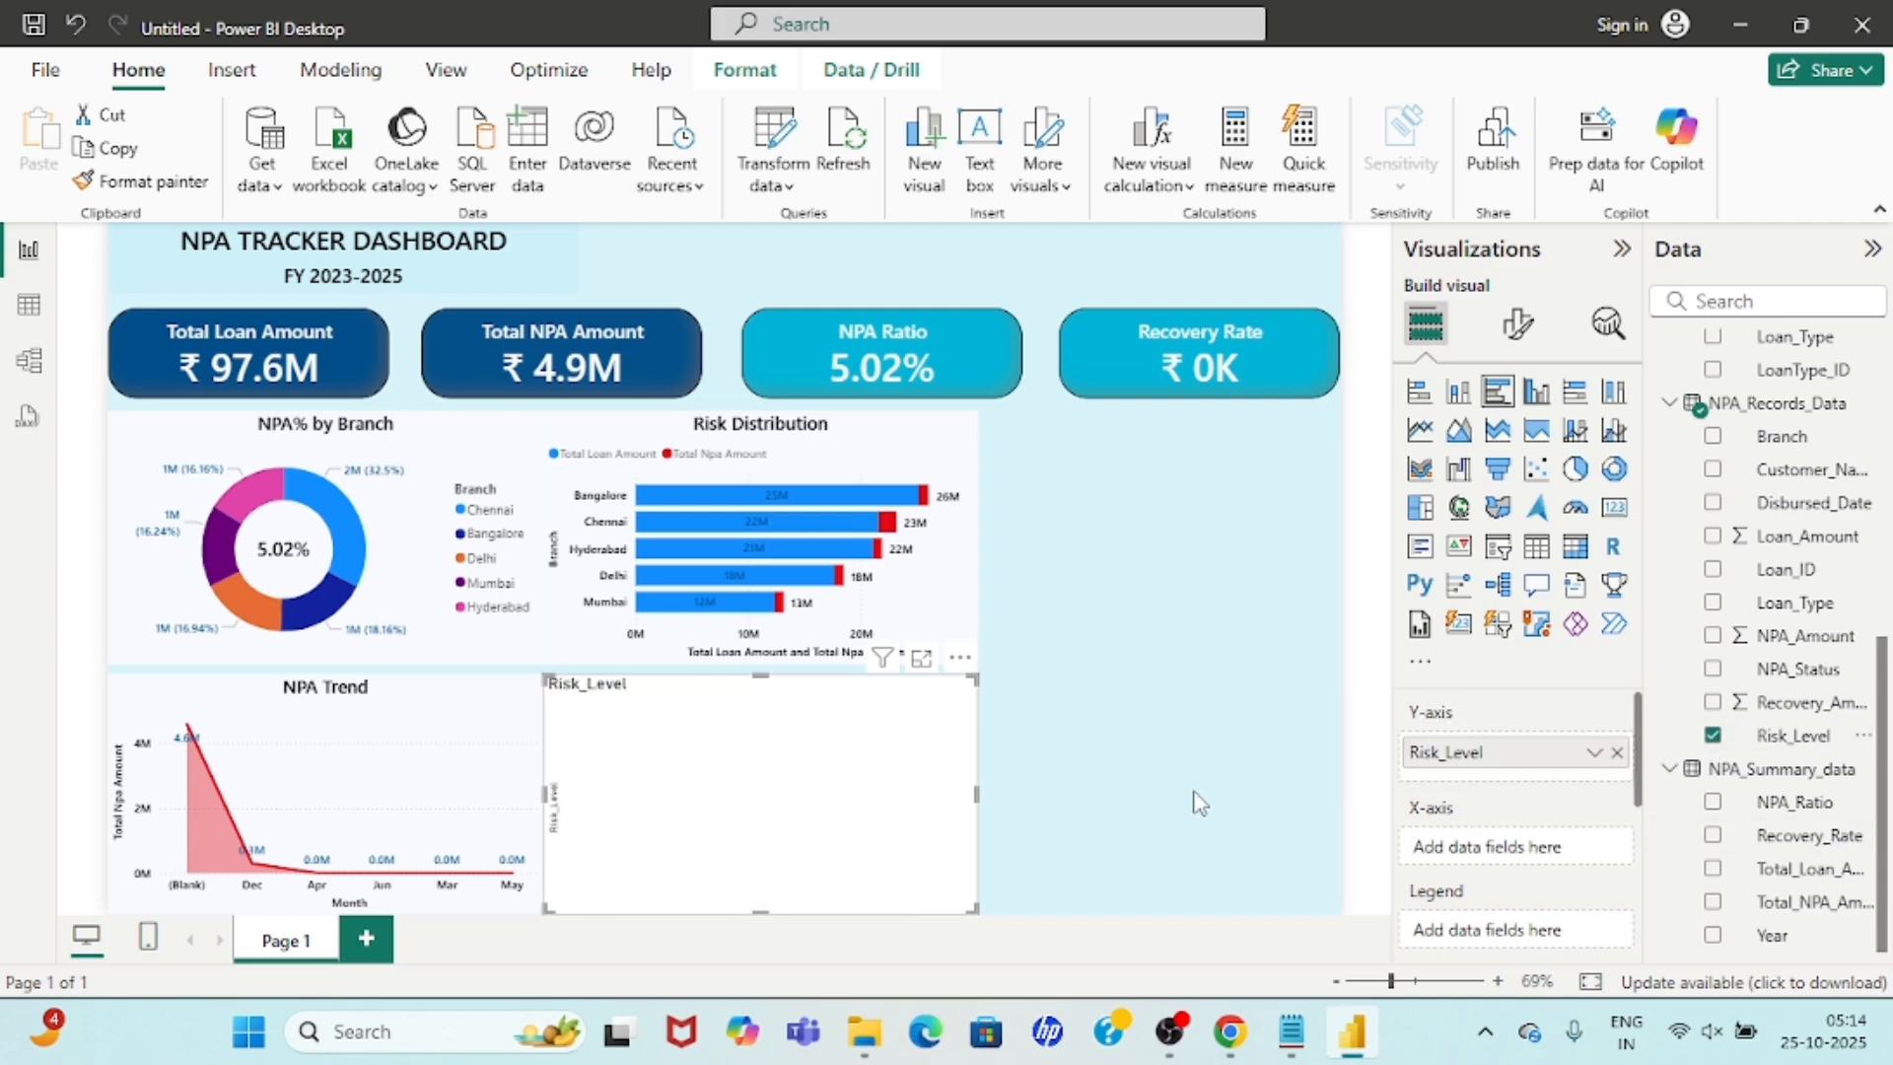
{"action": "scroll", "coordinate": [1789, 552], "scroll_direction": "up", "scroll_amount": 5}
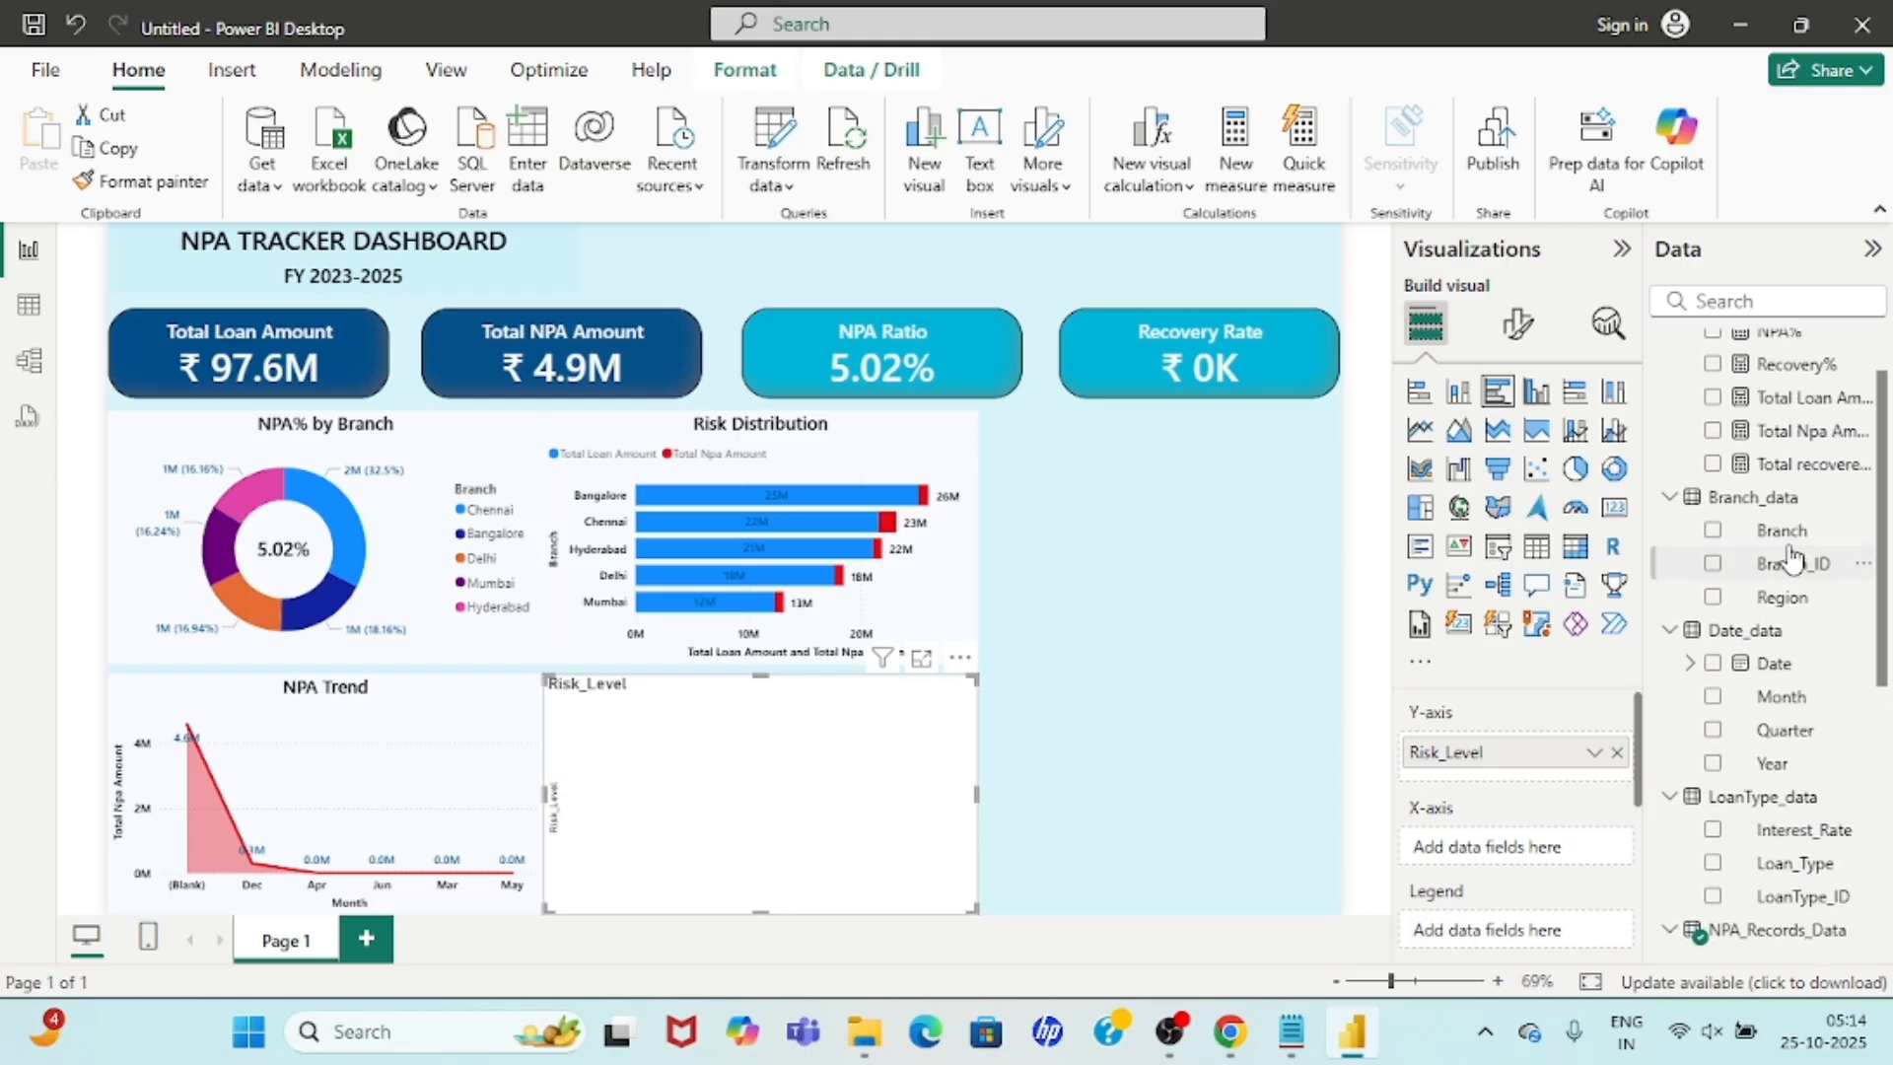
{"action": "left_click", "coordinate": [1713, 432]}
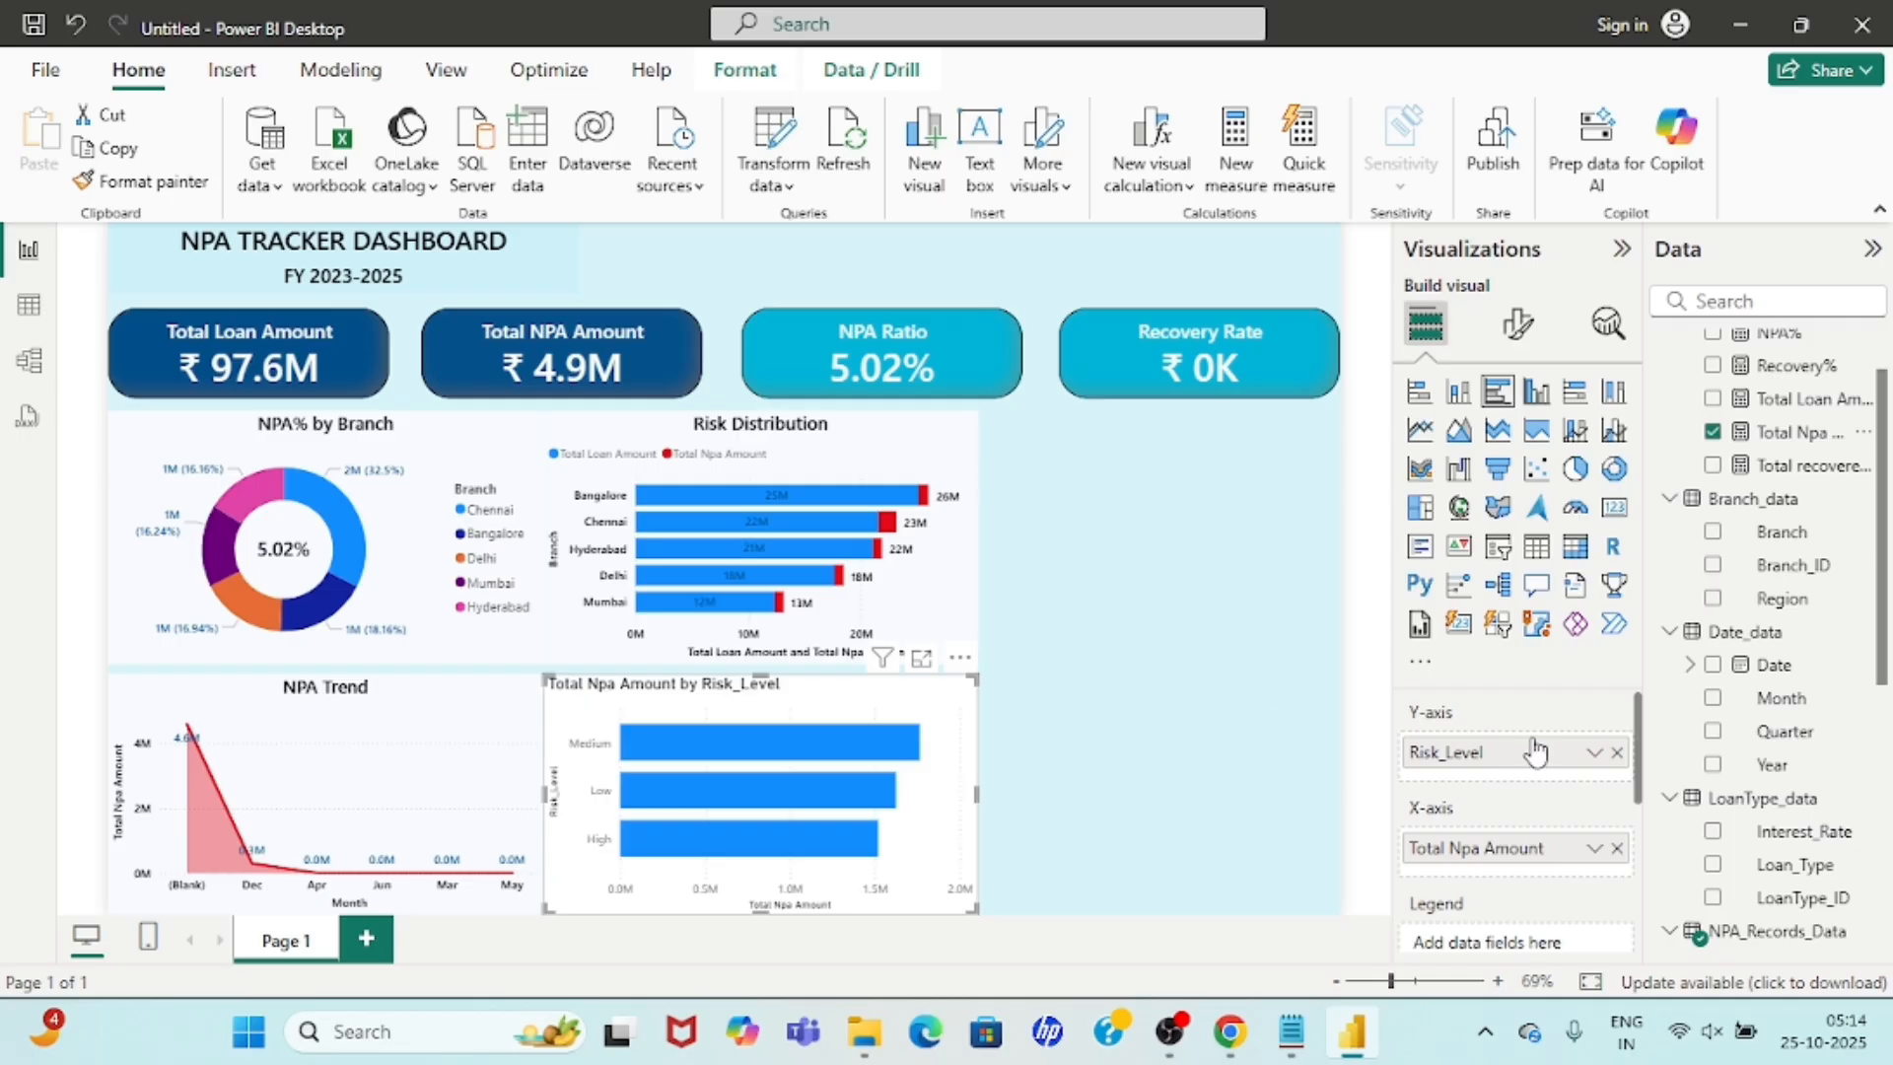
Add Loan_Type from LoanType_data and Branch from Branch_data to the Risk_Level bar chart's tooltips.
{"action": "scroll", "coordinate": [1534, 759], "scroll_direction": "down", "scroll_amount": 4}
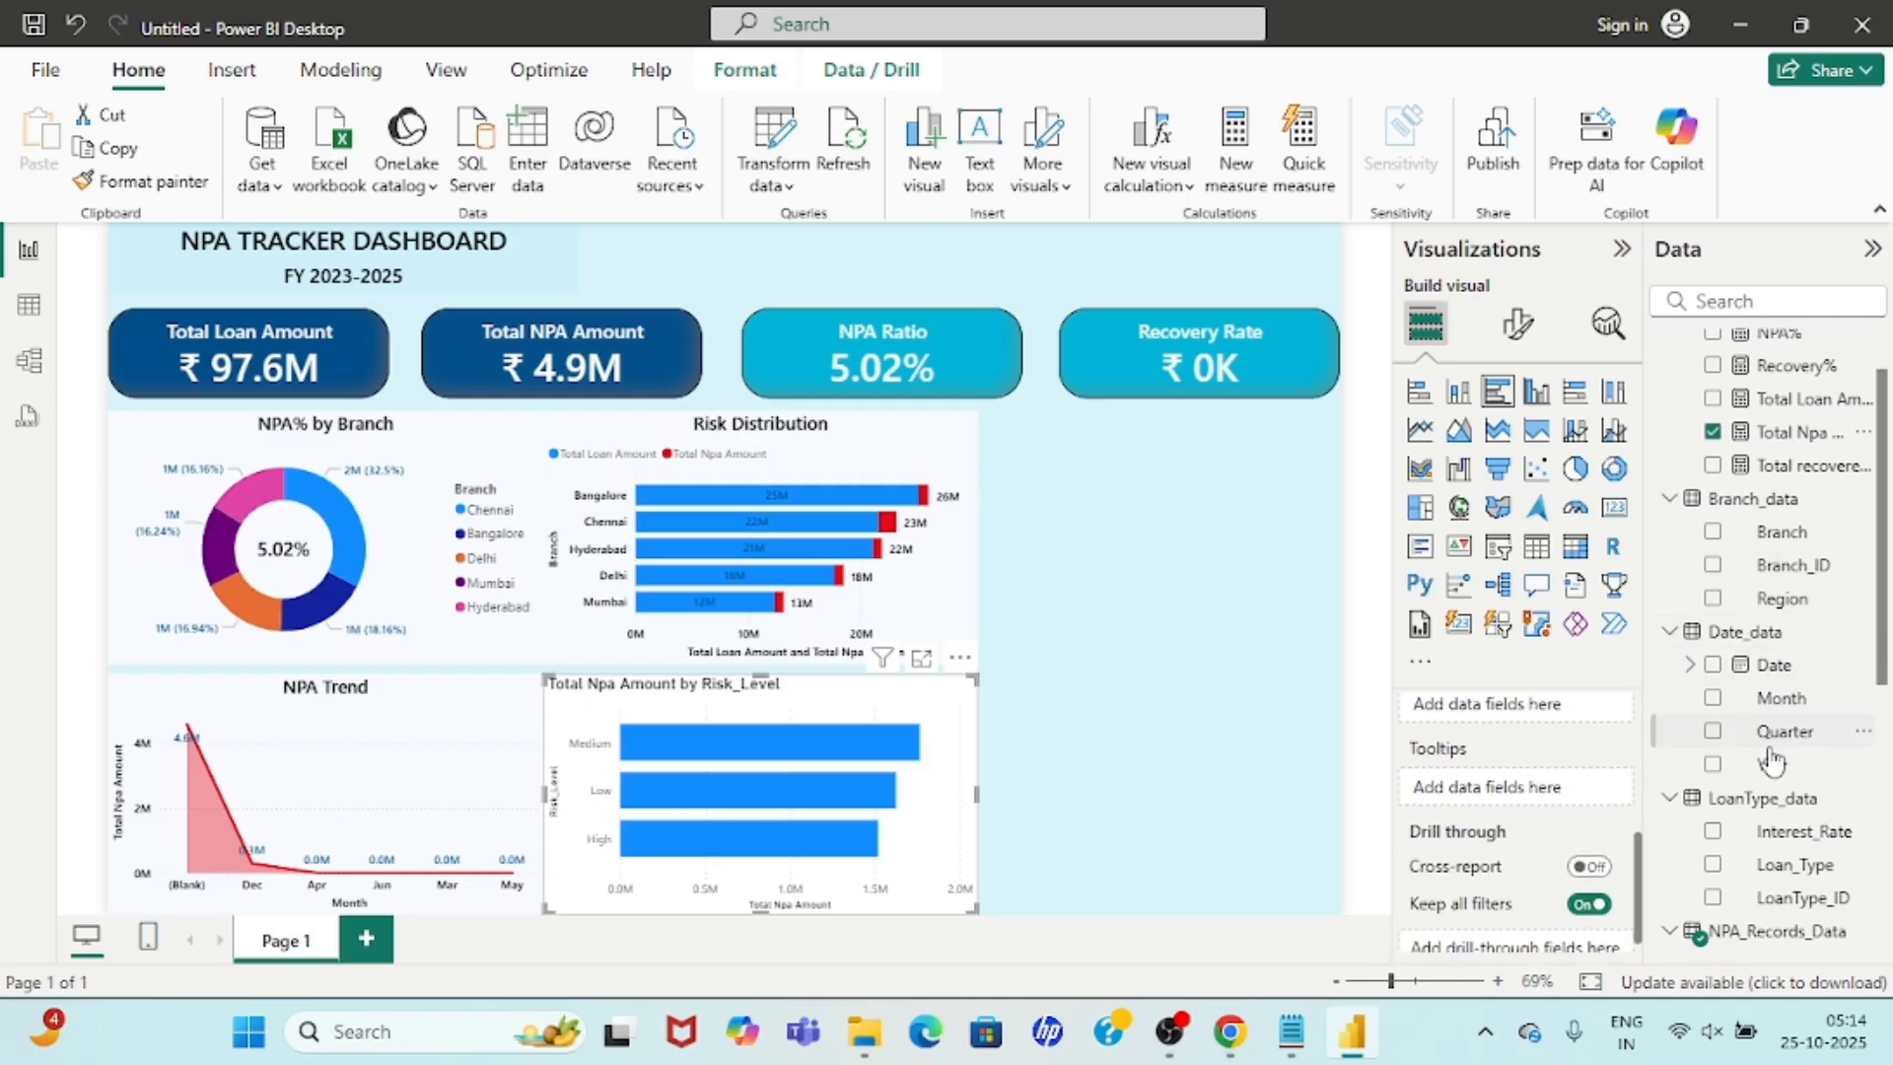
{"action": "scroll", "coordinate": [1770, 759], "scroll_direction": "down", "scroll_amount": 1}
{"action": "left_click_drag", "start_coordinate": [1795, 779], "coordinate": [1582, 788]}
{"action": "left_click_drag", "start_coordinate": [1781, 445], "coordinate": [1523, 830]}
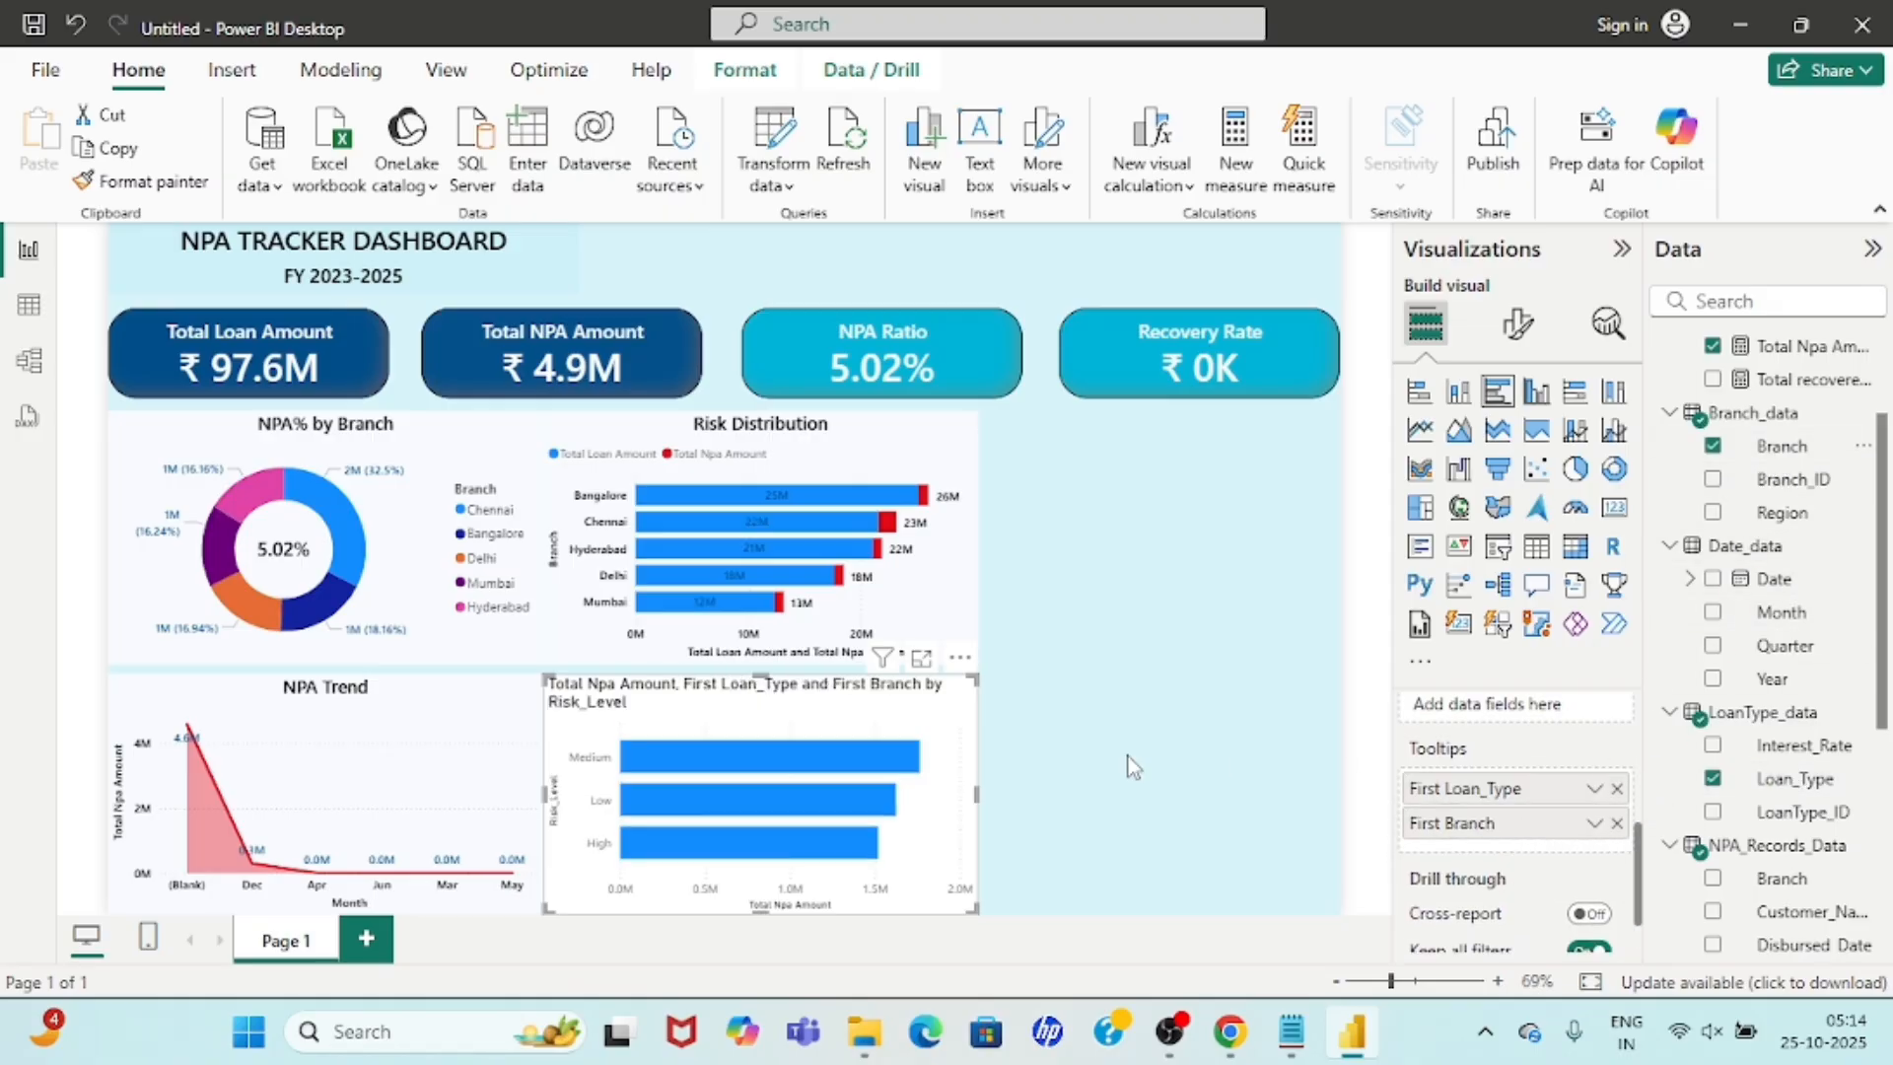
Copy the NPA Trend chart's formatting onto the Risk_Level bar chart with Format painter.
{"action": "mouse_move", "coordinate": [754, 735]}
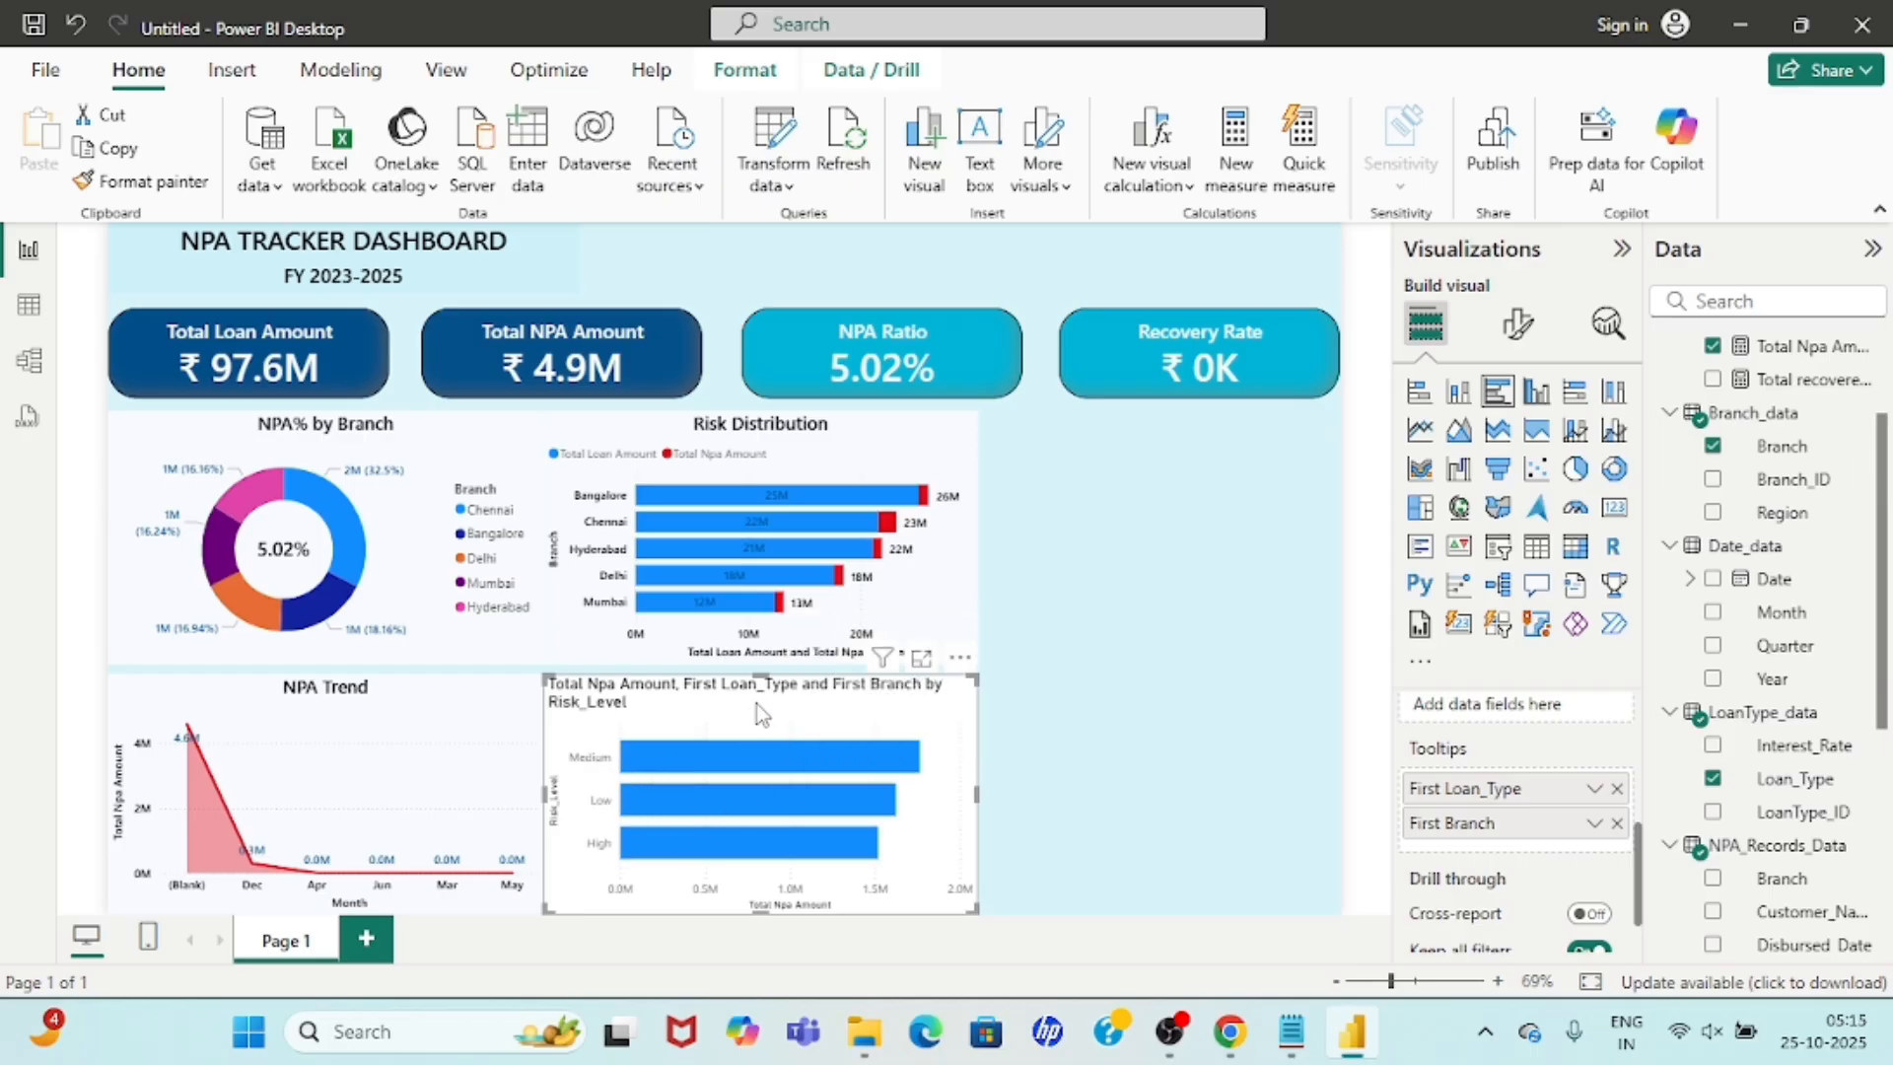
{"action": "left_click", "coordinate": [349, 709]}
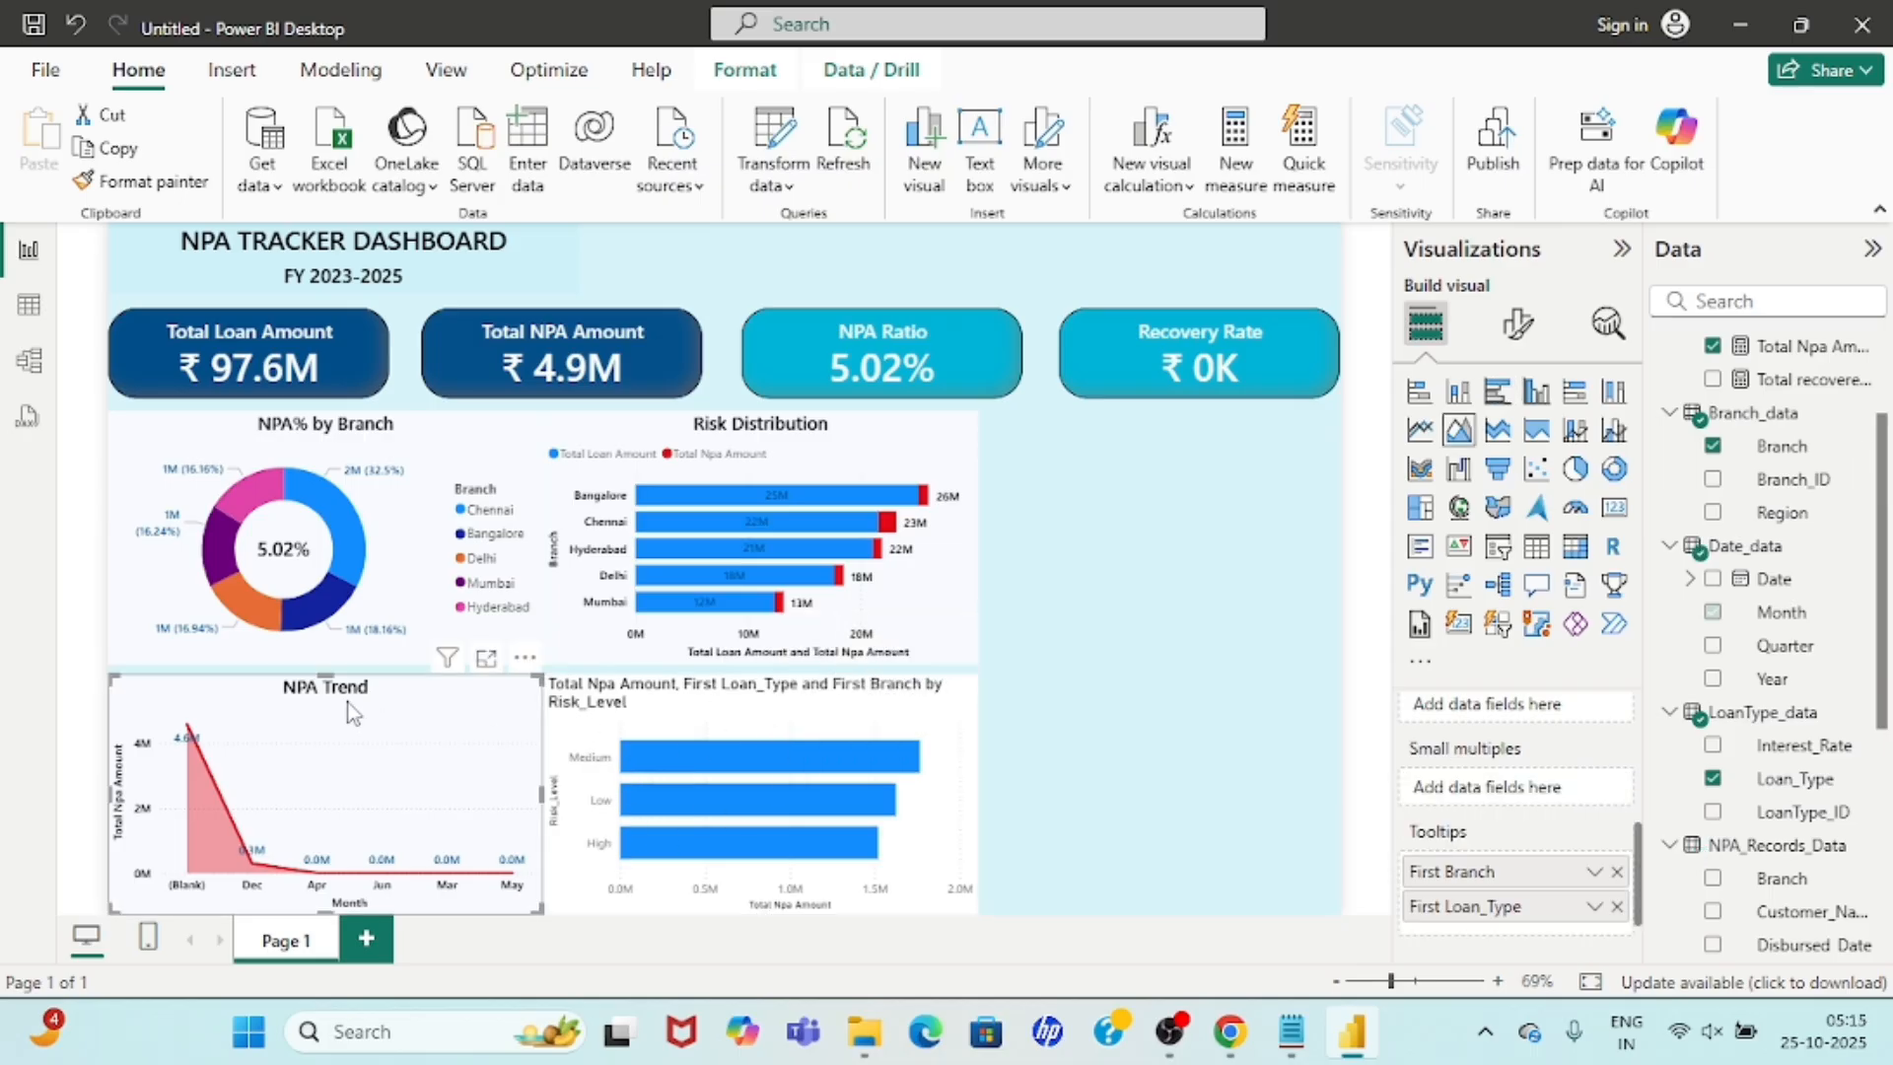
{"action": "left_click", "coordinate": [169, 193]}
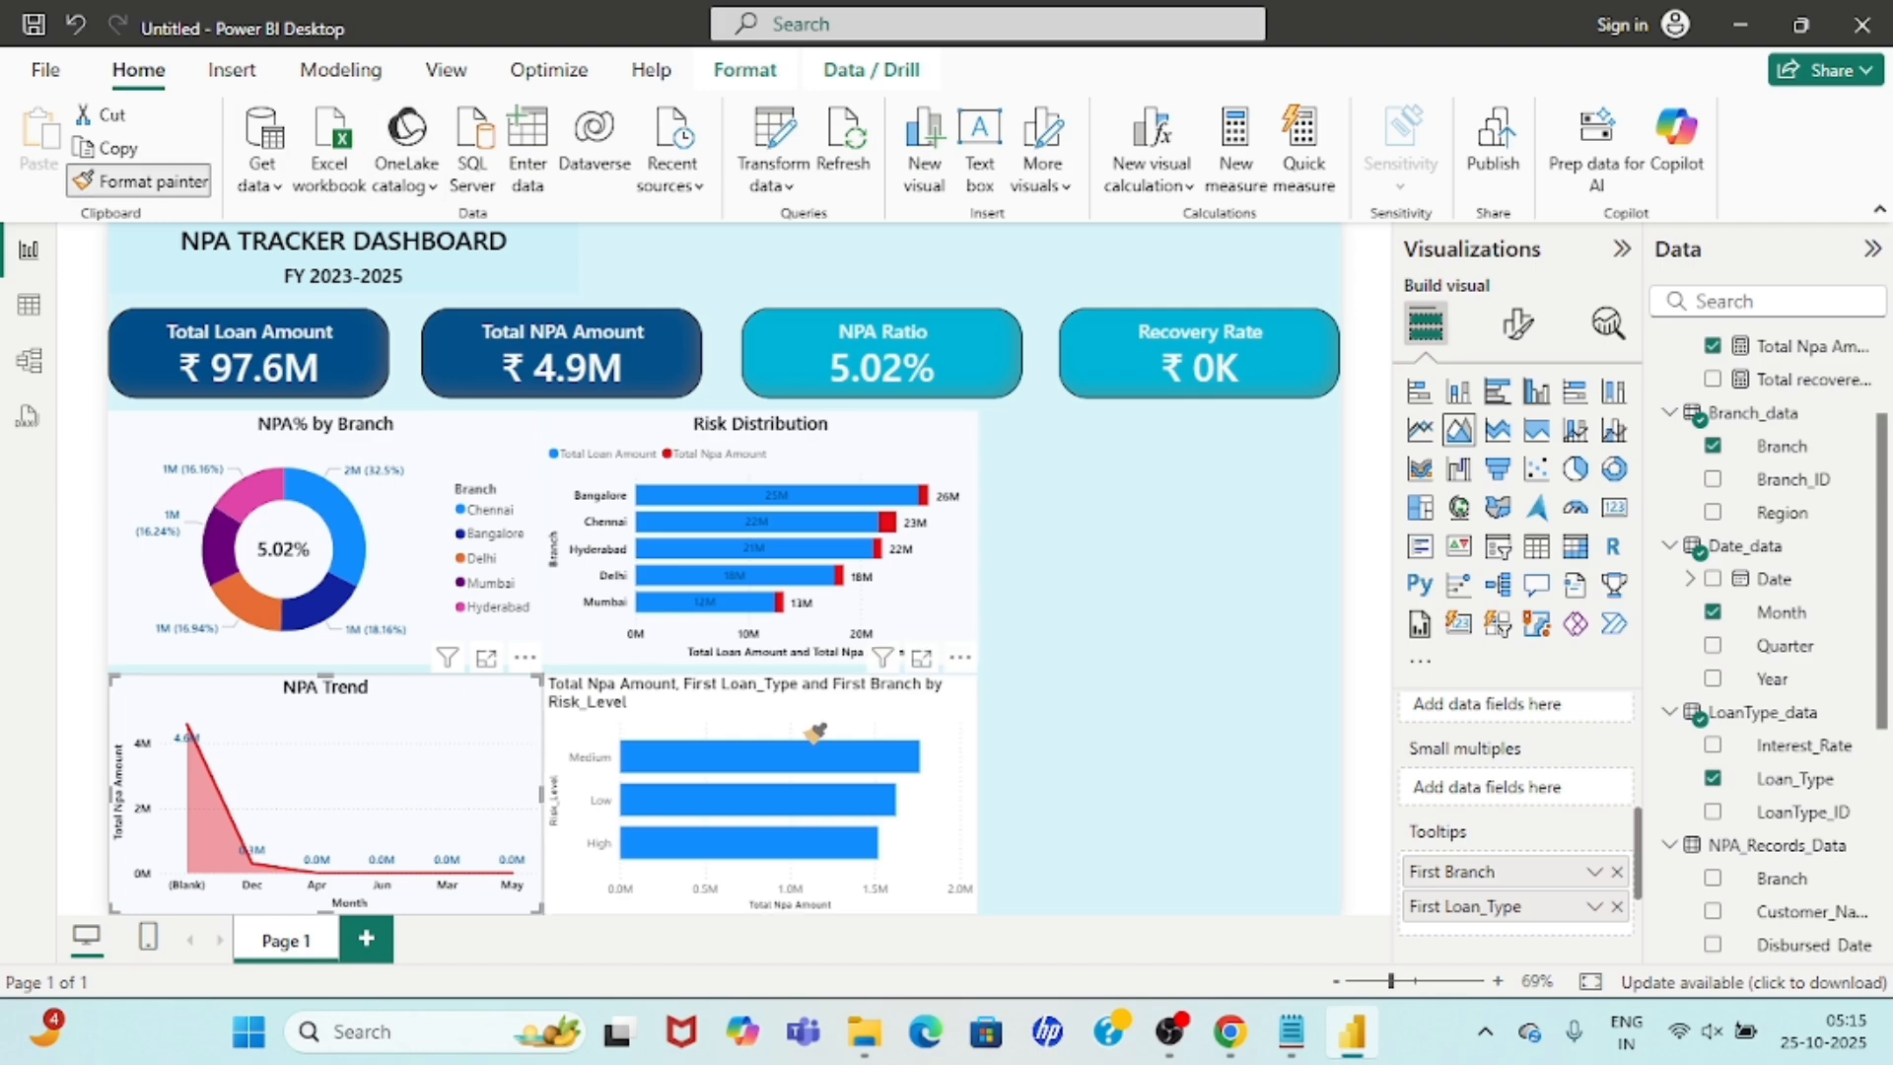
{"action": "left_click", "coordinate": [797, 687]}
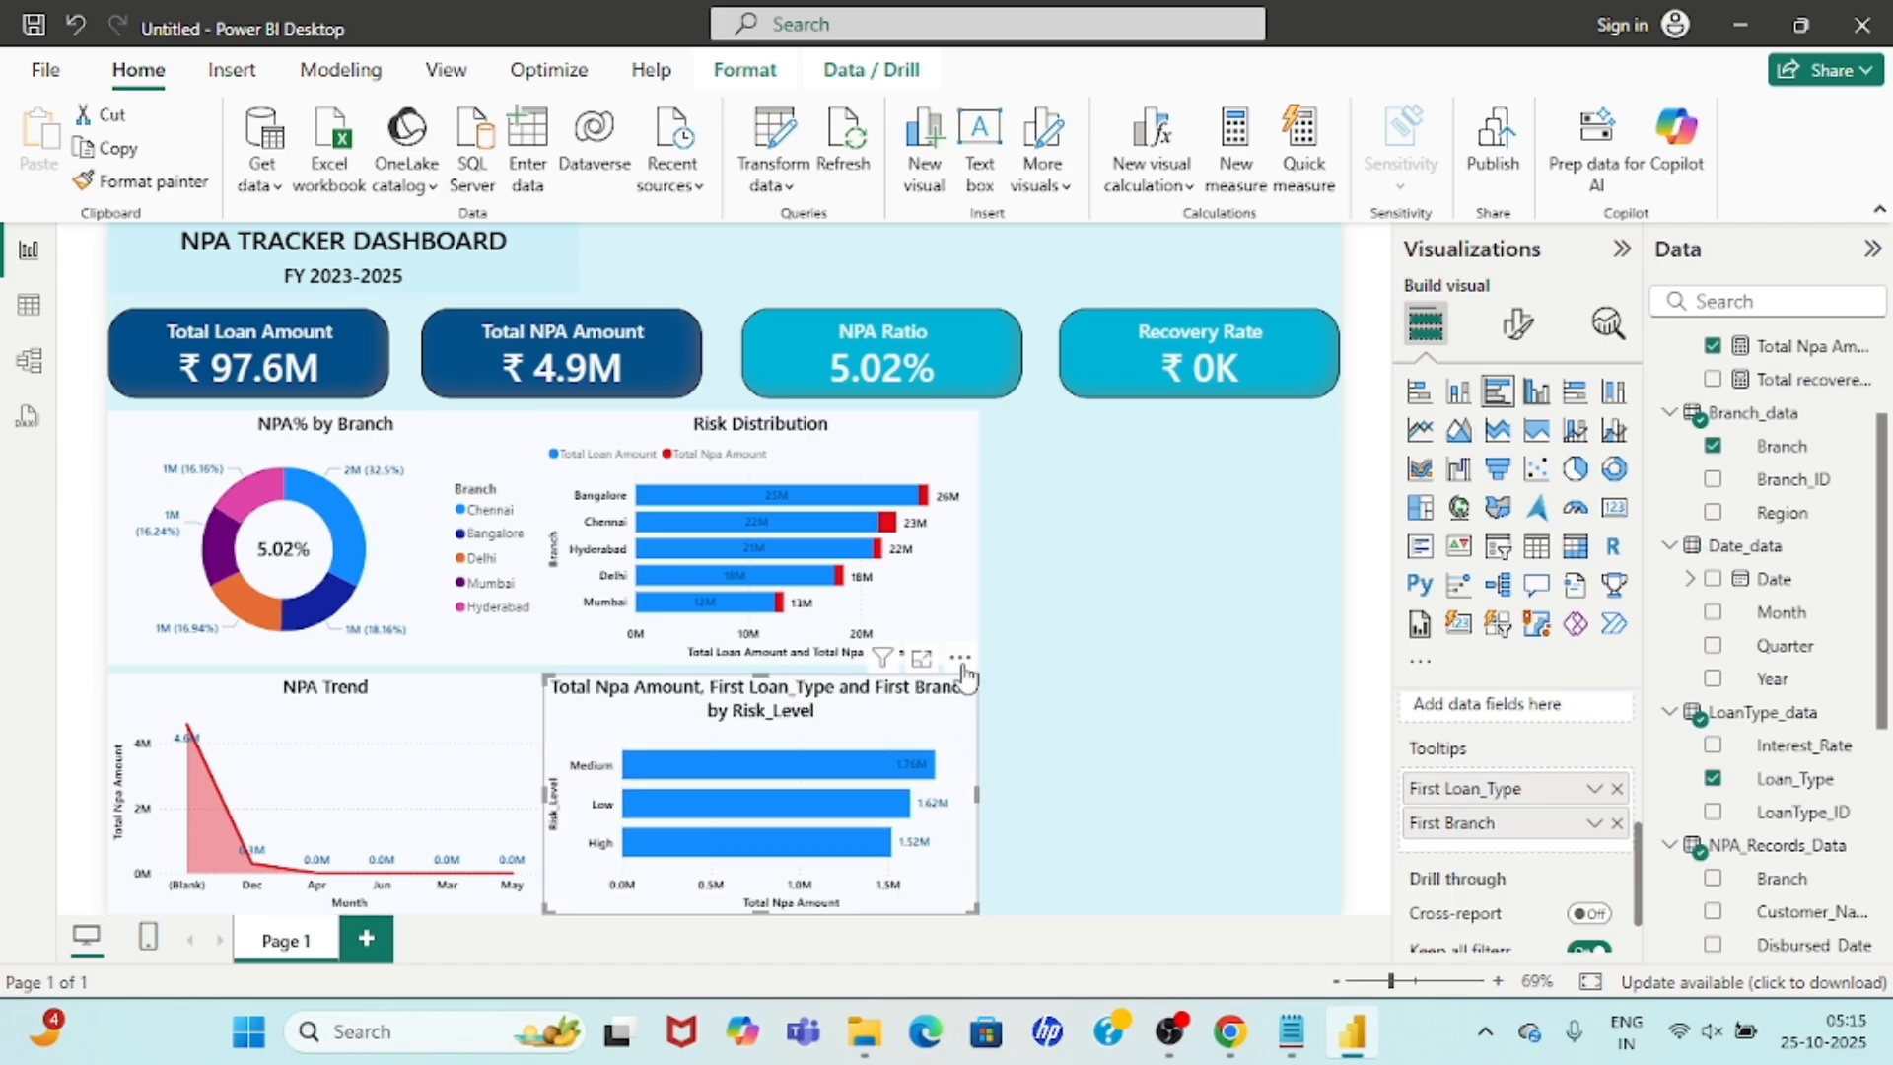
Change the Risk_Level bar chart's title to "Customer Risk Segment".
{"action": "left_click", "coordinate": [1519, 324]}
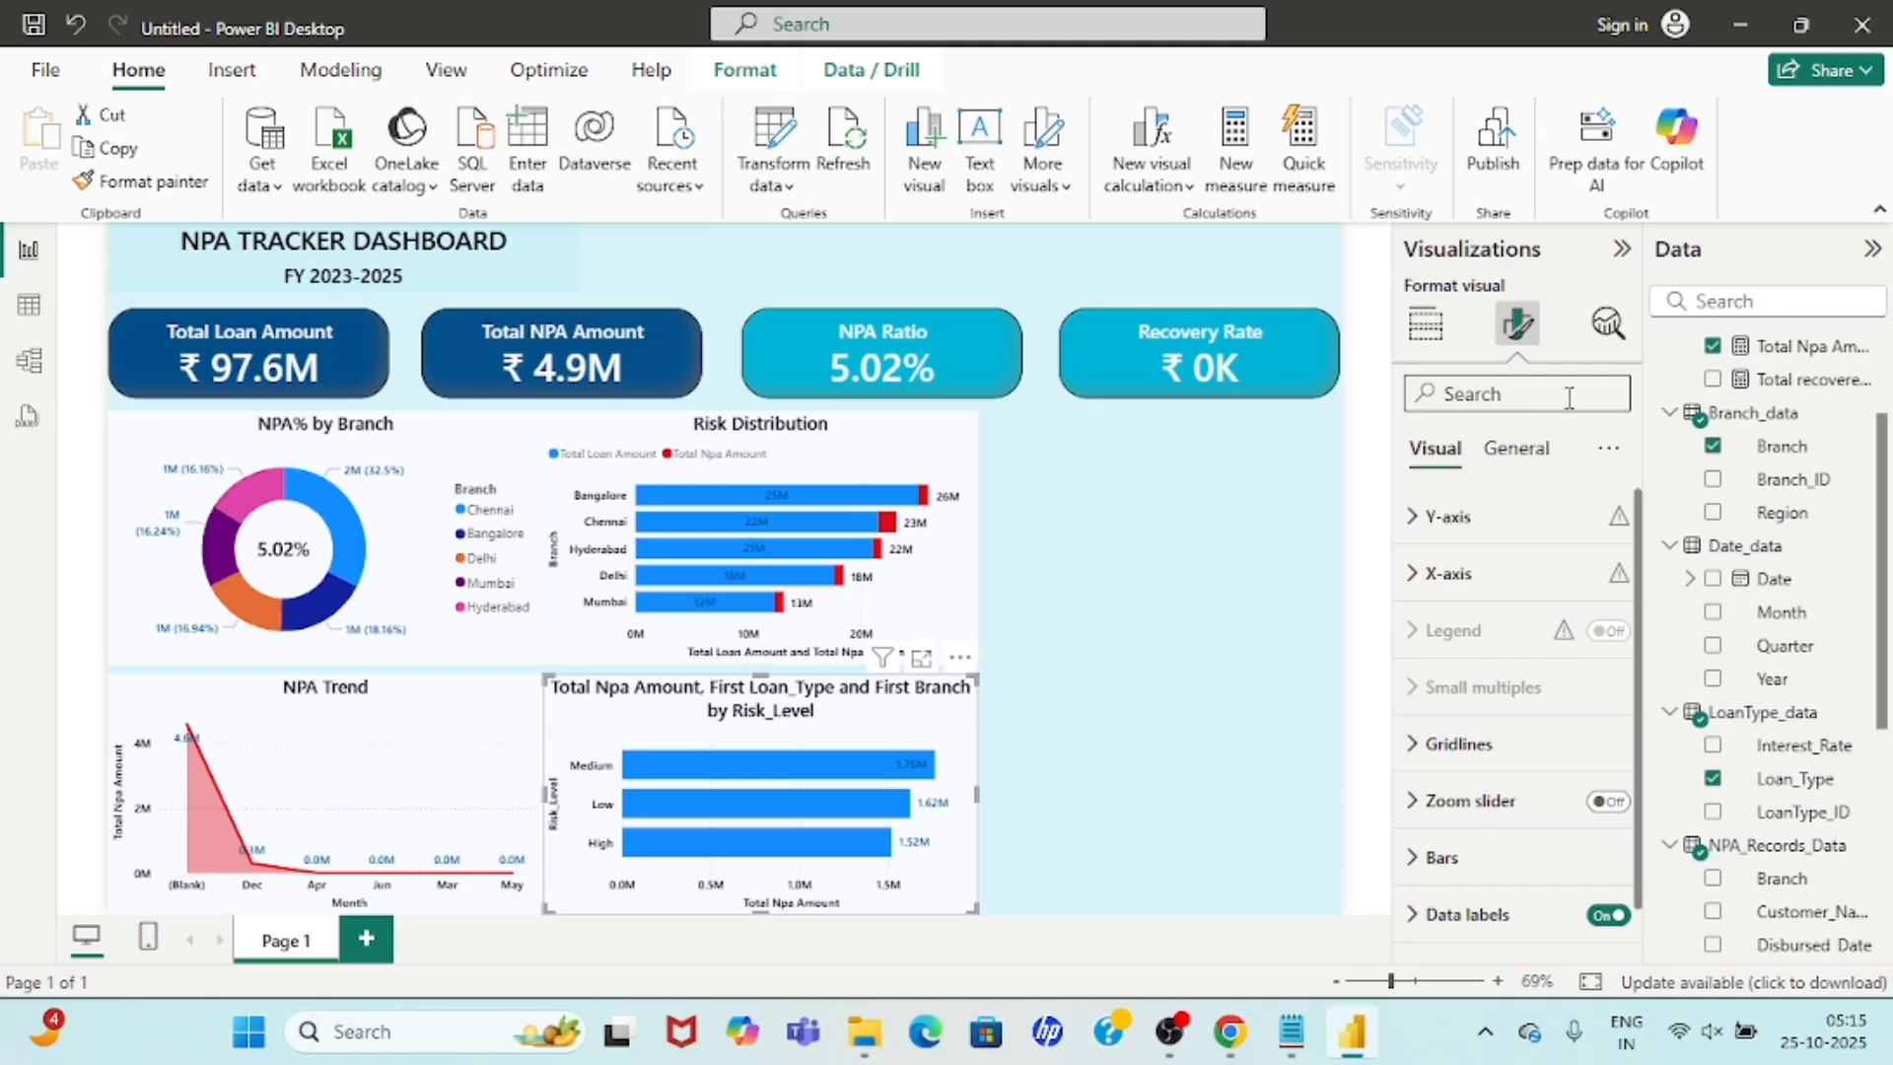
{"action": "left_click", "coordinate": [1513, 454]}
{"action": "left_click", "coordinate": [1446, 573]}
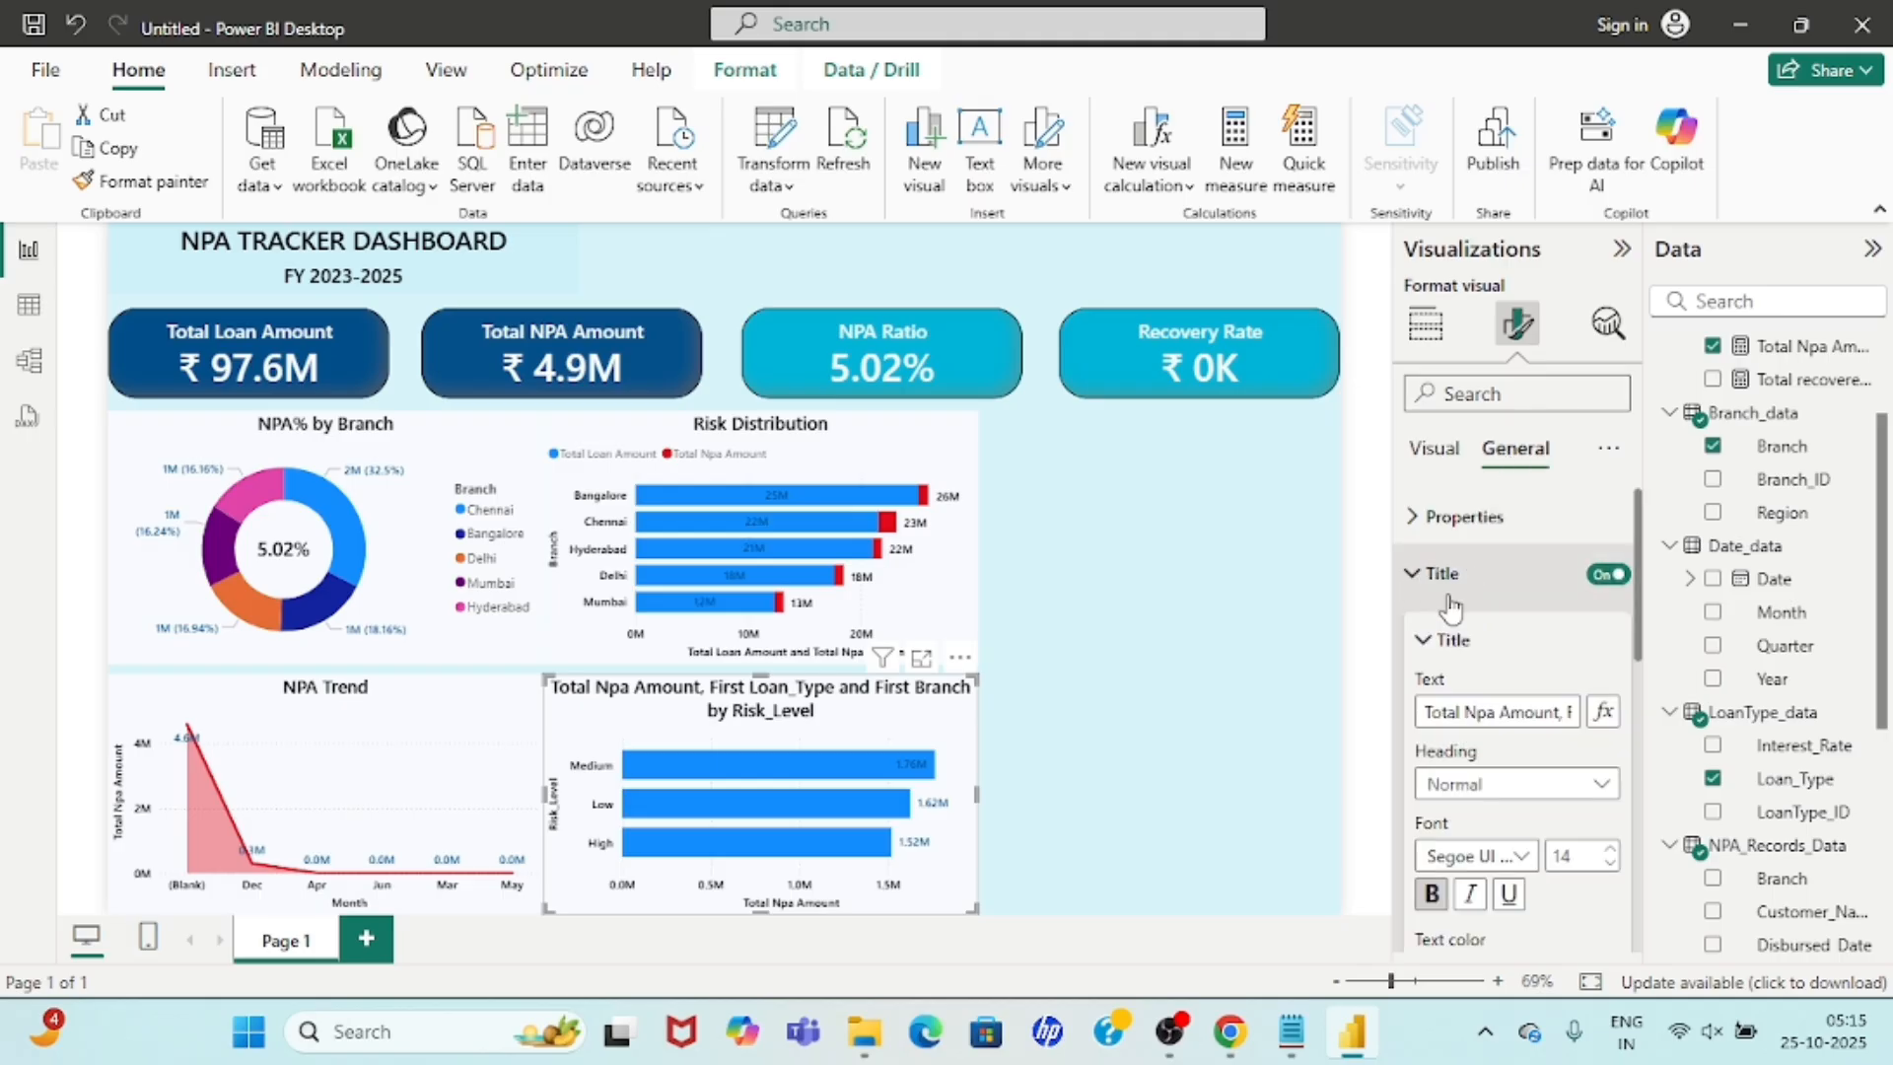
{"action": "left_click", "coordinate": [1478, 712]}
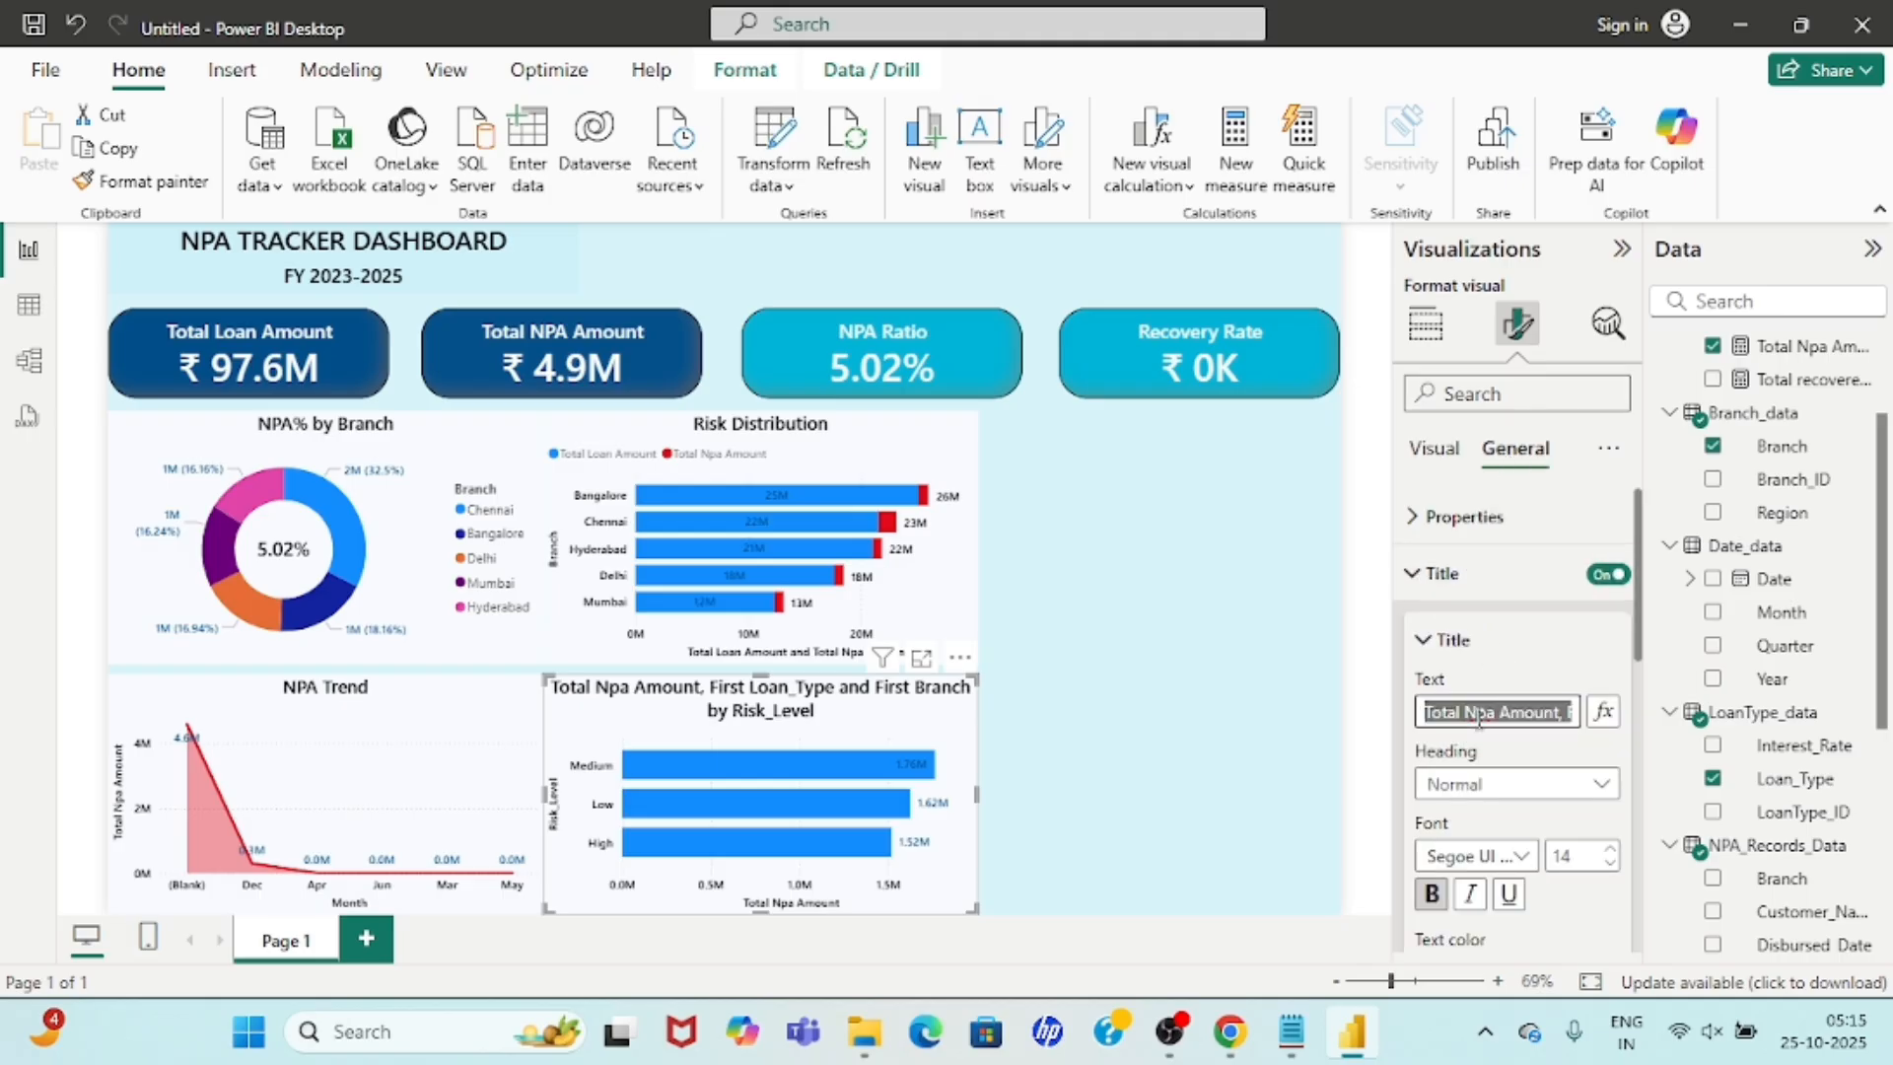
{"action": "type", "text": "Customer Risk Segment"}
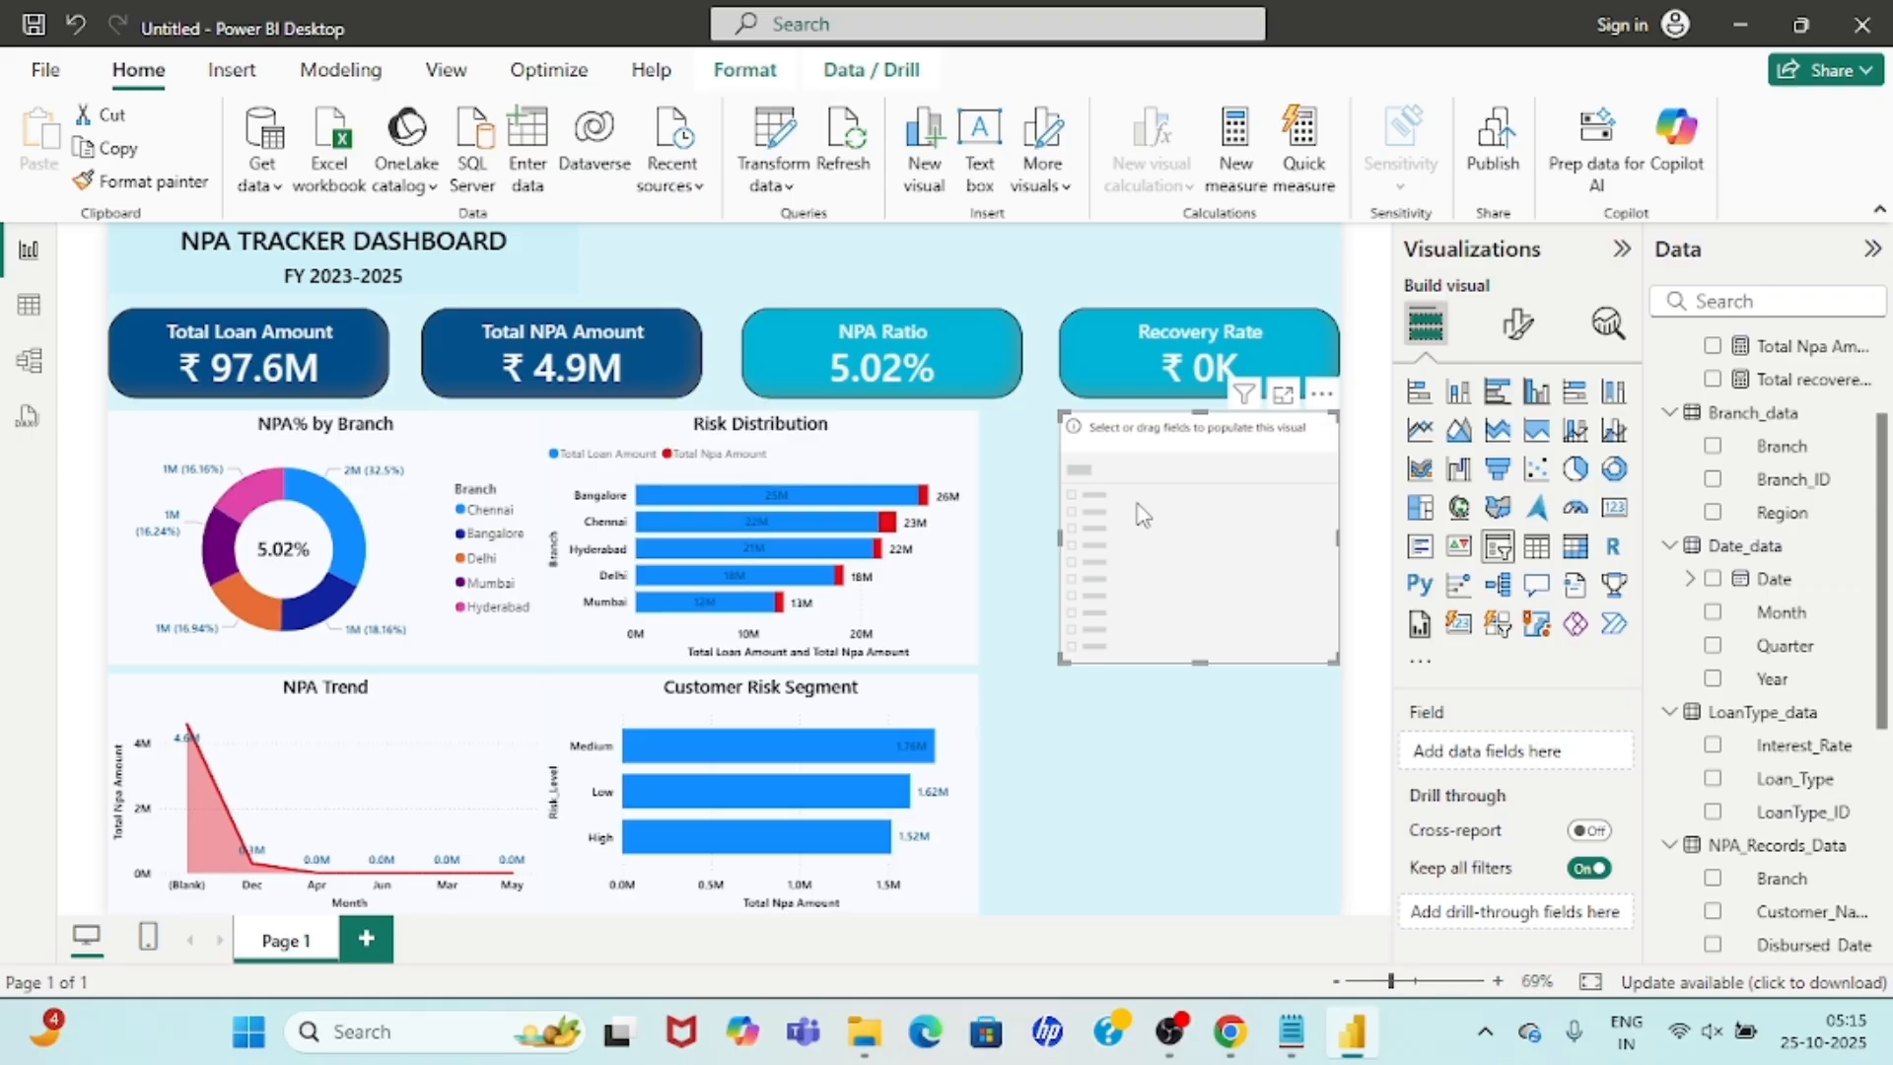
Add a slicer below the Recovery Rate card using the Date field from Date_data.
{"action": "scroll", "coordinate": [1692, 521], "scroll_direction": "up", "scroll_amount": 2}
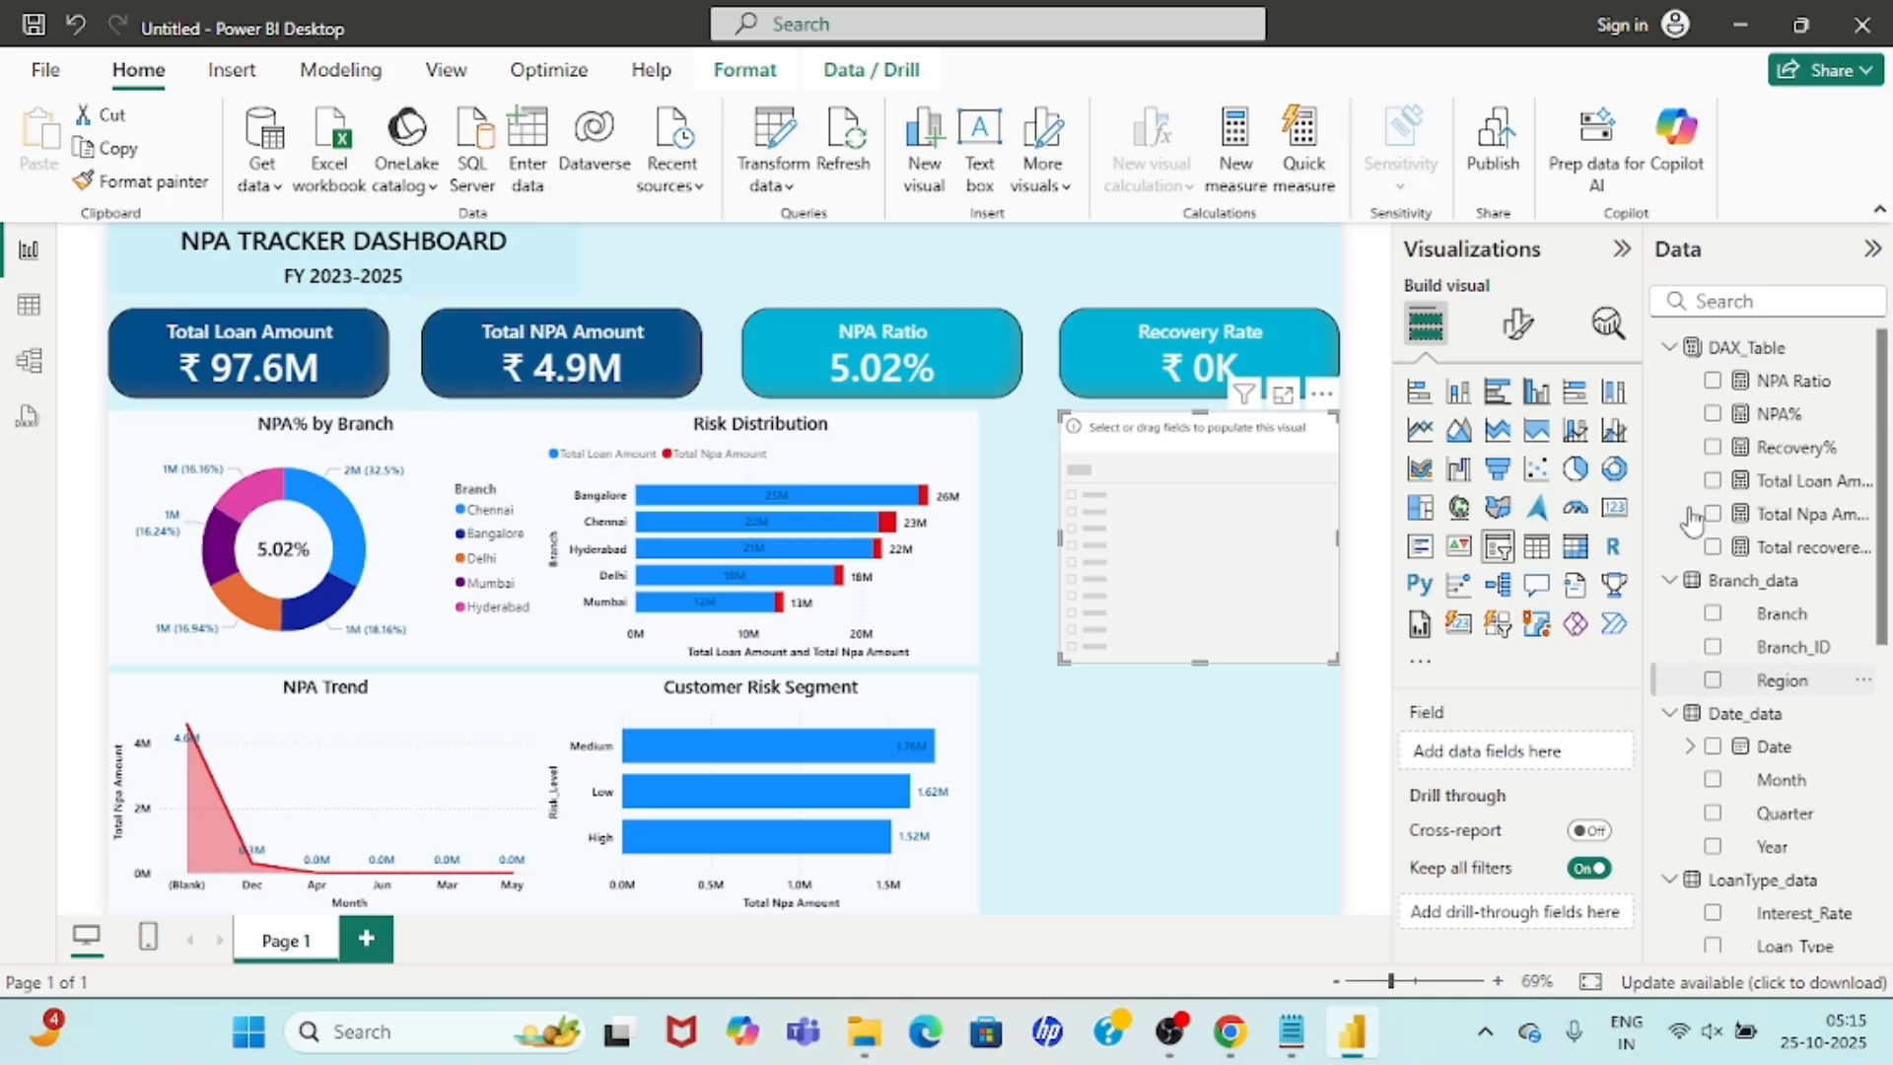
{"action": "scroll", "coordinate": [1692, 521], "scroll_direction": "down", "scroll_amount": 3}
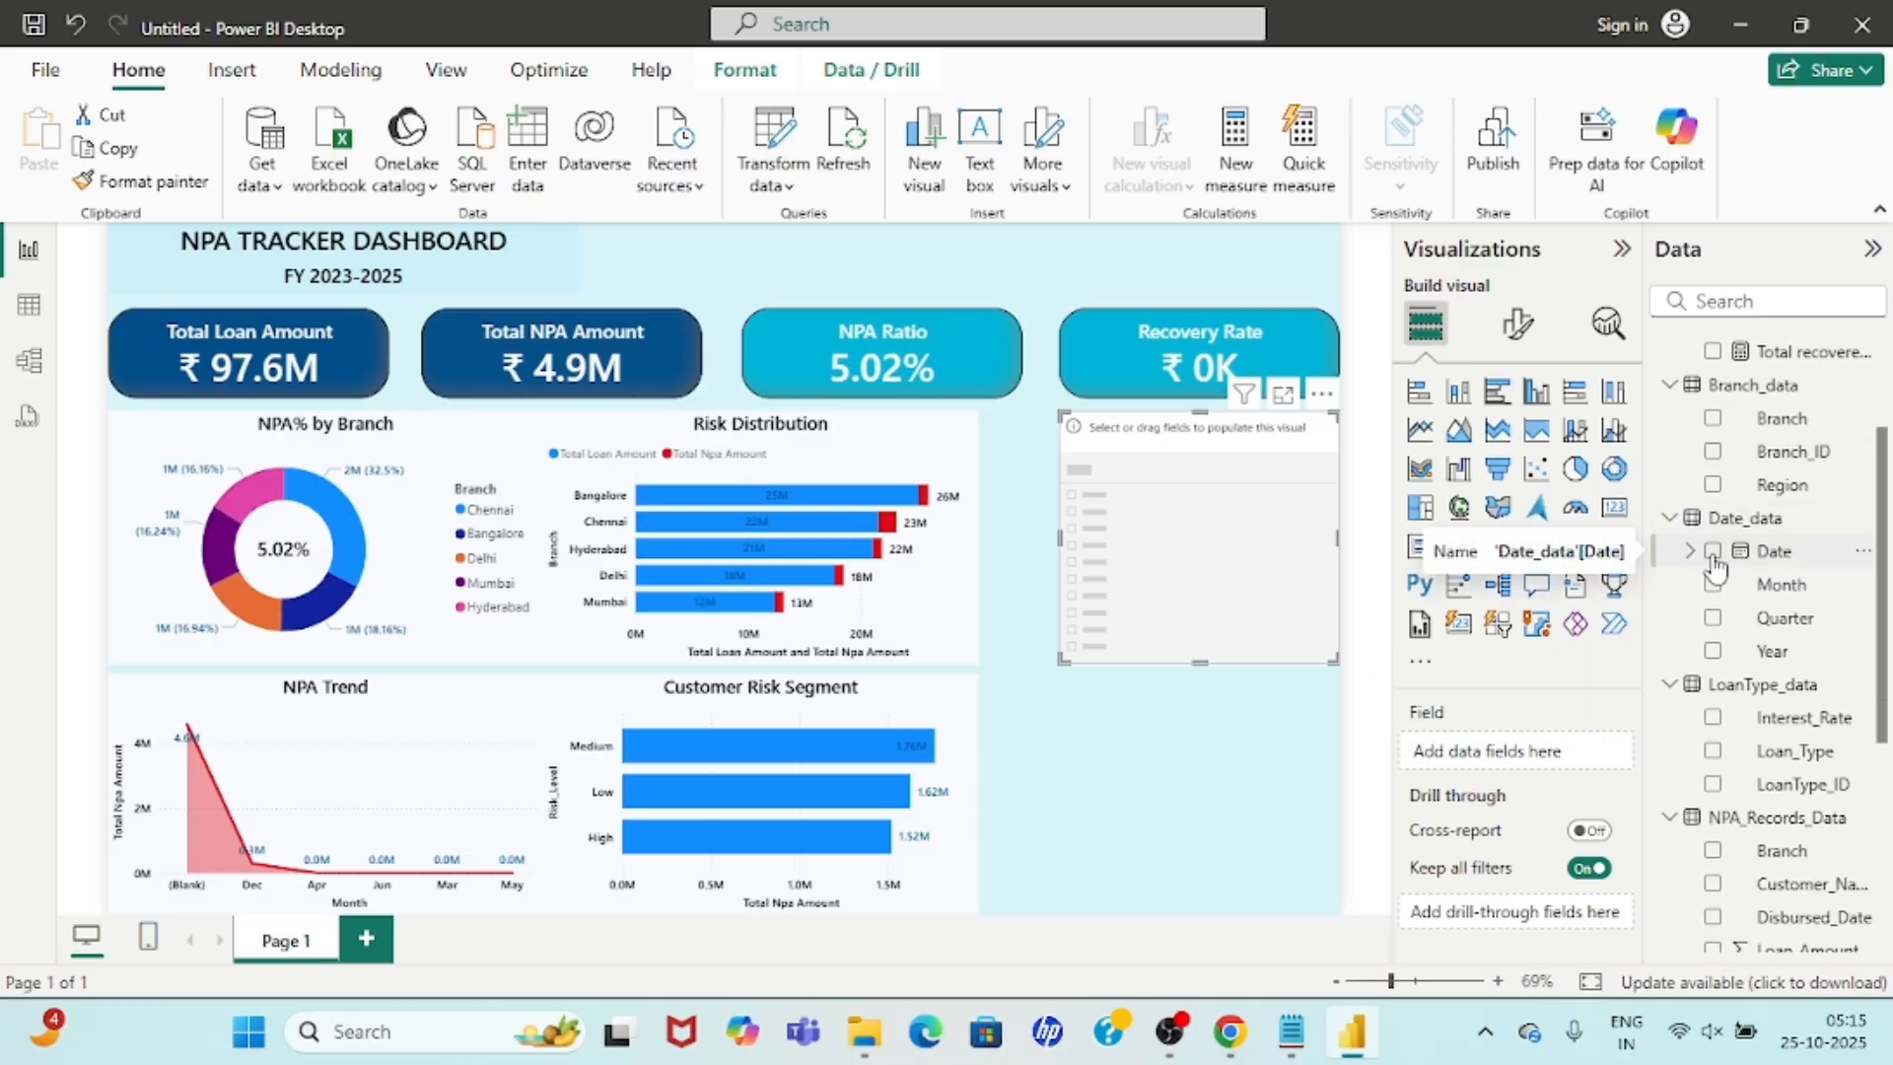
{"action": "left_click", "coordinate": [1714, 554]}
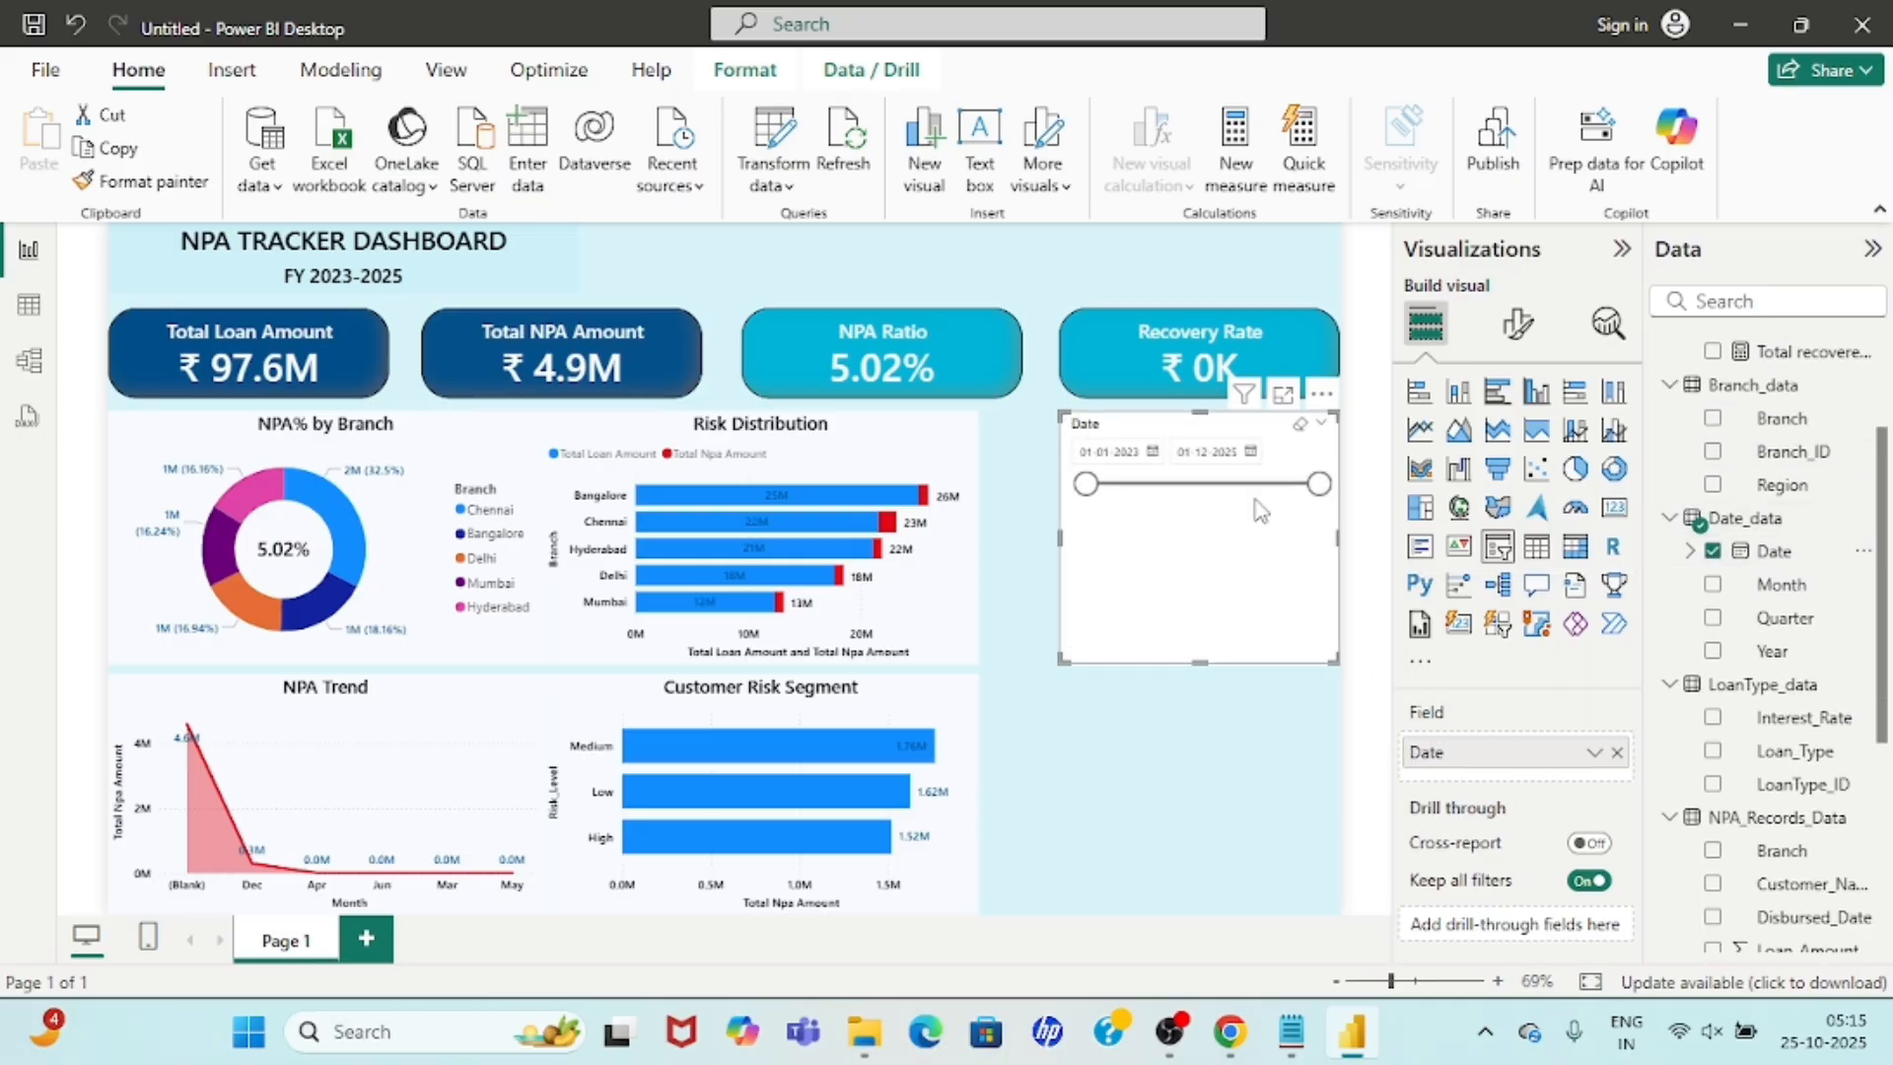
Set the Date slicer's style to Dropdown and enable its "Select all" option.
{"action": "left_click", "coordinate": [1523, 330]}
{"action": "left_click", "coordinate": [1420, 516]}
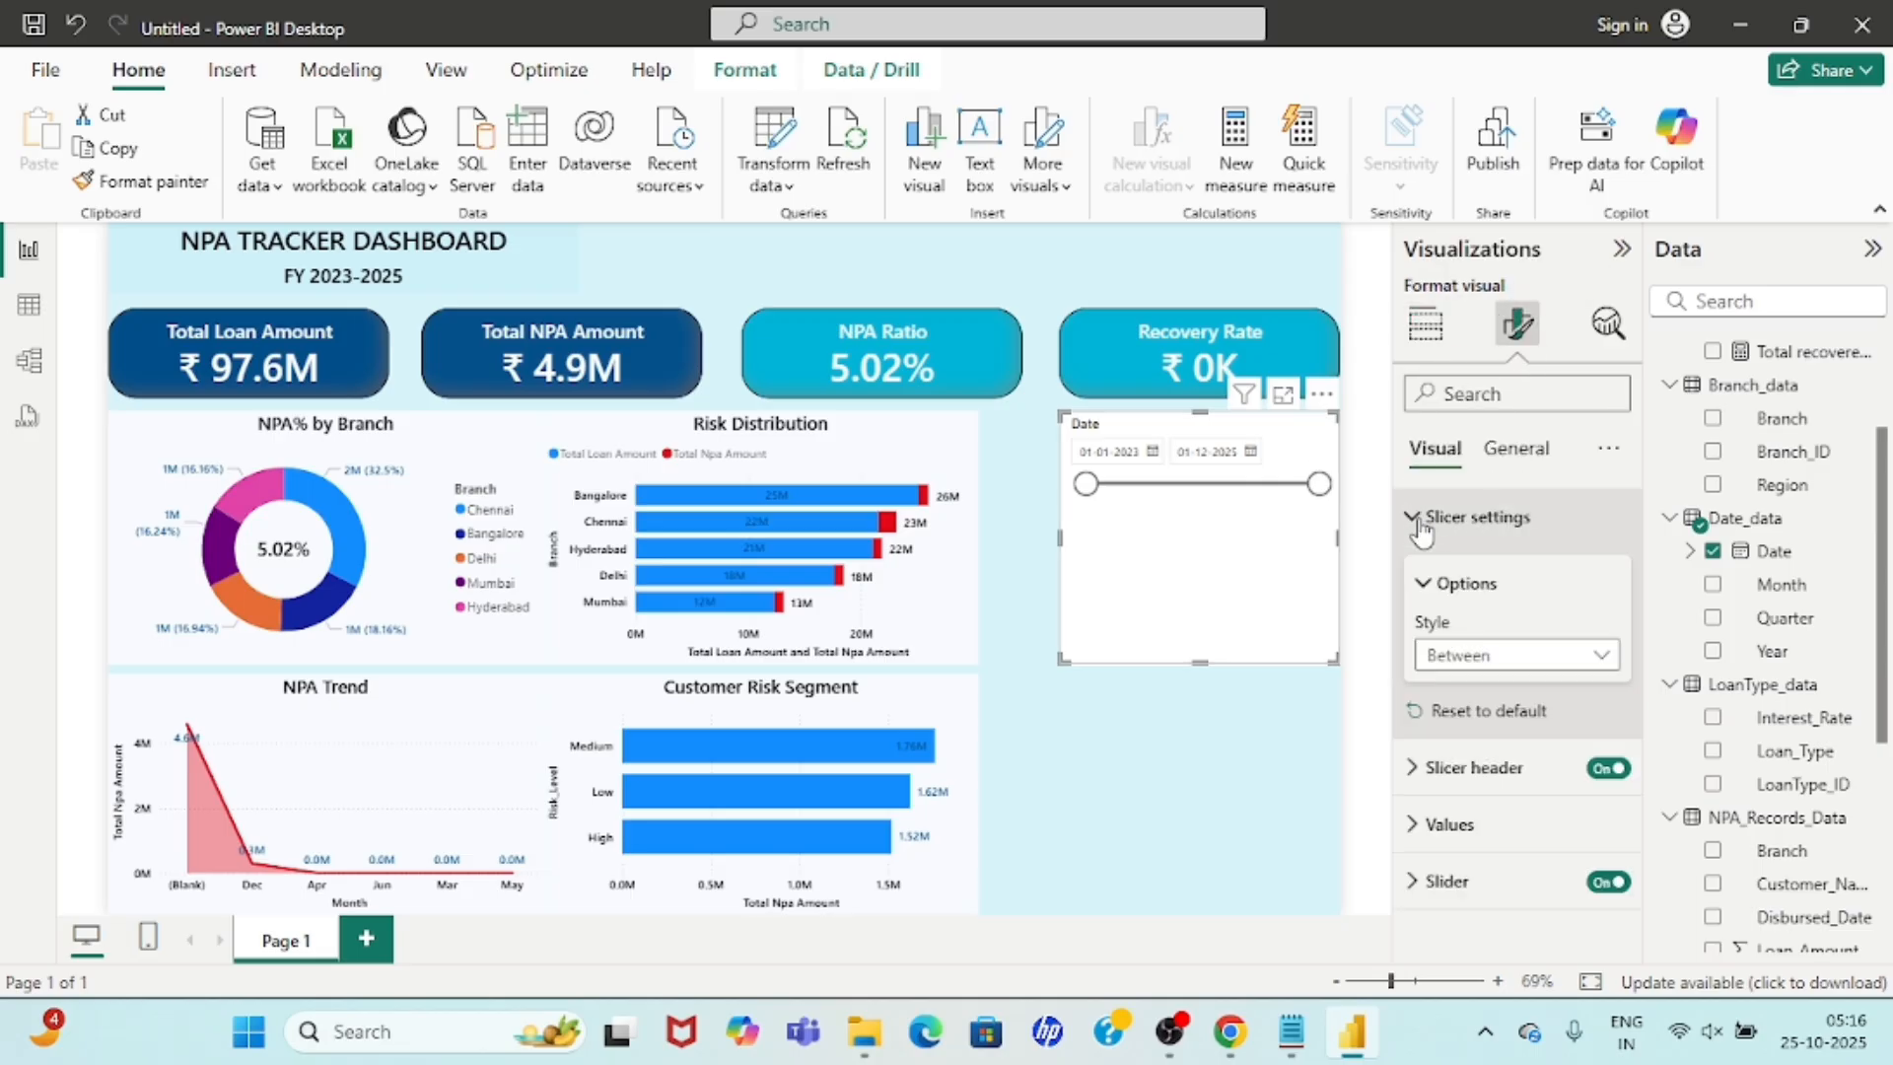
{"action": "left_click", "coordinate": [1528, 655]}
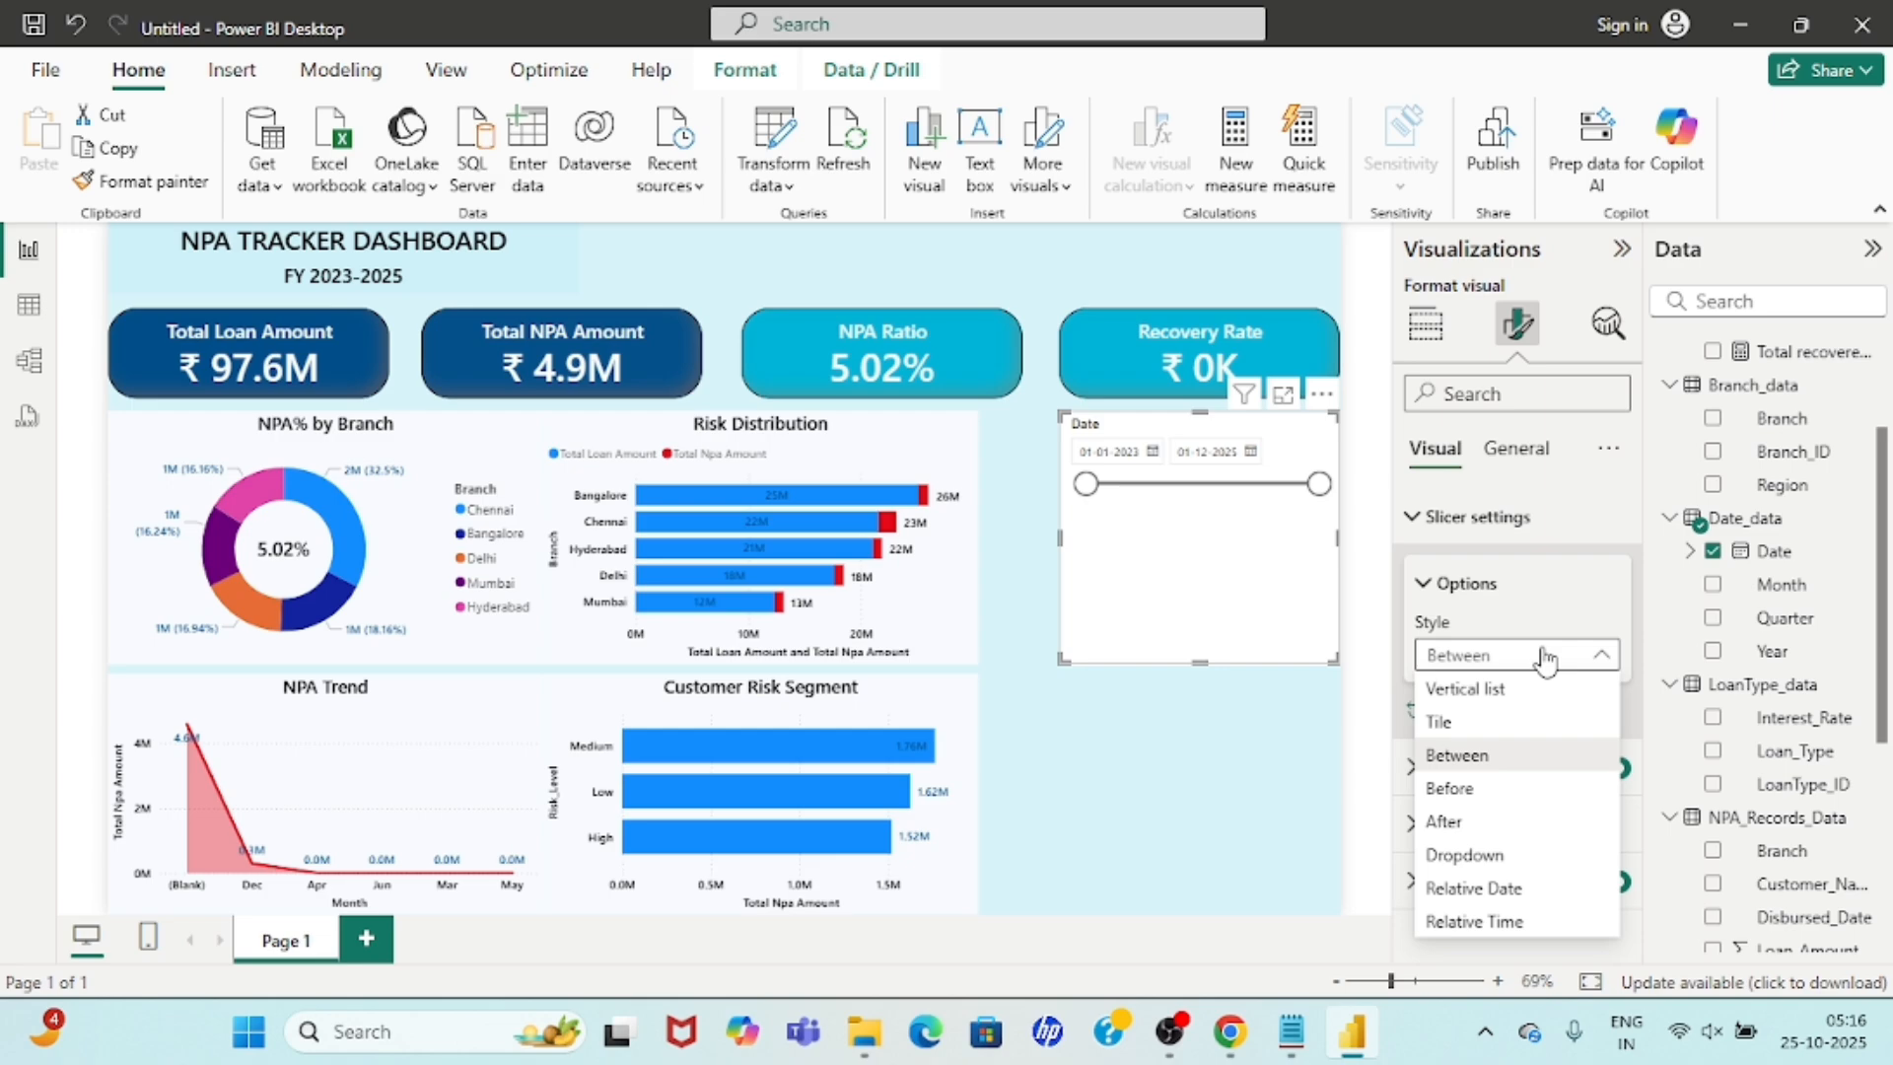
{"action": "left_click", "coordinate": [1464, 855]}
{"action": "left_click", "coordinate": [1413, 519]}
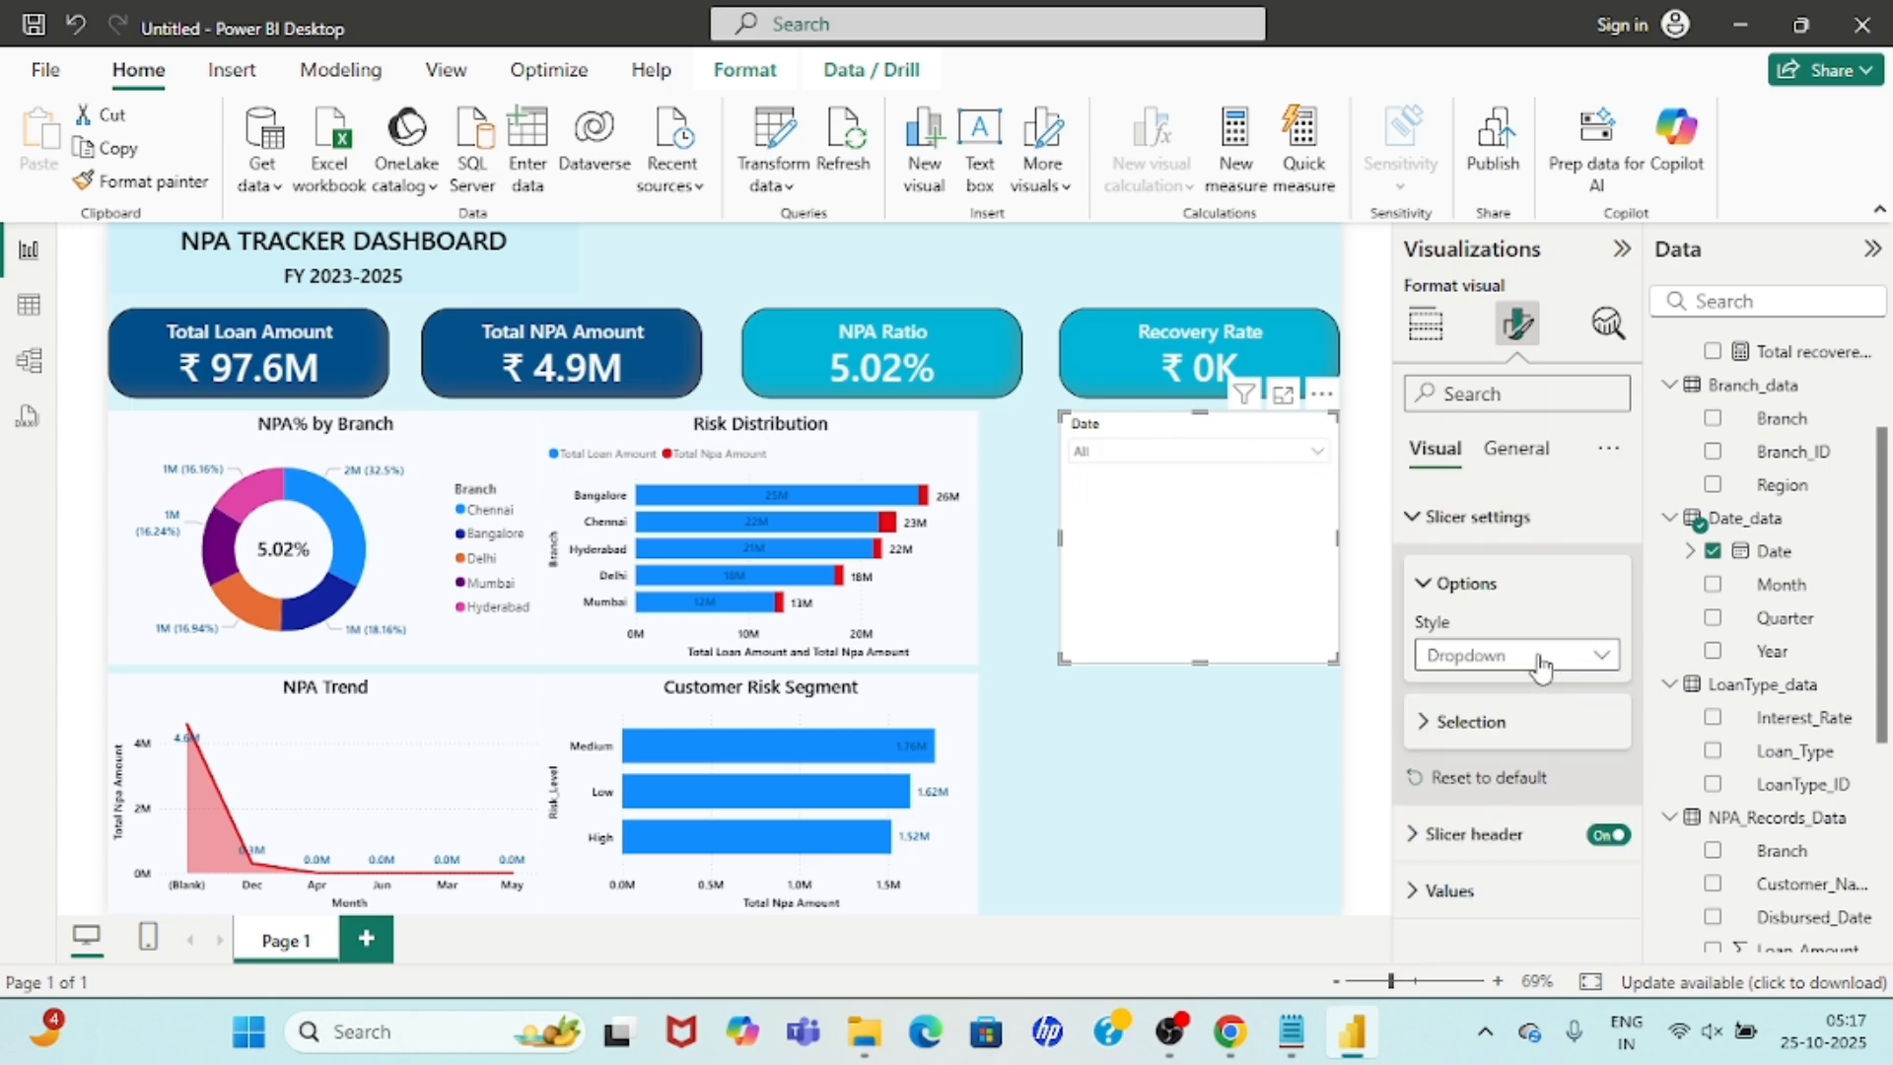
{"action": "left_click", "coordinate": [1425, 727]}
{"action": "scroll", "coordinate": [1427, 740], "scroll_direction": "down", "scroll_amount": 1}
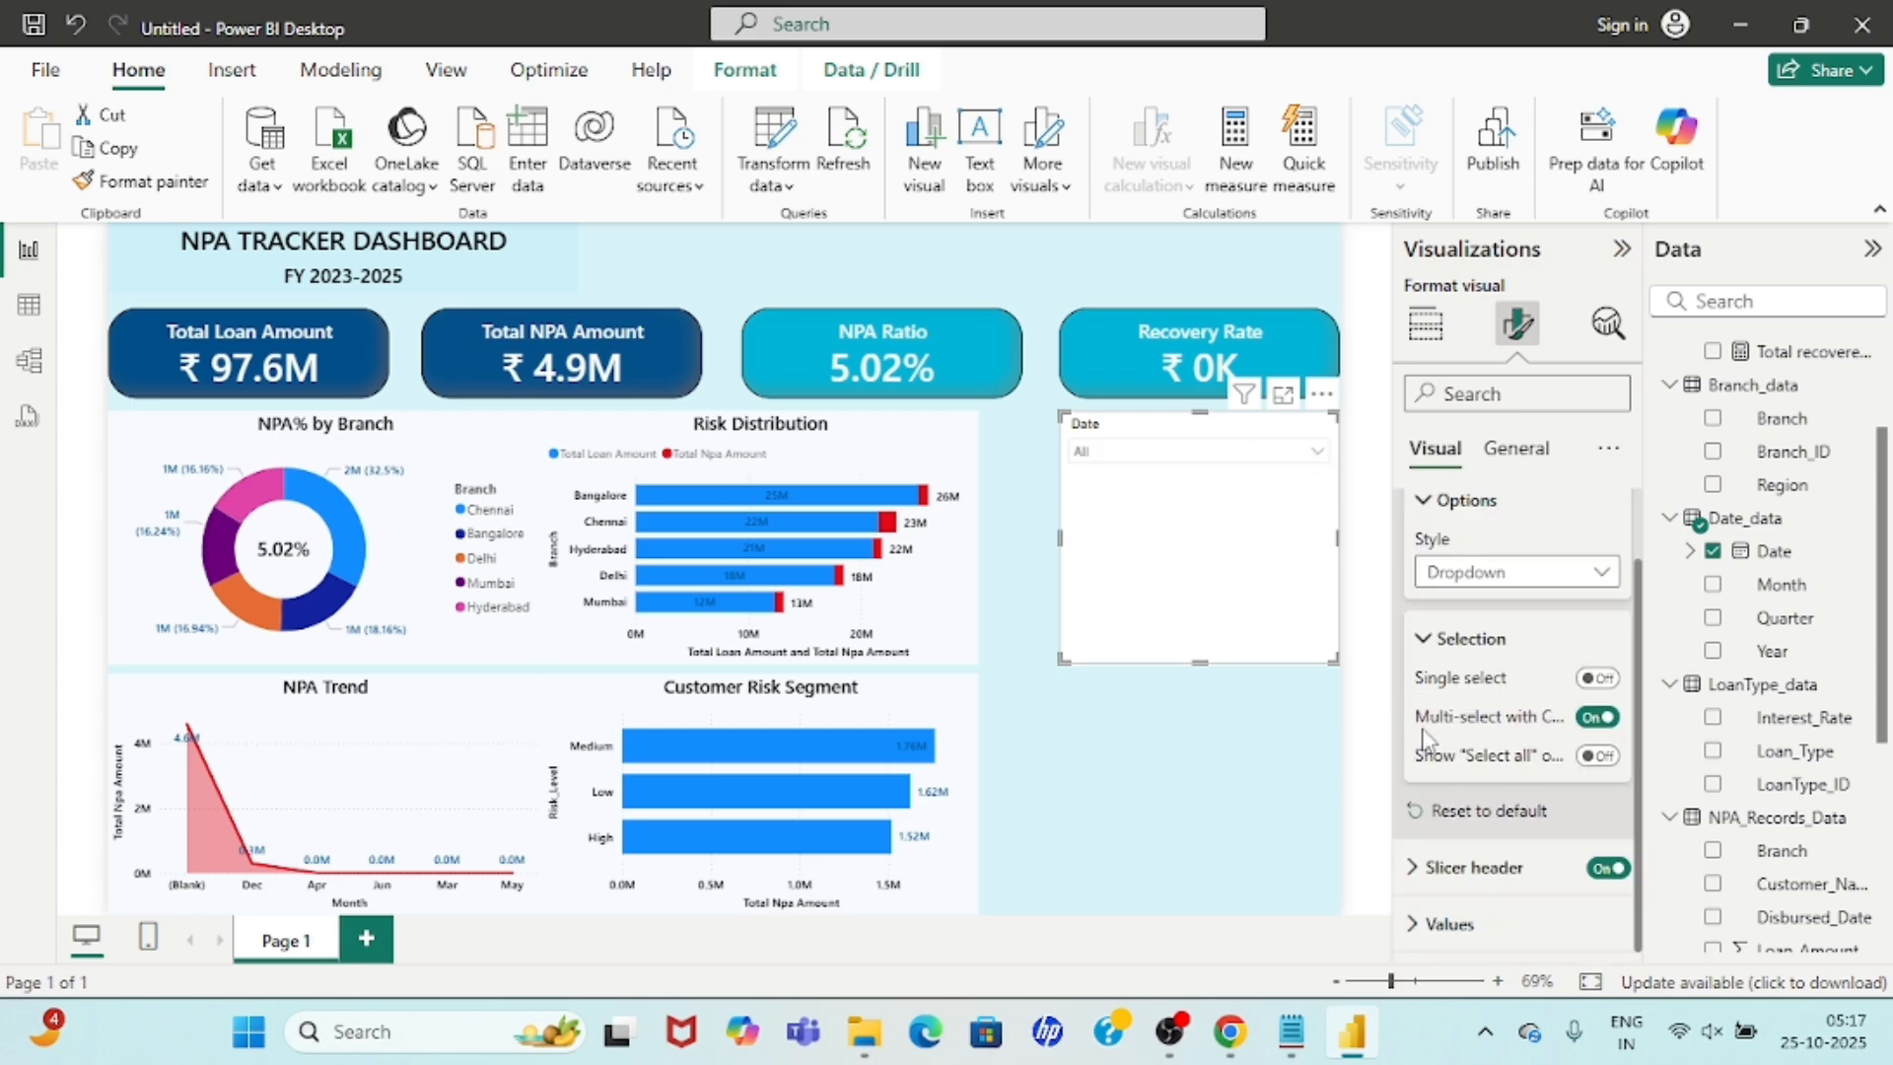
{"action": "left_click", "coordinate": [1604, 759]}
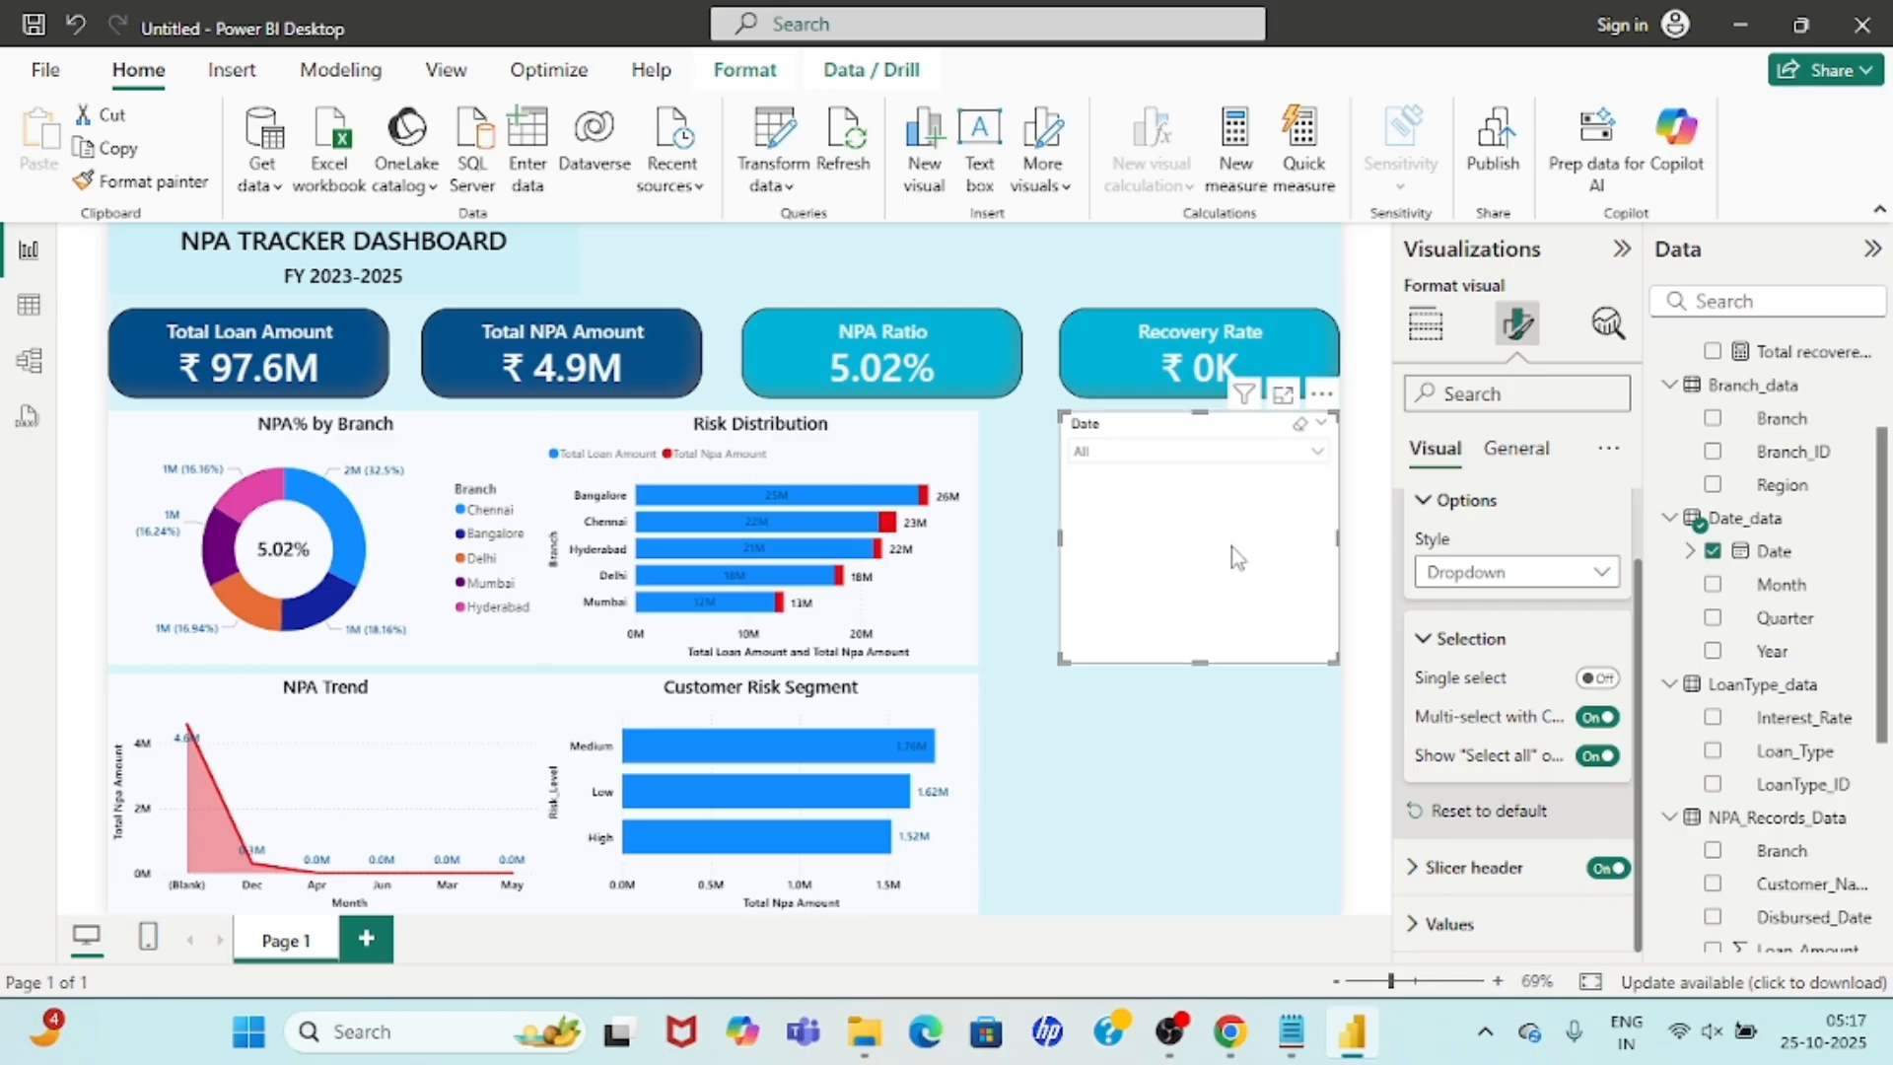
Copy the Risk Distribution chart's formatting onto the Date slicer with Format painter.
{"action": "left_click", "coordinate": [888, 473]}
{"action": "left_click", "coordinate": [167, 182]}
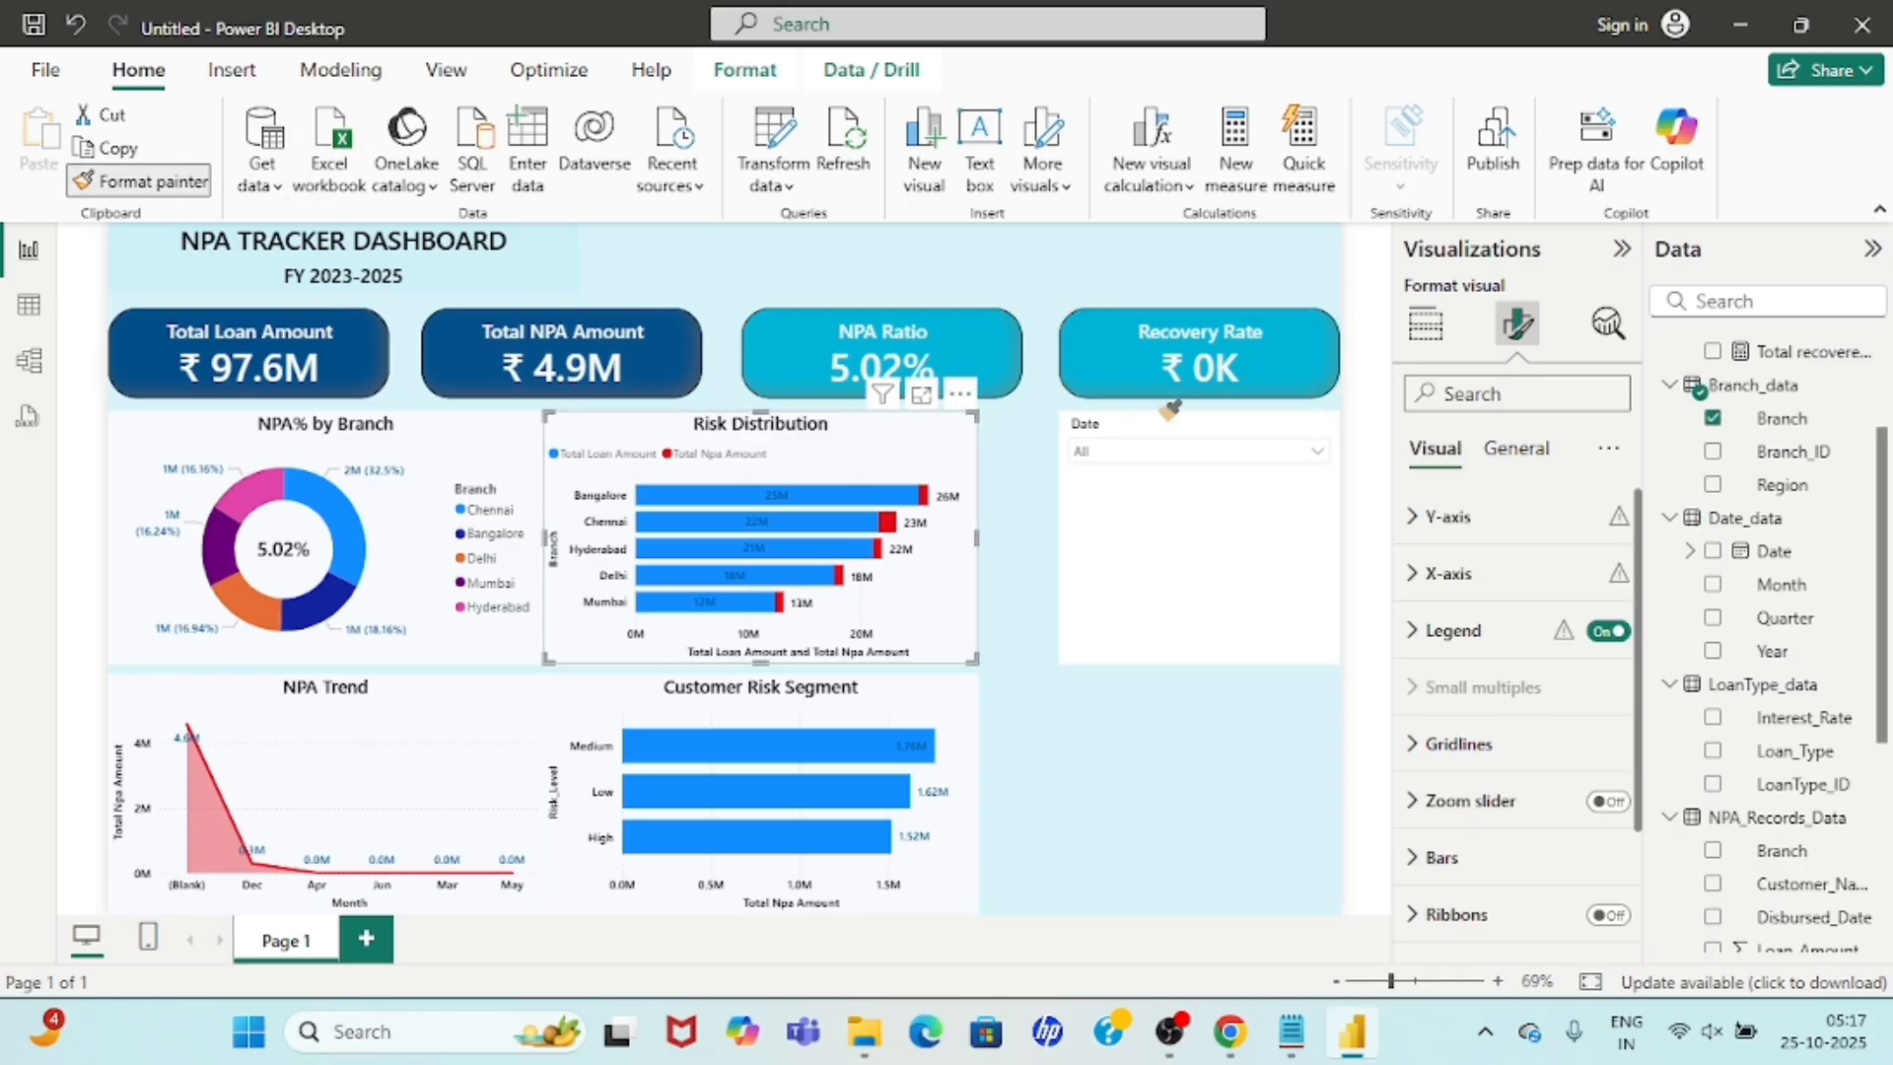
{"action": "left_click", "coordinate": [1206, 421]}
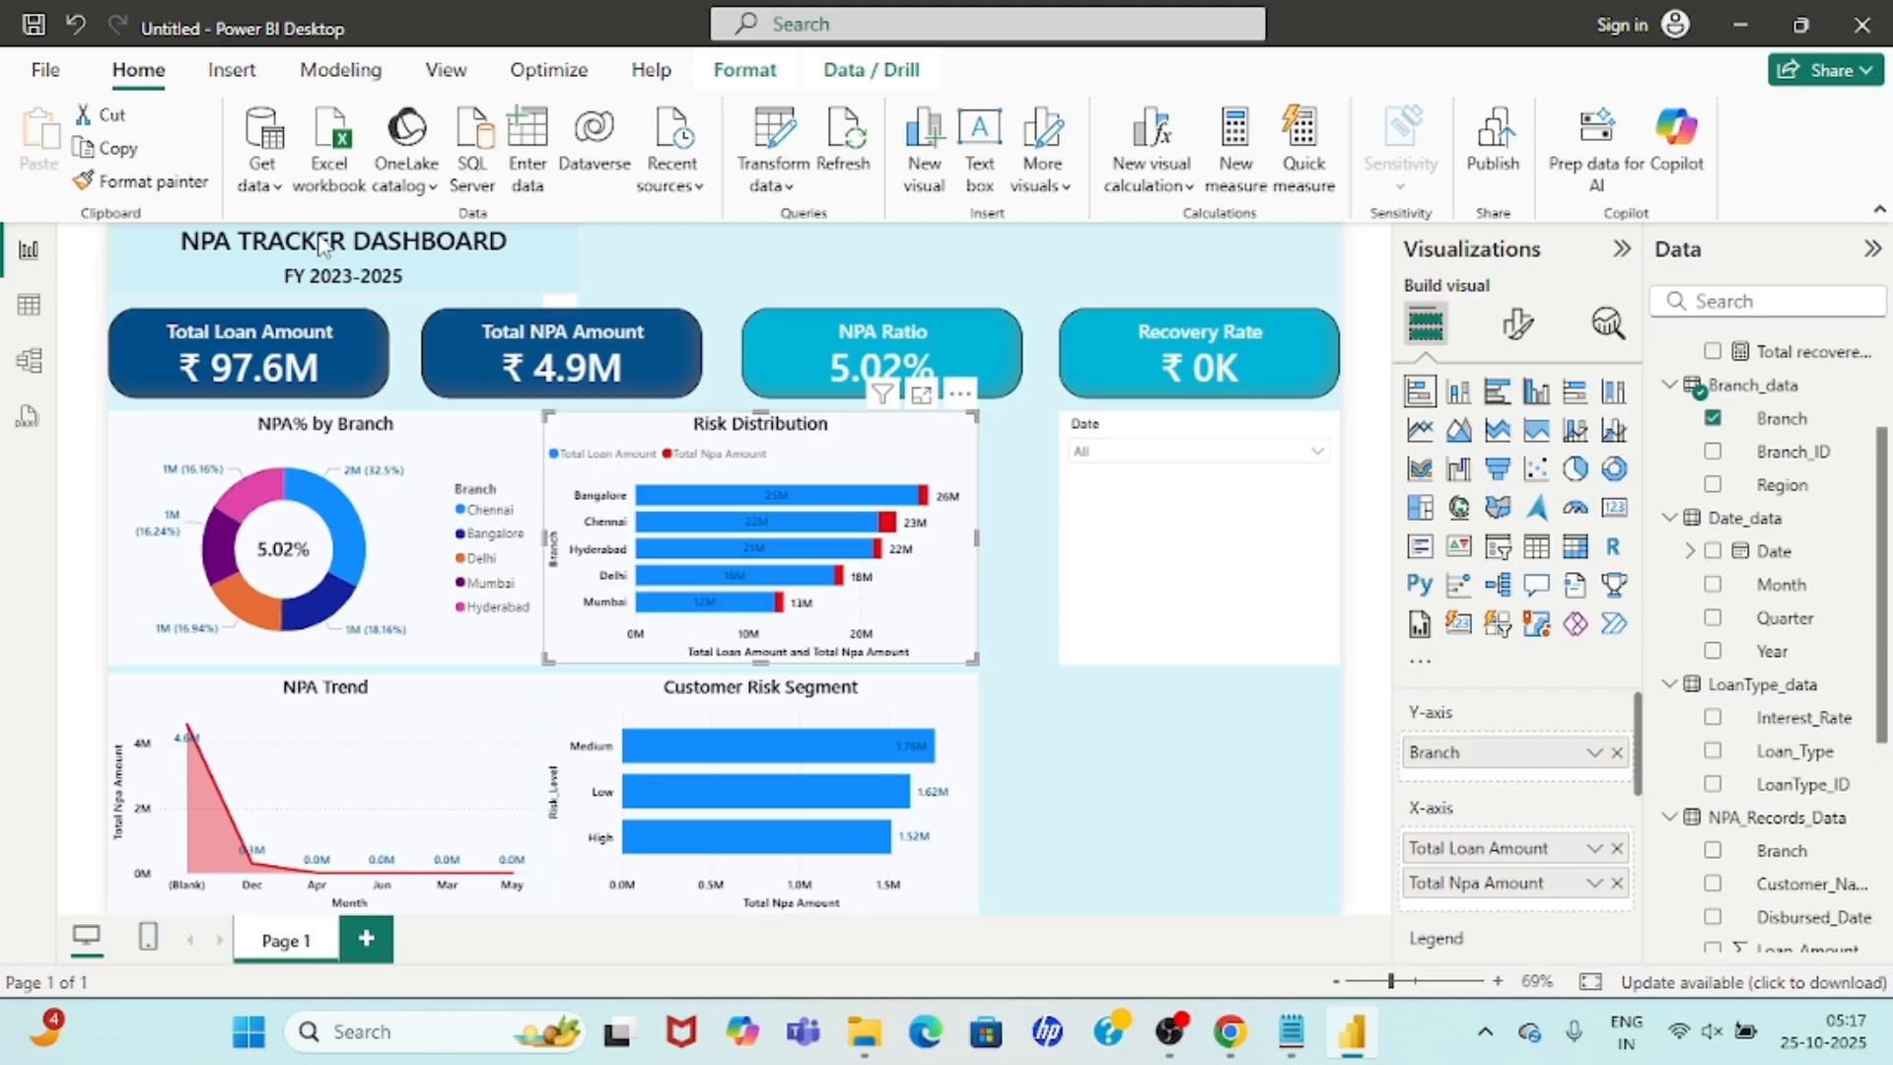
{"action": "left_click", "coordinate": [169, 183]}
{"action": "left_click", "coordinate": [1216, 567]}
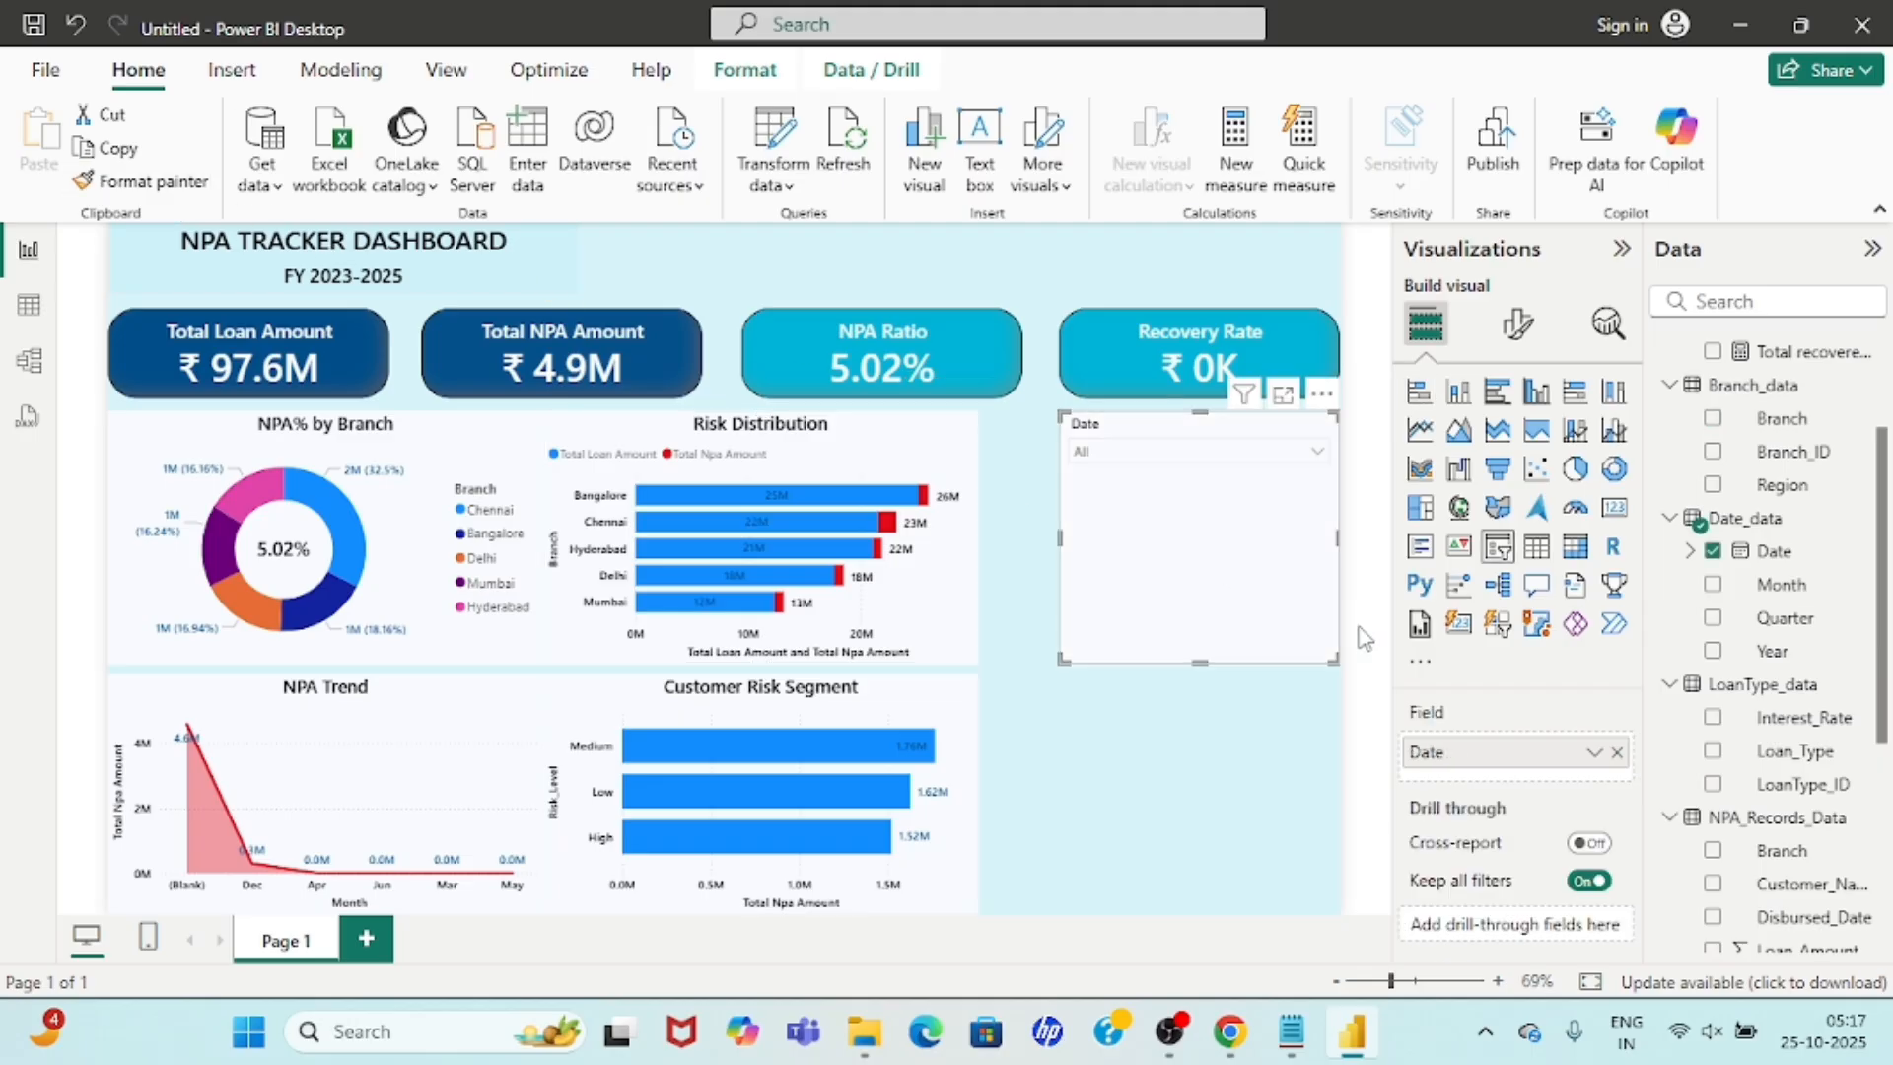
Shorten the Date slicer to about half its height and check its dropdown list of dates.
{"action": "left_click_drag", "start_coordinate": [1330, 661], "coordinate": [1331, 520]}
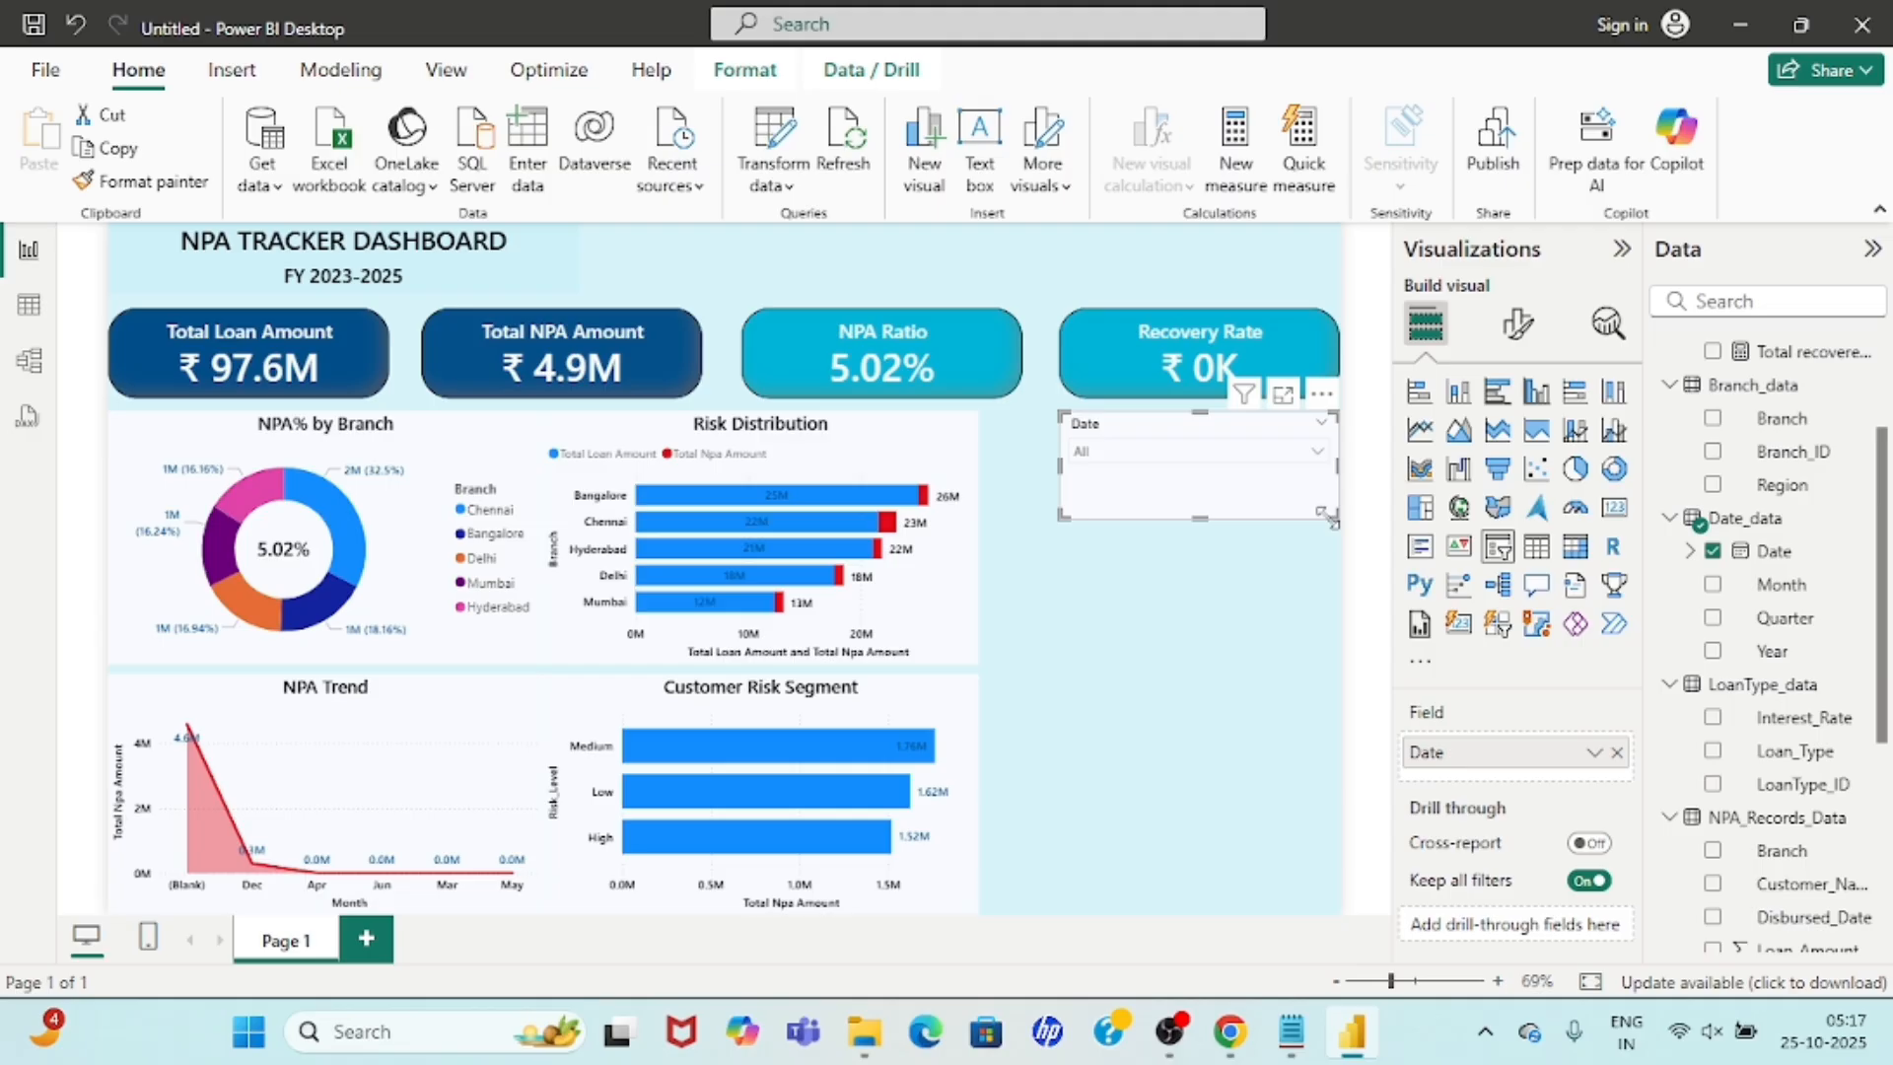
{"action": "left_click", "coordinate": [1162, 623]}
{"action": "left_click", "coordinate": [1195, 497]}
{"action": "left_click", "coordinate": [1222, 465]}
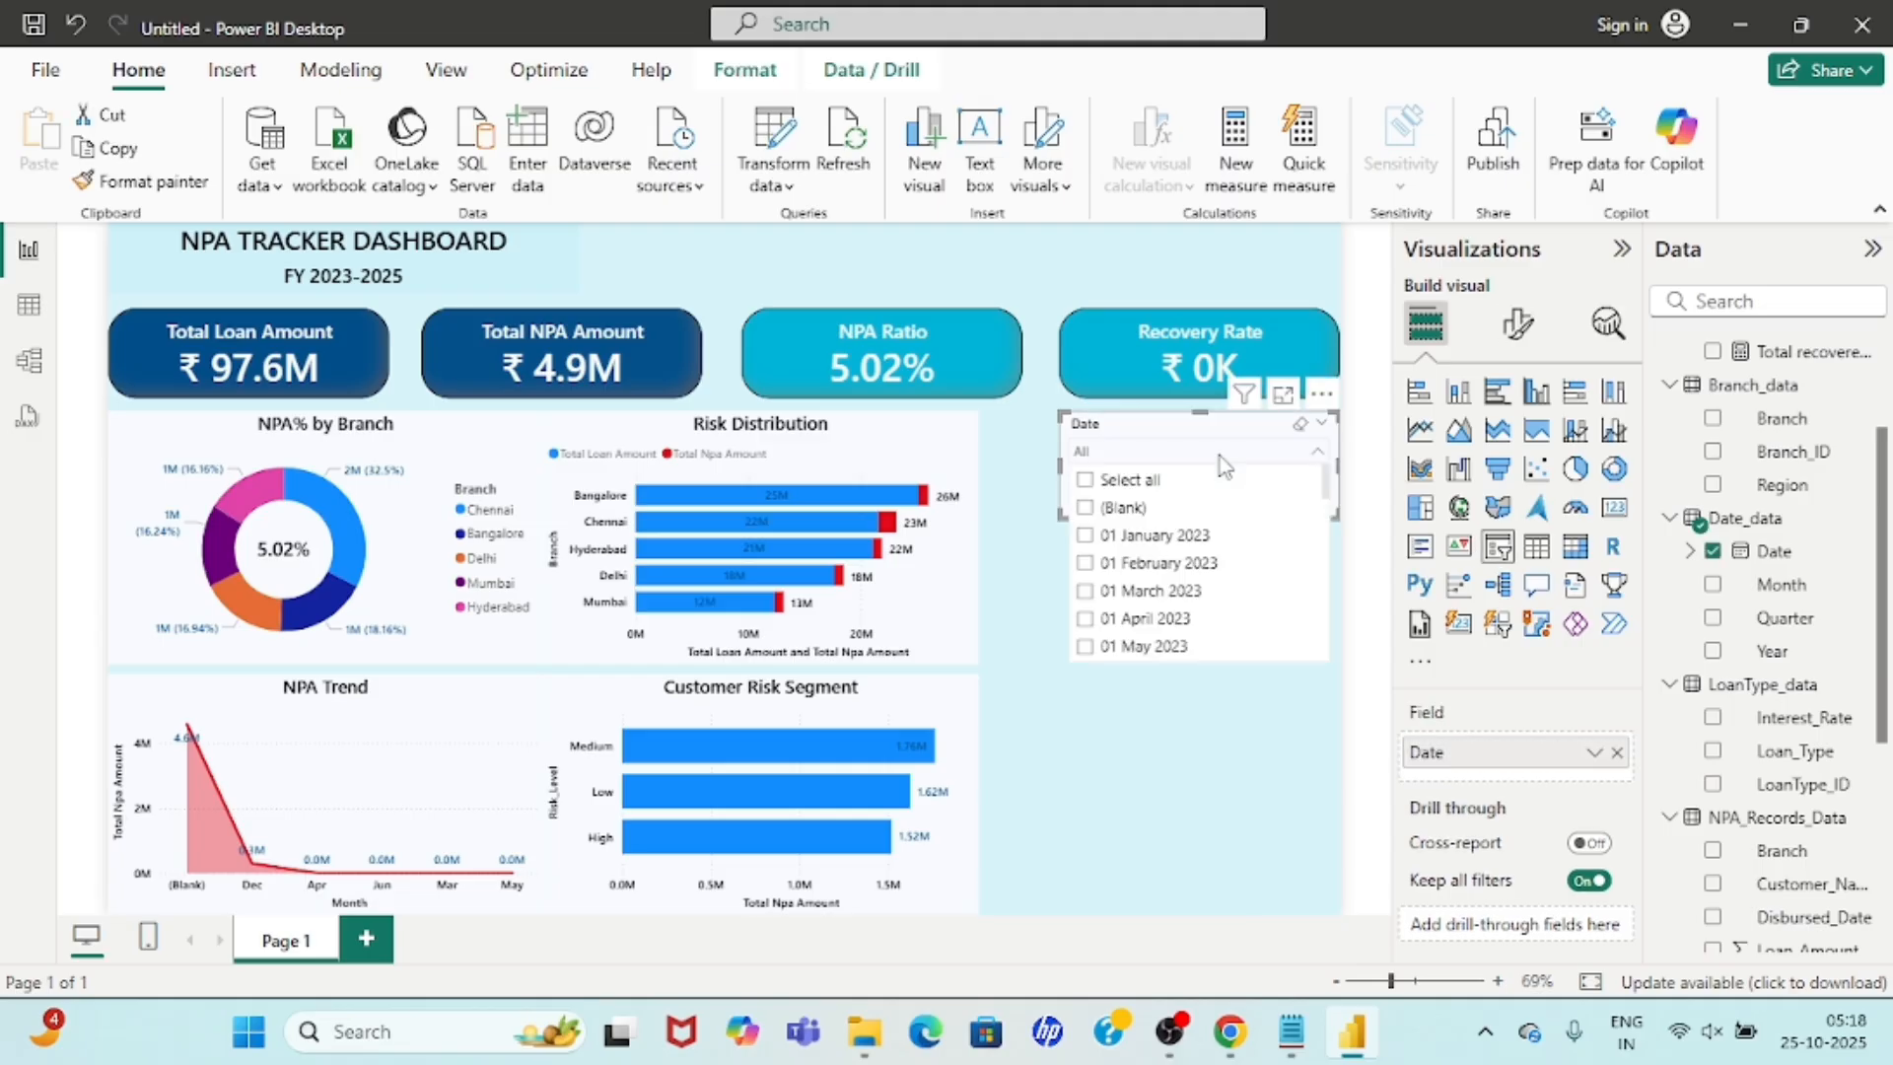
{"action": "left_click", "coordinate": [1223, 462]}
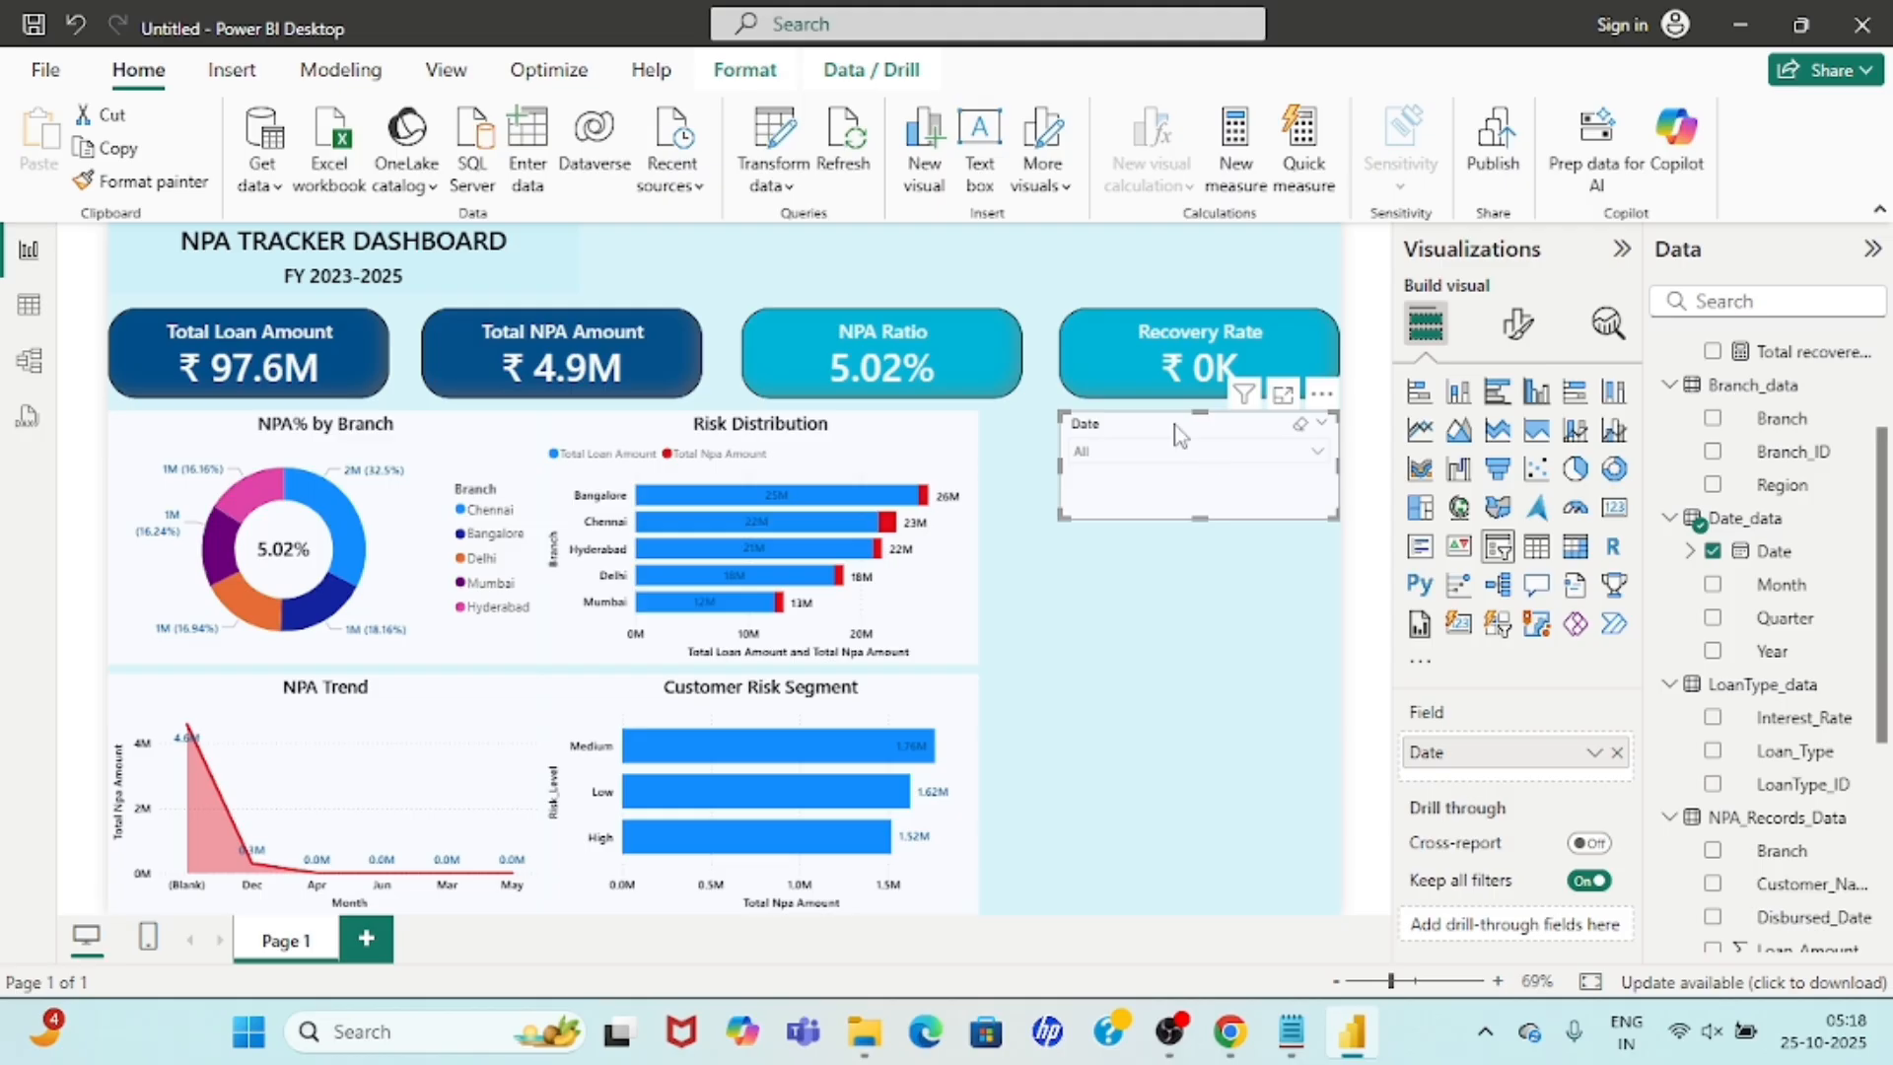
Set the Date slicer's header font to Segoe UI Semibold and make it bold.
{"action": "left_click", "coordinate": [1518, 324]}
{"action": "left_click", "coordinate": [1420, 519]}
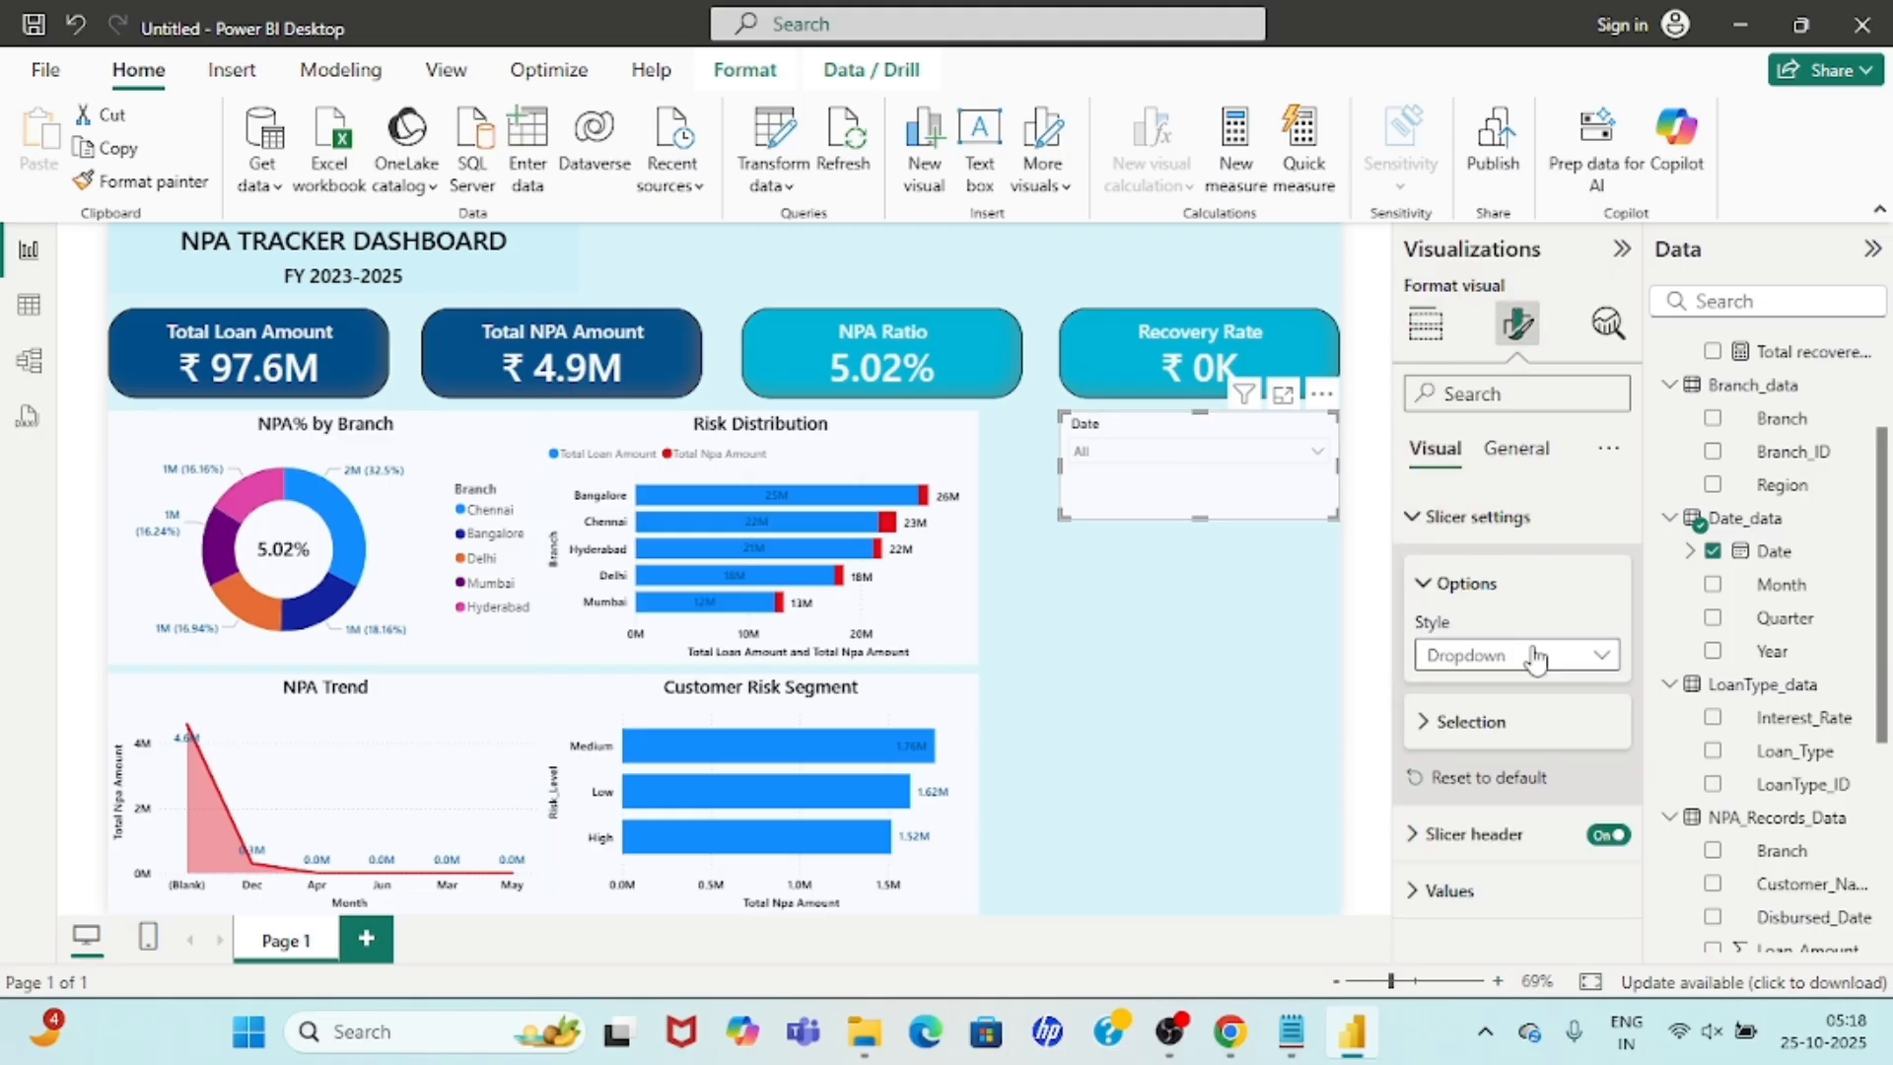
{"action": "left_click", "coordinate": [1416, 850]}
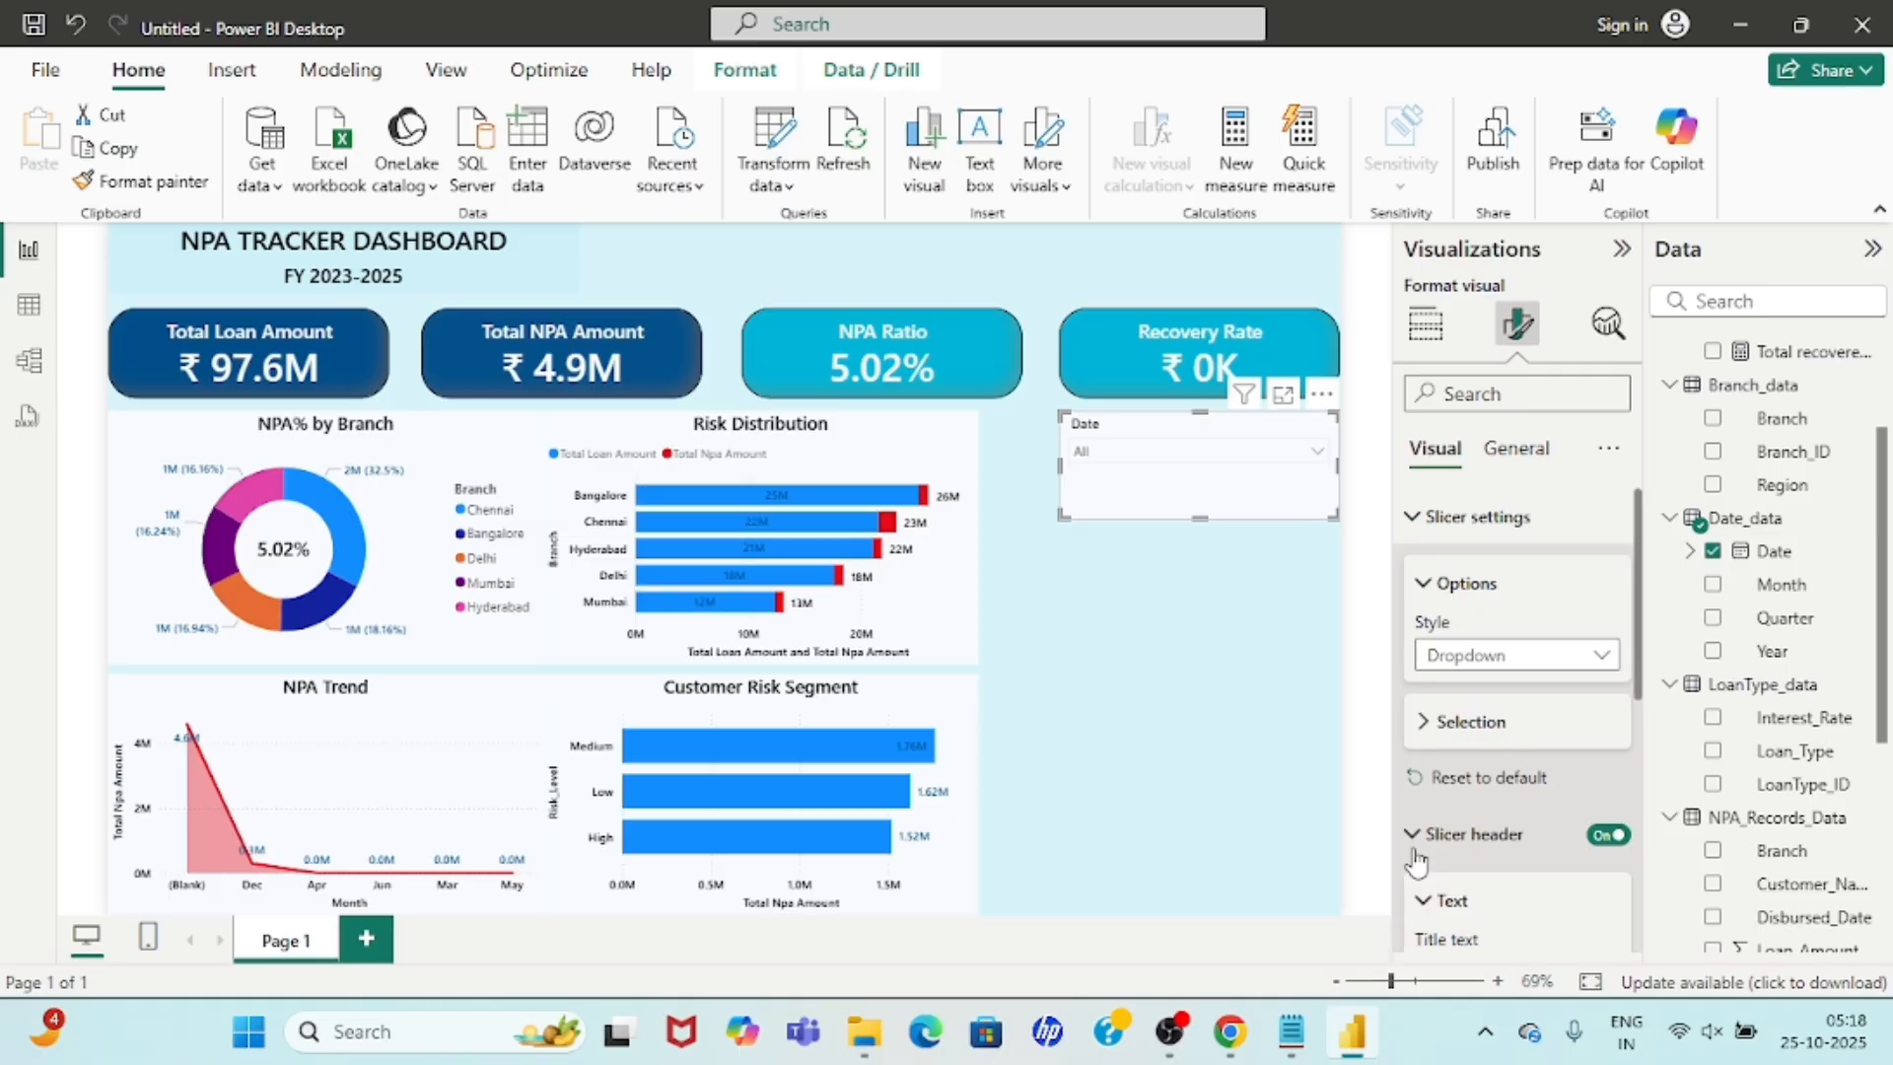
{"action": "scroll", "coordinate": [1418, 858], "scroll_direction": "down", "scroll_amount": 3}
{"action": "scroll", "coordinate": [1544, 587], "scroll_direction": "up", "scroll_amount": 2}
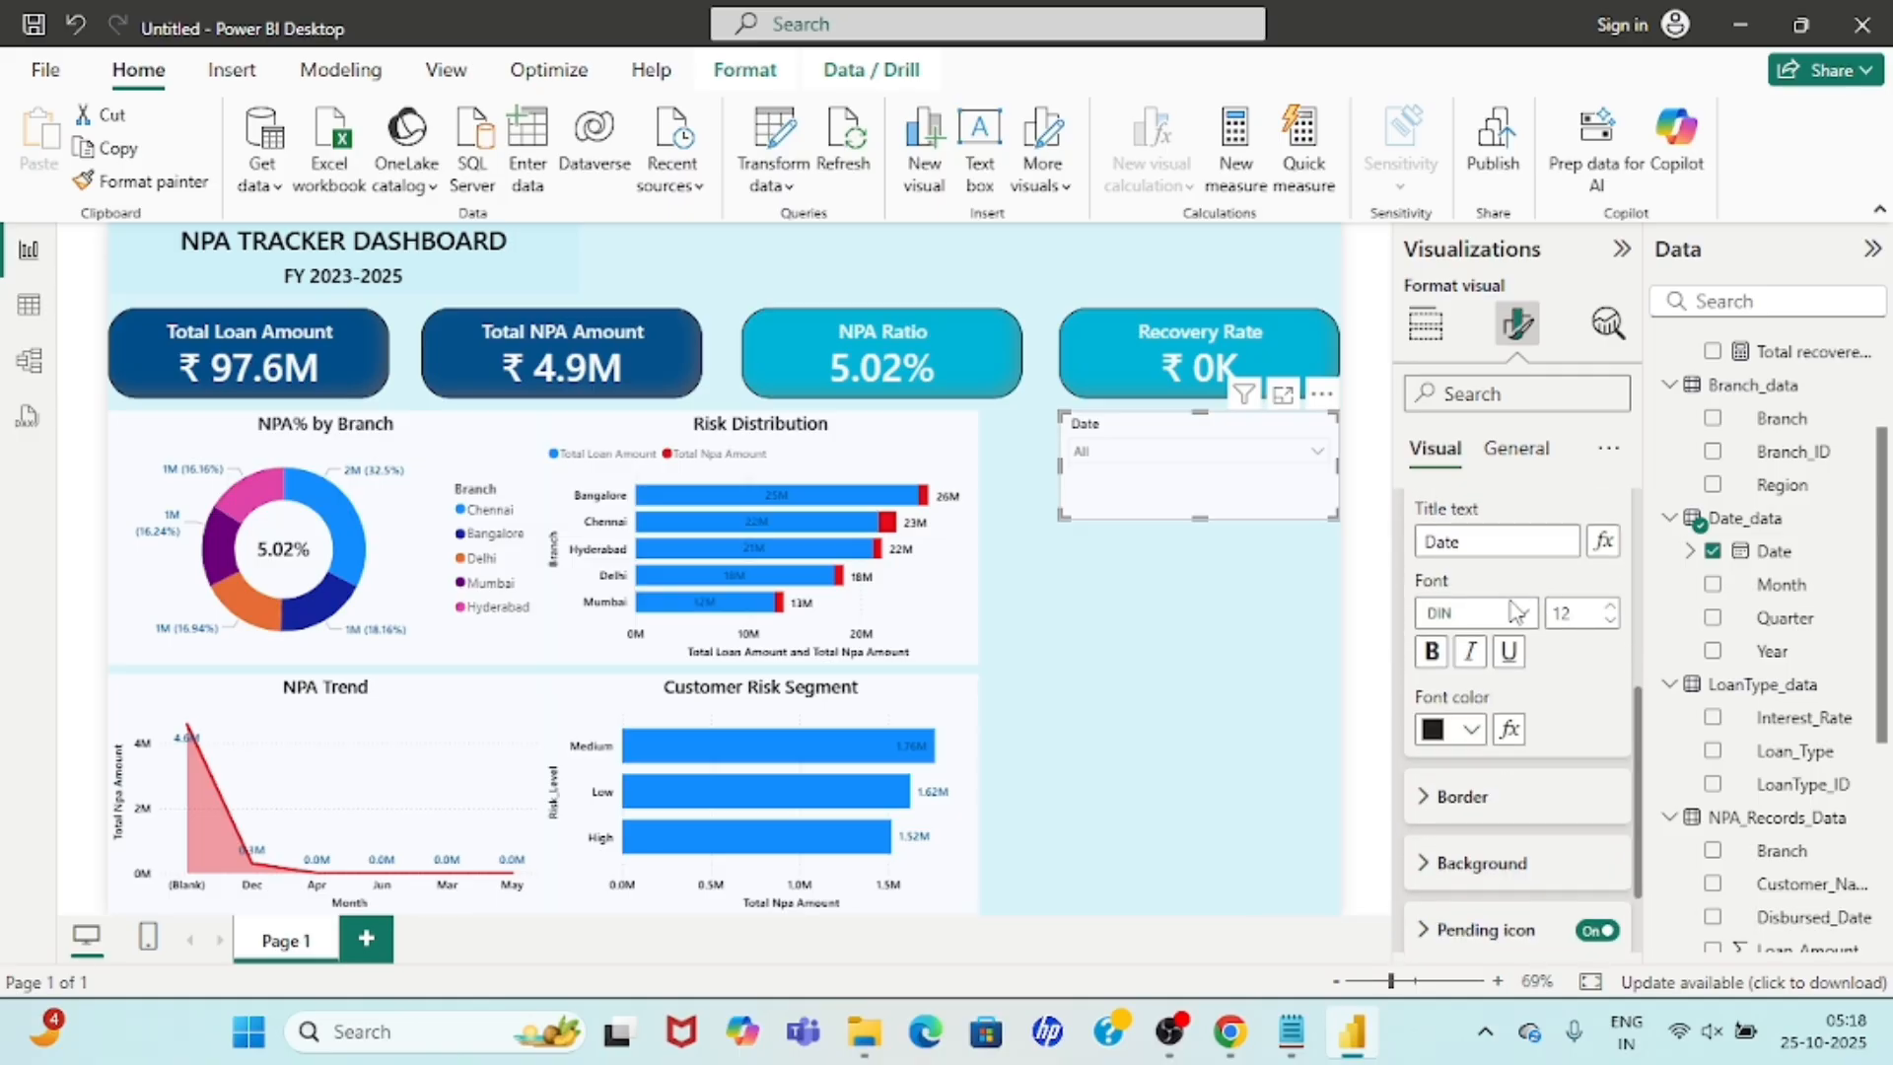
{"action": "left_click", "coordinate": [1516, 616]}
{"action": "scroll", "coordinate": [1519, 458], "scroll_direction": "down", "scroll_amount": 3}
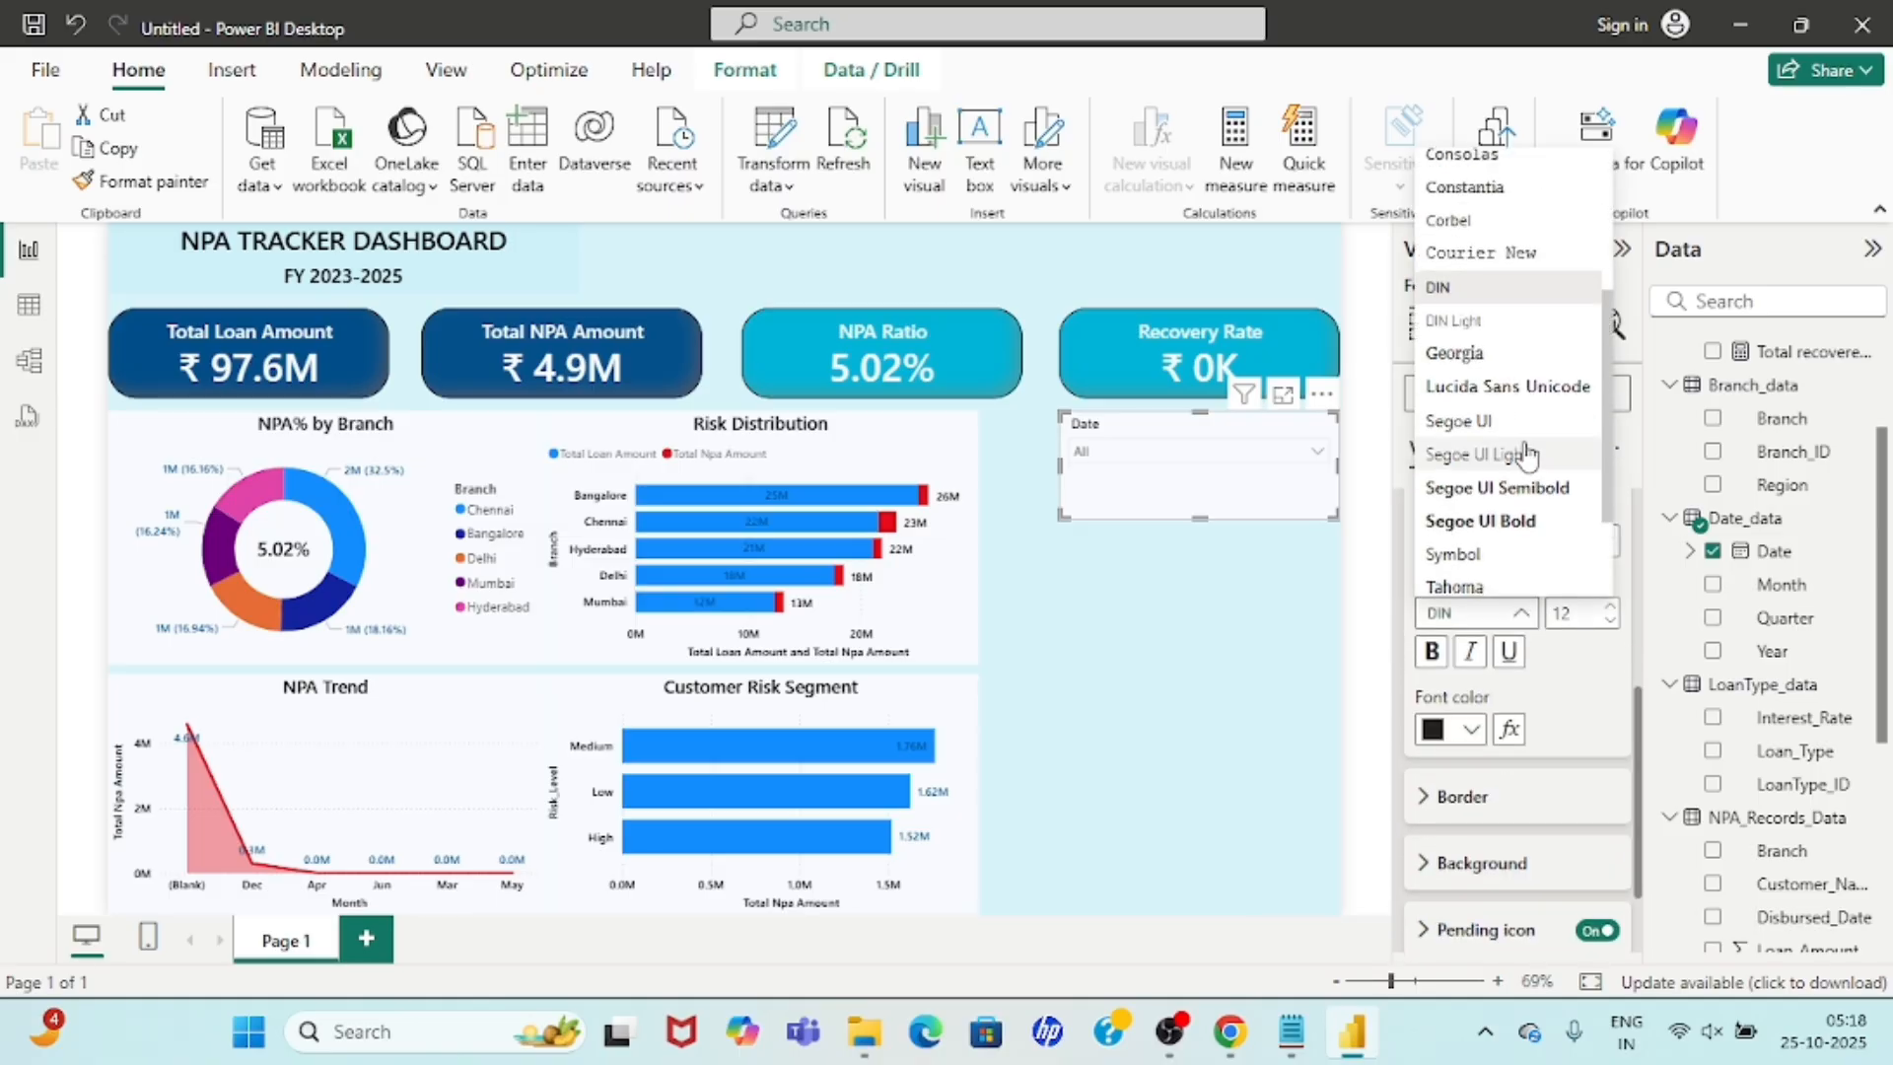
{"action": "left_click", "coordinate": [1476, 487]}
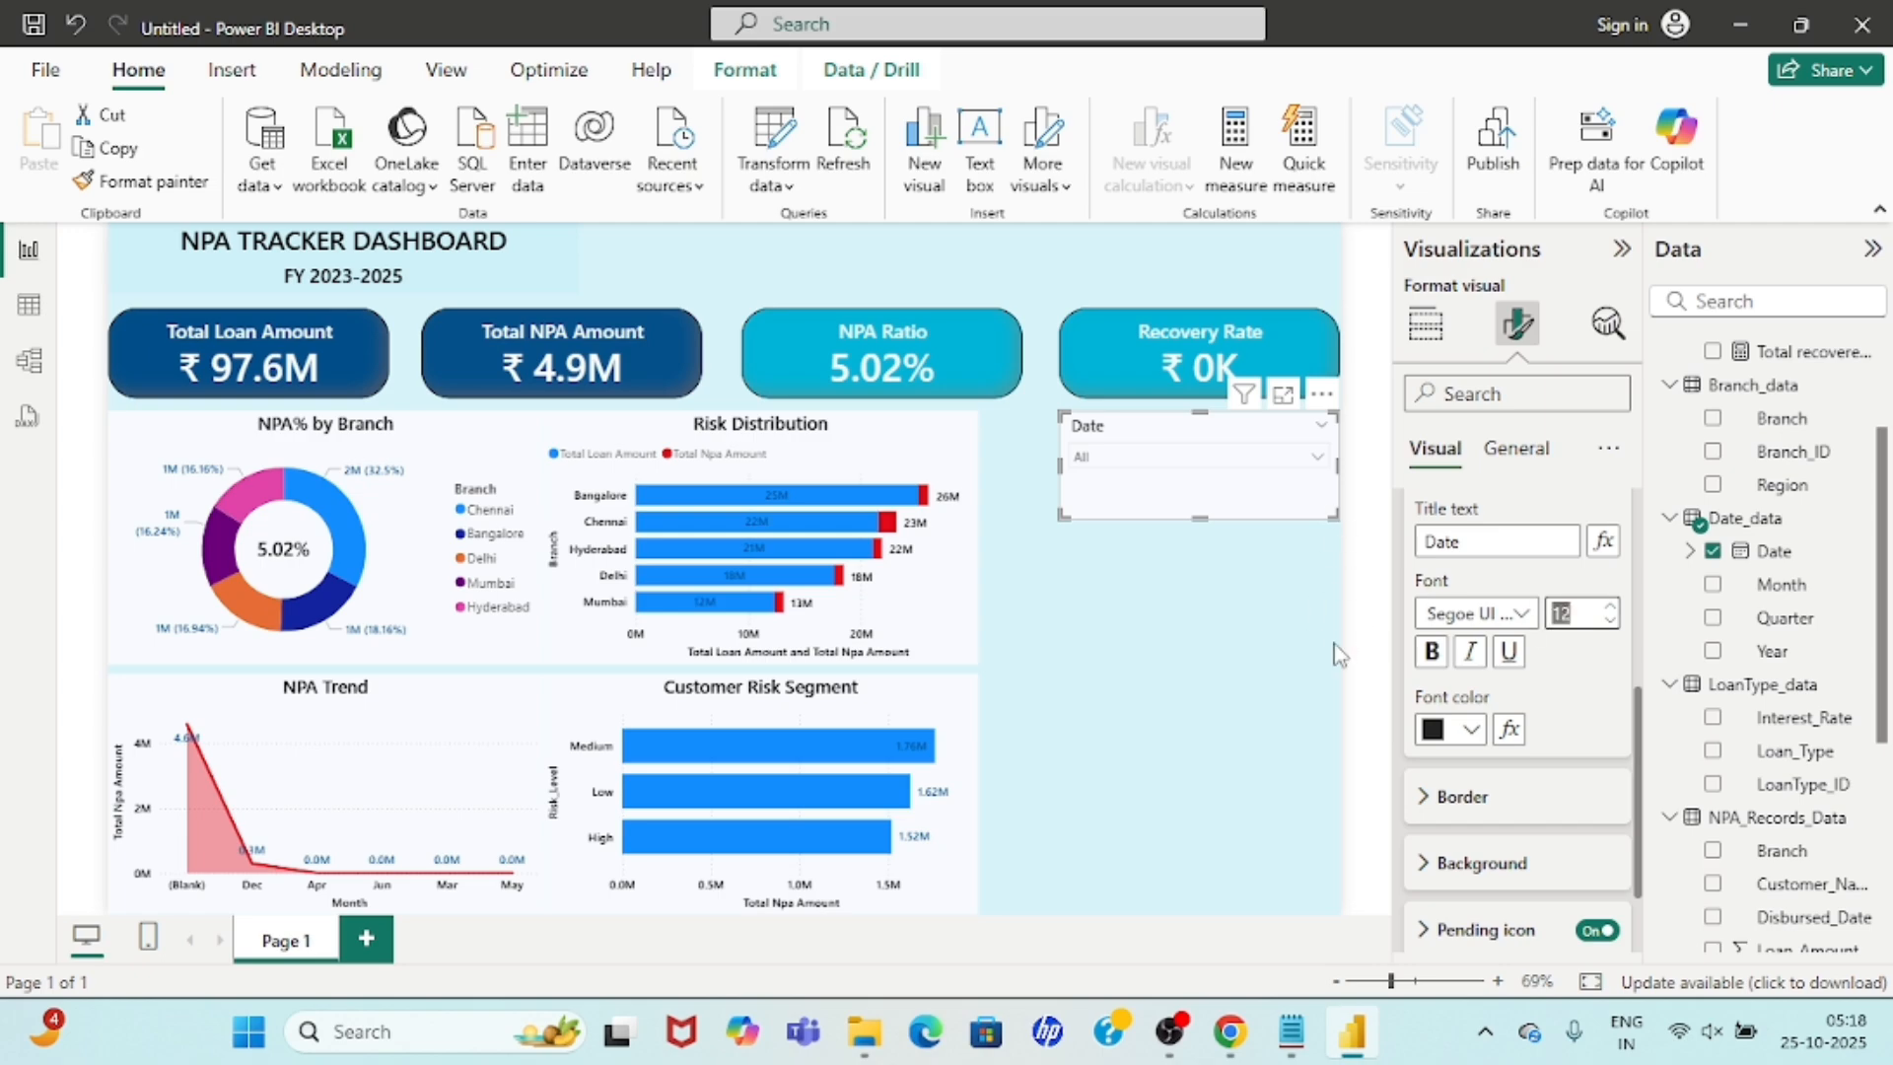
{"action": "left_click", "coordinate": [1431, 651]}
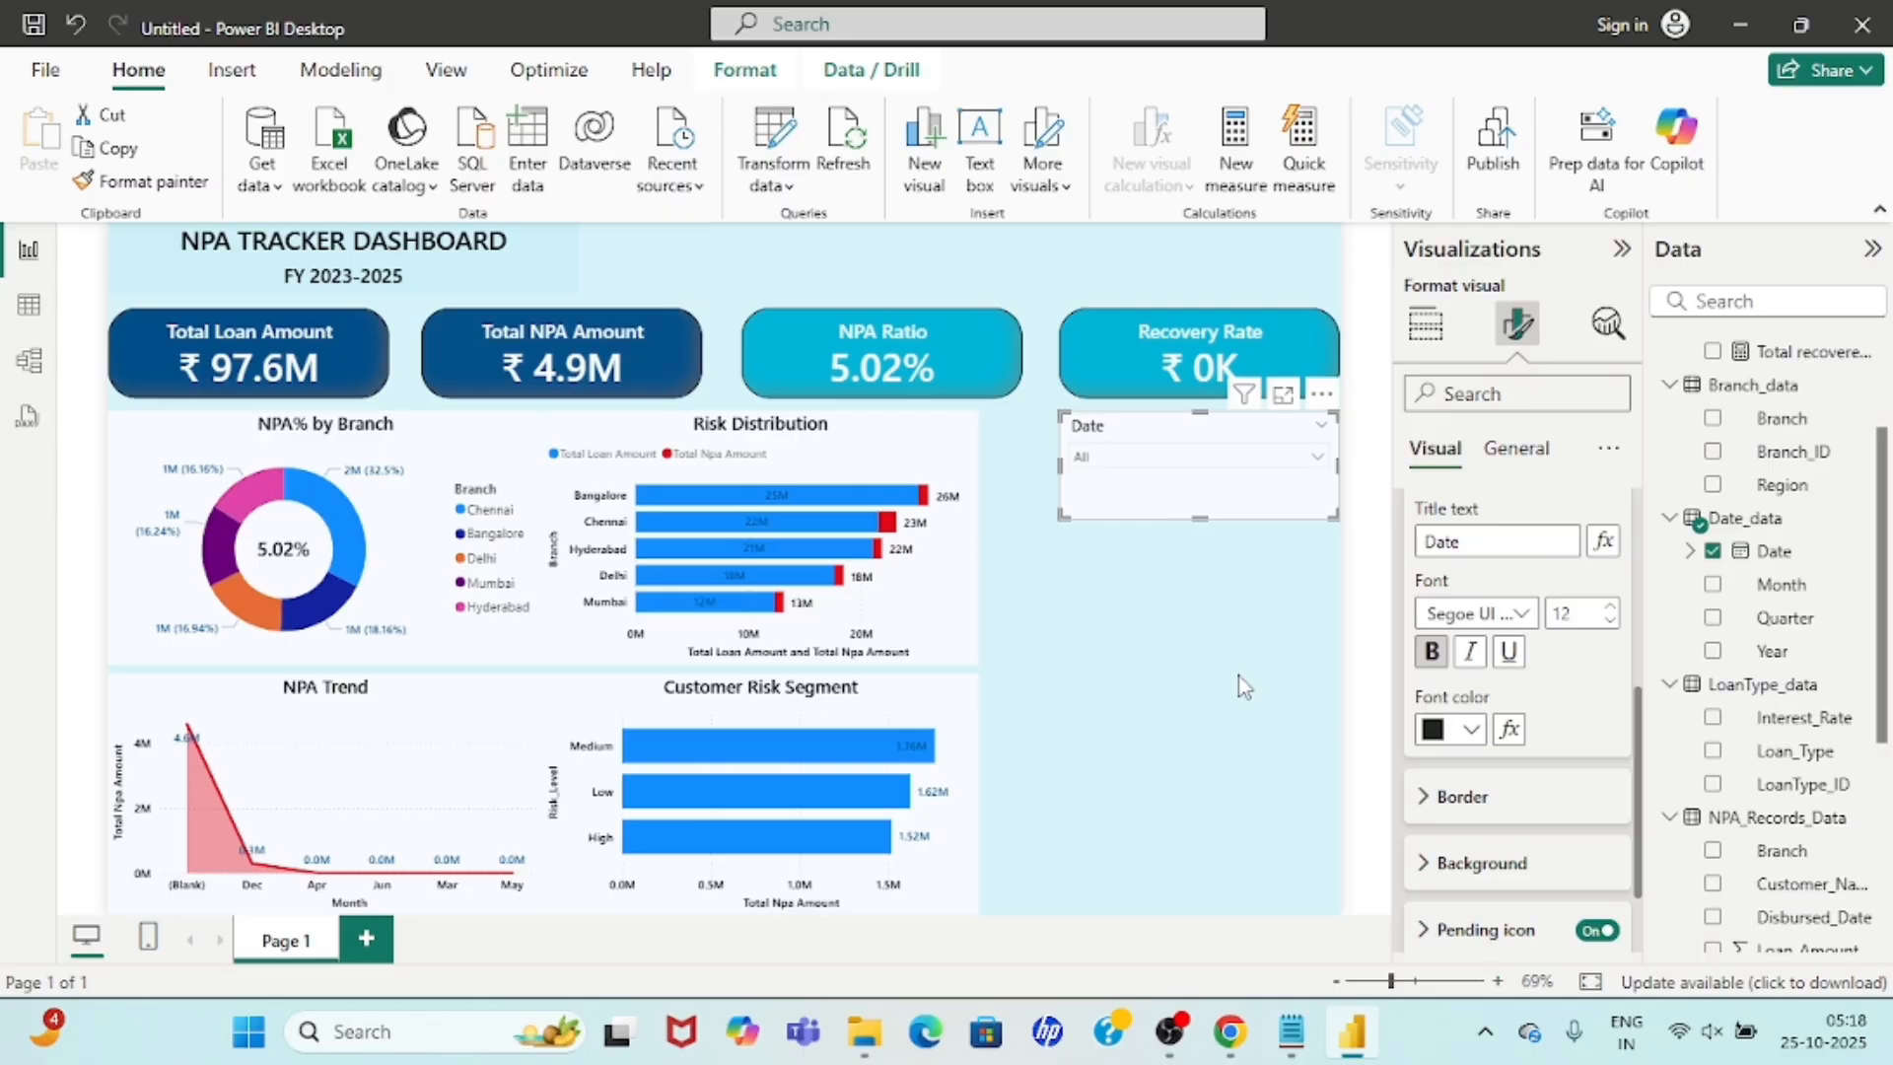
{"action": "left_click", "coordinate": [1268, 587]}
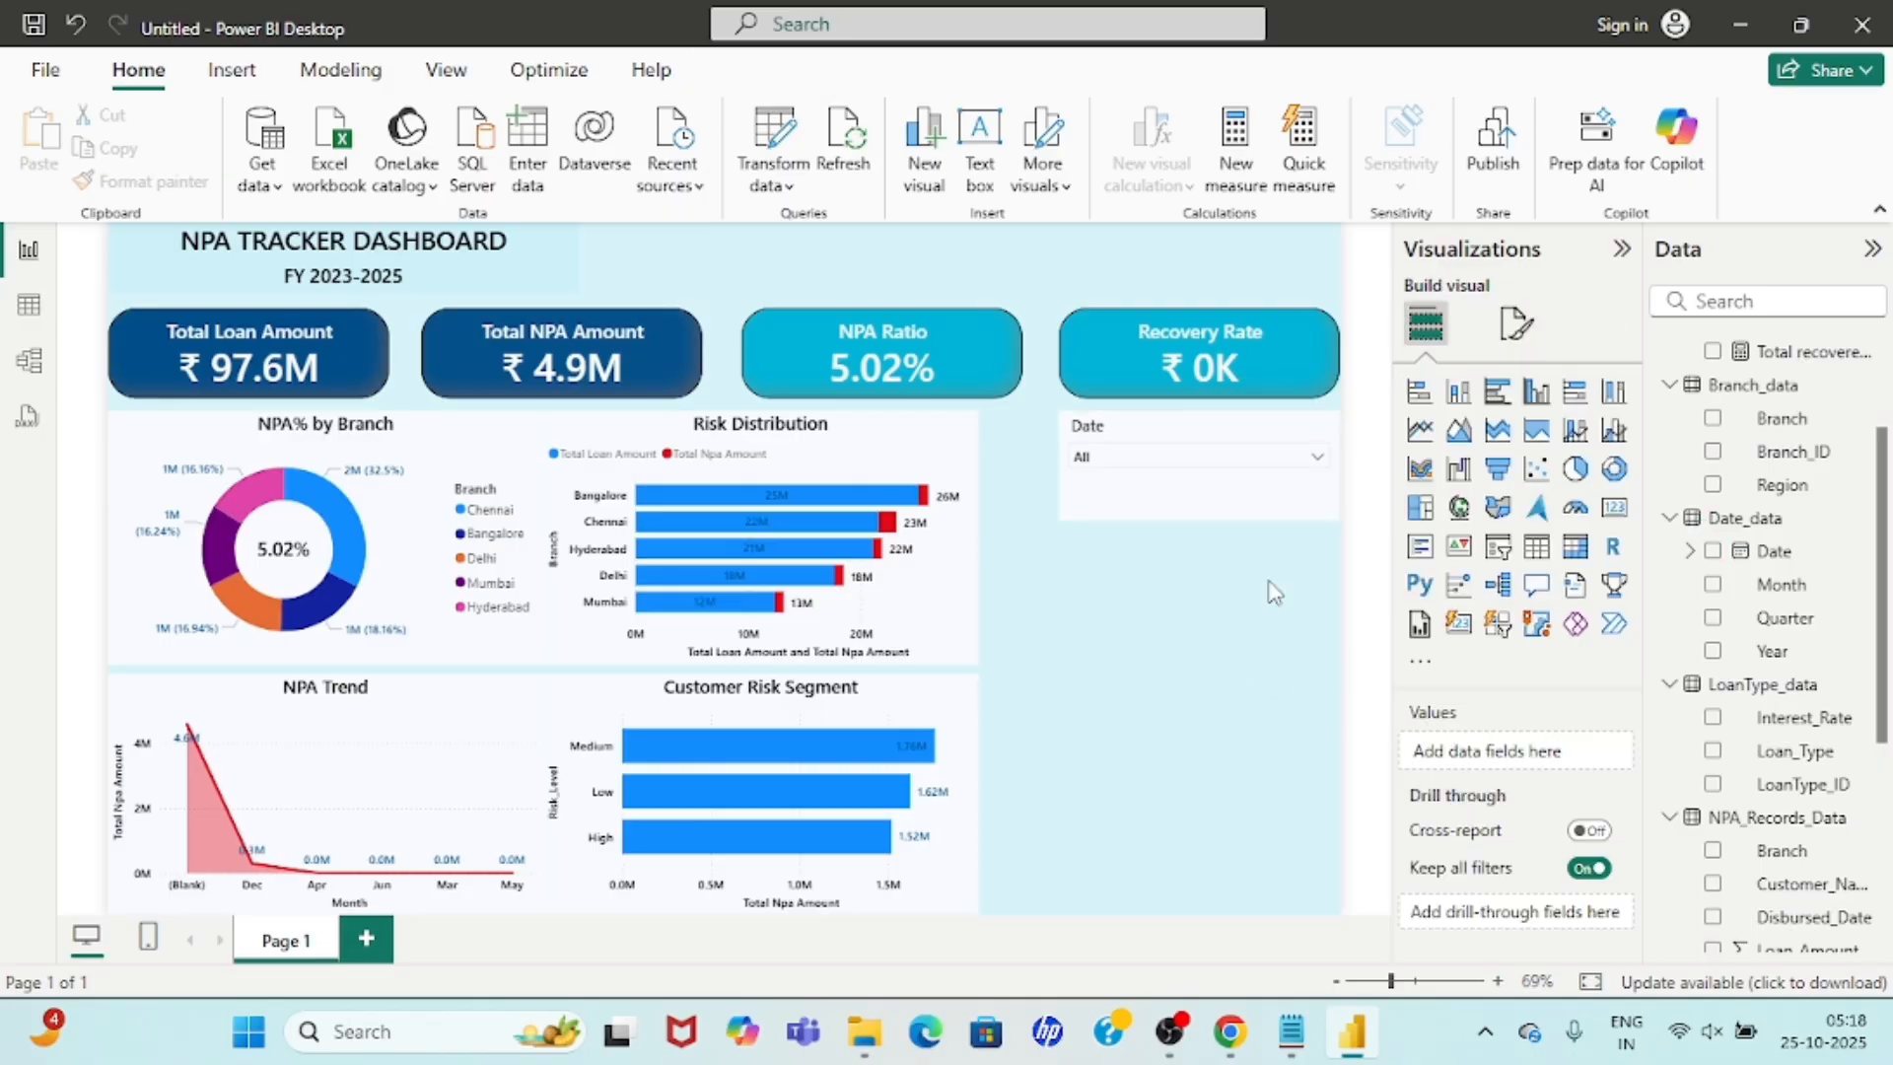
Duplicate the Date slicer and place the copy directly beneath the original.
{"action": "left_click", "coordinate": [1171, 432]}
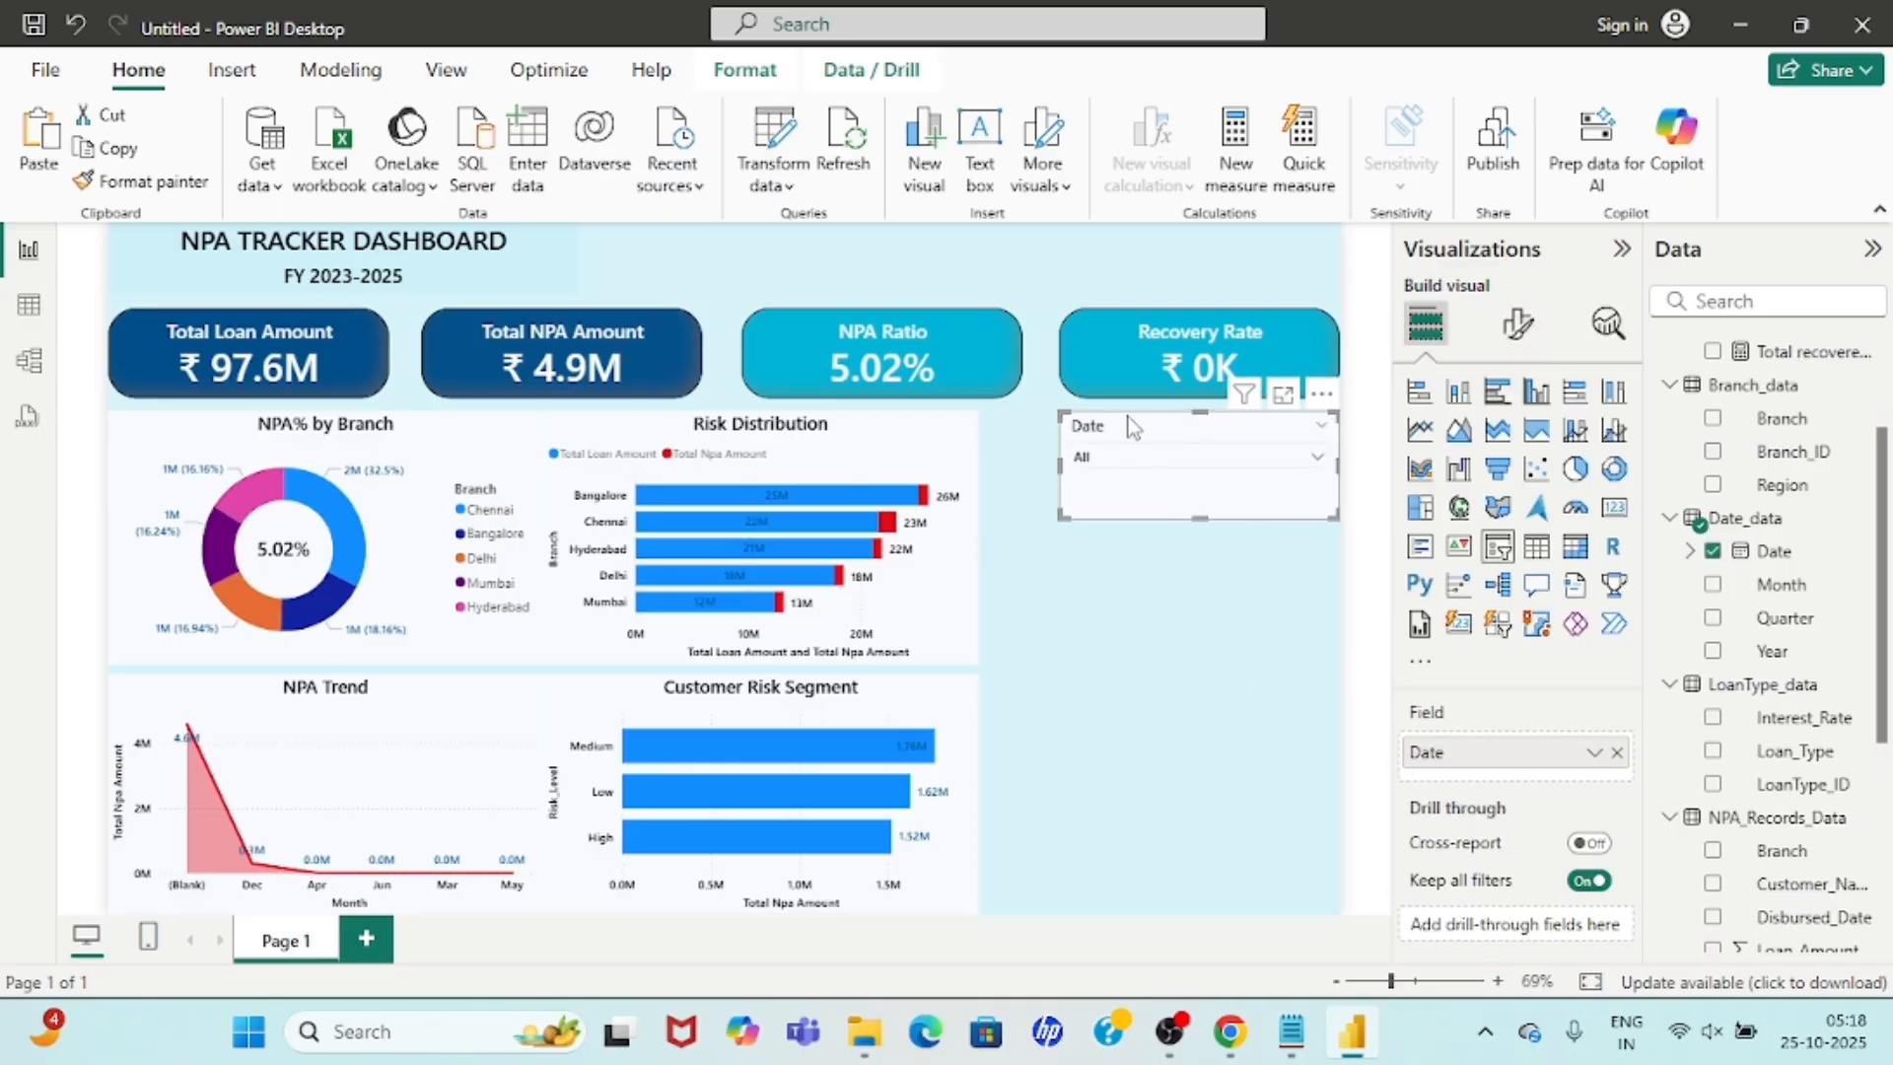
{"action": "key", "text": "ctrl+v"}
{"action": "left_click_drag", "start_coordinate": [1128, 416], "coordinate": [1128, 530]}
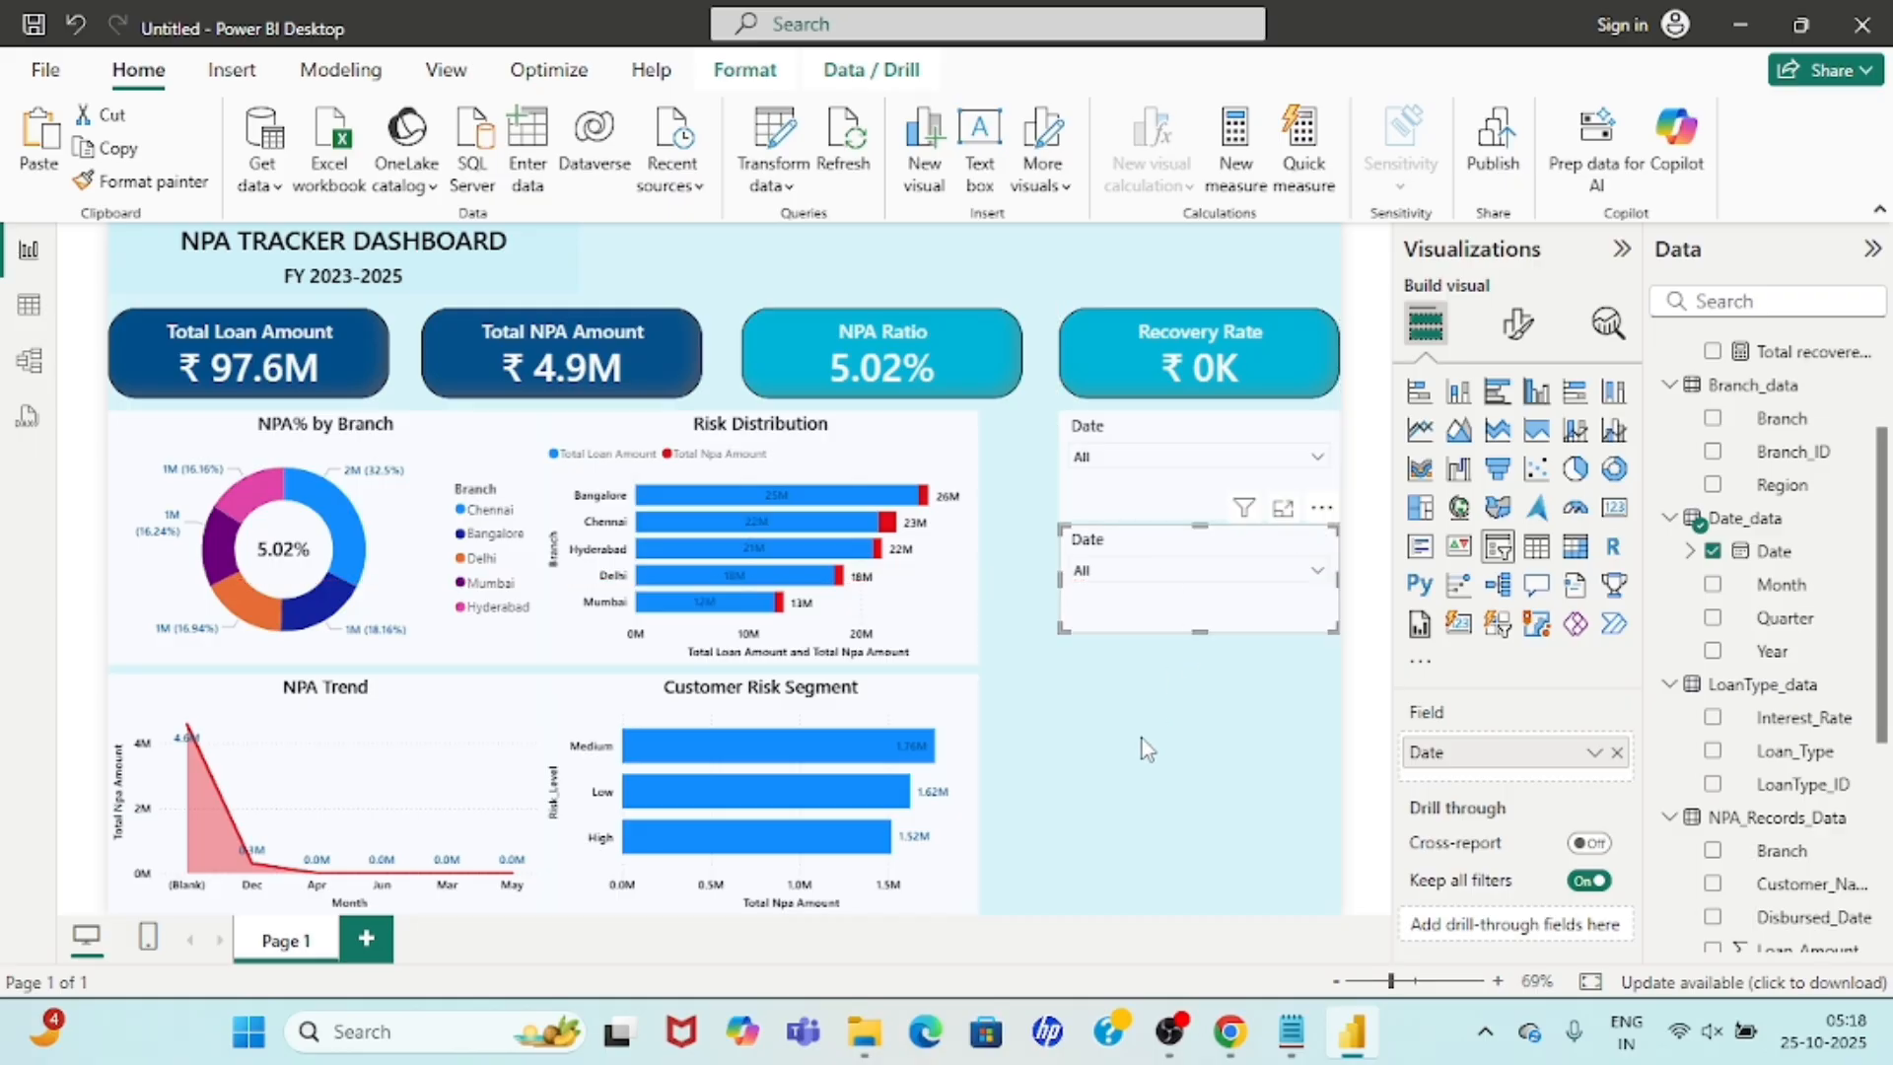
Replace the Date field in the copied slicer with Loan_Type from NPA_Records_Data.
{"action": "left_click", "coordinate": [1617, 752]}
{"action": "scroll", "coordinate": [1765, 611], "scroll_direction": "down", "scroll_amount": 4}
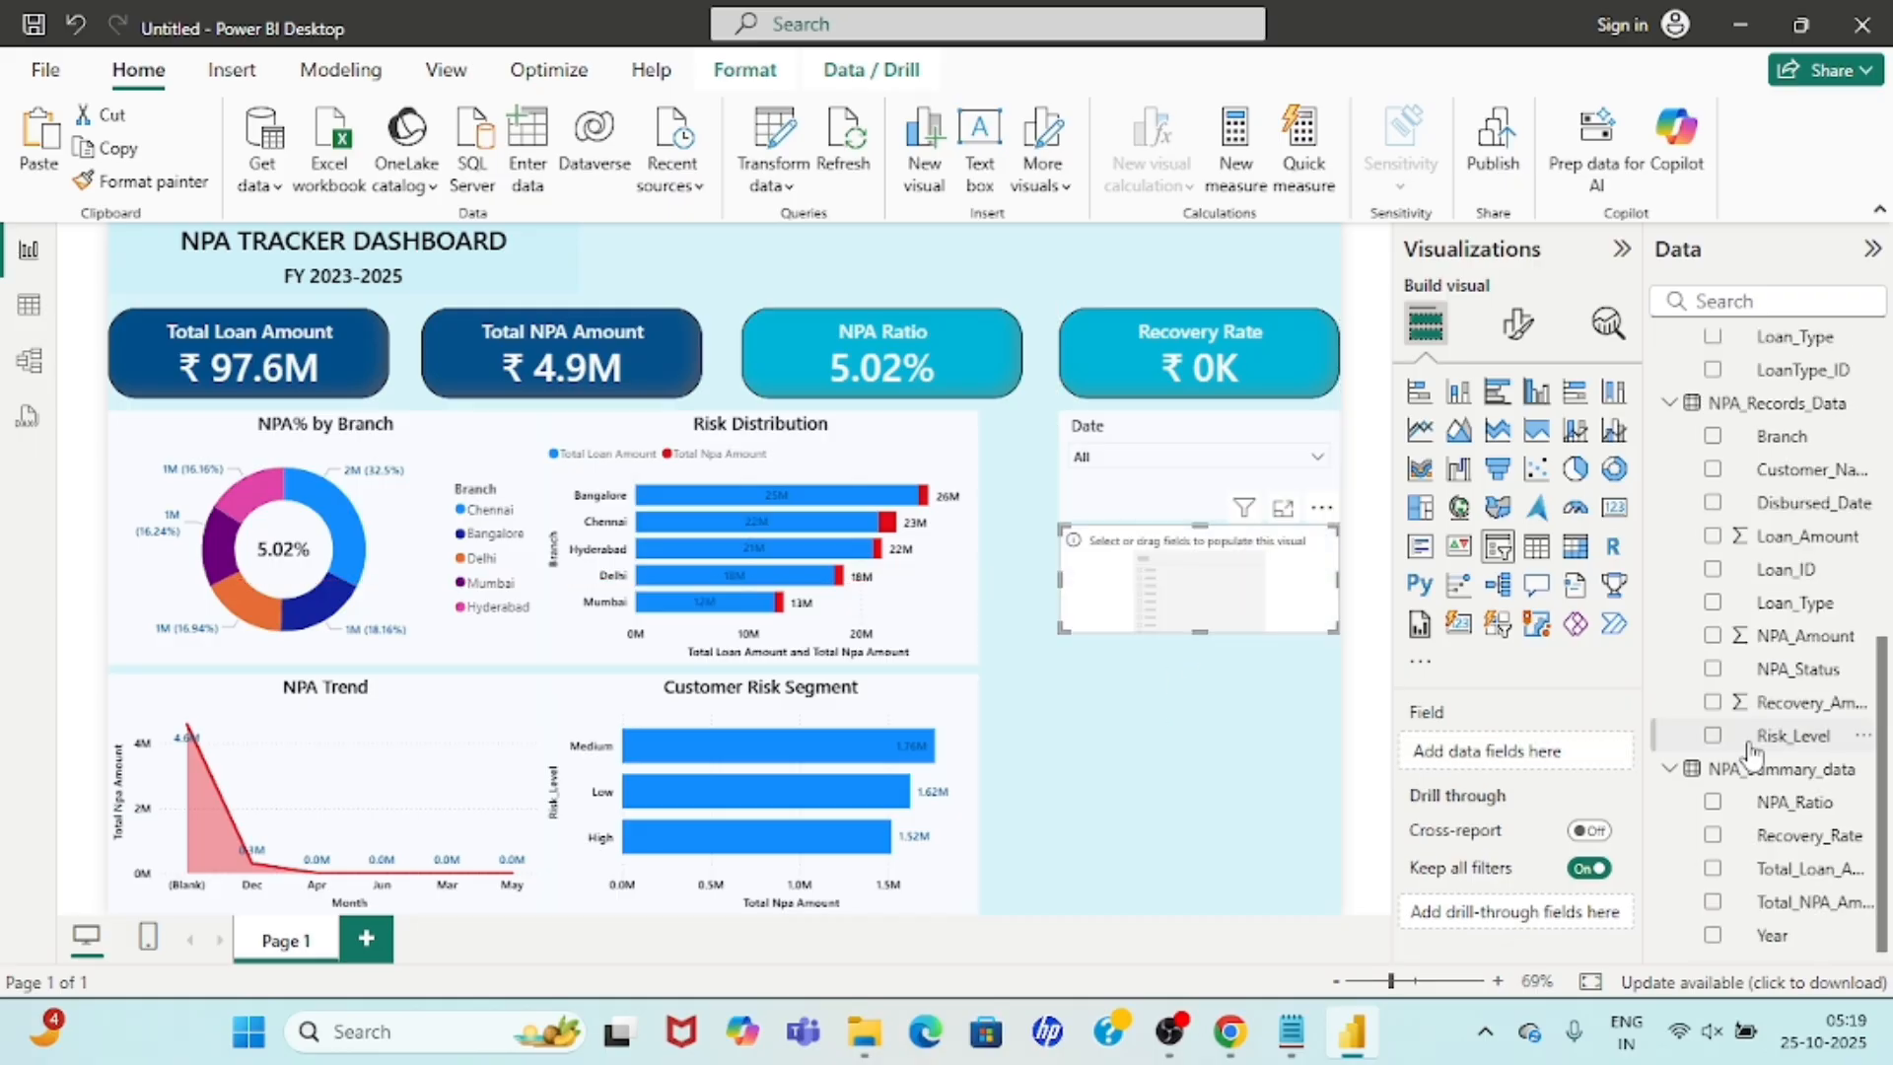
{"action": "left_click", "coordinate": [1714, 604]}
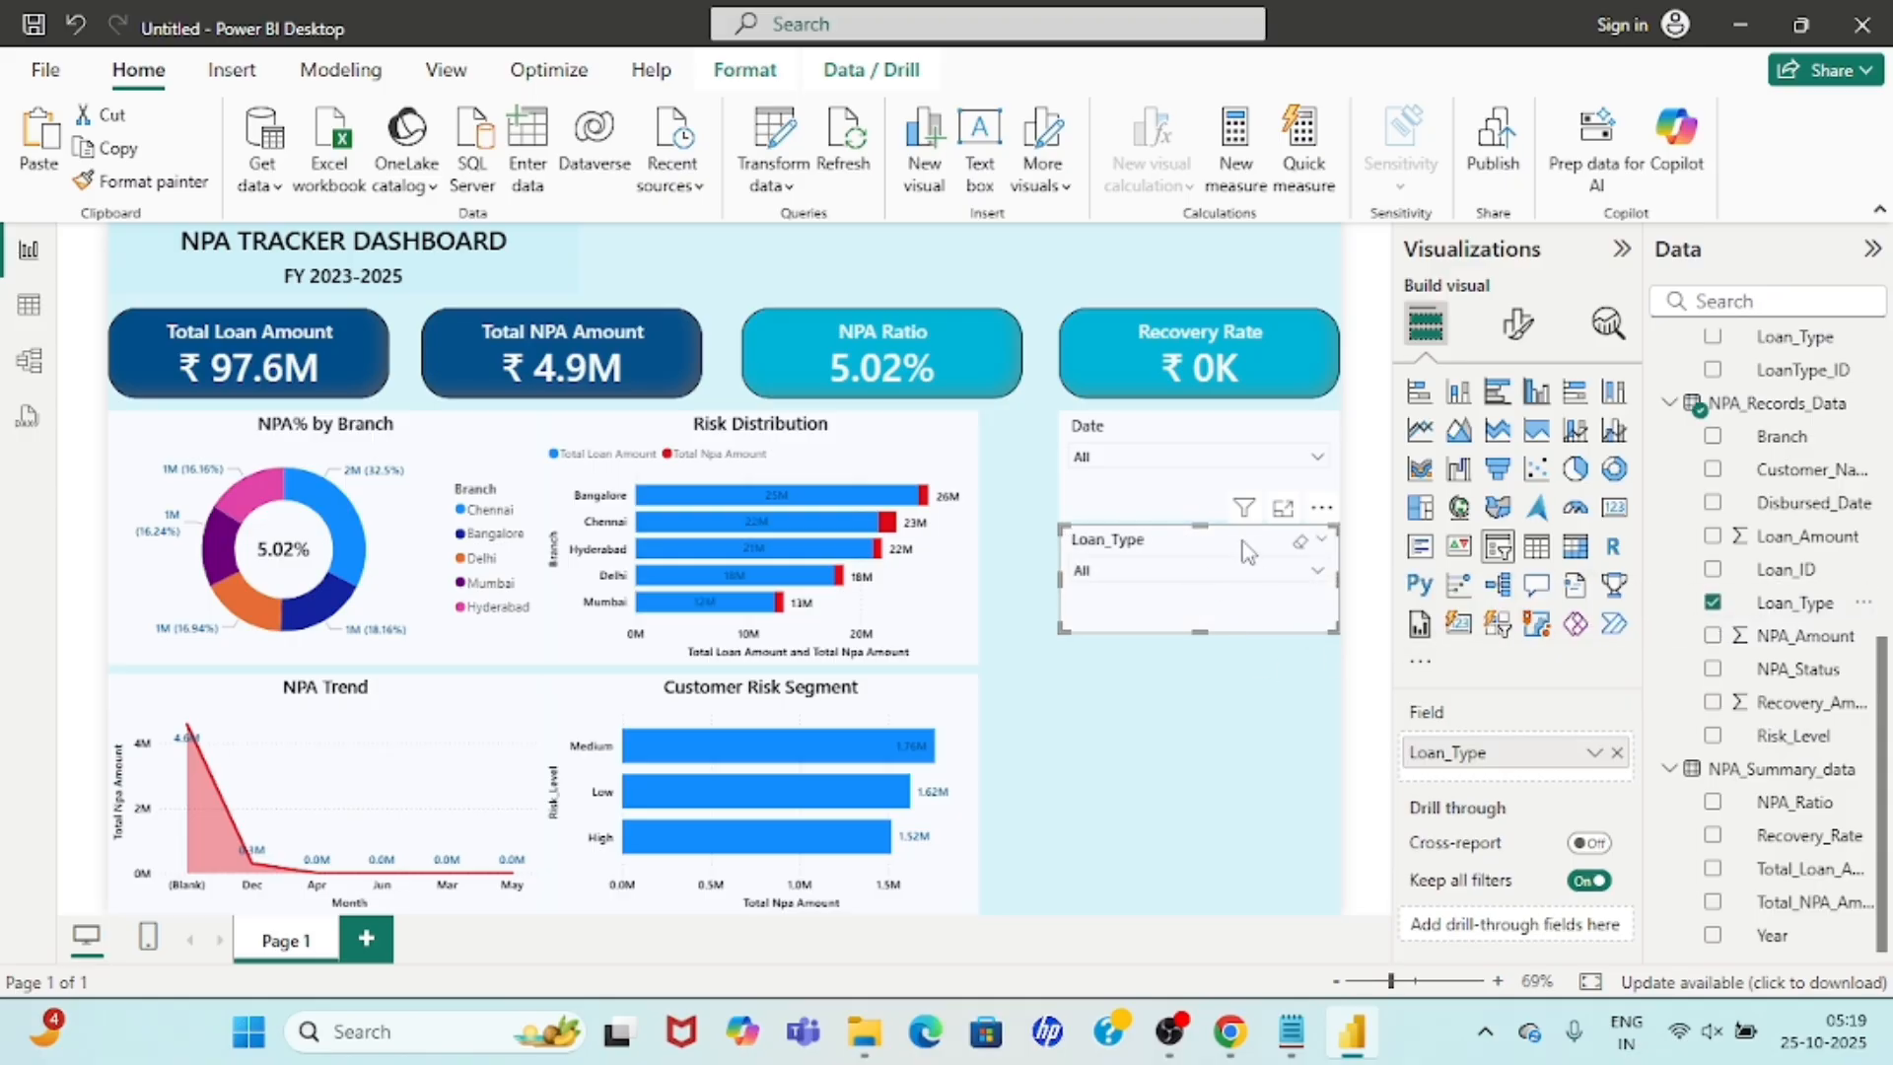
Change the Loan_Type slicer's style to Tile and make it taller so all loan type tiles fit in two rows.
{"action": "left_click", "coordinate": [1519, 324]}
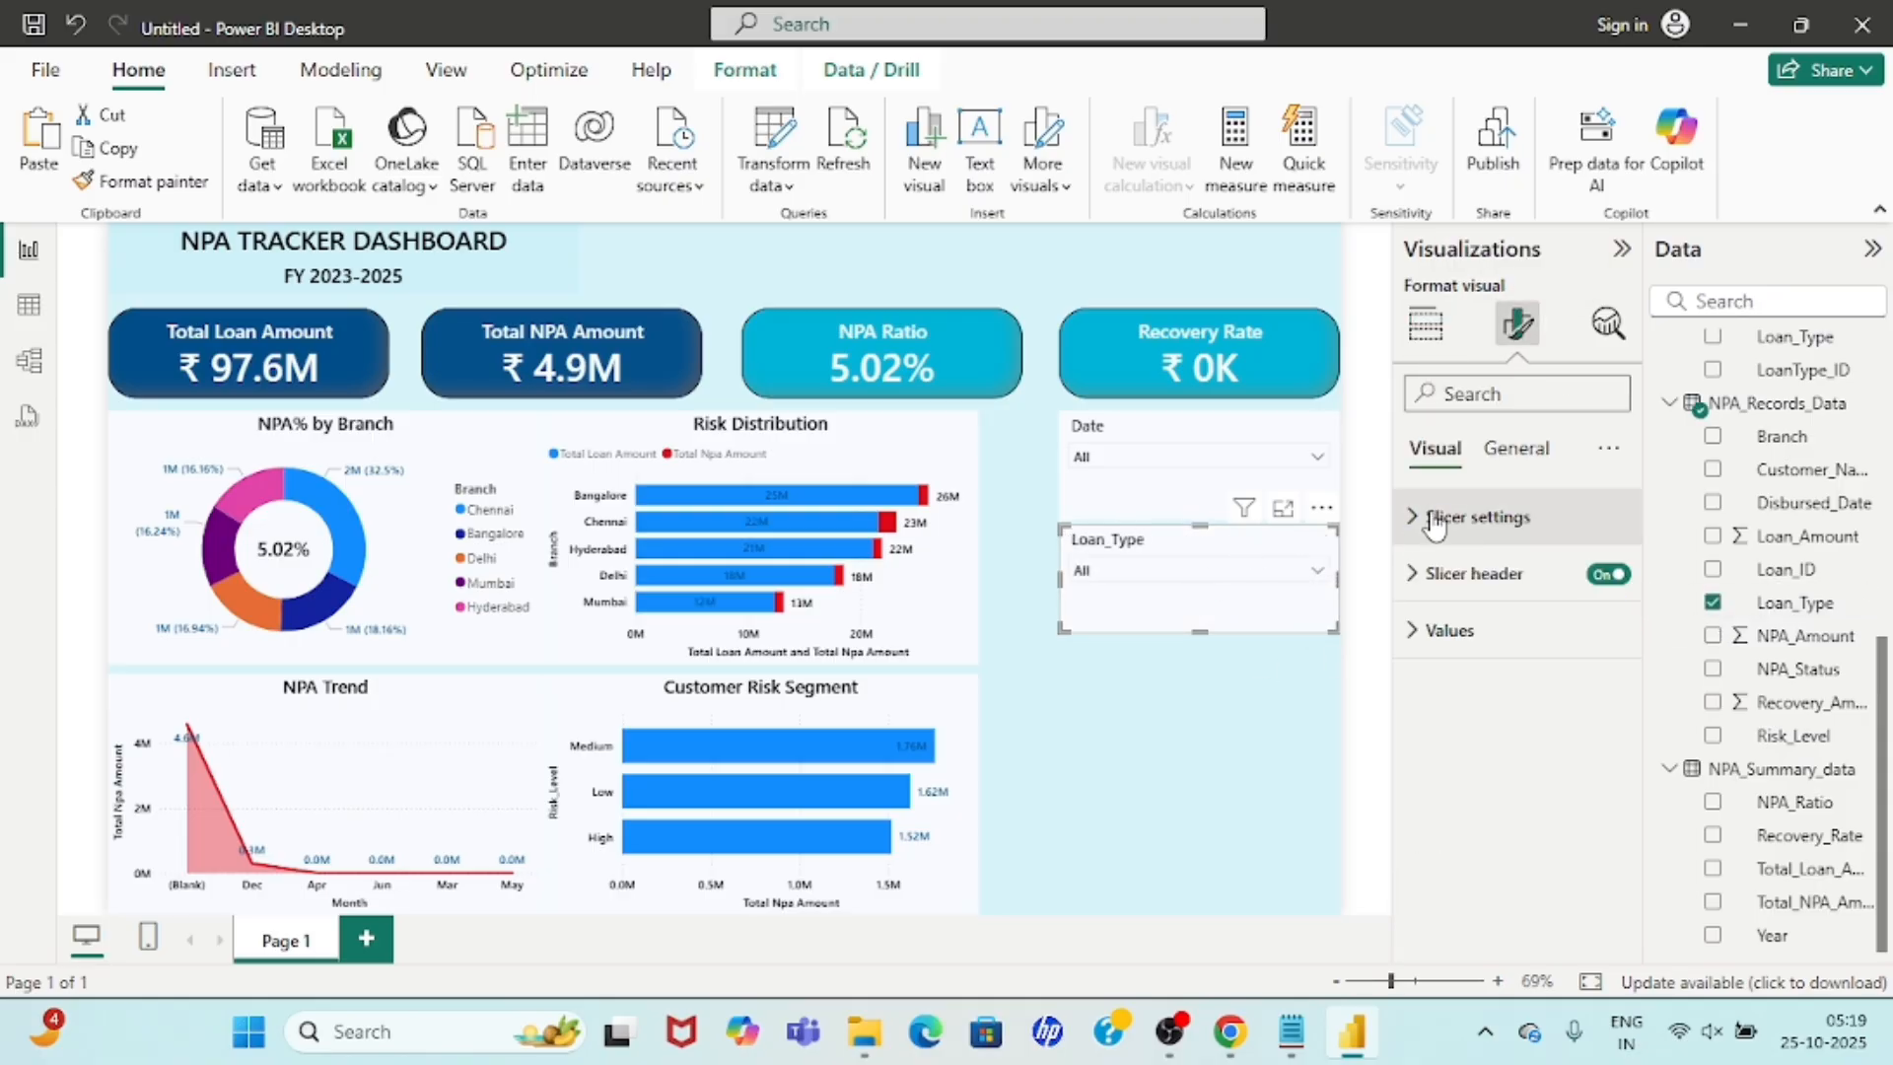
{"action": "left_click", "coordinate": [1413, 519]}
{"action": "left_click", "coordinate": [1565, 664]}
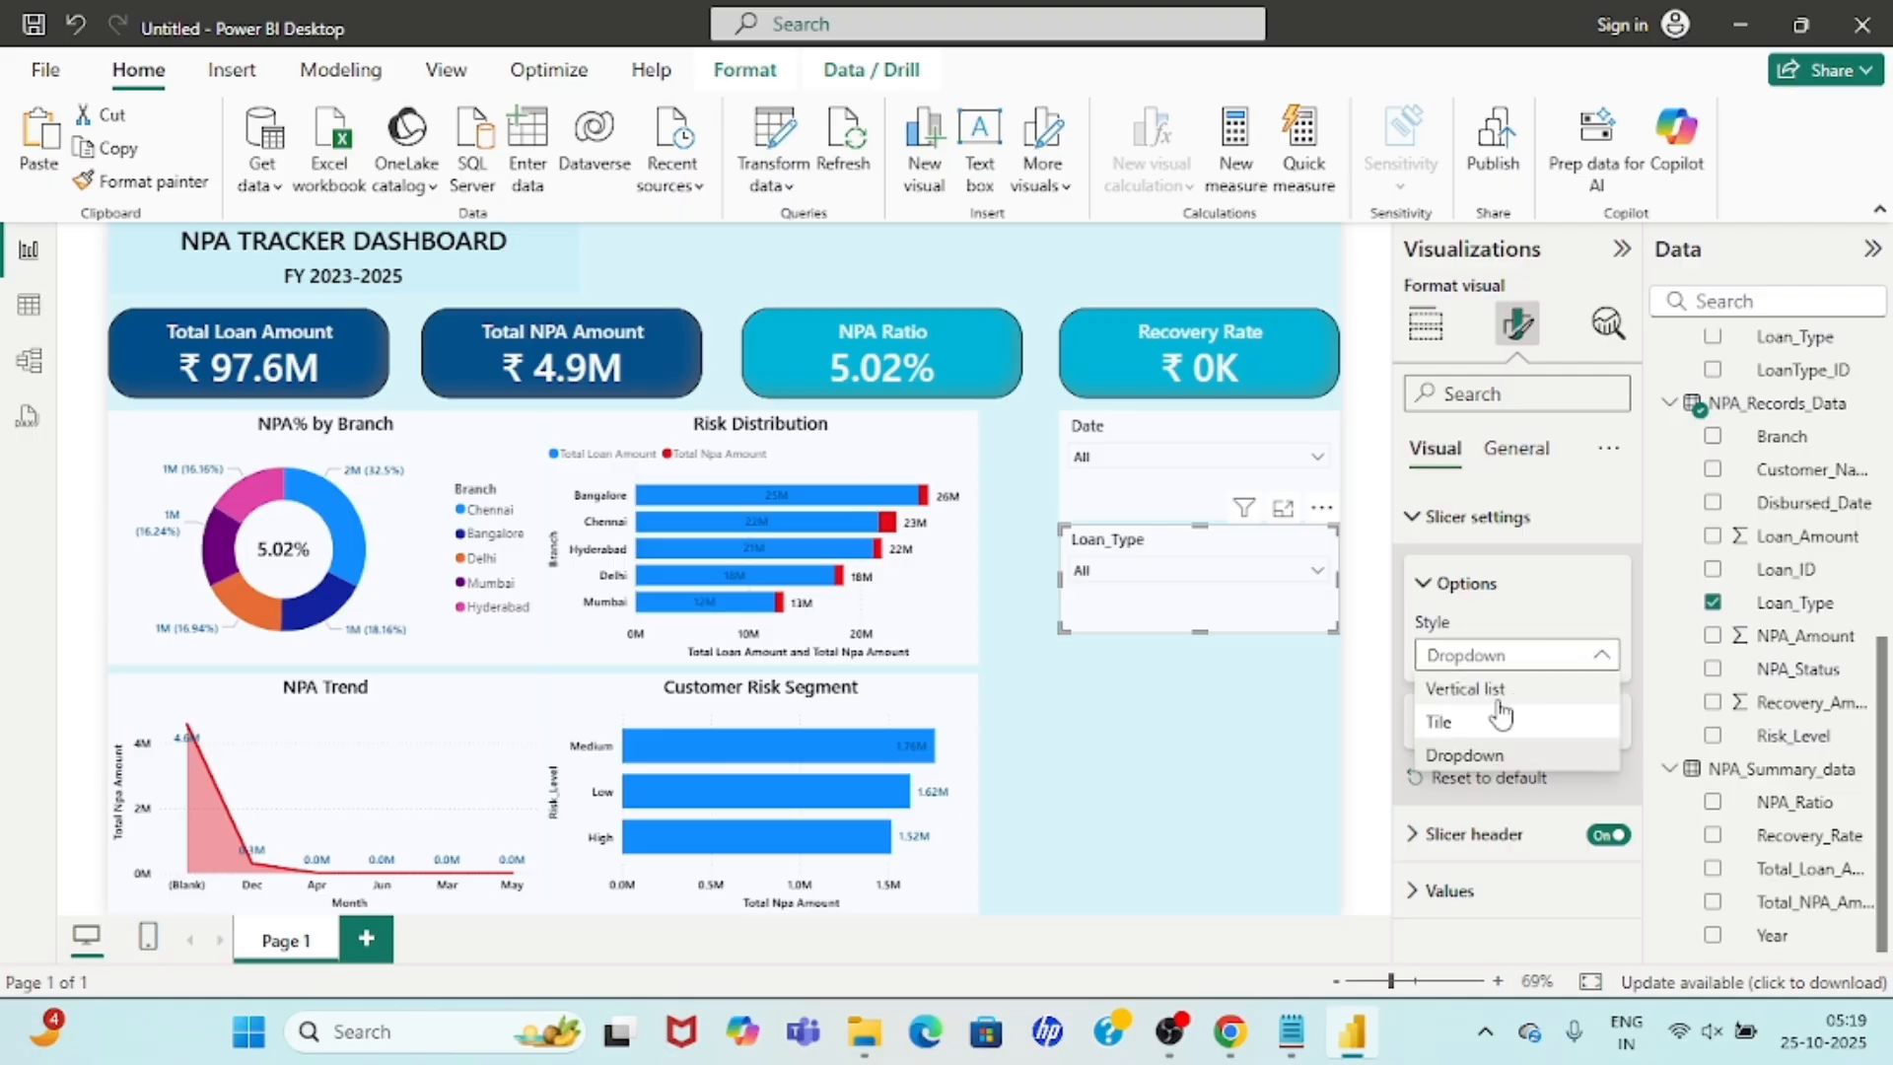
{"action": "left_click", "coordinate": [1483, 720]}
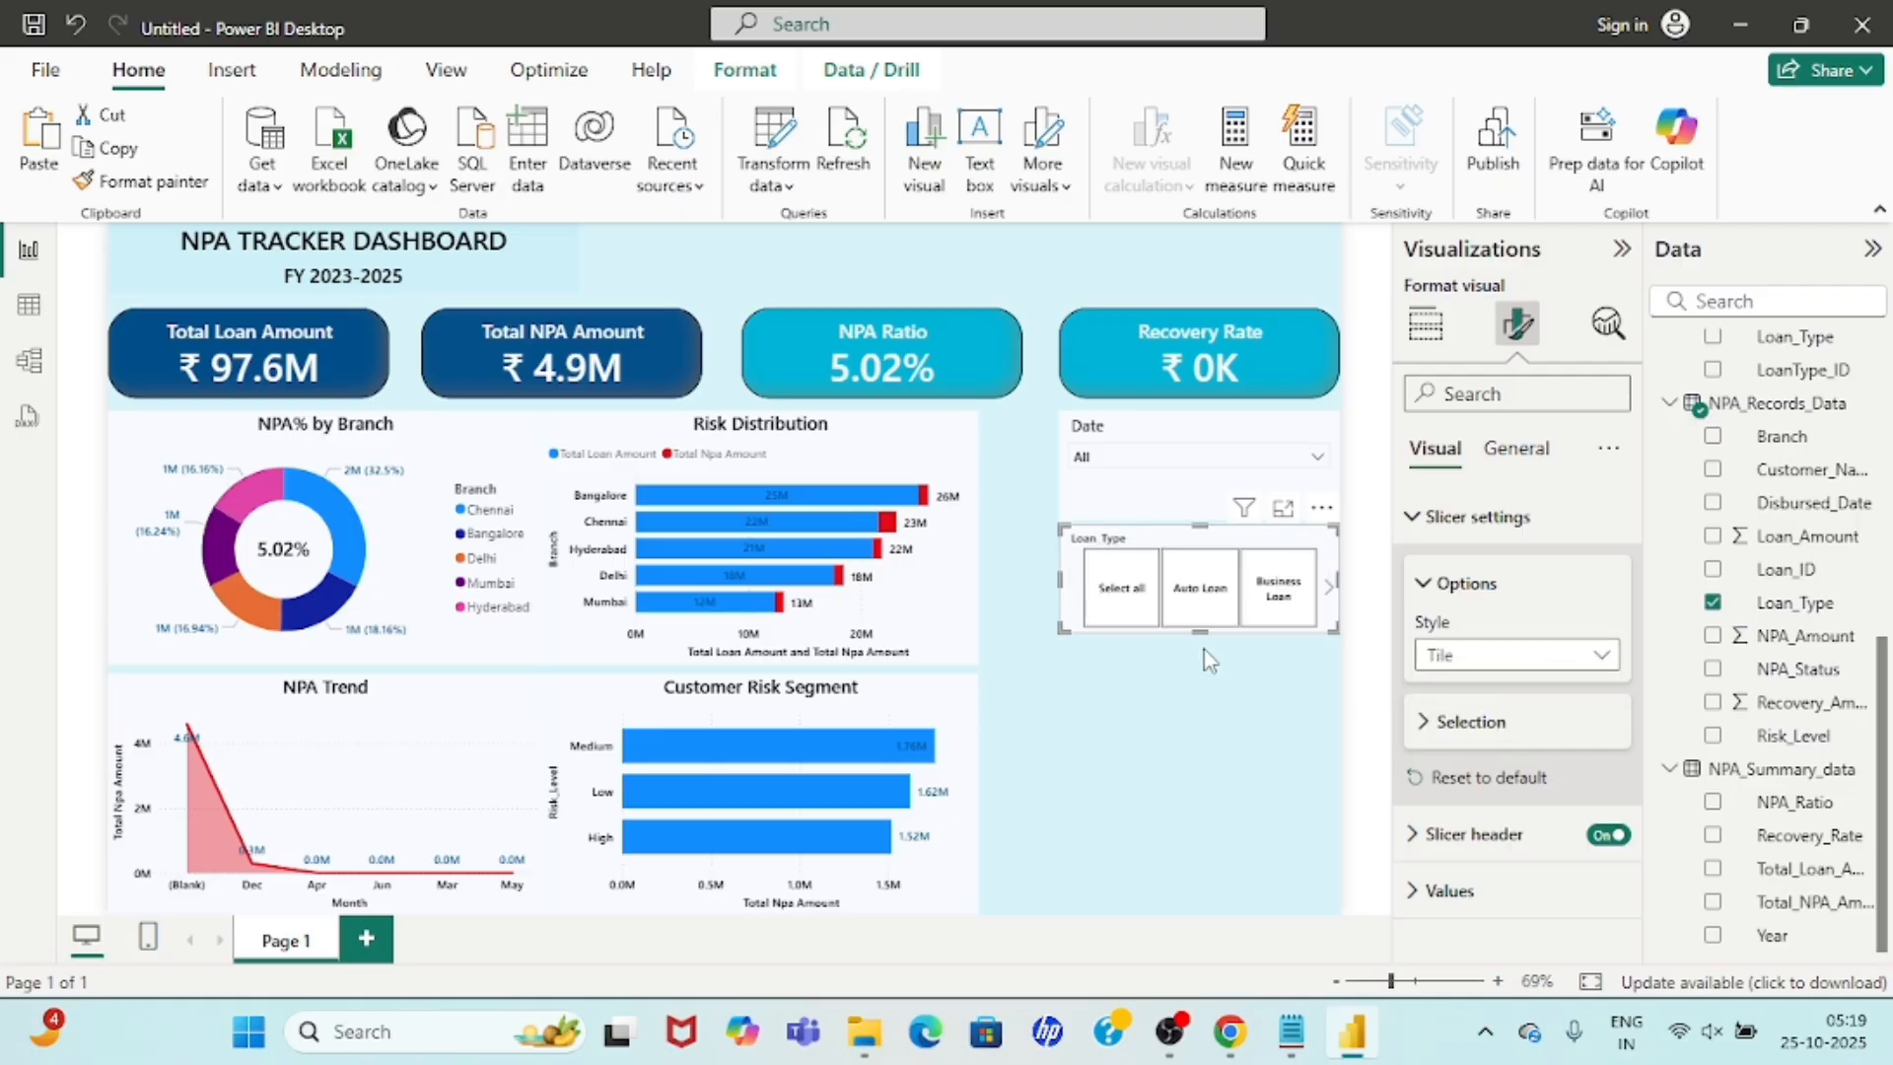
{"action": "left_click_drag", "start_coordinate": [1199, 631], "coordinate": [1199, 678]}
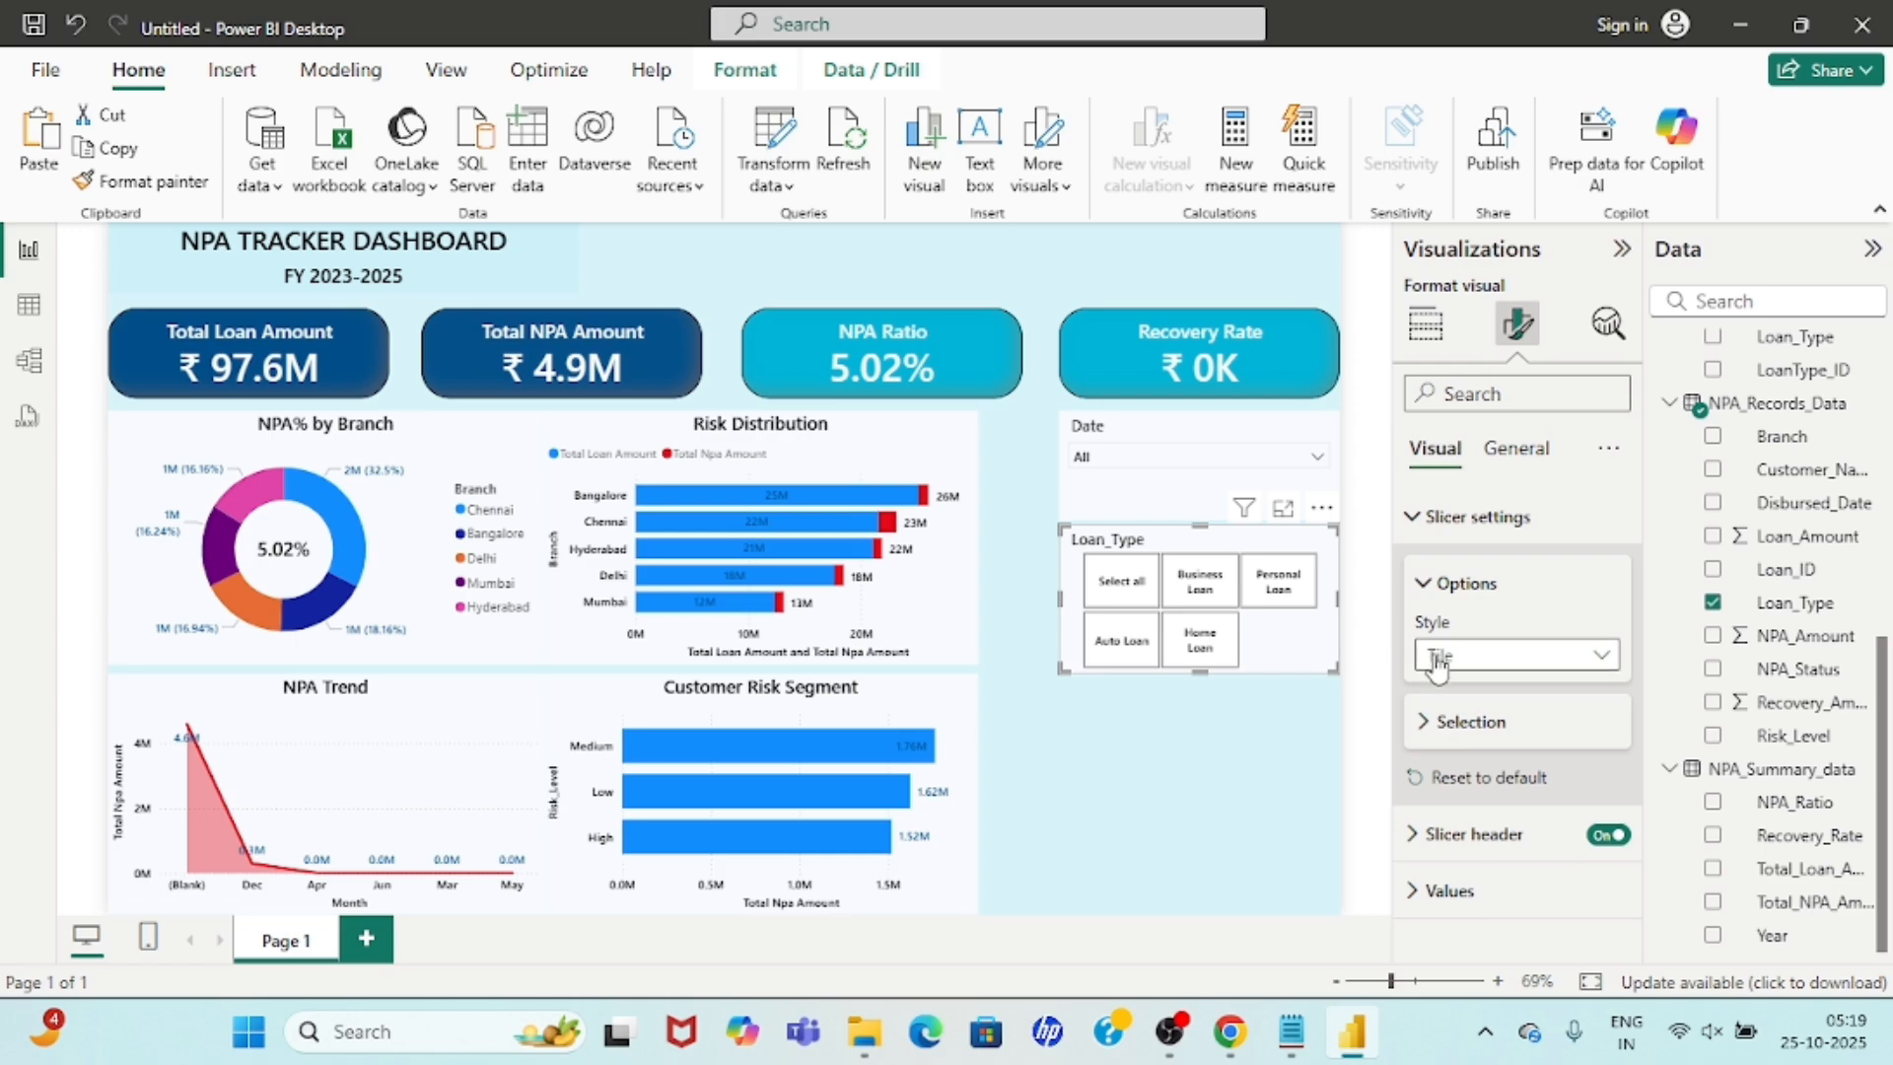
{"action": "left_click", "coordinate": [1425, 721]}
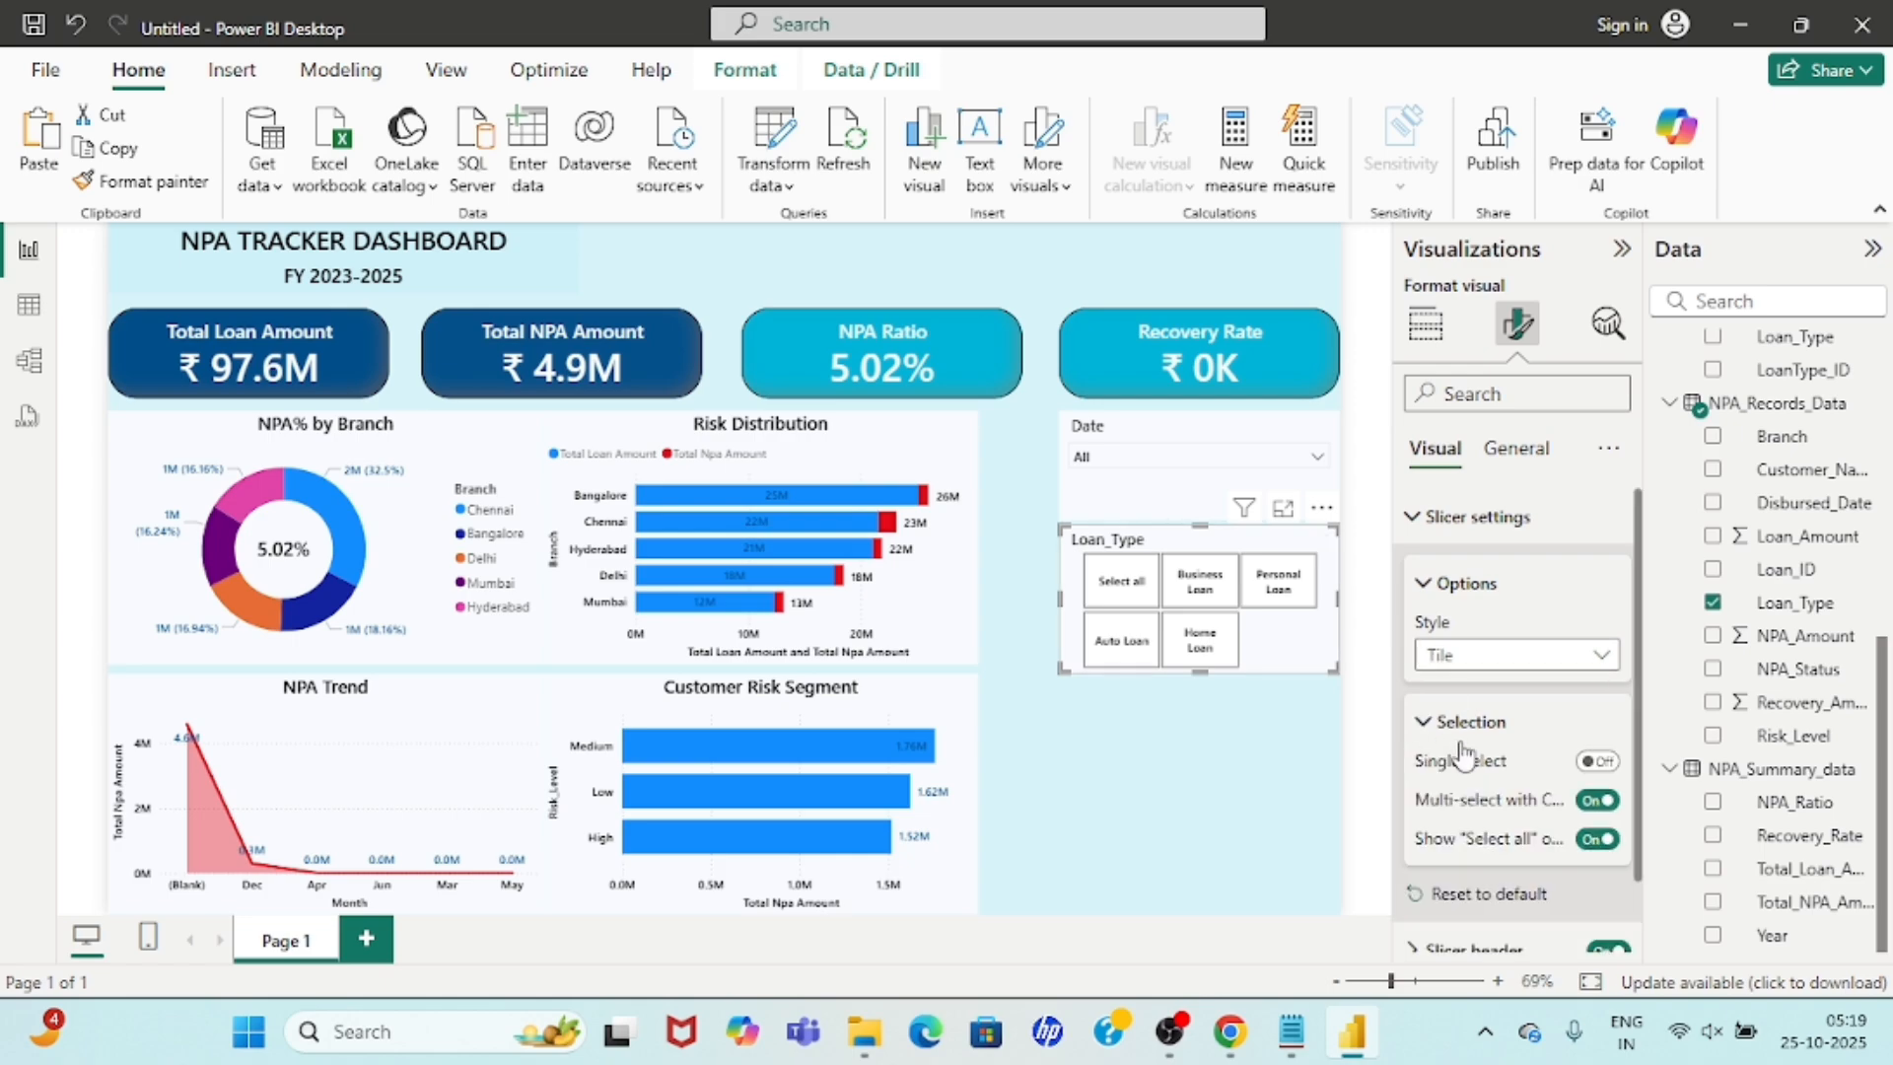
{"action": "left_click", "coordinate": [1212, 759]}
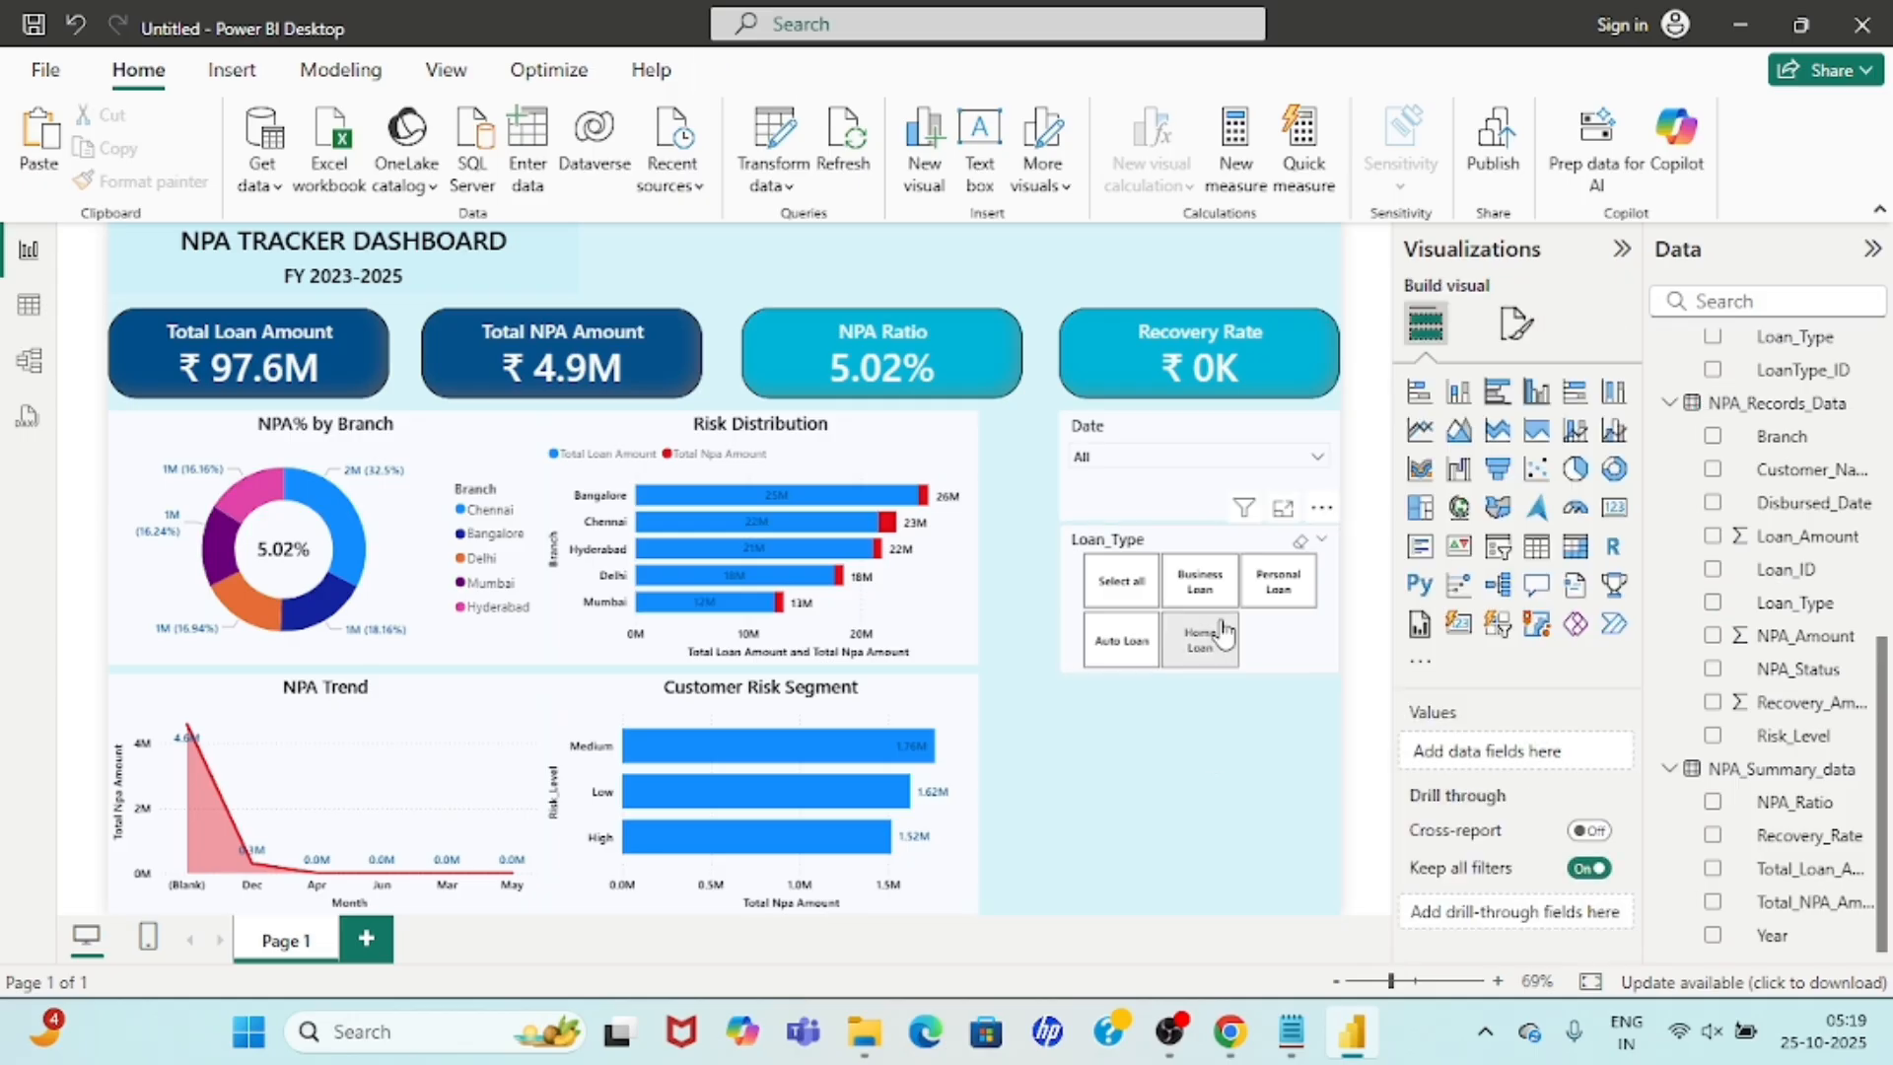
Test the Loan_Type slicer by filtering on Business, Personal, Home and Auto Loan in turn, including Select all, and clear the selection.
{"action": "left_click", "coordinate": [1199, 591]}
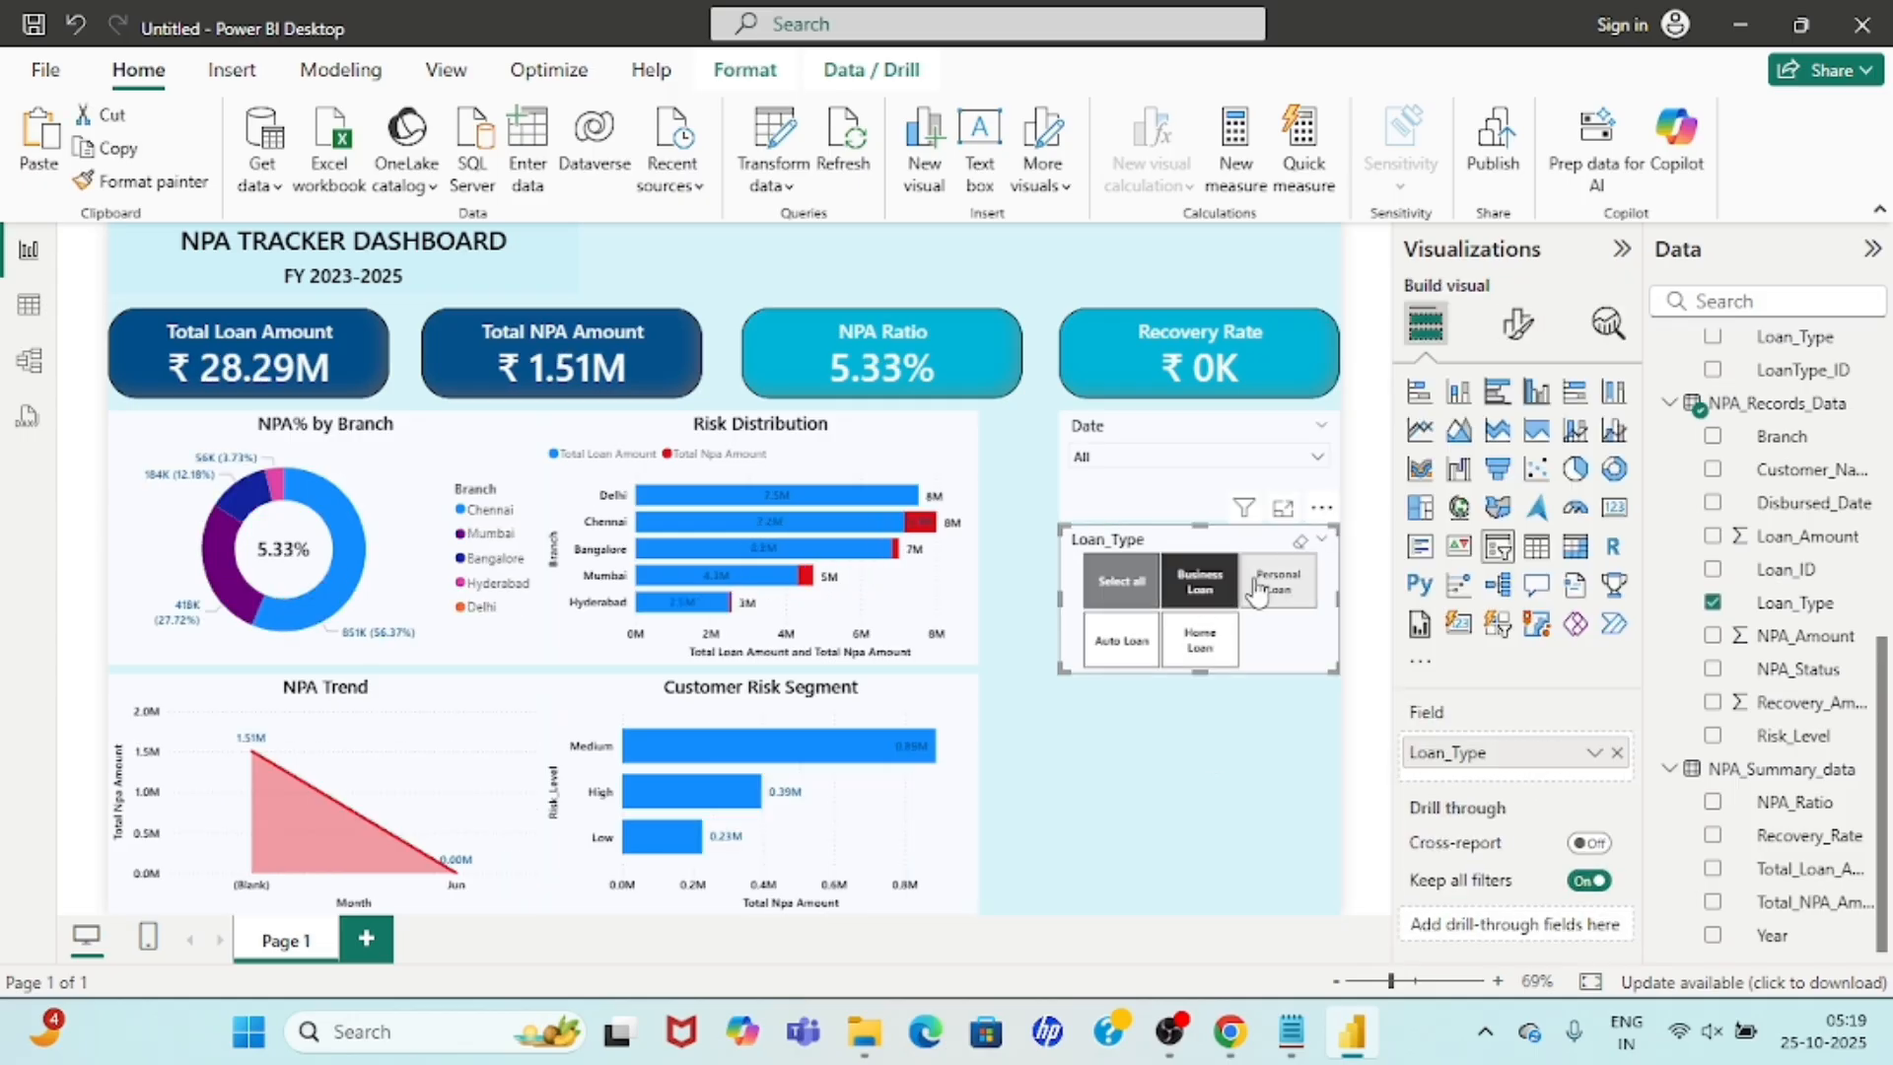
{"action": "left_click", "coordinate": [1287, 590]}
{"action": "left_click", "coordinate": [1203, 650]}
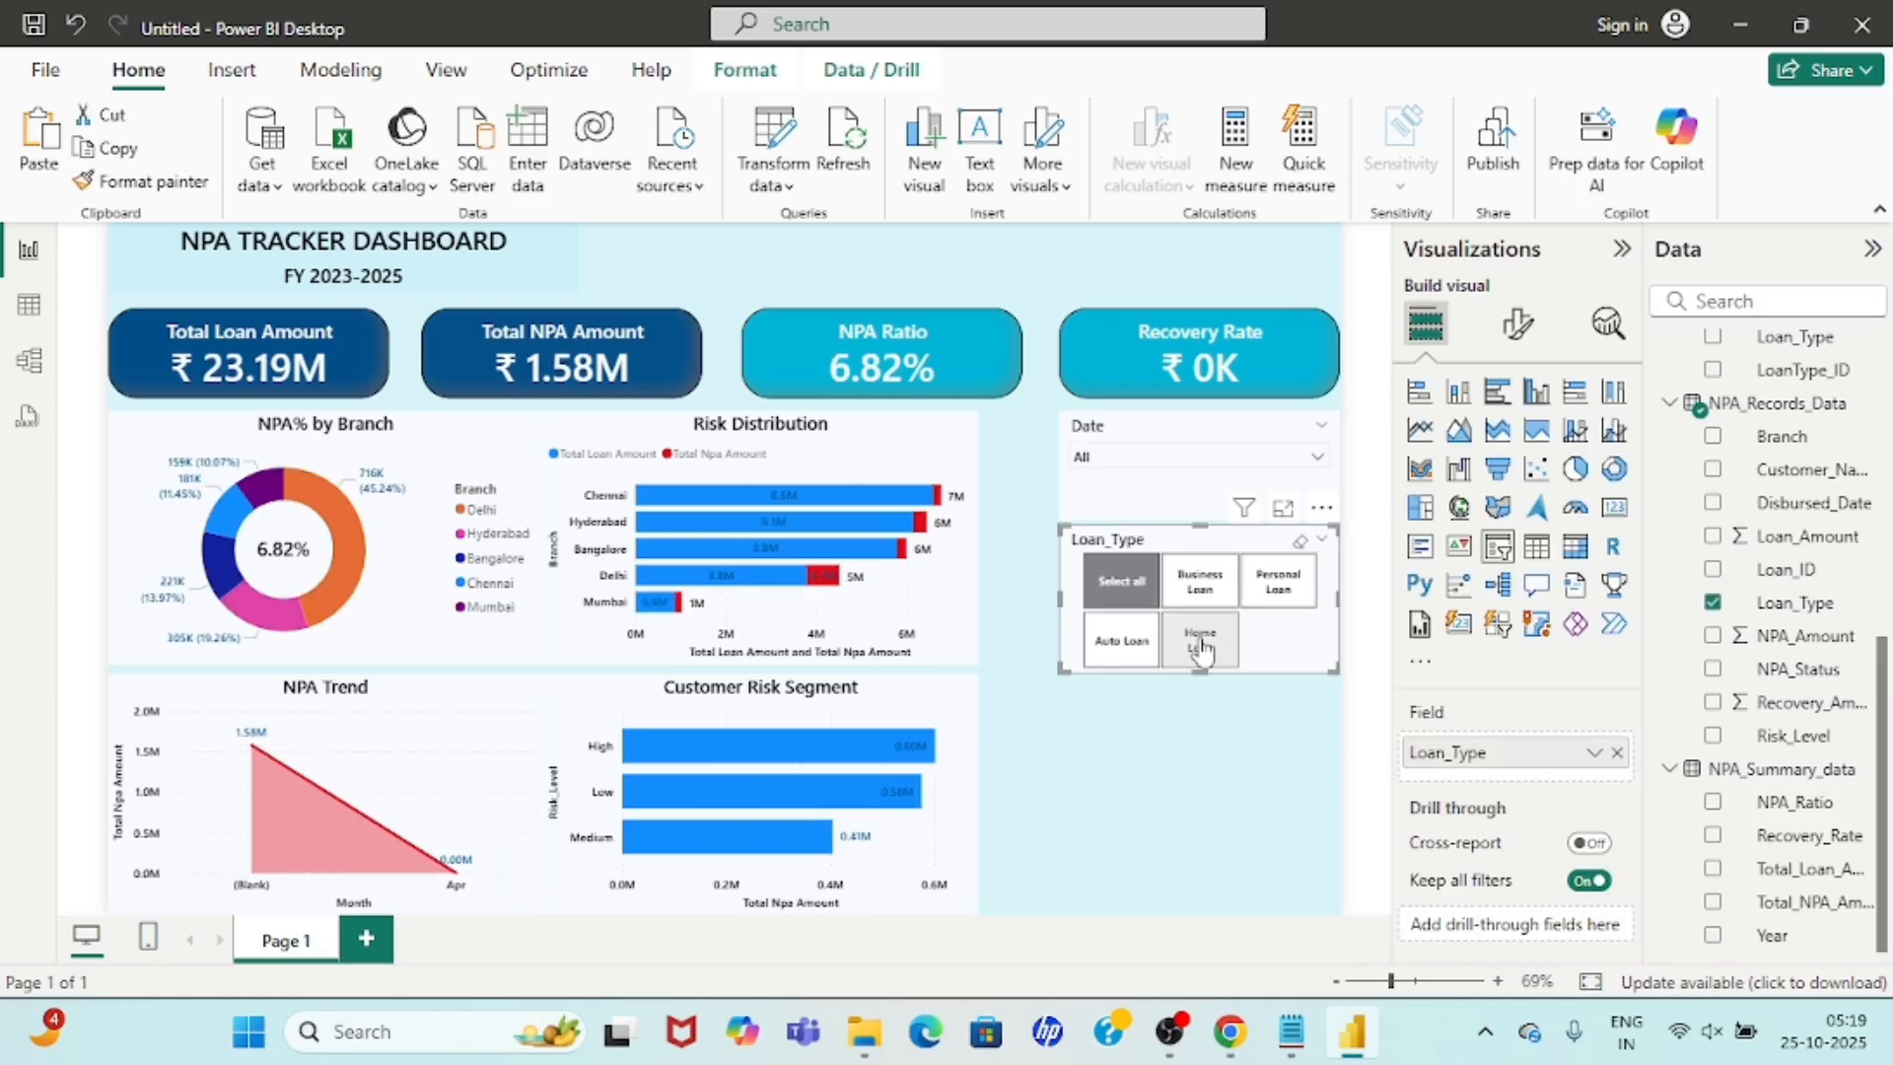
{"action": "left_click", "coordinate": [1124, 641]}
{"action": "left_click", "coordinate": [1134, 583]}
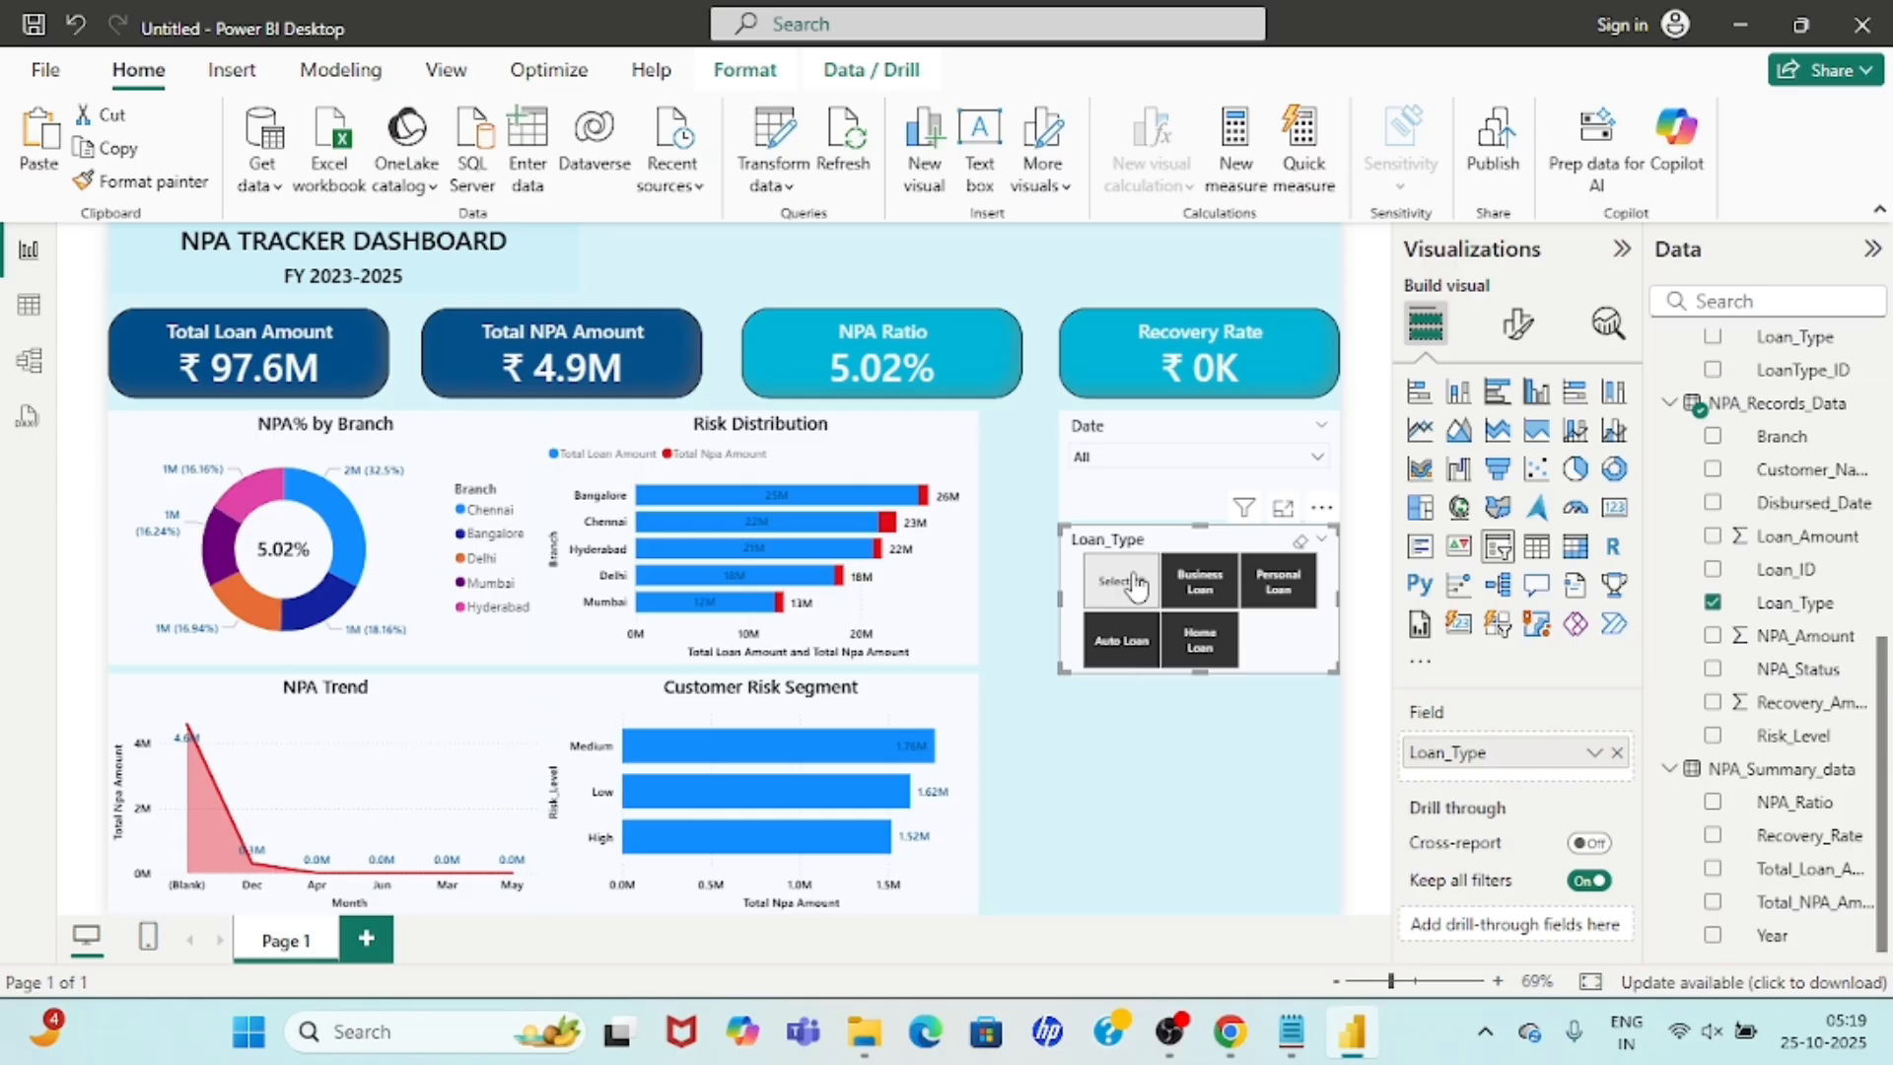
{"action": "left_click", "coordinate": [1230, 779]}
{"action": "left_click", "coordinate": [1118, 611]}
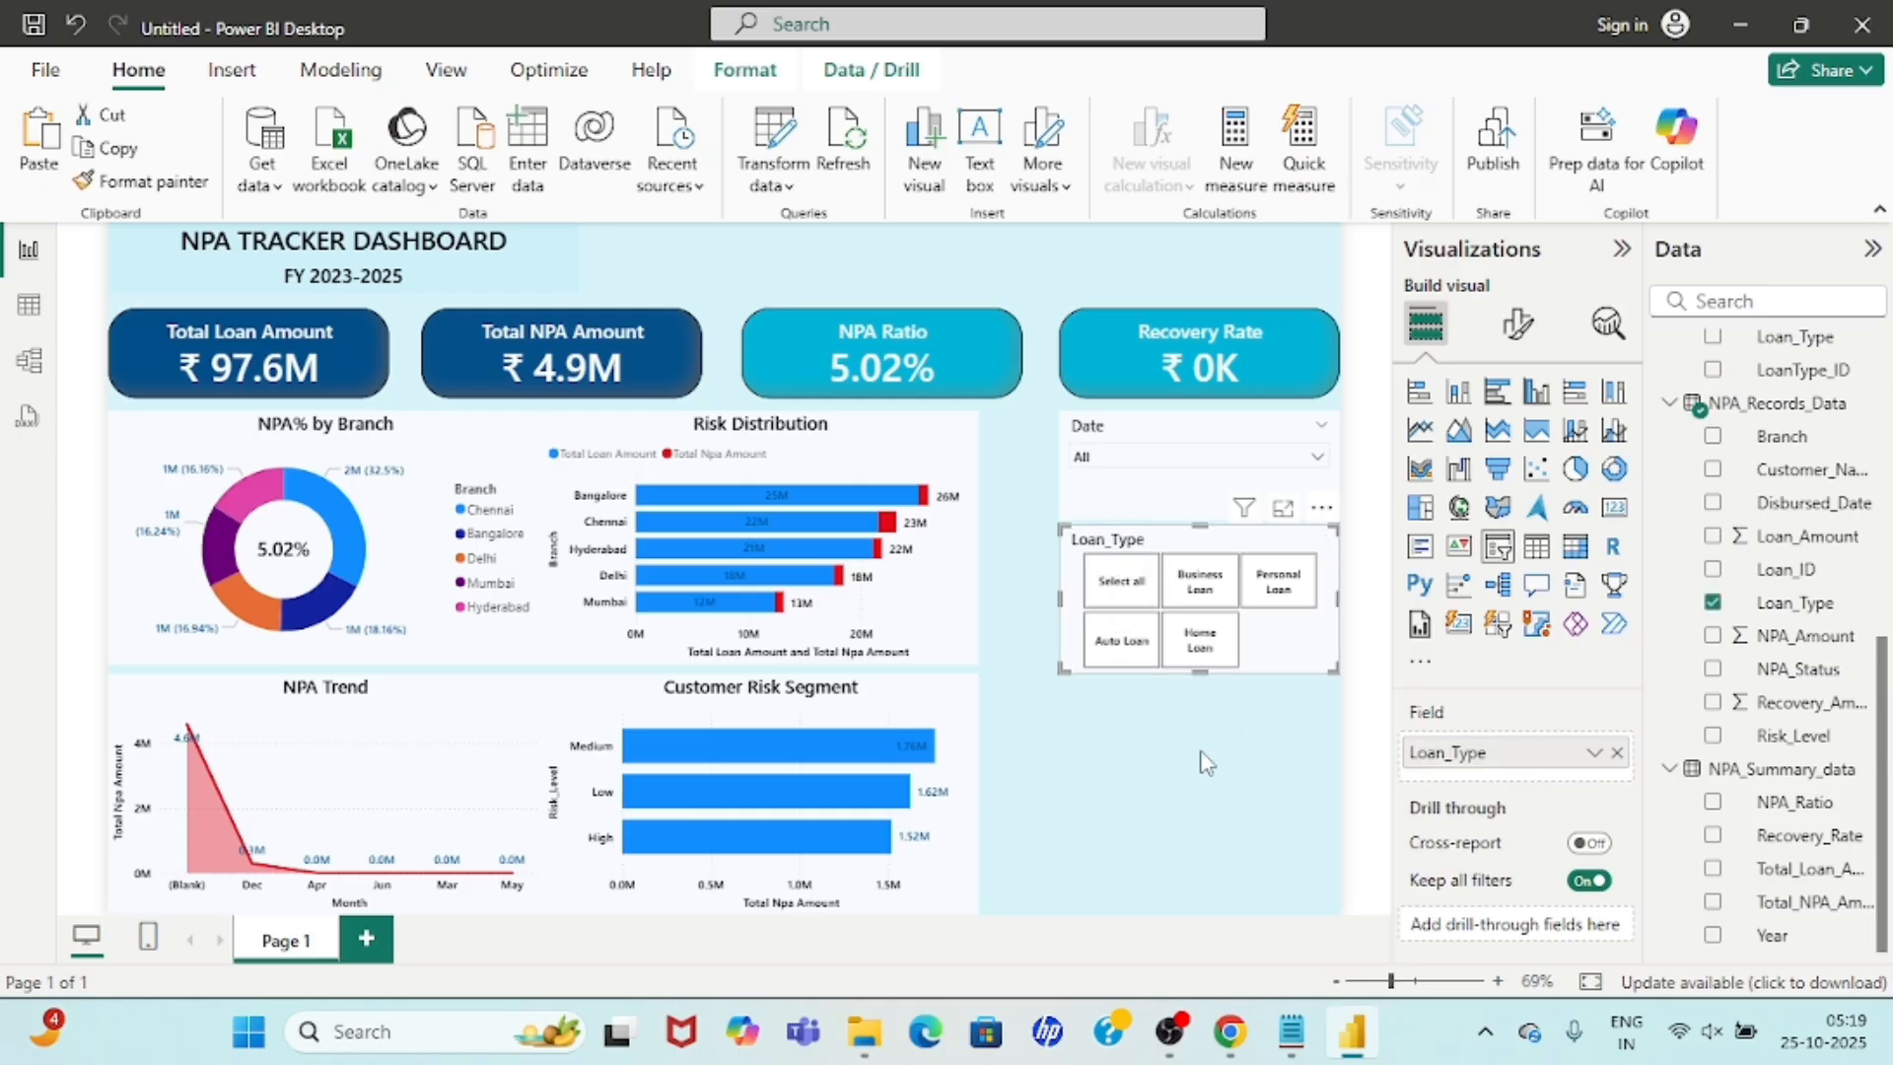
{"action": "left_click", "coordinate": [1196, 789]}
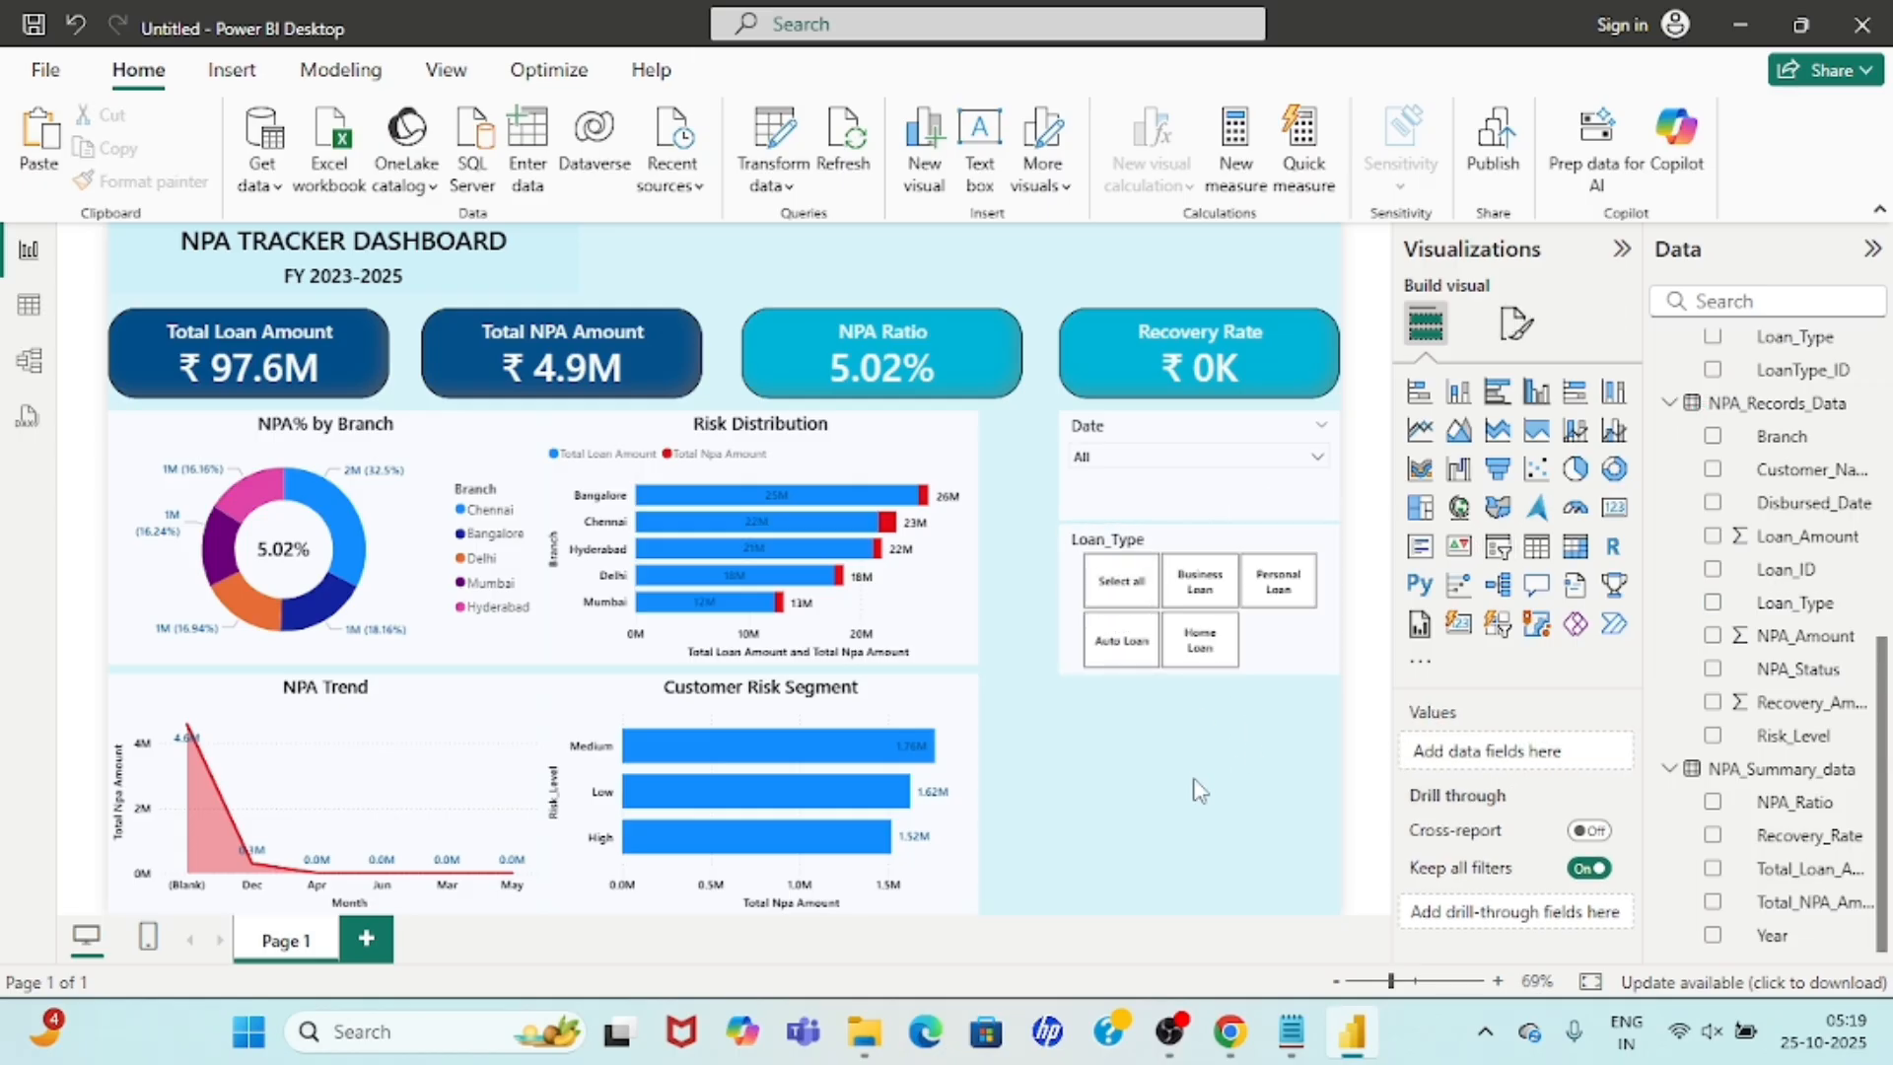
Duplicate the Loan_Type slicer directly beneath the original and replace the copy's field with Region from Branch_data.
{"action": "left_click", "coordinate": [1195, 552]}
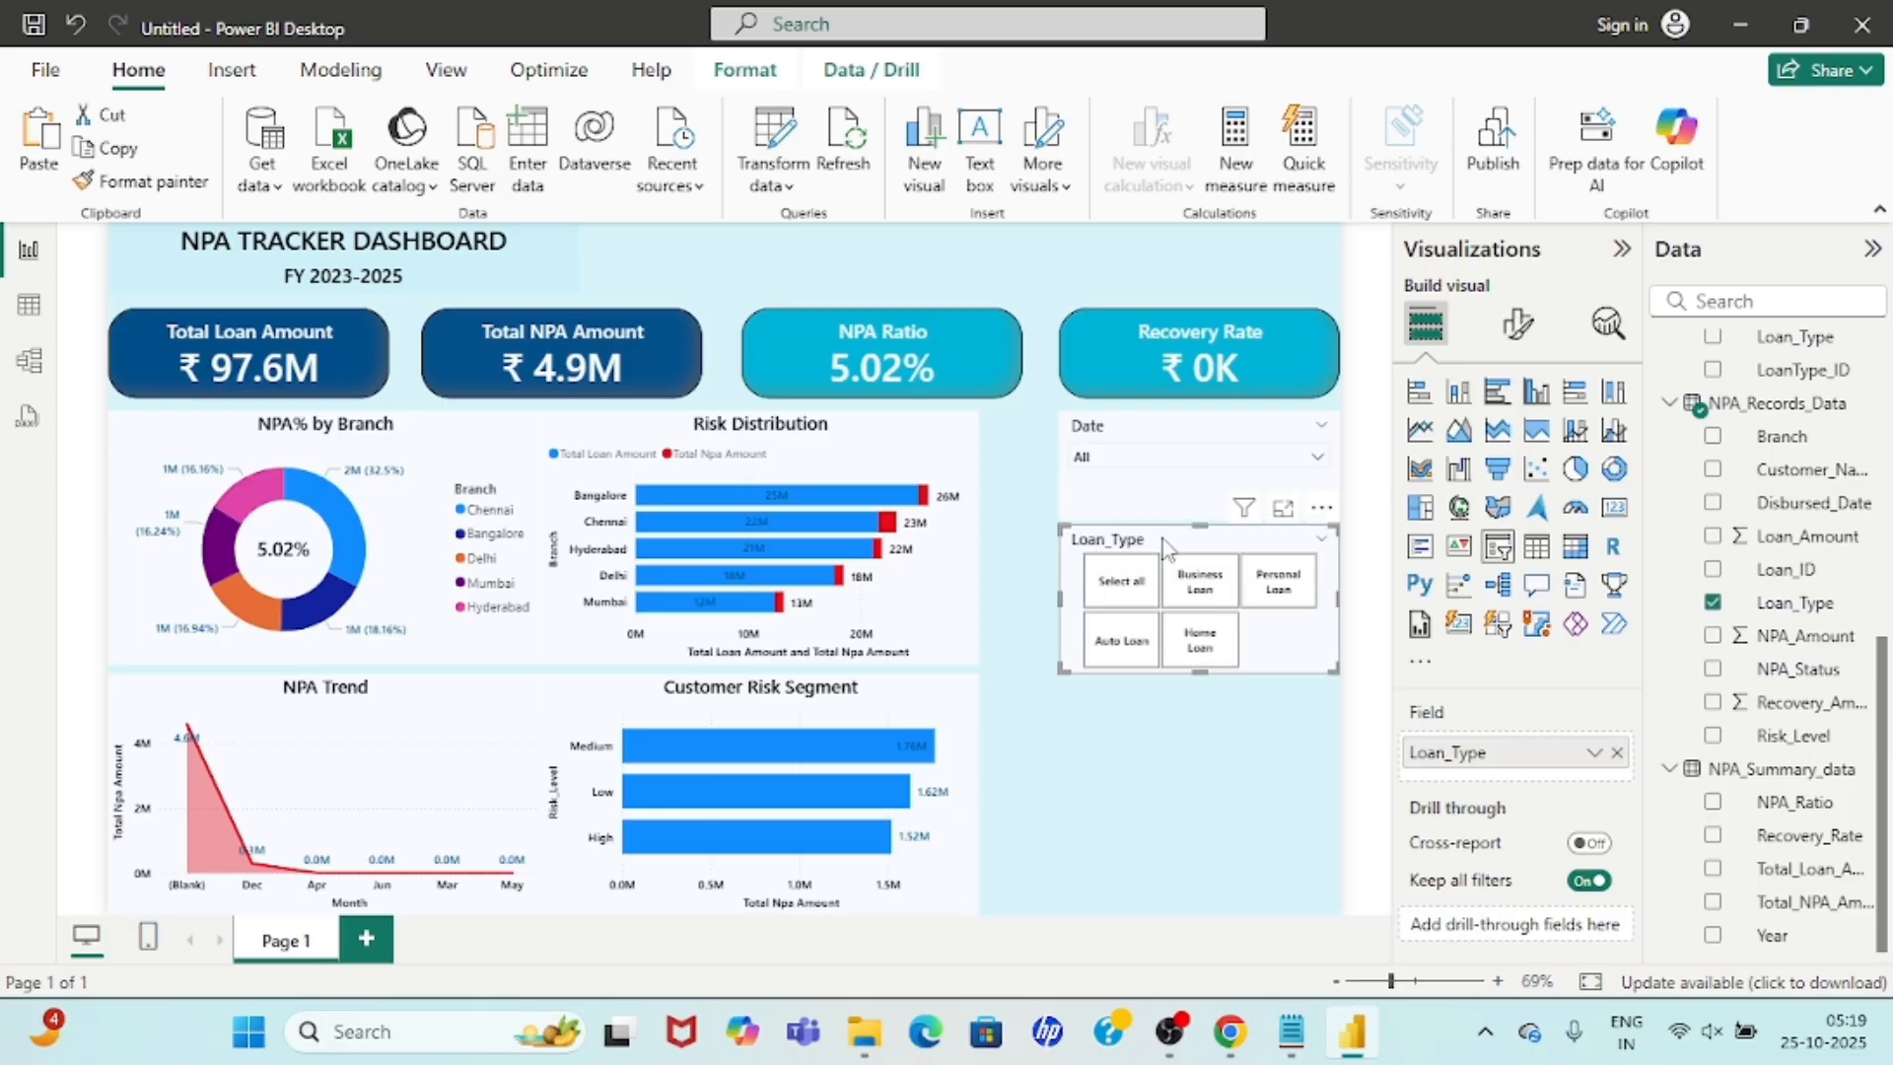
{"action": "left_click_drag", "start_coordinate": [1193, 552], "coordinate": [1174, 702]}
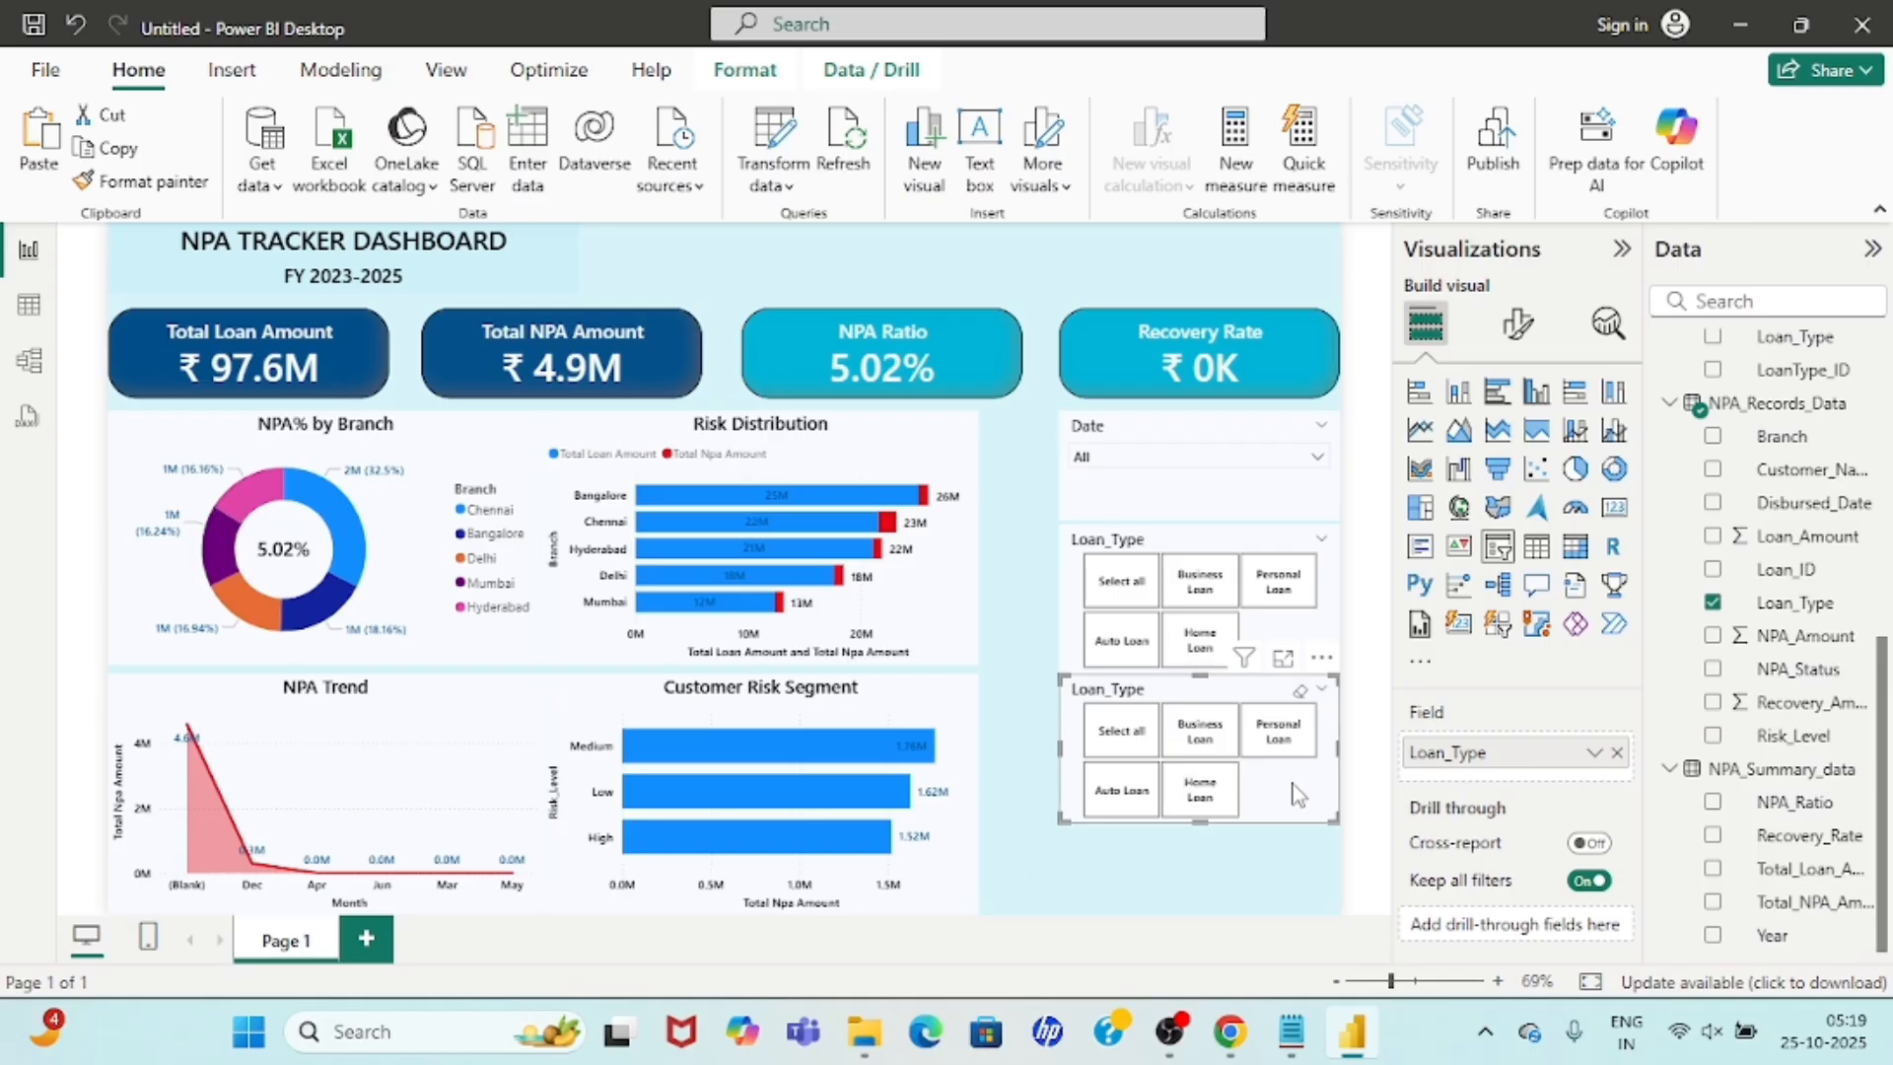
{"action": "left_click", "coordinate": [1714, 602]}
{"action": "scroll", "coordinate": [1785, 616], "scroll_direction": "up", "scroll_amount": 5}
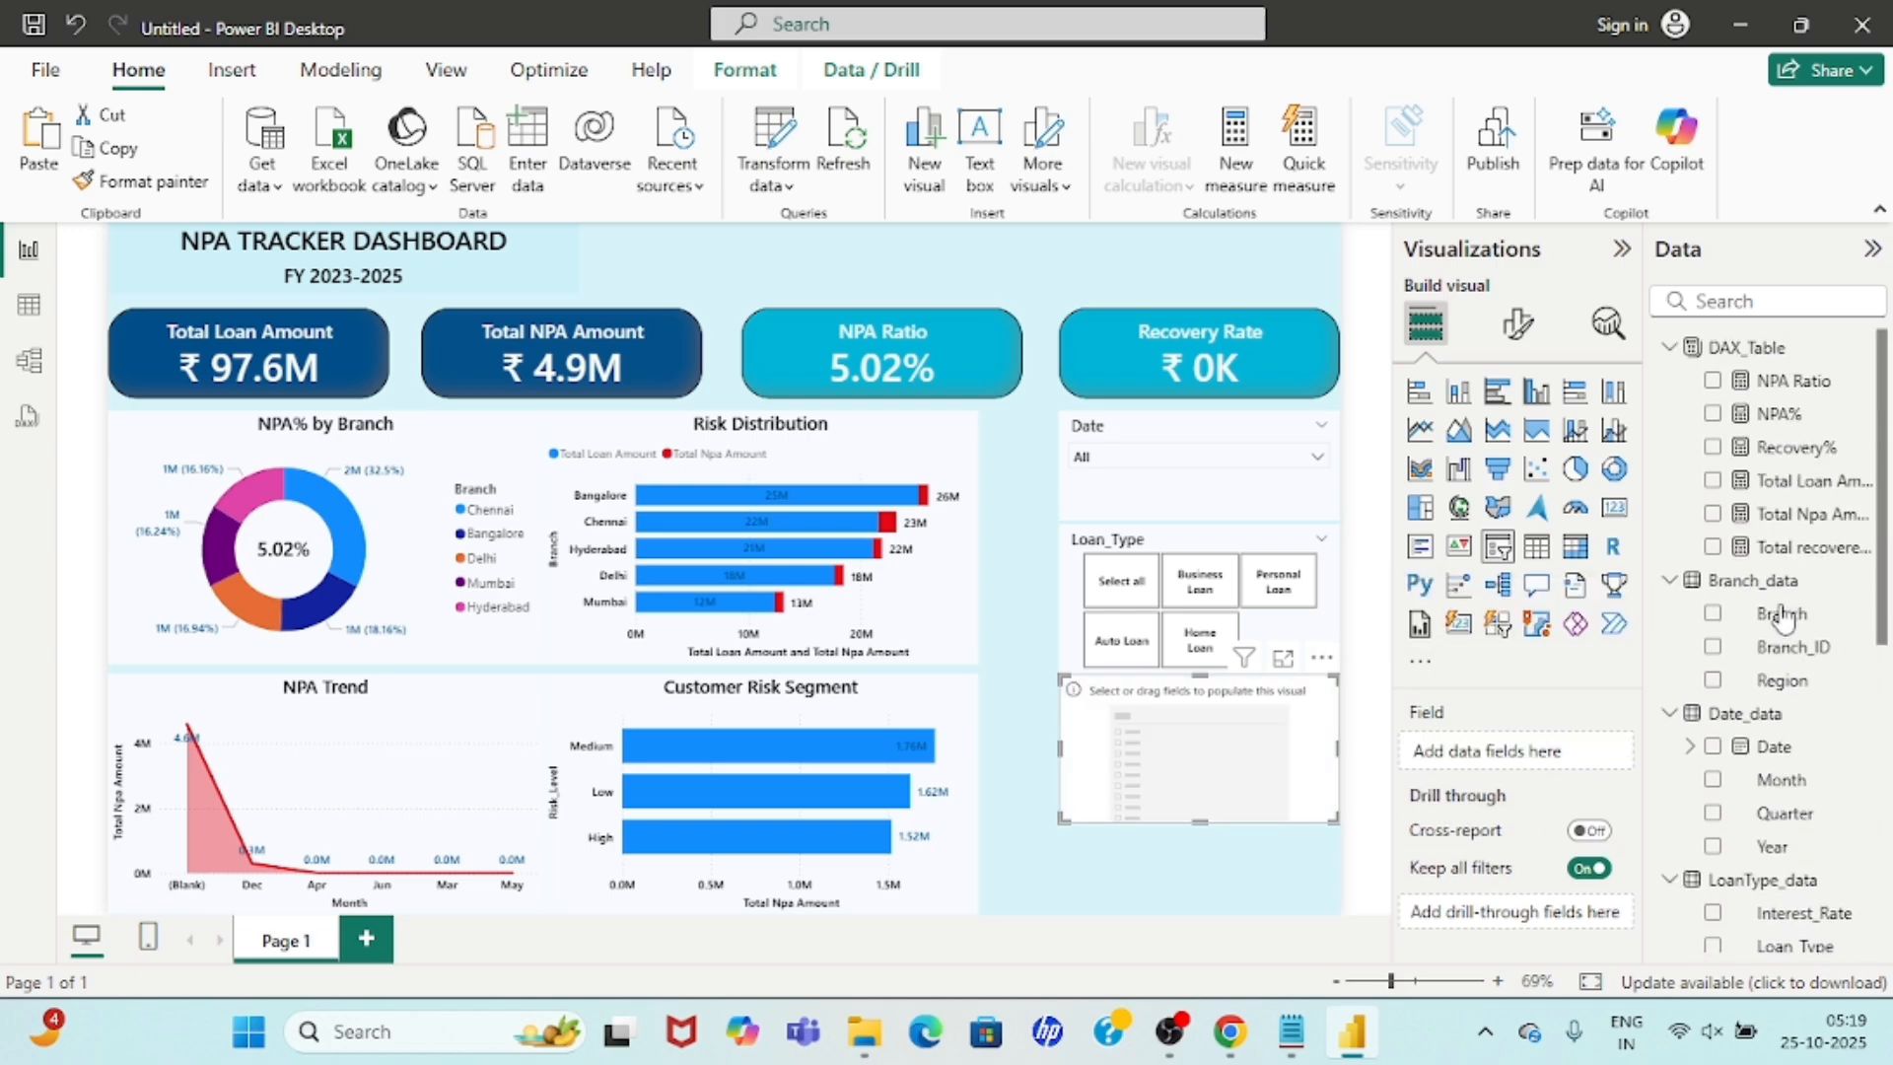
{"action": "left_click", "coordinate": [1714, 680]}
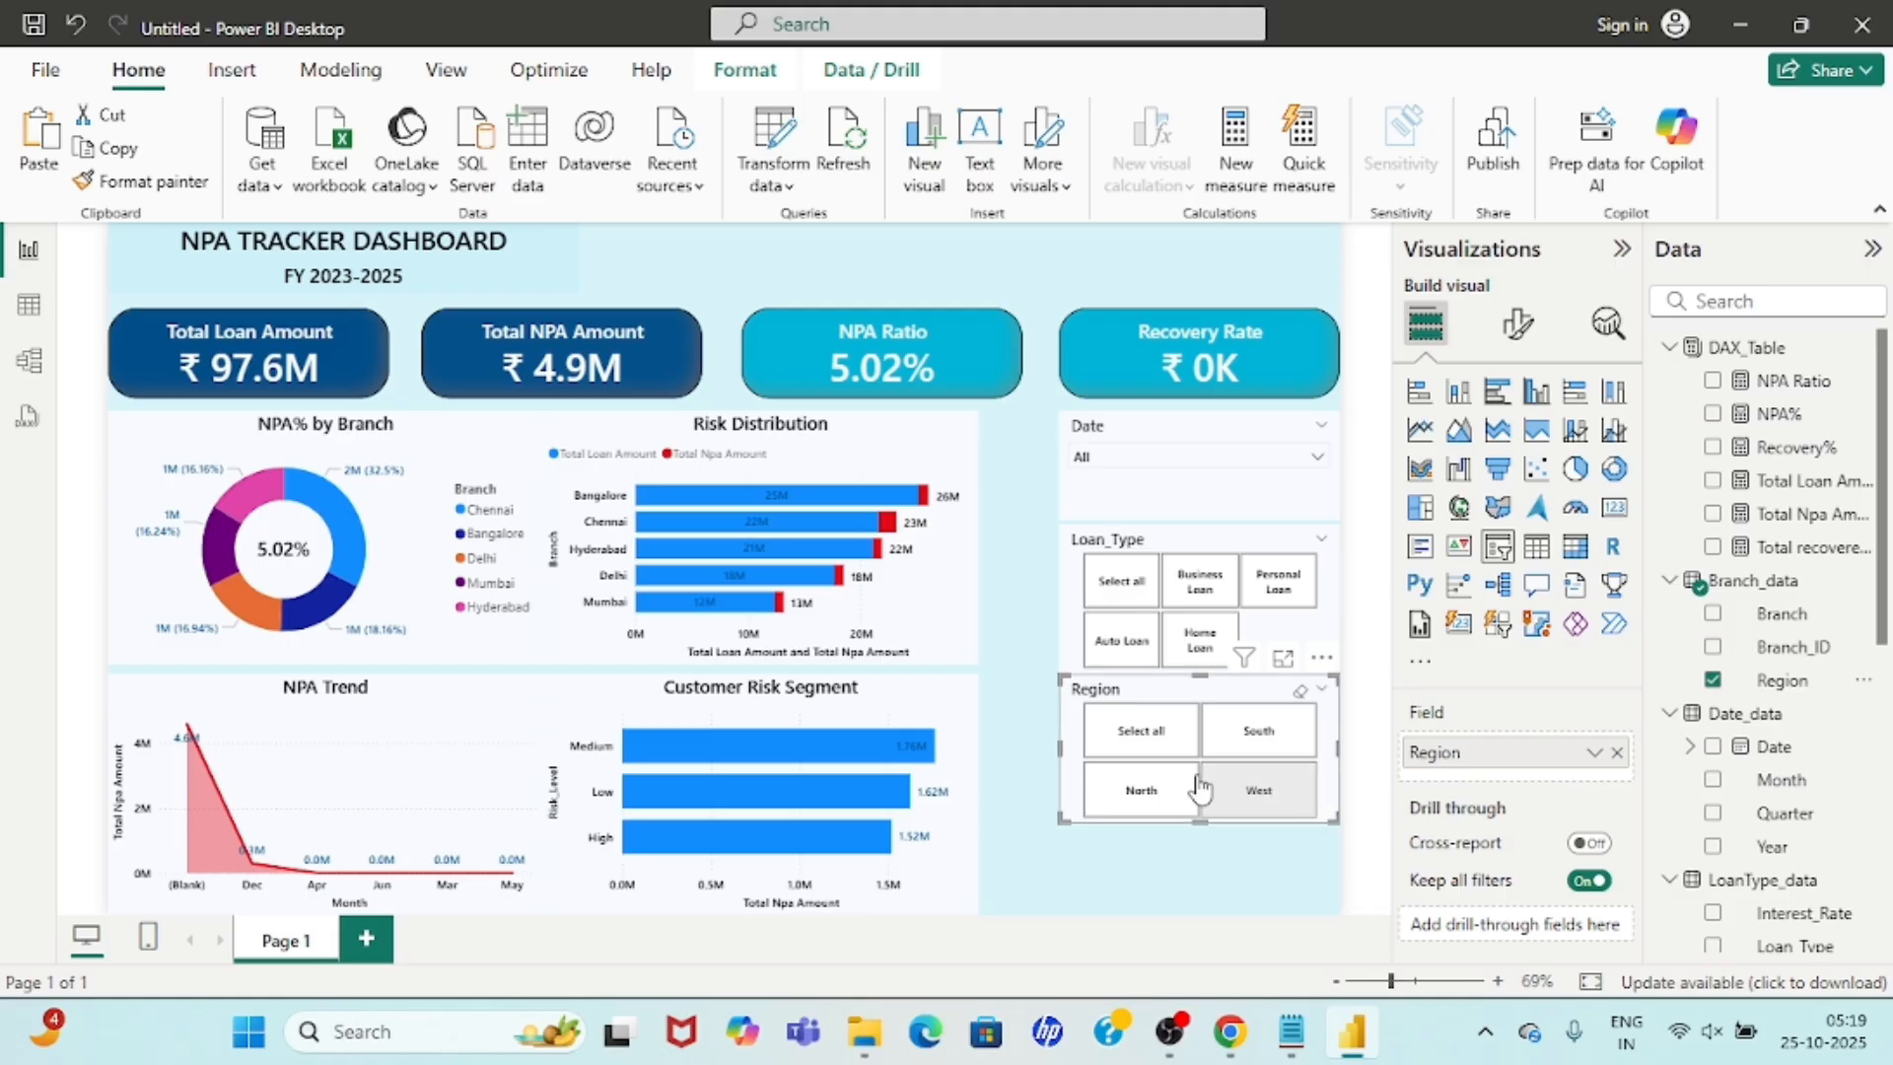
{"action": "left_click", "coordinate": [1221, 908]}
Duplicate the Region slicer, place a shortened copy beneath it, and replace its field with Risk_Level from NPA_Records_Data.
{"action": "left_click", "coordinate": [1173, 696]}
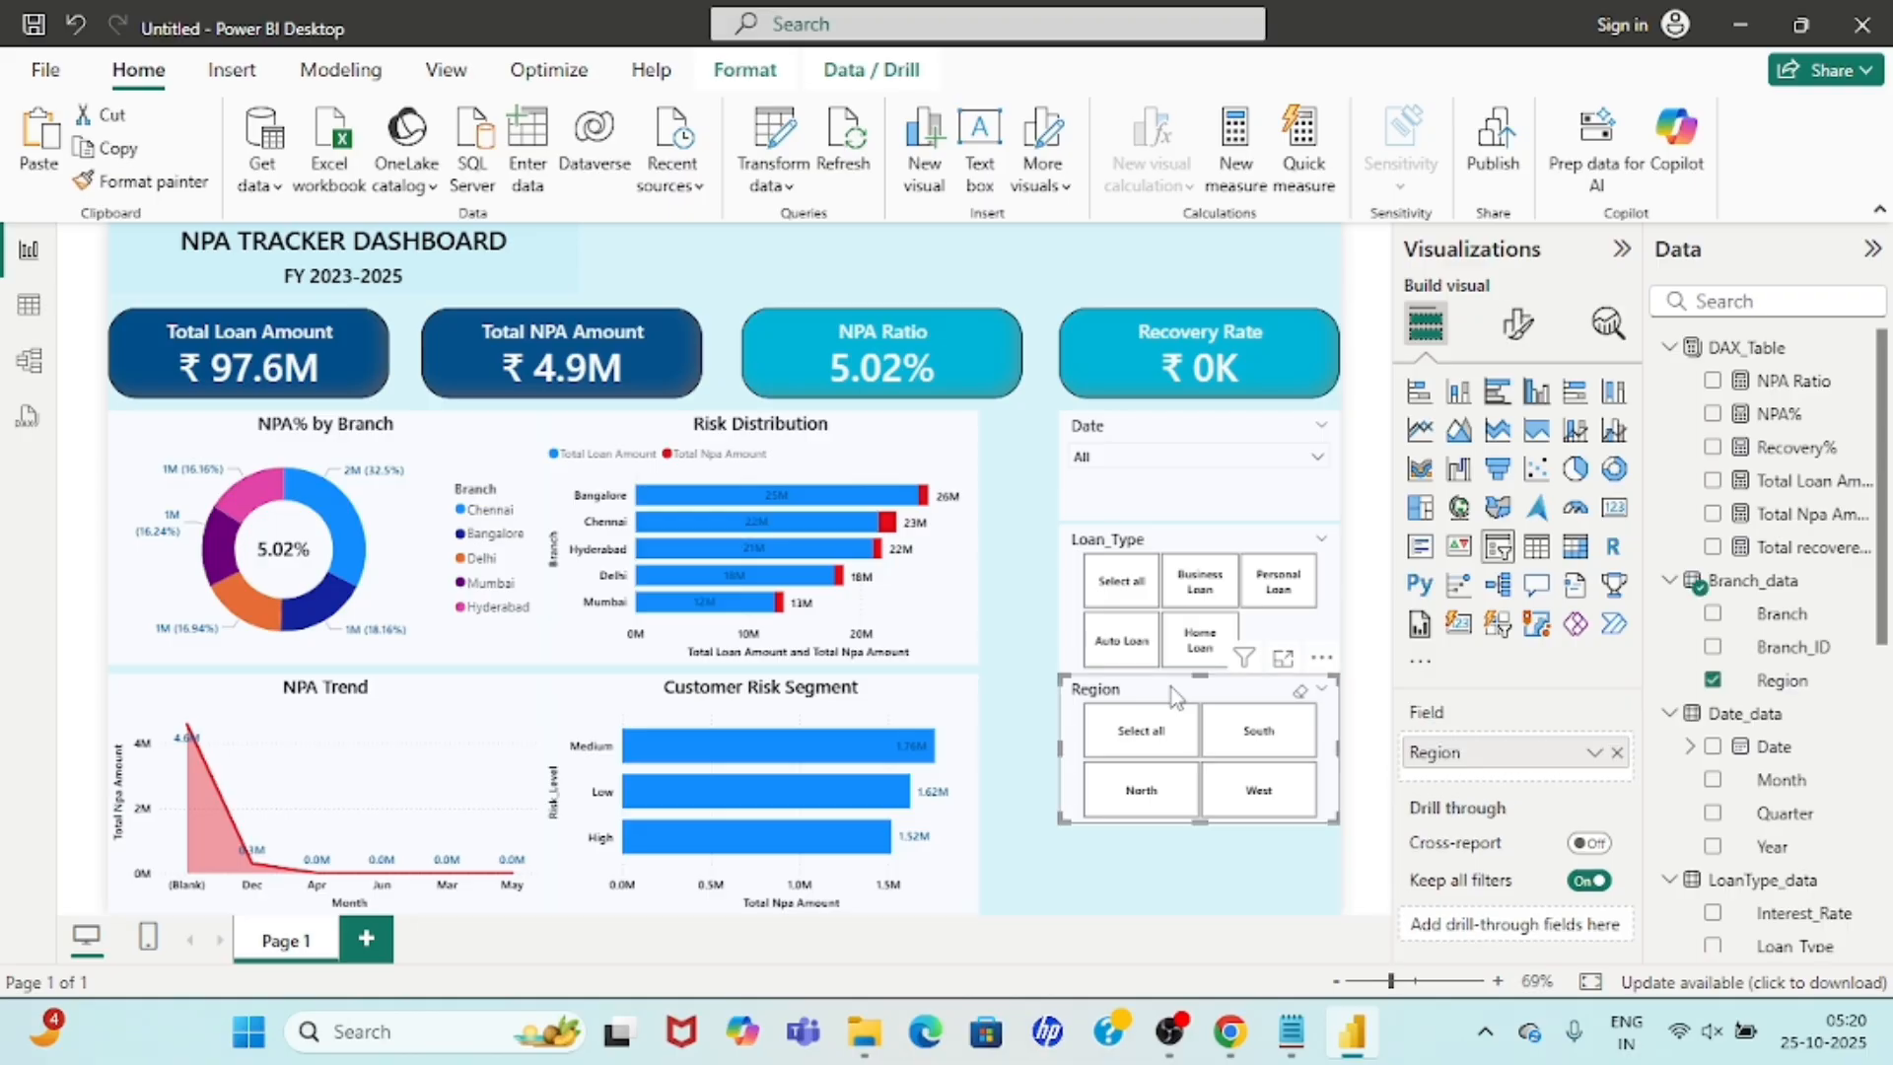
{"action": "key", "text": "ctrl+c"}
{"action": "key", "text": "ctrl+v"}
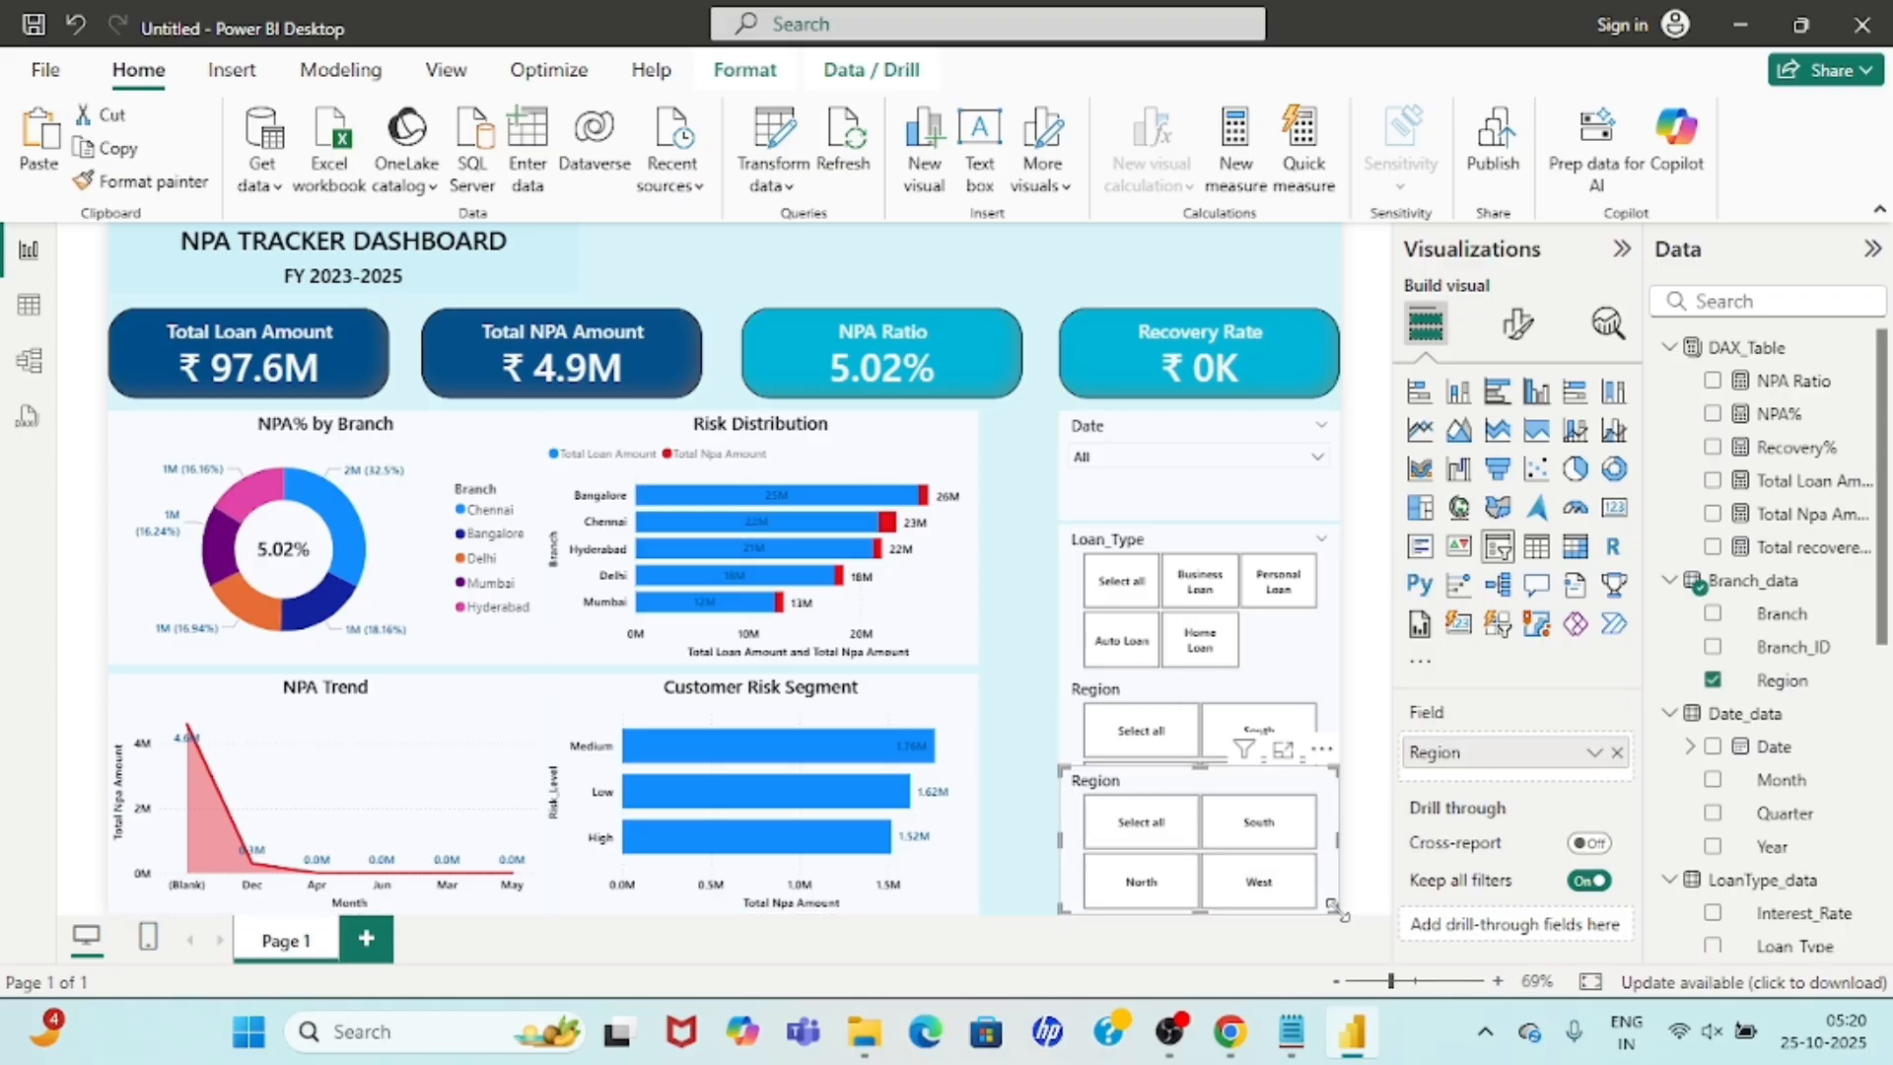
{"action": "left_click_drag", "start_coordinate": [1333, 907], "coordinate": [1322, 858]}
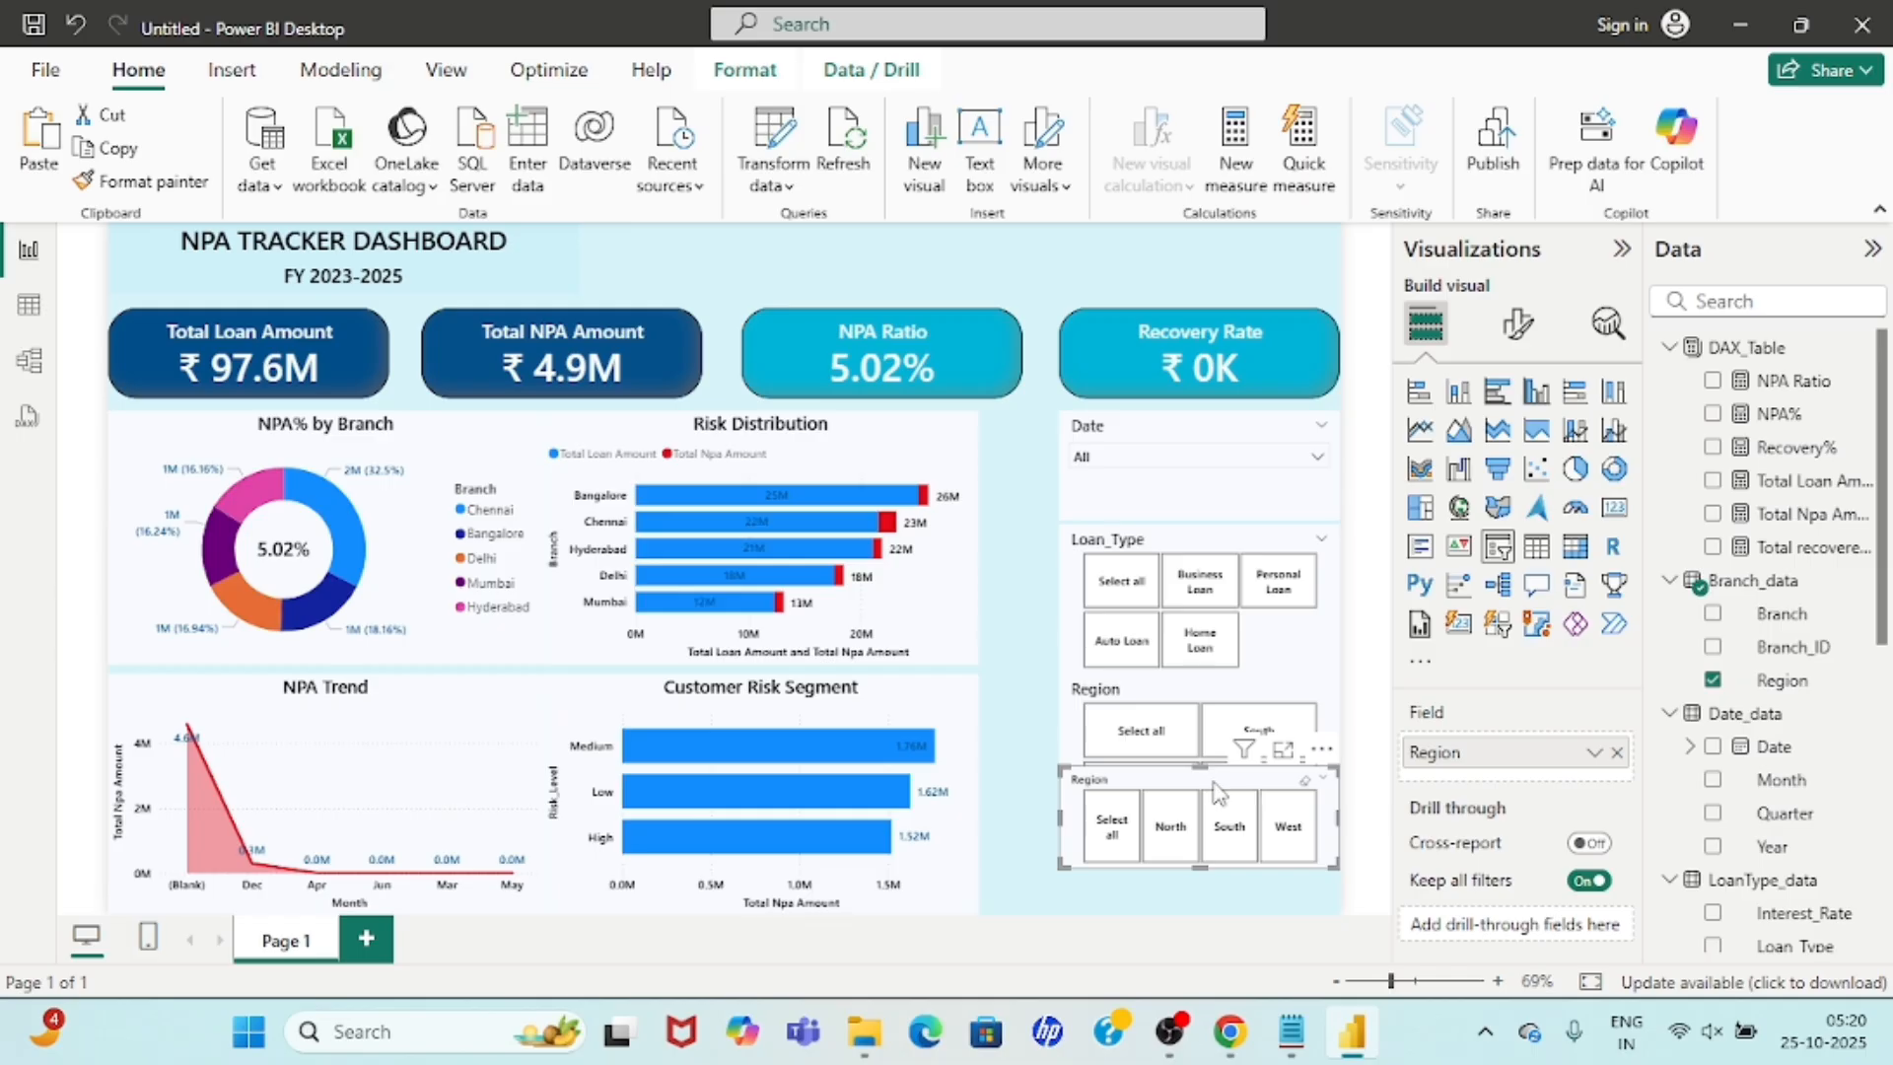
{"action": "left_click_drag", "start_coordinate": [1218, 791], "coordinate": [1223, 868]}
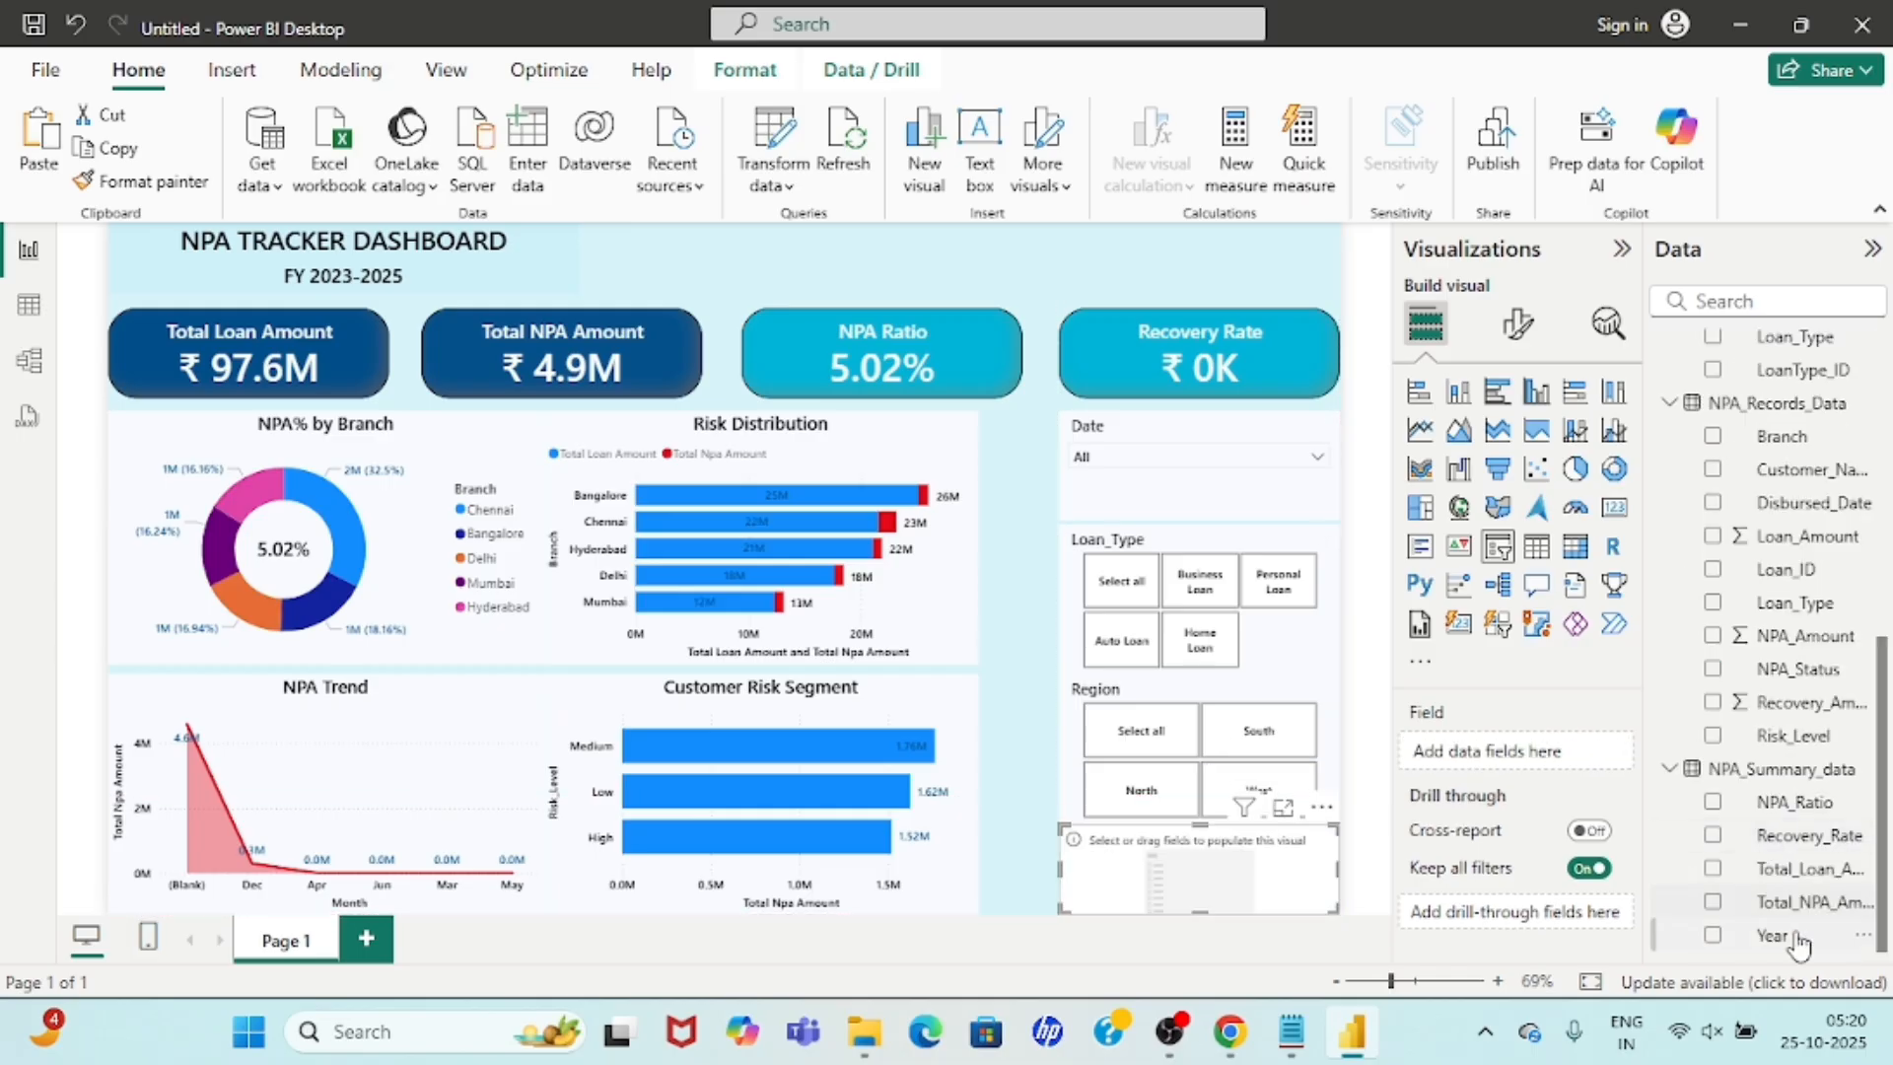
{"action": "left_click", "coordinate": [1713, 735]}
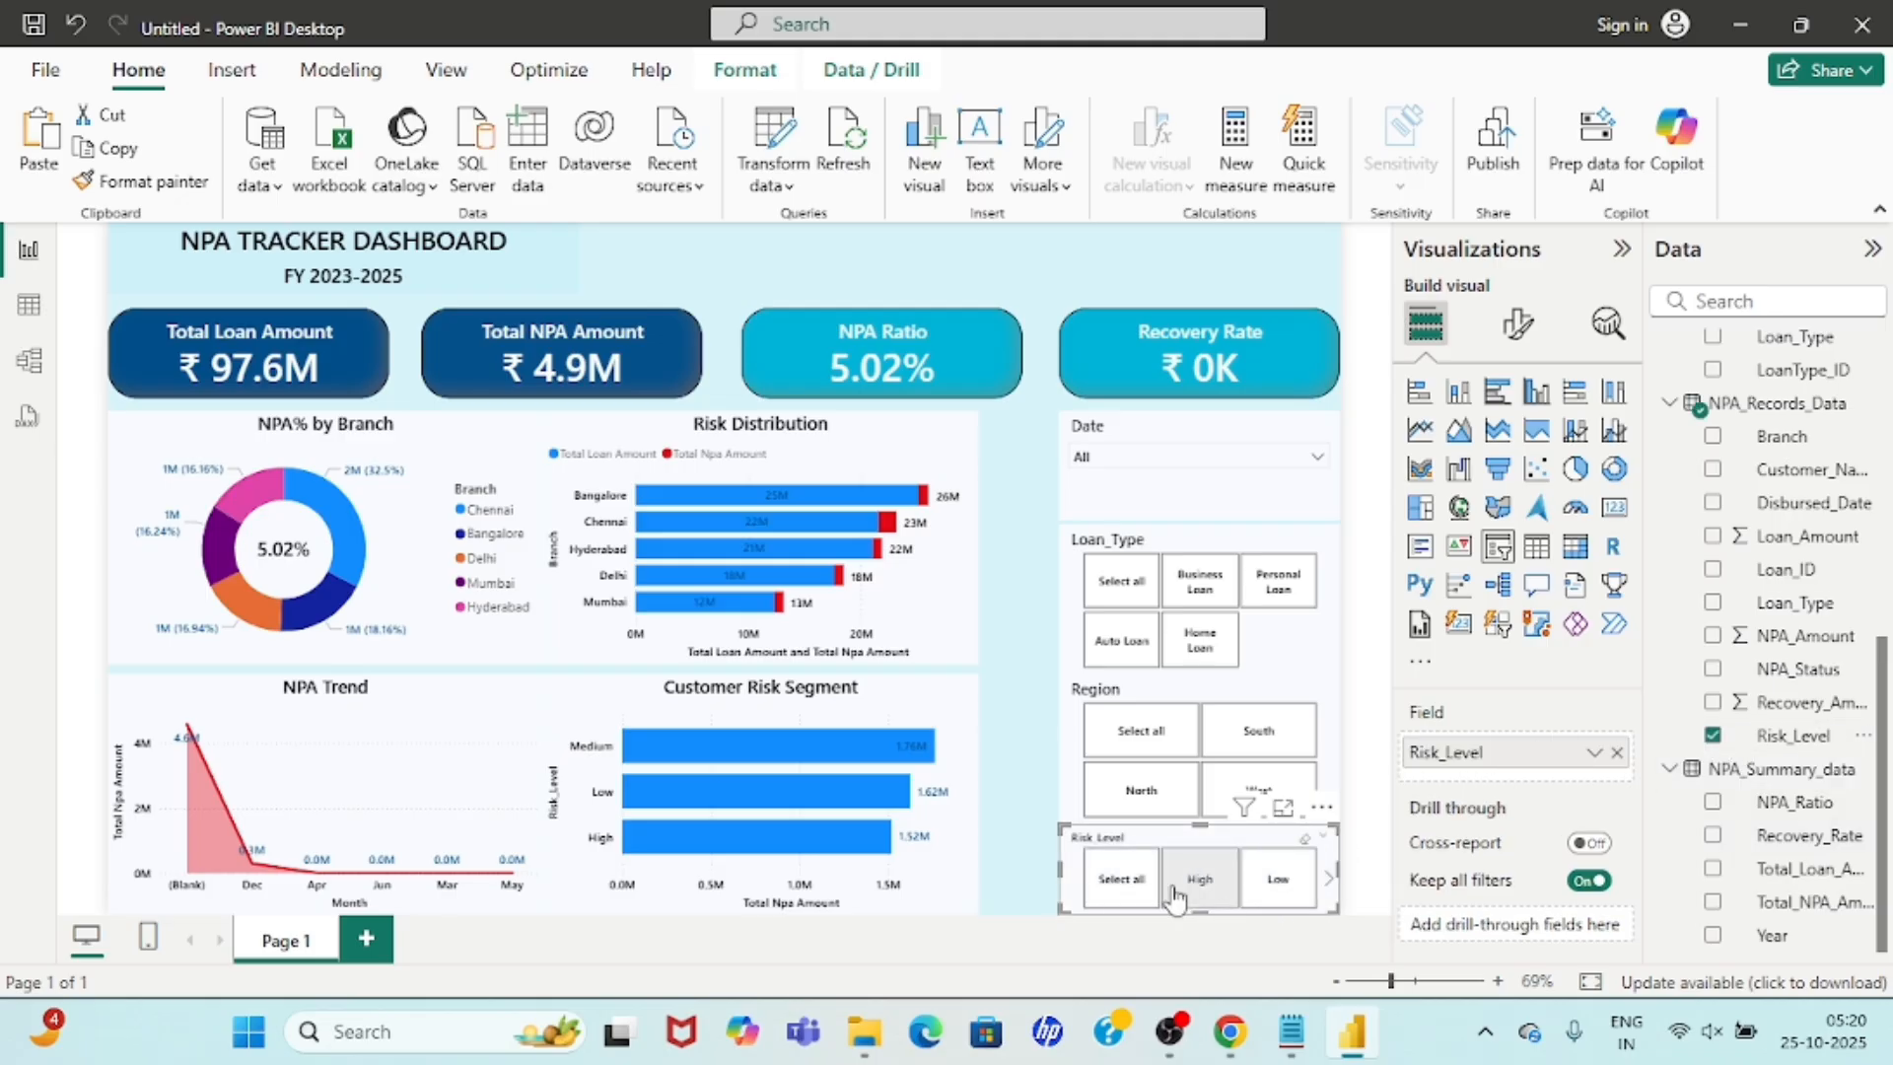
Shorten the Date slicer, move the Loan_Type, Region and Risk_Level slicers up to close the gaps, and make the Risk_Level slicer taller.
{"action": "left_click", "coordinate": [1155, 436]}
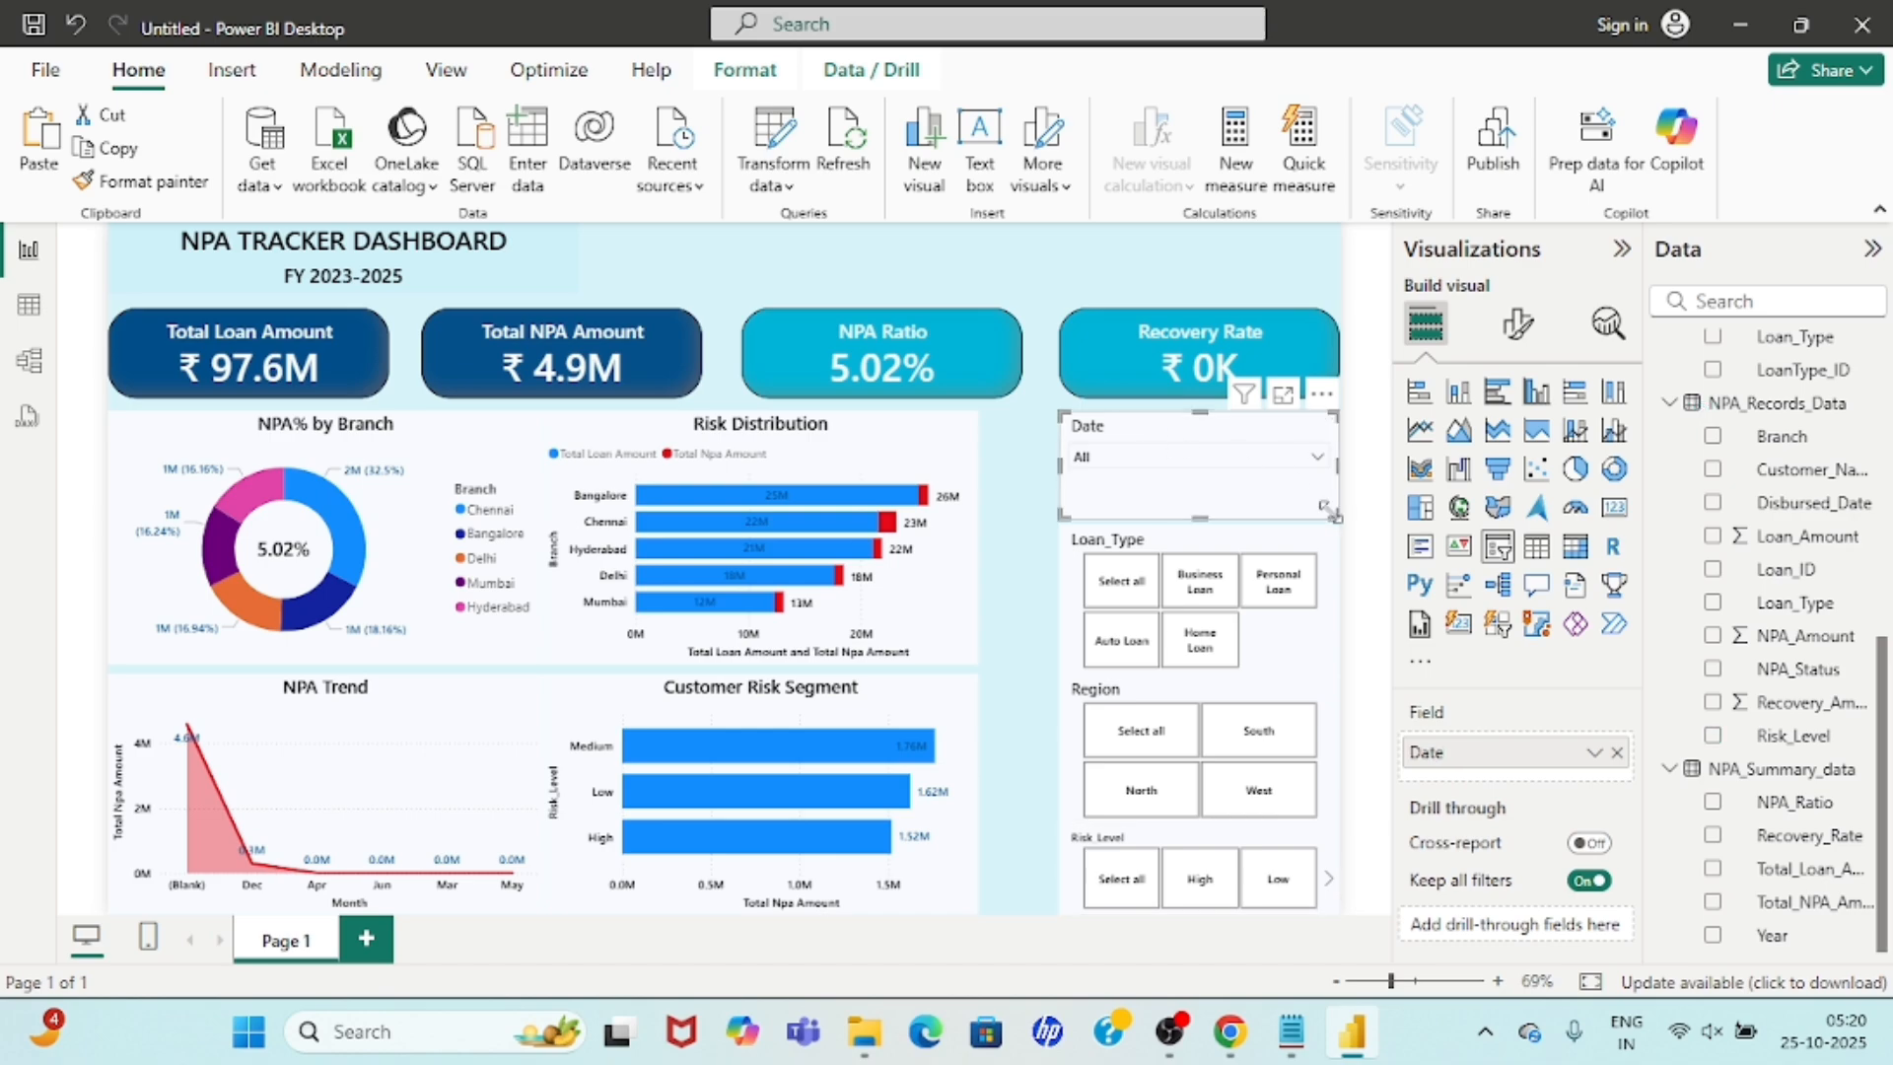
{"action": "left_click_drag", "start_coordinate": [1331, 510], "coordinate": [1336, 490]}
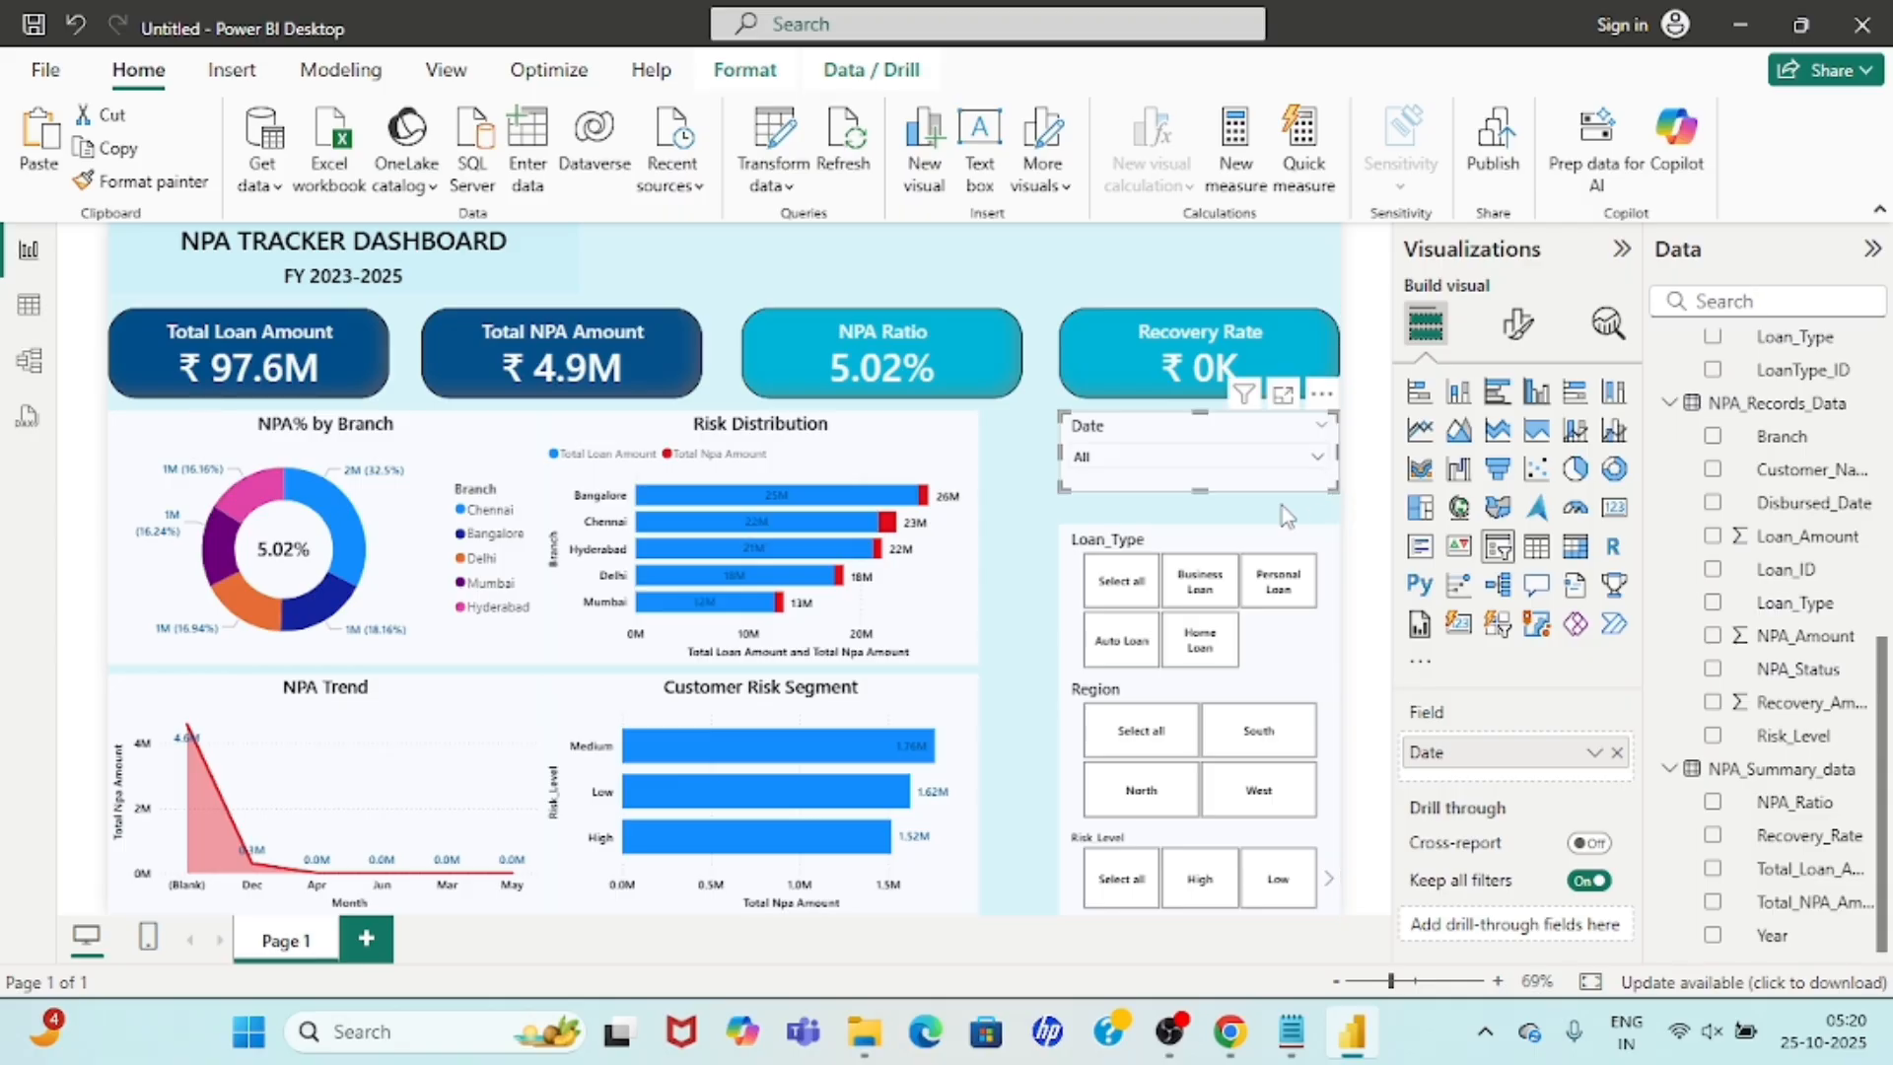
{"action": "left_click_drag", "start_coordinate": [1221, 534], "coordinate": [1220, 514]}
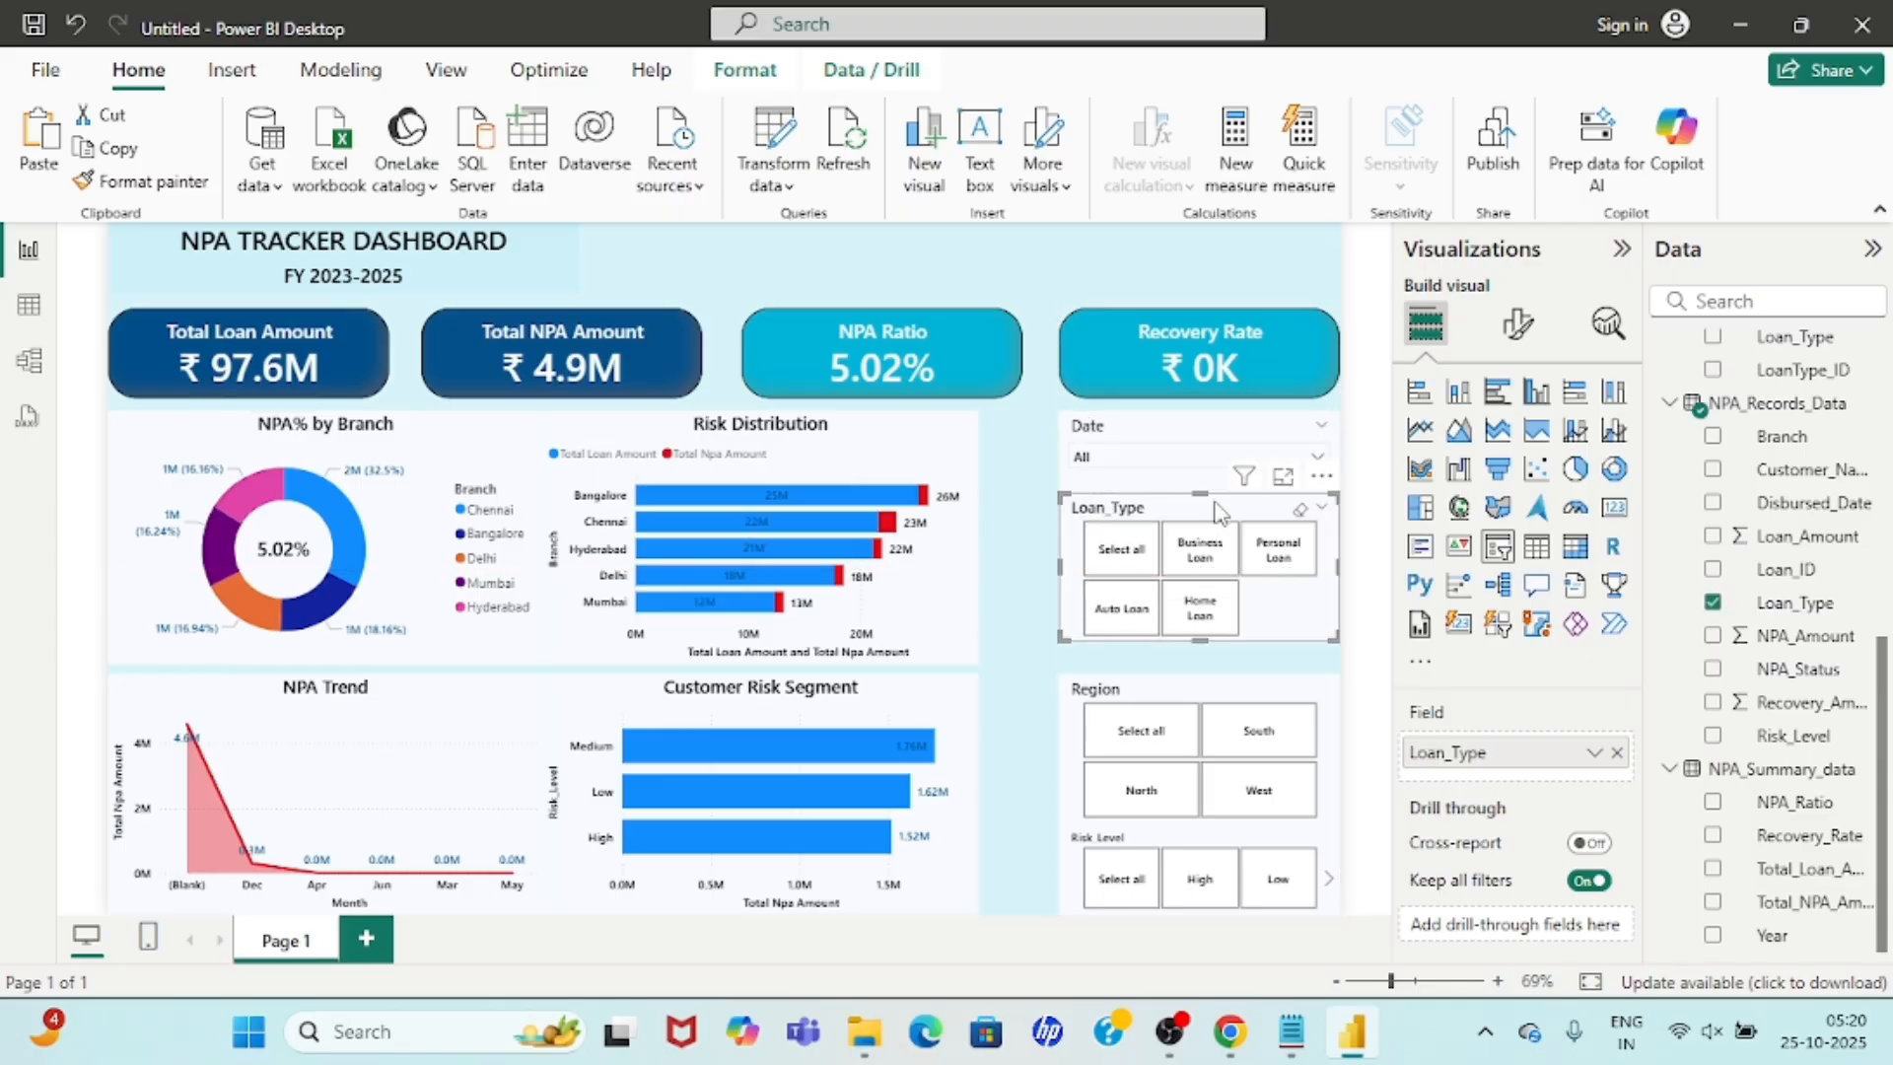
{"action": "left_click_drag", "start_coordinate": [1209, 680], "coordinate": [1205, 652]}
{"action": "left_click_drag", "start_coordinate": [1220, 846], "coordinate": [1219, 817]}
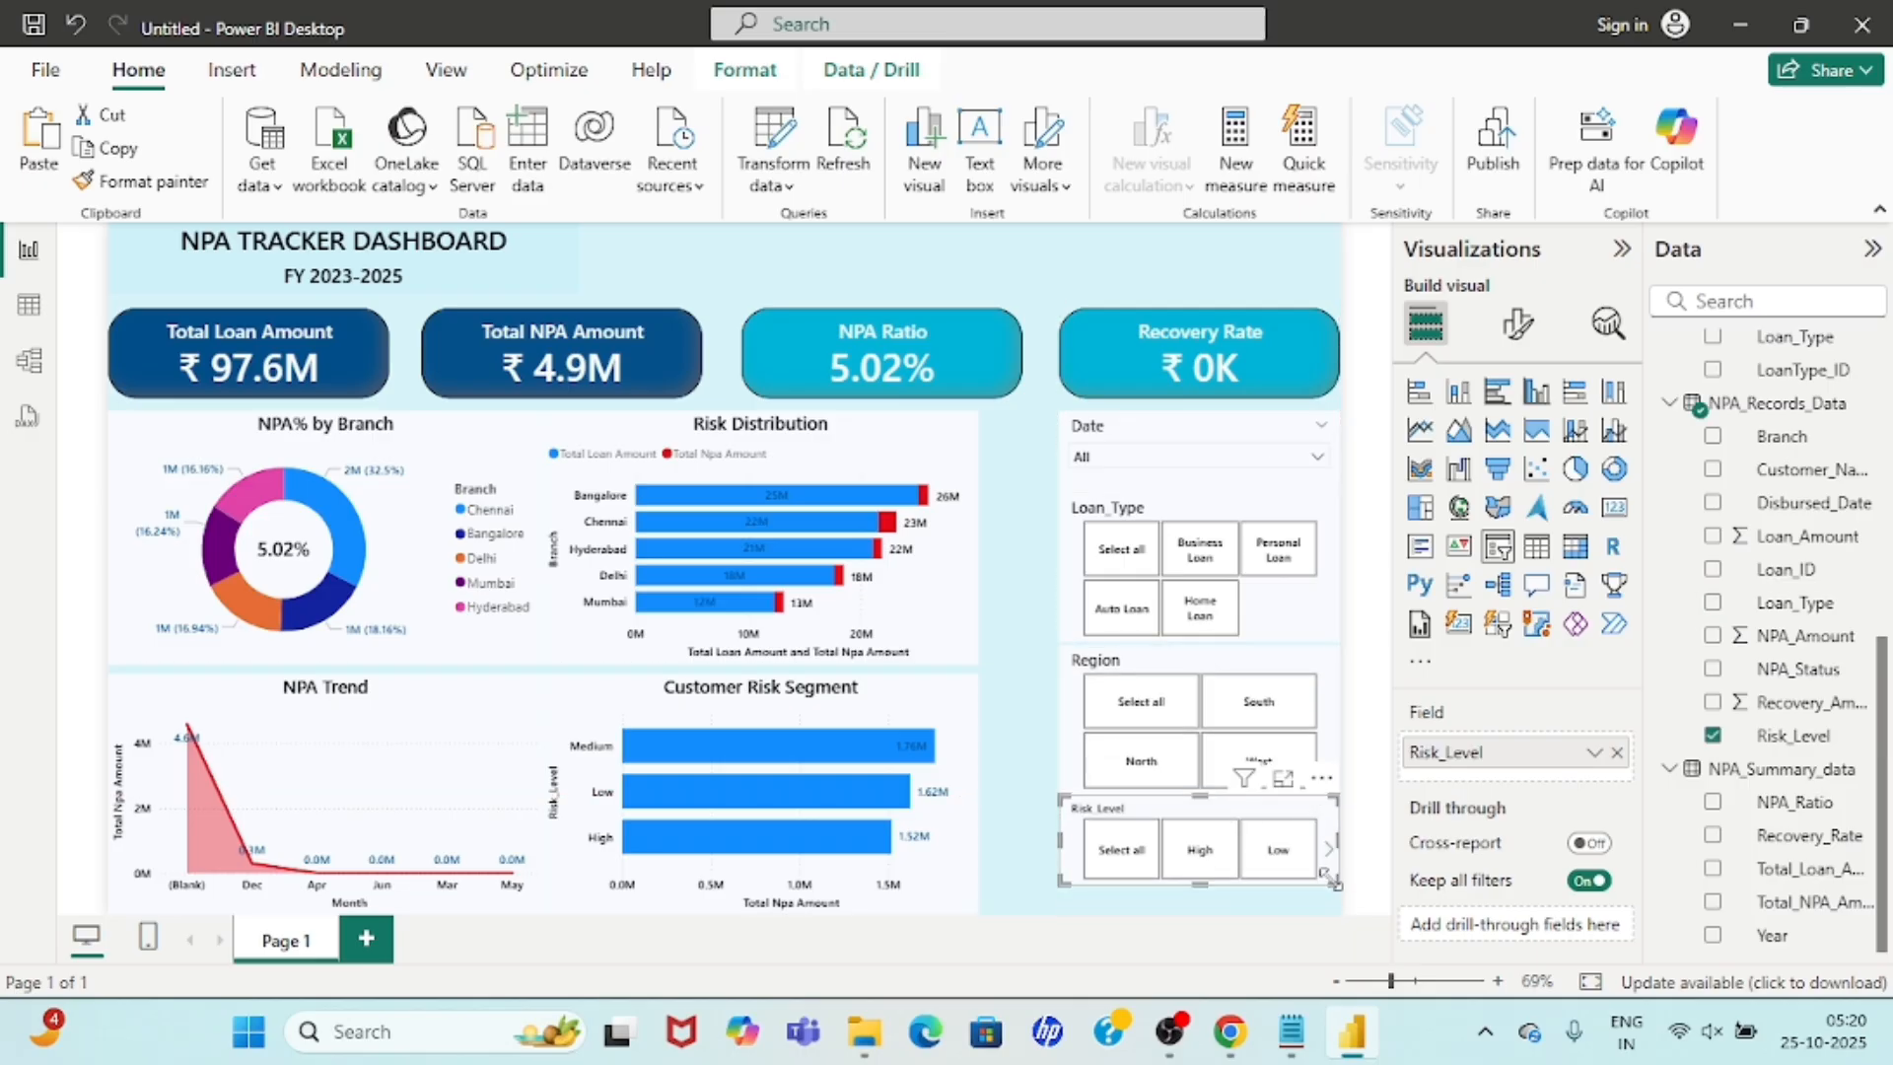
{"action": "left_click_drag", "start_coordinate": [1333, 887], "coordinate": [1339, 913]}
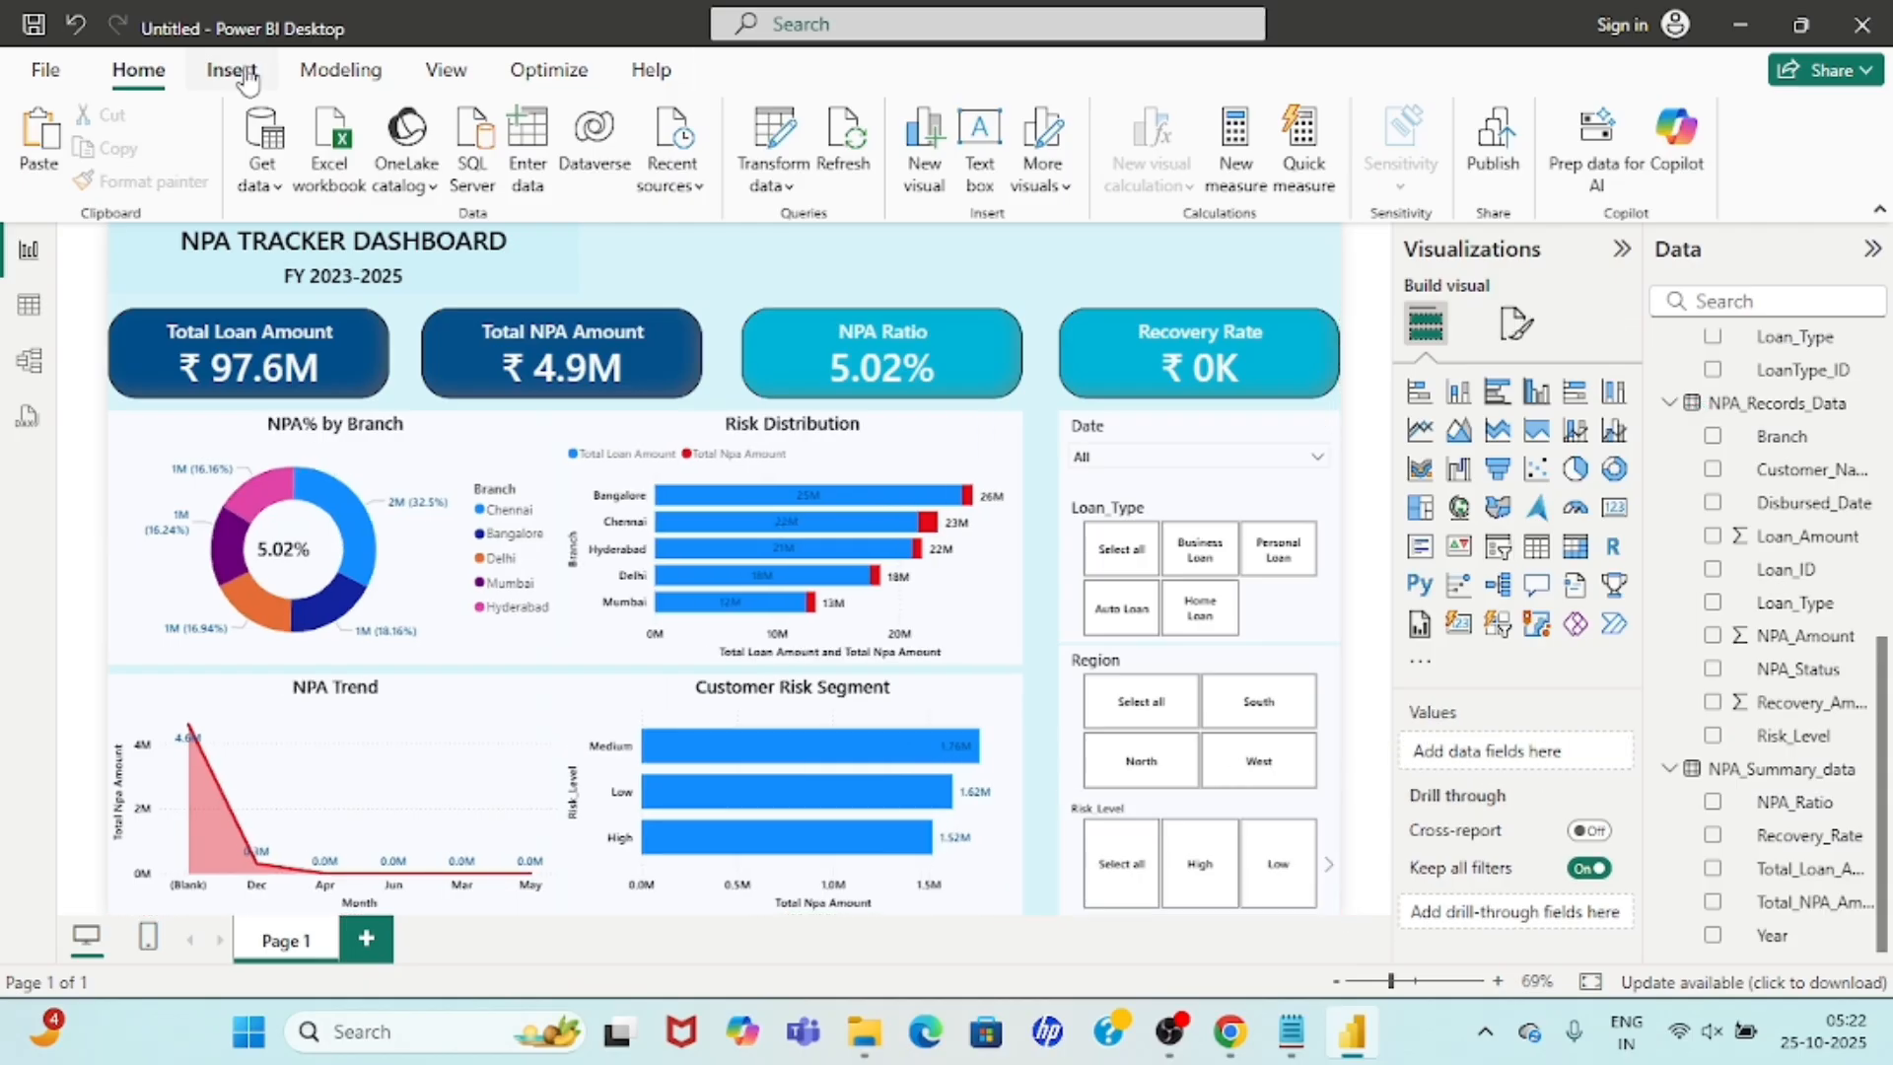
Insert a blank button above the Recovery Rate card and resize it to roughly the card's width within the title band.
{"action": "left_click", "coordinate": [245, 78]}
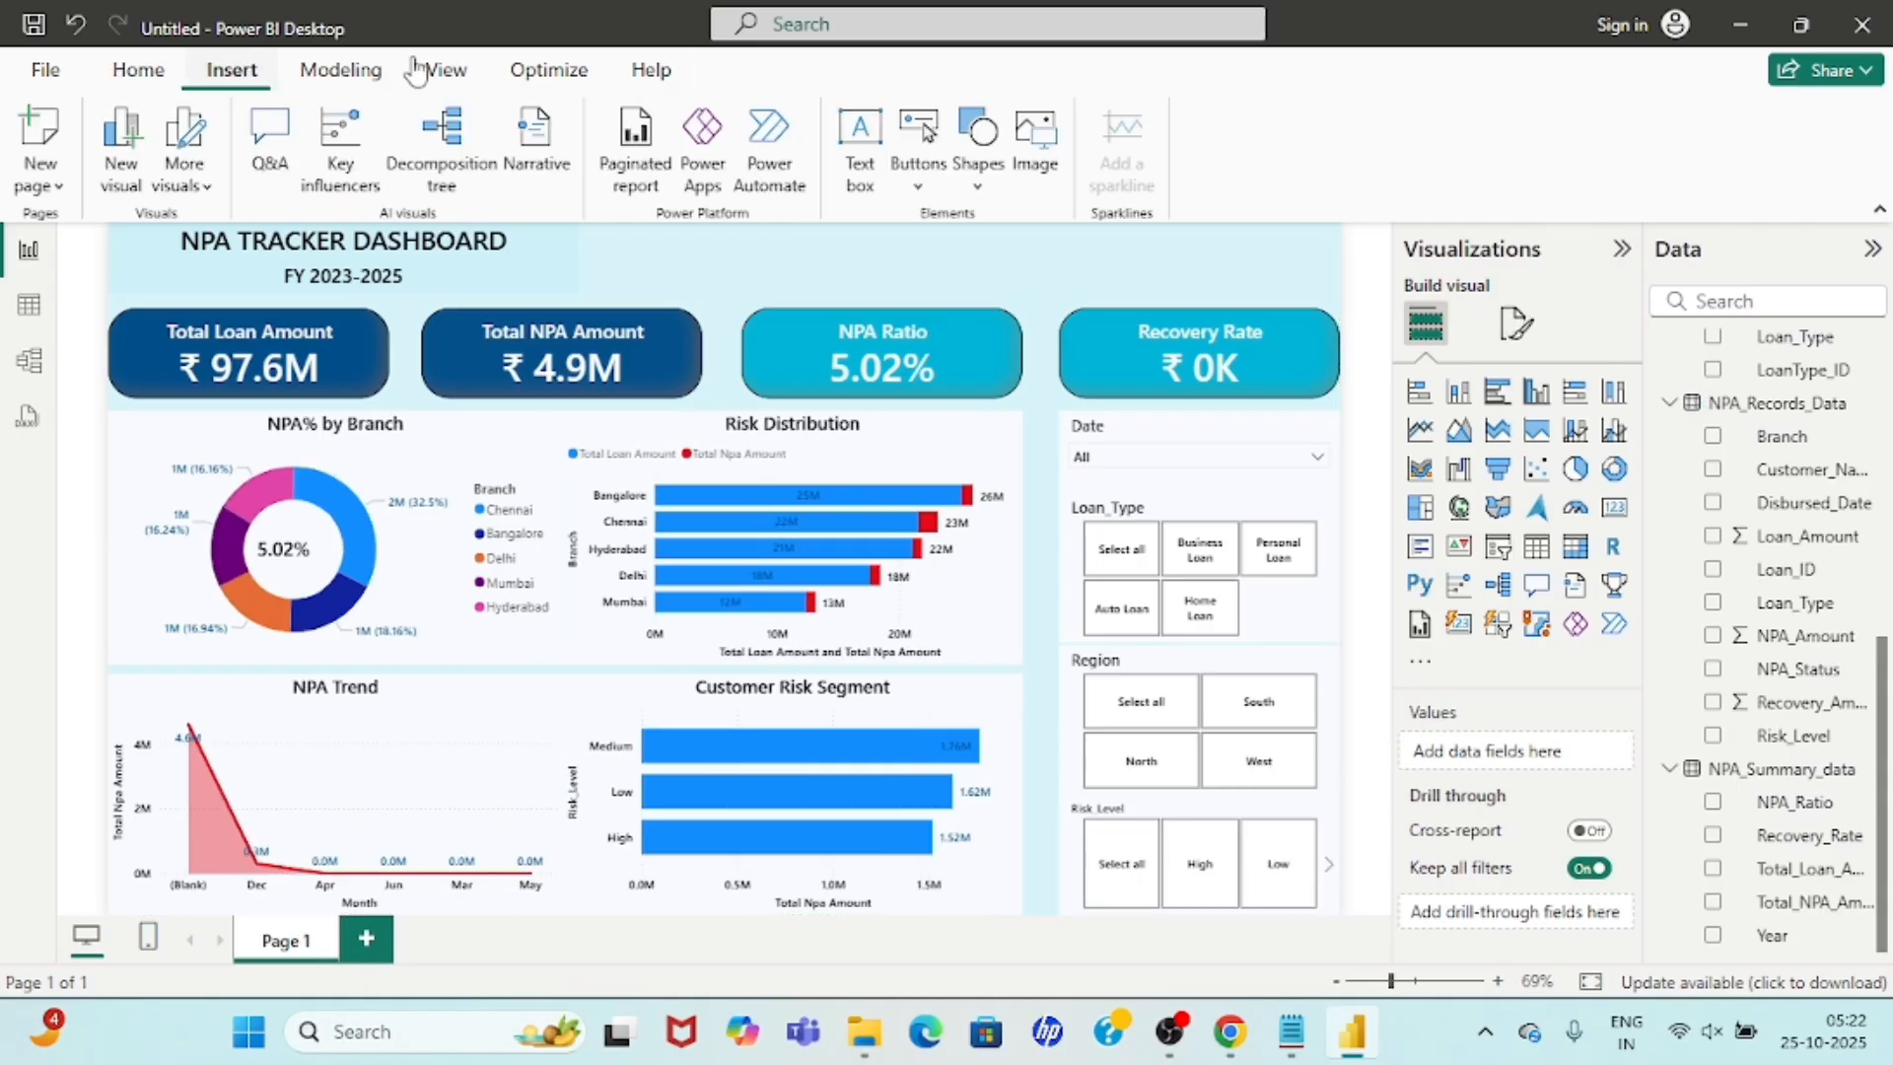
{"action": "left_click", "coordinate": [917, 193]}
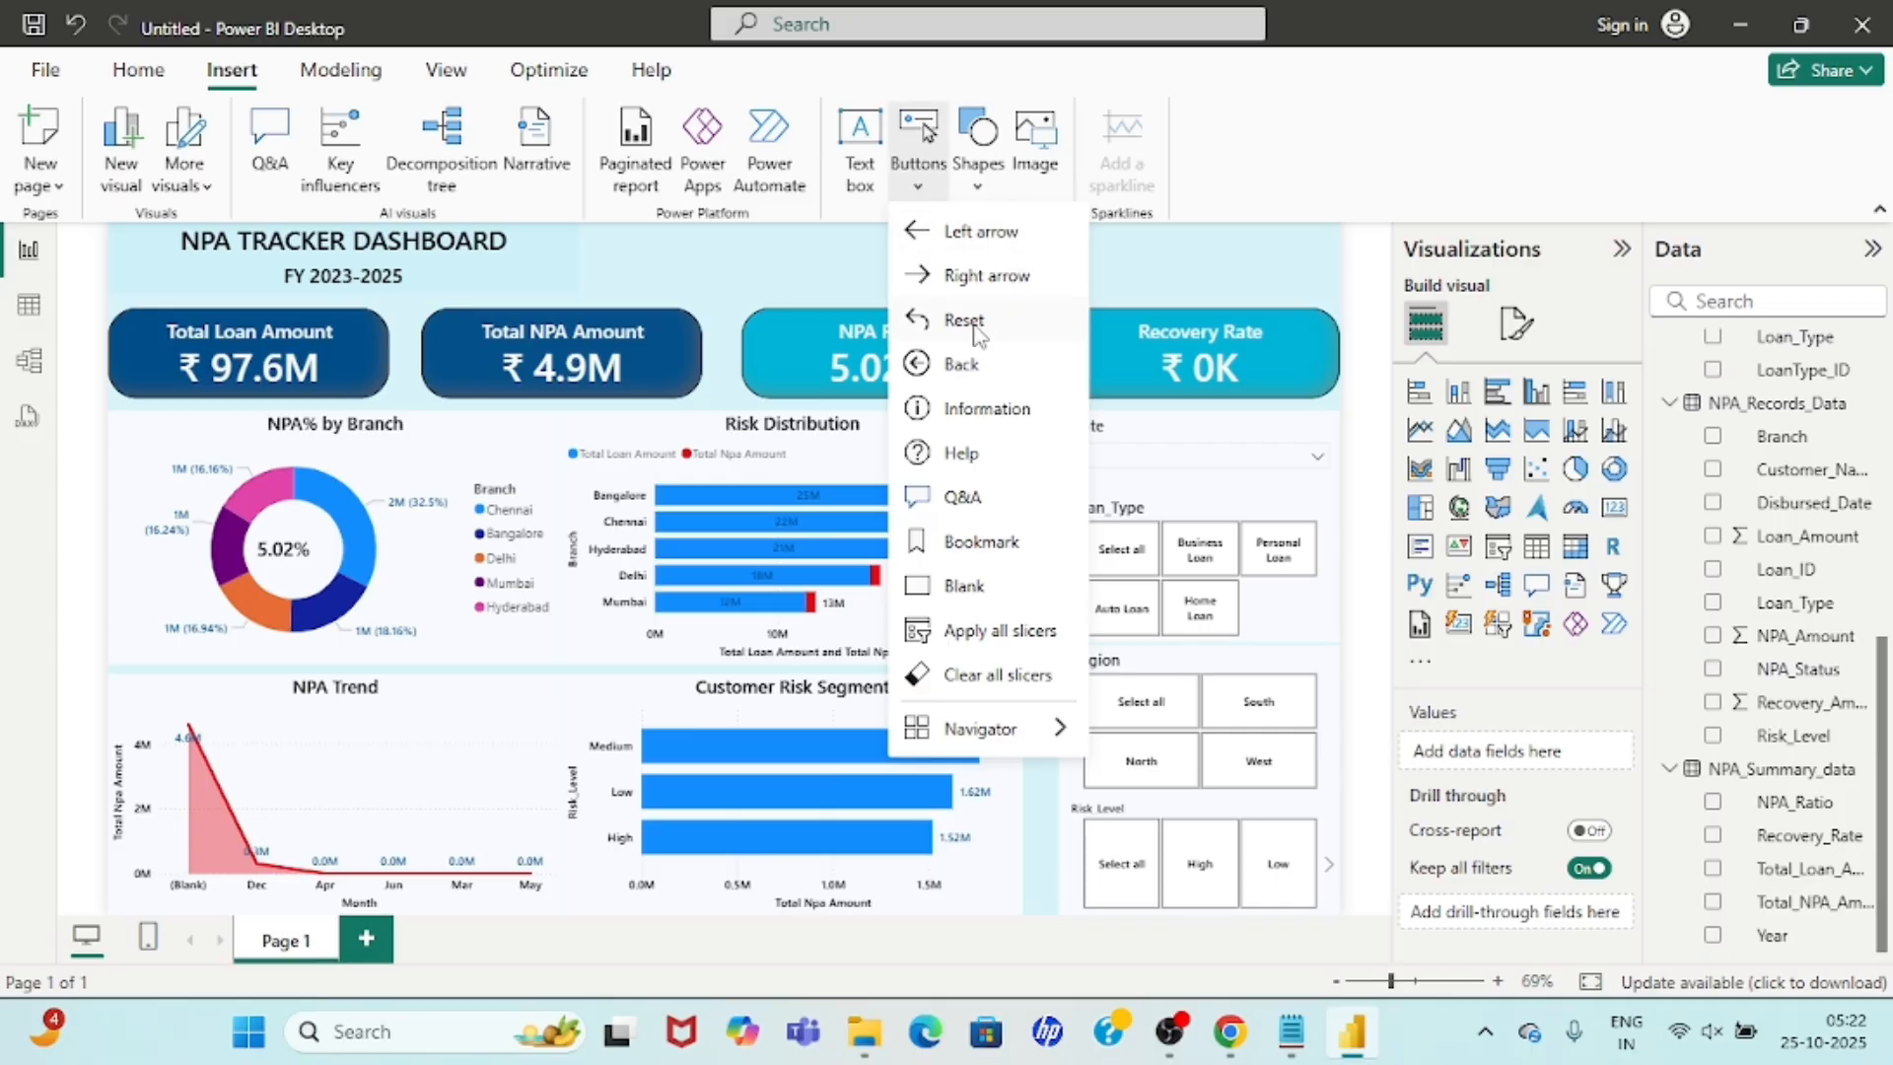
{"action": "left_click", "coordinate": [965, 588]}
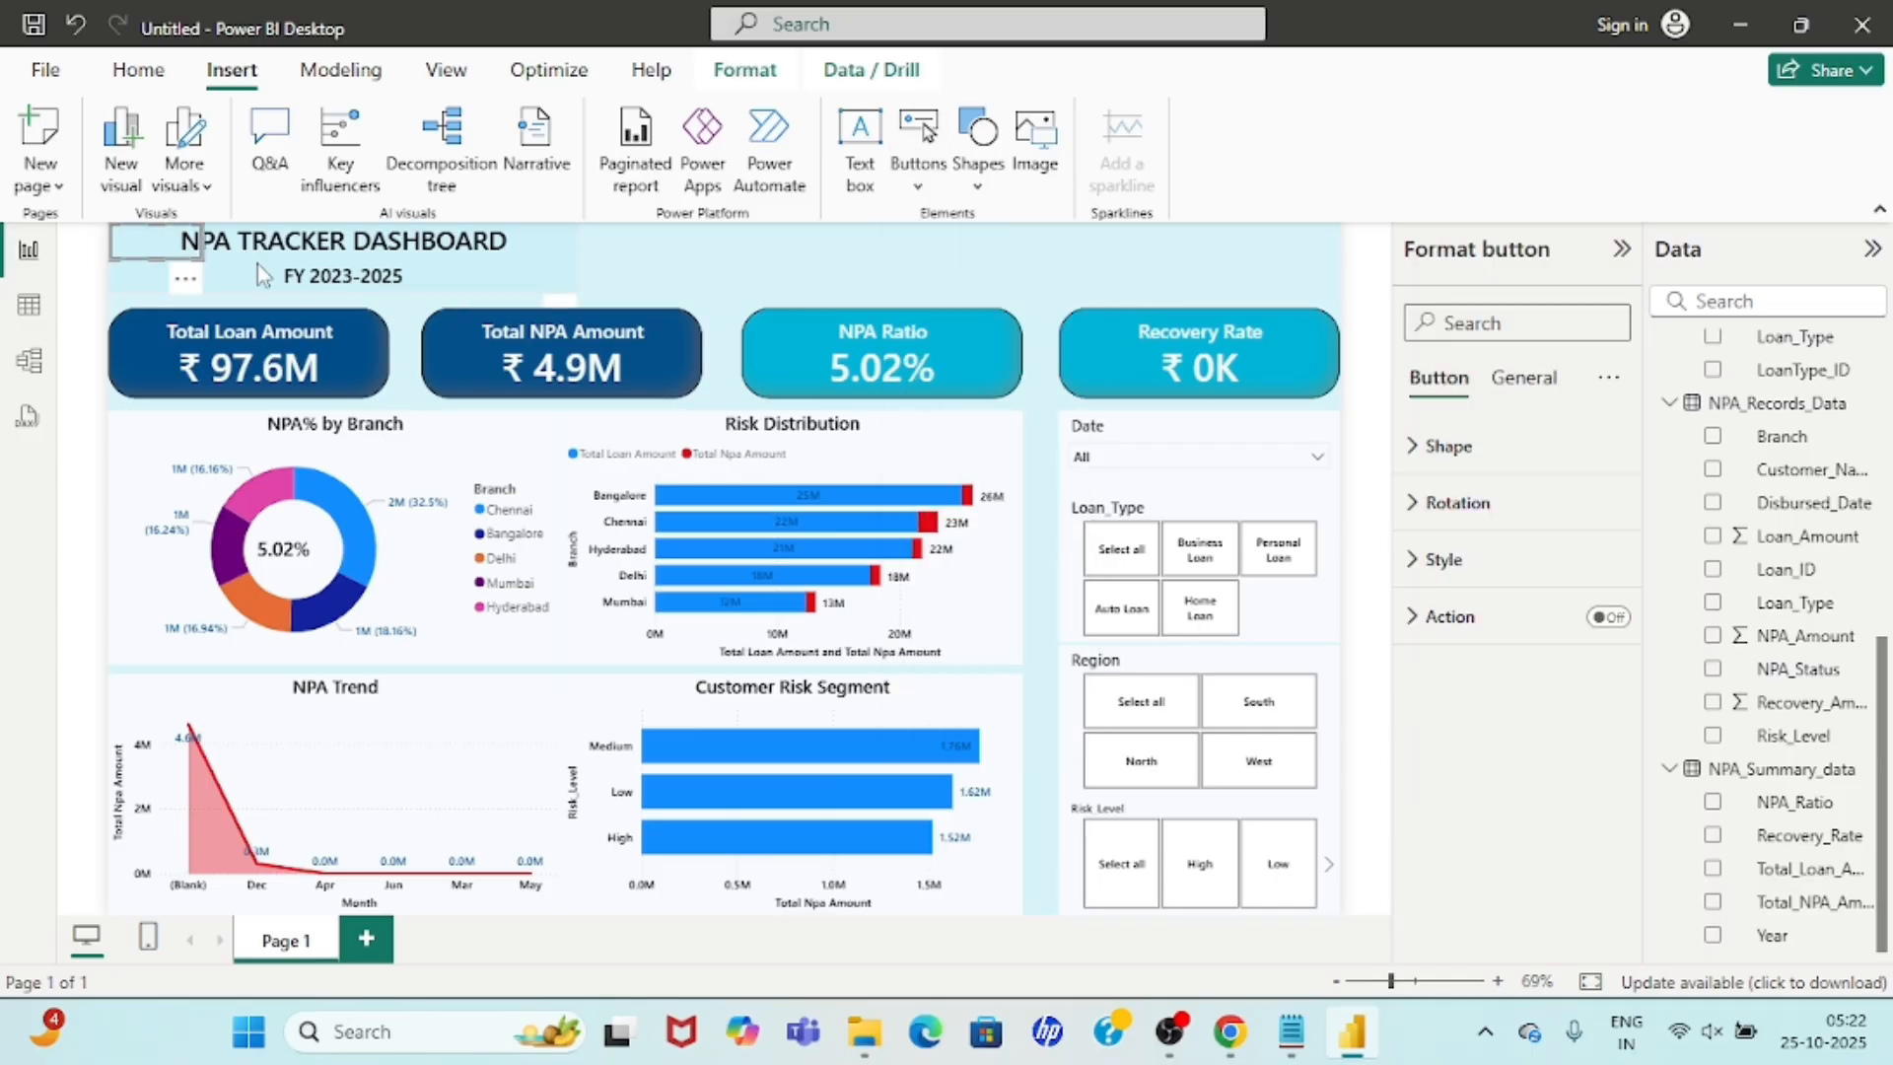
{"action": "left_click_drag", "start_coordinate": [160, 237], "coordinate": [1124, 299]}
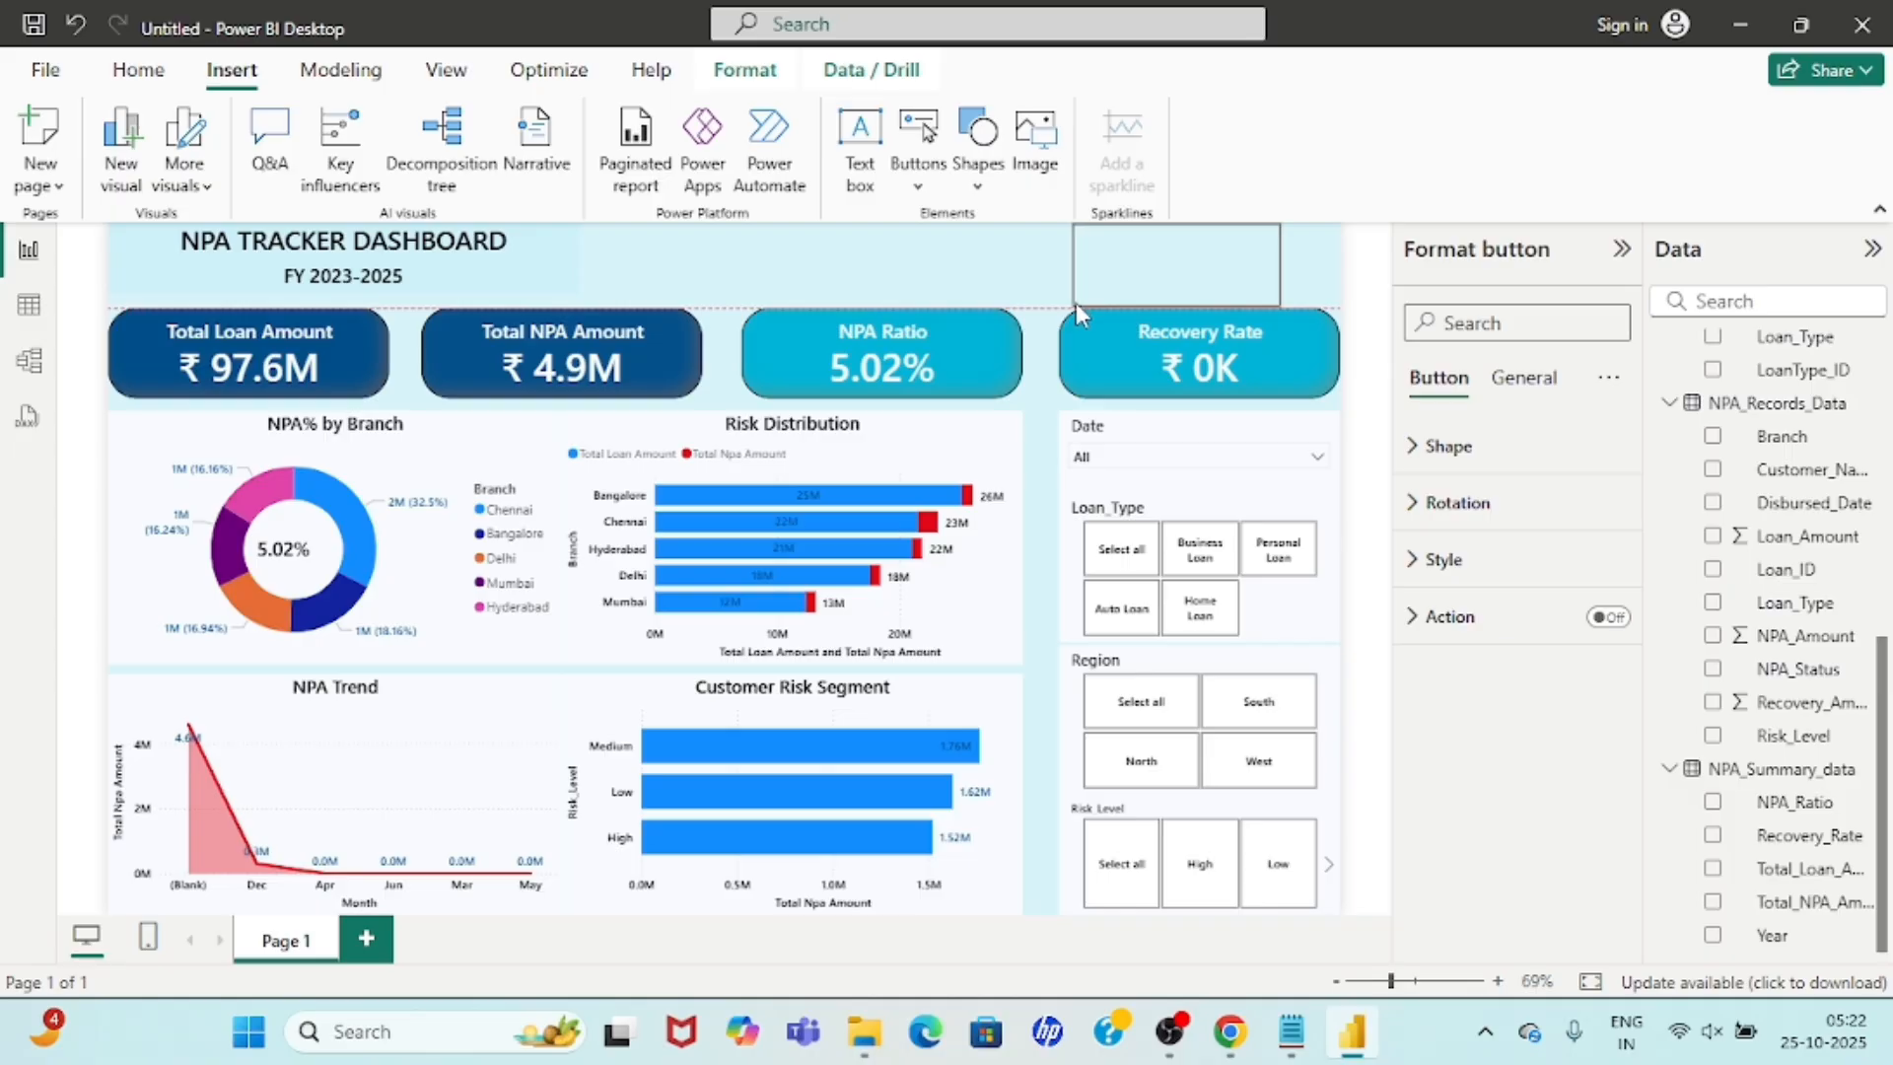
{"action": "left_click_drag", "start_coordinate": [1279, 301], "coordinate": [1341, 305]}
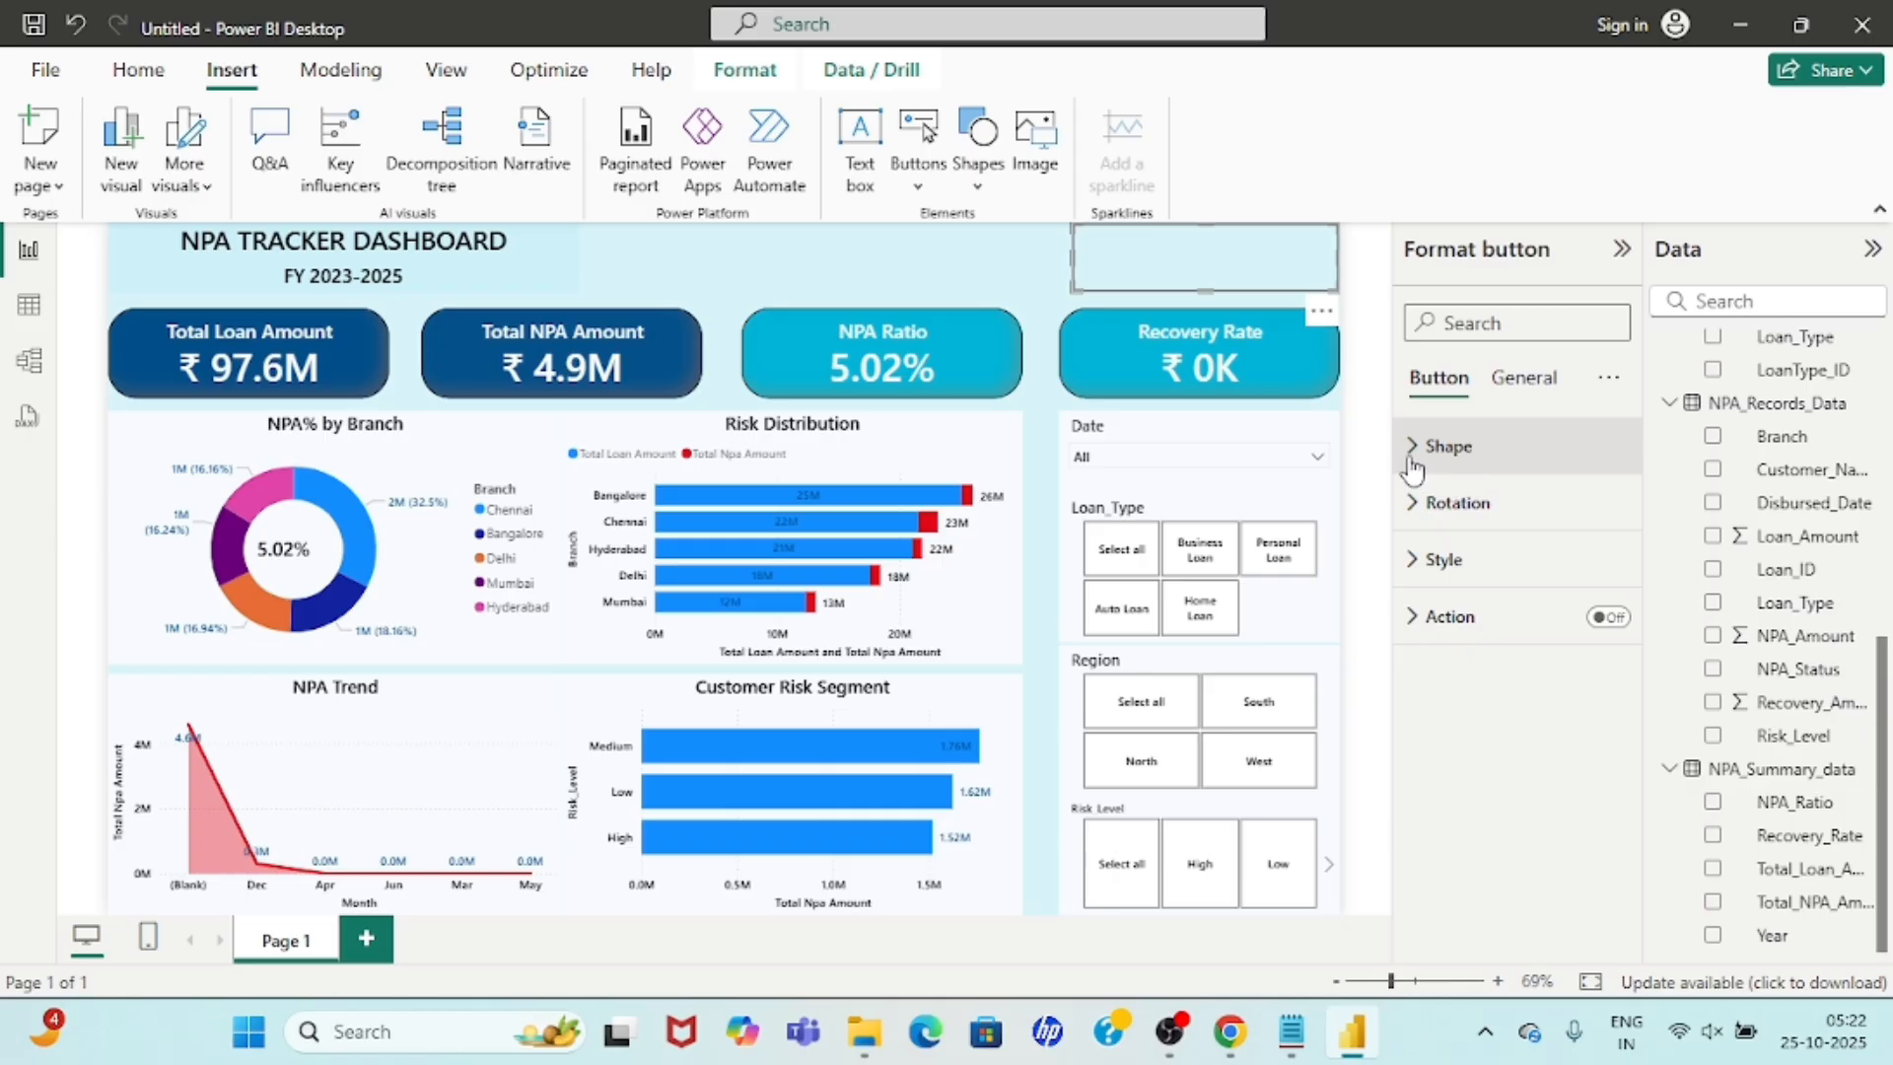
Change the blank button's shape to Rounded Rectangle for its default state.
{"action": "left_click", "coordinate": [1441, 448]}
{"action": "left_click", "coordinate": [1576, 587]}
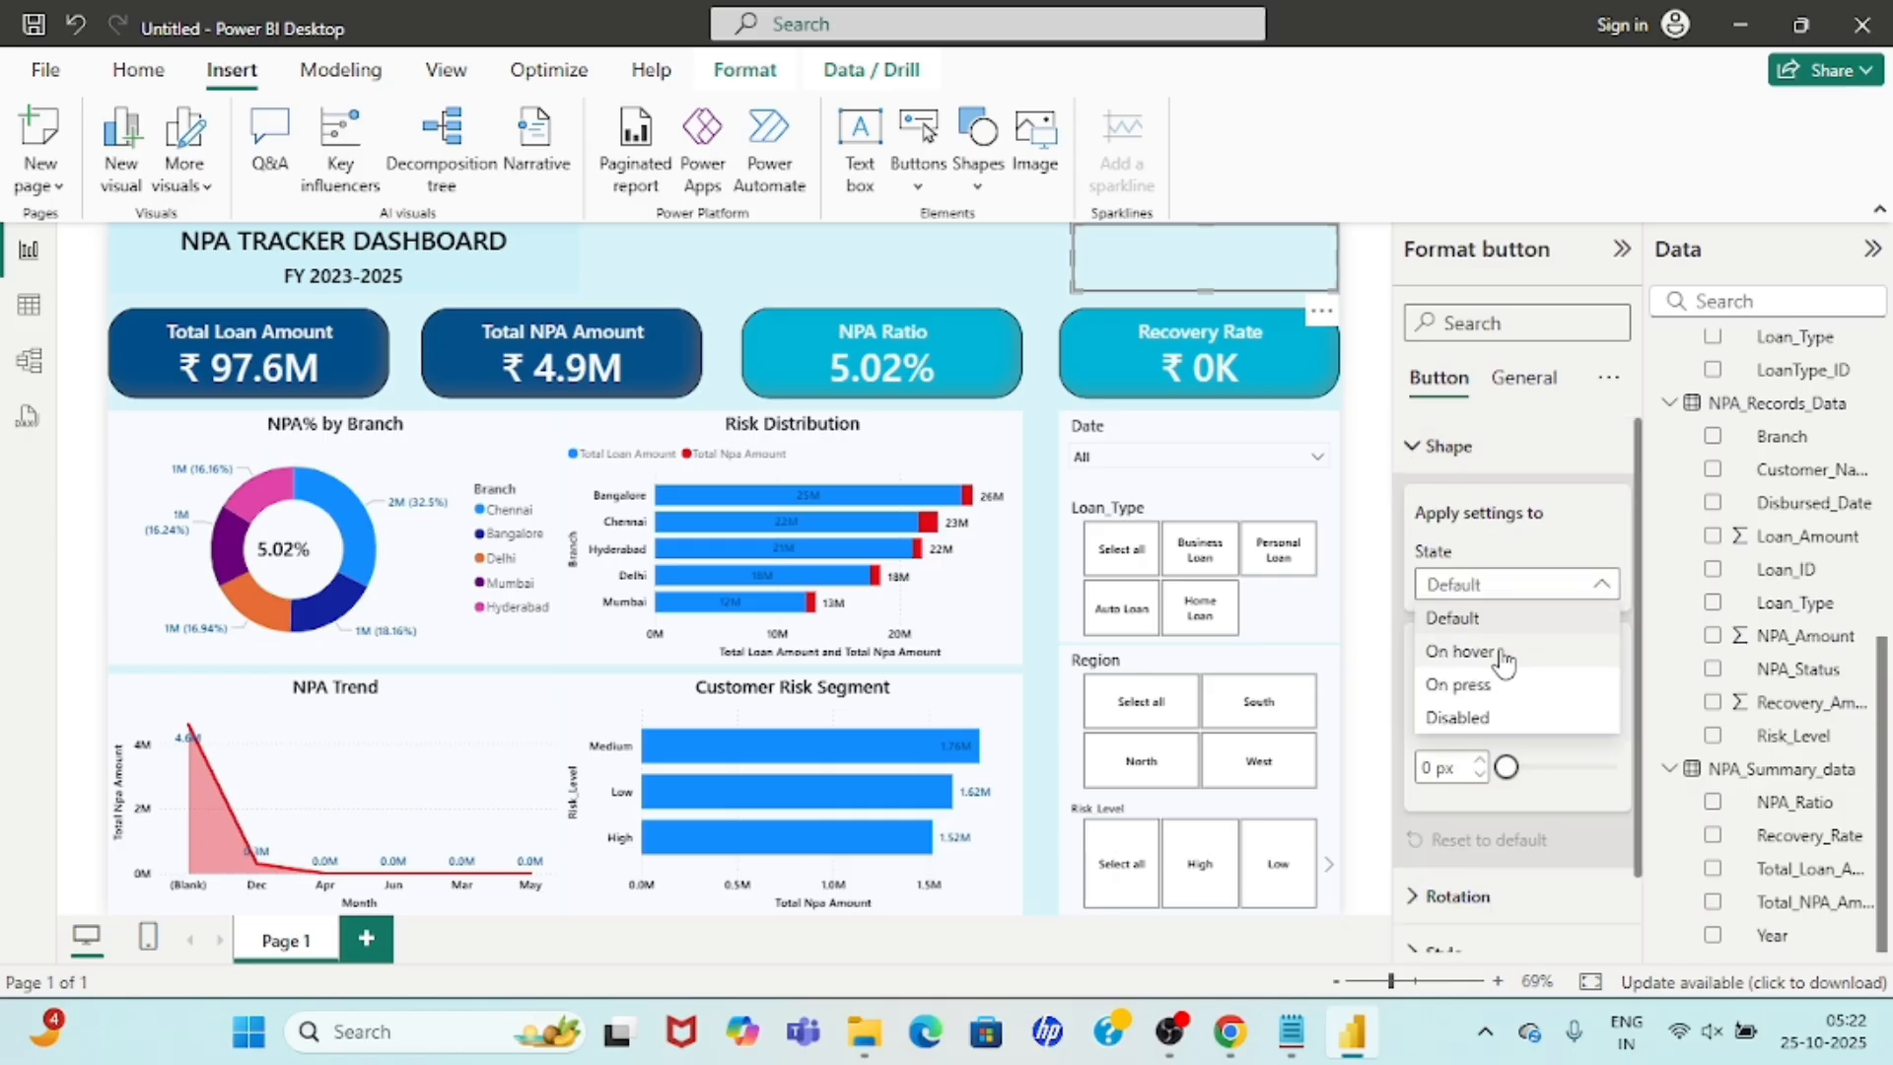
{"action": "left_click", "coordinate": [1529, 587]}
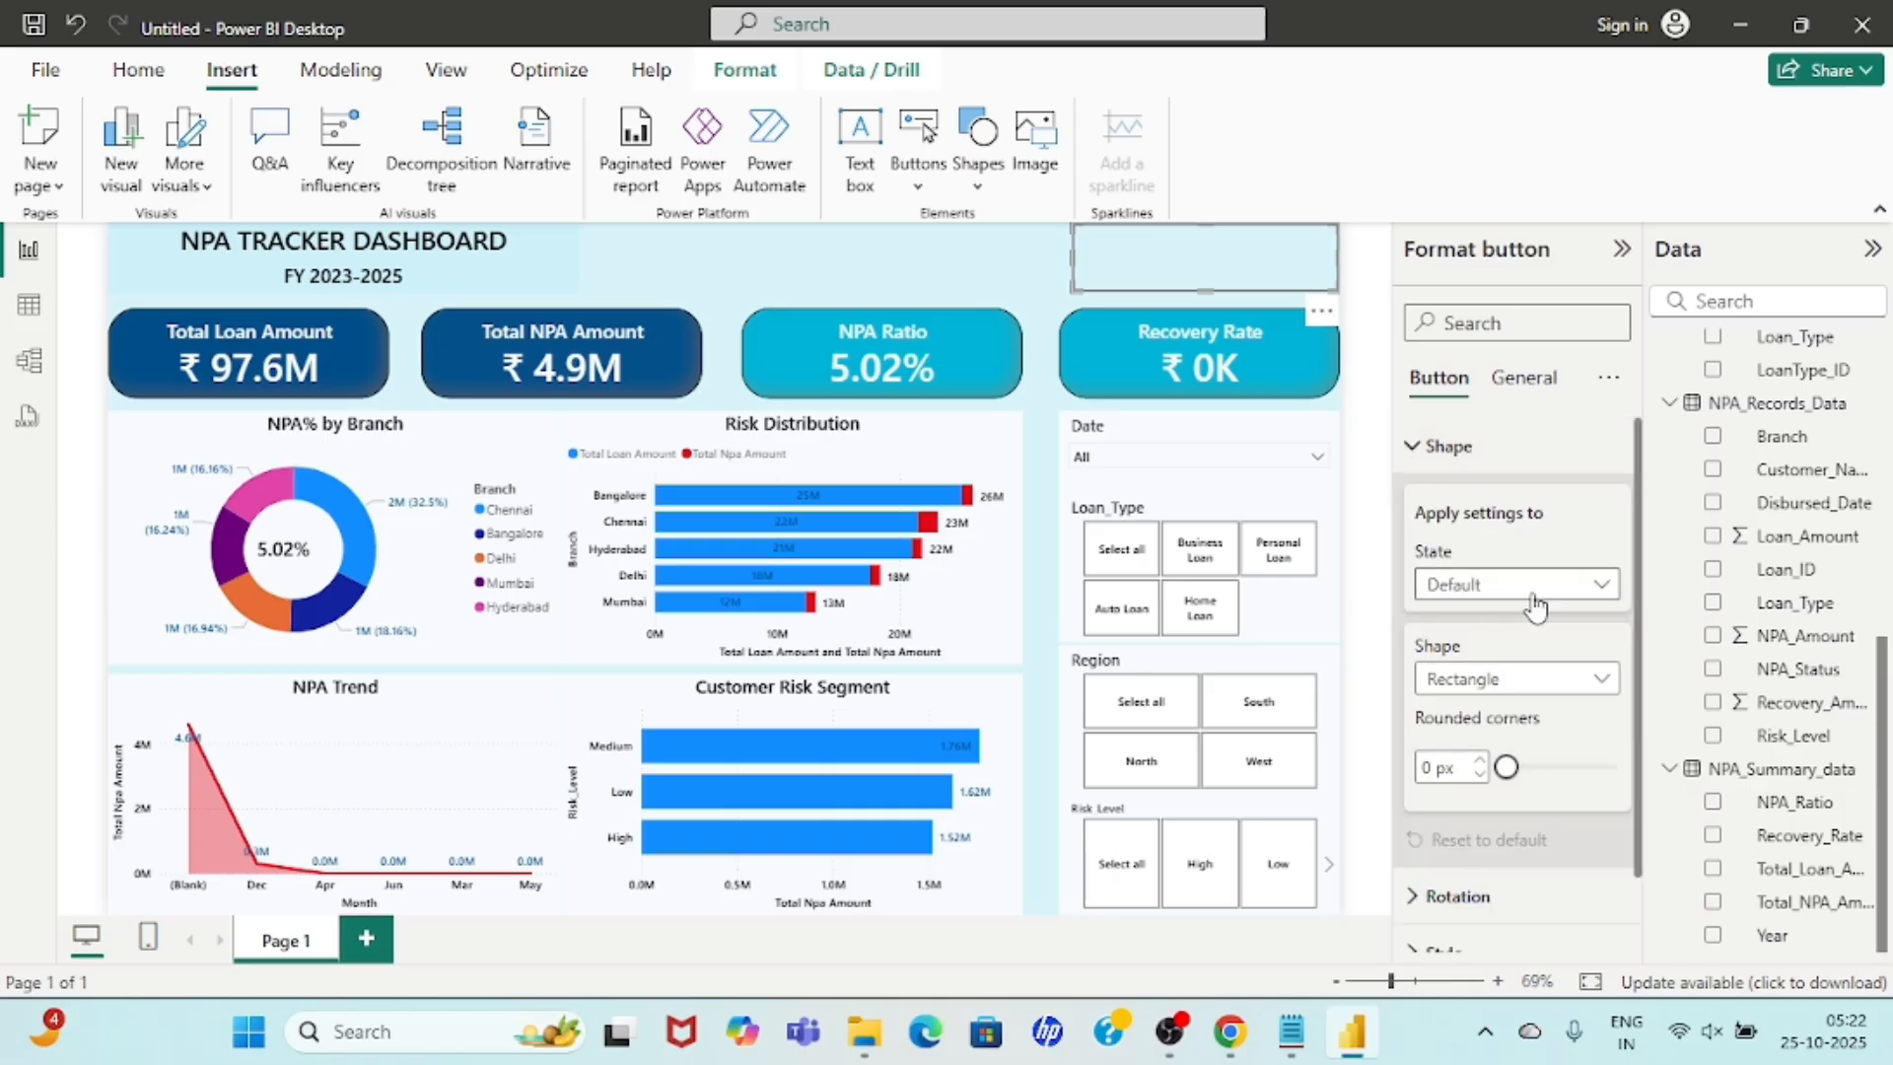
{"action": "left_click", "coordinate": [1534, 686]}
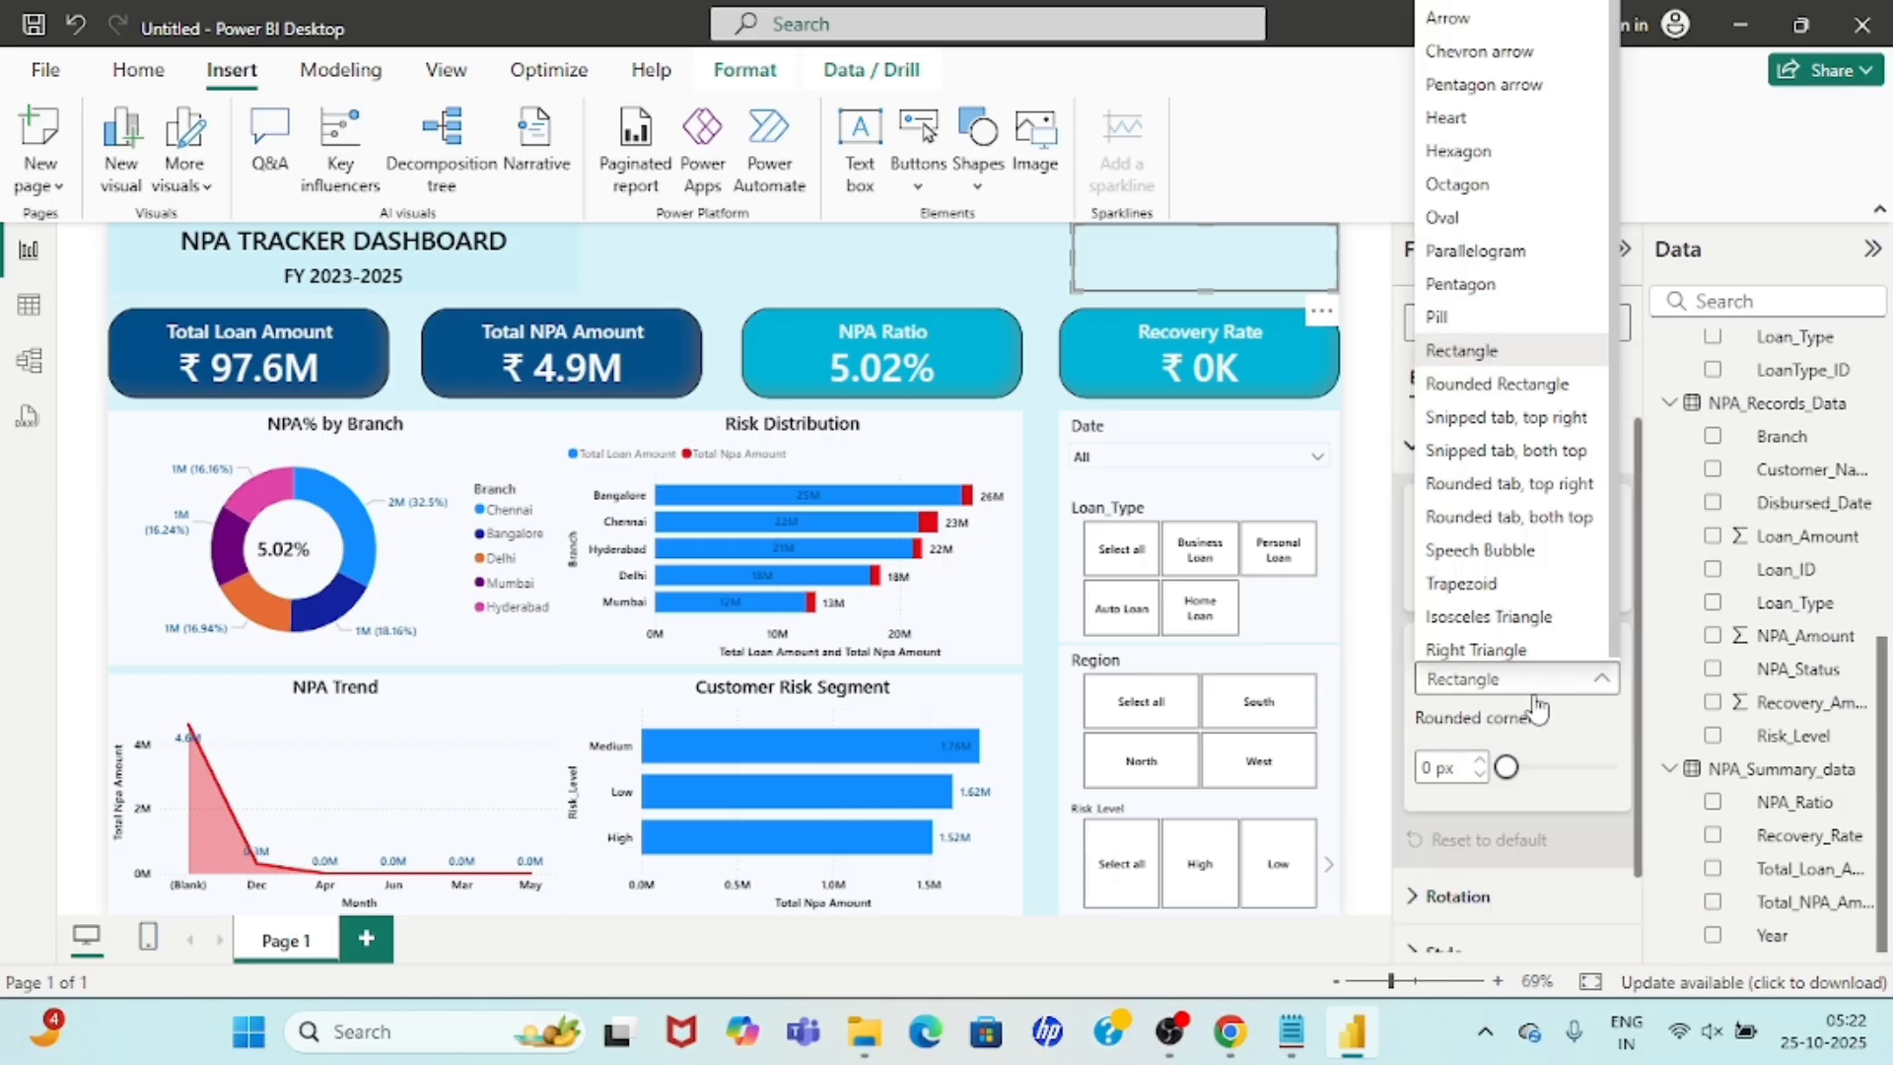
{"action": "left_click", "coordinate": [1500, 386]}
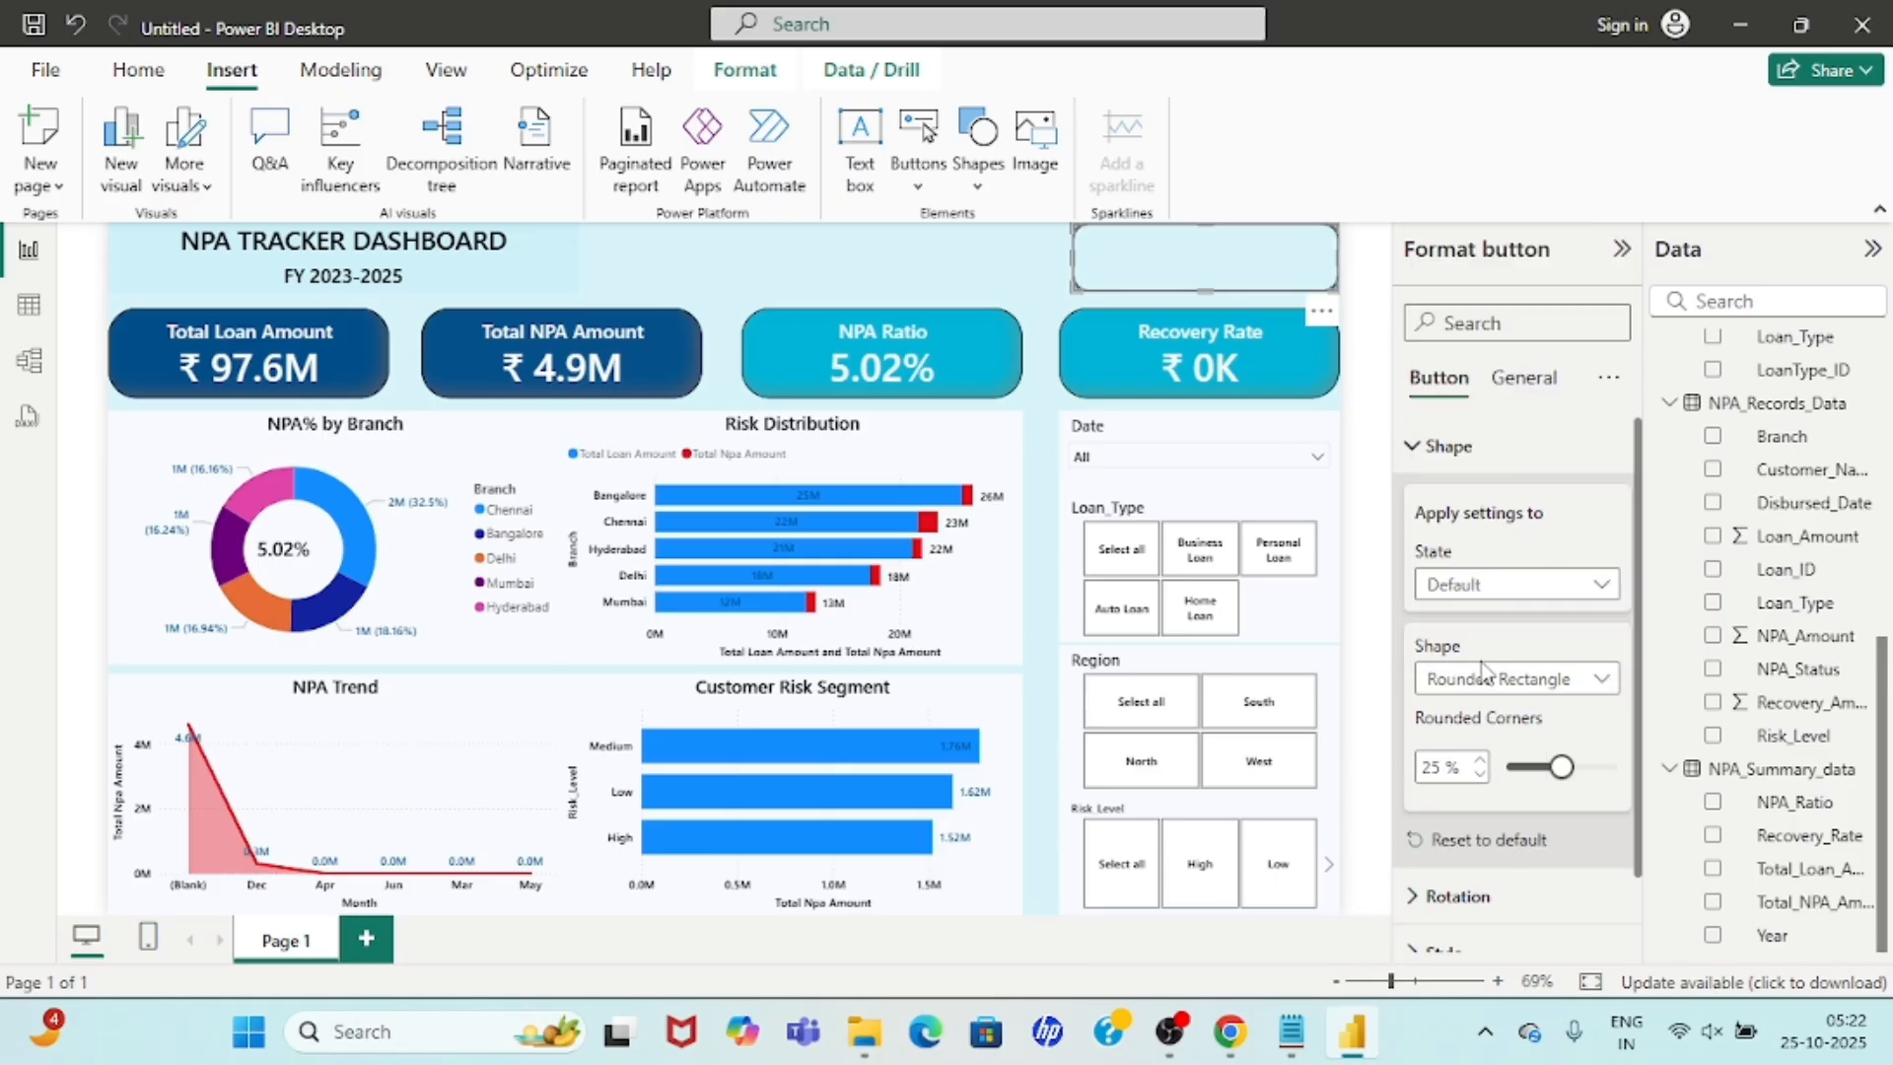
{"action": "scroll", "coordinate": [1484, 671], "scroll_direction": "down", "scroll_amount": 1}
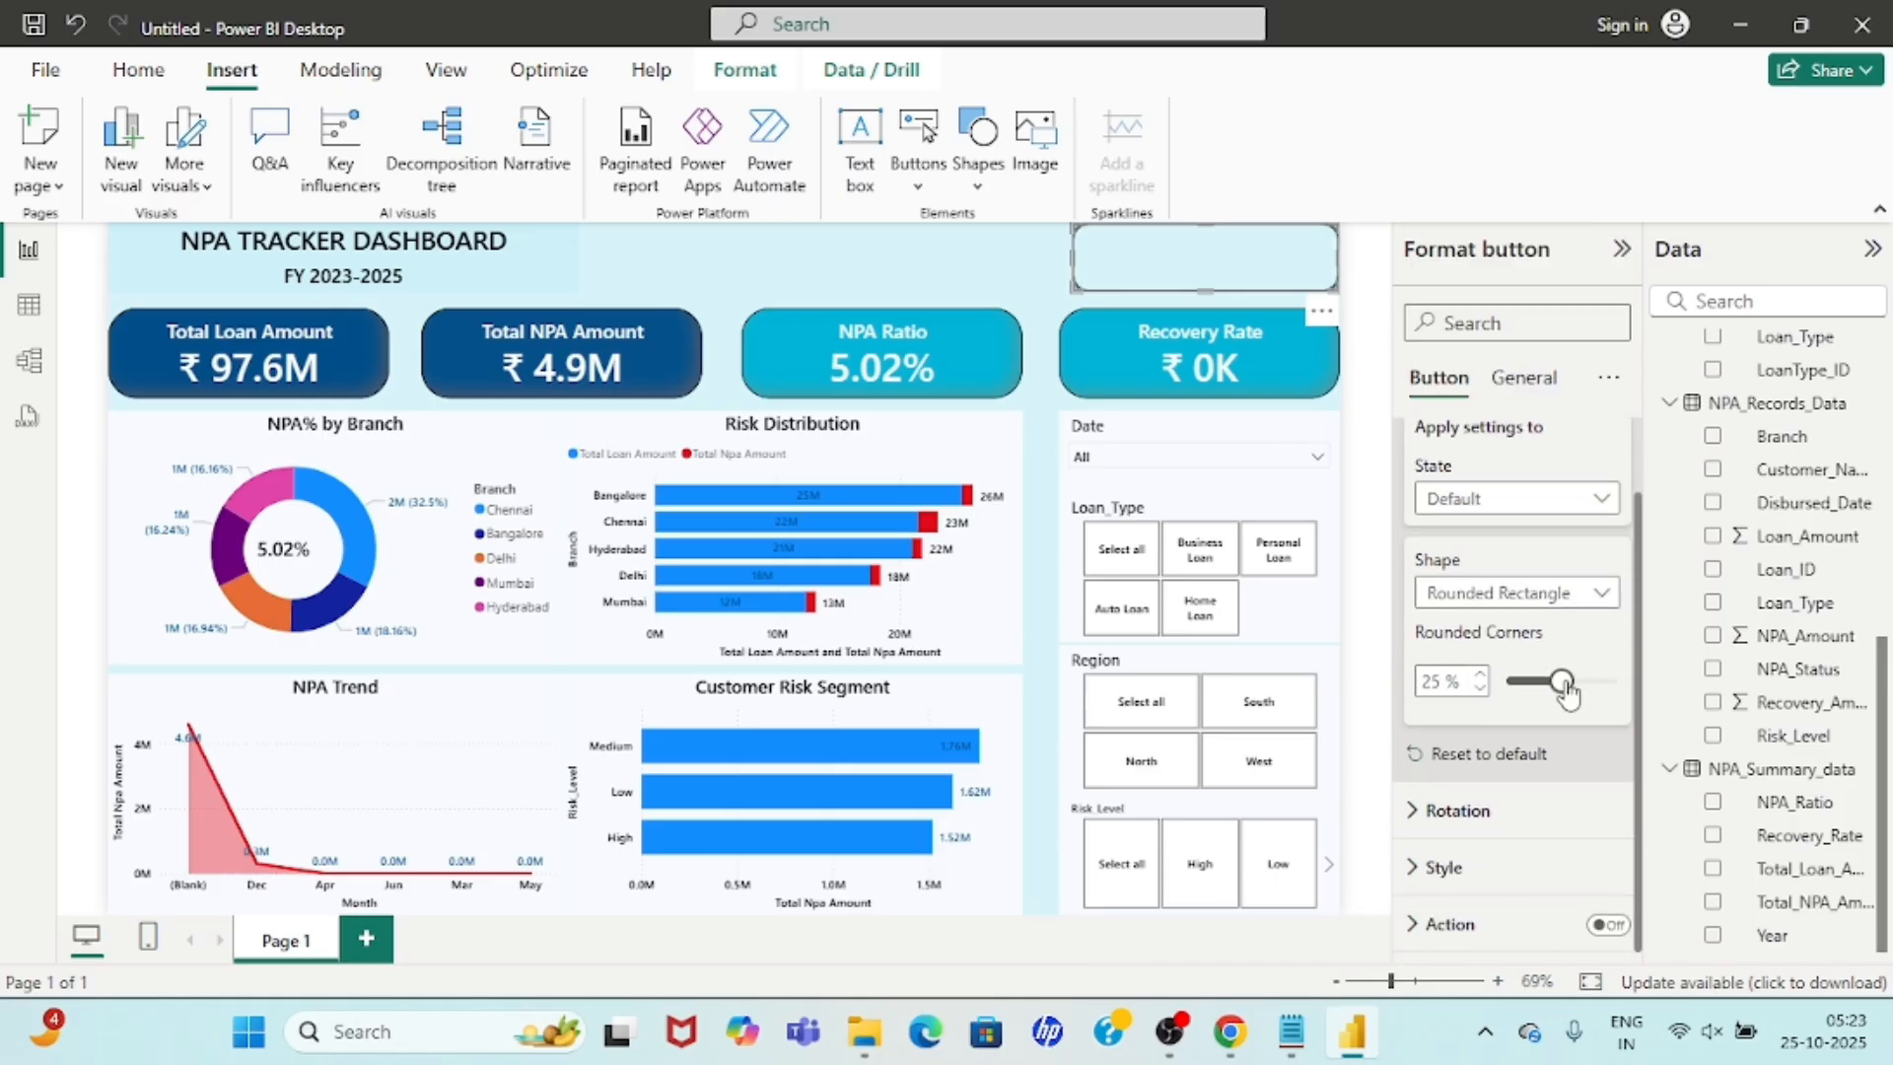
Set the blank button's rounded corners to 50% and add the text "Clear All Filters" for its default state.
{"action": "left_click_drag", "start_coordinate": [1567, 692], "coordinate": [1645, 691]}
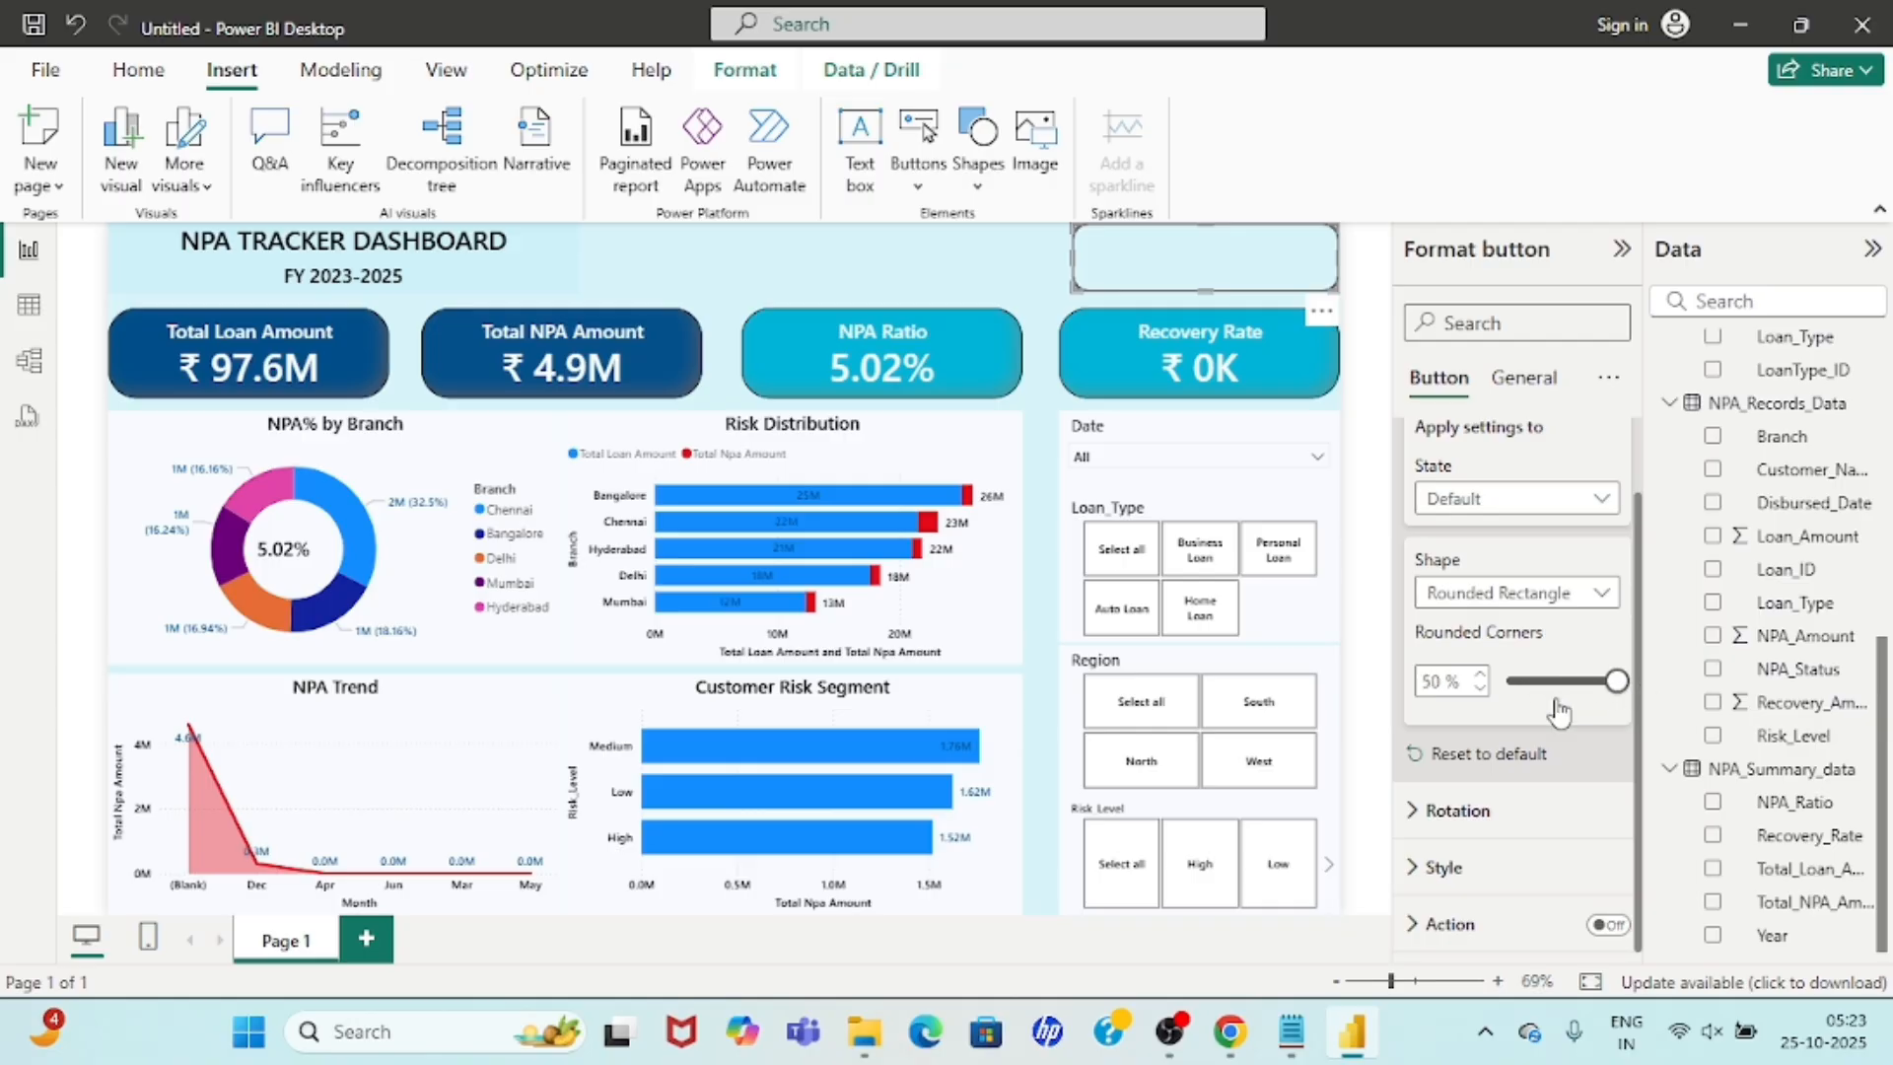
{"action": "left_click", "coordinate": [1410, 868]}
{"action": "scroll", "coordinate": [1479, 749], "scroll_direction": "down", "scroll_amount": 3}
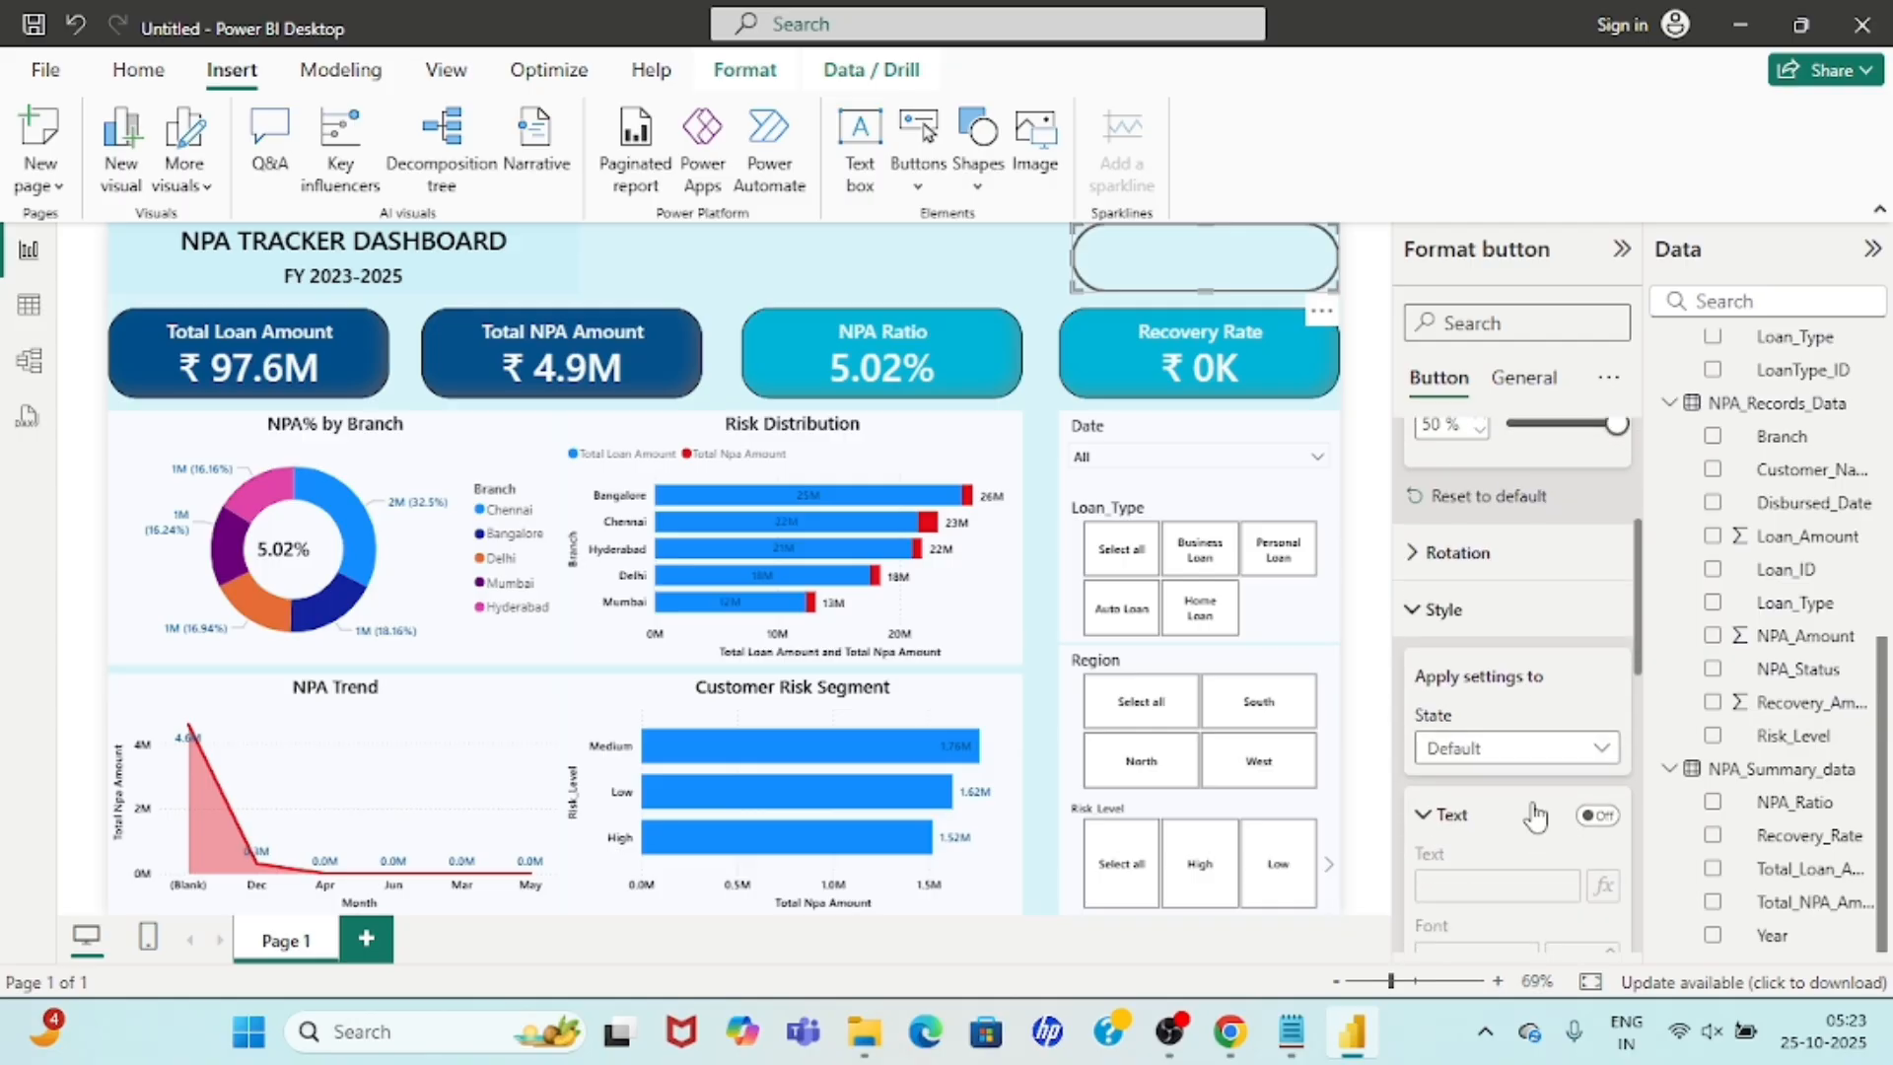
{"action": "left_click", "coordinate": [1561, 750]}
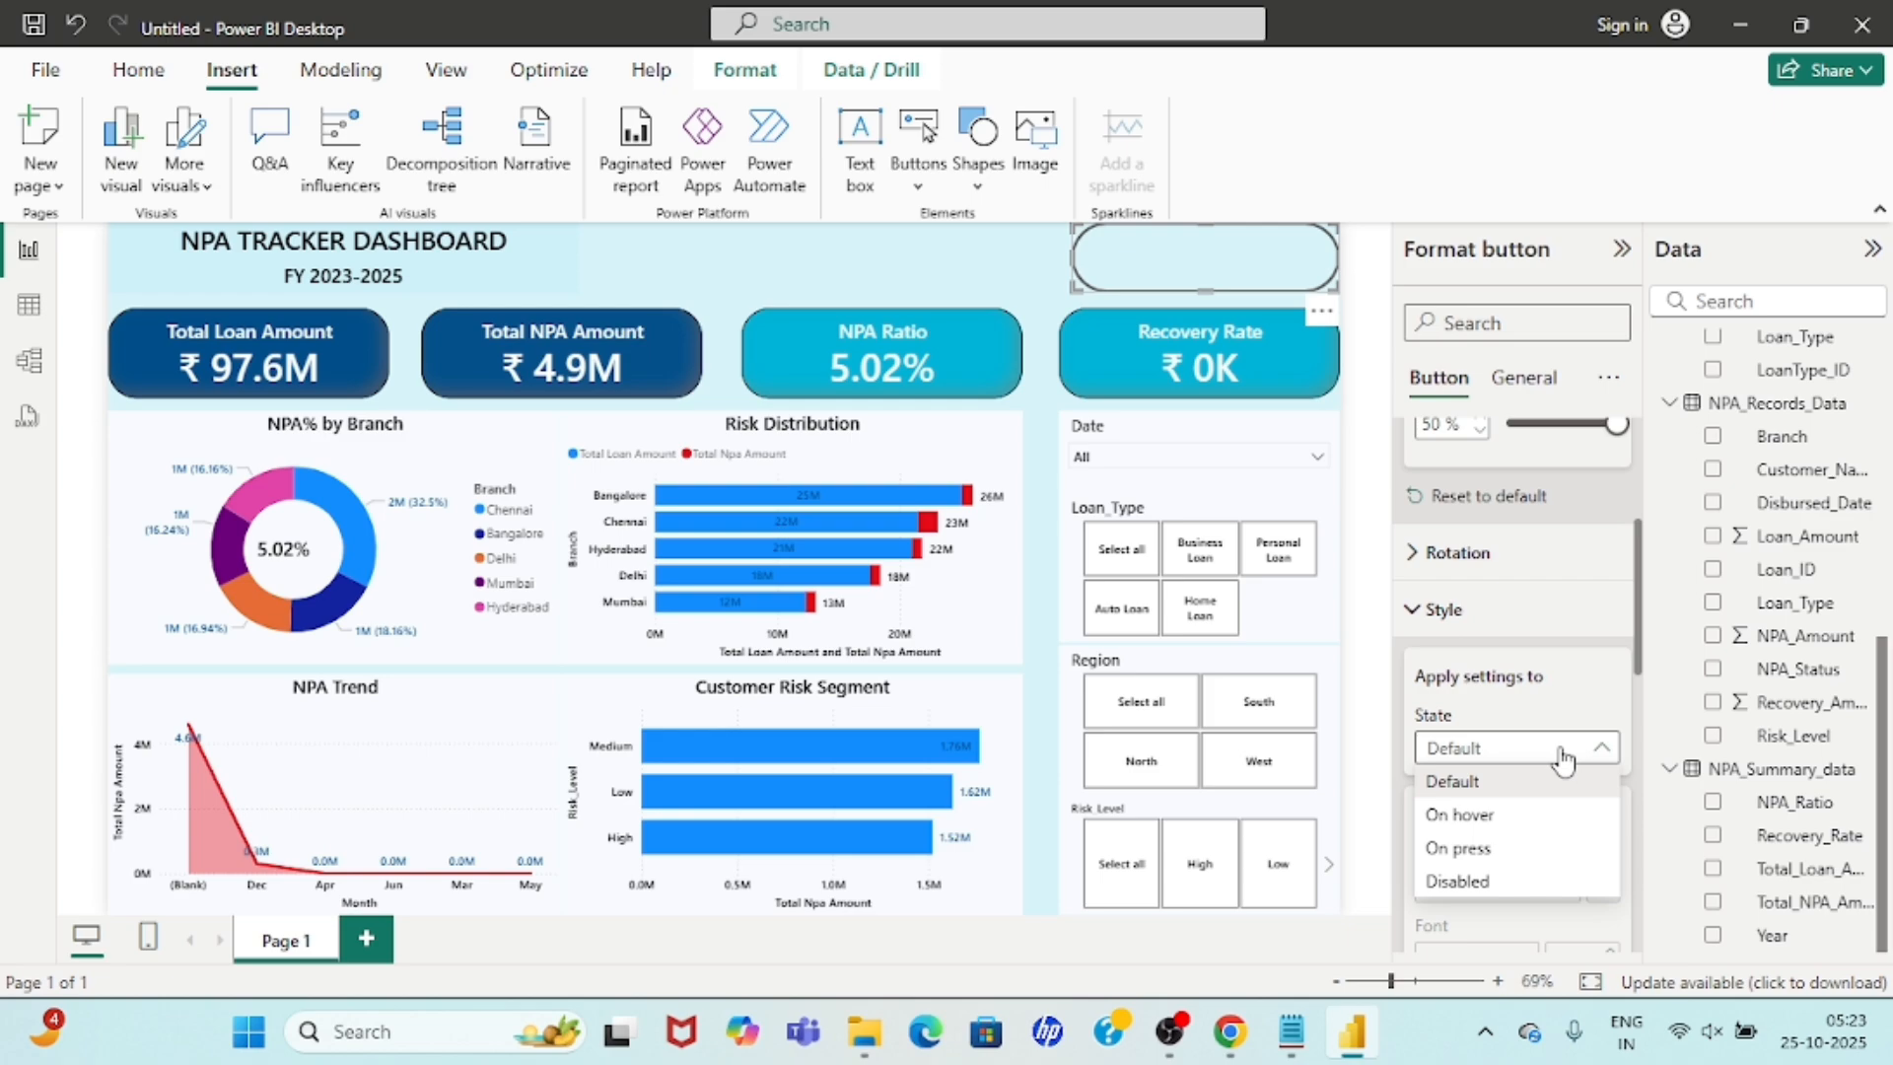
{"action": "left_click", "coordinate": [1561, 751]}
{"action": "left_click", "coordinate": [1598, 816]}
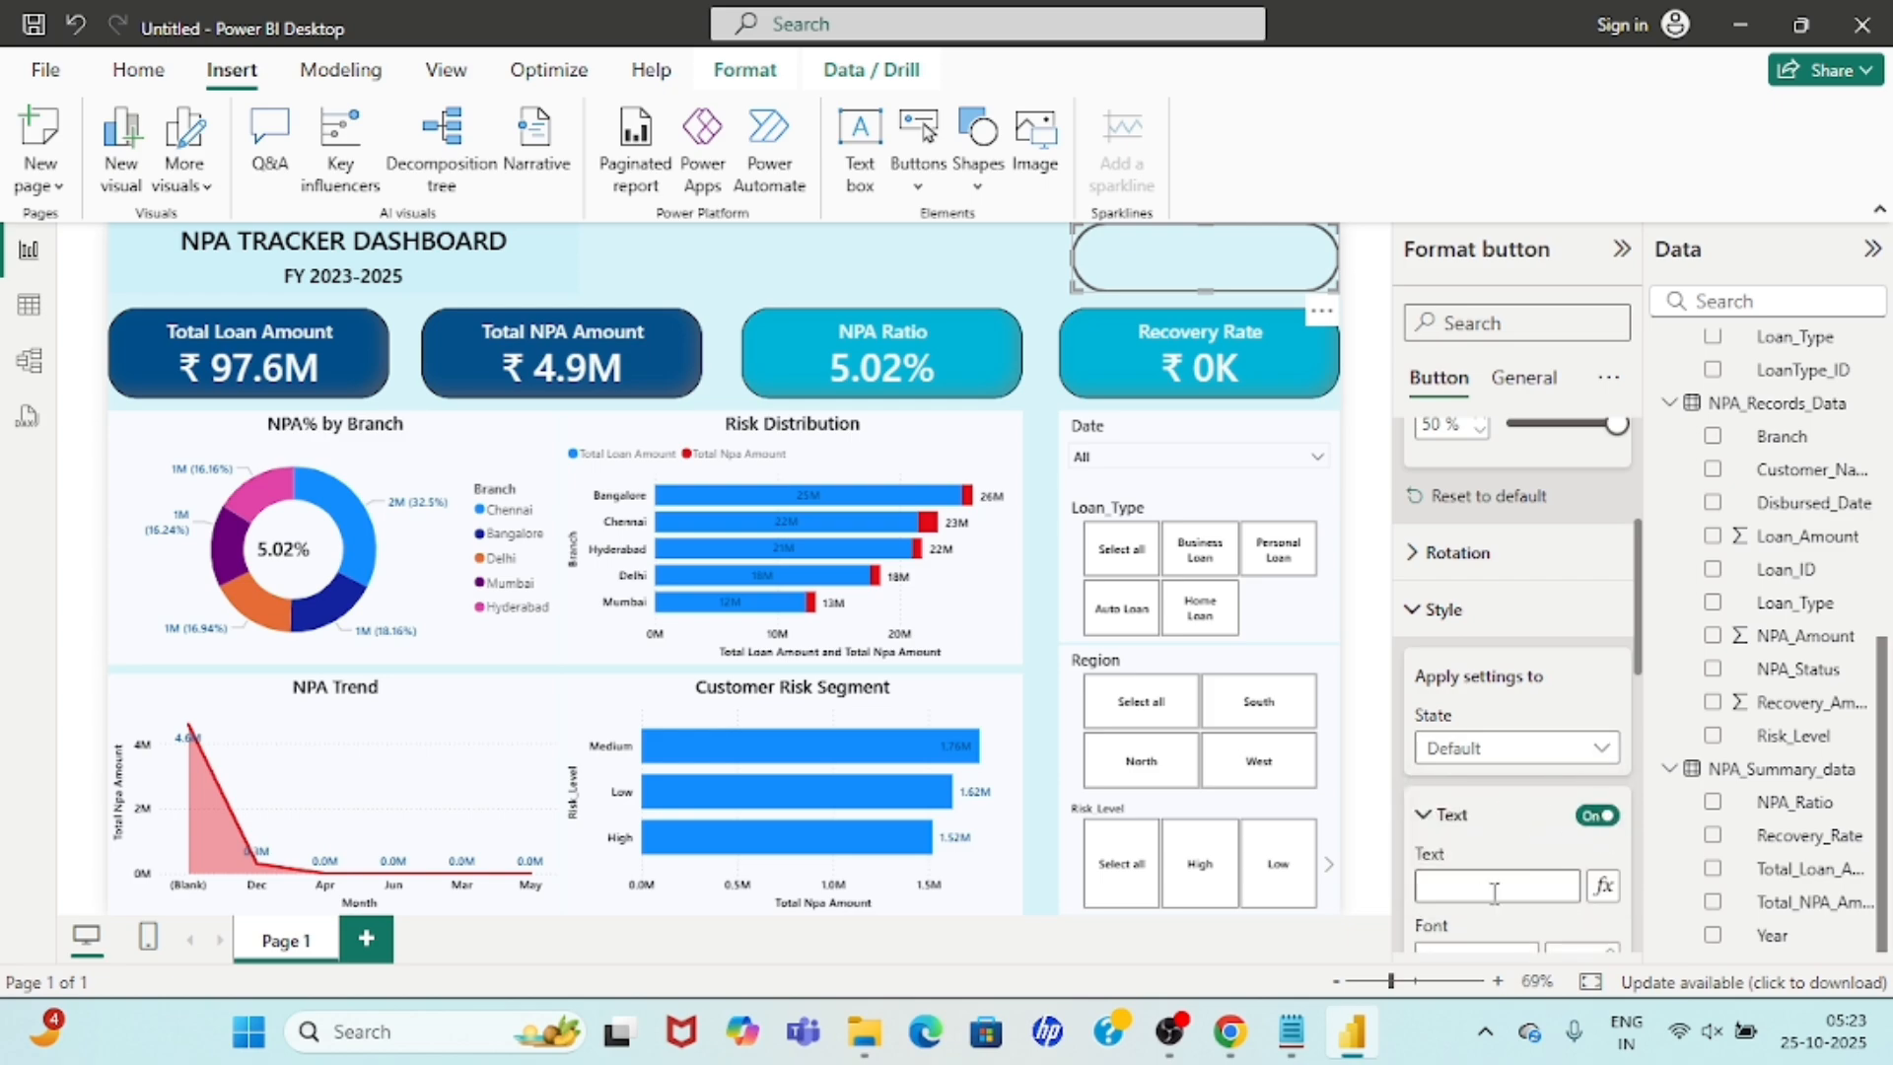
{"action": "left_click", "coordinate": [1471, 889]}
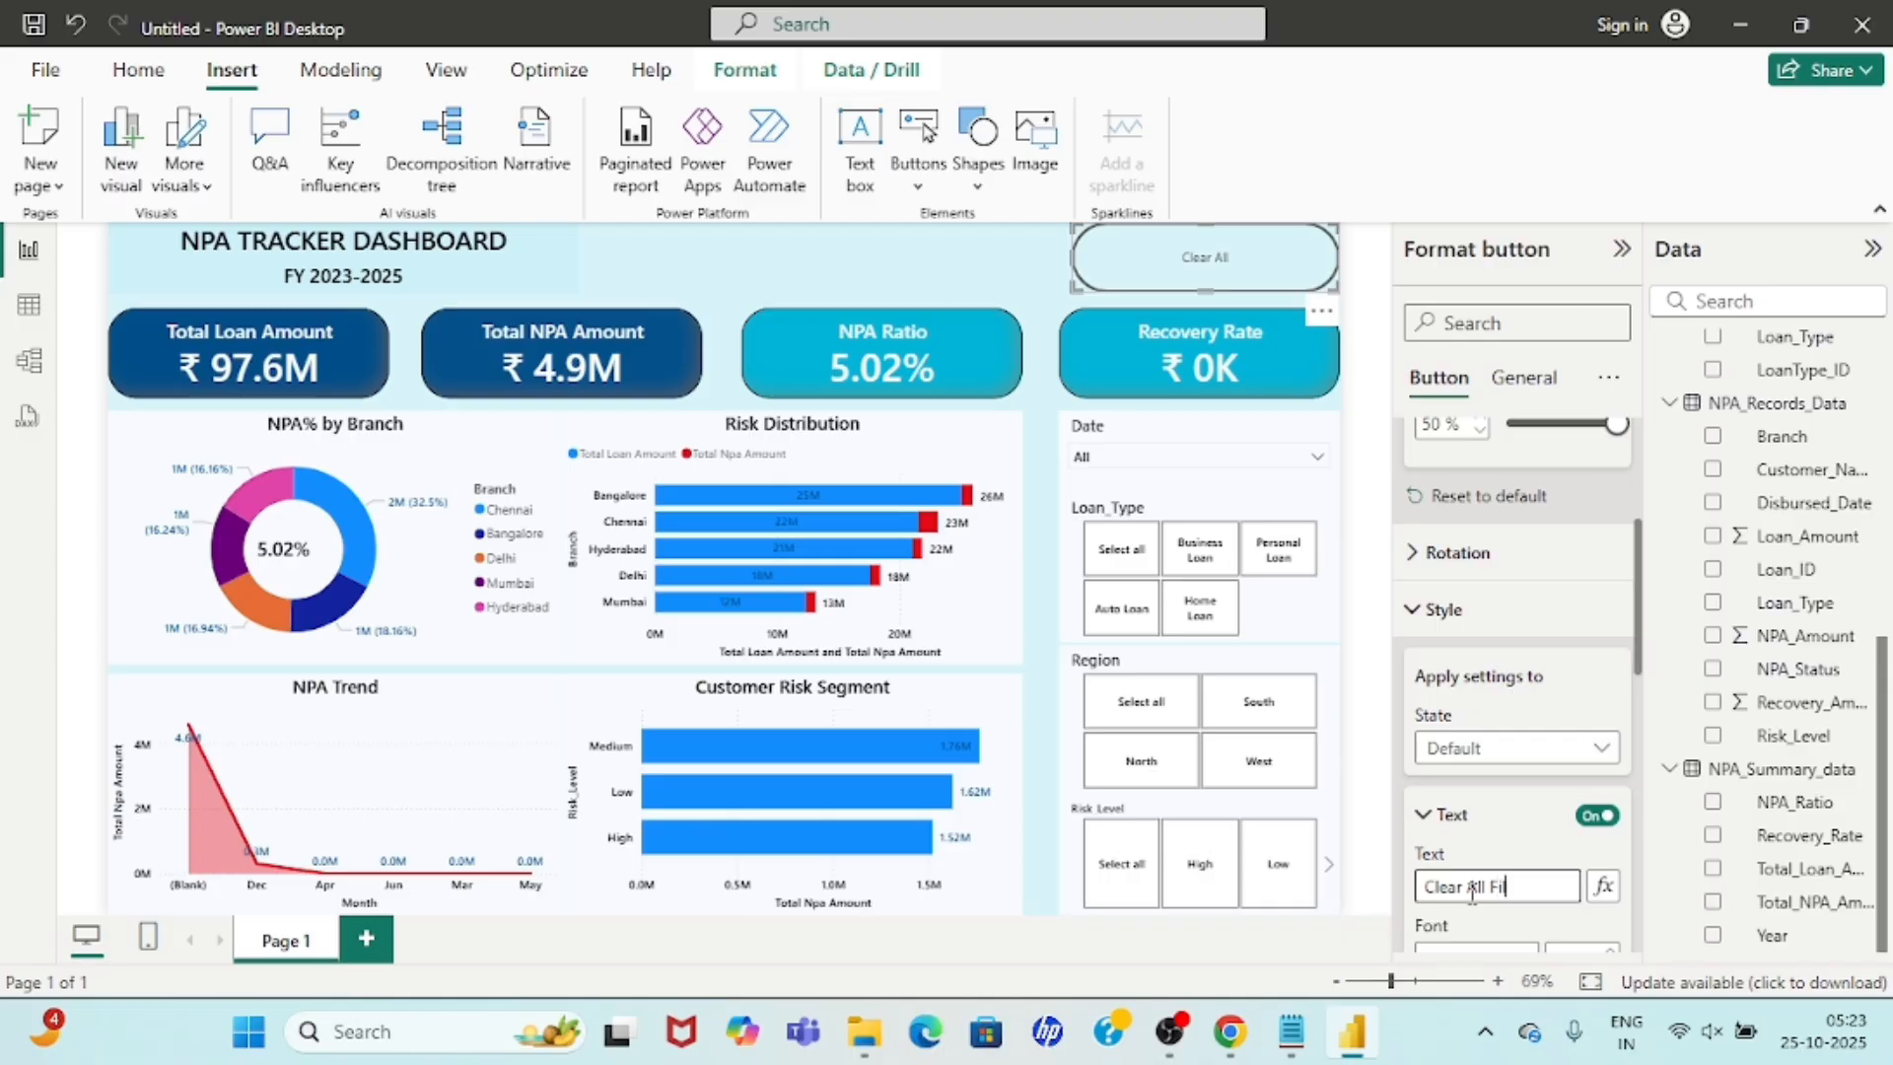
{"action": "key", "text": "Return"}
{"action": "left_click", "coordinate": [1380, 784]}
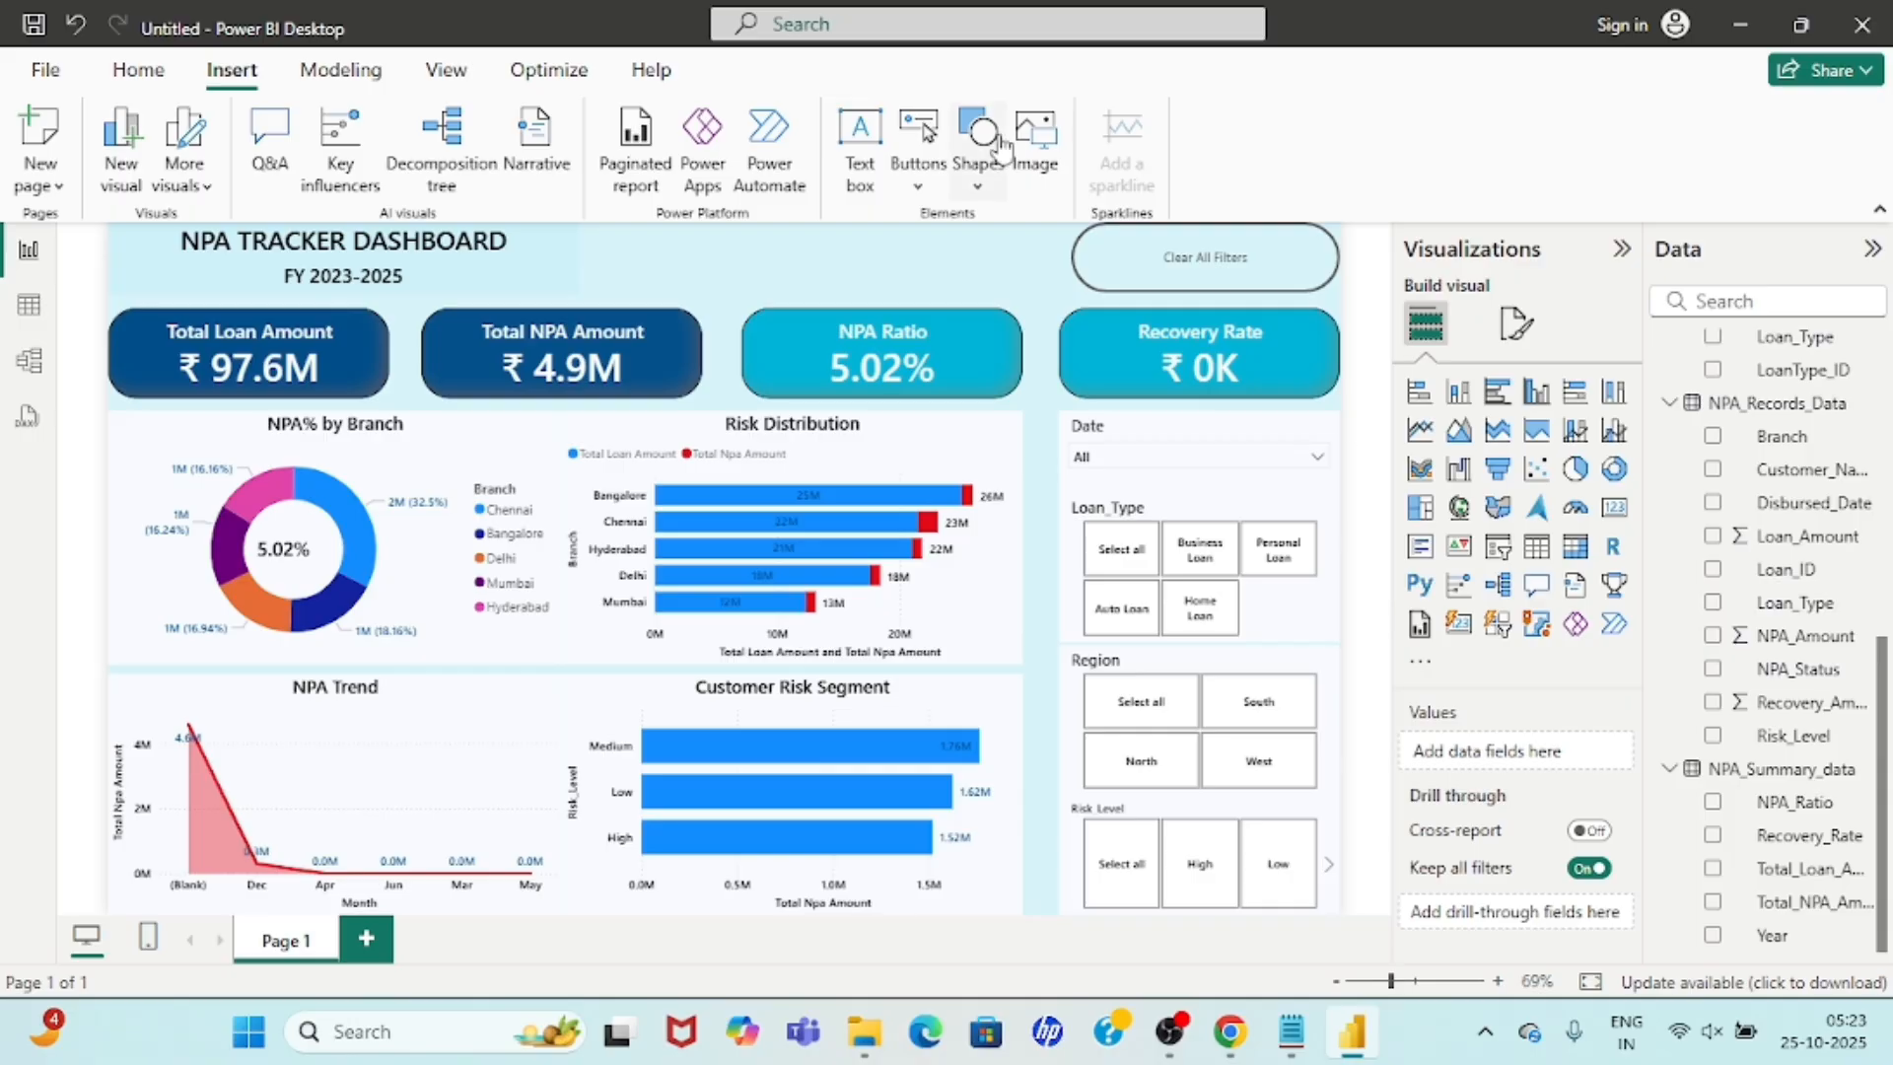
Add a bookmark of the unfiltered report page and rename it "Clear All filters".
{"action": "left_click", "coordinate": [454, 77]}
{"action": "left_click", "coordinate": [1127, 148]}
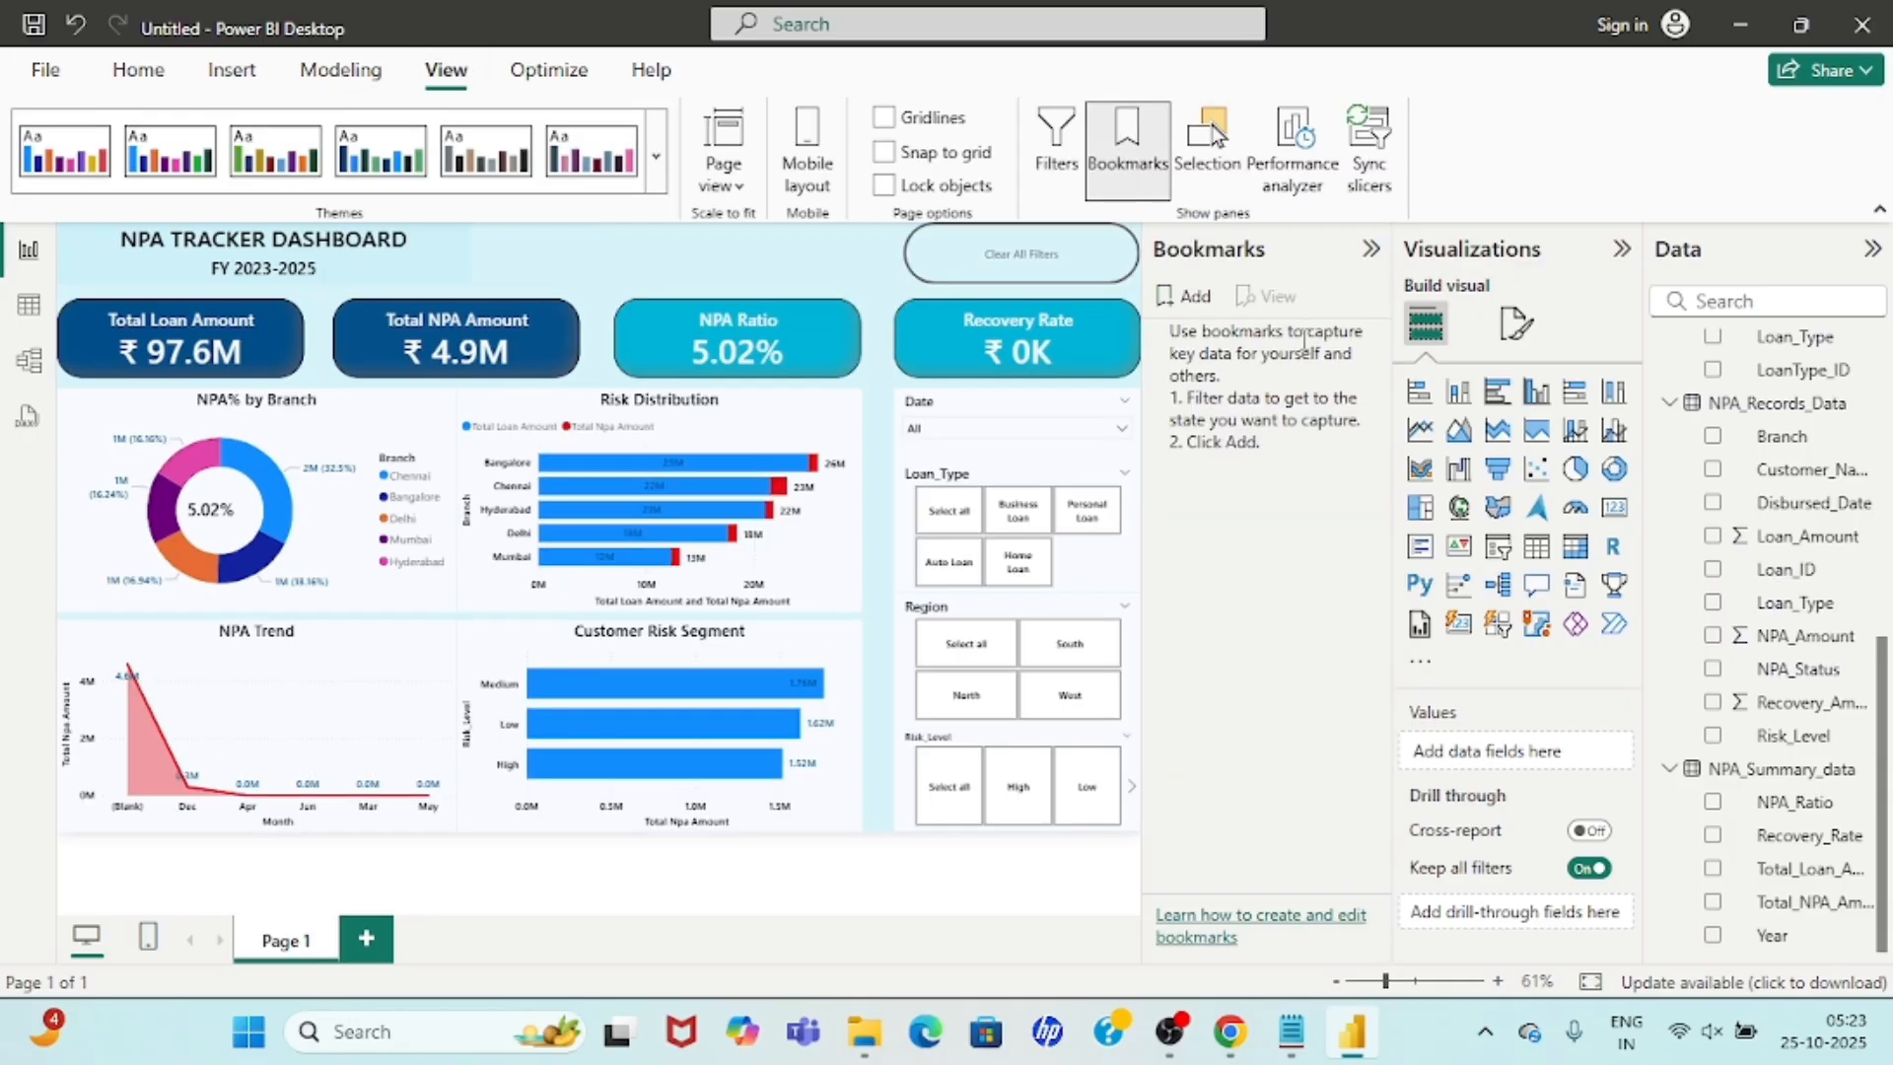
{"action": "left_click", "coordinate": [1189, 296]}
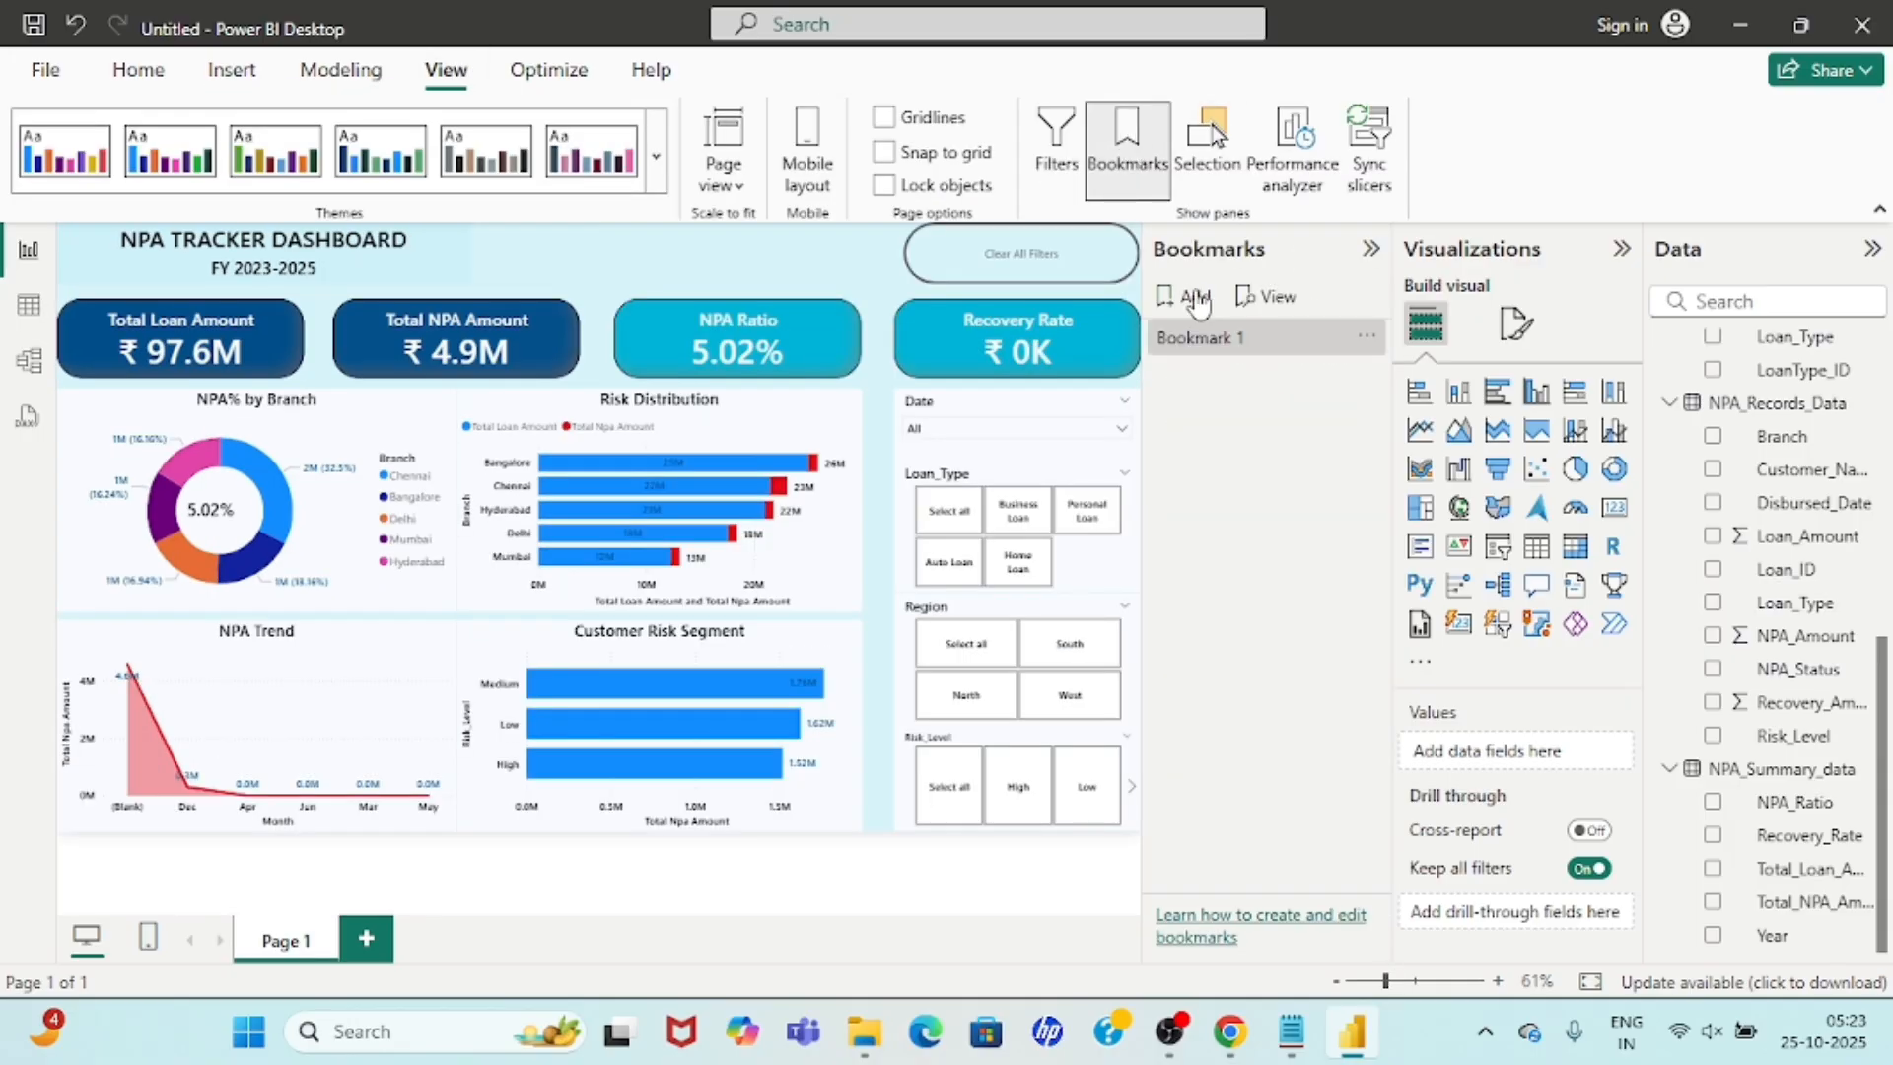
{"action": "left_click", "coordinate": [1366, 345]}
{"action": "left_click", "coordinate": [1428, 389]}
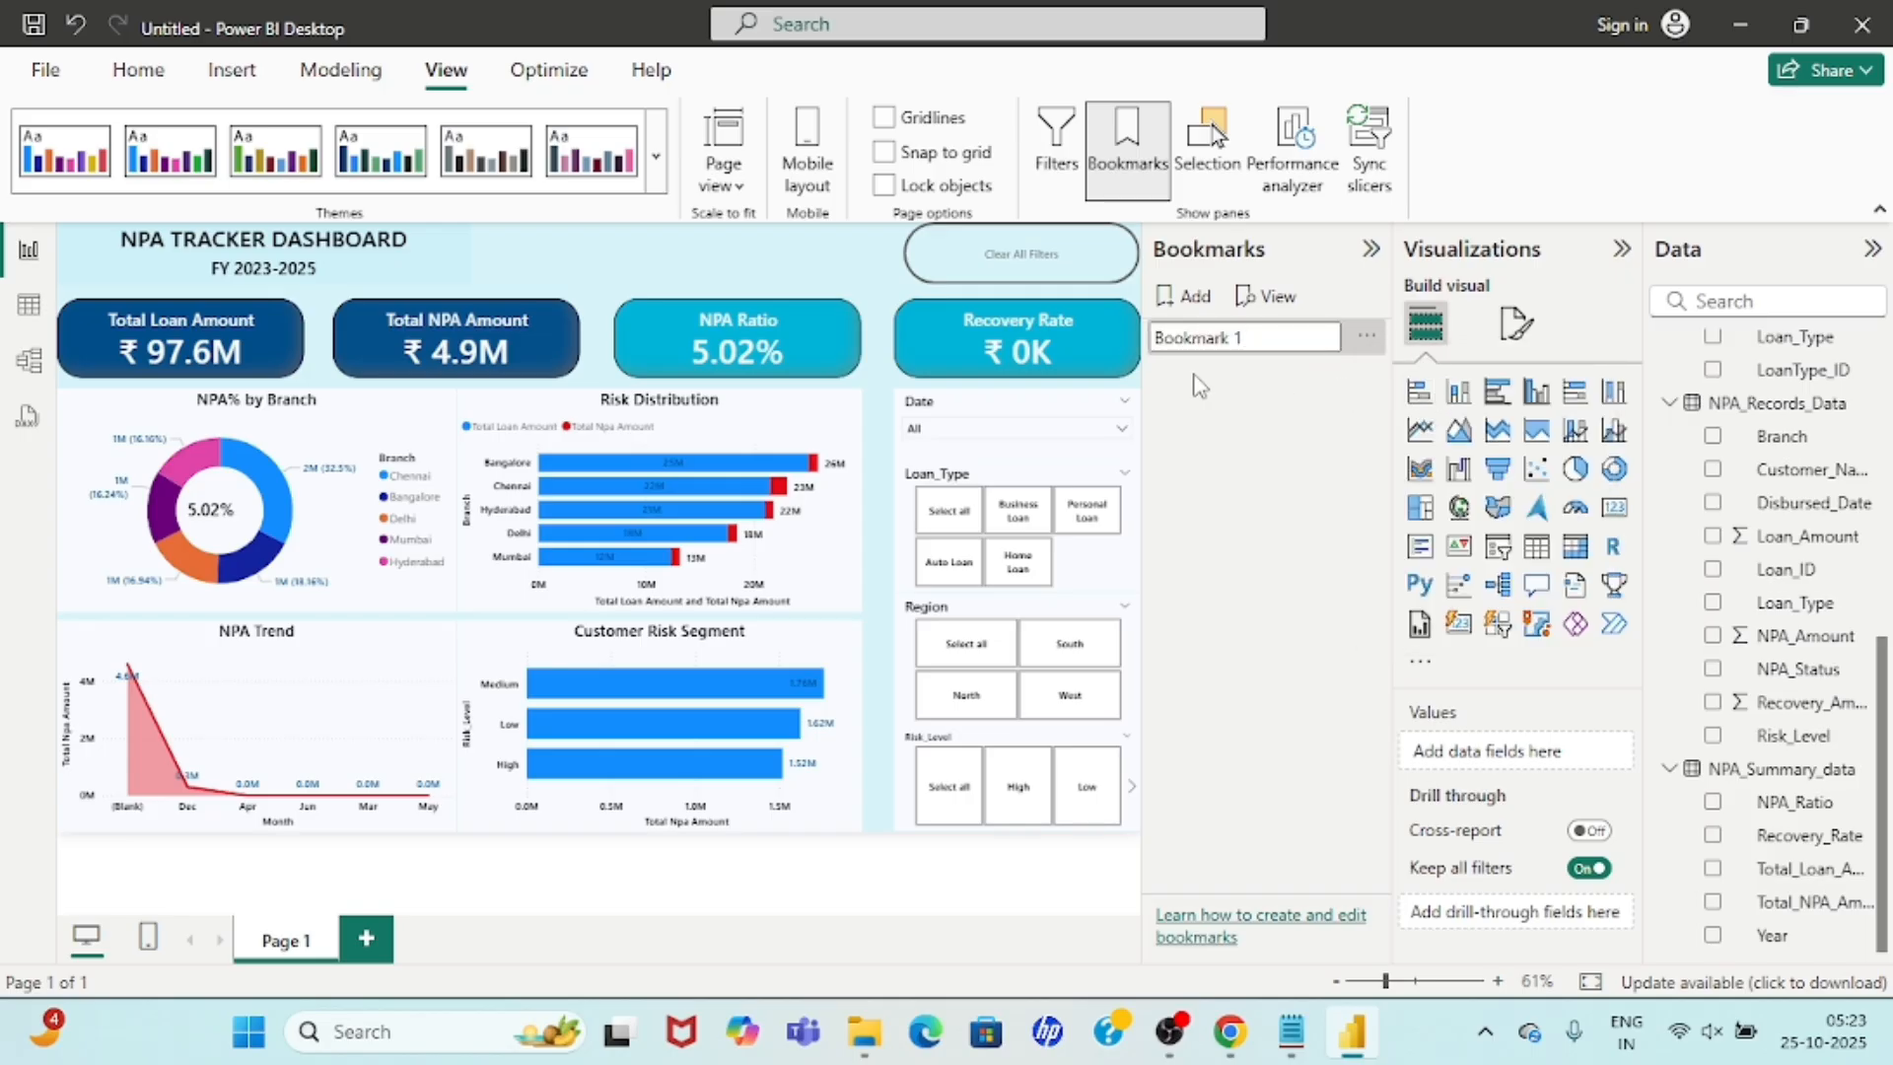
{"action": "key", "text": "BackSpace"}
{"action": "key", "text": "BackSpace"}
{"action": "key", "text": "BackSpace"}
{"action": "key", "text": "BackSpace"}
{"action": "key", "text": "BackSpace"}
{"action": "key", "text": "BackSpace"}
{"action": "key", "text": "BackSpace"}
{"action": "key", "text": "BackSpace"}
{"action": "key", "text": "BackSpace"}
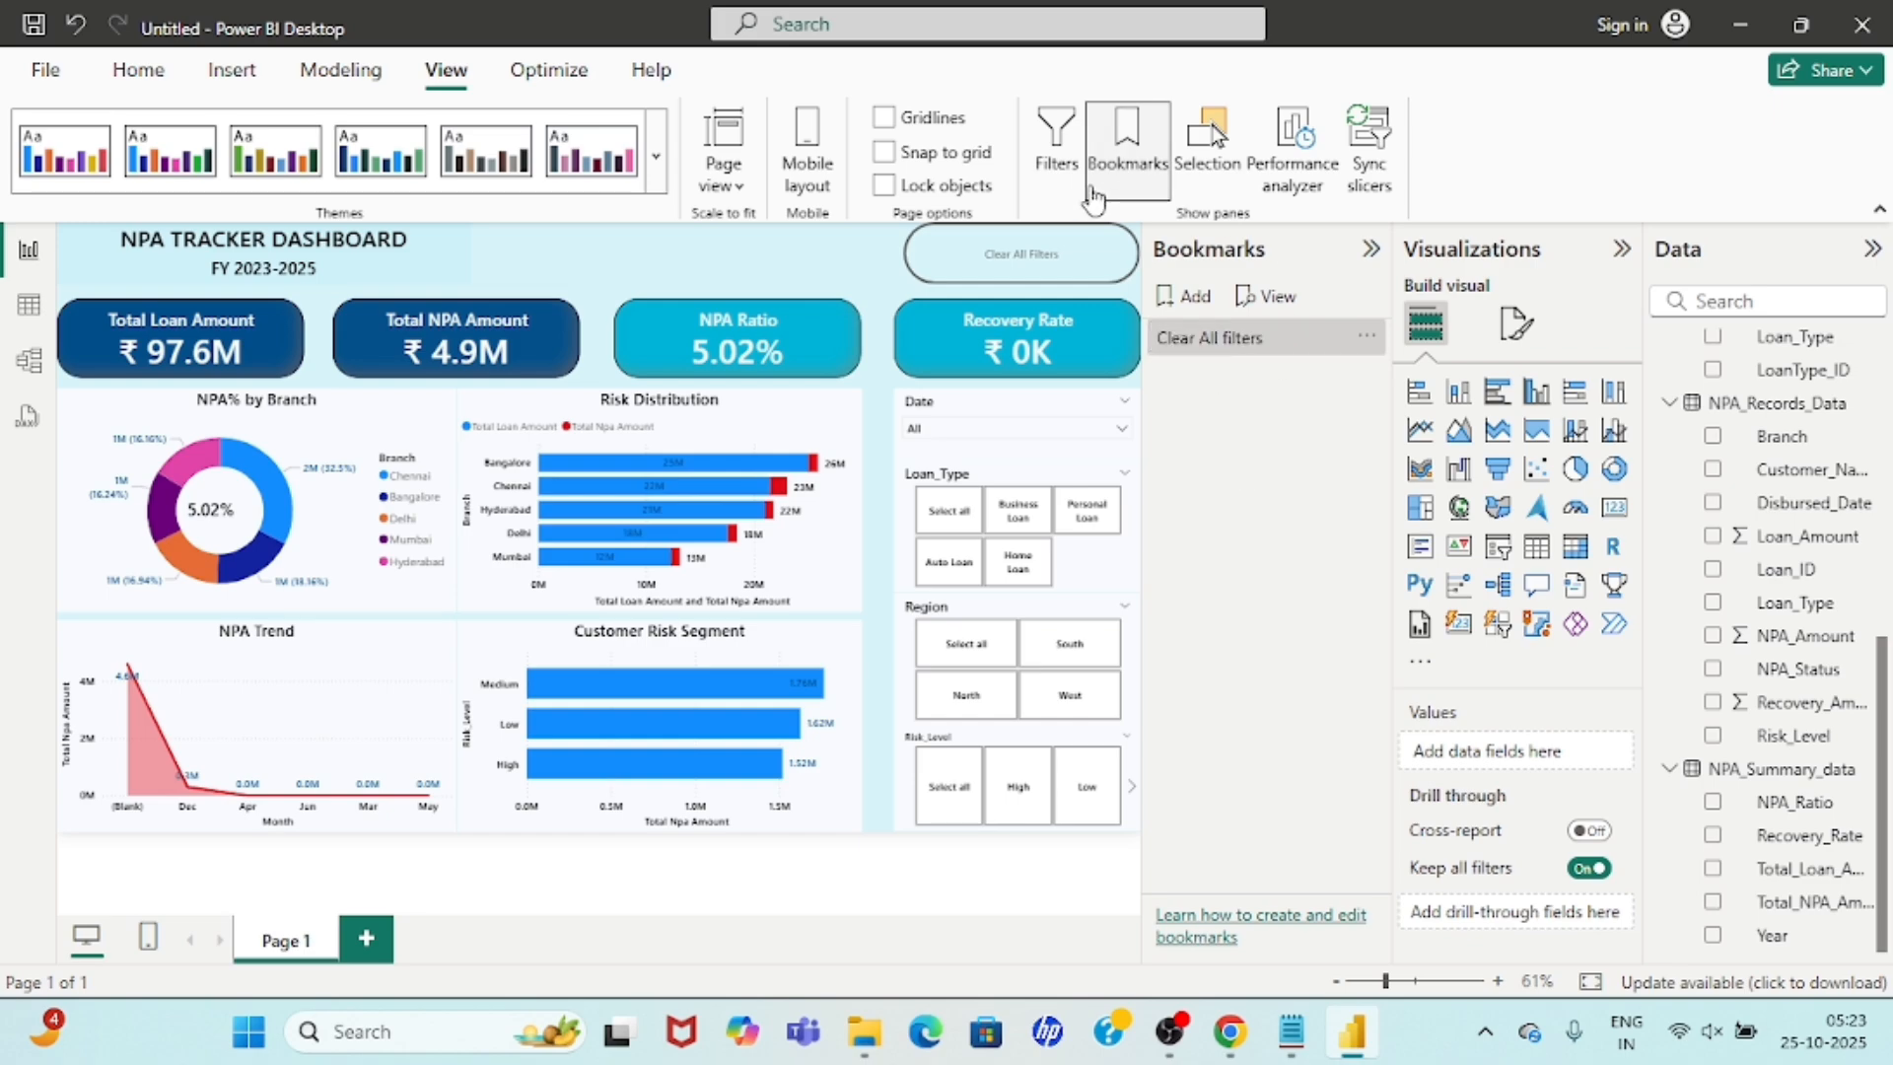
{"action": "key", "text": "Return"}
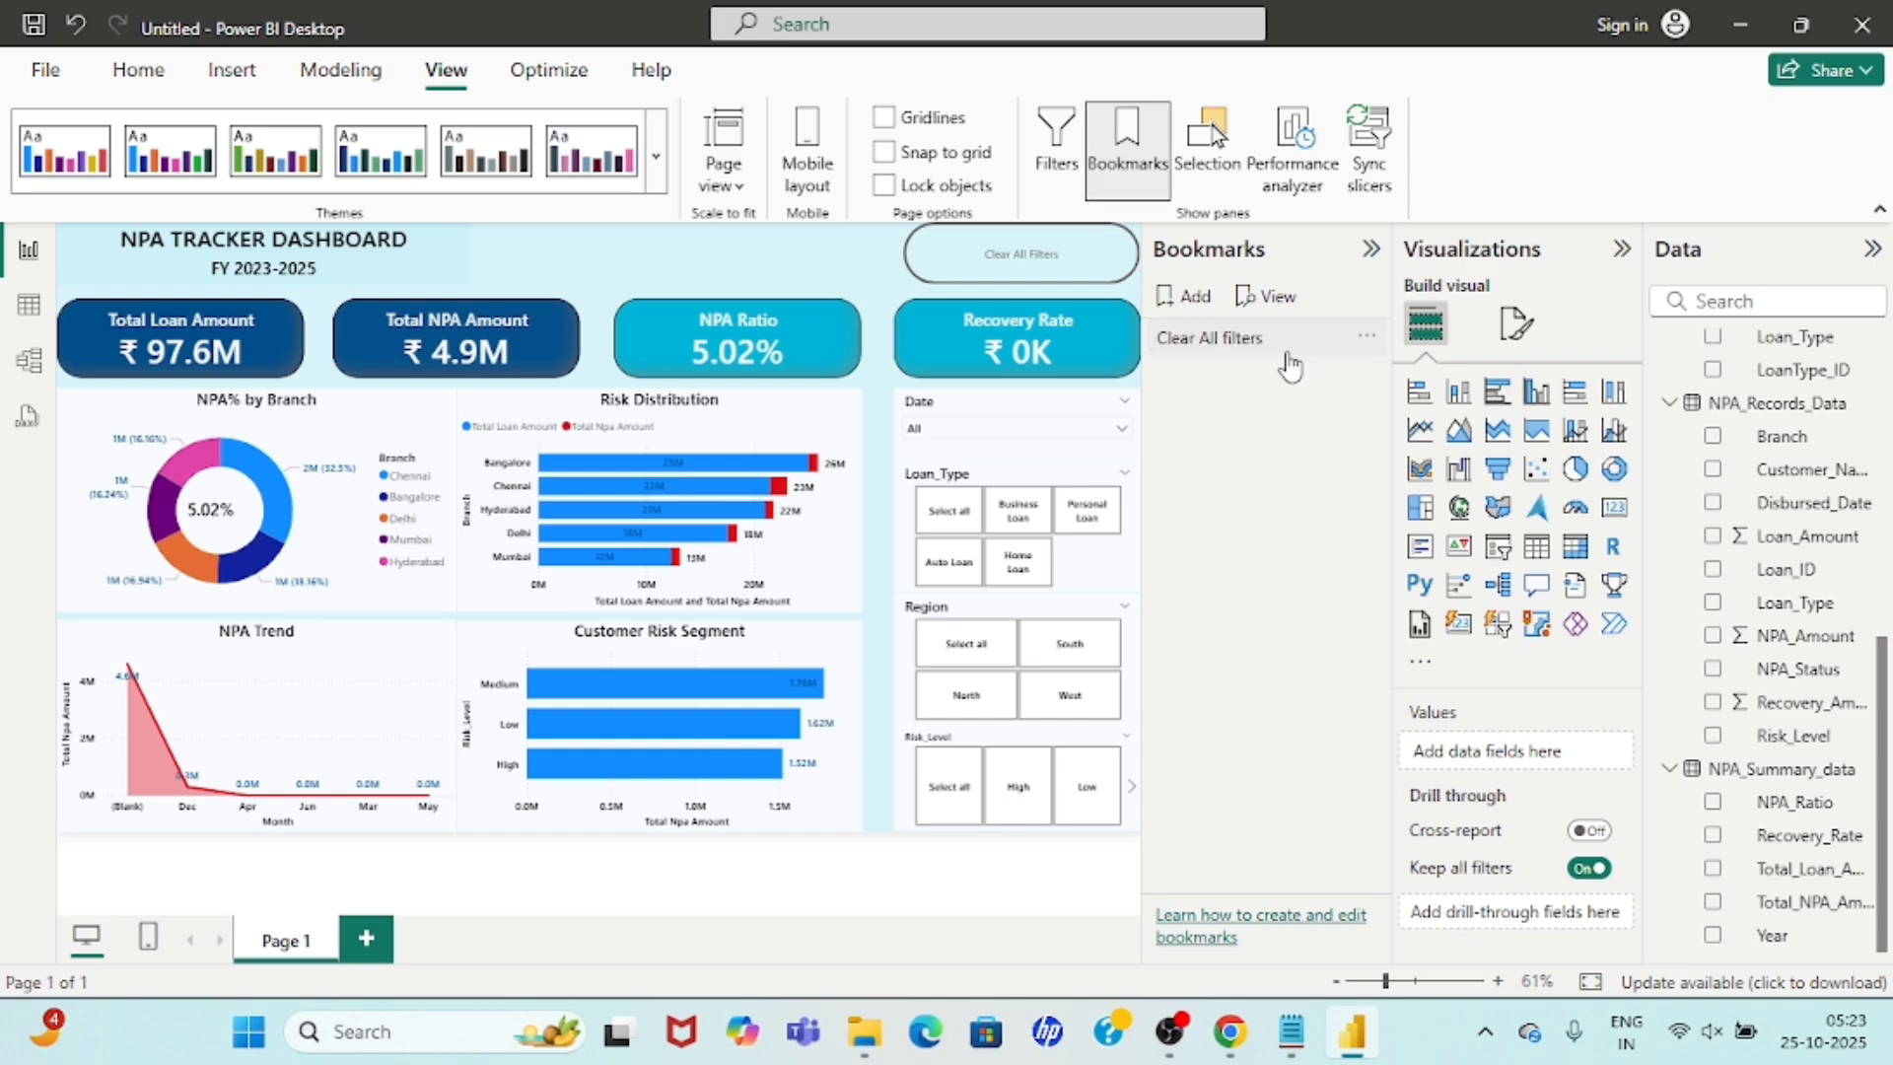
Enable the Clear All Filters button's action with type Bookmark, targeting the "Clear All filters" bookmark, and collapse the bookmarks list.
{"action": "left_click", "coordinate": [956, 256]}
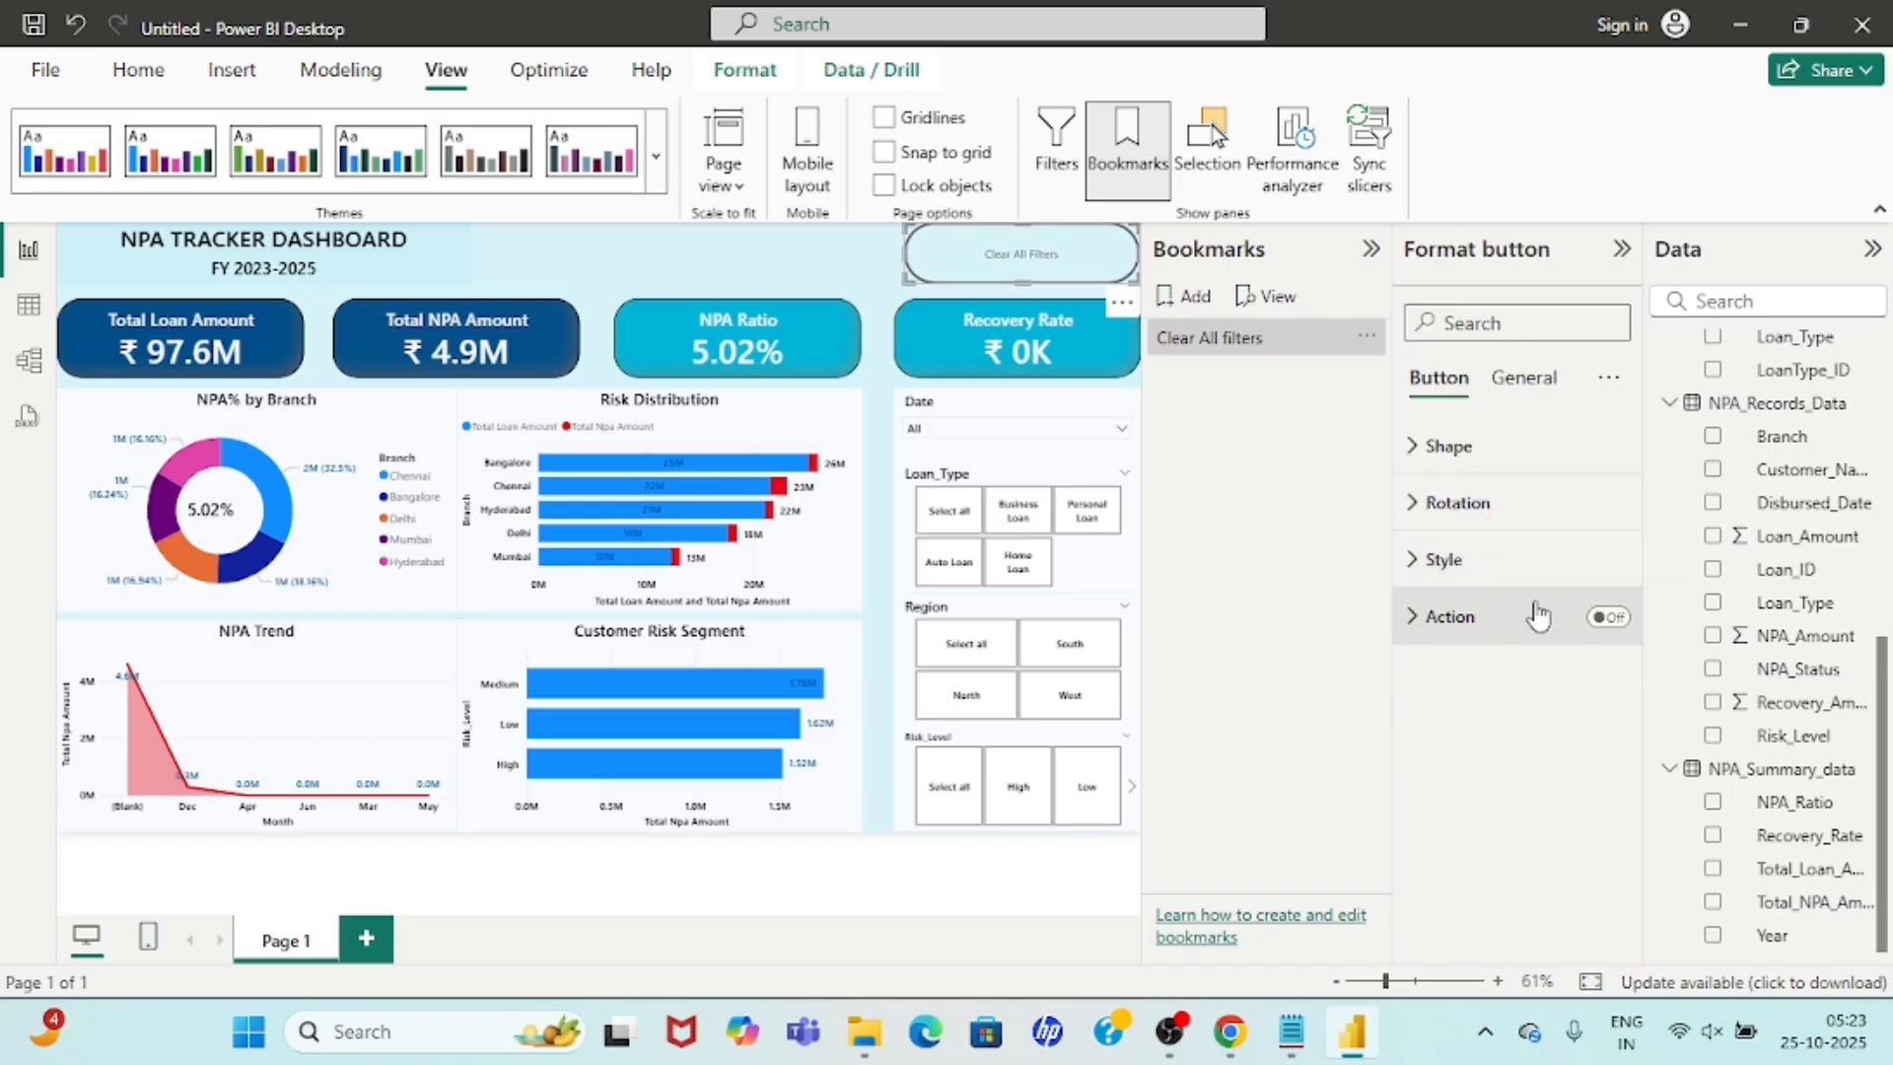
{"action": "left_click", "coordinate": [1617, 615]}
{"action": "left_click", "coordinate": [1615, 616]}
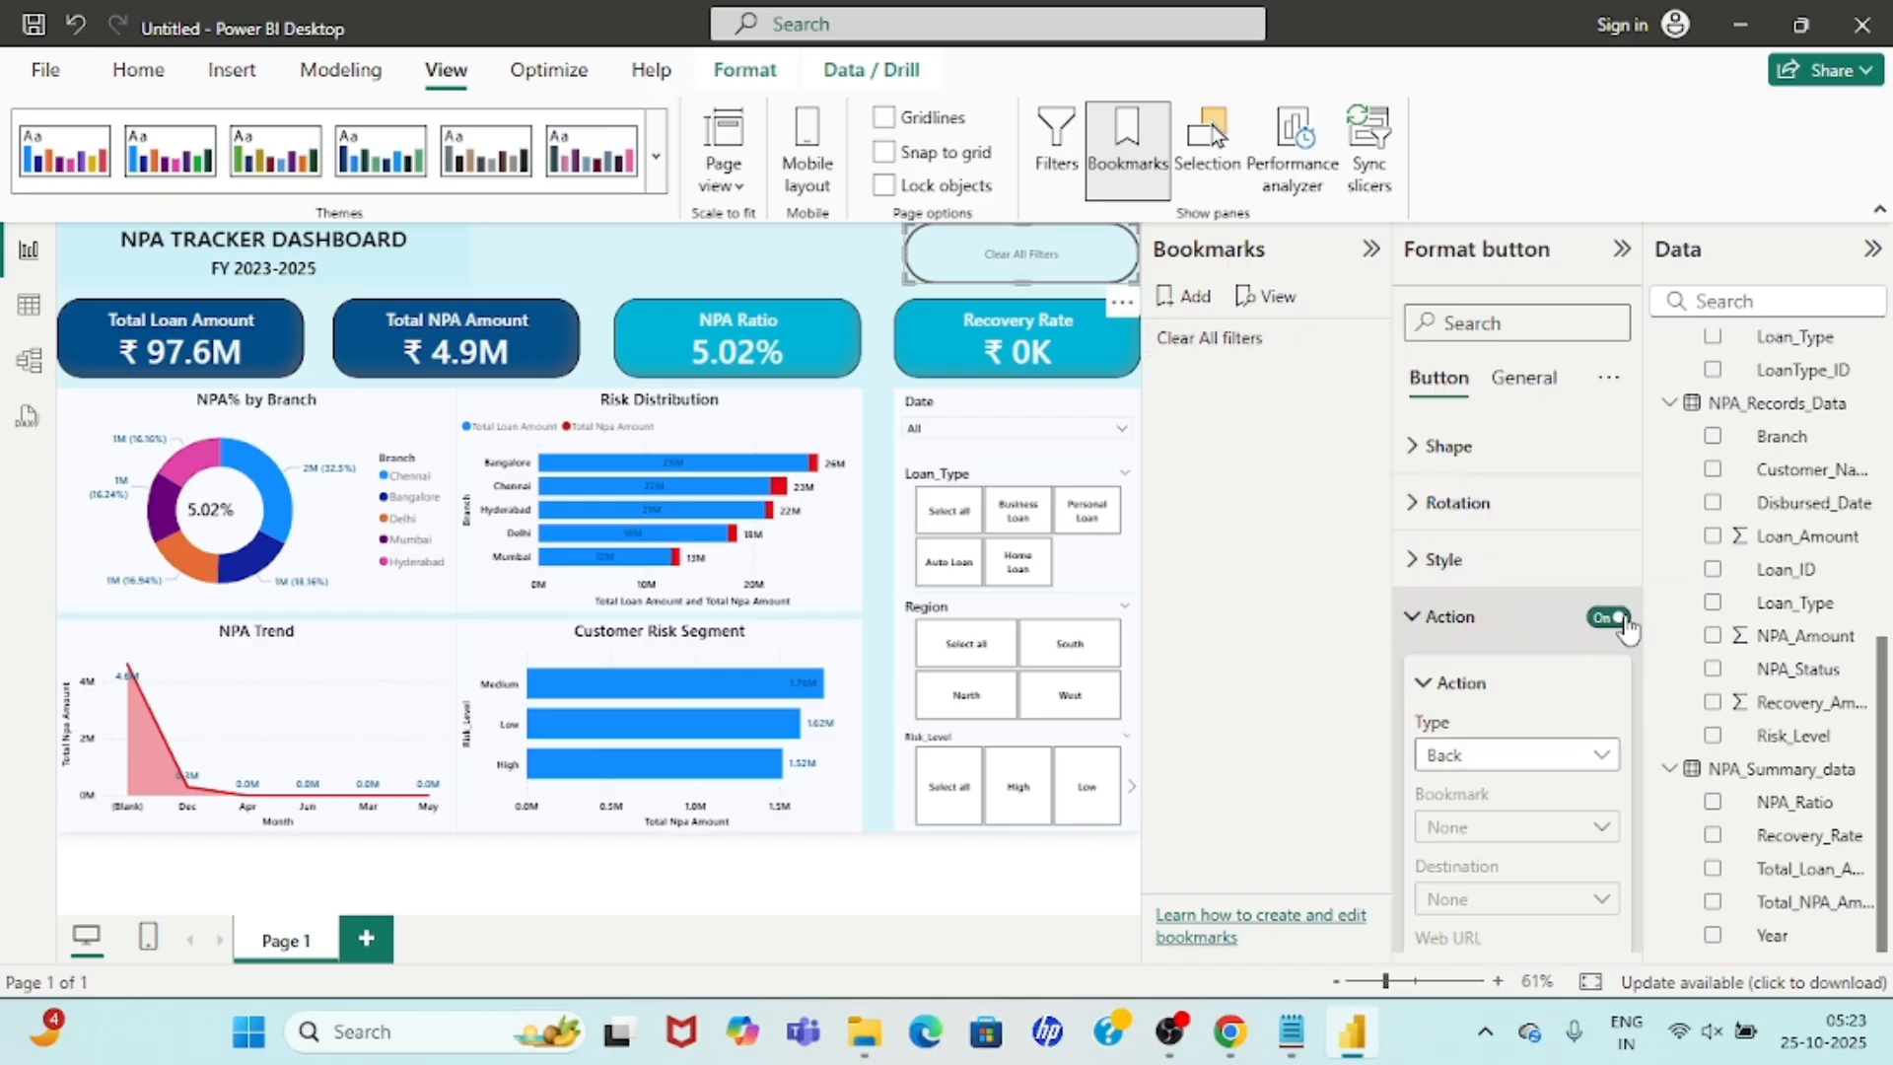
{"action": "left_click", "coordinate": [1588, 756]}
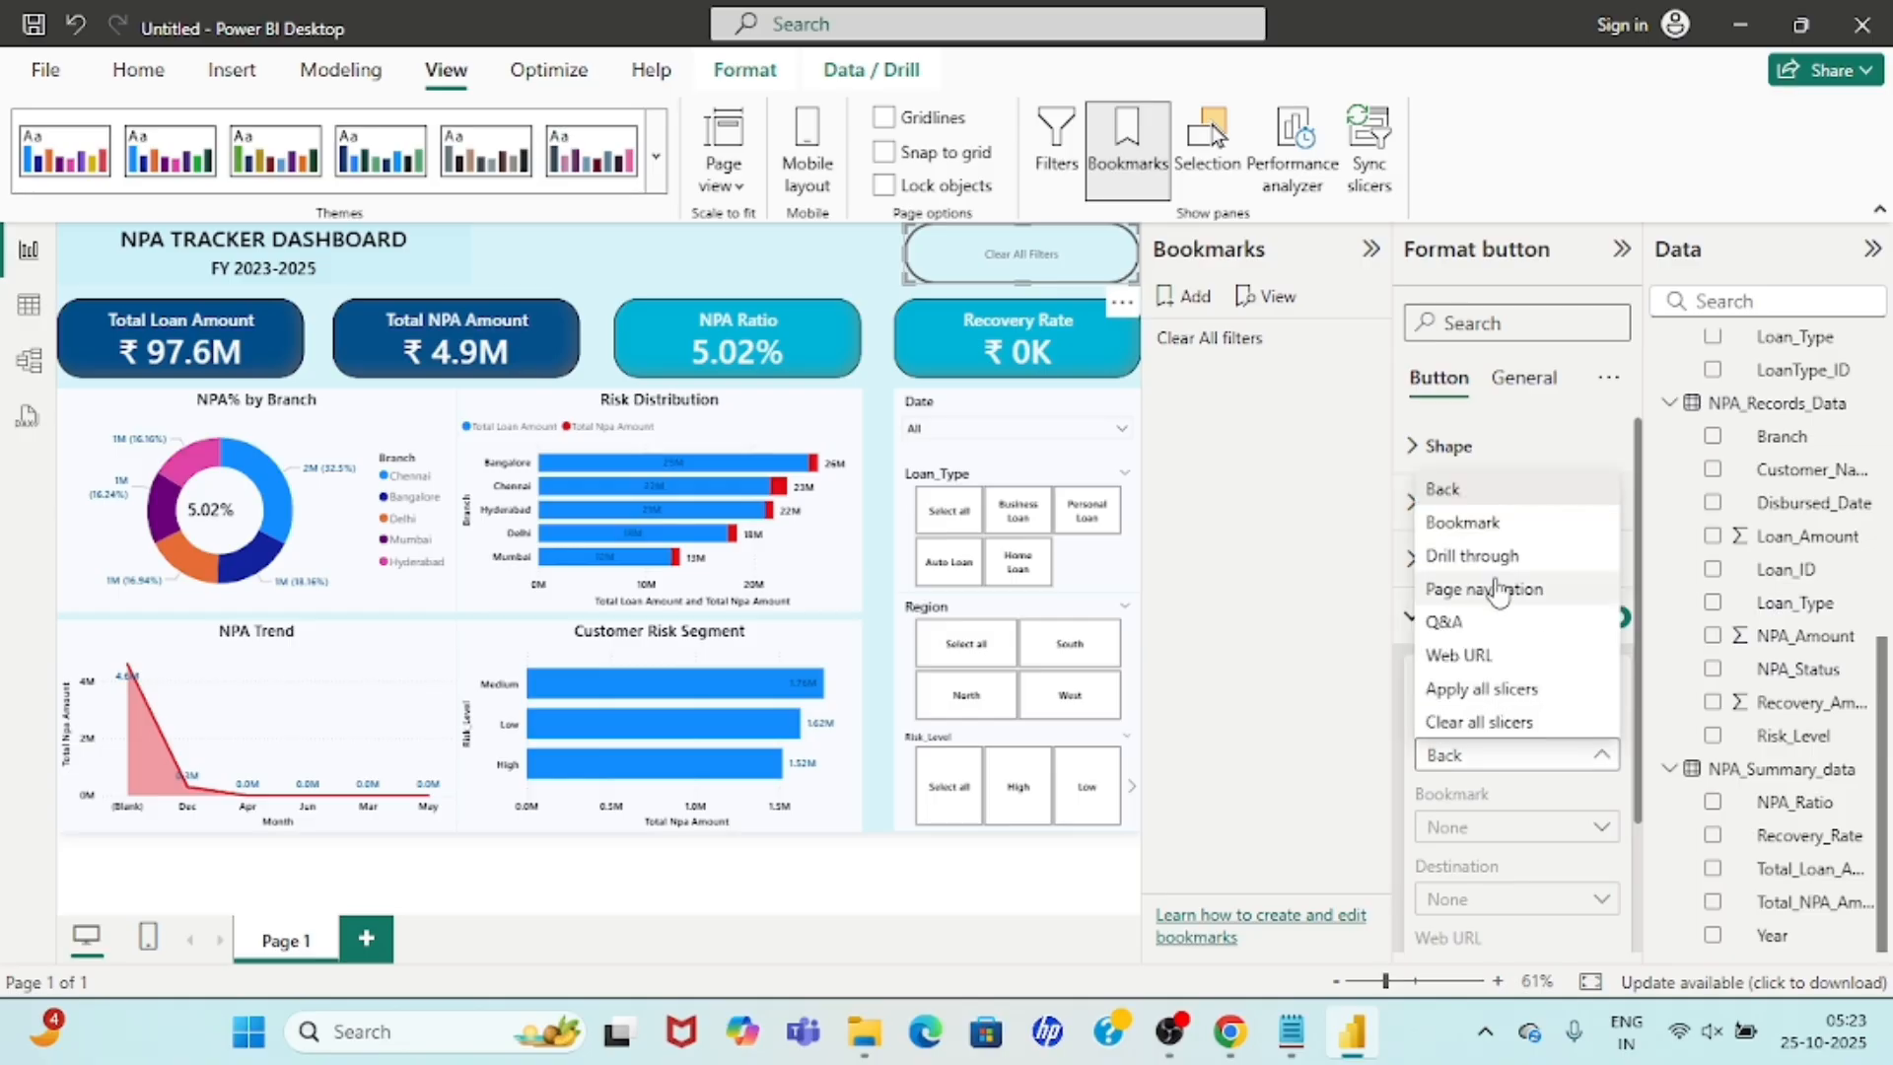
{"action": "left_click", "coordinate": [1456, 540]}
{"action": "left_click", "coordinate": [1508, 828]}
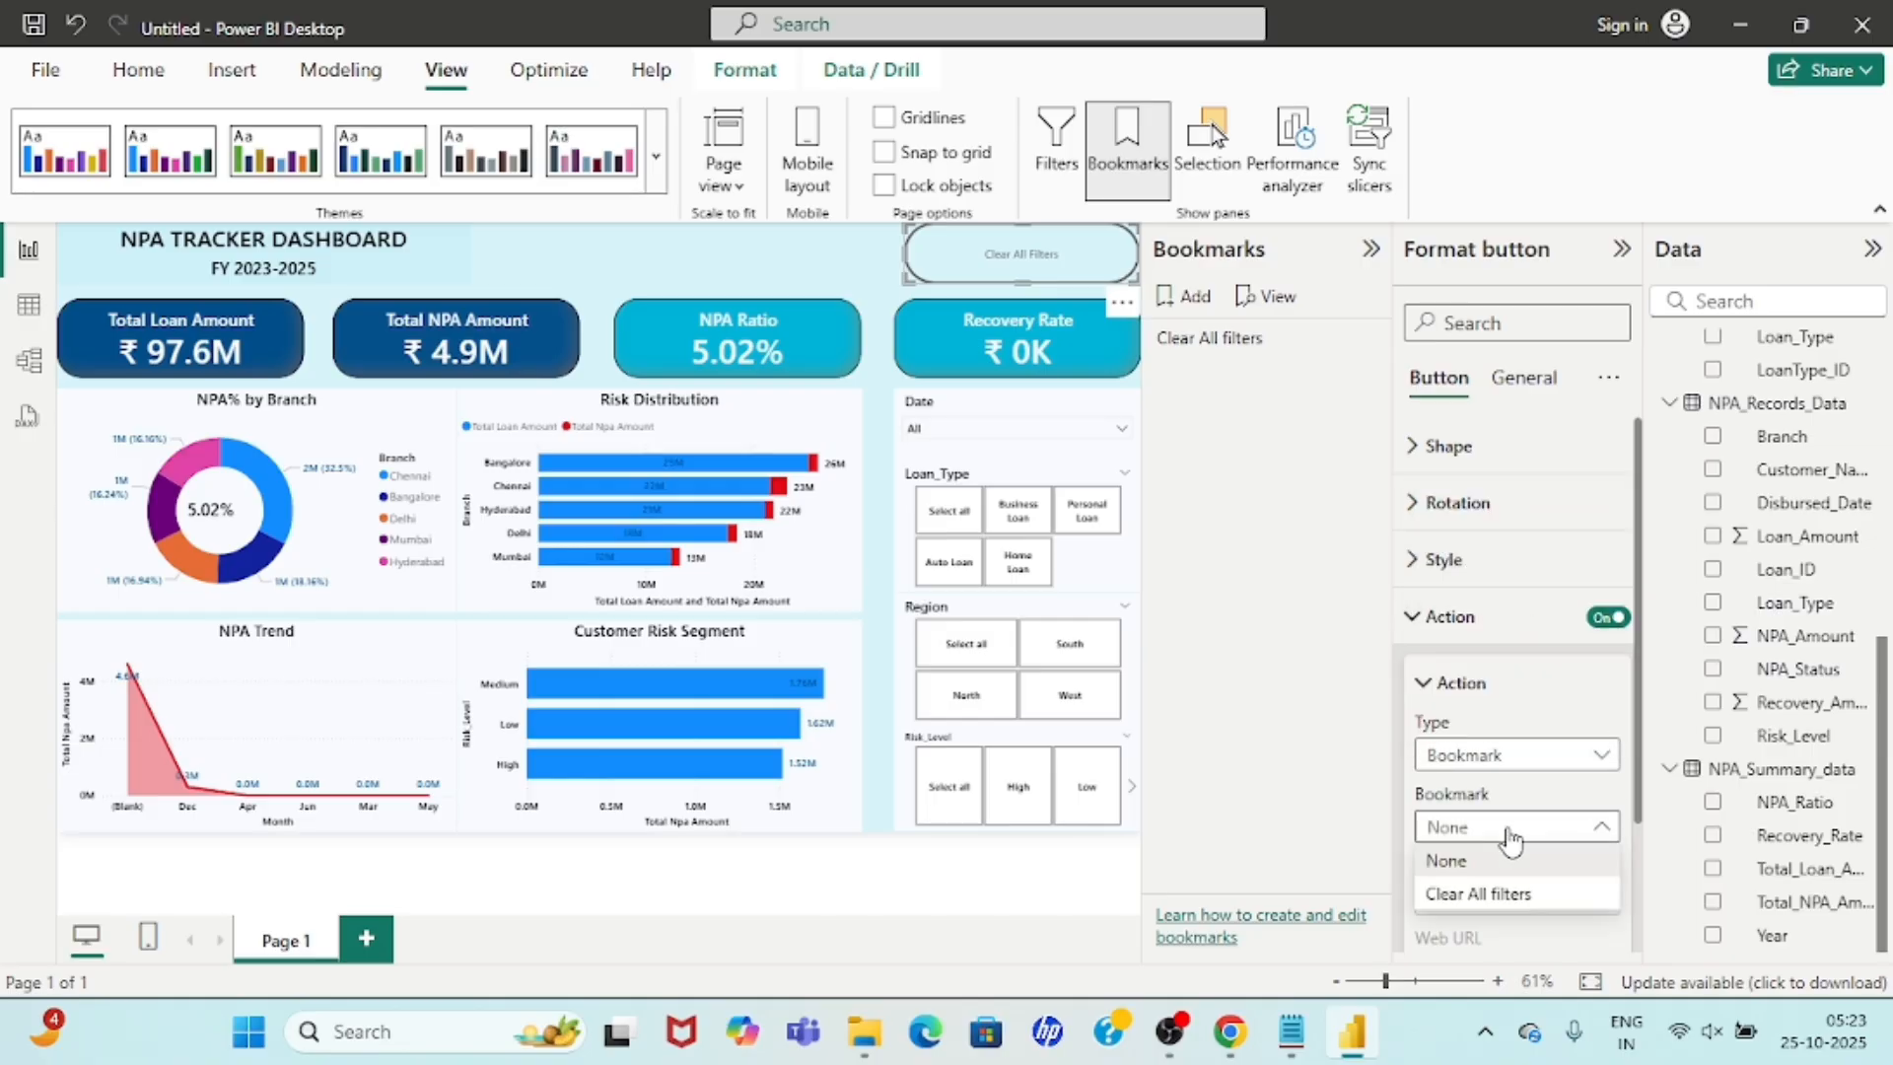
{"action": "left_click", "coordinate": [1472, 893]}
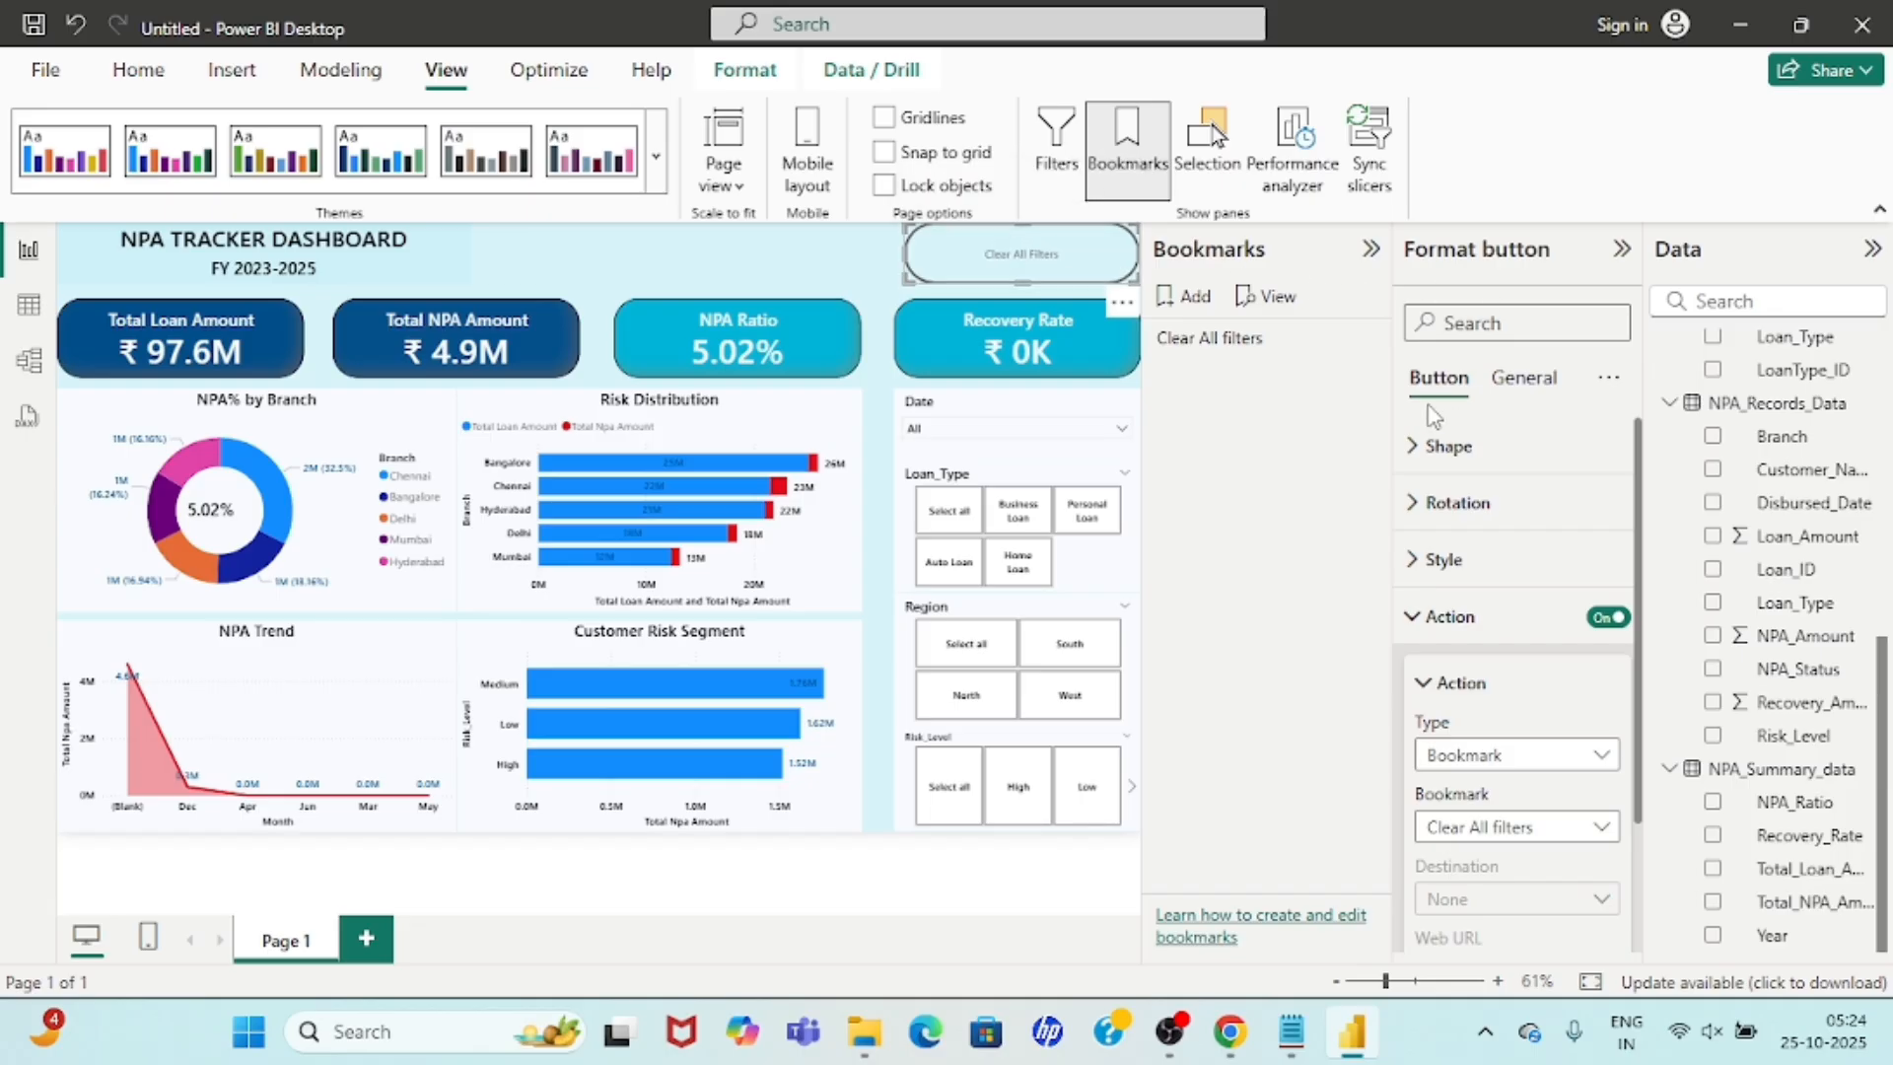
{"action": "left_click", "coordinate": [1371, 249]}
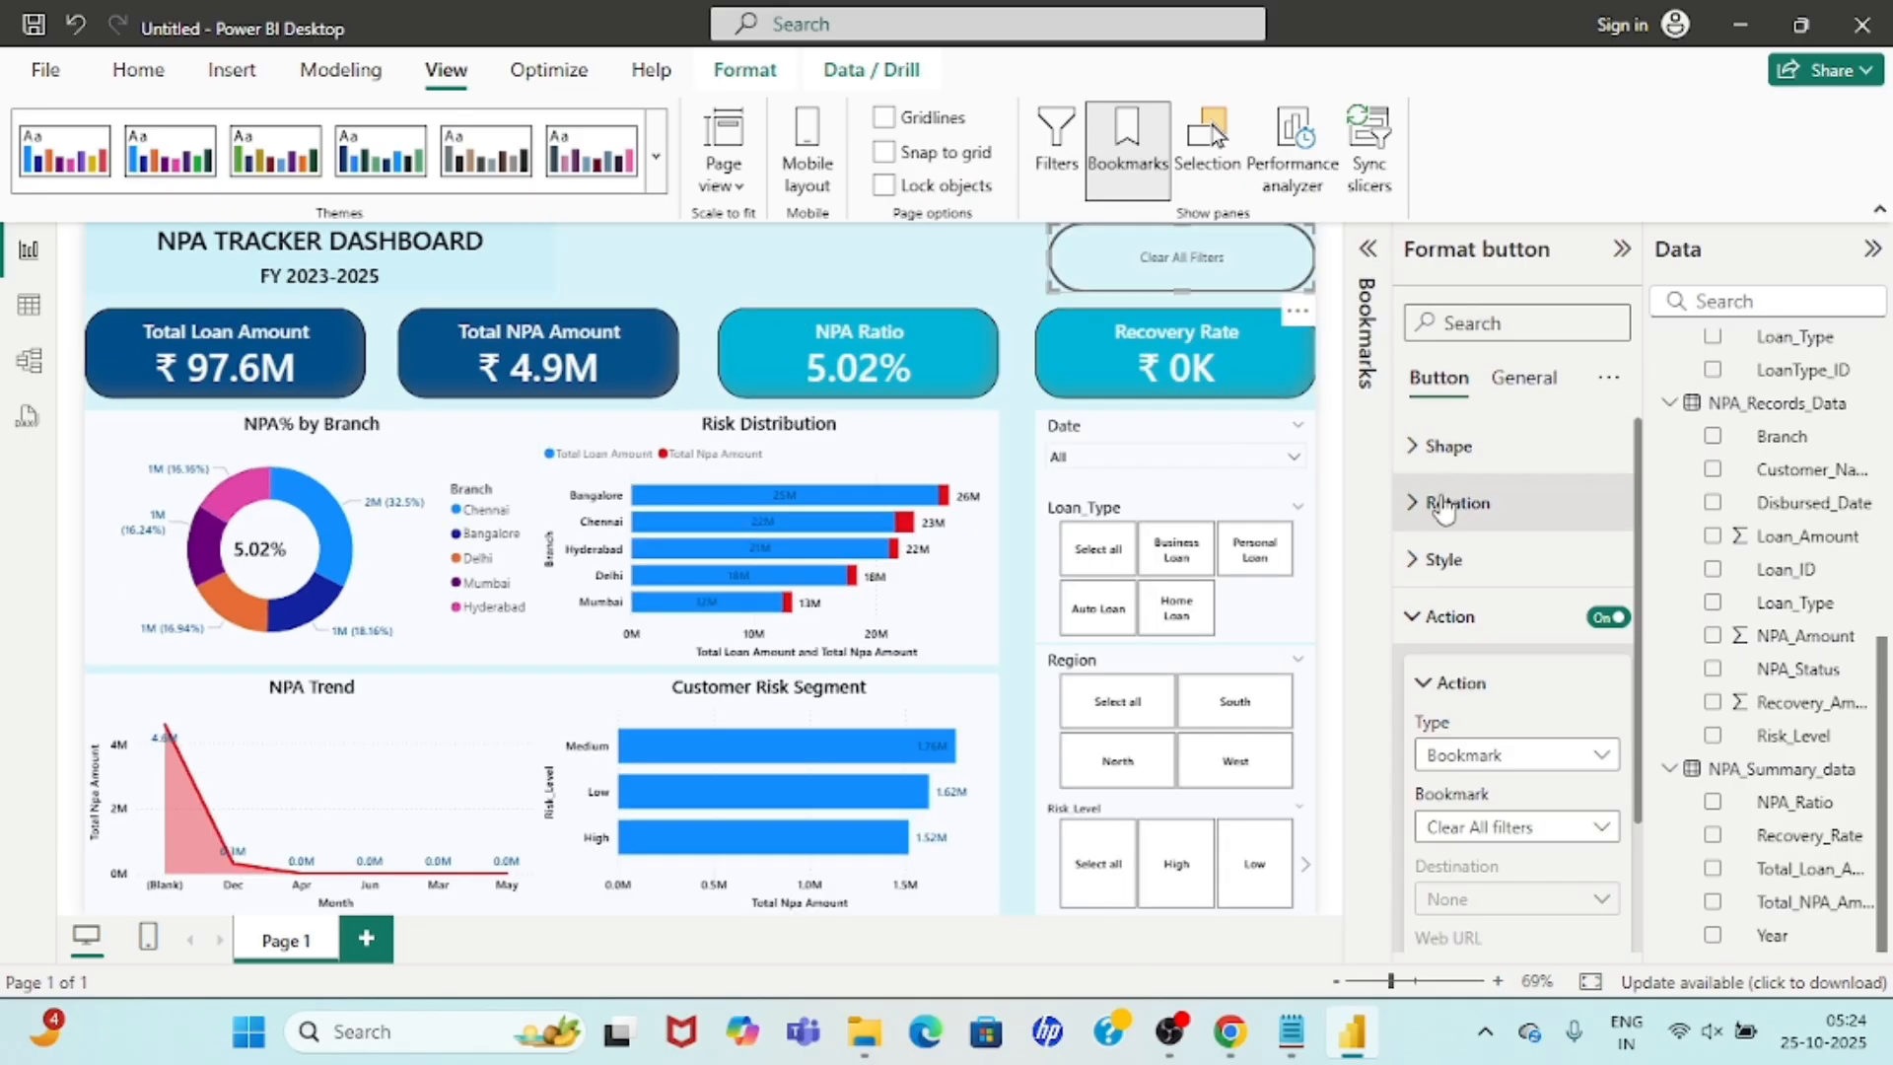
Format the Clear All Filters button's text in black with a heavier Segoe UI font at size 12.
{"action": "left_click", "coordinate": [1414, 623]}
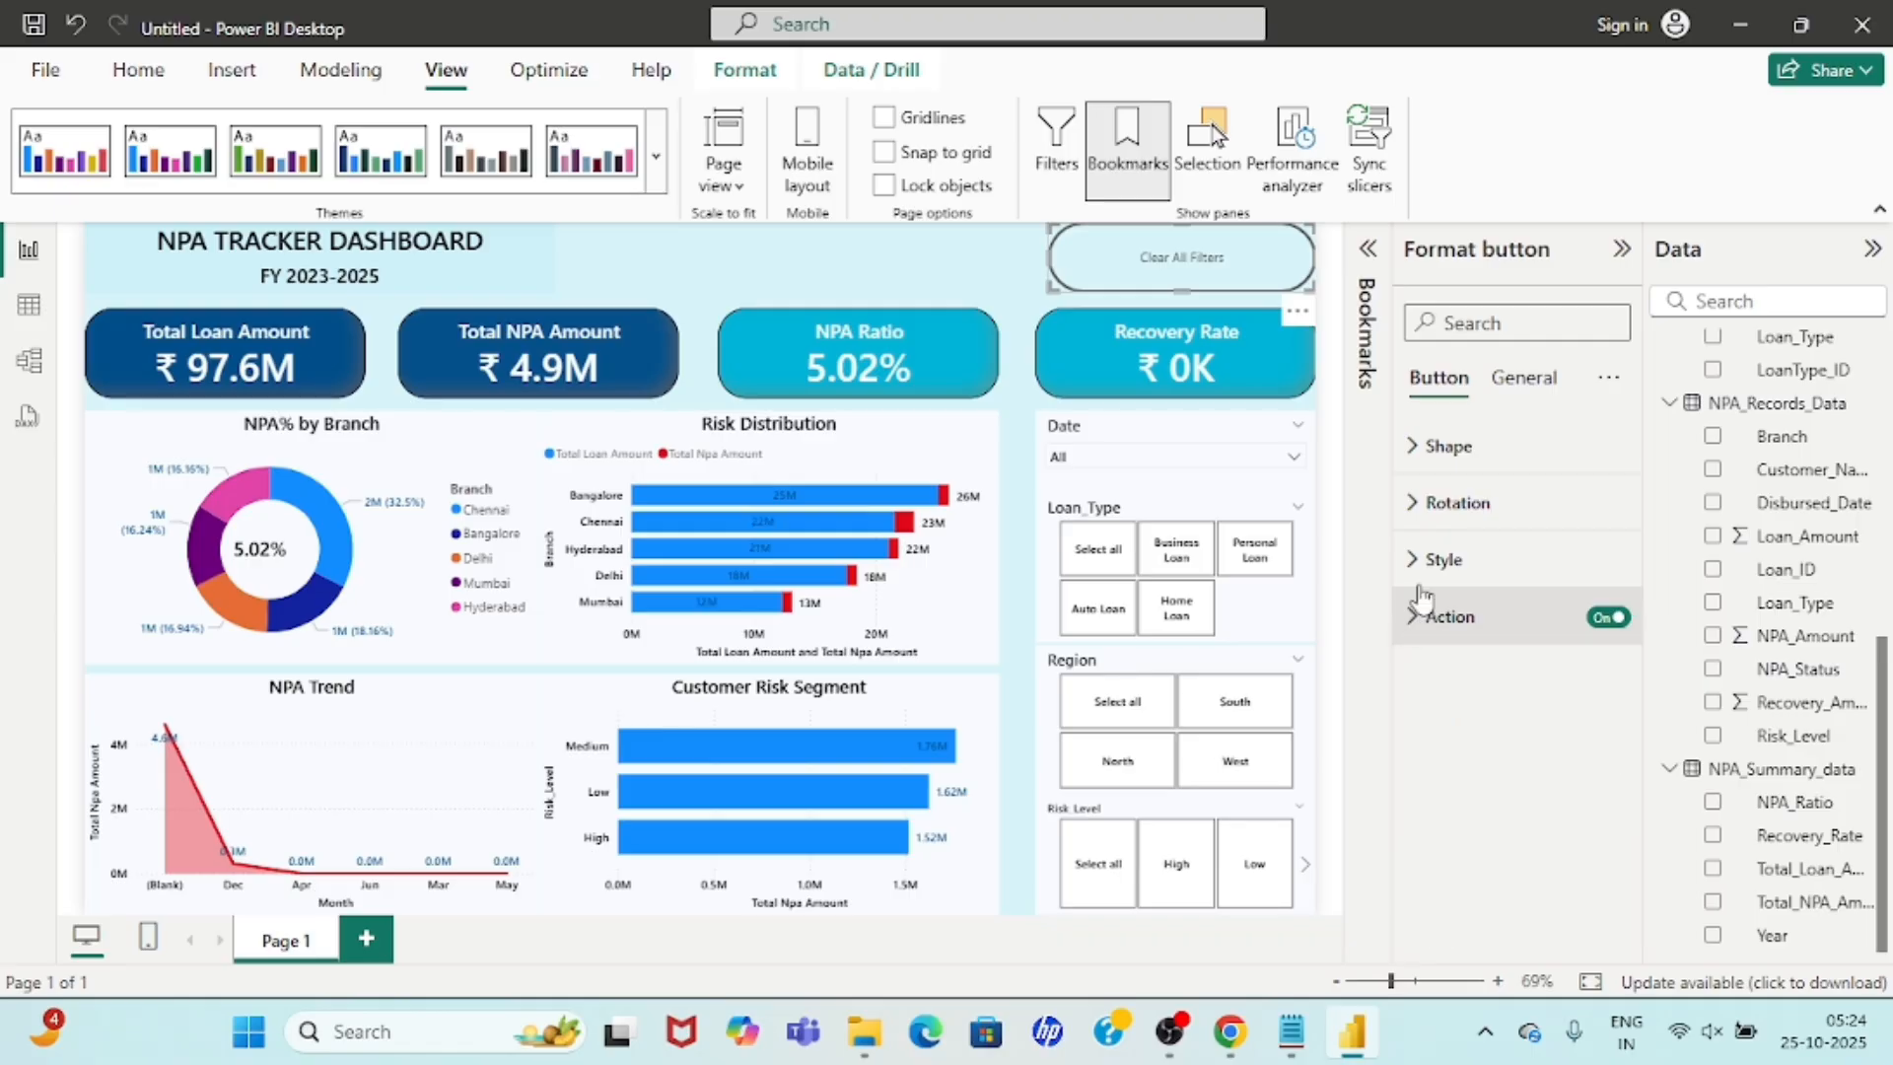
{"action": "left_click", "coordinate": [1417, 559]}
{"action": "scroll", "coordinate": [1523, 712], "scroll_direction": "down", "scroll_amount": 1}
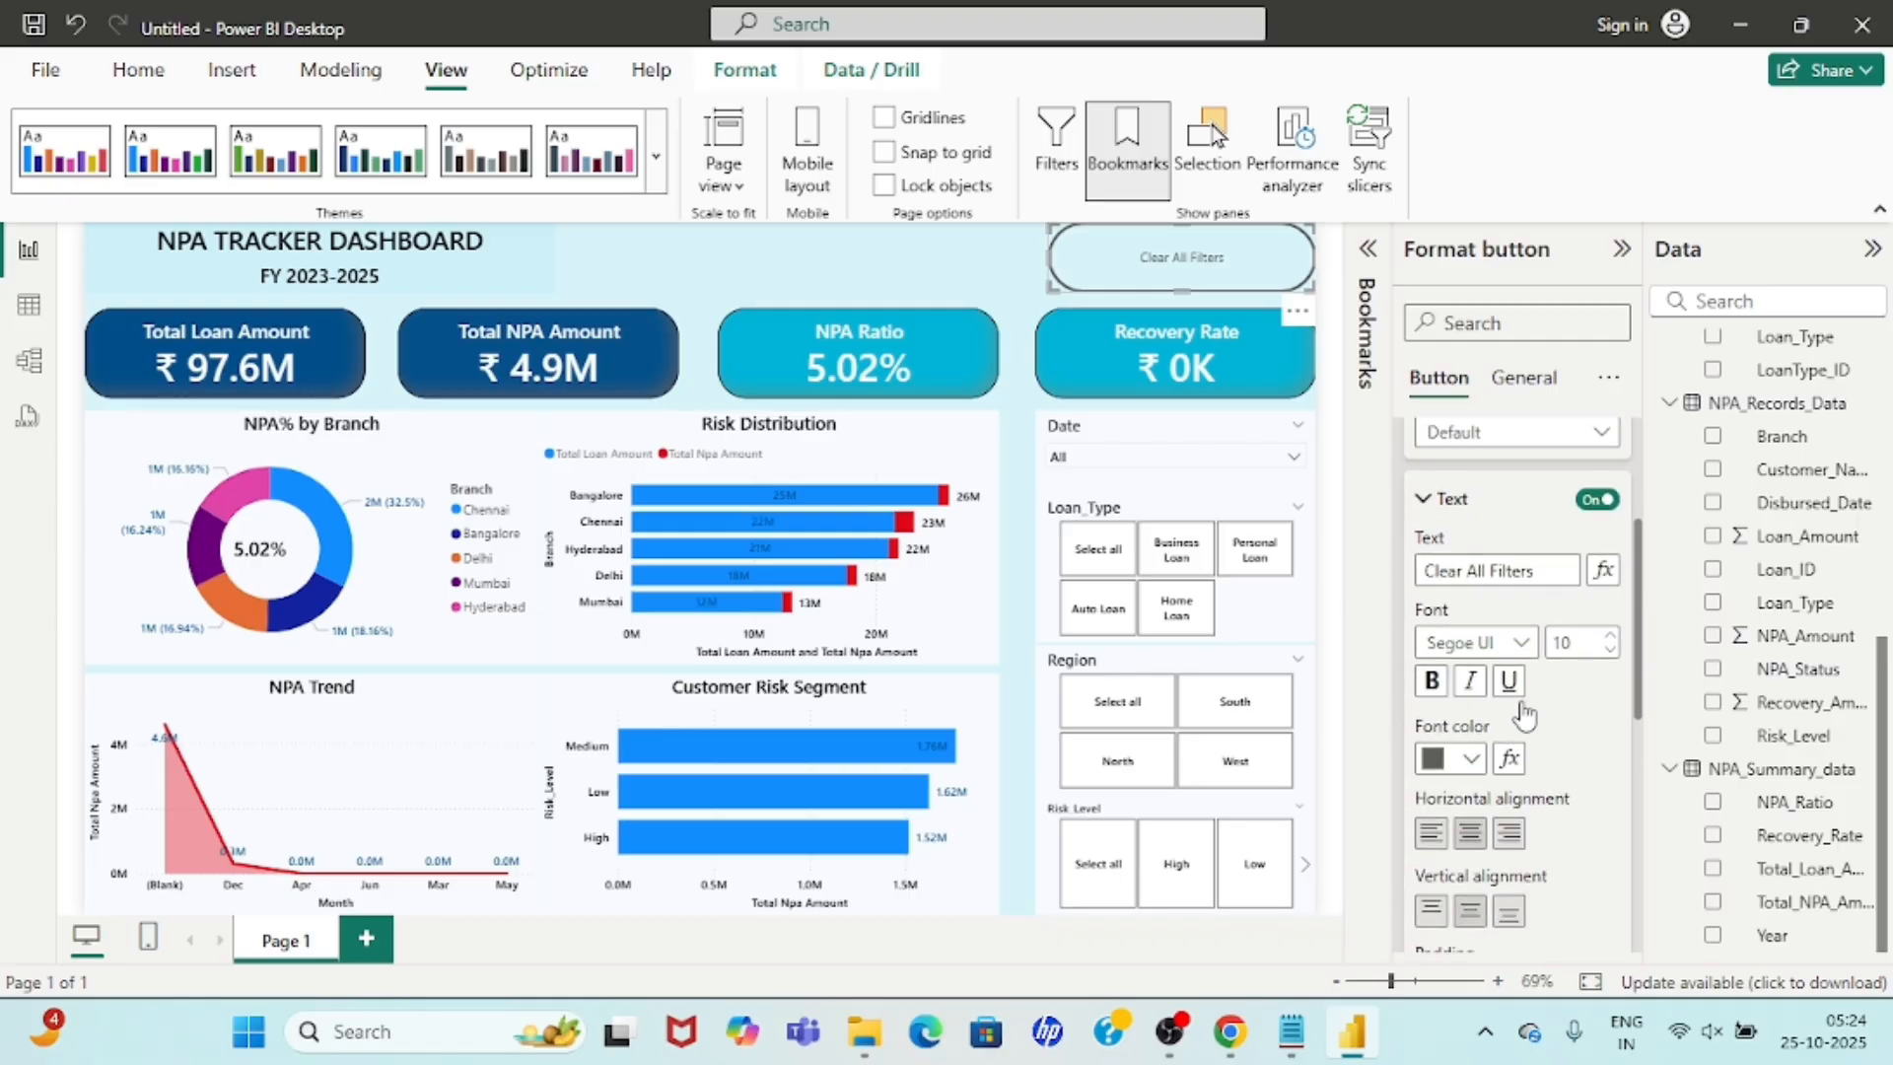
{"action": "left_click", "coordinate": [1473, 760]}
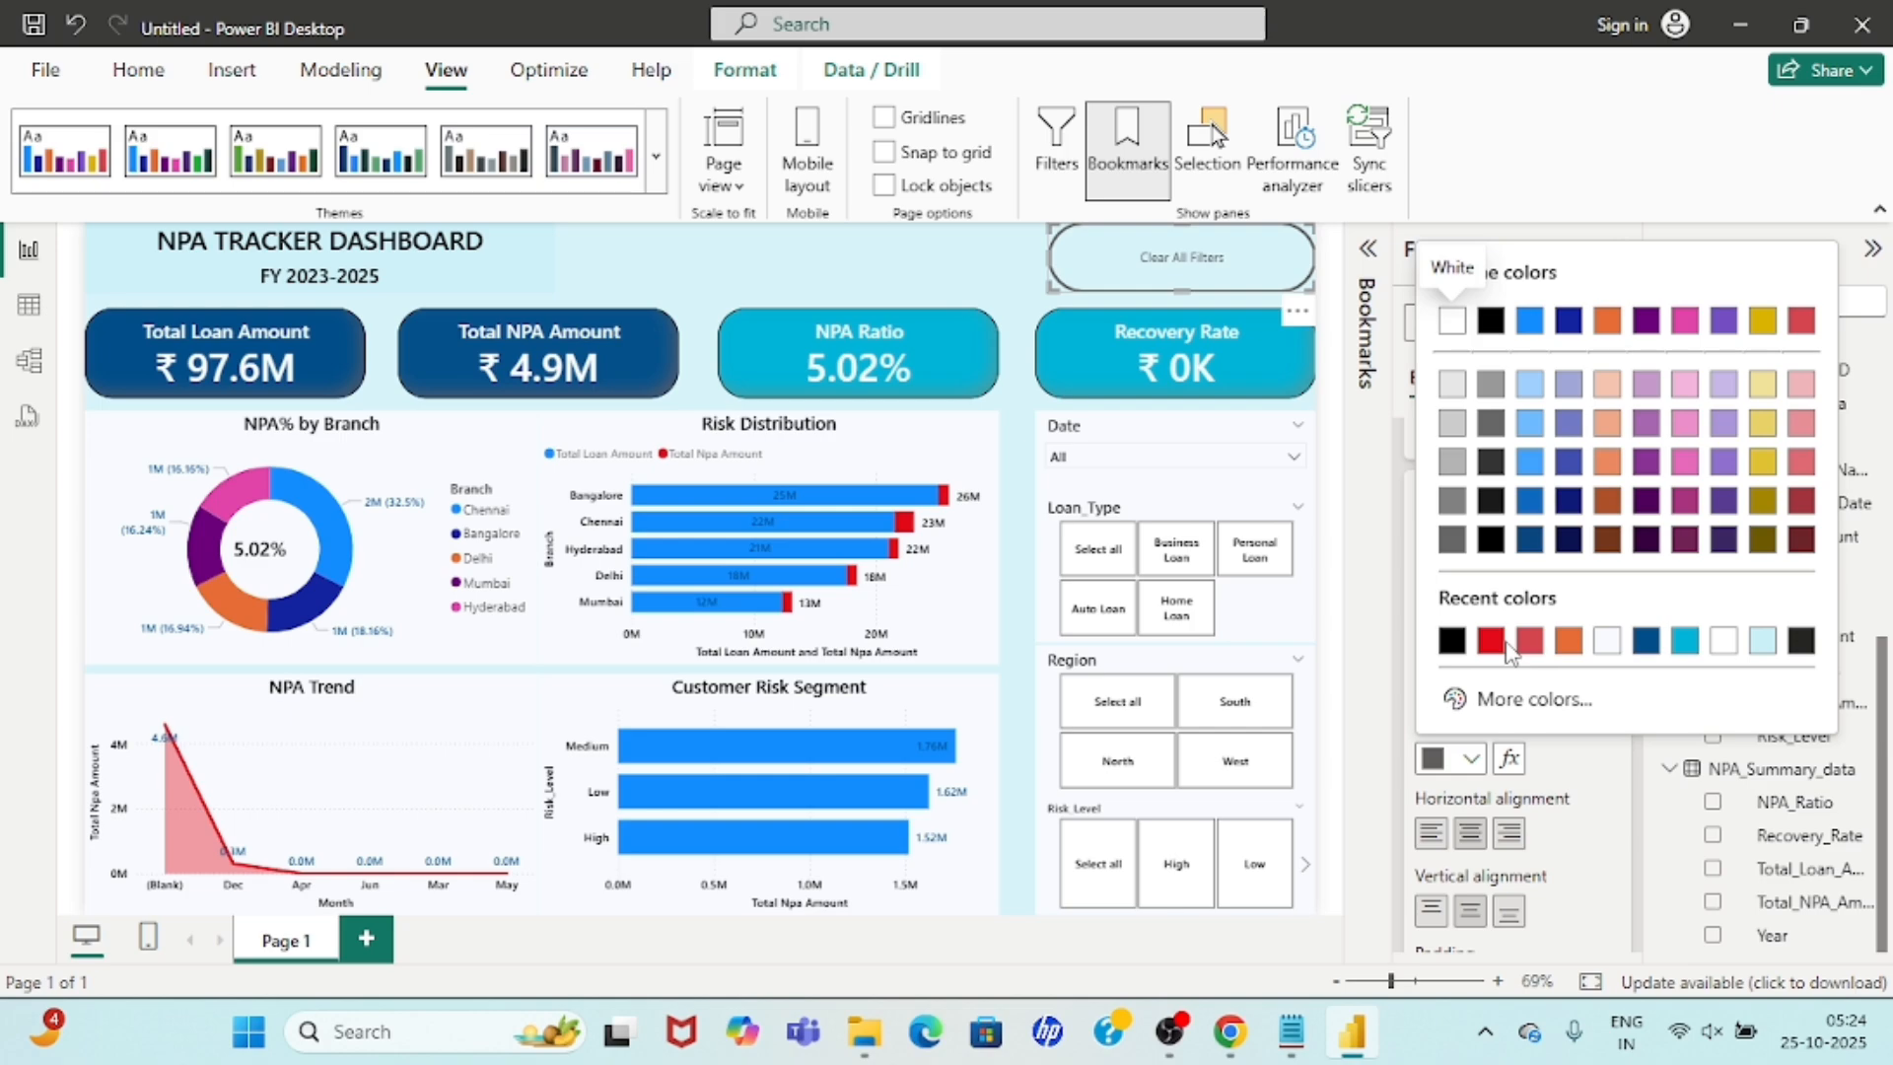
{"action": "left_click", "coordinate": [1451, 640]}
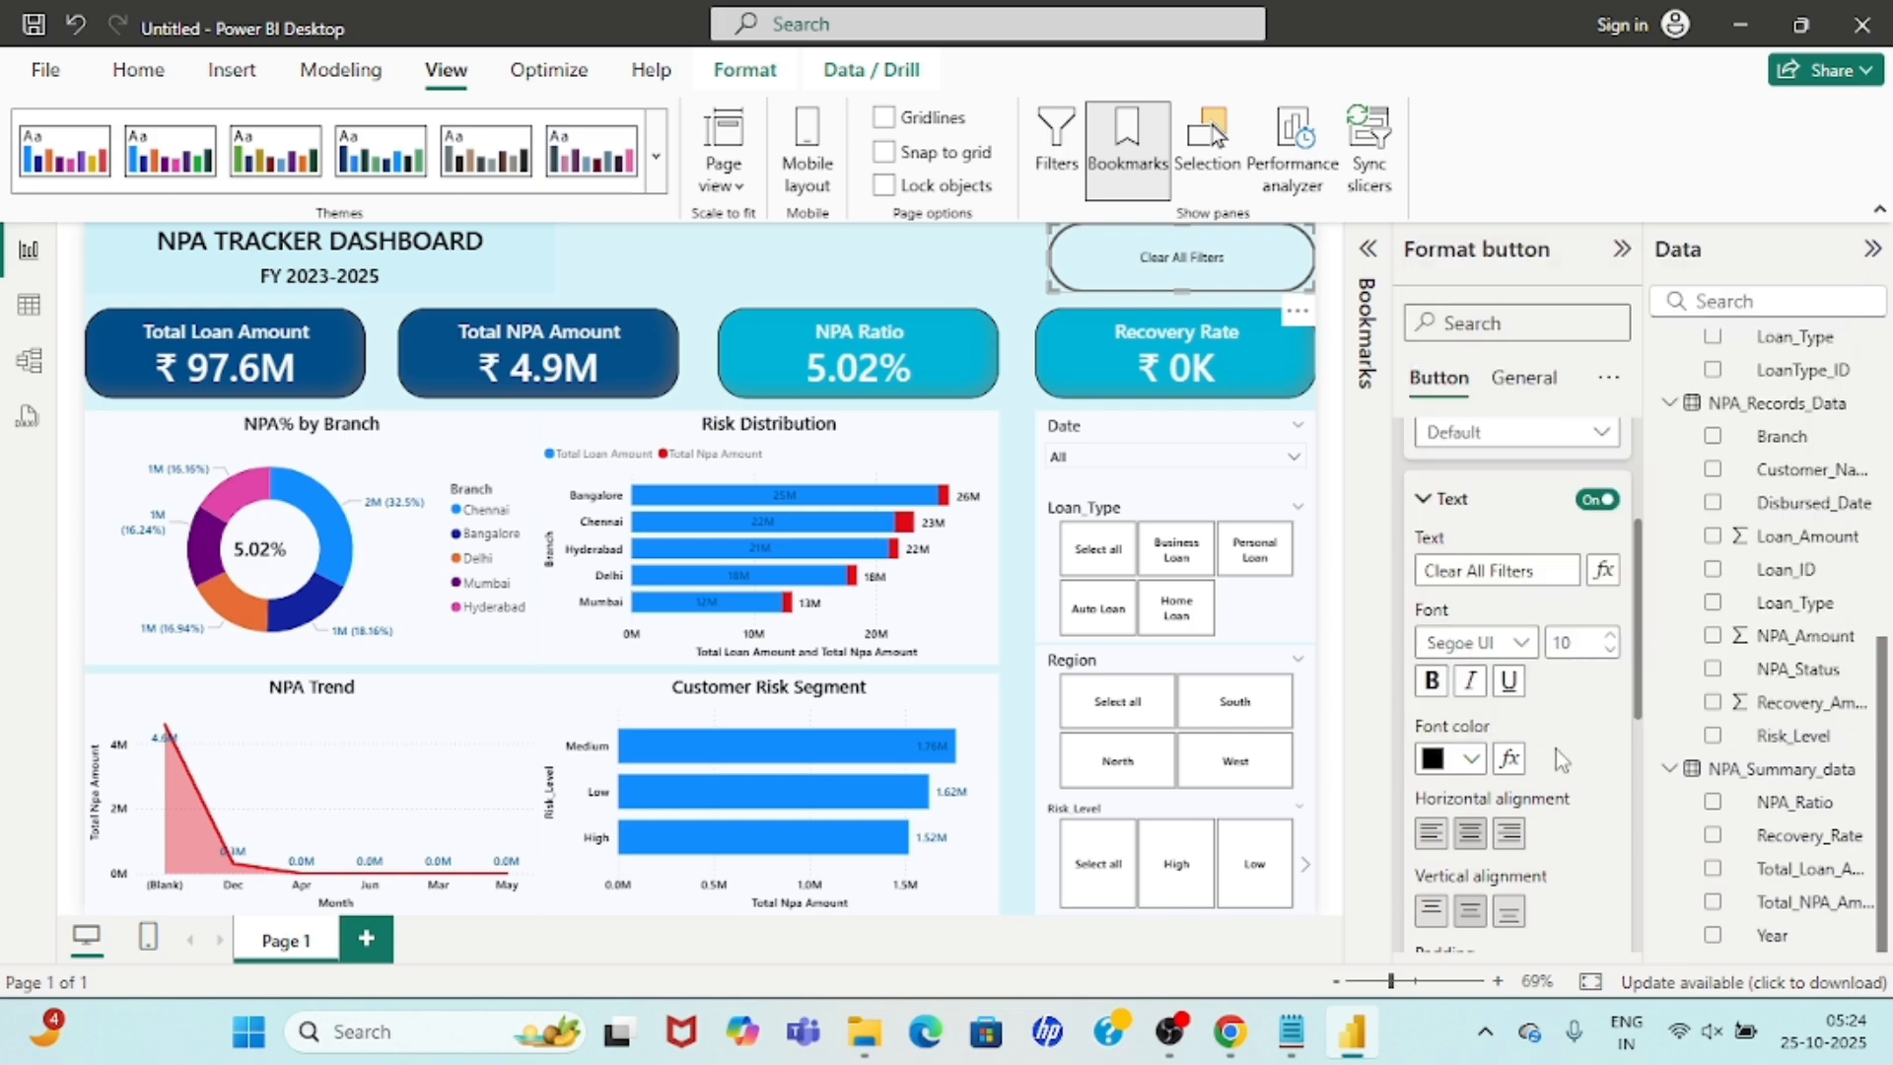
{"action": "left_click", "coordinate": [1522, 643]}
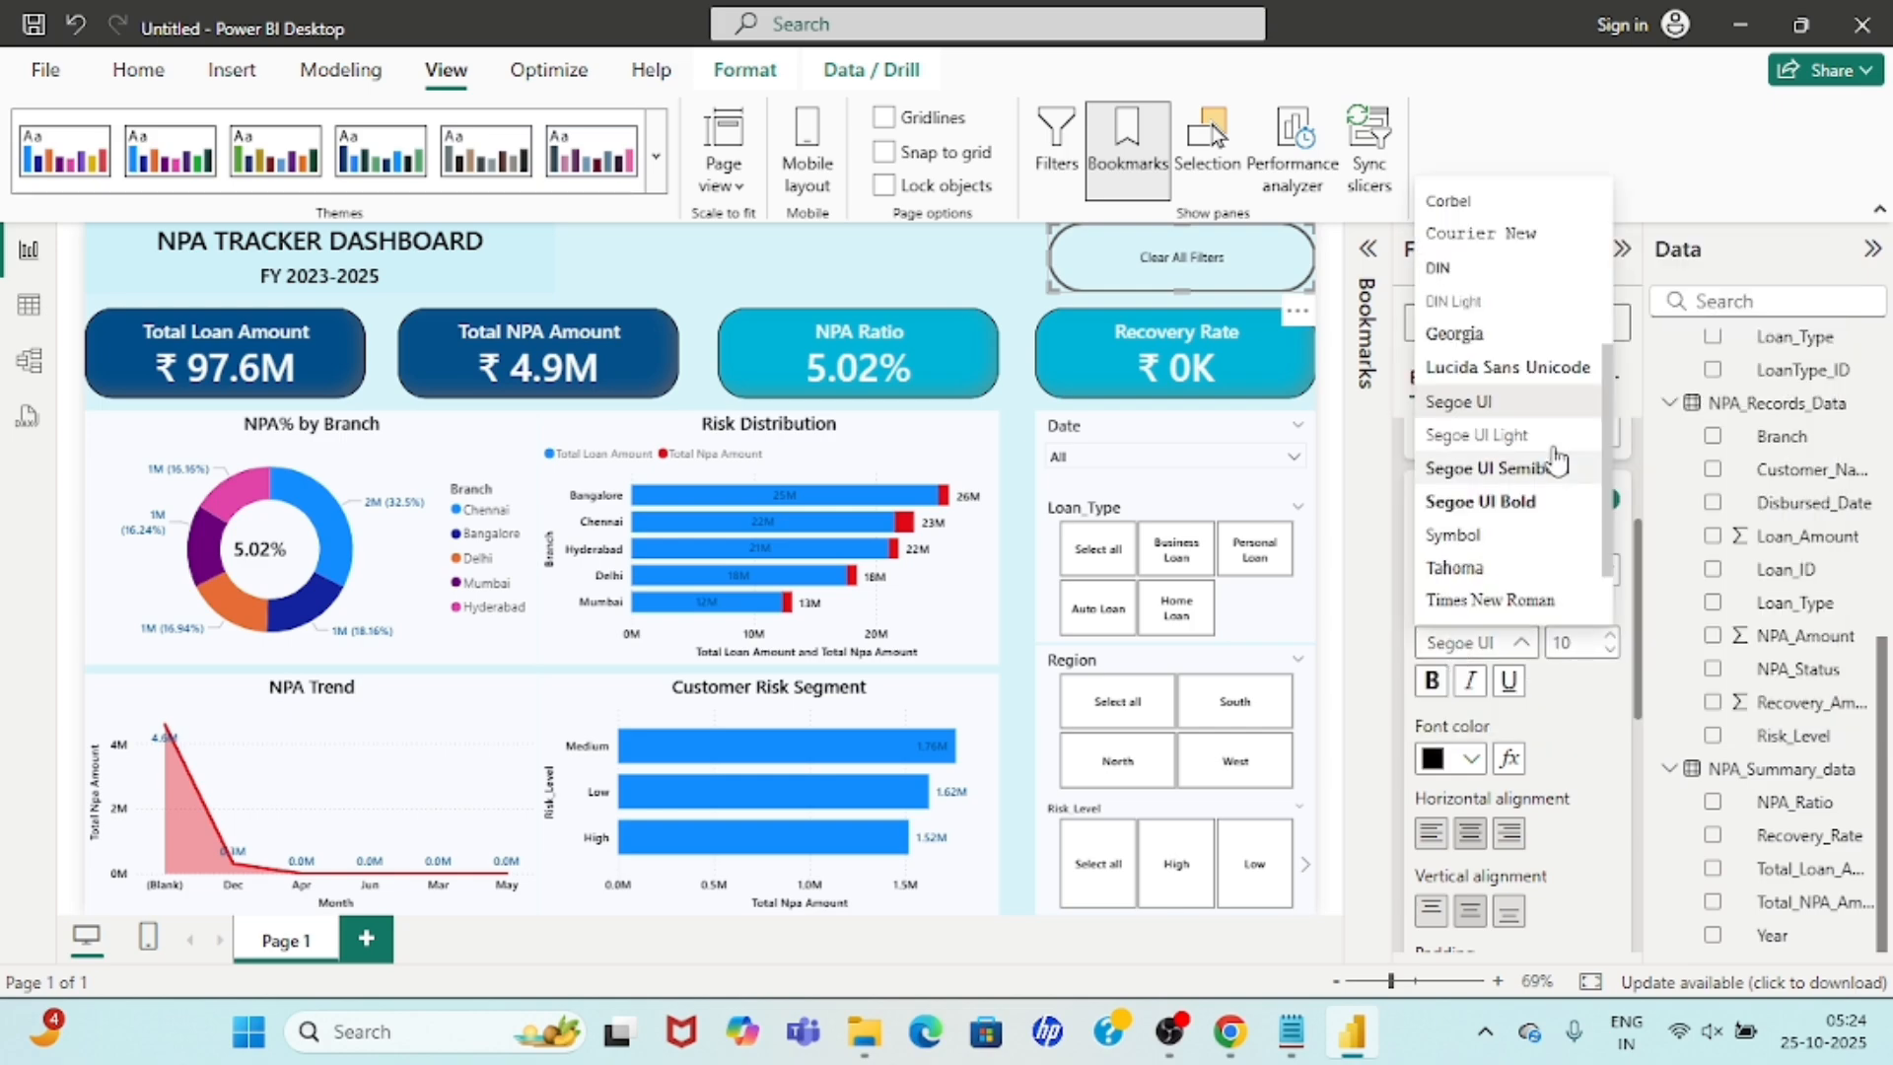
{"action": "left_click", "coordinate": [1491, 488]}
{"action": "left_click", "coordinate": [1583, 642]}
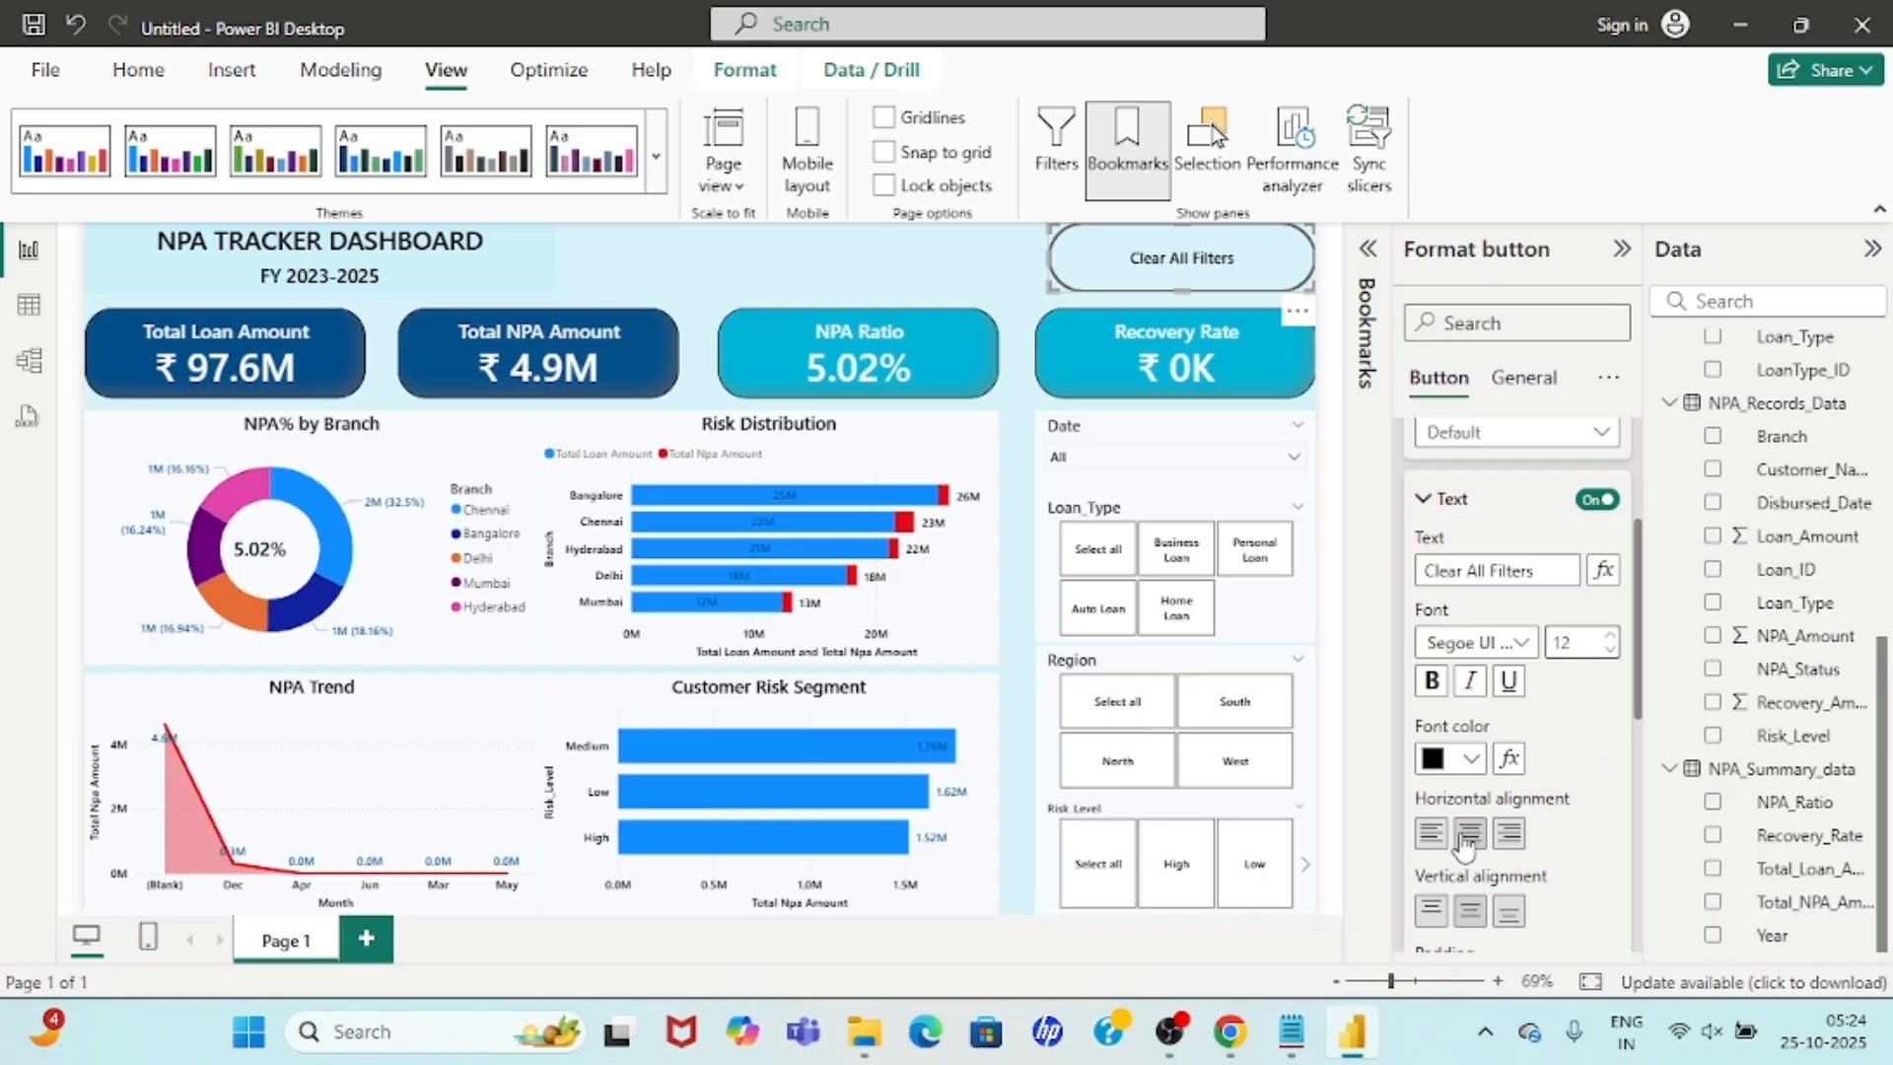
{"action": "scroll", "coordinate": [1611, 769], "scroll_direction": "down", "scroll_amount": 3}
{"action": "scroll", "coordinate": [1613, 778], "scroll_direction": "down", "scroll_amount": 2}
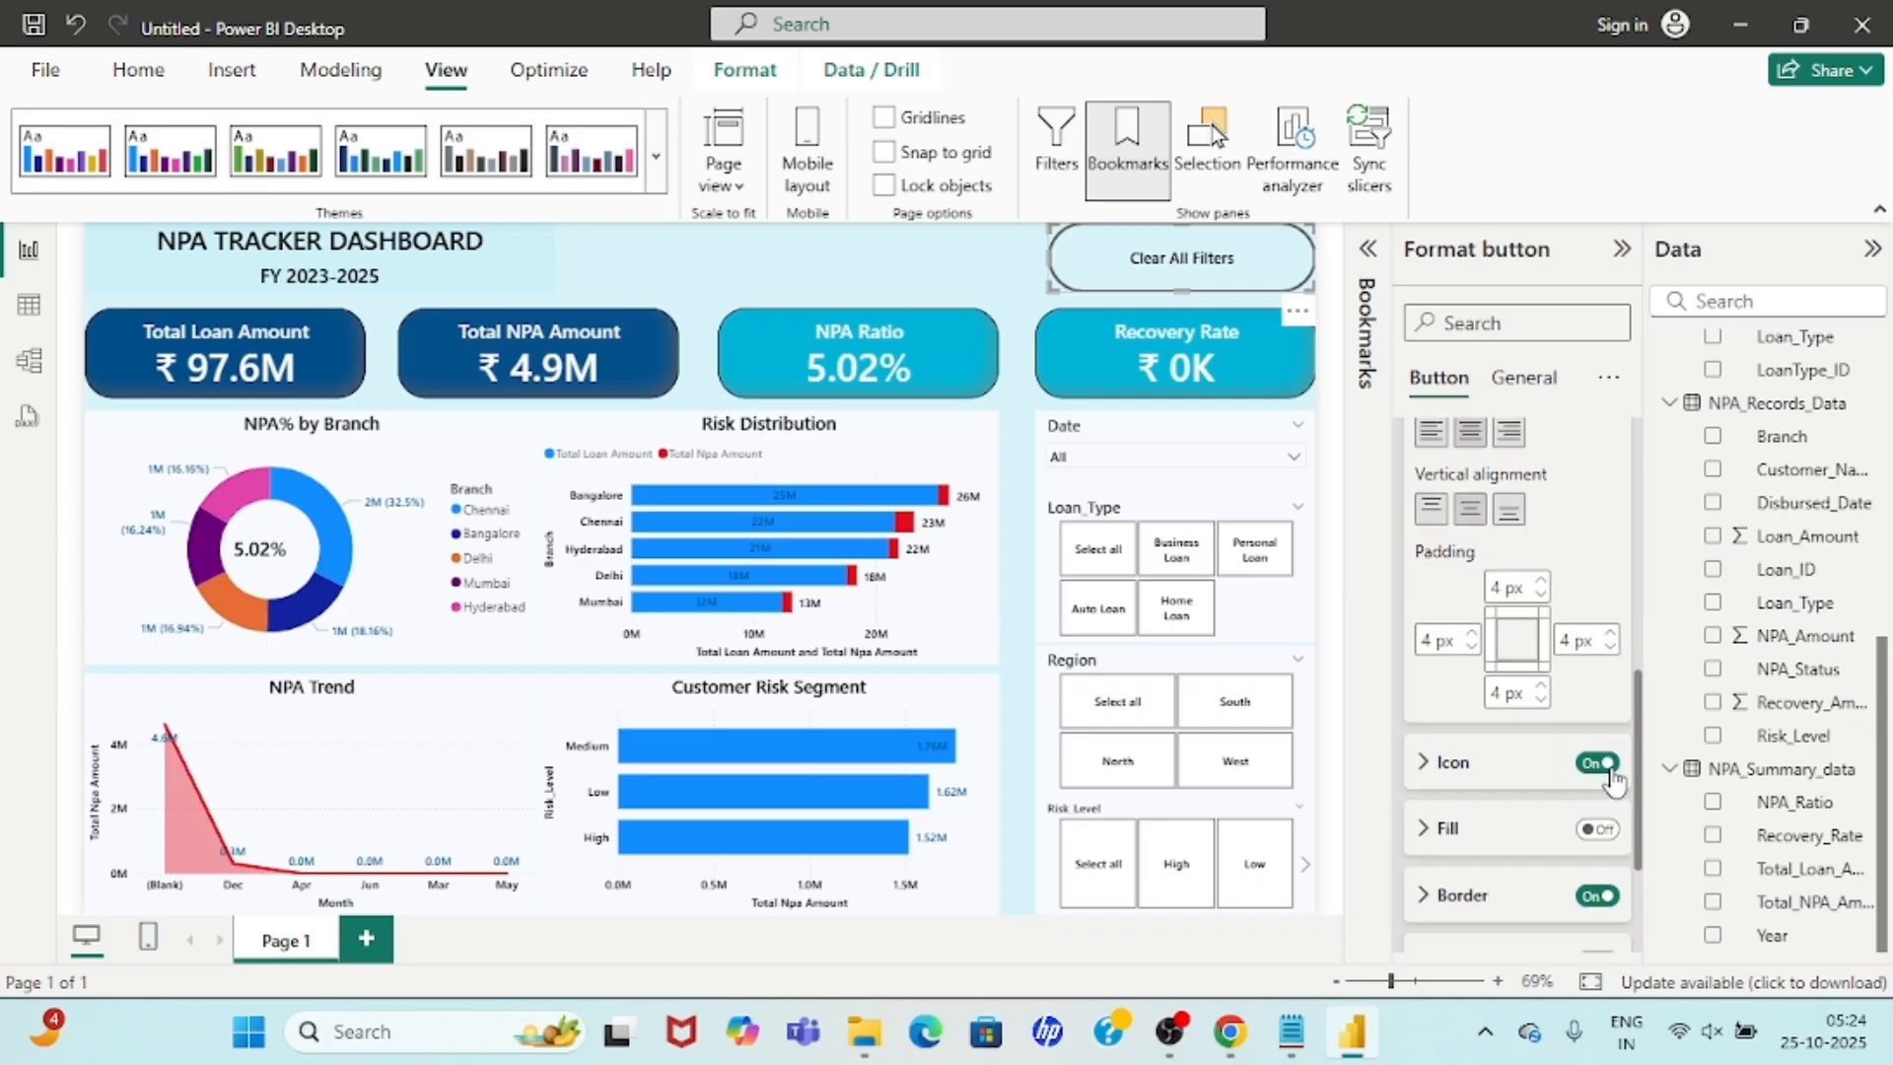
{"action": "left_click", "coordinate": [991, 823]}
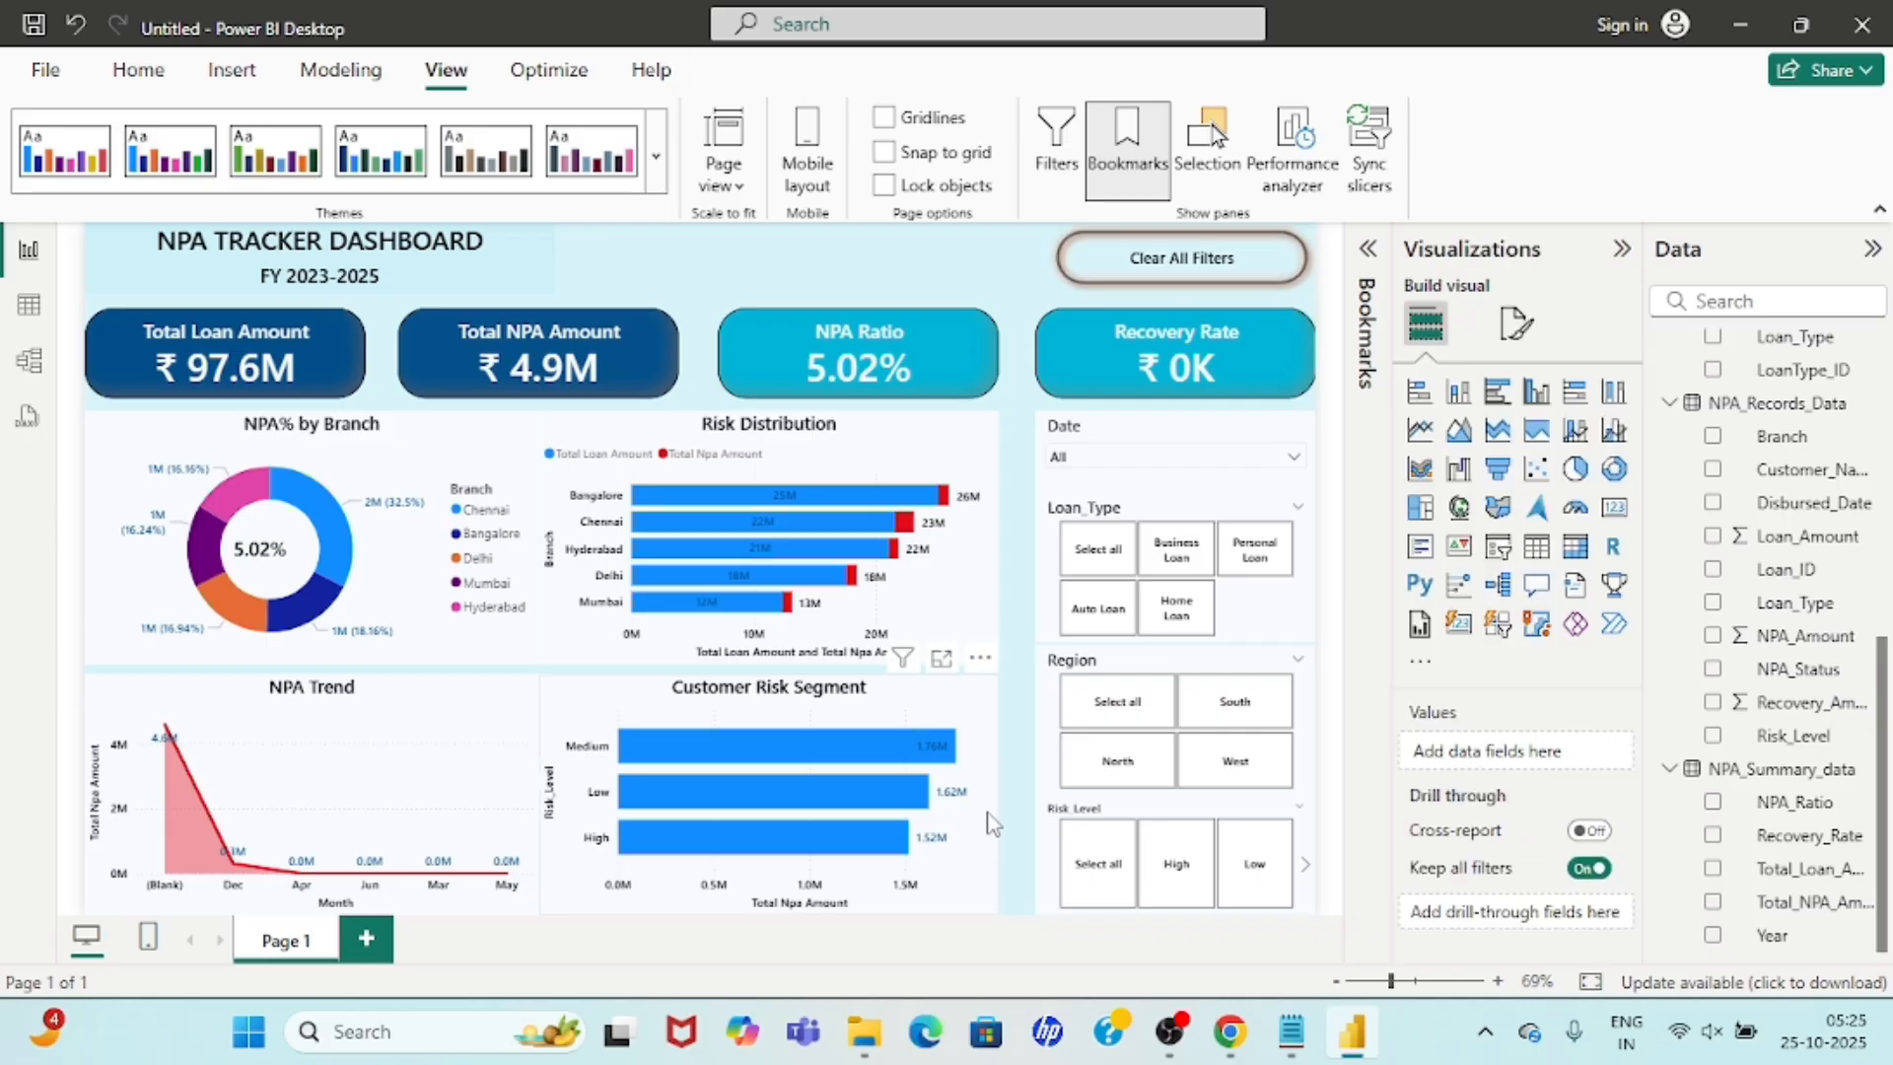
Test the Loan_Type slicer with Business Loan, Personal Loan, Auto Loan and Home Loan in turn, and finish with all loan types selected.
{"action": "left_click", "coordinate": [1179, 554]}
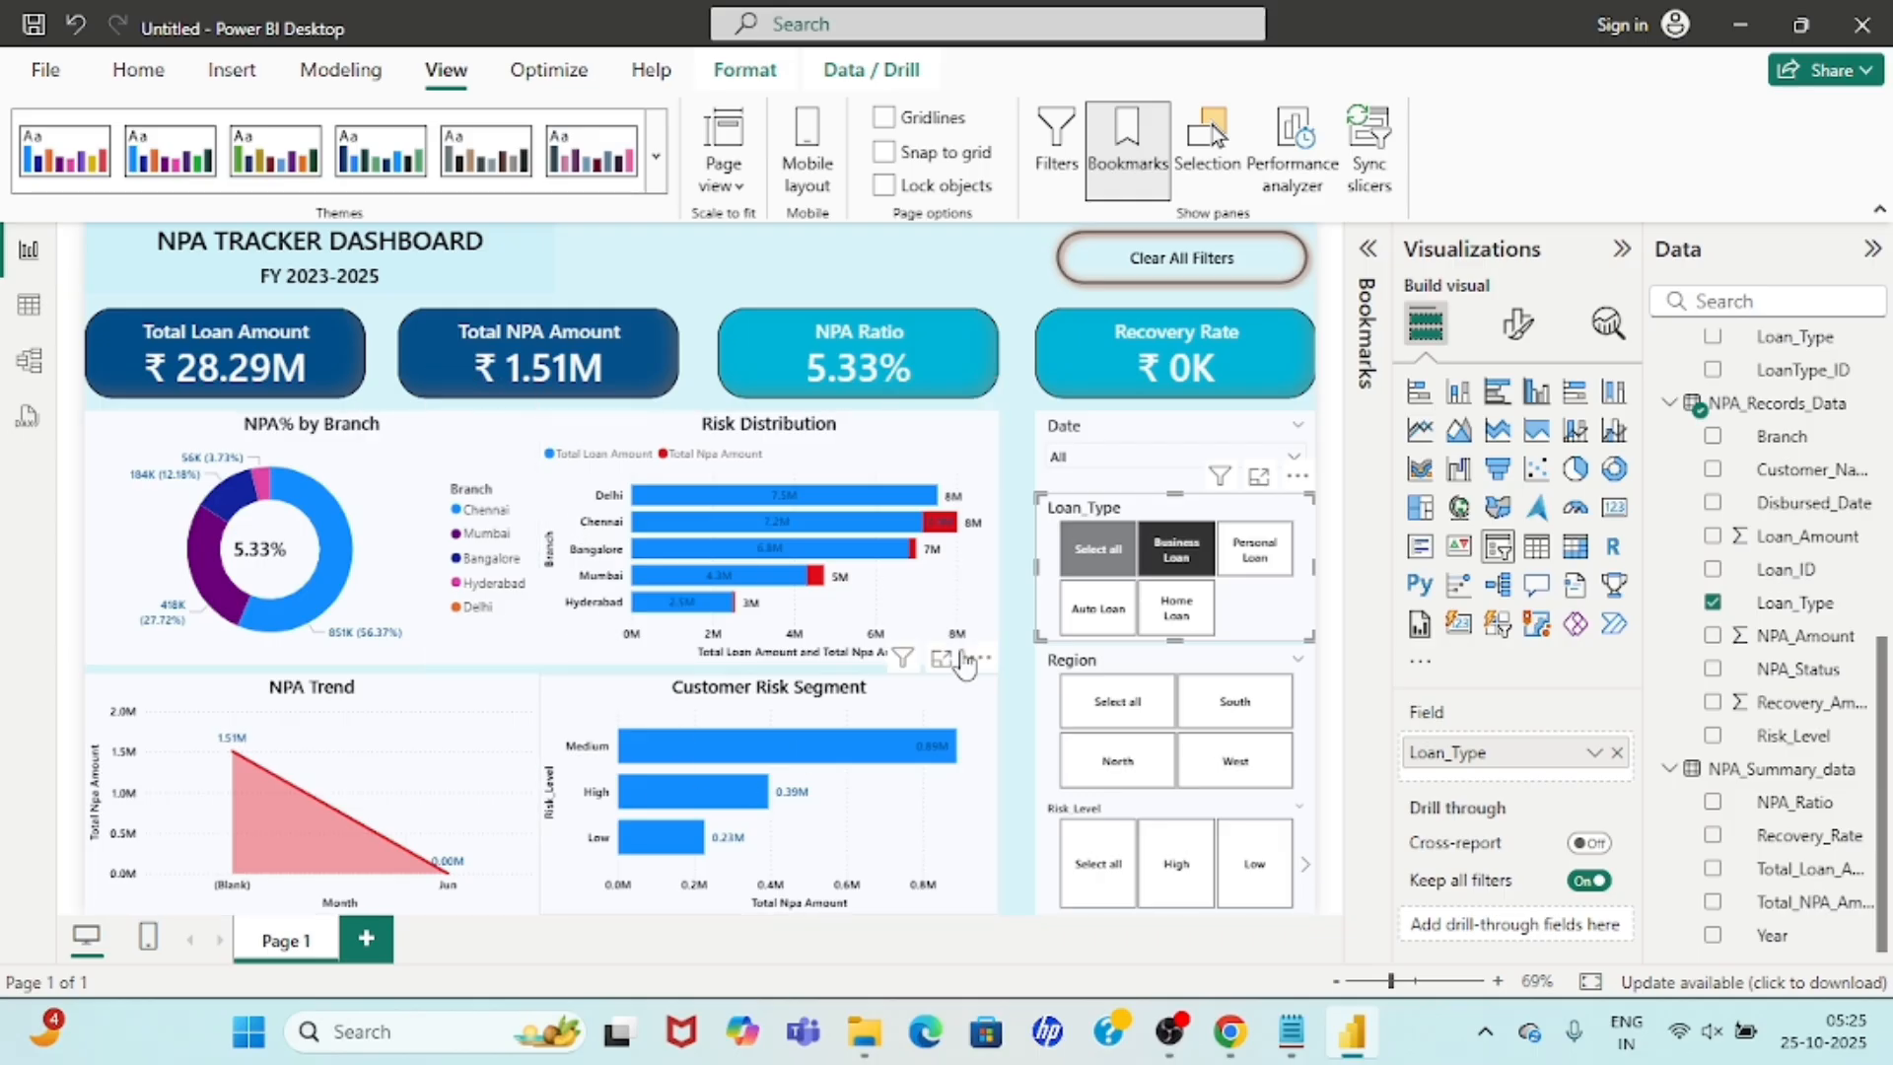
{"action": "left_click", "coordinate": [1242, 554]}
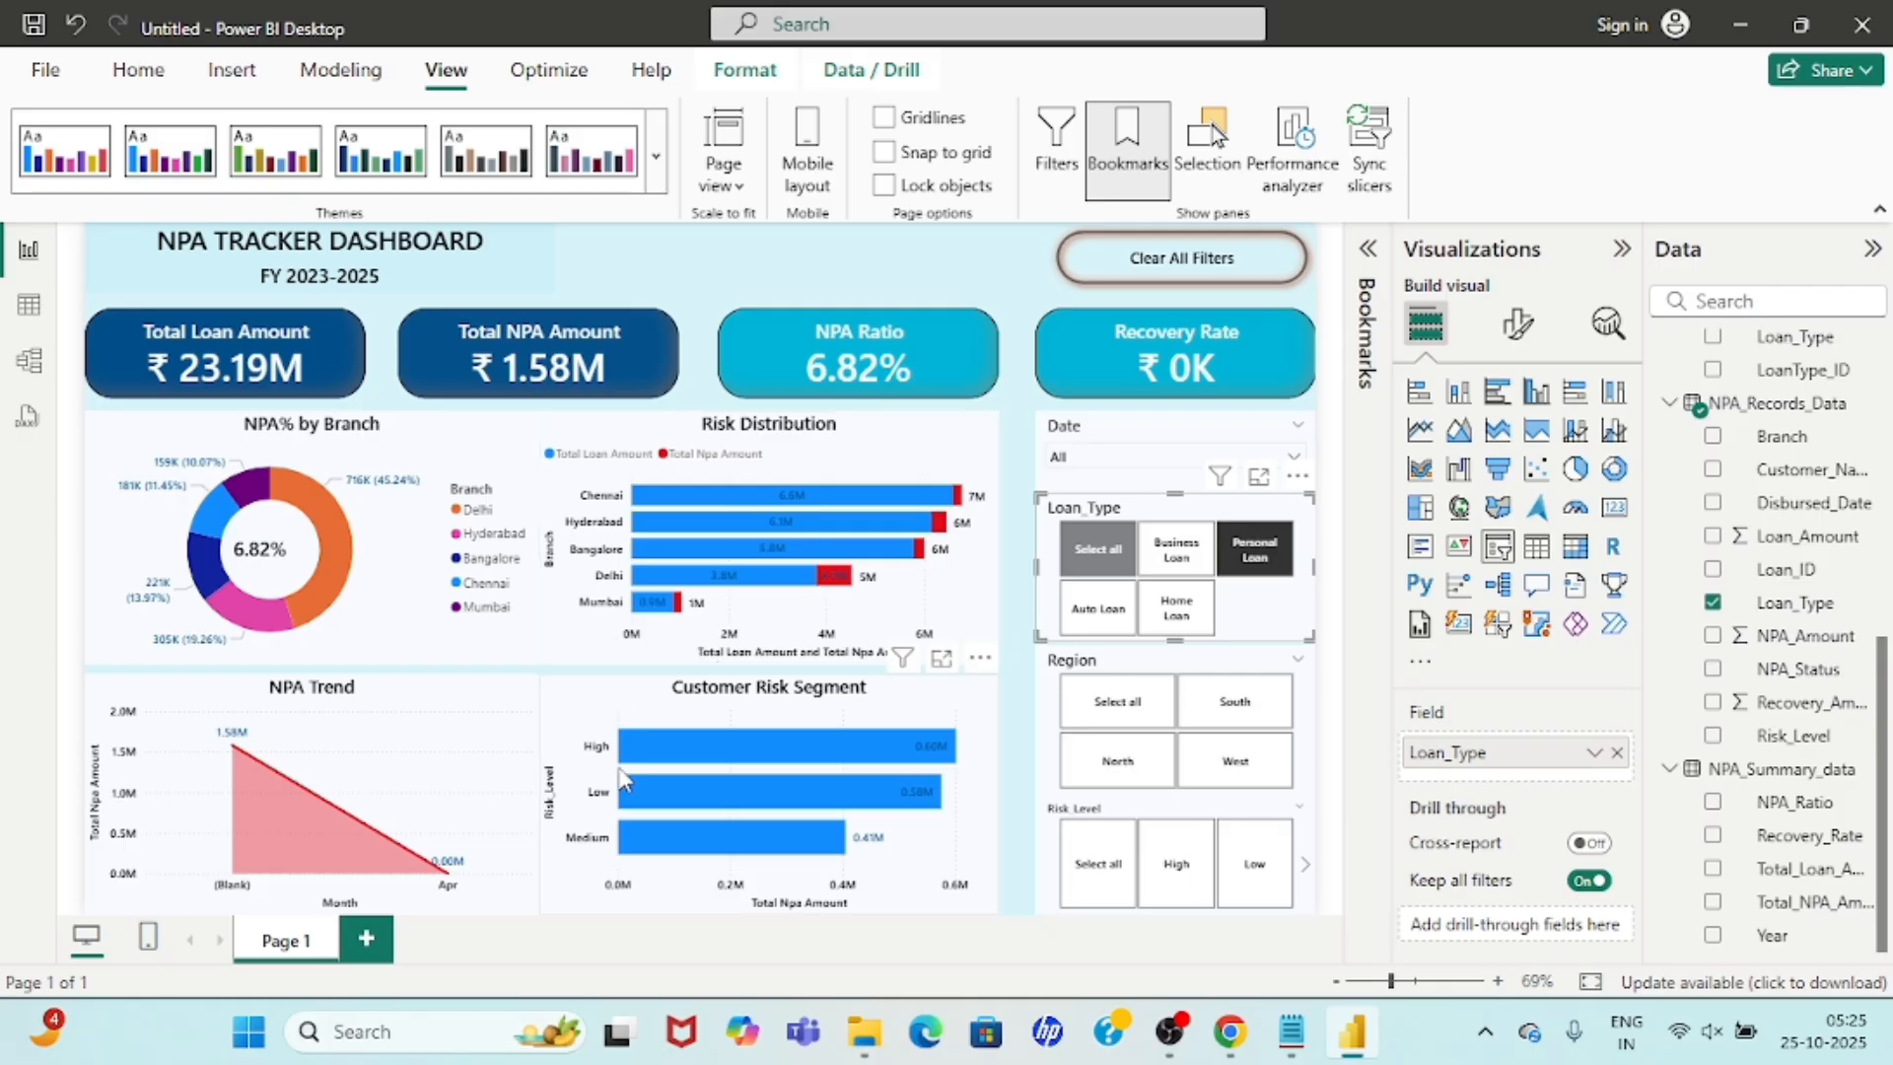
{"action": "left_click", "coordinate": [1102, 611]}
{"action": "left_click", "coordinate": [1176, 613]}
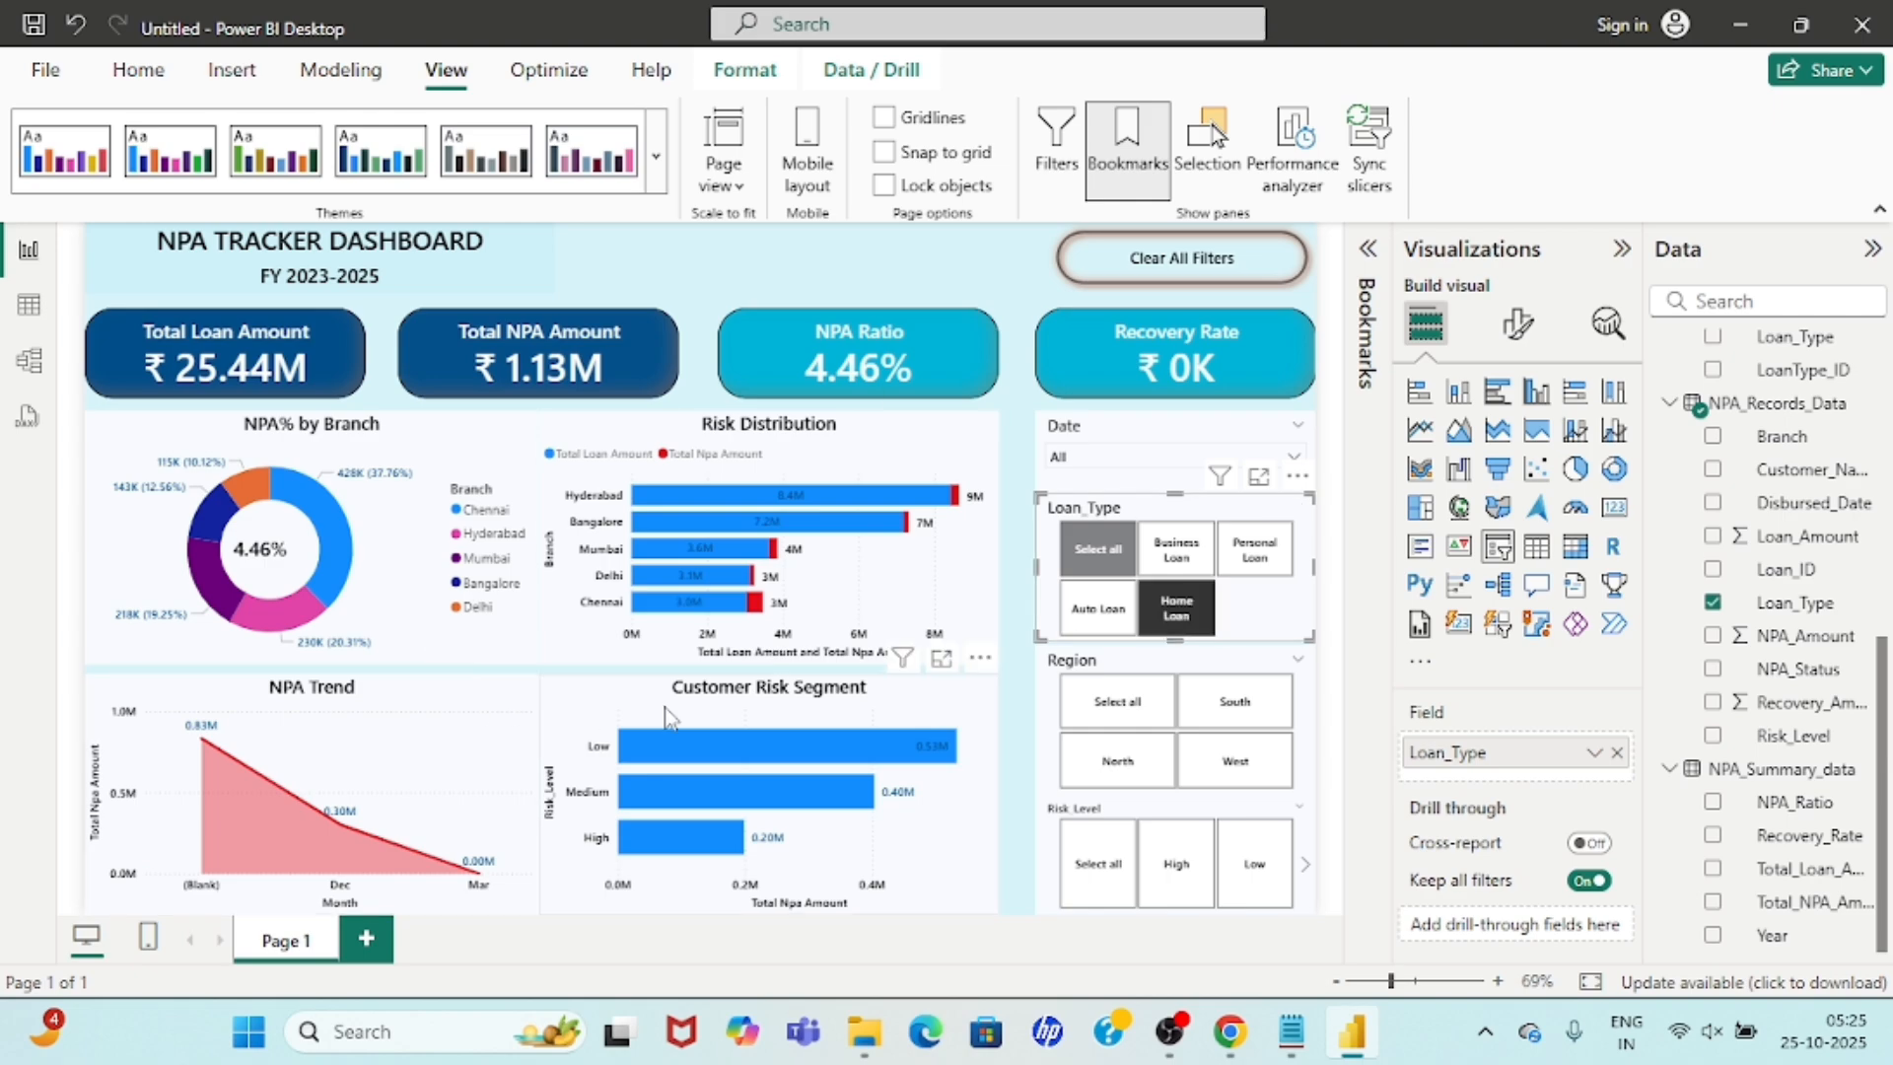
{"action": "left_click", "coordinate": [1103, 559]}
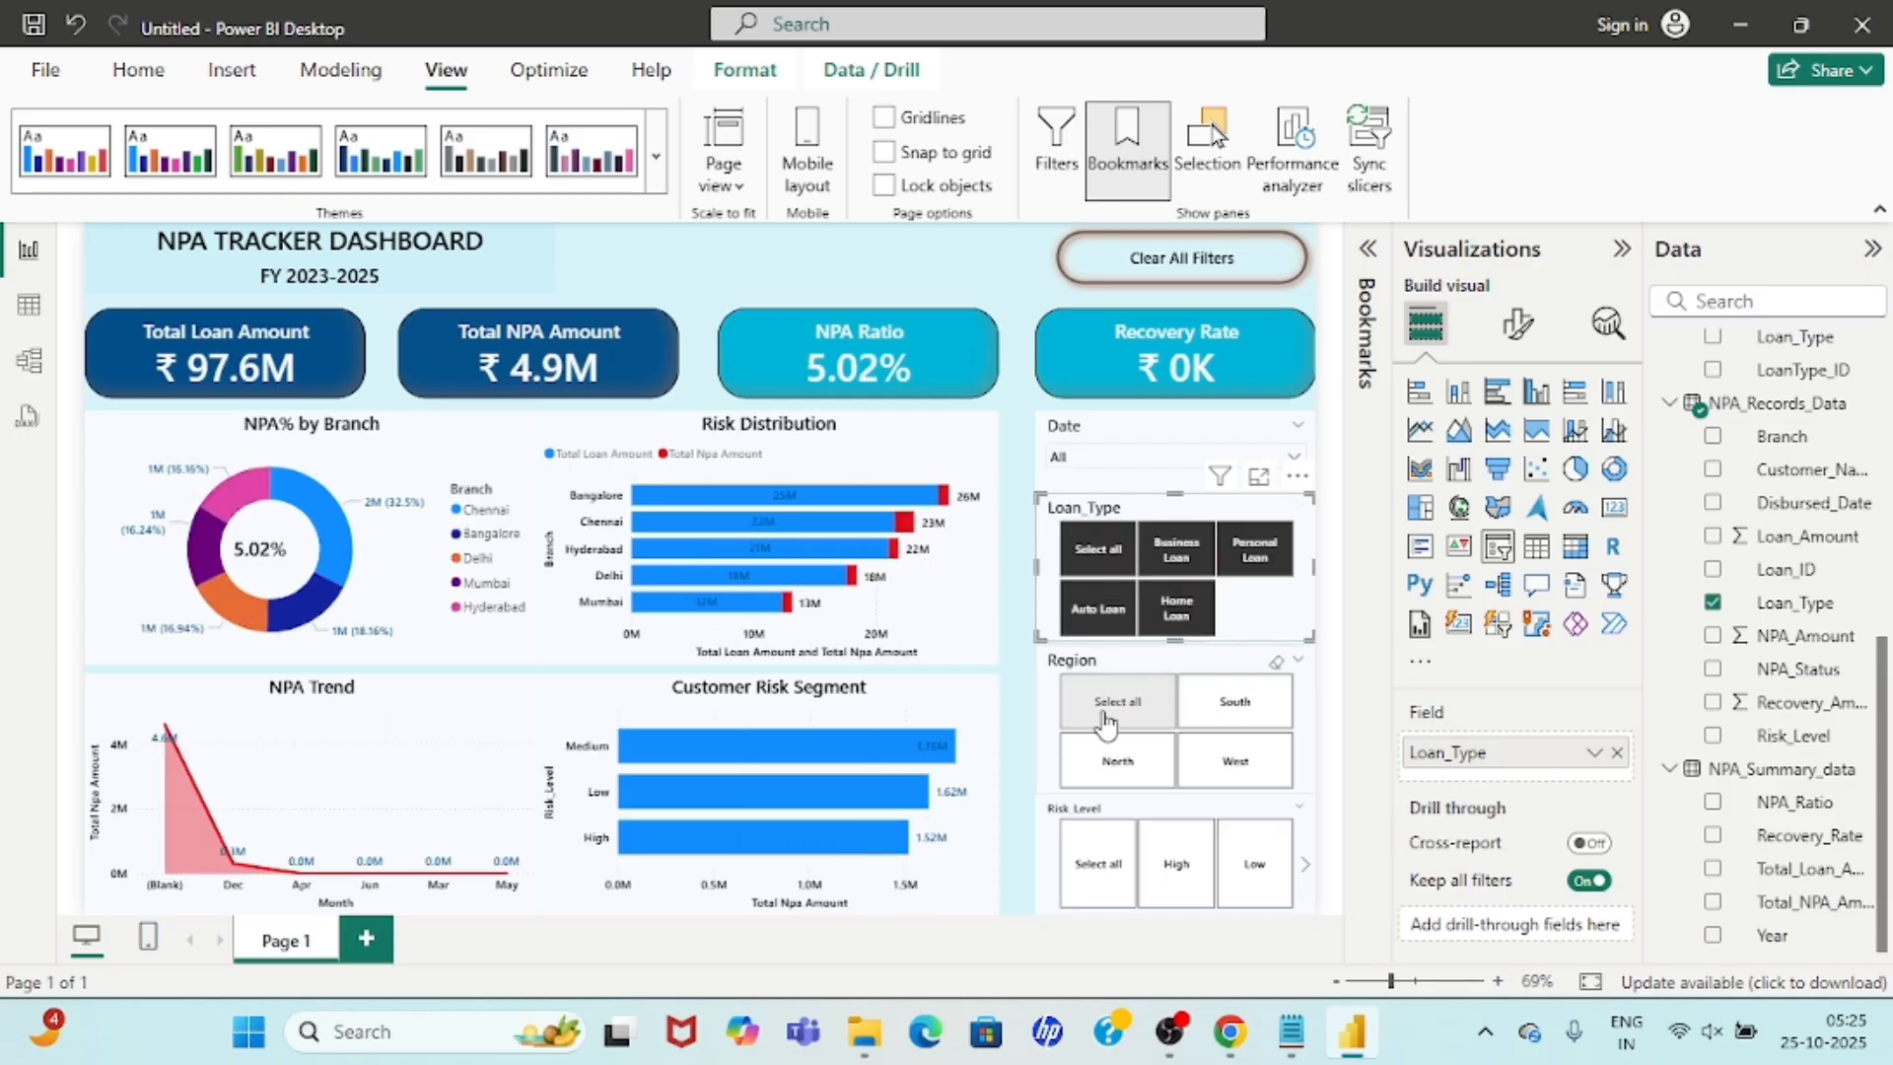
Test the Region slicer by filtering the dashboard to South, North and West, and finish with all regions selected.
{"action": "left_click", "coordinate": [1237, 723]}
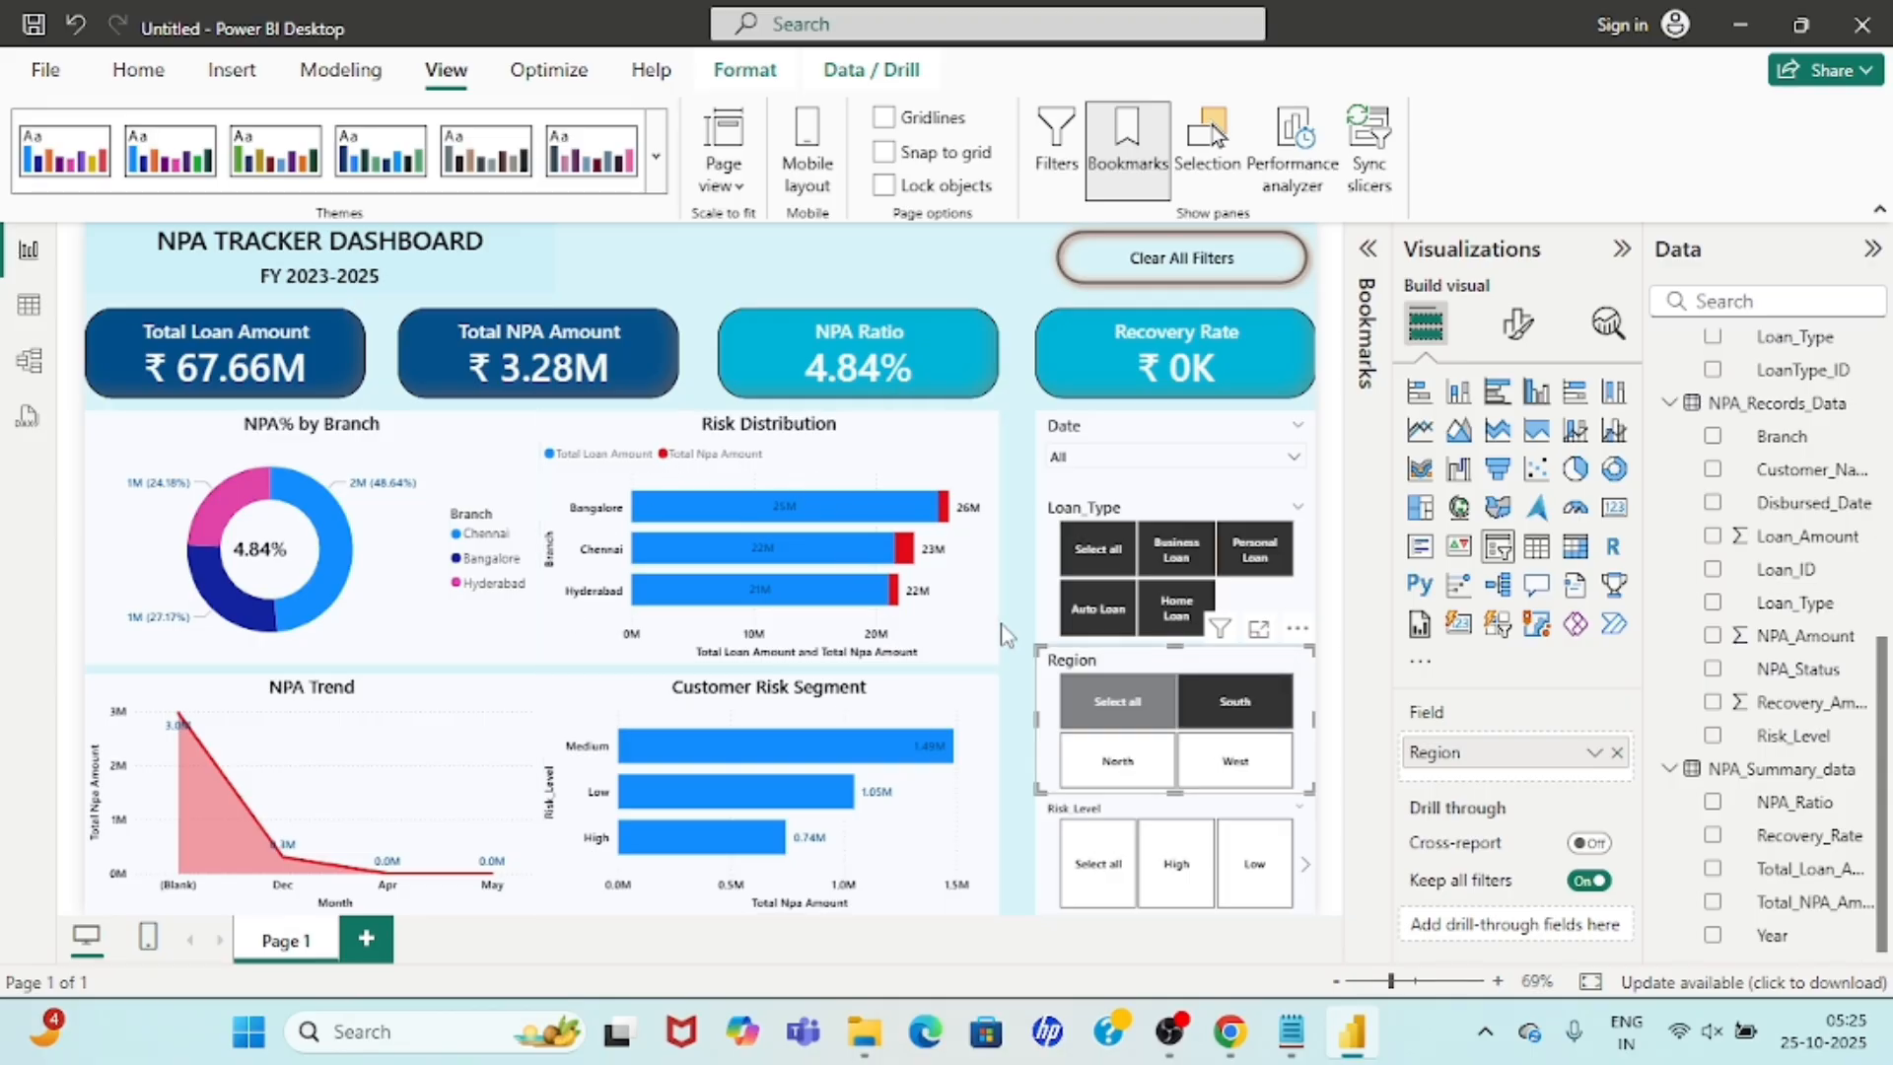
{"action": "left_click", "coordinate": [1134, 763]}
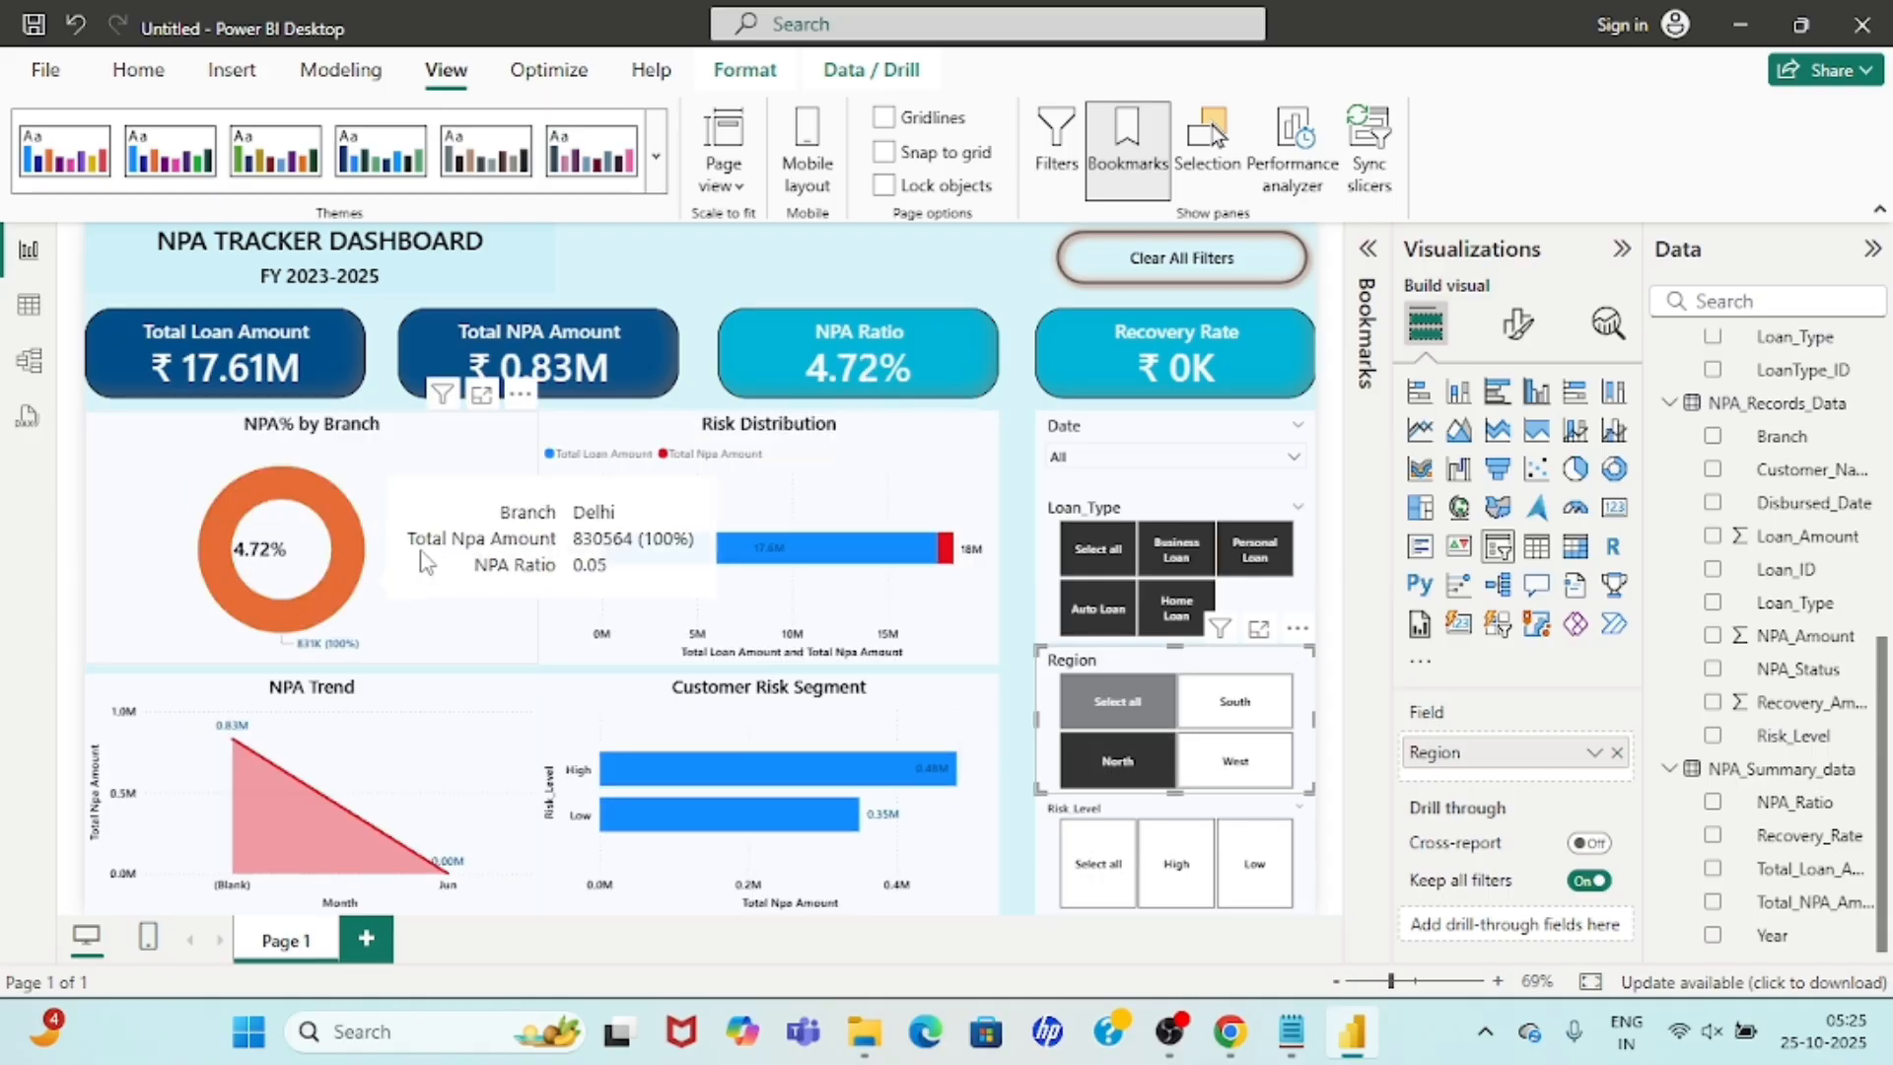
{"action": "left_click", "coordinate": [1228, 775]}
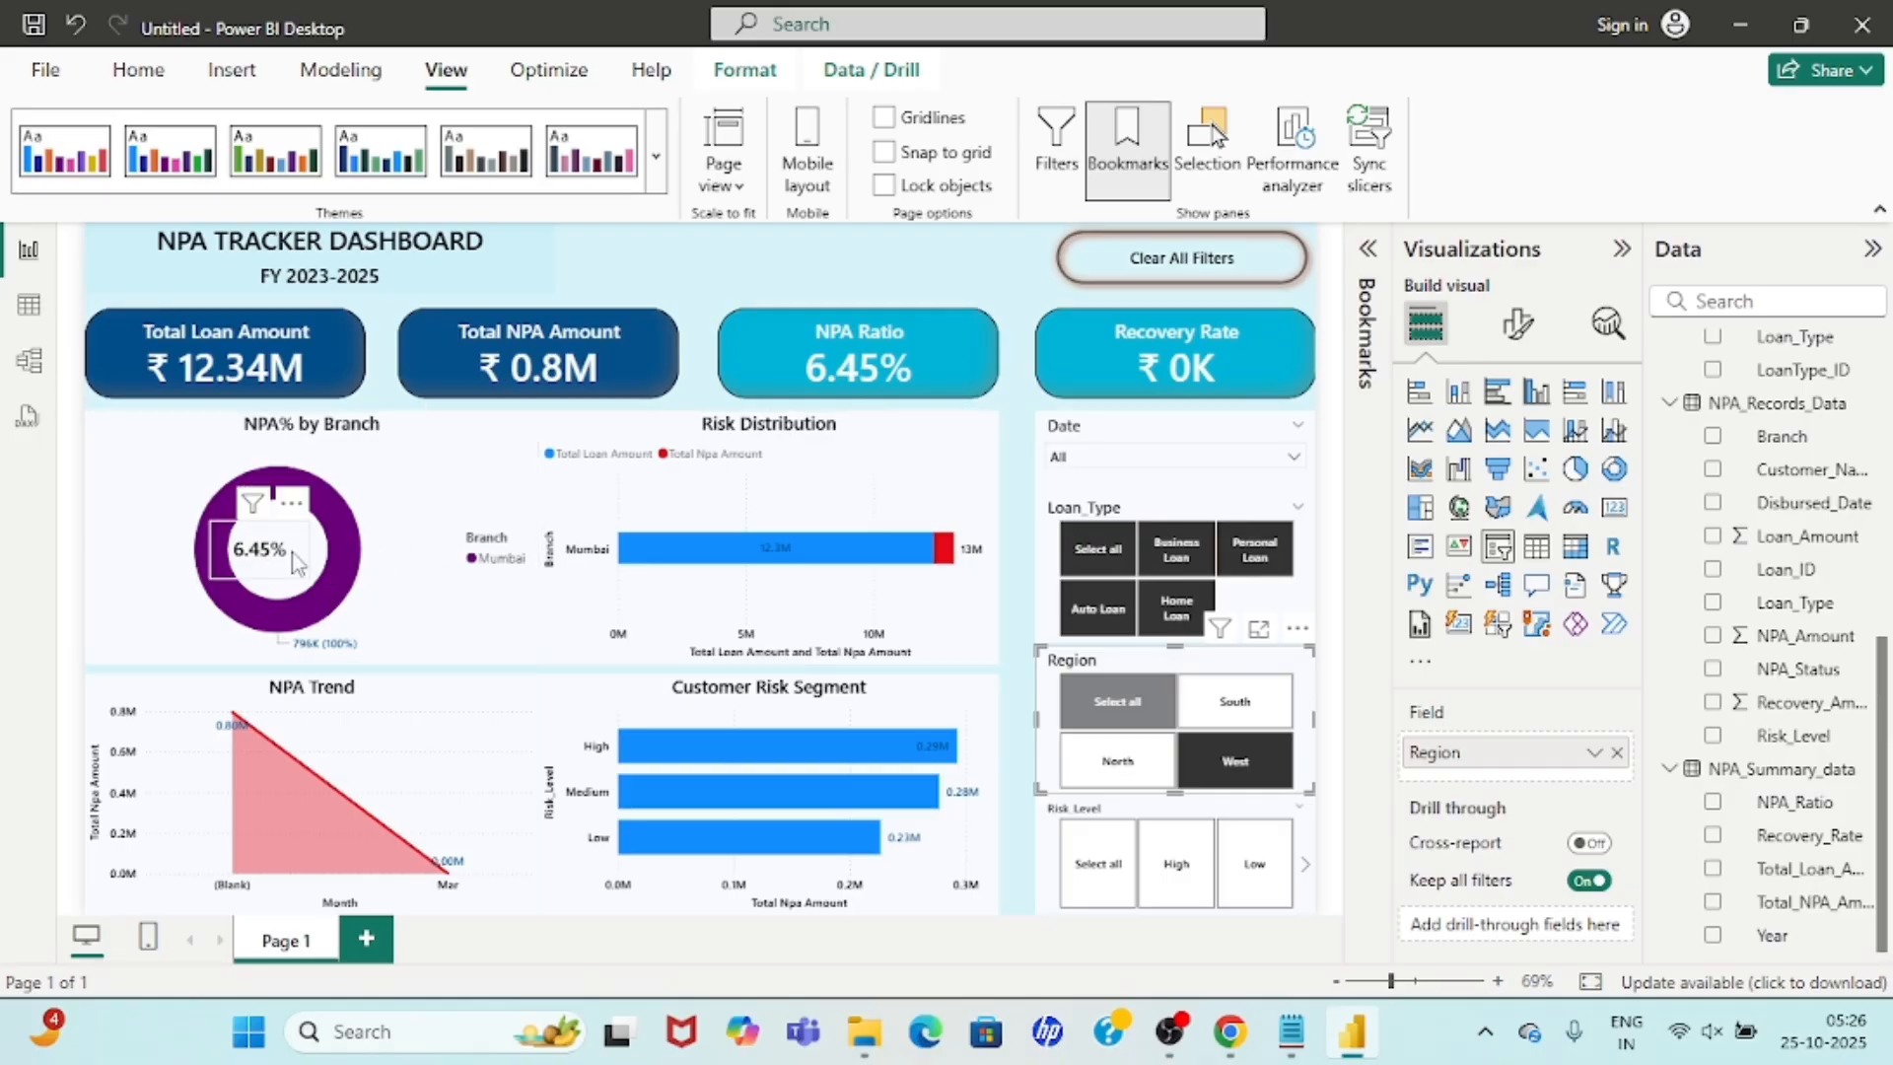
{"action": "left_click", "coordinate": [1115, 775]}
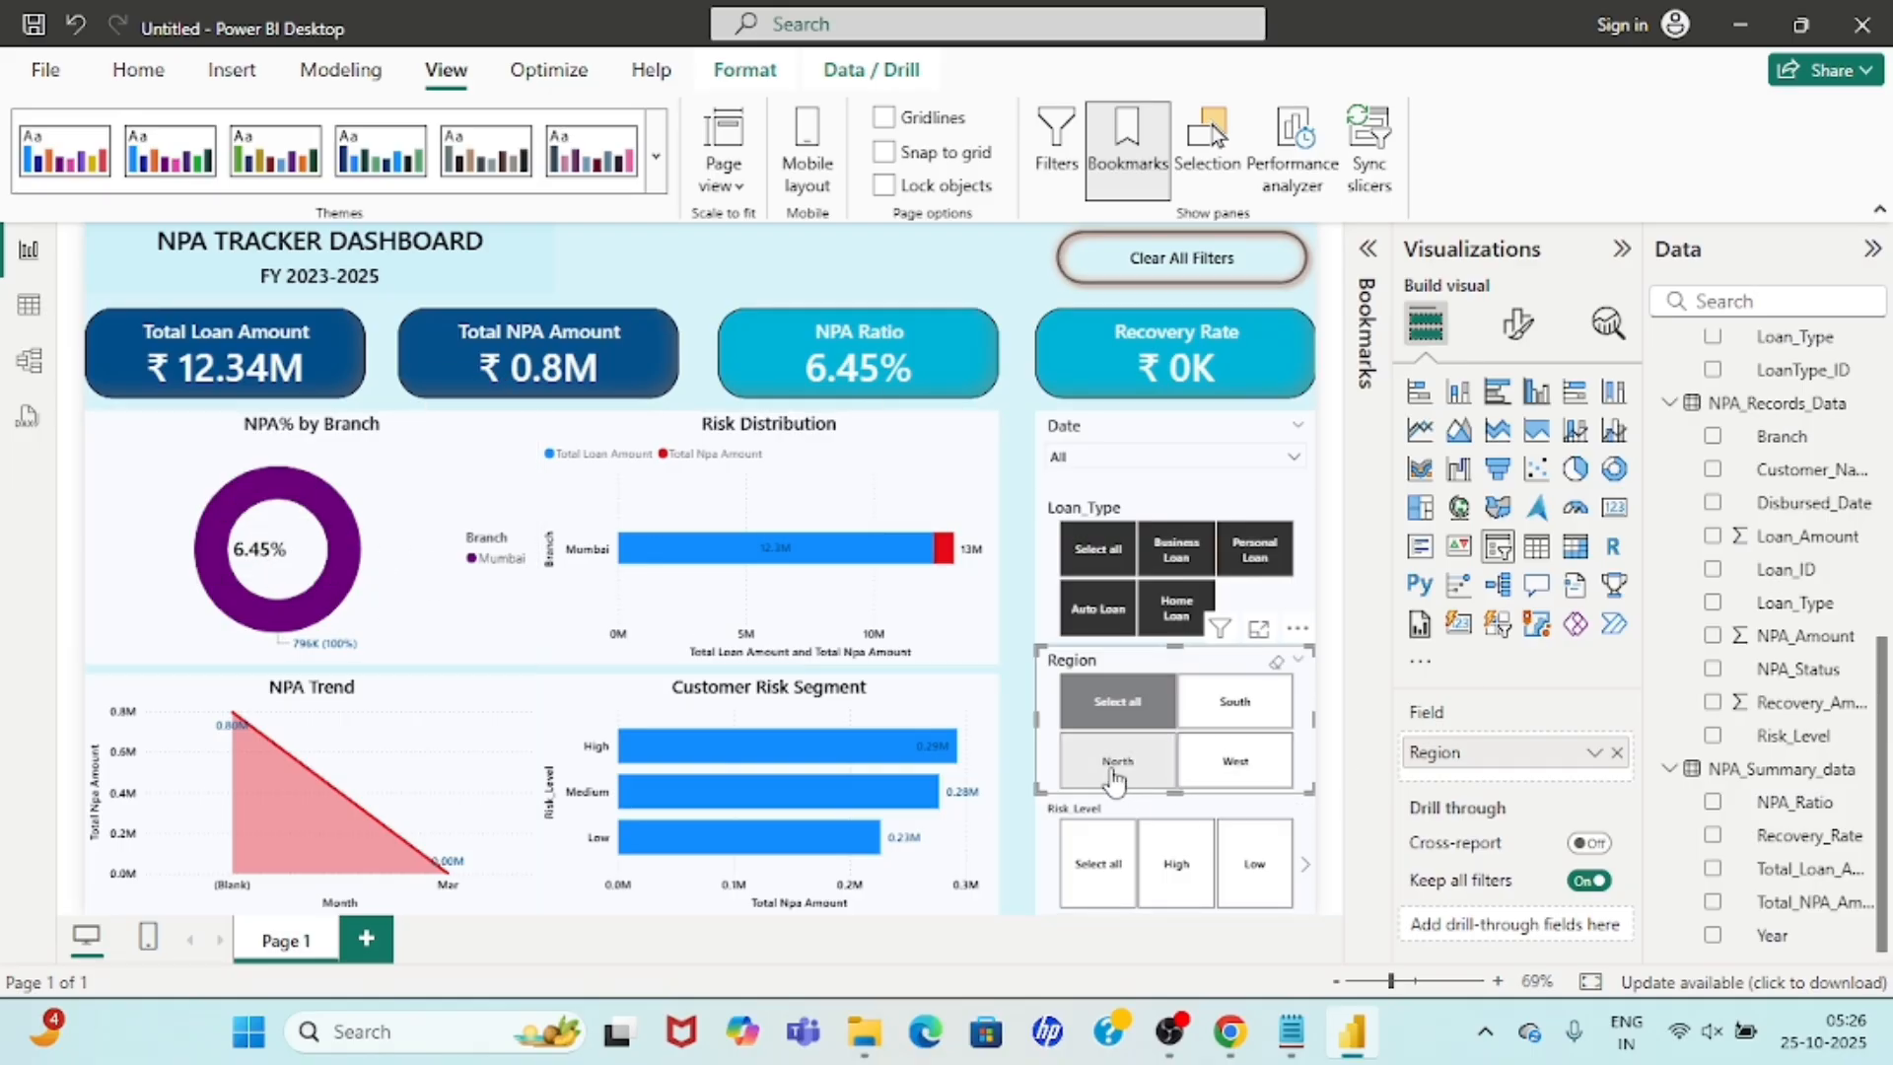
{"action": "left_click", "coordinate": [1141, 716]}
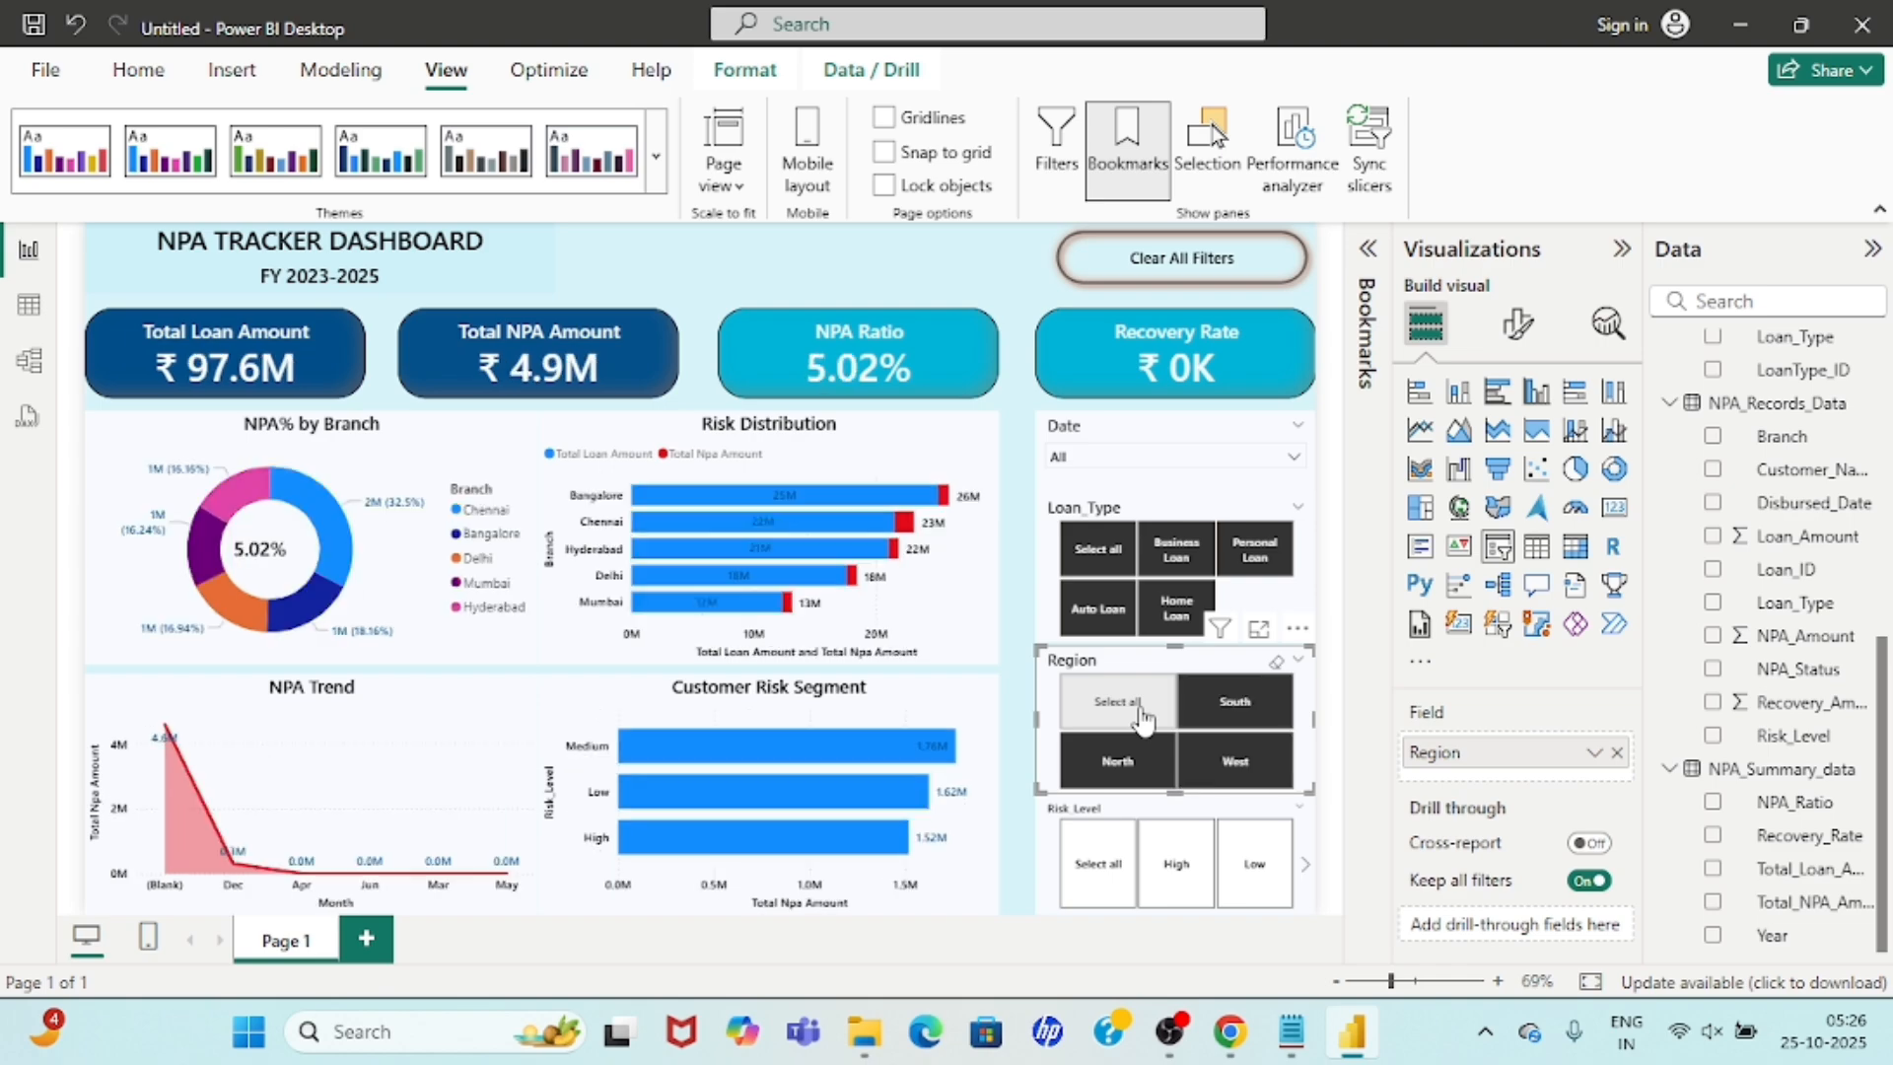
Test the Risk_Level slicer by filtering the dashboard to High, Low, High again and Medium.
{"action": "left_click", "coordinate": [1171, 865]}
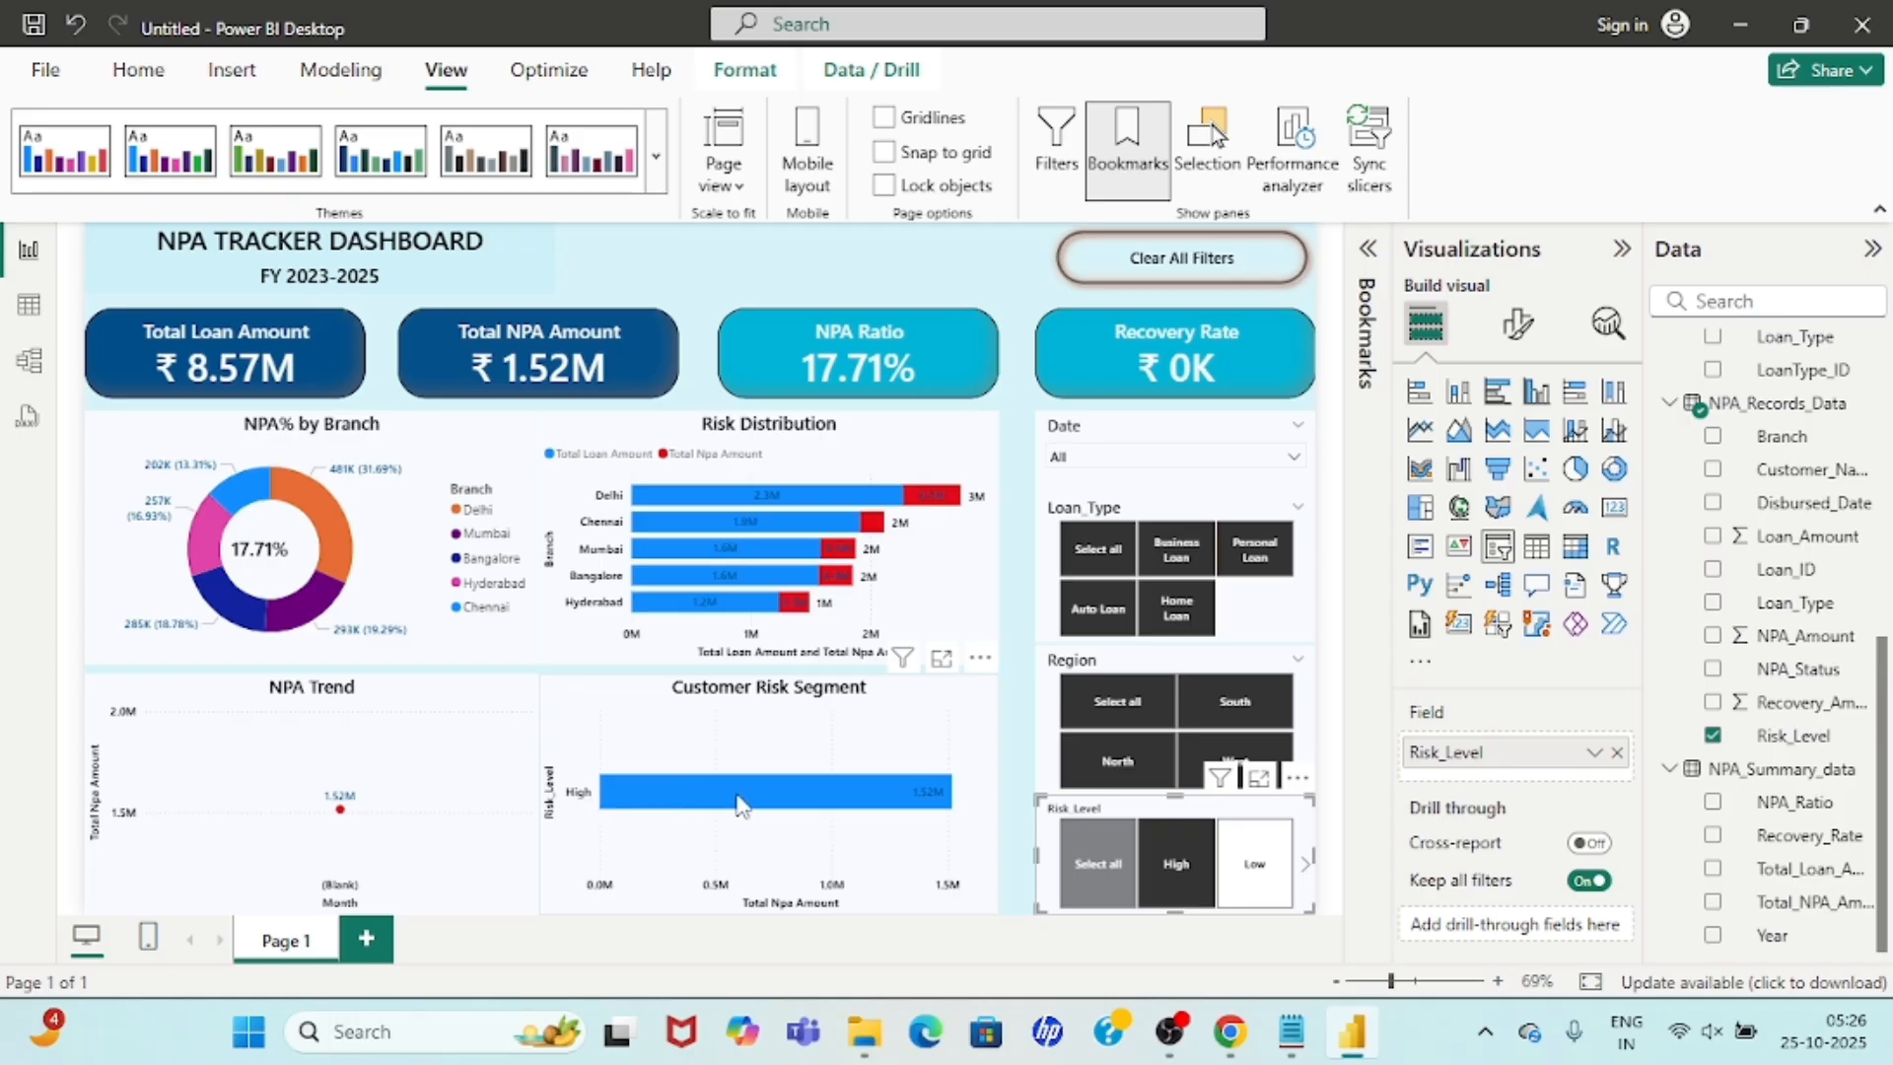
{"action": "mouse_move", "coordinate": [944, 806]}
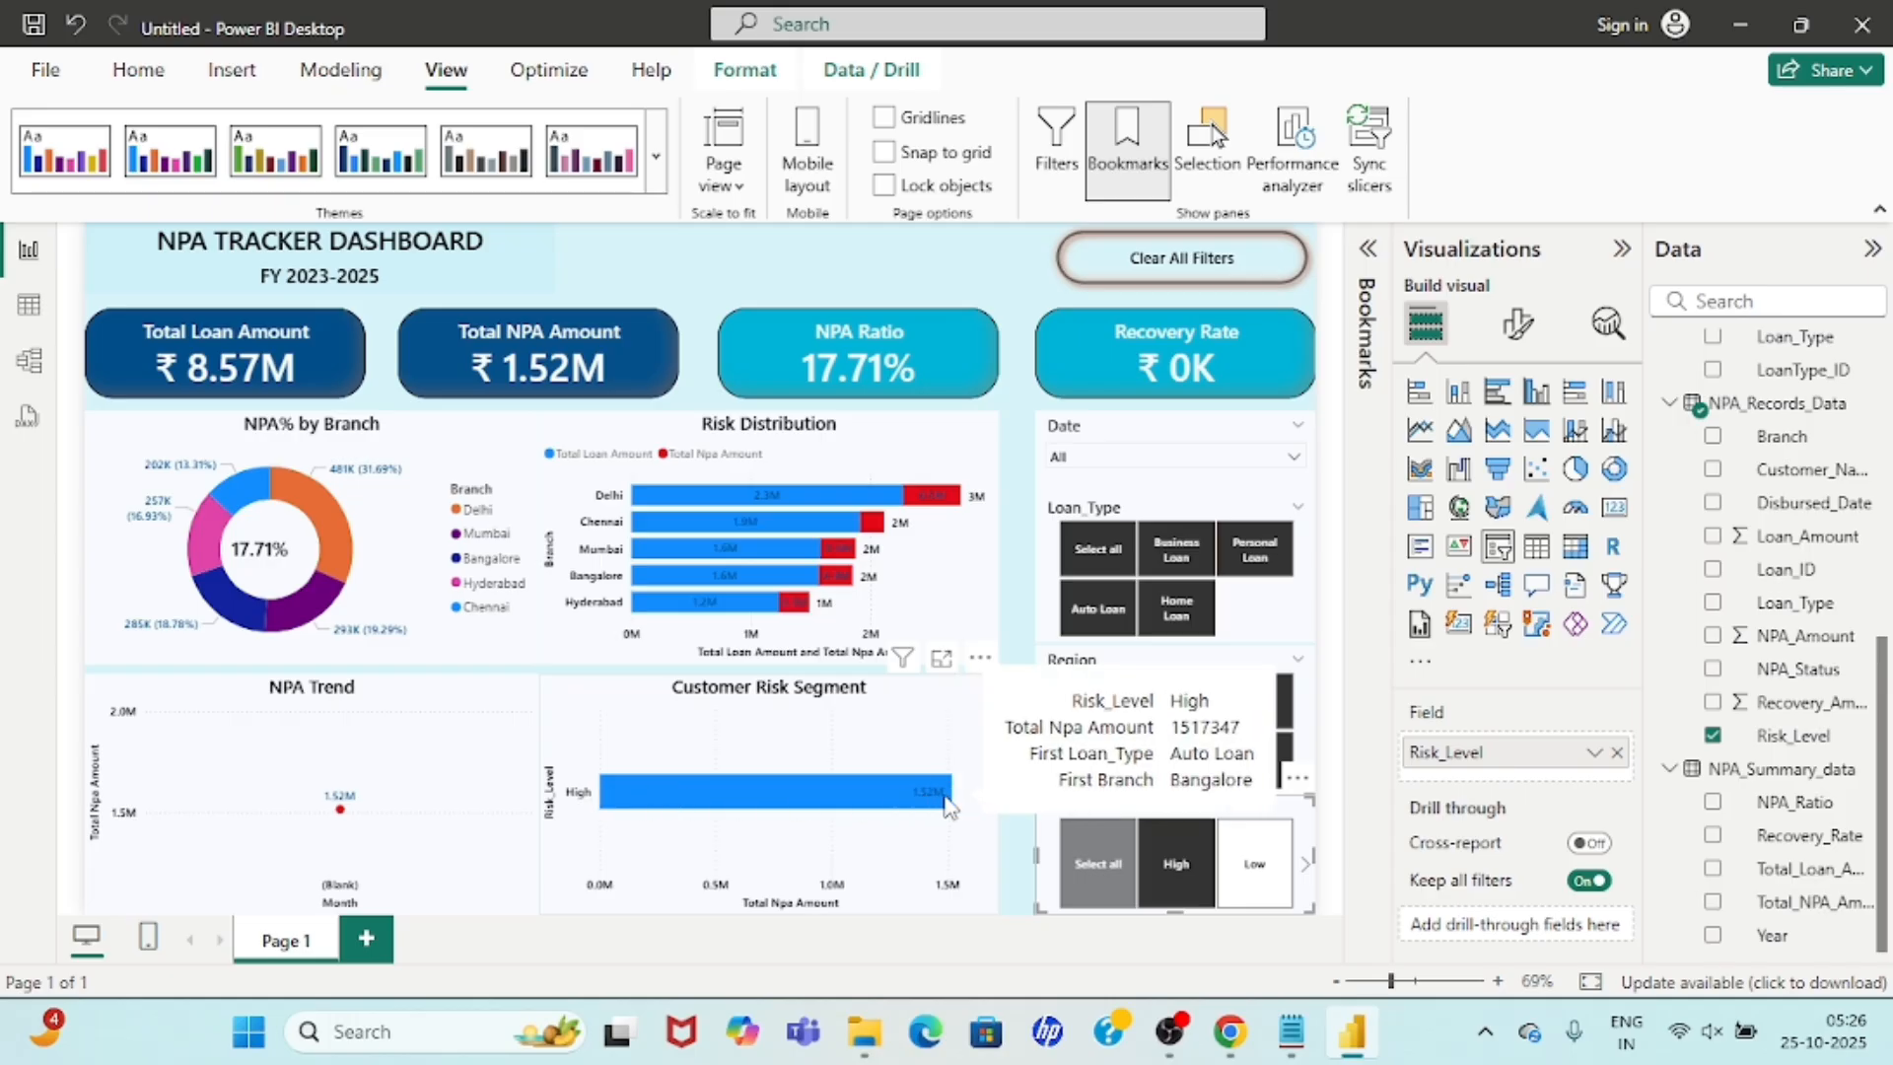
{"action": "mouse_move", "coordinate": [340, 811]}
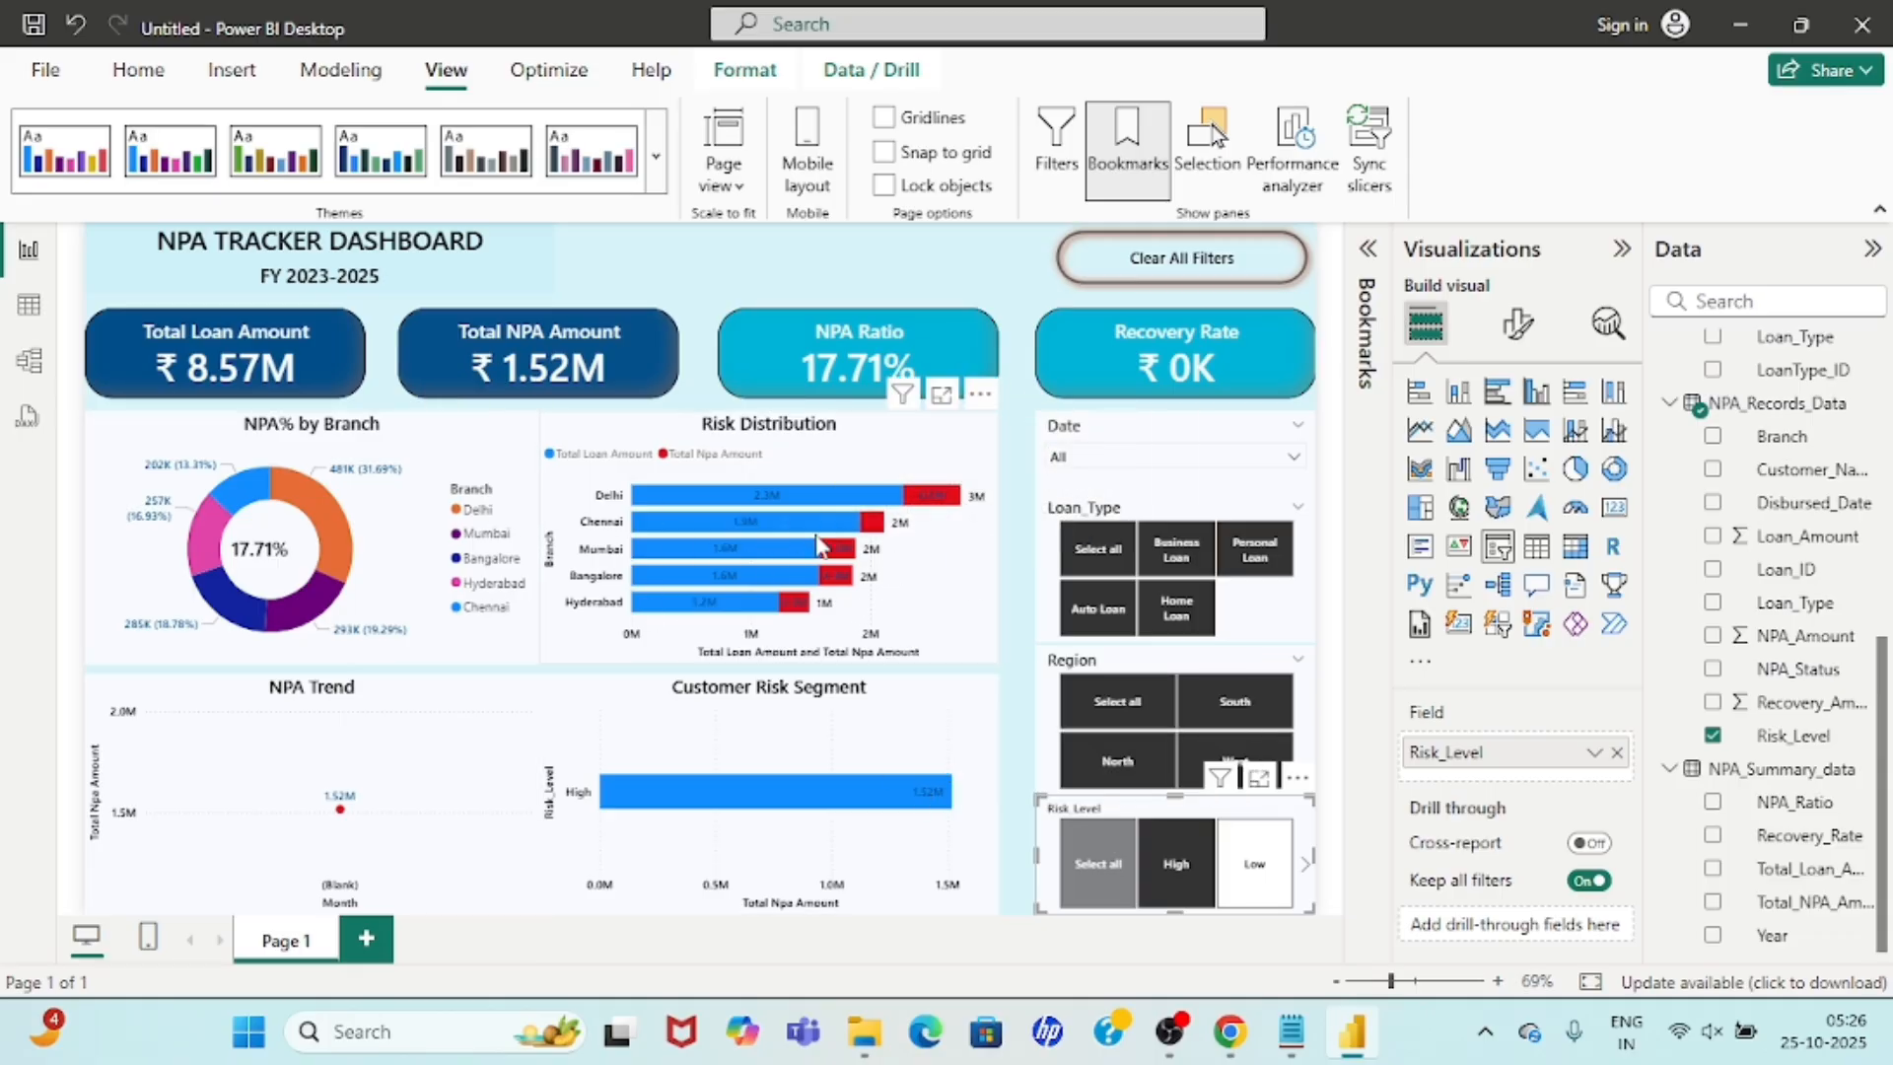
{"action": "left_click", "coordinate": [1272, 867]}
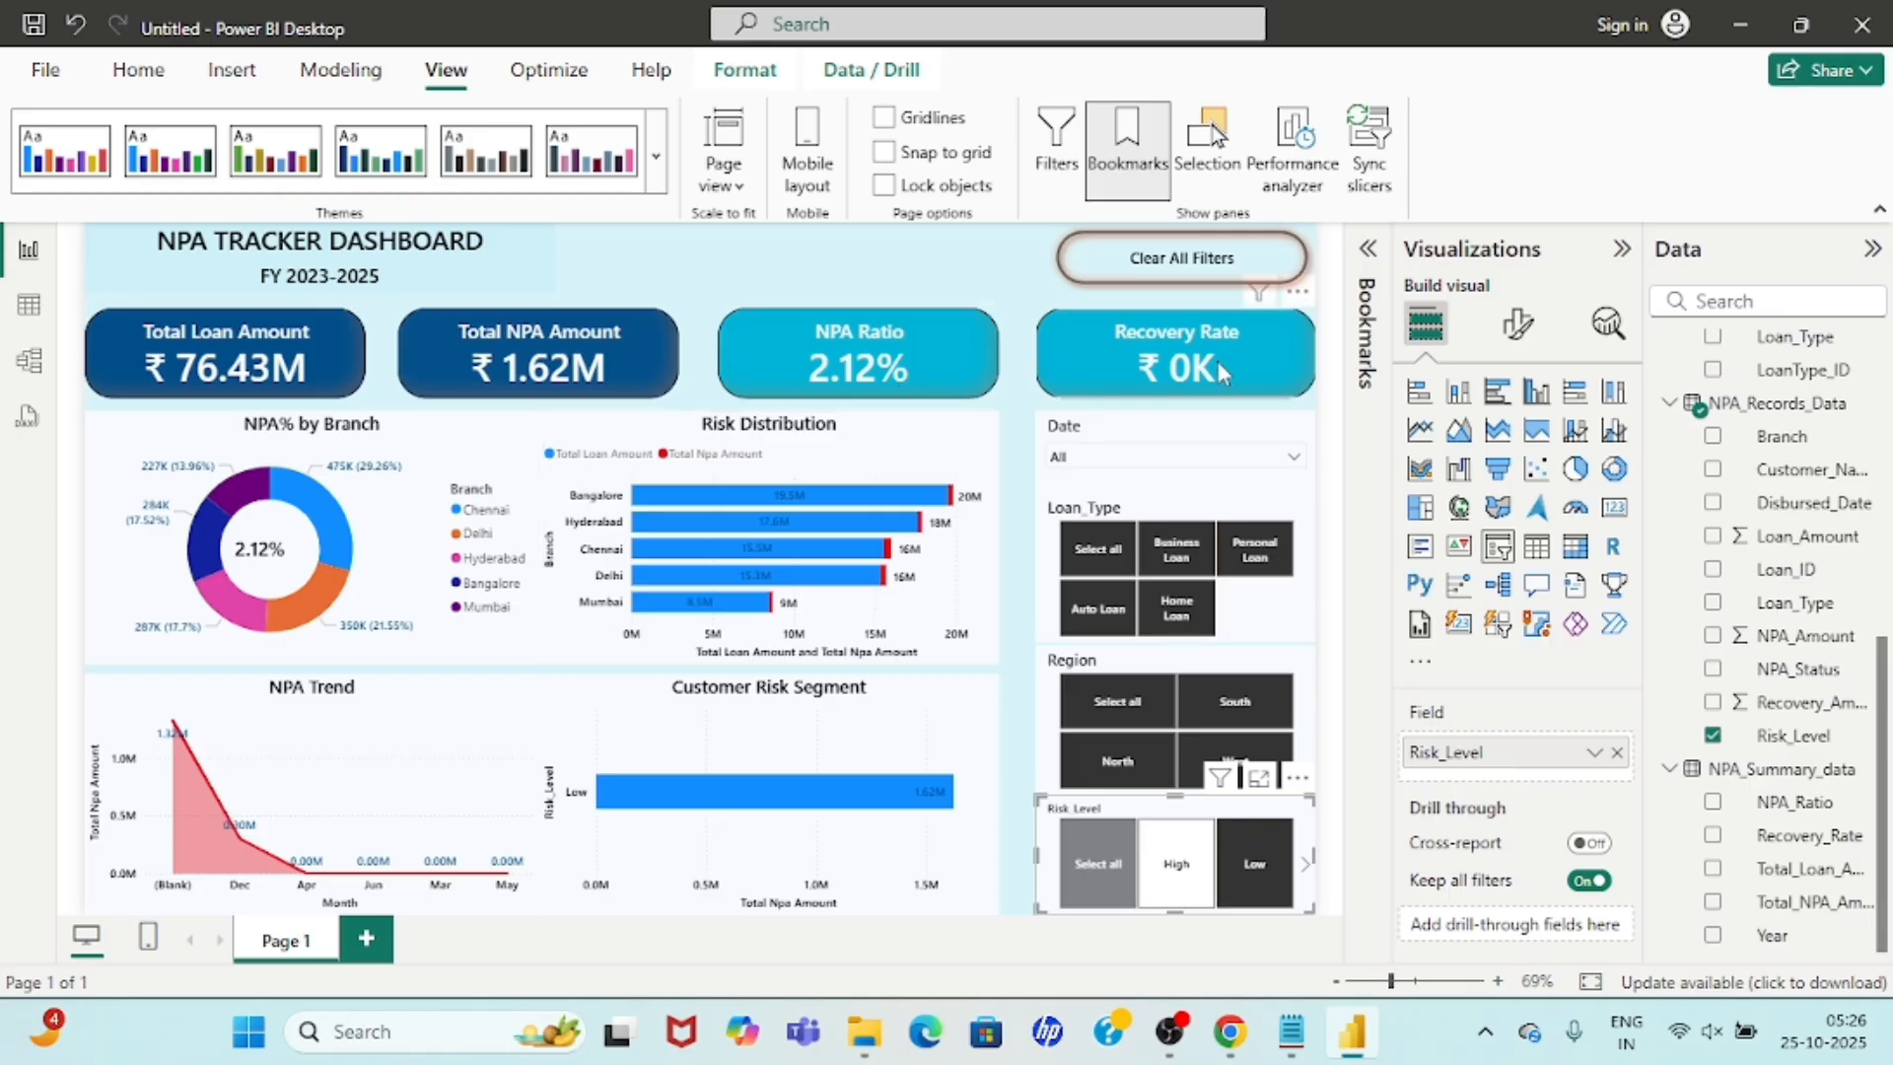
{"action": "left_click", "coordinate": [1190, 876]}
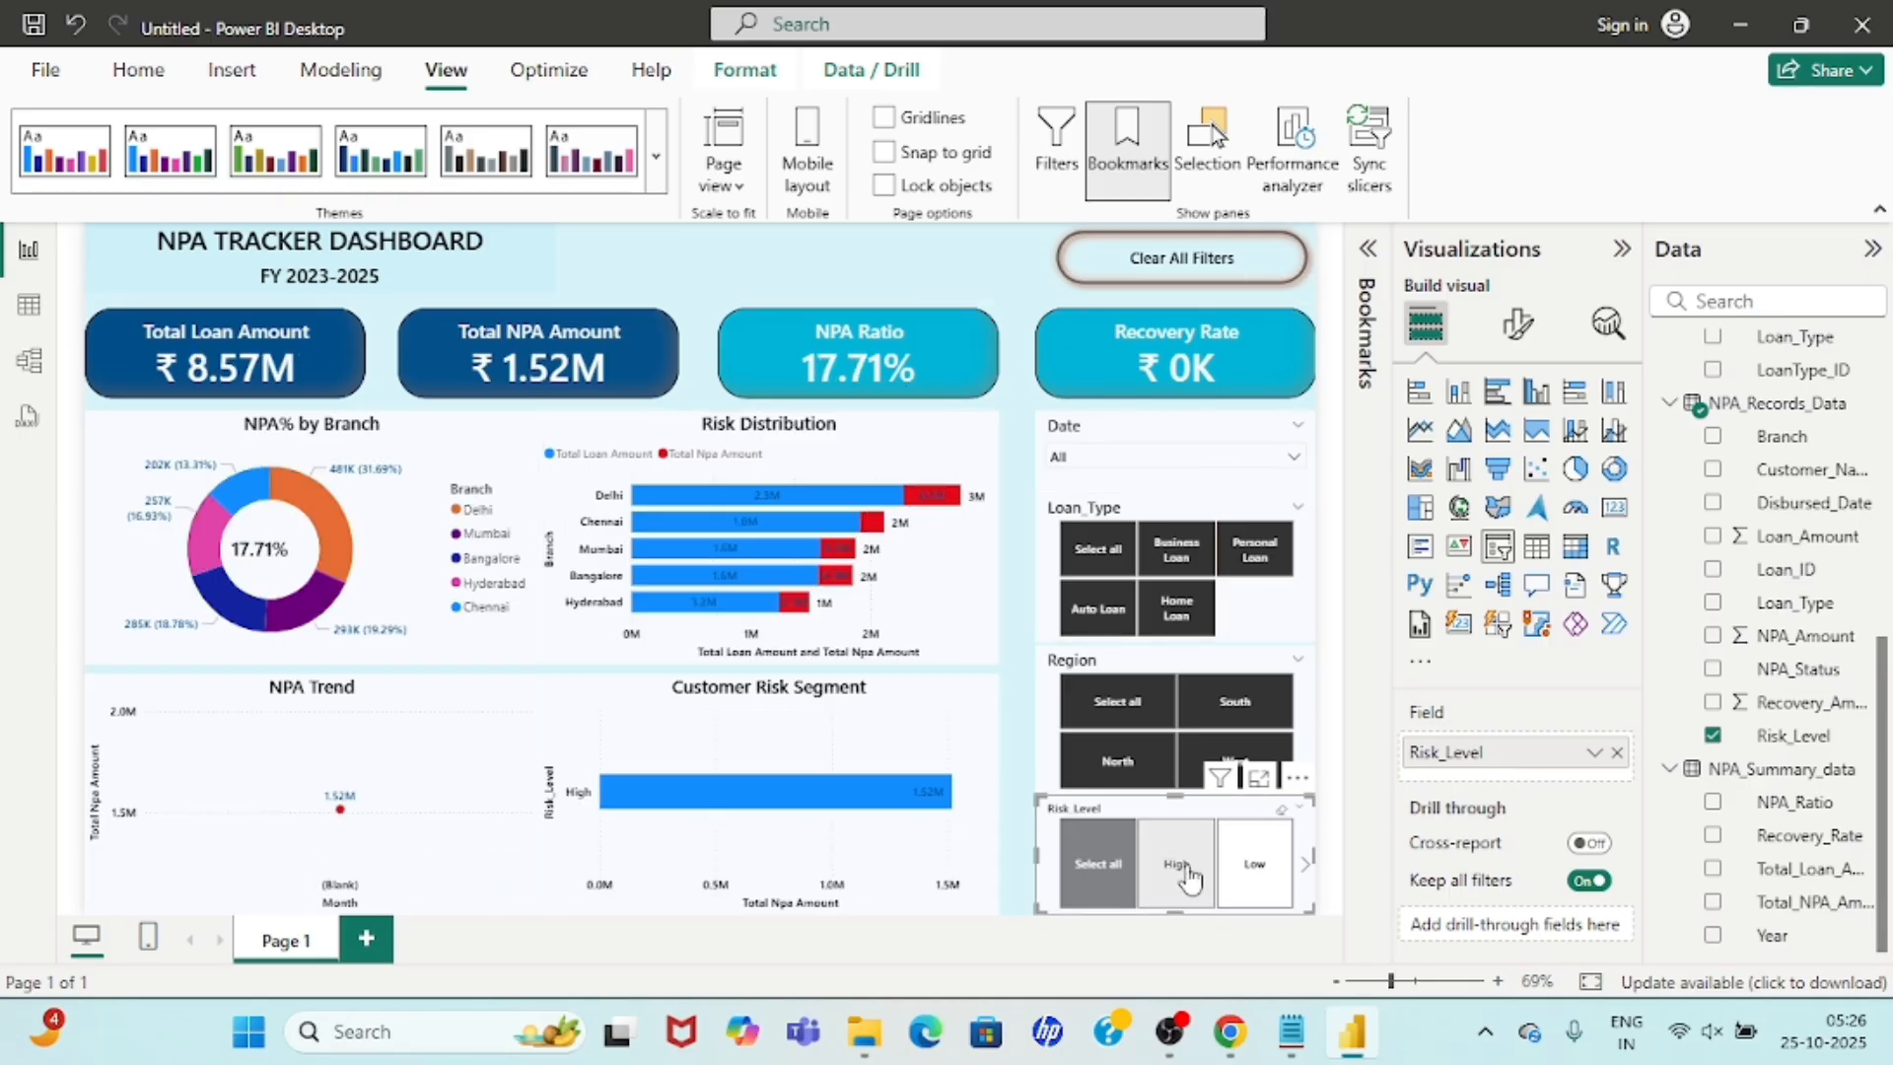
{"action": "left_click", "coordinate": [1308, 875]}
{"action": "left_click", "coordinate": [1273, 872]}
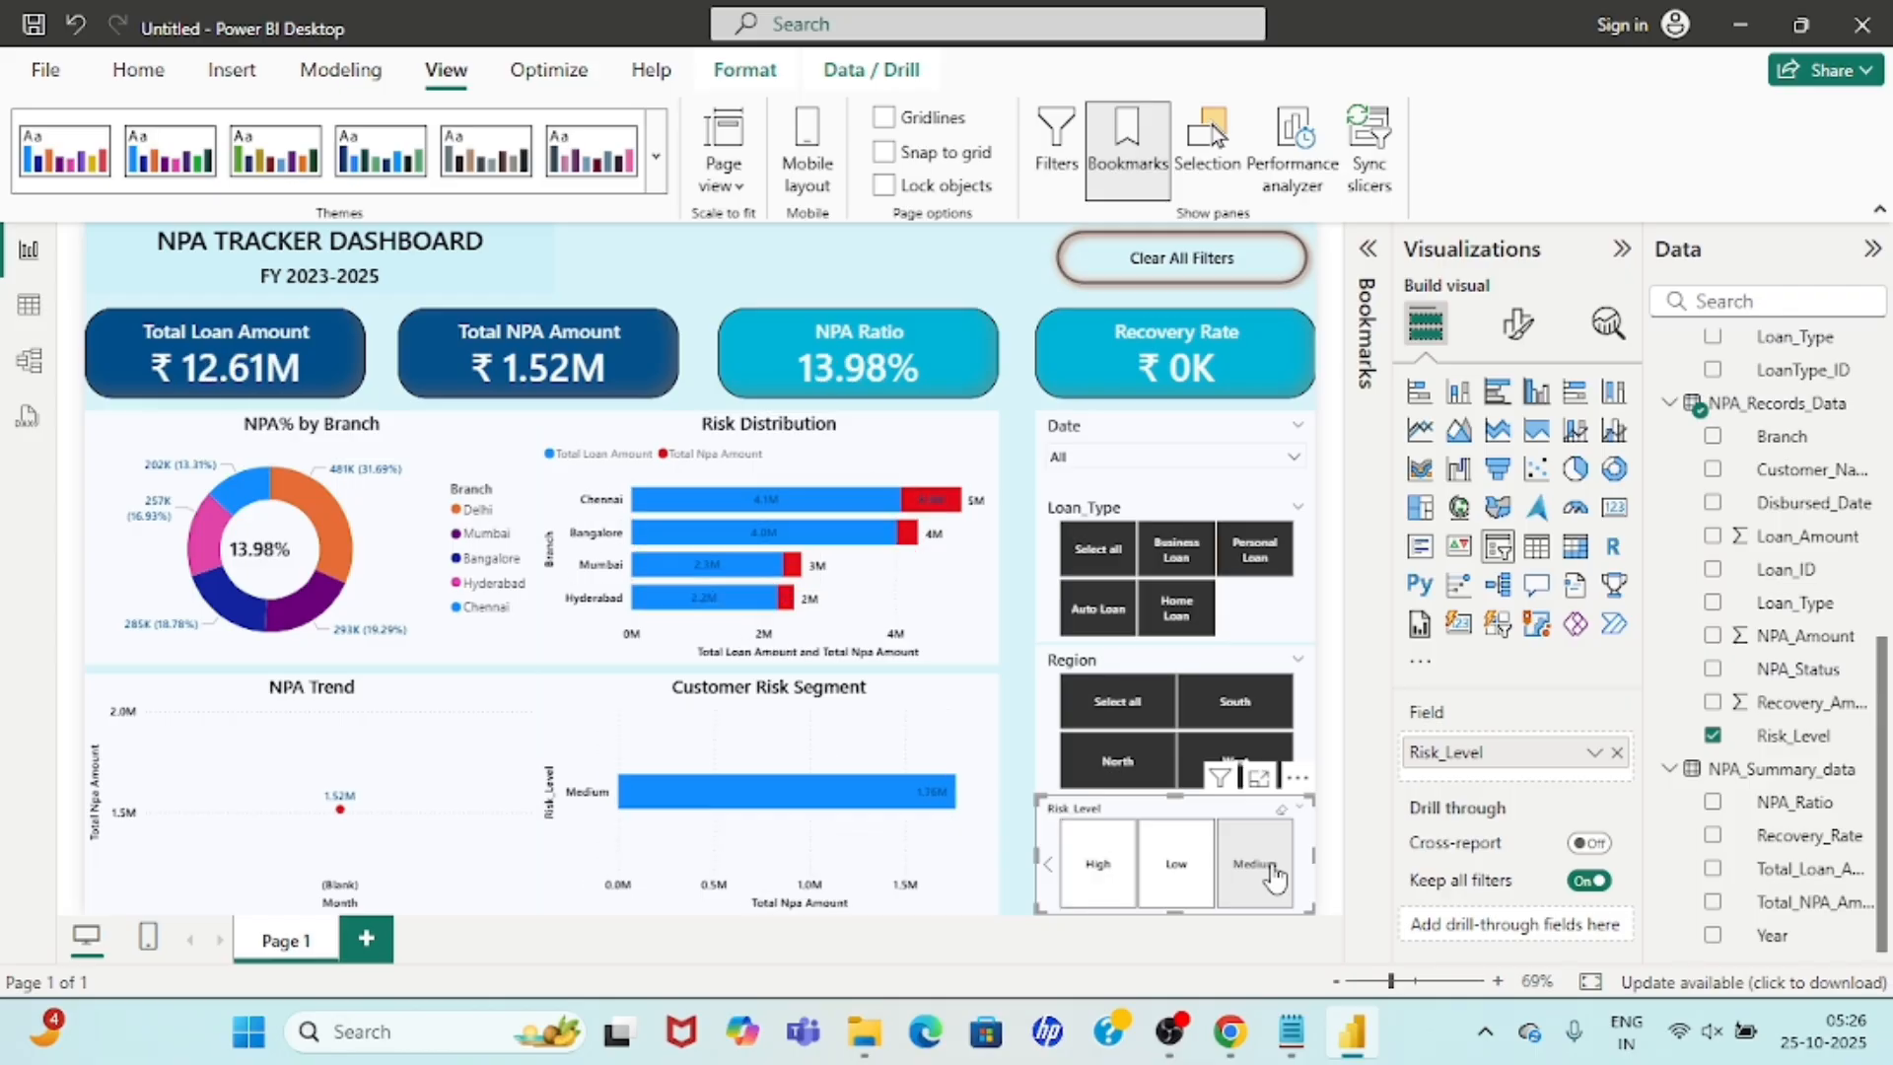
Clear the selections in the Loan_Type, Region and Risk_Level slicers so that no tile is highlighted.
{"action": "left_click", "coordinate": [1141, 586]}
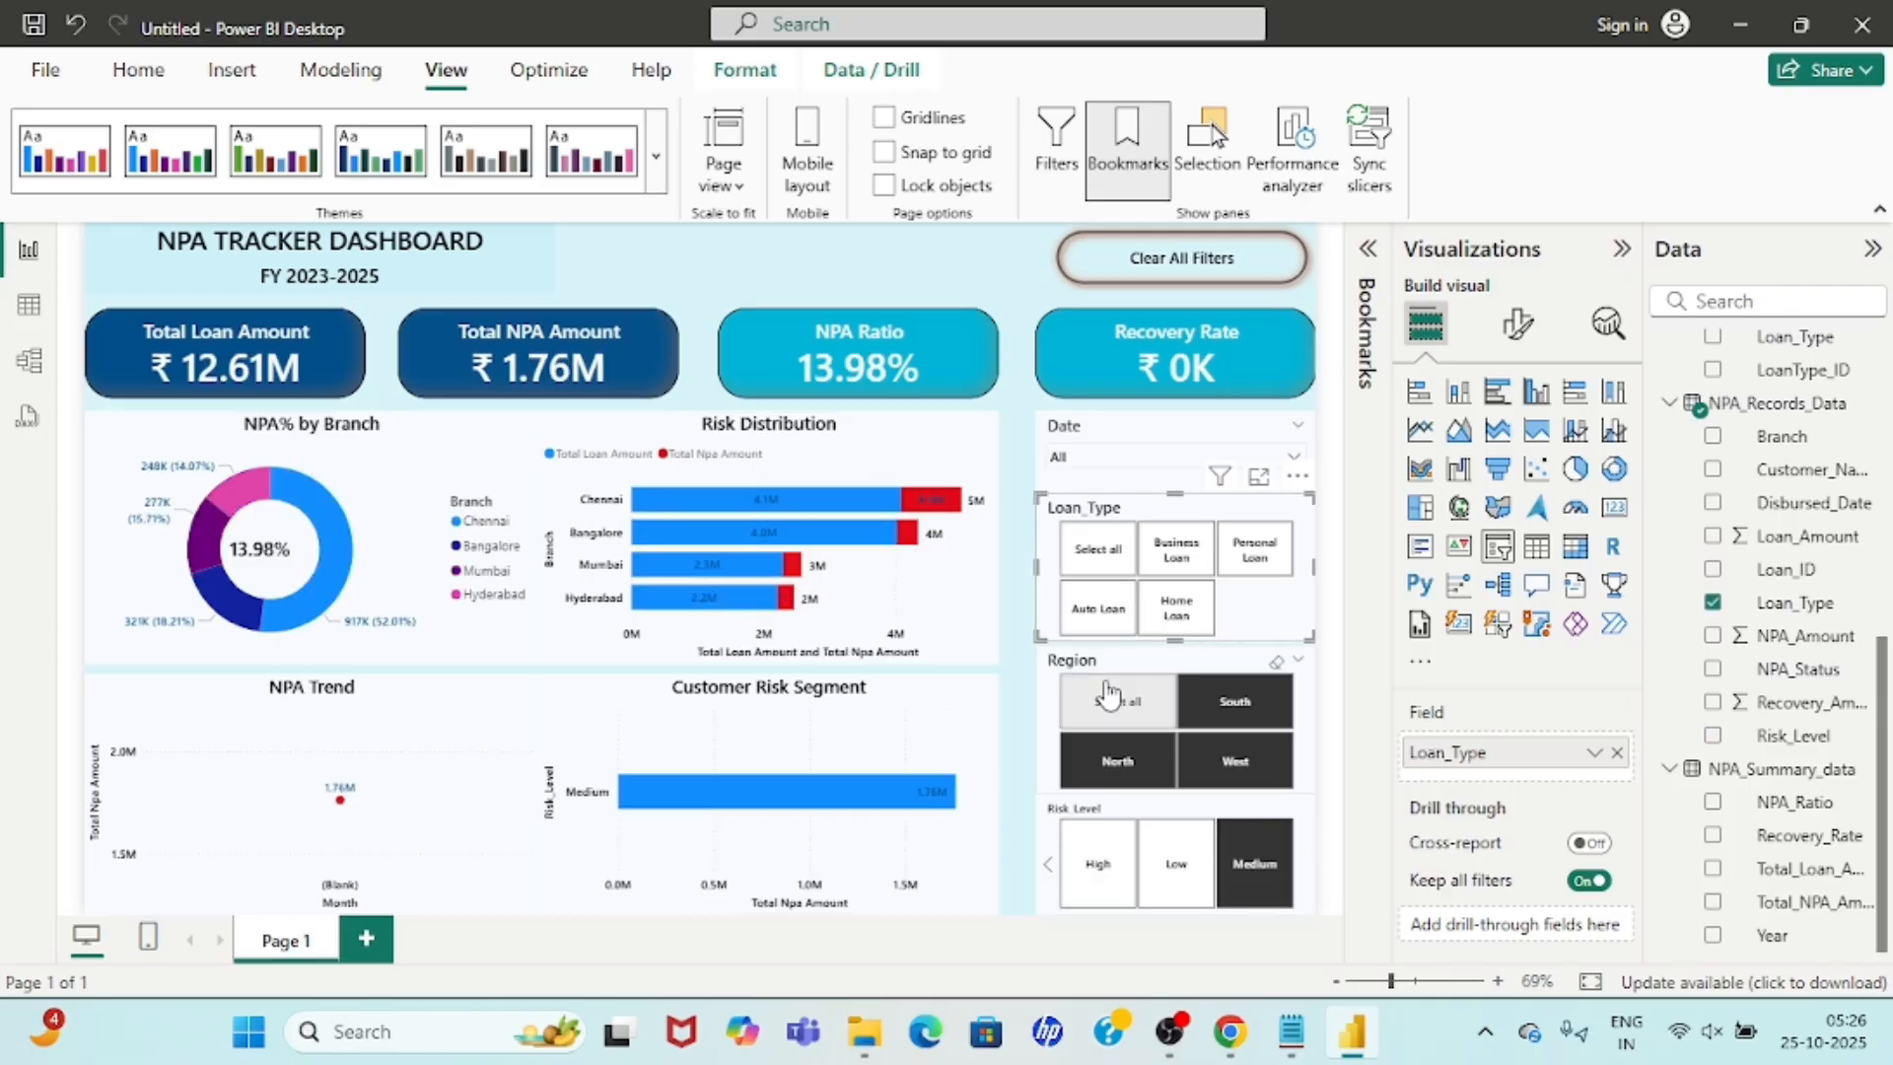
{"action": "left_click", "coordinate": [1110, 697]}
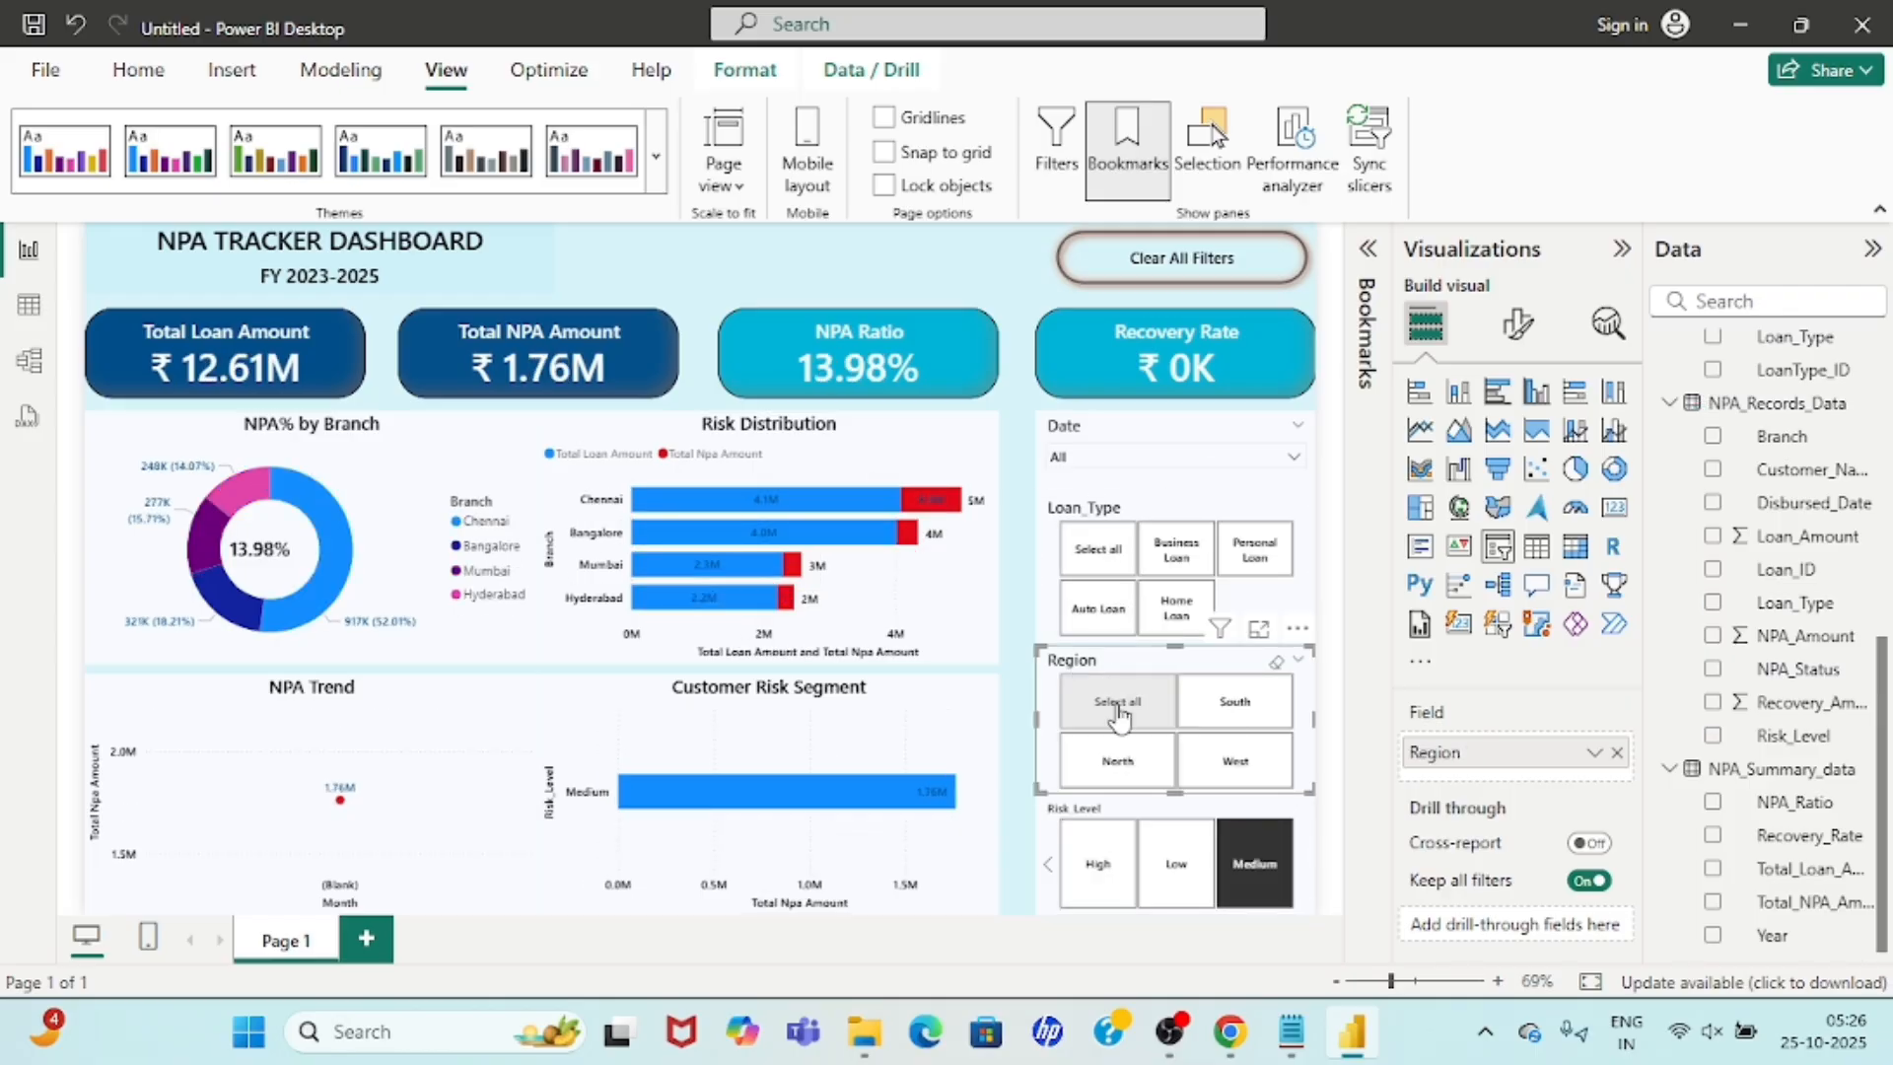
{"action": "left_click", "coordinate": [1045, 874]}
{"action": "left_click", "coordinate": [1108, 872]}
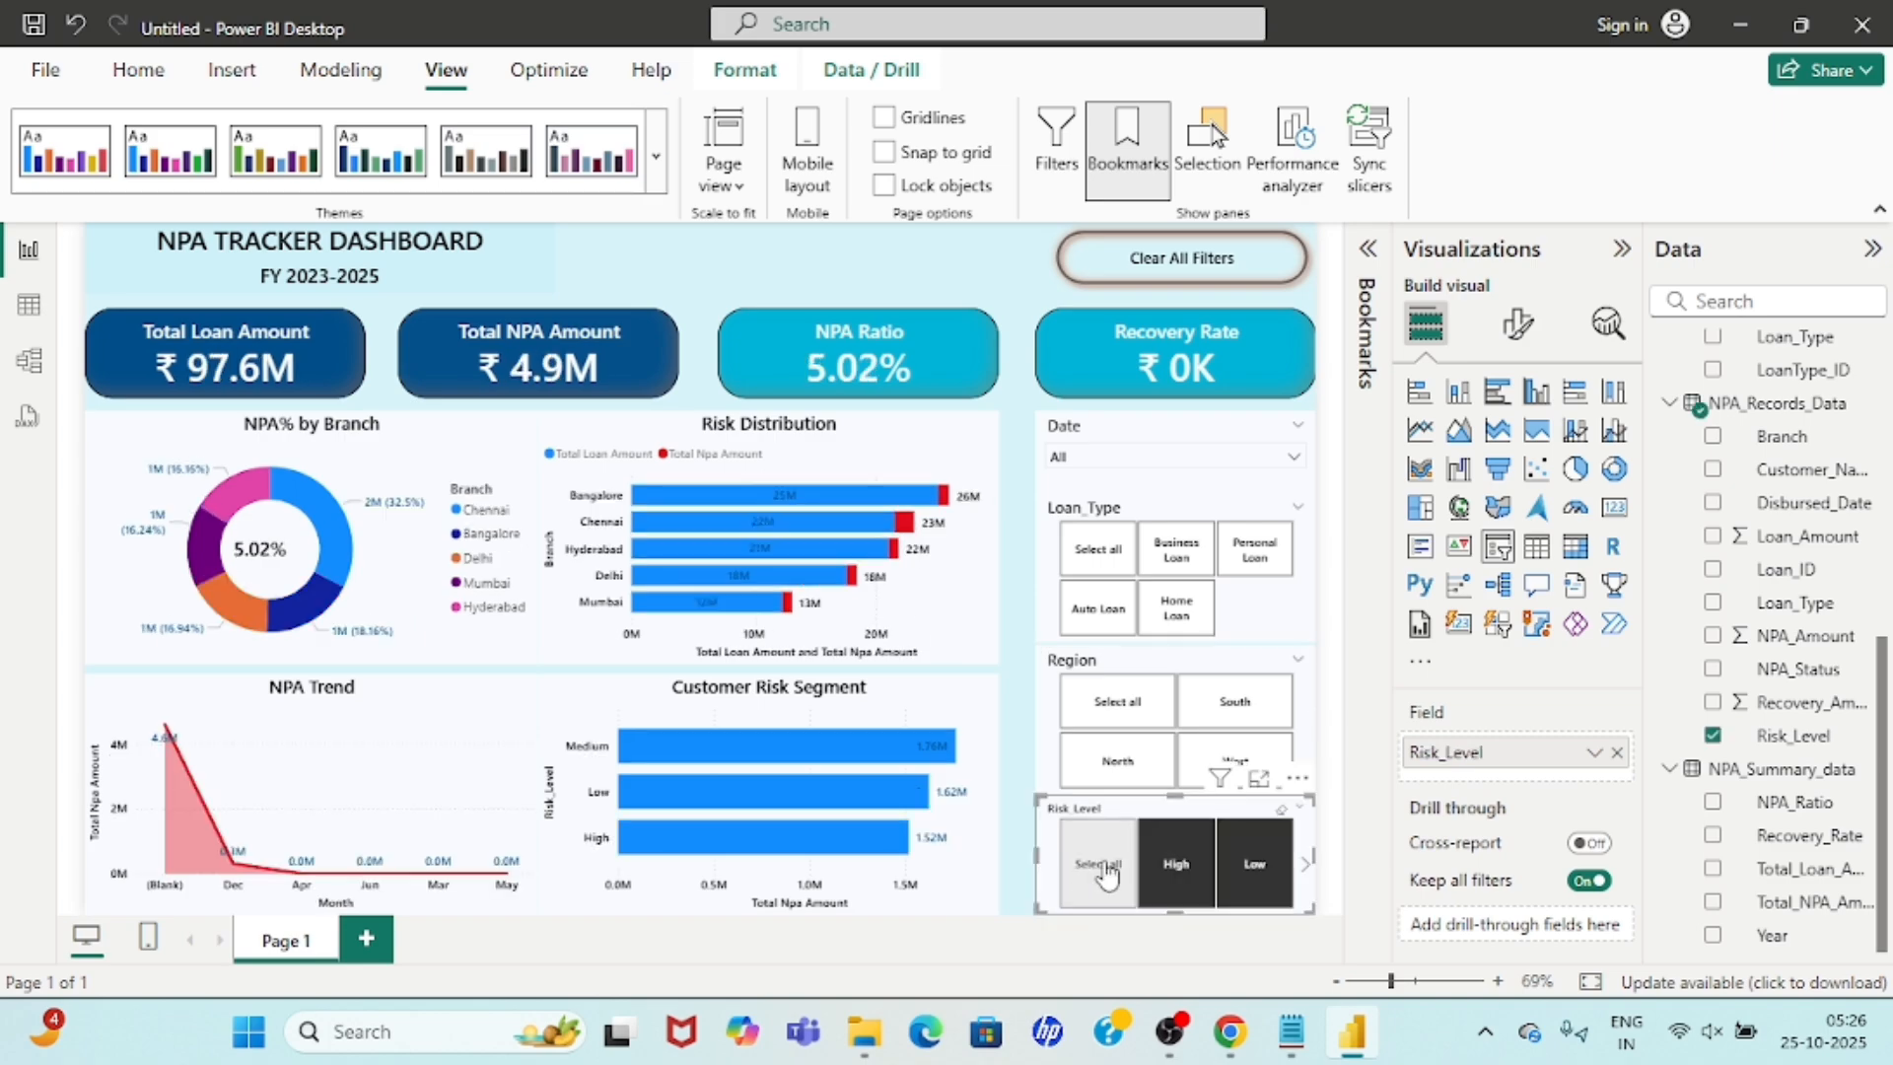
{"action": "left_click", "coordinate": [1108, 871]}
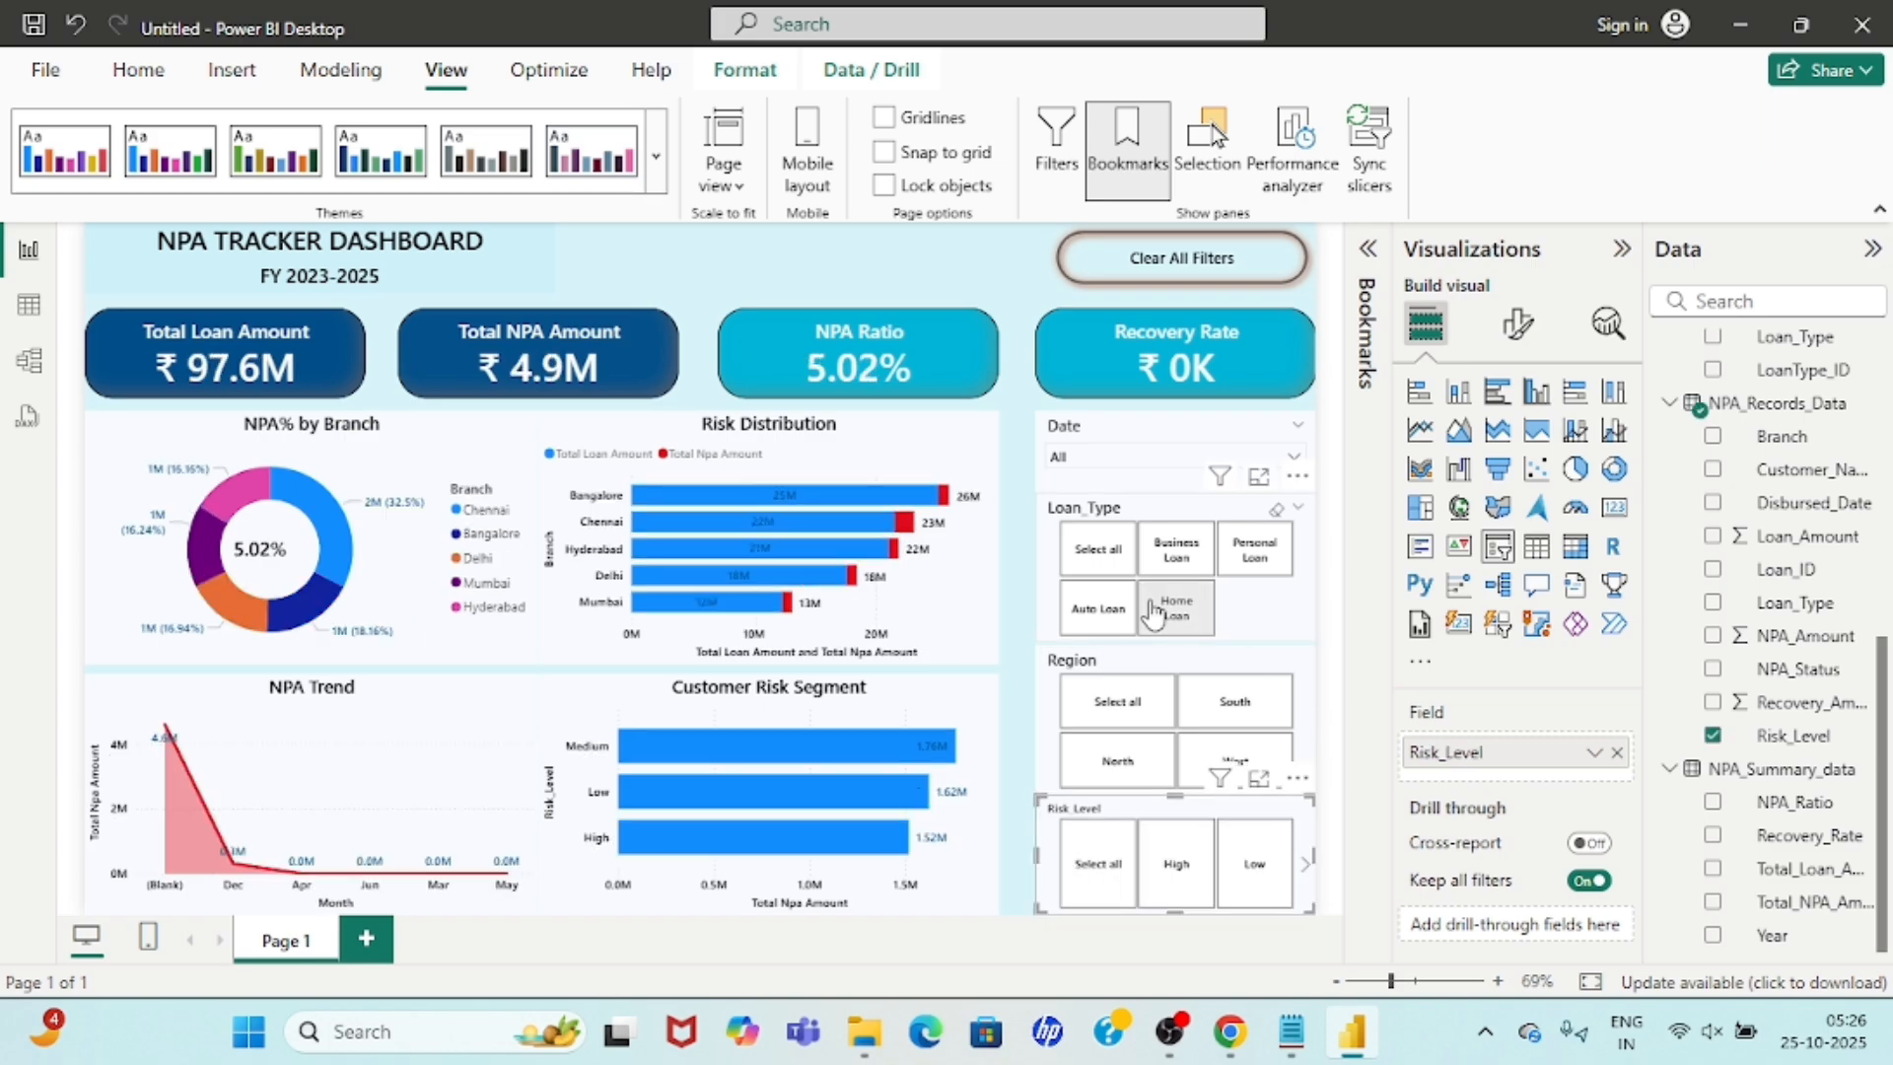
Set the display units of the Recovery Rate card's callout value to None.
{"action": "left_click", "coordinate": [1193, 373]}
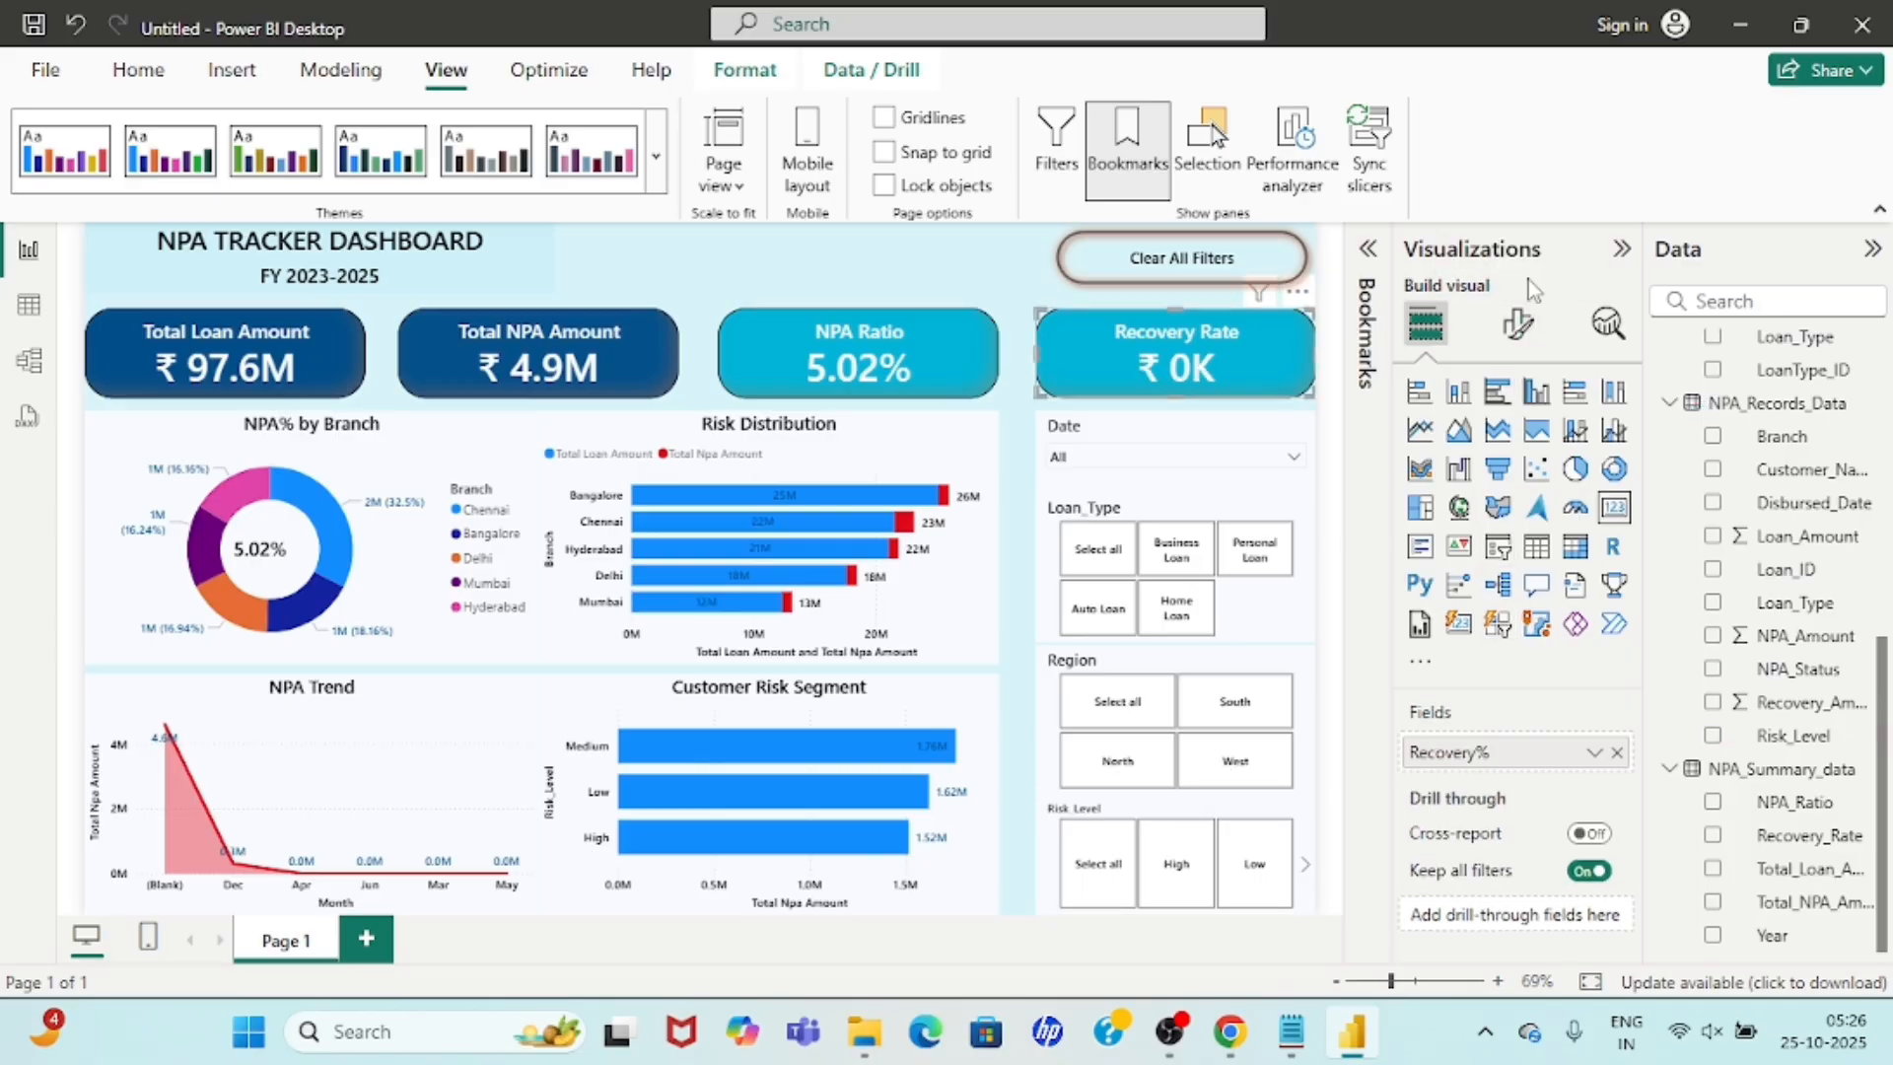
{"action": "left_click", "coordinate": [1519, 327]}
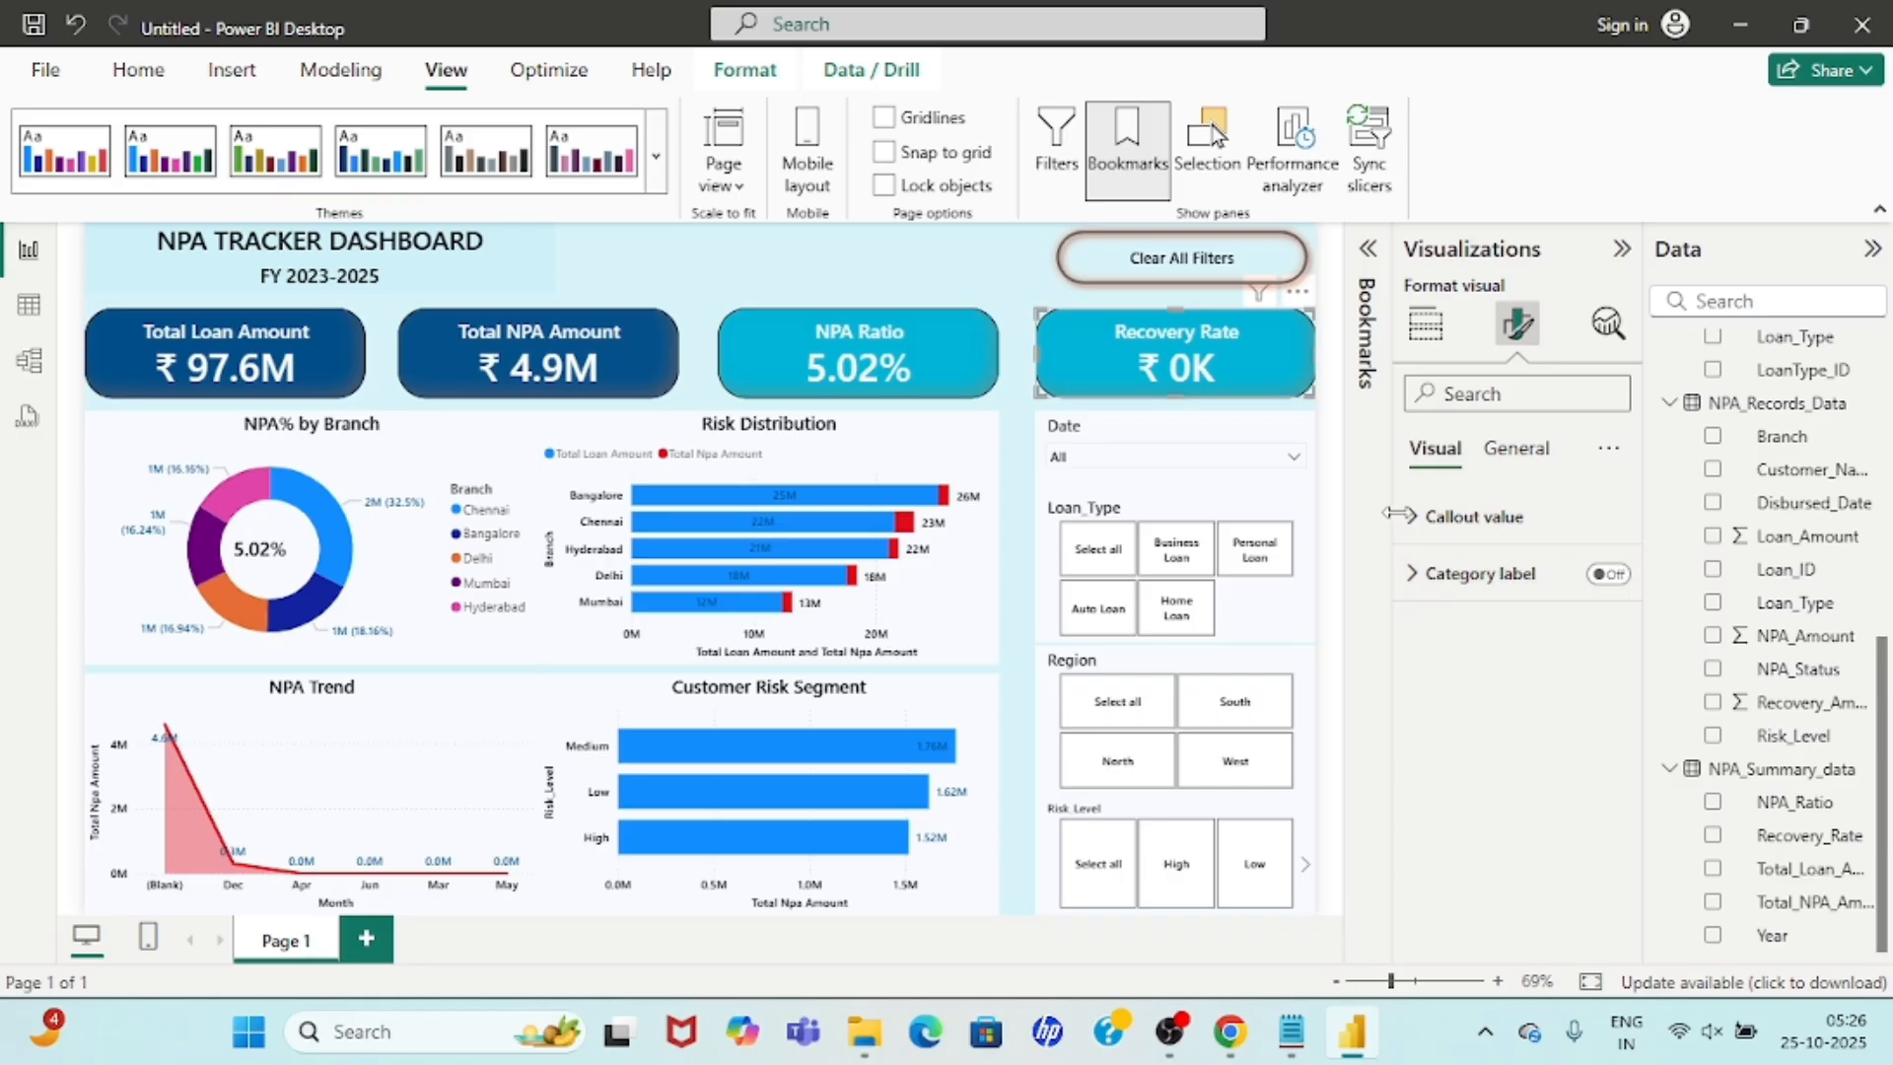
{"action": "left_click", "coordinate": [1426, 528]}
{"action": "scroll", "coordinate": [1553, 730], "scroll_direction": "down", "scroll_amount": 3}
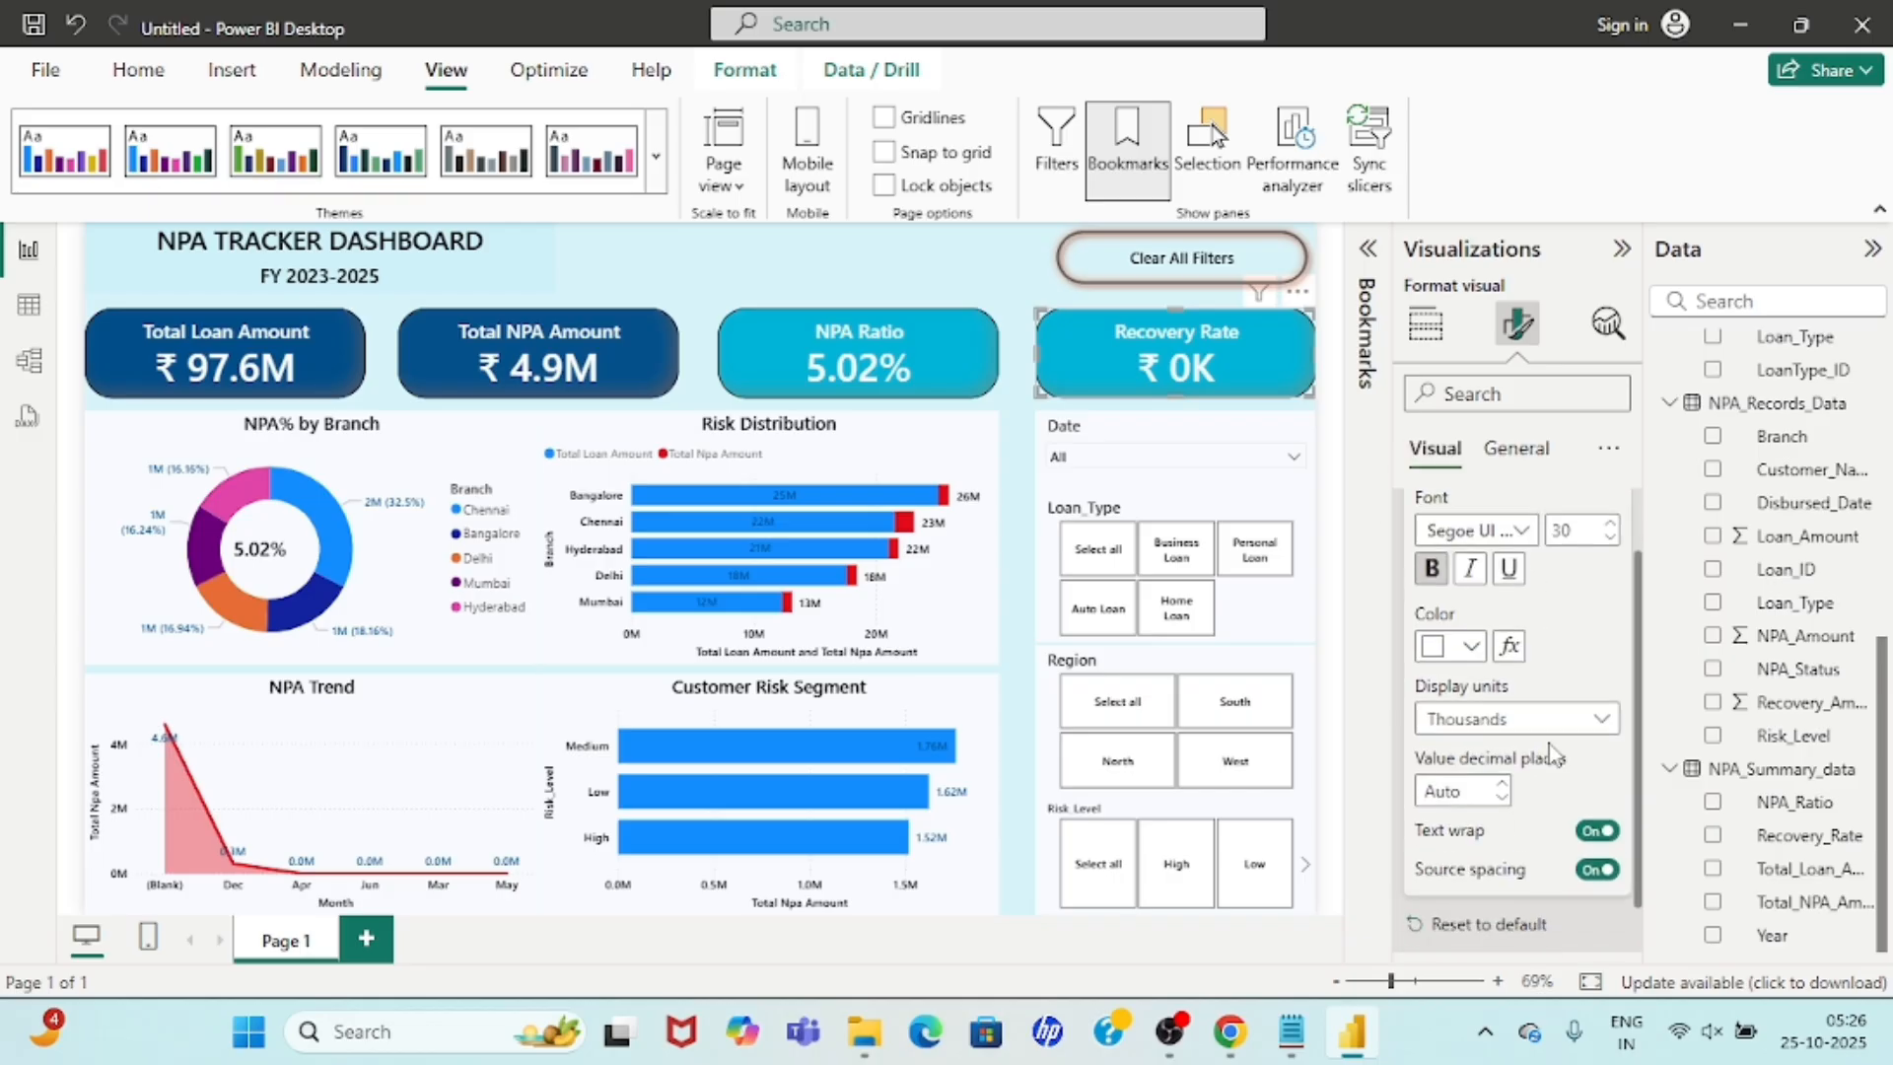
{"action": "left_click", "coordinate": [1576, 712]}
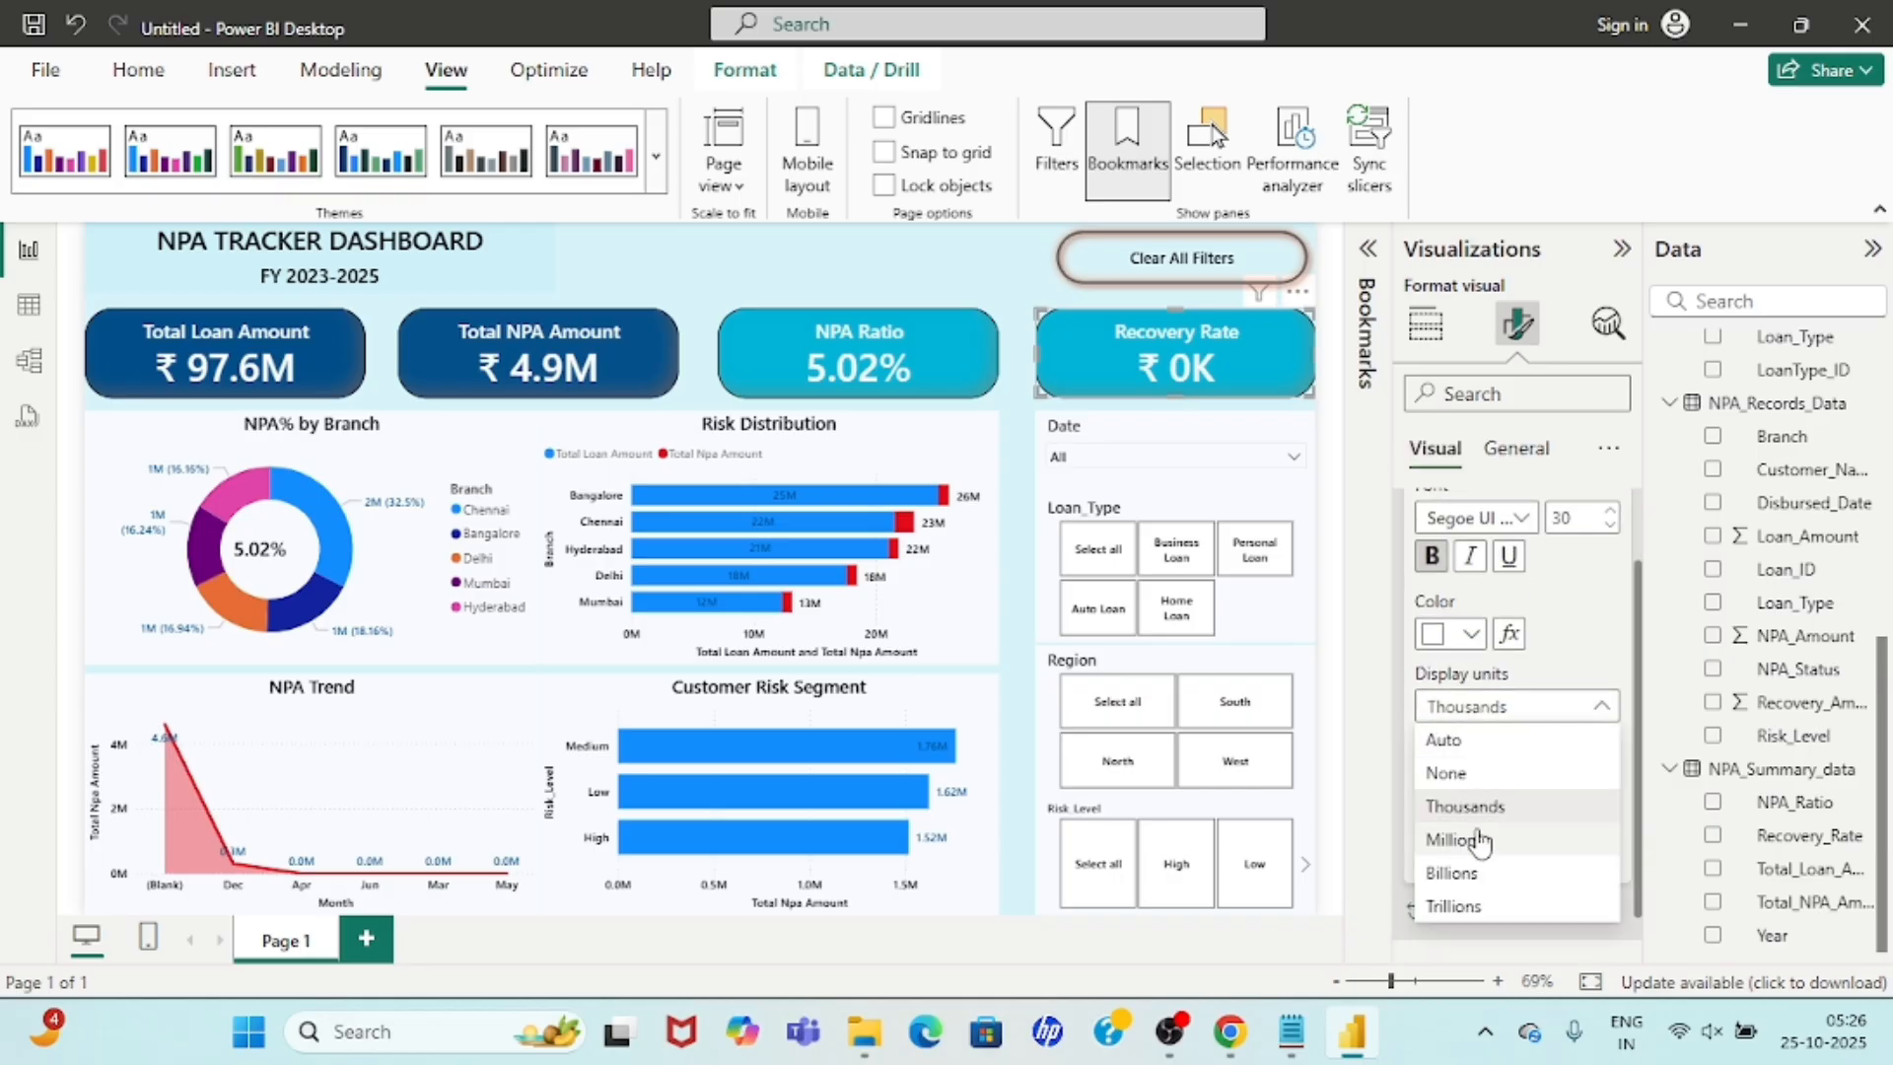
{"action": "left_click", "coordinate": [1488, 778]}
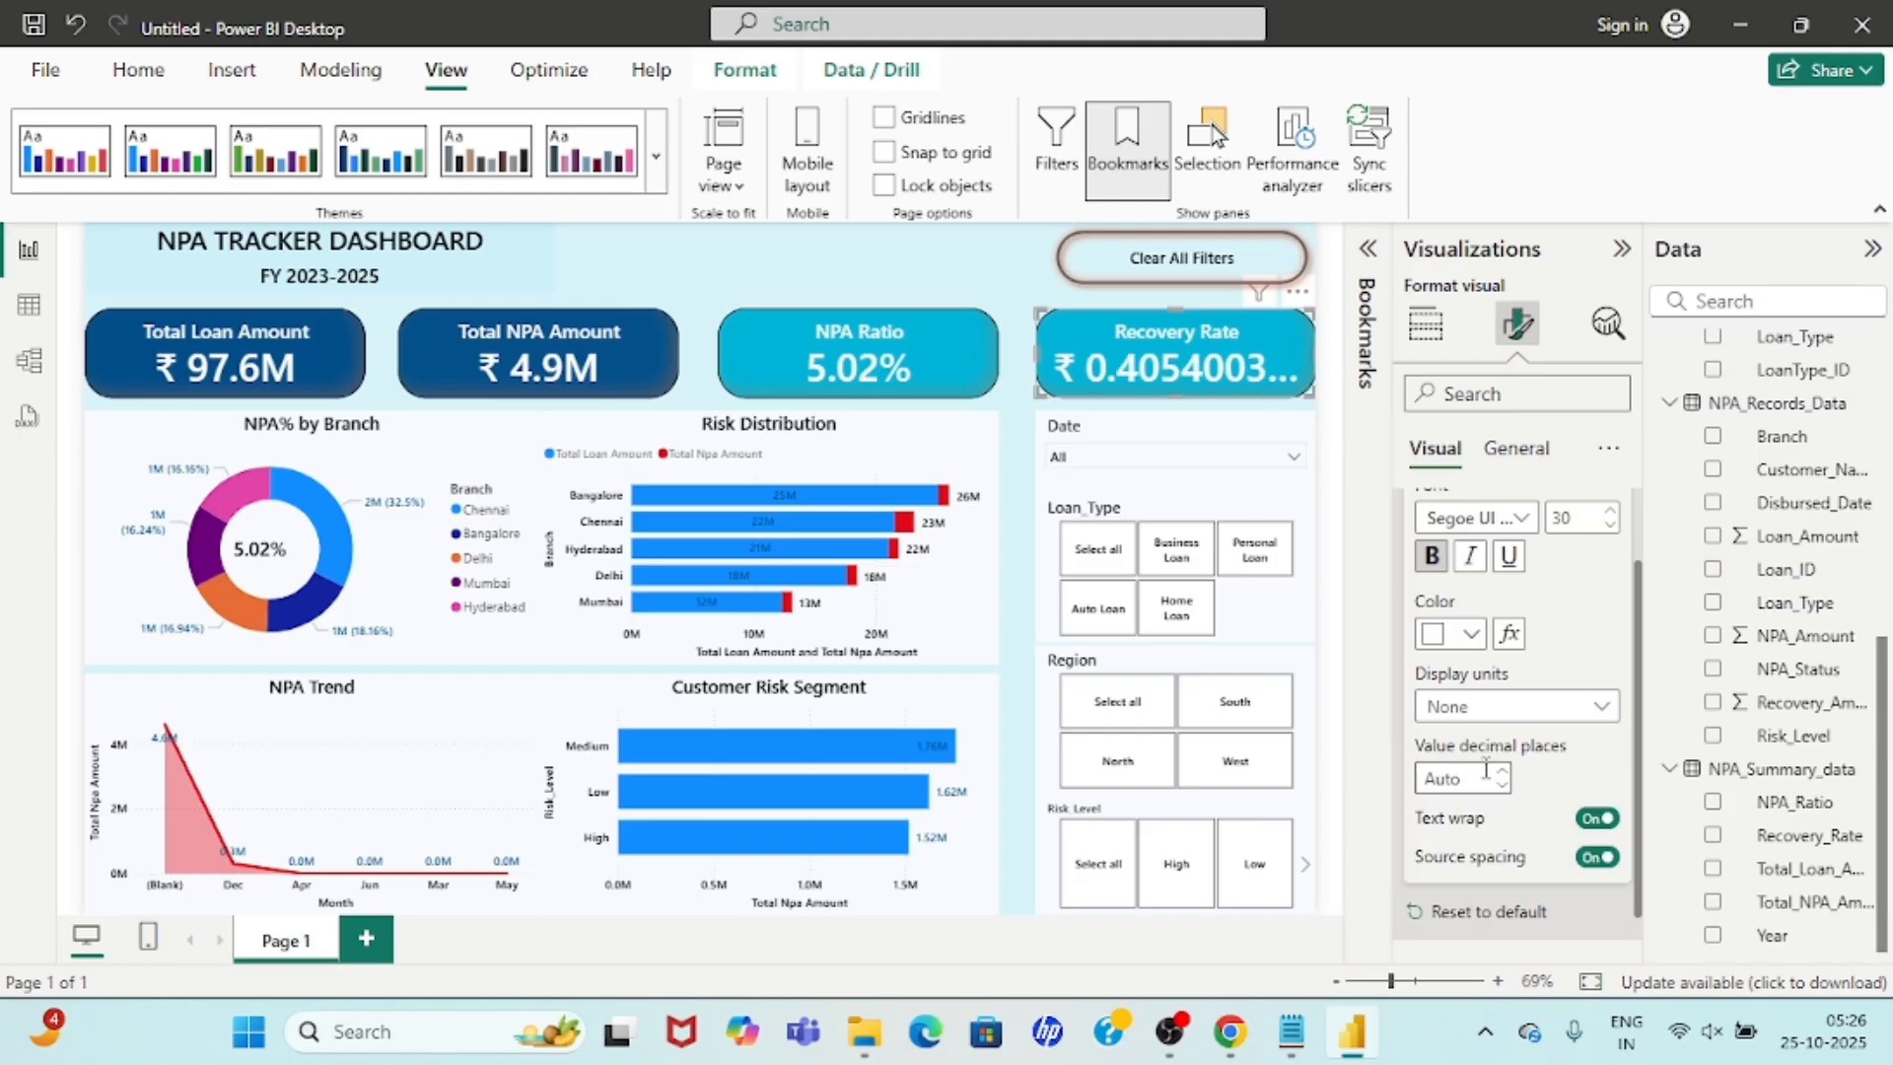
{"action": "left_click", "coordinate": [1337, 507]}
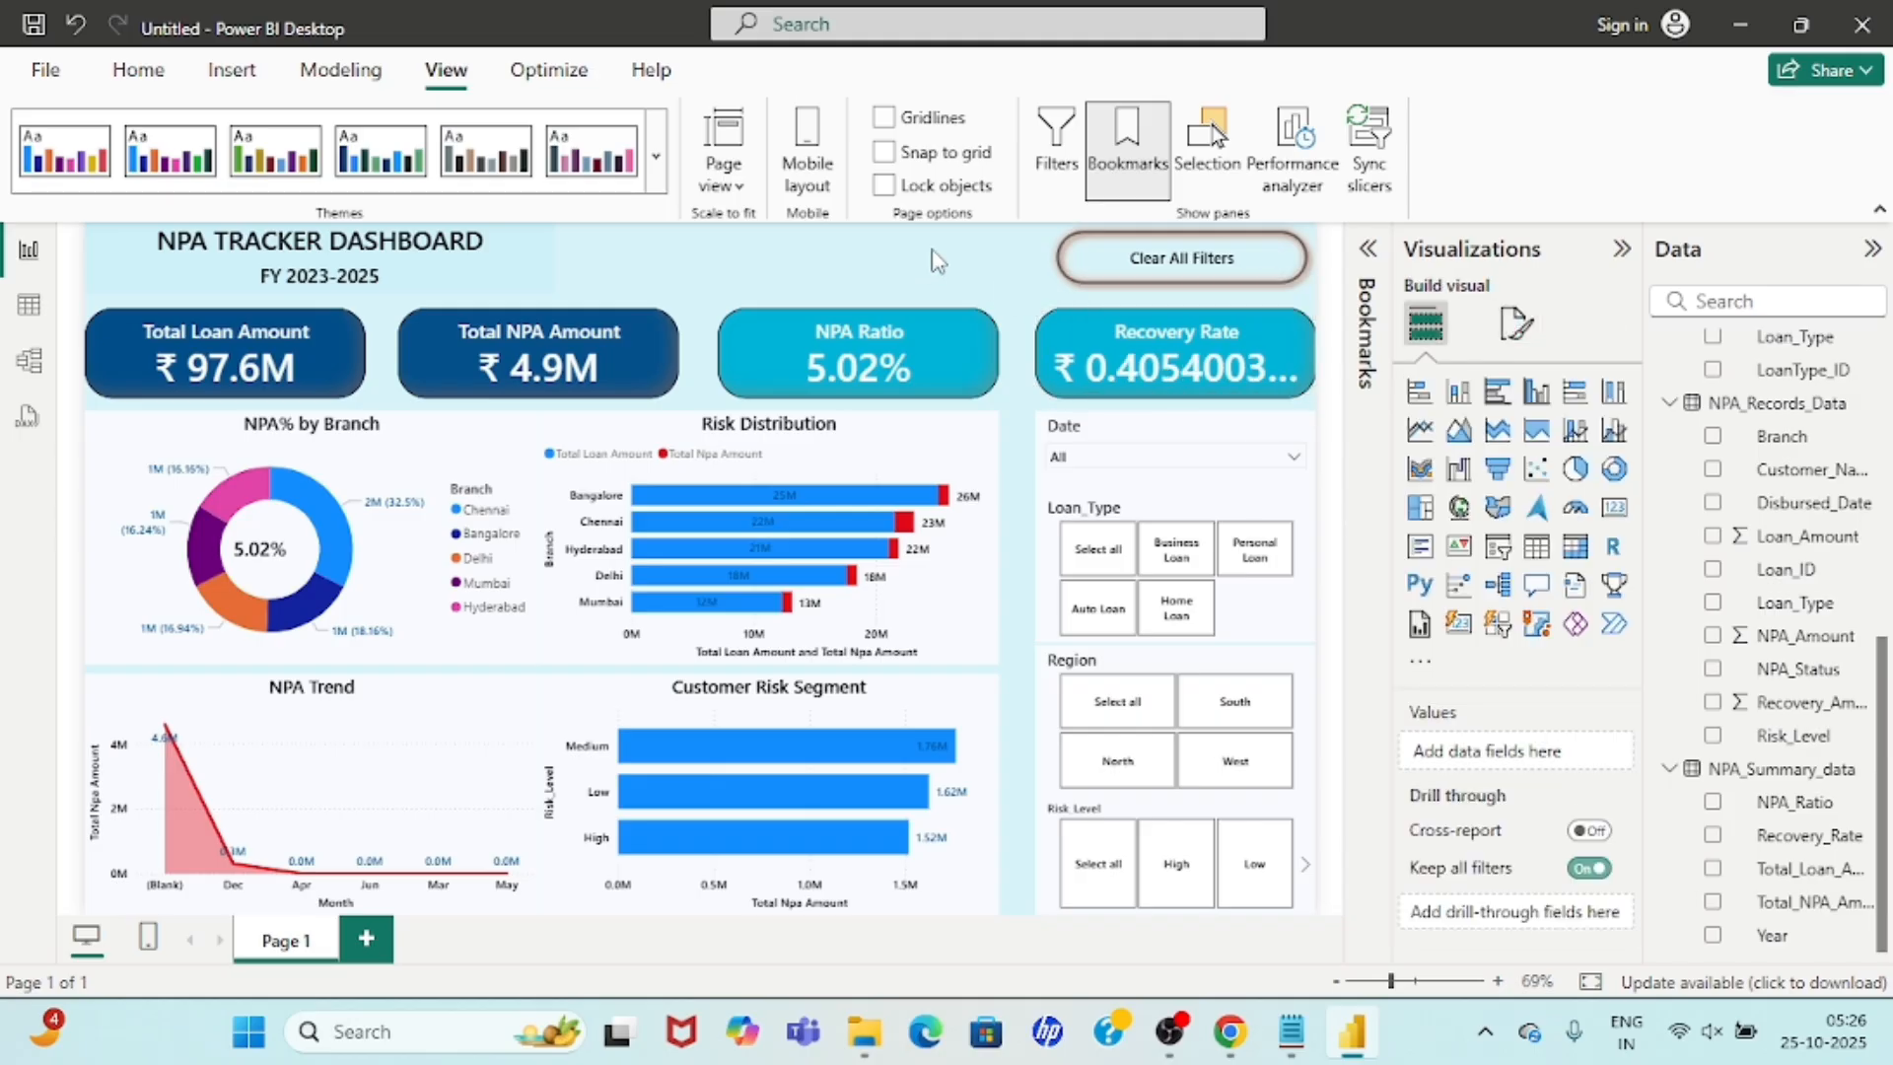
Check the Recovery Rate card by filtering Loan_Type to Business Loan, Personal Loan and Home Loan in turn.
{"action": "left_click", "coordinate": [1179, 550]}
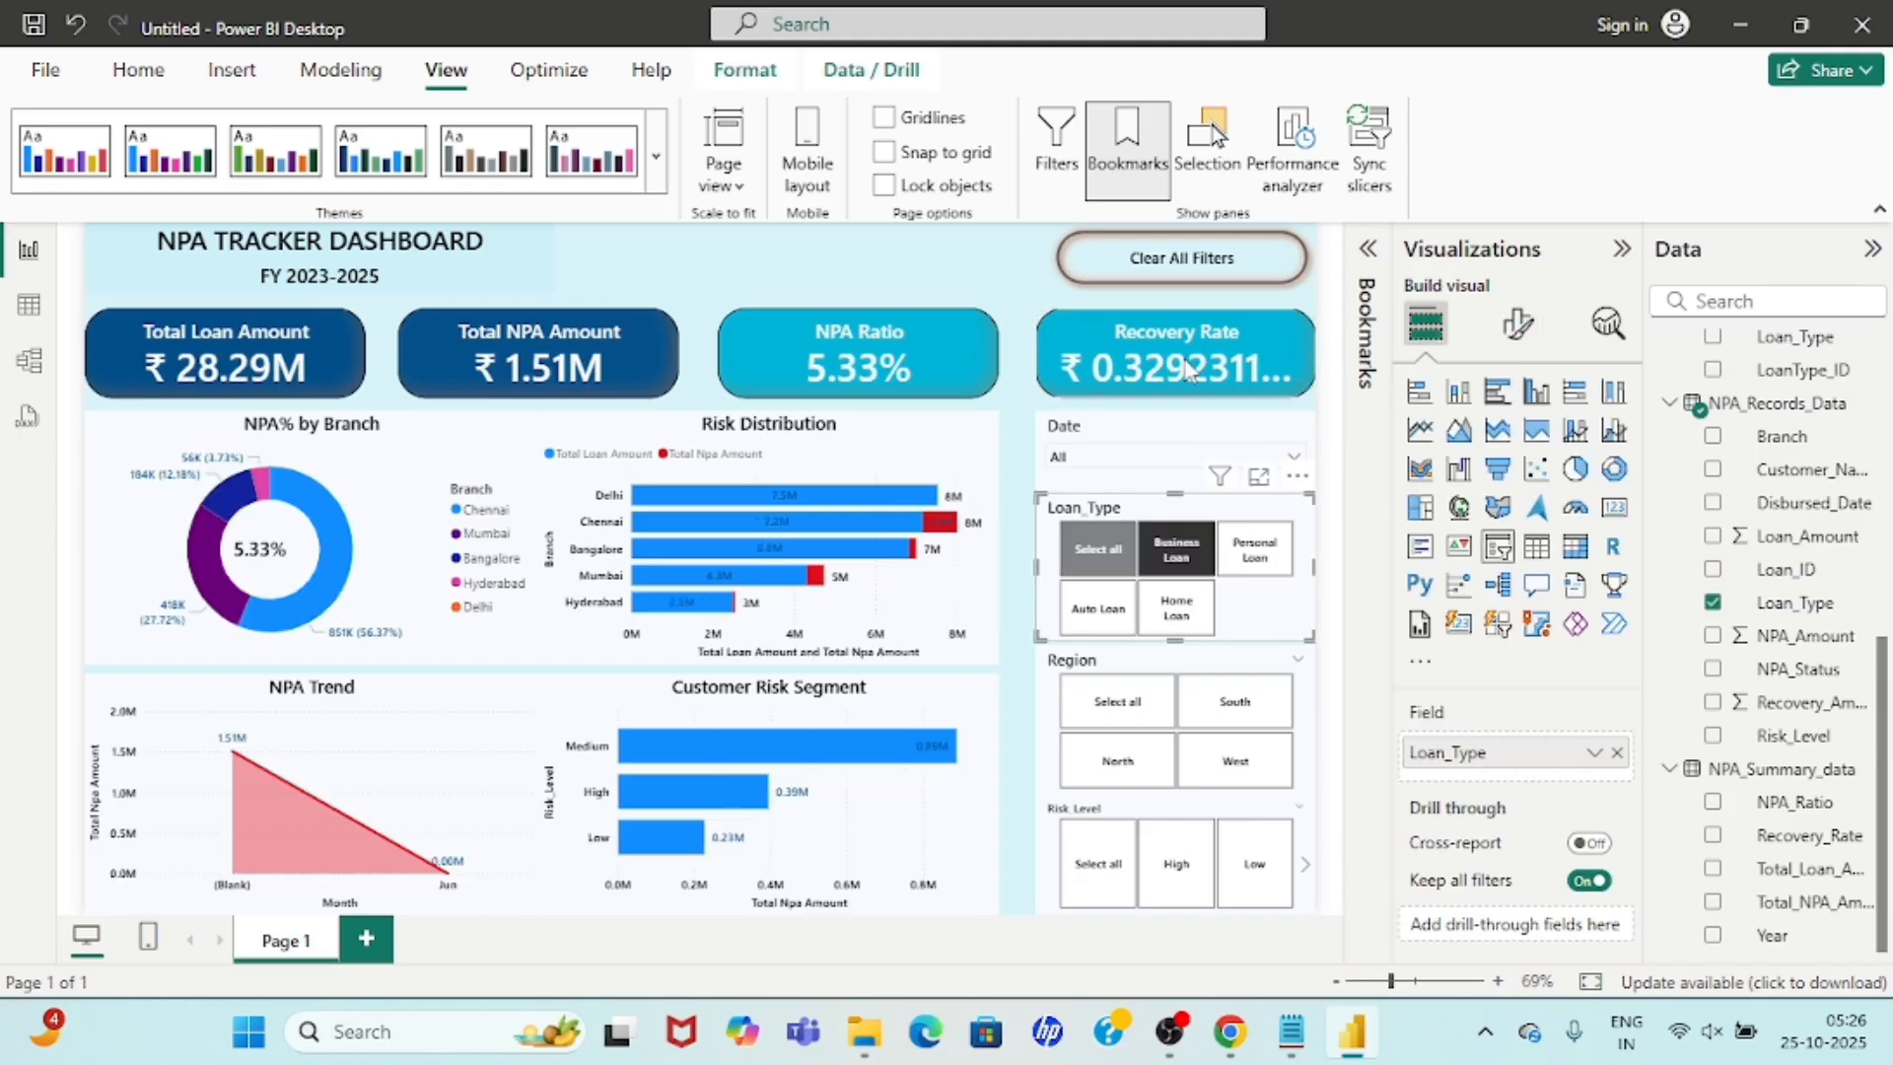
{"action": "left_click", "coordinate": [1267, 560]}
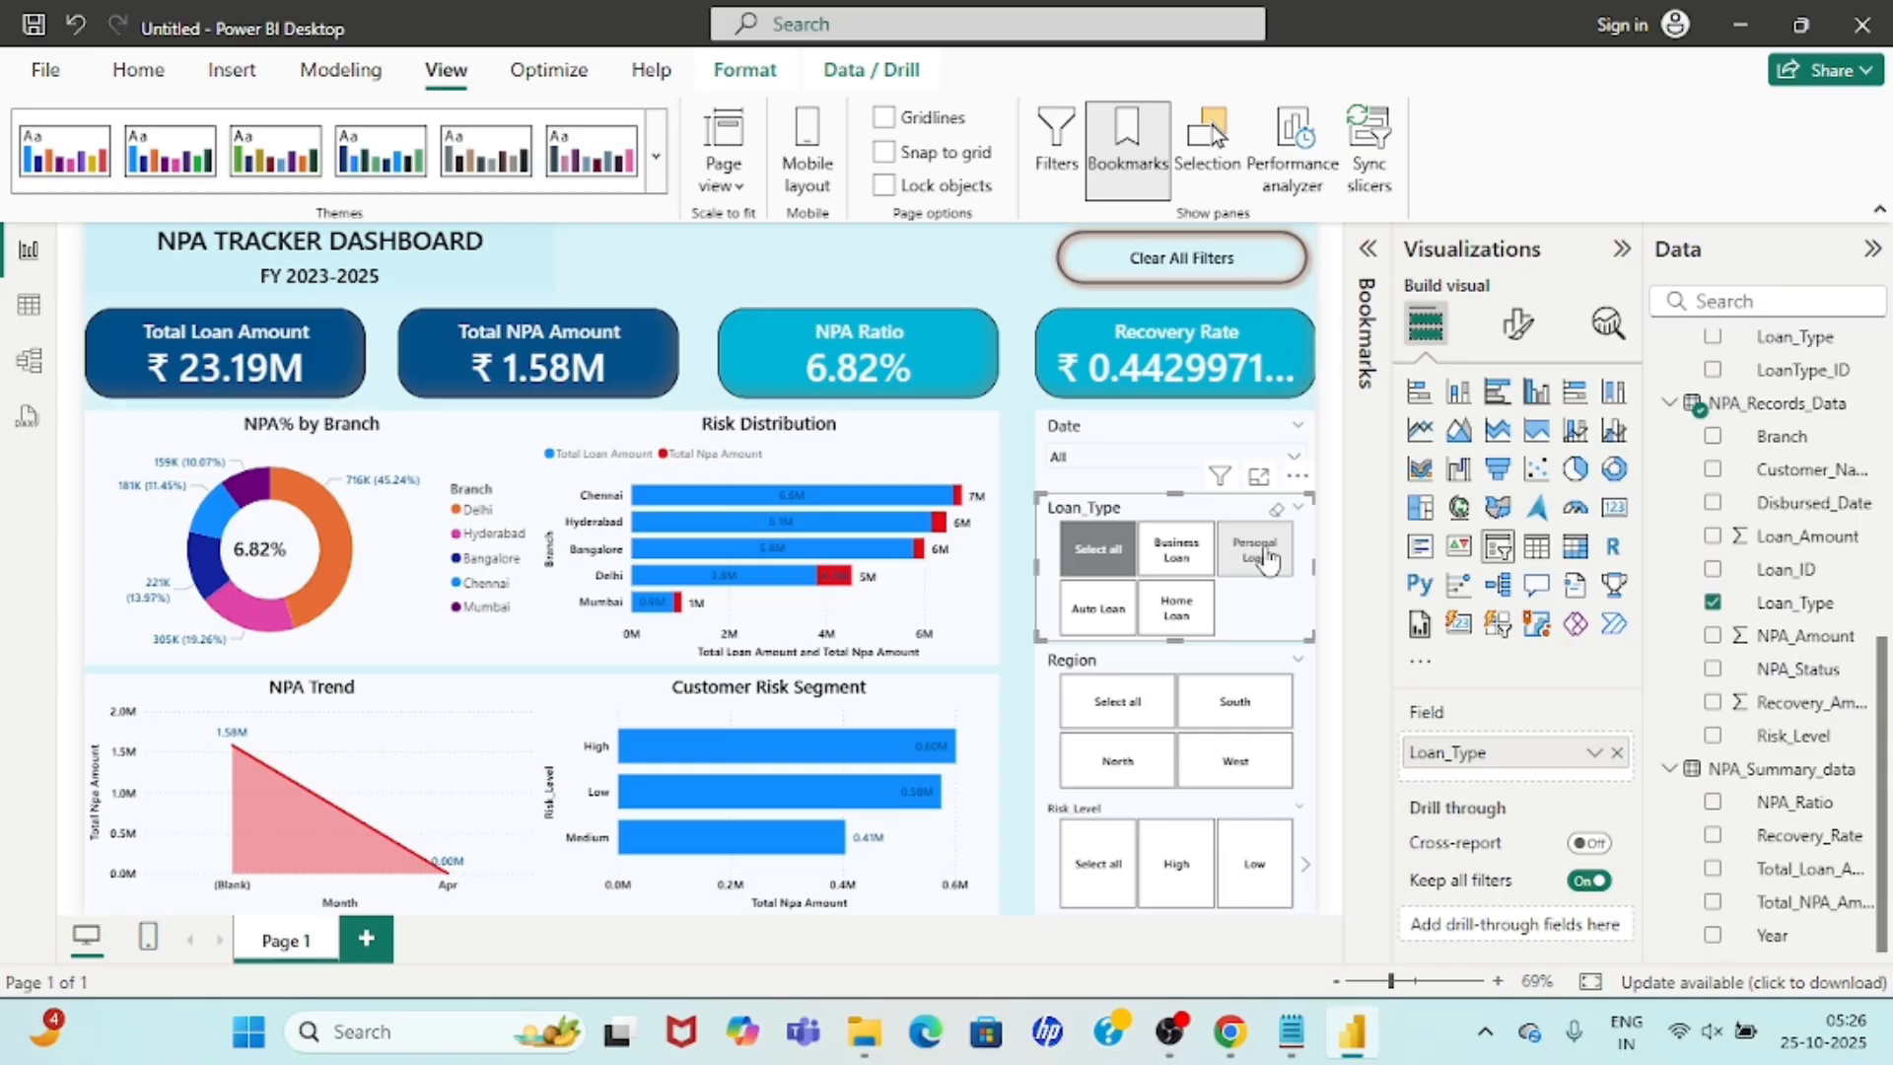
{"action": "left_click", "coordinate": [1176, 608]}
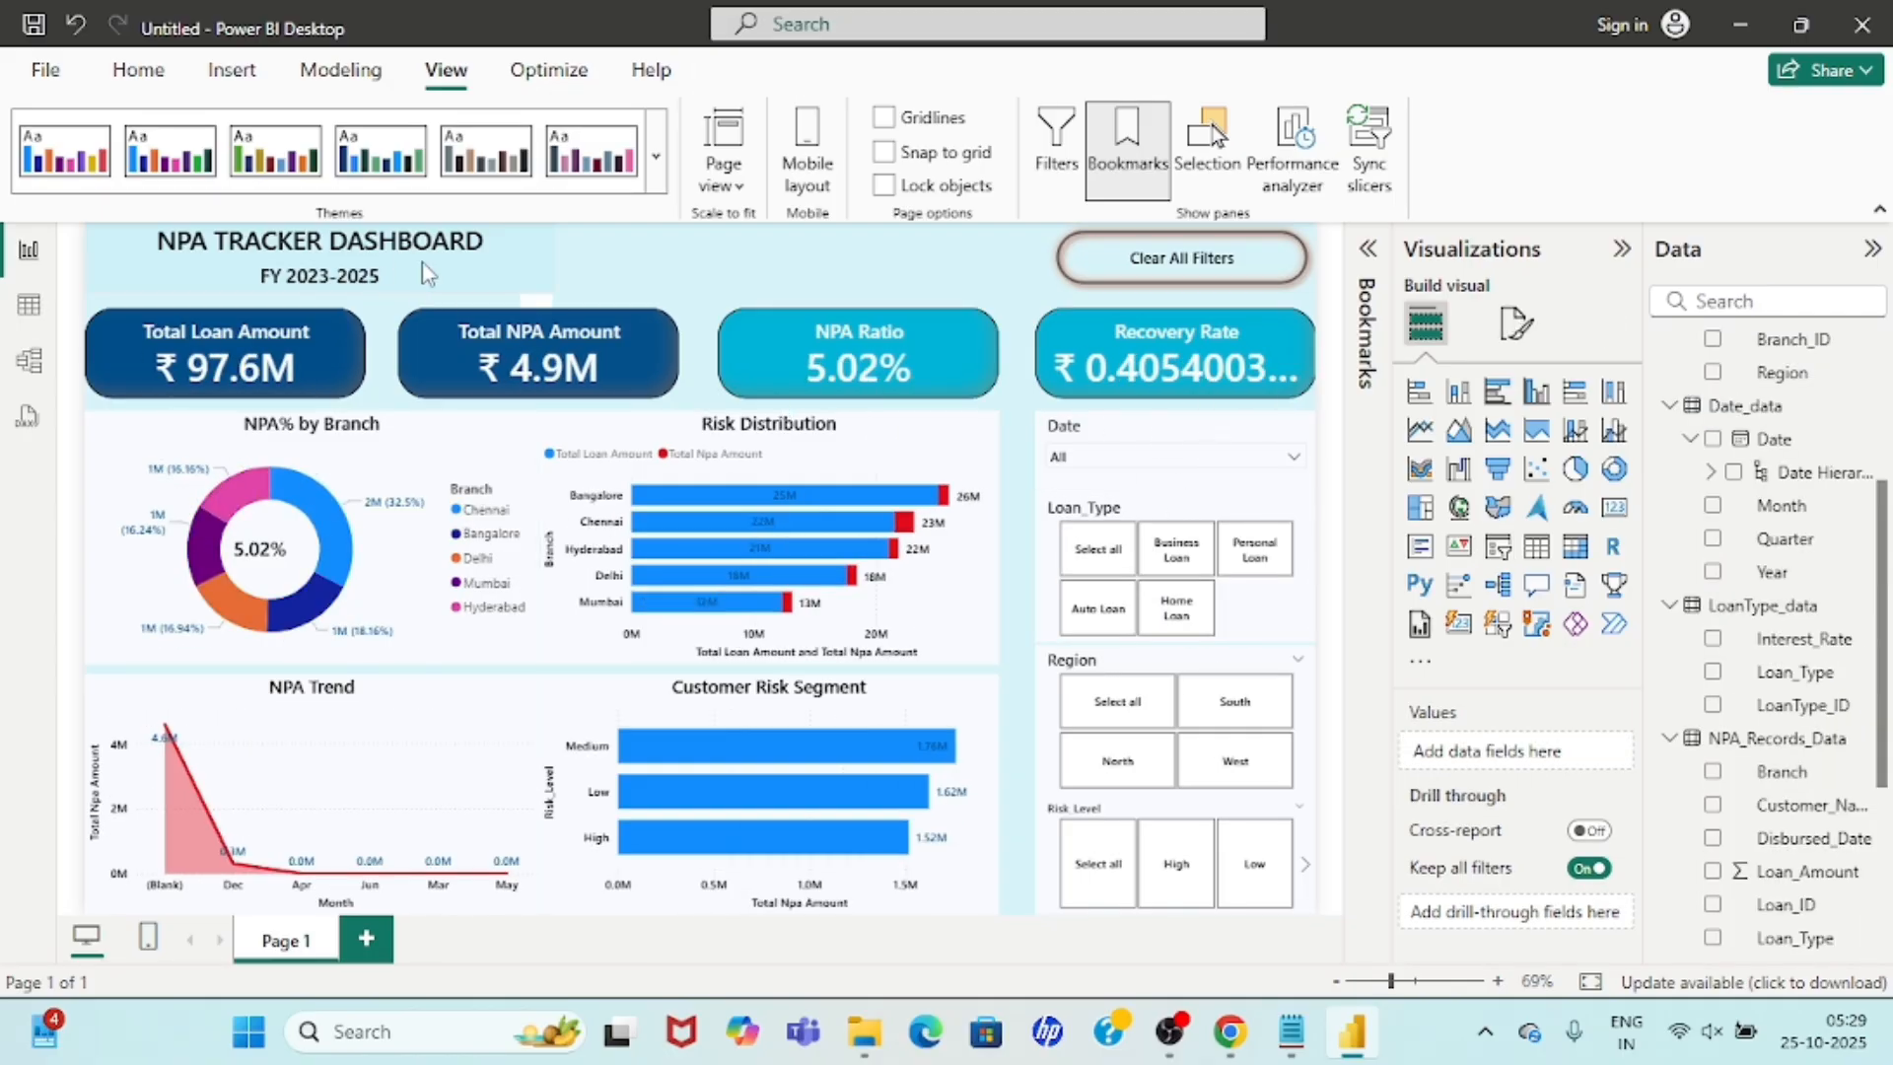
Replace the Date field in the uppermost slicer with NPA_Status from NPA_Records_Data.
{"action": "left_click", "coordinate": [1156, 445]}
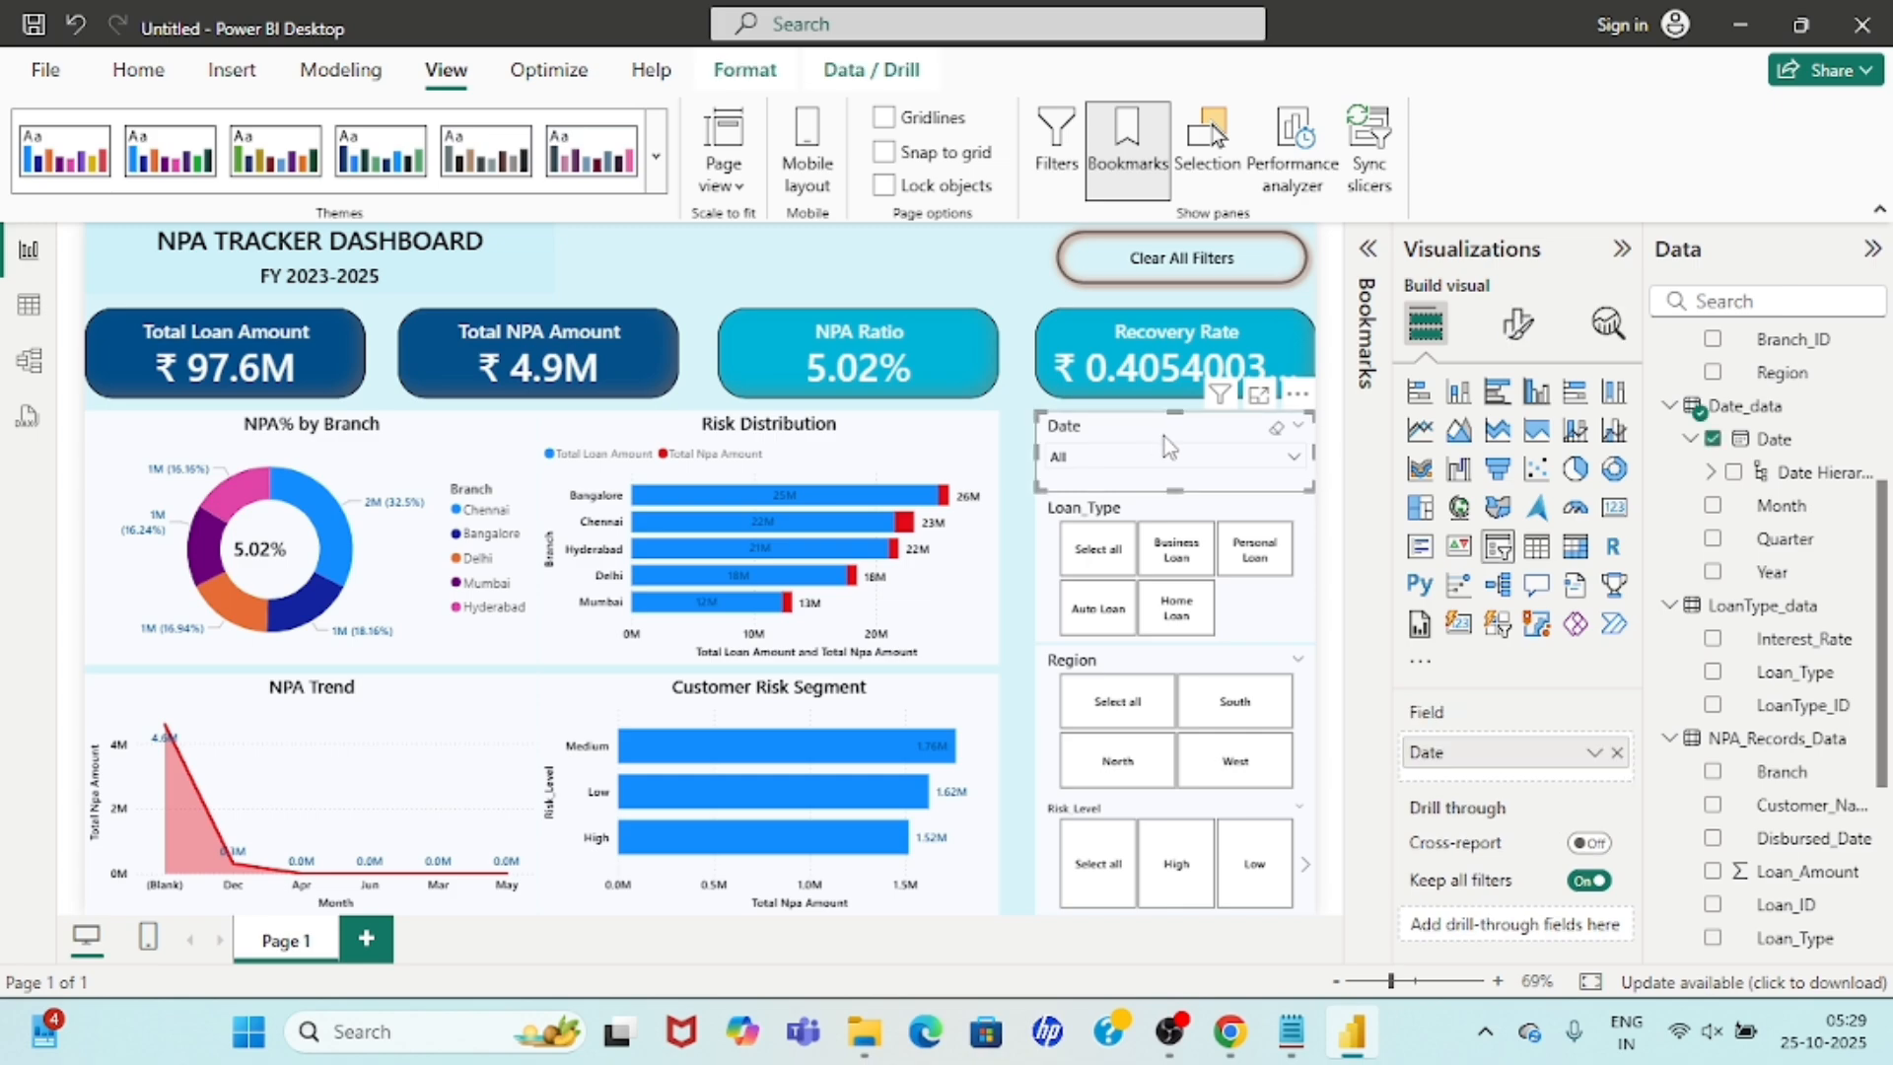
{"action": "left_click", "coordinate": [1712, 439]}
{"action": "scroll", "coordinate": [1765, 680], "scroll_direction": "down", "scroll_amount": 3}
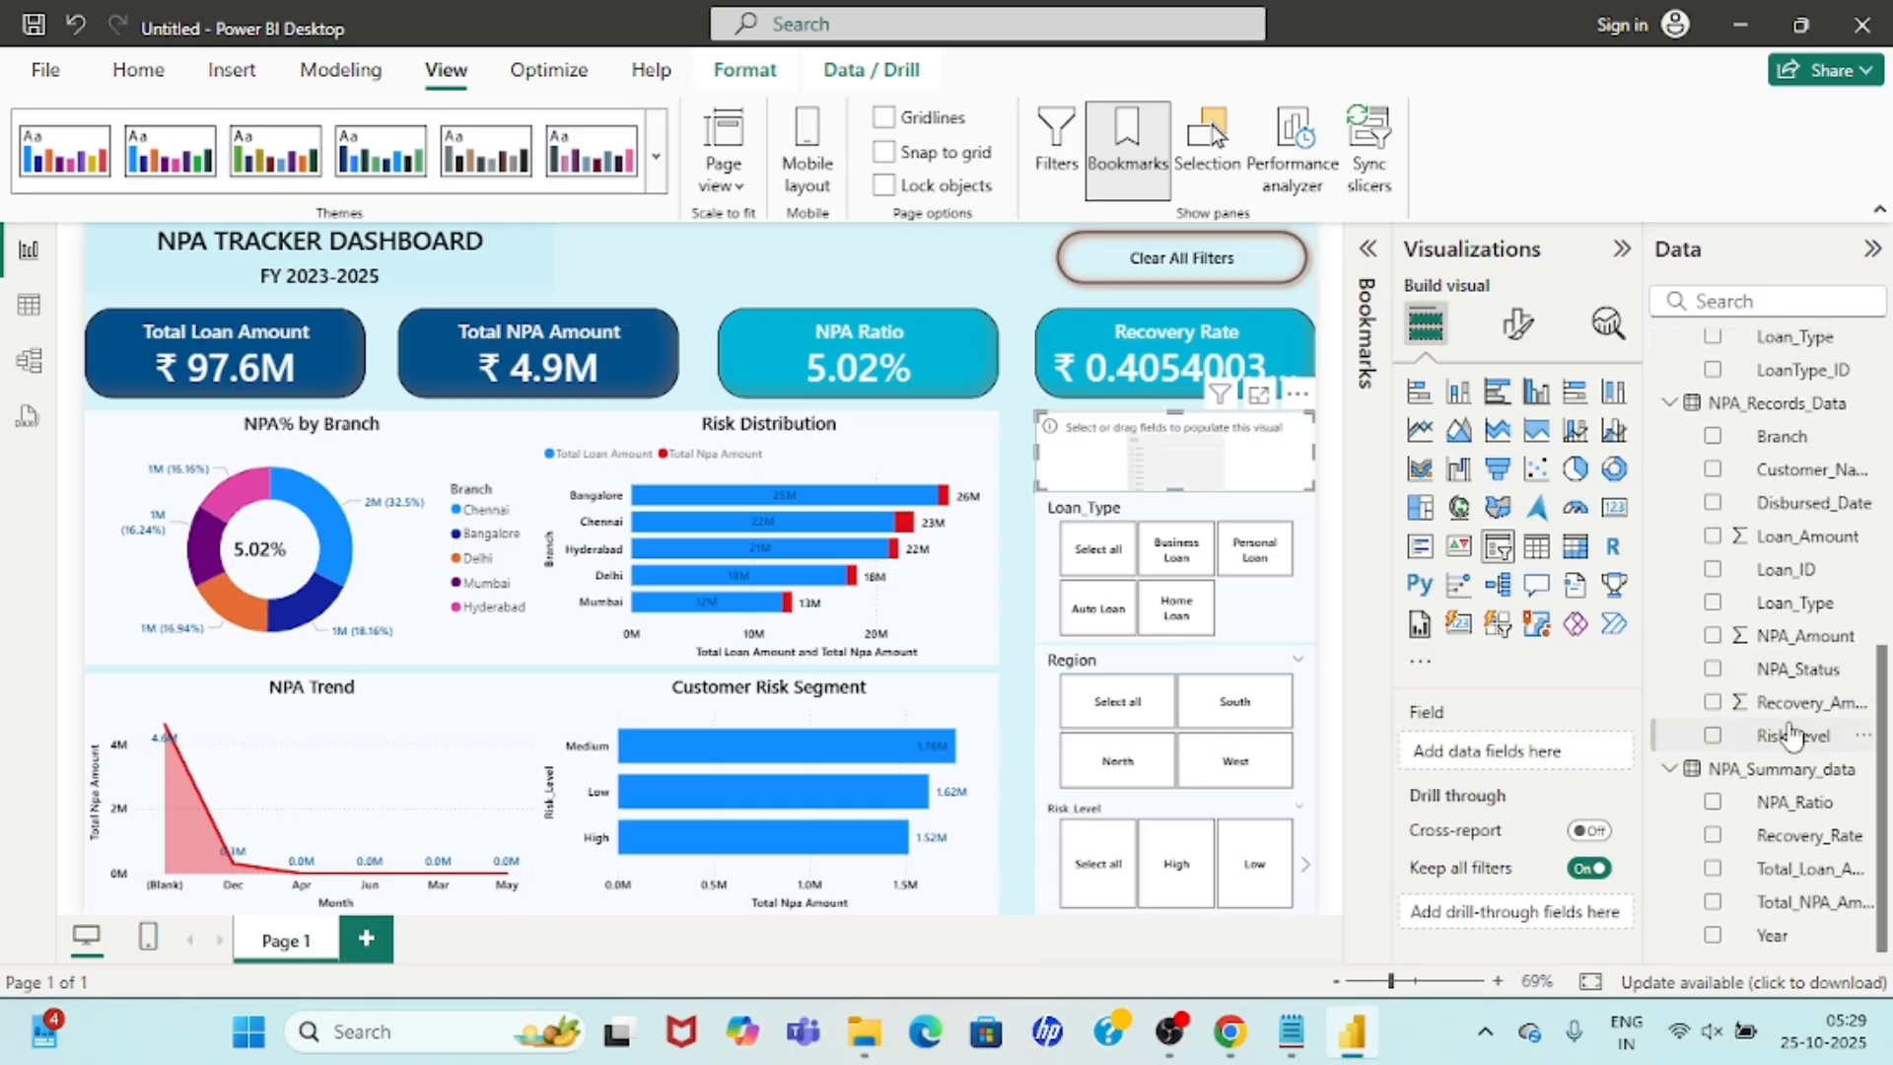
{"action": "left_click", "coordinate": [1713, 671]}
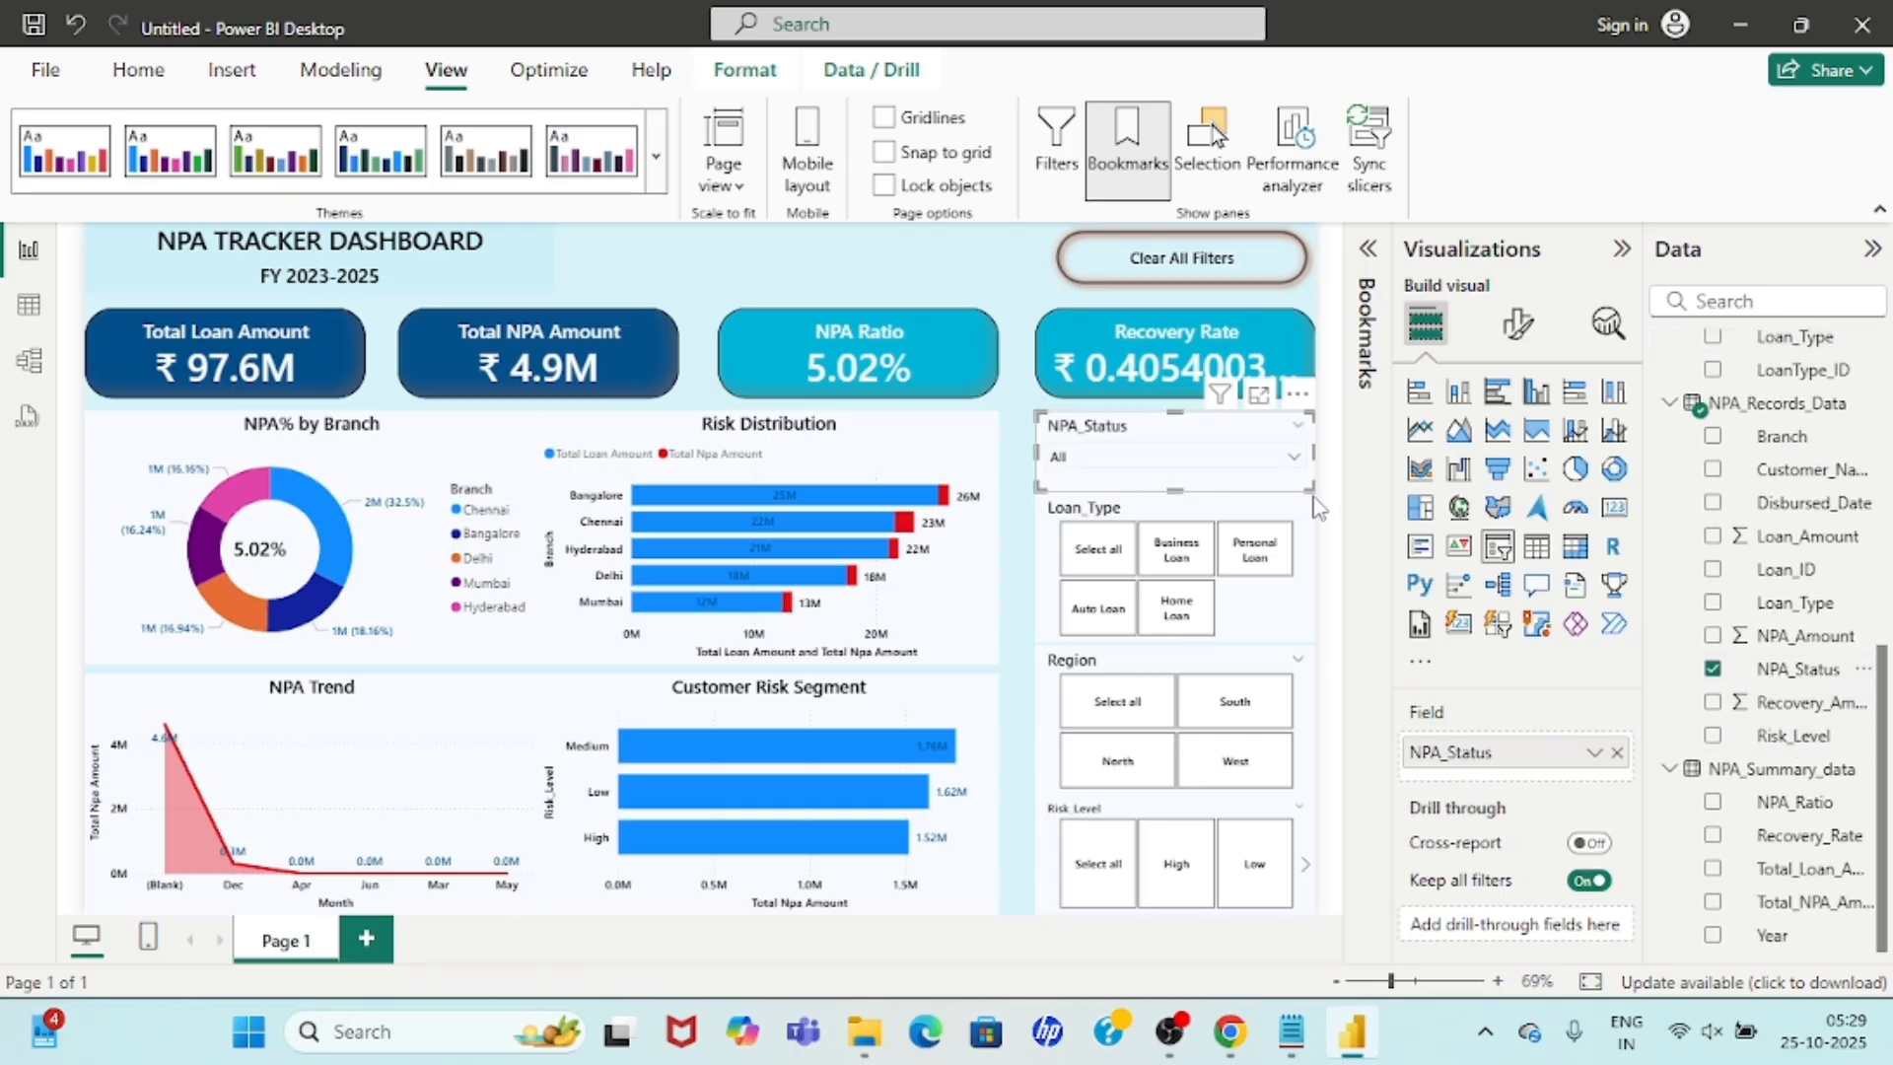
Test the NPA_Status slicer with NPA and Active, and finish with all statuses selected.
{"action": "left_click", "coordinate": [1225, 454]}
{"action": "left_click", "coordinate": [1109, 544]}
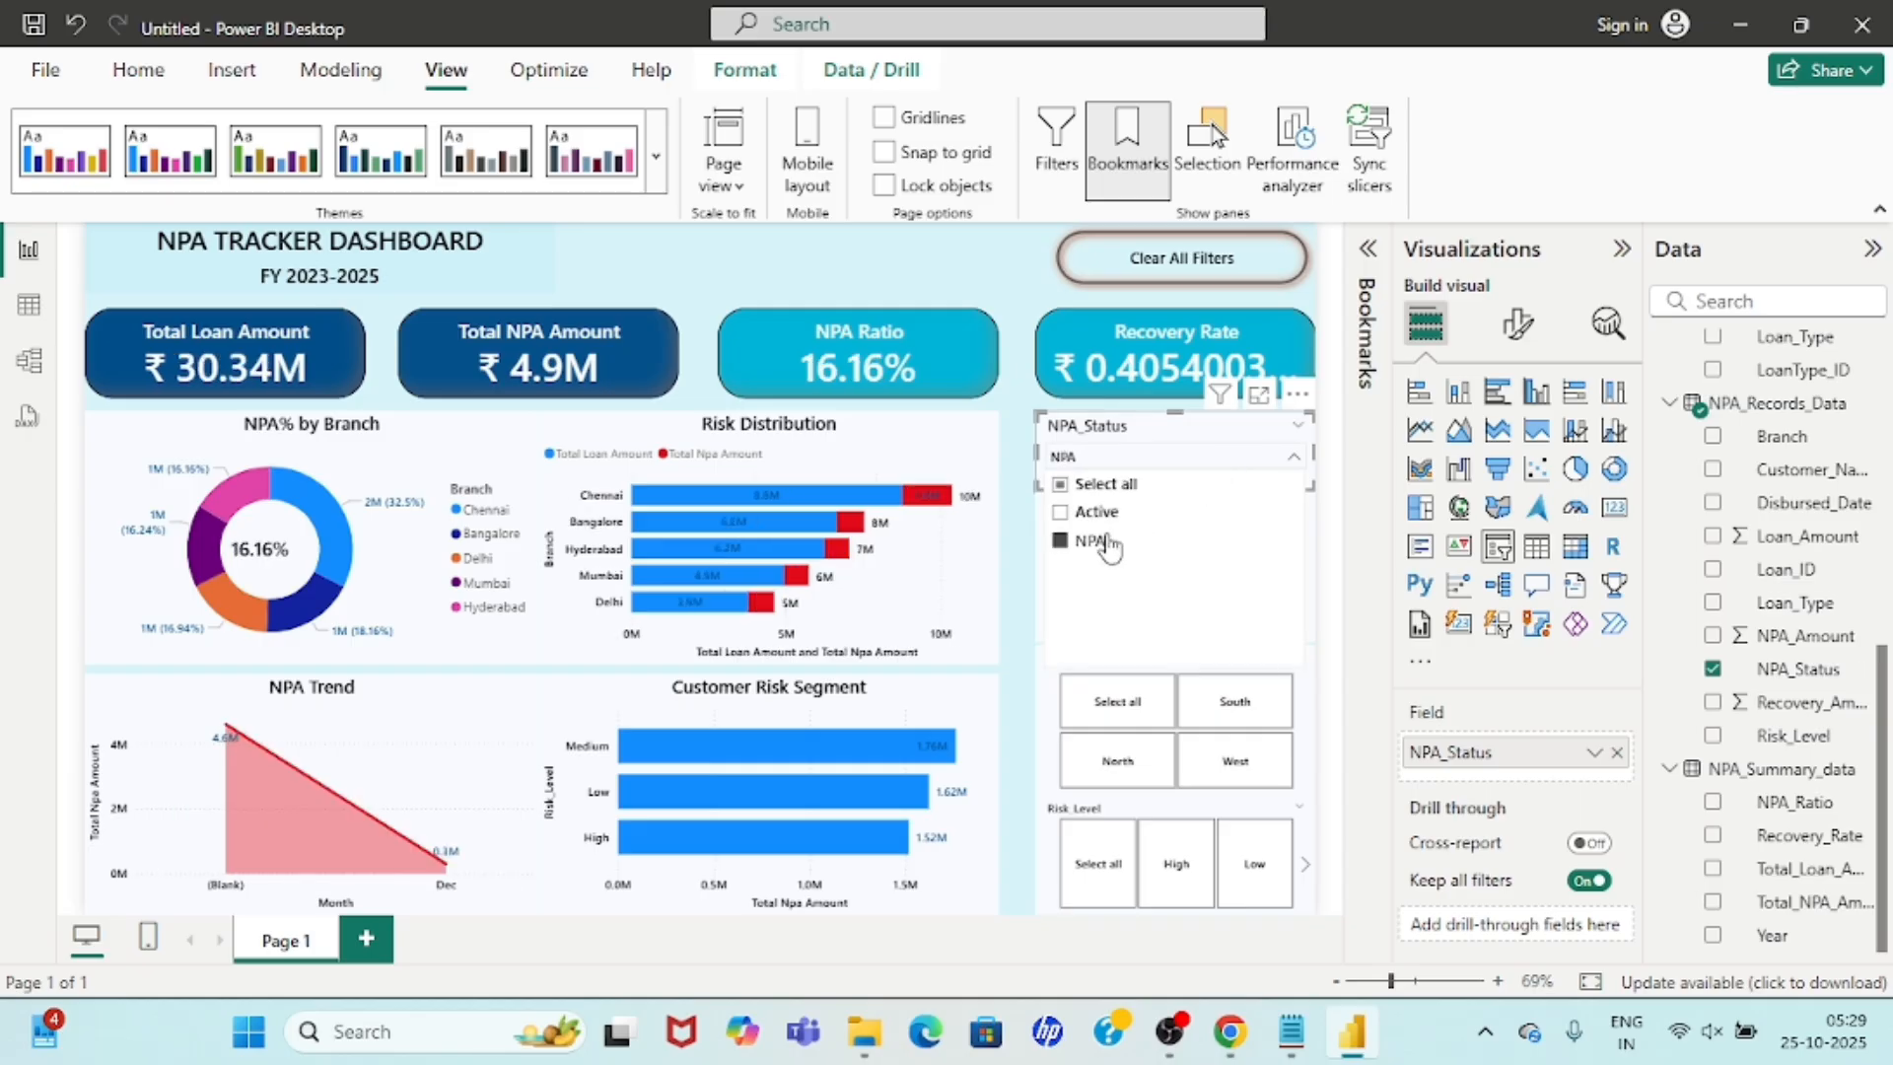
{"action": "left_click", "coordinate": [1103, 513]}
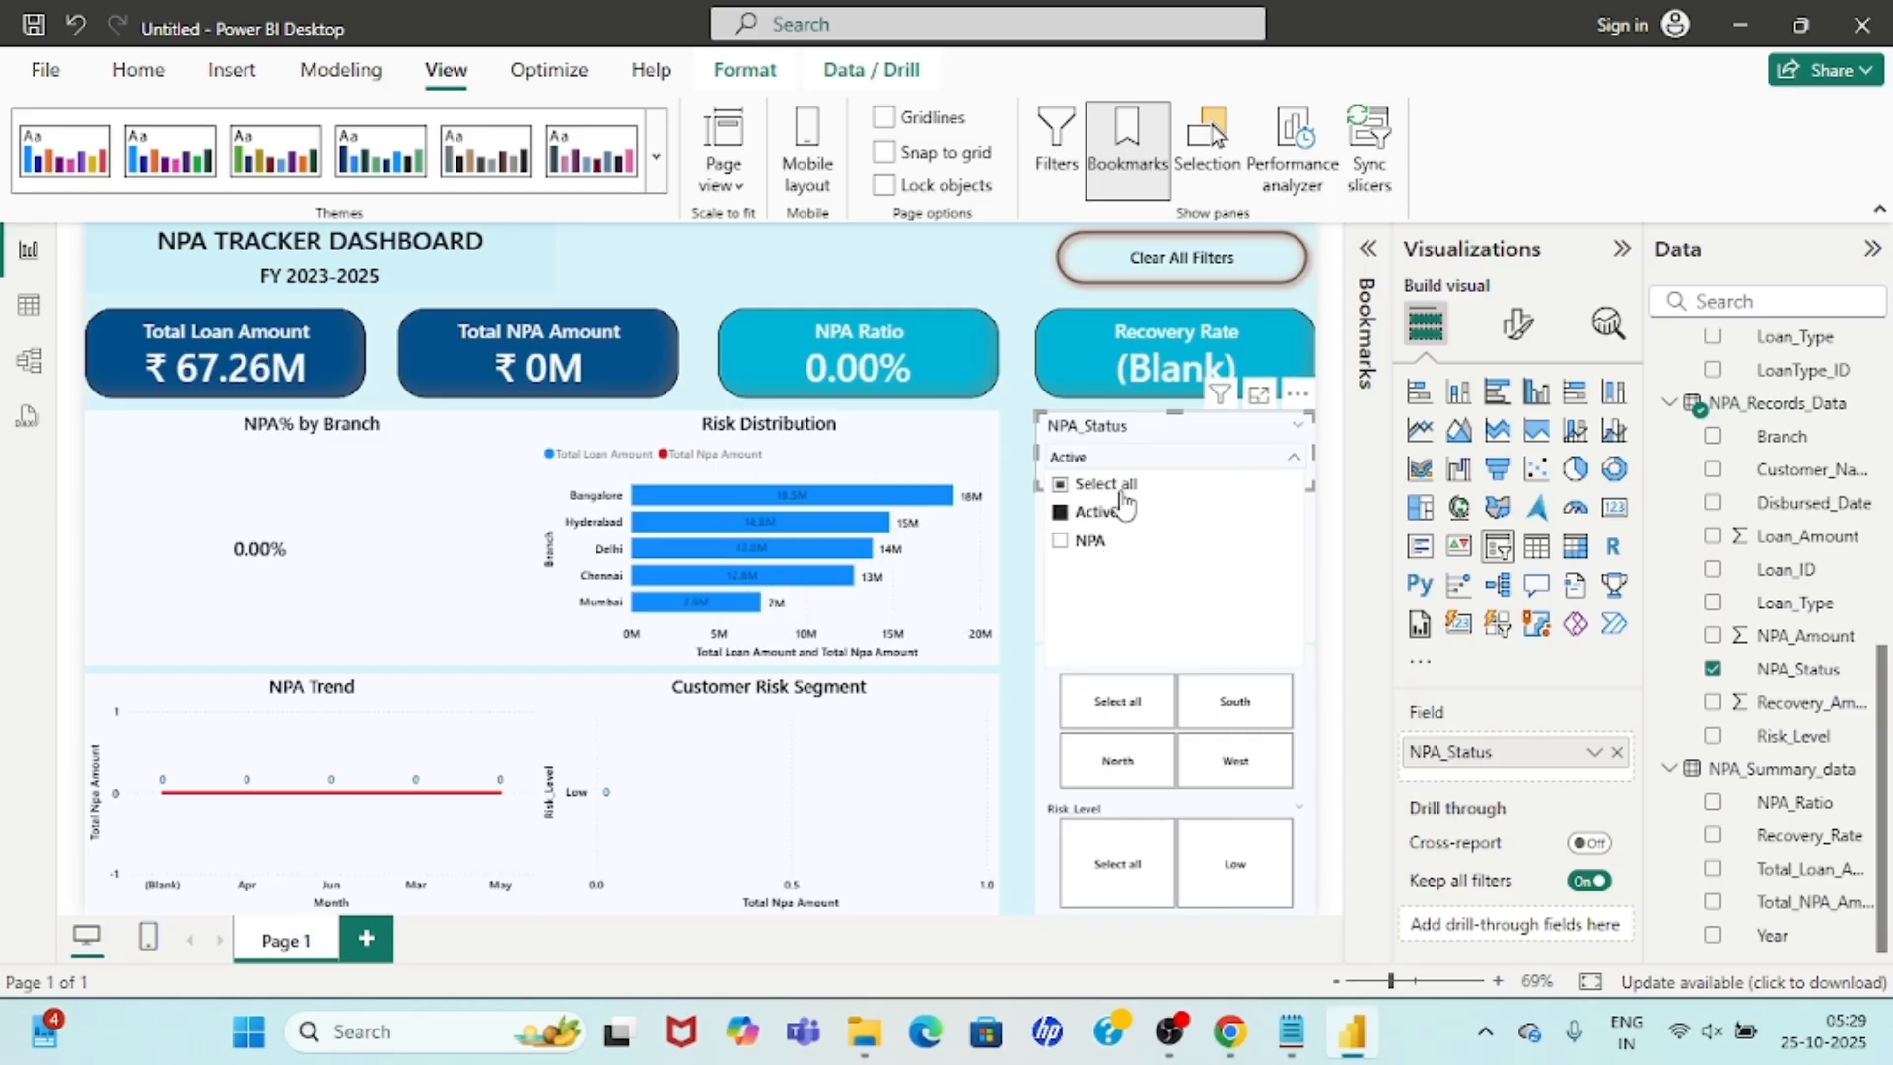
{"action": "left_click", "coordinate": [1108, 487]}
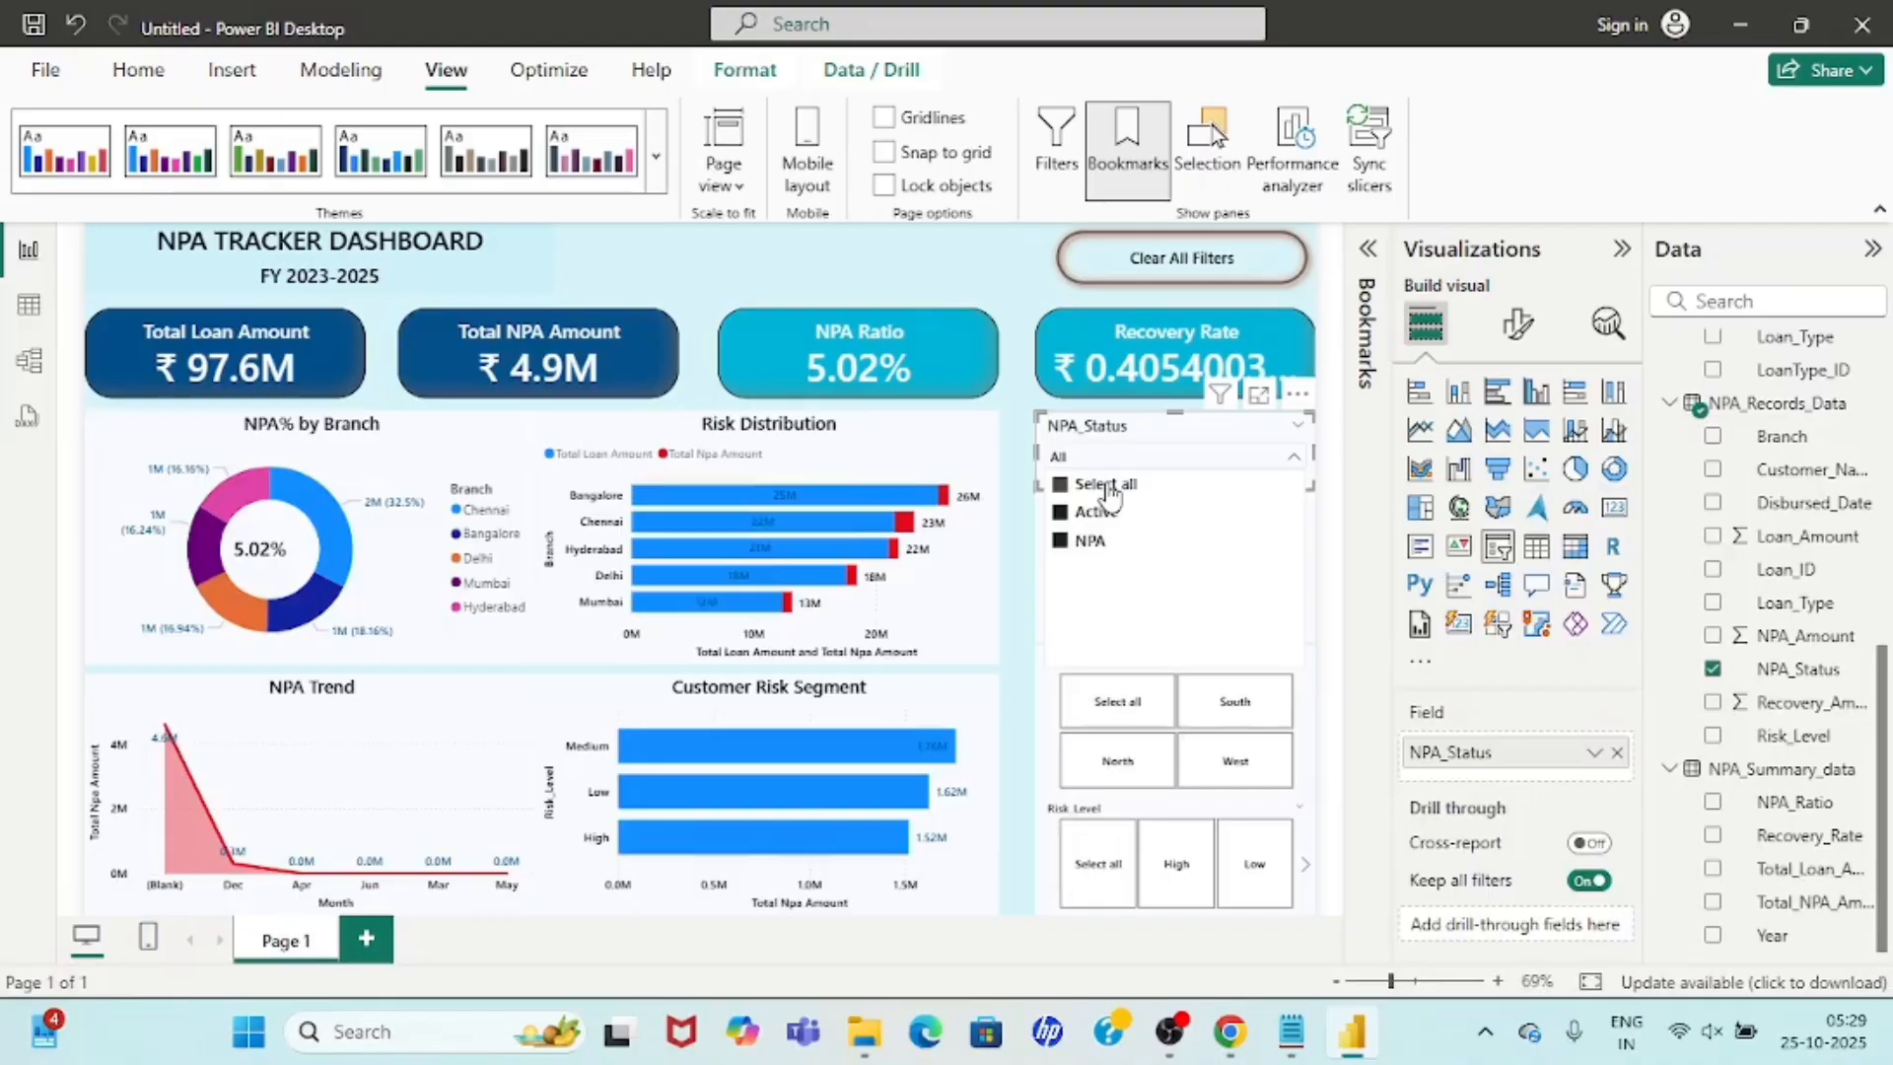
{"action": "left_click", "coordinate": [1144, 438]}
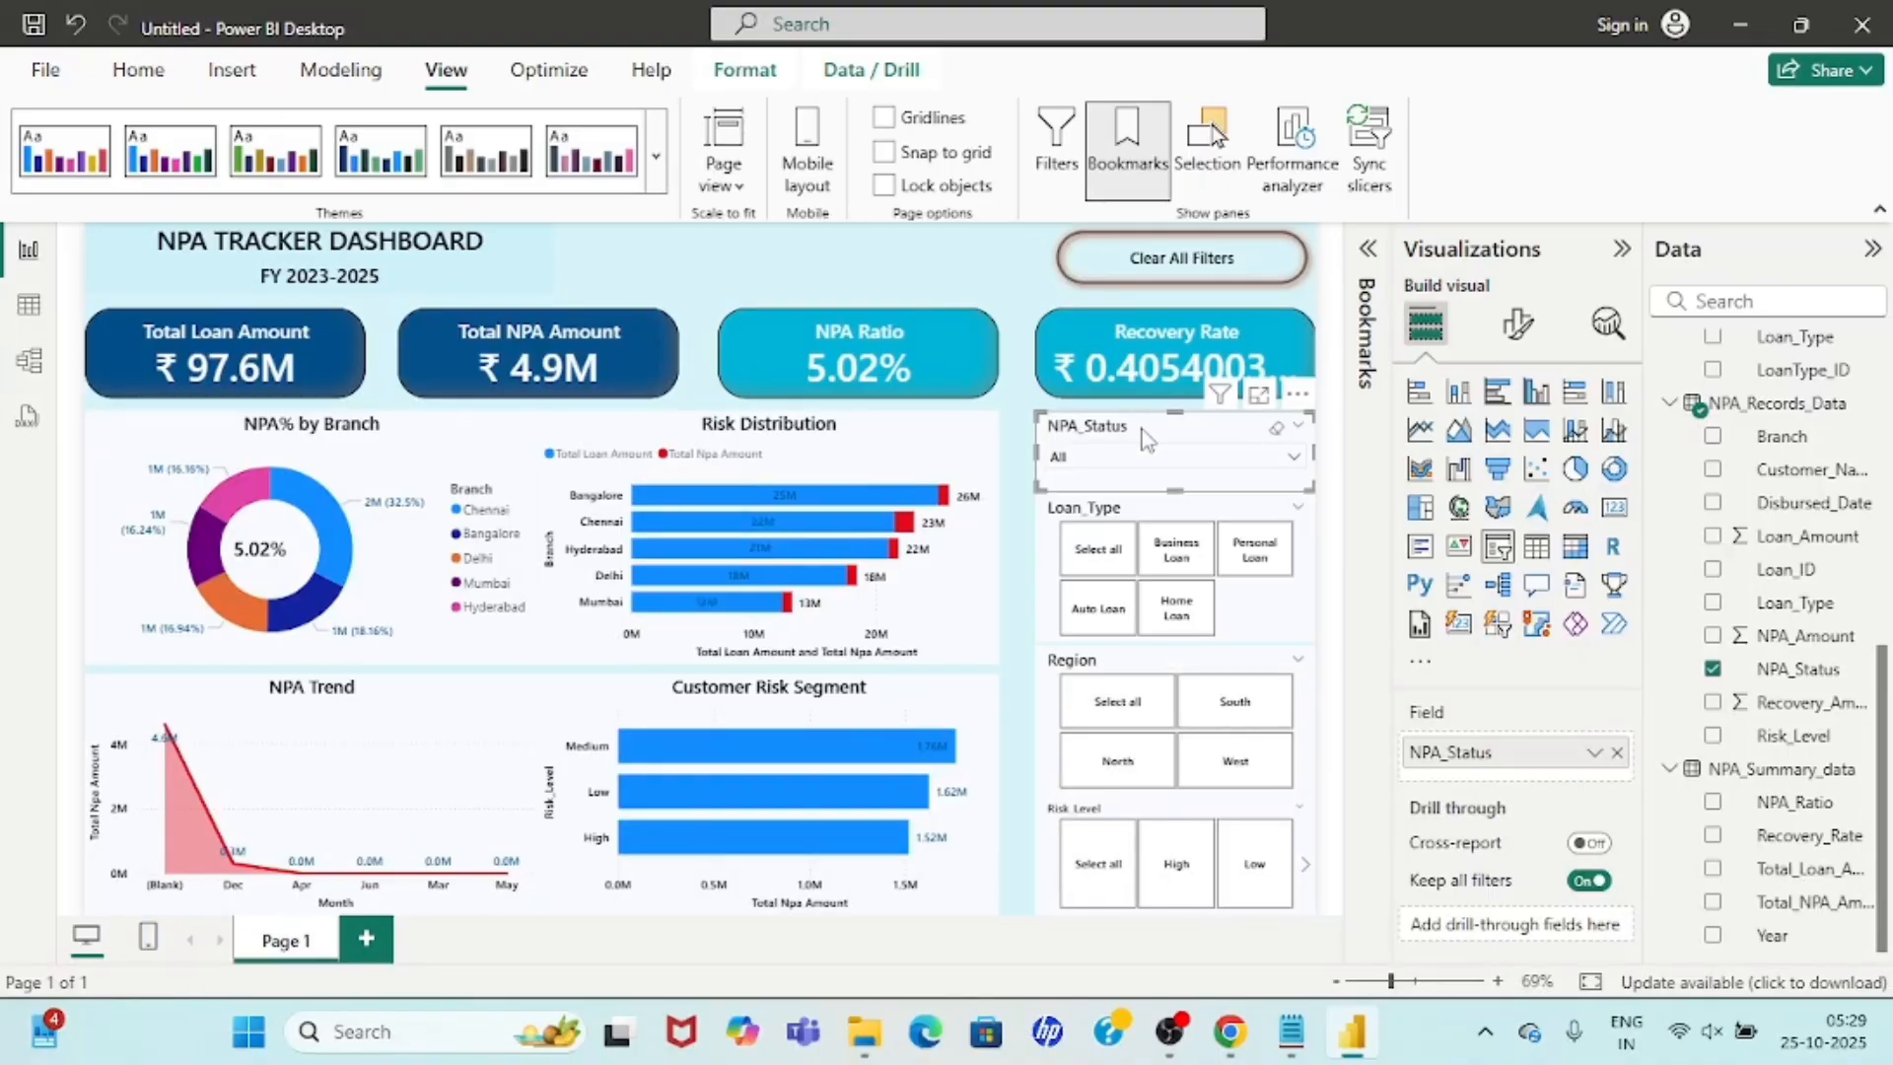
Change the NPA_Status slicer's style to Tile.
{"action": "left_click", "coordinate": [1518, 323]}
{"action": "left_click", "coordinate": [1420, 517]}
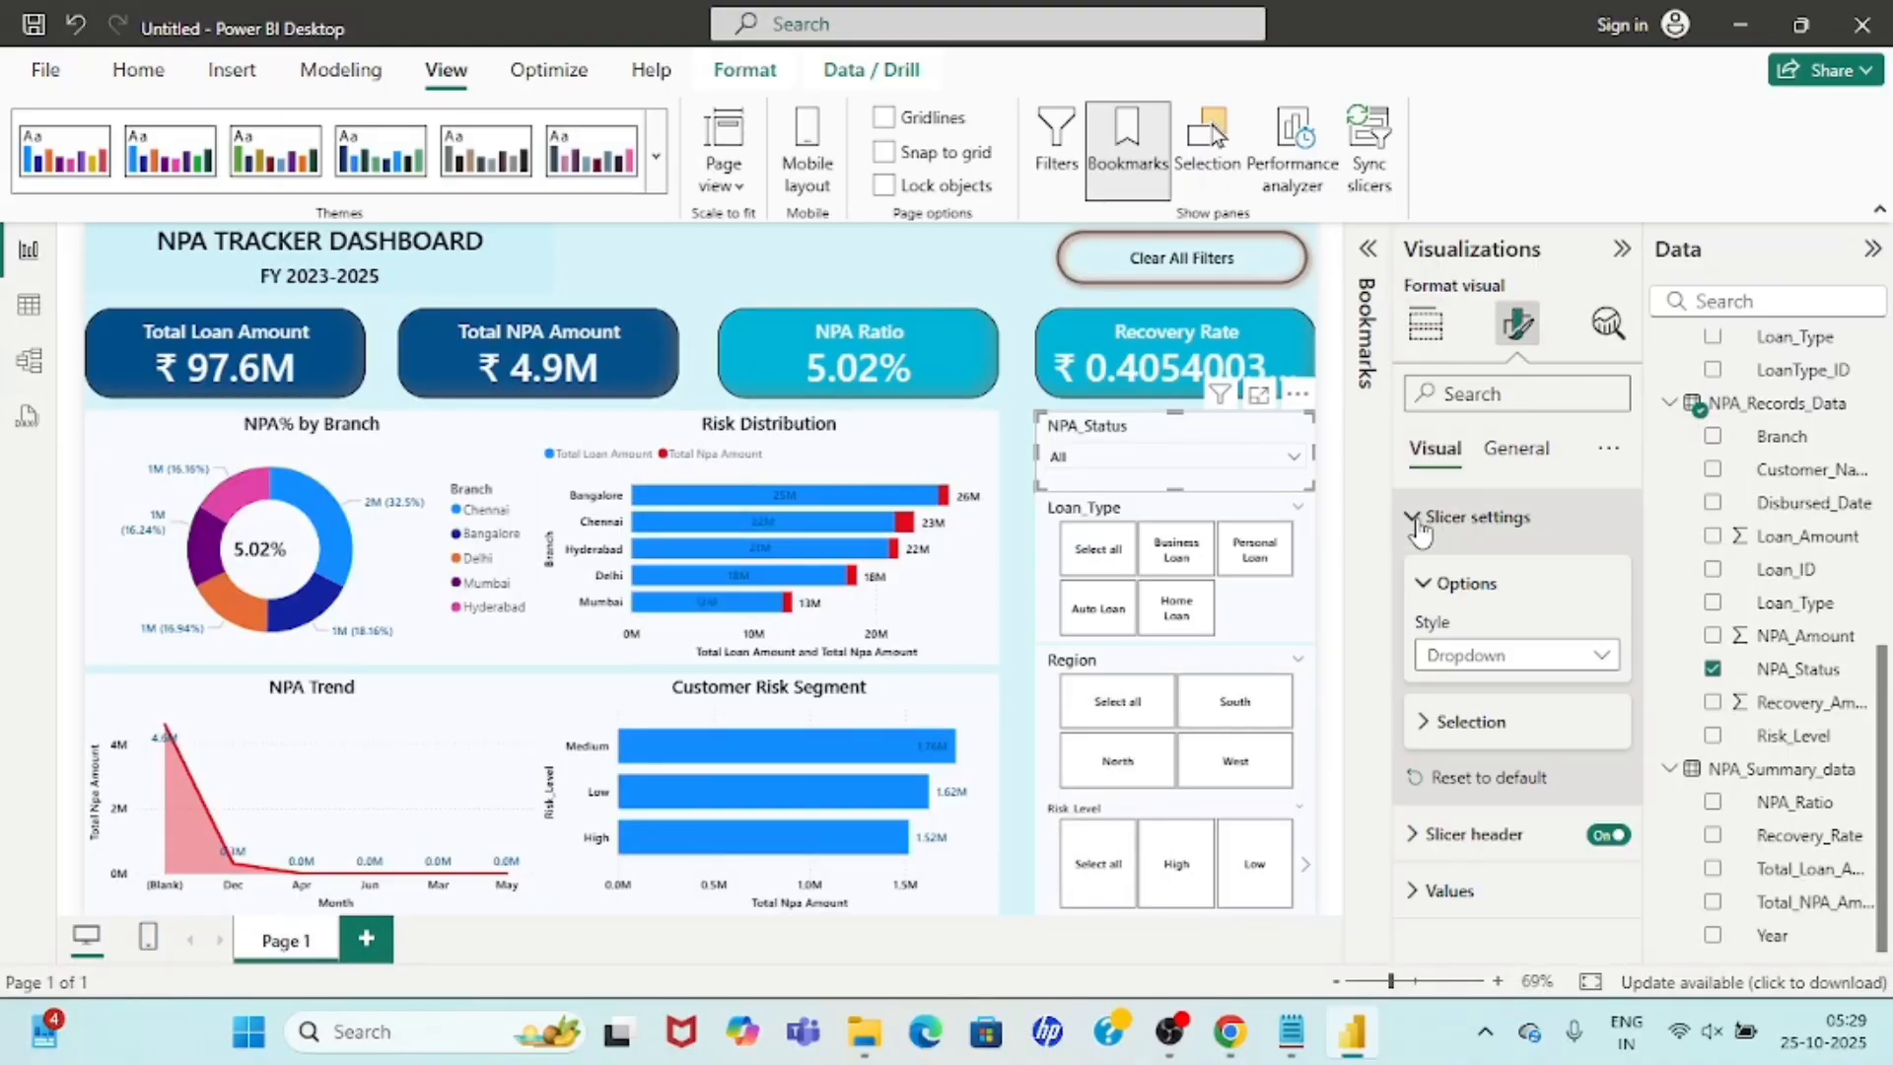
{"action": "left_click", "coordinate": [1519, 657]}
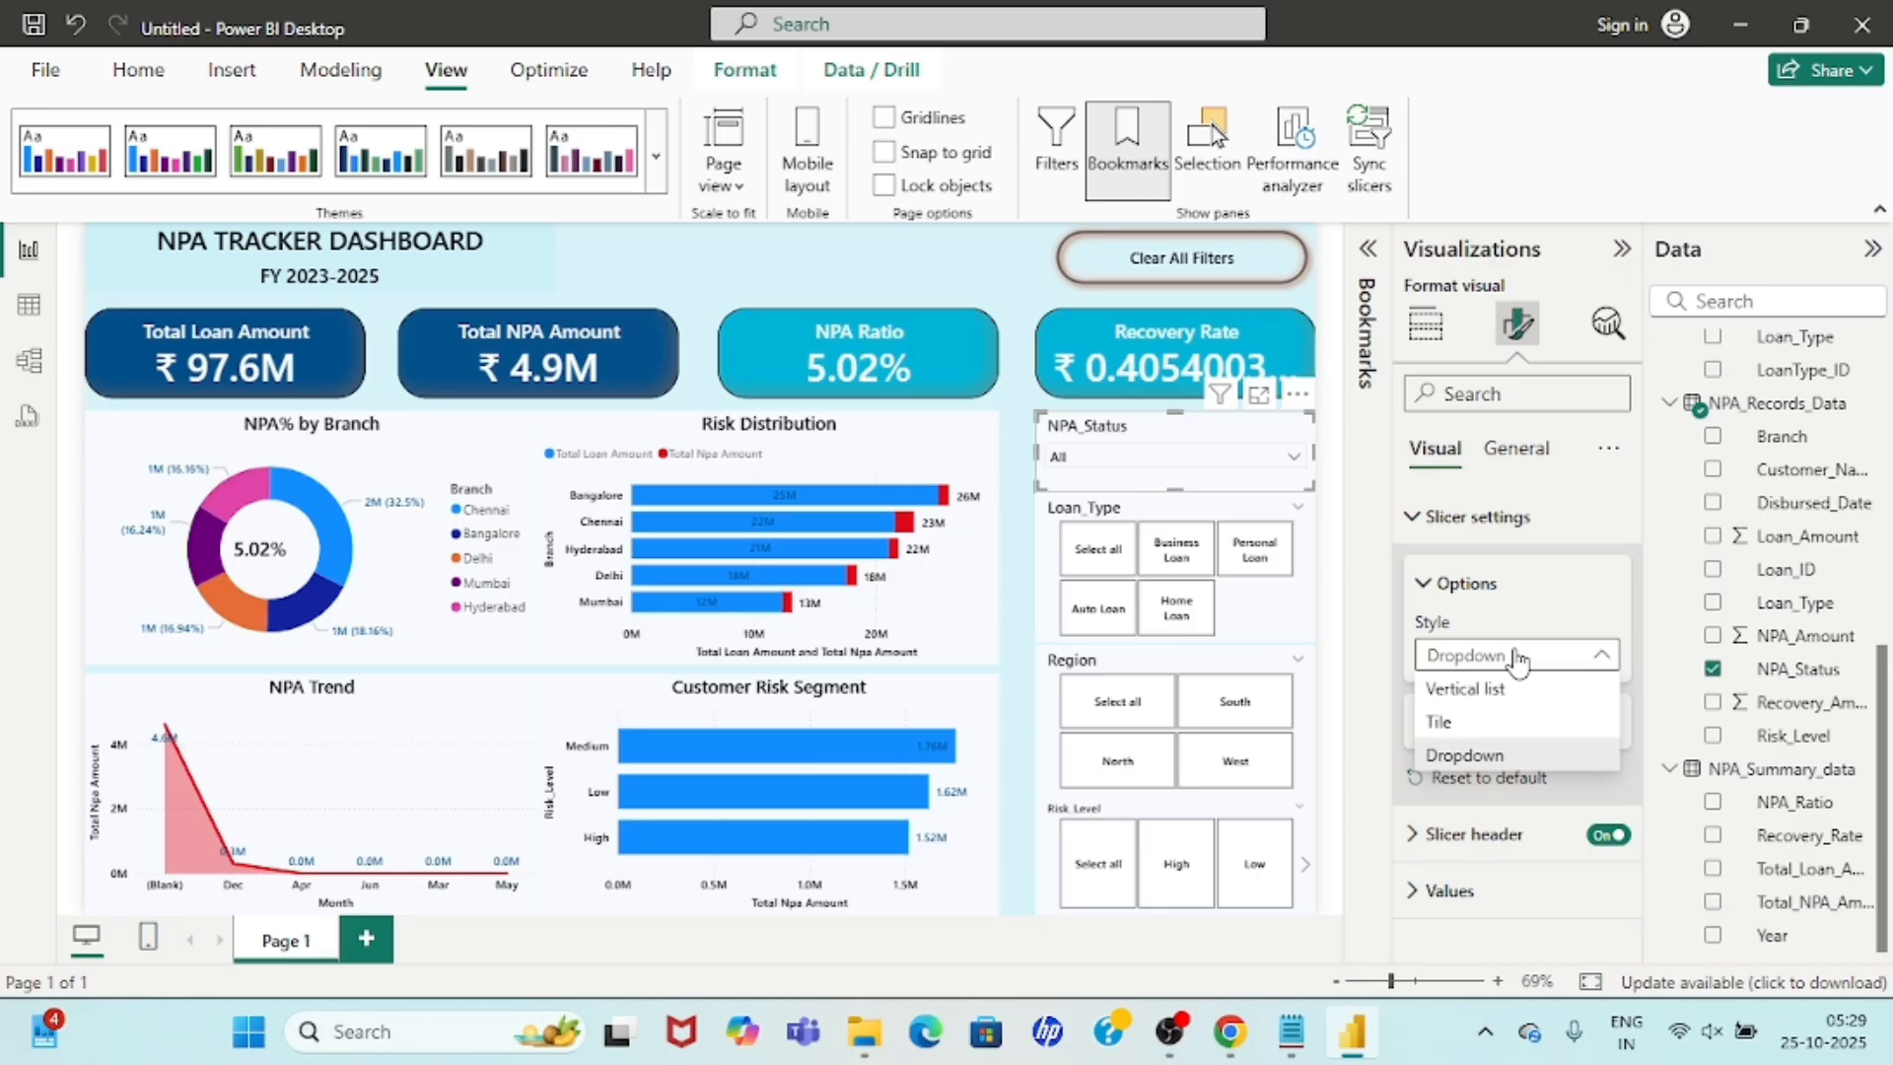
{"action": "left_click", "coordinate": [1442, 724]}
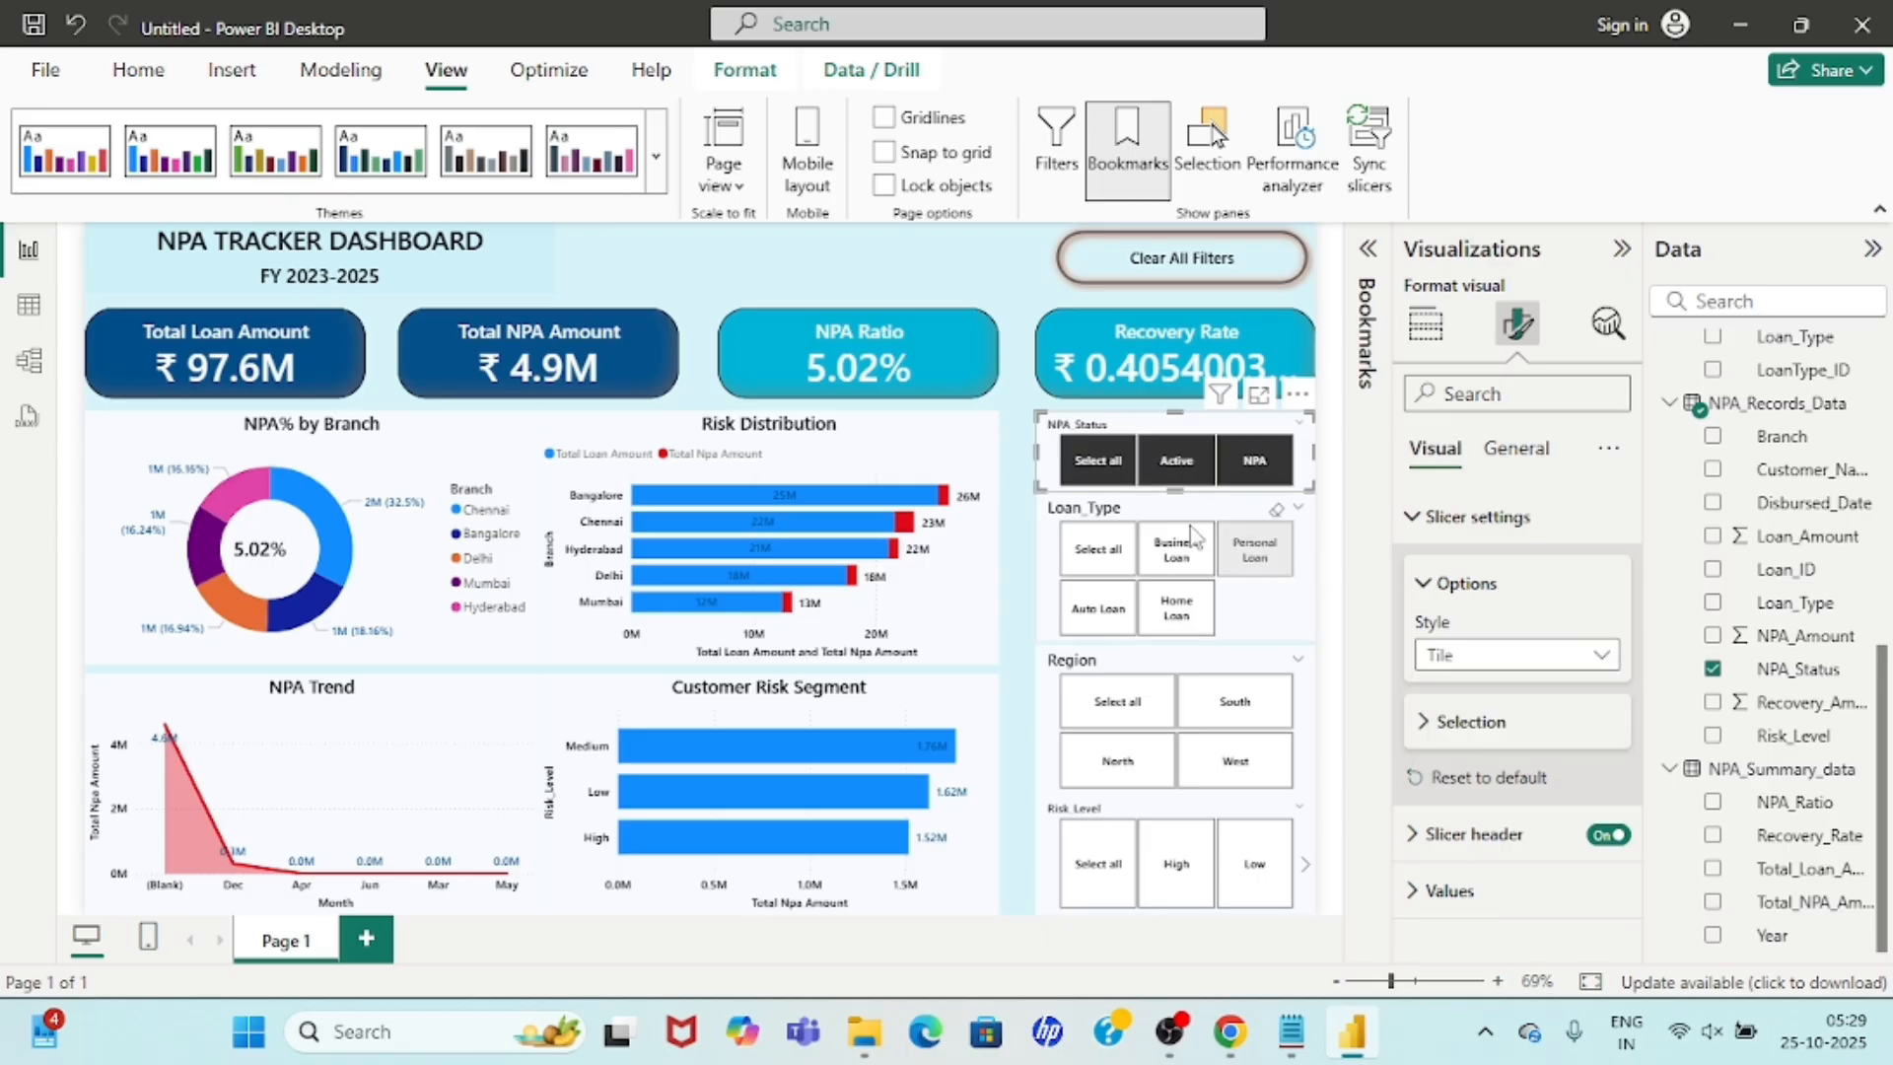
{"action": "left_click", "coordinate": [1026, 416]}
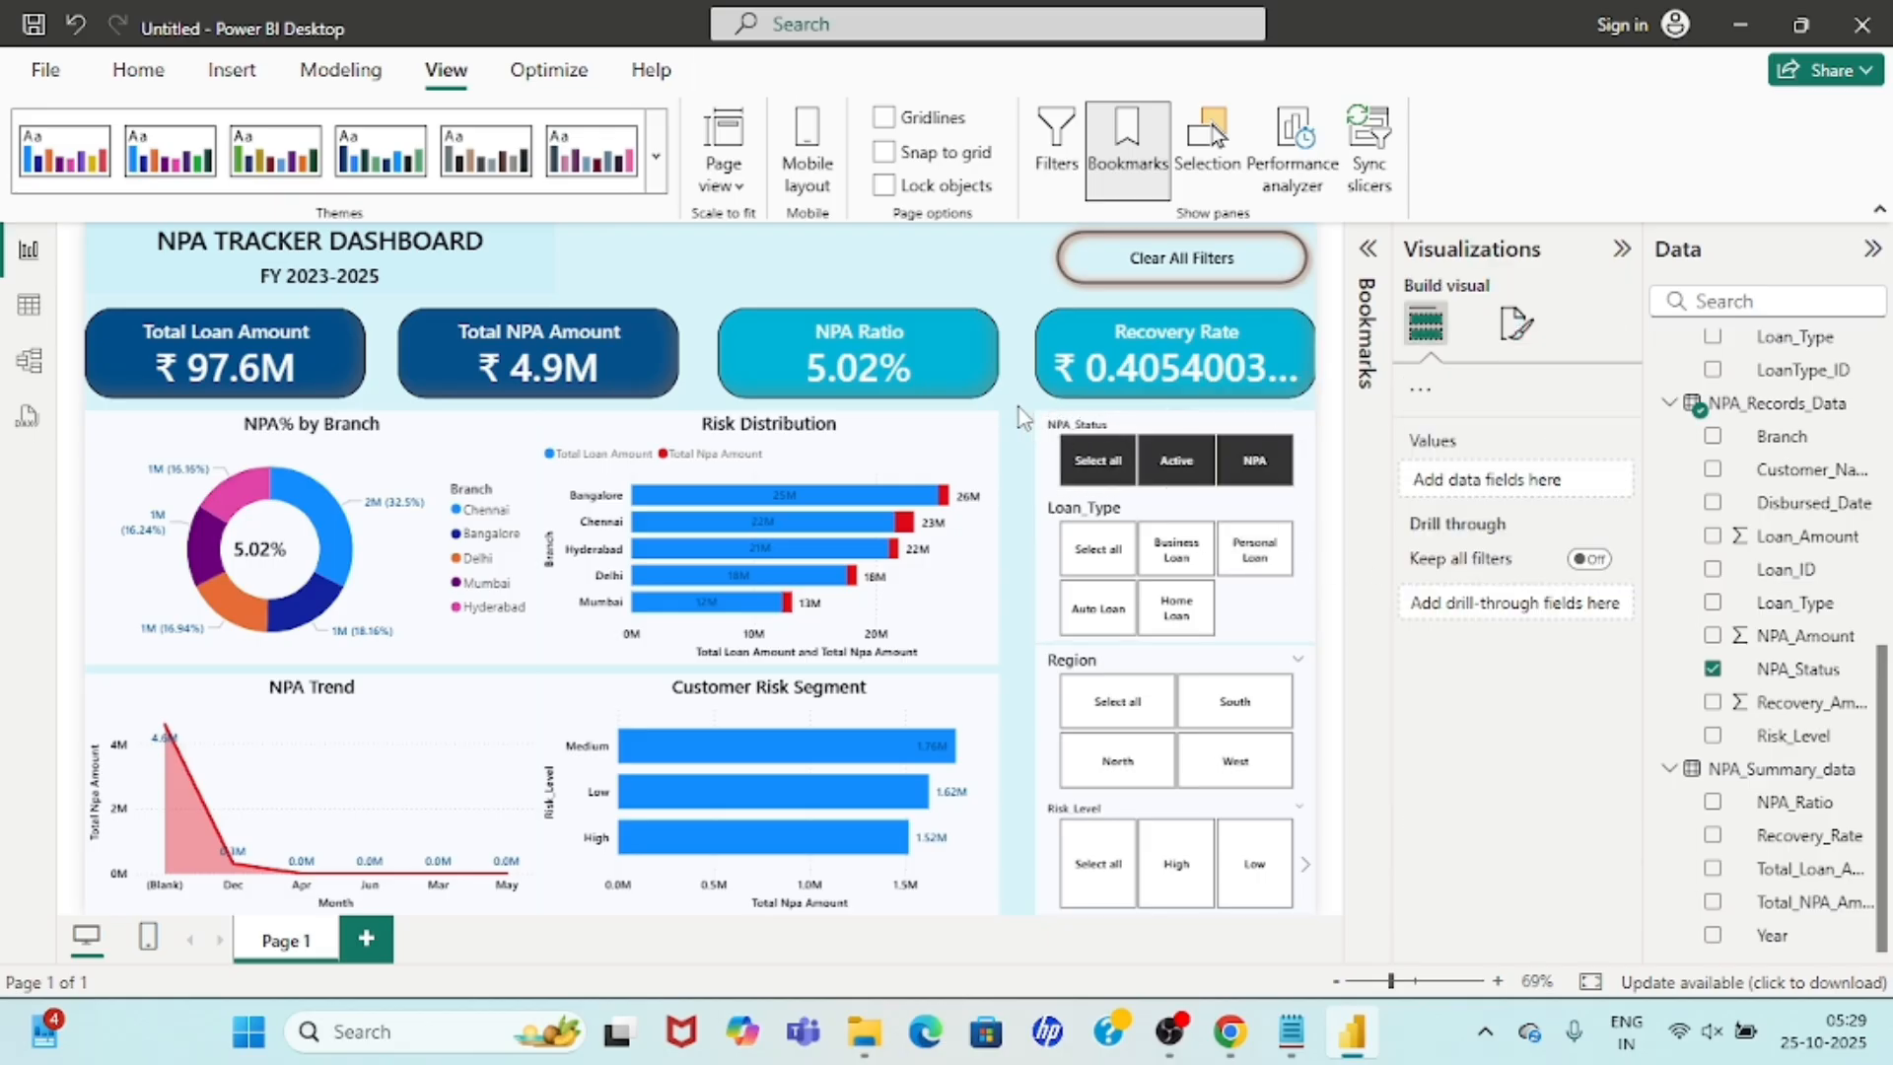
Clear the selection in the NPA_Status slicer and leave no visual selected on the page.
{"action": "left_click", "coordinate": [1124, 465]}
{"action": "left_click", "coordinate": [1019, 624]}
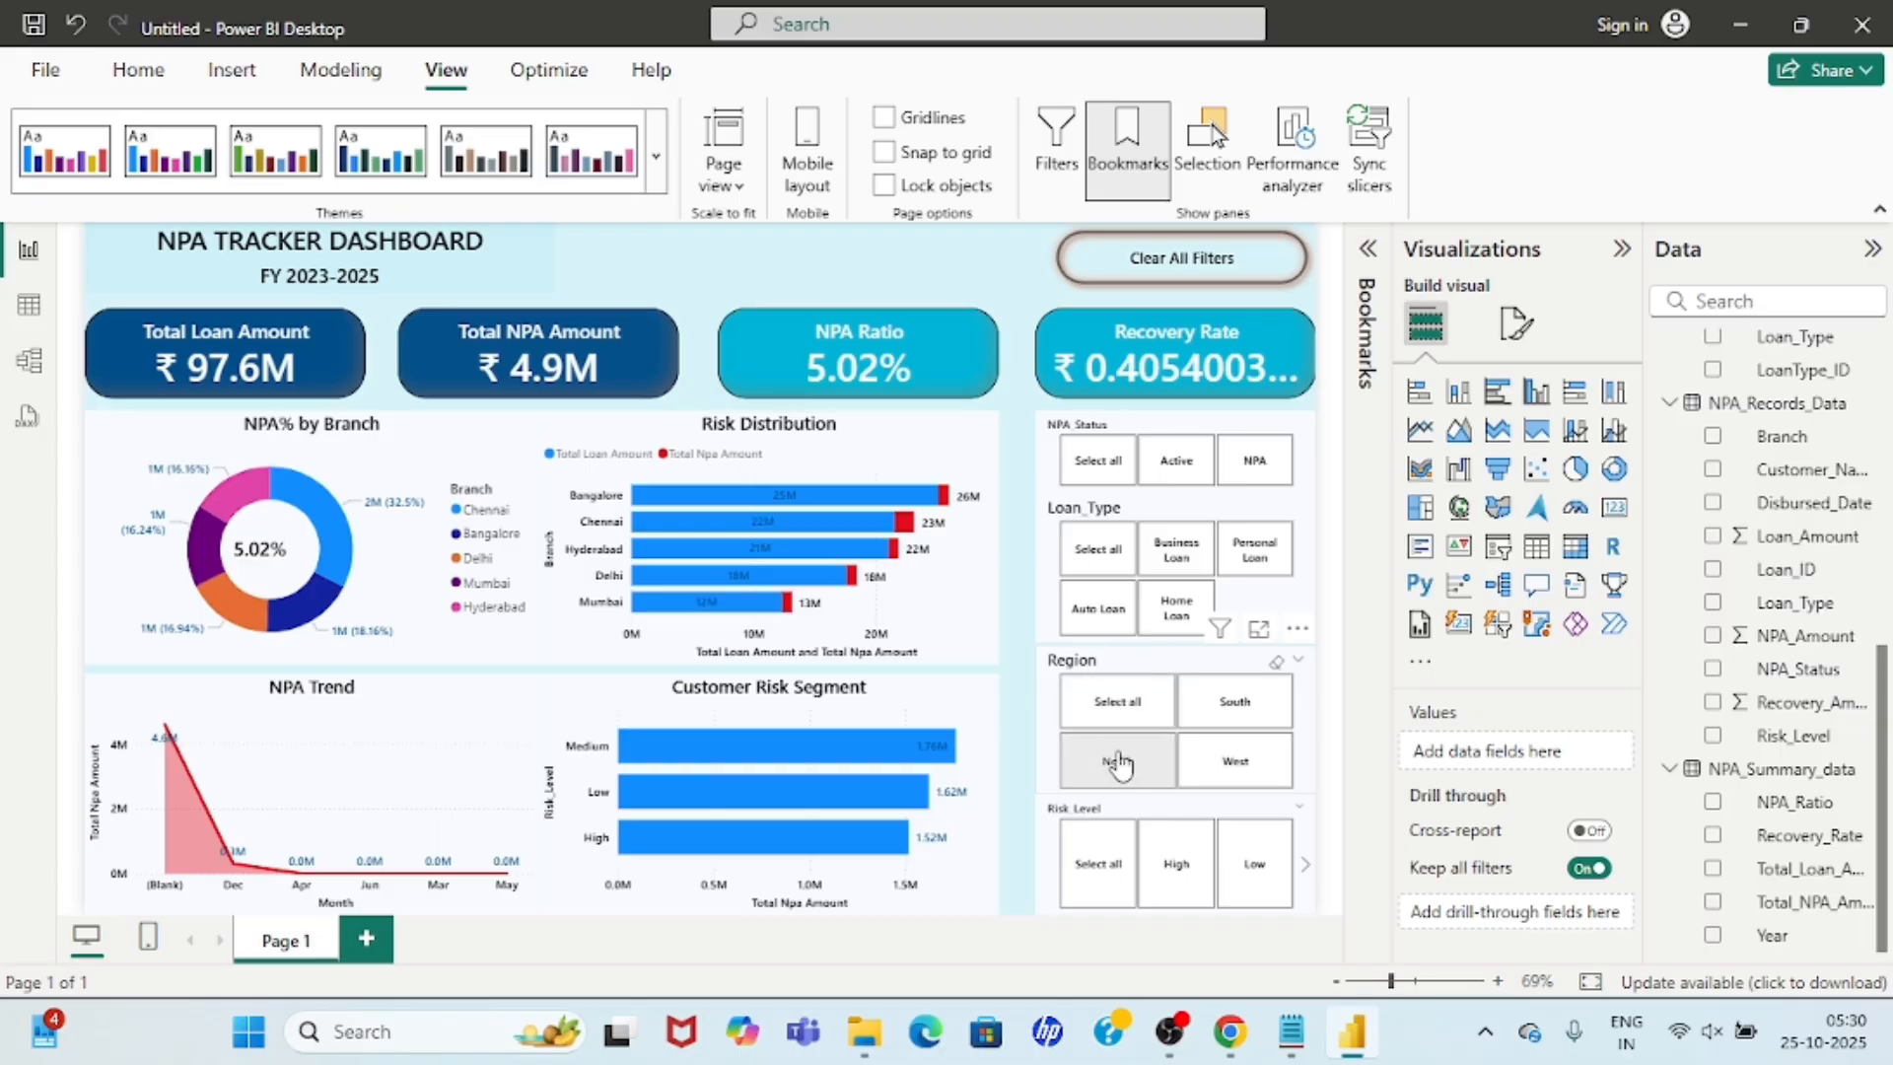
{"action": "left_click", "coordinate": [1132, 815]}
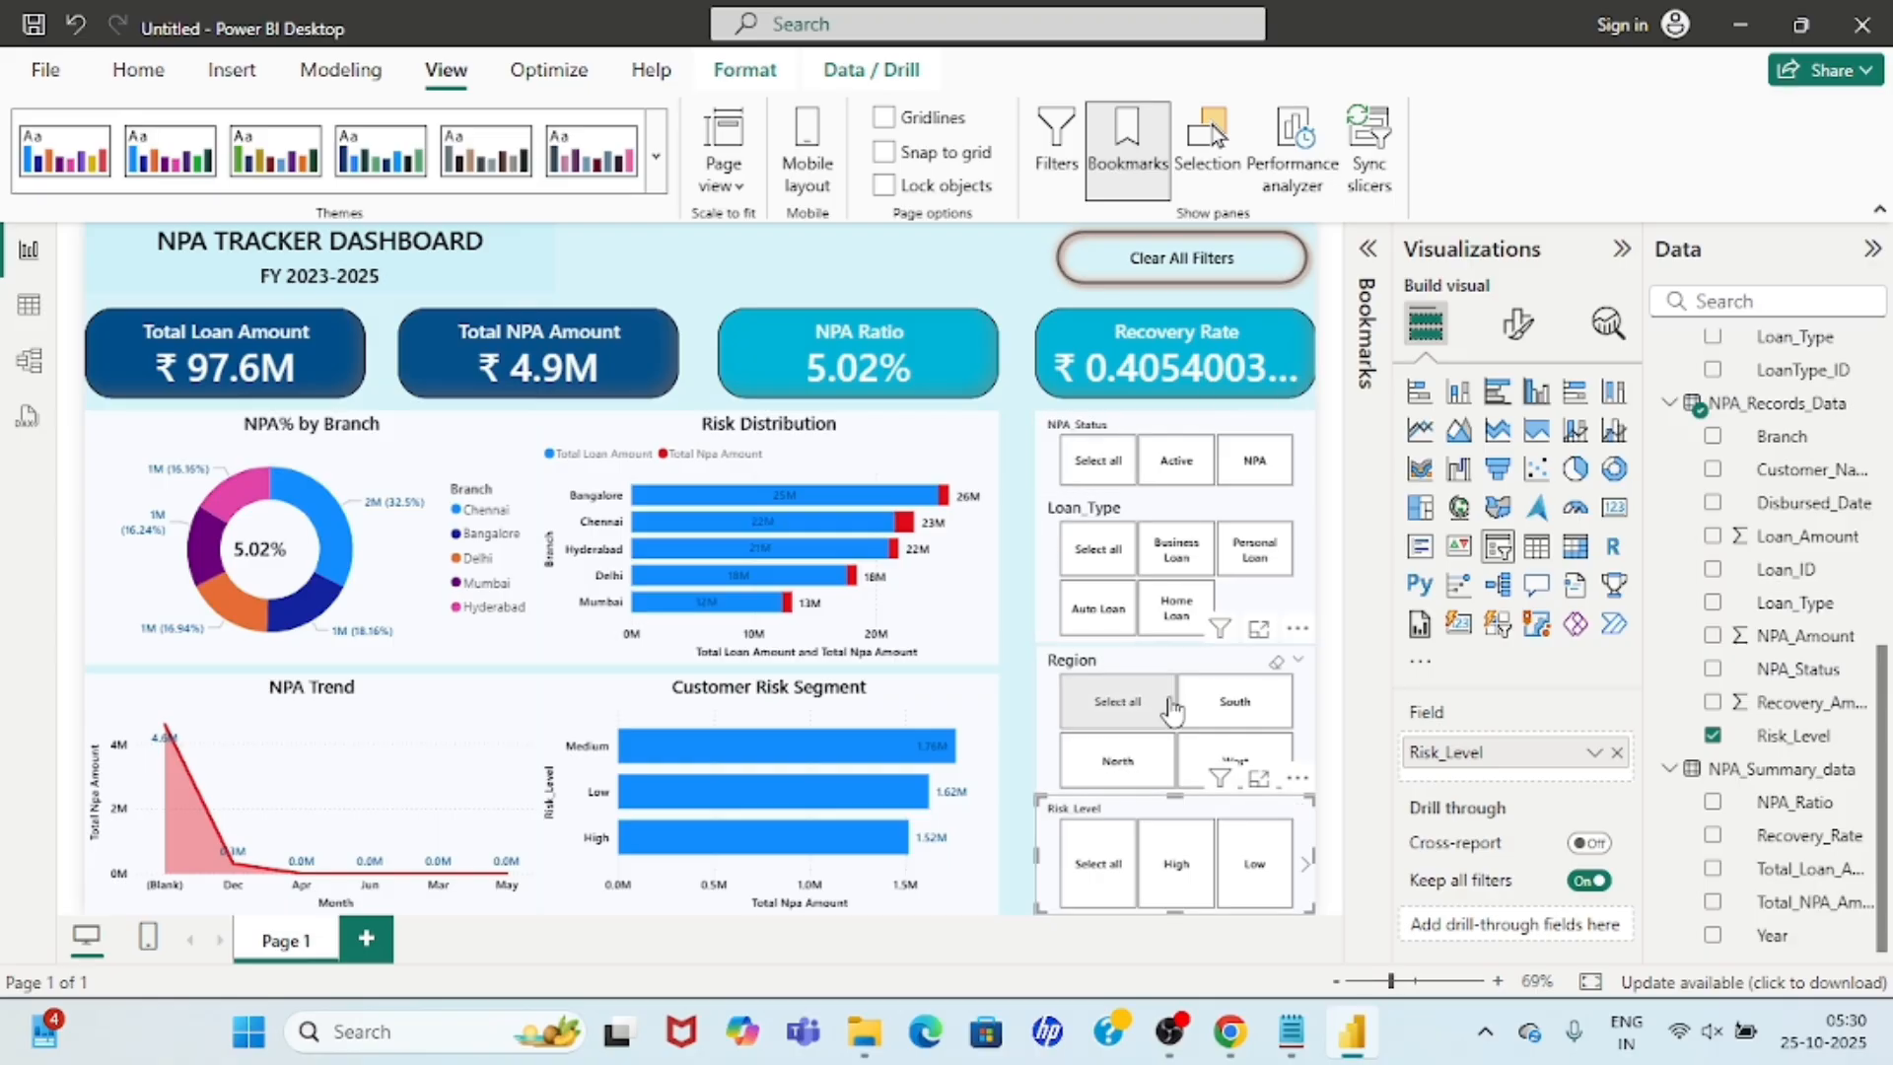
{"action": "left_click", "coordinate": [1011, 626]}
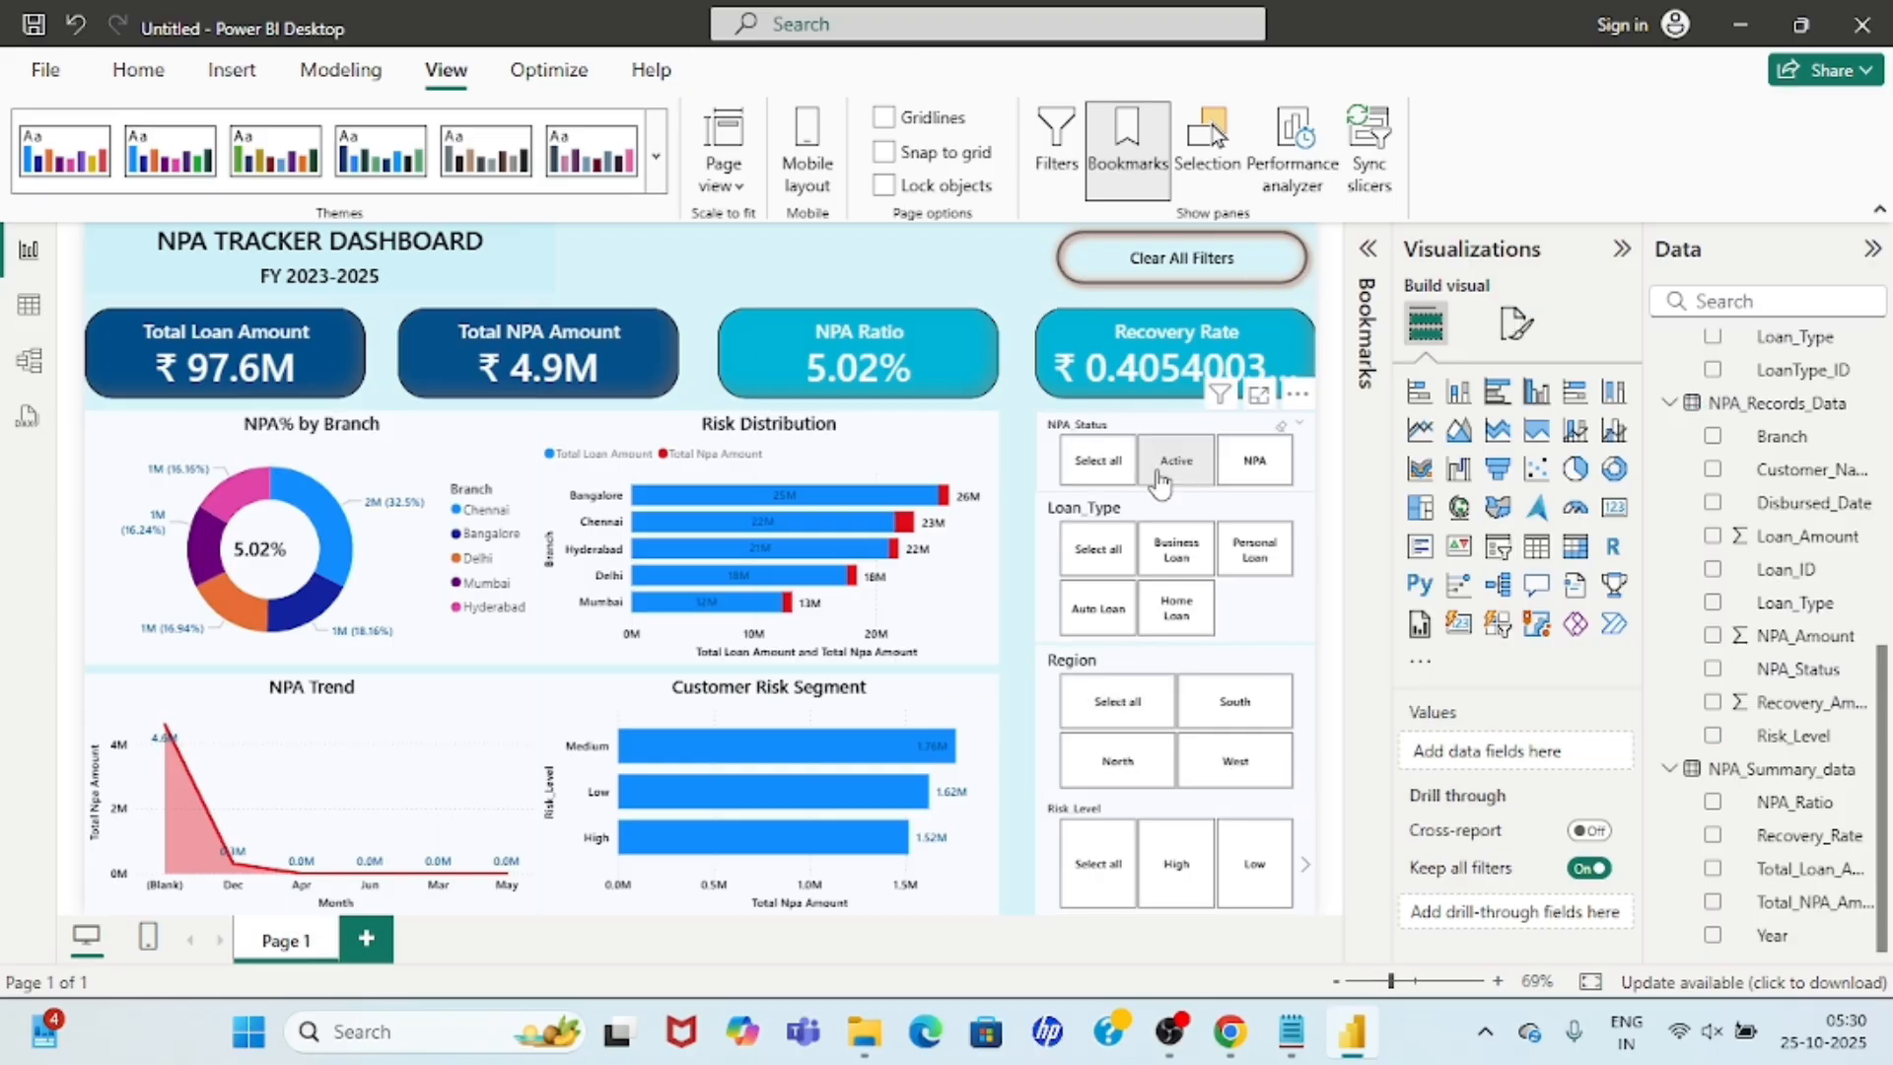
Test the slicers together by filtering to NPA status, trying Business Loan and switching to Home Loan, with South region and High risk.
{"action": "left_click", "coordinate": [1252, 459]}
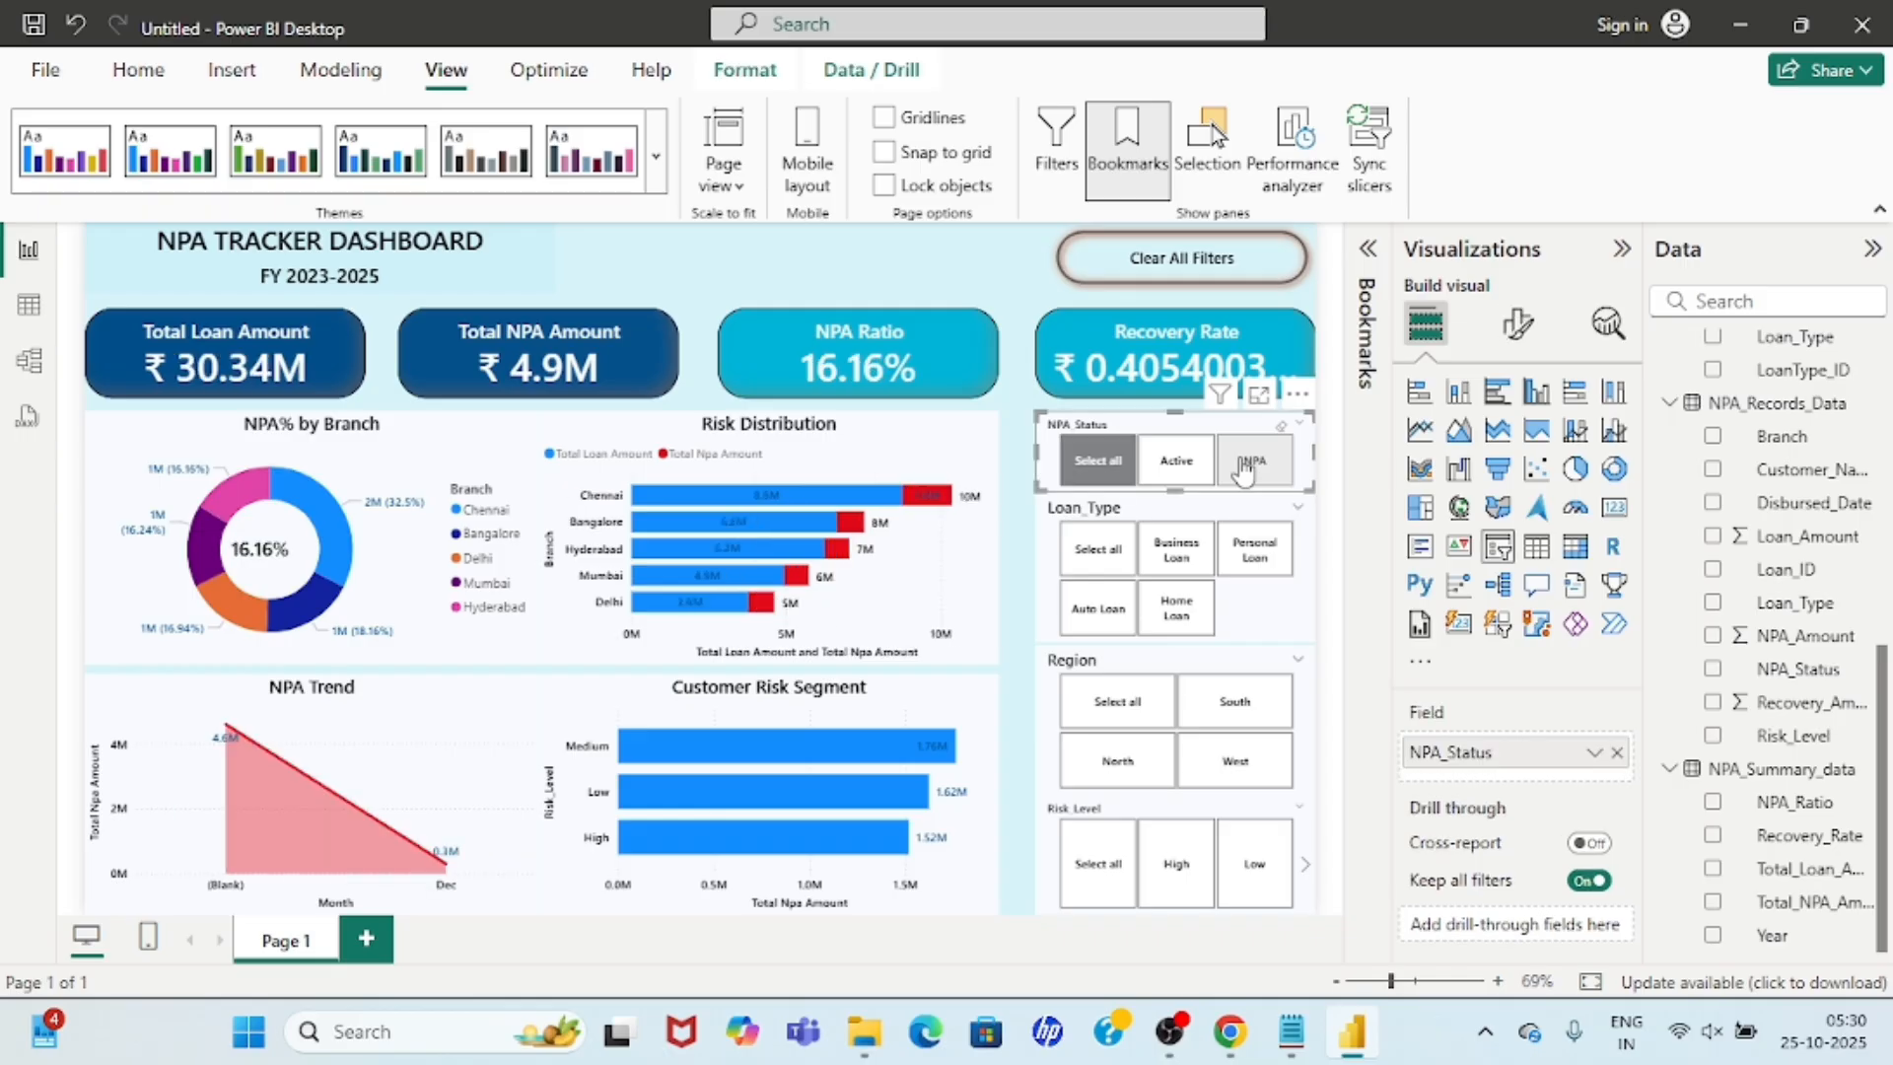
{"action": "left_click", "coordinate": [1193, 548]}
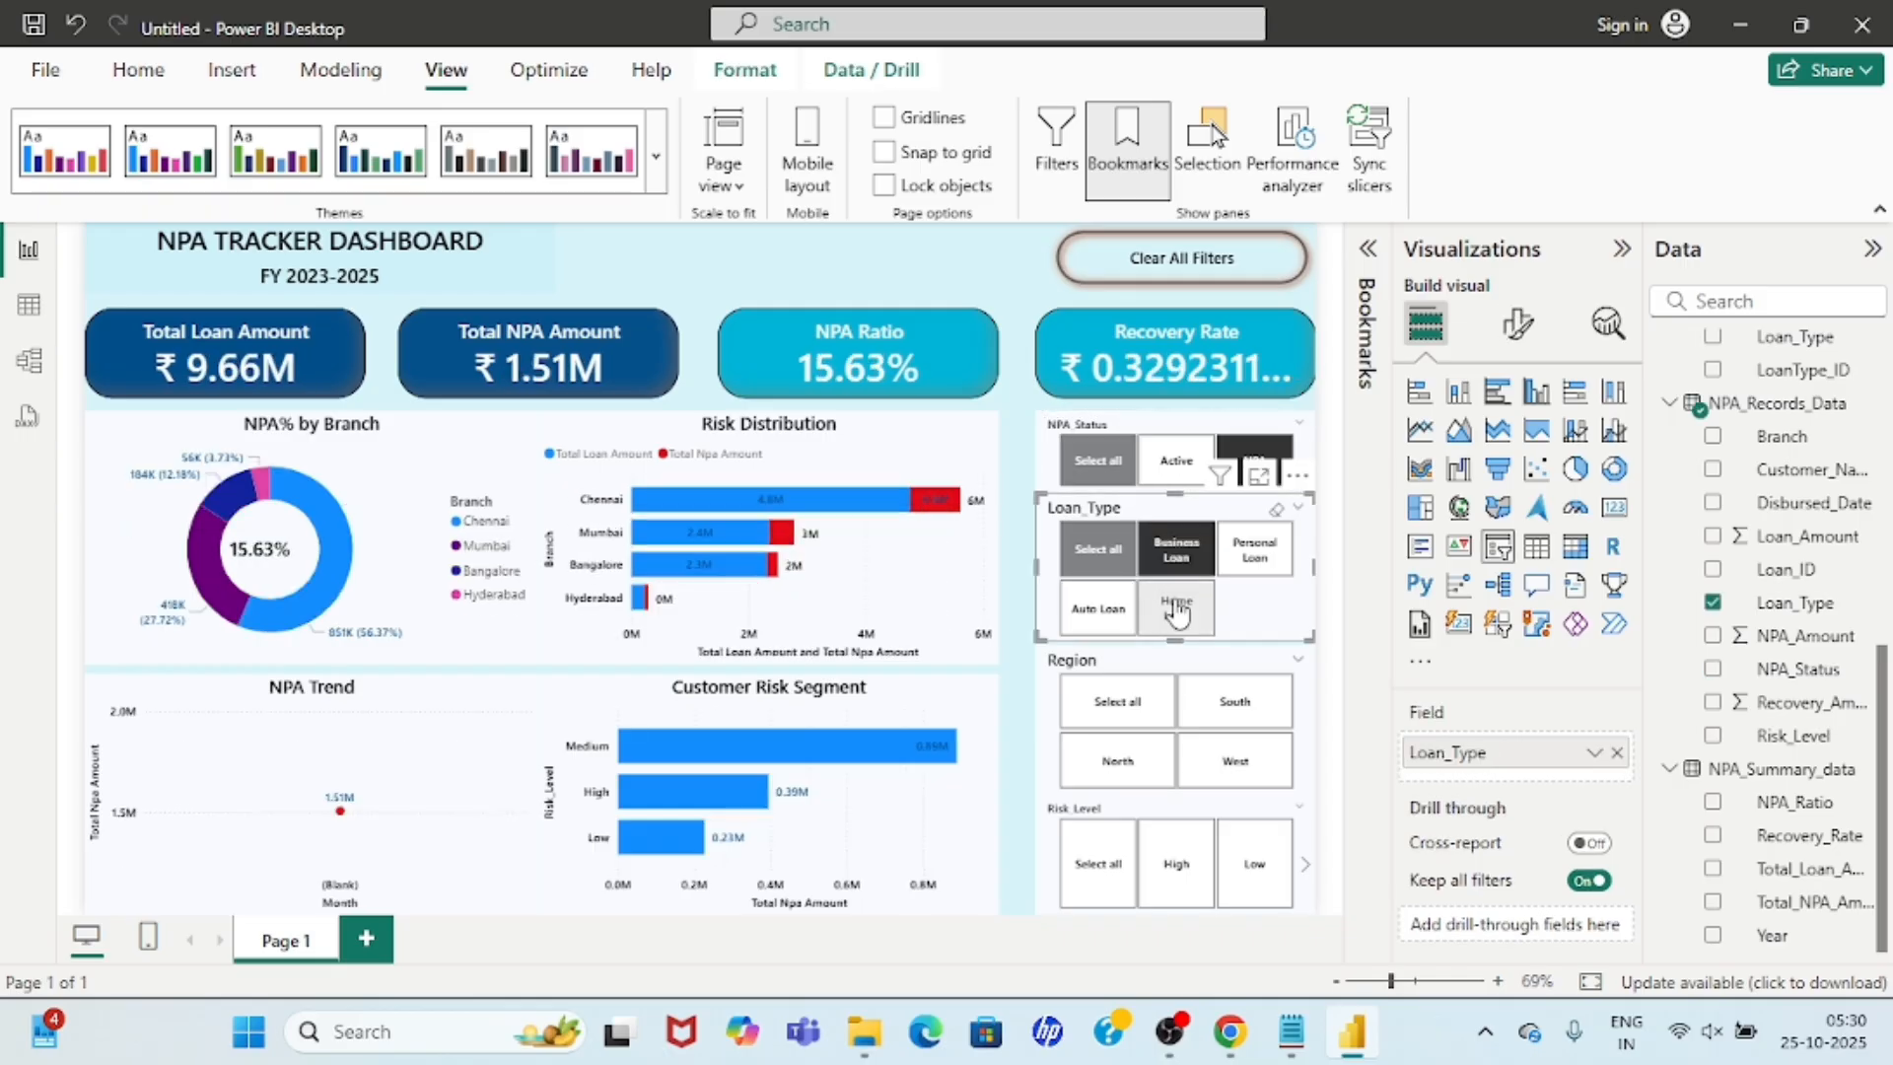
{"action": "left_click", "coordinate": [1176, 616]}
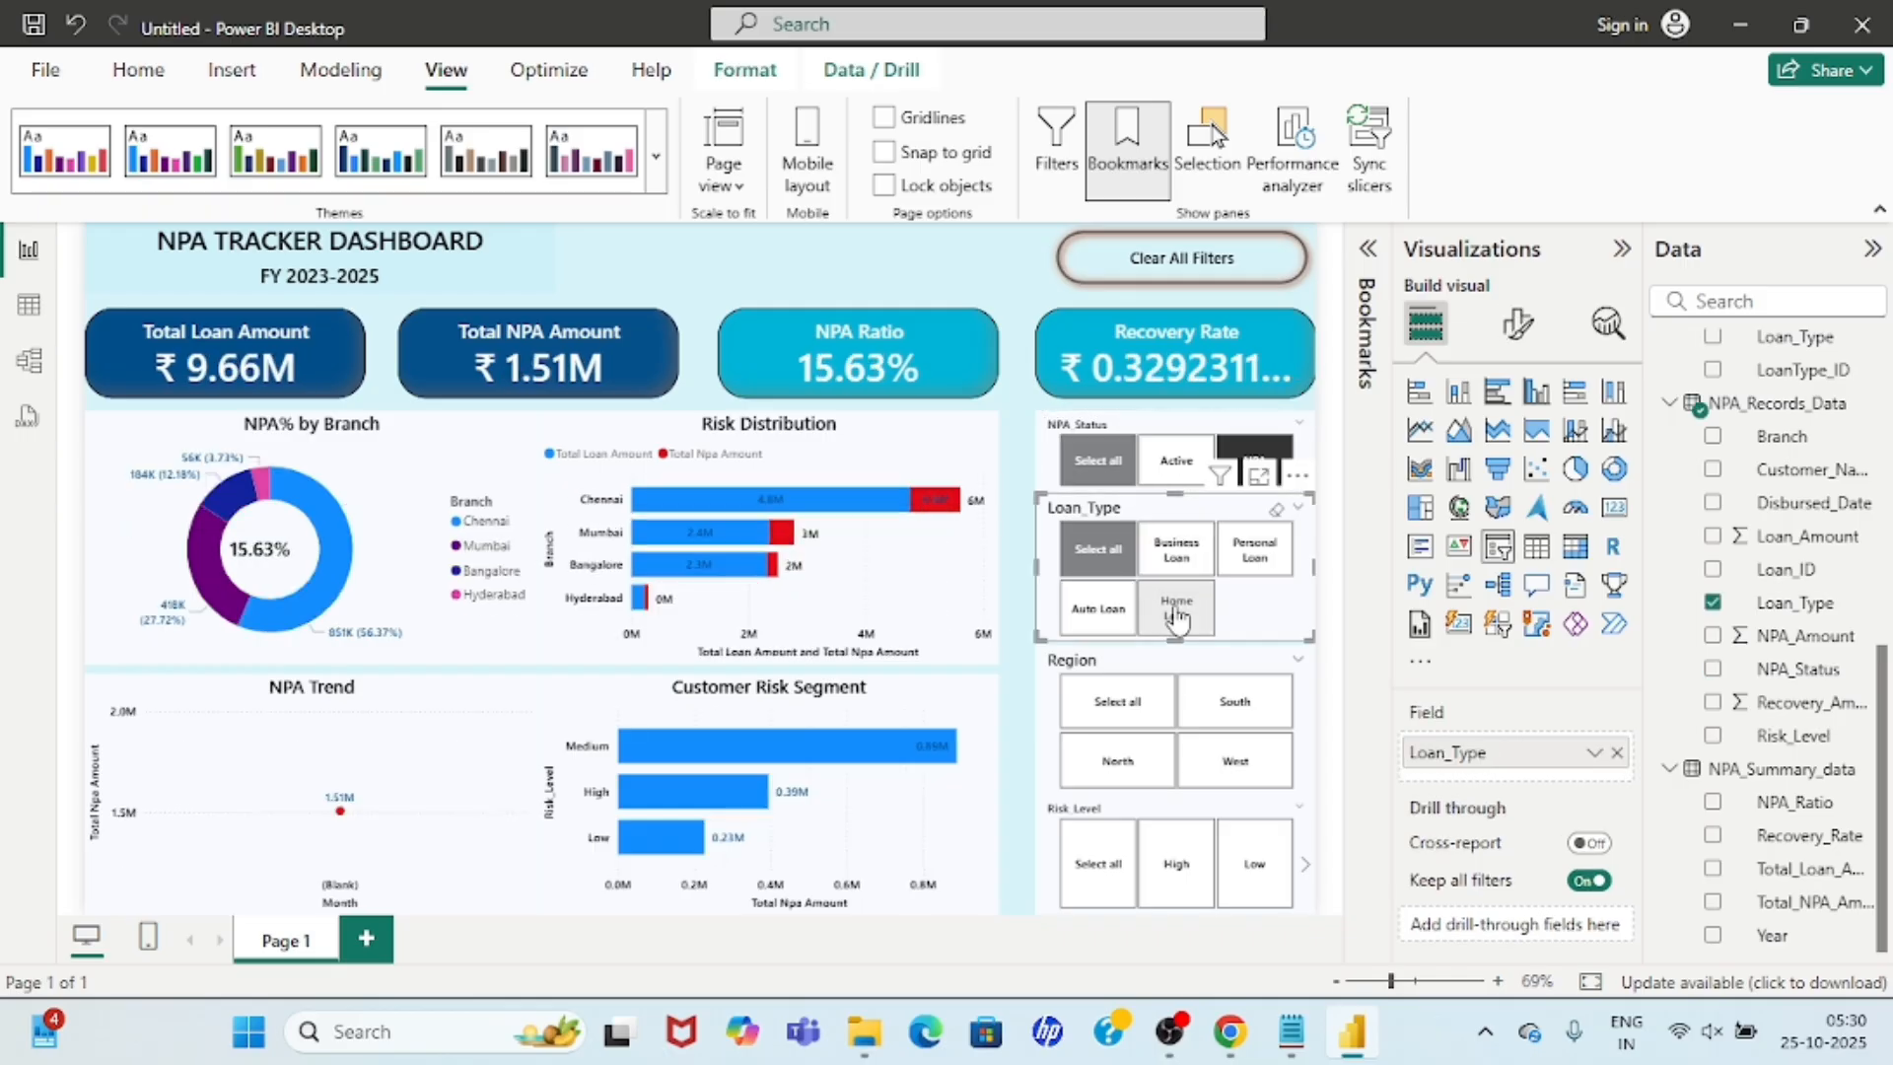
{"action": "left_click", "coordinate": [1230, 725]}
{"action": "left_click", "coordinate": [1183, 865]}
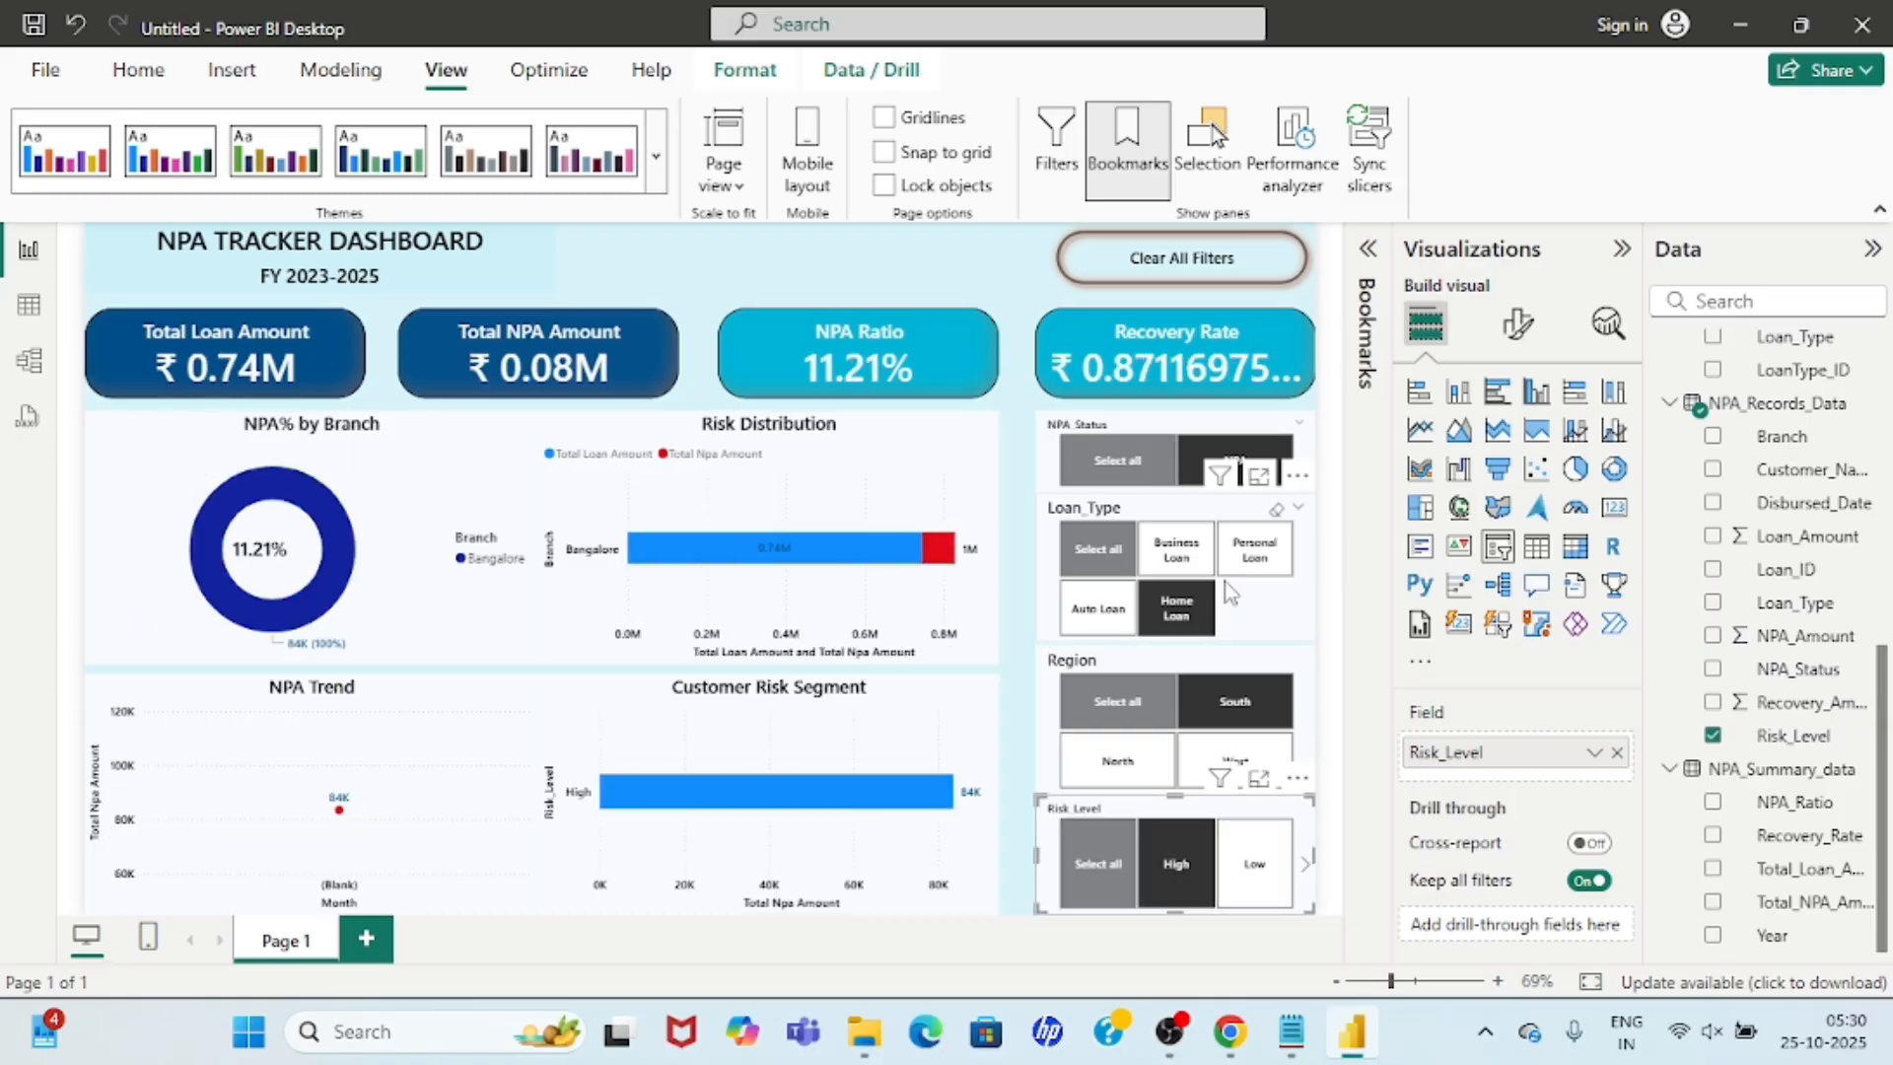
Reset the NPA_Status and Loan_Type slicers, select all regions, and clear the remaining filters with the dashboard's Clear All Filters button.
{"action": "left_click", "coordinate": [1124, 469]}
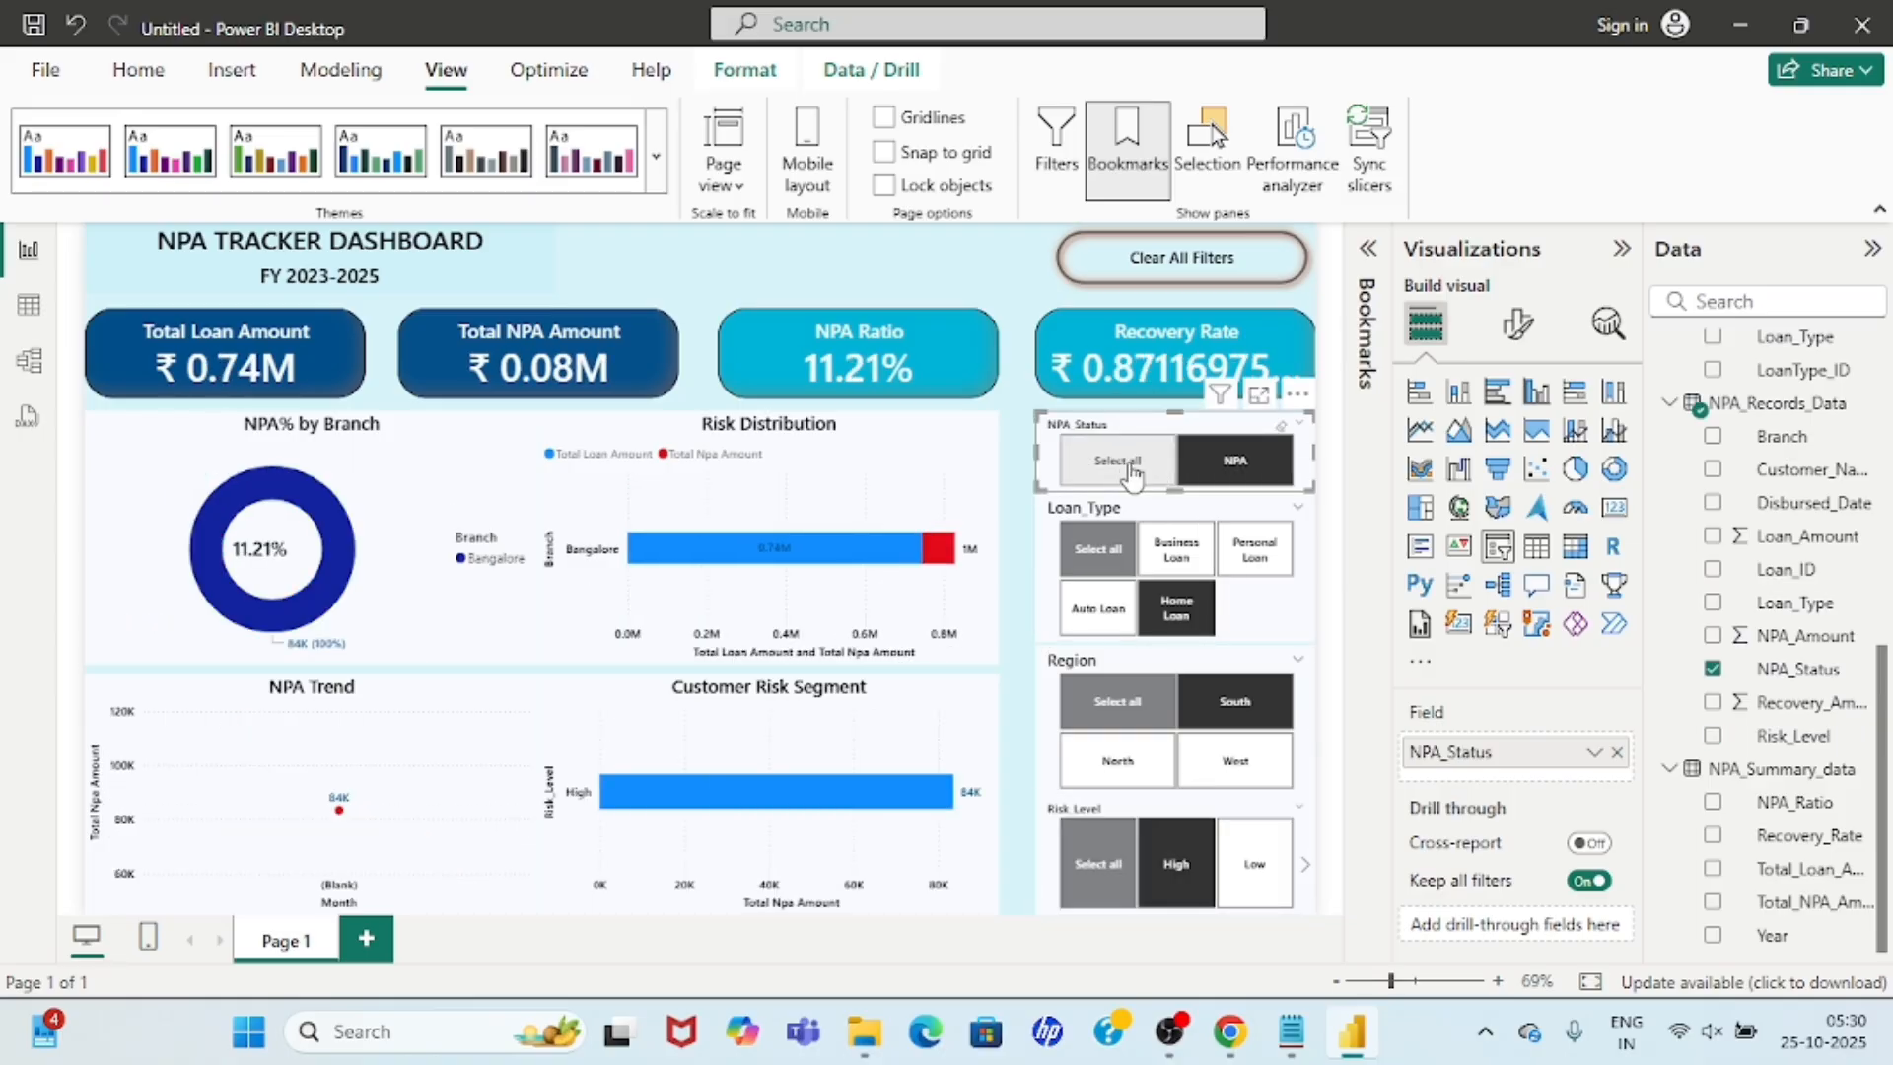
{"action": "left_click", "coordinate": [1097, 560]}
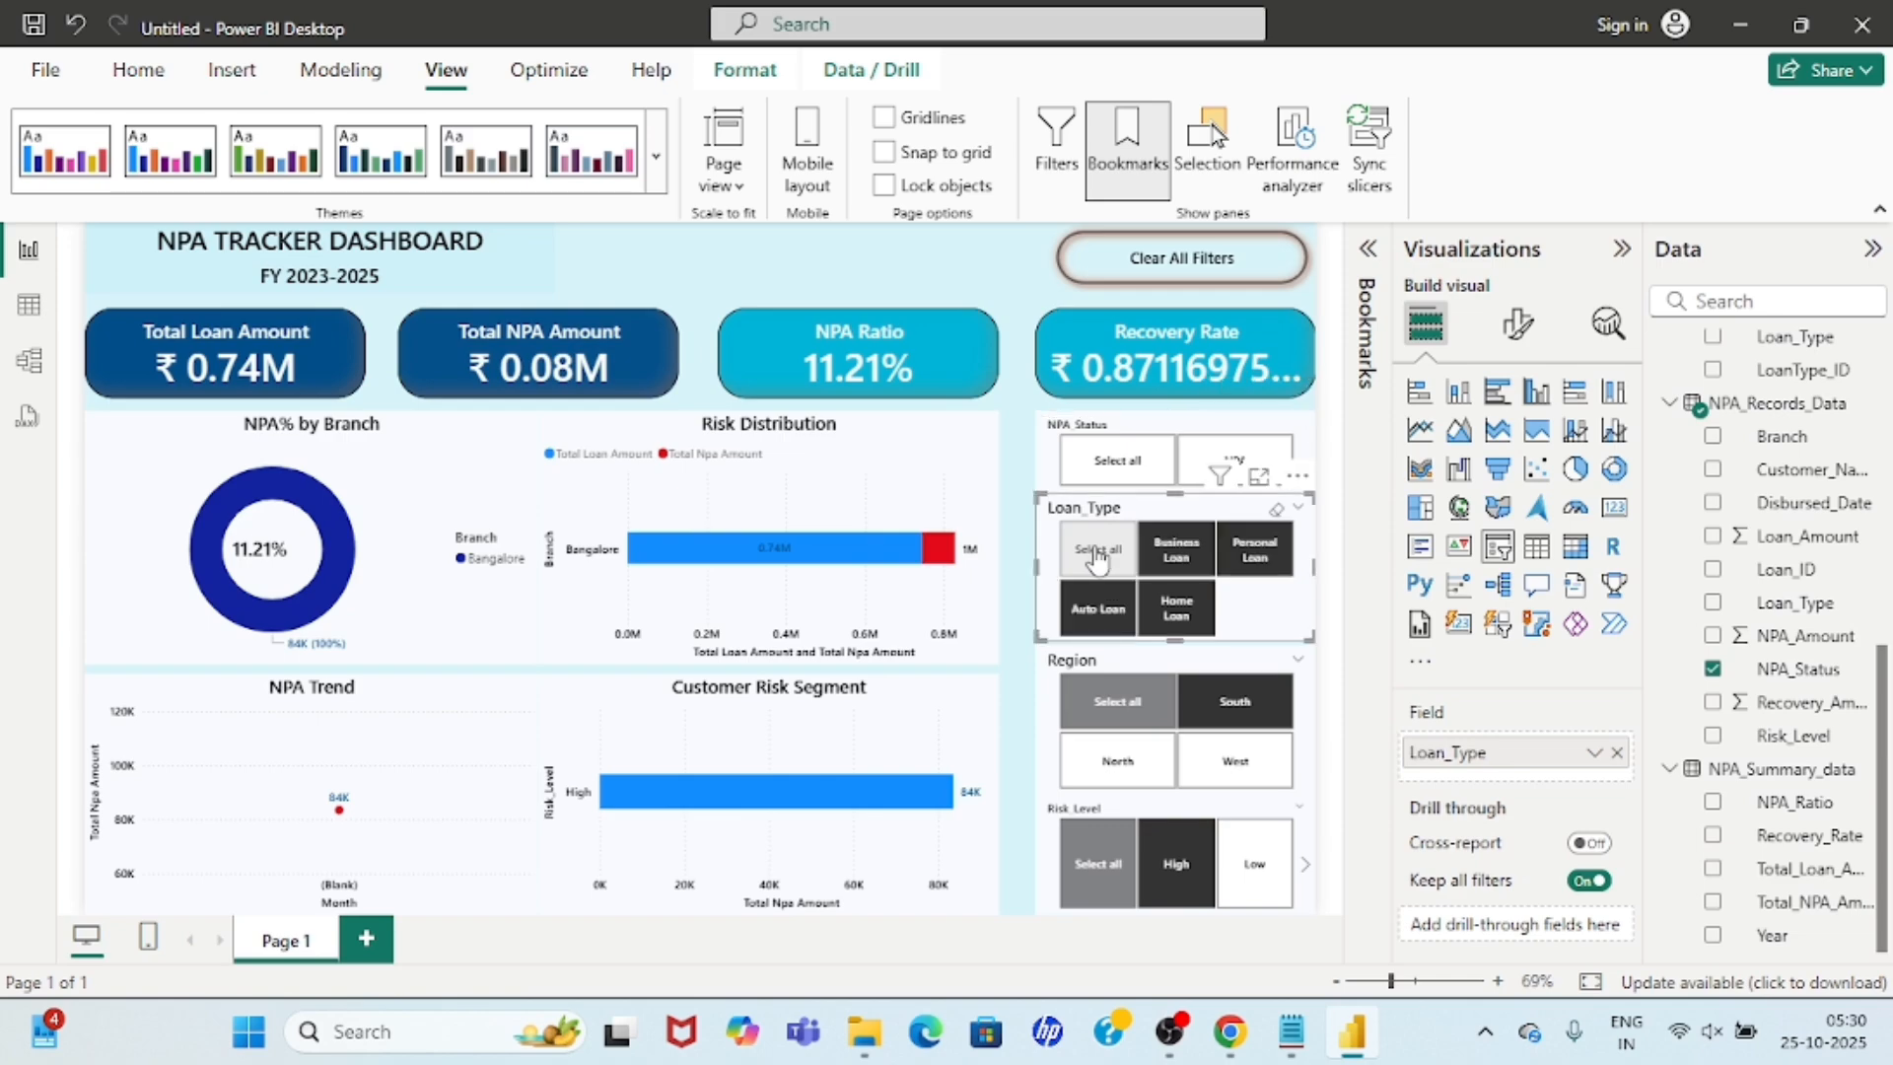
{"action": "left_click", "coordinate": [1097, 560]}
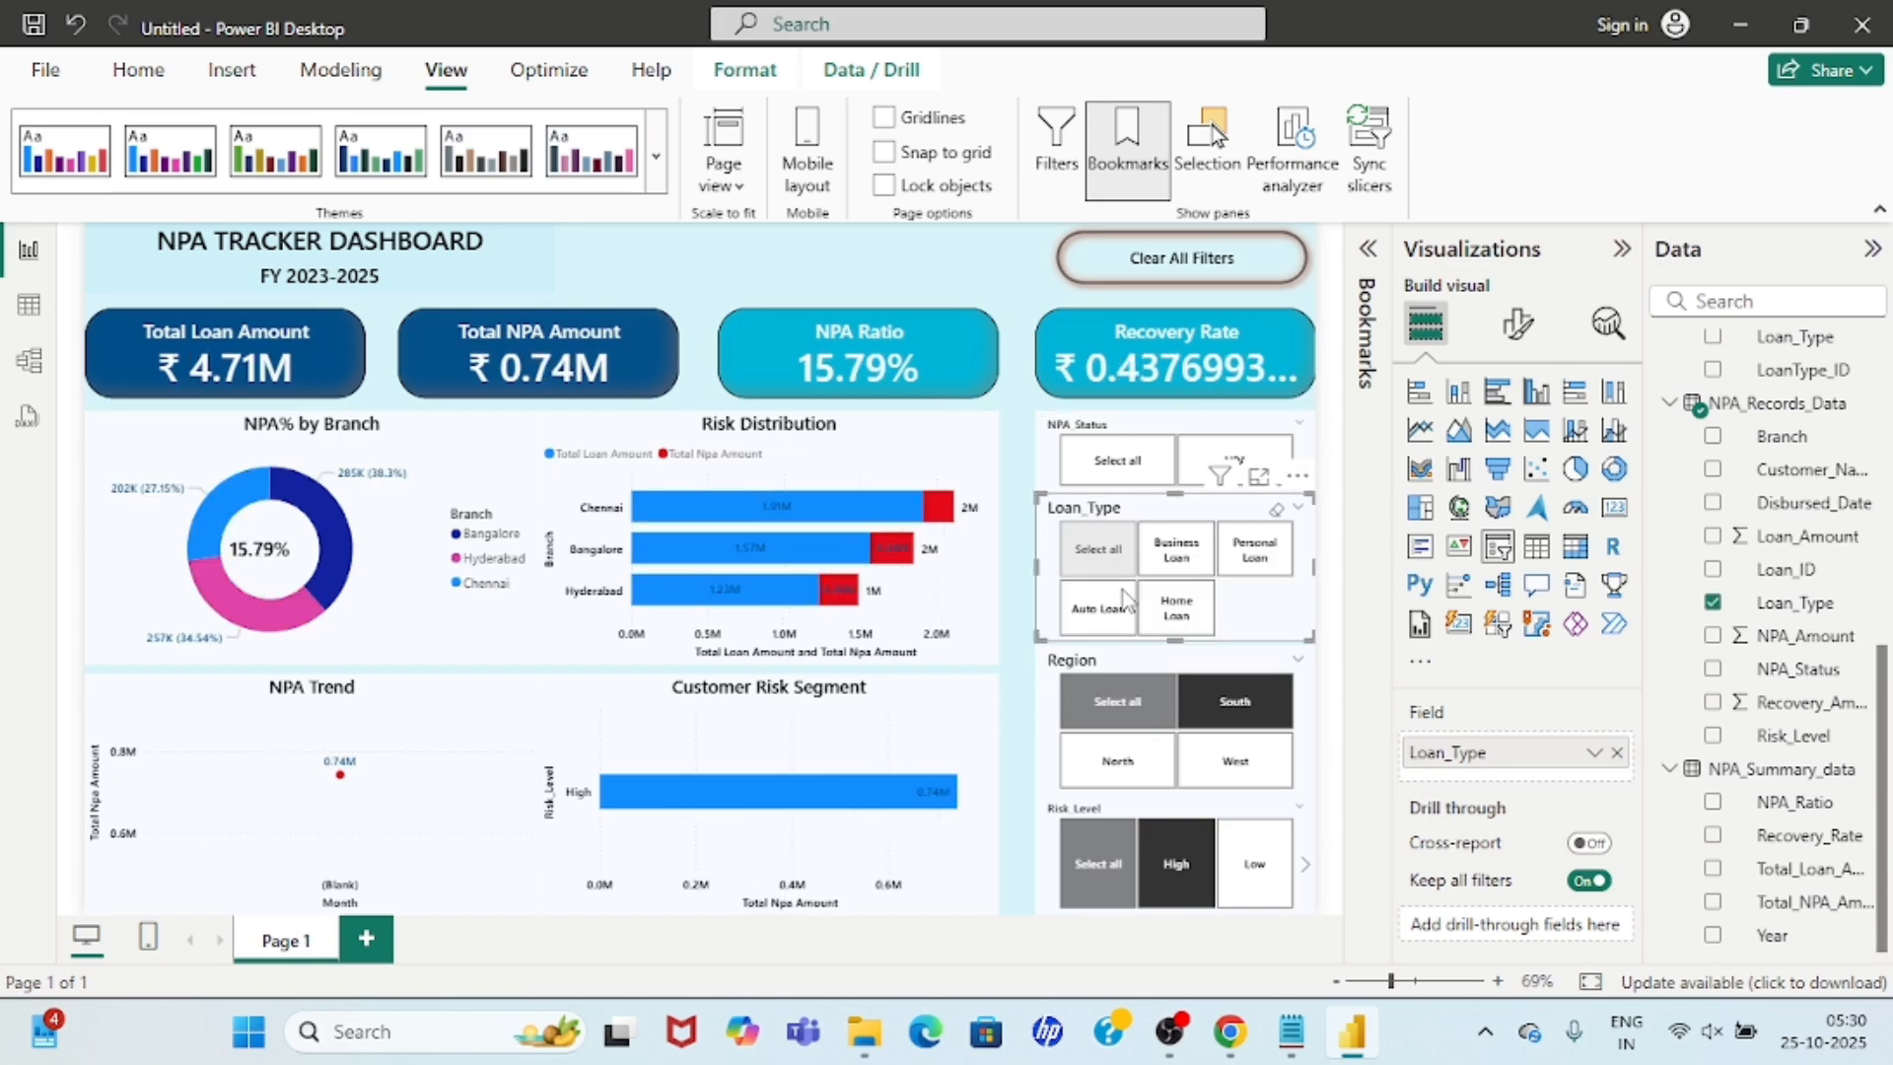
{"action": "left_click", "coordinate": [1117, 702]}
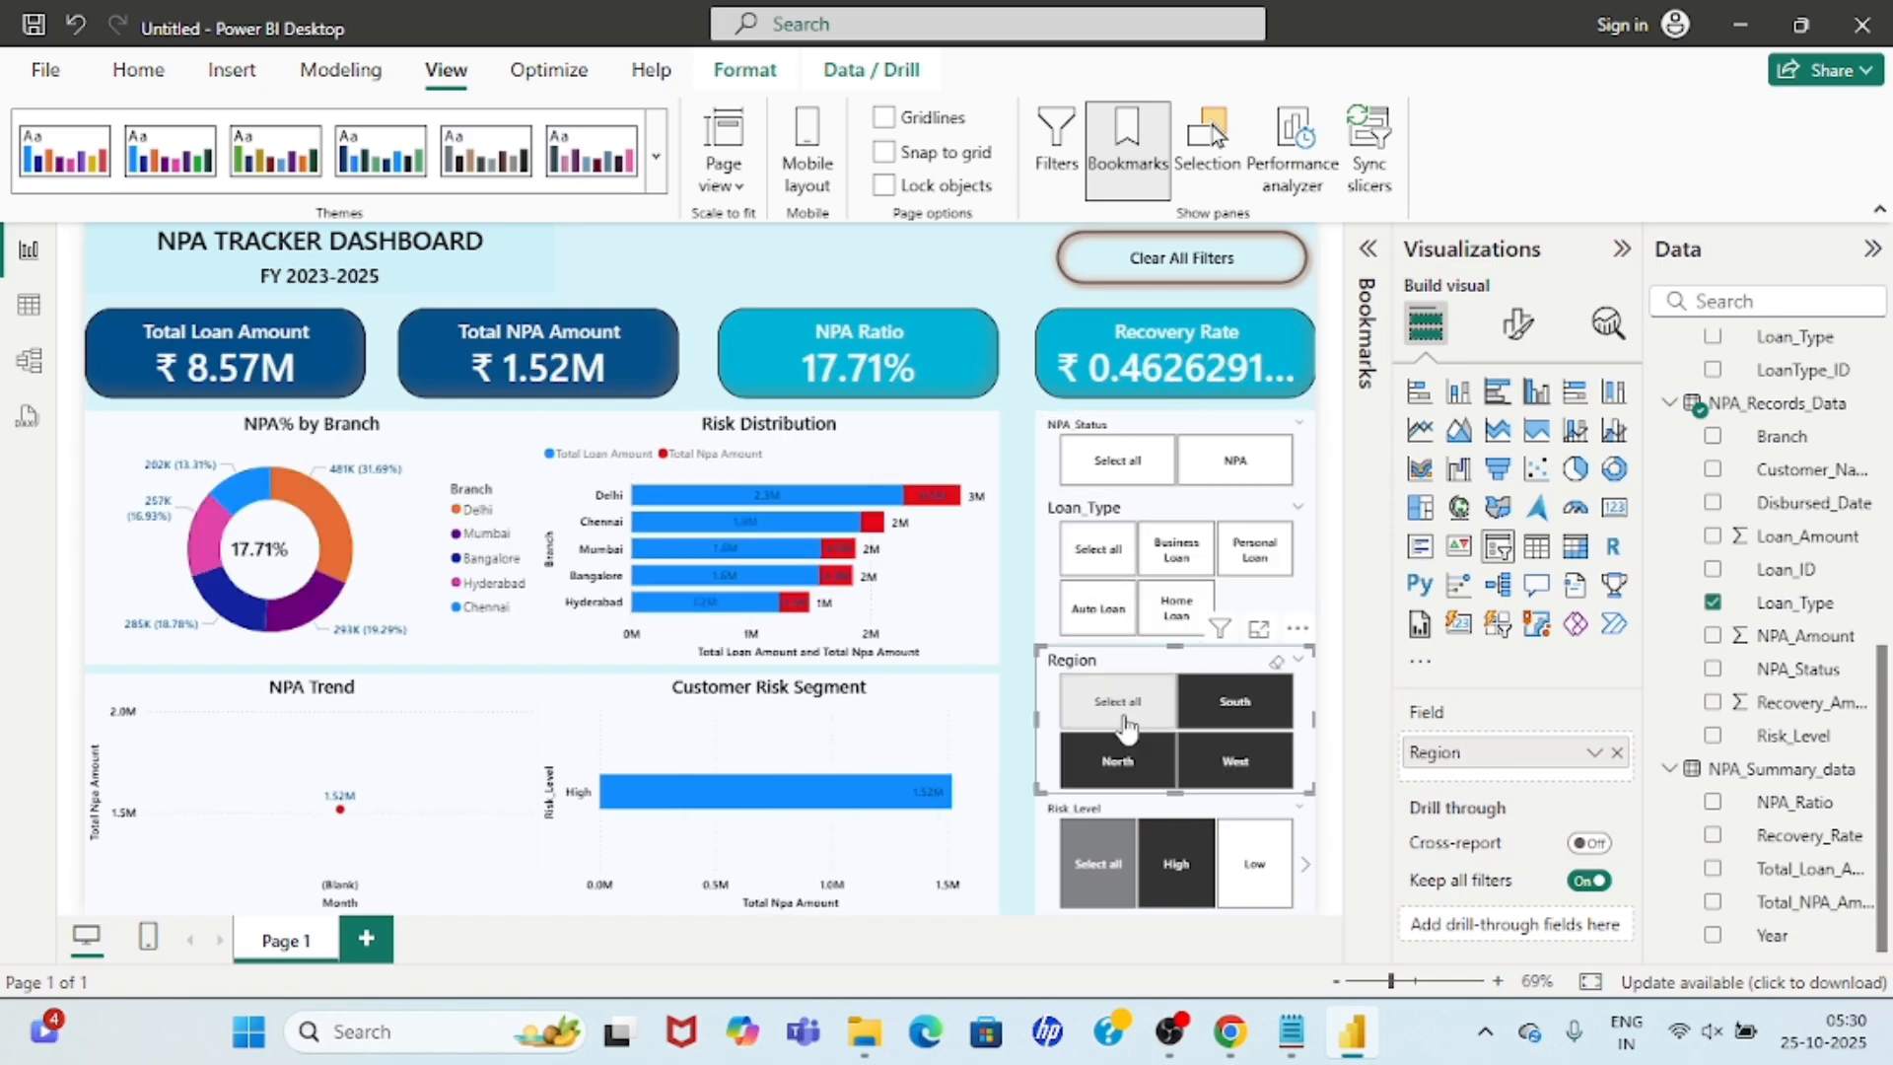
{"action": "left_click", "coordinate": [1174, 266], "text": "ctrl"}
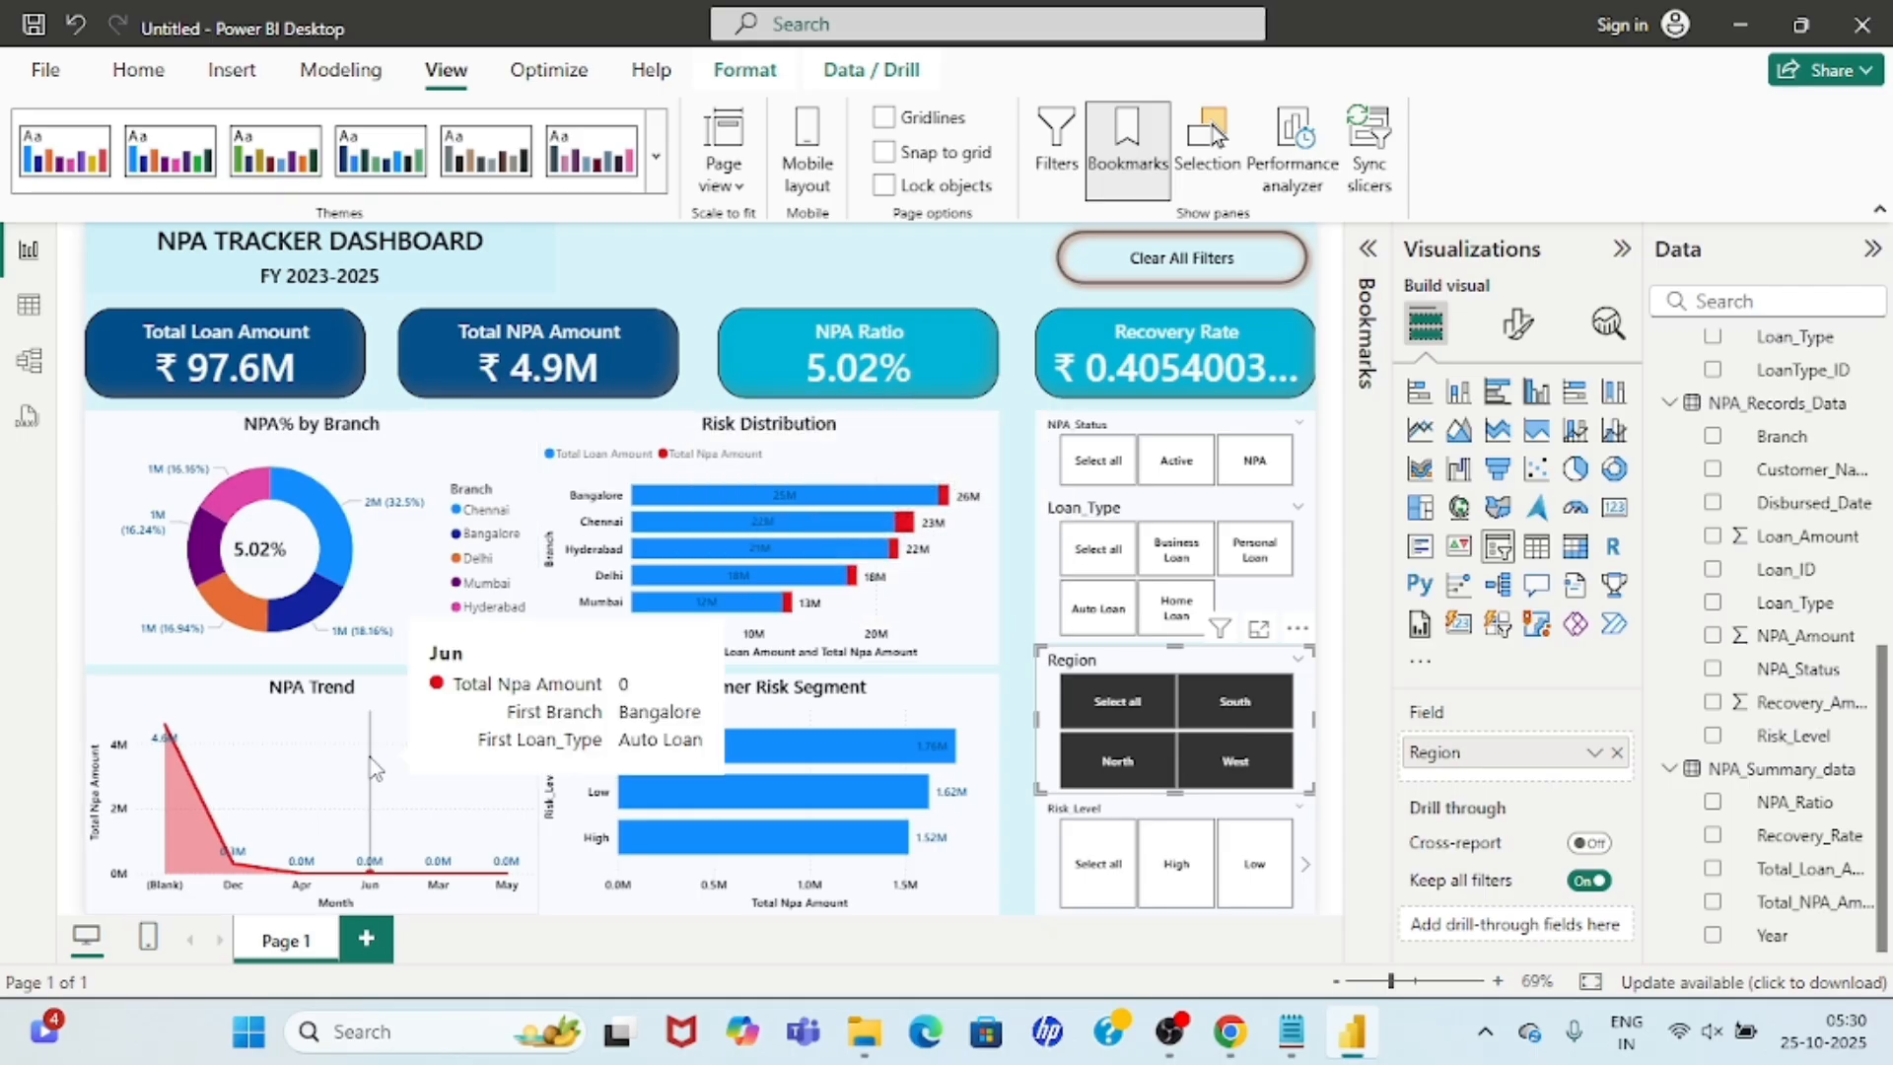
{"action": "left_click", "coordinate": [874, 284]}
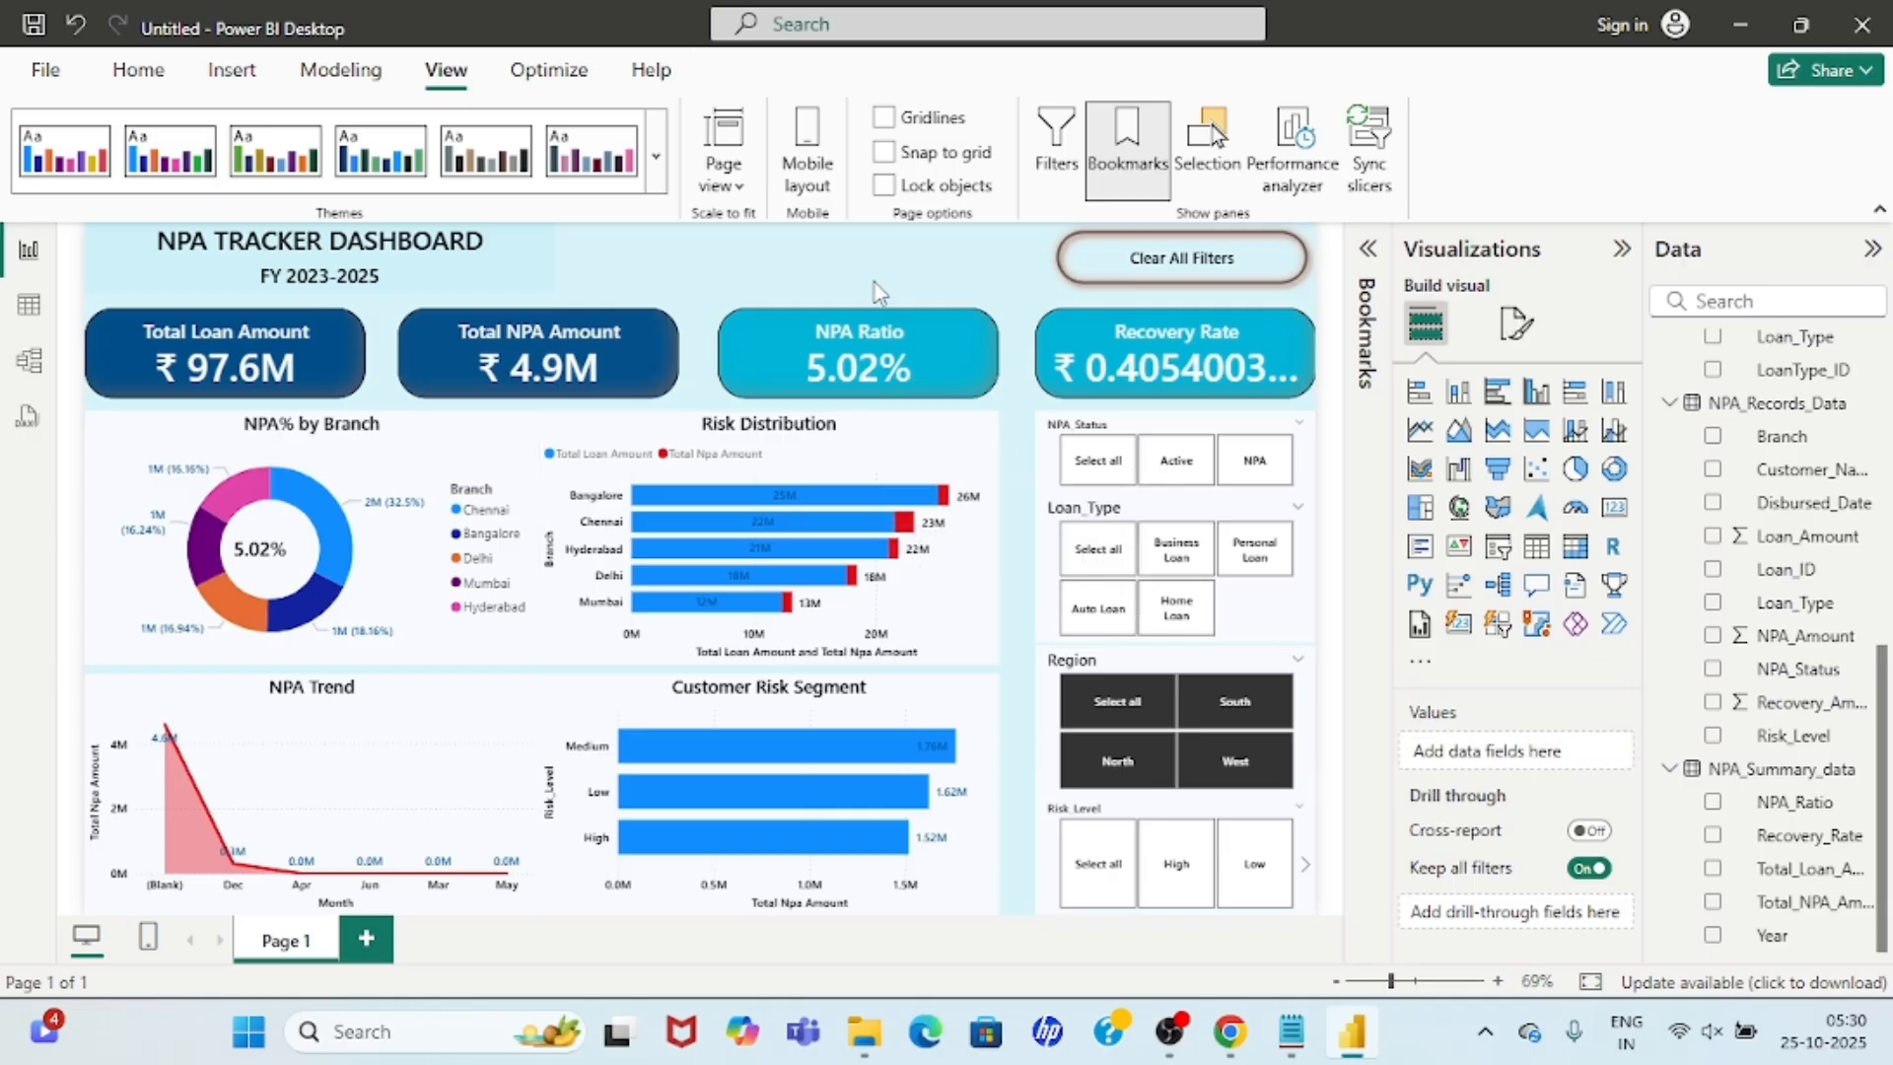